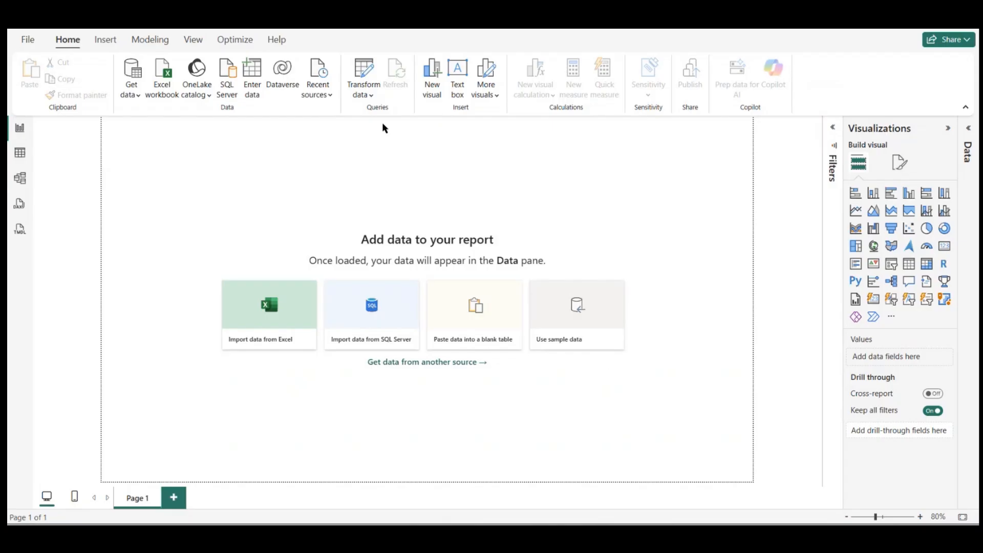
Step: Connect to the PBI Hindi folder inside Documents\Microsoft Fabric Class as a Folder source and open its file list for transformation
left_click(132, 77)
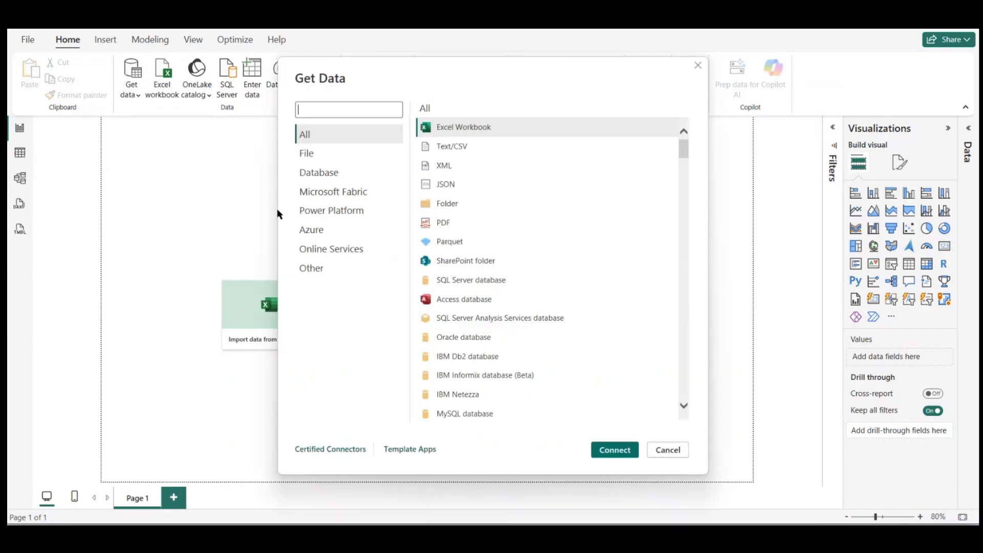
double_click(449, 204)
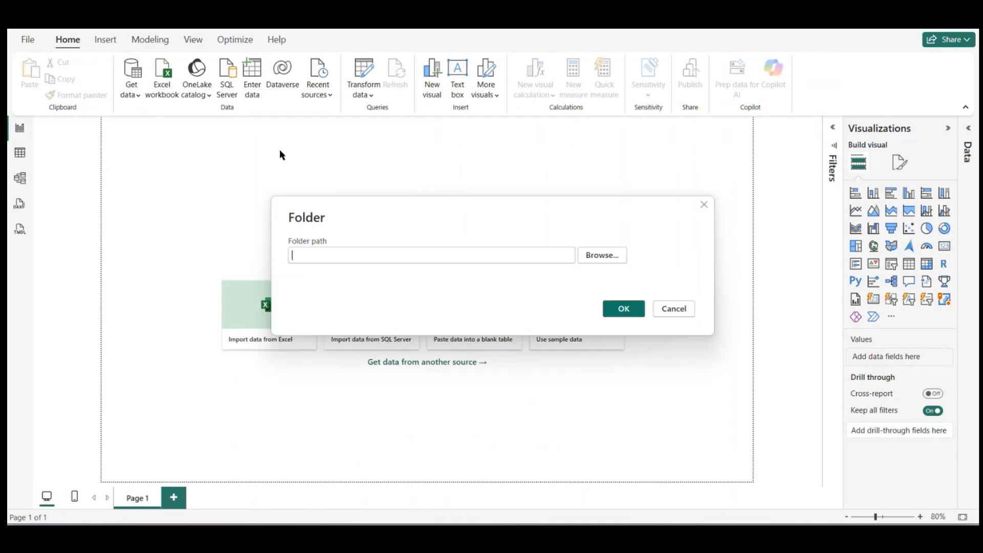
left_click(601, 255)
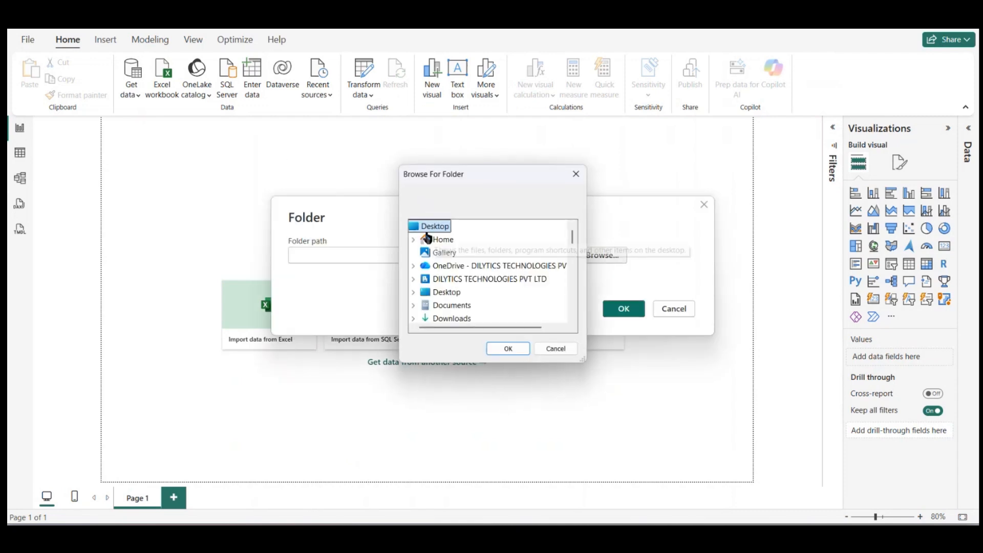
scroll(450, 272, "down", 2)
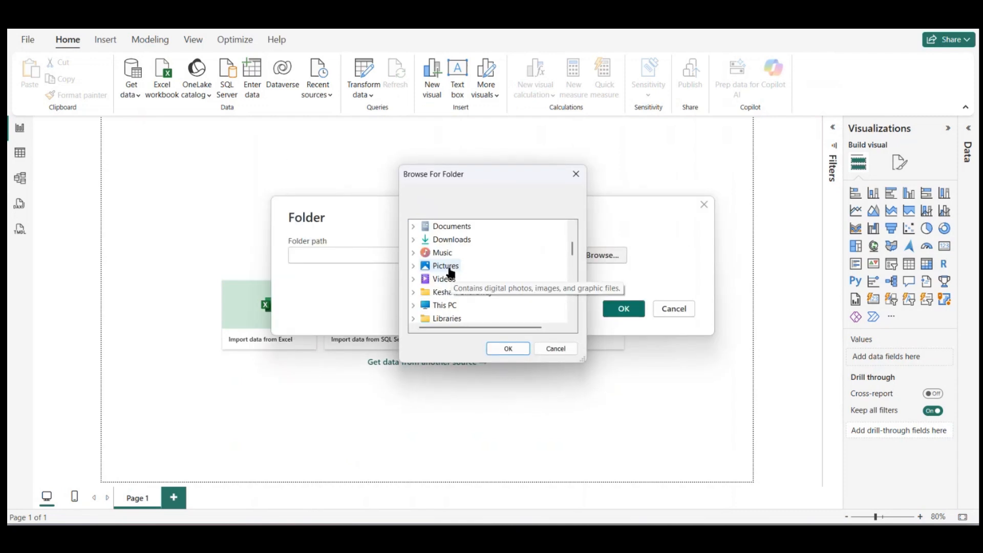
left_click(413, 226)
scroll(447, 279, "down", 2)
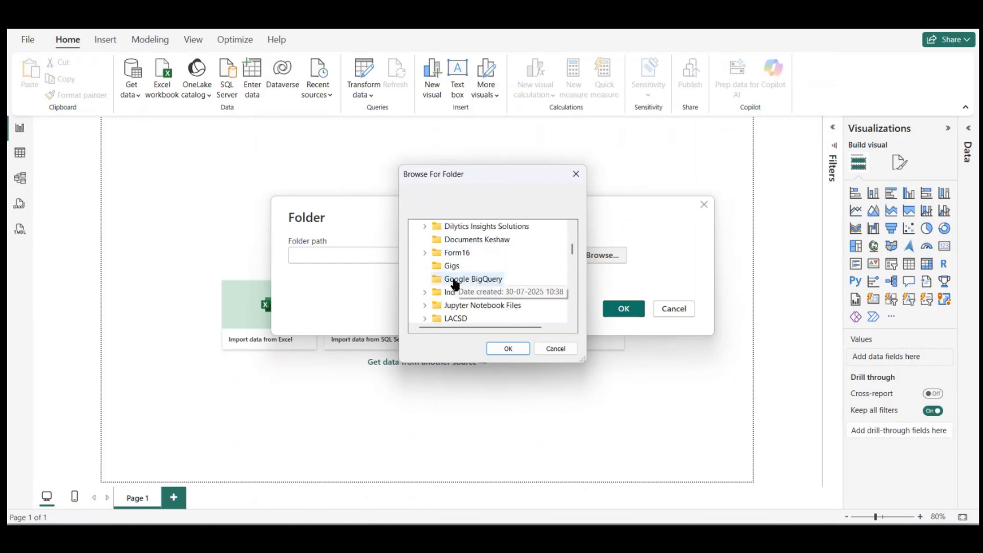
scroll(445, 309, "down", 2)
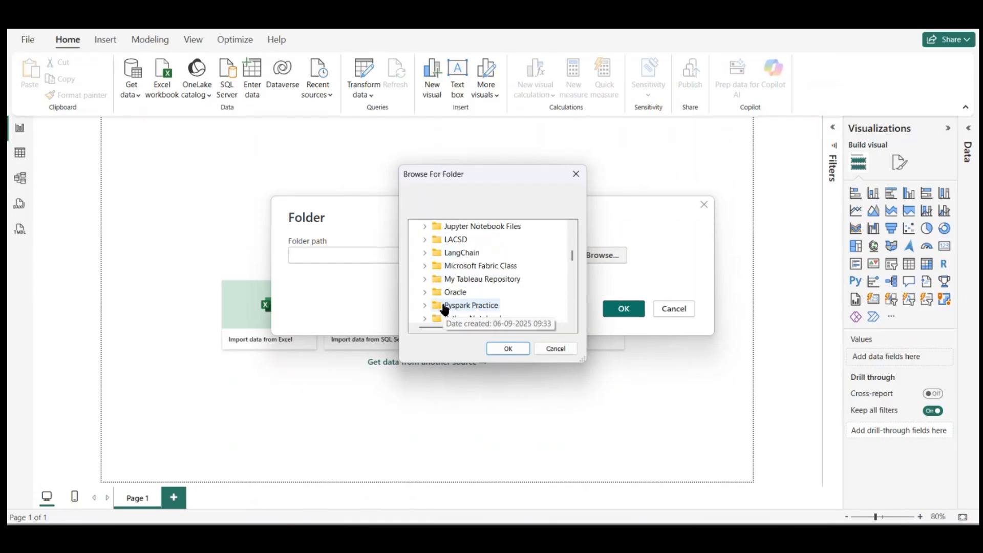
left_click(425, 265)
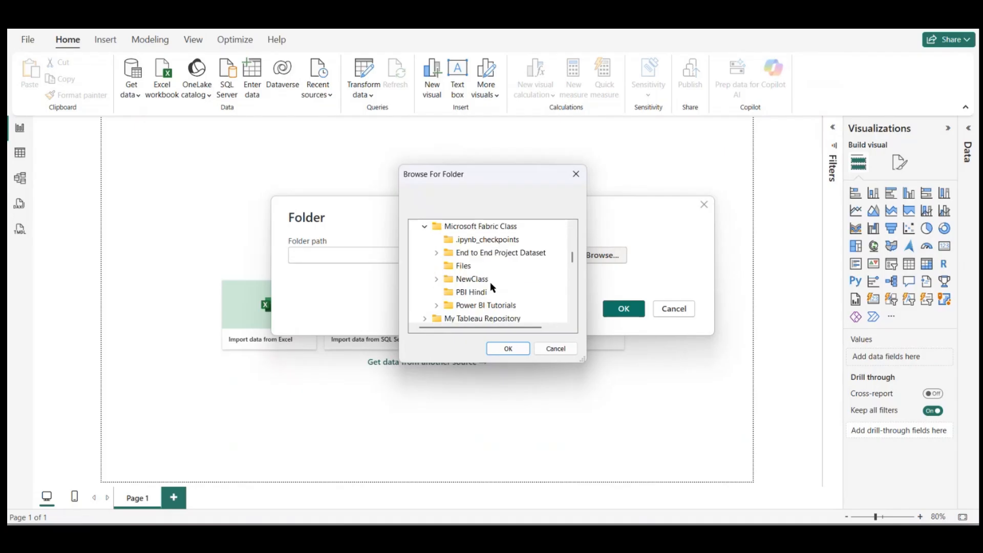
left_click(474, 292)
left_click(509, 348)
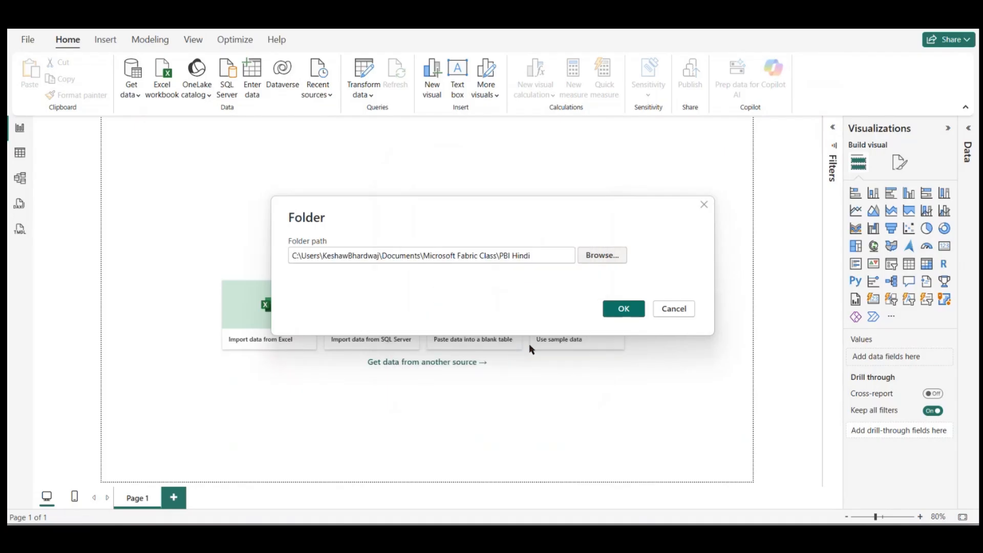
left_click(641, 311)
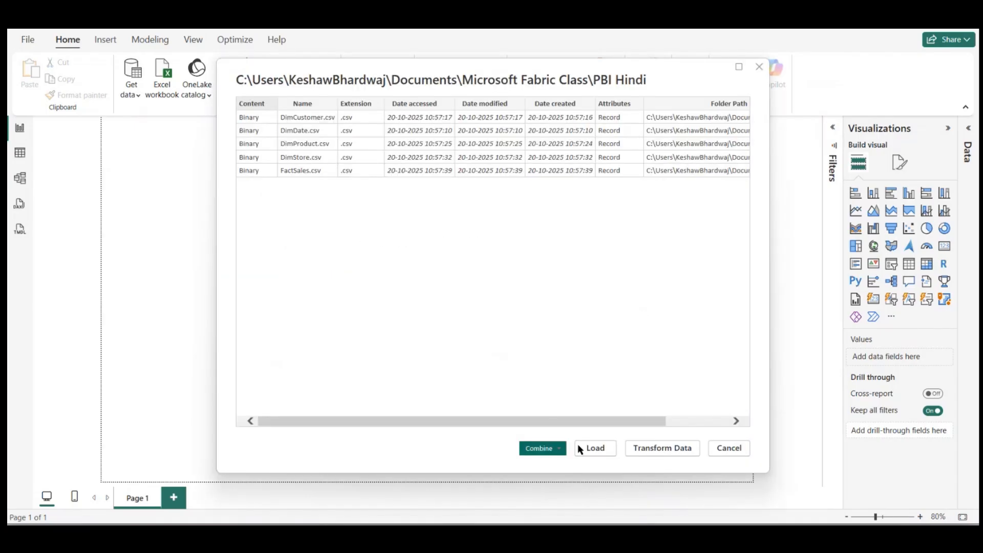
left_click(651, 449)
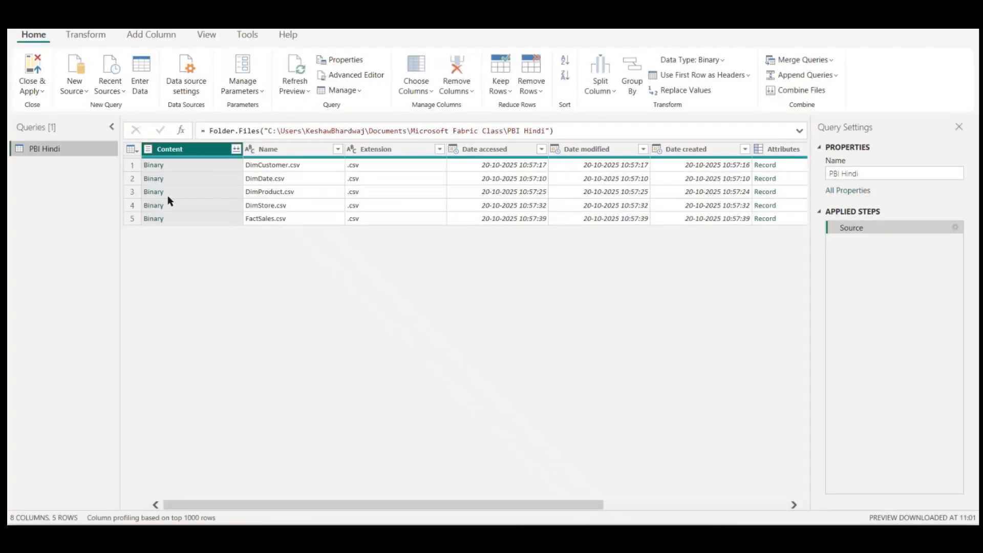
Step: Duplicate the PBI Hindi query four times so there is one query for each of the five CSV files
right_click(69, 148)
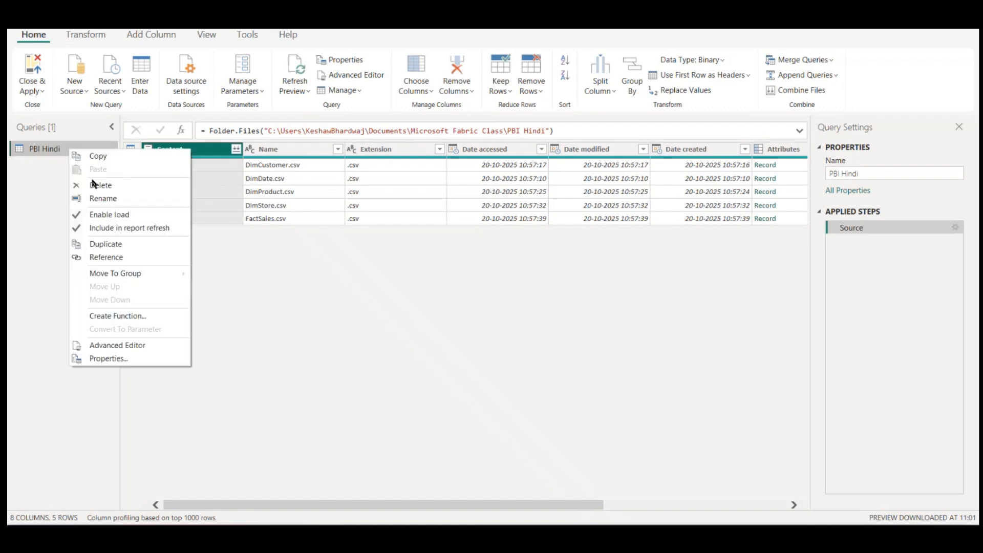
left_click(100, 247)
right_click(69, 168)
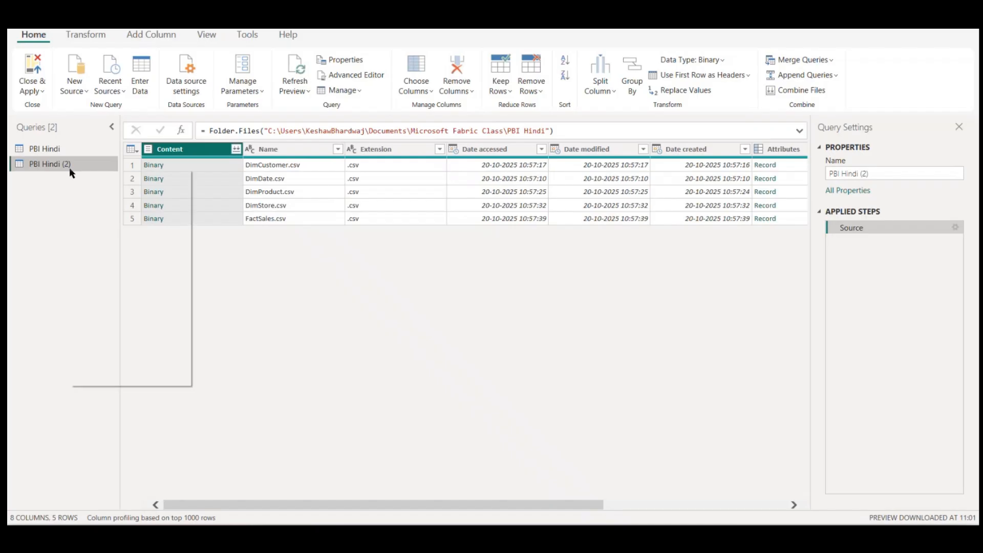
left_click(105, 264)
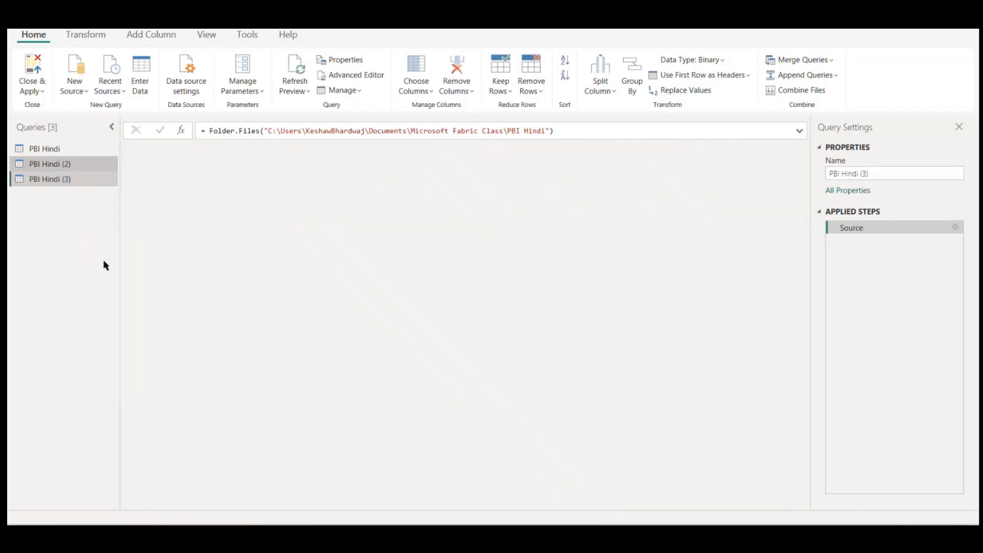
right_click(65, 180)
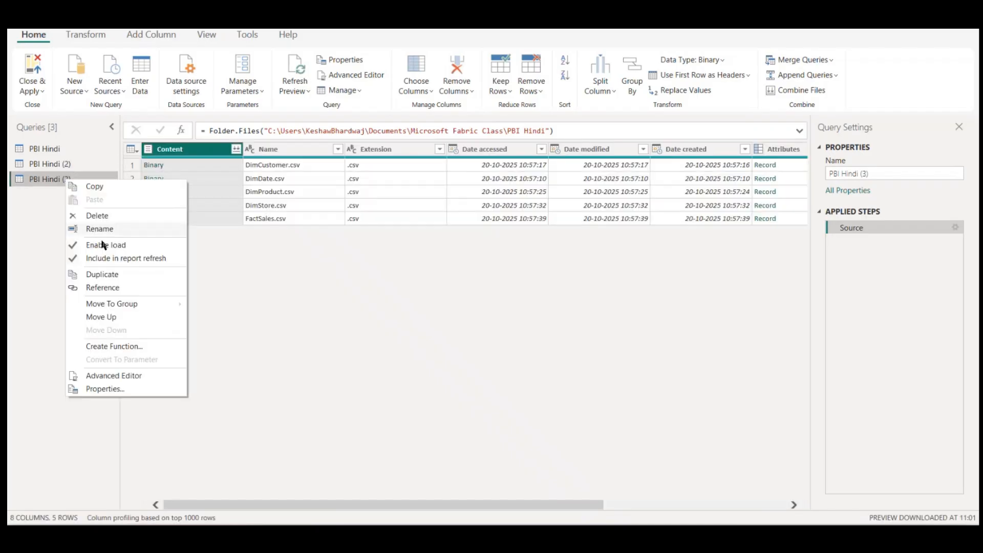
left_click(102, 274)
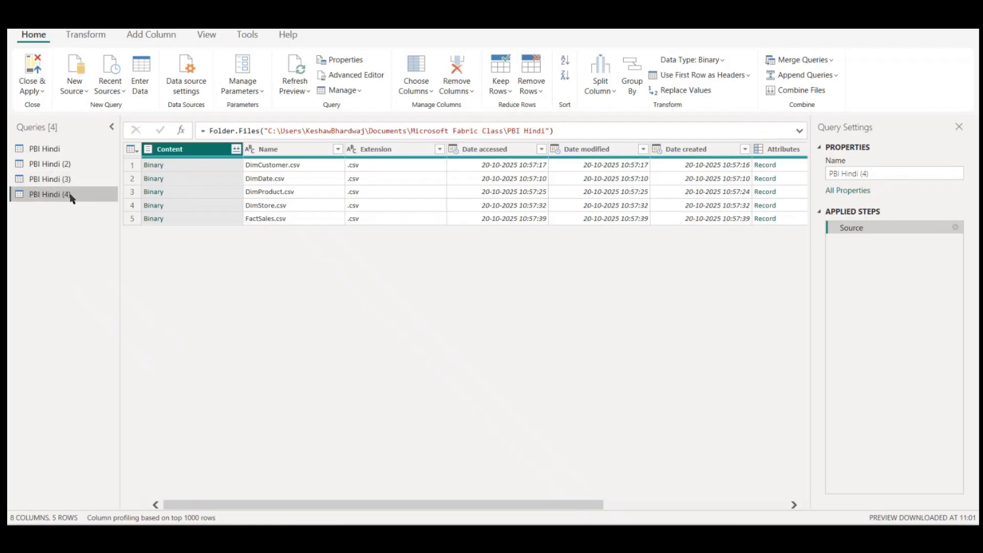
right_click(71, 198)
left_click(99, 290)
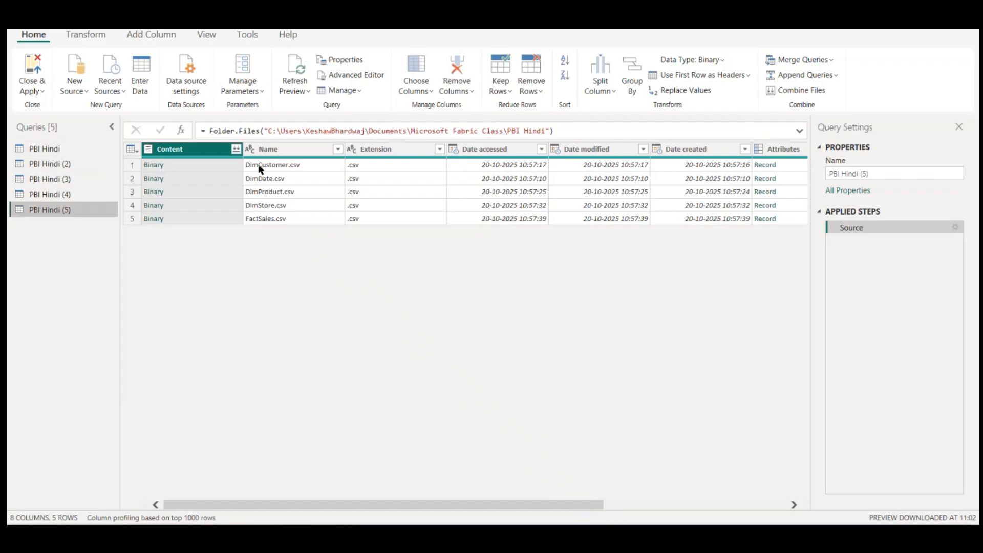
Step: Expand the DimCustomer.csv binary in the PBI Hindi (5) query and rename the query DimCustomer
left_click(154, 165)
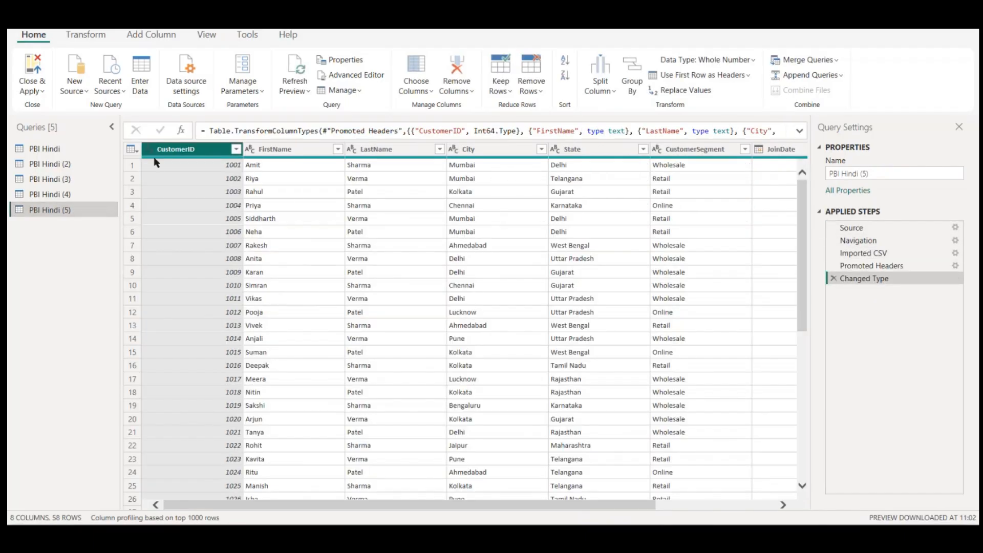
double_click(67, 209)
type("Di")
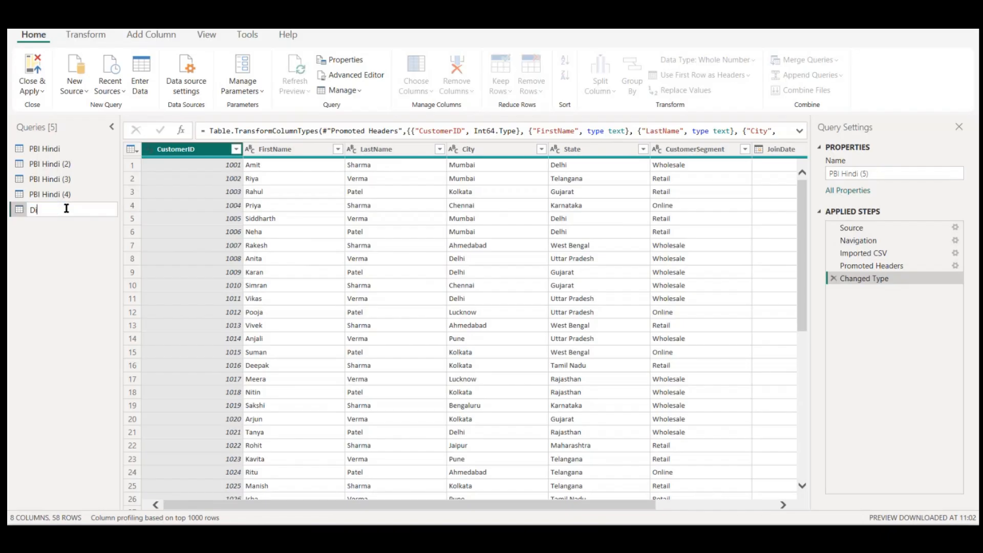
type("mCustomer")
key("Return")
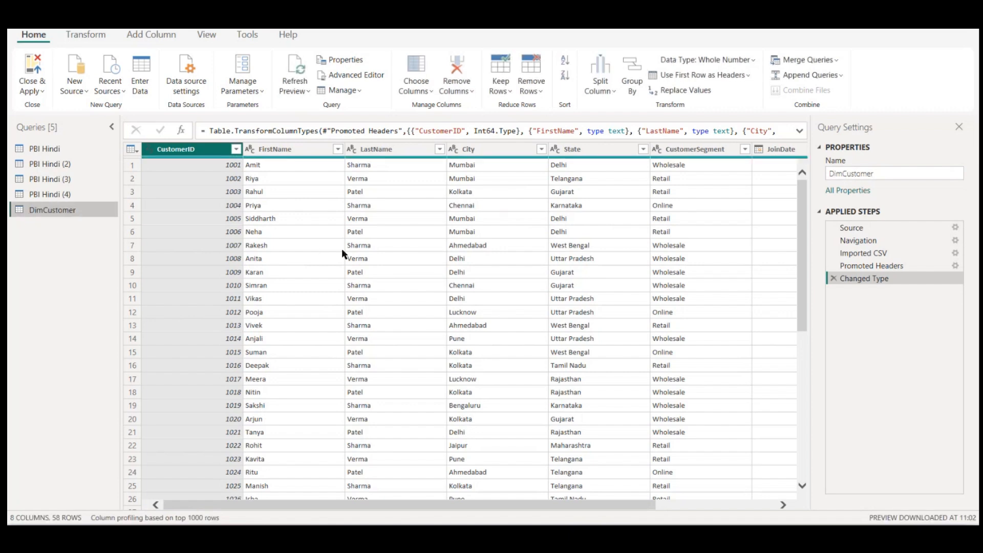
Step: Review the columns of the DimCustomer table and the data type options for the LastName column
scroll(342, 248, "right", 5)
scroll(343, 248, "left", 5)
scroll(294, 207, "right", 2)
scroll(373, 186, "right", 5)
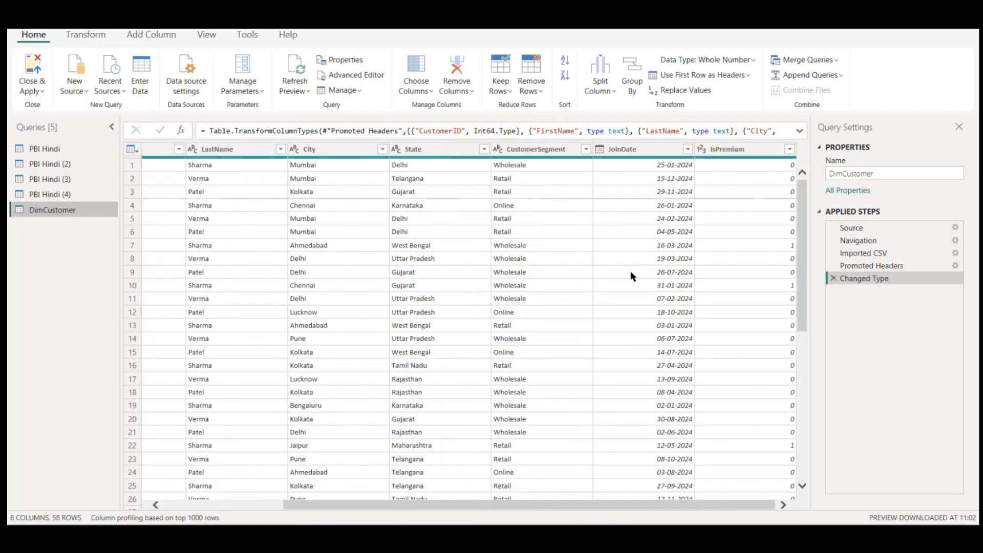
scroll(630, 271, "left", 6)
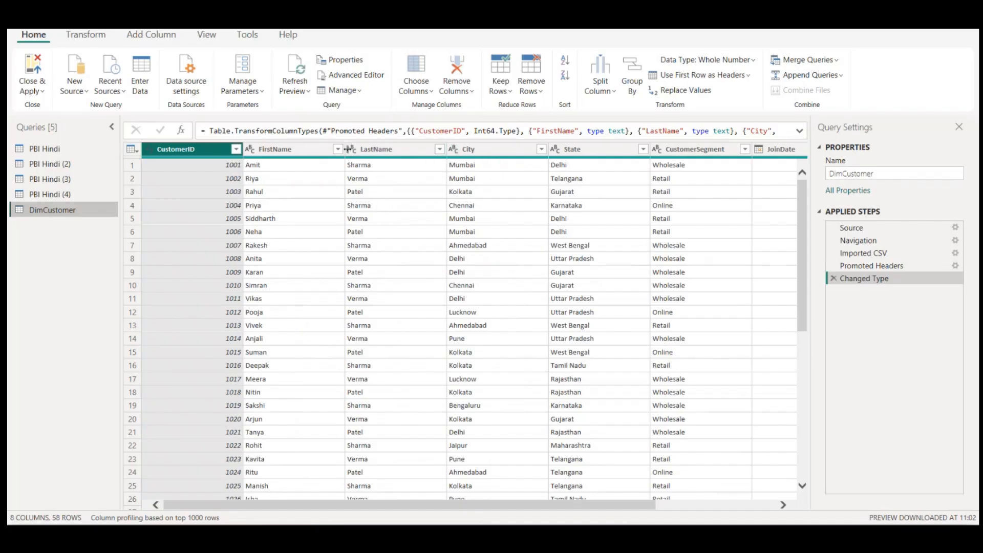
left_click(355, 150)
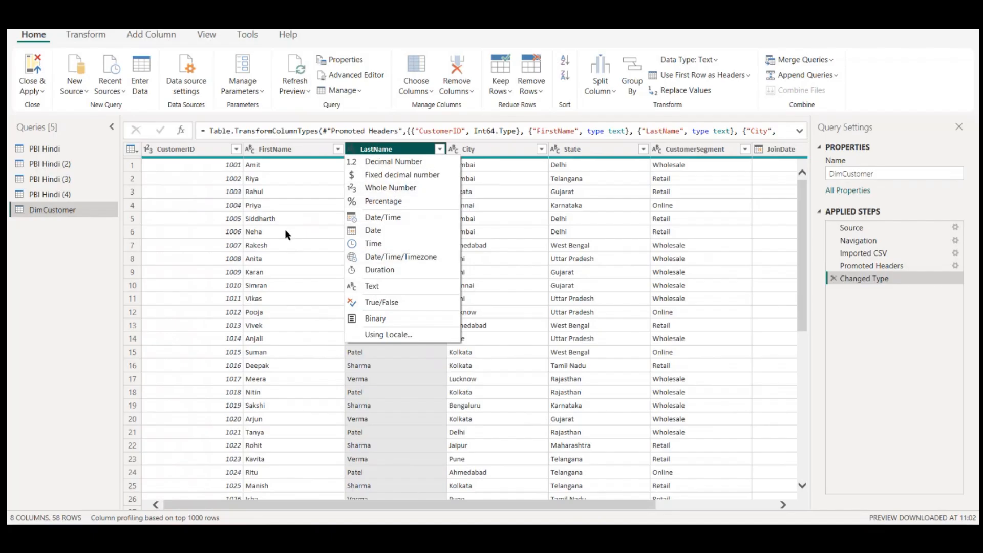
left_click(152, 220)
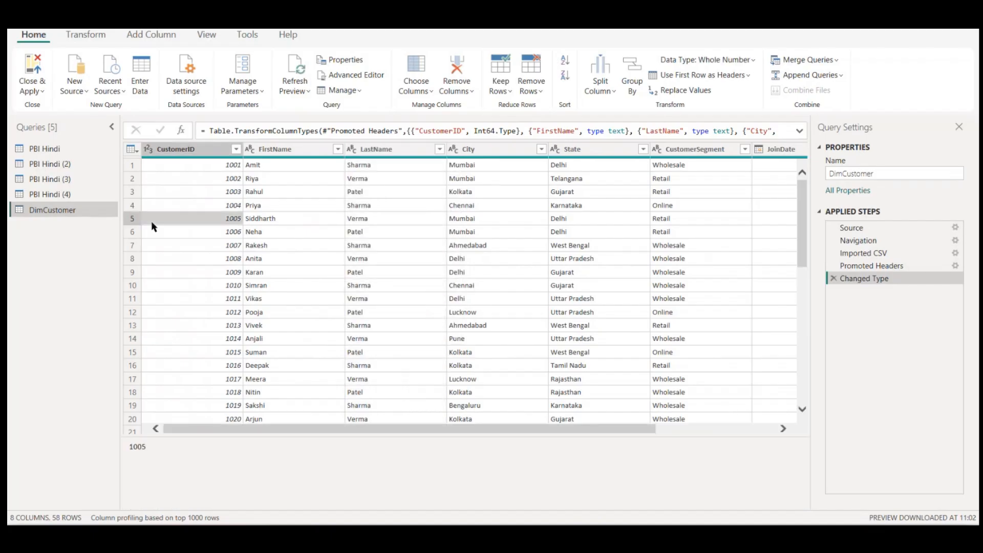
Step: Expand the DimDate.csv binary in the PBI Hindi (4) query and rename the query DimDate
left_click(61, 194)
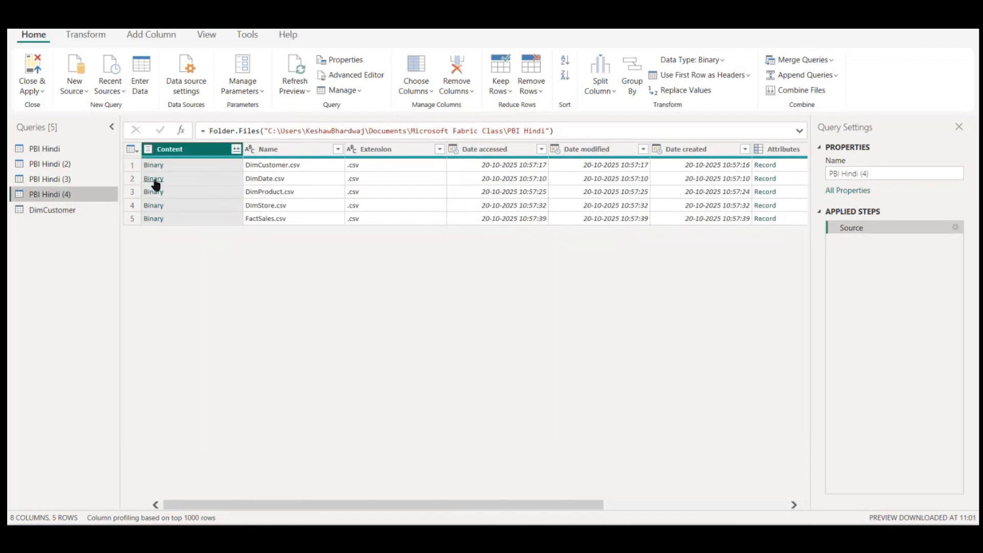
left_click(154, 179)
double_click(49, 194)
type("D")
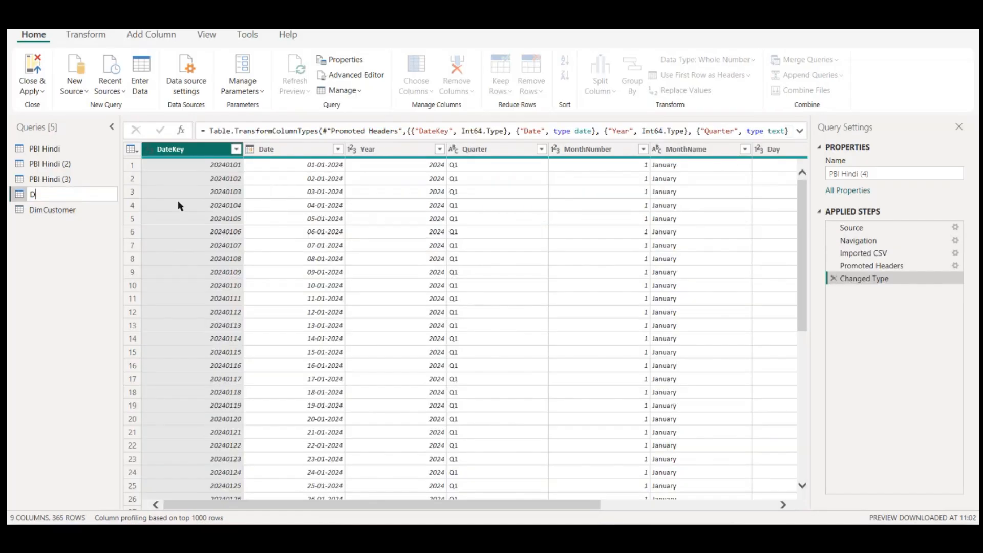
type("imDate")
key("Return")
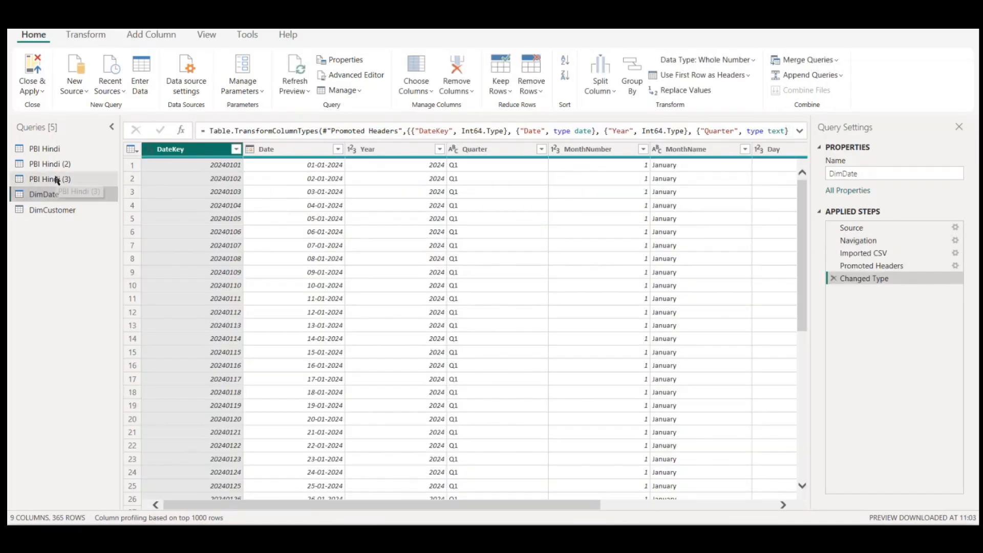
Step: Expand the DimProduct.csv binary in the PBI Hindi (3) query and rename the query DimProduct
left_click(57, 179)
left_click(153, 193)
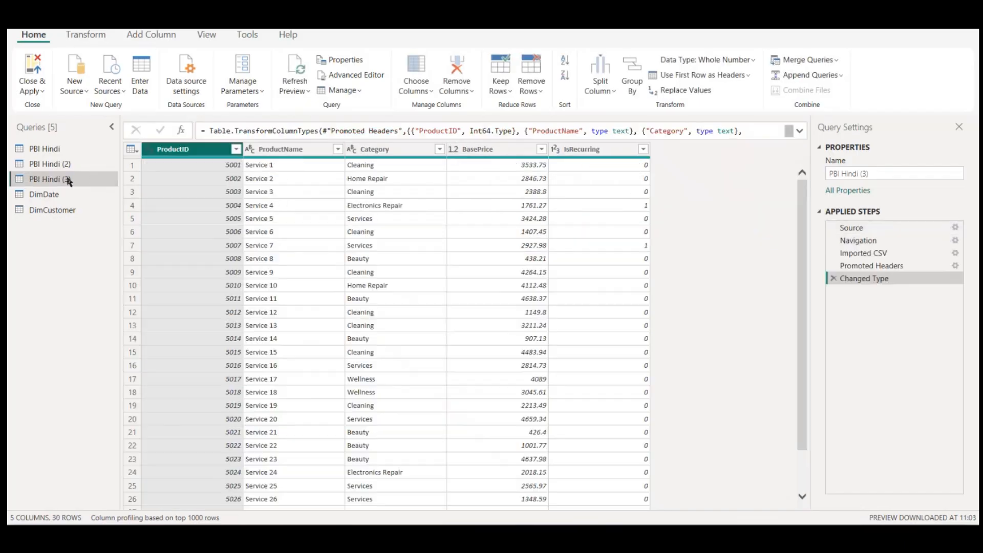
double_click(67, 179)
type("DimP")
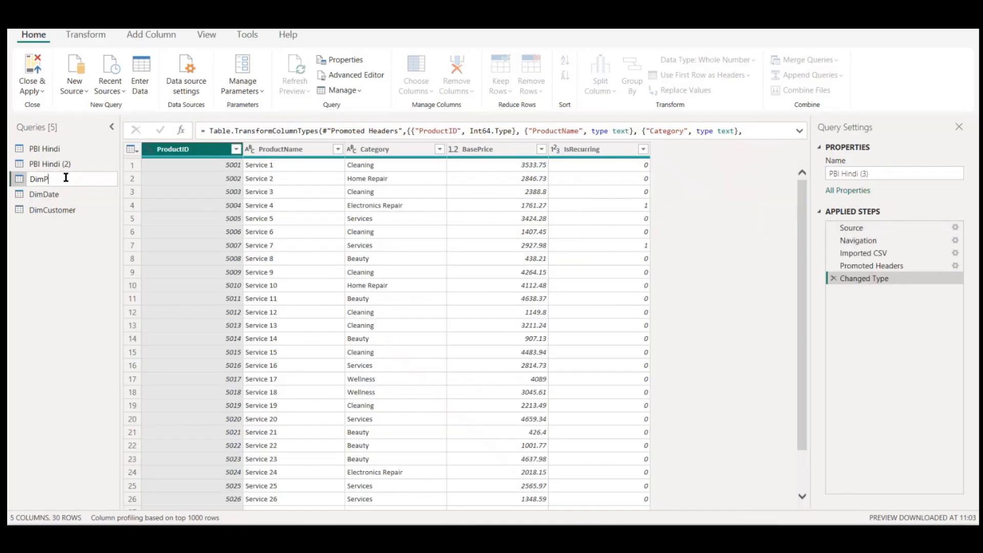
type("roduct")
key("Return")
Step: Expand the DimStore.csv binary in the PBI Hindi (2) query and rename the query DimStore
left_click(46, 164)
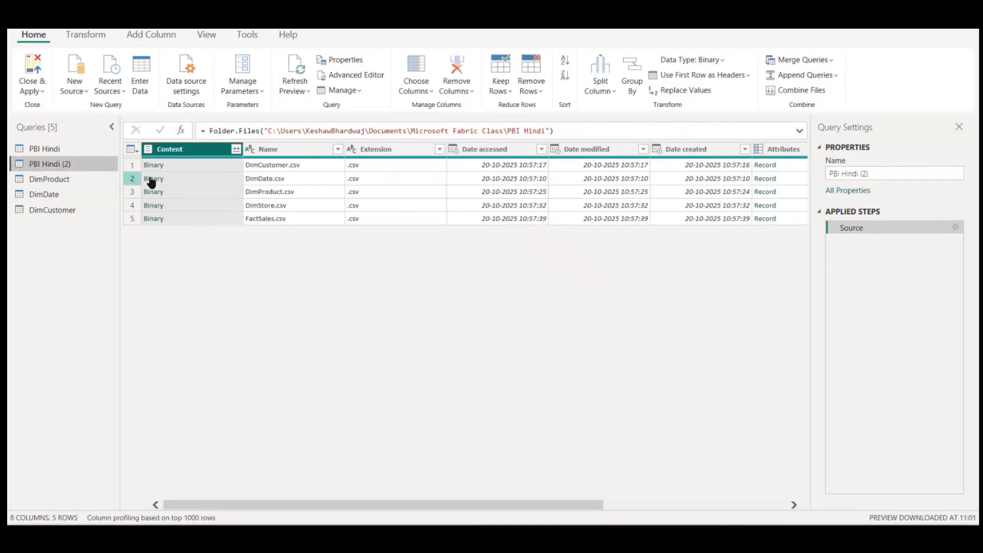
left_click(155, 206)
double_click(64, 165)
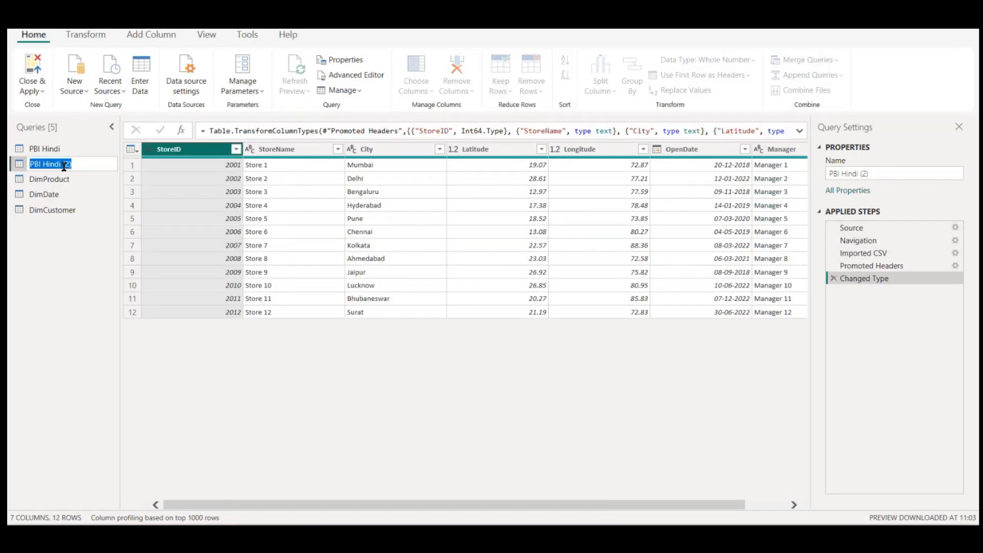
type("DimStore")
key("Return")
Step: Expand the FactSales.csv binary in the original PBI Hindi query and rename the query FactSales
left_click(44, 149)
left_click(155, 219)
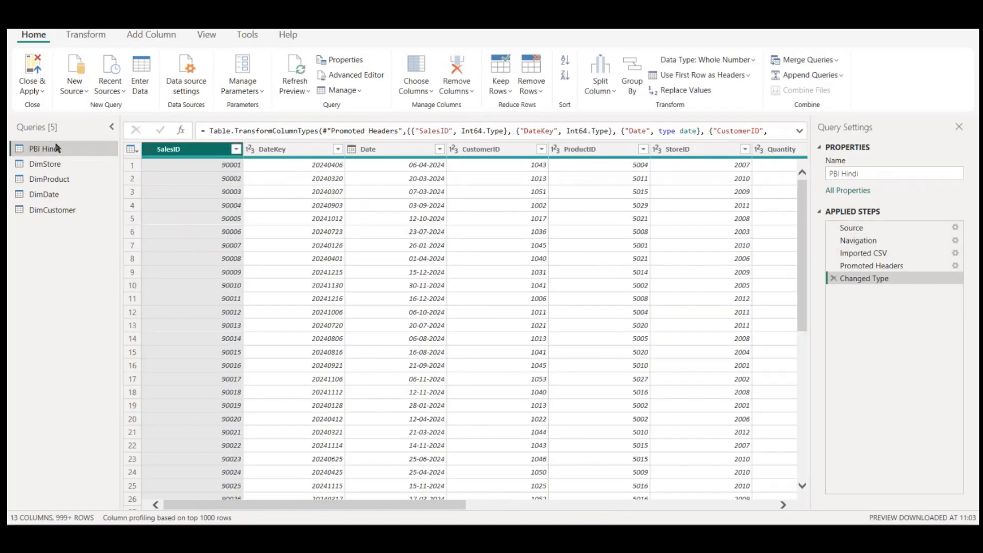
double_click(56, 148)
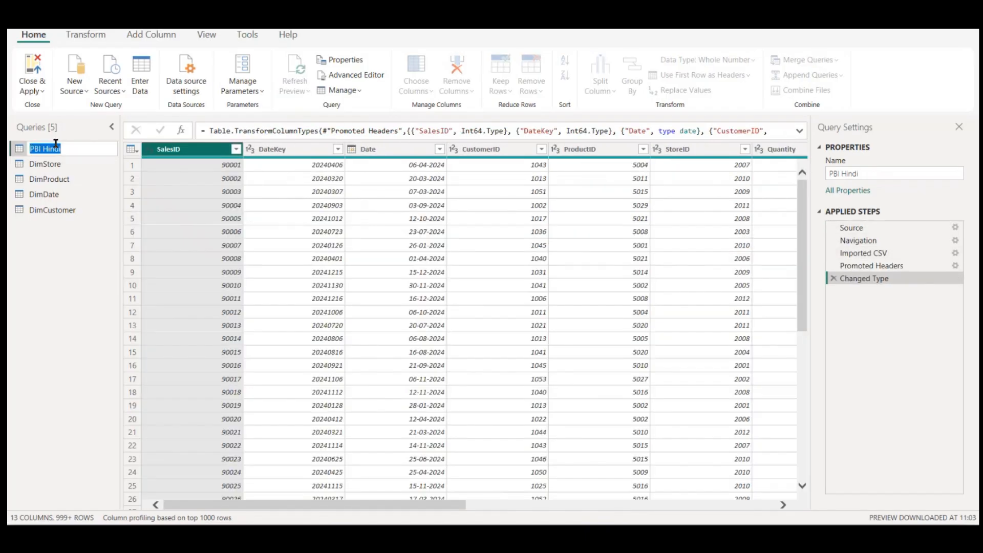
type("FactSales")
key("Return")
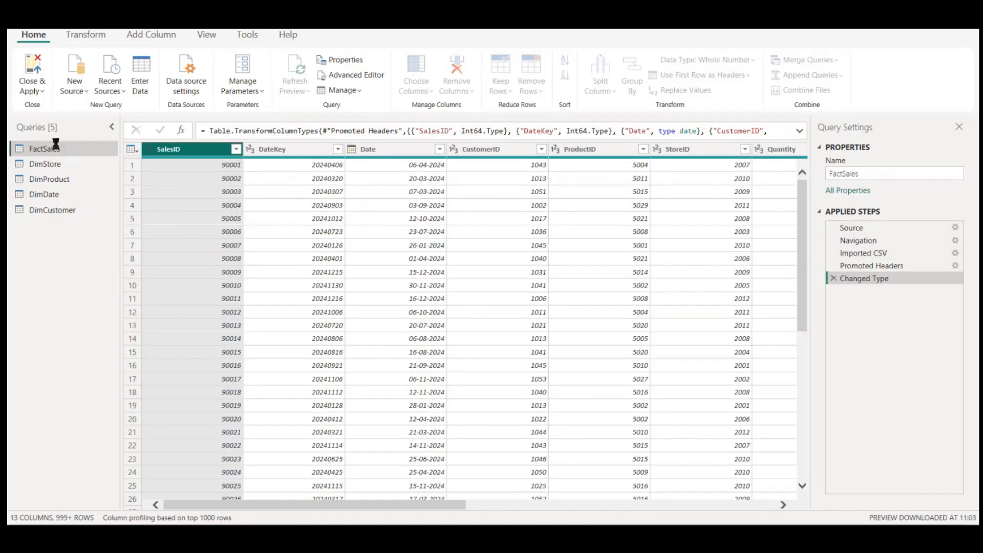
Step: Apply the query changes and close the query editor to load all five tables into the report
scroll(493, 229, "right", 10)
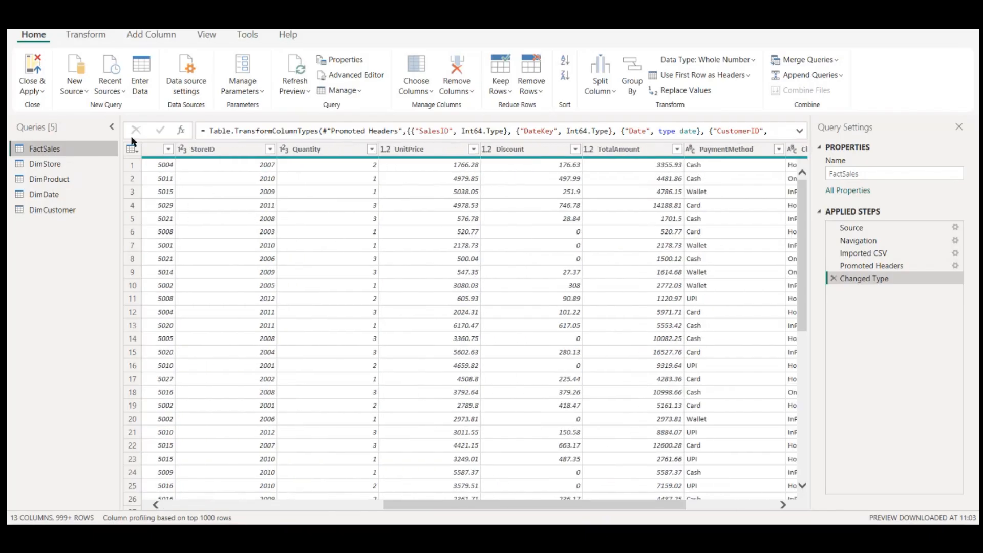
left_click(43, 92)
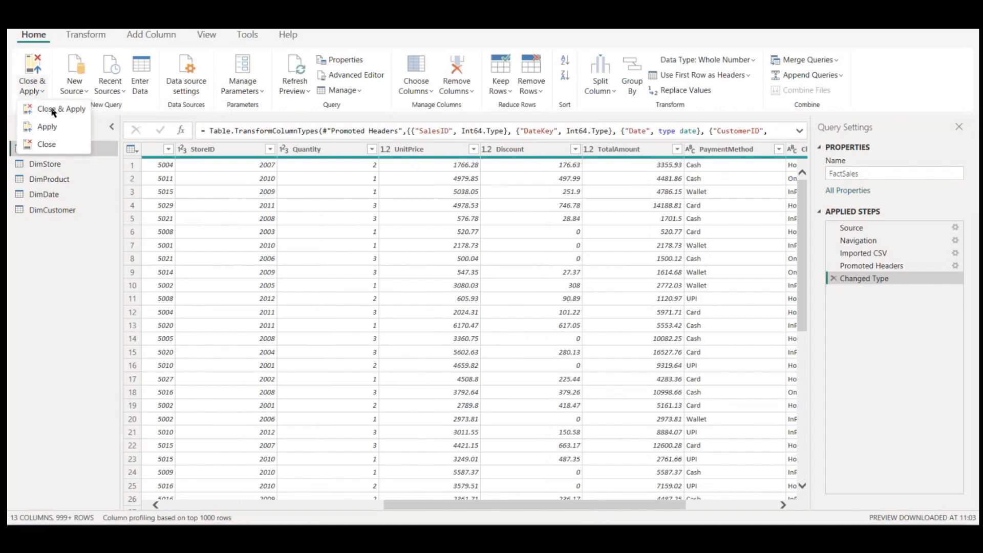
left_click(53, 109)
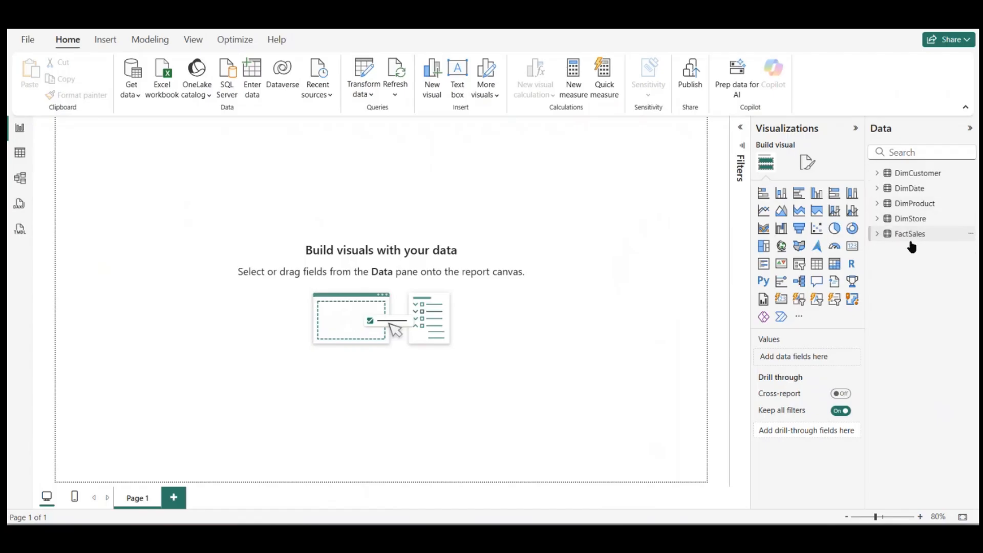
Step: Examine the loaded rows of the DimCustomer, DimDate, DimStore and DimProduct tables in Table view
left_click(12, 161)
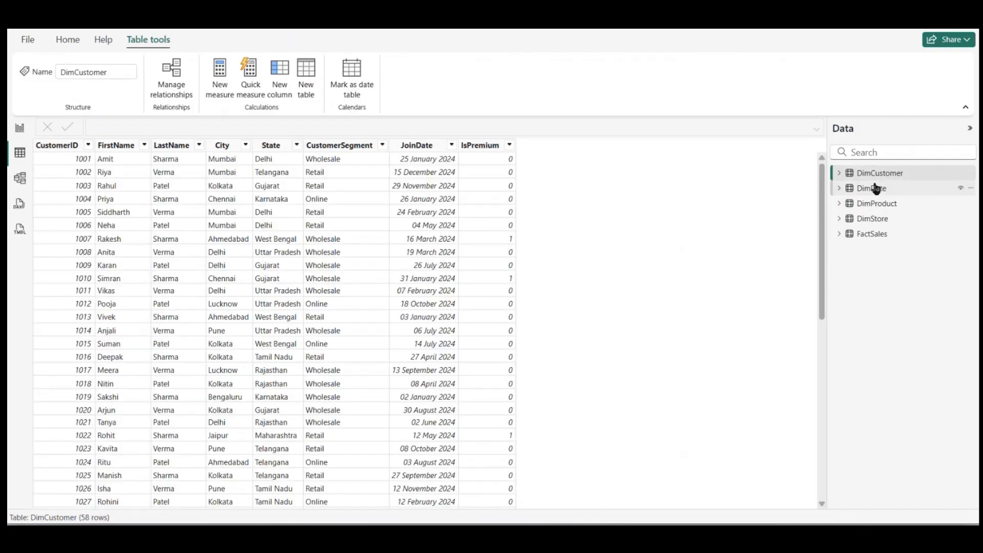
left_click(876, 188)
left_click(890, 218)
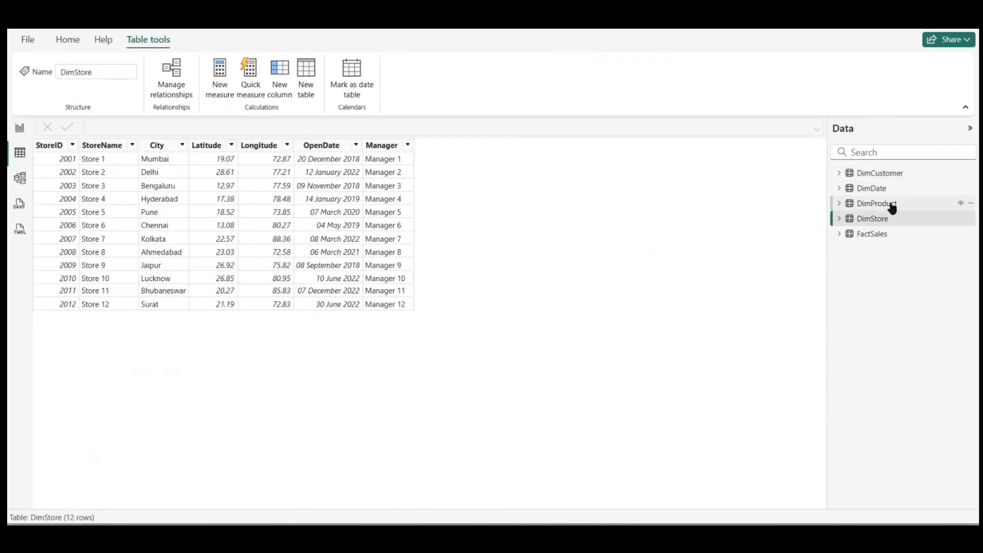
left_click(892, 206)
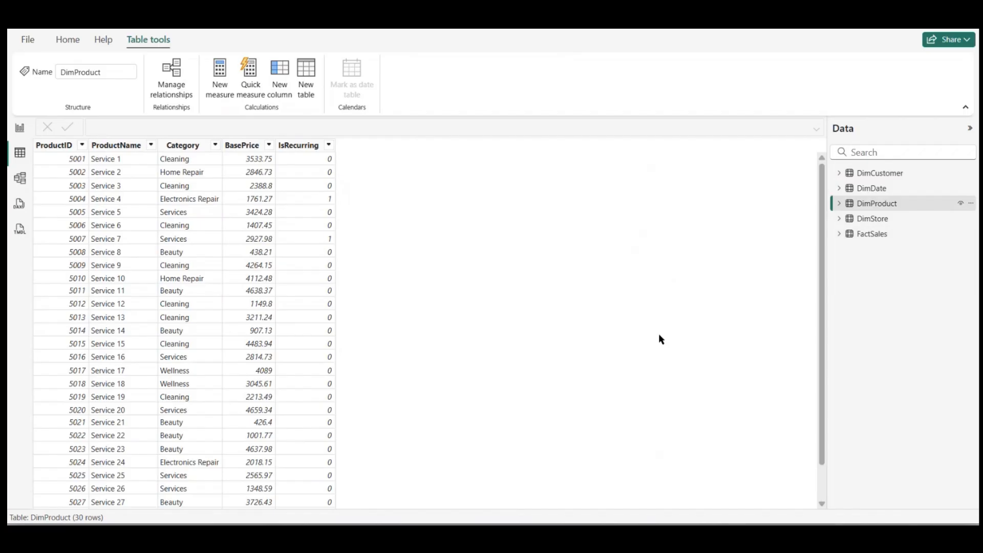
scroll(351, 387, "down", 1)
scroll(352, 386, "up", 1)
scroll(352, 386, "down", 1)
scroll(352, 386, "up", 1)
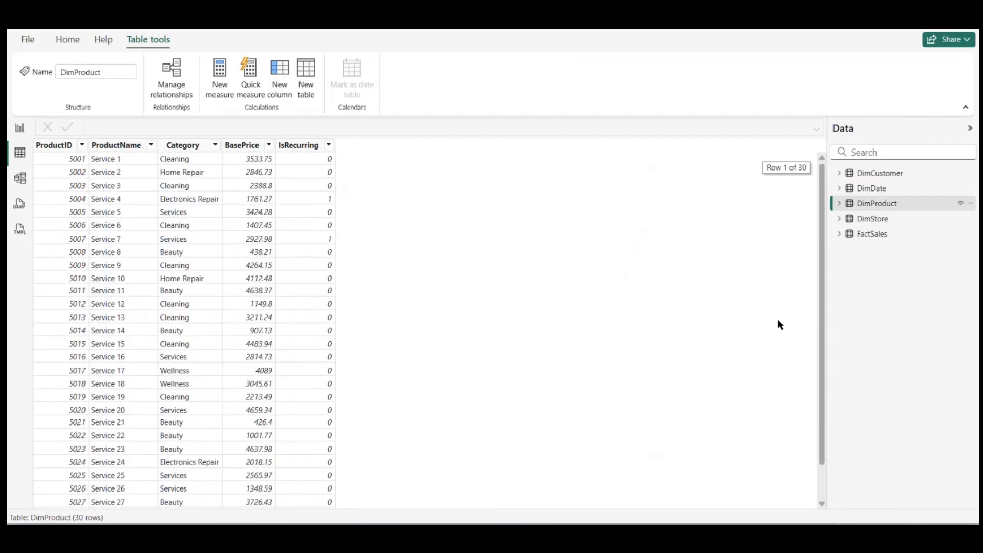
Step: Compare the columns of the FactSales table with those of the four dimension tables
left_click(874, 220)
left_click(873, 236)
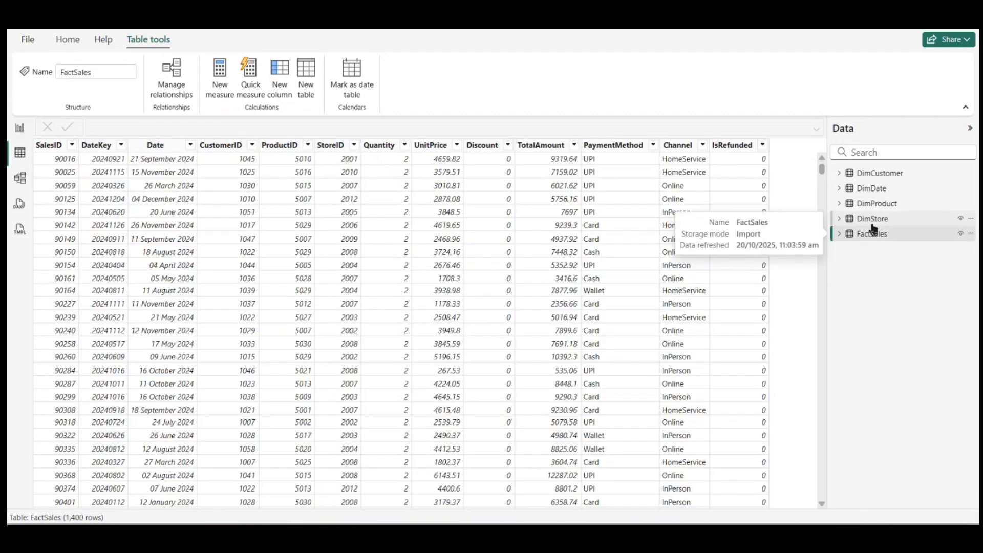
left_click(873, 220)
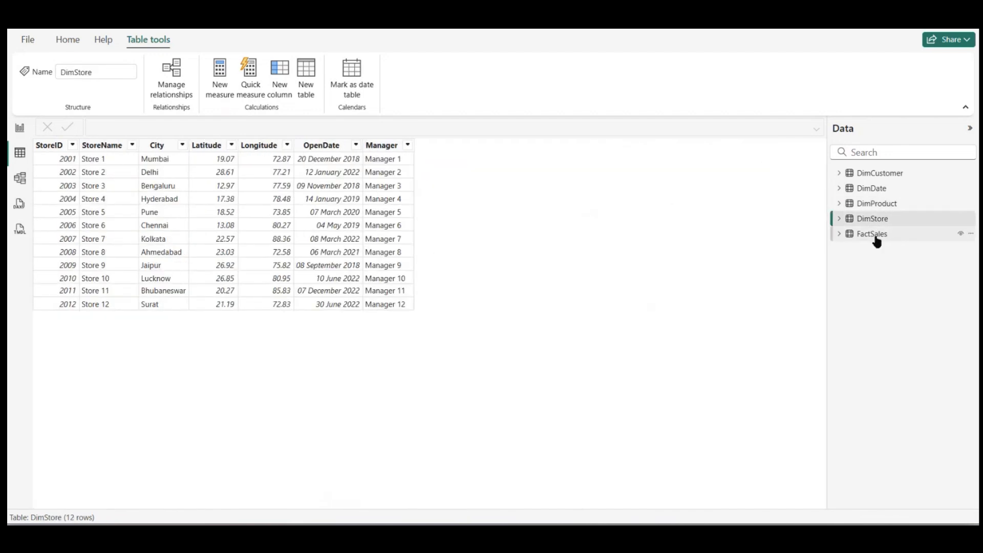
left_click(875, 236)
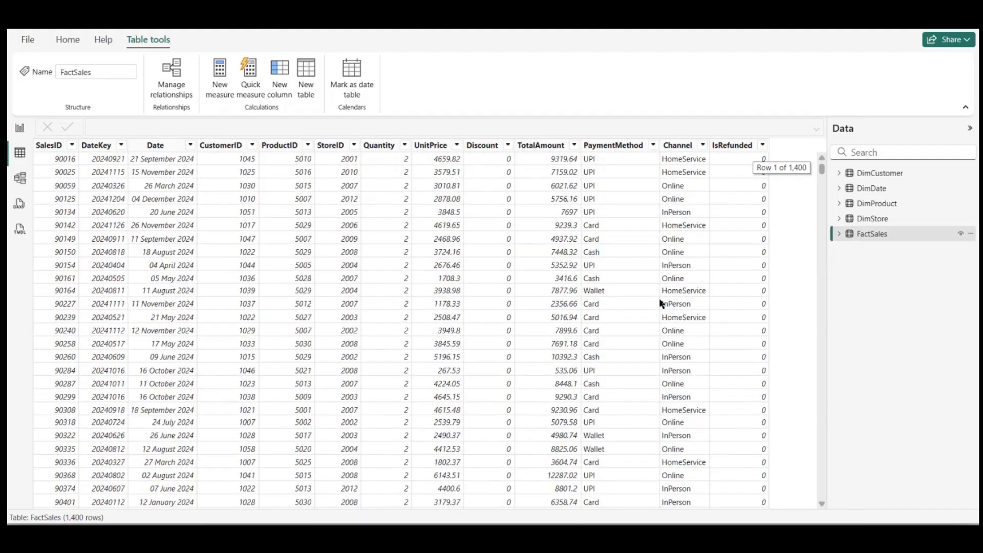
left_click(894, 220)
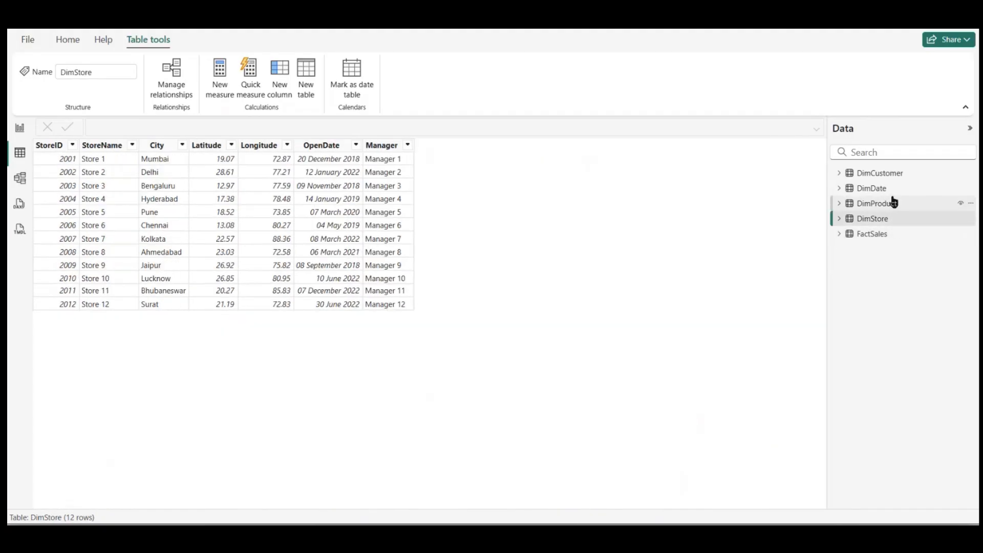
left_click(893, 203)
left_click(890, 190)
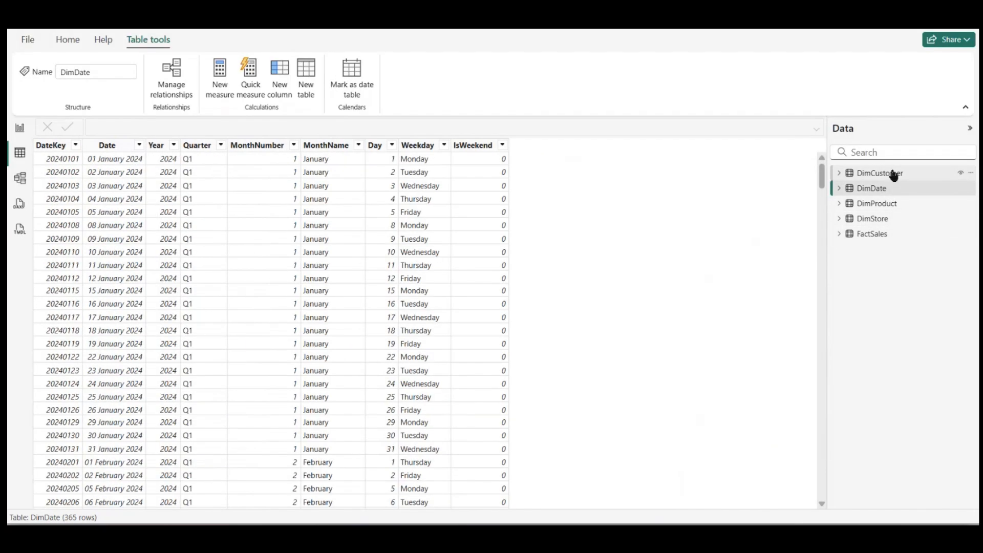
left_click(891, 174)
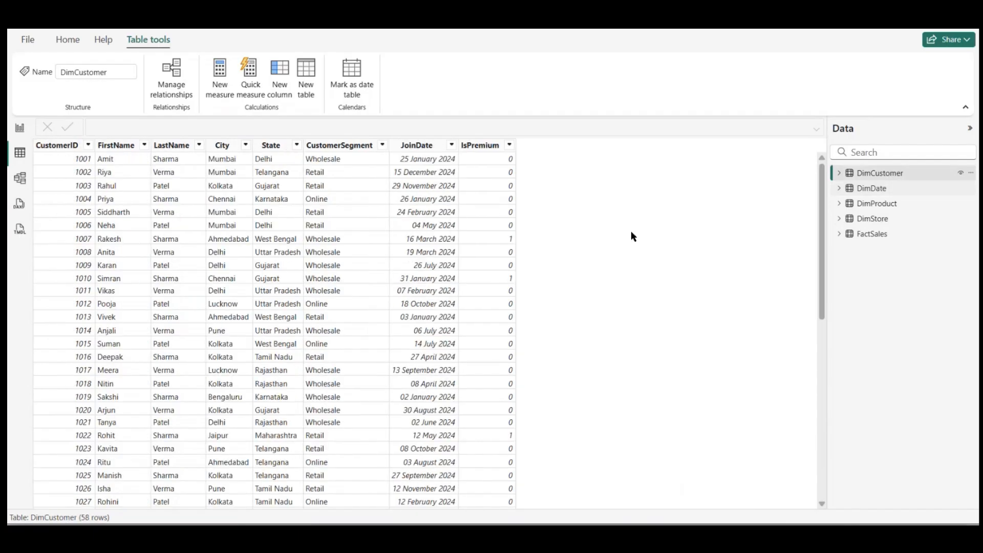
left_click(875, 195)
left_click(876, 205)
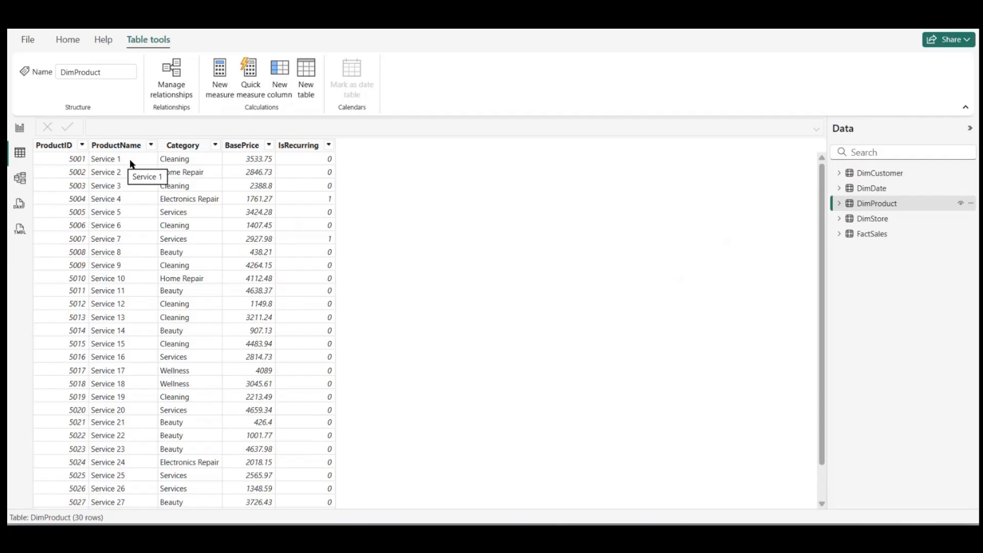
left_click(883, 236)
left_click(884, 220)
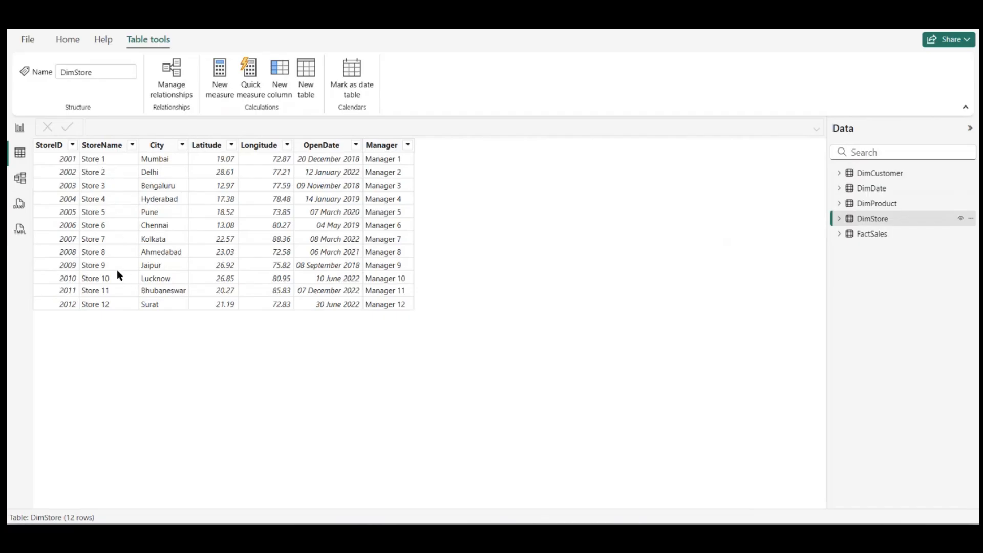
Step: Show the data model diagram and move the DimCustomer and DimDate cards away from the FactSales card
left_click(16, 132)
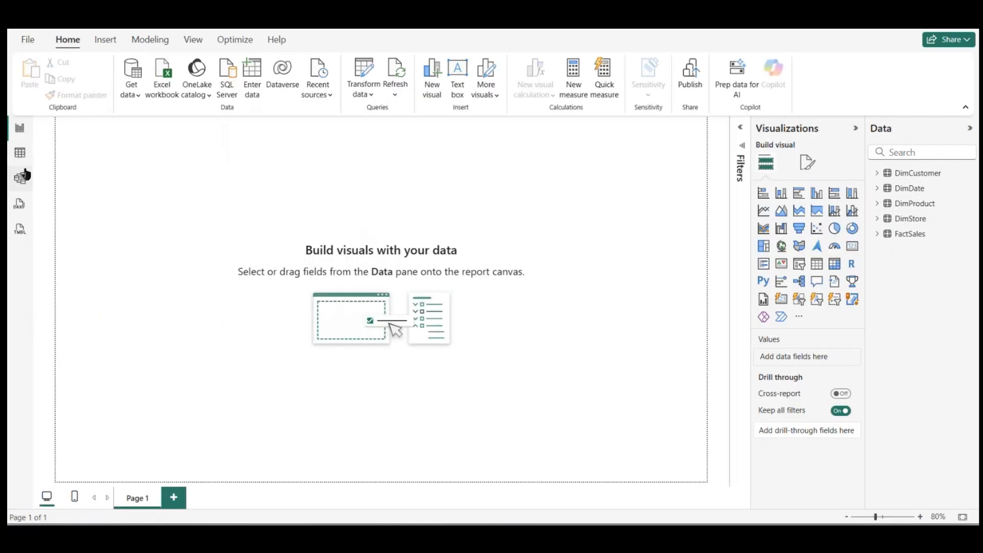
left_click(21, 179)
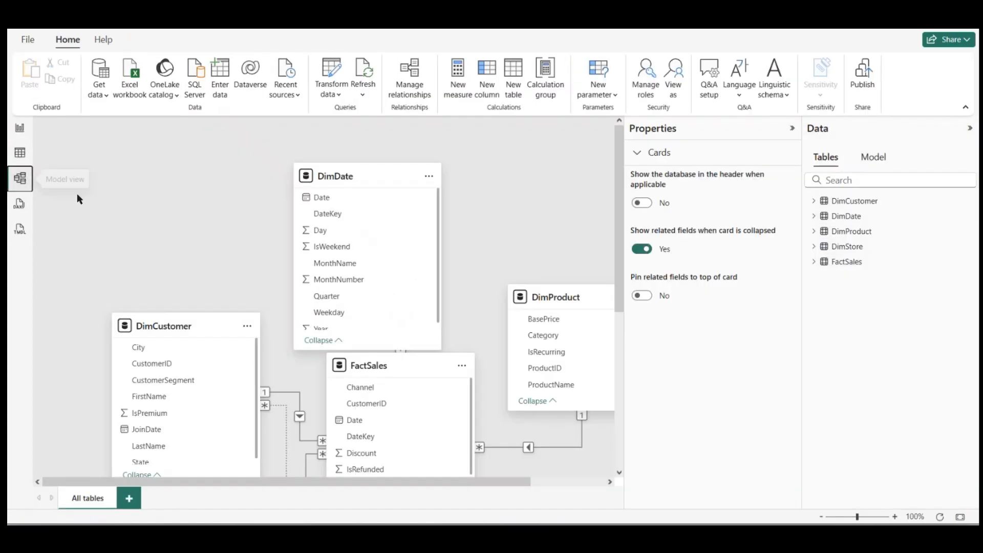
left_click_drag(195, 329, 164, 287)
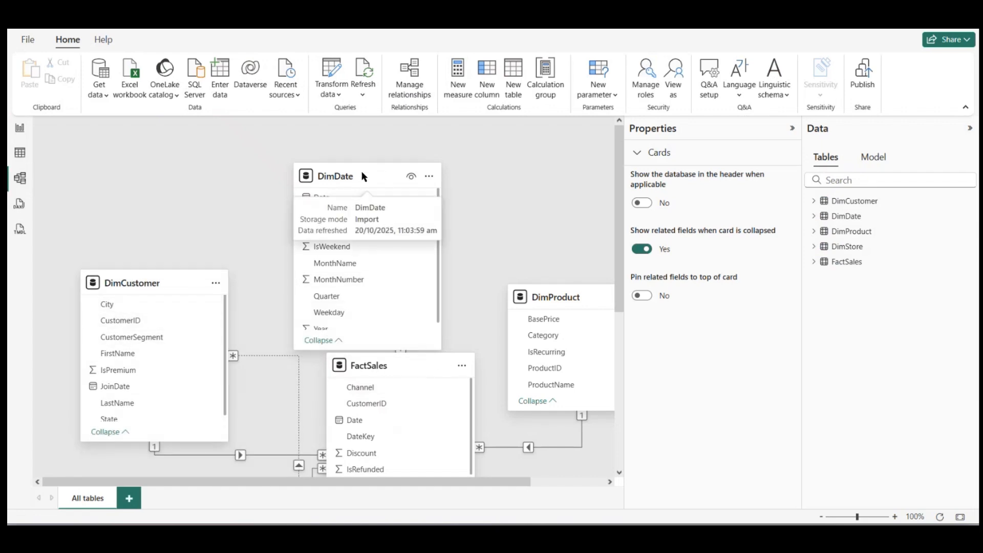
left_click_drag(363, 175, 401, 99)
Step: Review the inactive City relationship between DimCustomer and DimStore in Manage relationships and delete it
left_click(401, 97)
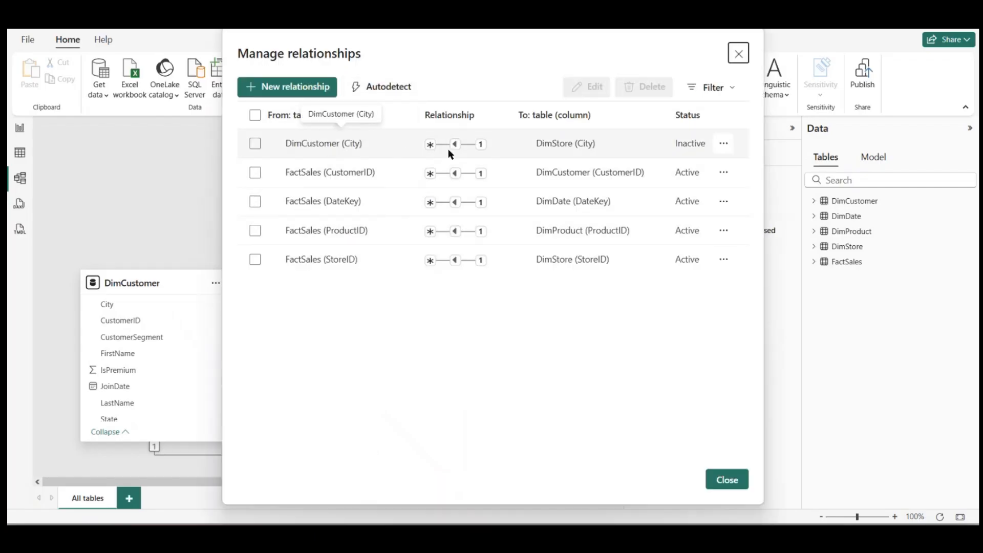
left_click(728, 144)
left_click(644, 171)
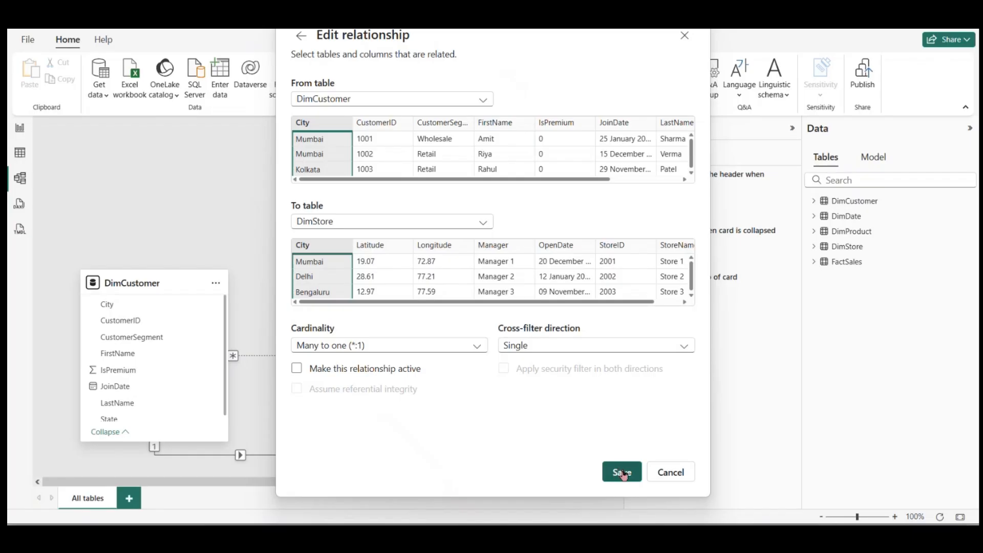
left_click(658, 470)
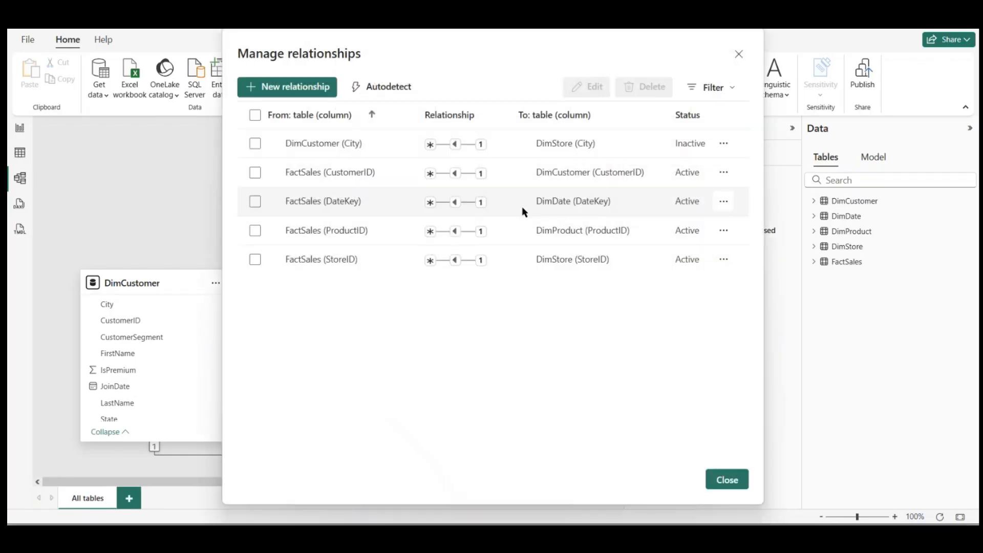
left_click(254, 145)
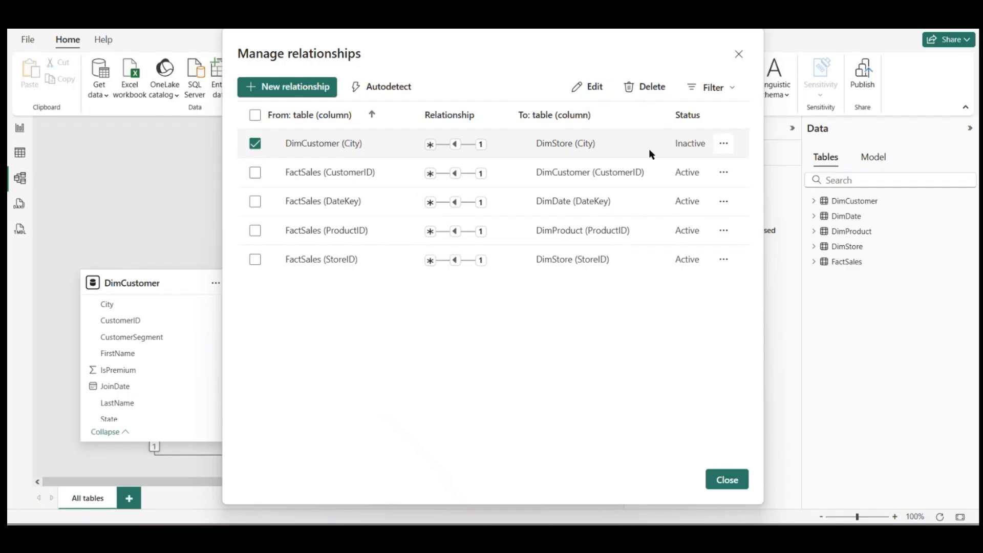
key("Delete")
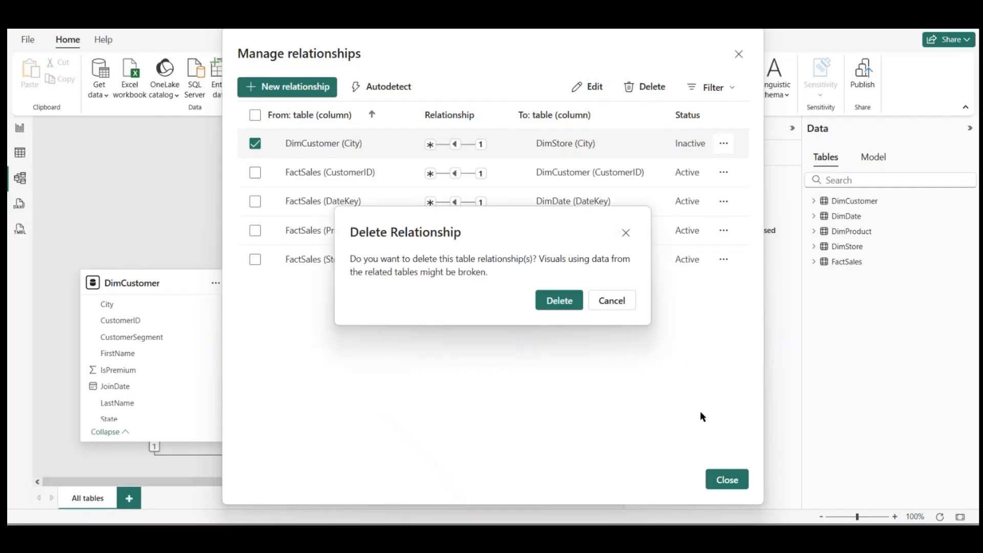
left_click(558, 304)
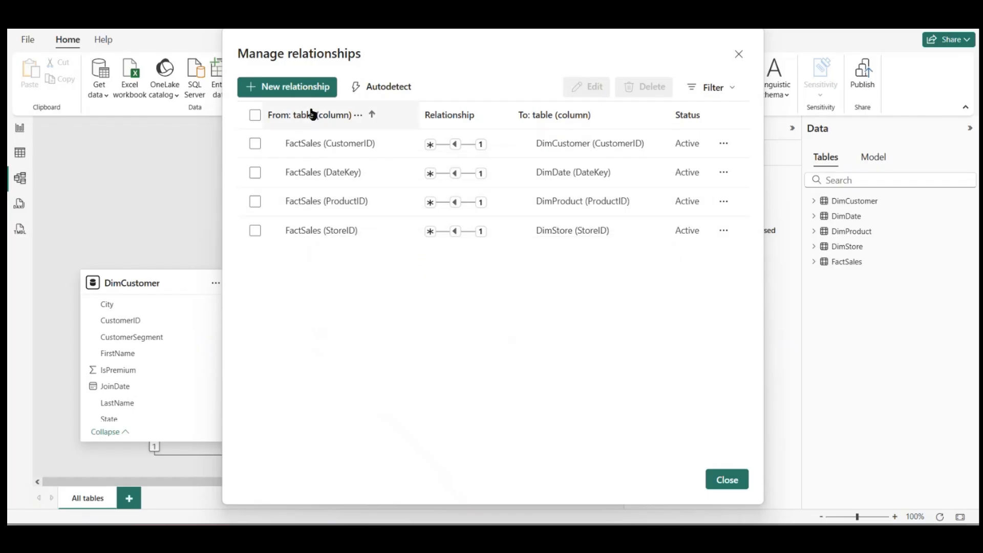
Step: Try to create a new relationship from FactSales to DimCustomer on the CustomerID column
left_click(289, 85)
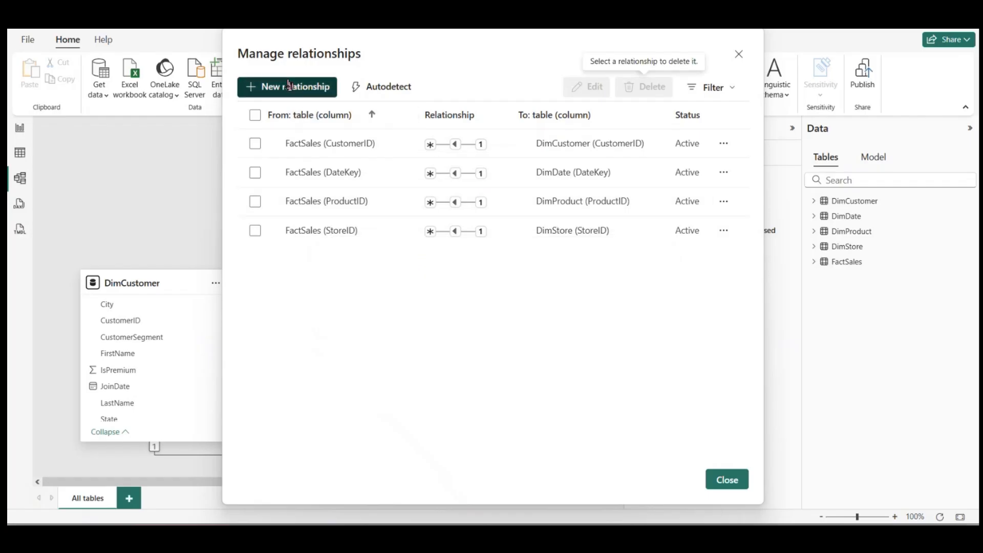
left_click(427, 100)
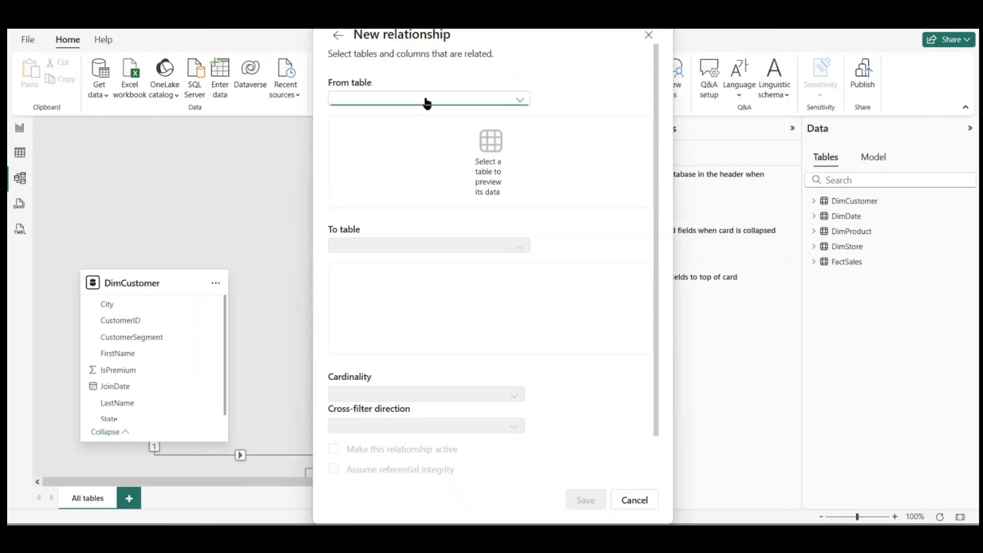
left_click(385, 177)
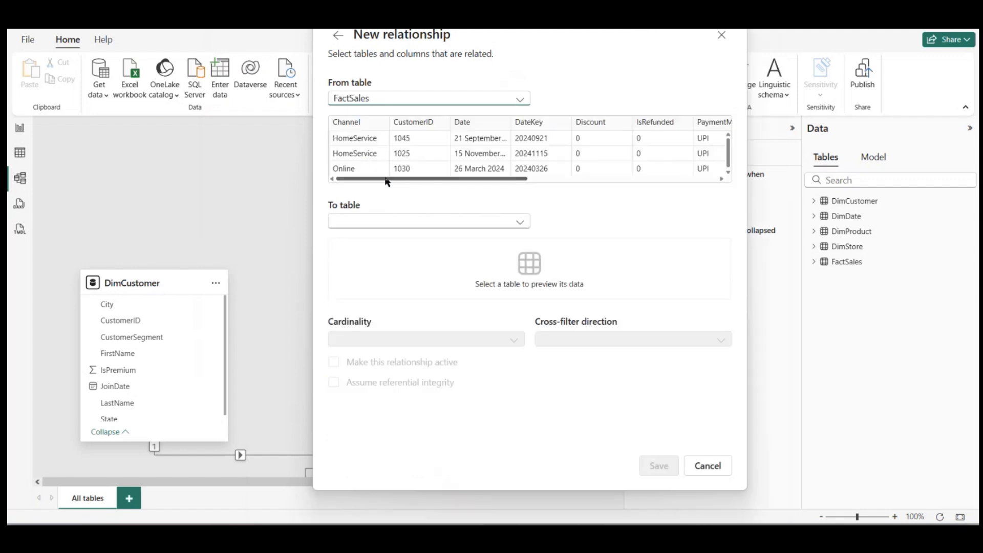
left_click(520, 222)
left_click(400, 243)
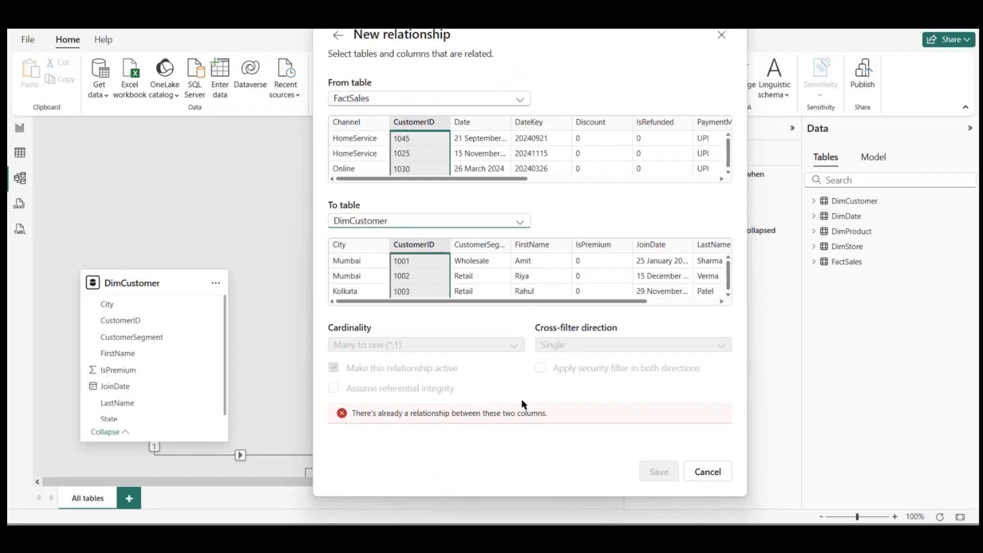
left_click(712, 473)
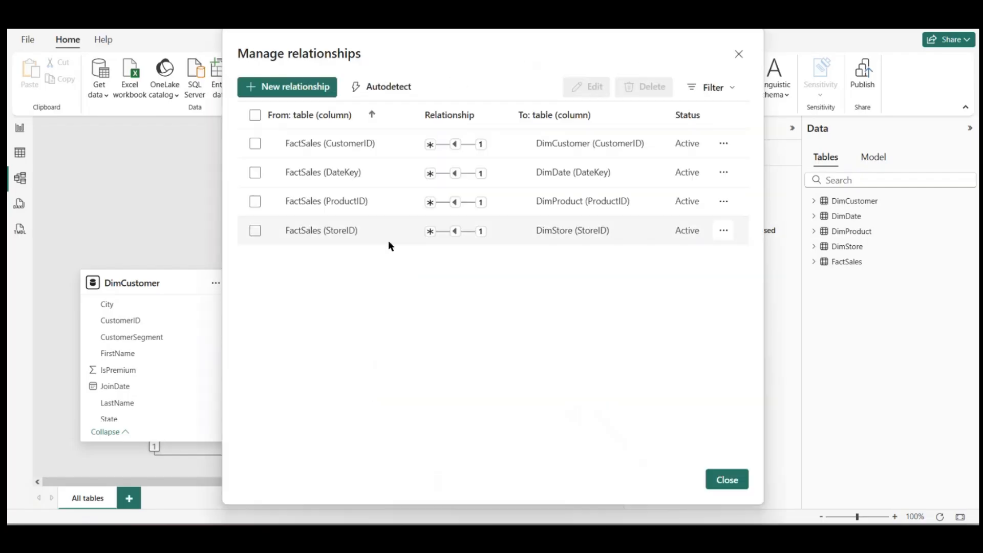
Step: Close the relationship manager and rename the first report page as Sales Overview
left_click(729, 478)
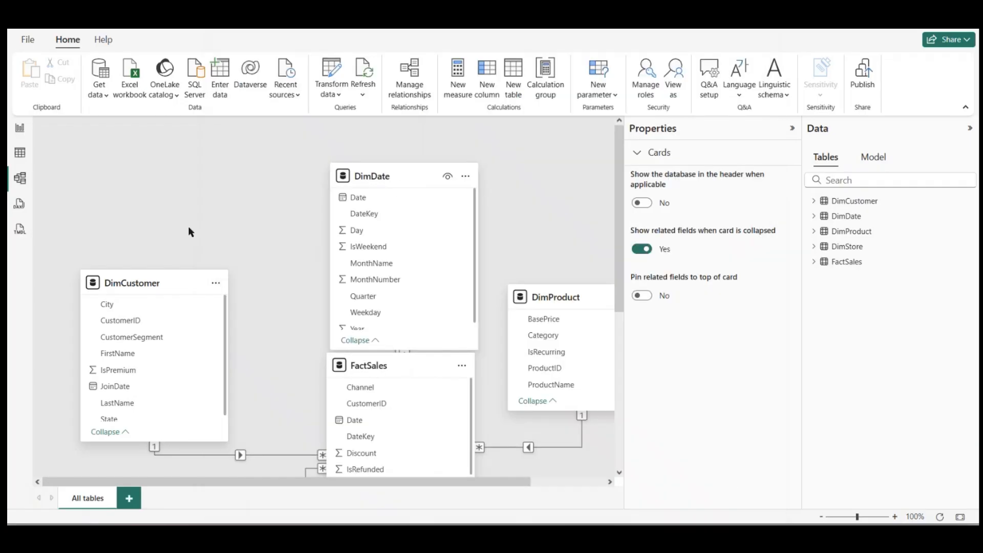
left_click(15, 130)
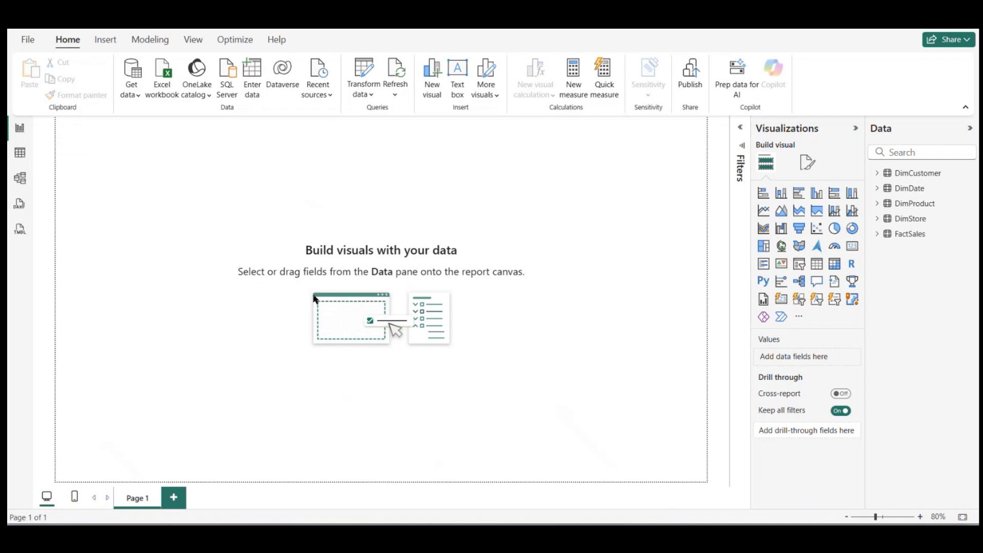
double_click(142, 500)
type("Sa")
key("ctrl+a")
type("Sales Overview")
key("Return")
Step: Add a second report page and rename it Trends
left_click(208, 499)
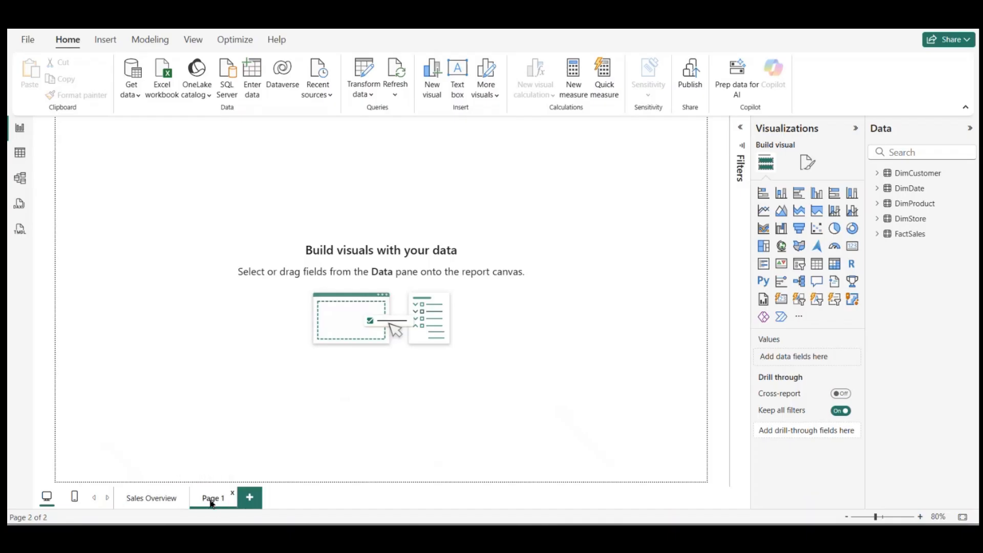
double_click(214, 500)
key("BackSpace")
type("Trends")
key("Return")
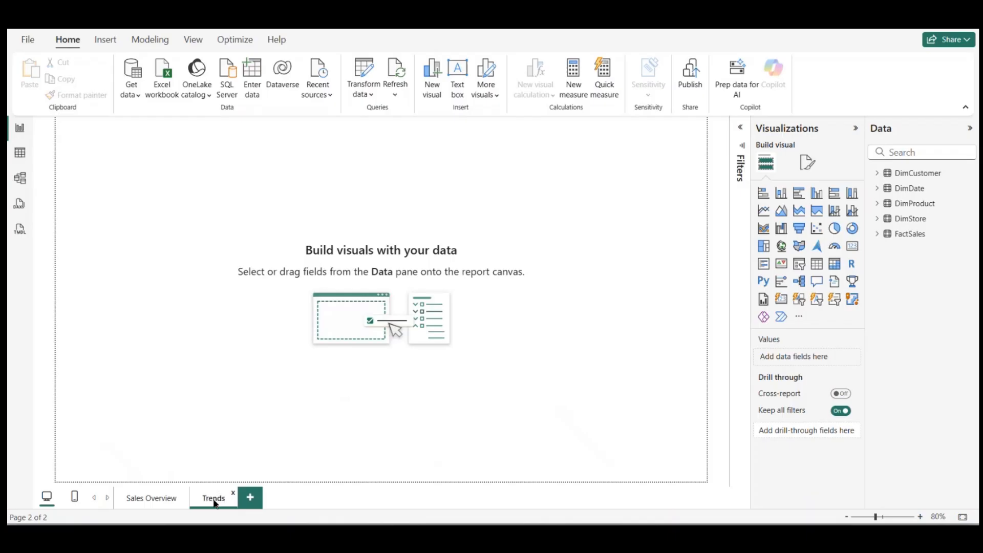
Step: Add a third report page and rename it Detail Report
left_click(251, 500)
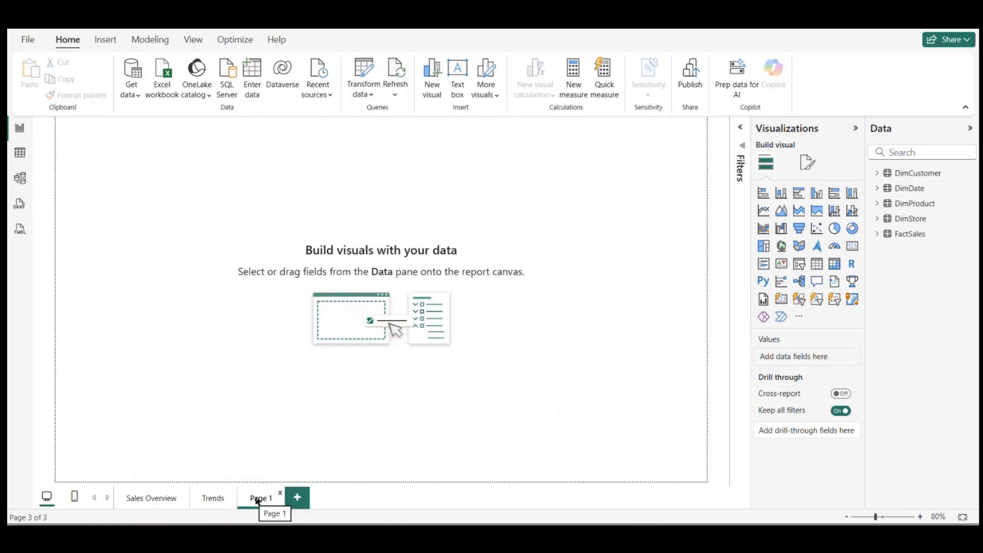
double_click(257, 497)
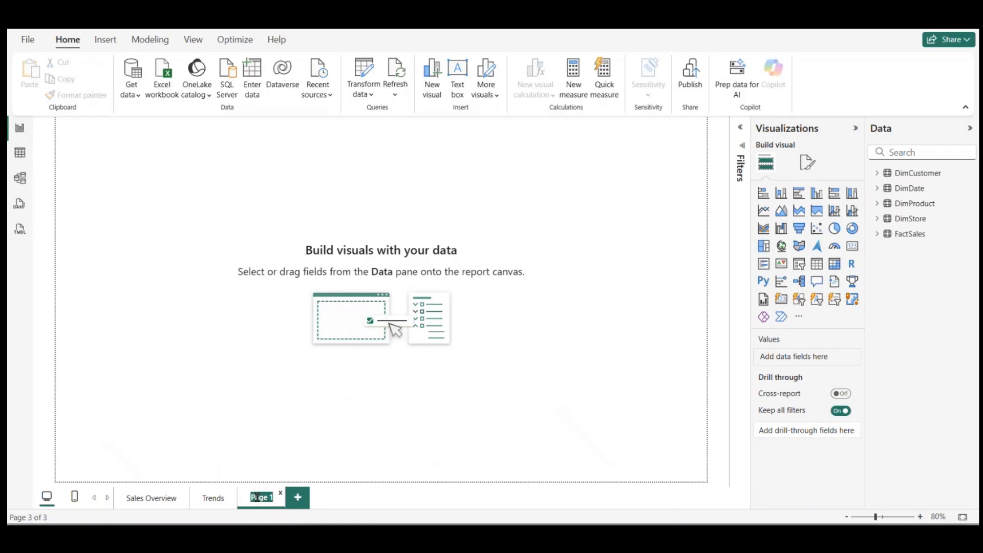
type("Detail Report")
key("Return")
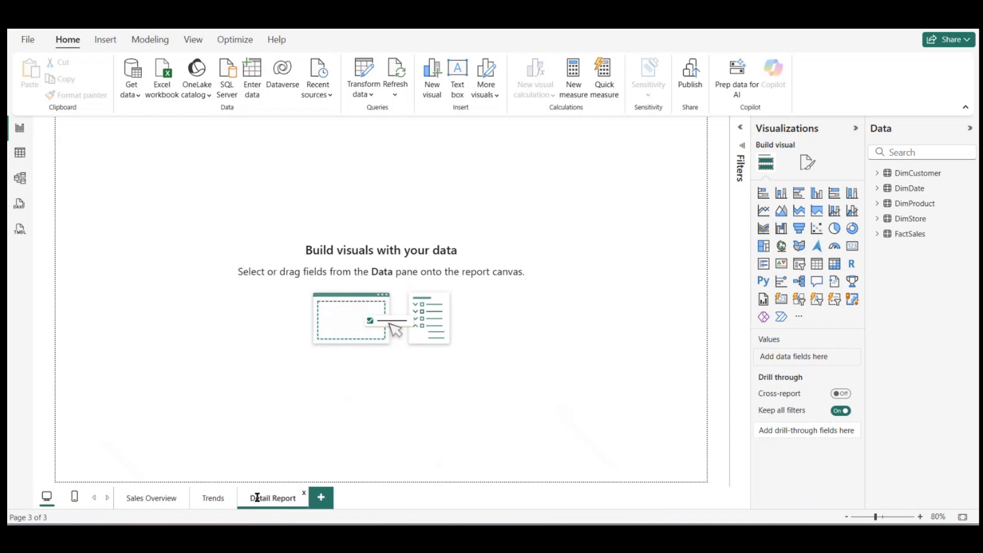
Step: Return to the Sales Overview page and expand the FactSales, DimStore, DimProduct, DimDate and DimCustomer tables to list their fields
left_click(154, 502)
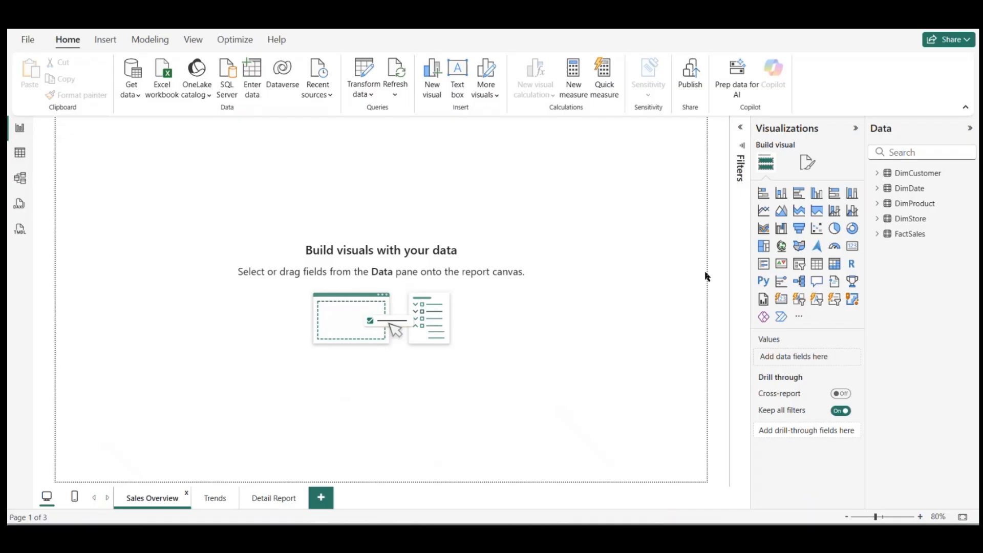
left_click(877, 237)
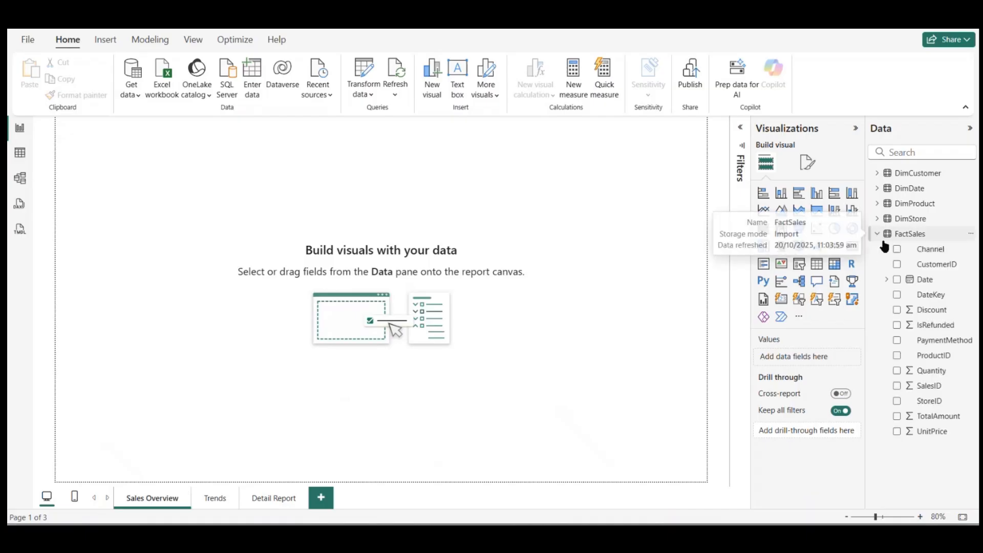
left_click(879, 219)
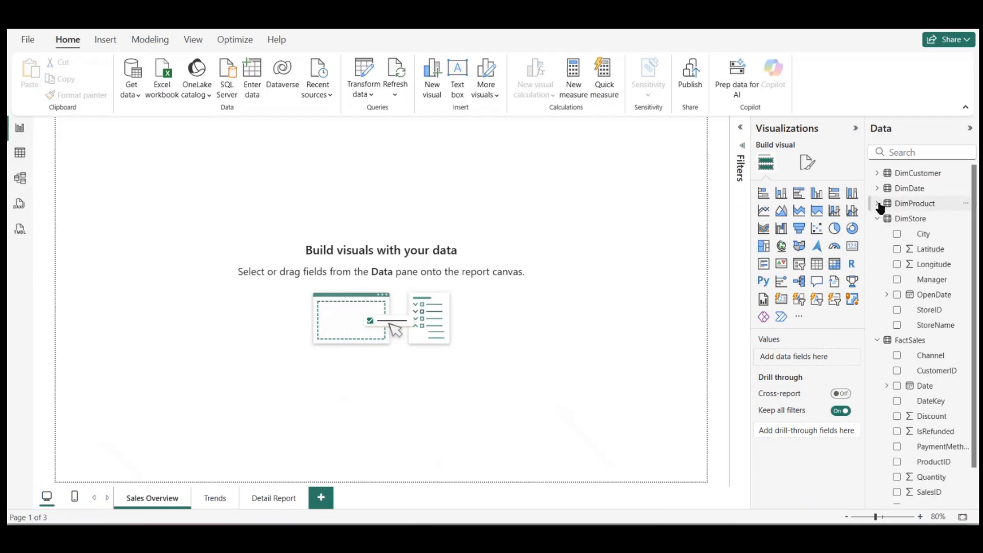
left_click(878, 204)
left_click(877, 187)
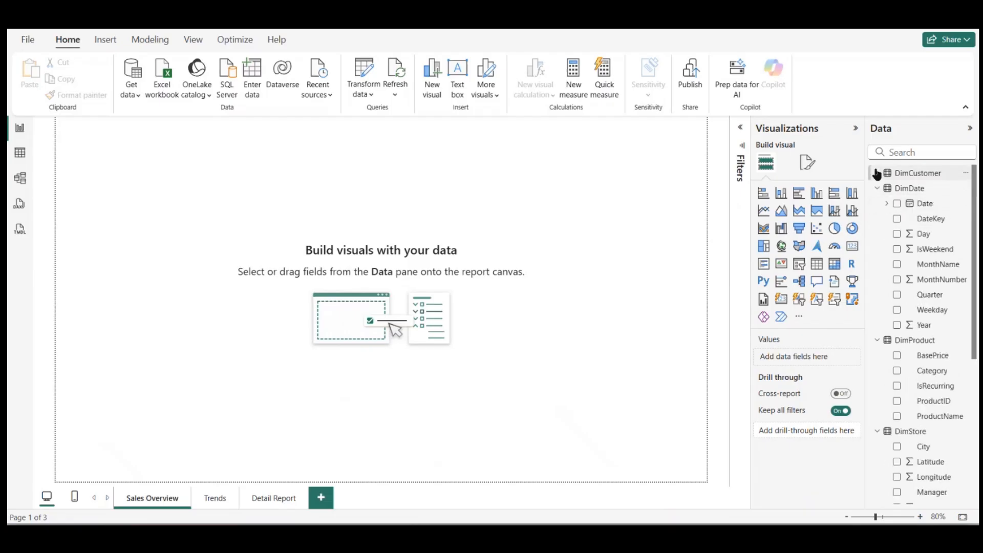
left_click(876, 174)
Step: Look through the fields of the expanded tables and widen the field list slightly
scroll(925, 297, "down", 4)
scroll(925, 299, "down", 5)
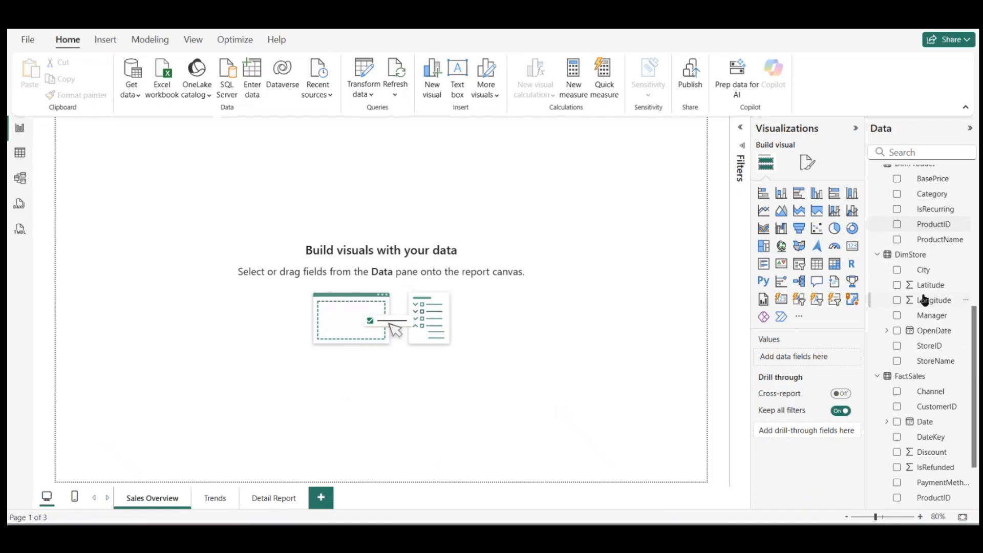
scroll(925, 300, "up", 3)
scroll(925, 300, "up", 3)
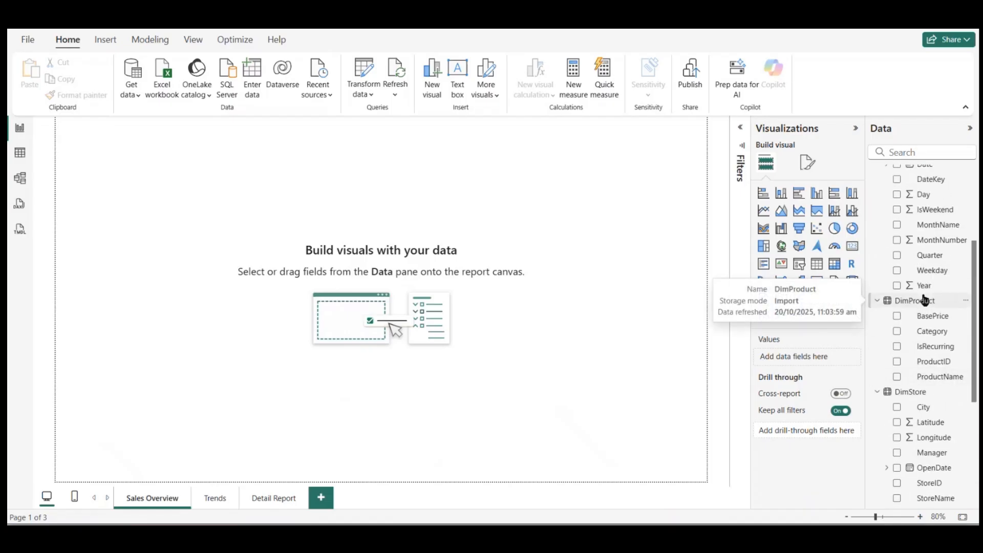
scroll(901, 266, "up", 5)
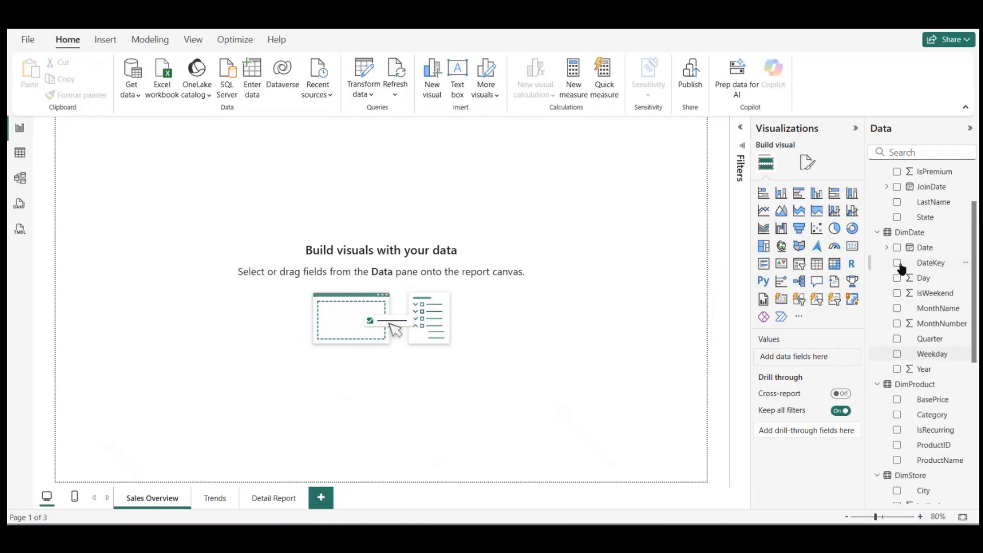
scroll(903, 269, "down", 9)
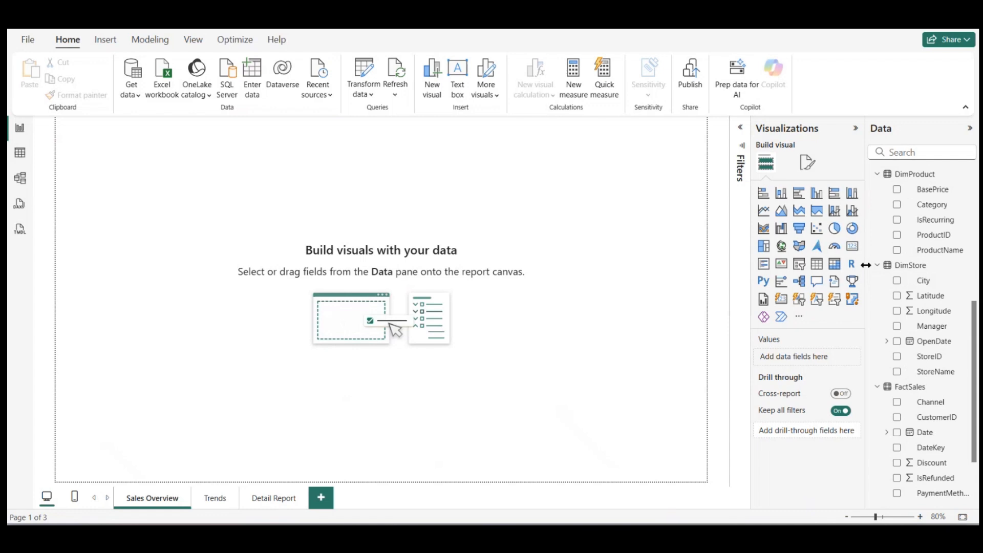
left_click_drag(866, 264, 847, 265)
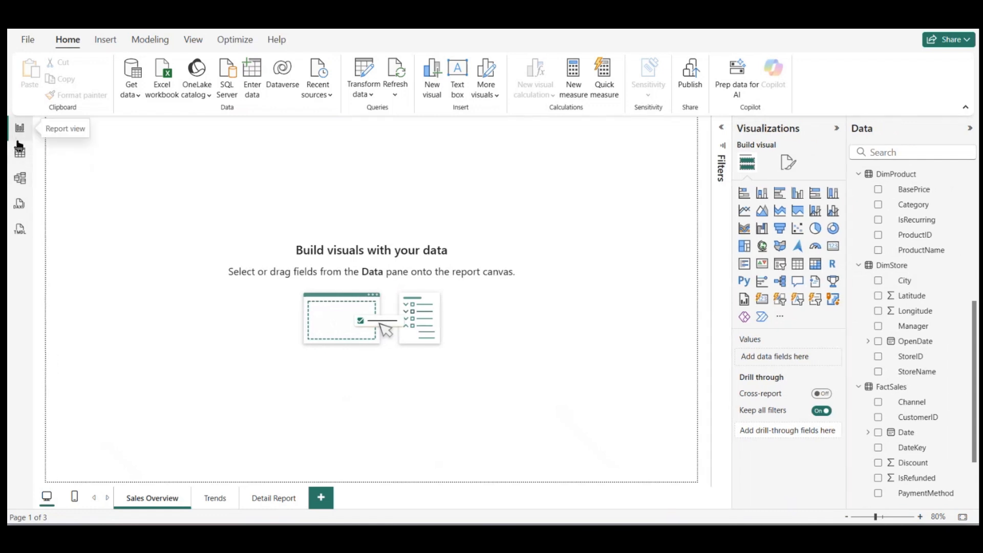
Step: Create a calculated table with the formula Metric Table = {BLANK()} and expand it in the field list
left_click(161, 46)
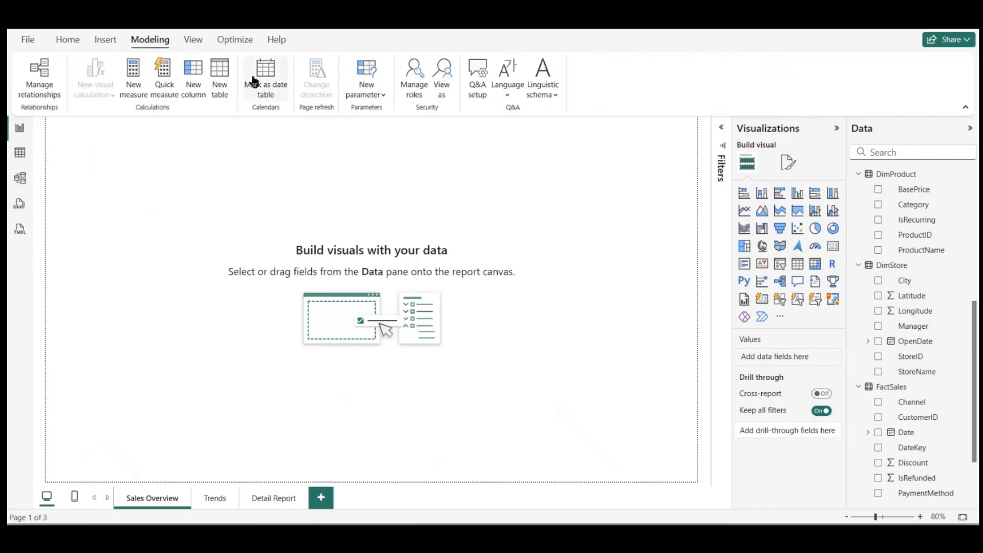
left_click(209, 77)
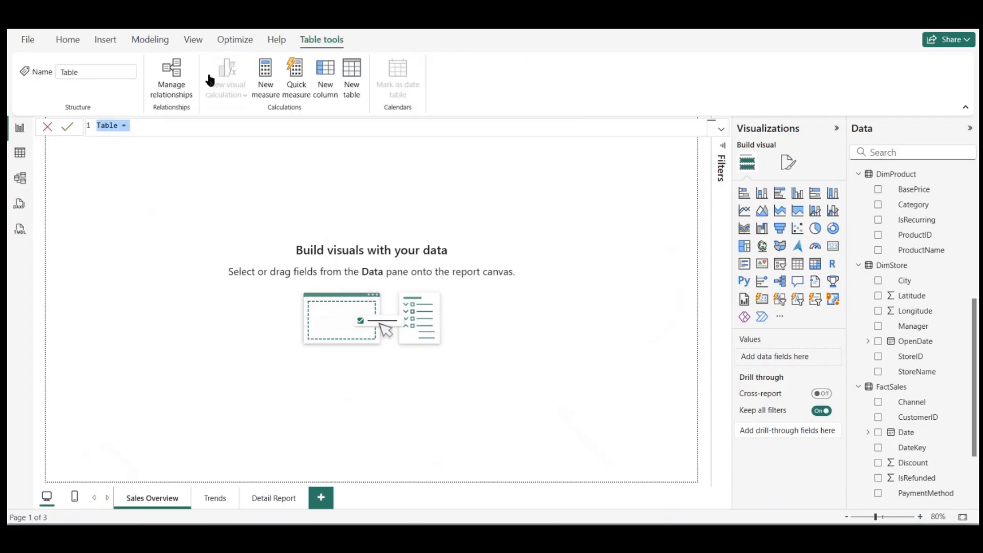
type("Metric Table = {")
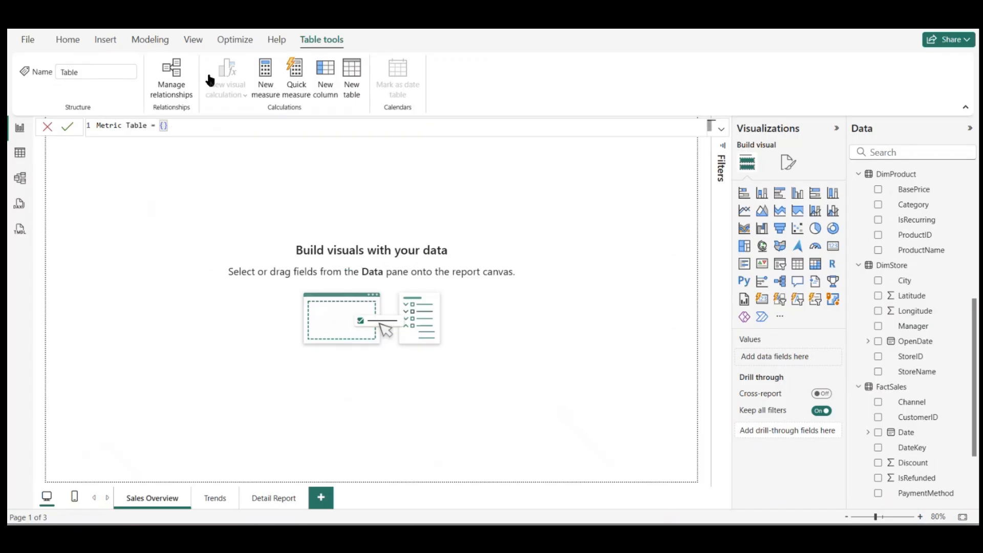
type("B")
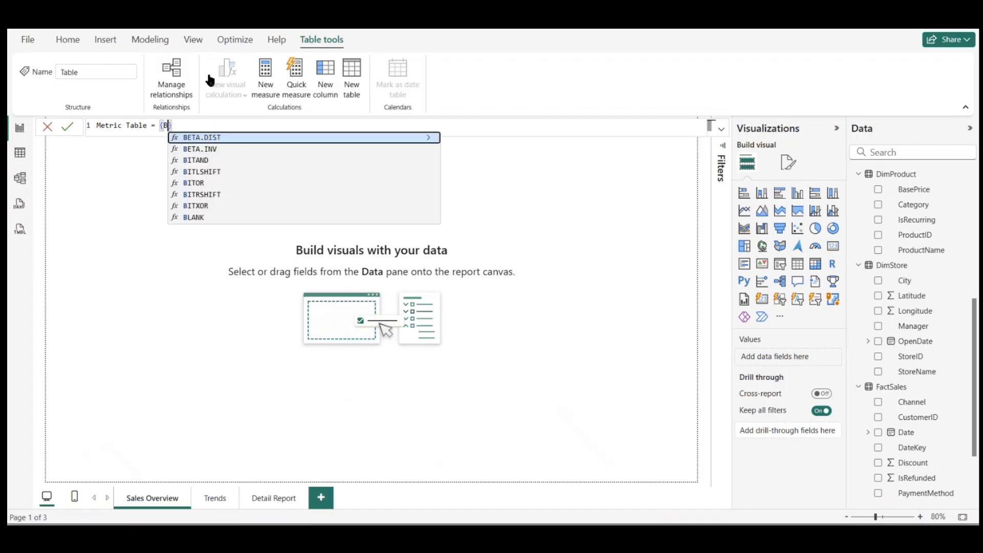
type("LANK()")
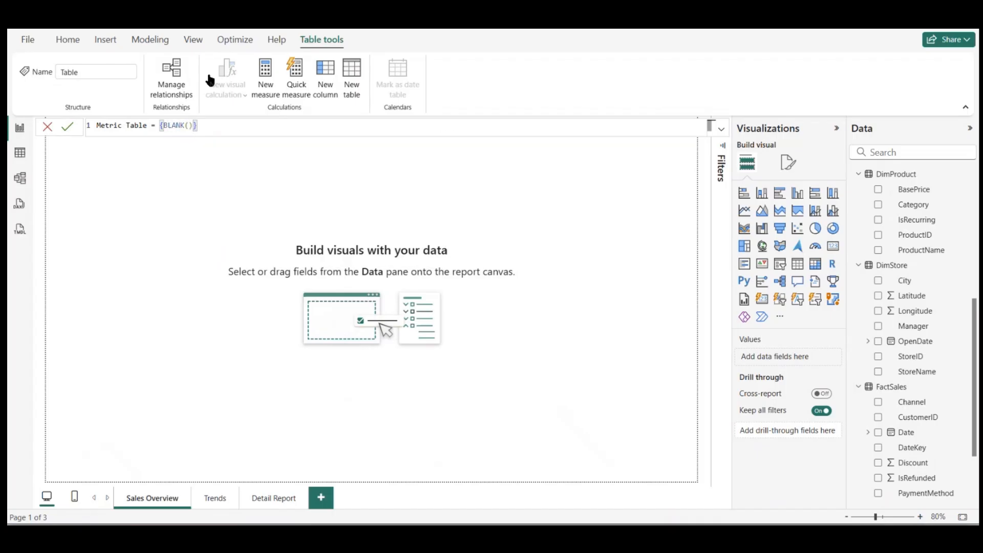
key("Return")
left_click(859, 498)
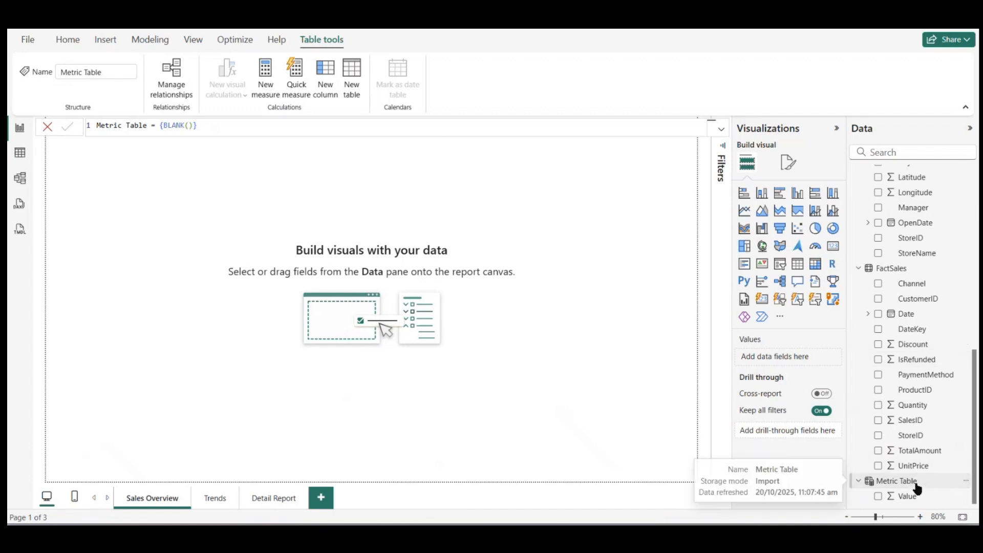
Step: Add a new measure named Total Sales to Metric Table
scroll(909, 381, "up", 5)
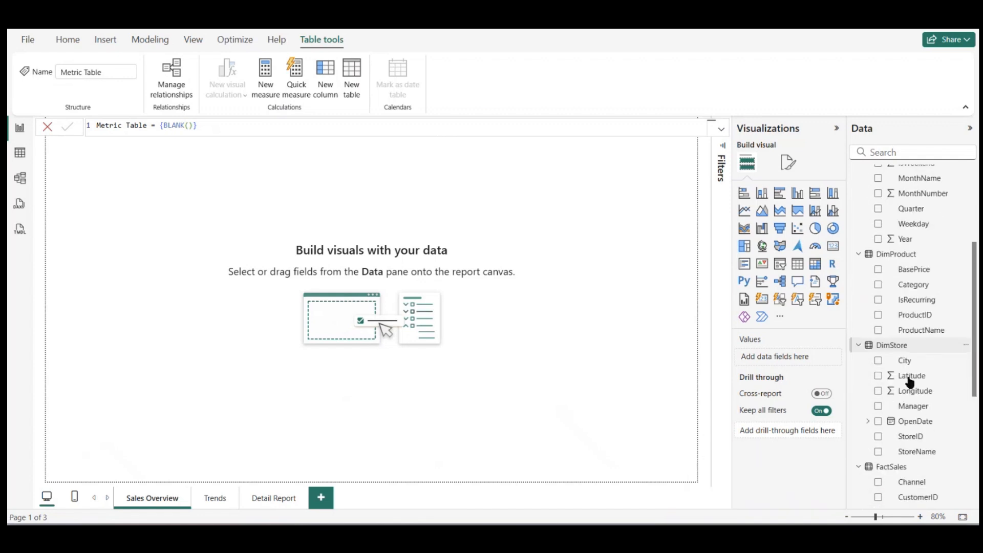
scroll(909, 381, "down", 5)
scroll(910, 382, "up", 10)
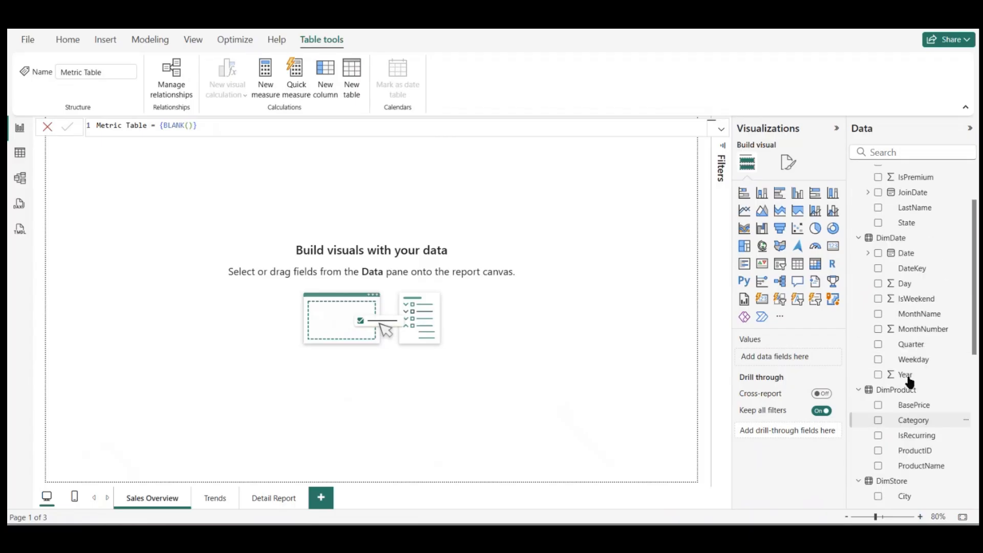
scroll(917, 330, "down", 5)
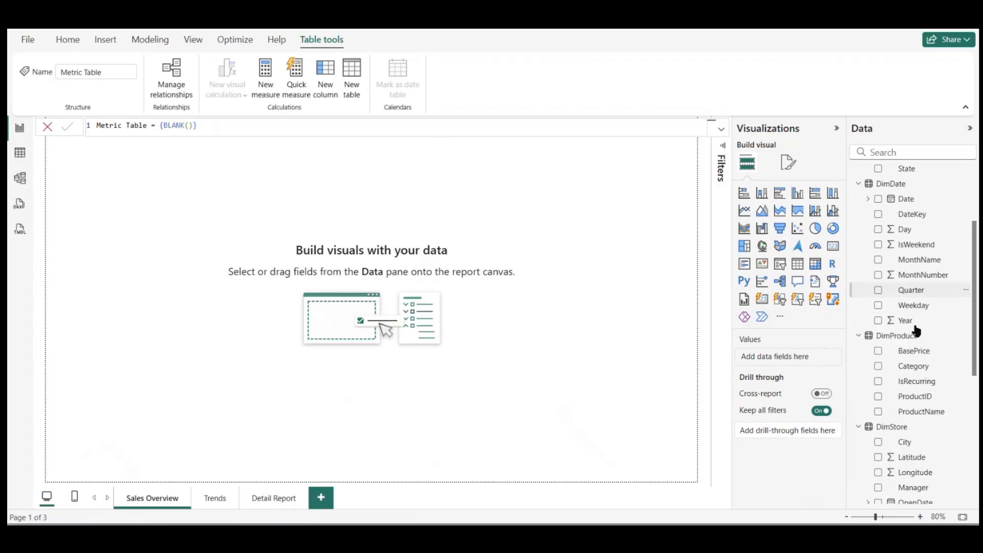
scroll(916, 330, "down", 5)
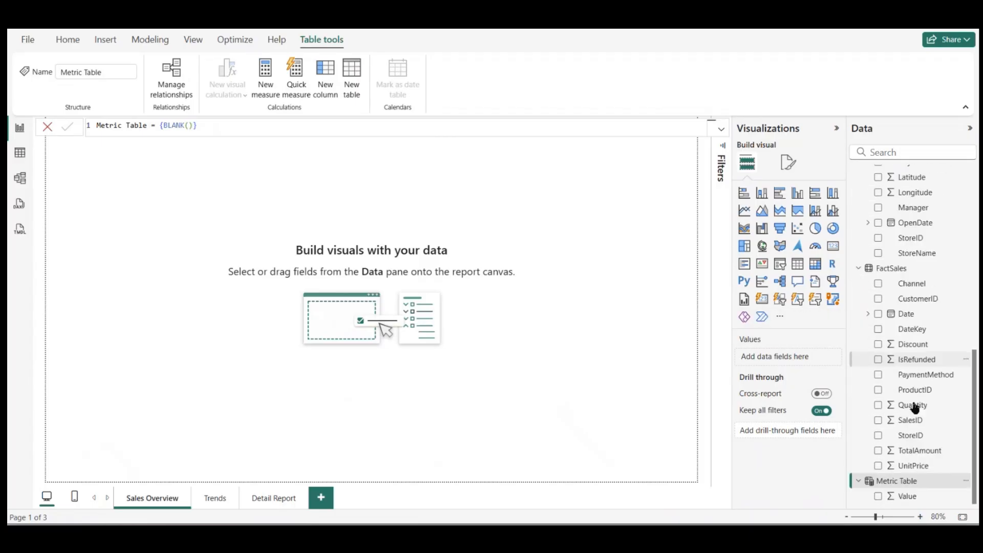
right_click(900, 481)
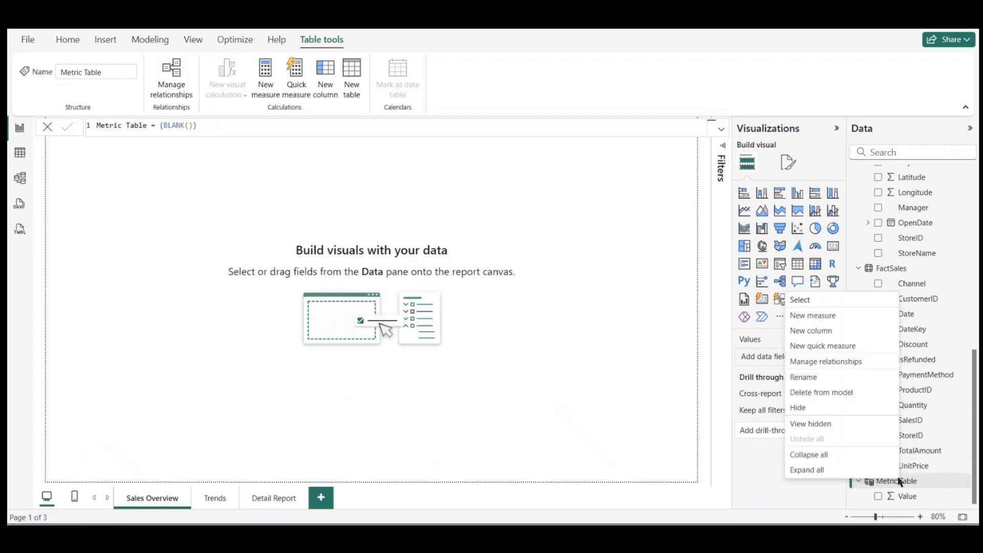
left_click(847, 315)
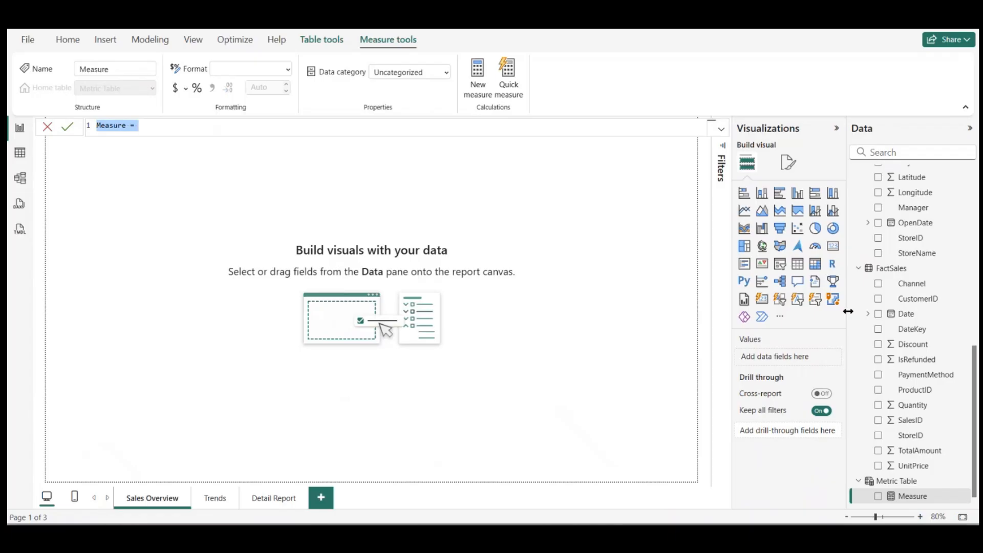
type("Total Sales =")
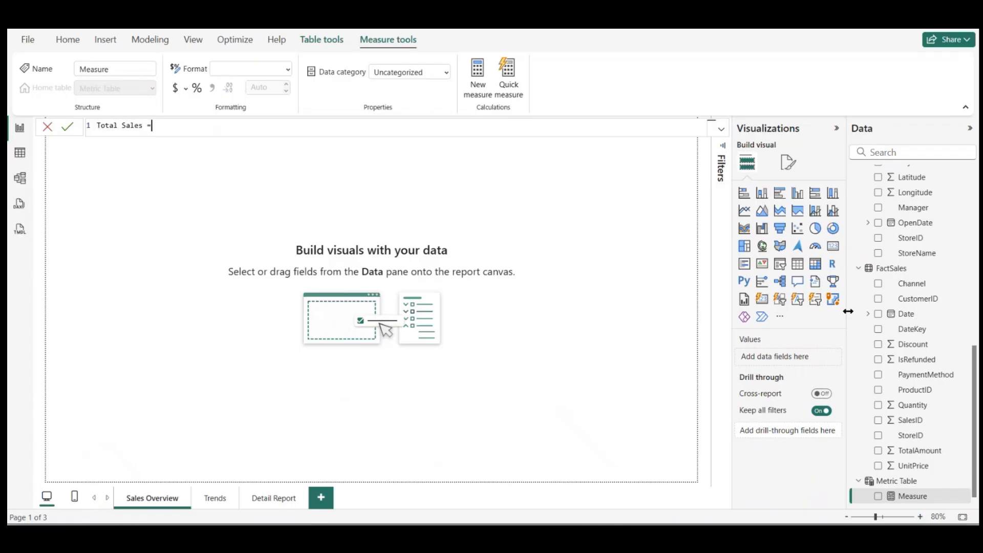
type(" SU")
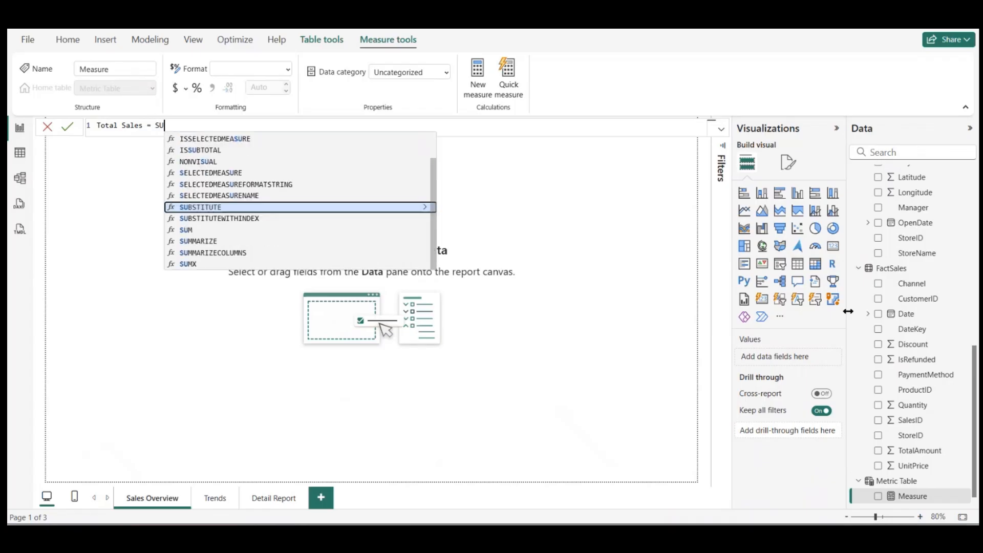
type("M(Sale")
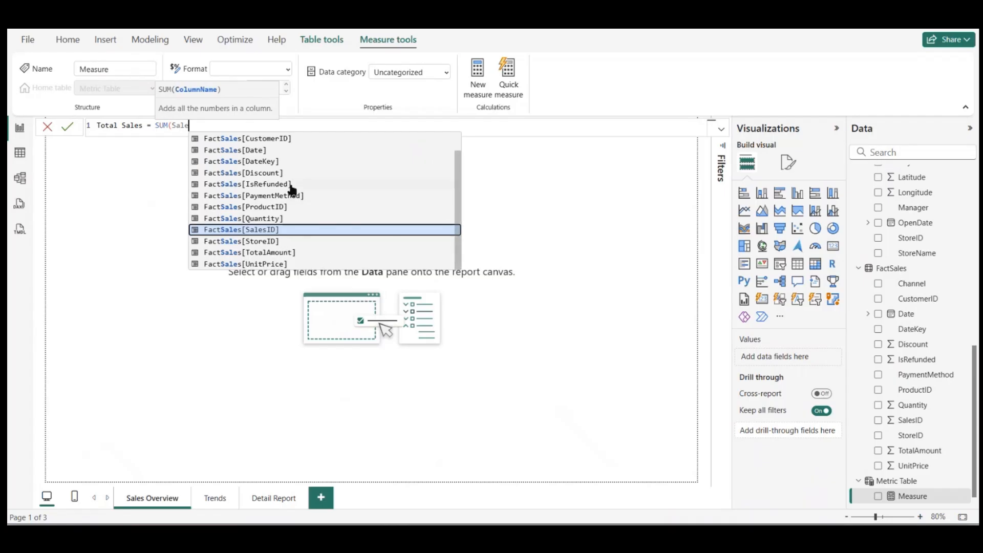
Step: Define the Total Sales measure as SUM(FactSales[TotalAmount]) and commit the formula
scroll(292, 176, "up", 1)
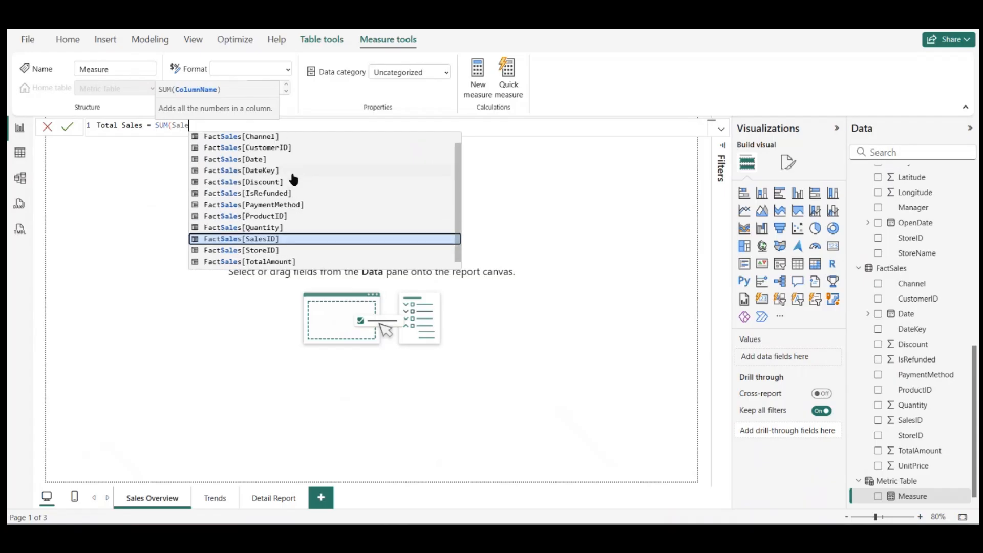
scroll(292, 177, "down", 1)
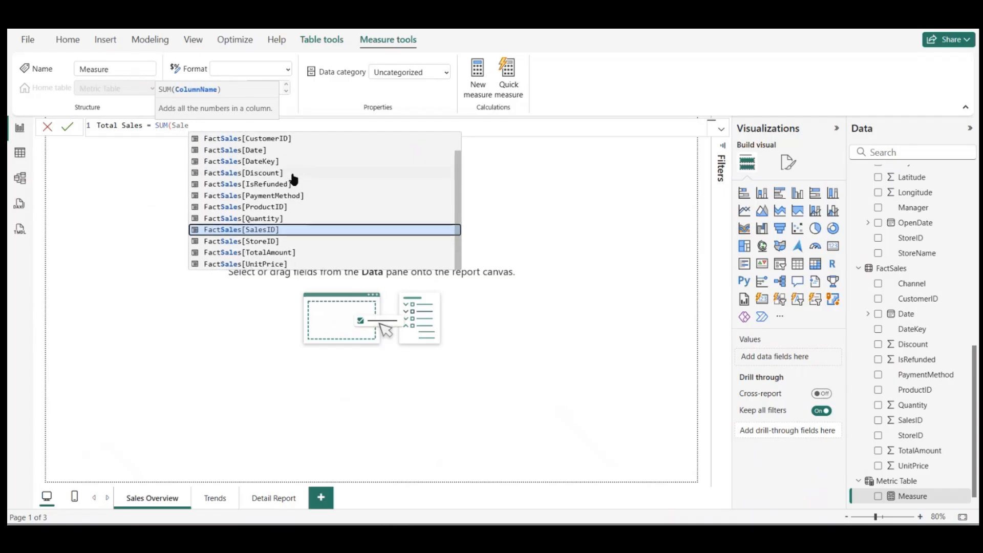
left_click(267, 252)
type(")")
key("Return")
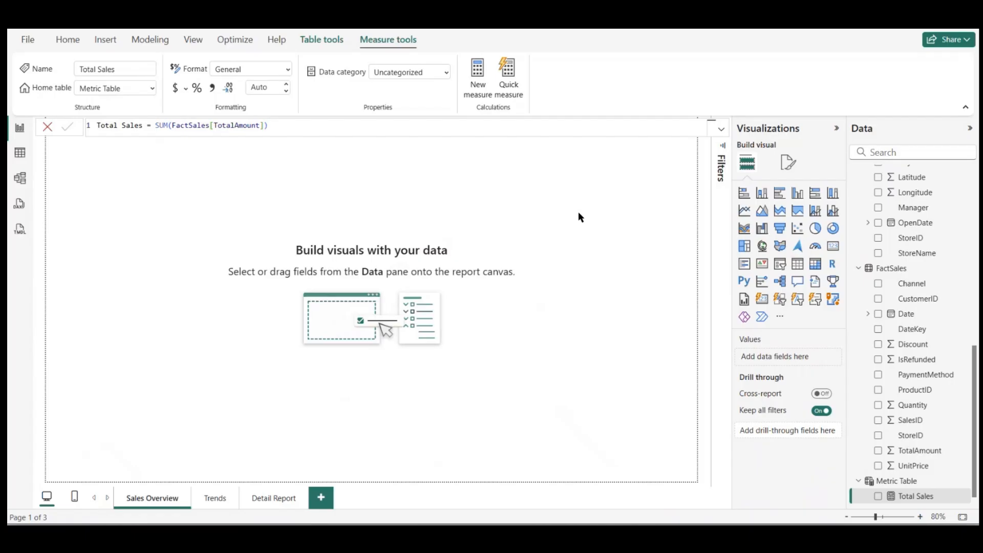
Step: Format the Total Sales measure as currency using the ₹ Bangla (India) symbol
left_click(185, 89)
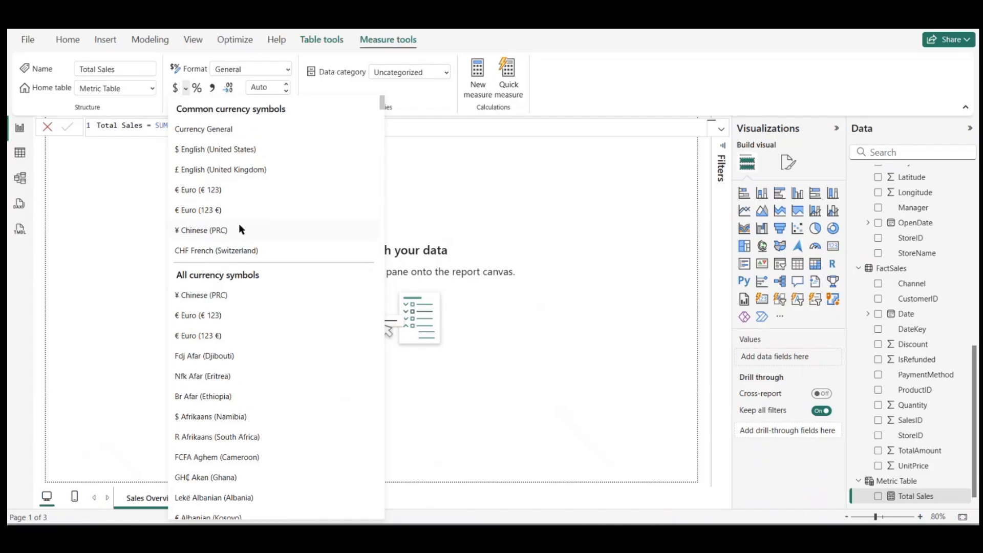
scroll(228, 243, "down", 6)
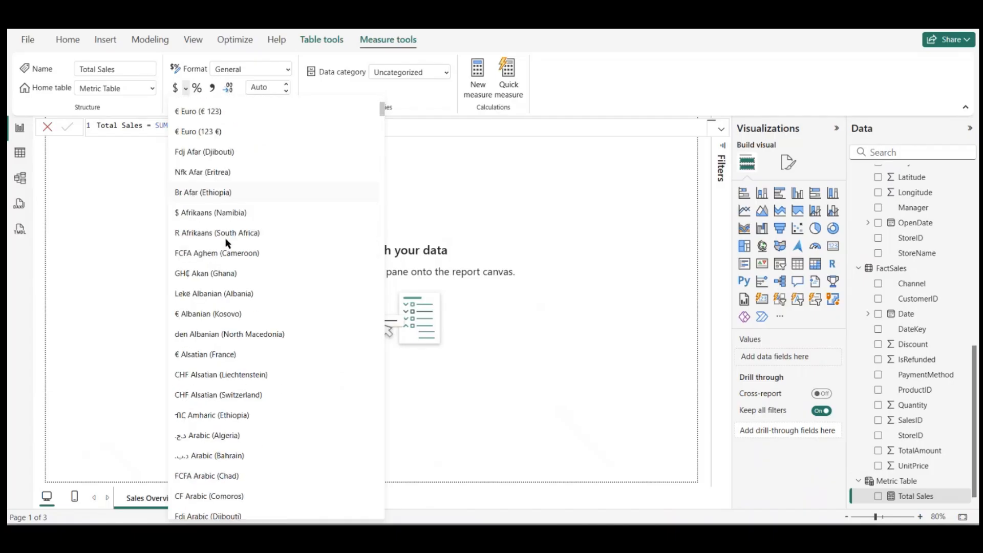
scroll(231, 204, "down", 2)
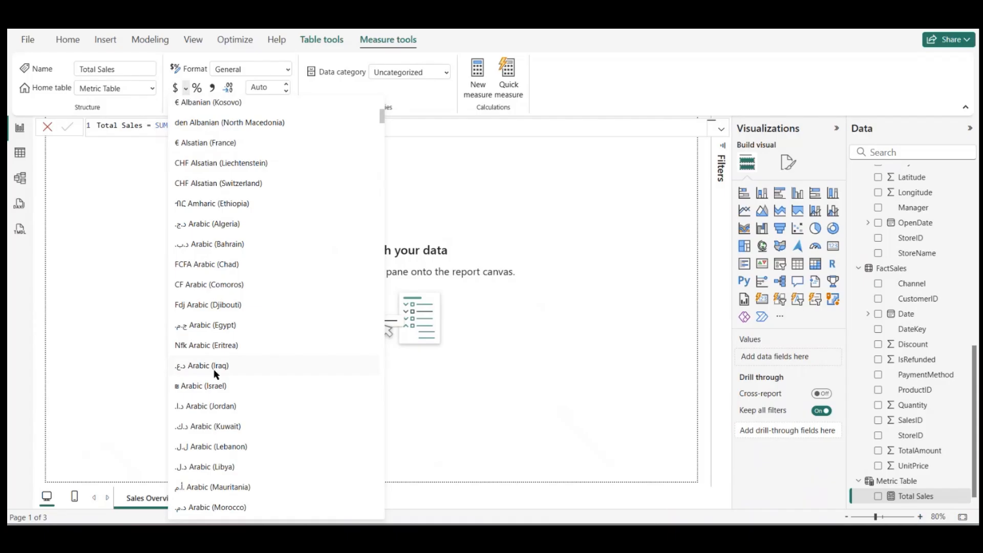
scroll(225, 413, "down", 2)
scroll(226, 415, "down", 4)
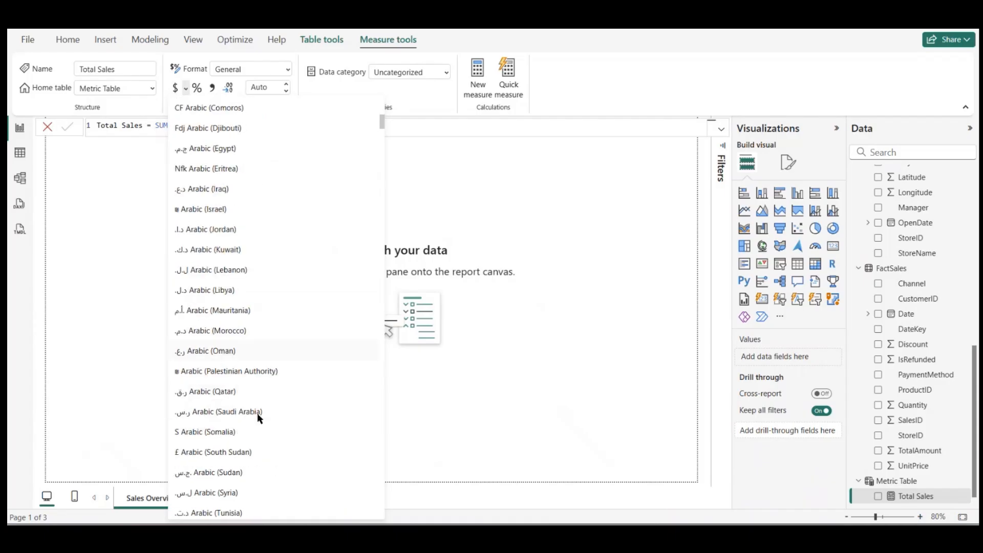
scroll(229, 444, "down", 5)
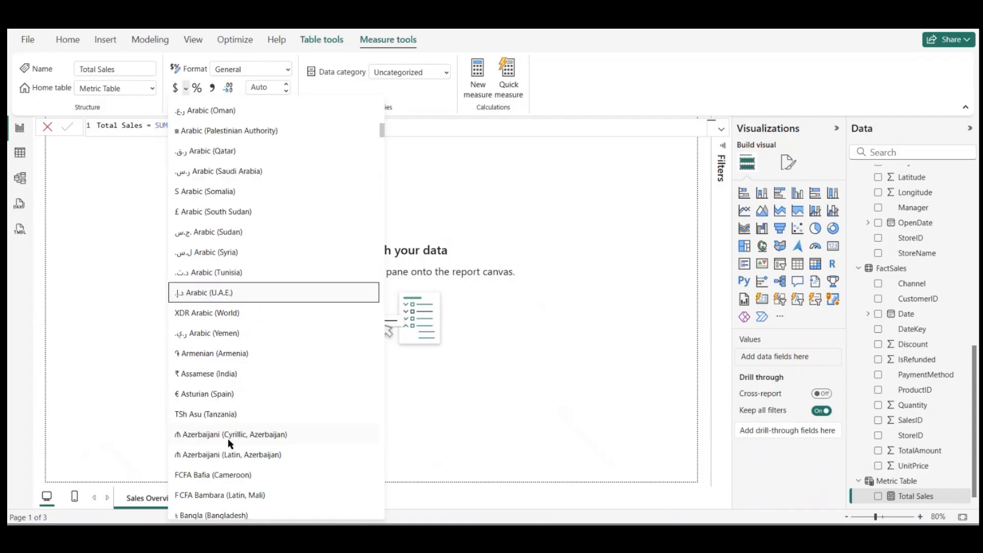
scroll(228, 439, "down", 1)
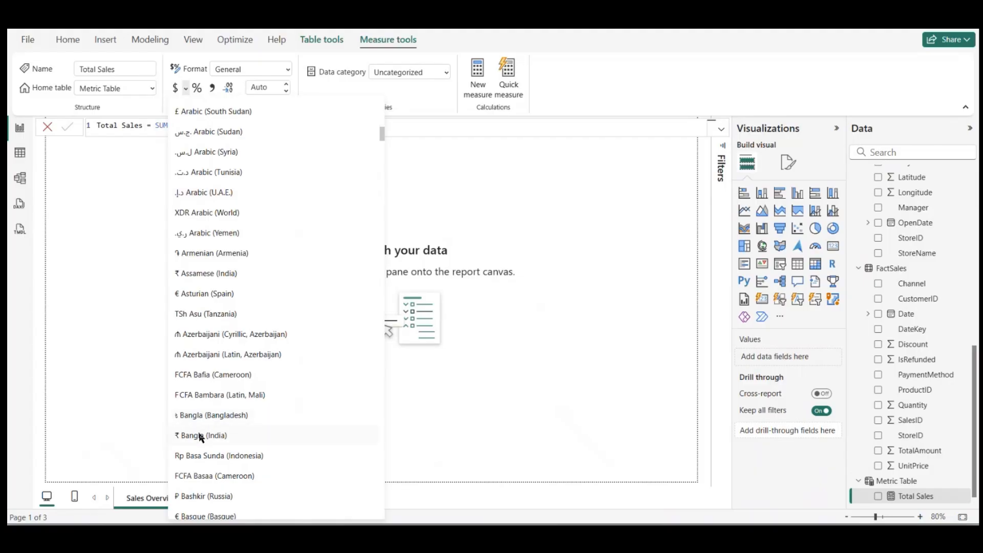
left_click(202, 436)
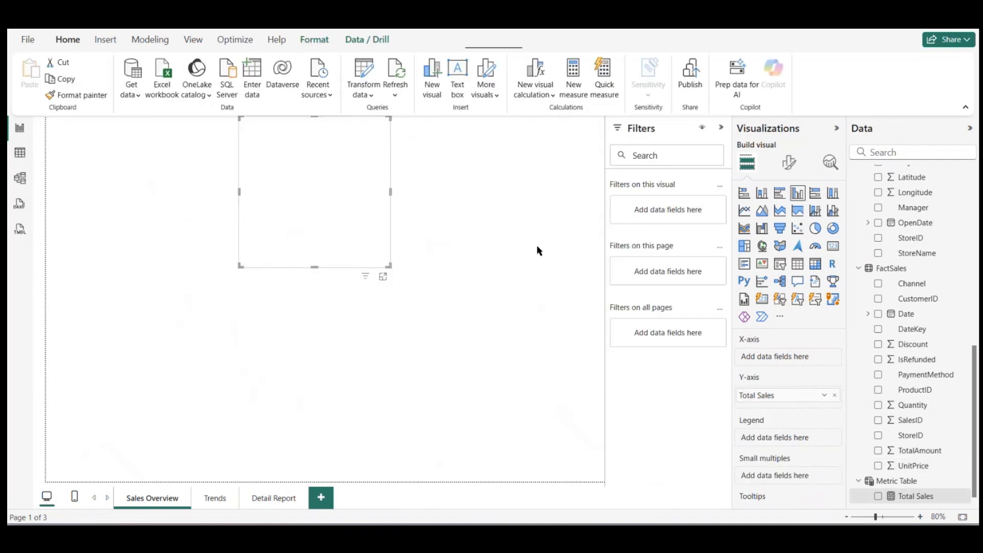
Step: Show Total Sales in a card visual and place it near the upper-left corner of the Sales Overview page
left_click(878, 496)
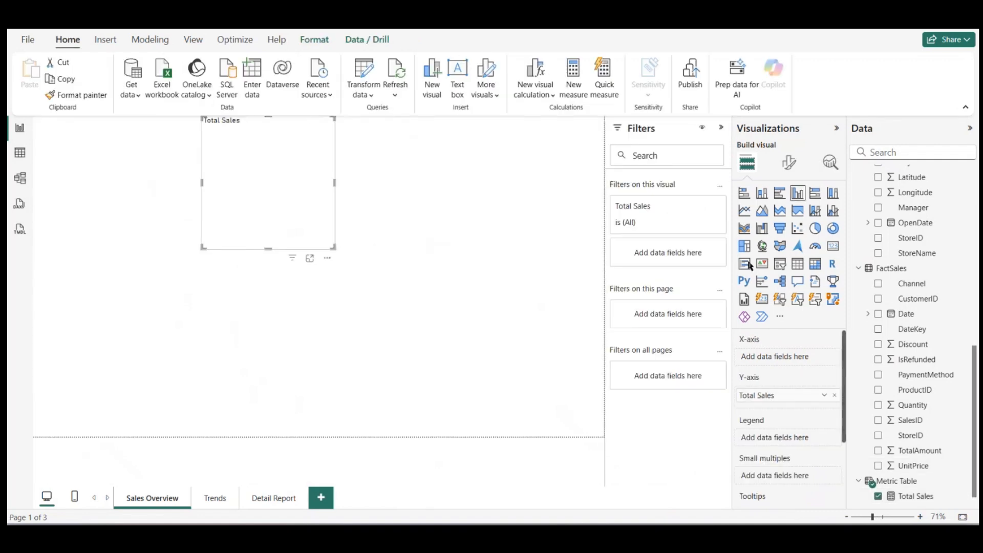
left_click(833, 246)
left_click_drag(269, 183, 118, 230)
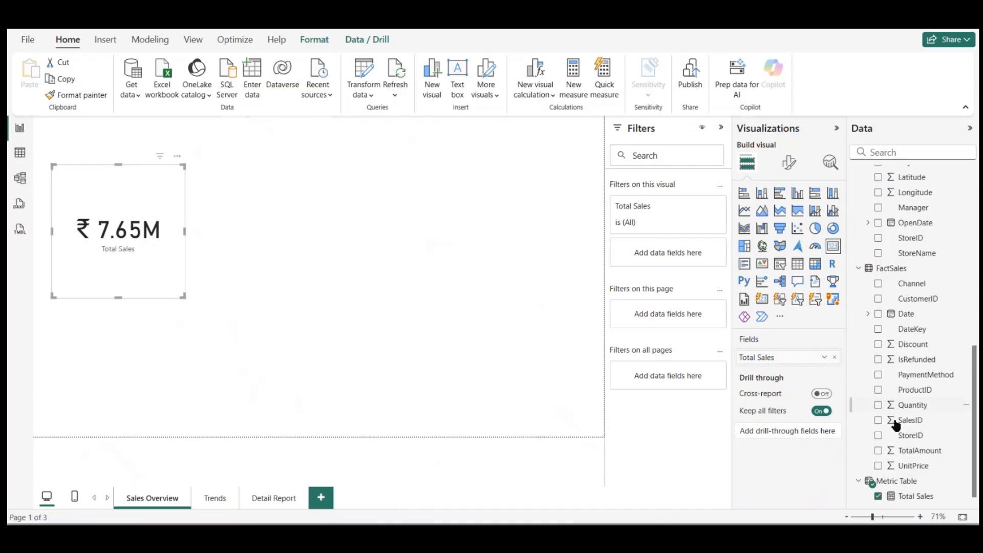
Step: Add a new measure named Total Quantity to Metric Table
scroll(905, 404, "down", 1)
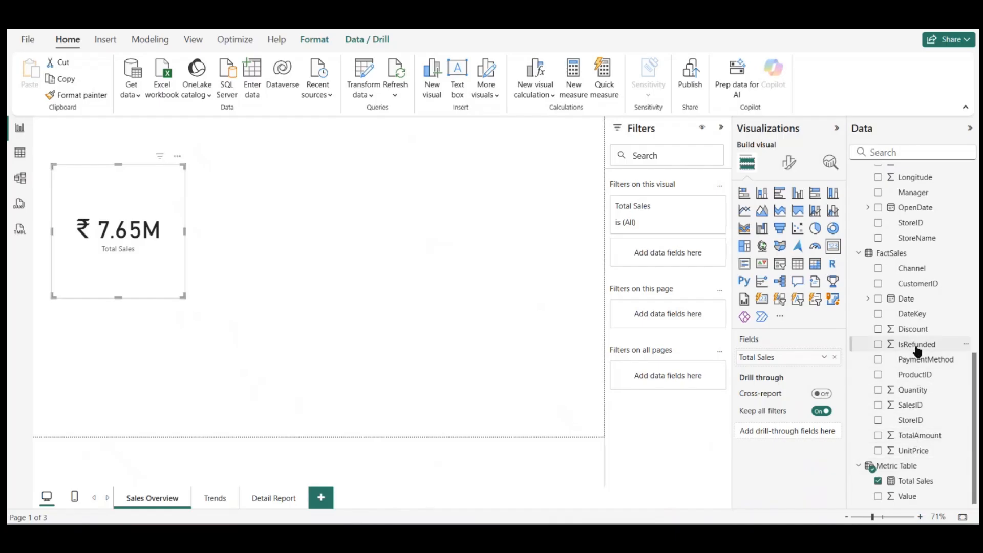
right_click(906, 466)
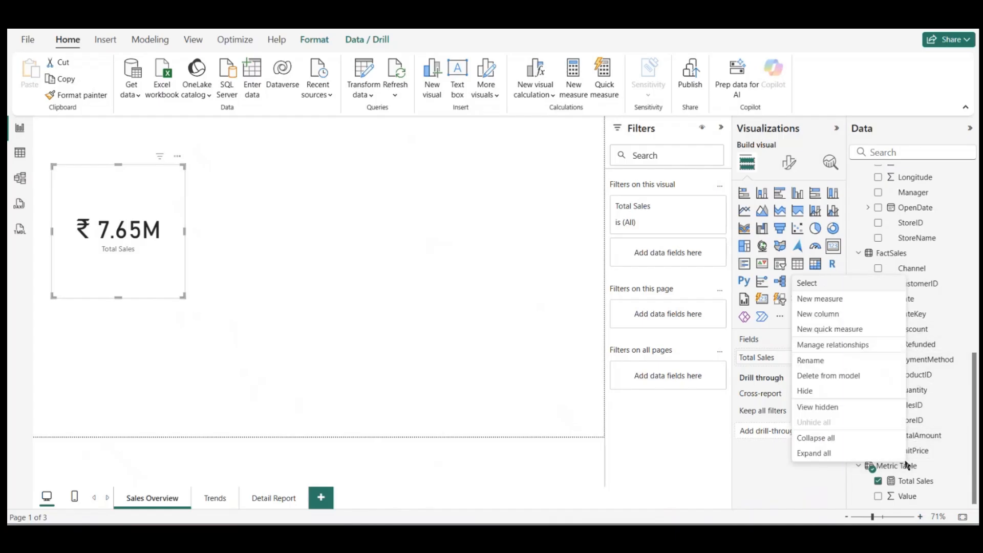
left_click(854, 301)
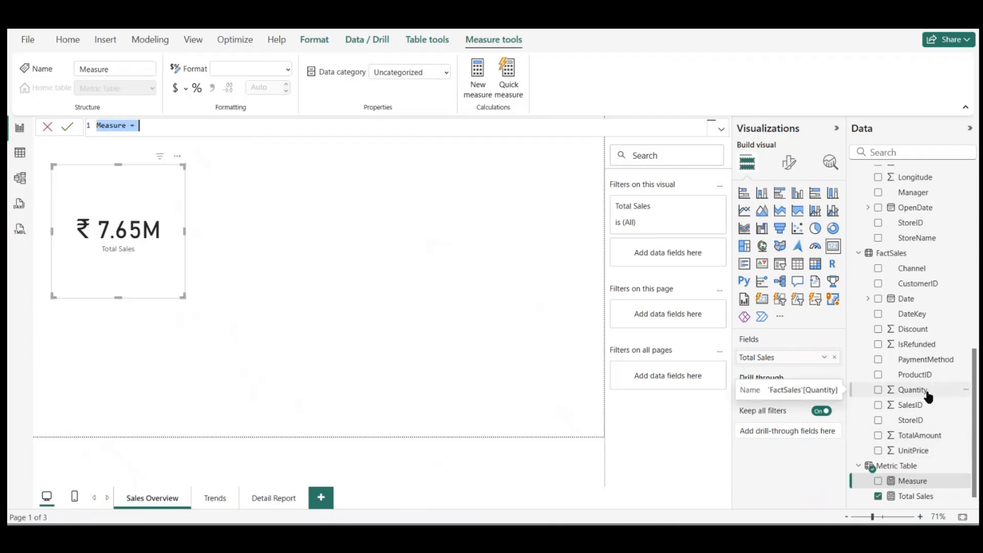
type("Total Q")
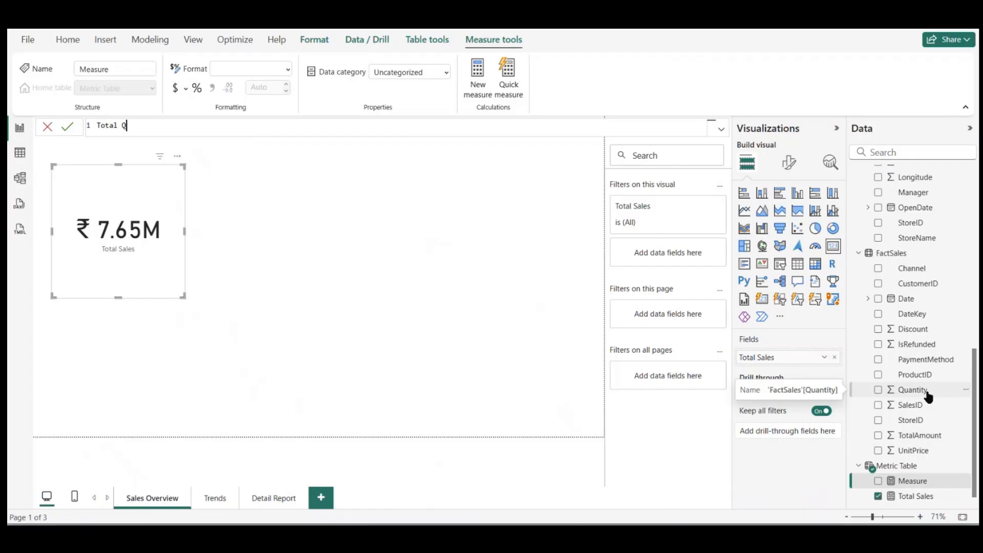
type("uantity = sum")
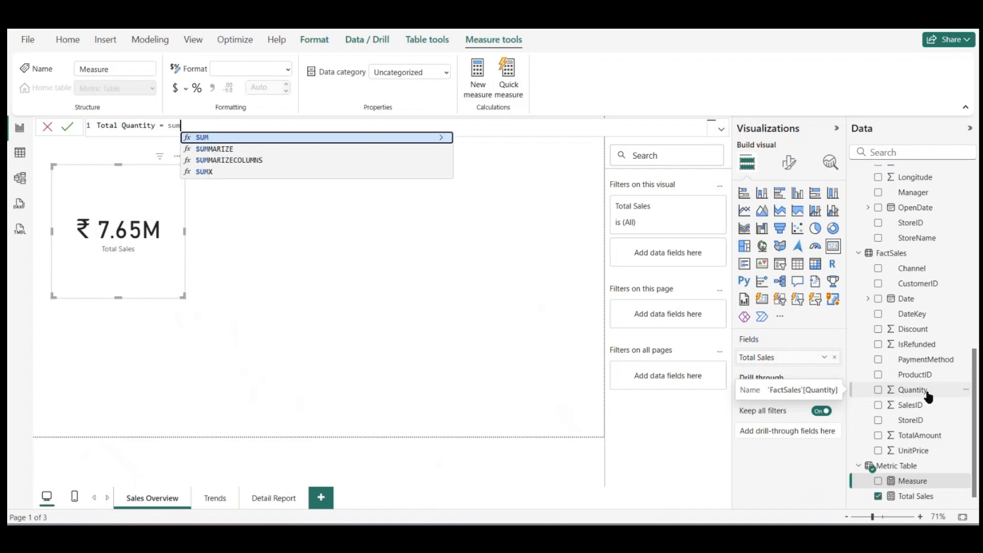
Step: Define the Total Quantity measure as SUM(FactSales[Quantity]) and commit the formula
key("Tab")
type("Fac")
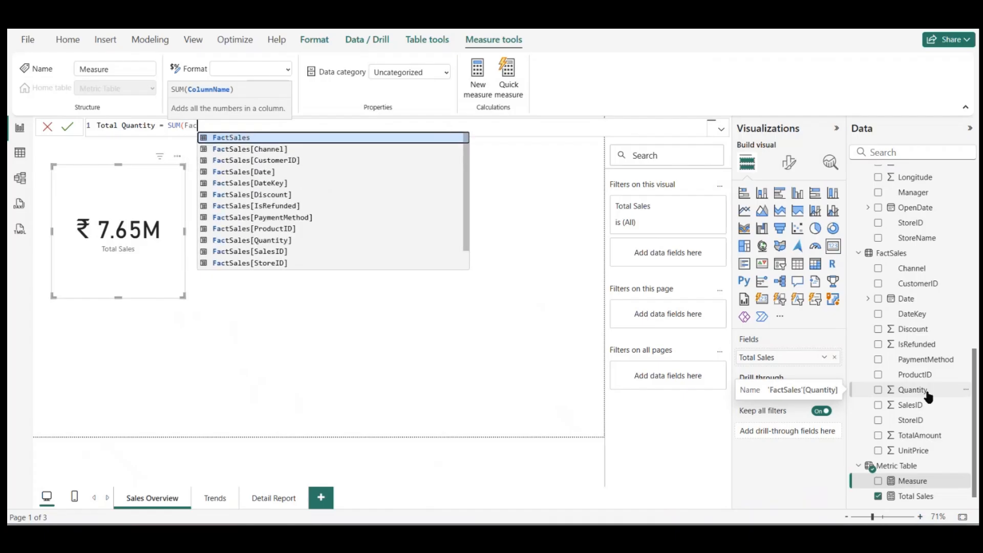
type("tSales[")
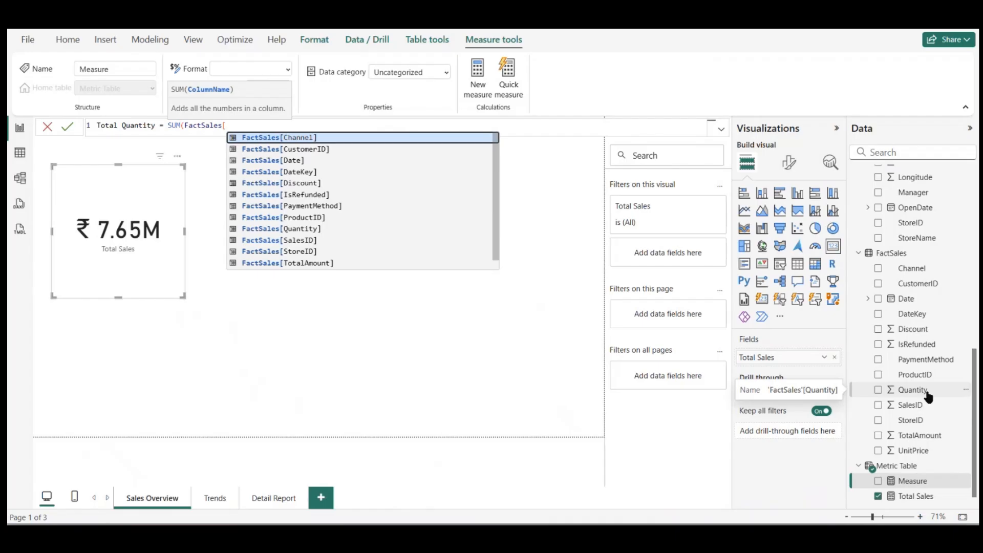
left_click(321, 230)
type(")")
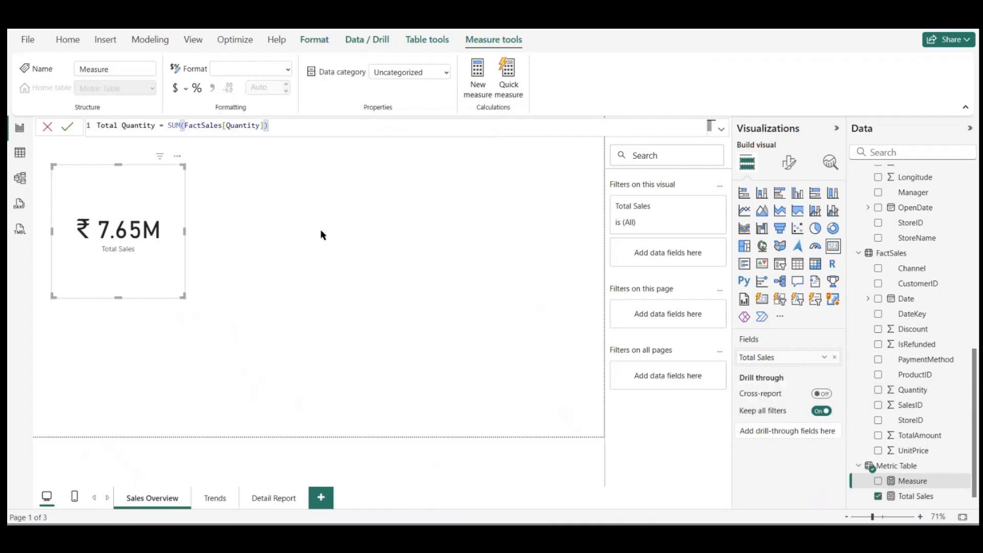
key("Return")
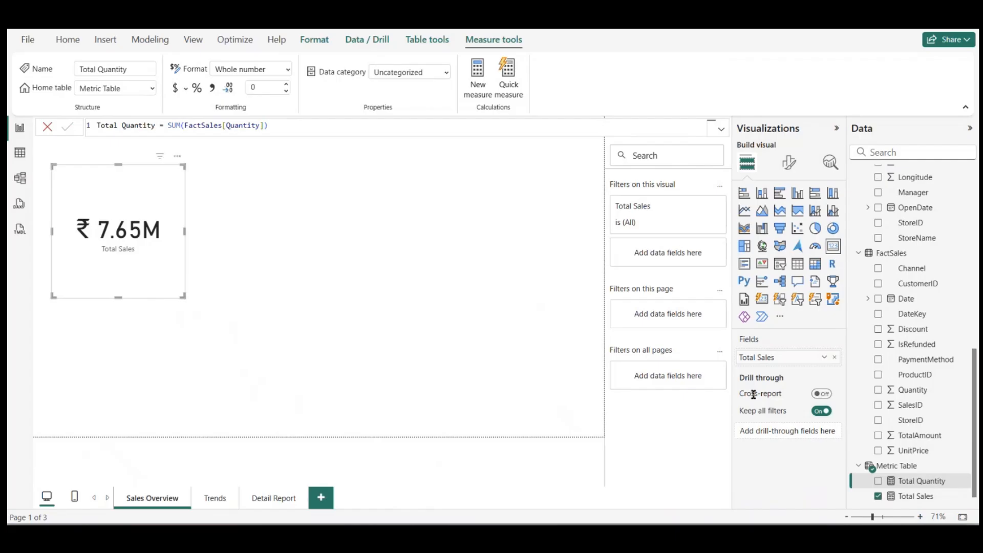
Step: Show Total Quantity in a card beside the Total Sales card and give the measure a thousands separator
left_click_drag(922, 481, 298, 225)
left_click(833, 246)
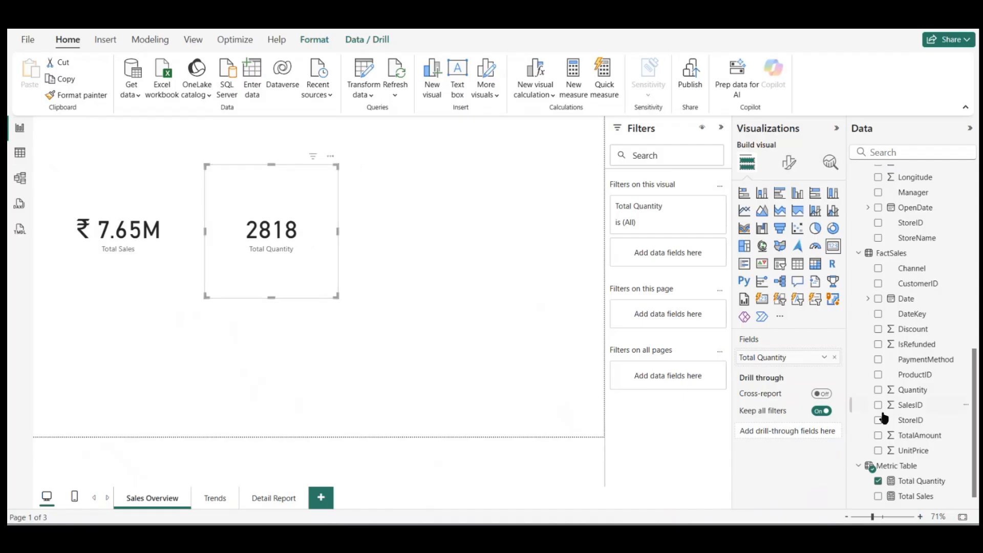
left_click(912, 483)
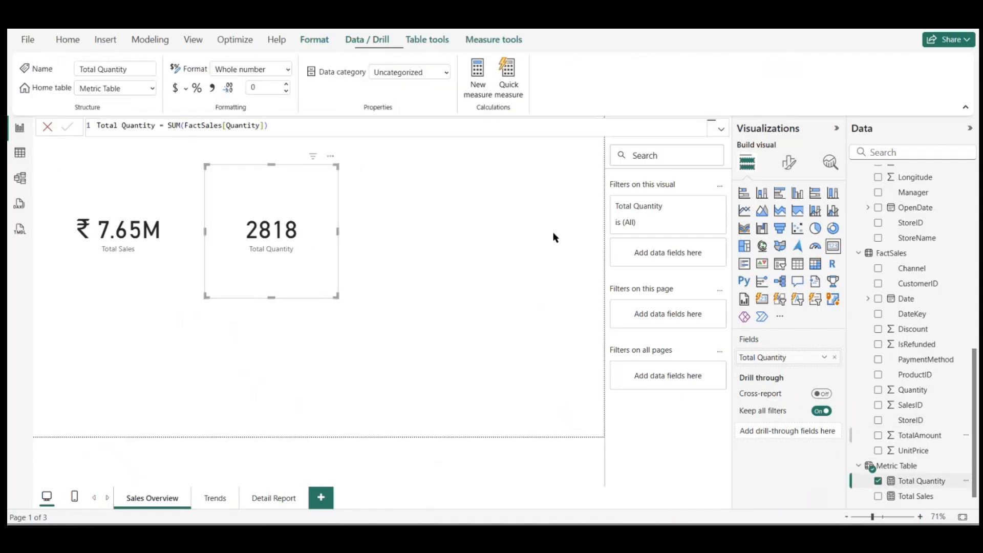
left_click(211, 88)
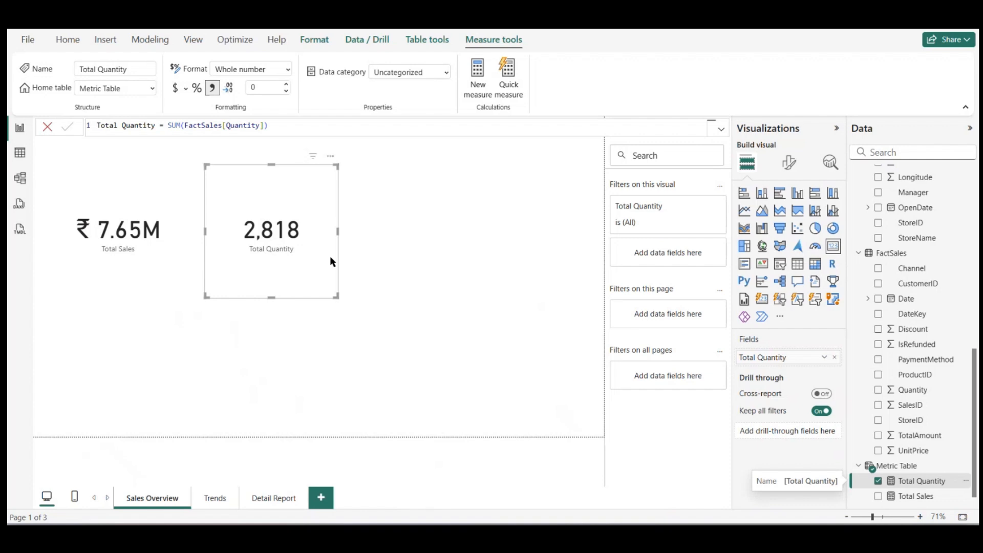
Step: Add a new measure named Avg Discount % to Metric Table
right_click(909, 467)
left_click(858, 301)
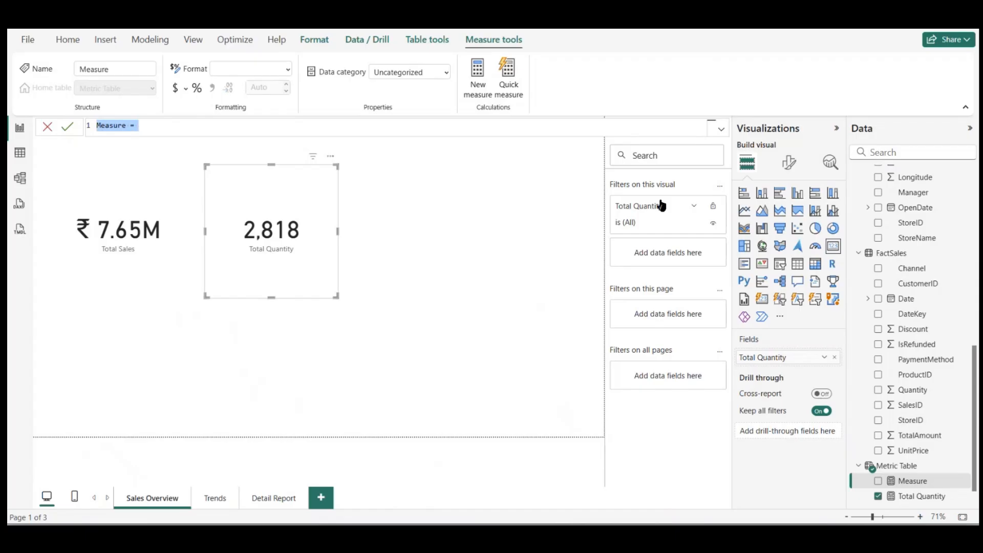
type("Discount % =")
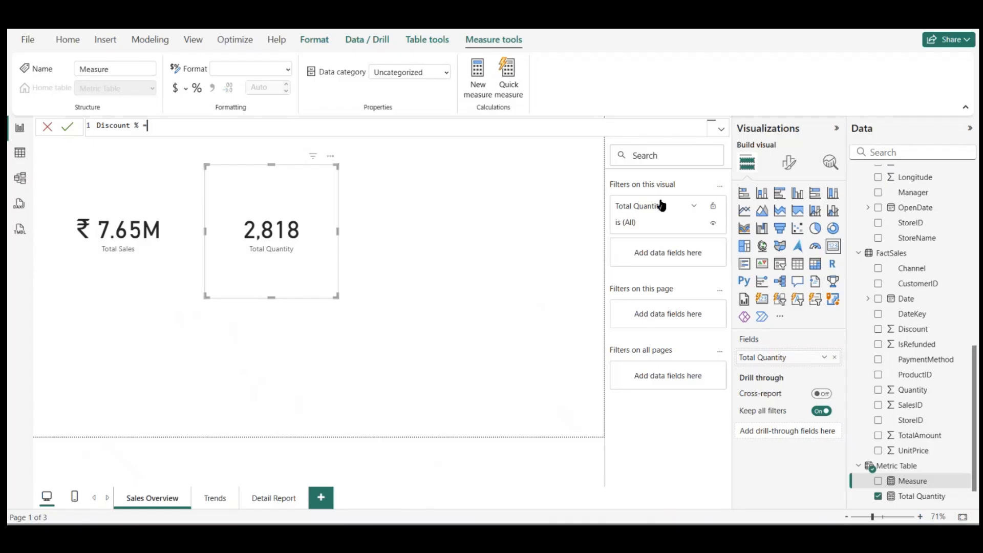
left_click(98, 125)
type("Avg")
left_click(174, 126)
type("V")
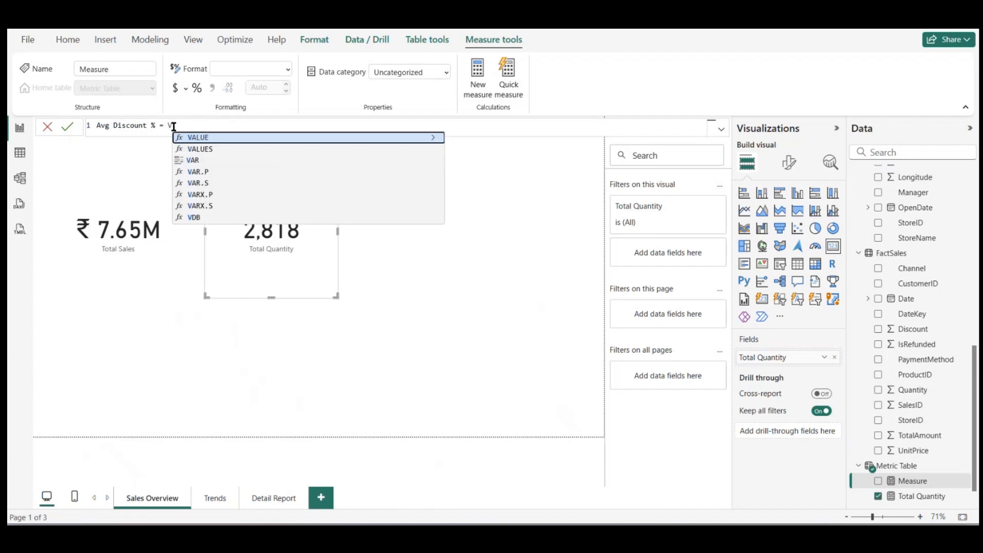
key("BackSpace")
Step: On a new formula line, declare the variable _totaldiscount as SUM(FactSales[Discount])
key("shift+Return")
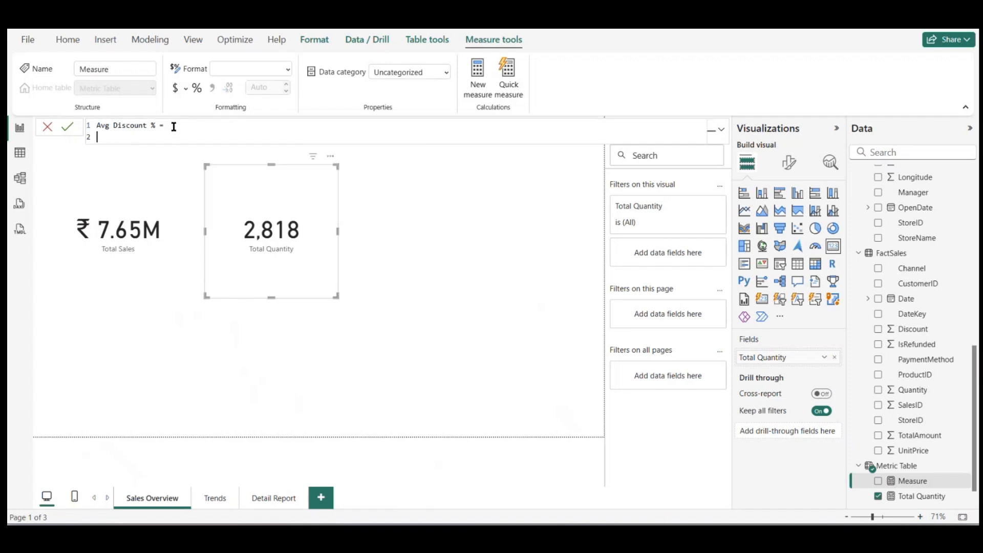
type("var _totaldiscount = sum")
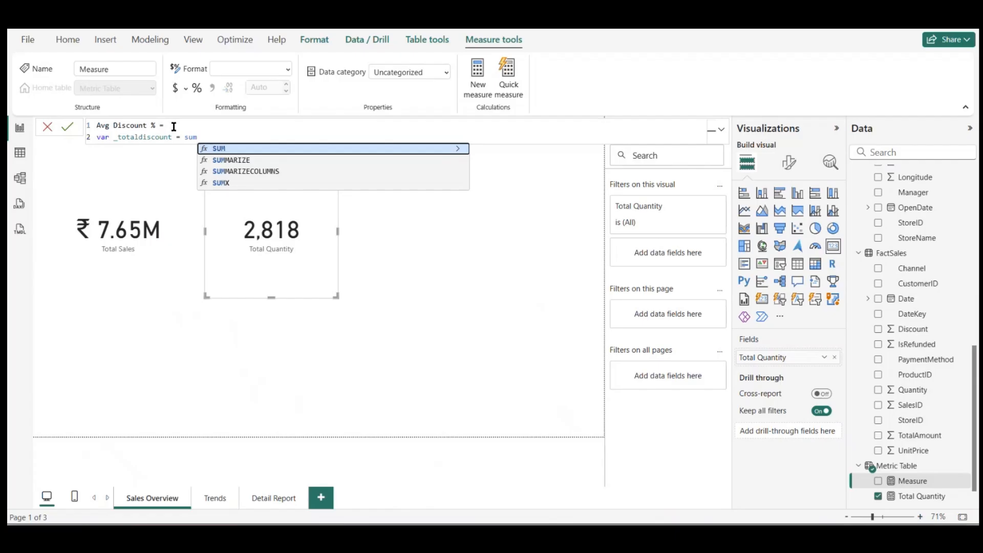
key("Tab")
type("fact")
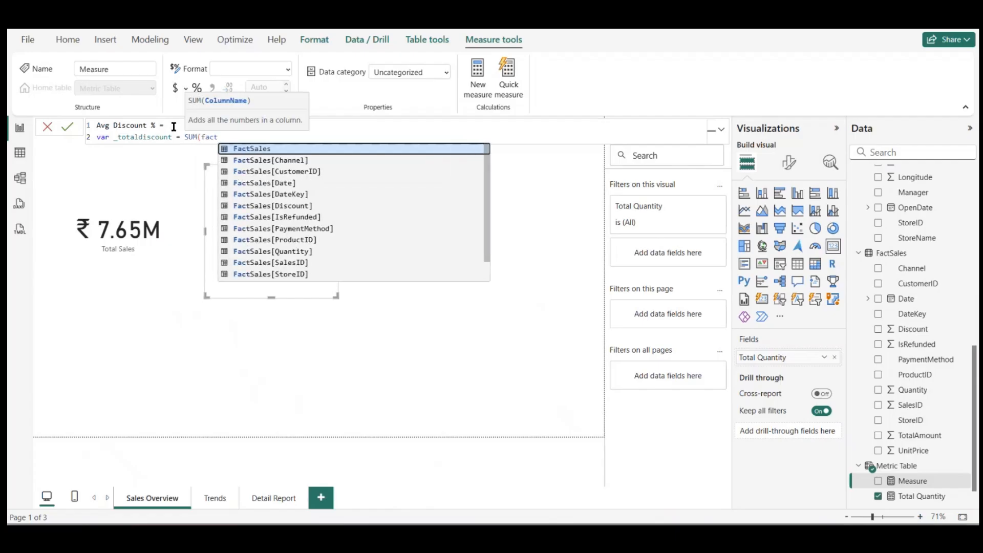
left_click(301, 208)
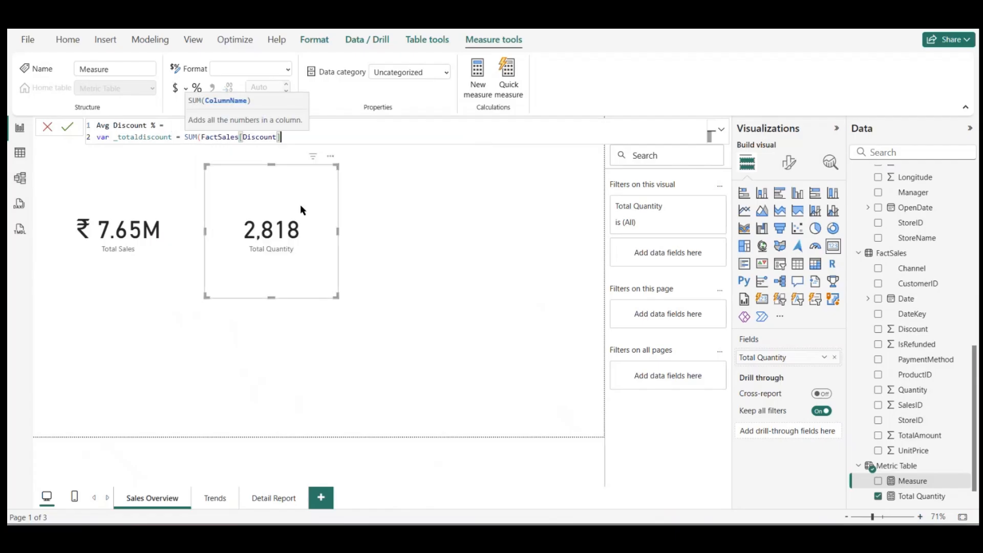
type(")")
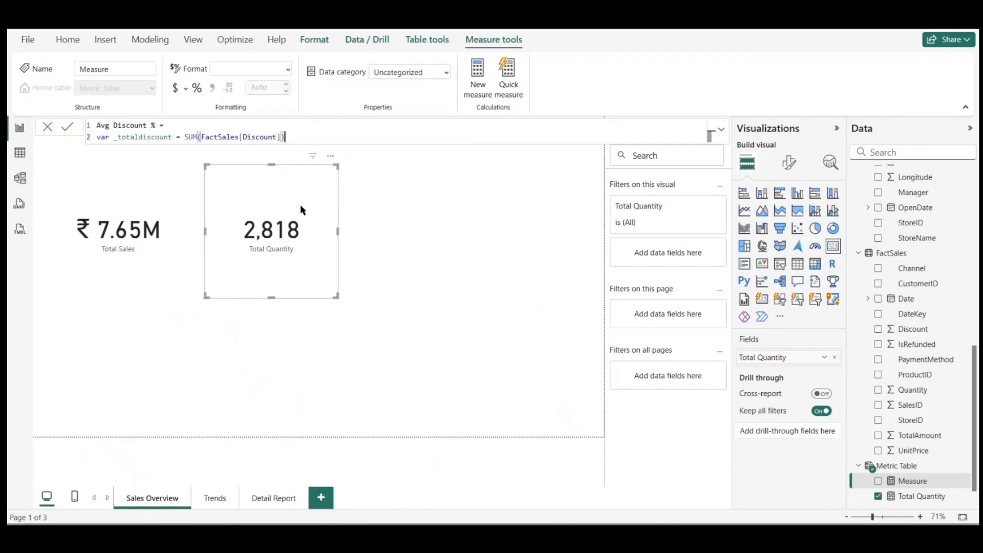
Step: On a new line of the Avg Discount % formula, declare the variable _gross and begin it with the SUMX function
key("shift+Return")
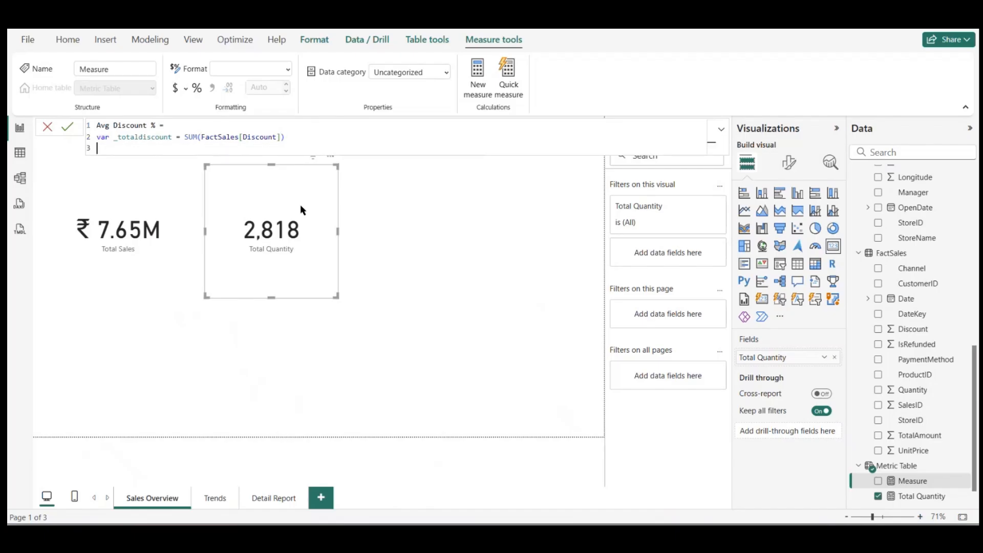
type("var _gross =")
type("su")
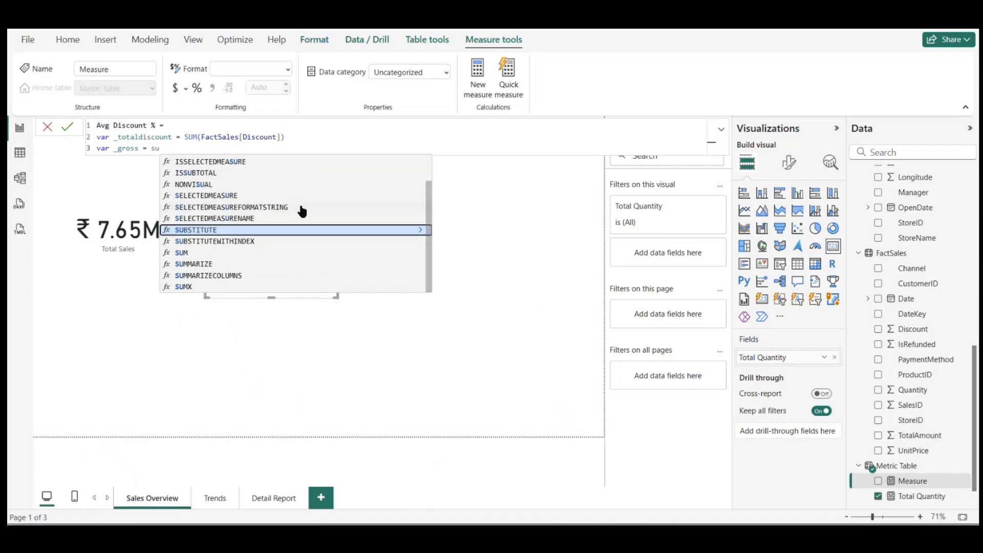
key("BackSpace")
key("BackSpace")
type("SUMX(")
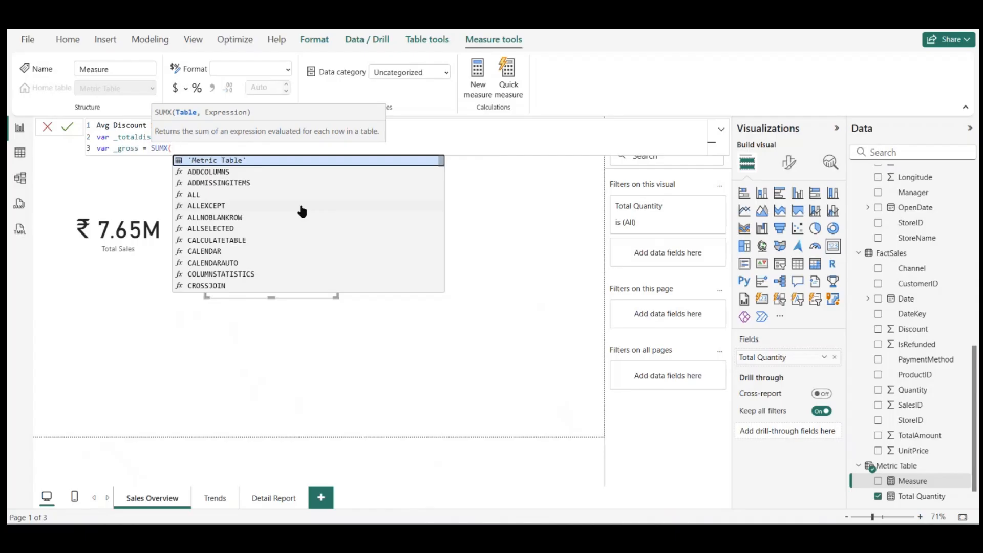
Step: Complete the SUMX for _gross over FactSales with FactSales[UnitPrice]*FactSales[Quantity] as its expression
type("FactS")
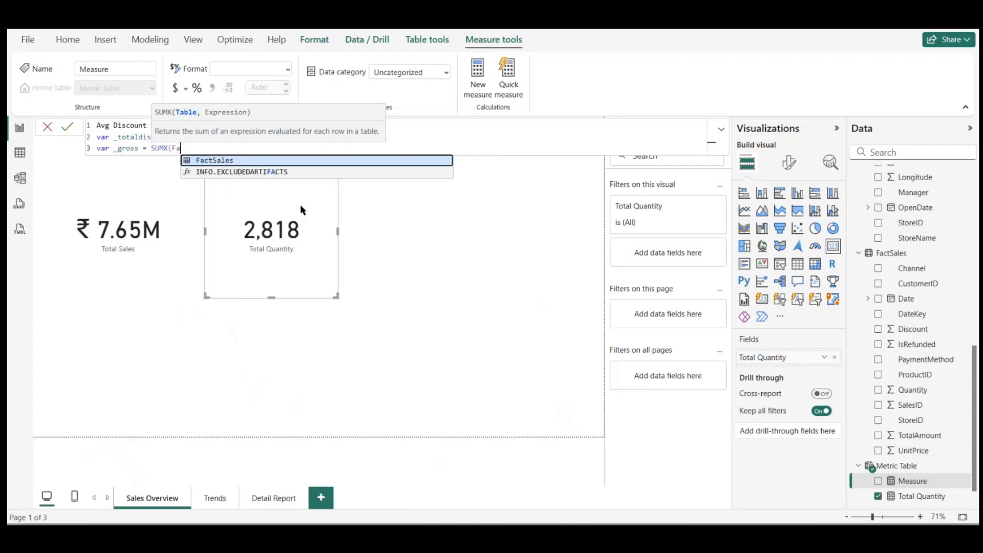
key("Tab")
type(",")
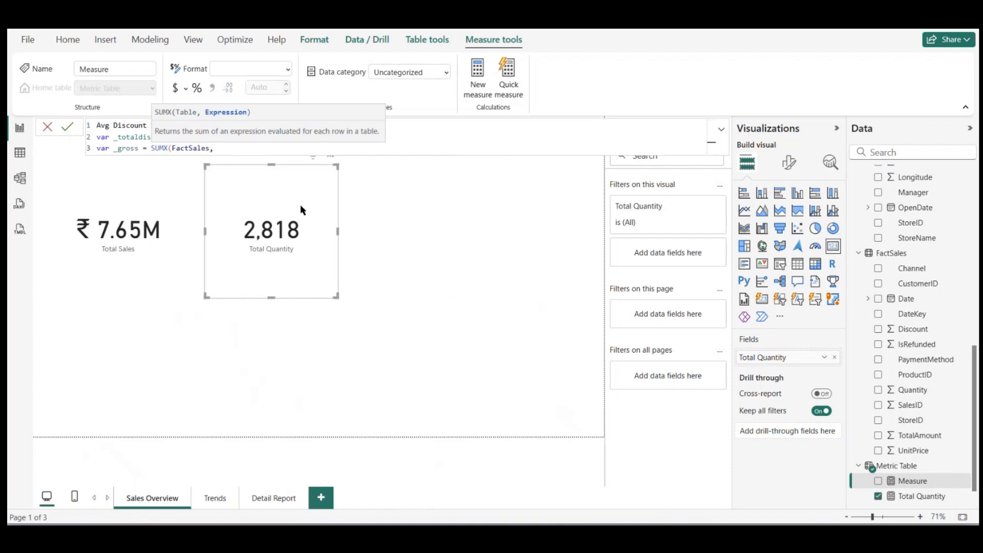
type("unit")
key("Tab")
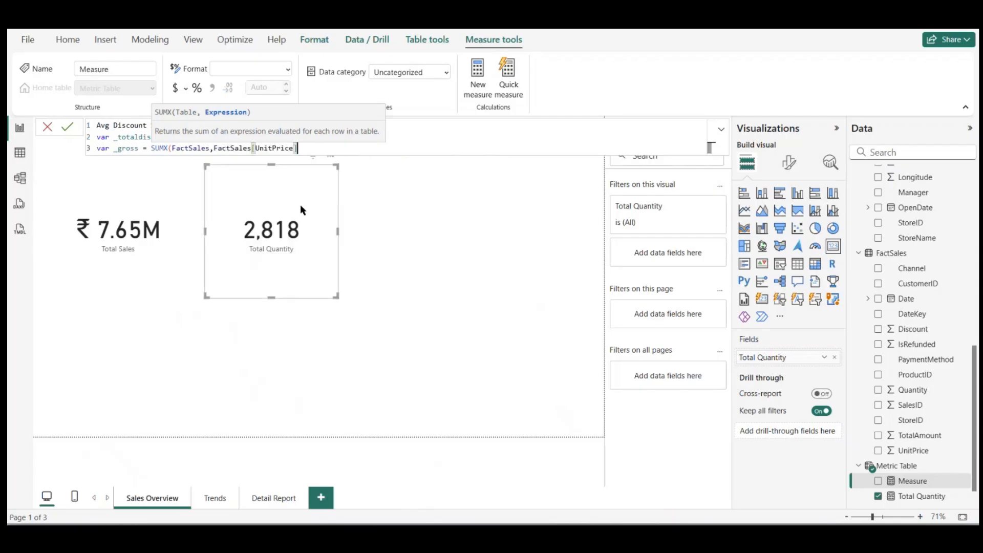
type("*q")
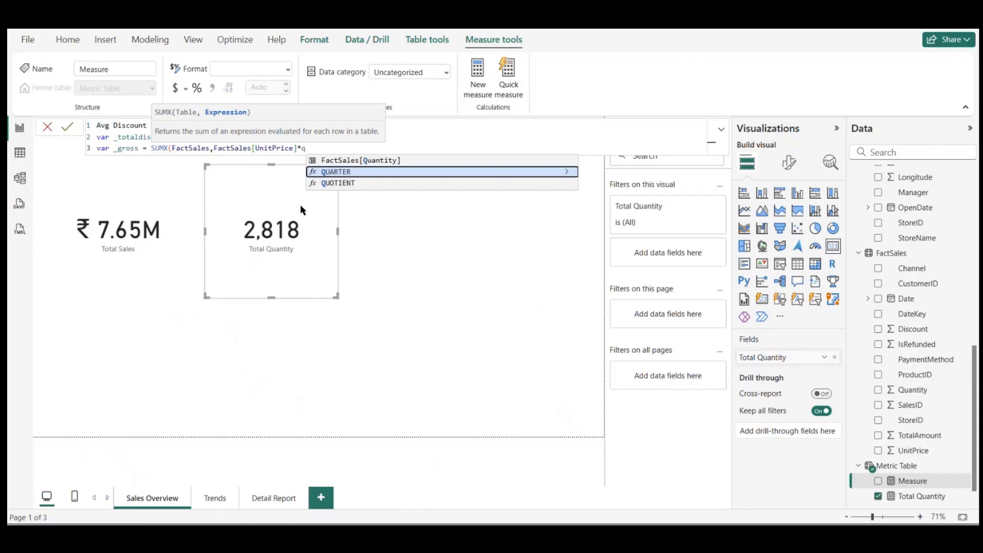
left_click(364, 160)
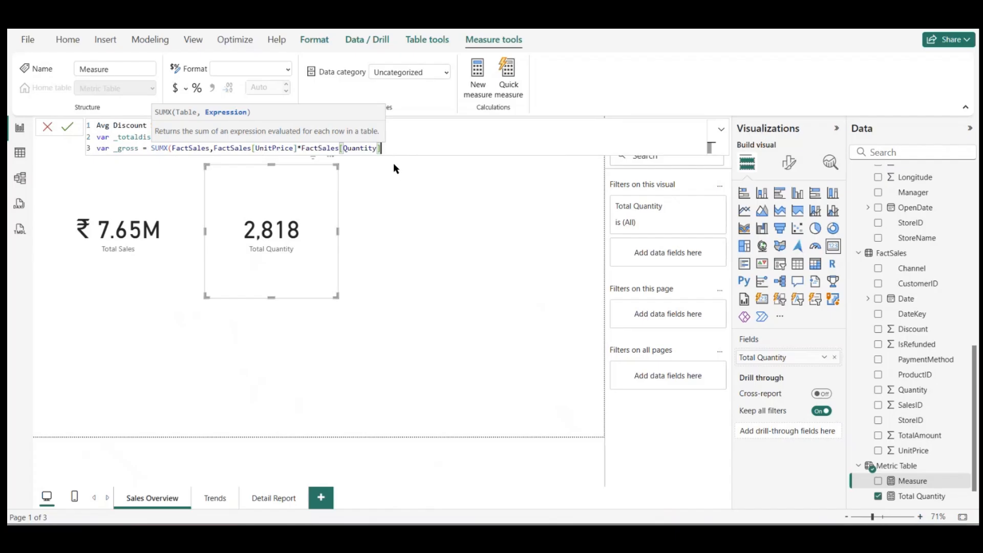
type(")")
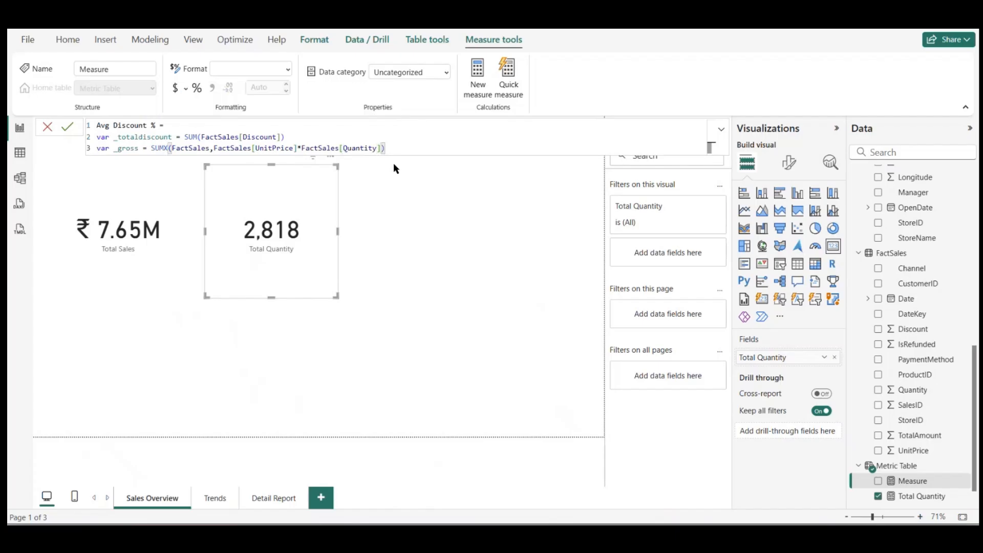
Step: Leave a blank line below the variables and start the RETURN statement of Avg Discount %
key("shift+Return")
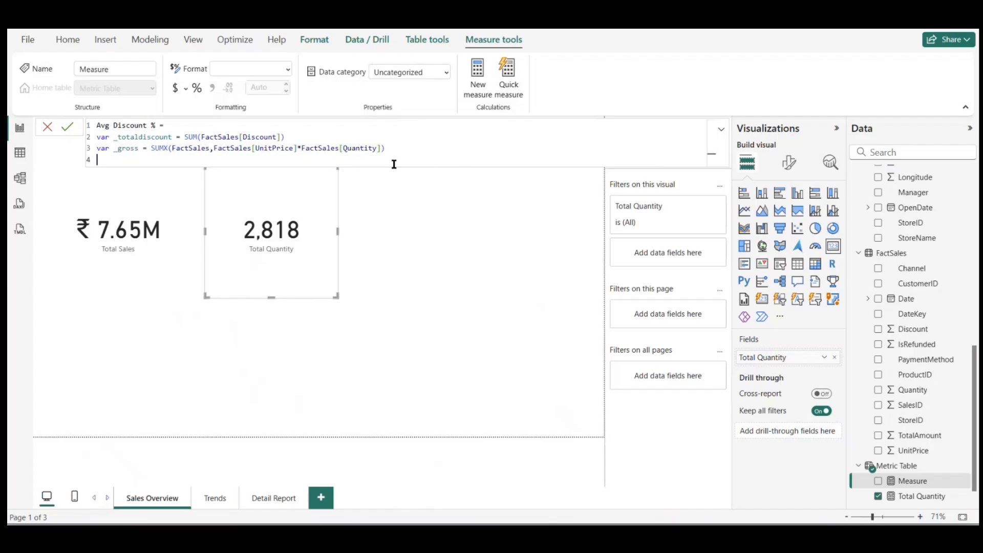
key("shift+Return")
type("retu")
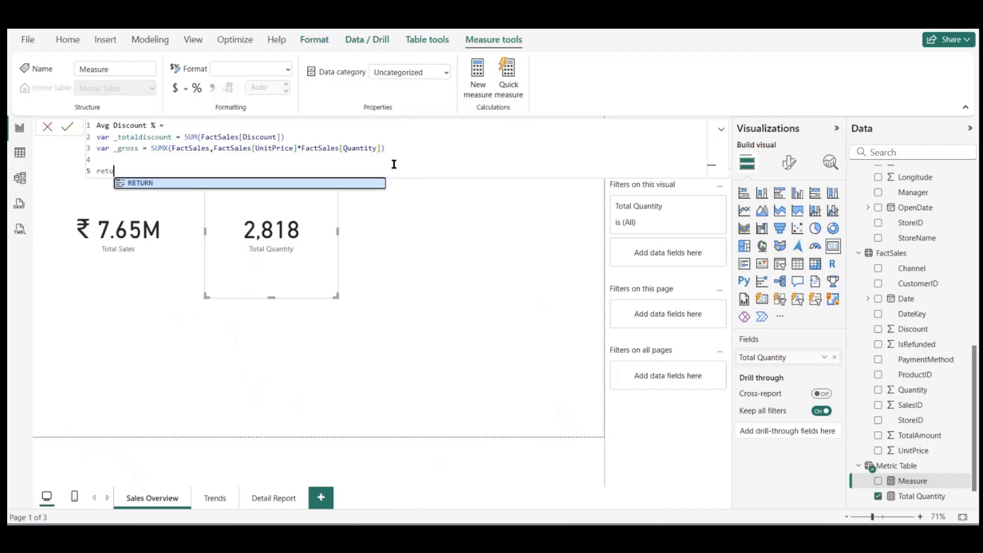
type("rn")
key("Tab")
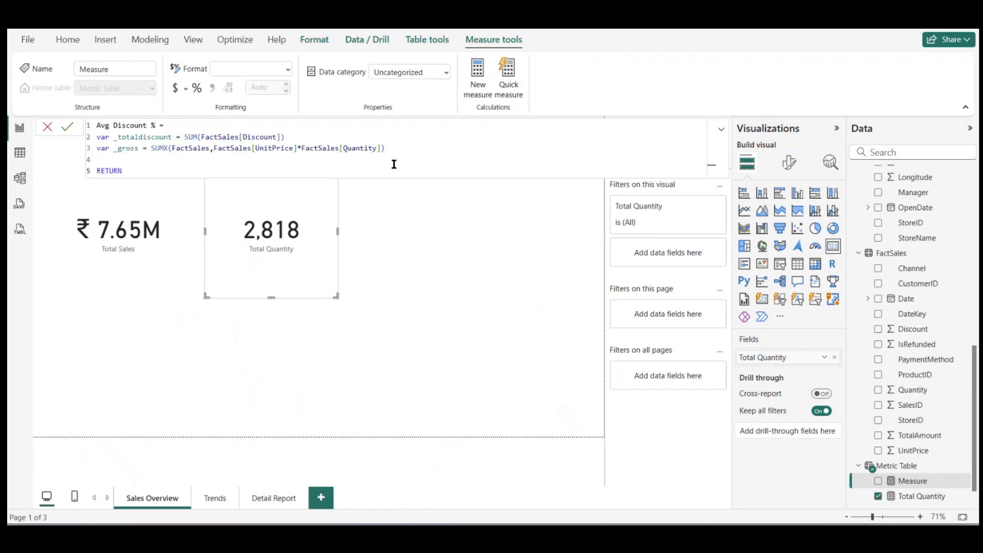
Step: Make the measure return DIVIDE(_totaldiscount,_gross,0) and commit the formula
type("D")
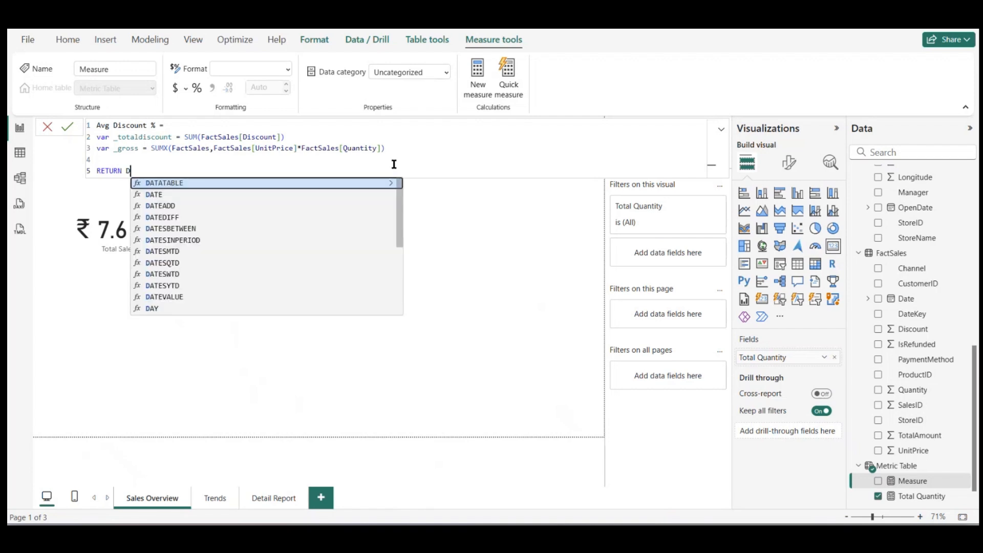
type("IVI")
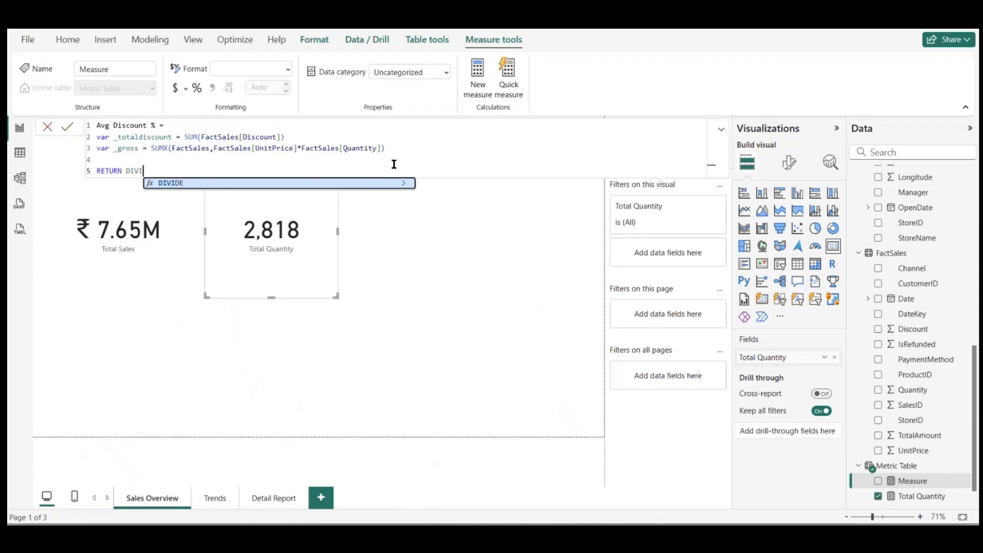
key("Tab")
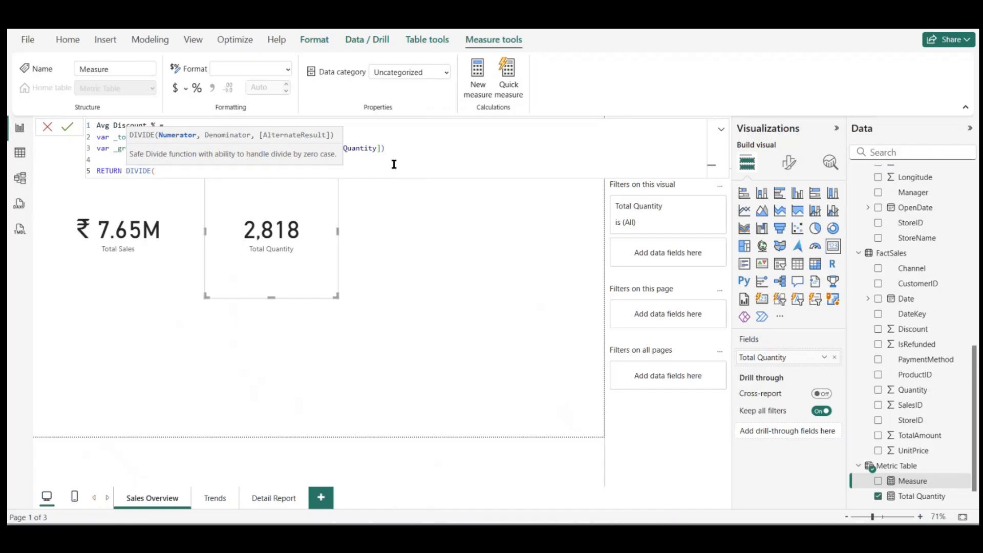
type("_t")
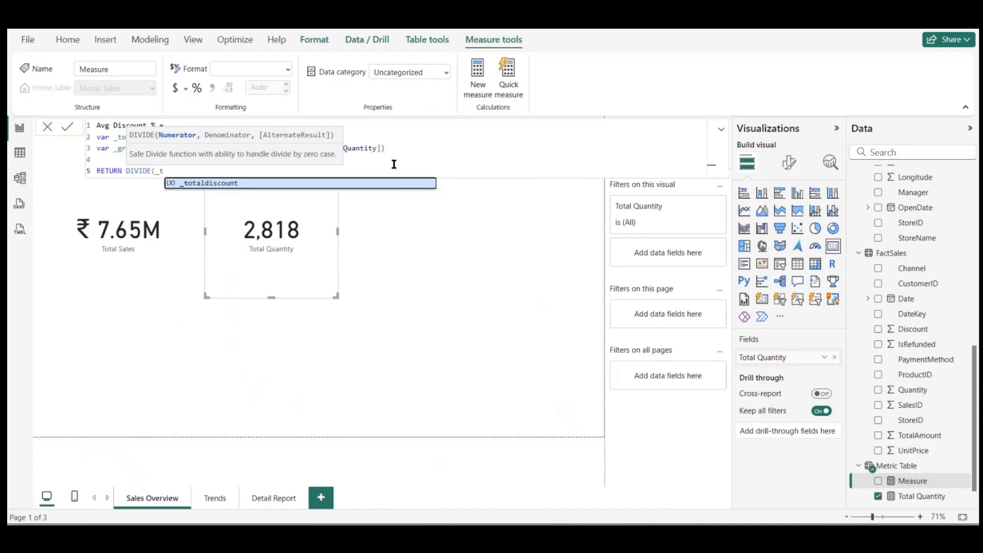
type("otaldiscount,")
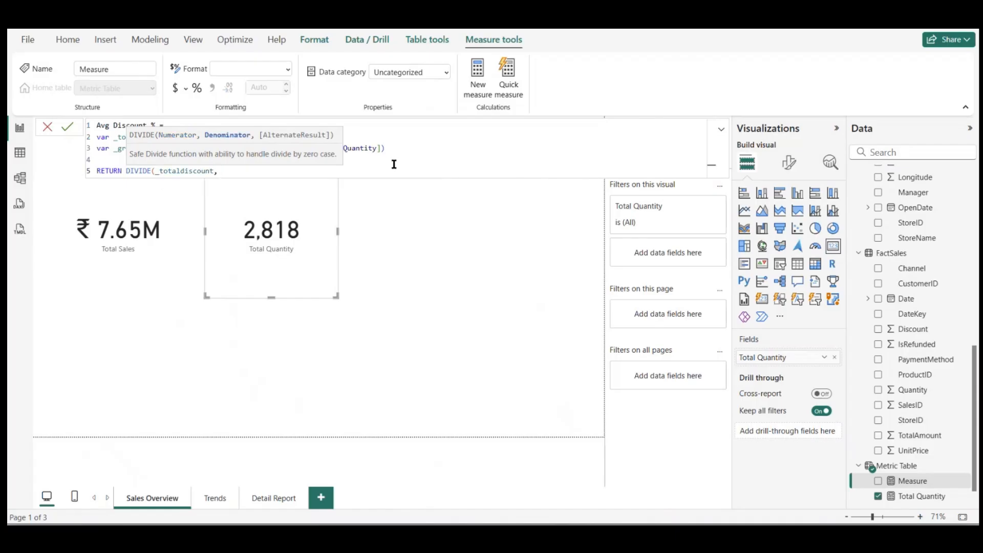
type("_gross,0)")
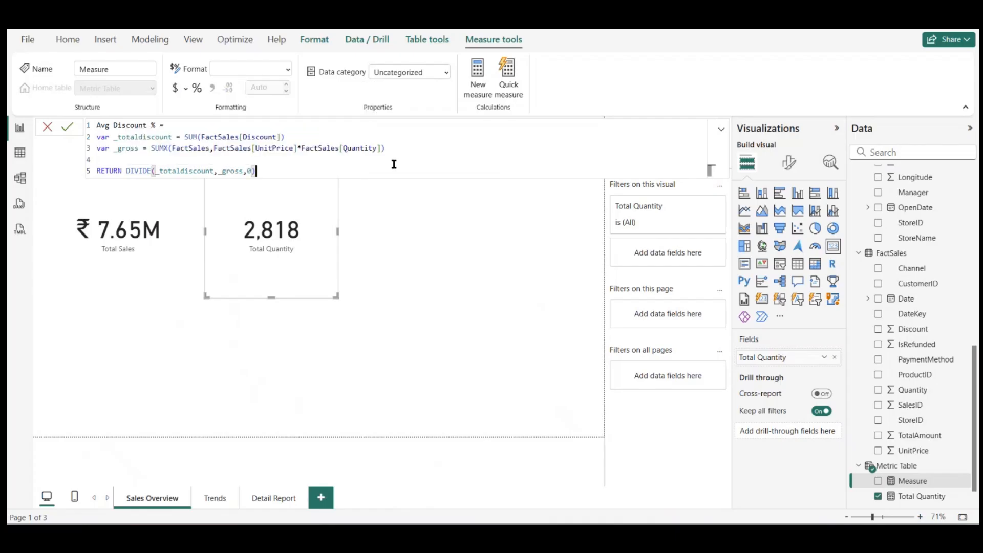
key("Return")
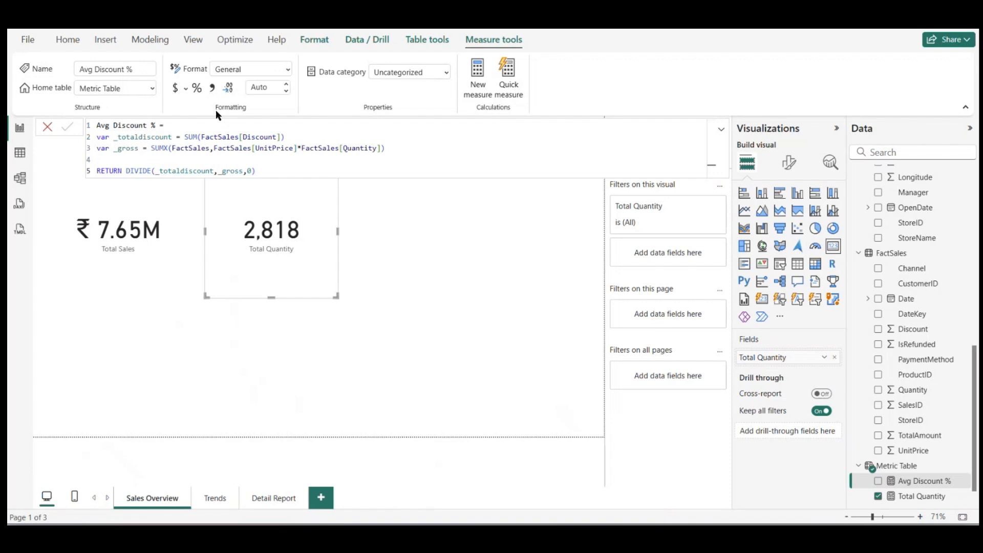
Step: Format Avg Discount % as a percentage and show it in a card beside the Total Quantity card
left_click(196, 88)
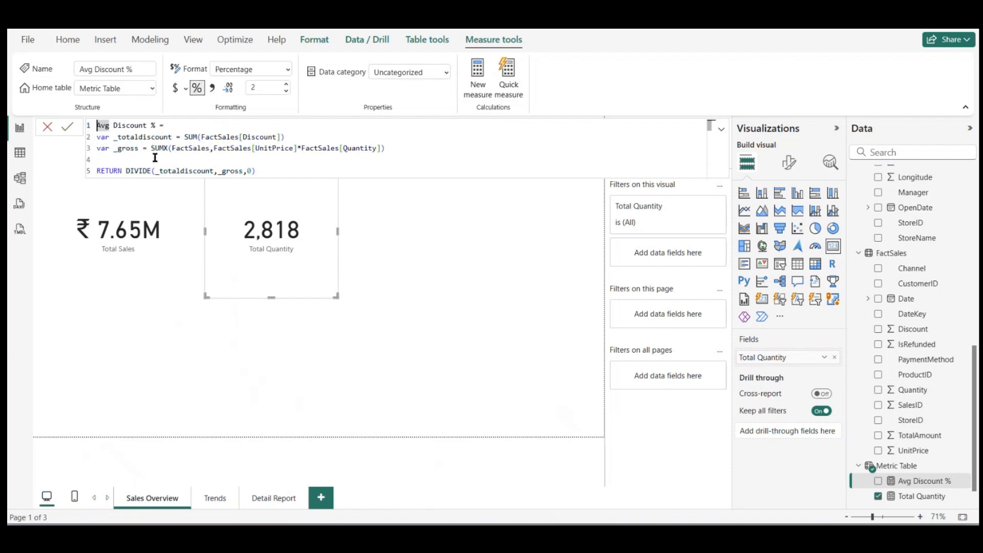
left_click(926, 484)
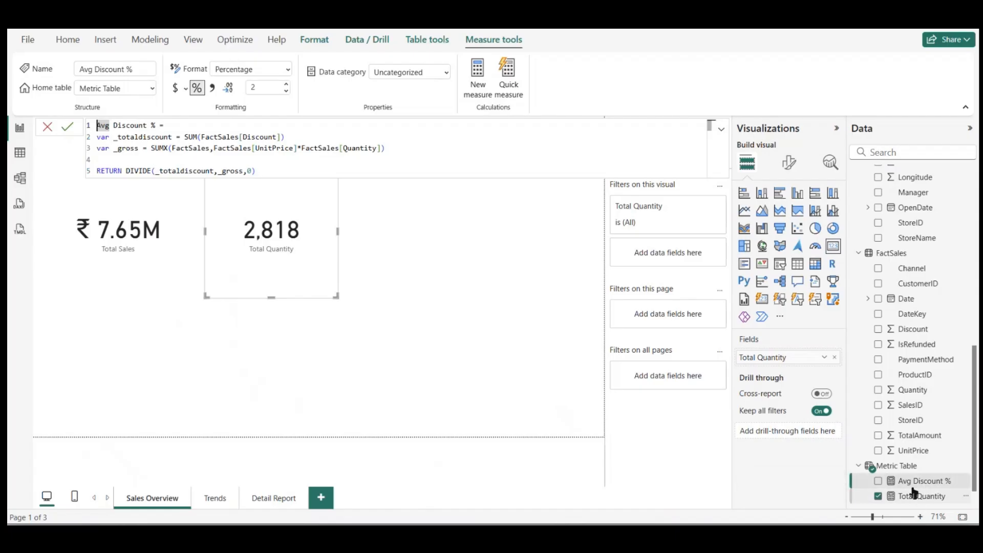
left_click_drag(899, 484, 421, 204)
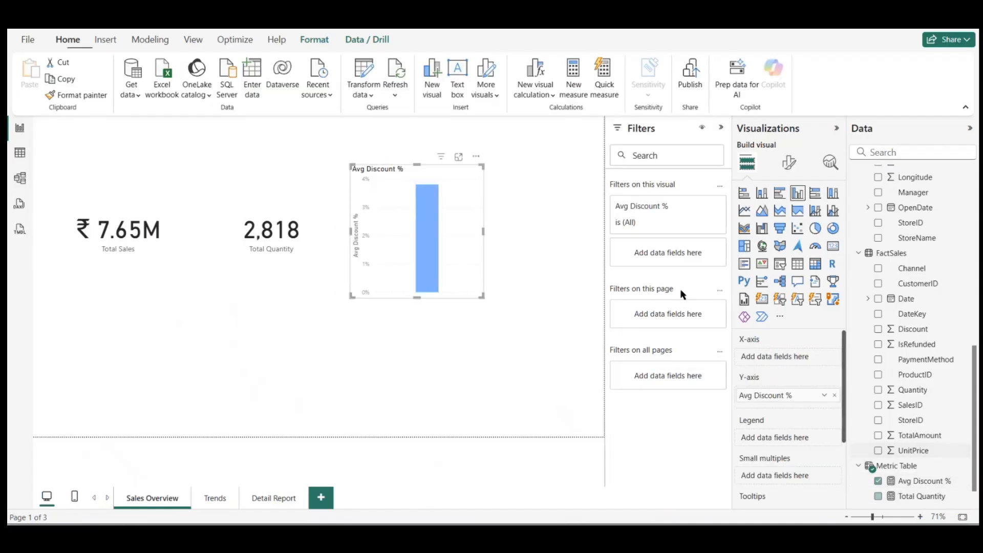
left_click(833, 247)
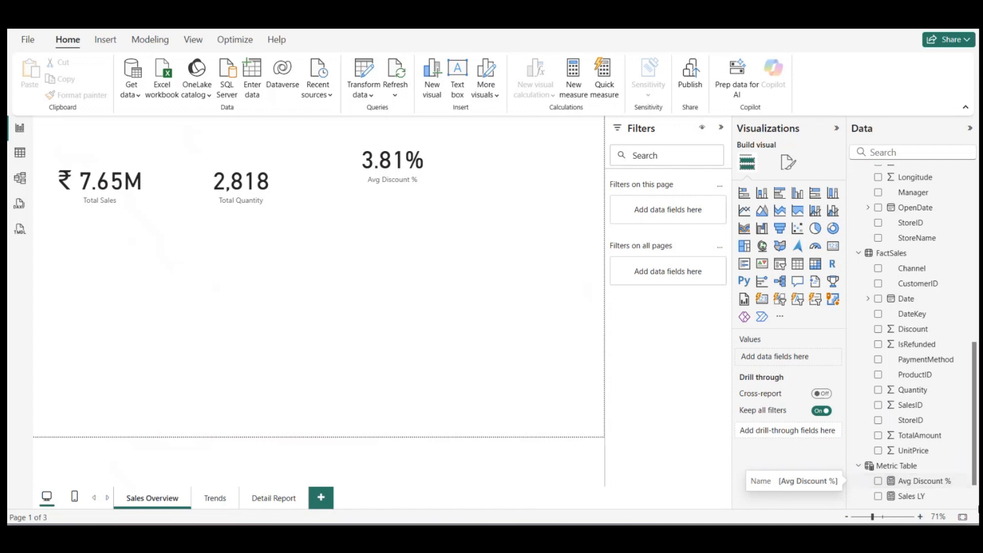
Step: Add a new measure named Sales MOM % to Metric Table, with its formula starting on a new line
left_click(905, 466)
right_click(905, 466)
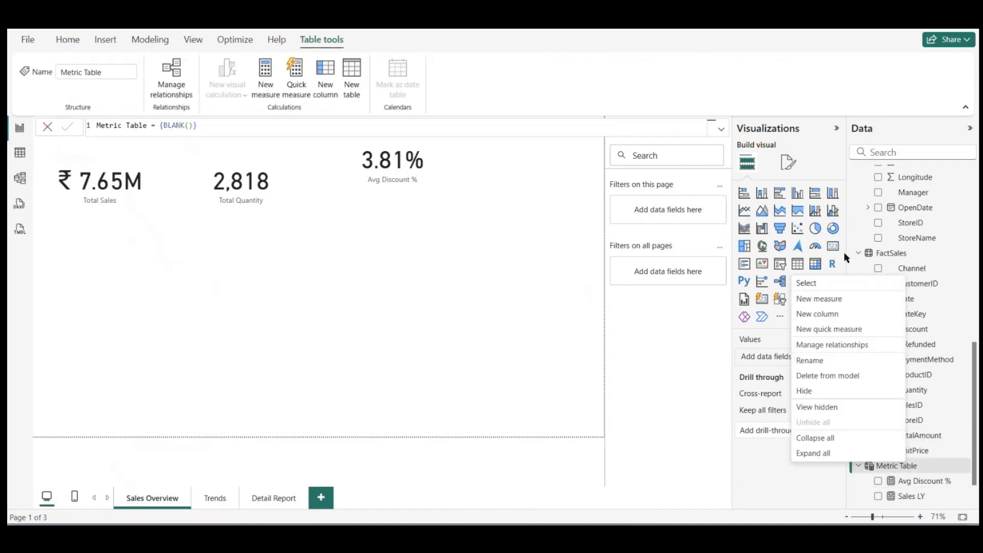
left_click(825, 302)
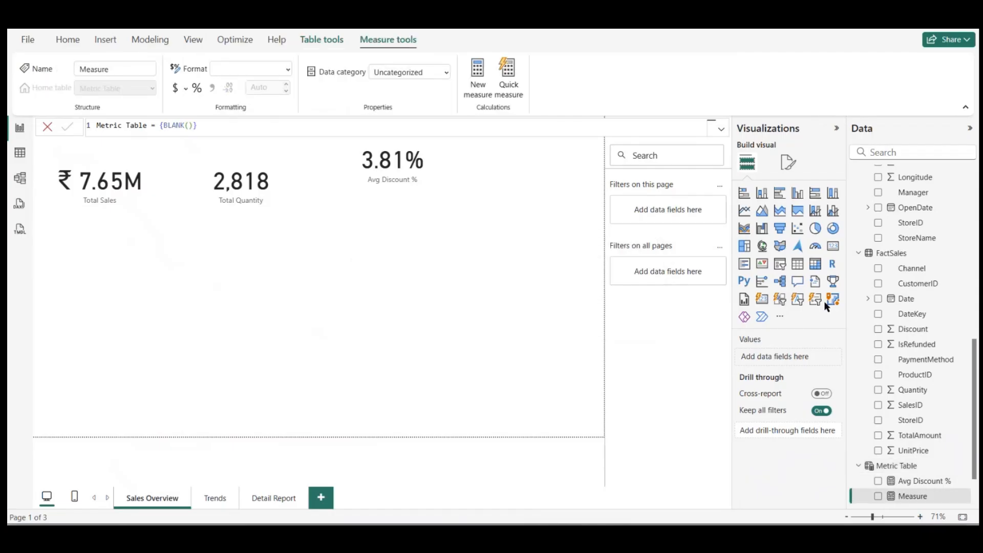
type("Sales MOM")
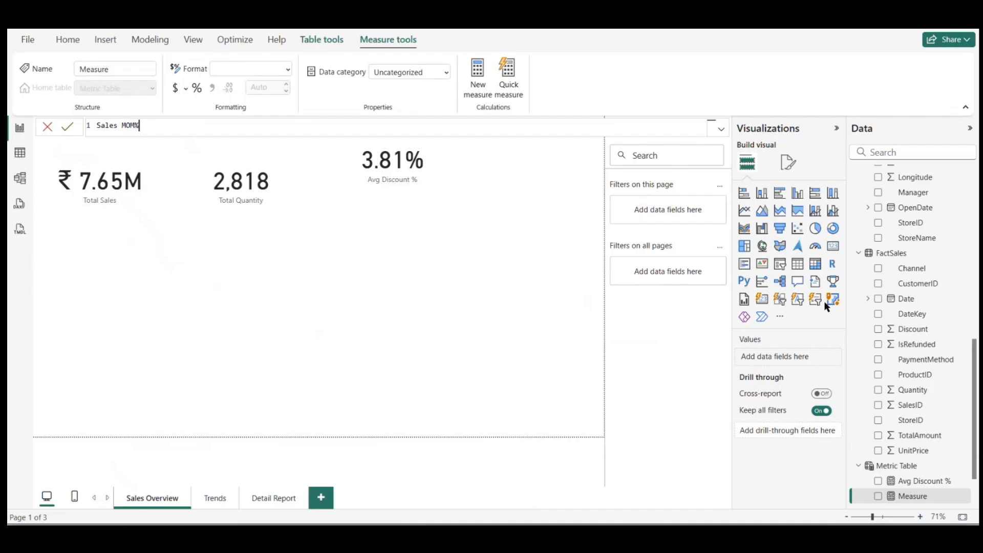
type(" % =")
key("shift+Return")
key("shift+Return")
key("BackSpace")
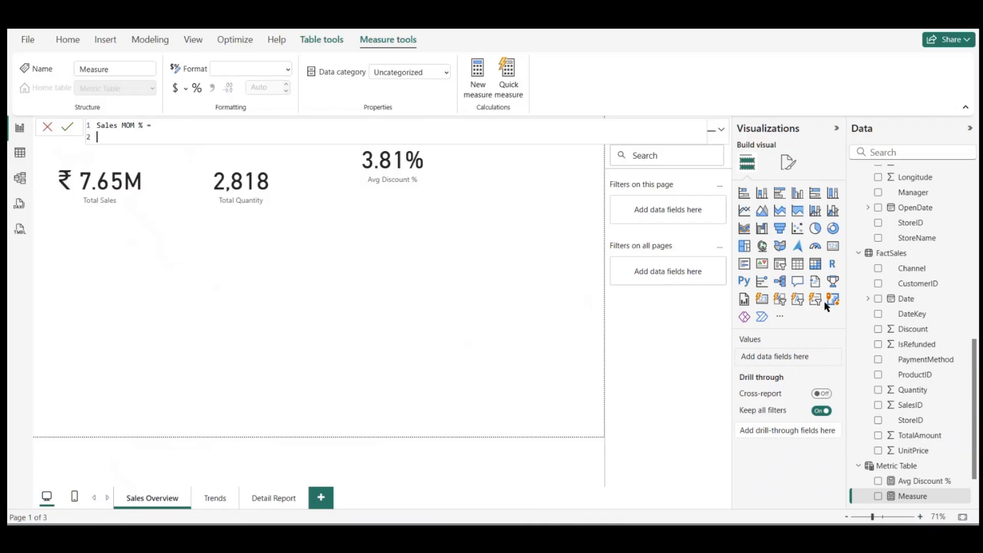
Step: Declare the variable curr as [Total Sales] in the Sales MOM % formula
type("var")
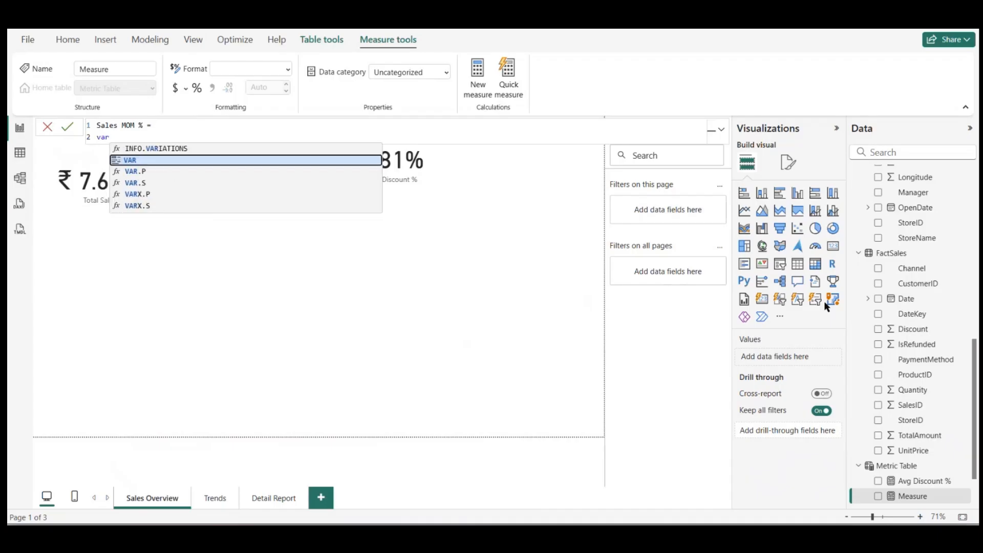
type(" c")
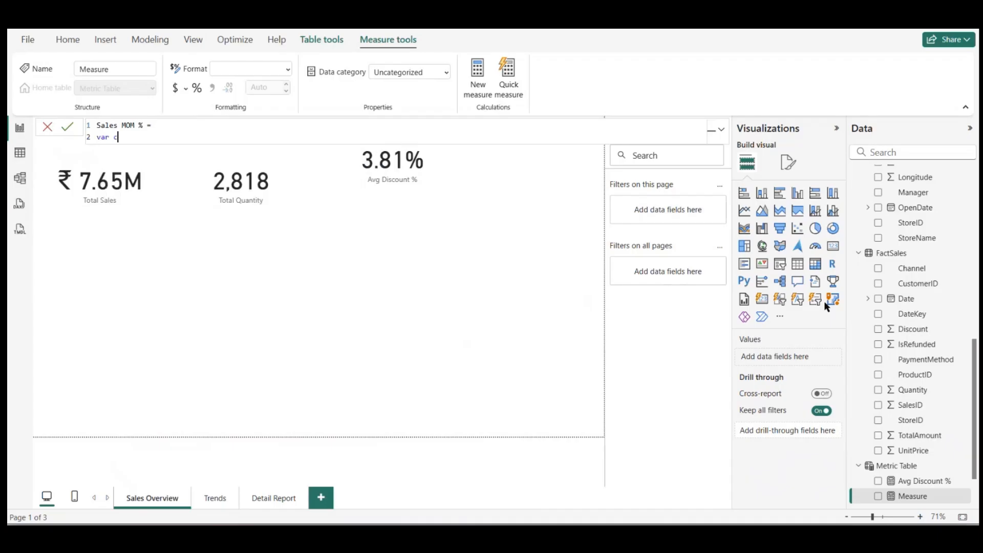
type("urr = t")
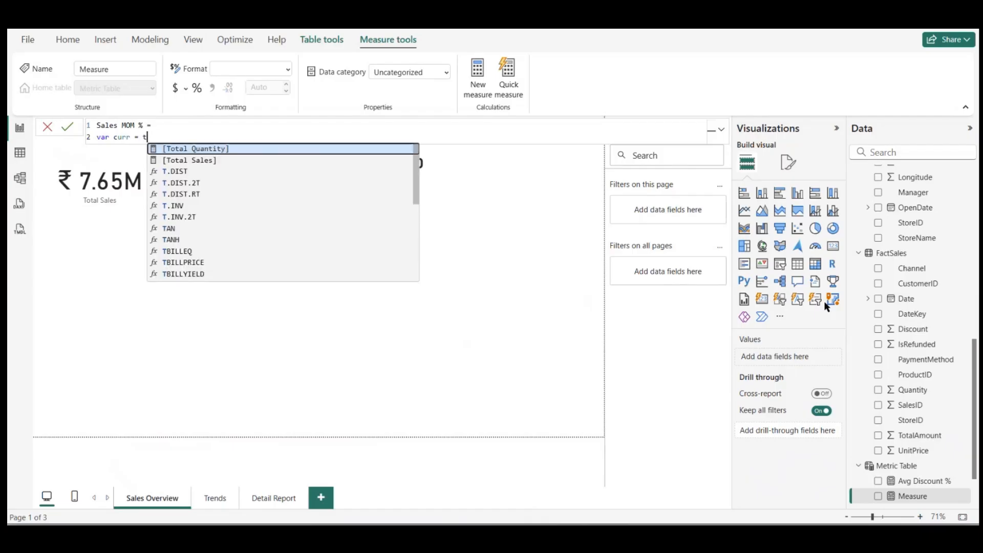
key("Down")
key("Tab")
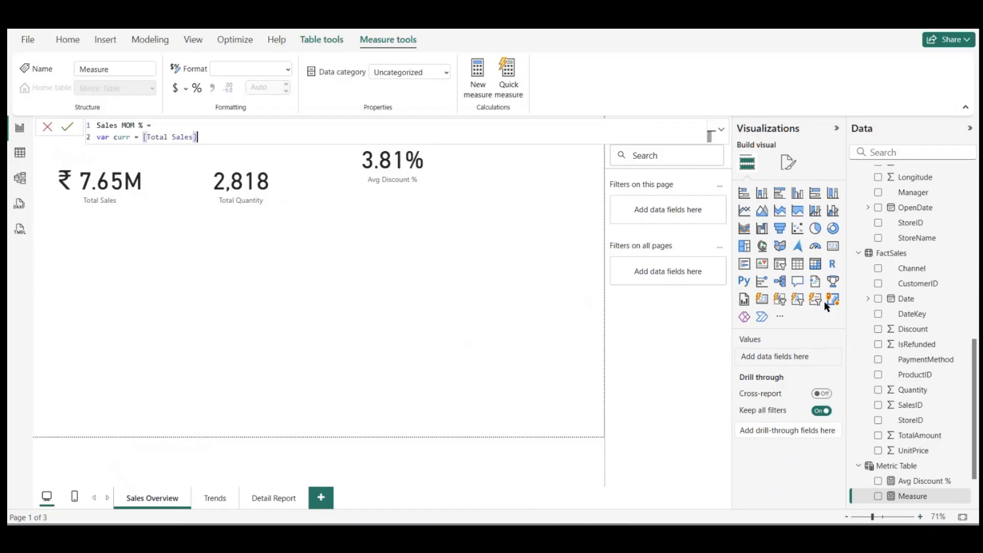
Step: On a new line of the Sales MOM % formula, declare the variable prev as a CALCULATE of [Total Sales]
key("shift+Return")
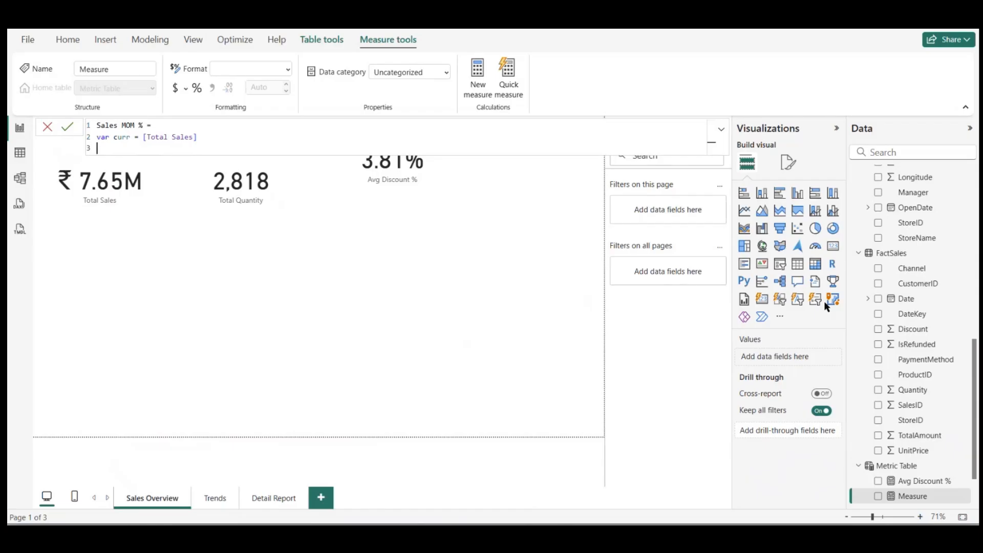
type("var")
key("Tab")
type("c")
key("BackSpace")
type("prev = ca")
key("Tab")
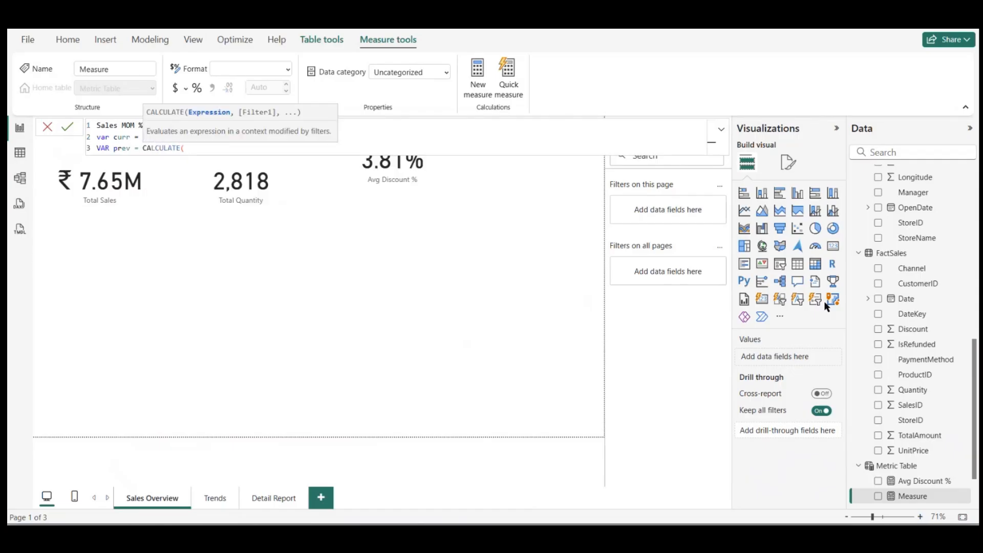
type("tota")
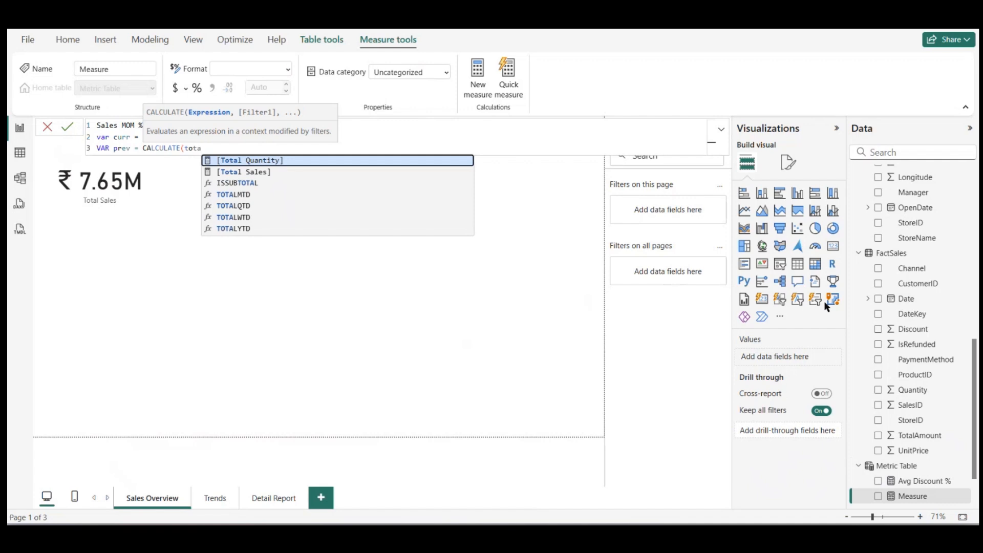
key("Down")
key("Tab")
type(",")
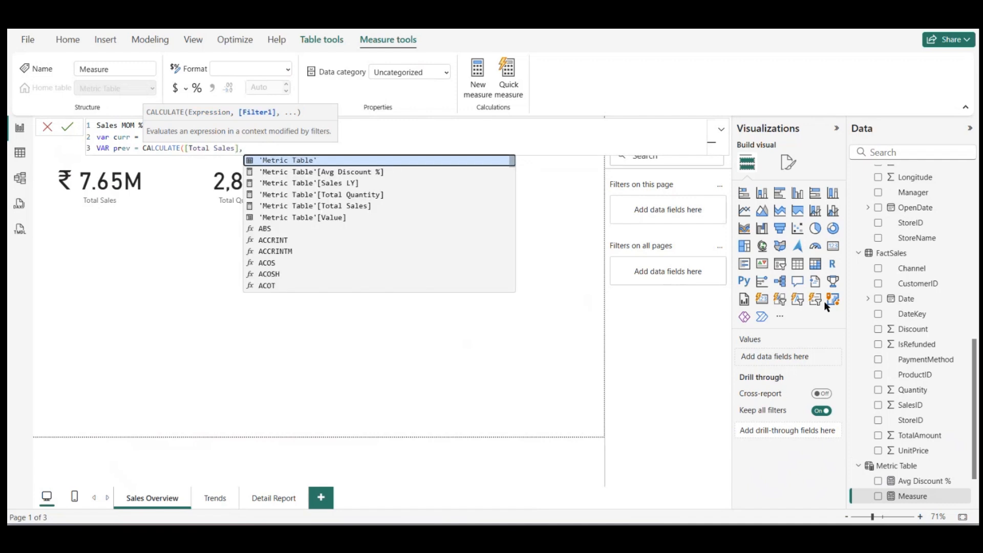
type("para")
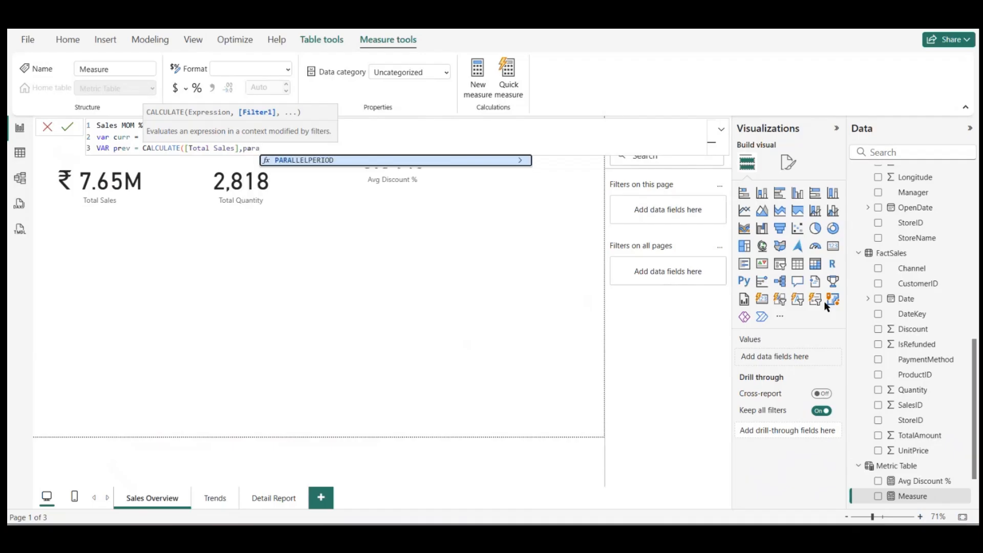
Step: Filter the prev calculation with PARALLELPERIOD(DimDate[Date],-1,MONTH)
key("Tab")
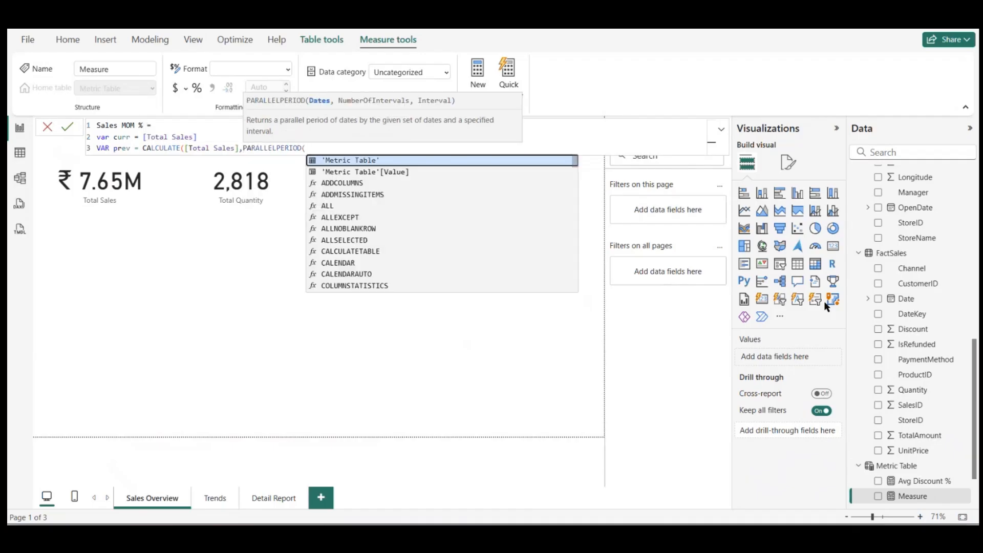
type("d")
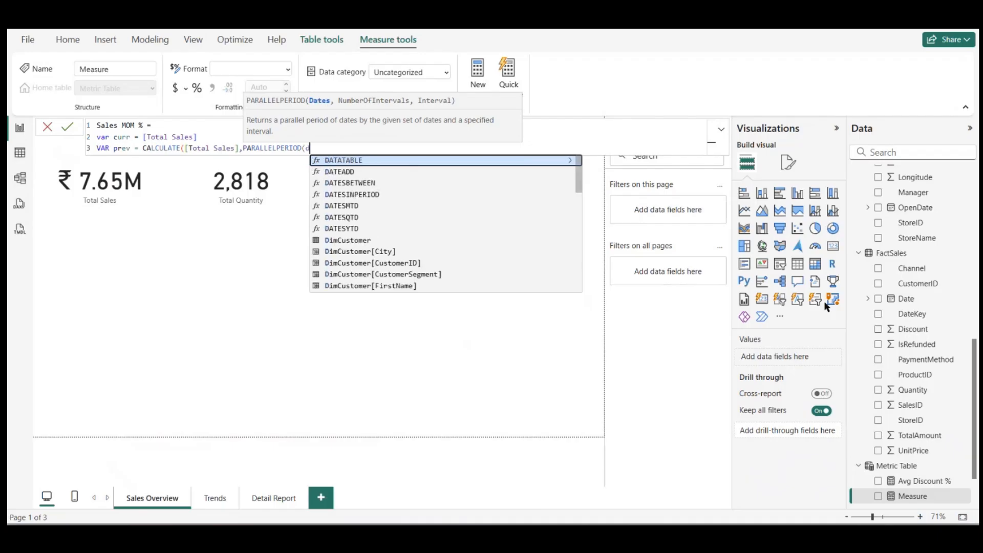
type("imd")
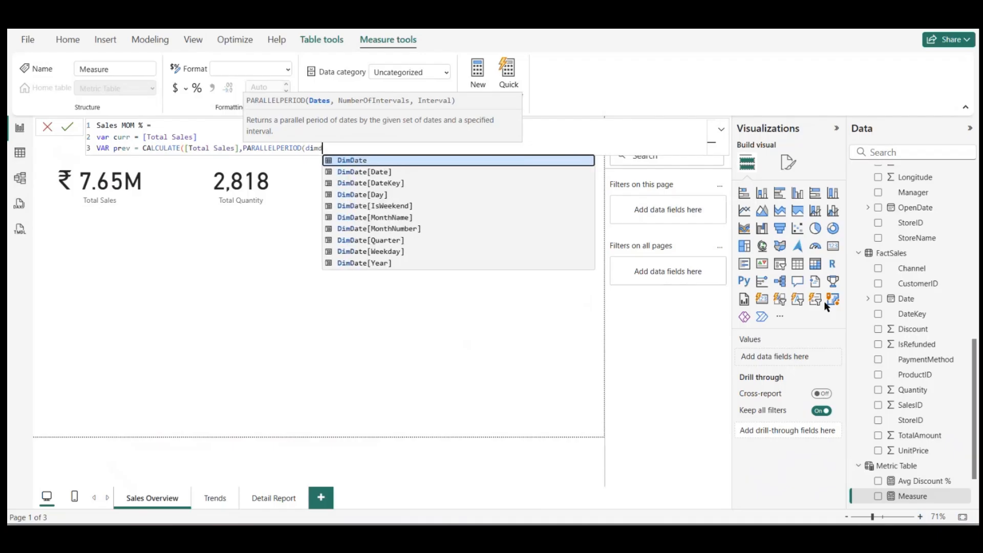
left_click(415, 172)
type(",")
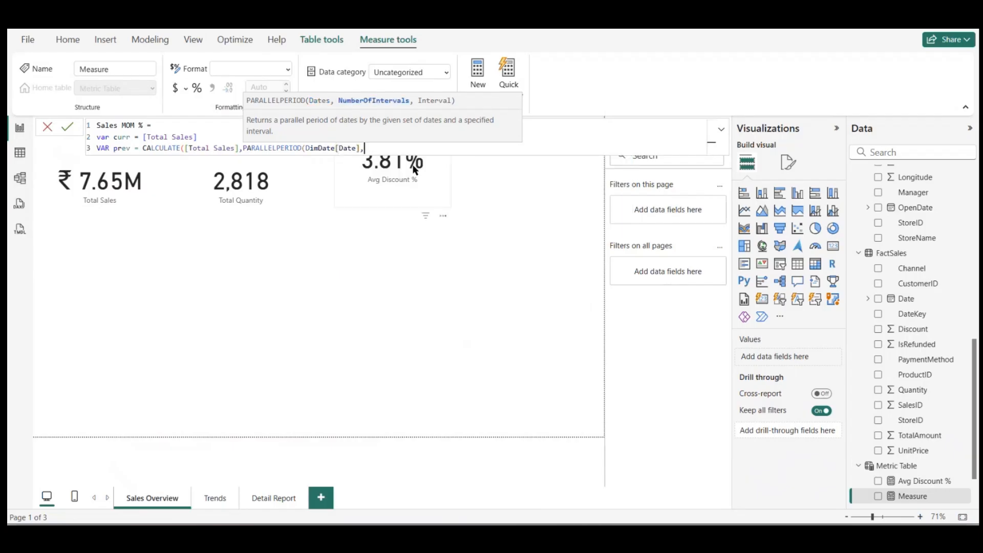
type("-1,mon")
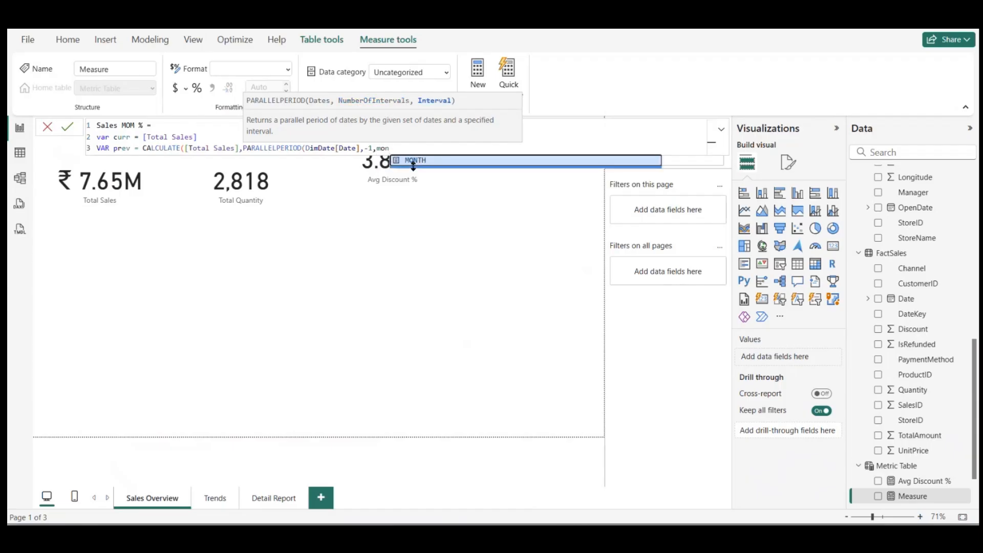
key("Tab")
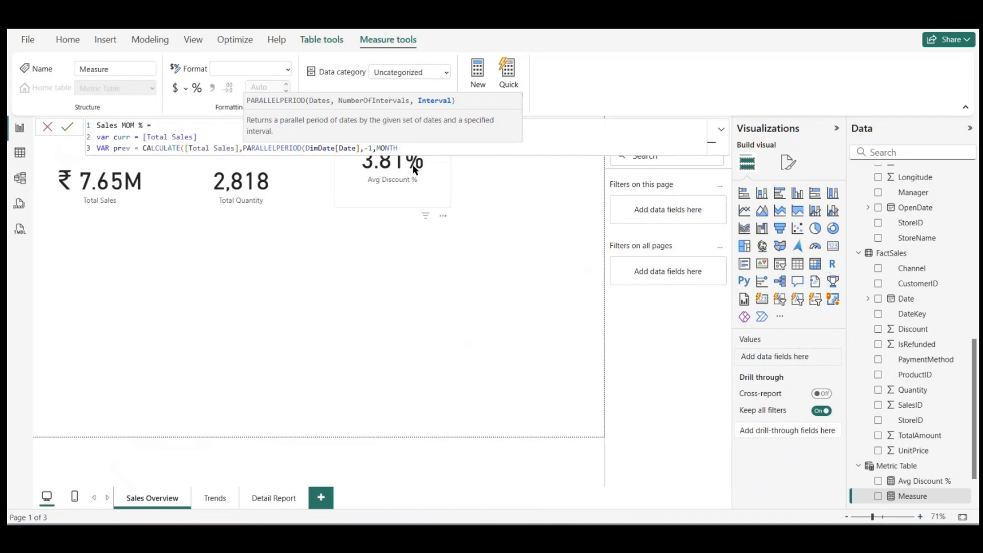
type(")")
Step: Below the variables, add a return section starting with if(prev = 0, BLANK(), as the zero check
key("shift+Return")
key("shift+Return")
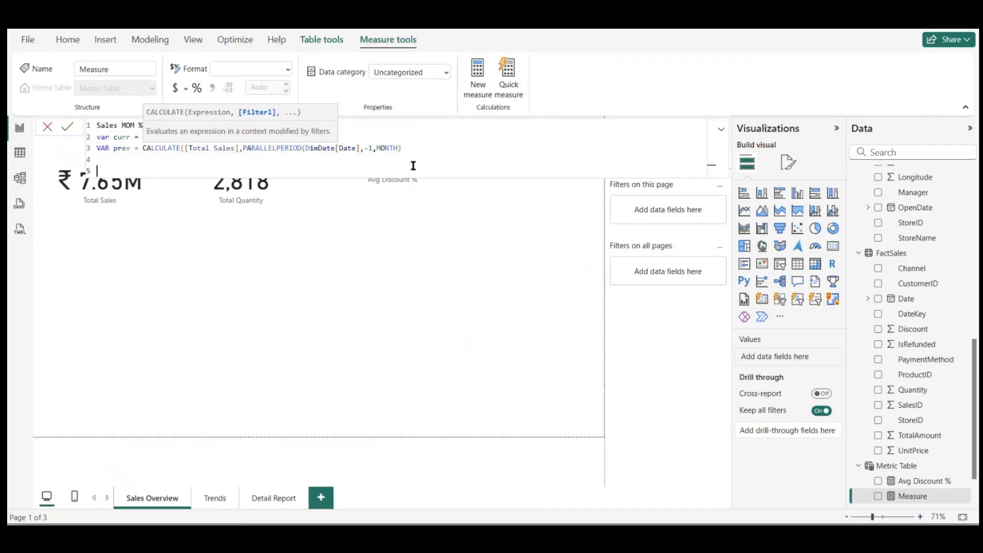
type("ret")
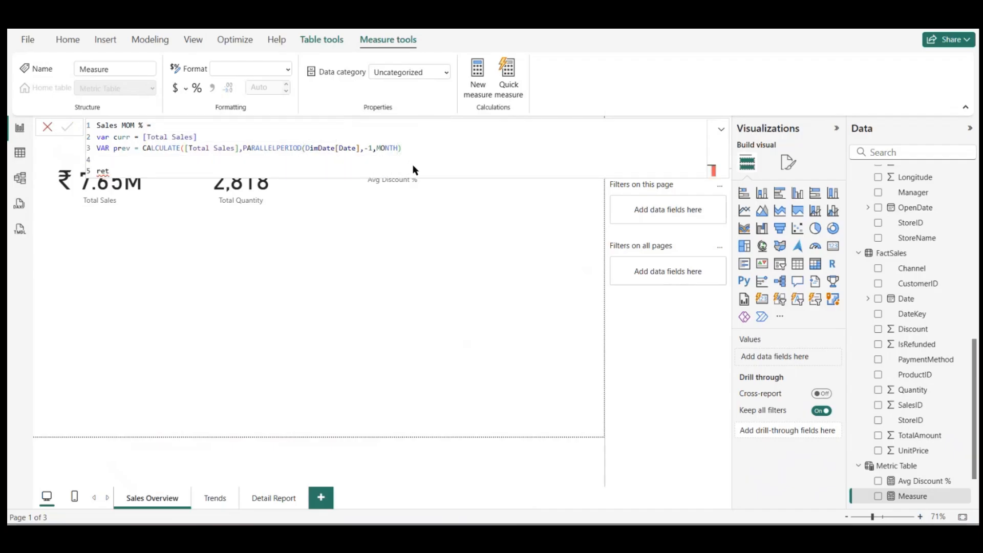
key("Return")
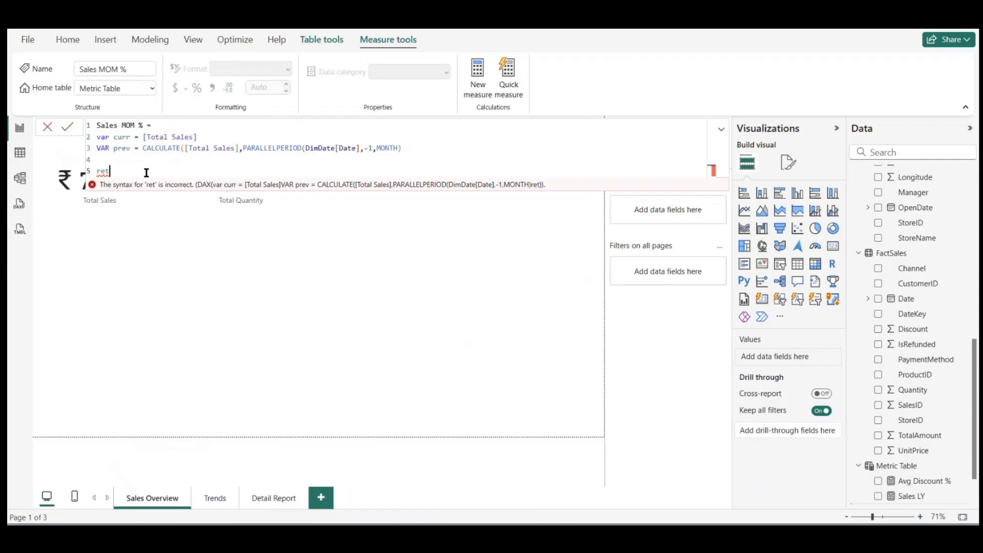
type("urn")
key("shift+Return")
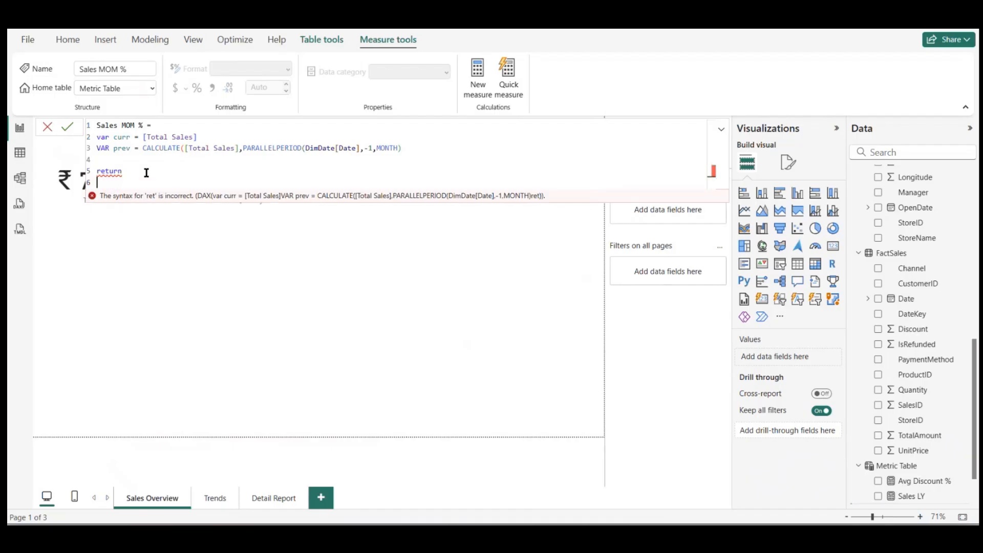
type("if(pre")
type("v = 0, BLANK()")
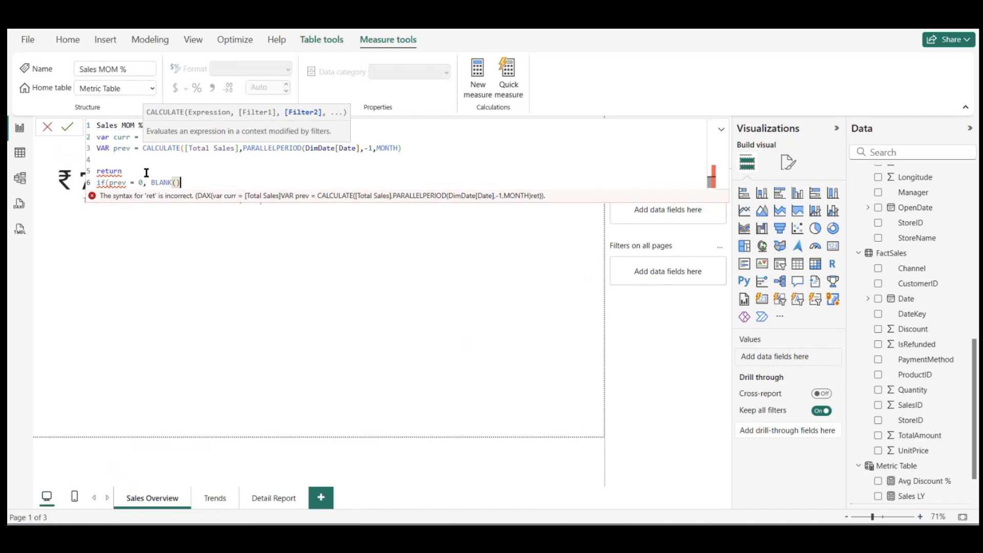
type(",")
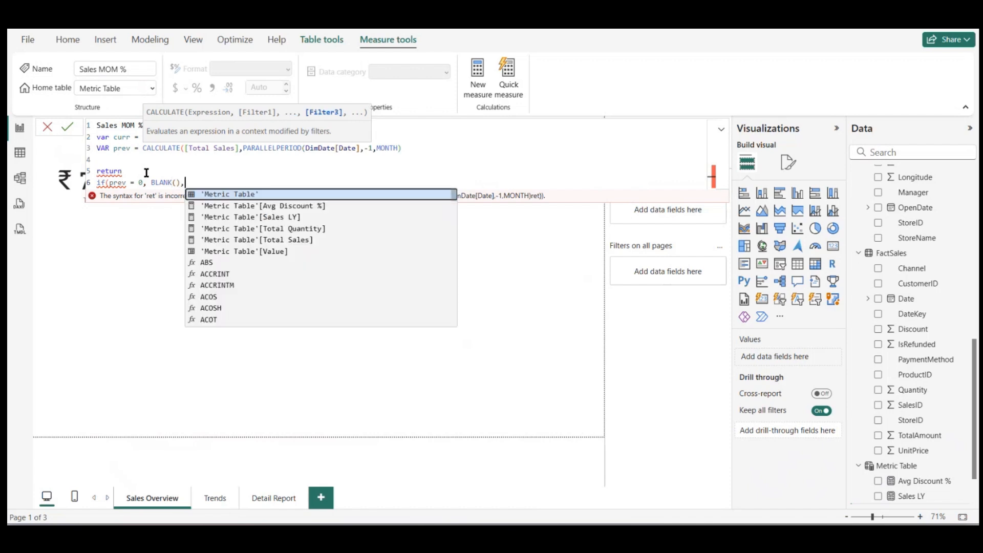
type("(")
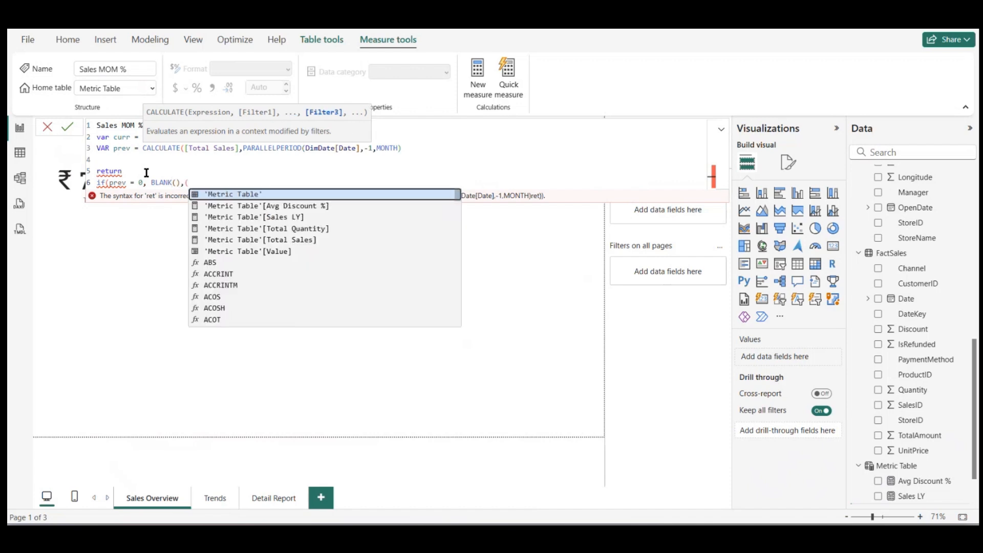
type("curr")
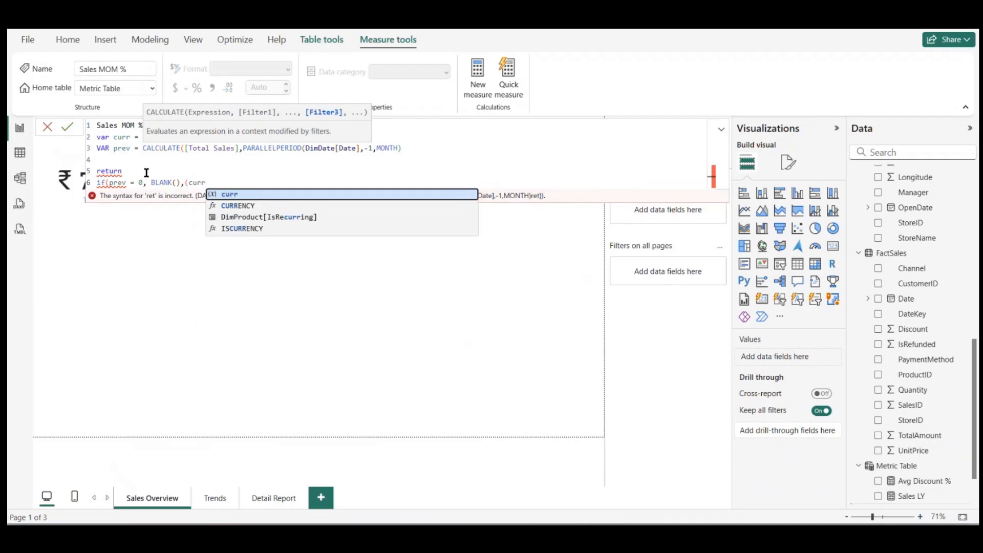
type("-p")
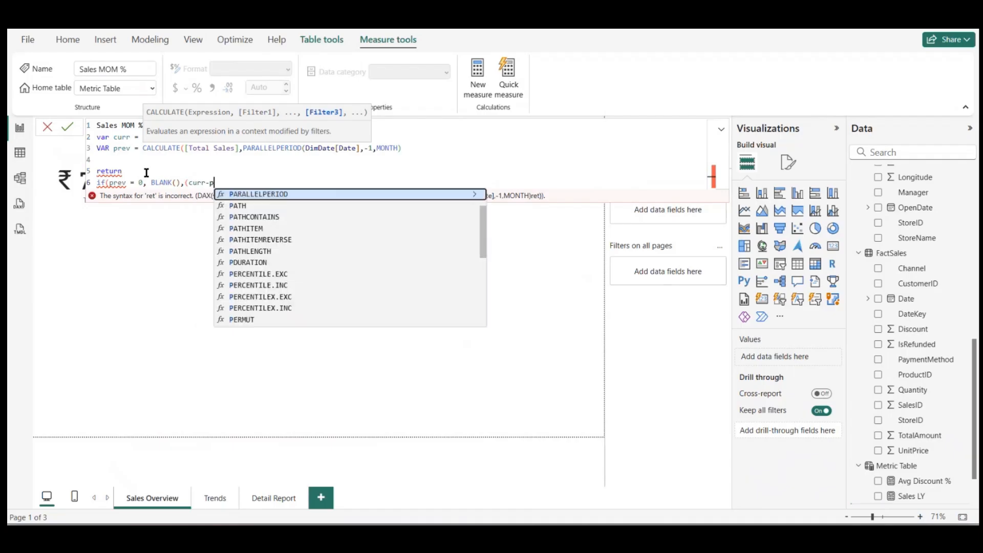
type("re")
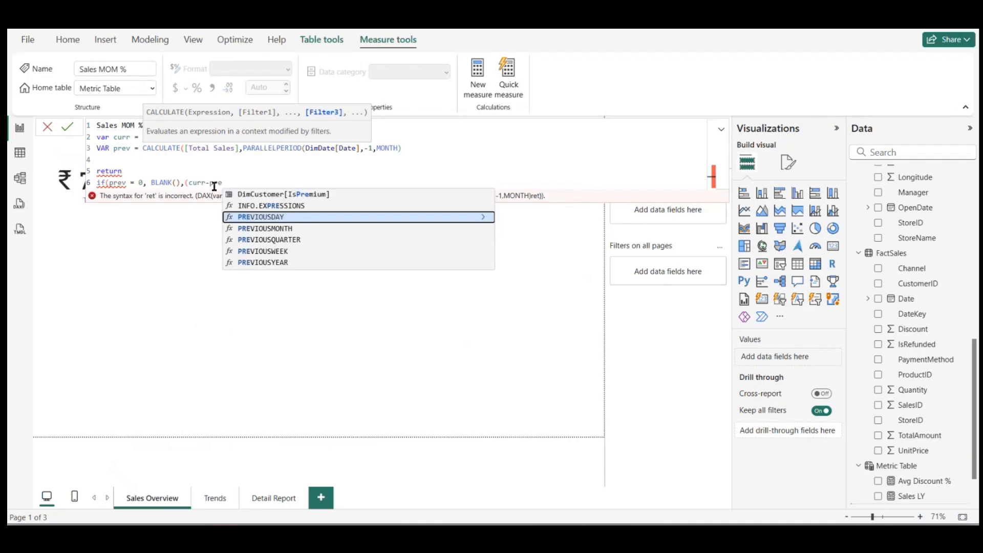
type("v")
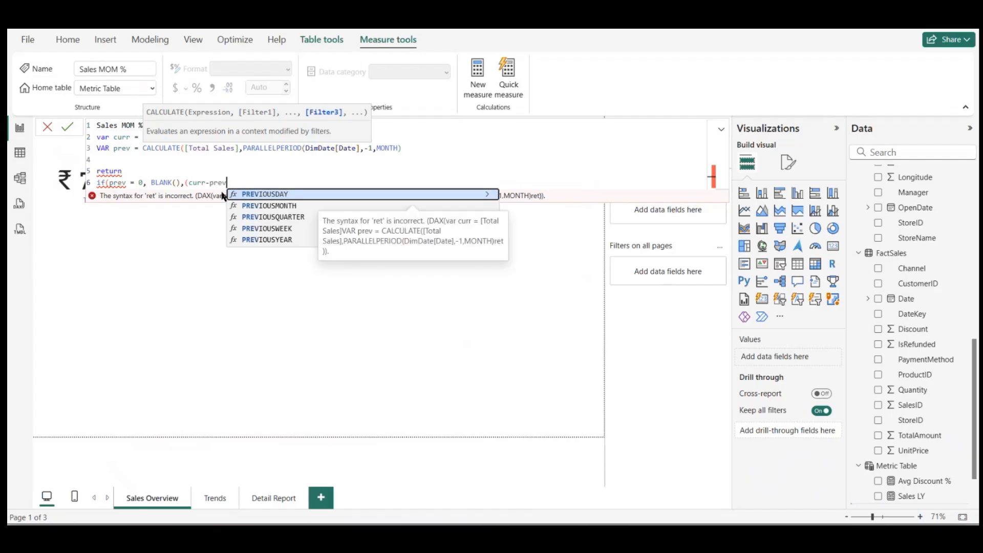
Step: Enter (curr - prev)/prev as the IF's false result, with spaces around the minus sign
key("Left")
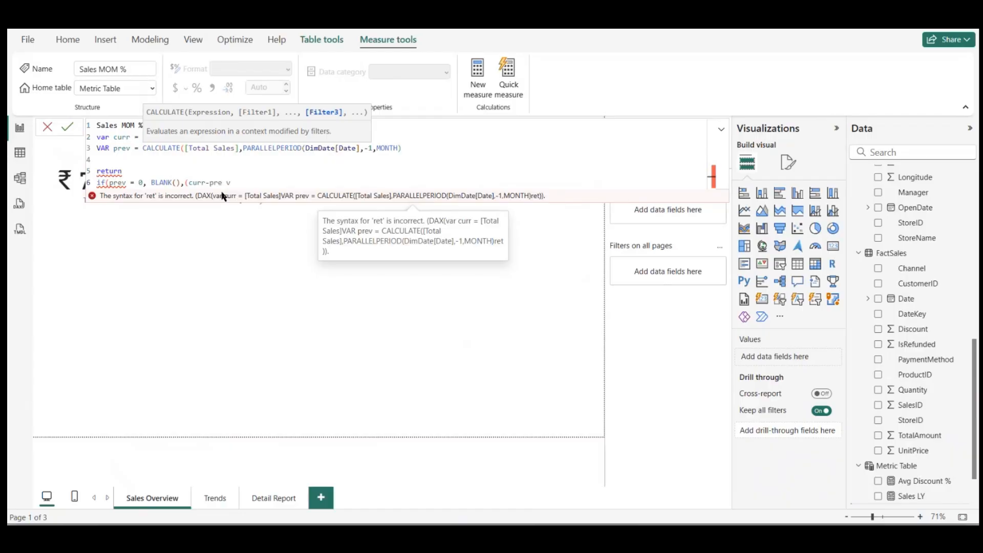
key("BackSpace")
key("Left")
key("Left")
key("Left")
key("Left")
key("Left")
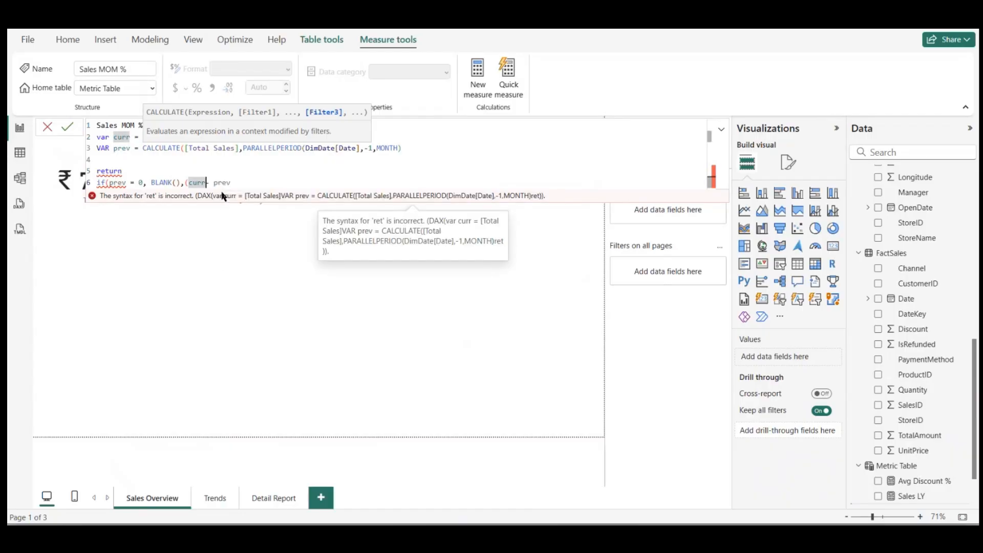
left_click(251, 180)
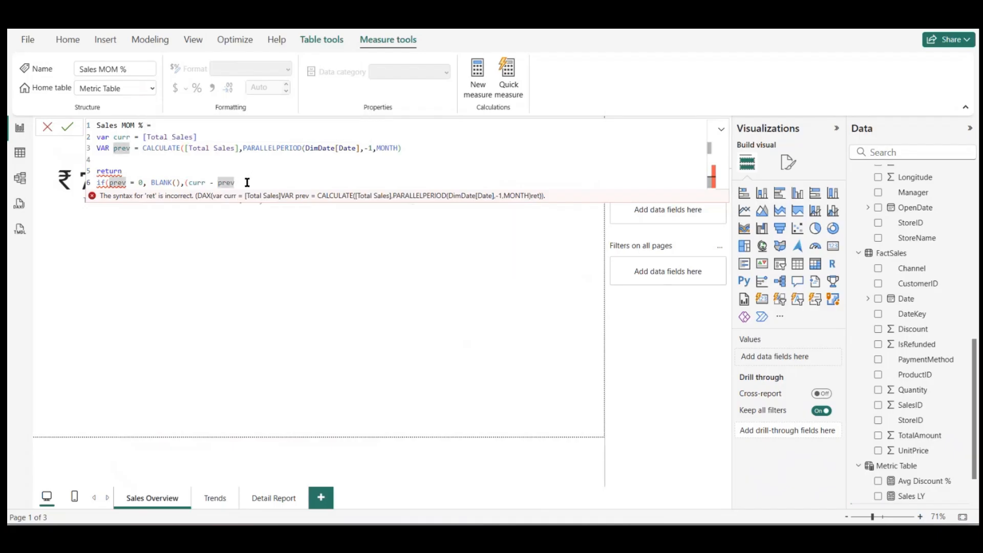
type(")/")
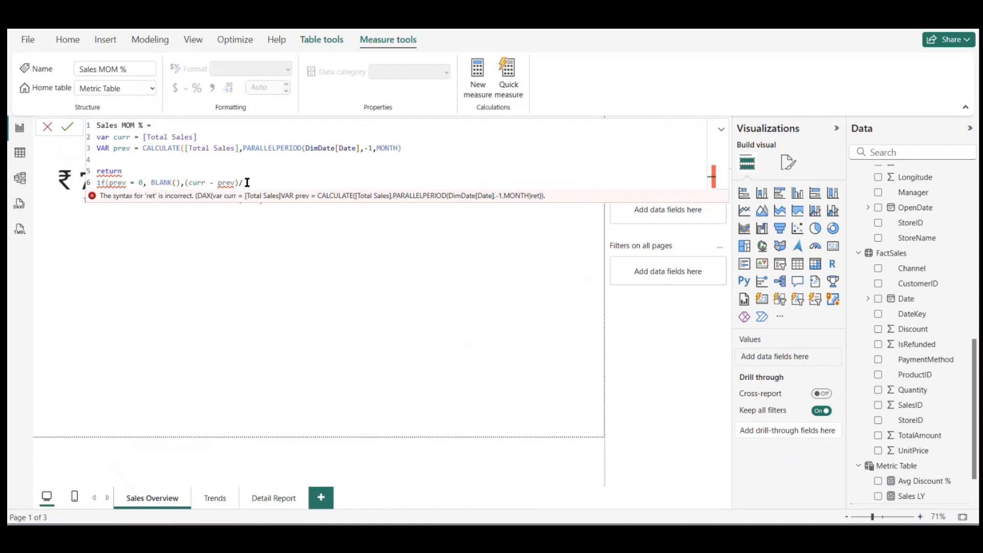
type("pre")
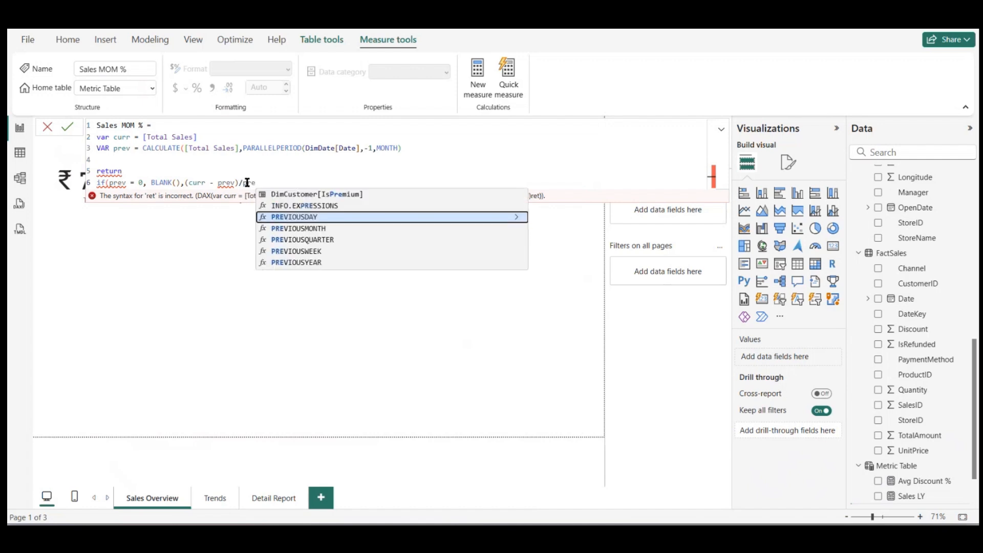
type("v")
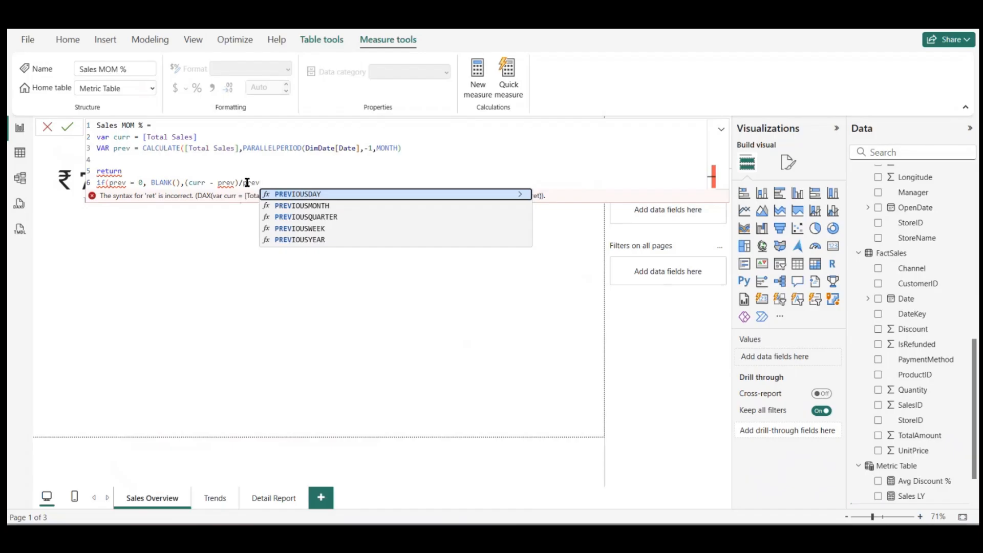
Step: Add the missing closing parentheses to the CALCULATE and IF expressions and commit the Sales MOM % formula
left_click(410, 148)
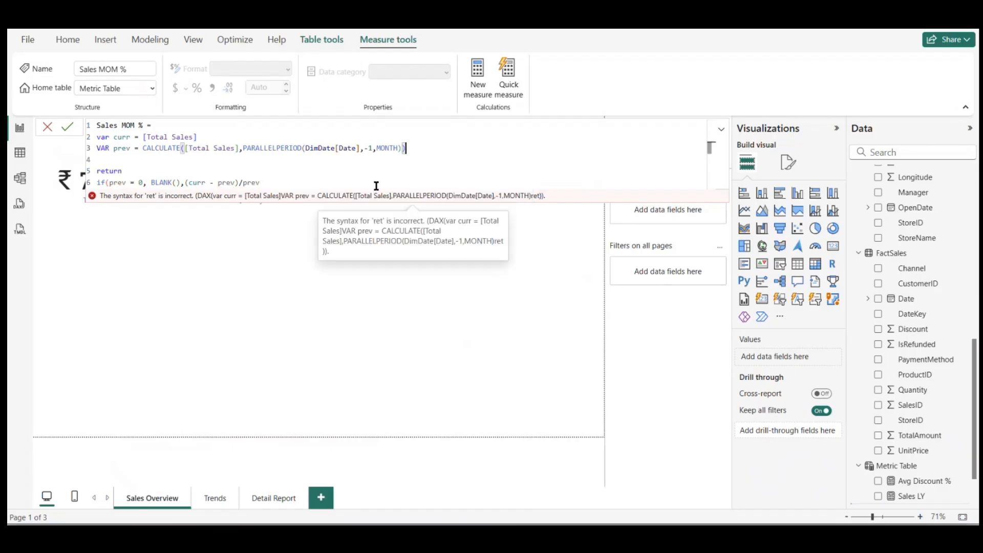
left_click(347, 183)
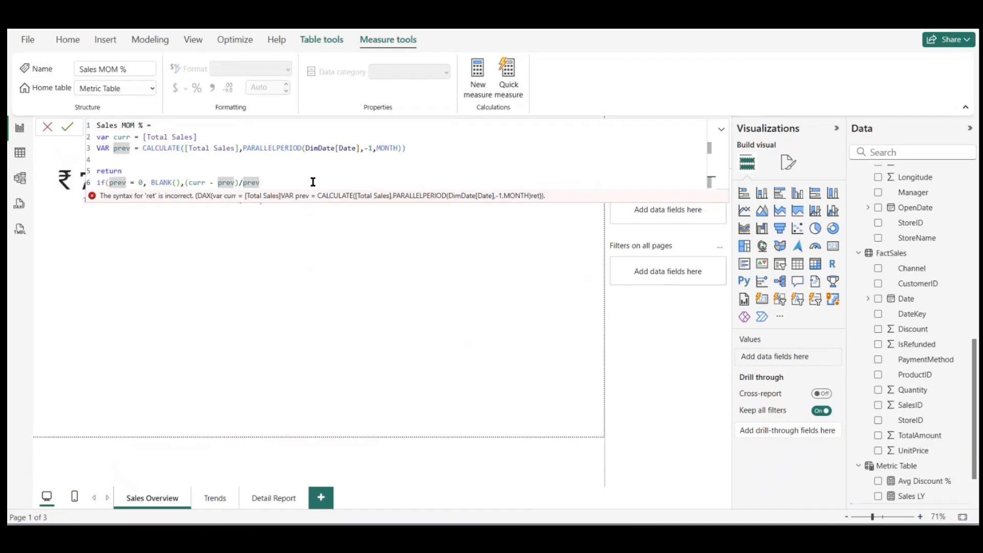
type(")")
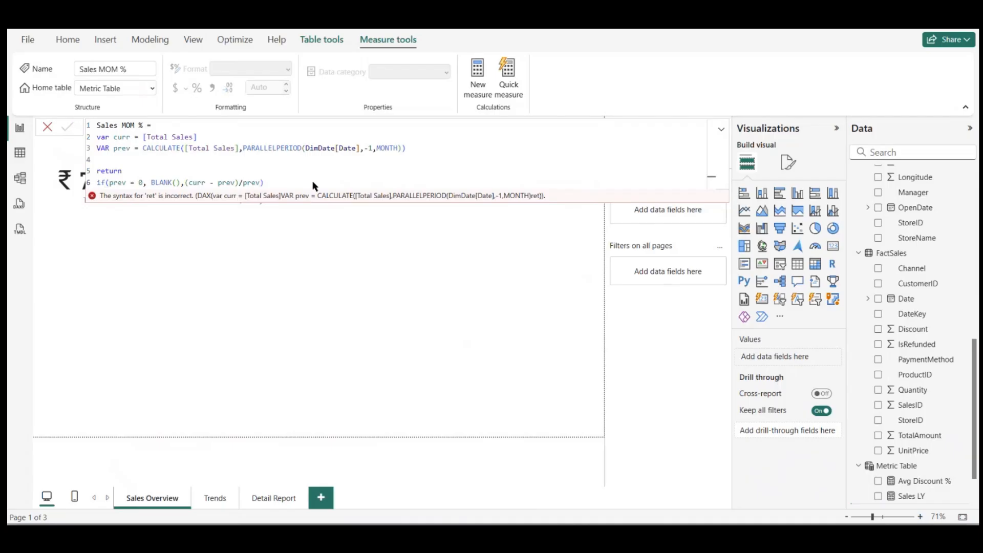
key("Return")
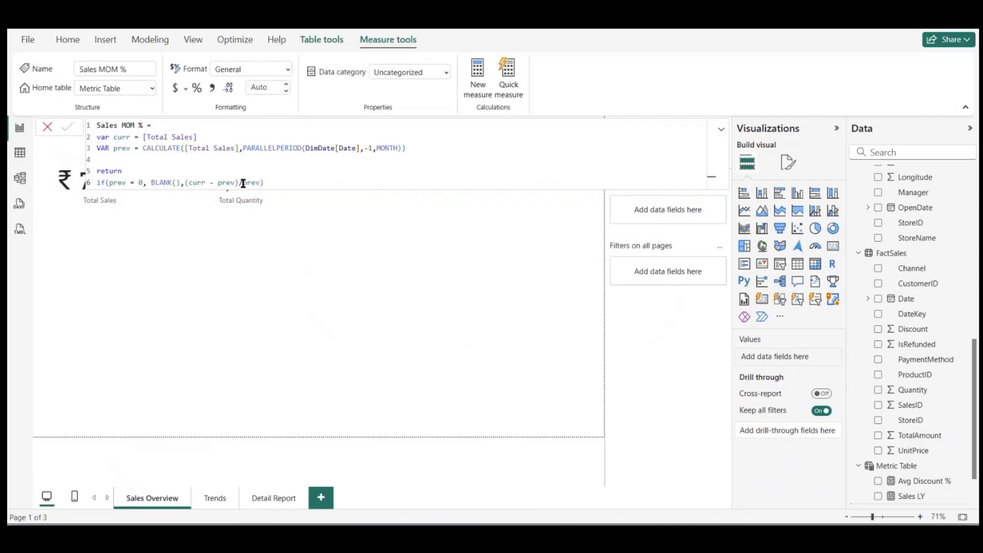
Step: Format Sales MOM % as a percentage and show it in a new card in the empty area below the existing cards
left_click(198, 91)
scroll(917, 437, "down", 2)
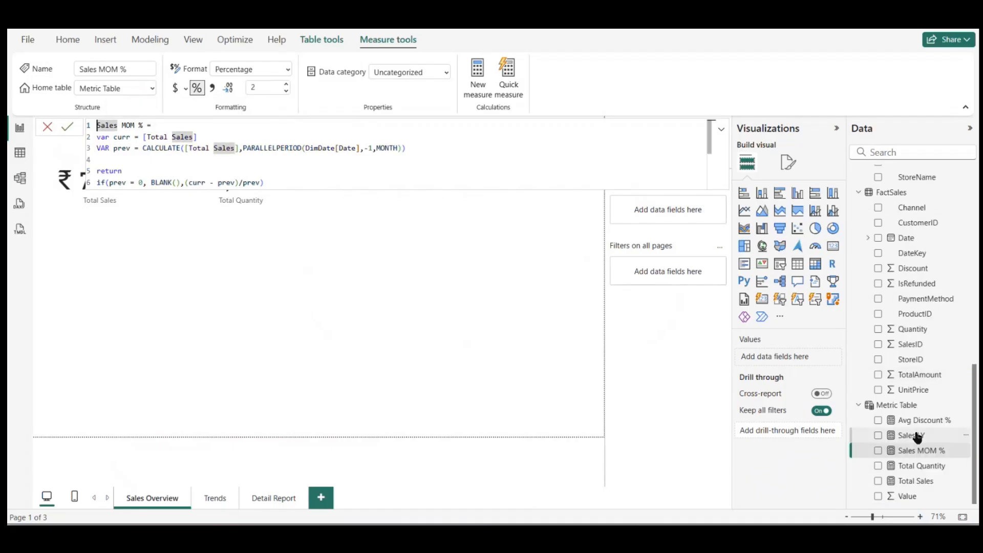
left_click_drag(916, 451, 460, 322)
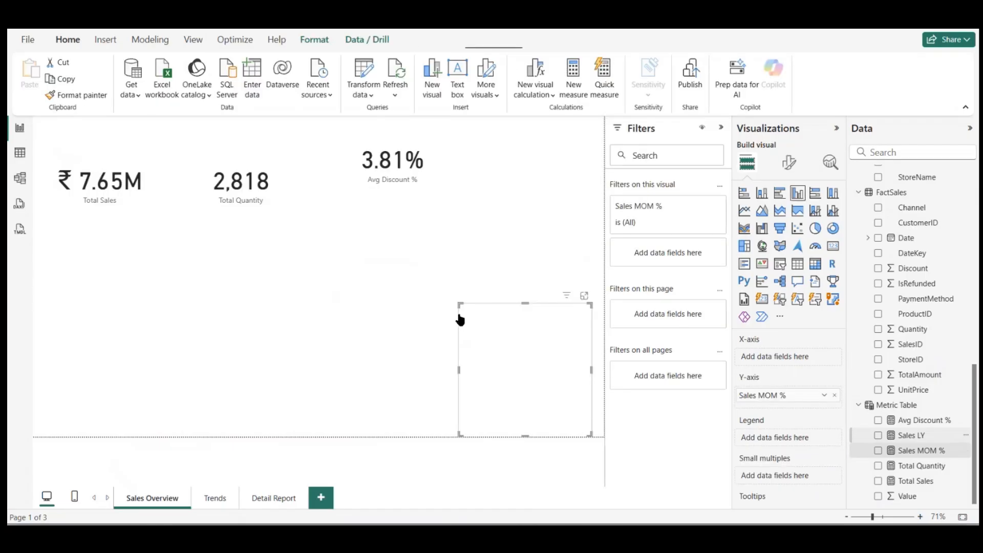
left_click(833, 248)
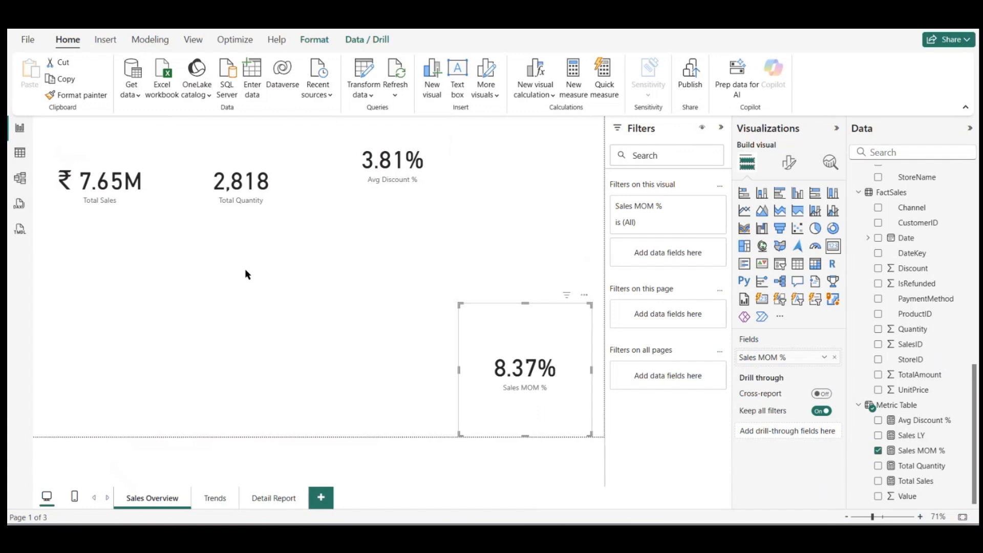
Step: Create a Metric Table measure named Refund Amount and start its formula with CALCULATE([Total Sales], as the expression
left_click(364, 382)
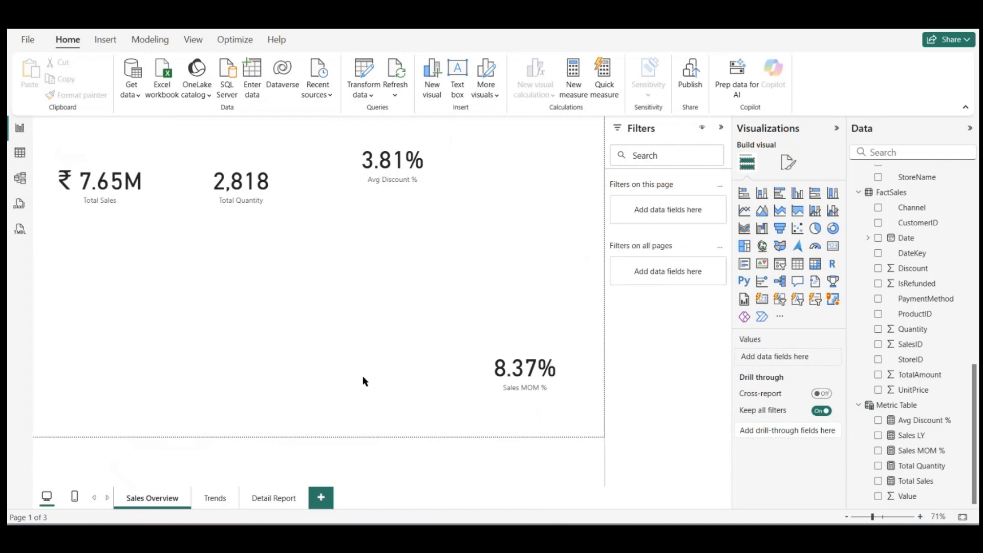
right_click(871, 390)
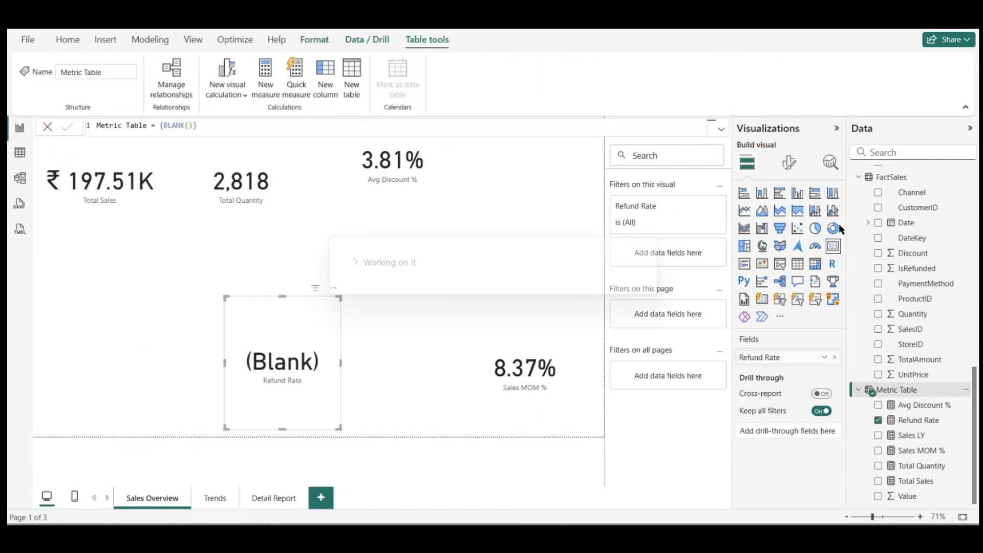
left_click(842, 231)
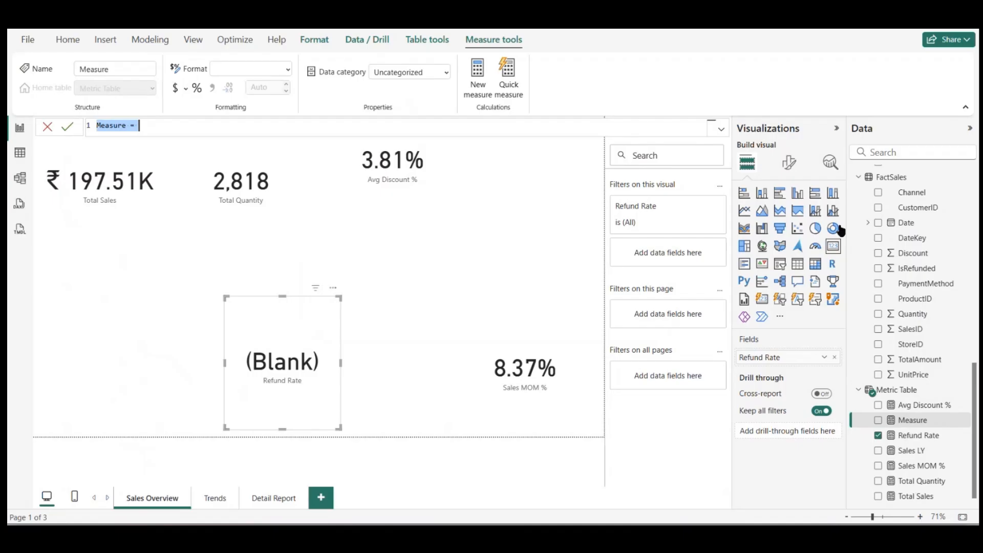
type("Refund Amount = ")
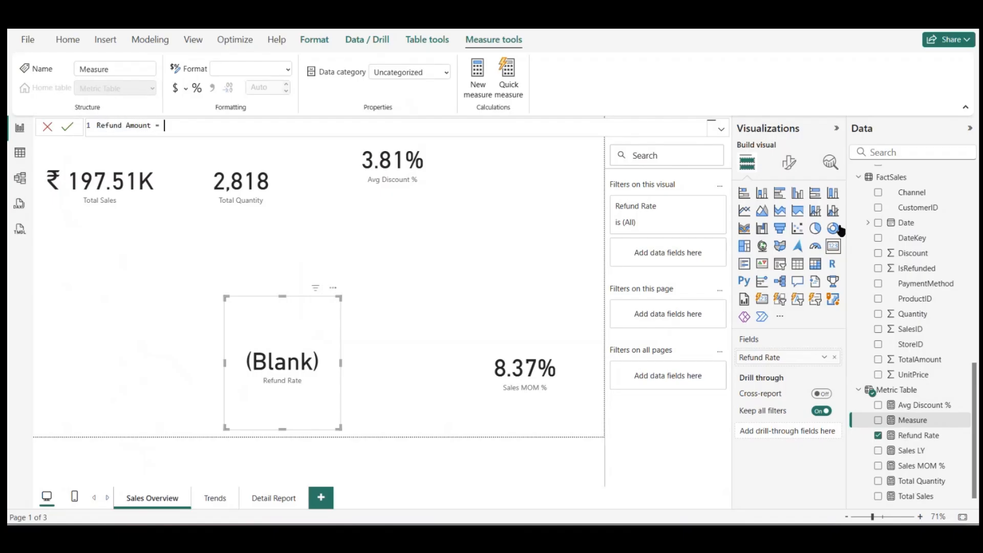
type("CALCULATE(")
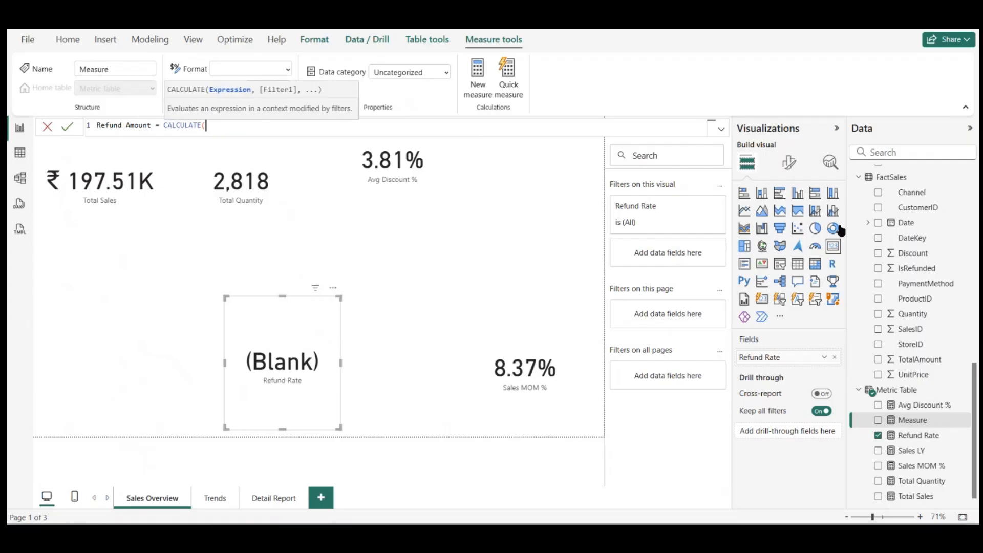
type("Total")
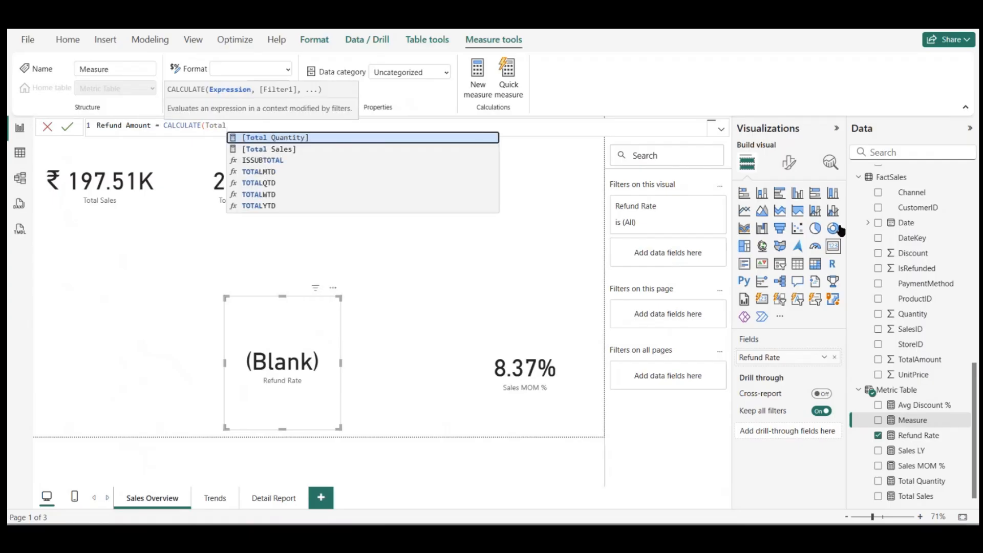
key("Down")
key("Tab")
type(",")
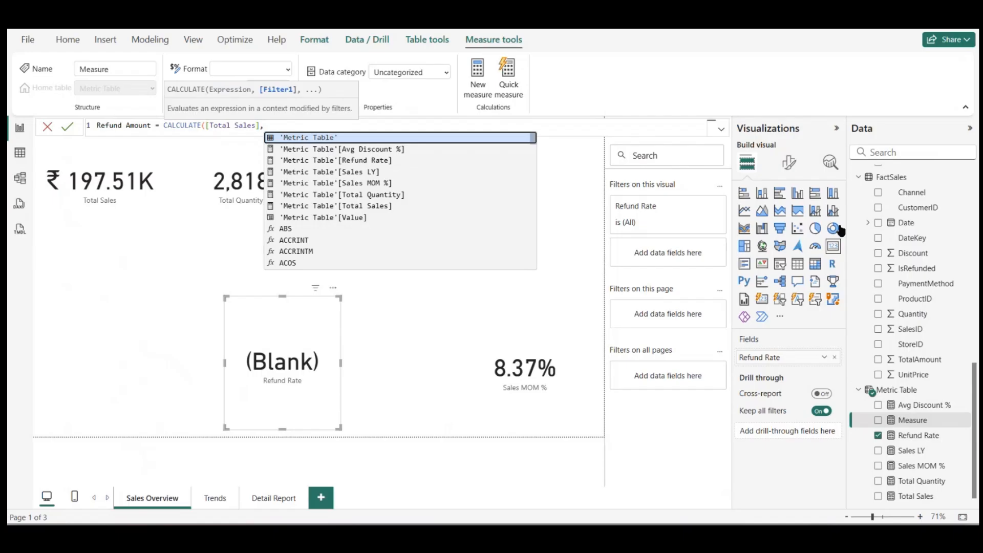
type("isf")
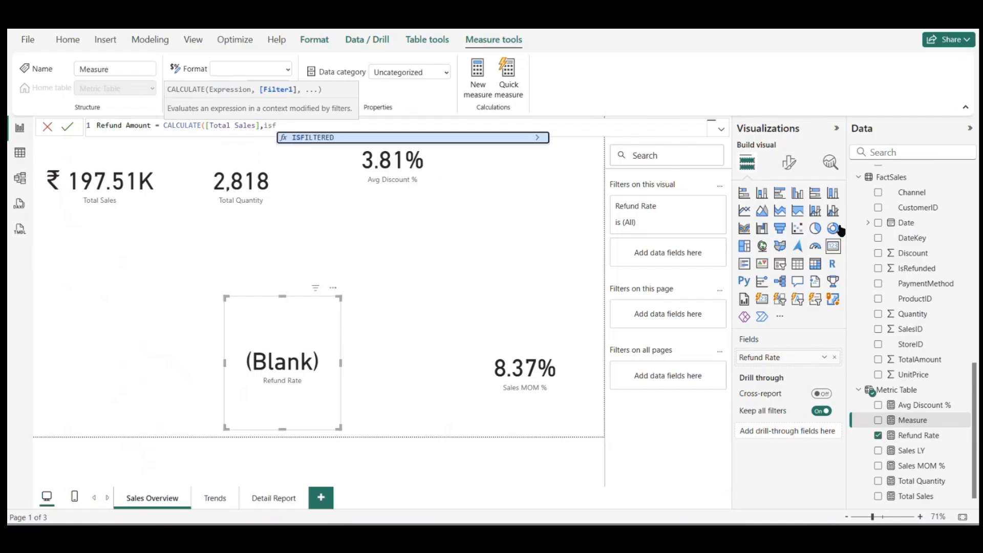
Step: Complete the Refund Amount formula with the filter FactSales[IsRefunded]=1 and show the measure in a new card beneath the top row
key("BackSpace")
type("re")
key("Down")
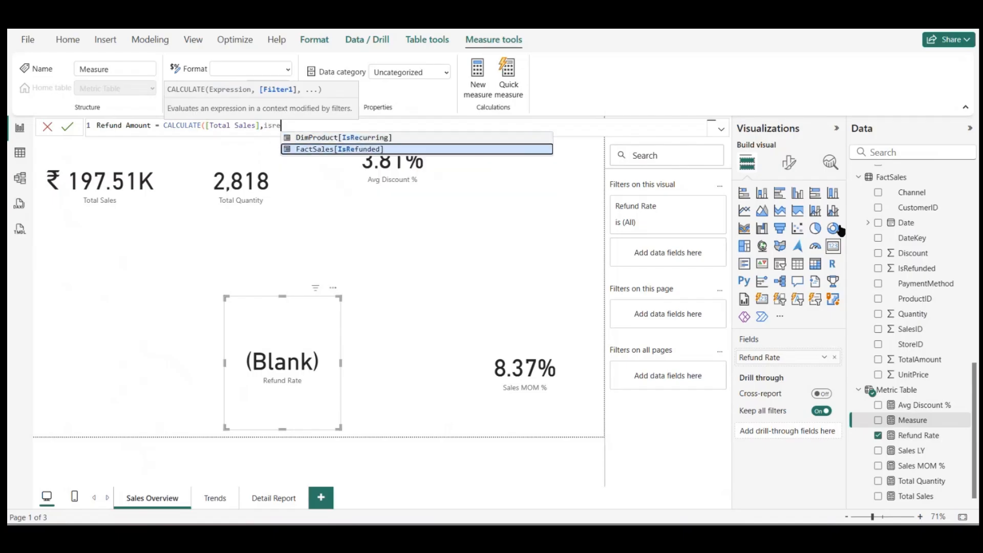
key("Tab")
type("=1)")
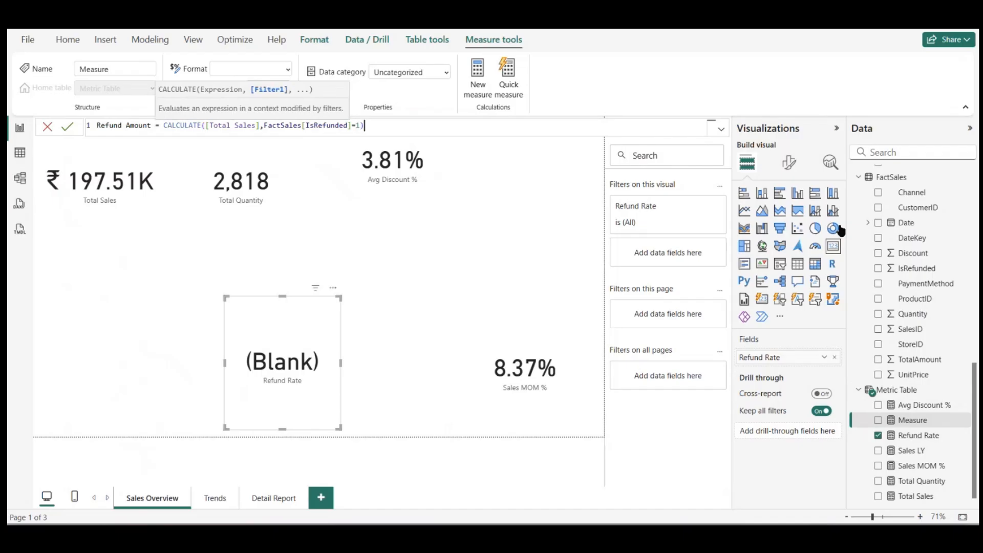
key("Return")
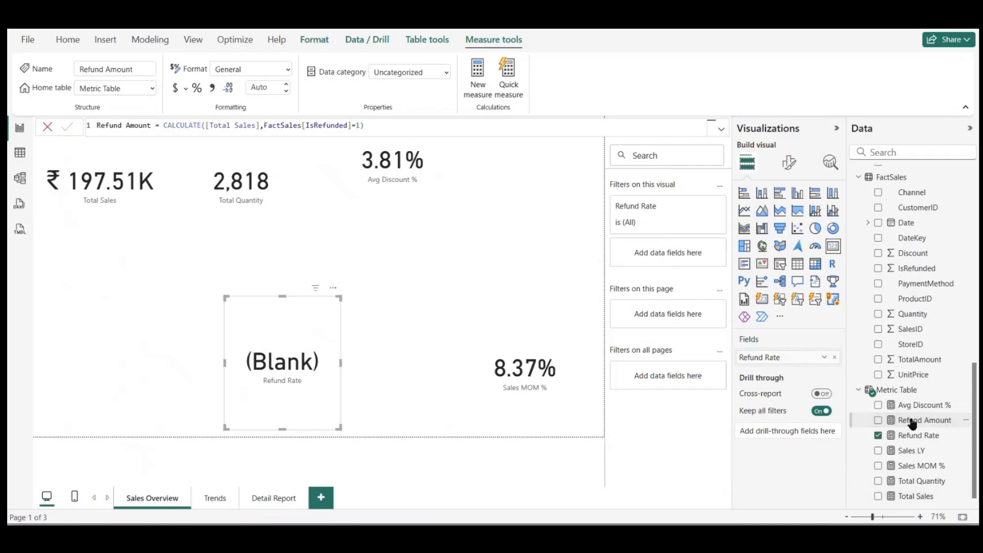
left_click_drag(912, 421, 563, 299)
left_click(833, 246)
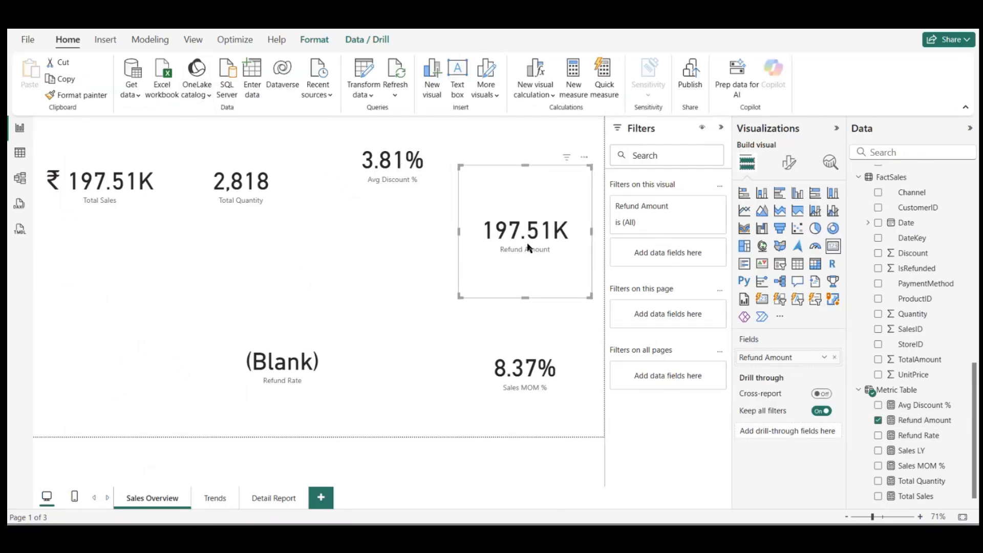
Step: Create a Metric Table measure RefundRate = [Refund Amount]/[Total Sales]
right_click(881, 391)
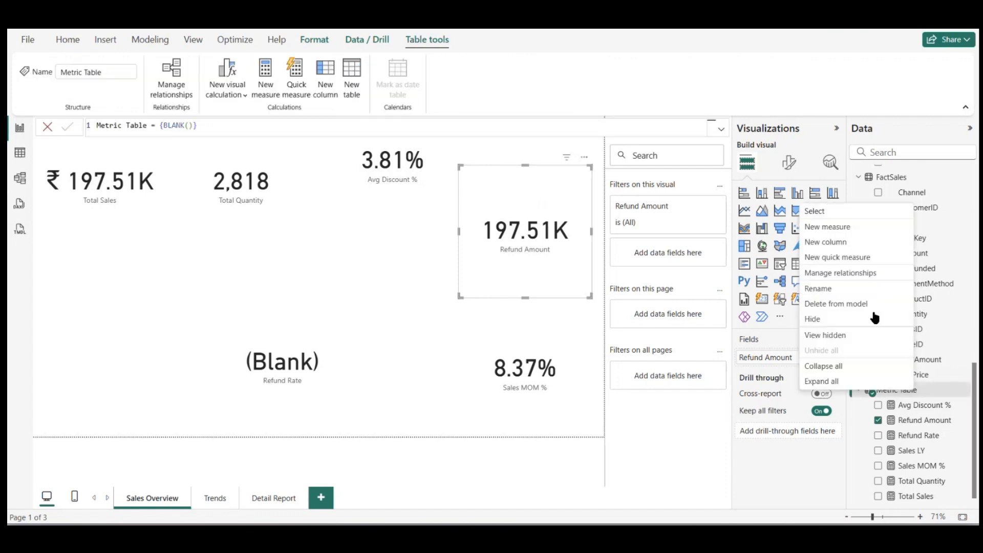
left_click(850, 227)
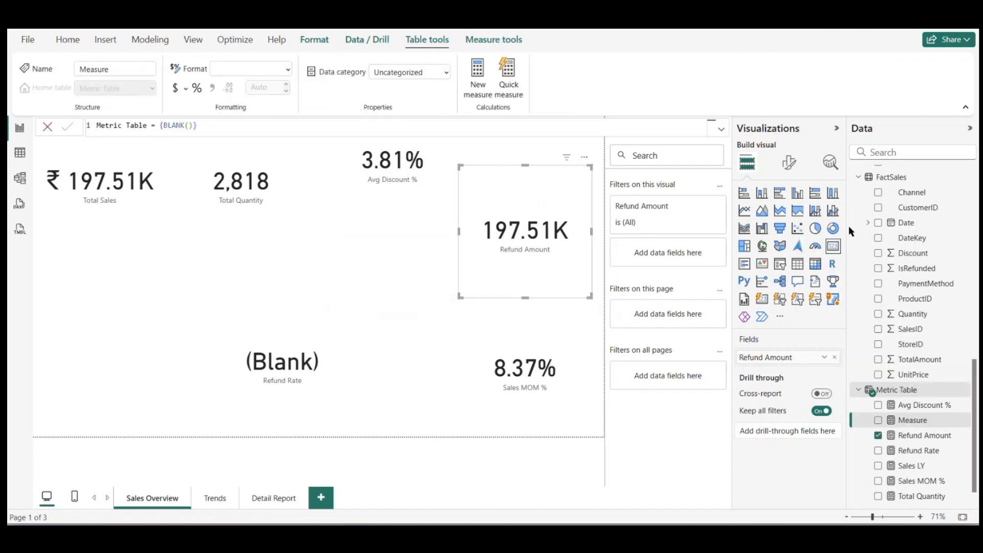
type("Refund")
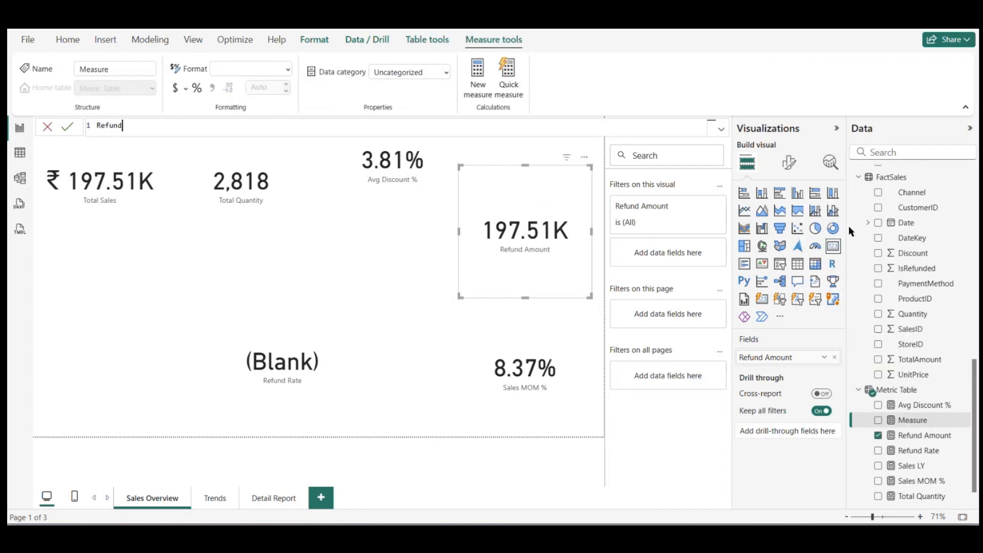
type("Rate = ref")
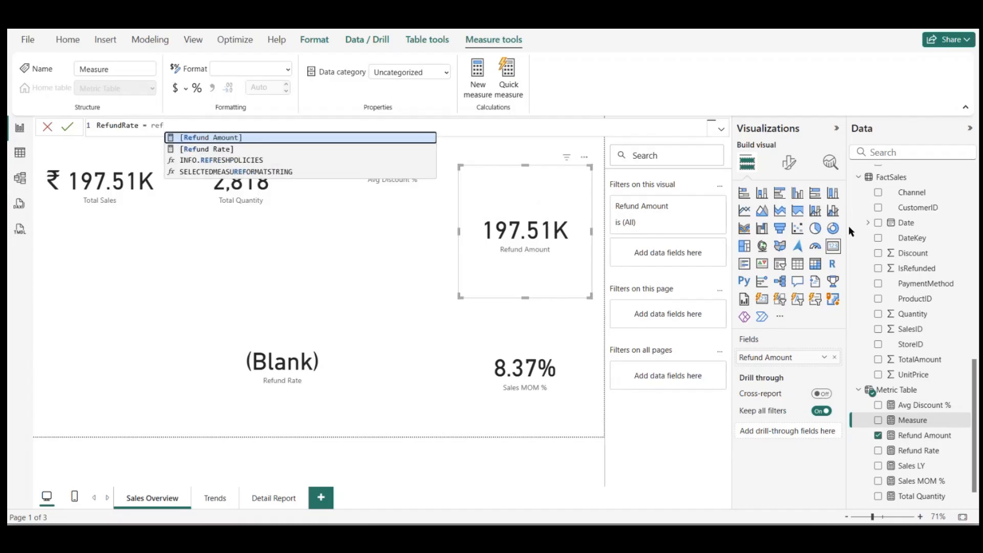
key("Tab")
type("/total")
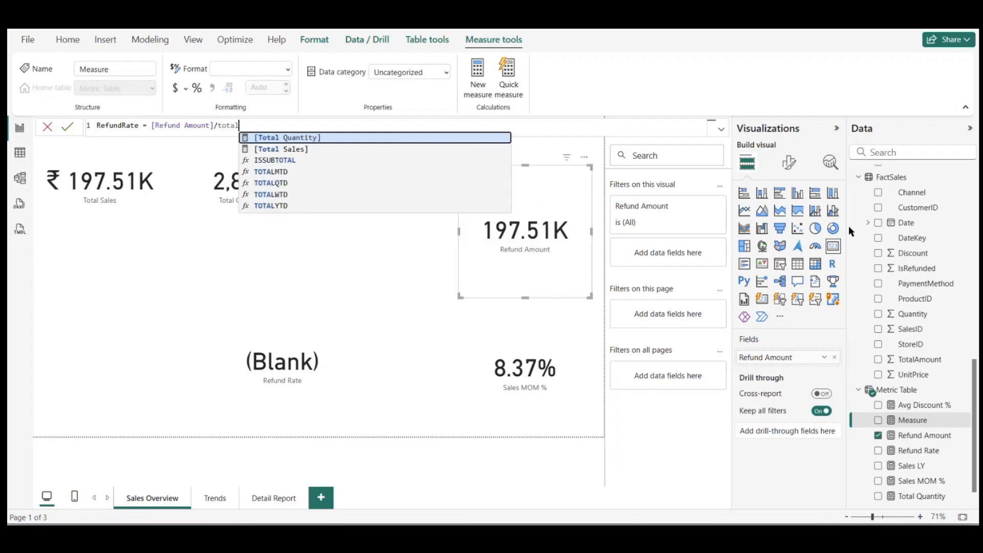
key("Down")
key("Tab")
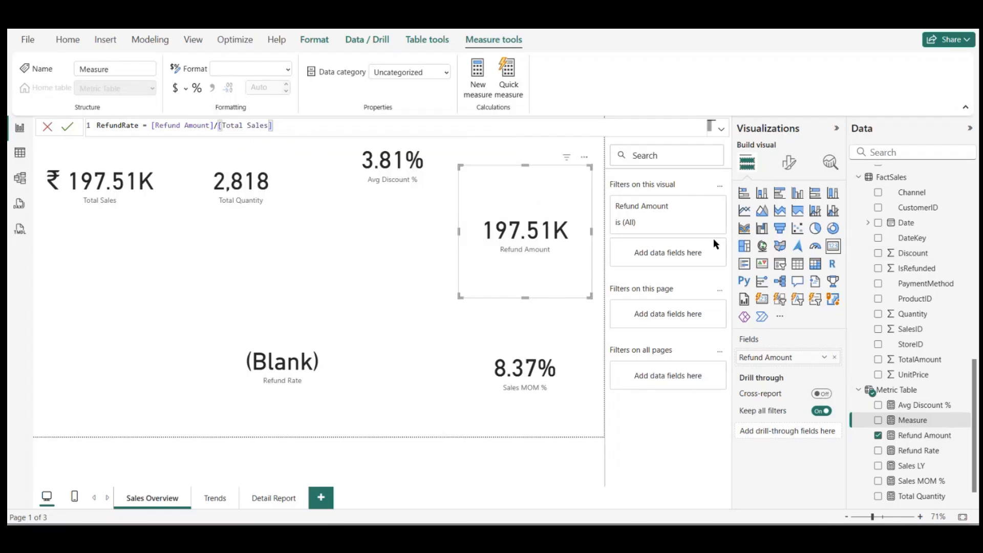
key("Return")
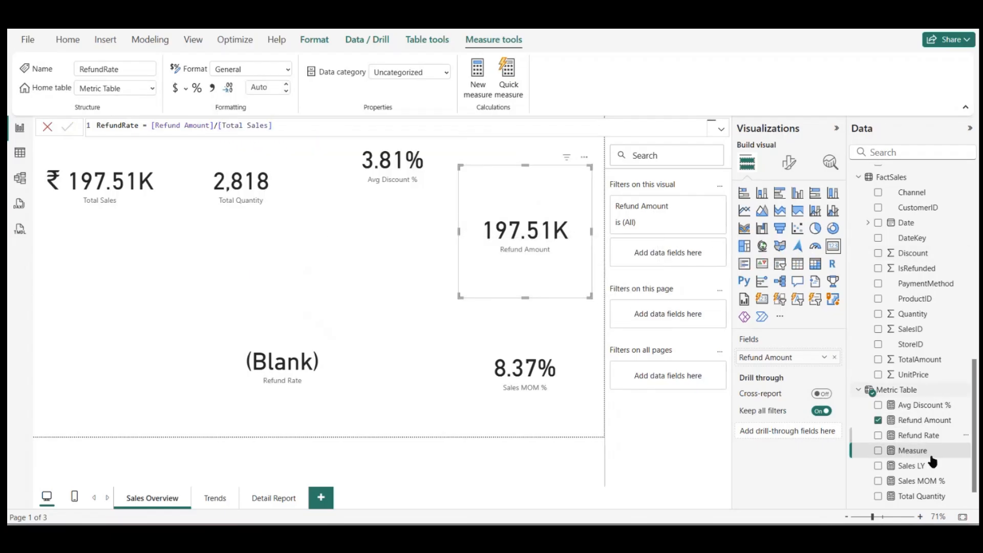
Step: Show RefundRate in a new card below Total Quantity and format the measure as a percentage
left_click_drag(915, 451, 287, 261)
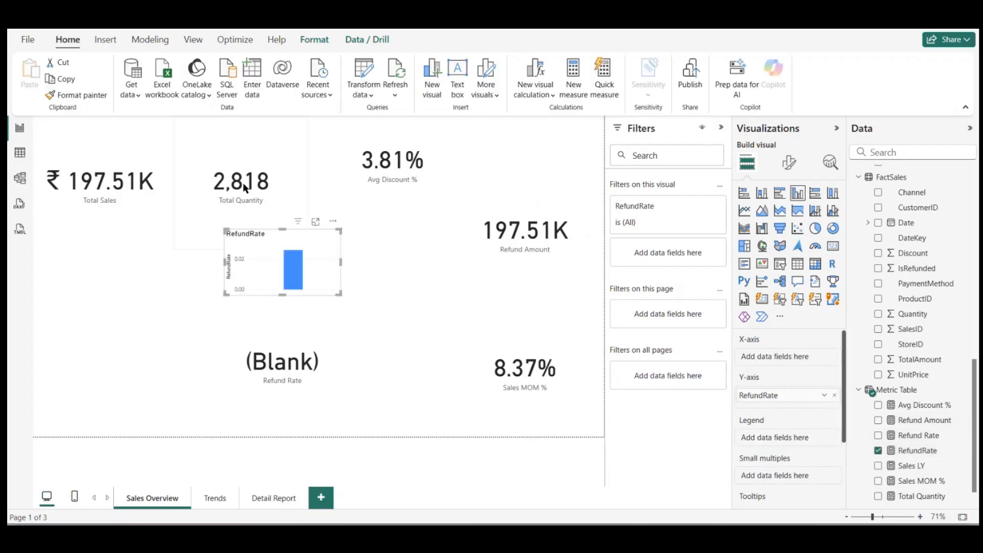
left_click(834, 248)
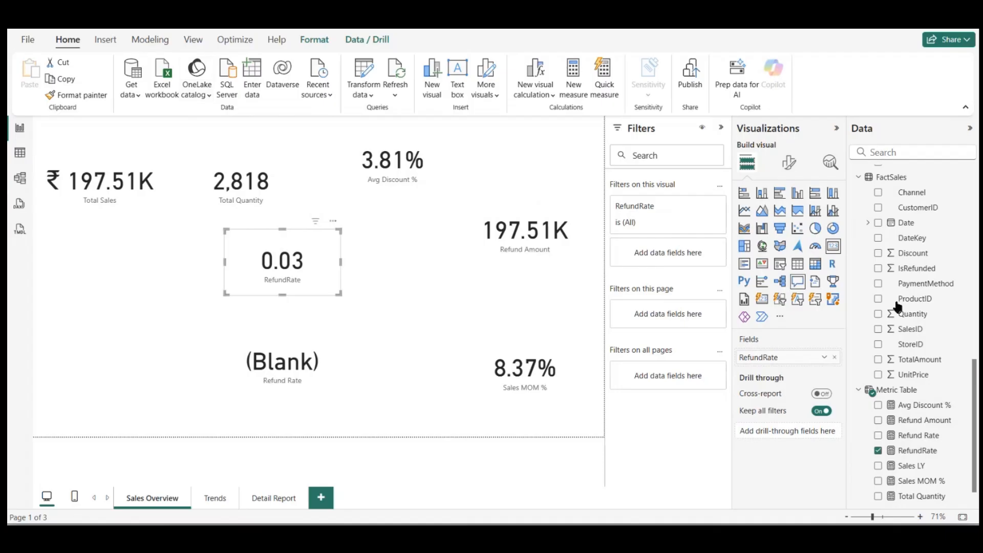
left_click(920, 451)
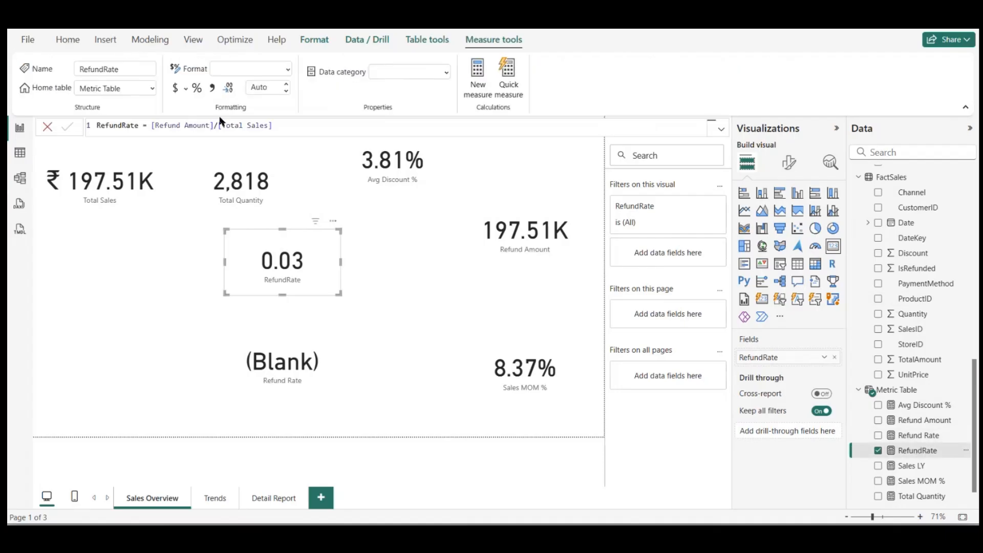
left_click(196, 91)
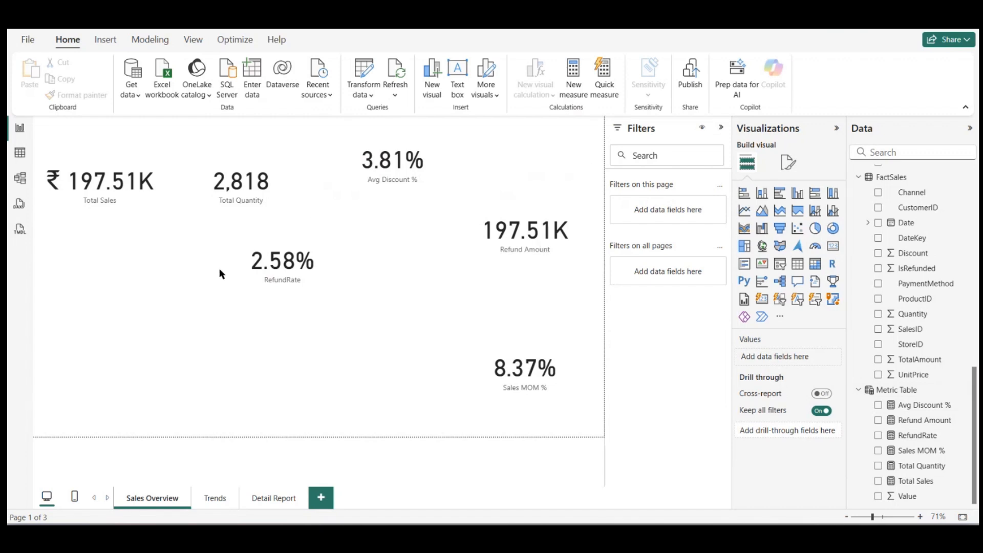
Step: Rearrange the cards so RefundRate, Sales MOM % and Refund Amount sit below the top row, and shift Avg Discount % slightly towards Total Quantity
left_click_drag(219, 275, 130, 304)
left_click_drag(533, 382, 374, 336)
left_click_drag(520, 268, 515, 302)
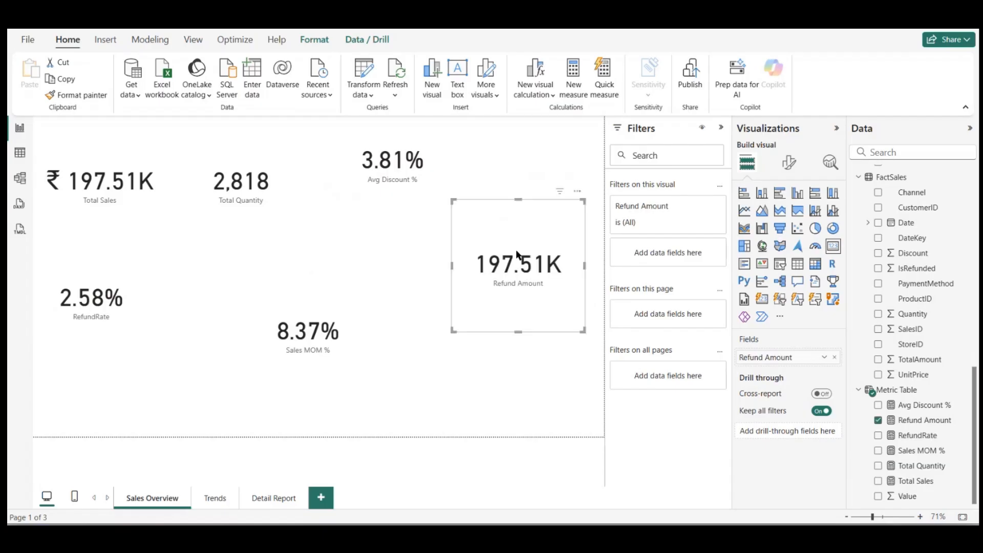
left_click_drag(407, 163, 391, 163)
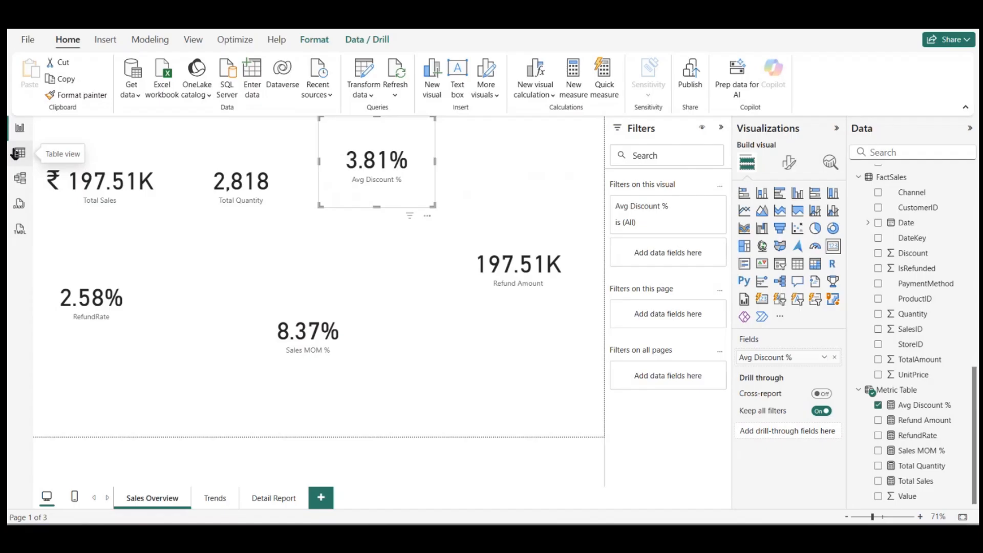
Step: Examine the DimProduct table's rows and columns in the table view, and return to the report page
left_click(19, 153)
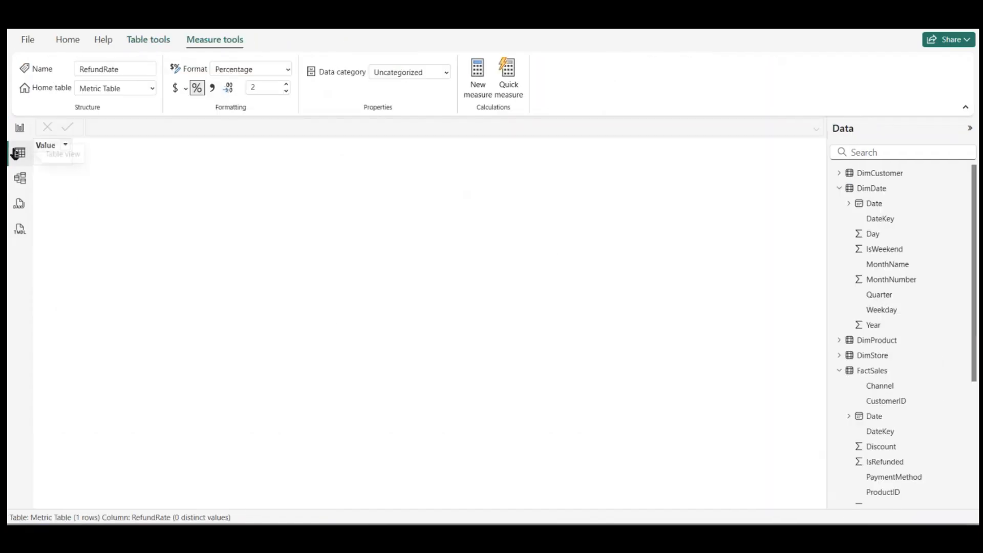
left_click(897, 340)
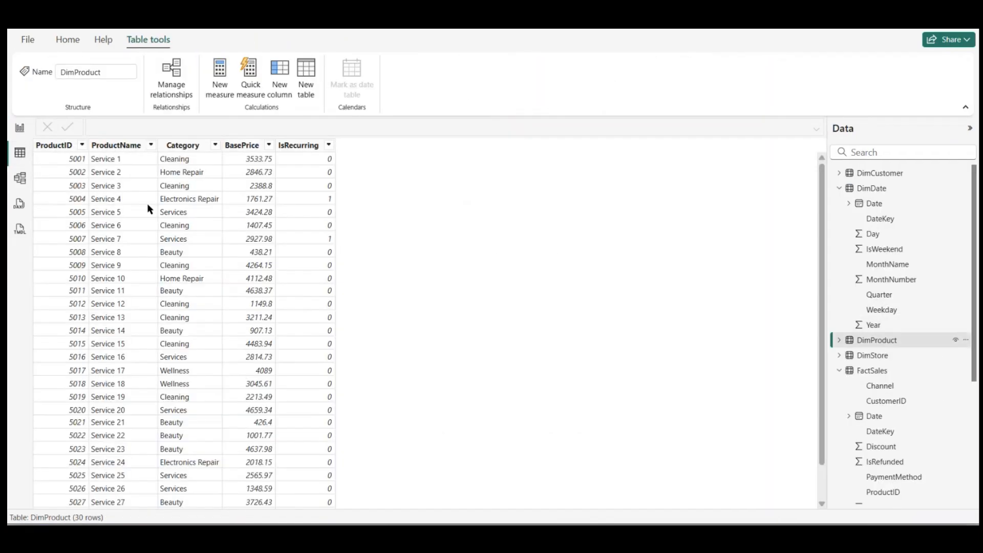
scroll(147, 208, "down", 2)
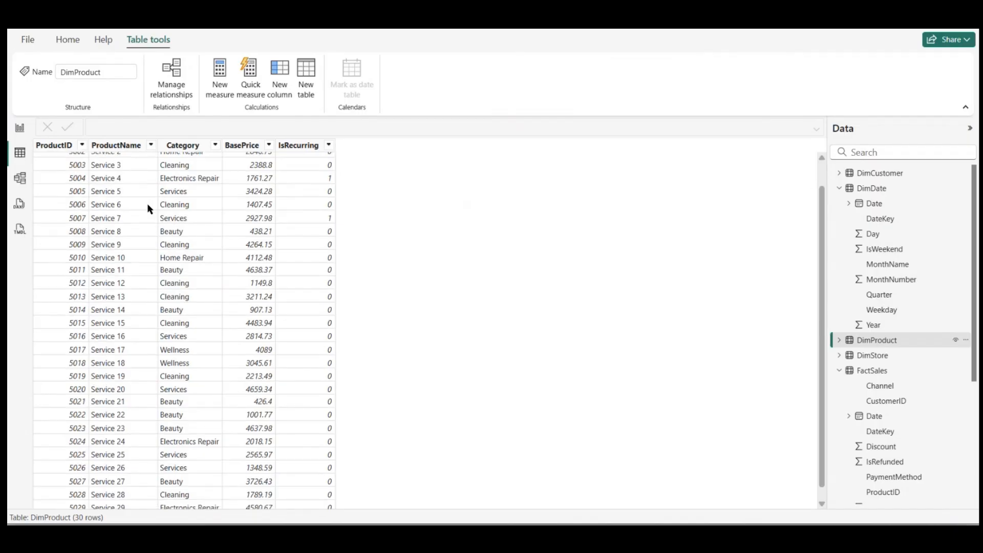
scroll(146, 204, "down", 1)
scroll(146, 204, "up", 1)
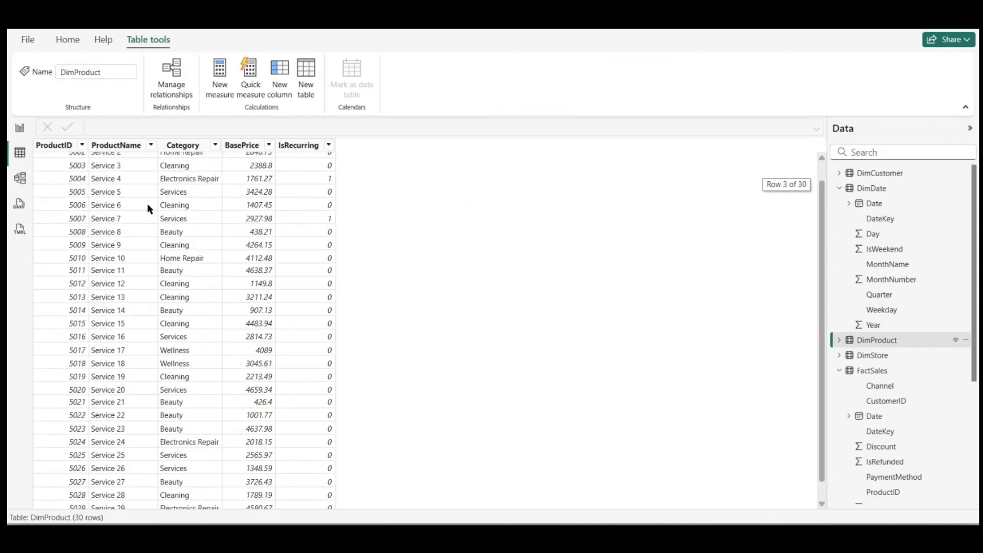
scroll(146, 204, "up", 2)
left_click(20, 129)
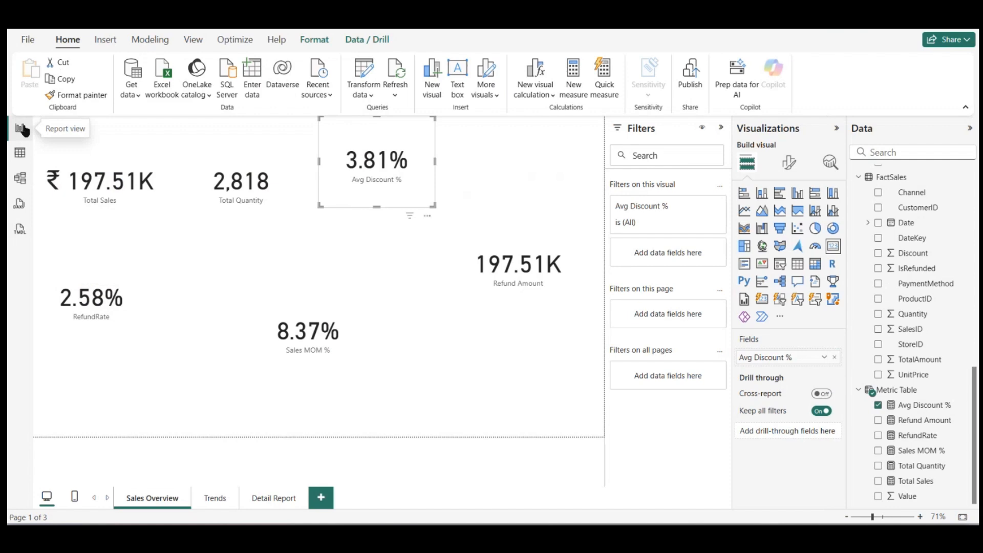
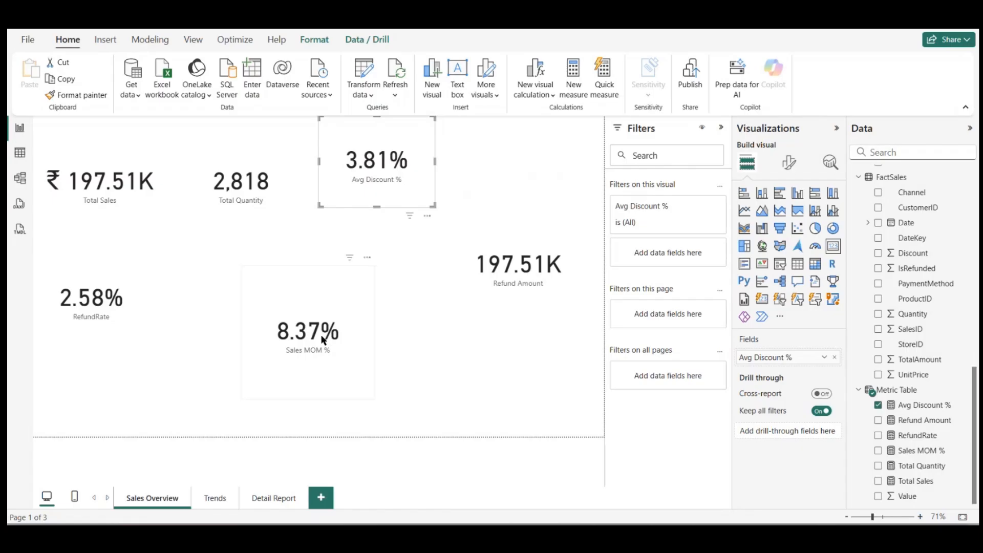
Step: Reduce the height of the Sales MOM % and Refund Amount cards, and position Sales MOM % level with RefundRate
left_click_drag(326, 336, 392, 340)
left_click_drag(378, 267, 290, 327)
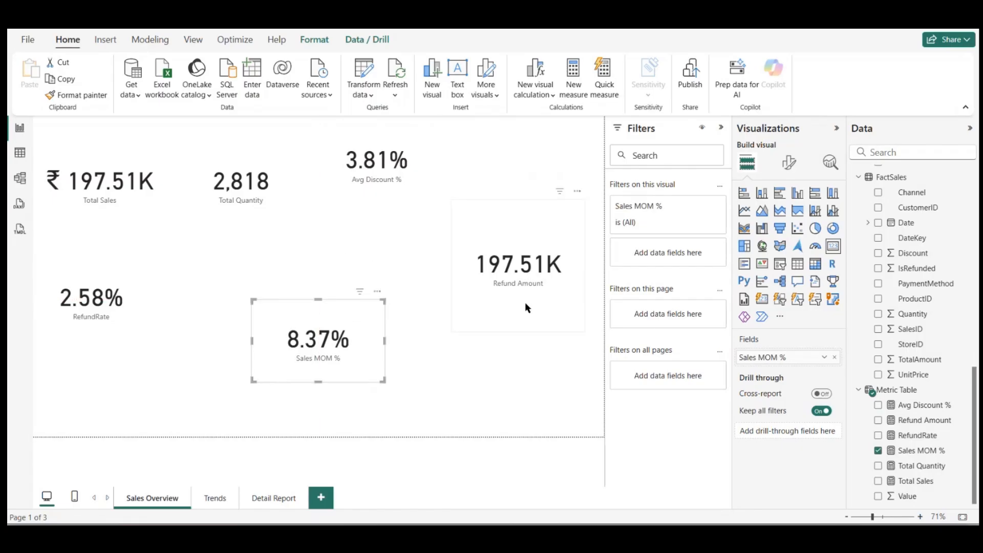
left_click_drag(525, 303, 525, 364)
left_click_drag(518, 260, 514, 292)
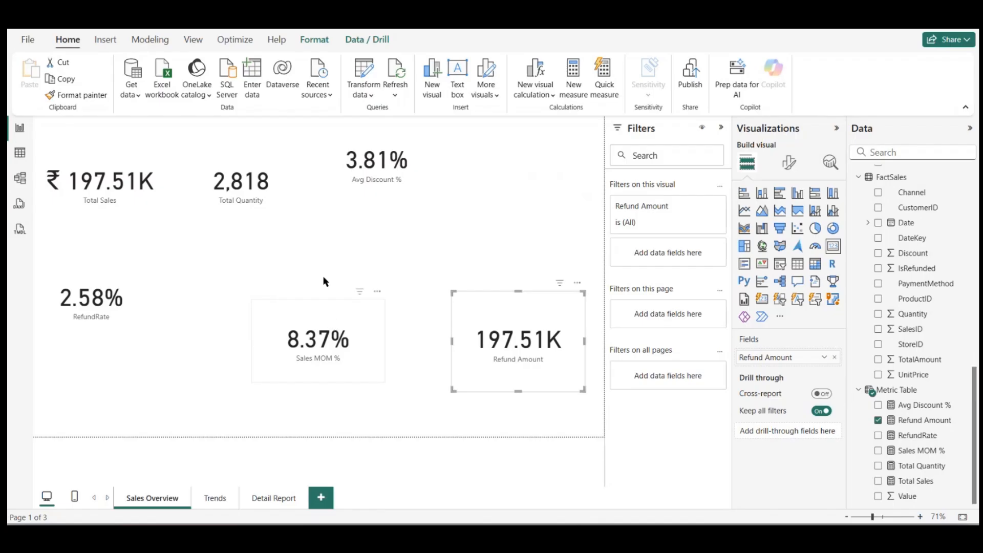
left_click(318, 292)
left_click_drag(318, 292, 284, 252)
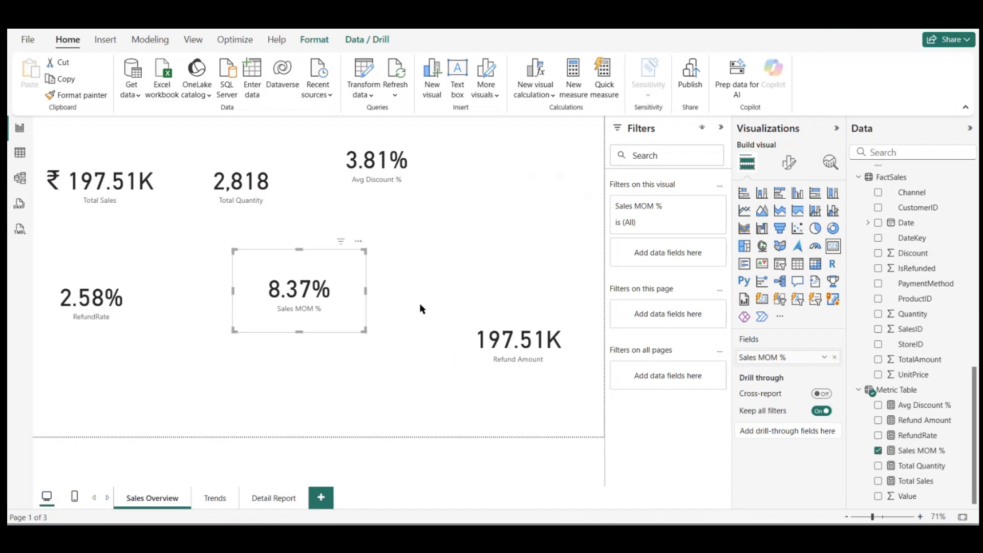
Step: Create a Metric Table measure Average Order Value = DIVIDE([Total Sales],[Total Quantity],0)
scroll(894, 284, "up", 1)
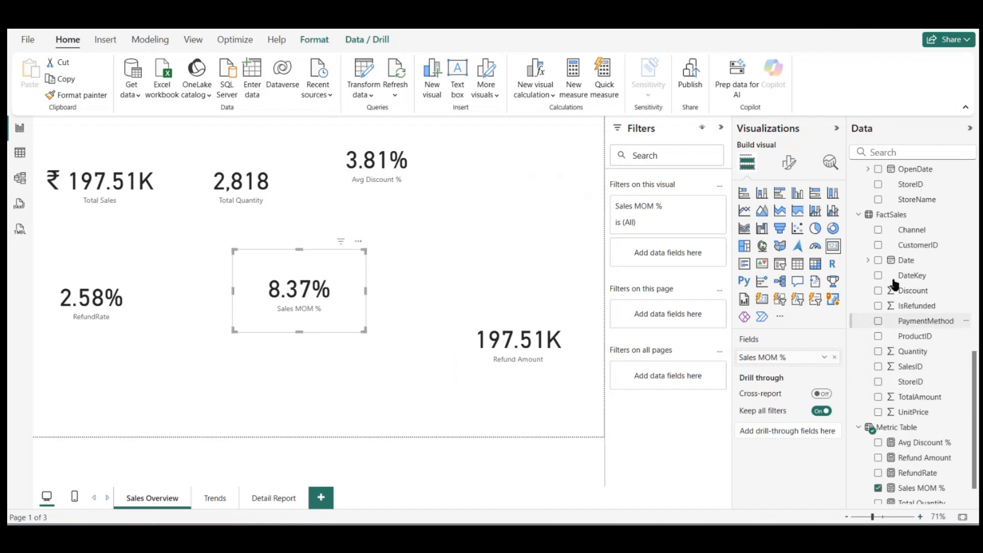
scroll(895, 284, "down", 1)
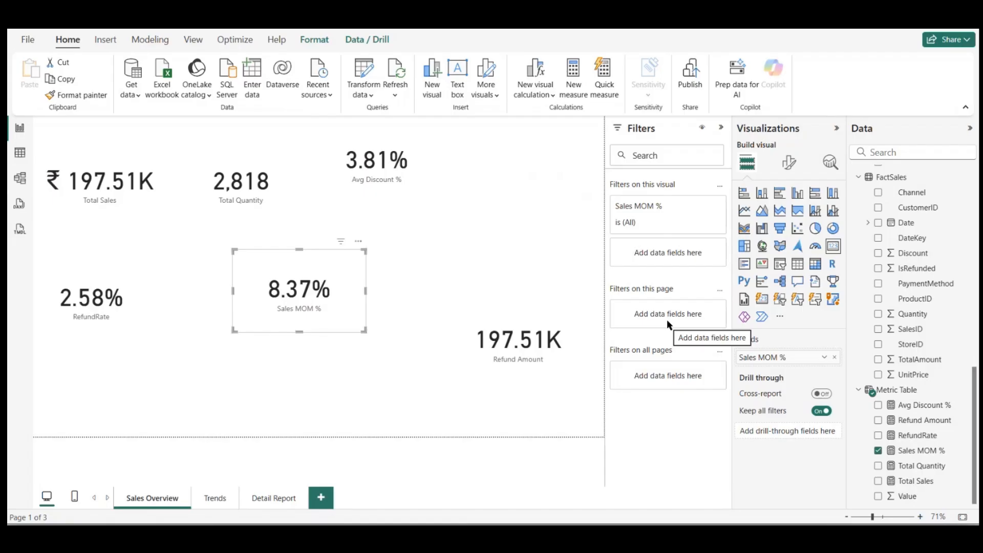
left_click(919, 391)
right_click(919, 392)
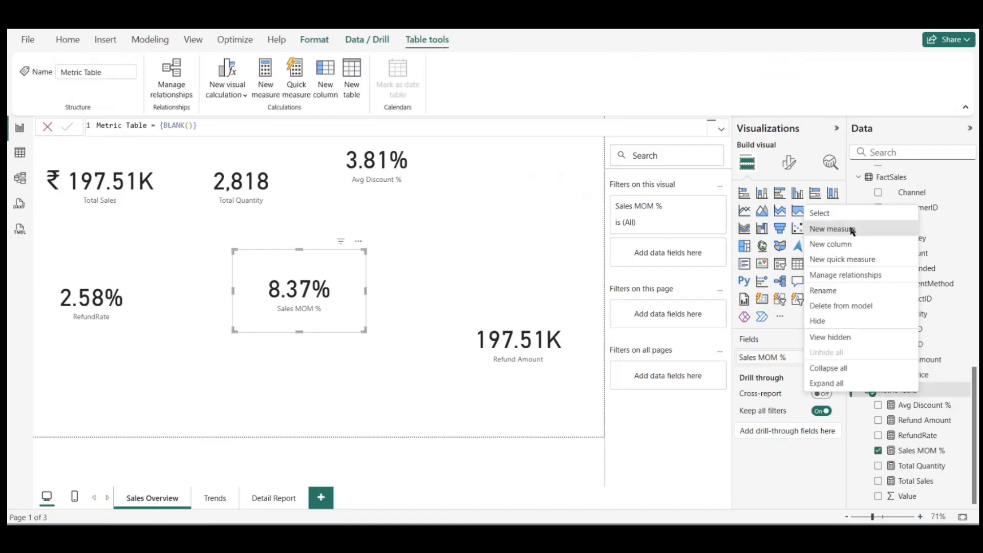
left_click(853, 229)
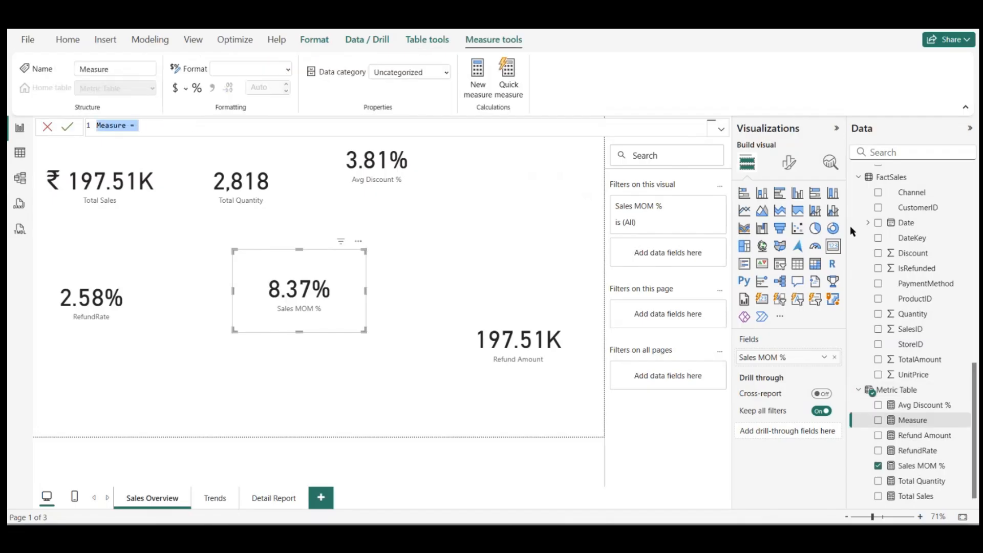
type("A")
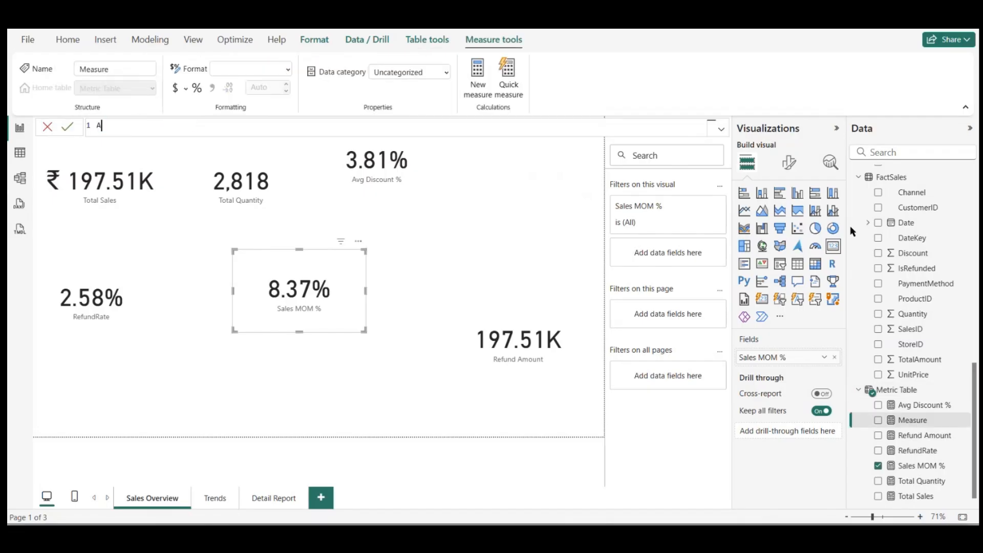
type("verage Order Value = DIVIDE(")
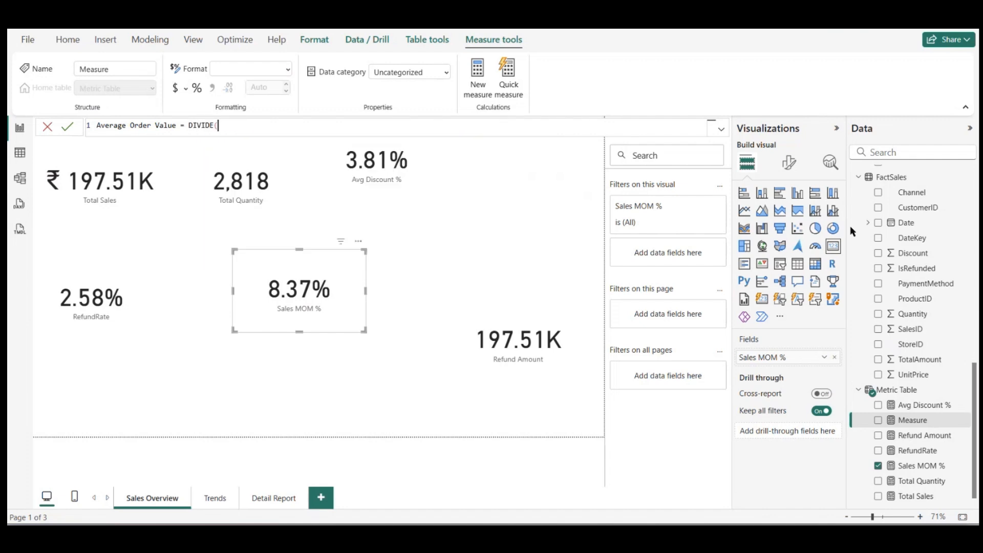
type("Total")
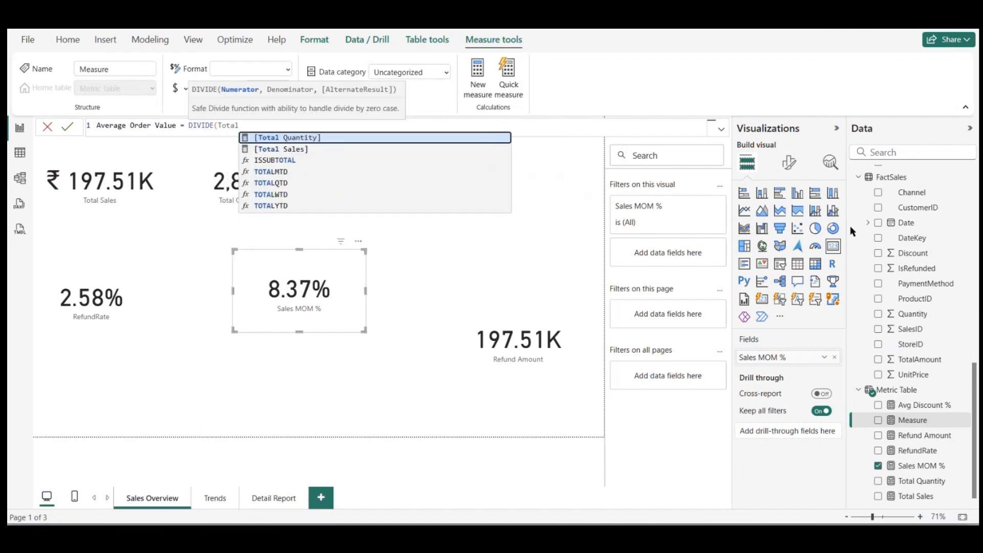
key("Down")
key("Tab")
type(",to")
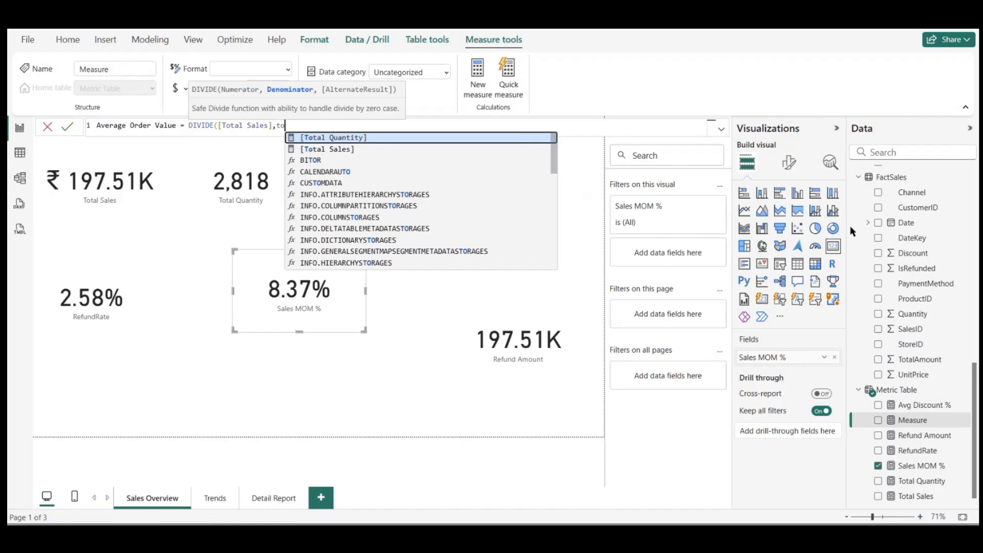
key("Tab")
type(",0")
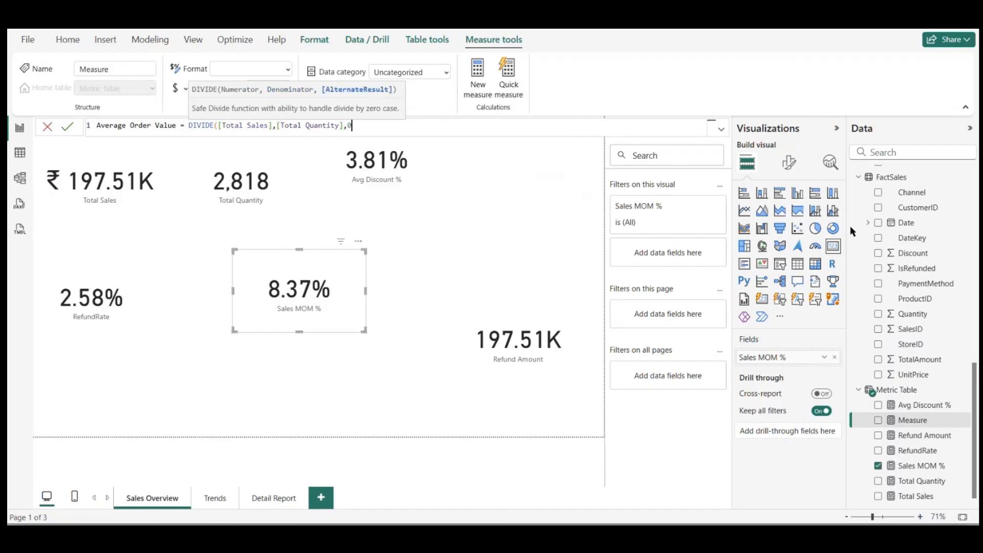
type(")")
key("Return")
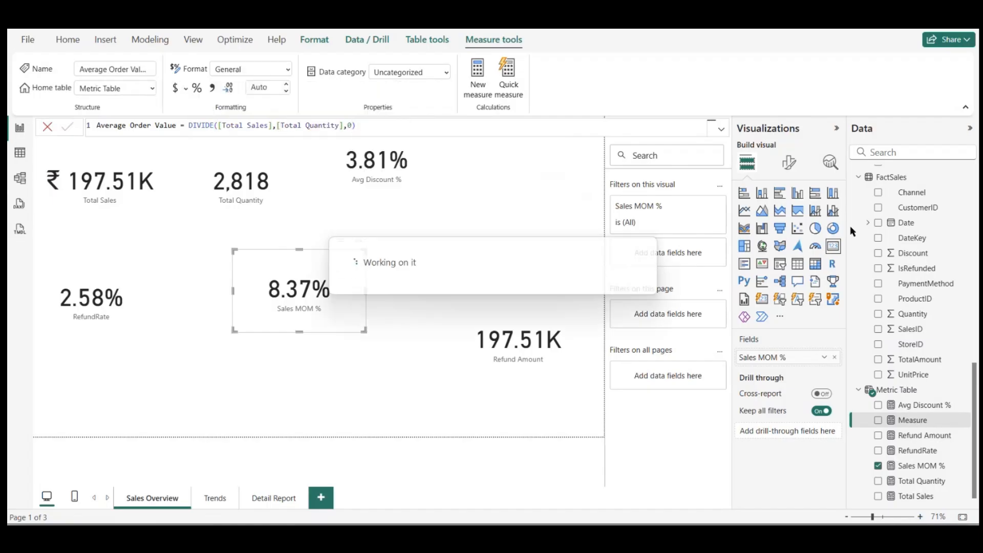
Step: Show Average Order Value in a new card above Refund Amount and format the measure as ₹ Bangla (India) currency
left_click_drag(909, 406, 509, 287)
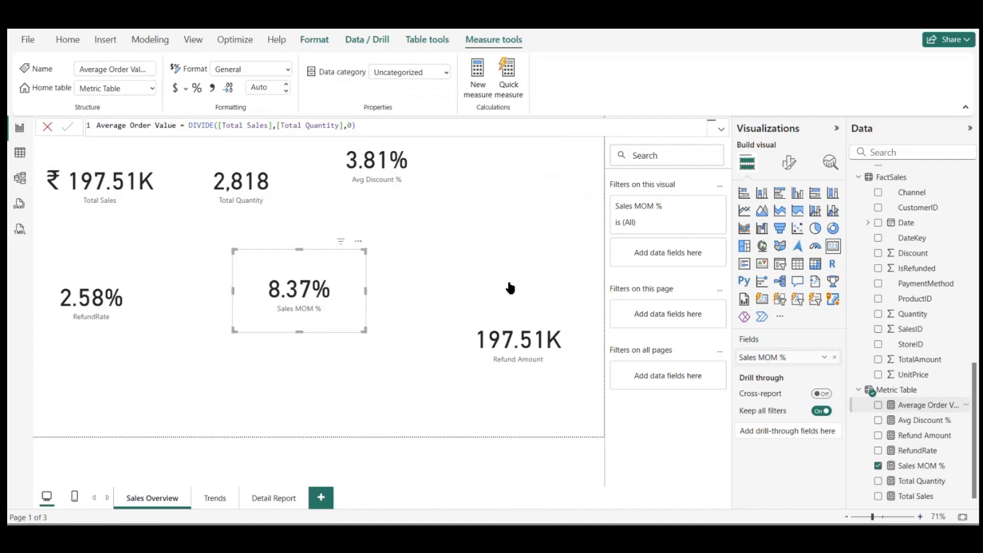
left_click(833, 247)
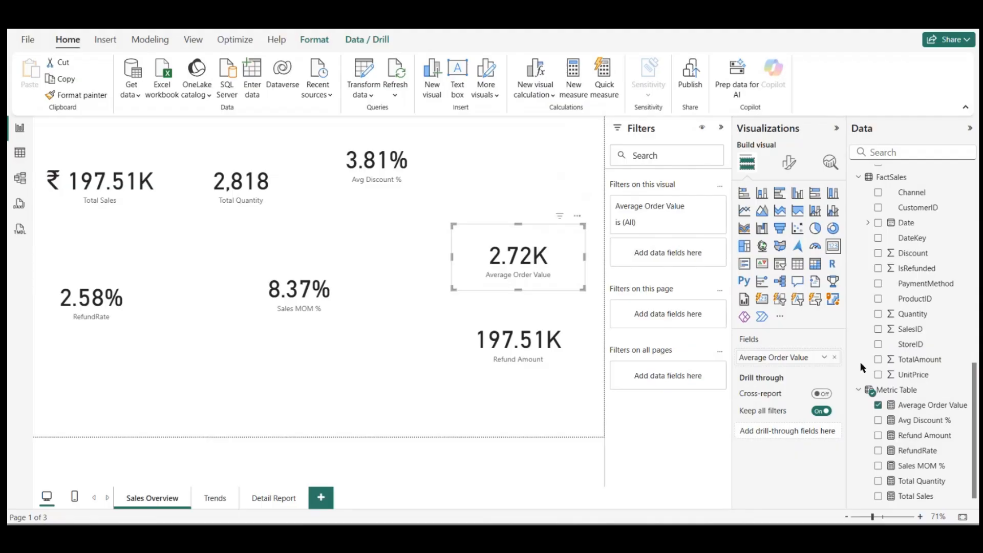
left_click(927, 405)
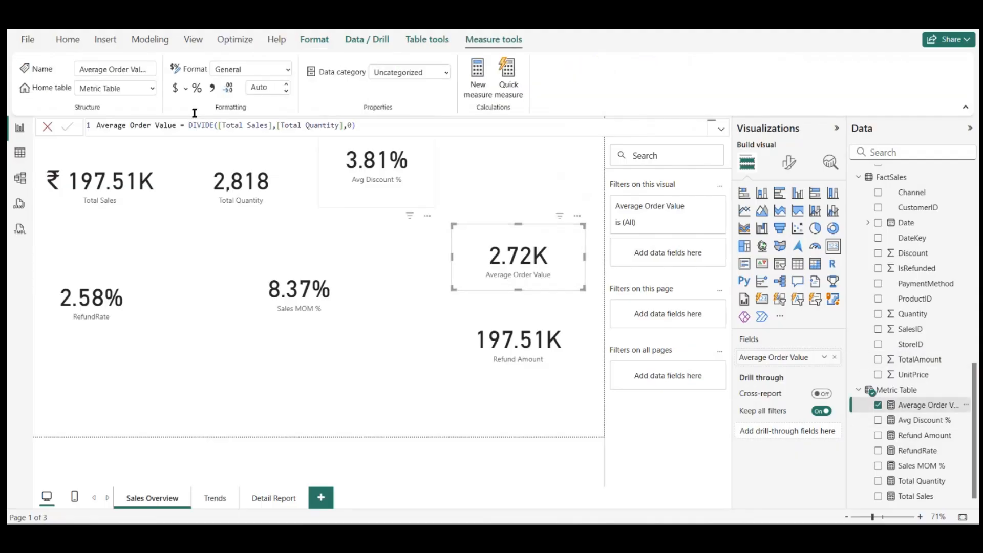
left_click(186, 90)
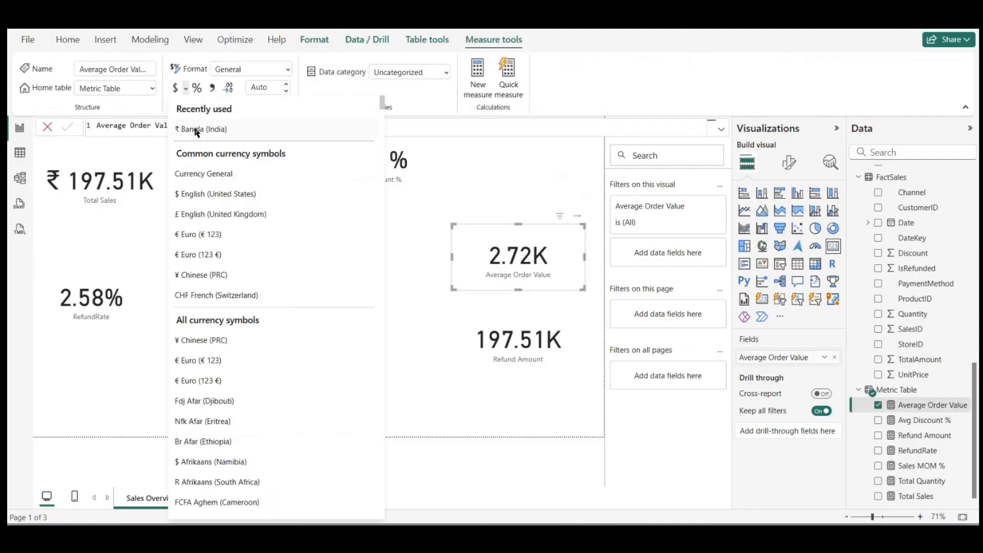
key("Escape")
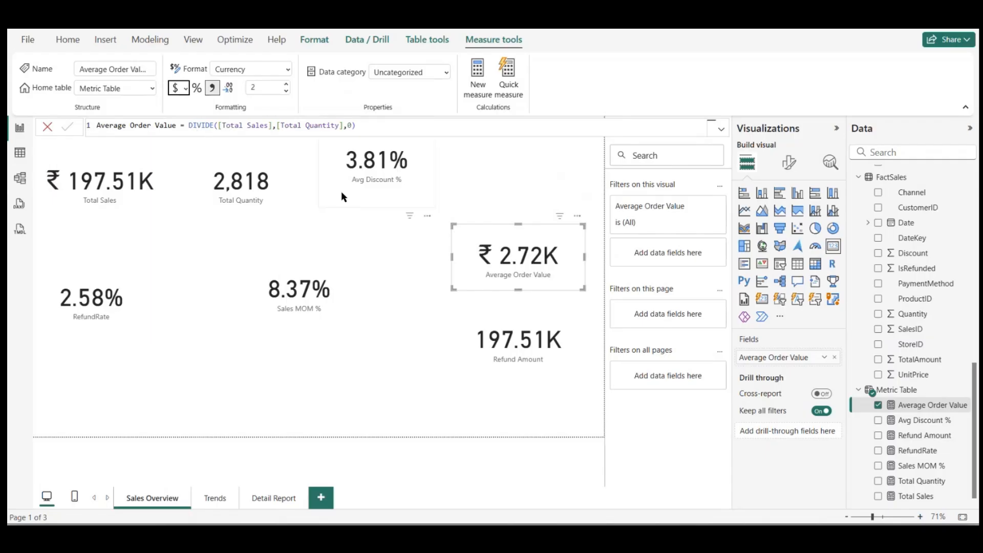
left_click(358, 226)
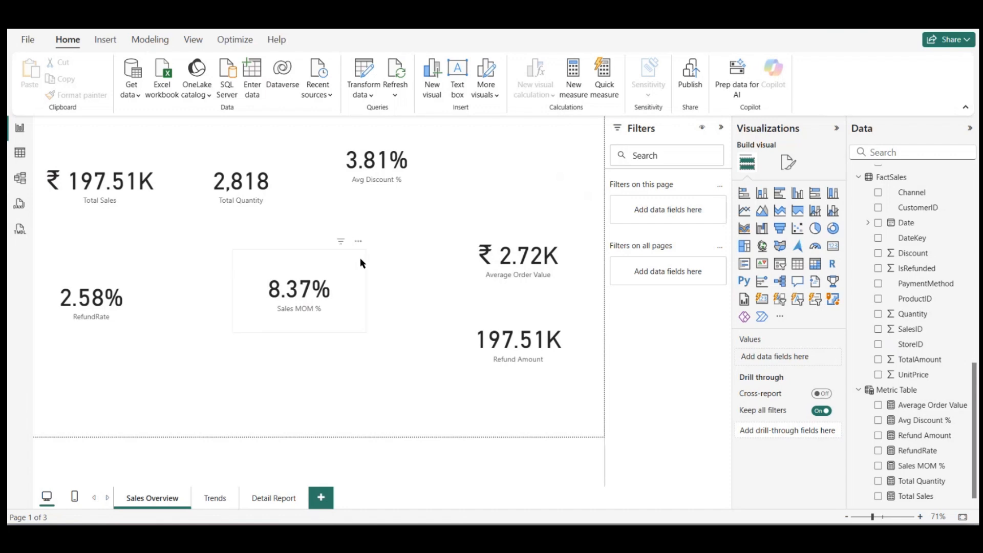
Step: Remove the IsRefunded filter from the Total Sales card, and shrink the card into place beside Total Quantity
left_click_drag(180, 340, 105, 200)
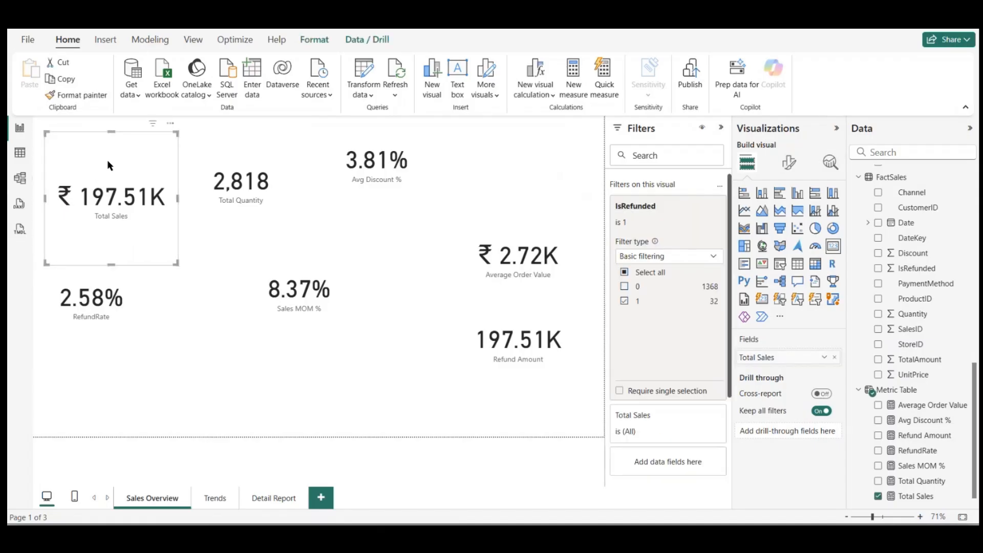
left_click(625, 273)
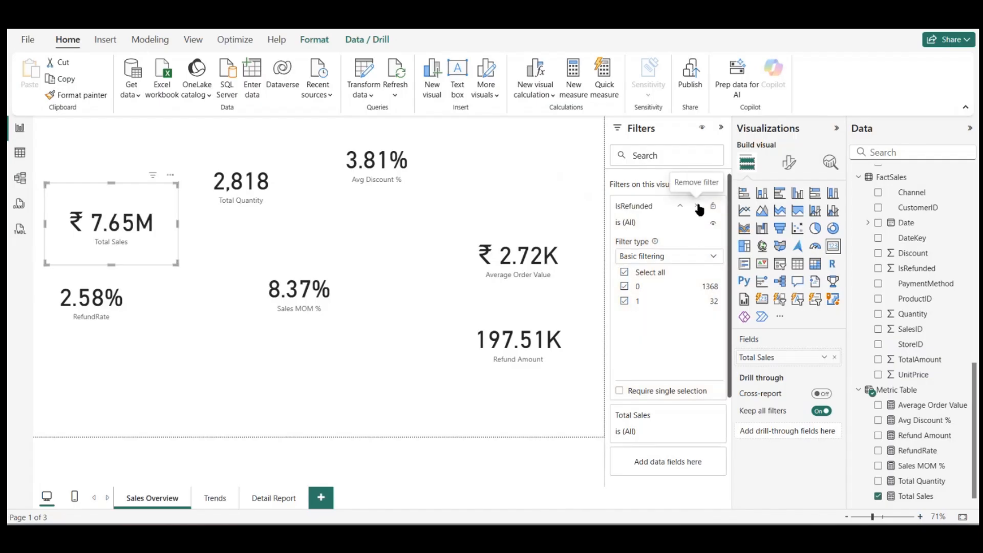
left_click(698, 206)
left_click_drag(151, 182, 147, 167)
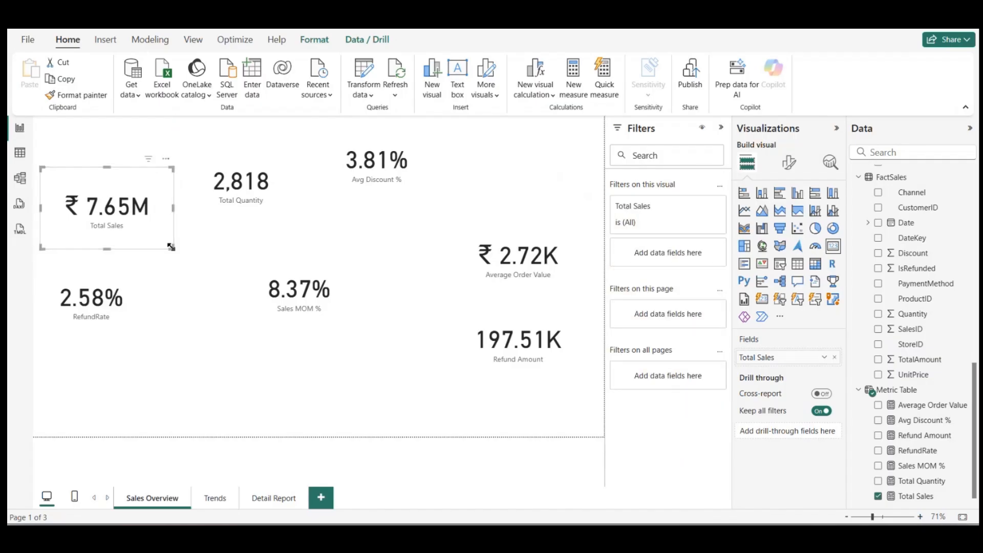
left_click_drag(171, 247, 157, 226)
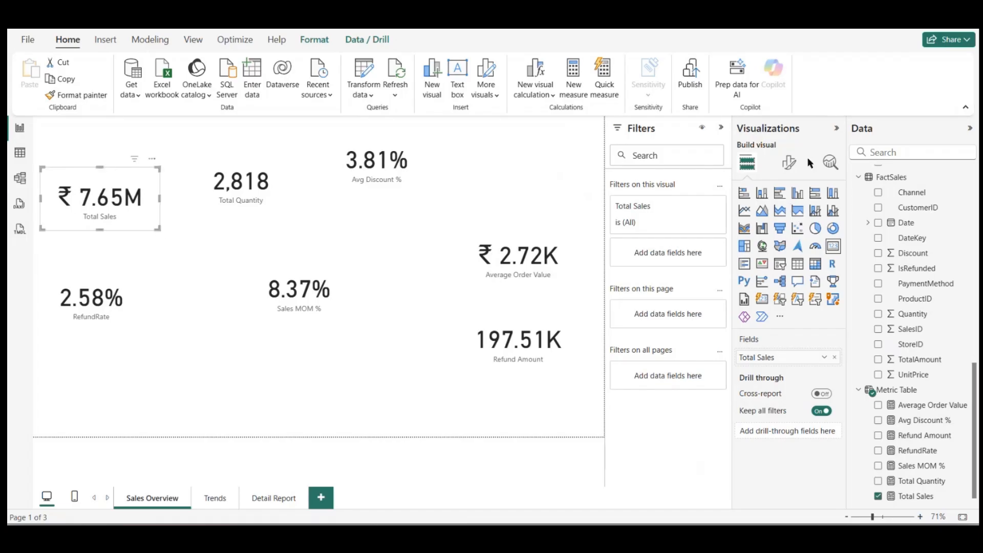
Step: Turn on the visual border for the Total Sales card
left_click(789, 162)
left_click(759, 249)
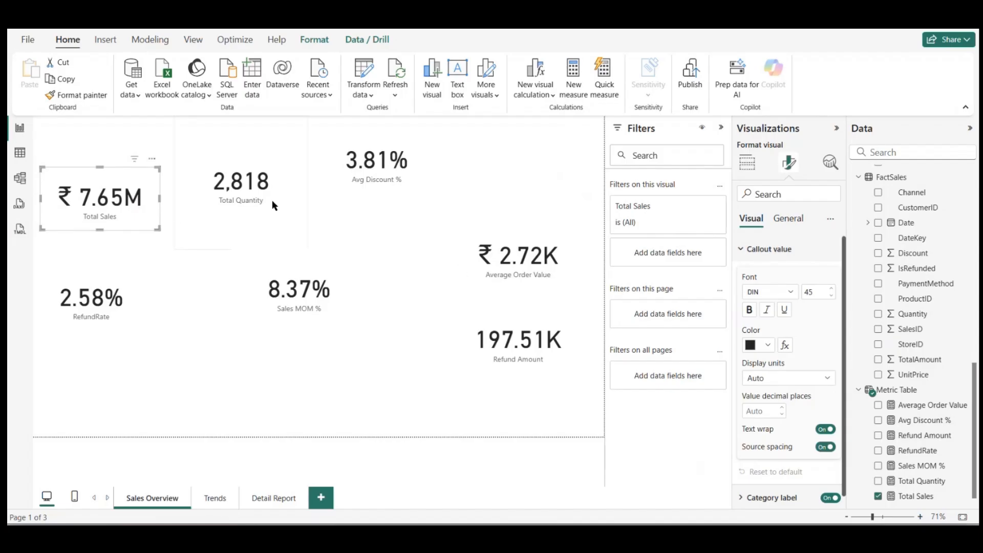
left_click(788, 219)
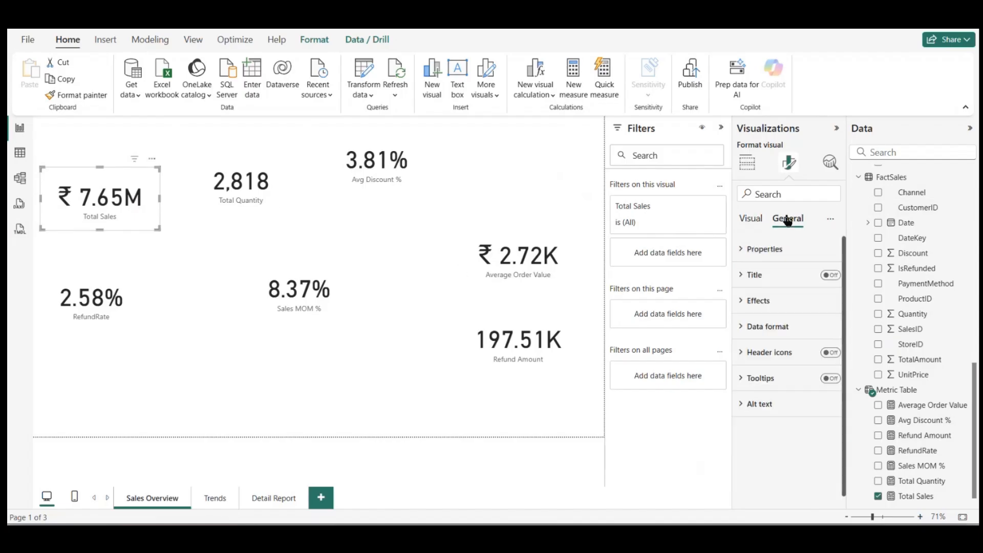
left_click(751, 304)
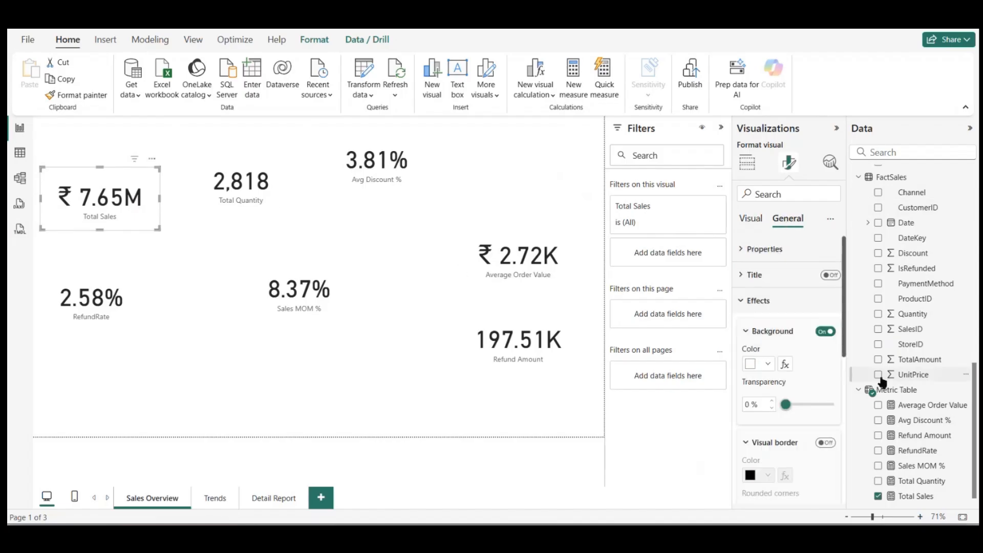
left_click(823, 444)
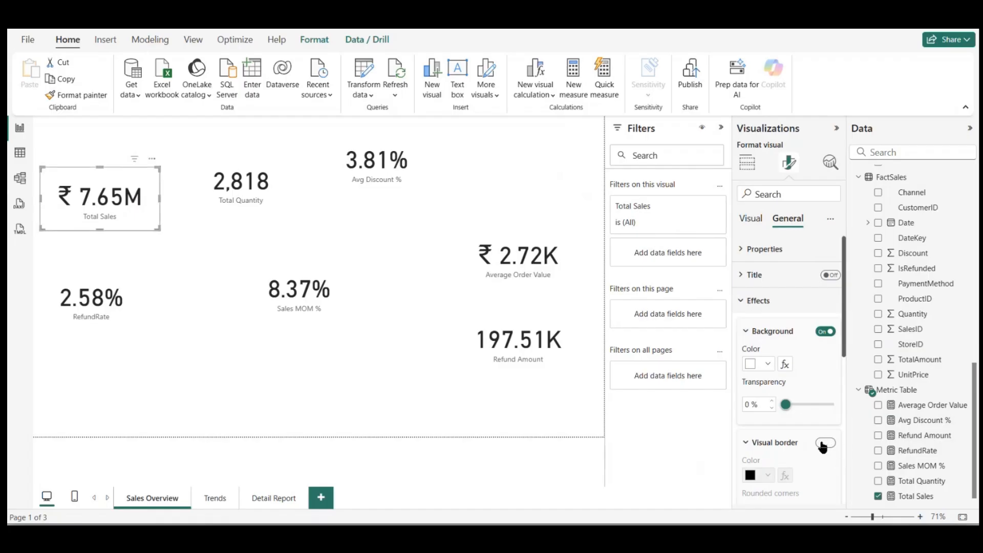
Step: Copy the Total Sales card's formatting to Total Quantity and match that card's height and vertical alignment to Total Sales
left_click(80, 97)
left_click(220, 183)
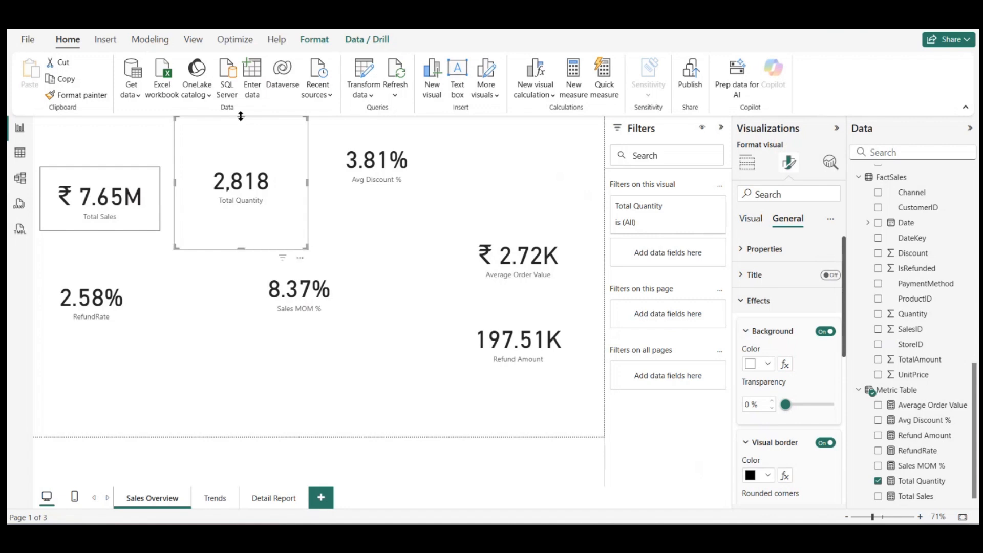
left_click_drag(240, 118, 228, 168)
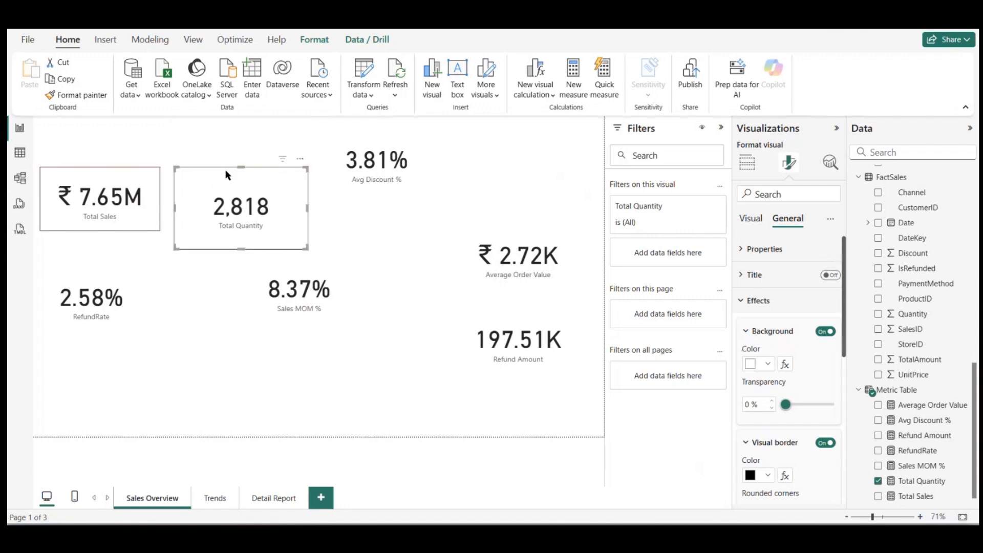
left_click_drag(242, 247, 243, 231)
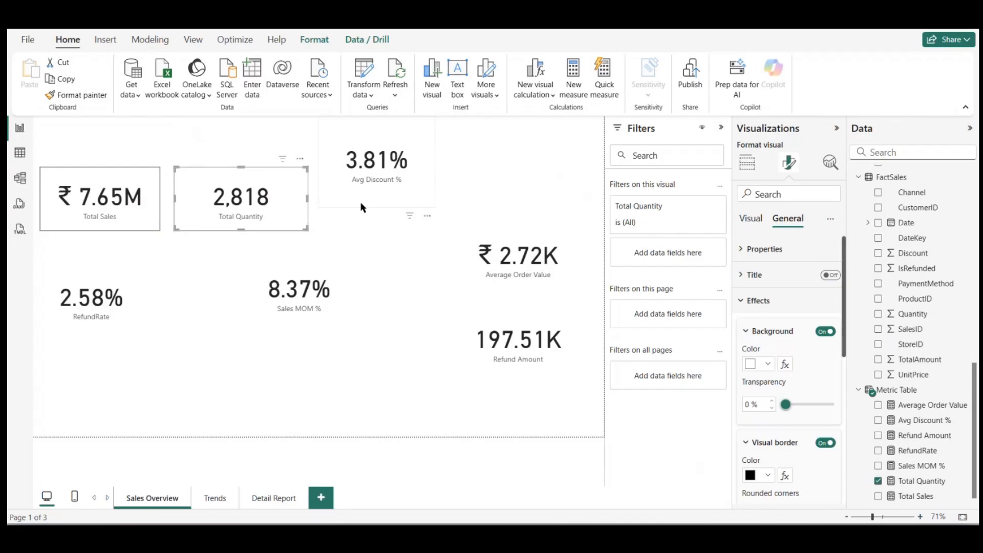
Step: Copy the Total Quantity card's formatting to Avg Discount % and fit that card to the height of the top row
left_click_drag(398, 181, 385, 207)
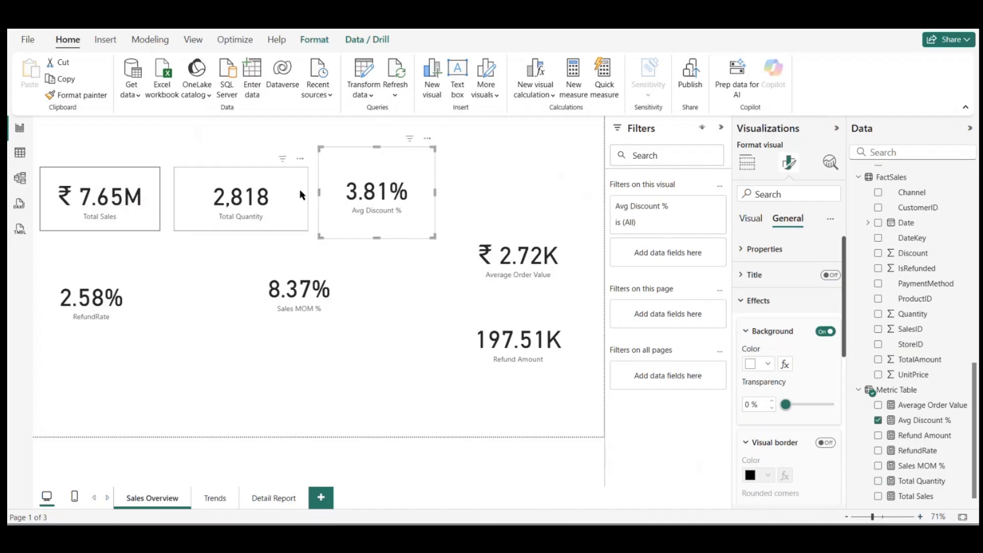
left_click(303, 196)
left_click(77, 95)
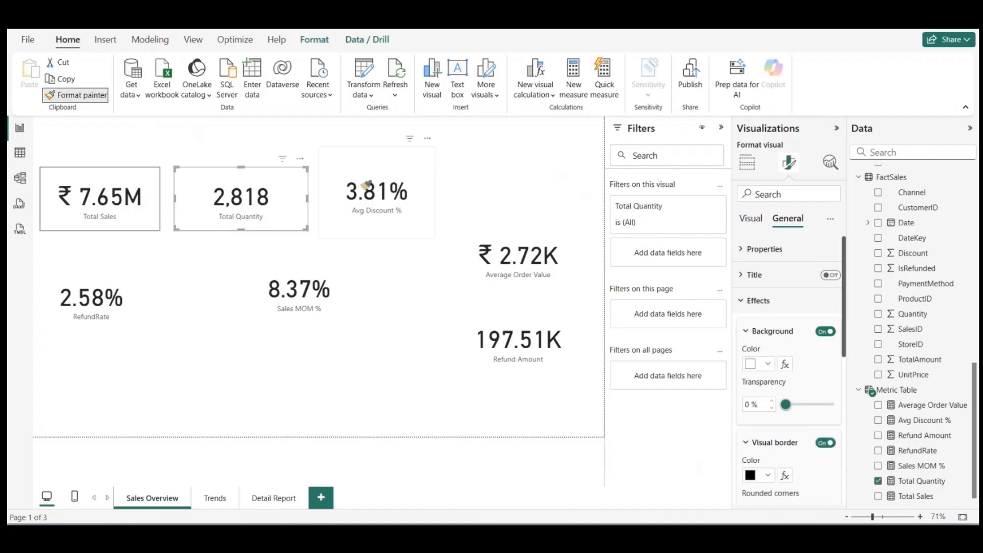
left_click(346, 174)
left_click_drag(379, 148, 374, 166)
left_click_drag(378, 237, 377, 230)
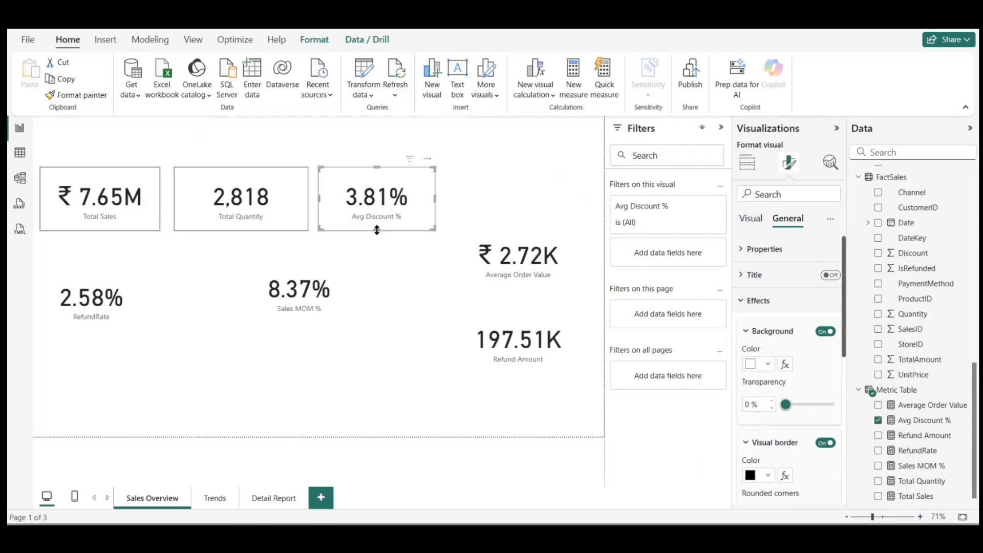
Step: Deselect the card and collapse the Filters pane to enlarge the report canvas
left_click(481, 218)
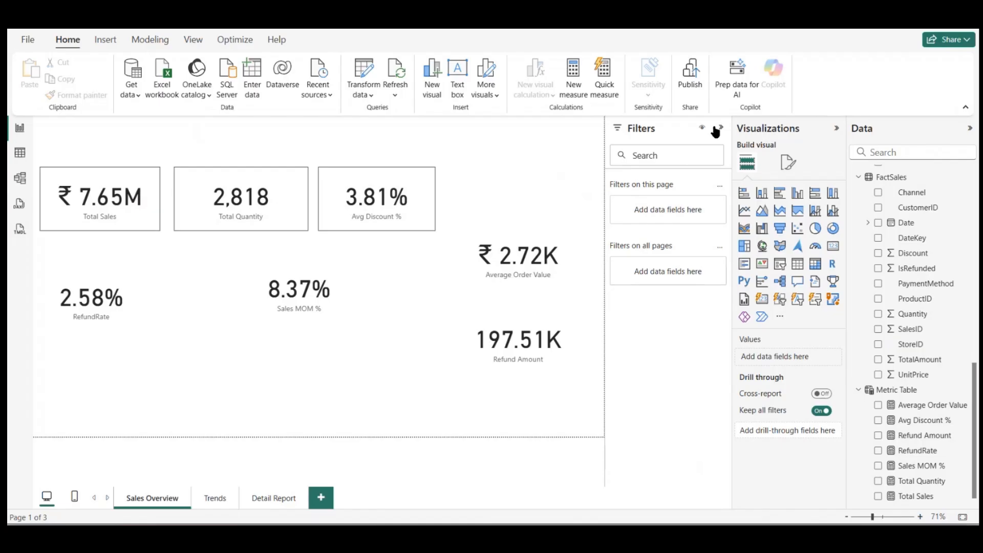
left_click(721, 128)
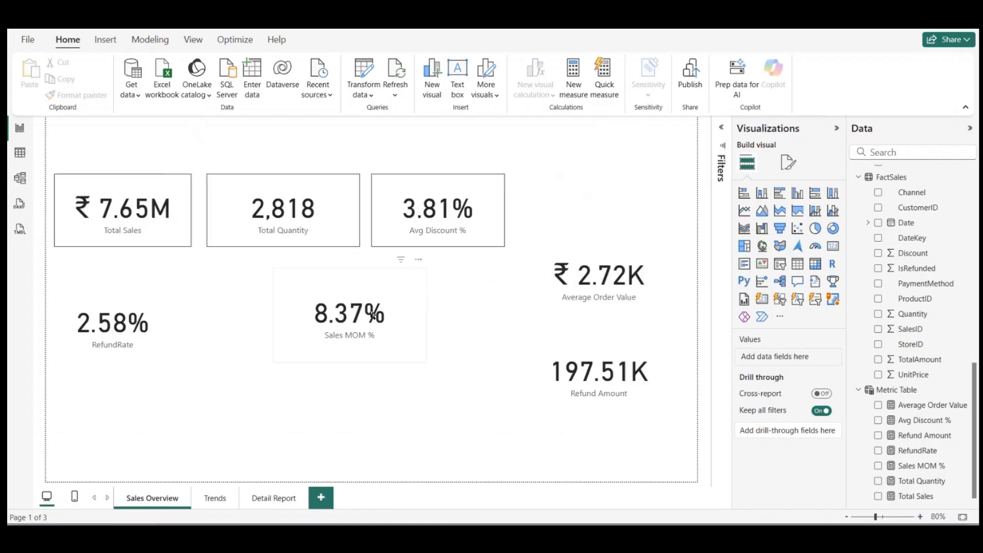
Step: Copy the Avg Discount % card's formatting to Average Order Value and place that card at the end of the top row
left_click(165, 334)
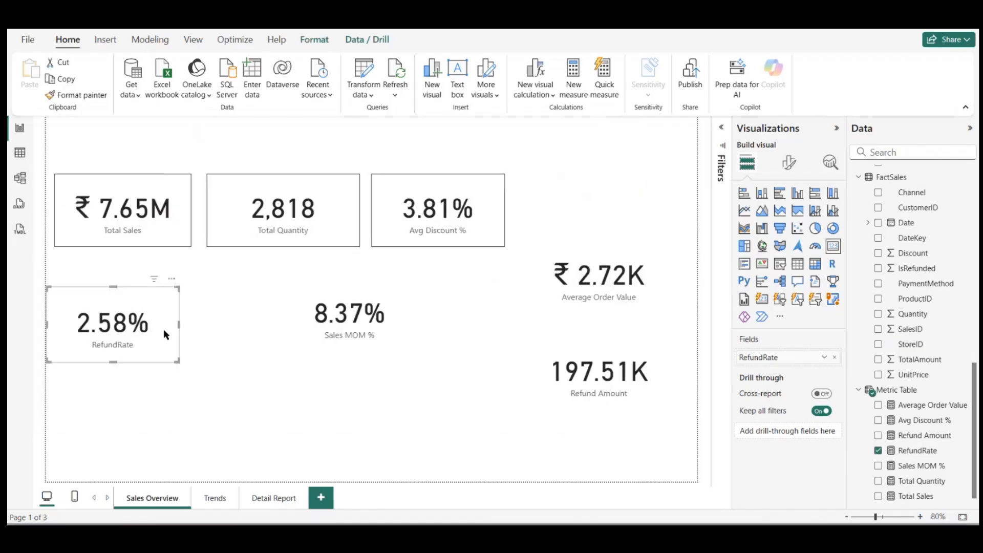
left_click(579, 298)
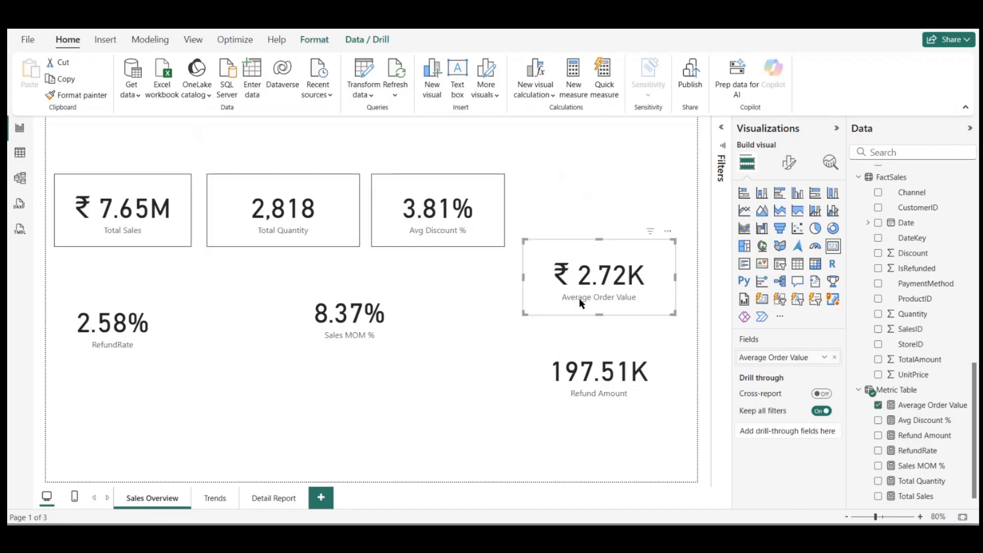
left_click(405, 193)
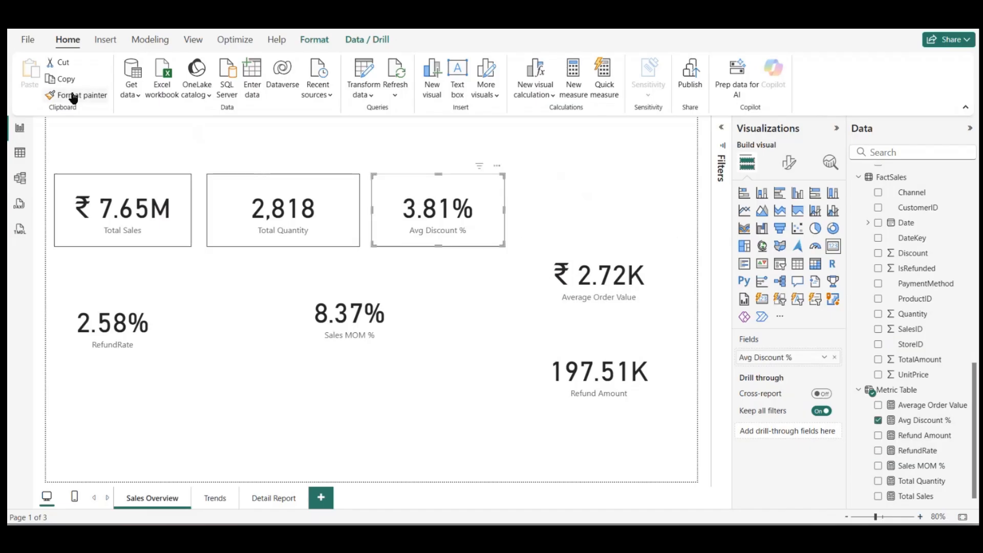
left_click(76, 96)
left_click(603, 274)
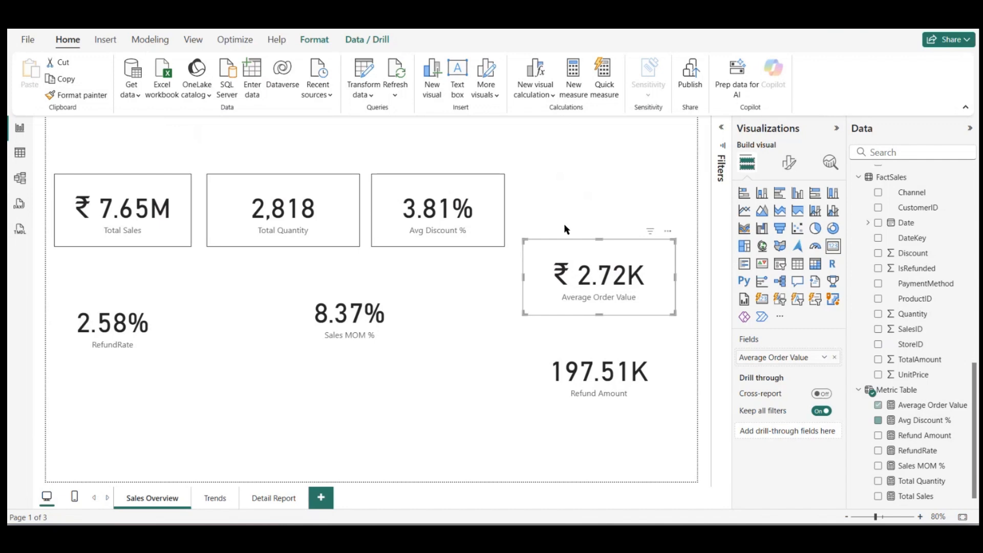
left_click_drag(564, 265, 553, 199)
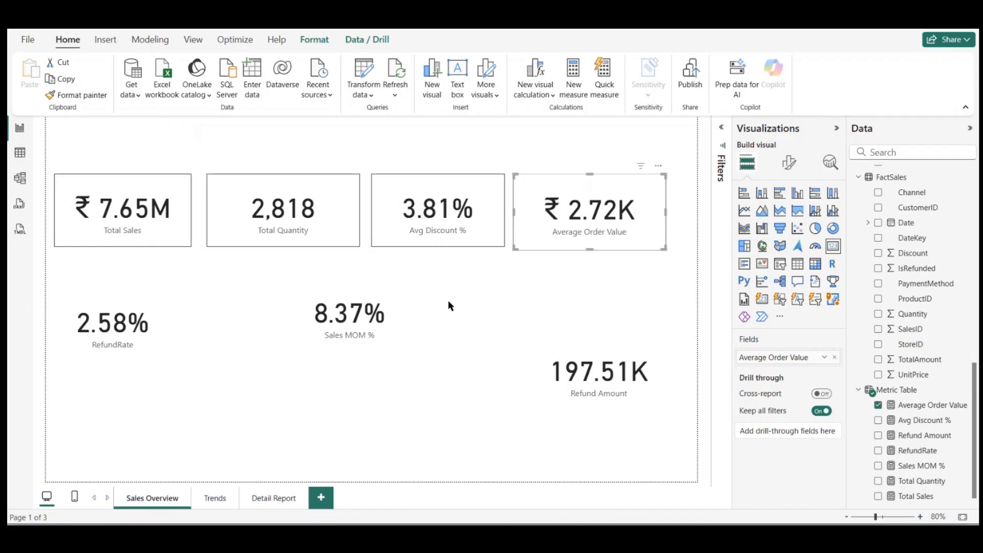
Step: Copy the Total Quantity card's formatting to the RefundRate card
left_click(176, 312)
left_click(264, 210)
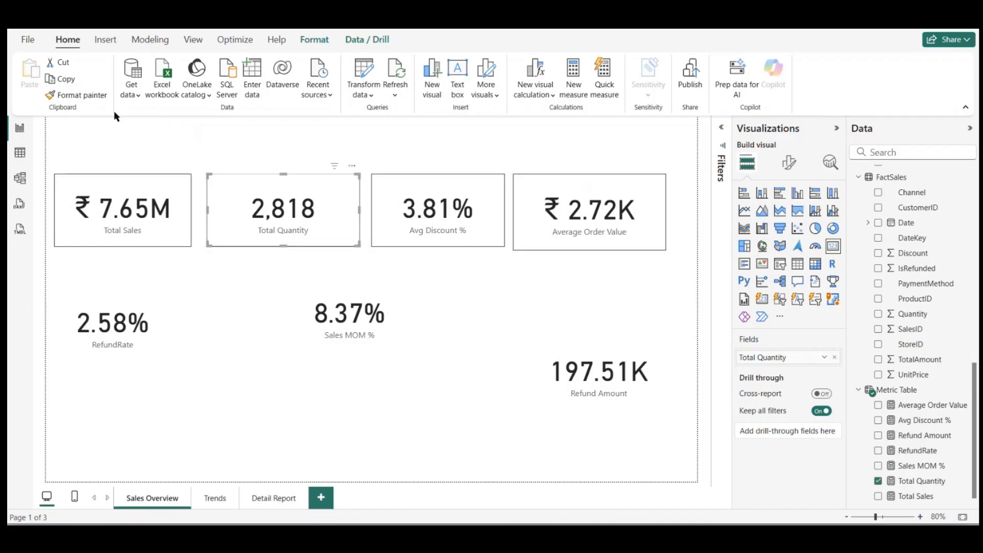
left_click(77, 95)
left_click(125, 330)
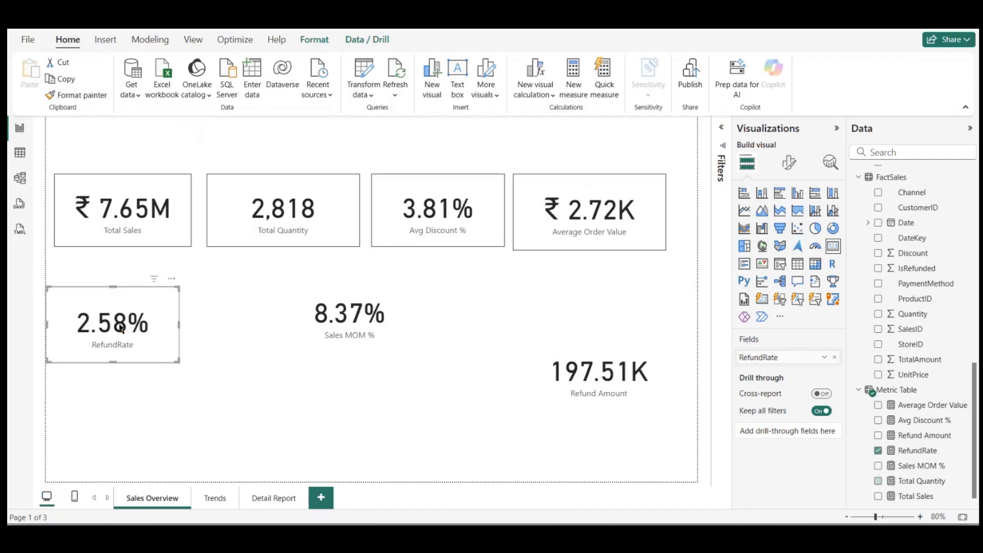
Step: Remove the Sales MOM % and Refund Amount cards from the report page
left_click_drag(347, 309, 420, 319)
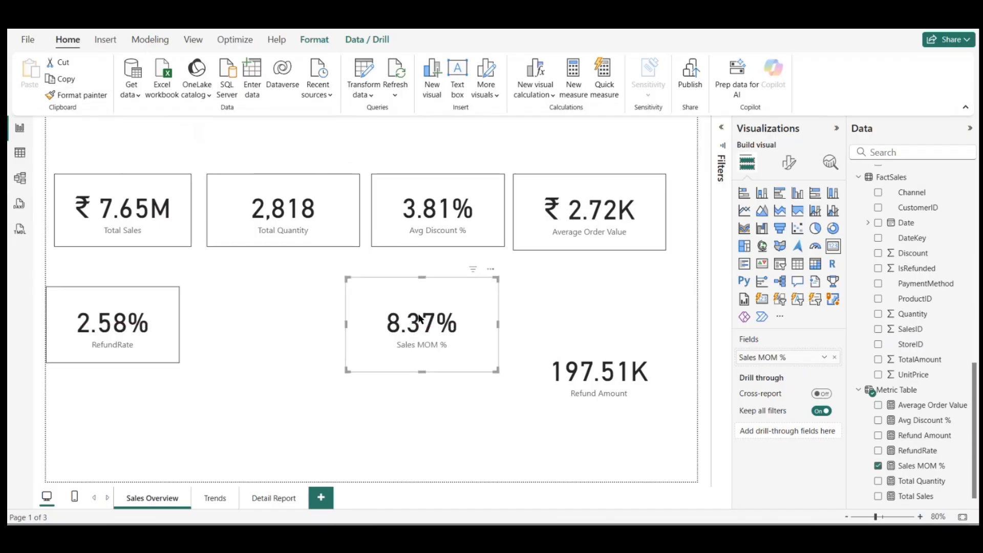
left_click(491, 272)
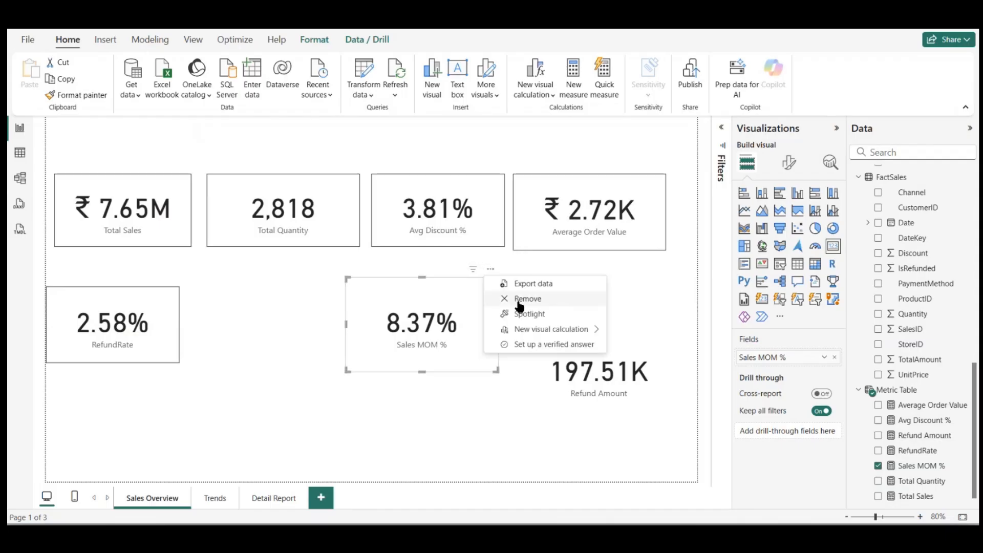
left_click(518, 308)
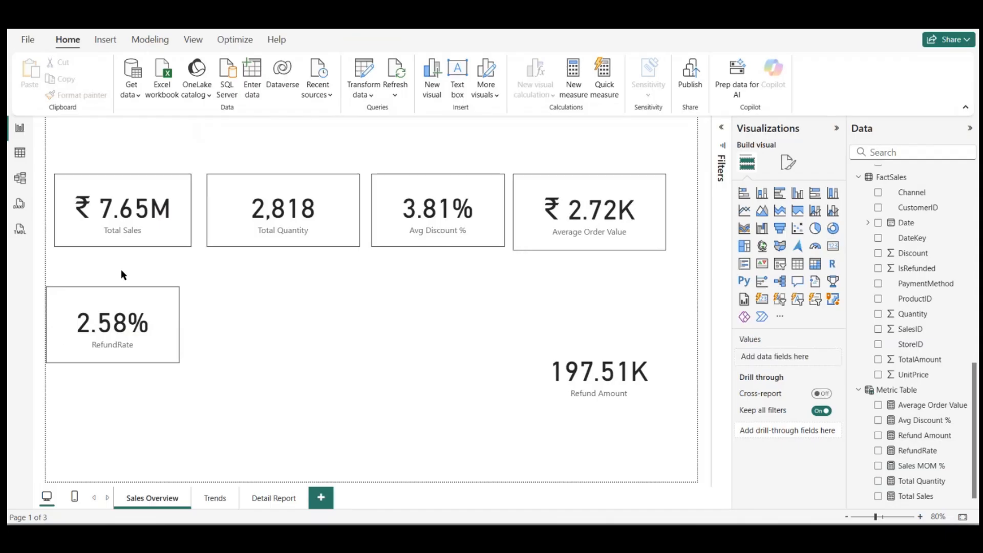
left_click(613, 379)
left_click(666, 309)
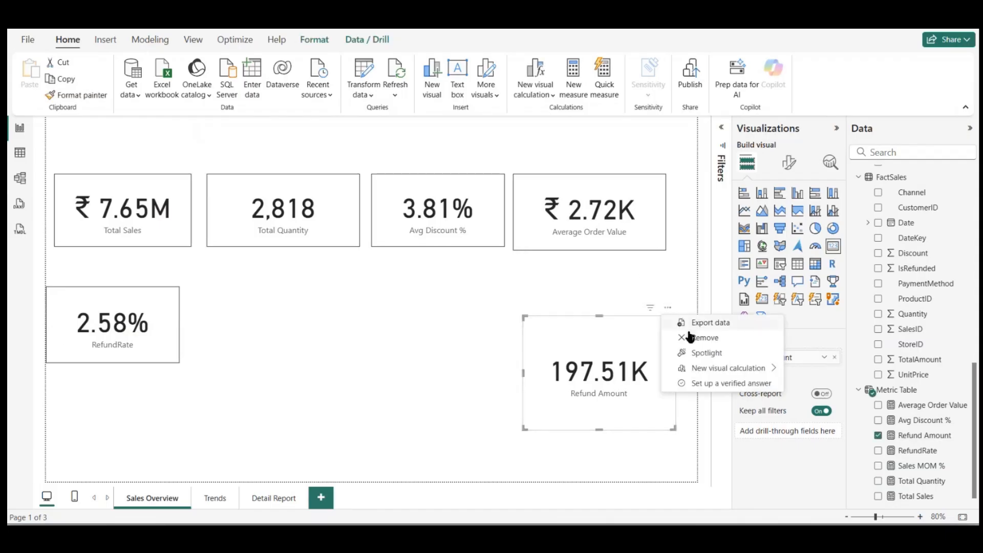
left_click(688, 338)
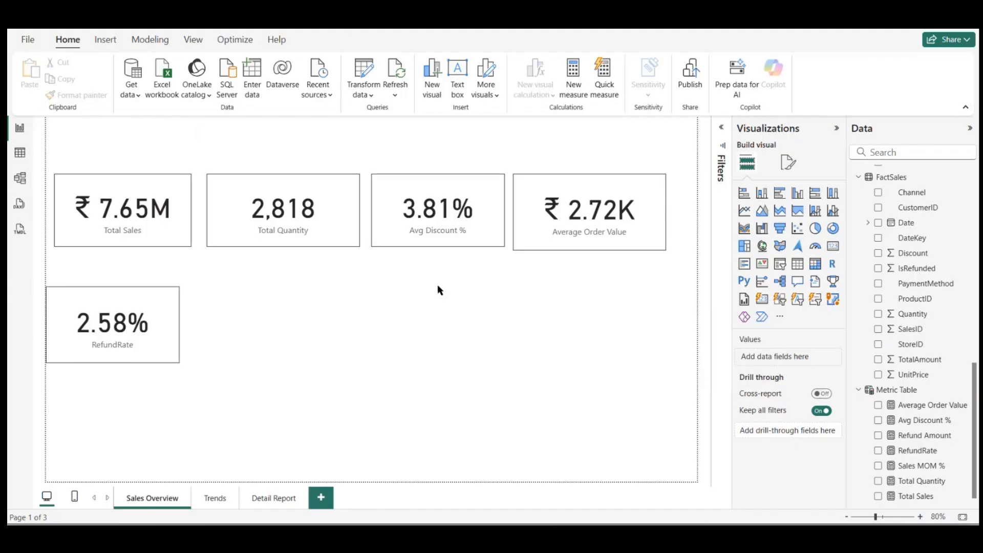
Step: Place the RefundRate card beneath Total Sales and shift all the cards up to the page's upper edge
left_click_drag(155, 307, 136, 272)
left_click(203, 298)
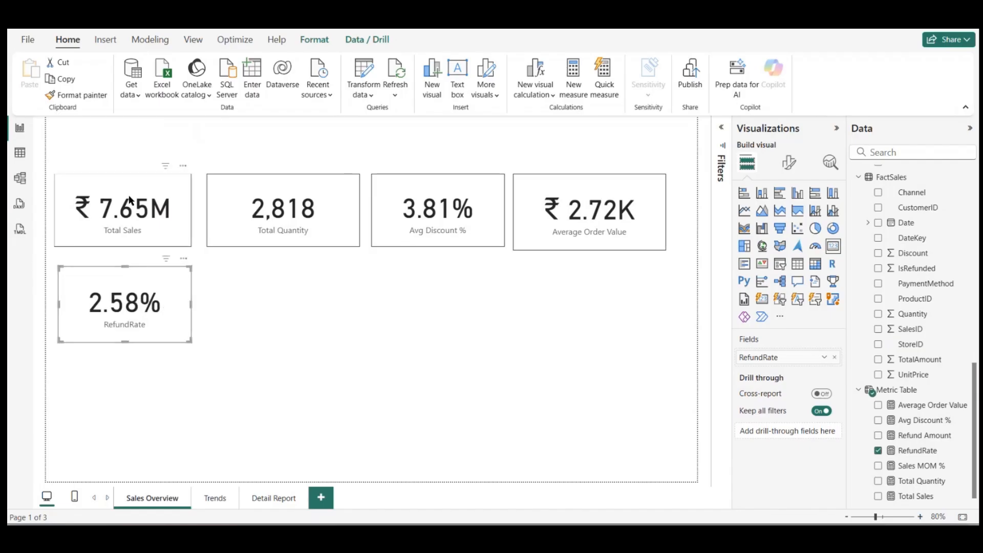
left_click_drag(129, 200, 121, 141)
key("ctrl+a")
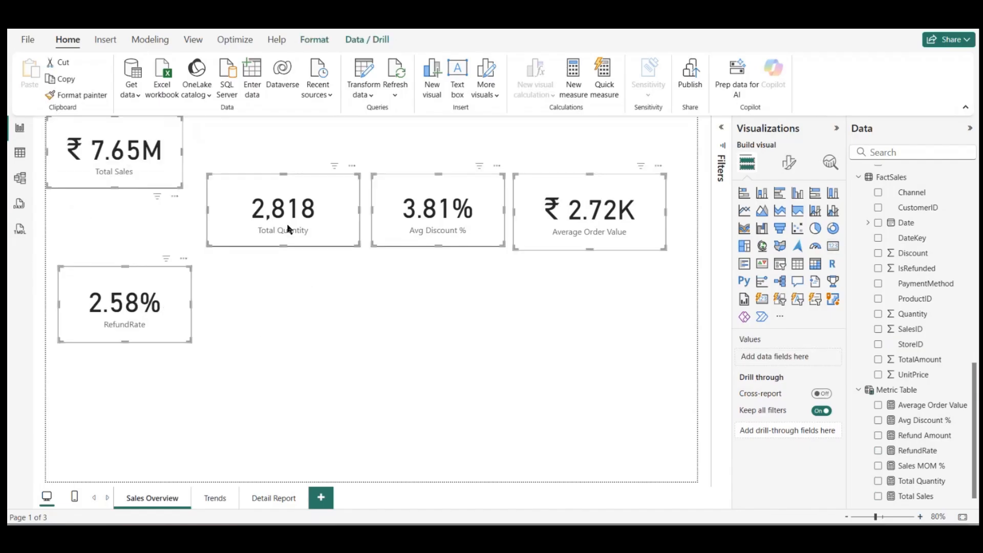
left_click(288, 229)
left_click_drag(155, 158, 151, 208)
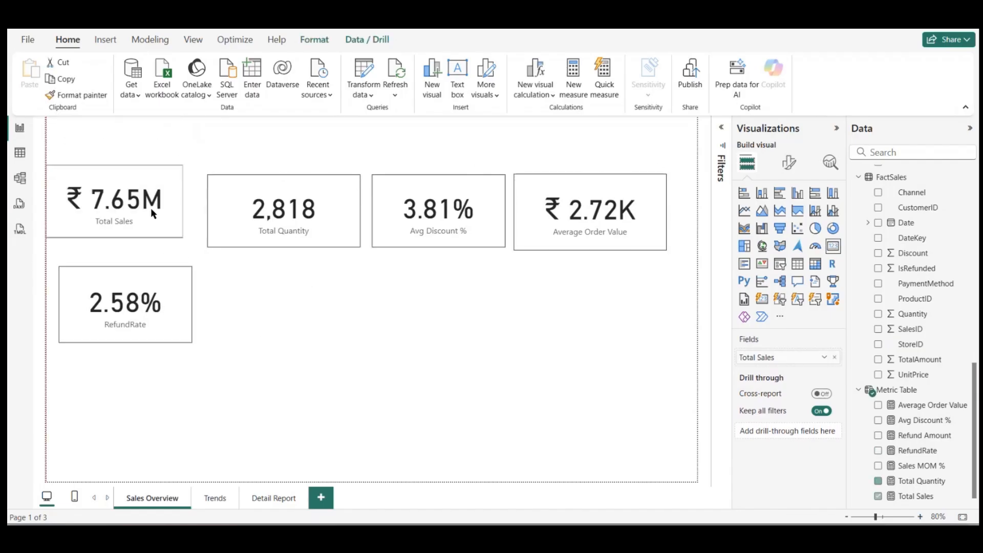
key("ctrl+a")
left_click_drag(275, 226, 261, 158)
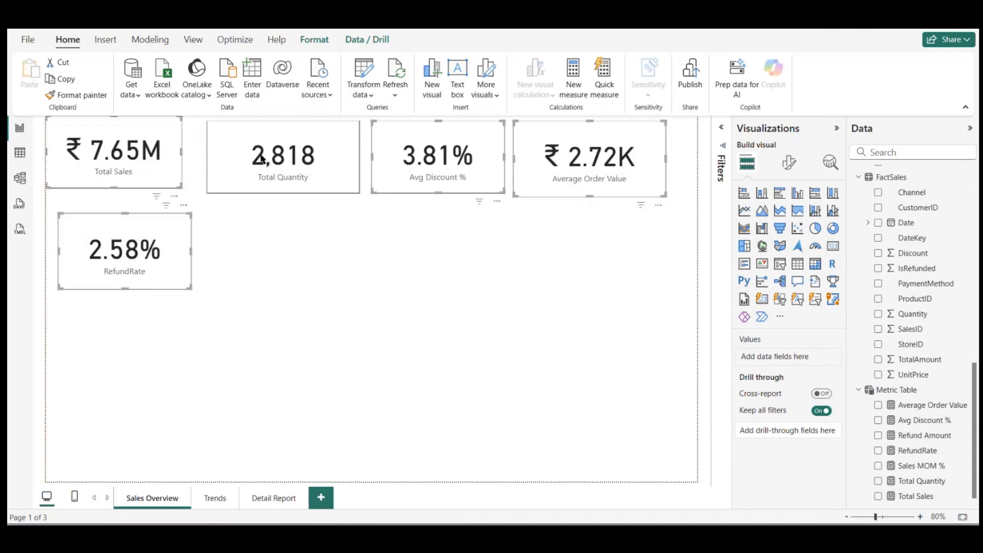
left_click(302, 270)
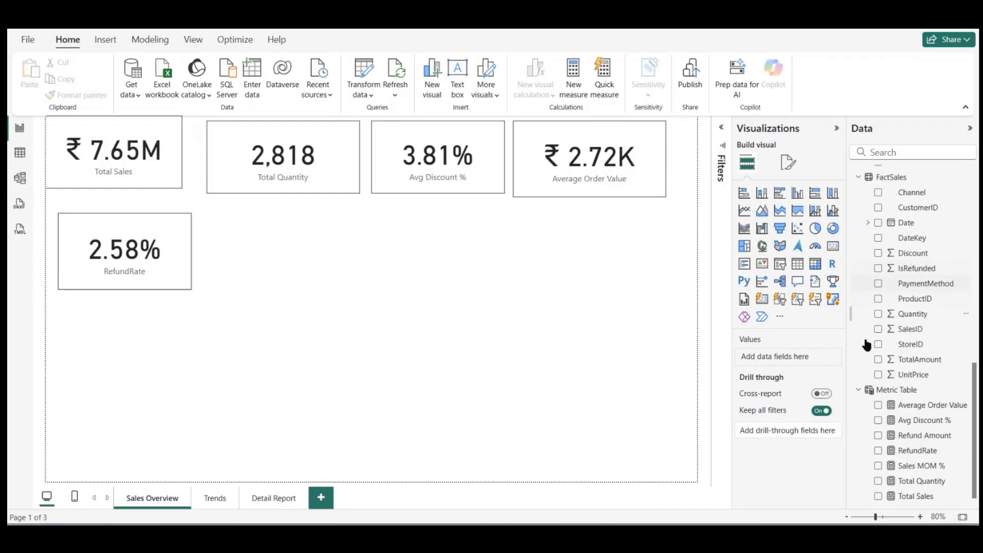
Step: Add the DimProduct Category field as a new table visual below the cards and enlarge the table
scroll(867, 340, "down", 1)
scroll(867, 369, "up", 5)
scroll(867, 365, "up", 6)
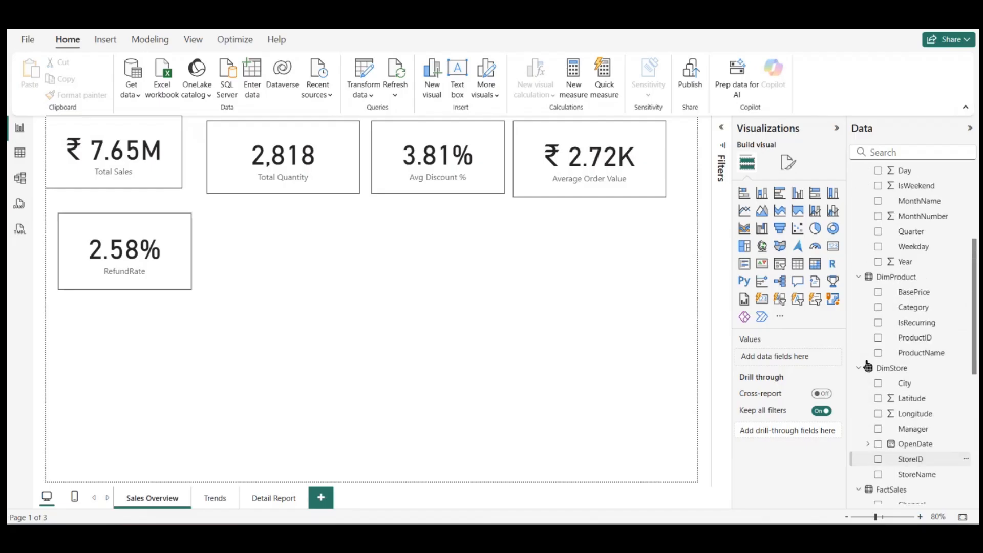
scroll(901, 287, "up", 3)
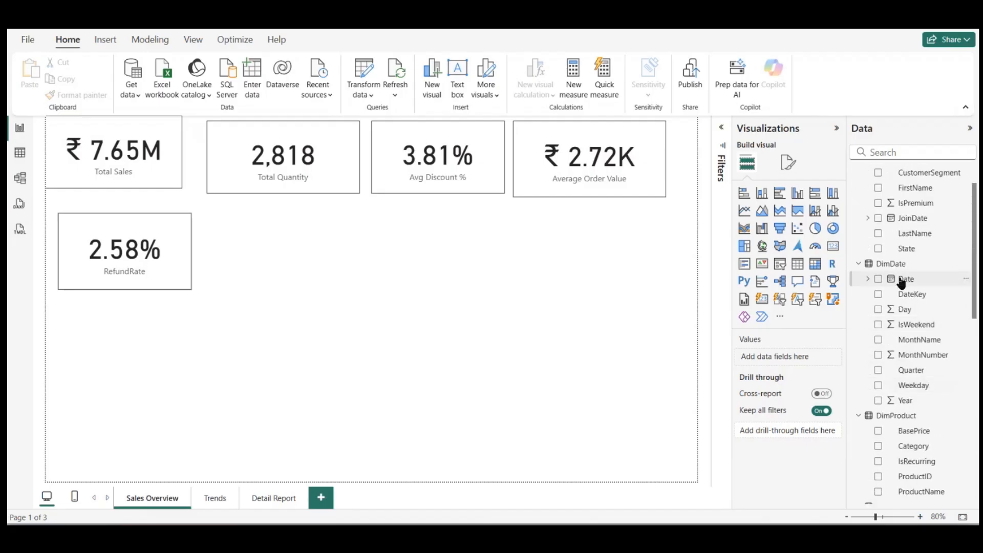
scroll(903, 312, "down", 3)
scroll(905, 314, "down", 3)
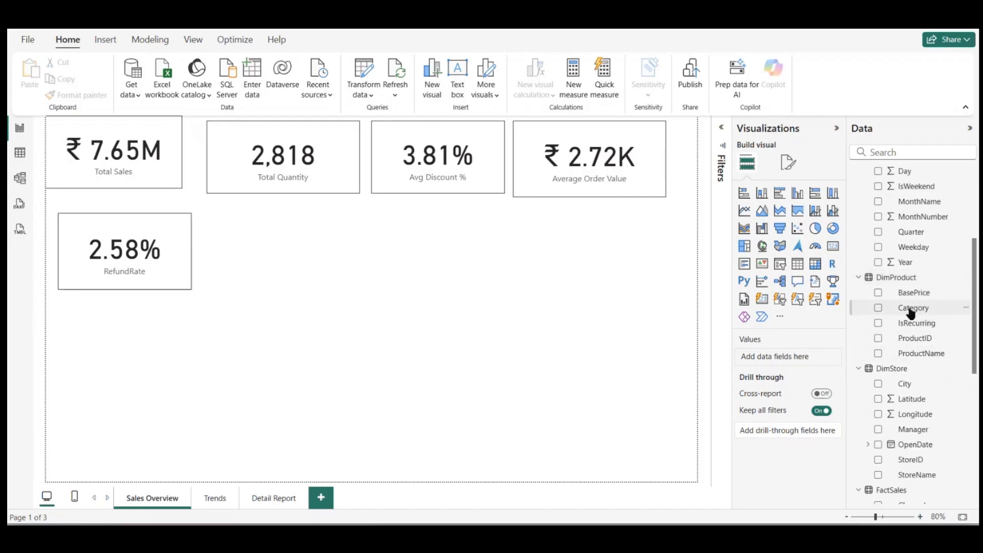
left_click_drag(911, 313, 241, 380)
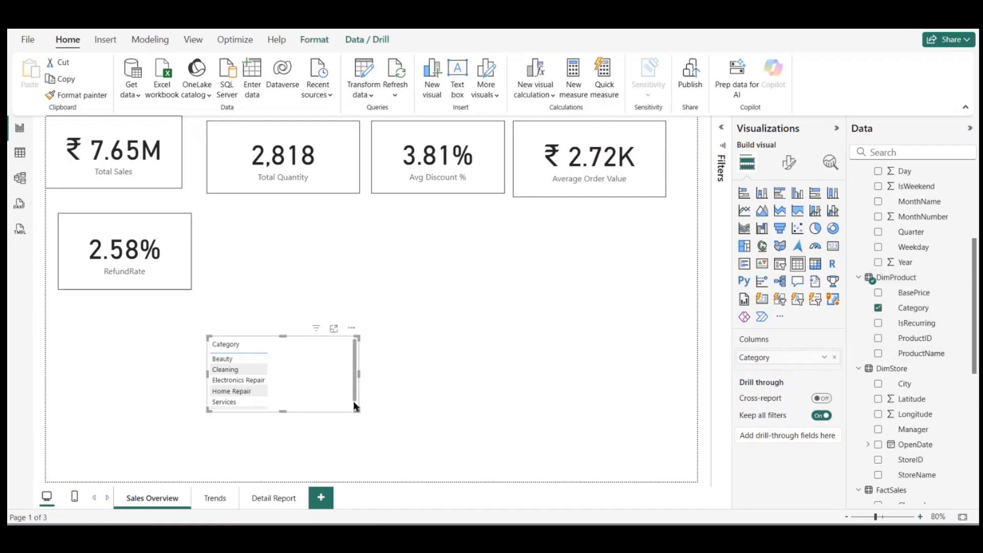
left_click_drag(358, 413, 410, 474)
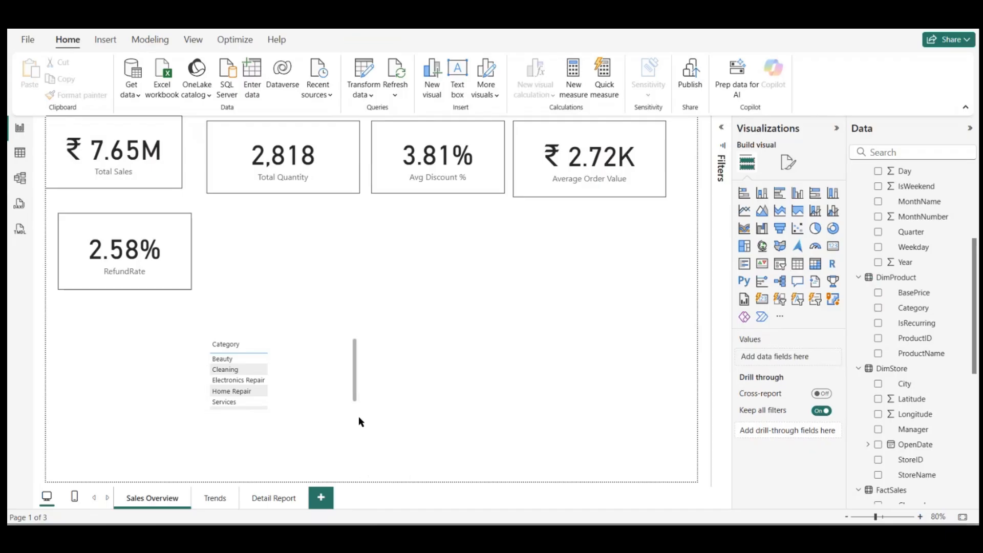
left_click(321, 373)
left_click_drag(357, 411, 394, 474)
Step: Add the Total Sales measure to the Category table and shrink the visual around its data
scroll(900, 385, "down", 3)
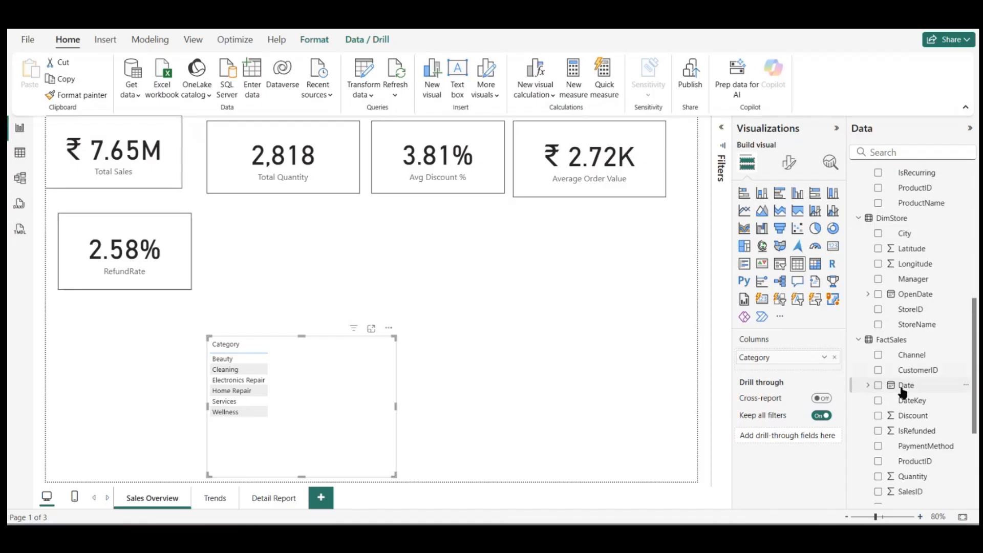
scroll(920, 401, "down", 3)
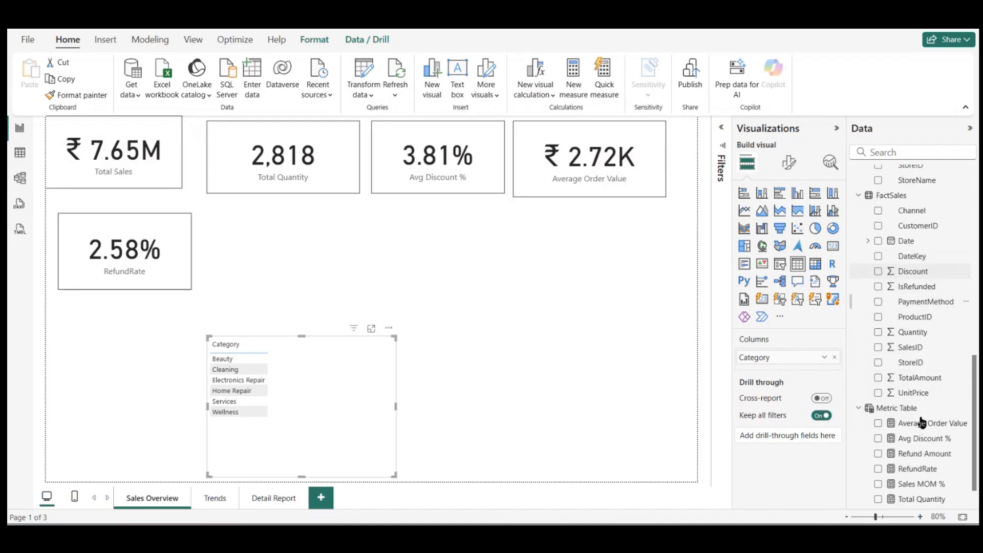
scroll(926, 499, "down", 1)
left_click_drag(917, 482, 327, 382)
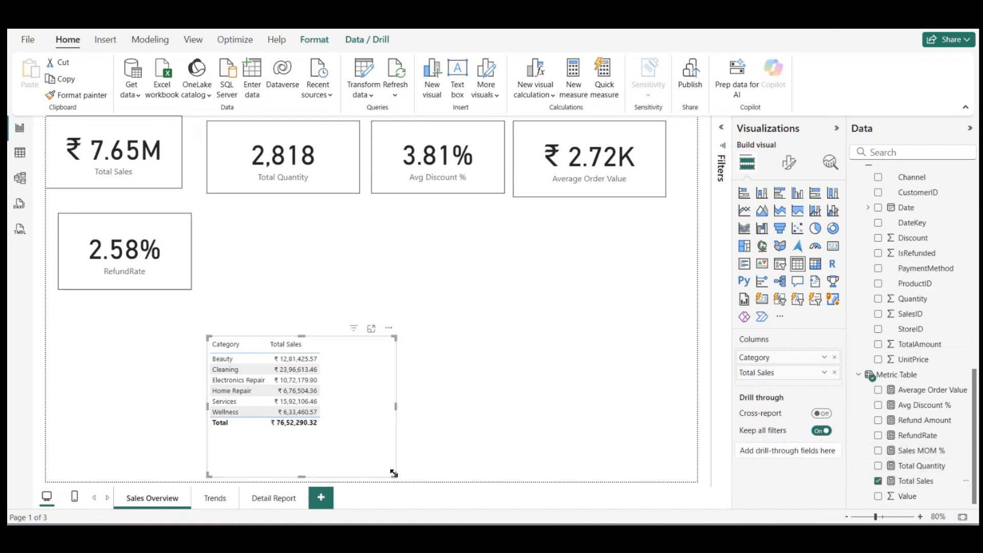
left_click_drag(395, 476, 358, 432)
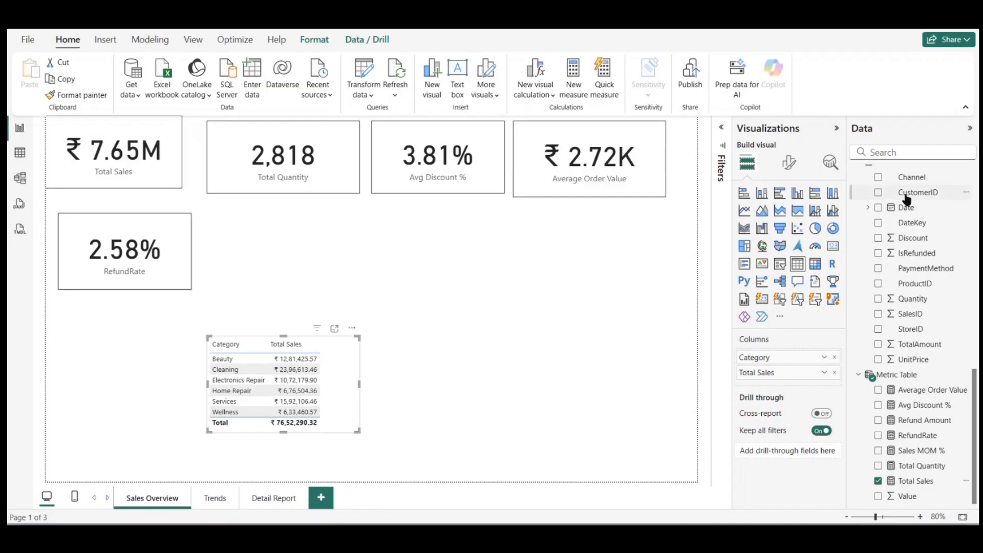
Step: Convert the Category table to a stacked column chart, then place it beneath the RefundRate card at the page's edge and enlarge it
left_click(762, 193)
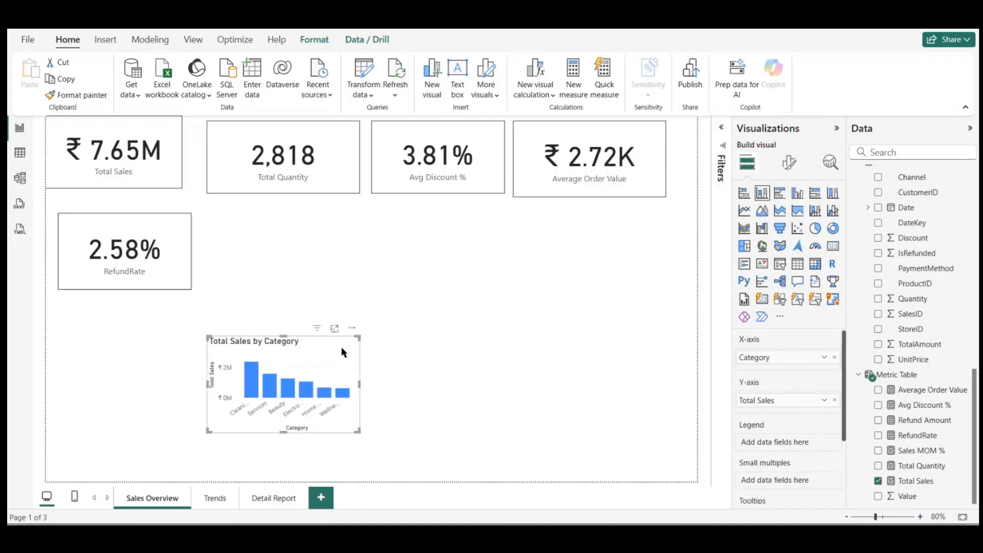
left_click_drag(338, 348, 244, 385)
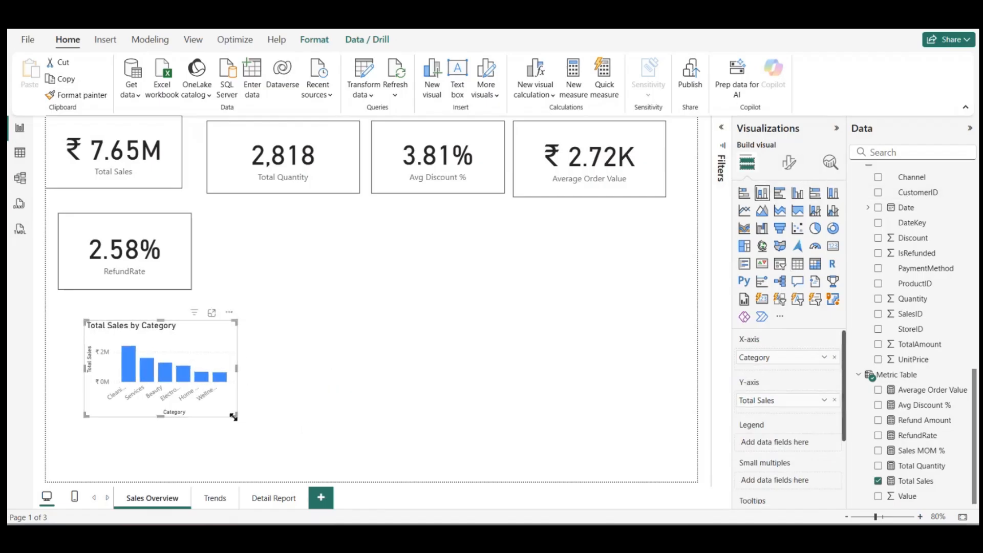
left_click_drag(233, 417, 297, 468)
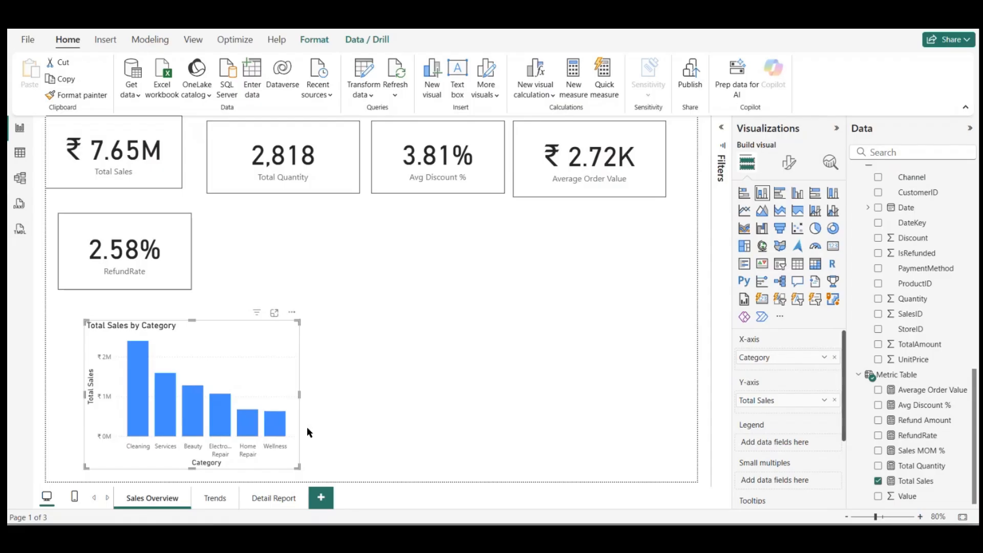
left_click_drag(287, 407, 250, 385)
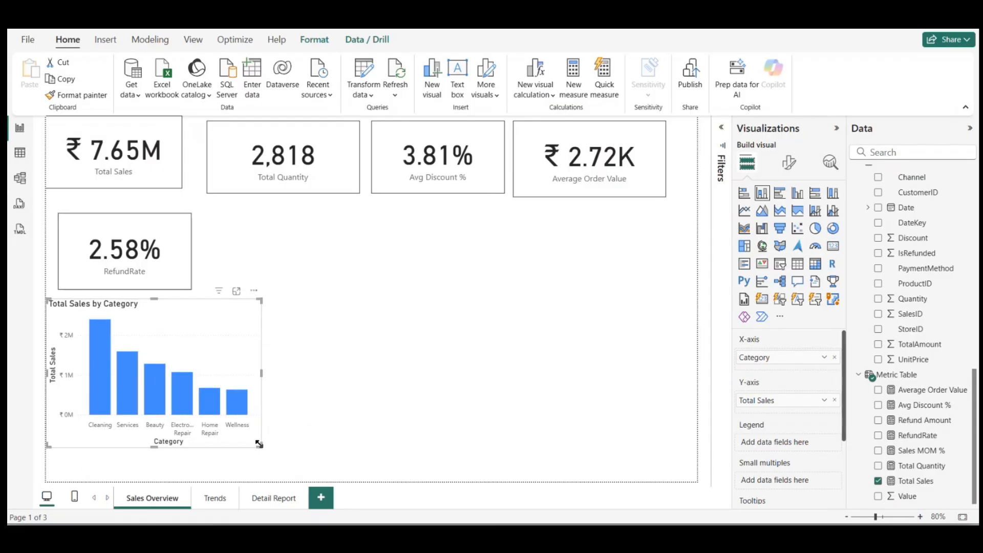
left_click_drag(259, 444, 297, 469)
left_click(407, 428)
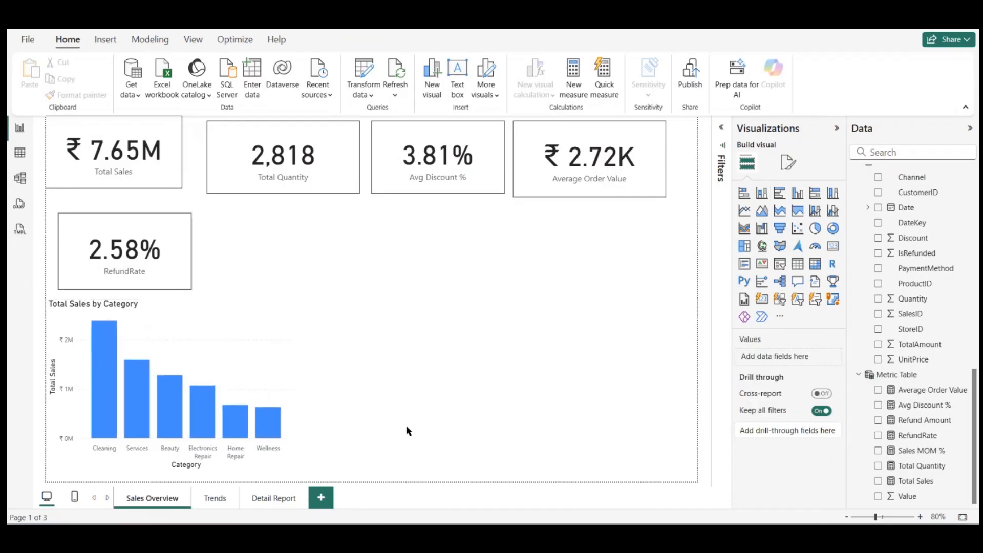
Step: Create a calculated column in DimCustomer with the formula Full Name = DimCustomer[FirstName] && " " && DimCustomer[LastName]
scroll(930, 296, "up", 10)
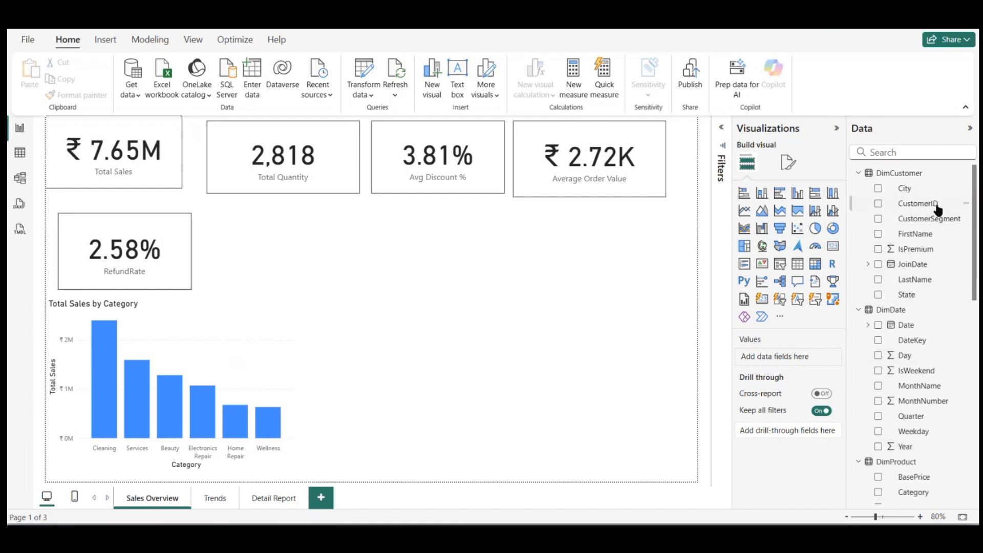
left_click(911, 174)
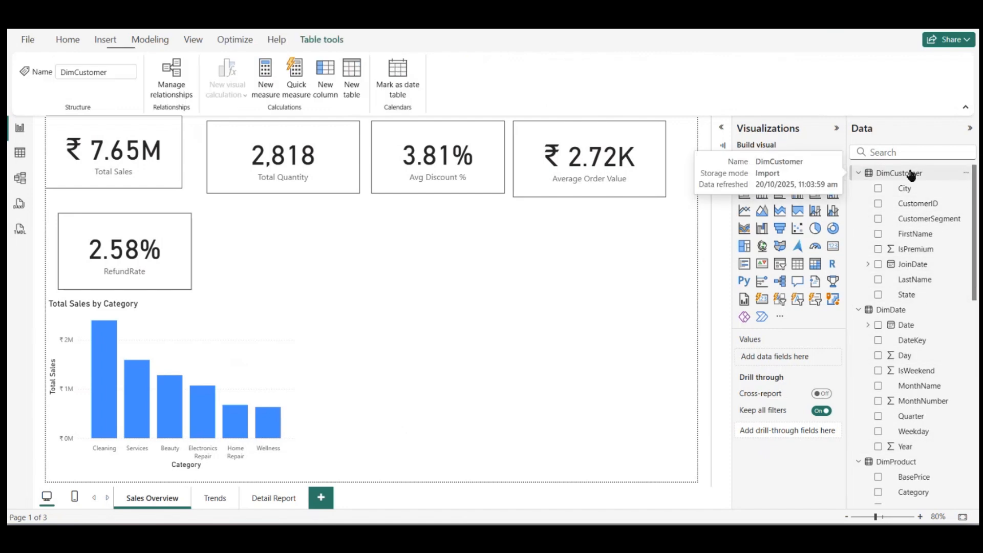
right_click(911, 174)
left_click(856, 210)
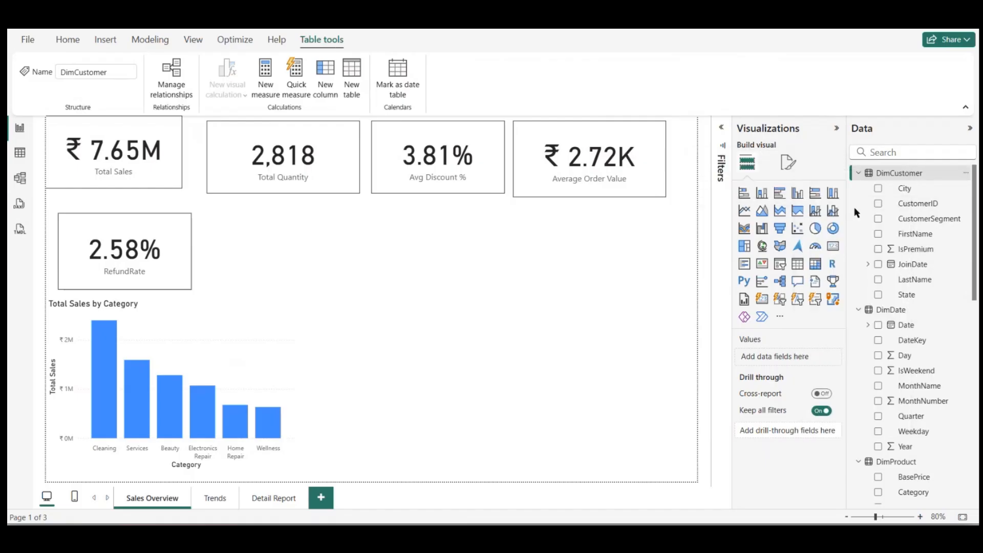
type("Full Name =")
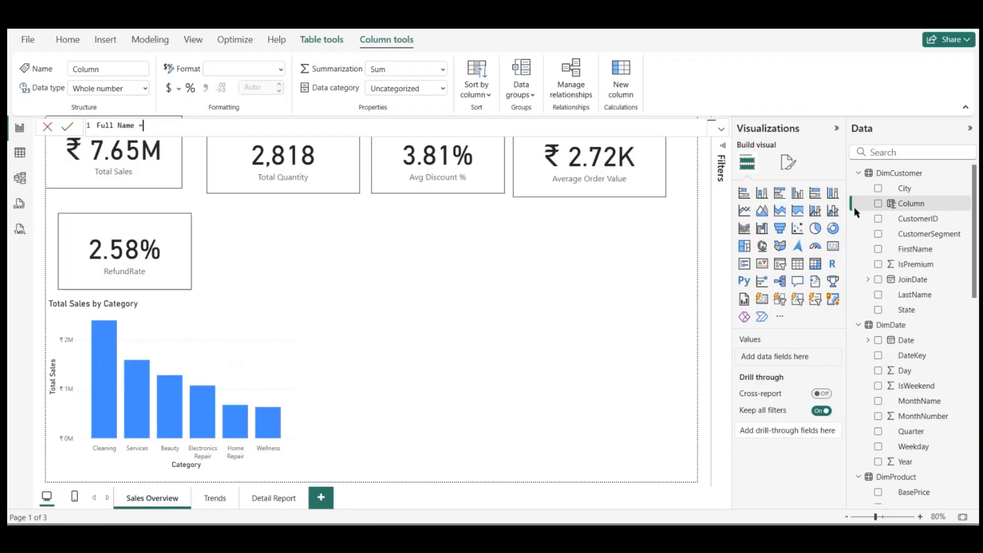
type("fu")
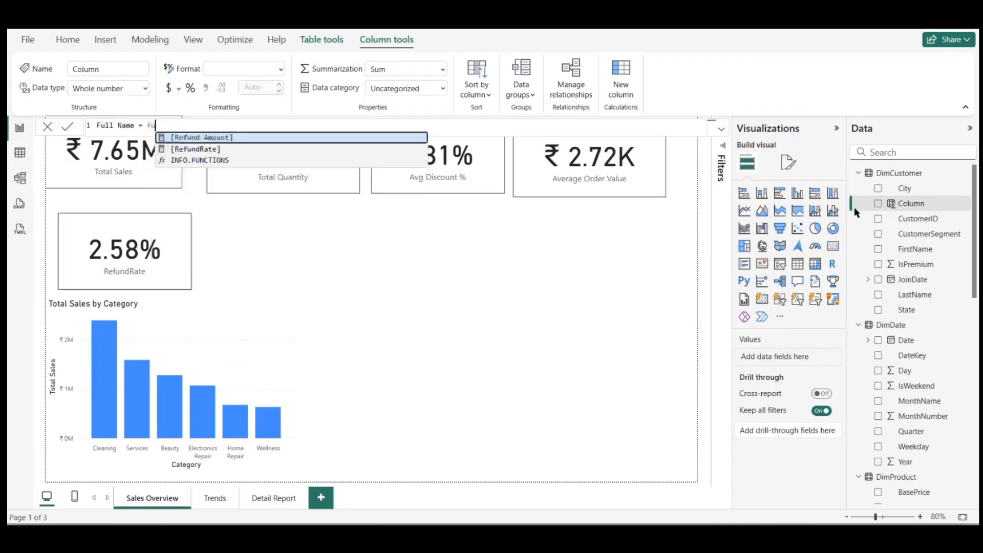
key("BackSpace")
type("irst")
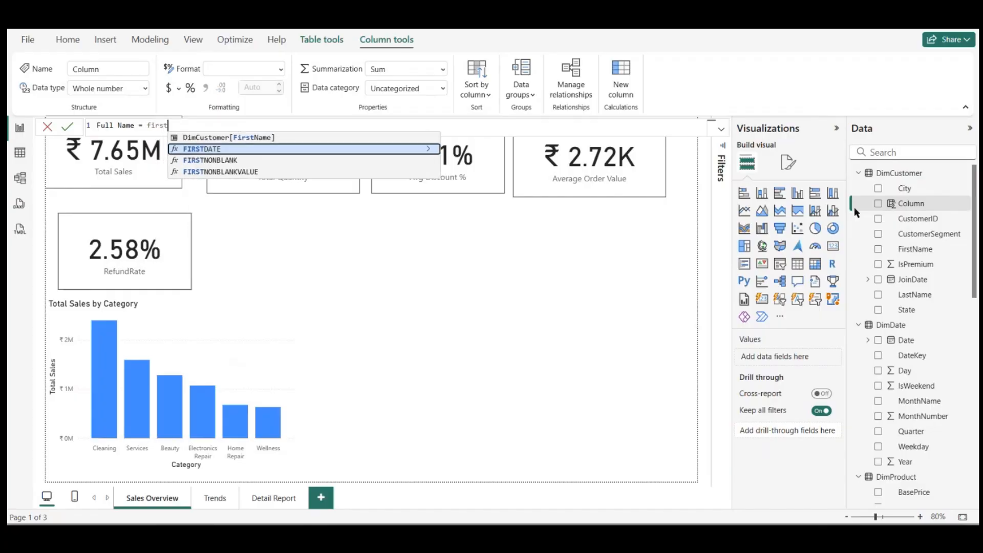
left_click(344, 136)
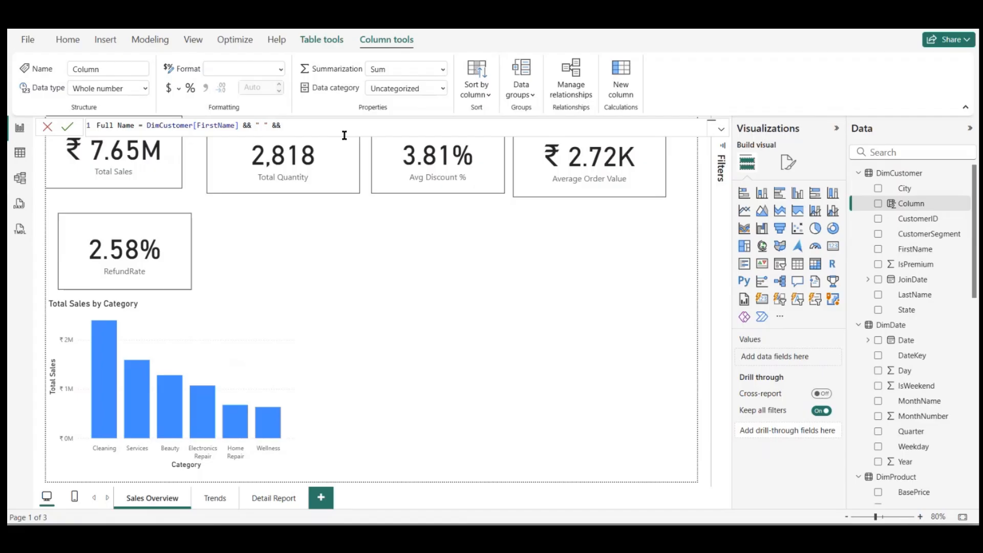
type("Last")
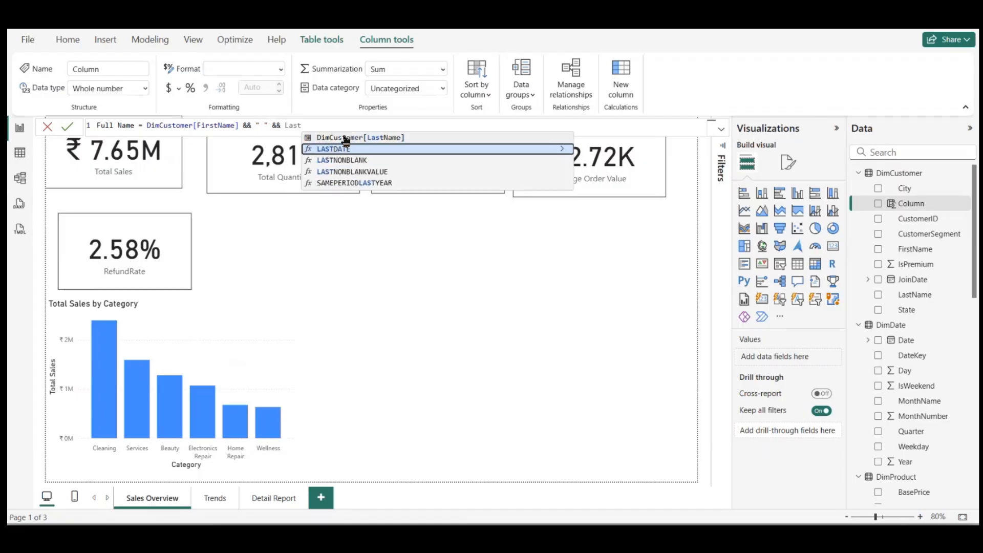
left_click(345, 137)
key("Return")
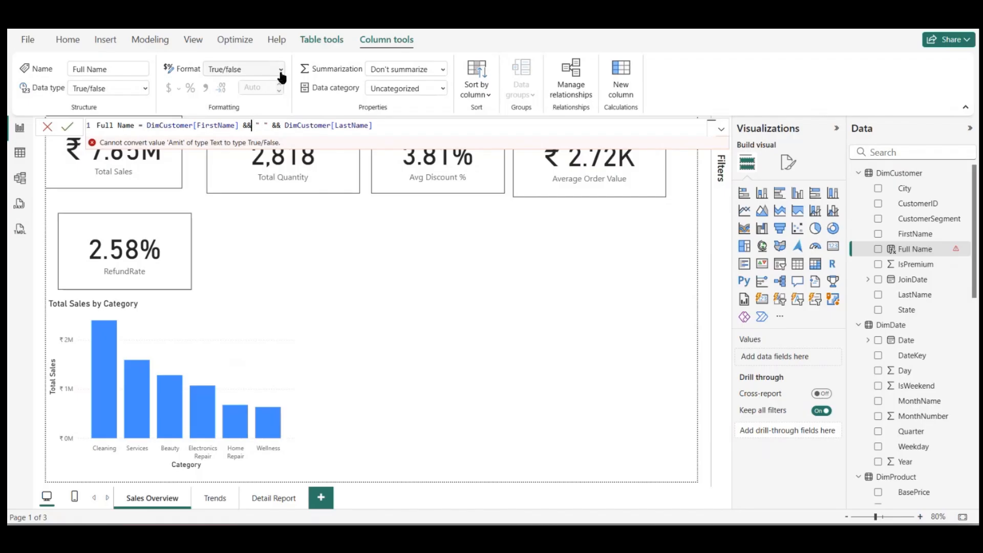
Step: Set the data type of the Full Name column to Text
left_click(245, 70)
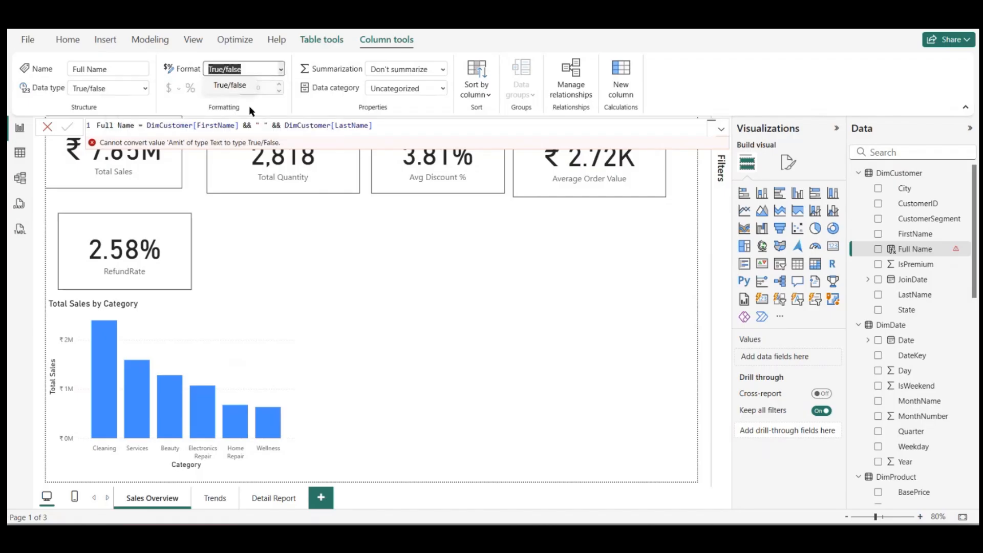
left_click(145, 89)
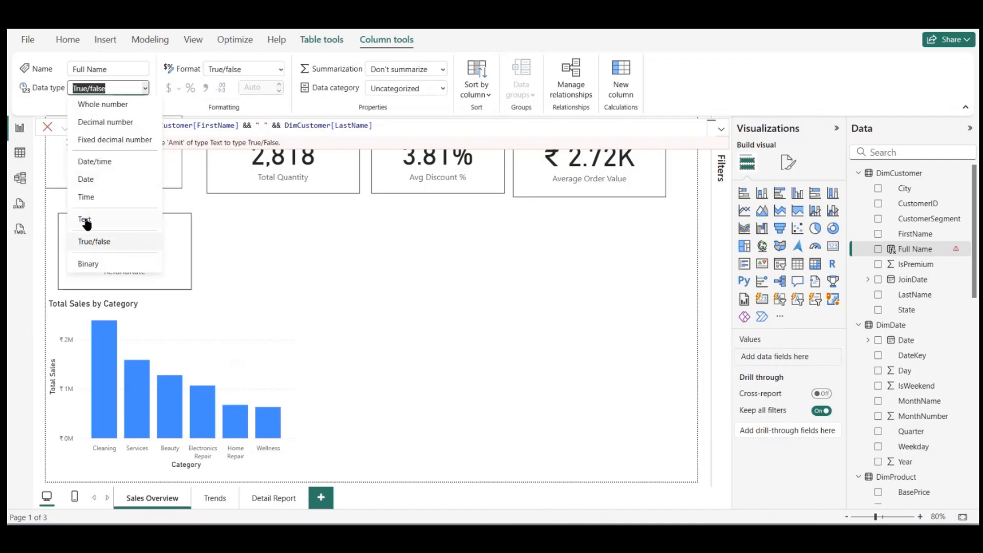
left_click(87, 220)
Step: Correct the Full Name formula to DimCustomer[FirstName] & " " & DimCustomer[LastName] by replacing each && with a single &
left_click(377, 129)
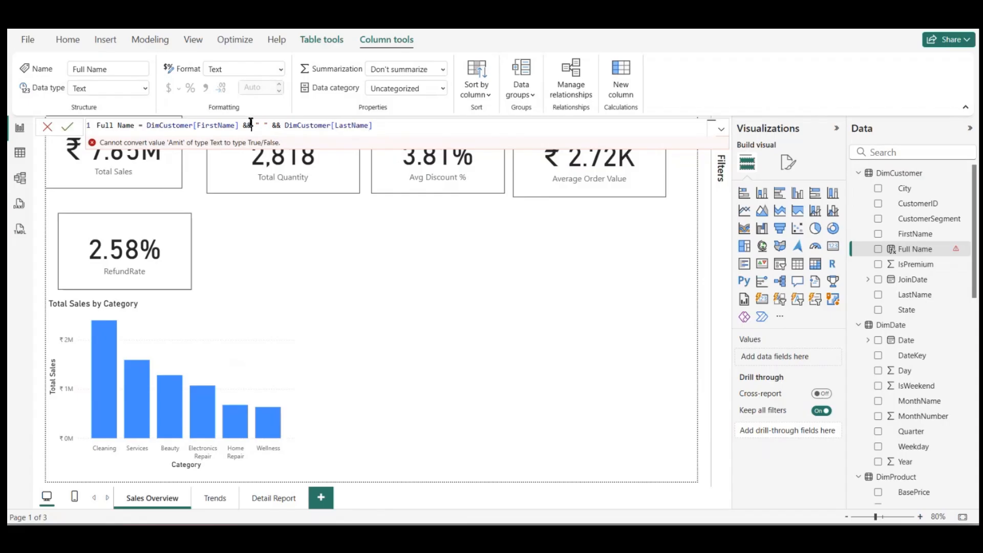
key("BackSpace")
key("BackSpace")
key("Return")
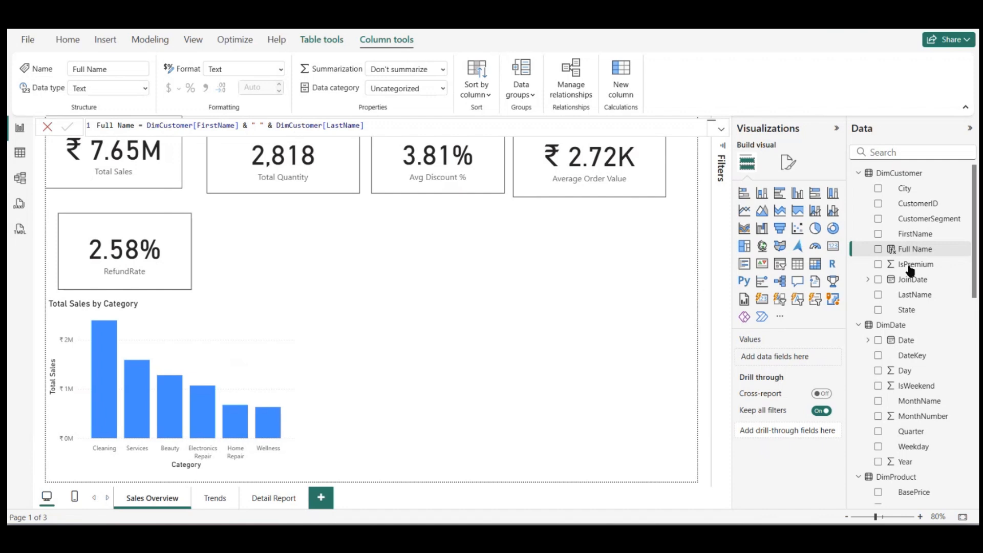
Step: Try the Full Name column in an enlarged table visual beneath the Average Order Value card and remove that table
left_click_drag(920, 250, 519, 256)
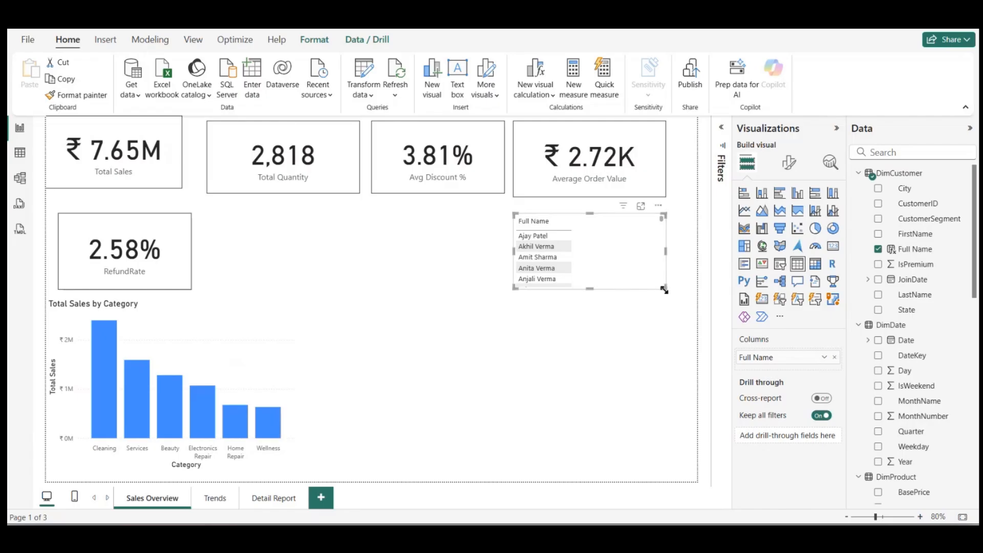
left_click_drag(664, 290, 689, 472)
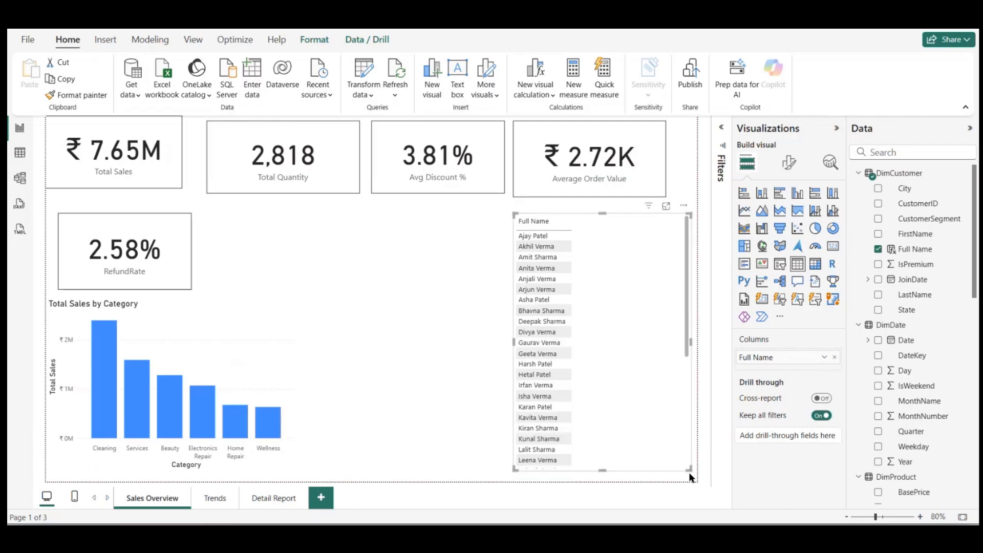
scroll(618, 401, "down", 10)
scroll(618, 398, "up", 10)
scroll(922, 420, "down", 10)
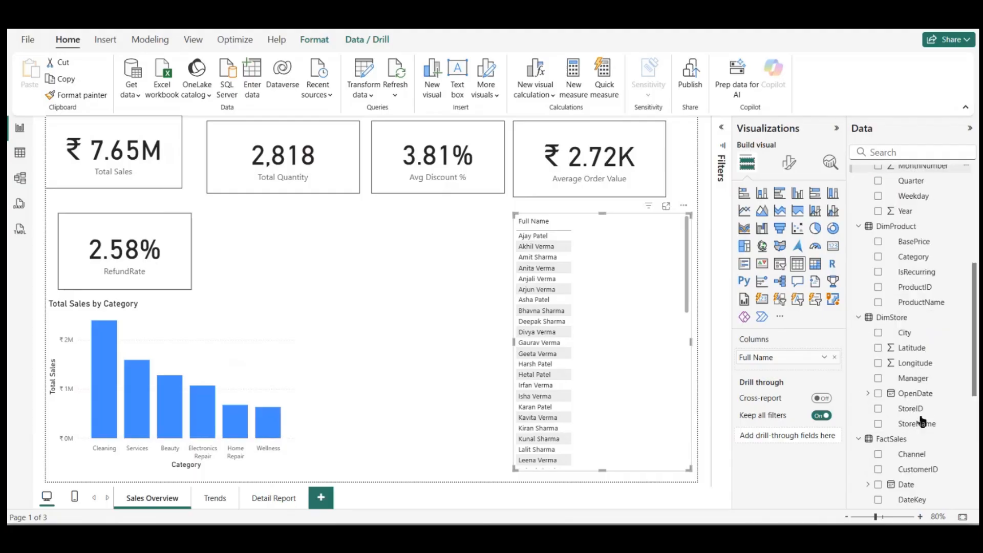
left_click(684, 206)
left_click(717, 250)
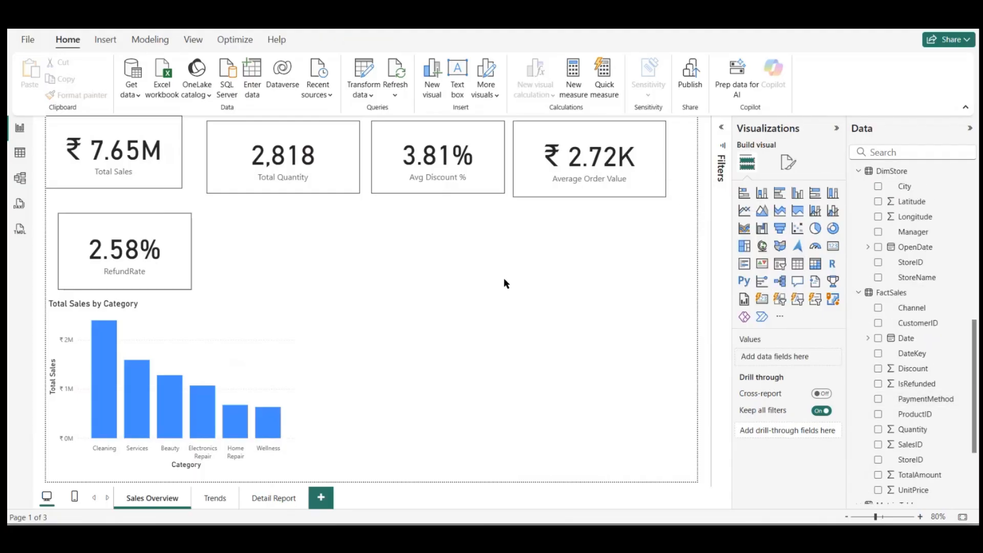
Step: Build a pie chart of Total Sales by DimStore City beside the category chart and widen it
scroll(890, 342, "down", 3)
scroll(891, 344, "up", 6)
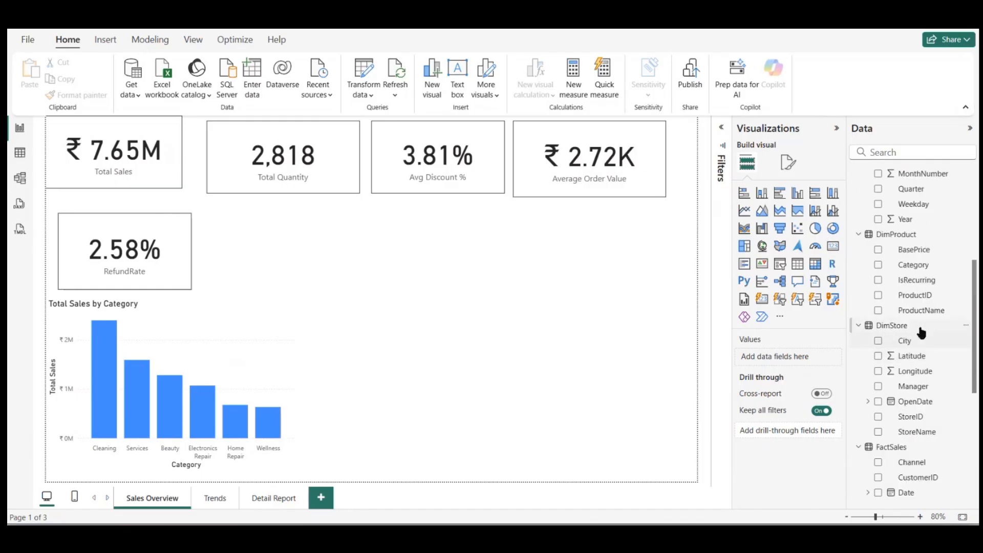
left_click_drag(915, 351, 498, 346)
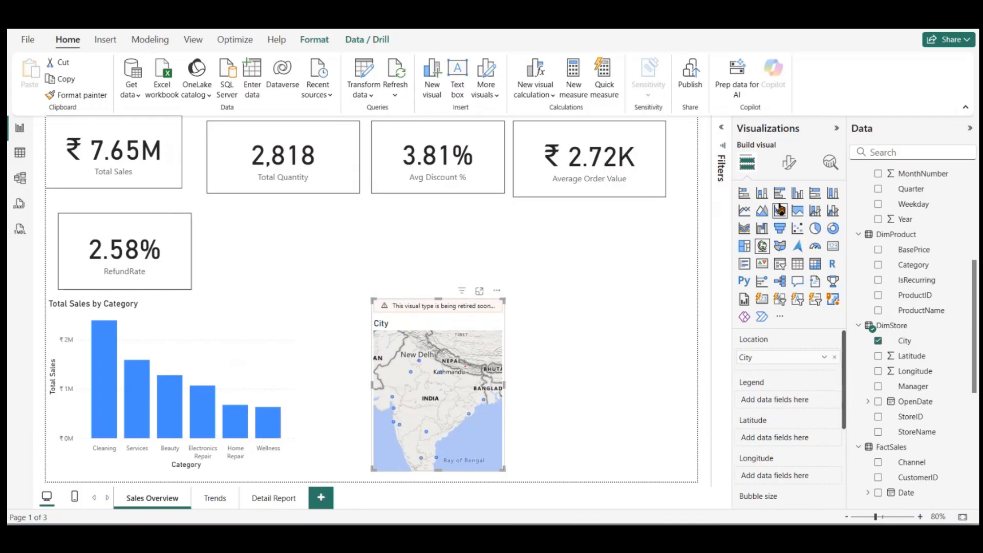
left_click(815, 229)
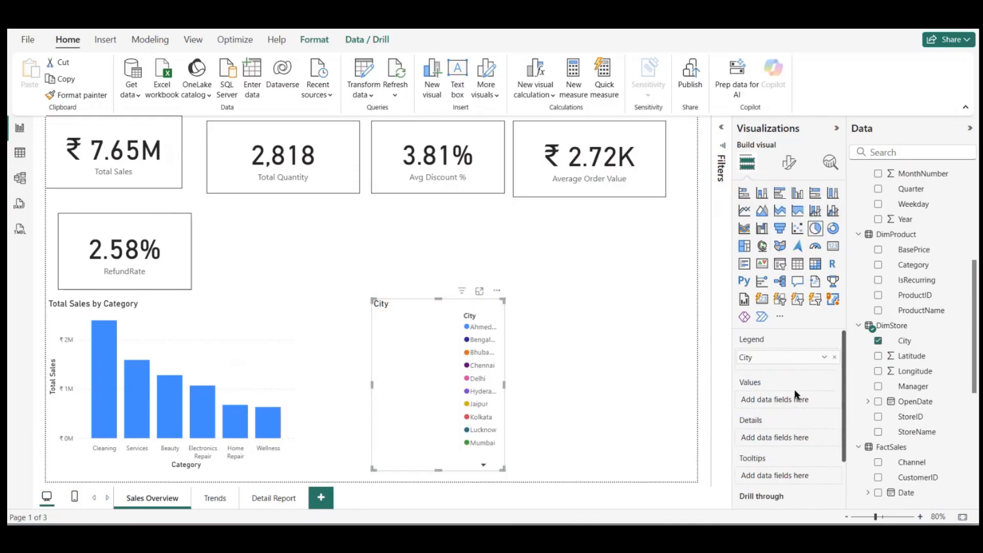
scroll(936, 441, "down", 5)
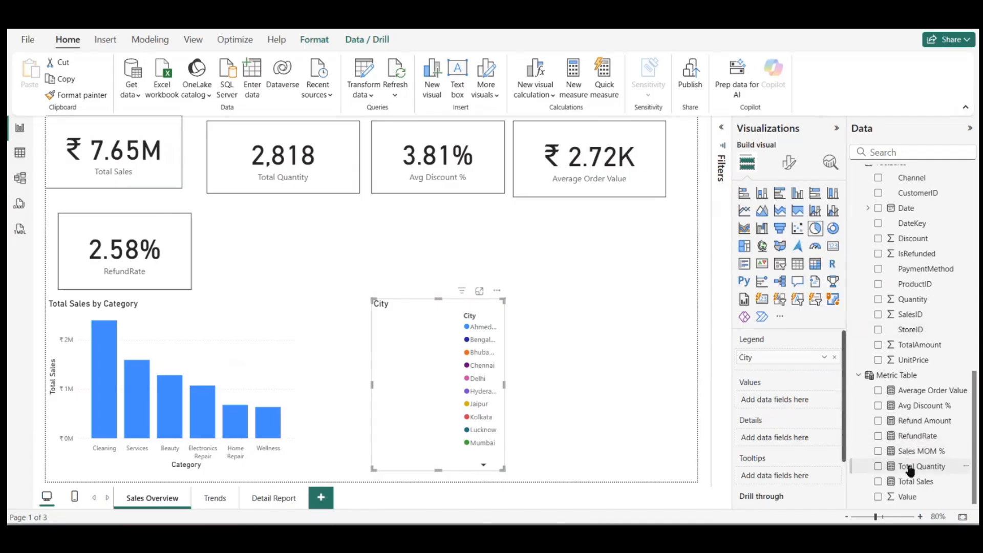
left_click_drag(911, 481, 807, 406)
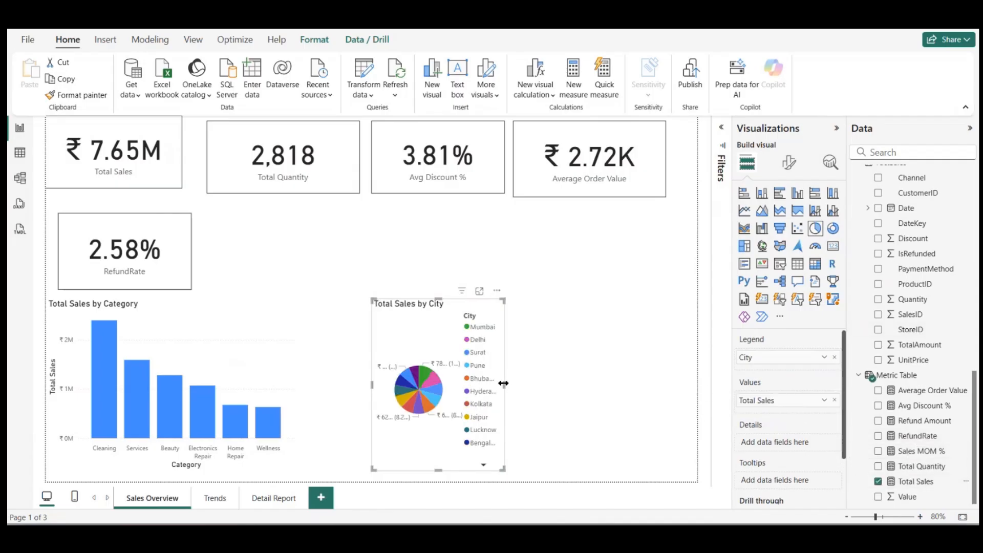
left_click_drag(504, 384, 678, 400)
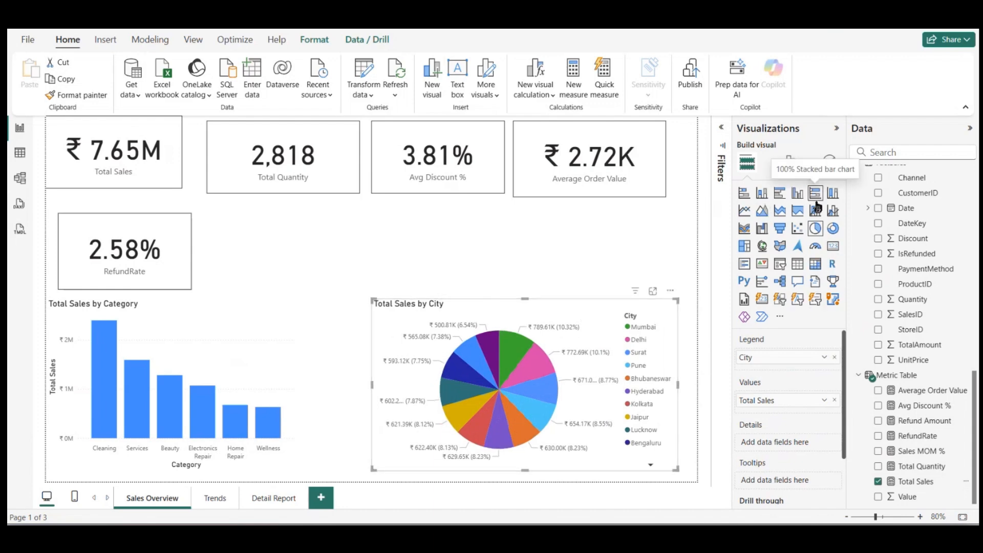
Step: Try 100% stacked column, 100% stacked bar and clustered bar types for the city visual, settling on a stacked column chart
left_click(832, 195)
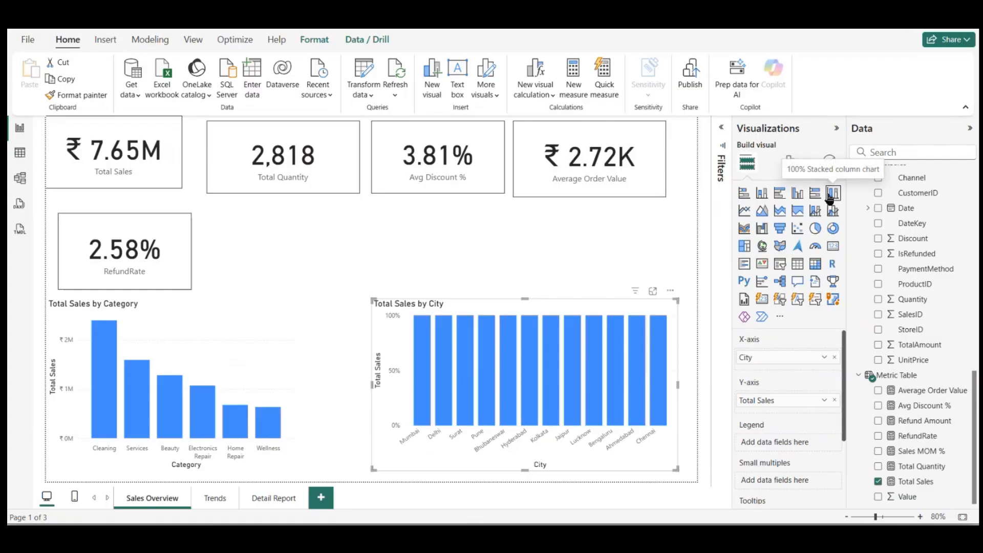
left_click(816, 193)
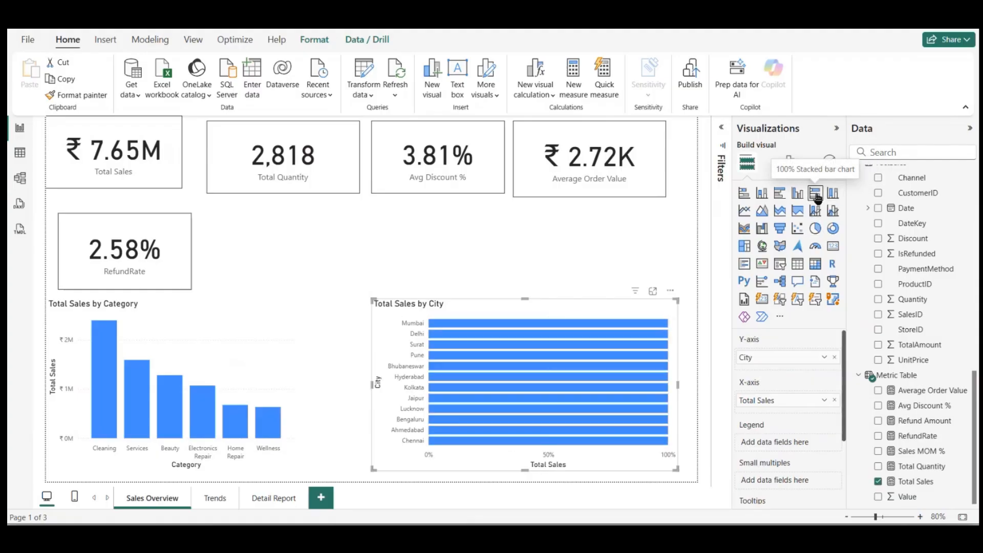
left_click(778, 194)
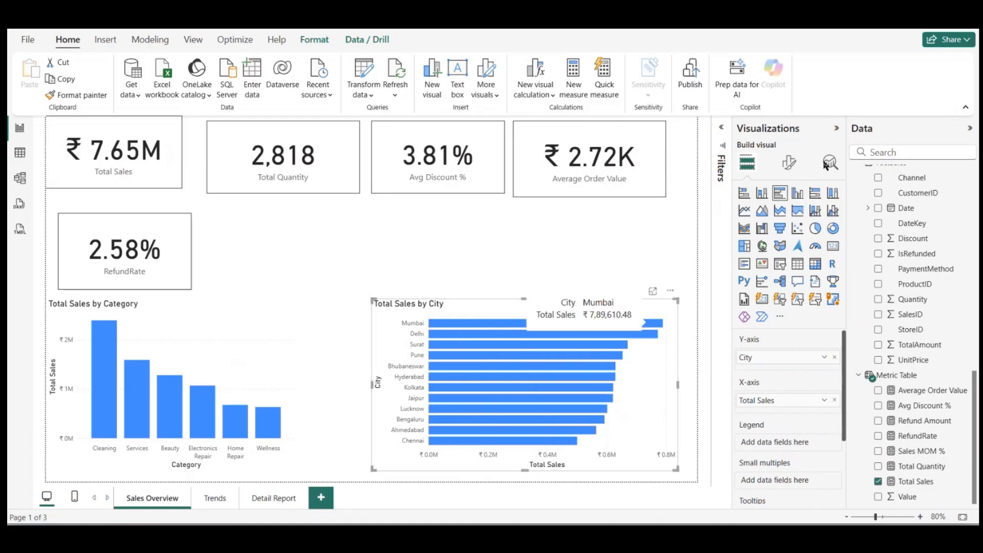
left_click(762, 198)
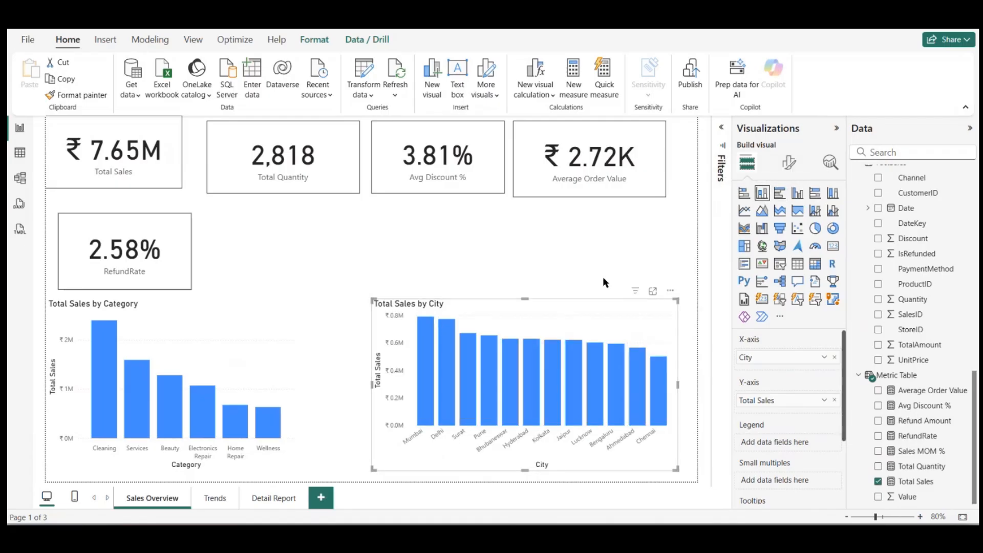
Step: Move the Total Sales by City chart up beside the RefundRate card and make it slightly smaller
left_click_drag(480, 301, 451, 287)
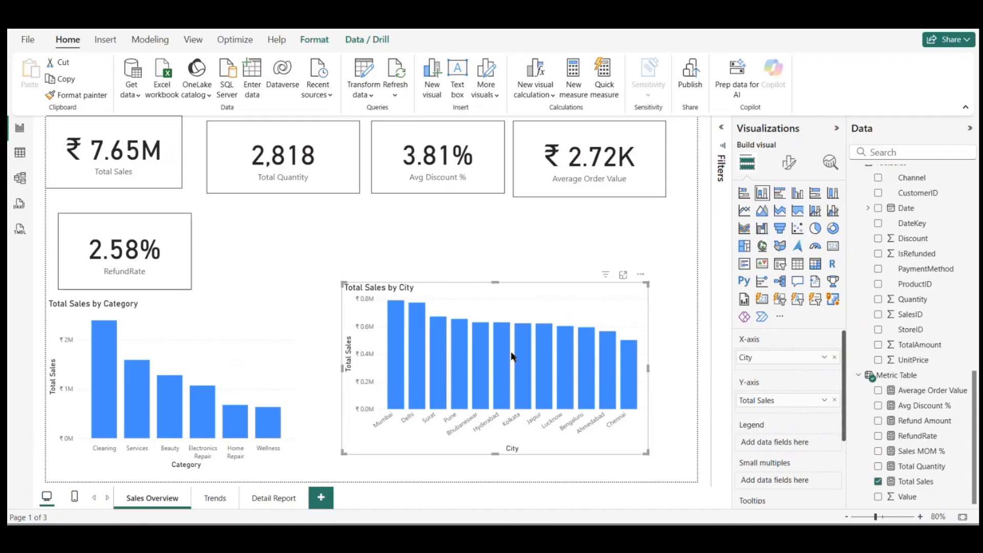
left_click_drag(533, 307, 542, 333)
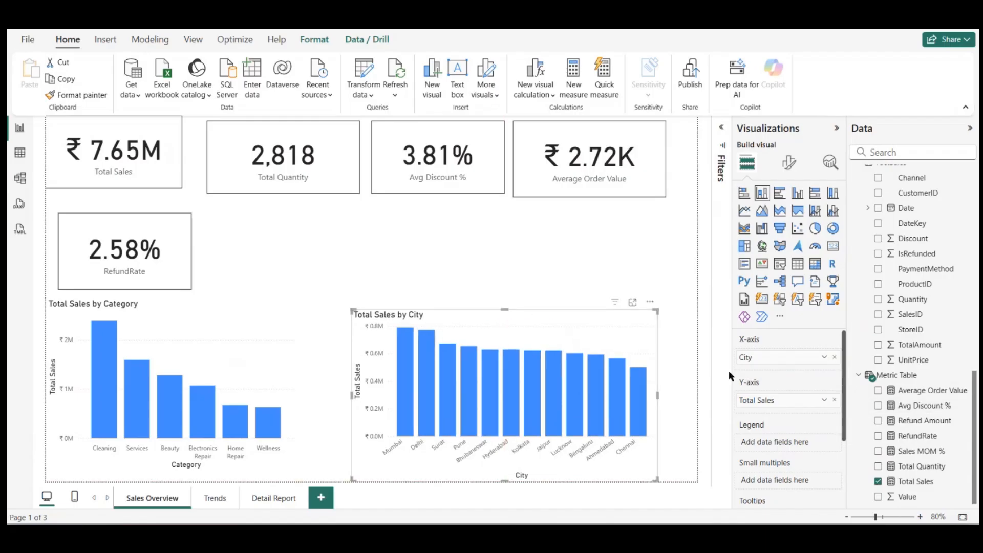
left_click_drag(607, 336, 484, 238)
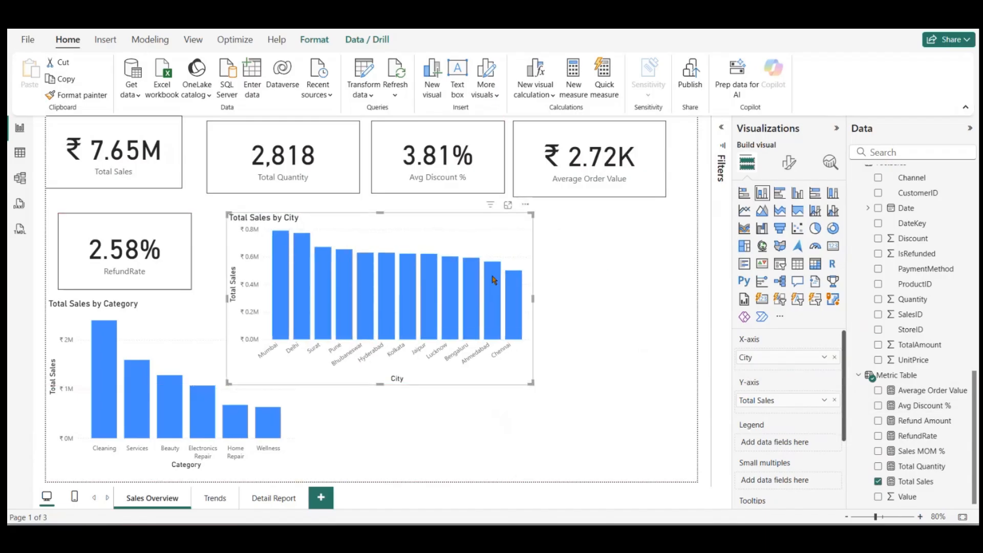
left_click_drag(527, 377, 479, 373)
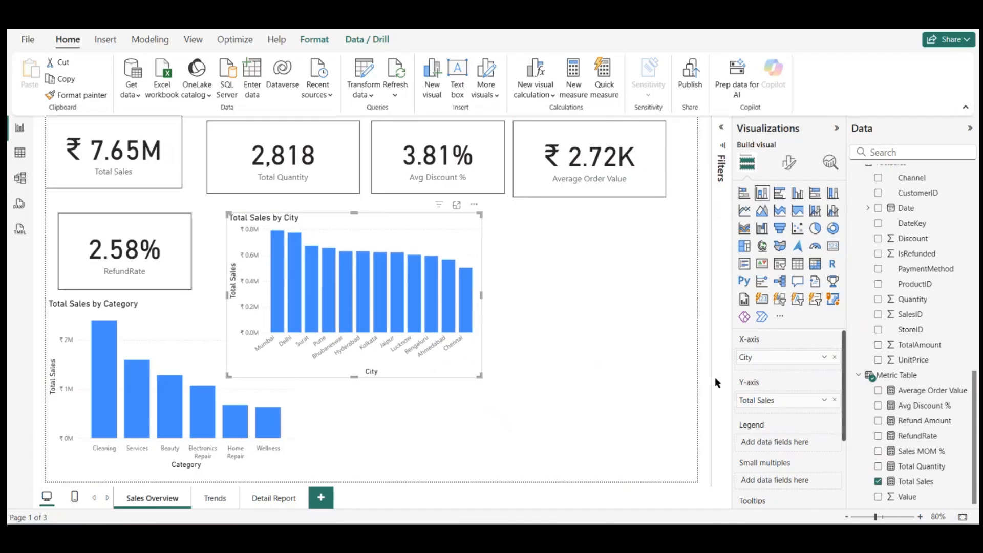
Step: Shift the city chart away from the RefundRate card and replace its DimStore City X-axis field with DimCustomer City
scroll(951, 306, "up", 10)
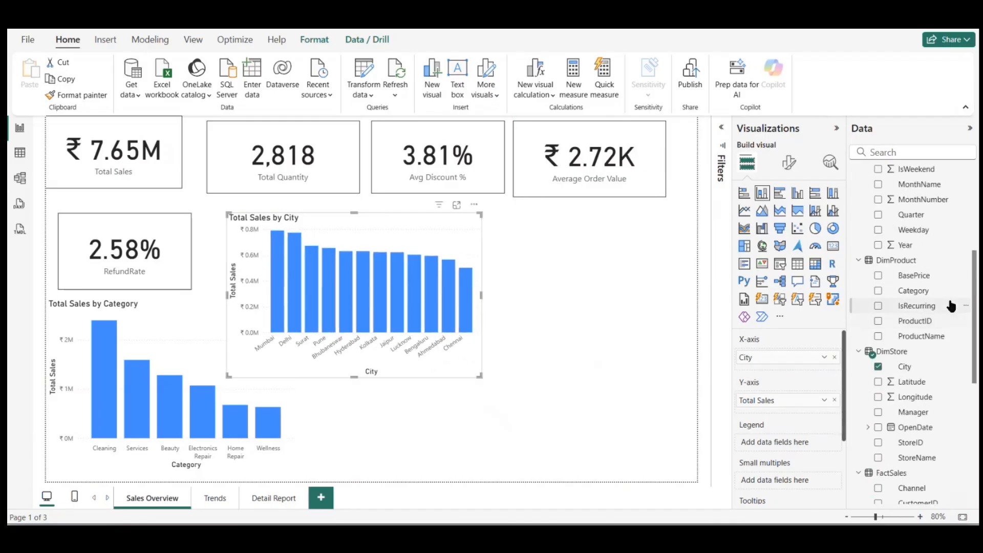
scroll(951, 306, "down", 2)
scroll(951, 305, "up", 4)
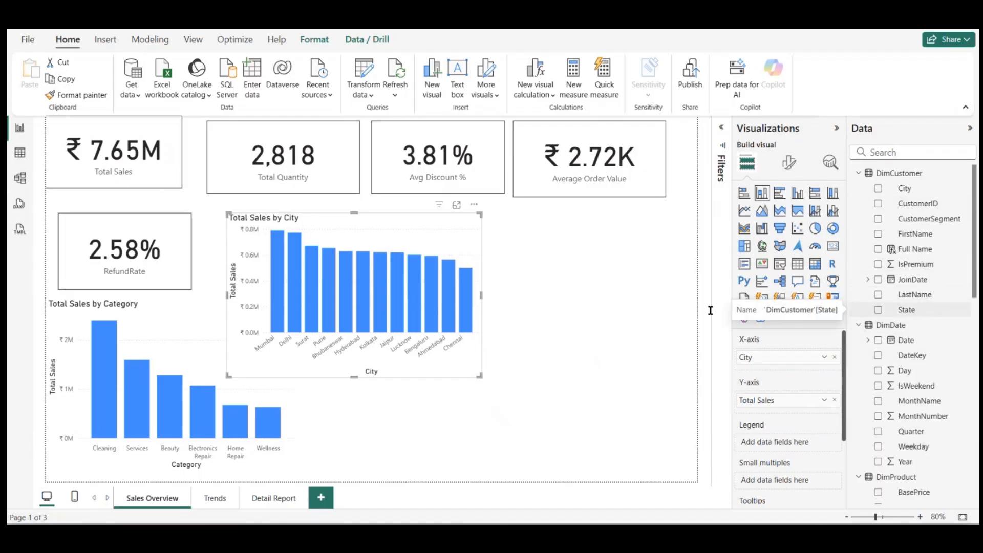
left_click_drag(361, 237, 445, 231)
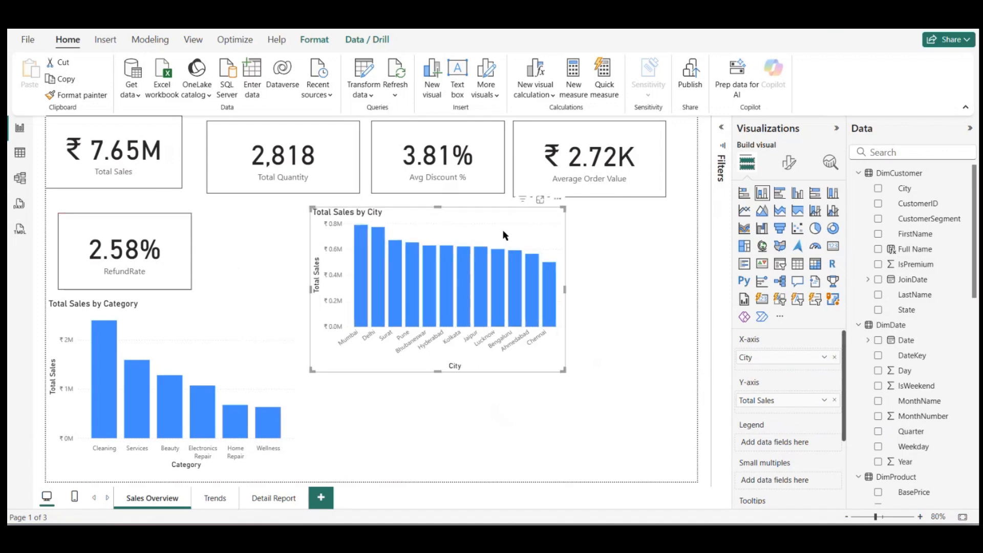
left_click(835, 357)
left_click(878, 189)
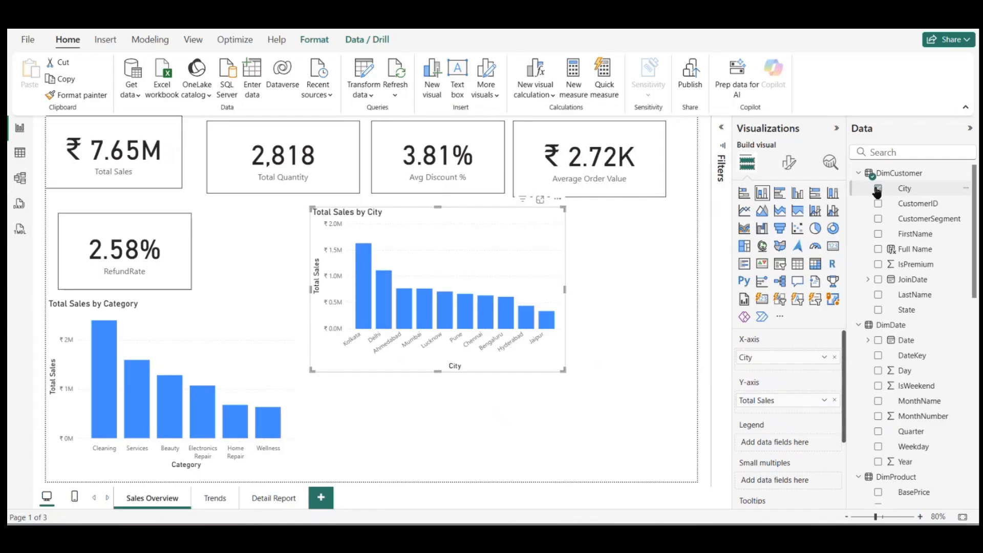
Step: Shift the Total Sales by City chart closer to the RefundRate card and make it narrower and slightly taller
left_click_drag(472, 269, 454, 270)
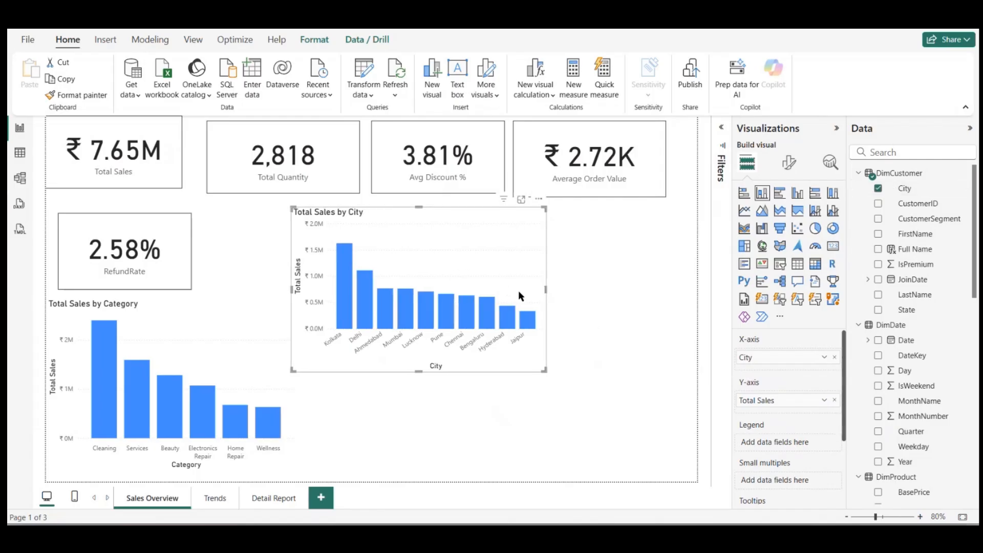
left_click_drag(544, 371, 468, 380)
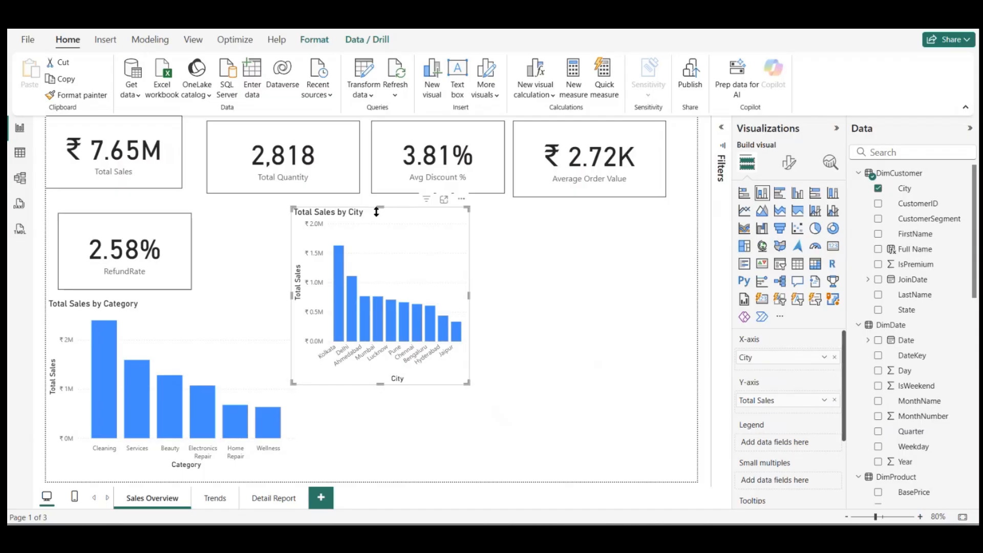
left_click(553, 281)
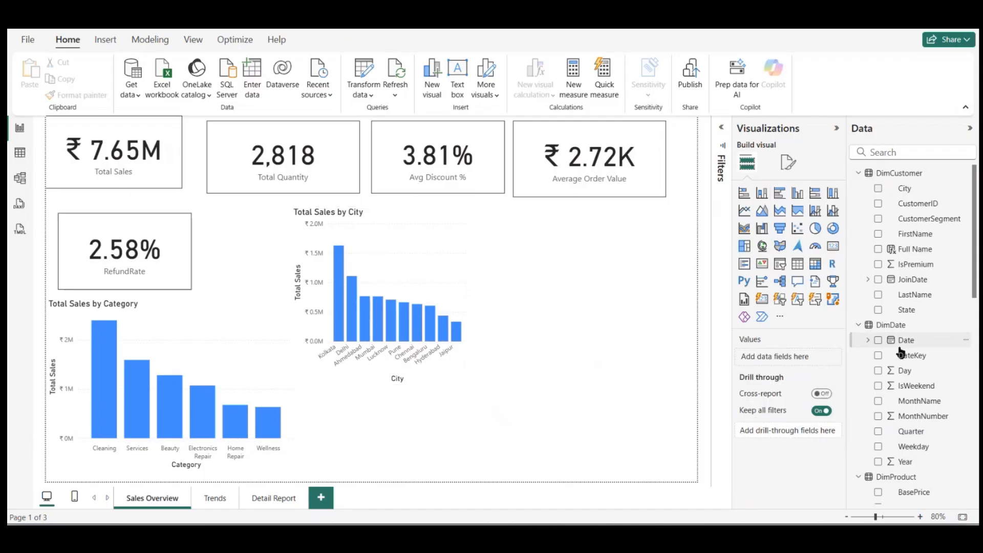
Step: Change the Total Sales by Category visual to a stacked bar chart
left_click(444, 259)
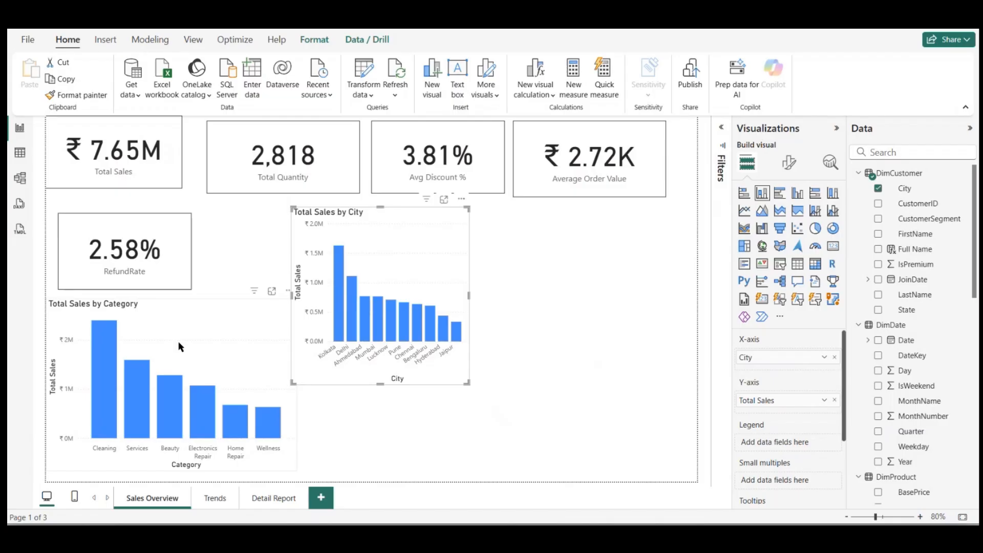
left_click(179, 346)
left_click(745, 193)
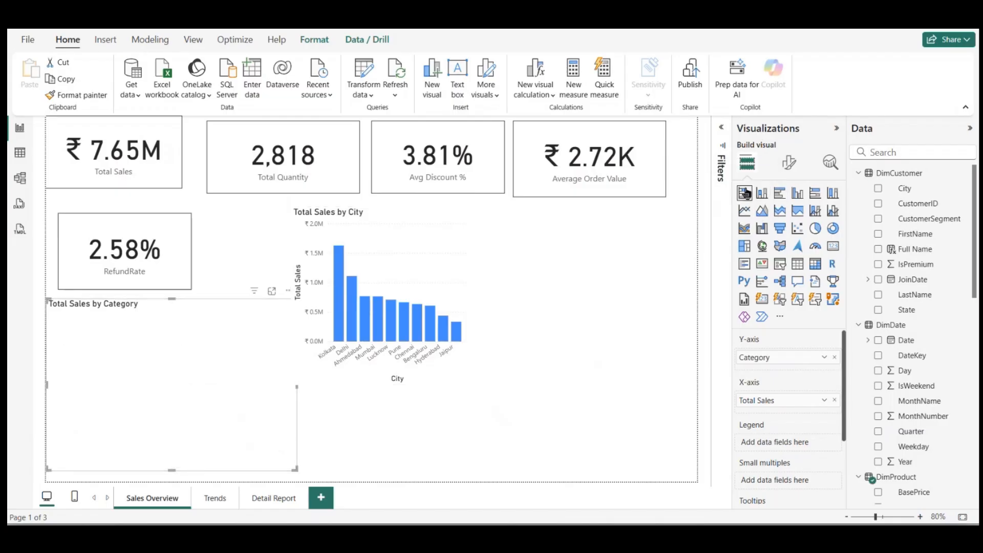
Step: Move the Total Sales by City chart down beside the category bar chart and widen it
left_click_drag(401, 277, 420, 365)
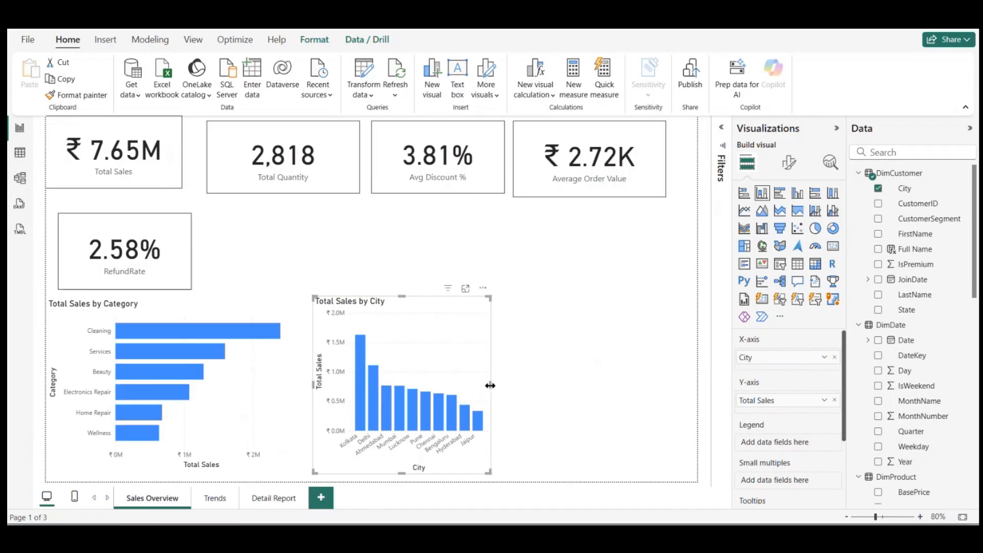
left_click_drag(489, 385, 538, 386)
left_click(616, 385)
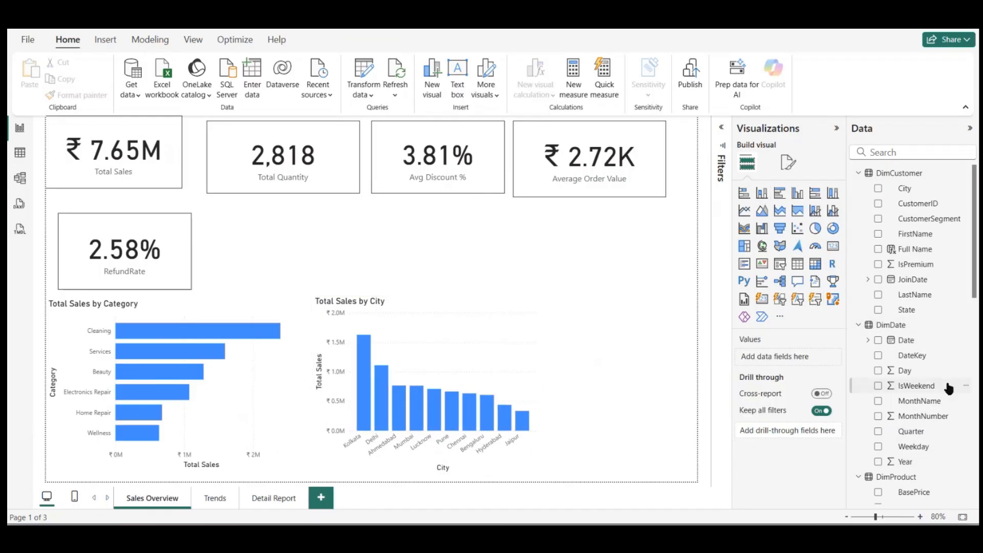
Step: Replace the city chart's DimCustomer City X-axis field with DimStore City, leaving the legend empty
scroll(948, 389, "down", 5)
scroll(948, 390, "down", 3)
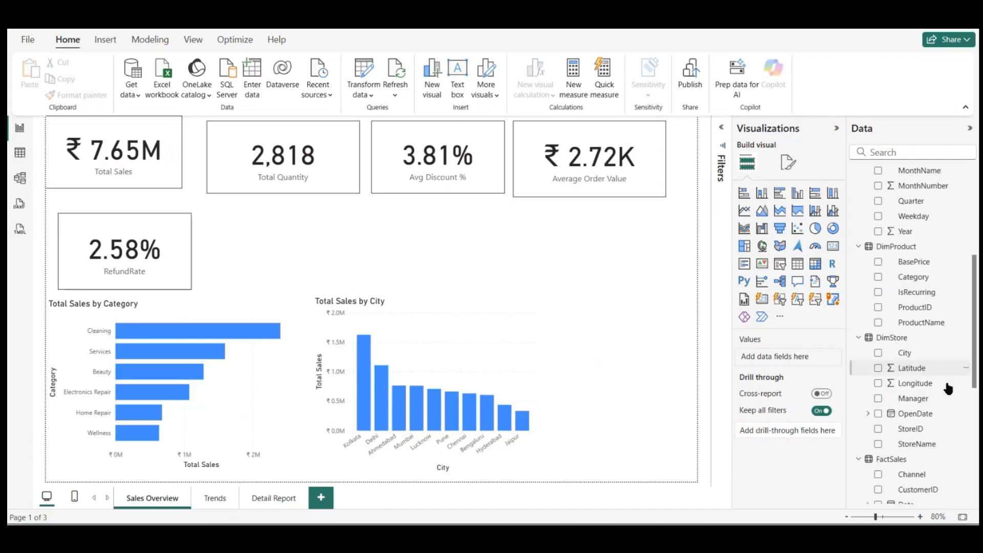
scroll(948, 385, "down", 1)
scroll(933, 354, "down", 2)
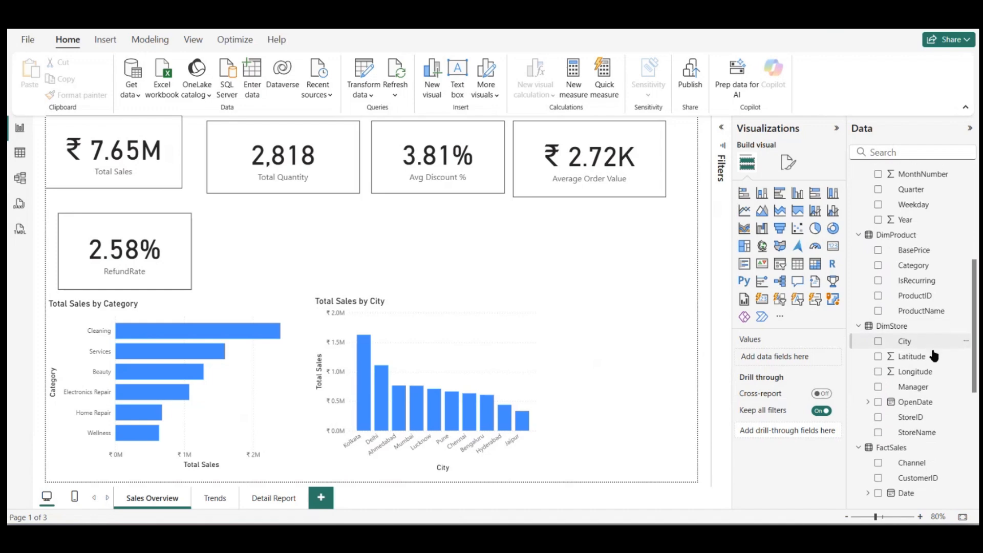
scroll(917, 354, "down", 1)
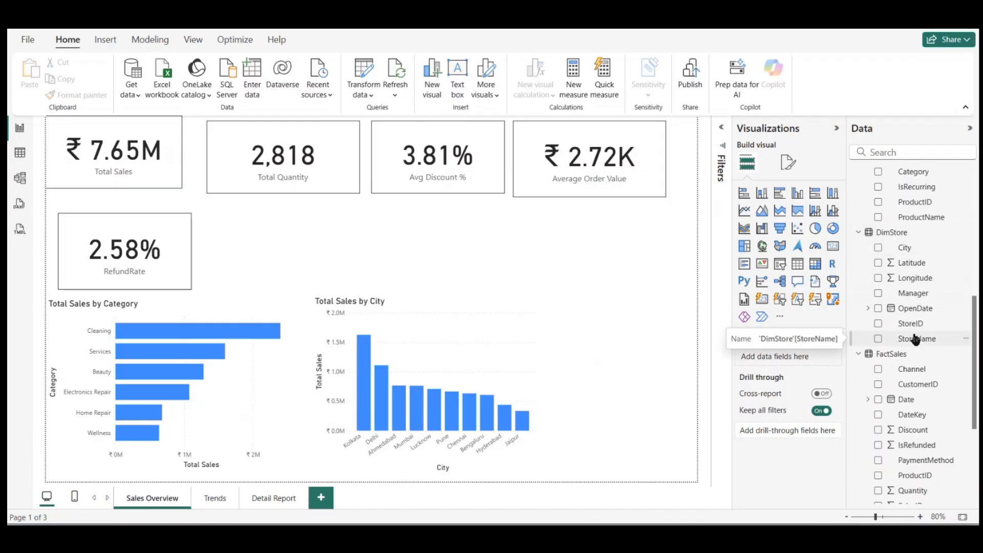
left_click(493, 369)
left_click(878, 249)
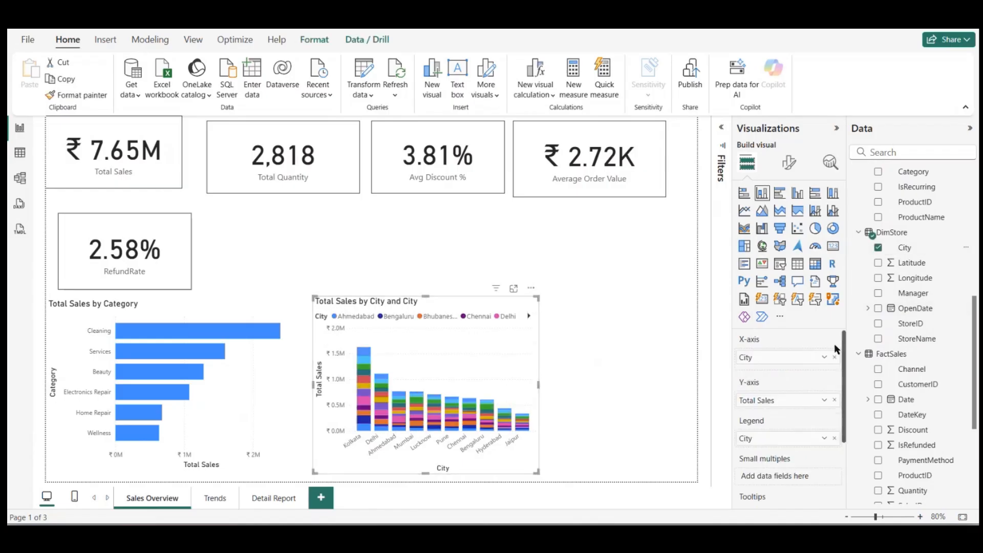
left_click(835, 441)
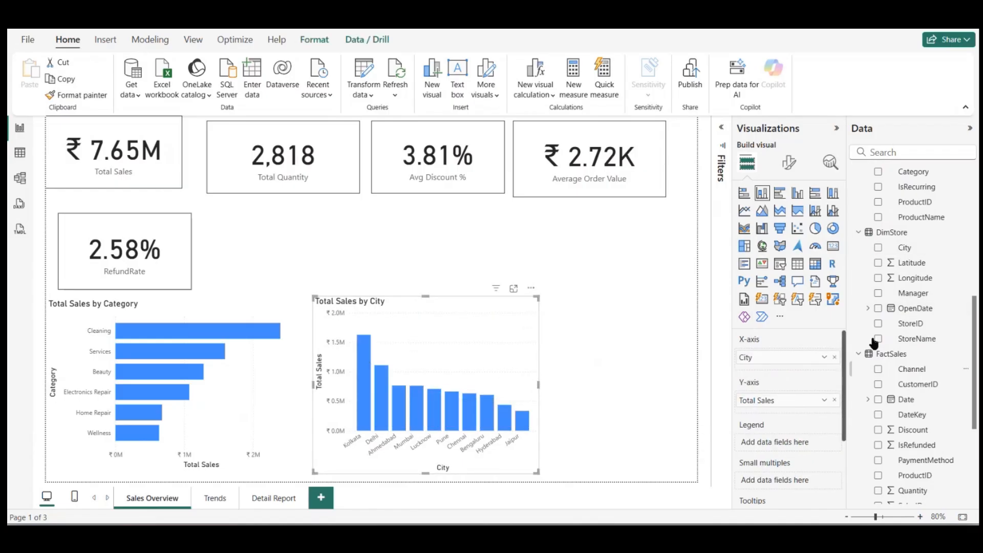
left_click(835, 357)
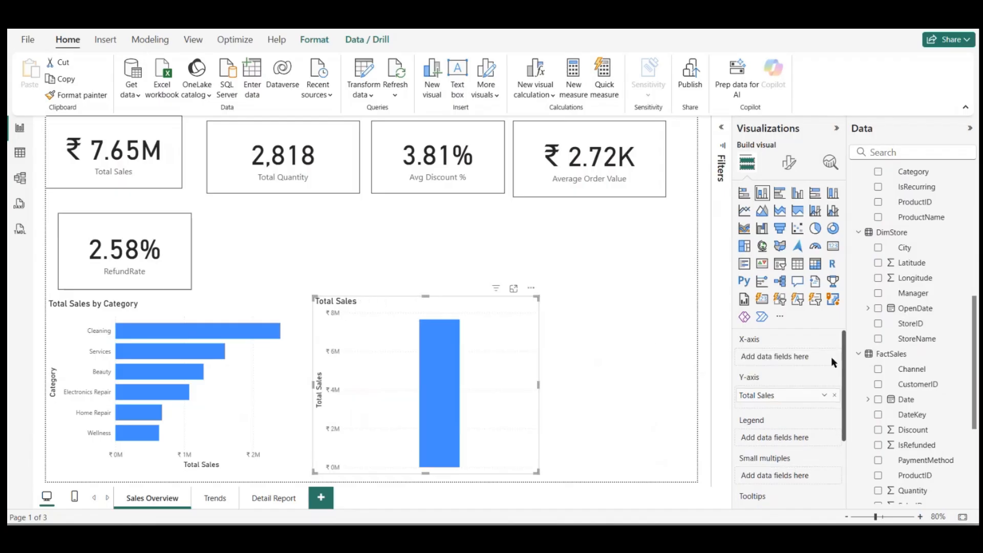
left_click(878, 247)
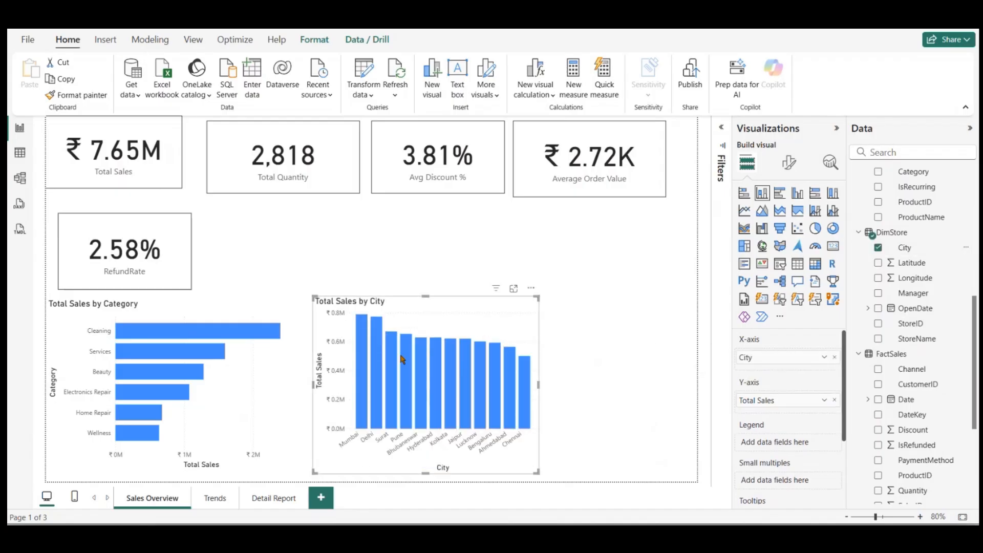
Step: Start a new measure in Metric Table and name it Total Customers
left_click(646, 349)
scroll(906, 417, "down", 5)
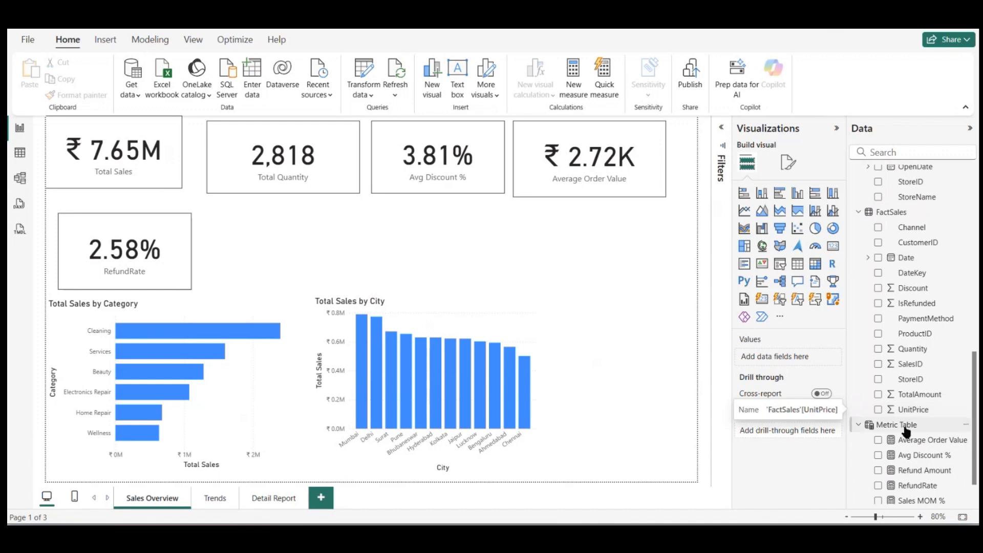
right_click(905, 425)
left_click(843, 266)
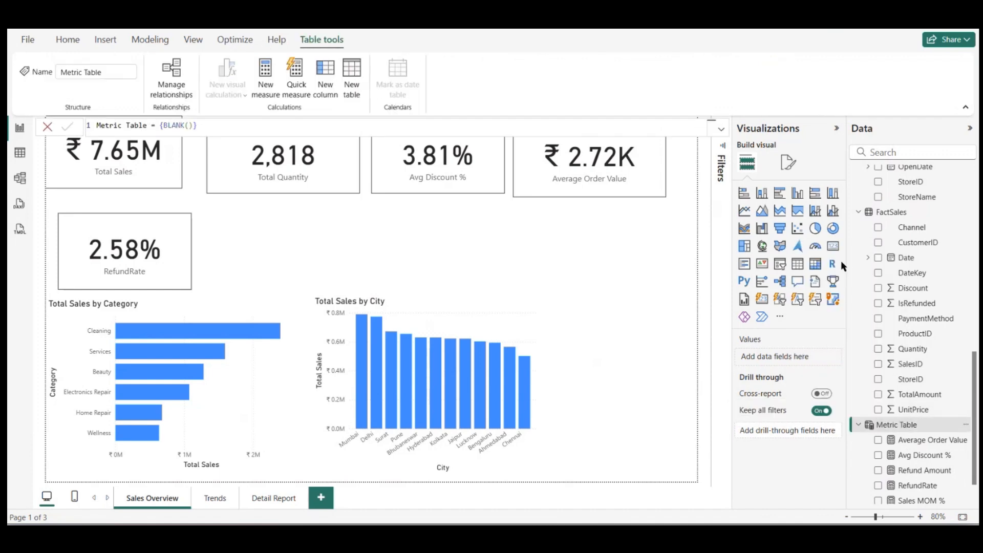
type("total customers")
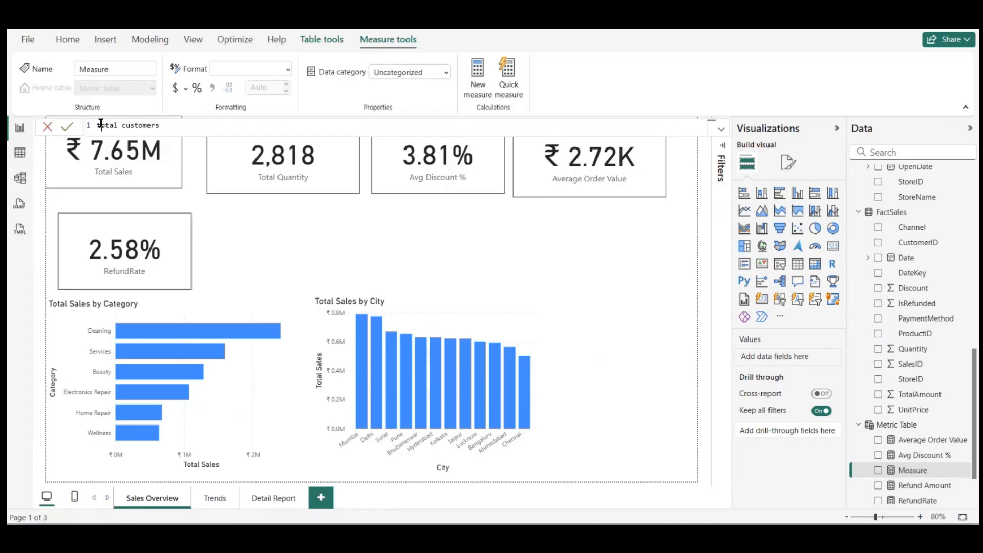
double_click(100, 125)
type("T")
double_click(123, 126)
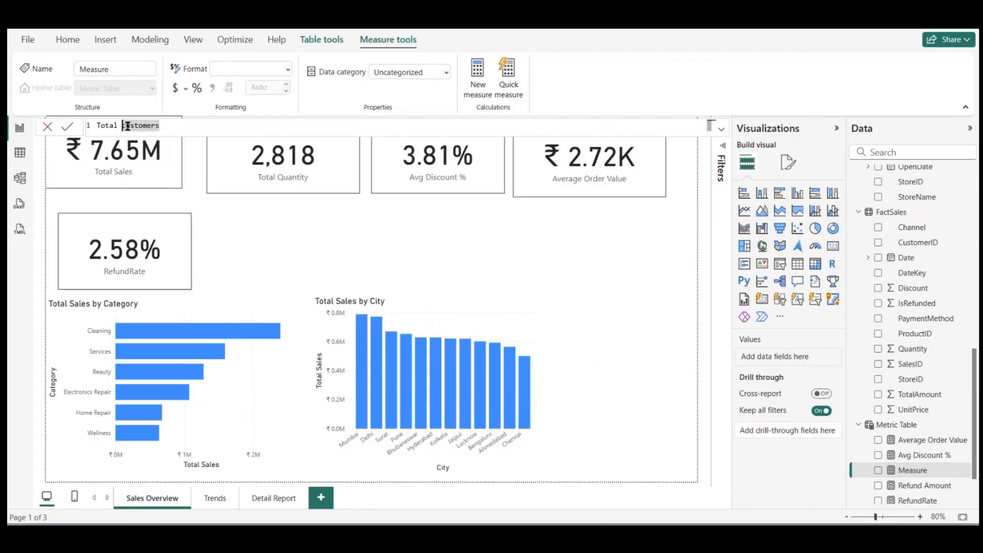
key("BackSpace")
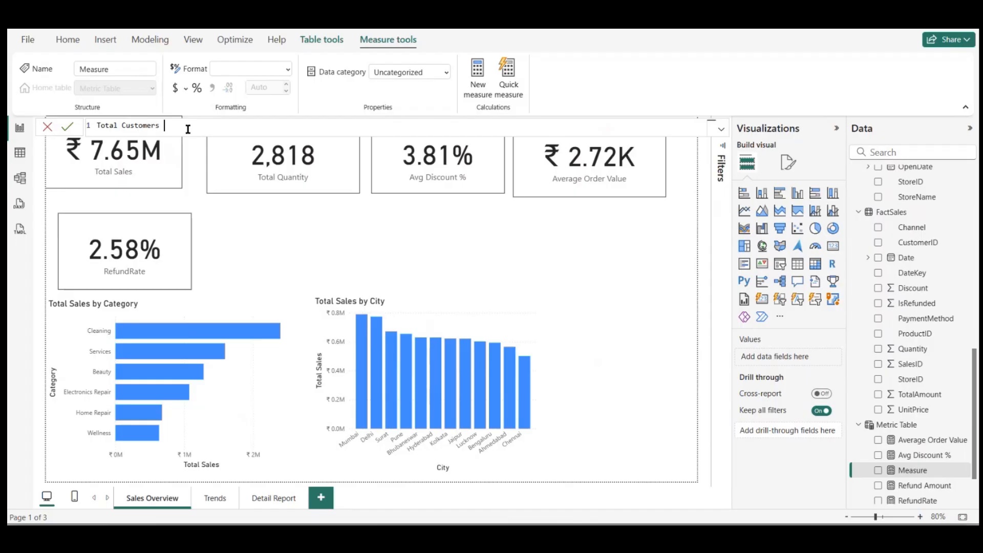
Step: Define the Total Customers measure as DISTINCTCOUNT(DimCustomer[CustomerID]) and commit it
type("c")
key("BackSpace")
type("dist")
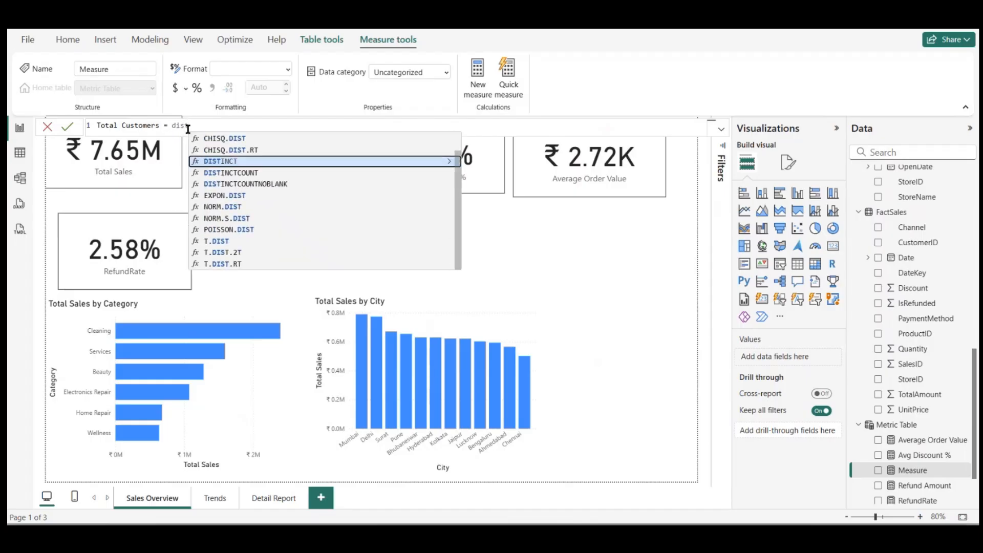
left_click(217, 173)
type("c")
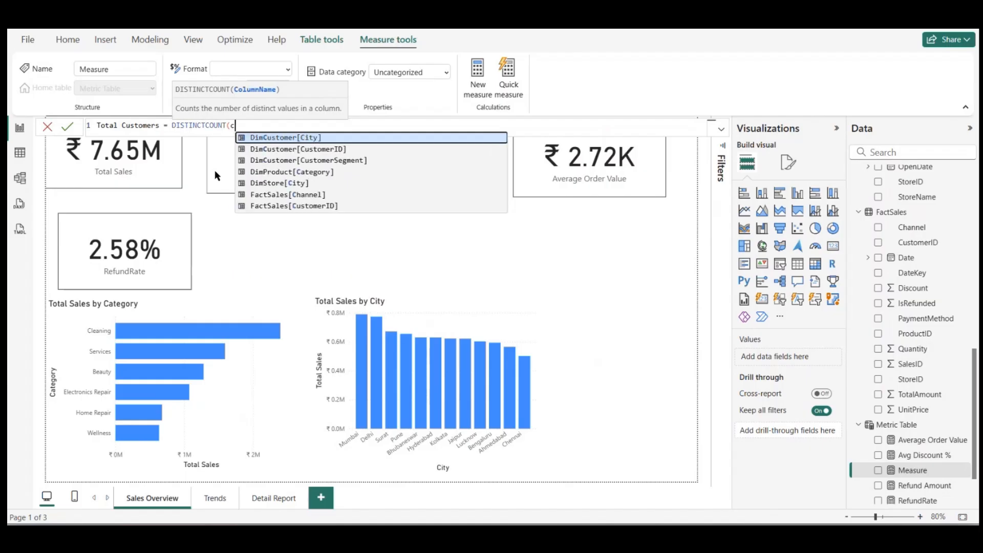
type("ust")
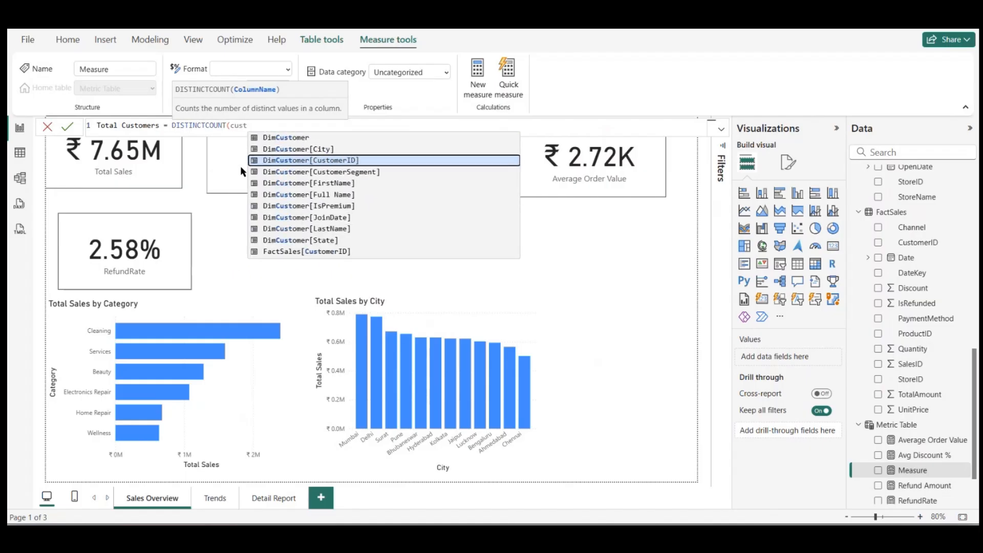
left_click(306, 162)
type(")")
key("Return")
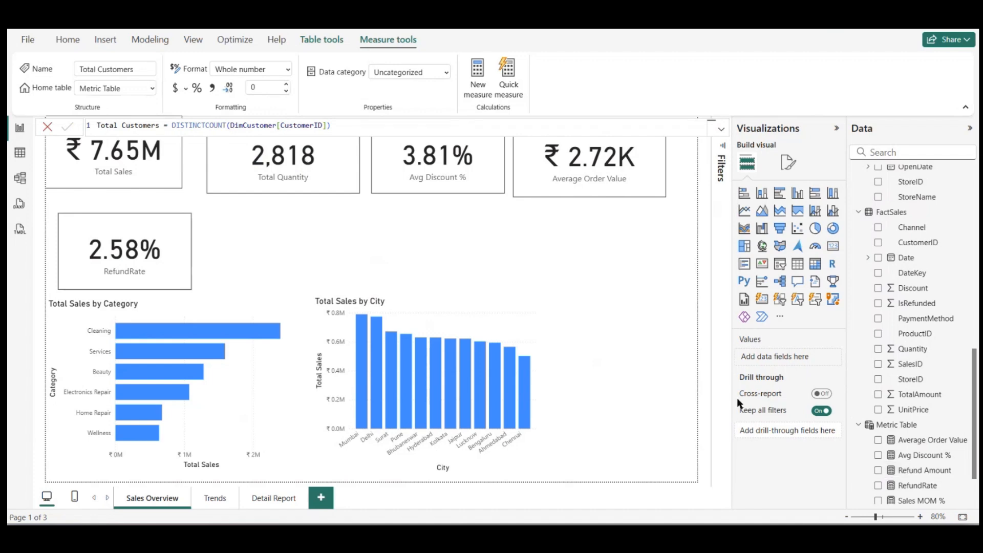
Step: Add an empty pie chart below the Average Order Value card and enlarge it
left_click(644, 353)
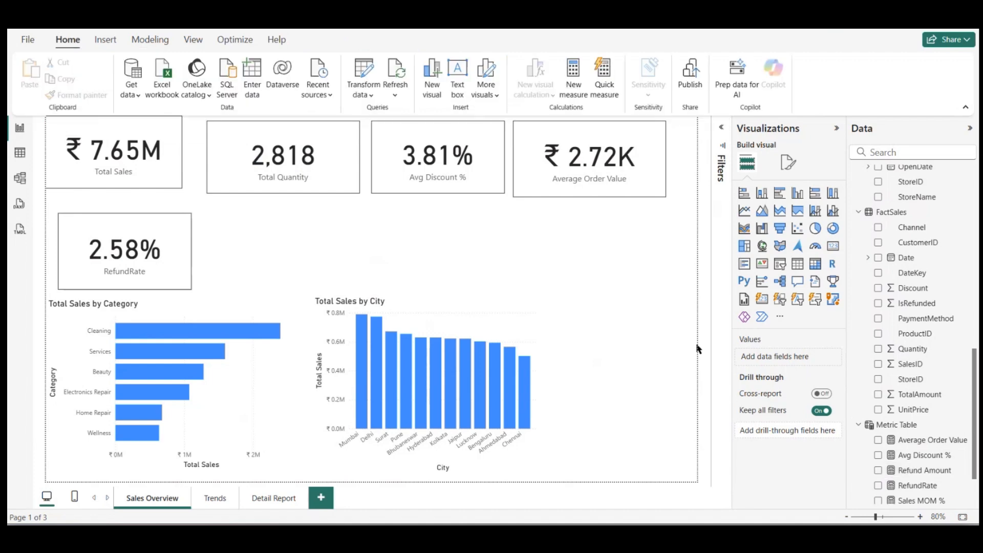
left_click(816, 229)
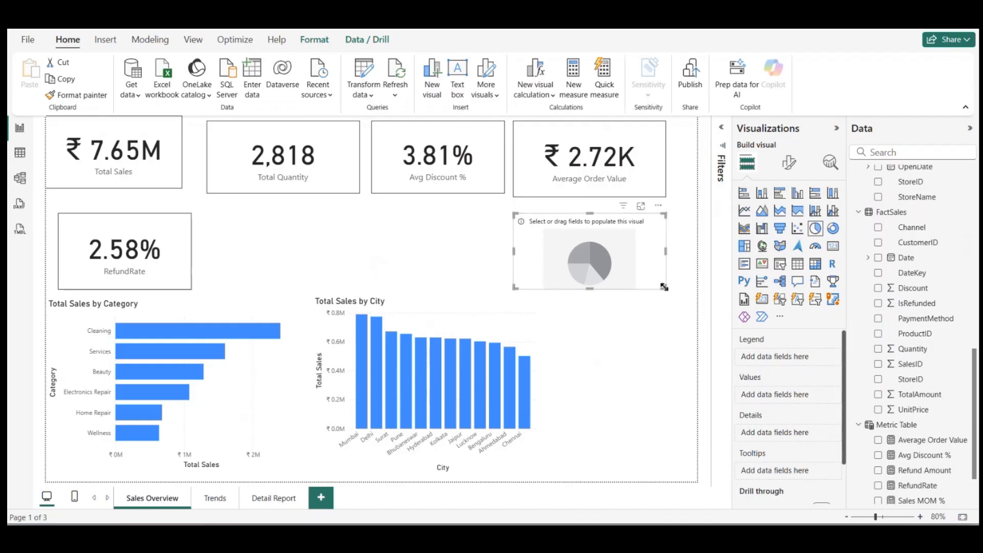
left_click_drag(664, 288, 688, 376)
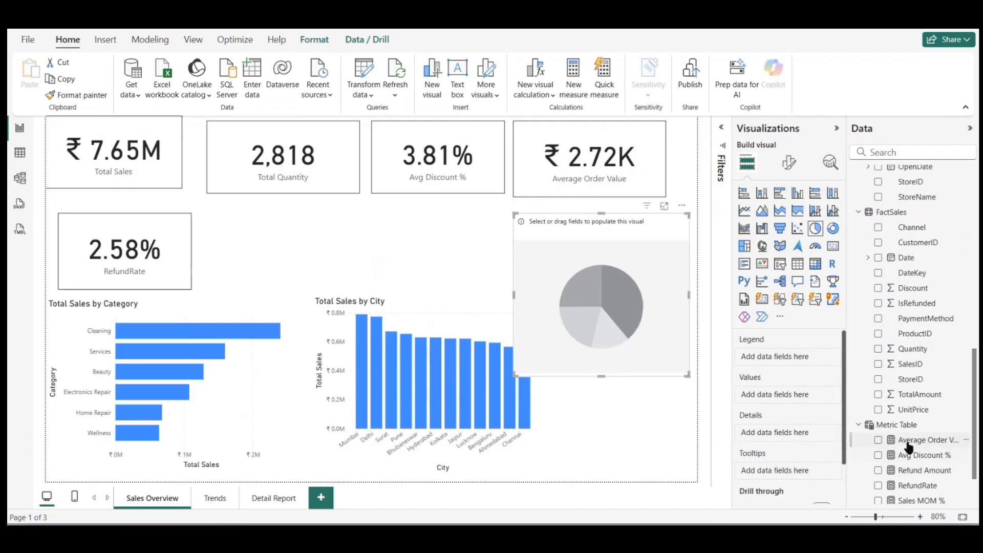
Step: Fill the pie chart with Total Customers by DimCustomer City, then move it and enlarge it to the page's lower corner
scroll(909, 448, "down", 2)
left_click_drag(924, 450, 781, 402)
scroll(922, 258, "up", 3)
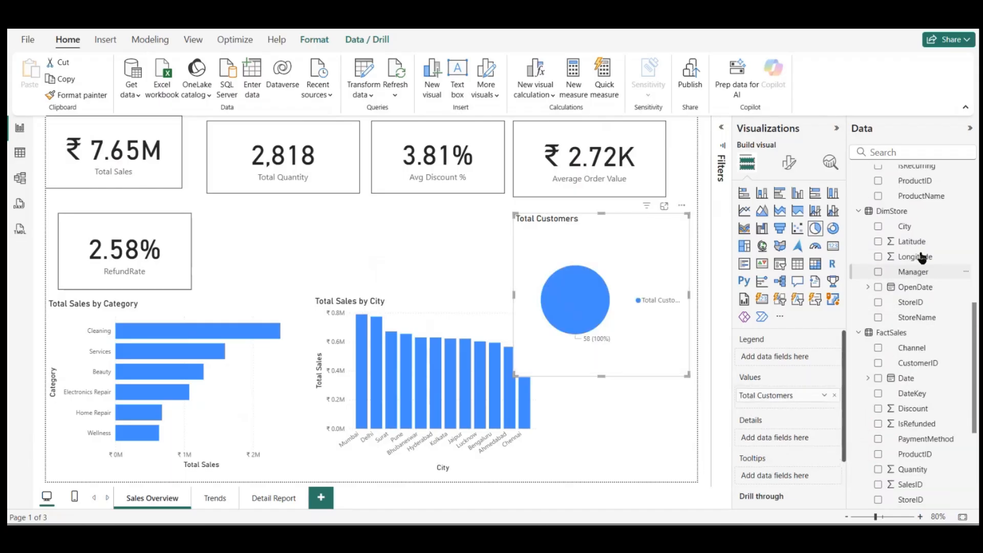
scroll(922, 257, "up", 5)
left_click(879, 189)
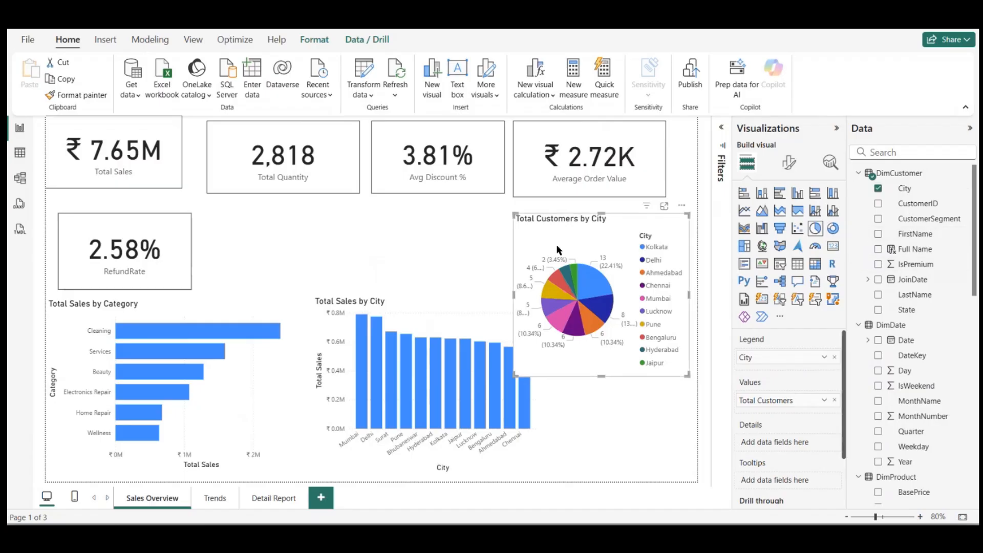
left_click_drag(623, 277, 548, 252)
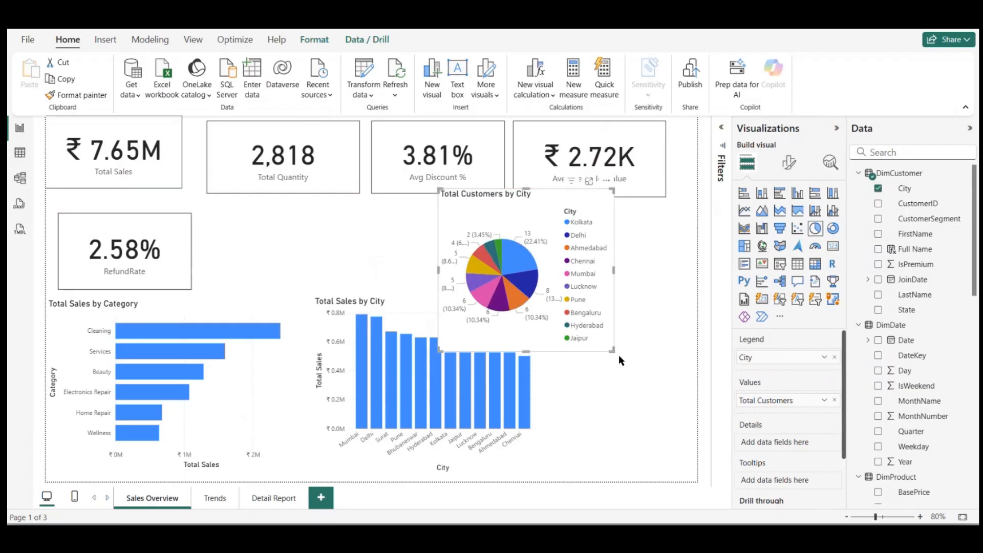
left_click_drag(639, 373, 696, 481)
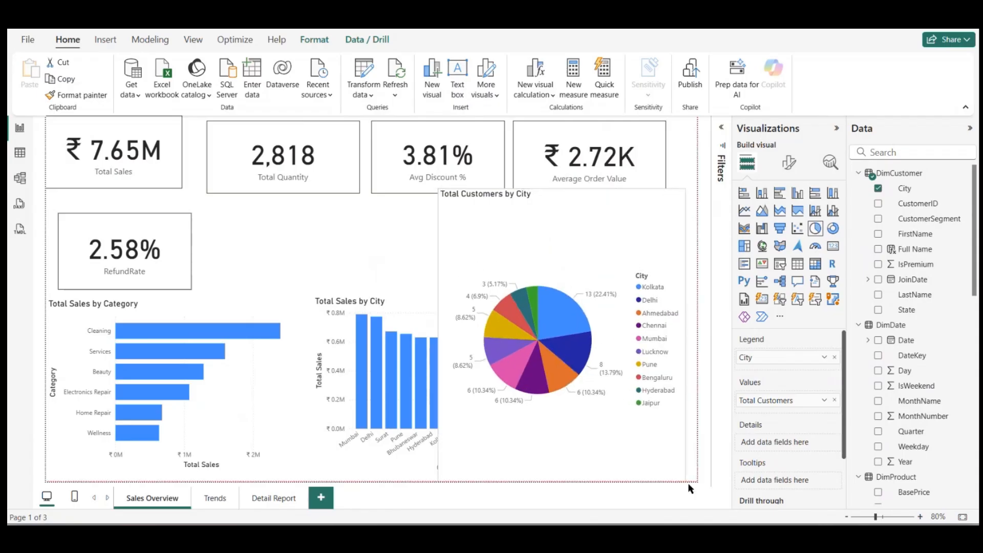
Step: Set the pie chart's detail label contents to Category, percent of total
left_click(789, 163)
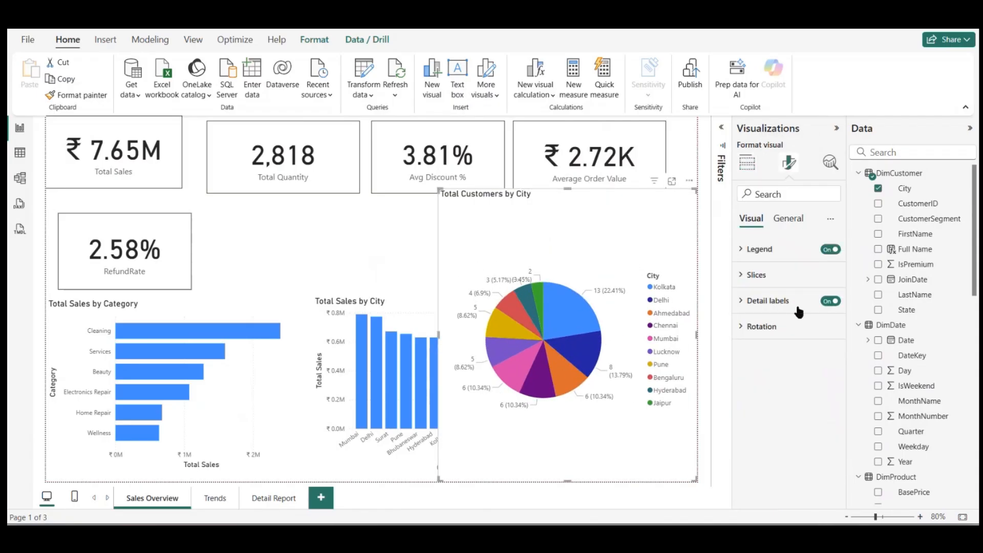
left_click(757, 301)
scroll(792, 359, "down", 1)
left_click(793, 397)
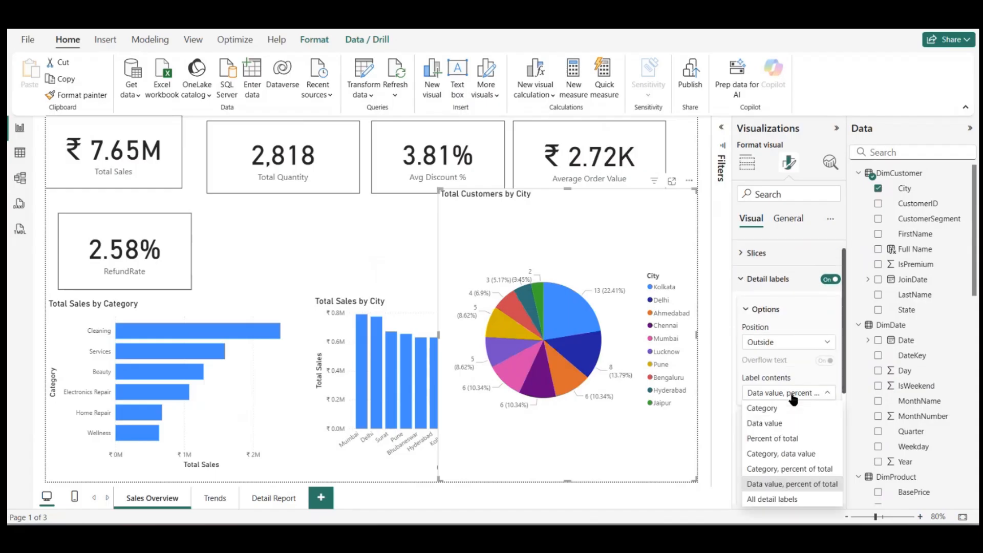
left_click(792, 470)
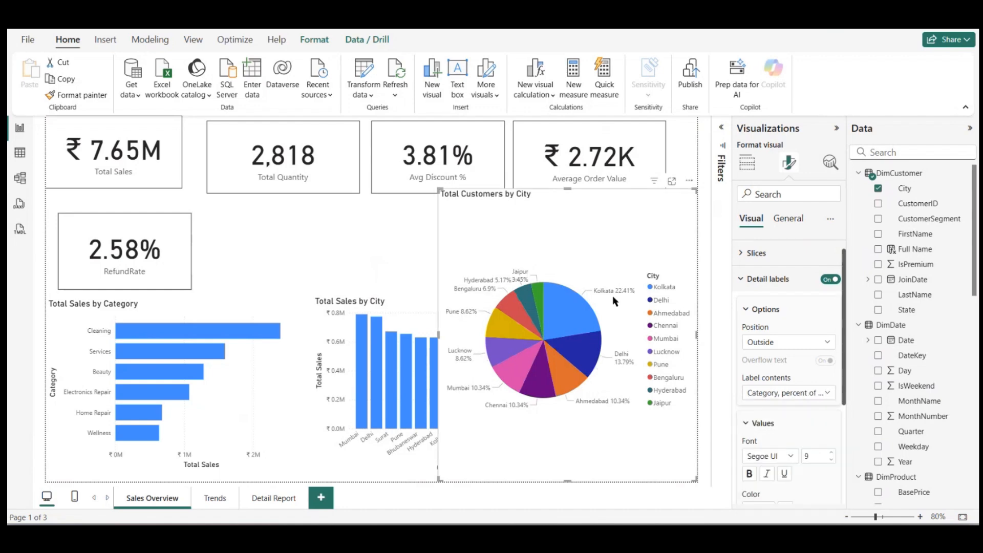
Step: Shrink the Total Customers by City pie chart and place it just below the Average Order Value card
left_click_drag(616, 280, 592, 243)
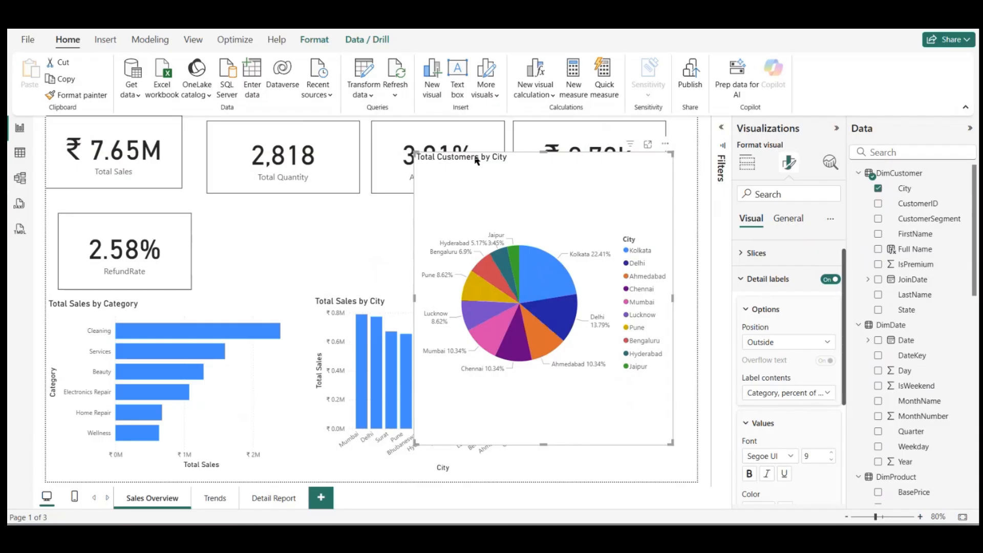
left_click_drag(415, 153, 452, 281)
left_click_drag(559, 303, 566, 225)
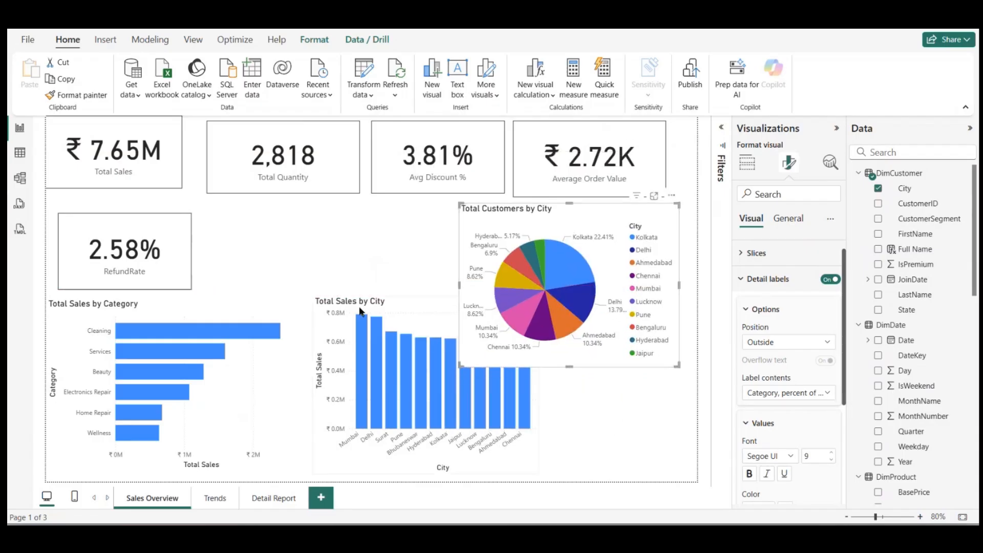
Step: Move the Total Sales by City column chart up beside the RefundRate card and shrink it to fit before the pie chart
left_click_drag(373, 312, 322, 254)
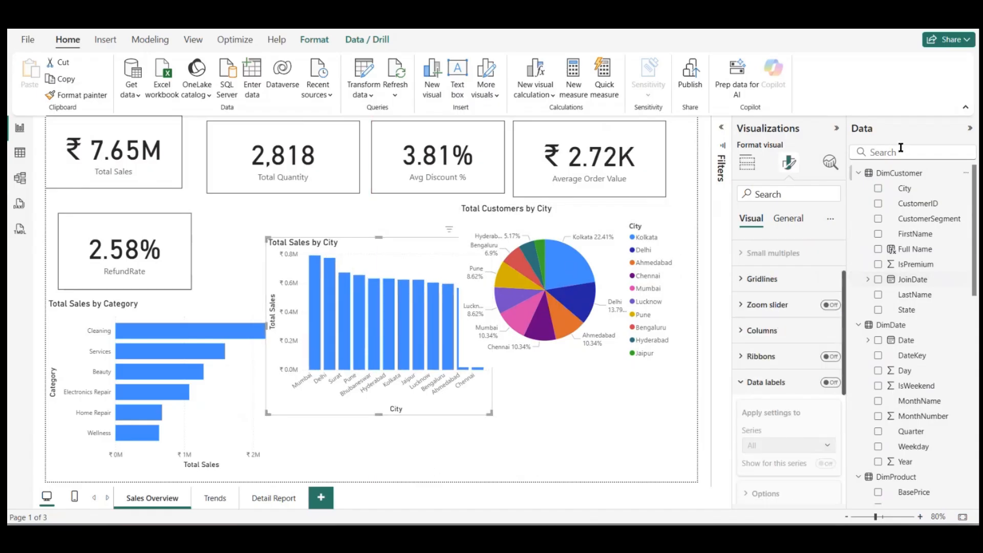
scroll(891, 279, "down", 3)
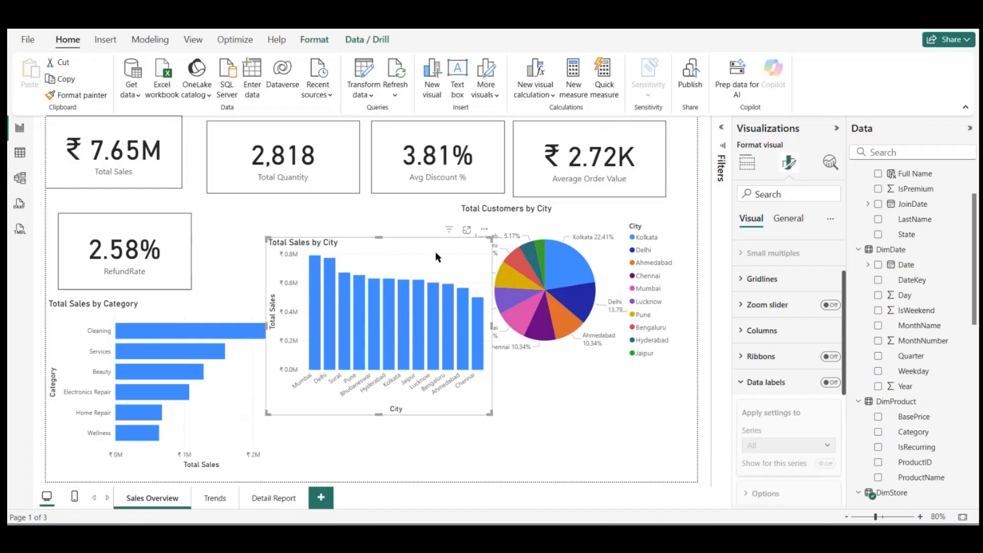
left_click_drag(435, 251, 415, 227)
left_click_drag(469, 391, 430, 334)
Step: Shrink the Total Sales by Category bar chart and raise the Total Sales by City chart to just below the Total Quantity card
left_click(231, 385)
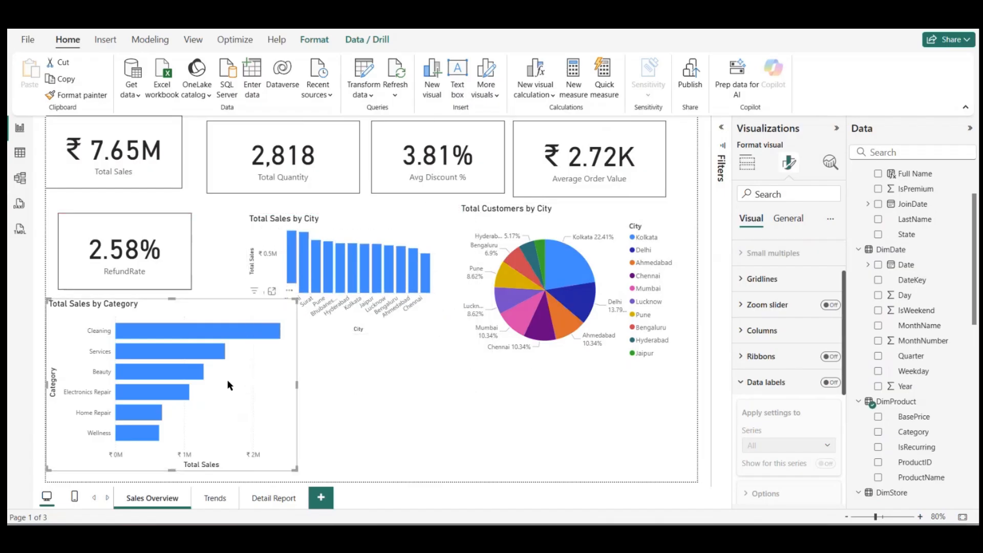
left_click_drag(295, 299, 237, 313)
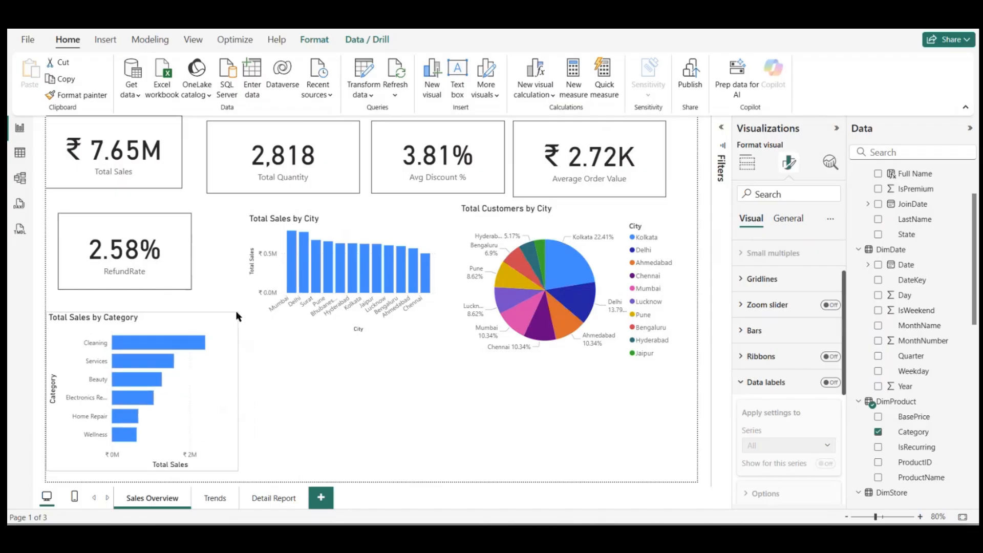
left_click_drag(358, 225, 358, 209)
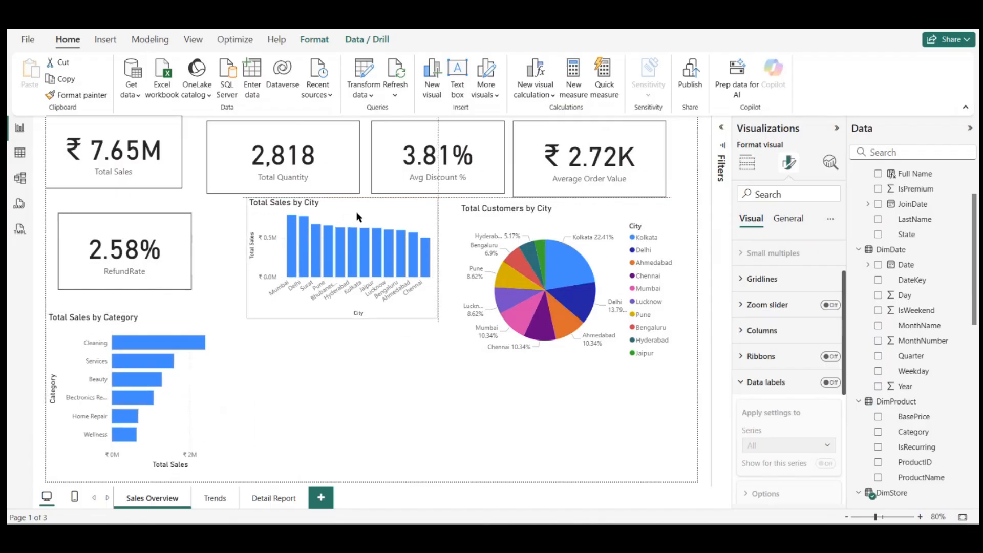
Step: Add a table of CustomerSegment from DimCustomer in the empty area below the Total Sales by City chart and nudge it down
left_click(369, 342)
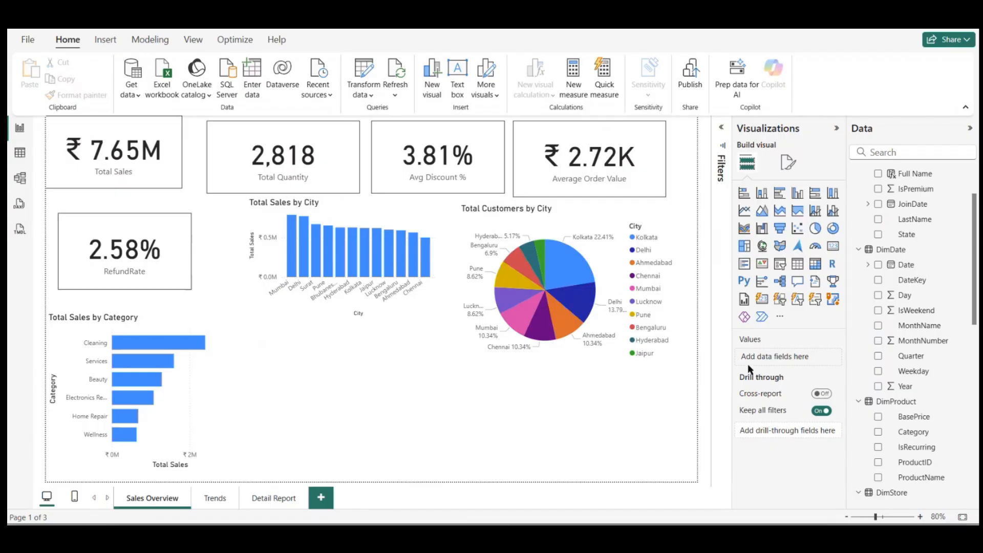
scroll(931, 266, "up", 2)
scroll(931, 268, "down", 1)
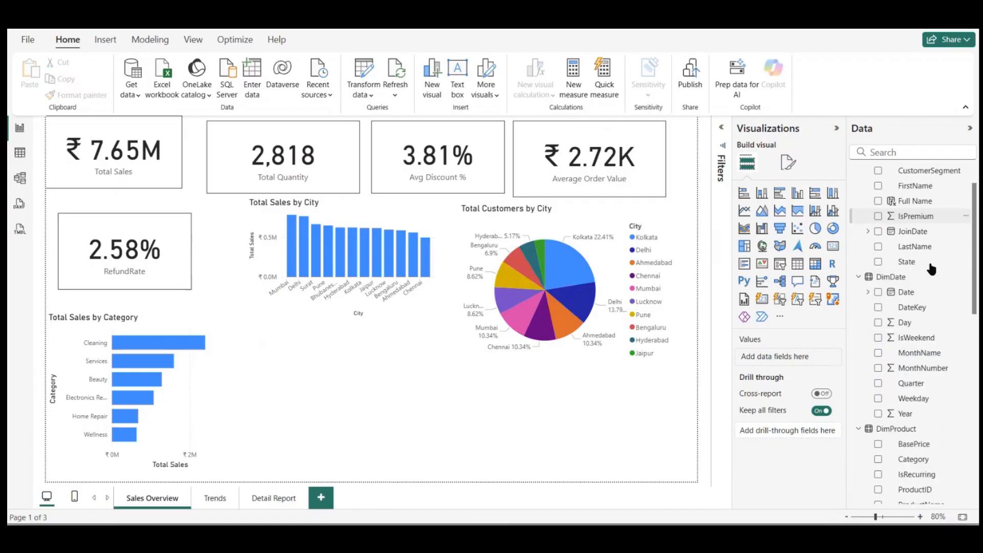
scroll(931, 270, "up", 1)
scroll(929, 266, "down", 1)
scroll(931, 266, "up", 1)
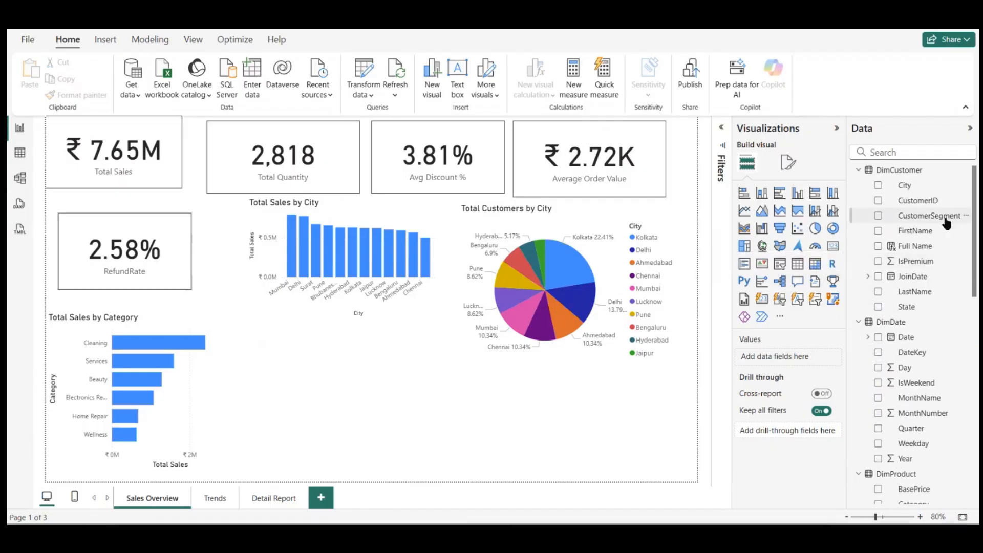
left_click_drag(947, 221, 354, 399)
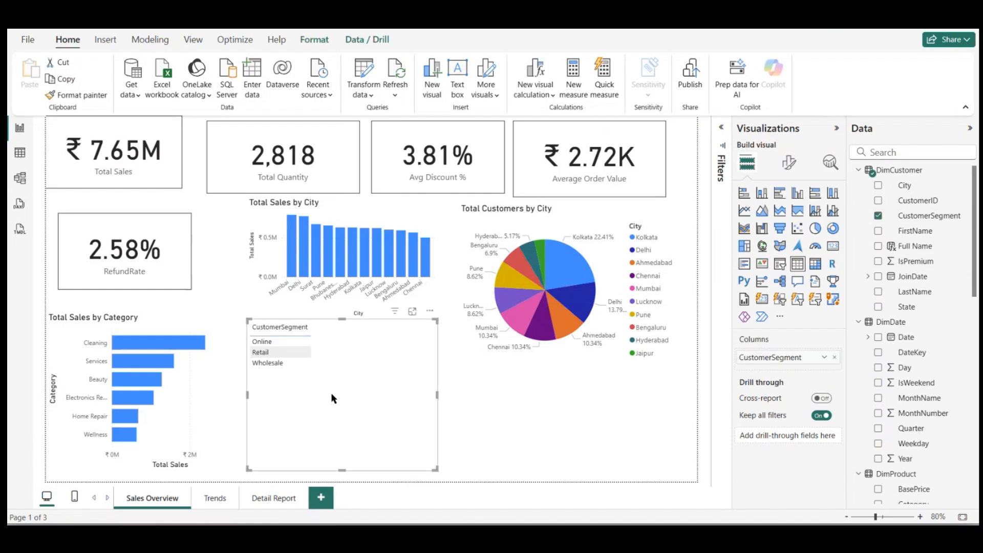
left_click_drag(431, 469, 403, 458)
Step: Add the Total Sales measure to the CustomerSegment table and convert it to a pie chart
scroll(901, 435, "down", 10)
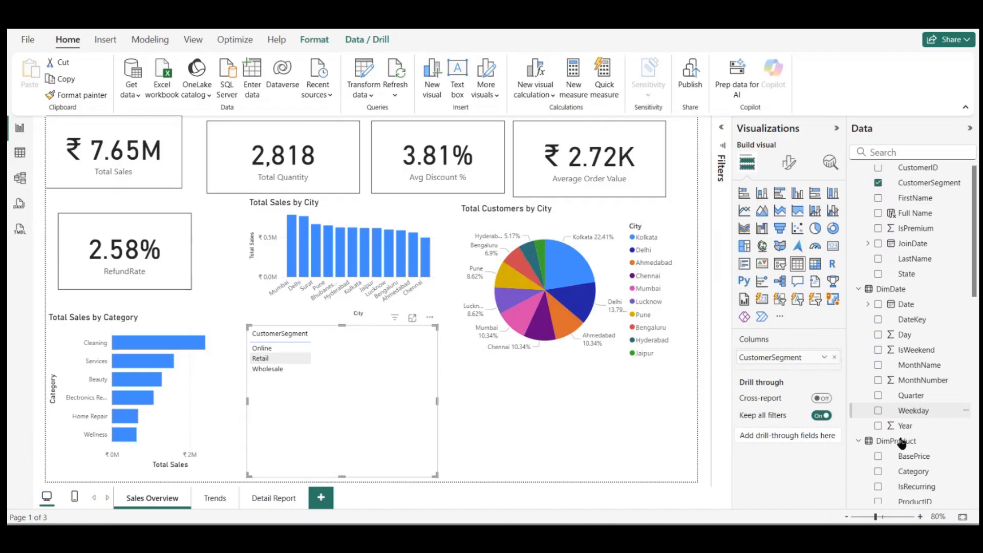
scroll(917, 410, "down", 3)
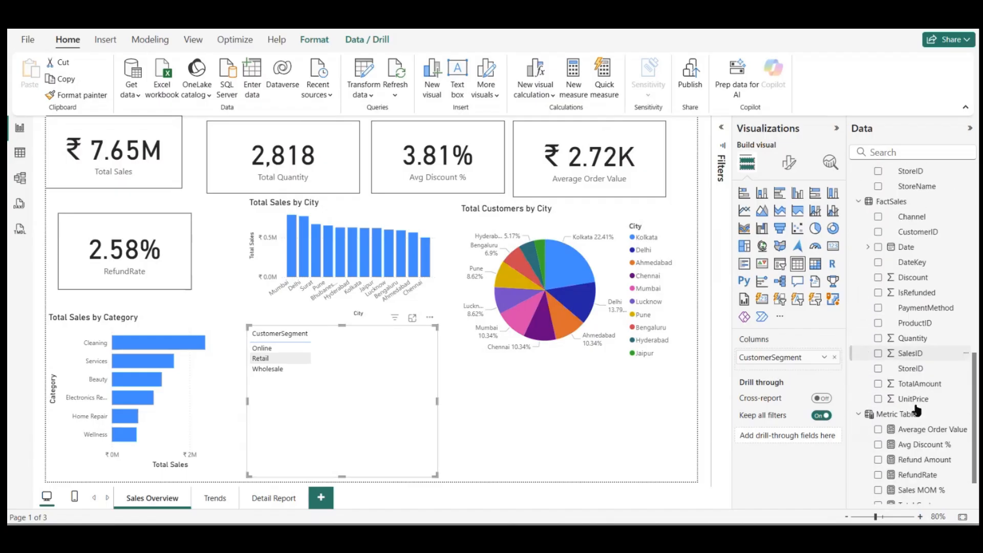
scroll(908, 453, "down", 1)
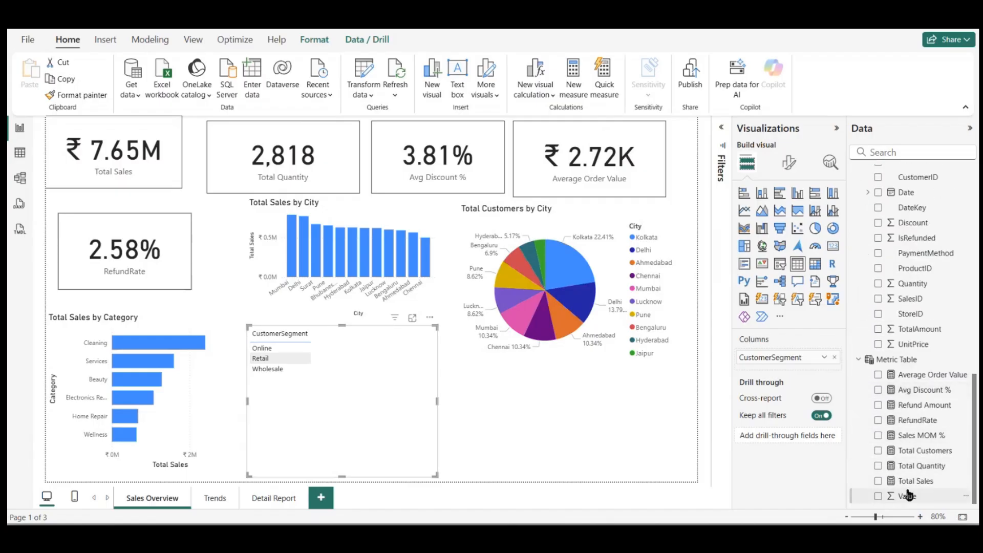
left_click_drag(915, 483, 772, 365)
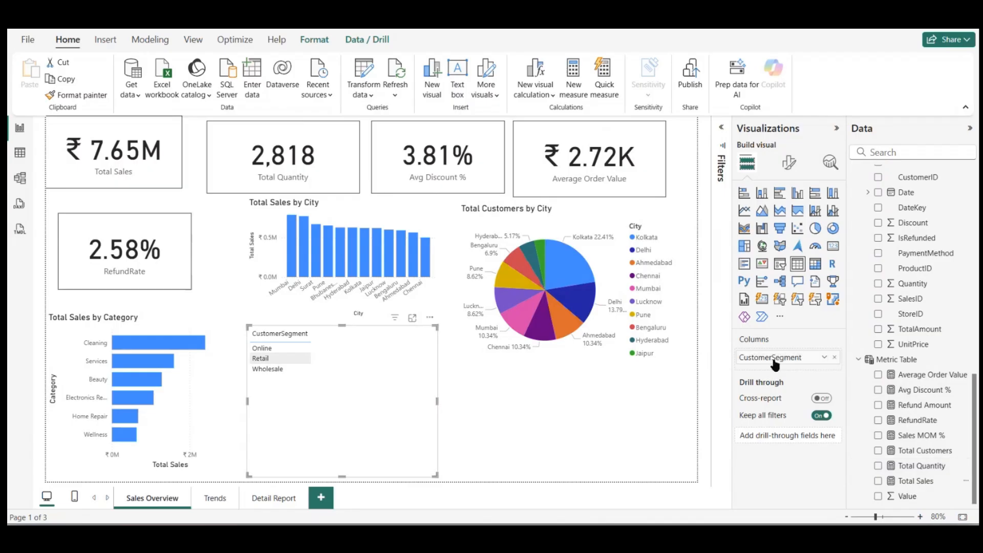
left_click(878, 481)
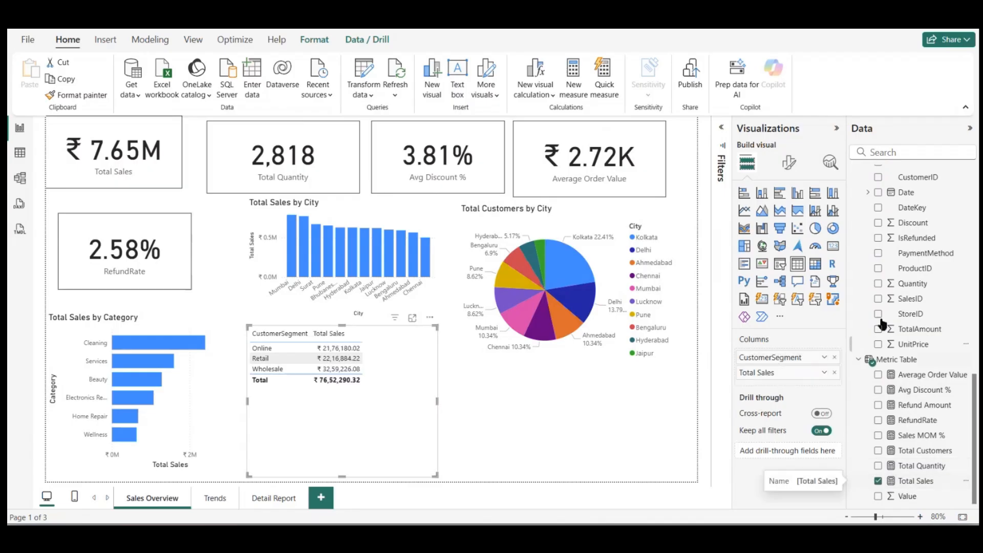
left_click(810, 231)
left_click_drag(400, 346, 401, 351)
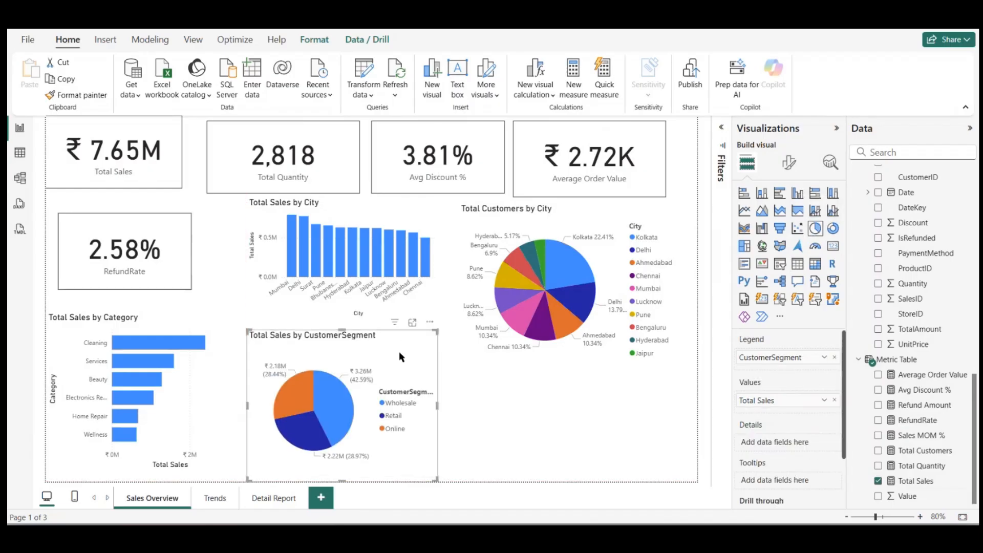
Step: Convert the Total Customers by City pie to a line and stacked column chart with Total Quantity on the line y-axis
left_click(598, 276)
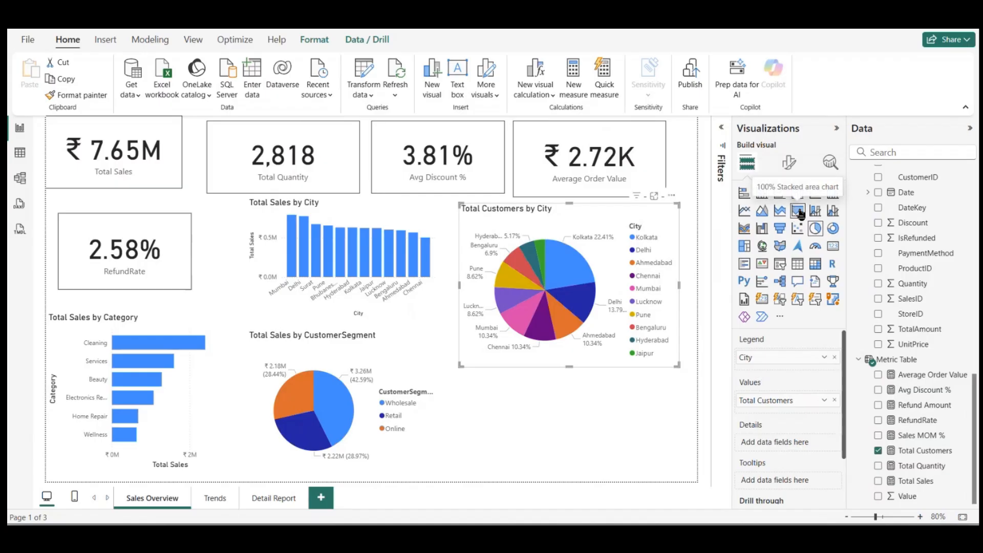
left_click(815, 210)
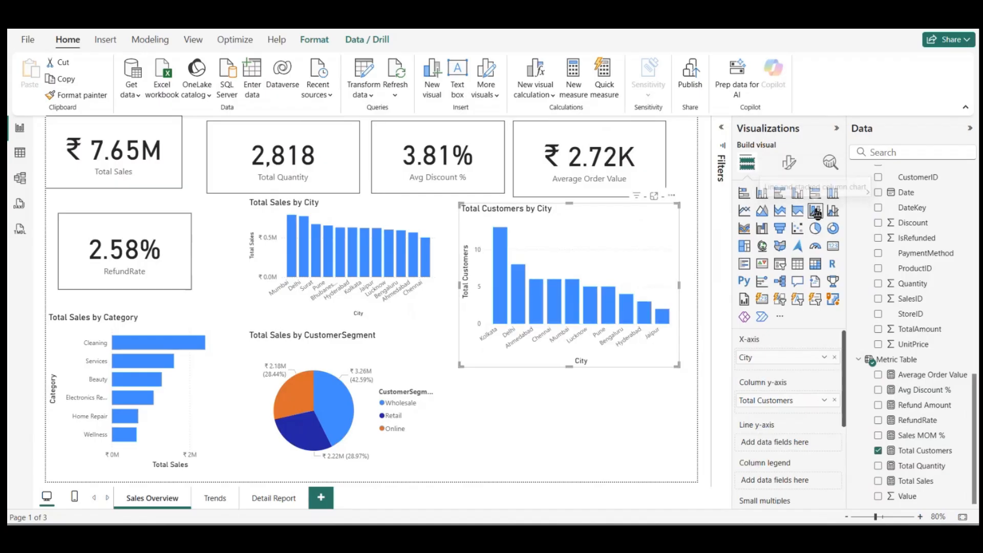
left_click_drag(611, 259, 621, 374)
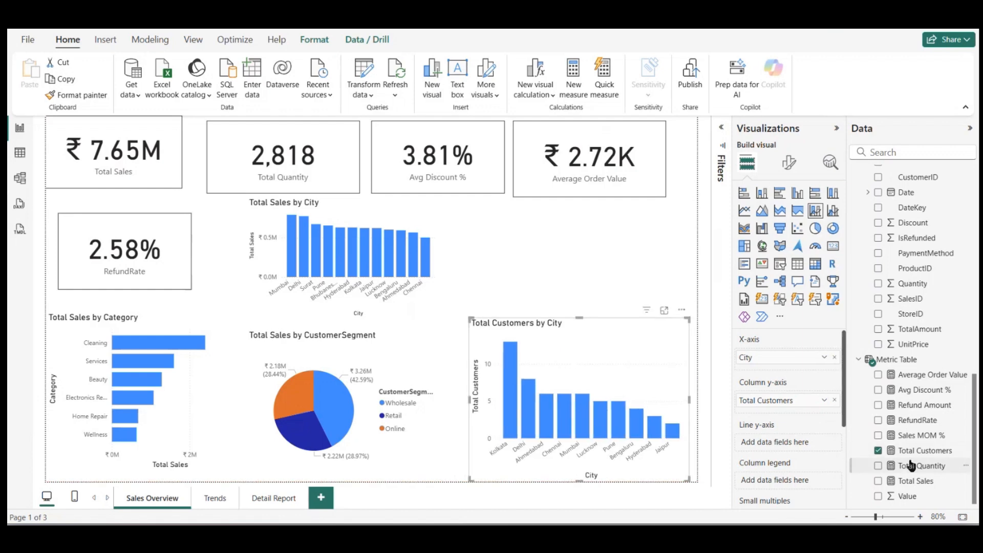
left_click_drag(911, 466, 777, 446)
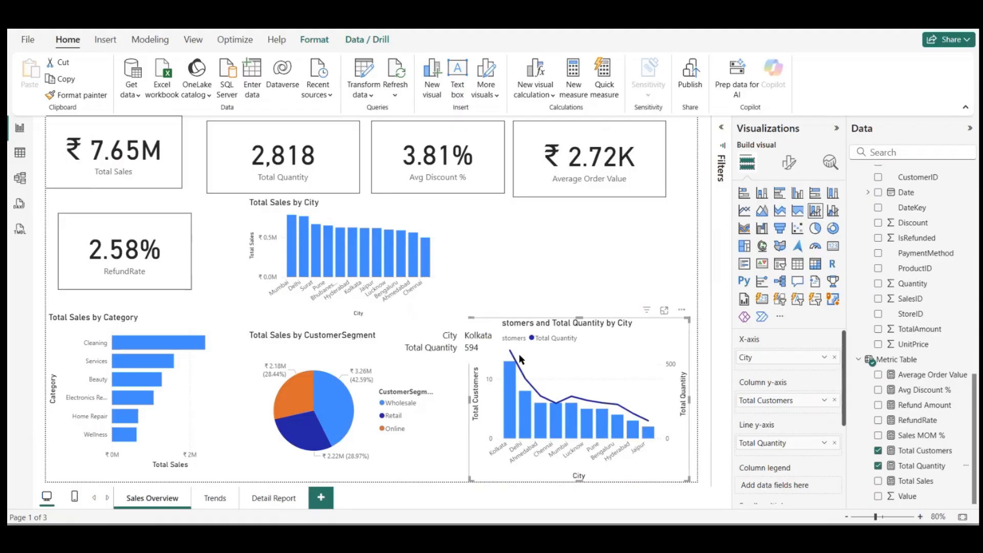
Step: Move the Total Customers and Total Quantity by City chart below the Average Order Value card and reduce its height
left_click_drag(579, 363, 601, 317)
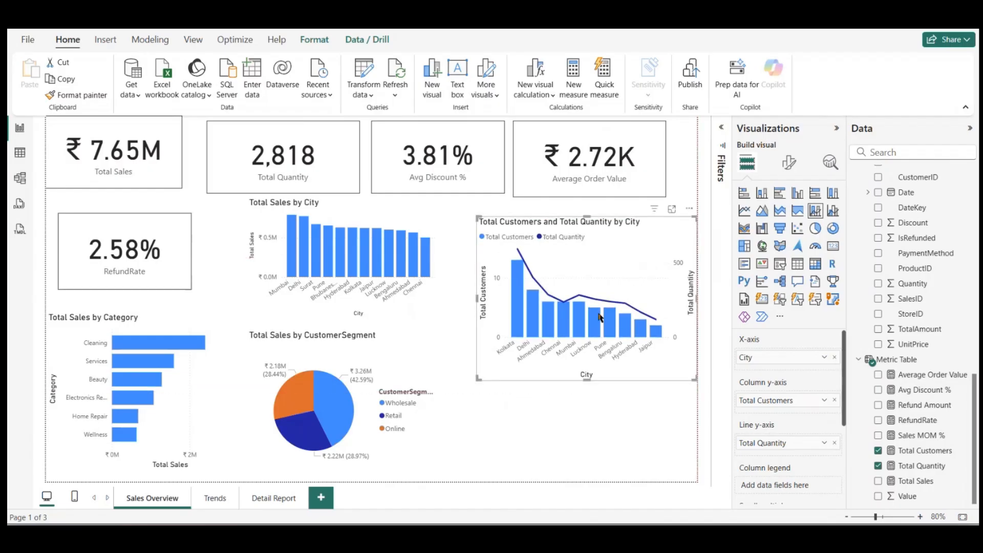
left_click(410, 363)
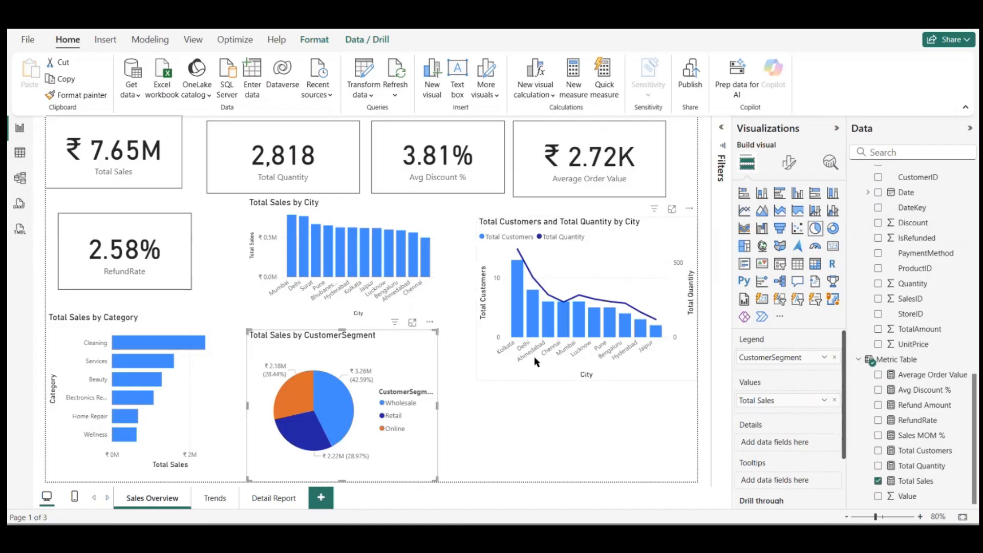
left_click(528, 392)
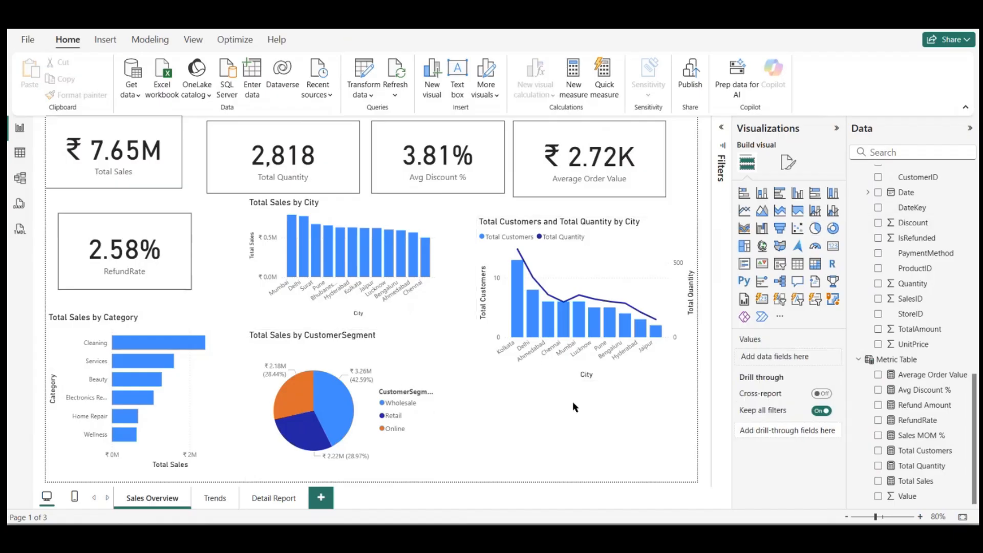
left_click(618, 268)
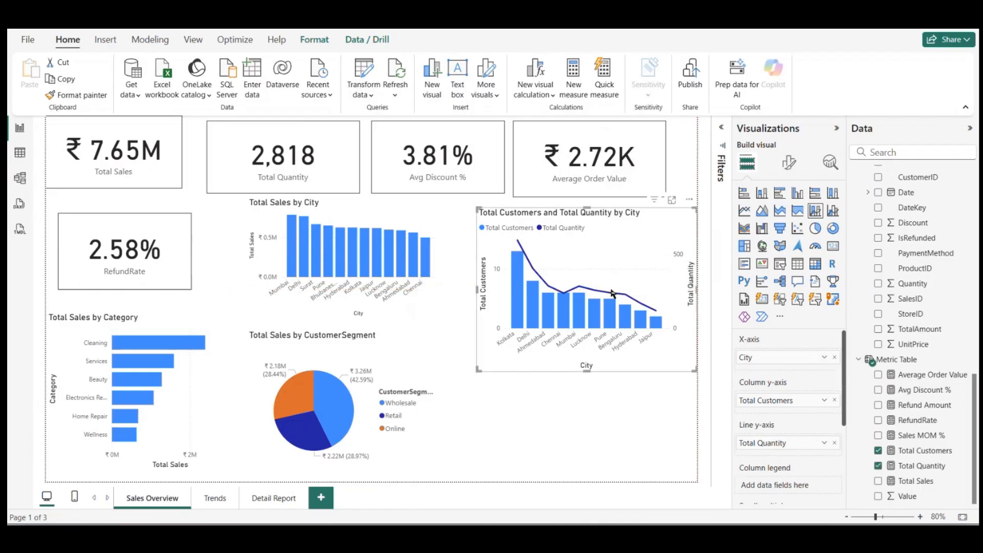
left_click_drag(585, 369, 585, 334)
left_click(584, 379)
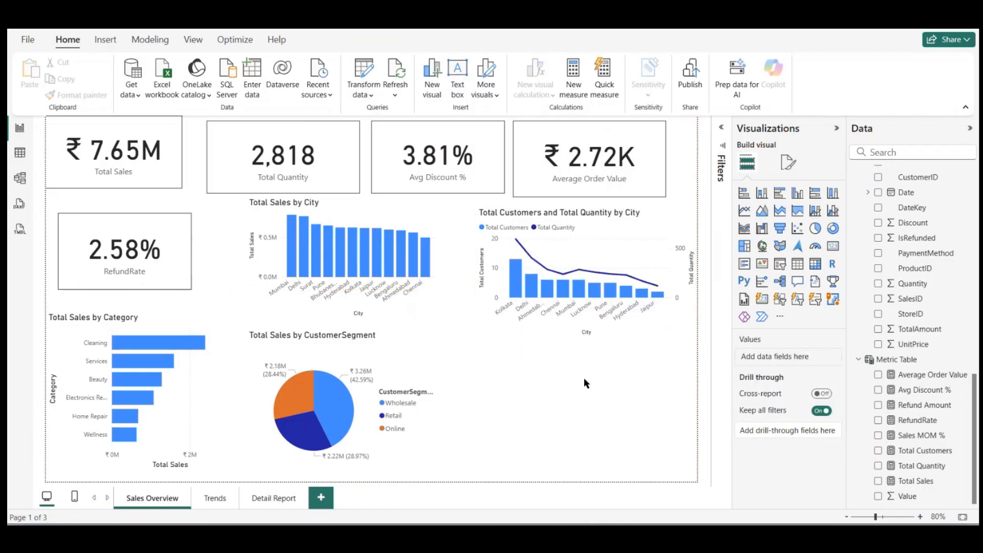
scroll(944, 326, "up", 3)
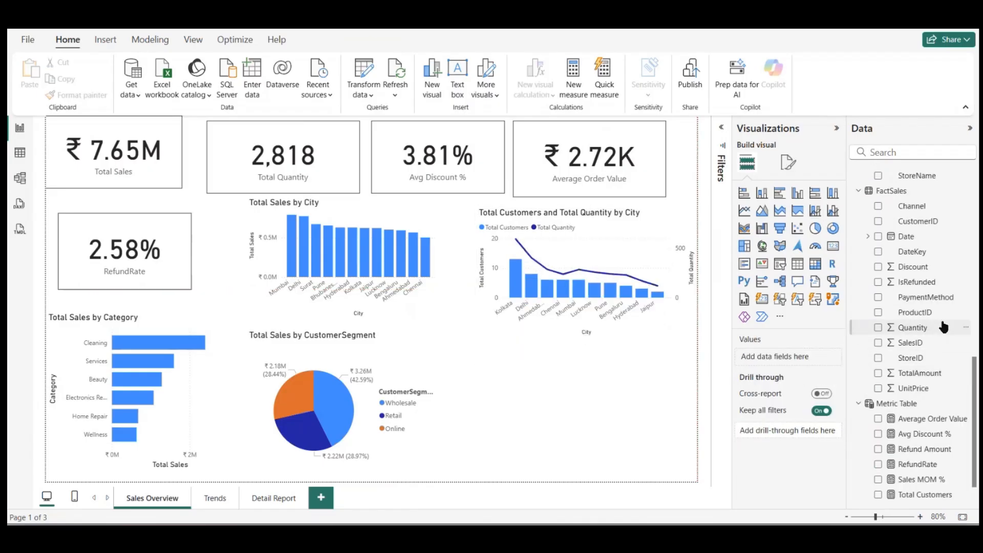
scroll(944, 327, "up", 4)
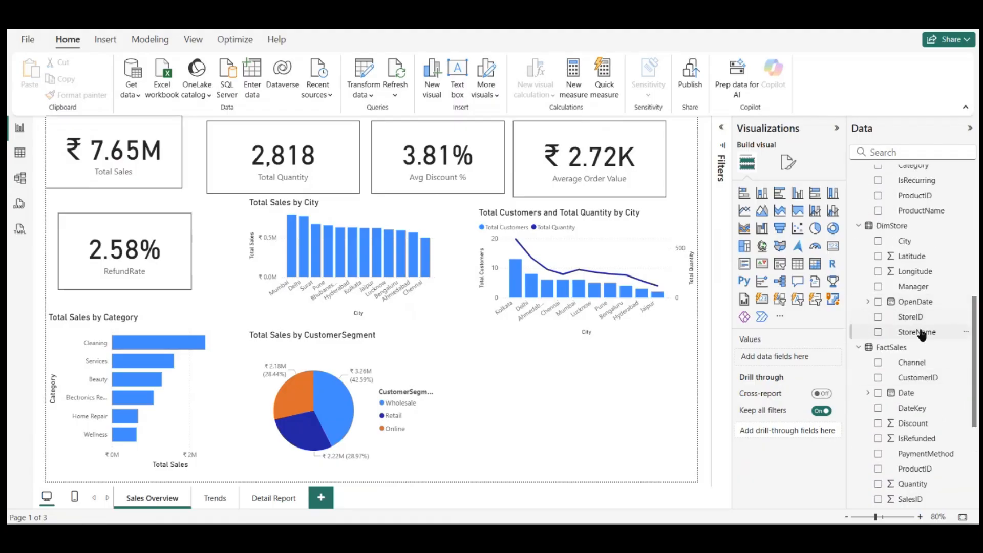
left_click_drag(914, 333, 594, 400)
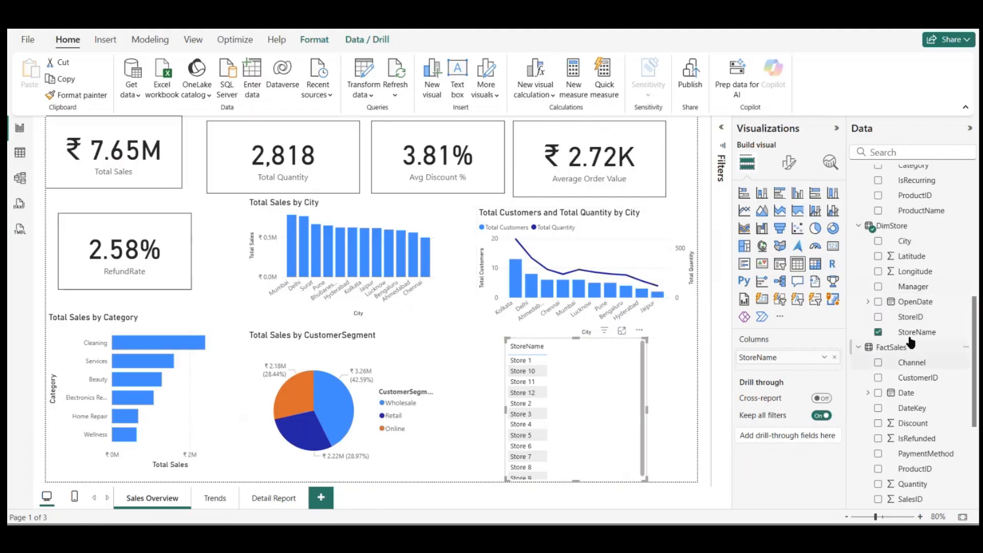
scroll(911, 339, "up", 1)
scroll(911, 339, "up", 3)
scroll(910, 339, "down", 4)
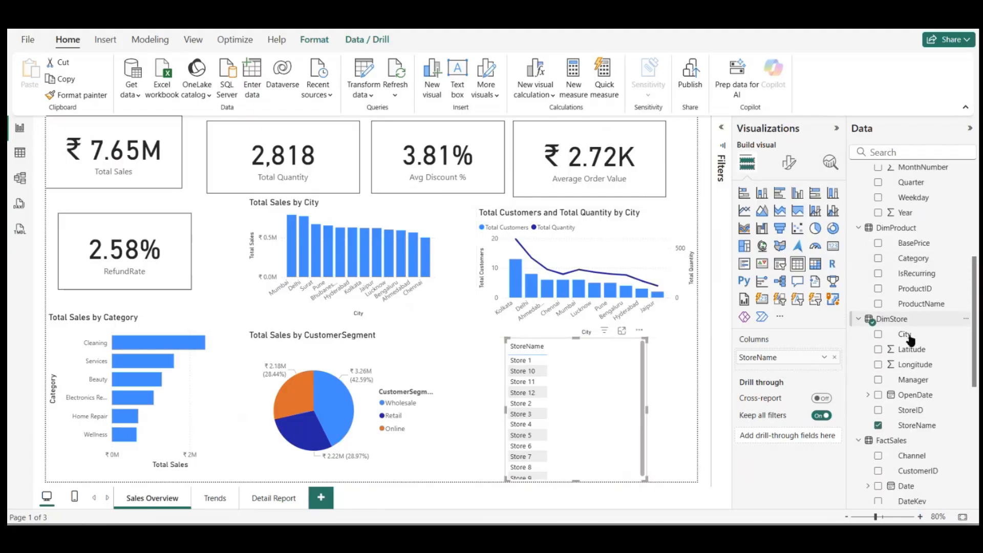
scroll(931, 395, "down", 4)
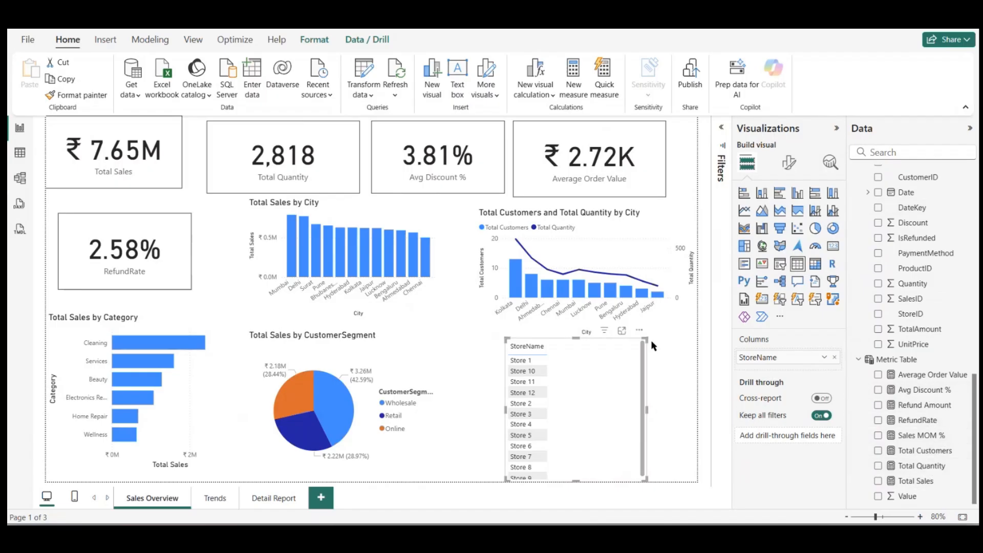
left_click(639, 330)
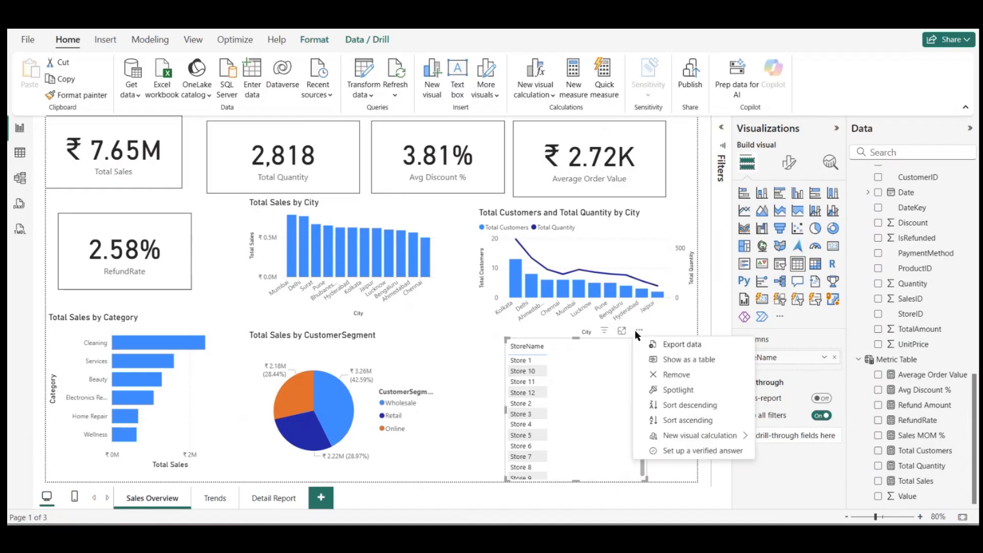
left_click(669, 377)
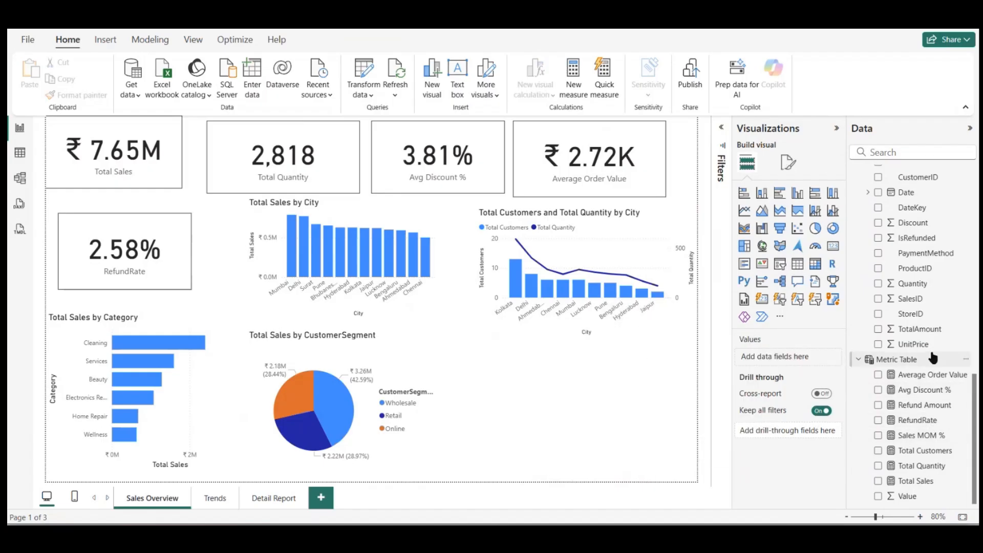
Step: Add a table of StoreName from DimStore with the RefundRate measure below the Total Customers and Total Quantity by City chart
scroll(910, 260, "up", 5)
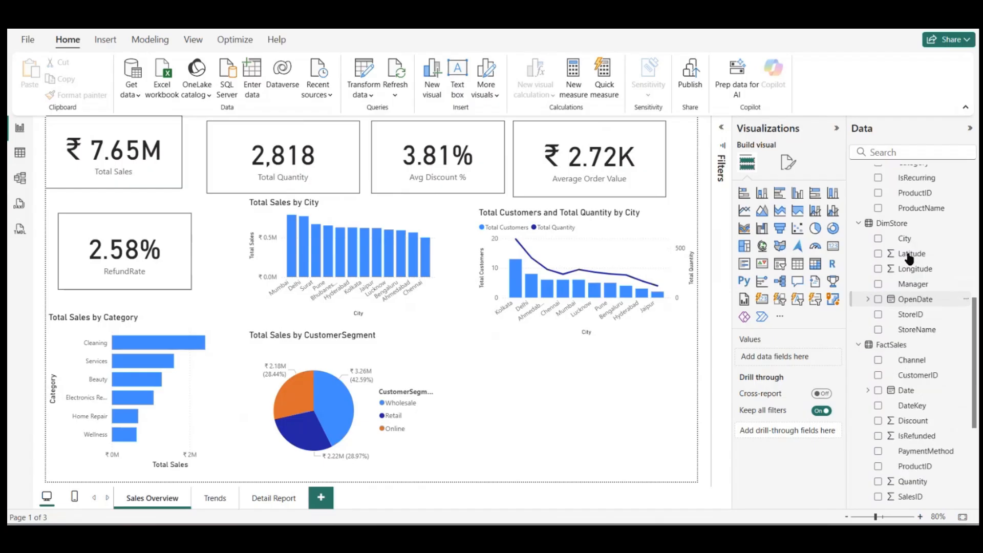
scroll(909, 259, "down", 2)
left_click_drag(920, 274, 614, 366)
scroll(915, 432, "down", 2)
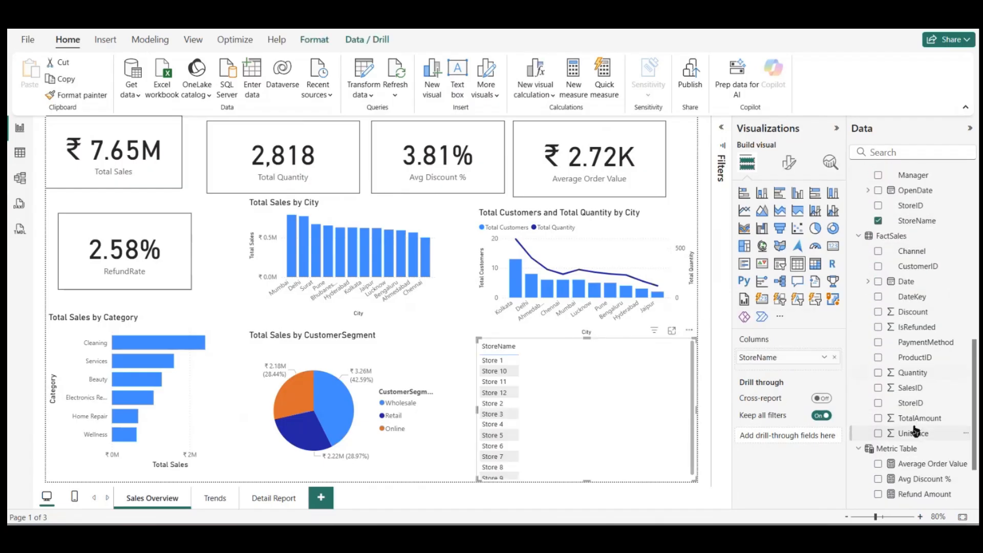
scroll(915, 389, "down", 3)
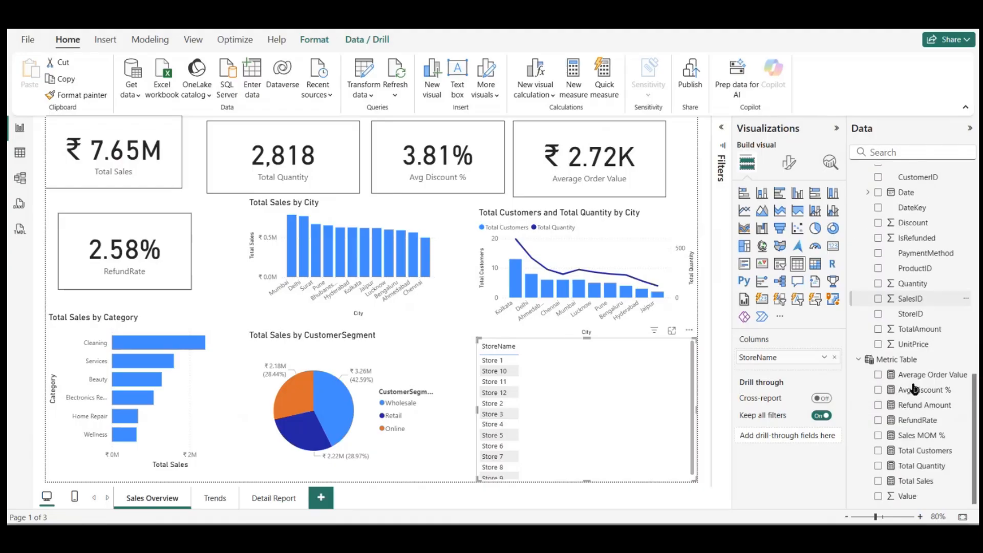
left_click(878, 420)
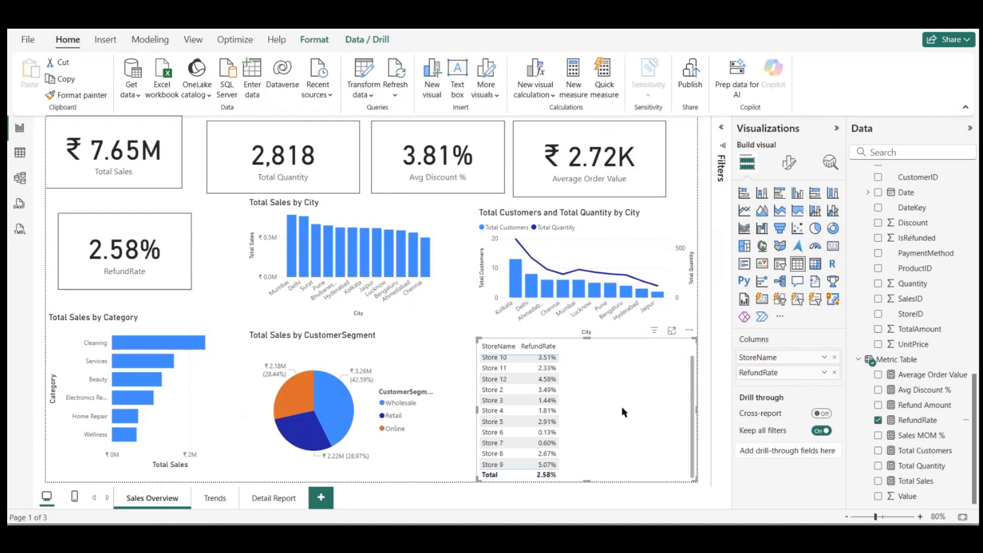
Step: Narrow the StoreName and RefundRate table, move it to the page's right edge, and shift the Total Sales by Category chart slightly down
left_click_drag(693, 478, 570, 479)
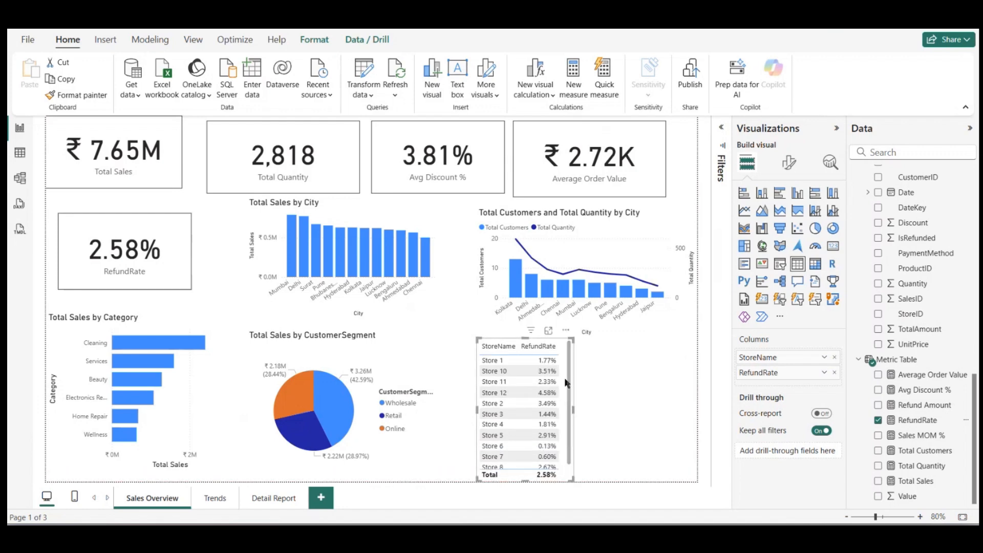
left_click_drag(571, 387, 692, 381)
left_click(509, 407)
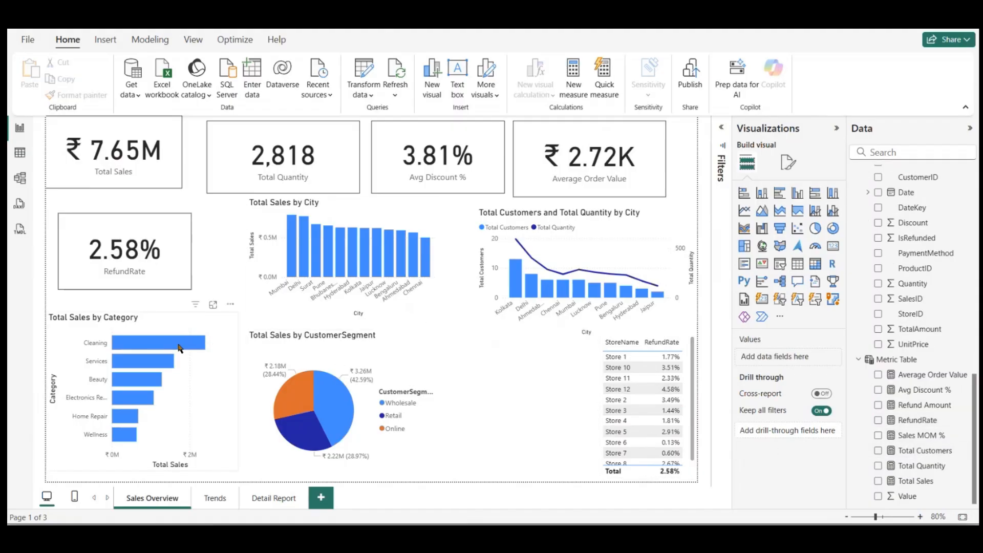
left_click_drag(180, 348, 180, 359)
left_click(446, 364)
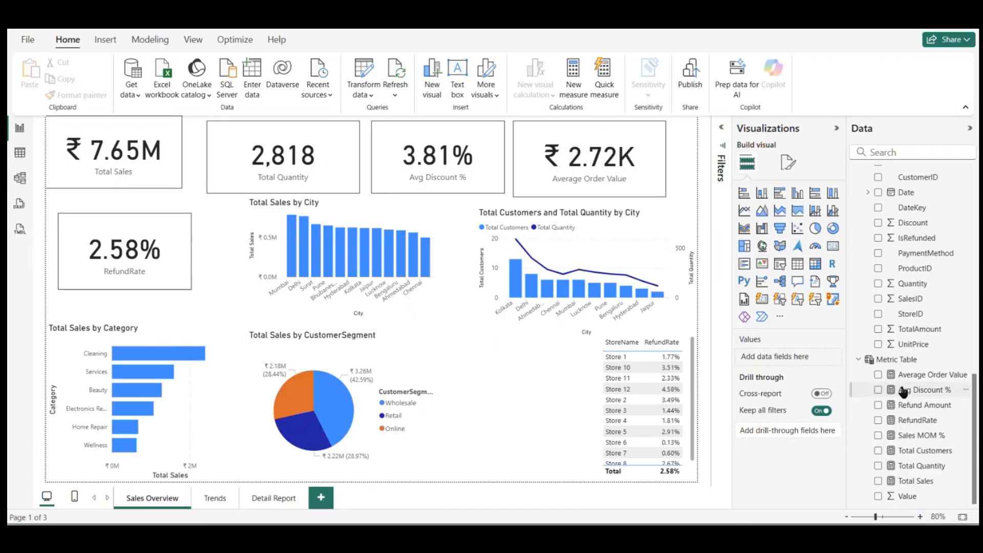
Step: Start a new fields parameter and name it Metric
left_click(354, 210)
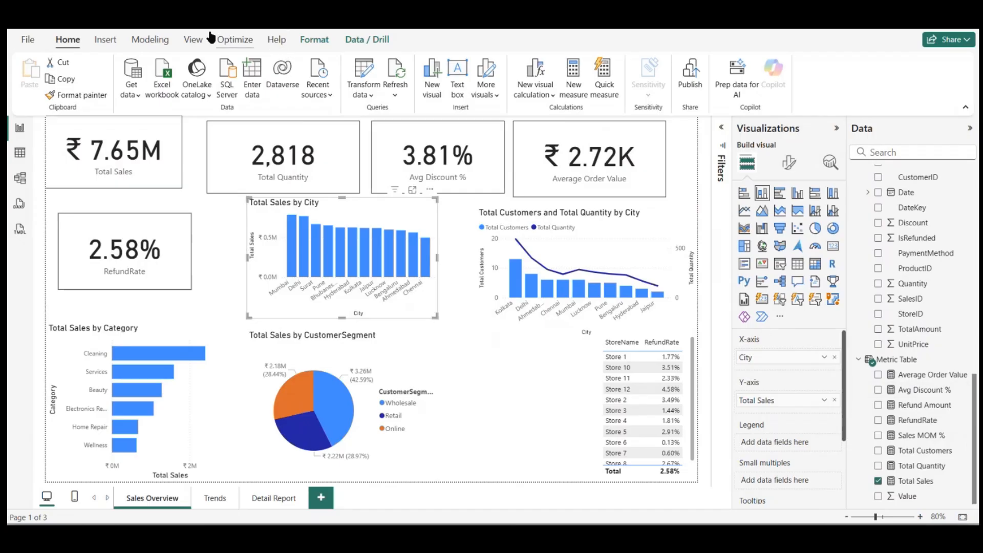
left_click(158, 39)
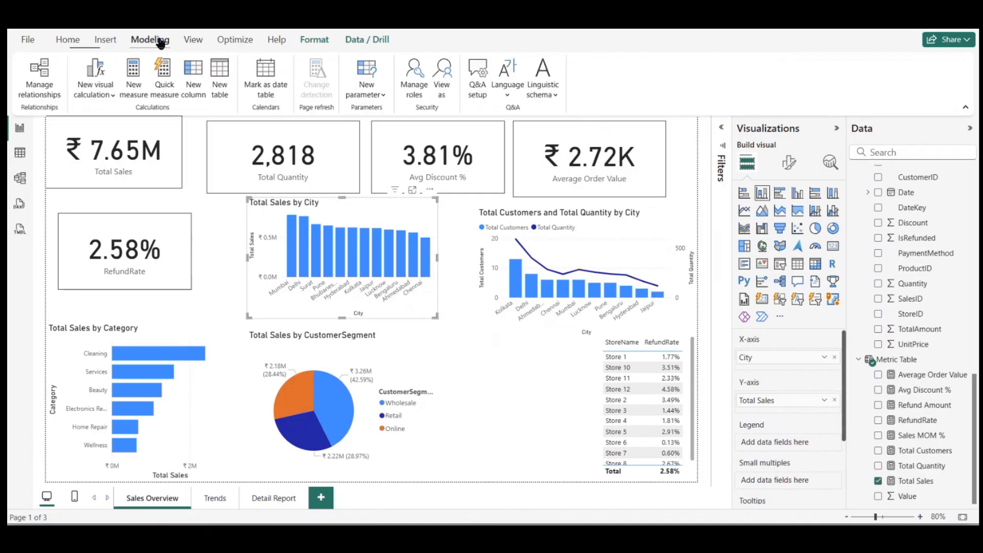
left_click(369, 95)
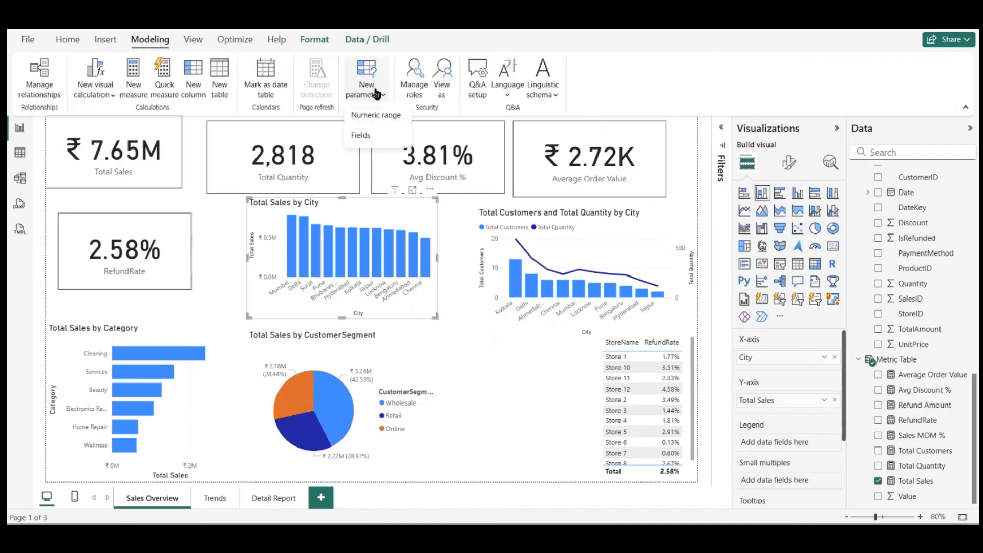
left_click(368, 135)
left_click_drag(329, 191, 221, 202)
key("BackSpace")
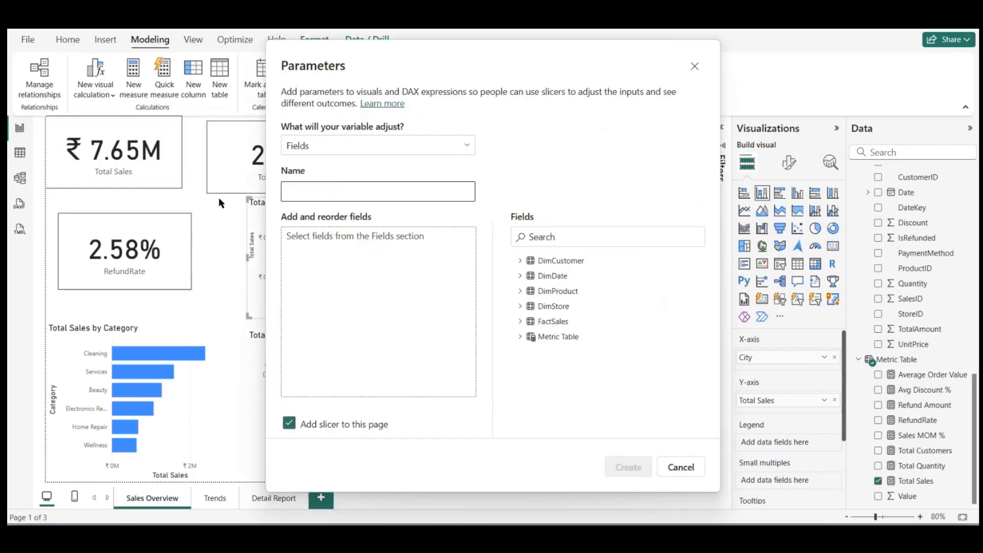
type("Mewt")
key("BackSpace")
key("BackSpace")
key("BackSpace")
Step: Add Total Quantity, Total Sales and RefundRate from Metric Table to the parameter, create it with a page slicer, and shorten that slicer
left_click(520, 336)
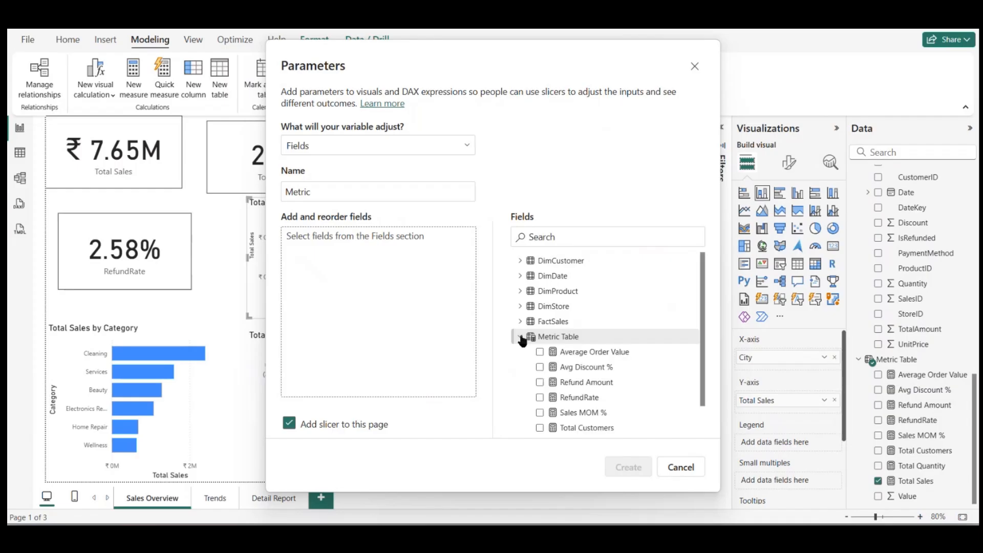
scroll(547, 383, "down", 1)
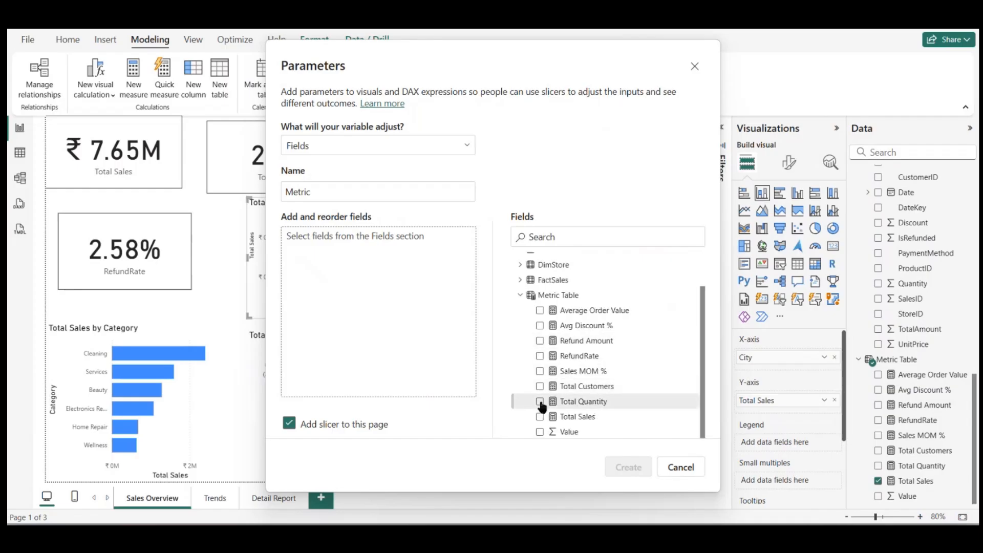
left_click(542, 403)
left_click(541, 415)
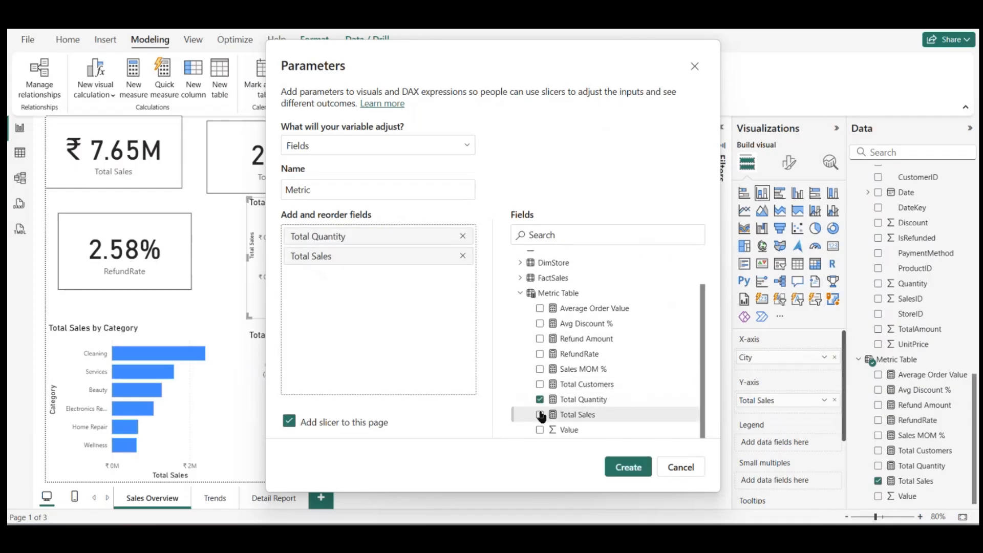
left_click(541, 354)
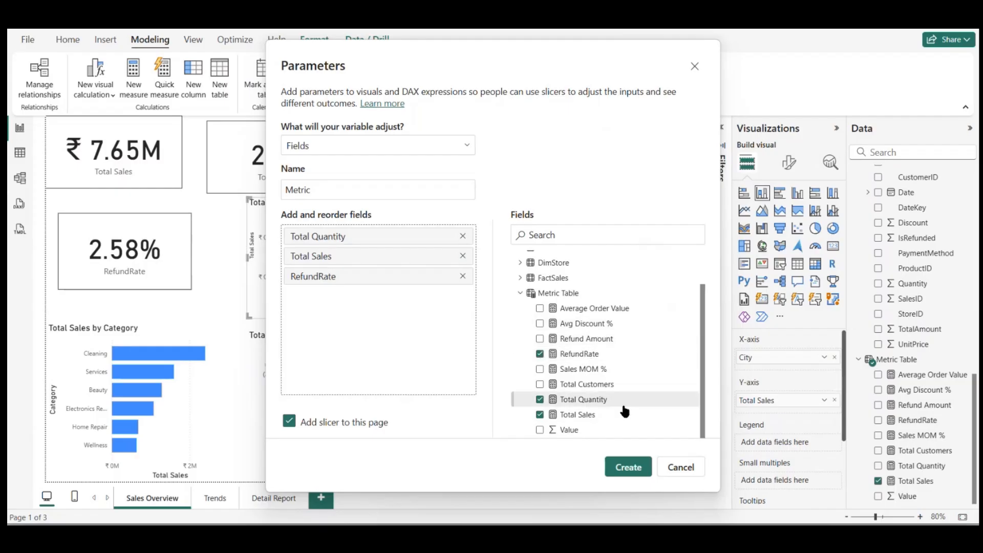
left_click(627, 467)
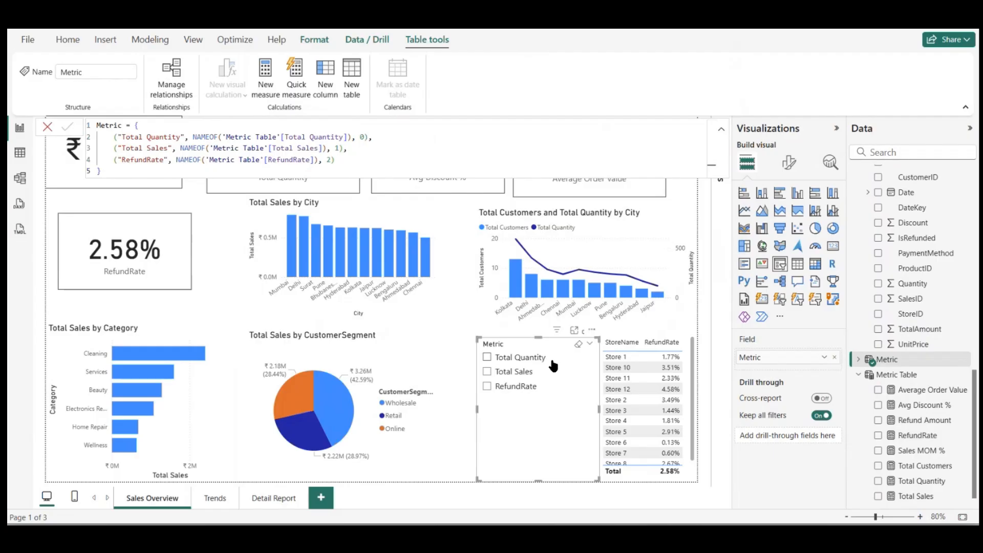
left_click_drag(538, 482, 544, 412)
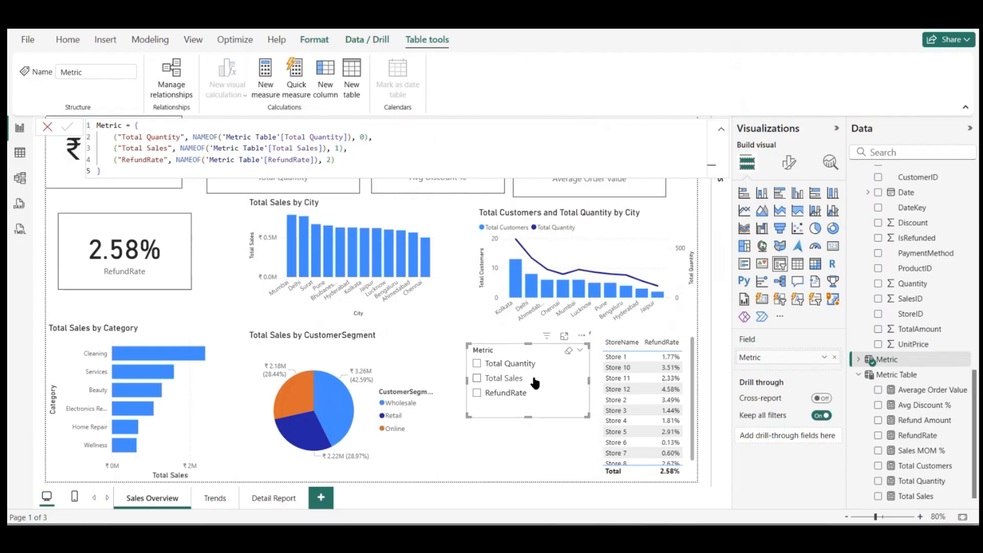
Step: Replace Total Sales with the Metric parameter as the values of the CustomerSegment pie chart
left_click(381, 359)
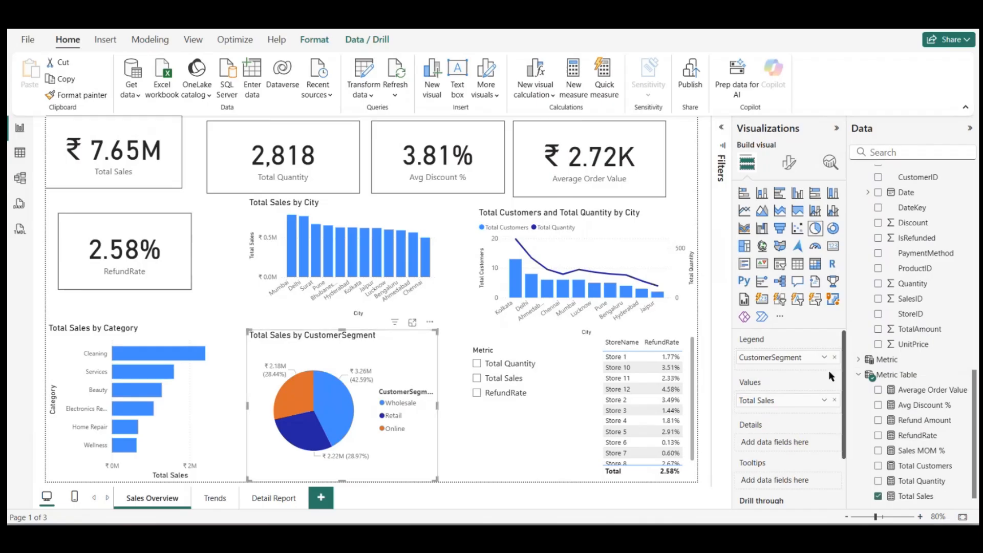
left_click(833, 400)
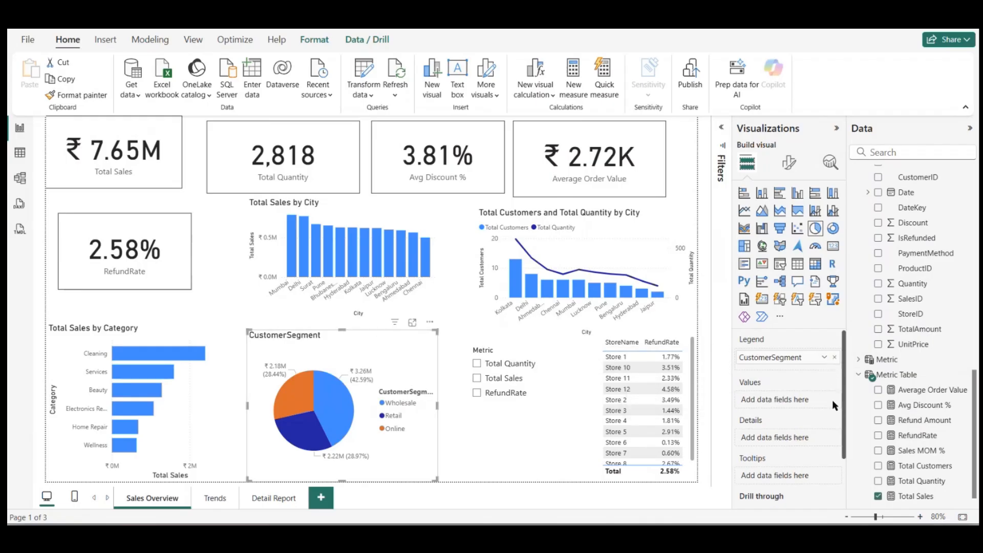
left_click(859, 359)
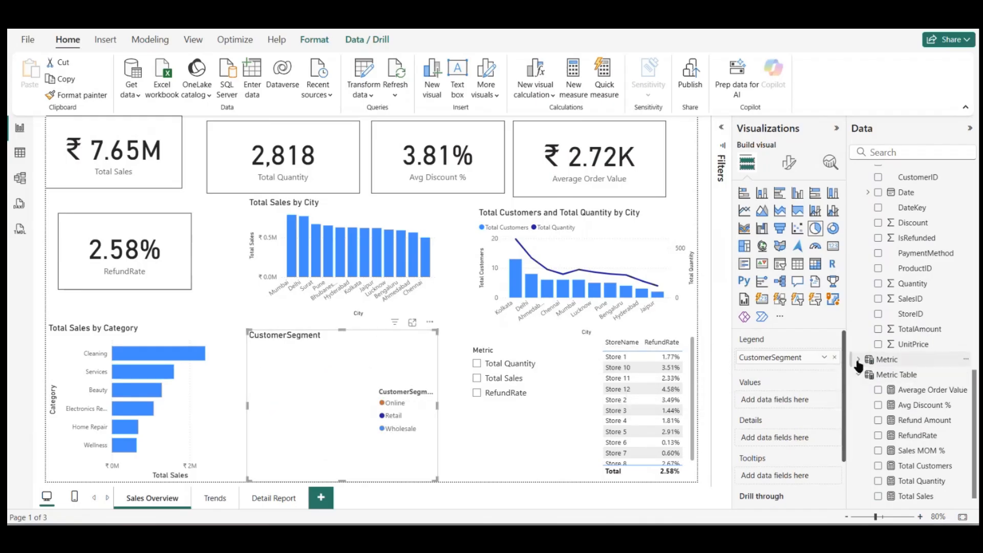
left_click_drag(897, 374, 764, 400)
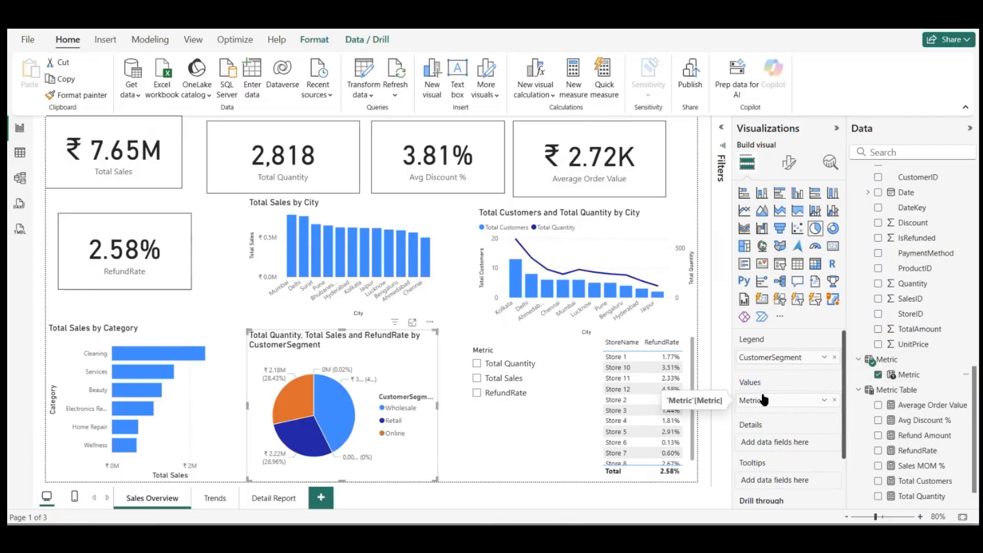
Step: Replace Total Sales with the Metric parameter on the x-axis of the Category bar chart
left_click(186, 417)
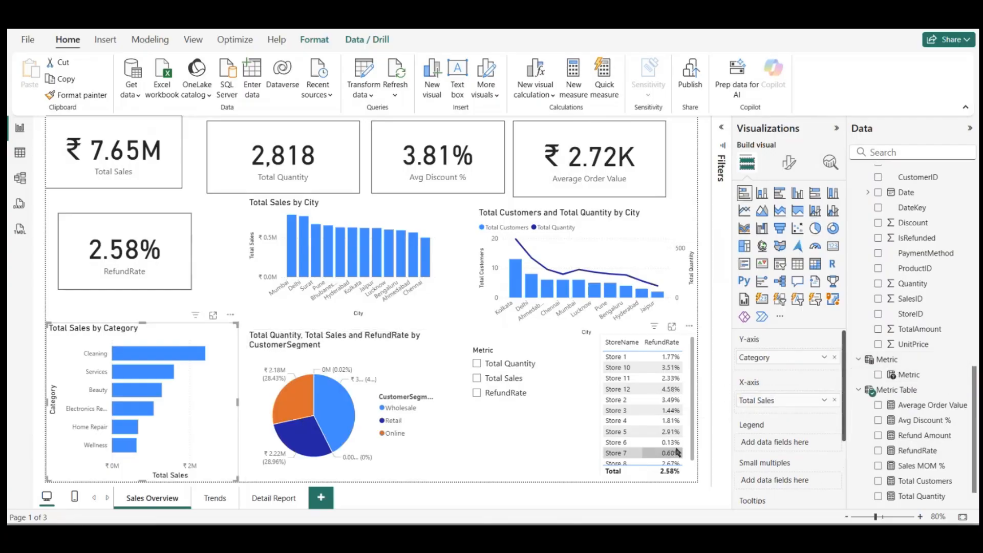
left_click_drag(906, 375, 797, 410)
left_click(834, 401)
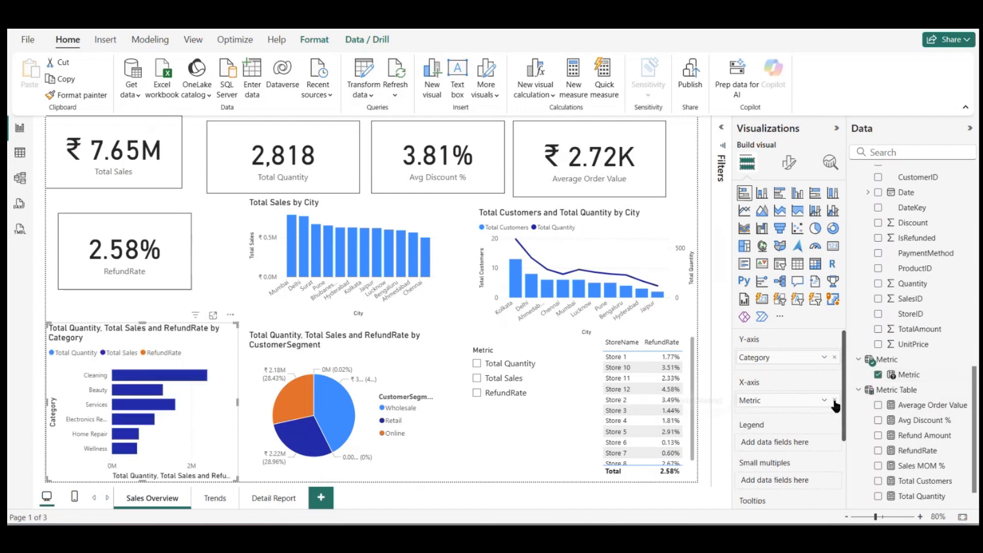
double_click(442, 294)
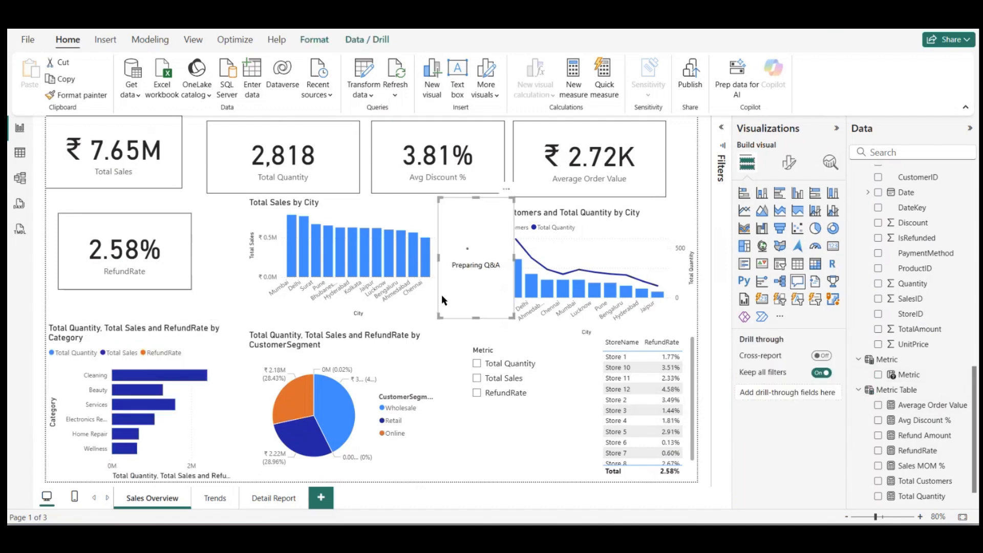
left_click(188, 400)
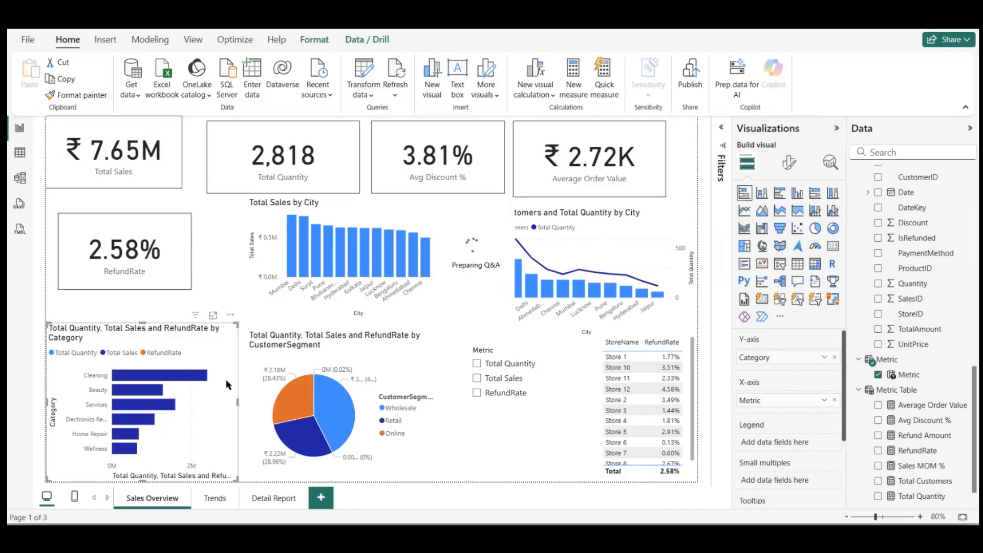
left_click(419, 219)
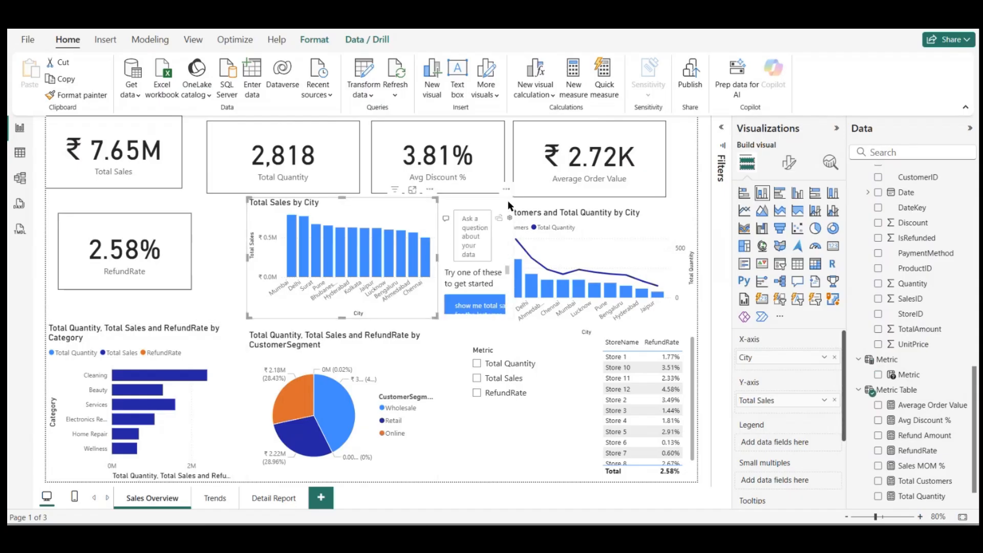
left_click(506, 190)
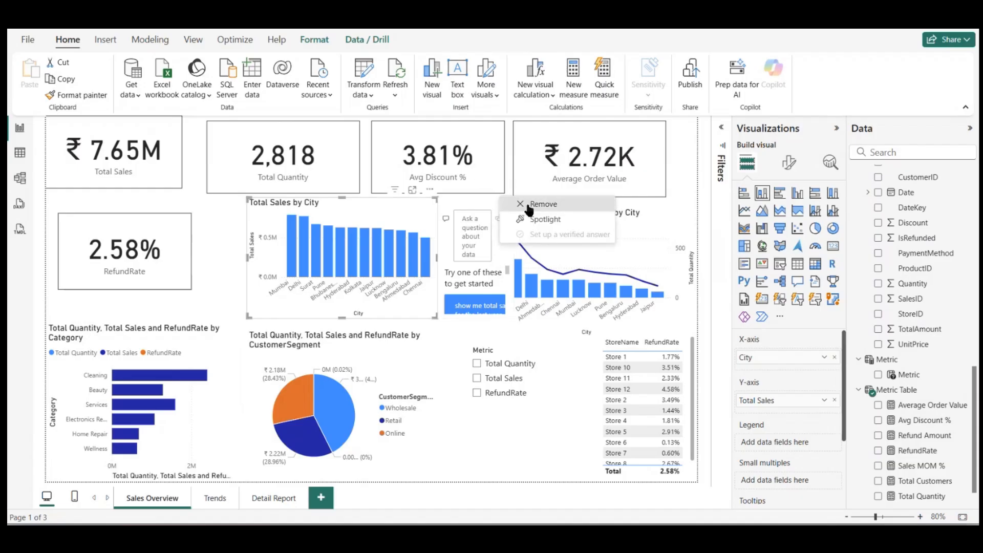
left_click(530, 205)
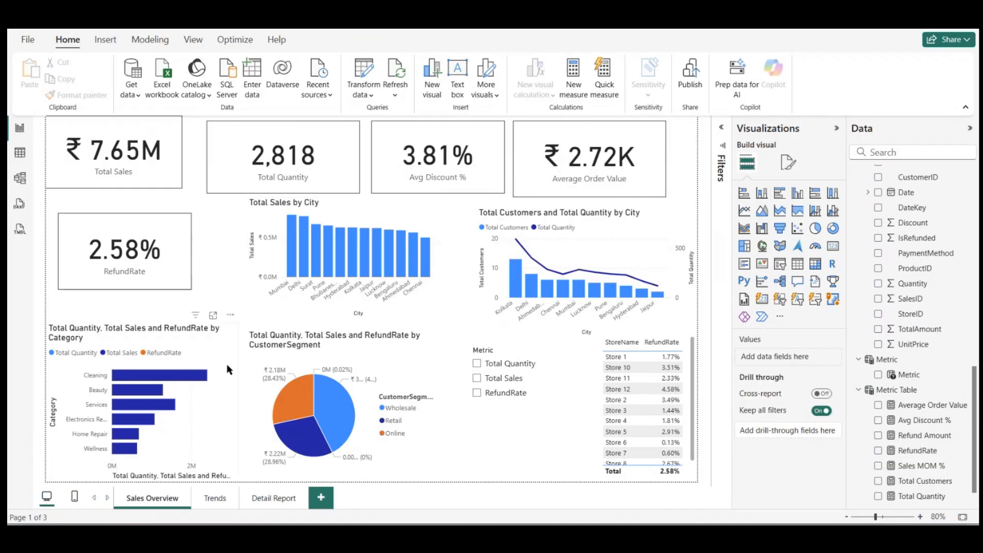
Step: Replace Total Sales with the Metric parameter on the y-axis of the Total Sales by City column chart
left_click(421, 223)
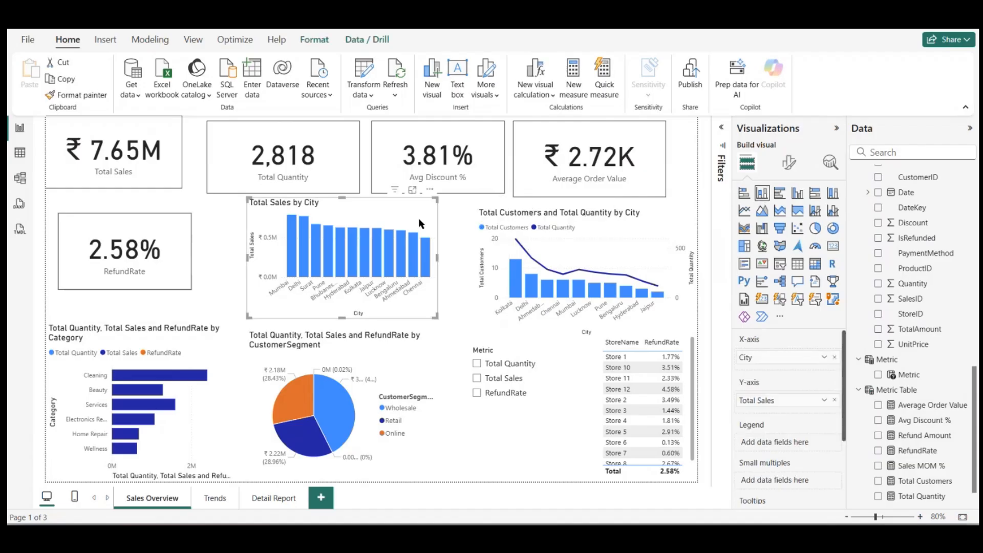
left_click(834, 400)
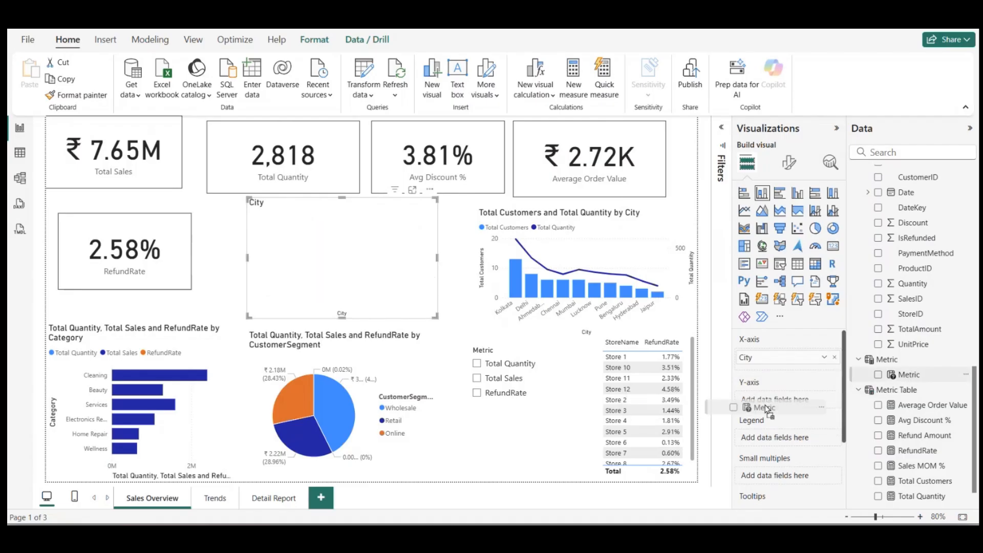
left_click_drag(902, 374, 778, 402)
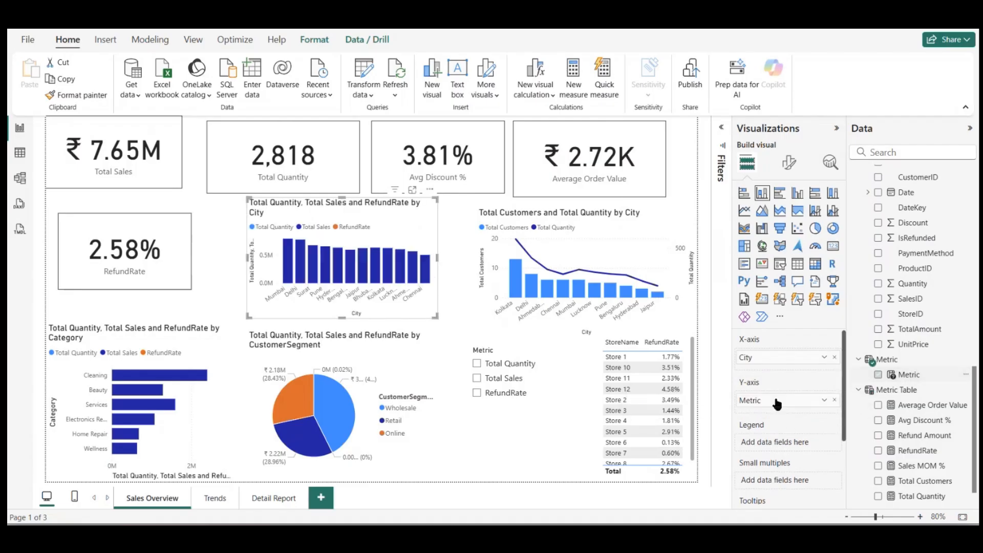
Step: Nudge the Total Customers and Total Quantity by City chart slightly up, clear of the Metric slicer and store table
left_click(595, 228)
left_click_drag(600, 214, 599, 217)
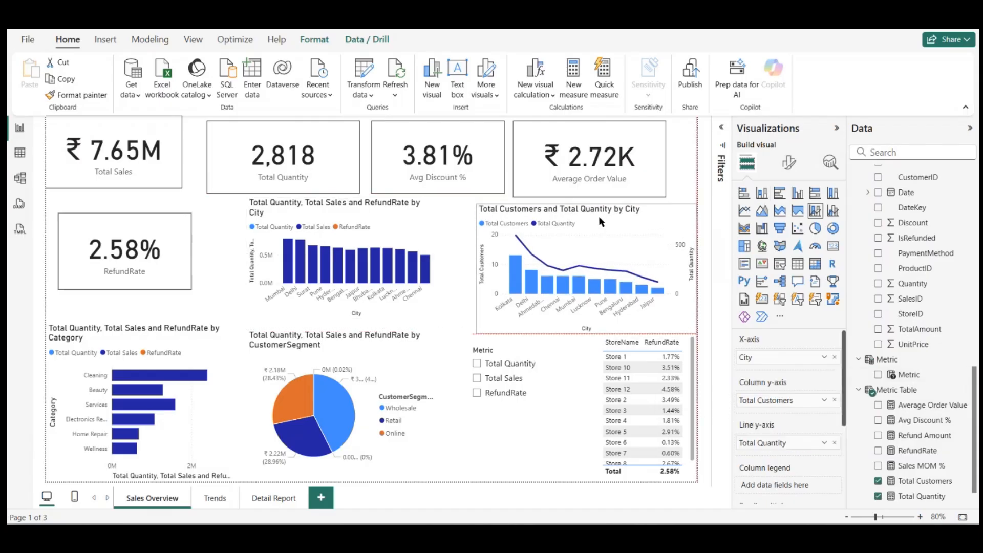
mouse_move(518, 284)
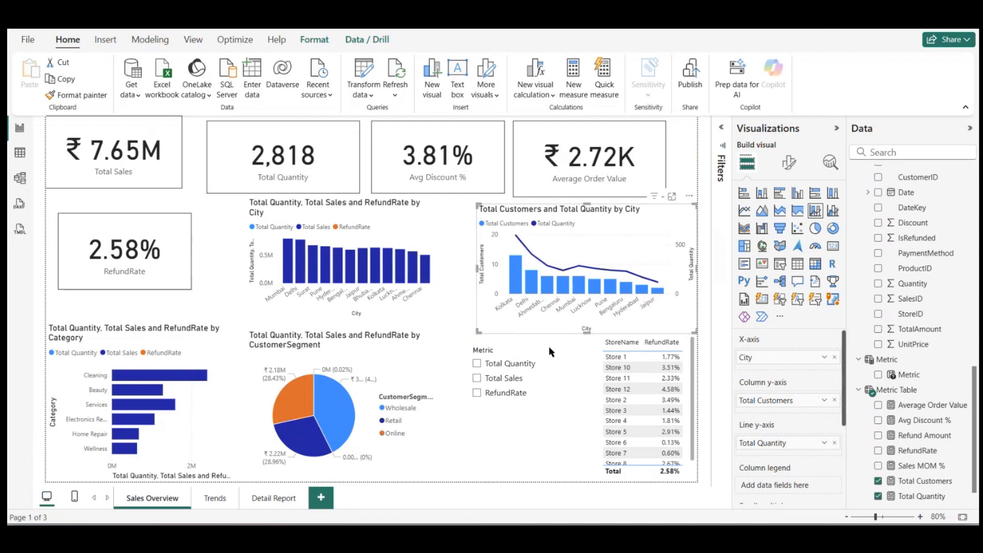
Step: Test the Metric slicer by switching the charts among Total Quantity, Total Sales and RefundRate, singly and in combination
left_click(477, 364)
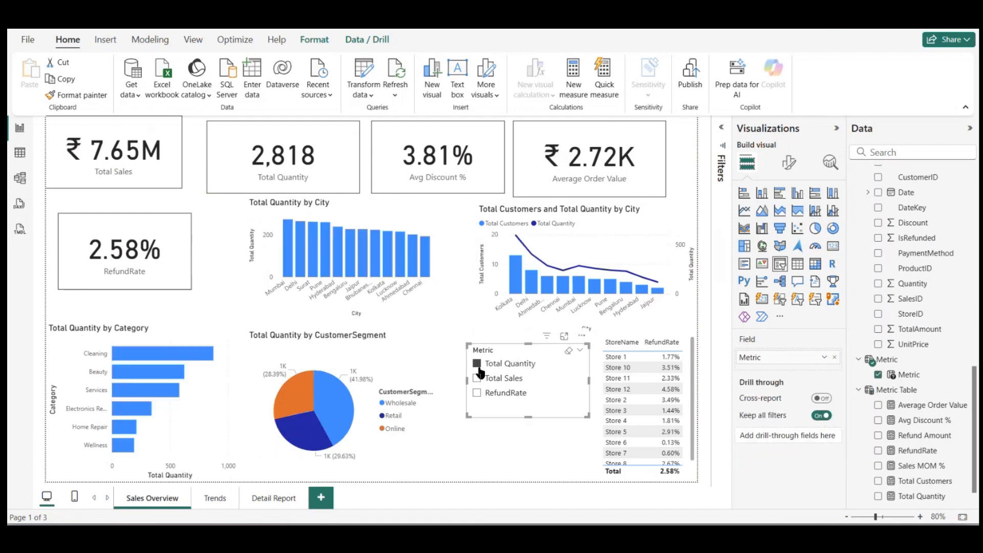
left_click(478, 380)
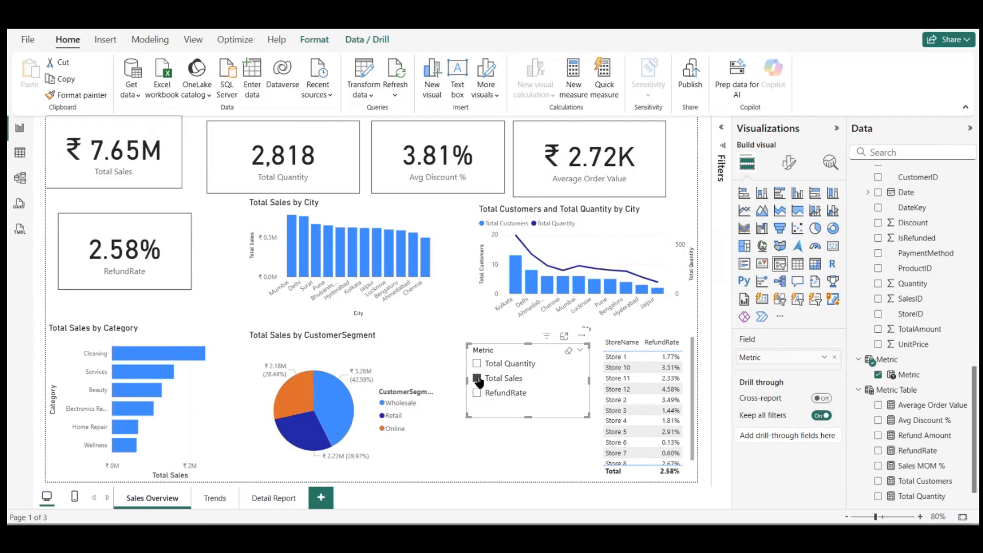
left_click(478, 393)
left_click(477, 379, "ctrl")
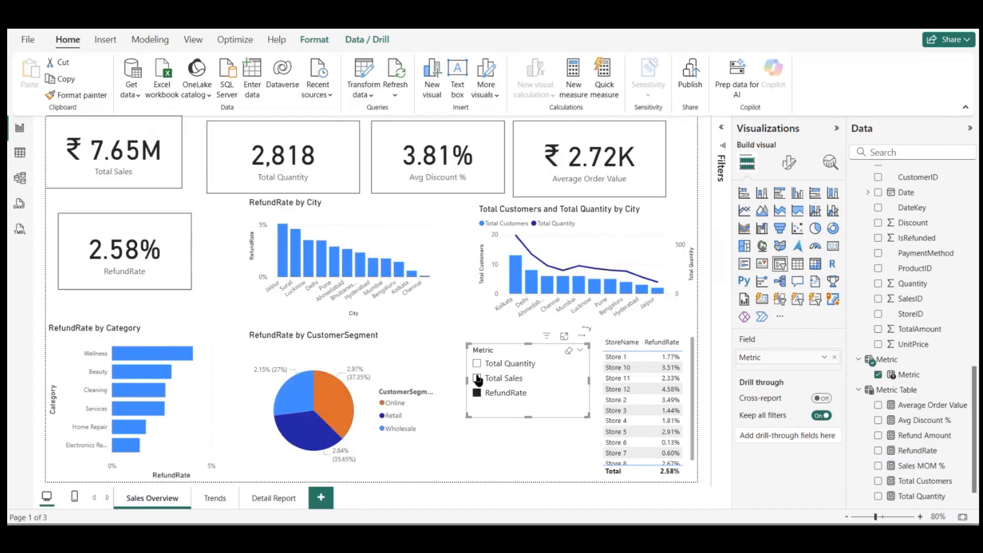
left_click(478, 365, "ctrl")
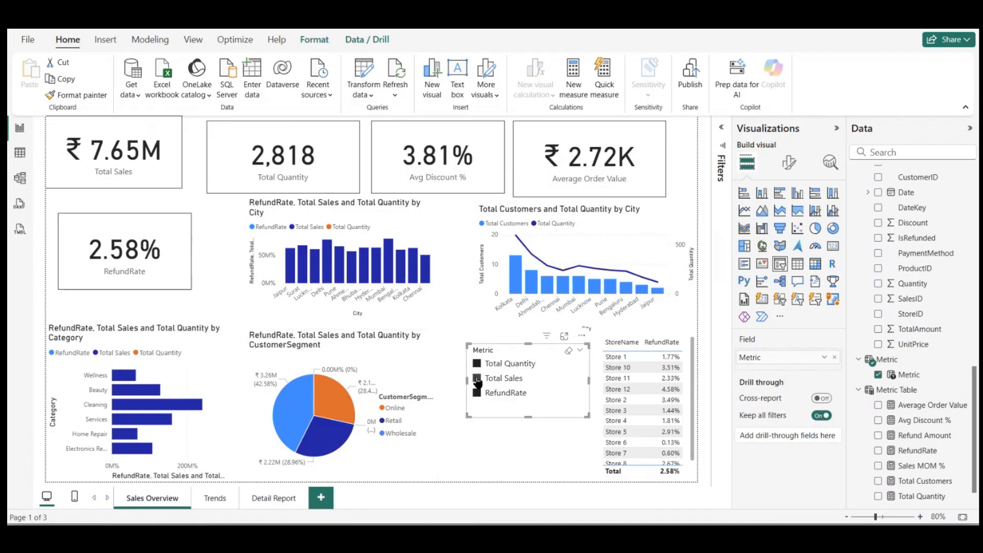
left_click(477, 380)
left_click(477, 364)
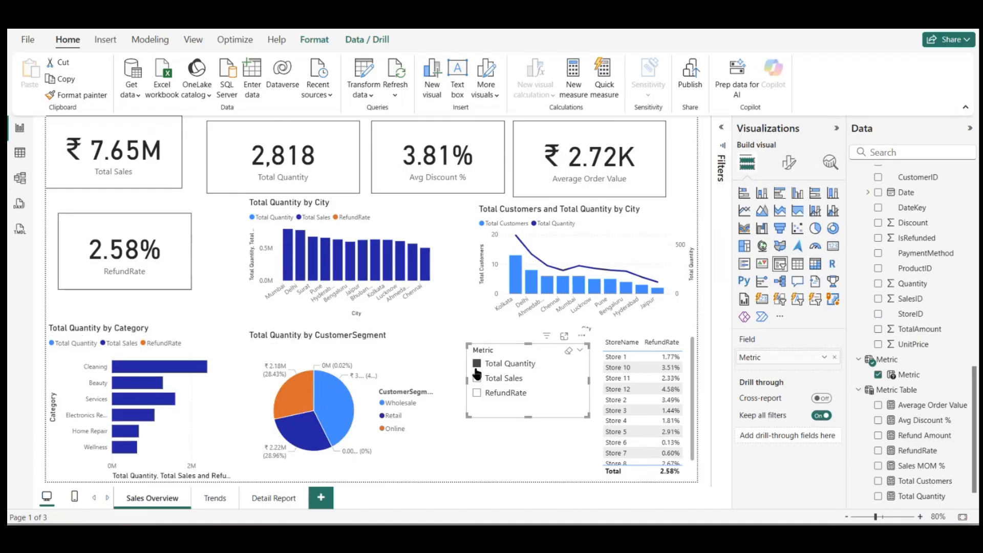
left_click(476, 379)
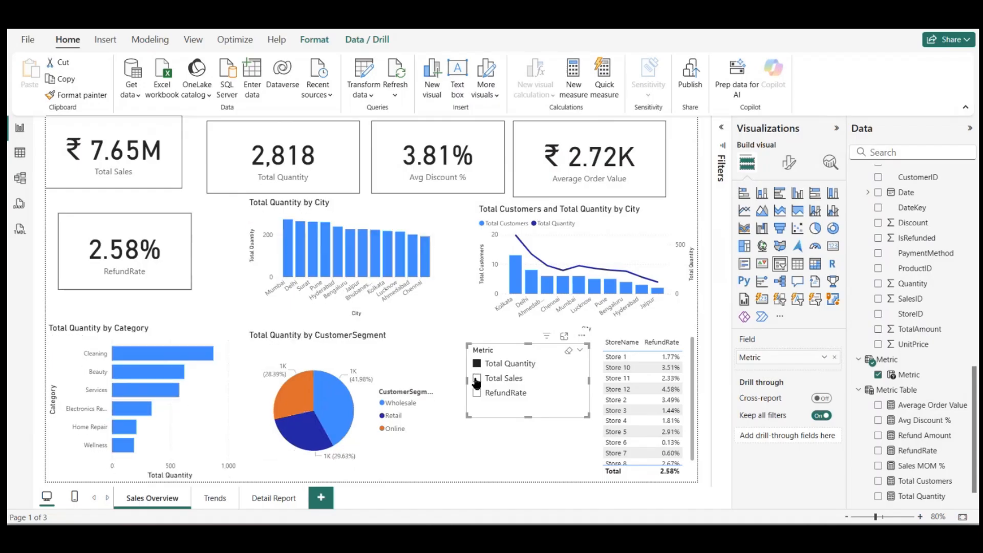
Step: Recheck the Metric slicer by selecting RefundRate, Total Sales and Total Quantity in turn, ending on RefundRate
left_click(478, 394)
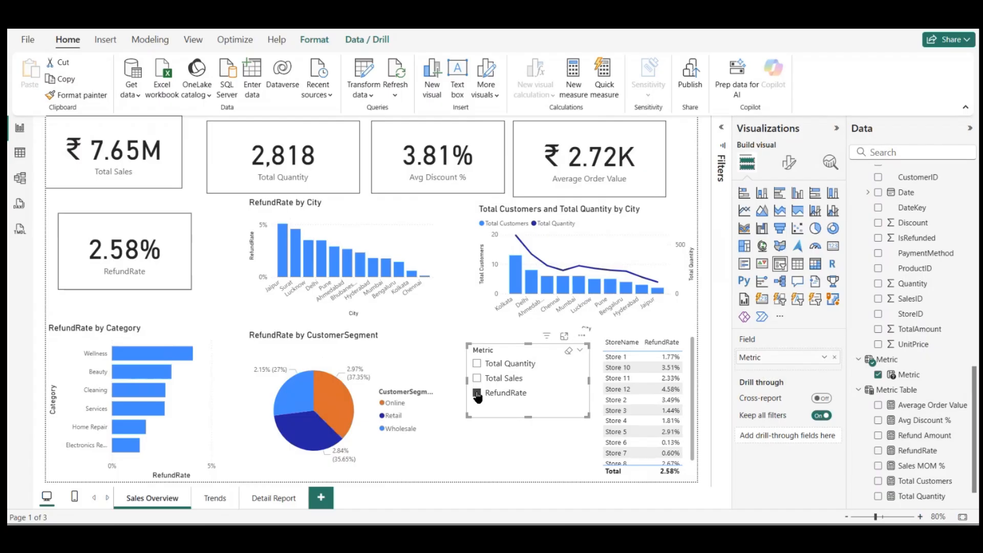
left_click(477, 394)
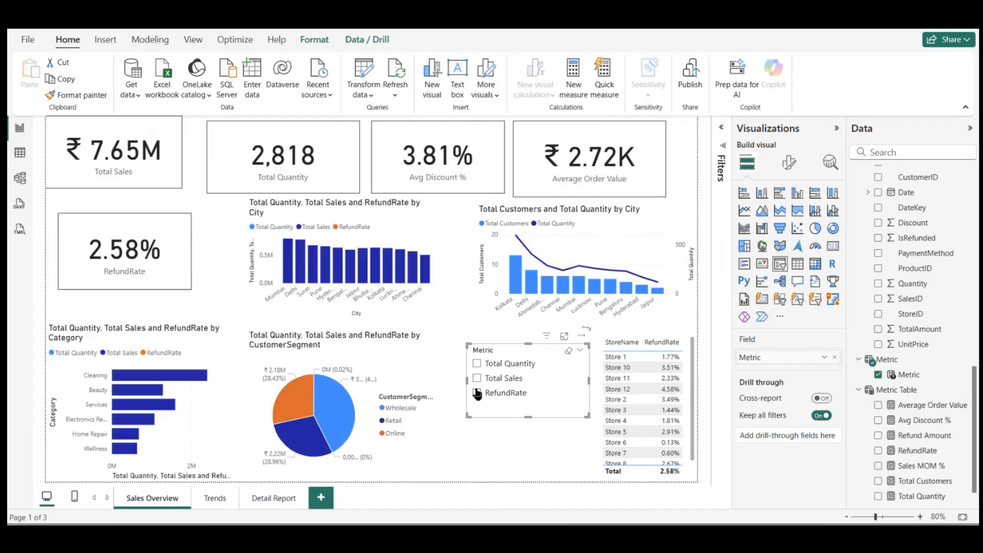
left_click(476, 379)
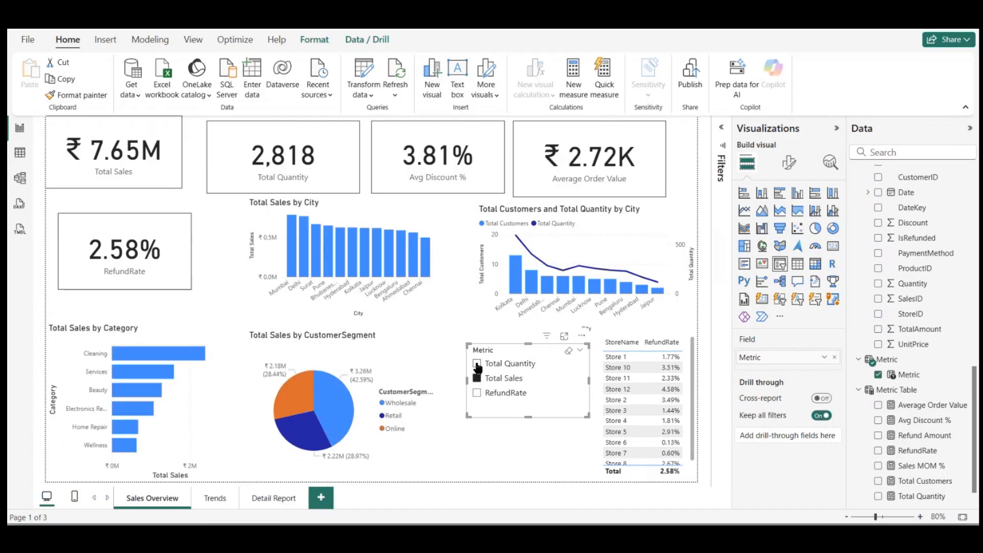
left_click(477, 364)
left_click(477, 379)
left_click(477, 364)
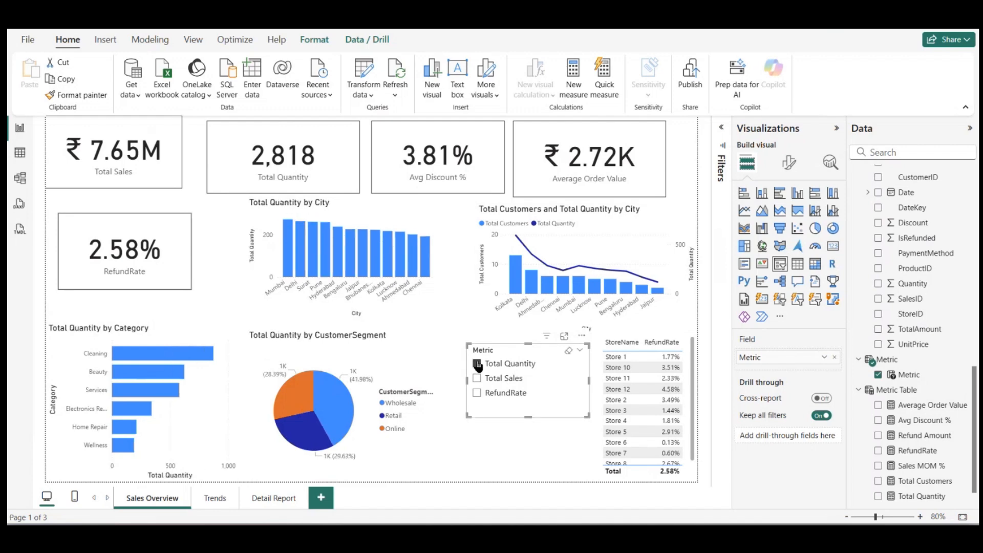
left_click(477, 394)
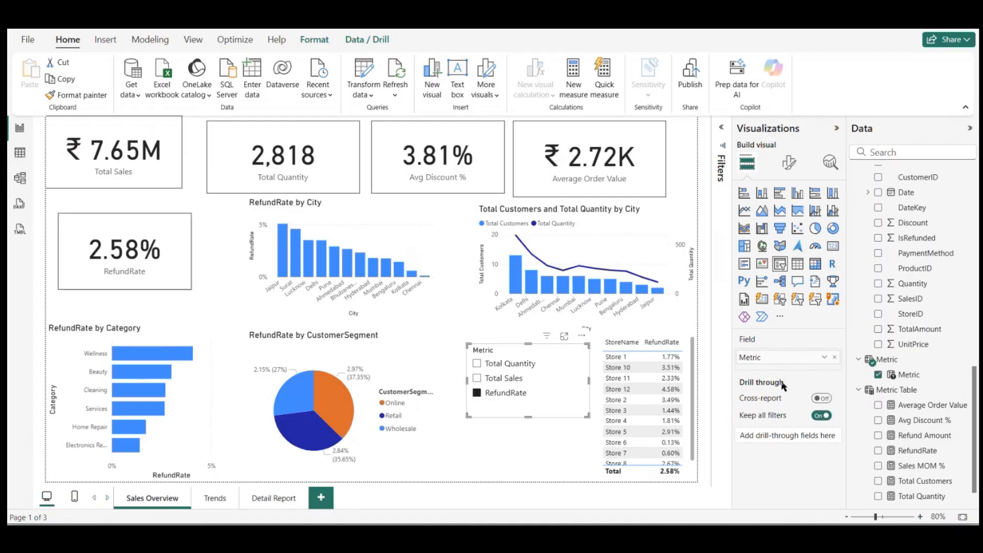
Step: Rename the RefundRate measure in the Metric Table to Refund Rate by adding a space in its formula
left_click(920, 451)
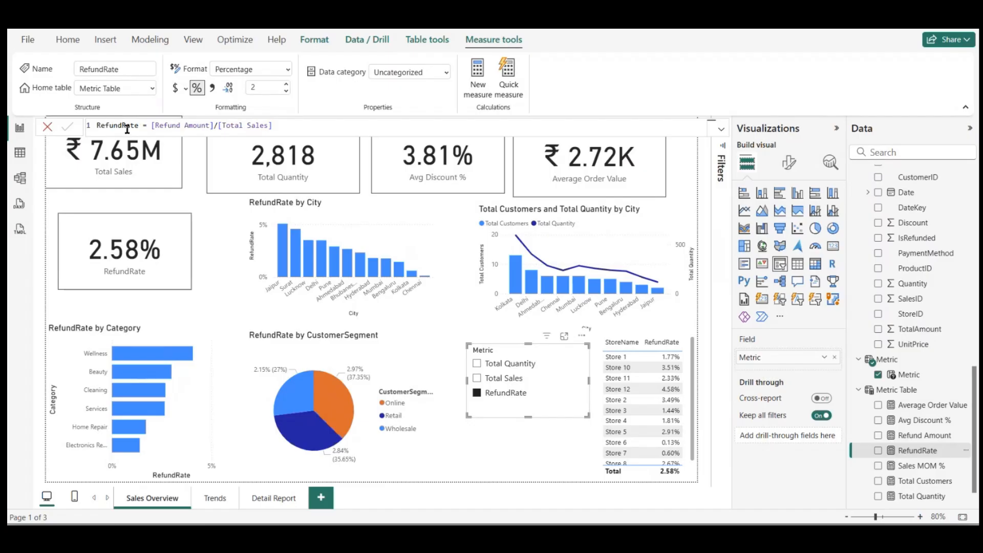
left_click(123, 125)
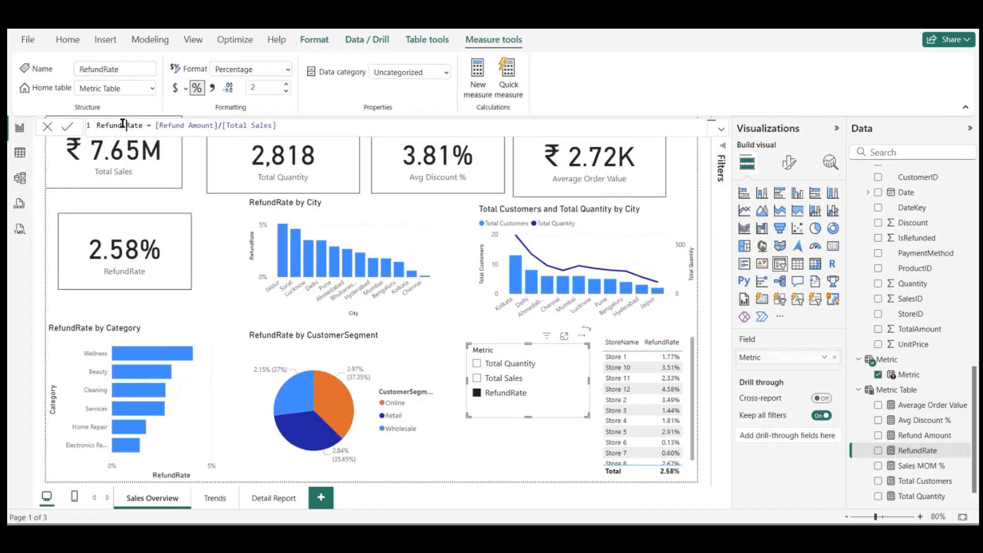
key("Return")
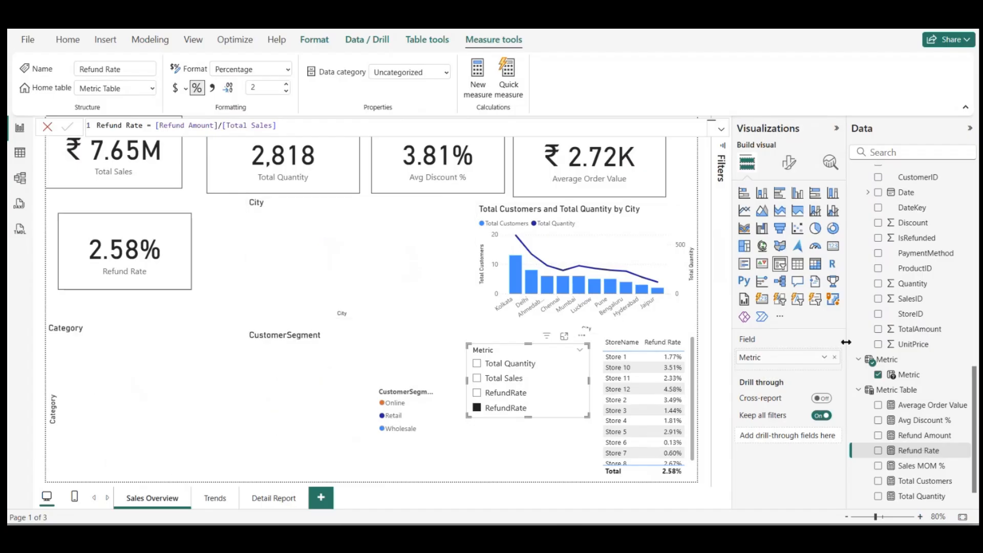
Step: Examine the Metric parameter's definition for the label and measure reference of each entry
left_click(891, 359)
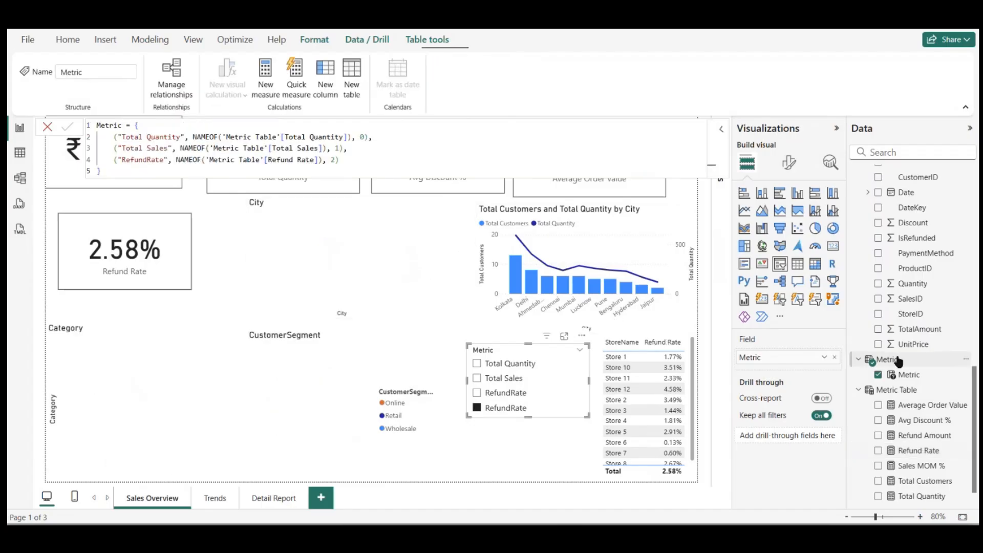
left_click(631, 229)
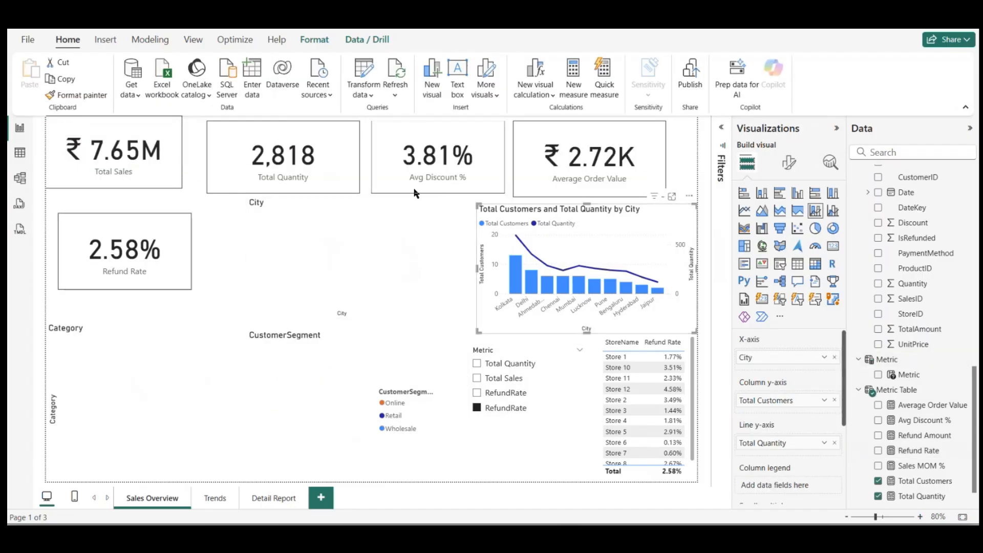
left_click(920, 365)
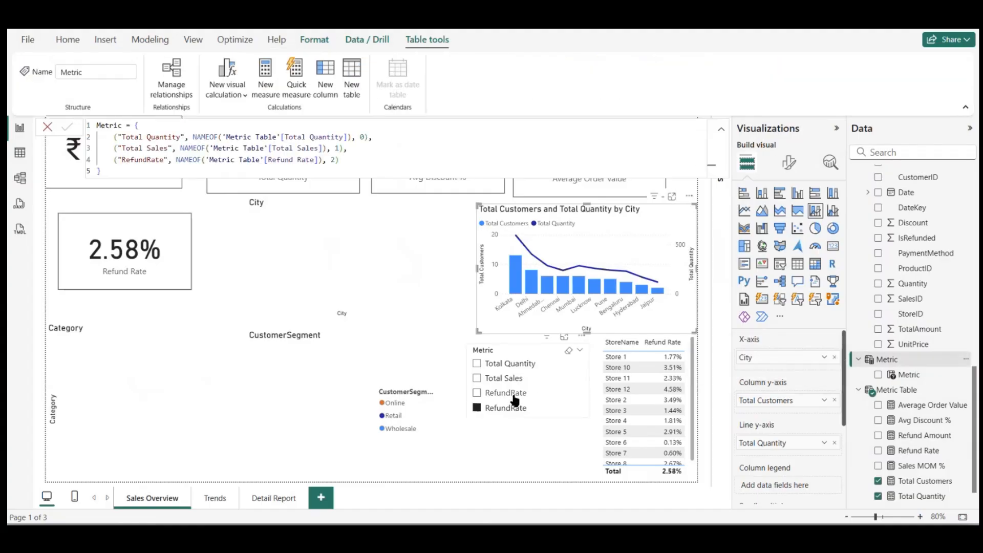
Step: Remove the Metric slicer from the Sales Overview page
left_click(539, 353)
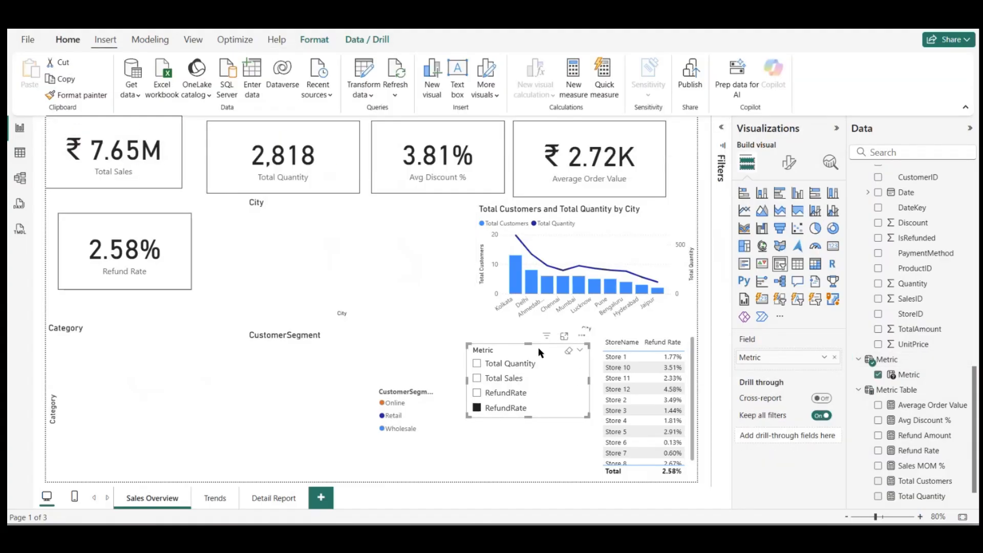
left_click(581, 337)
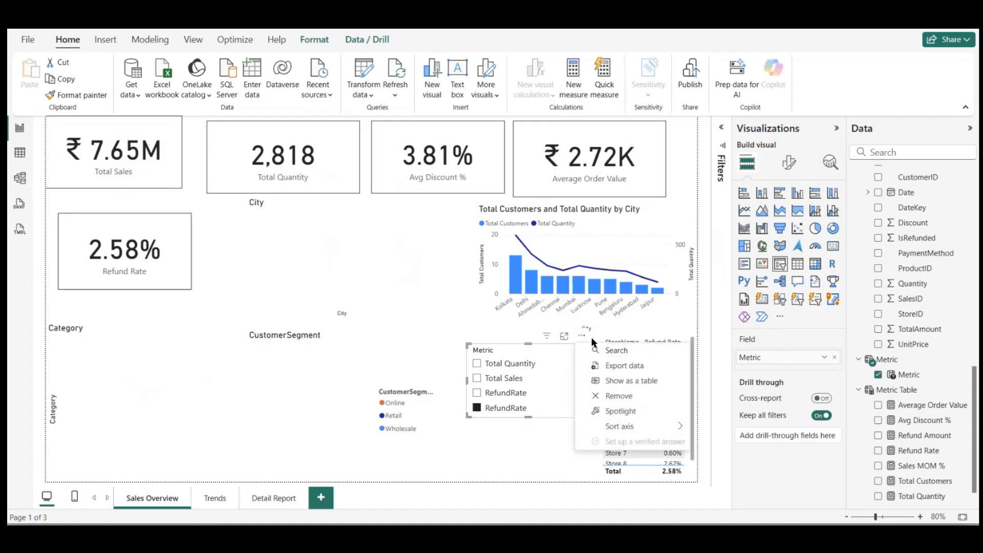
left_click(613, 396)
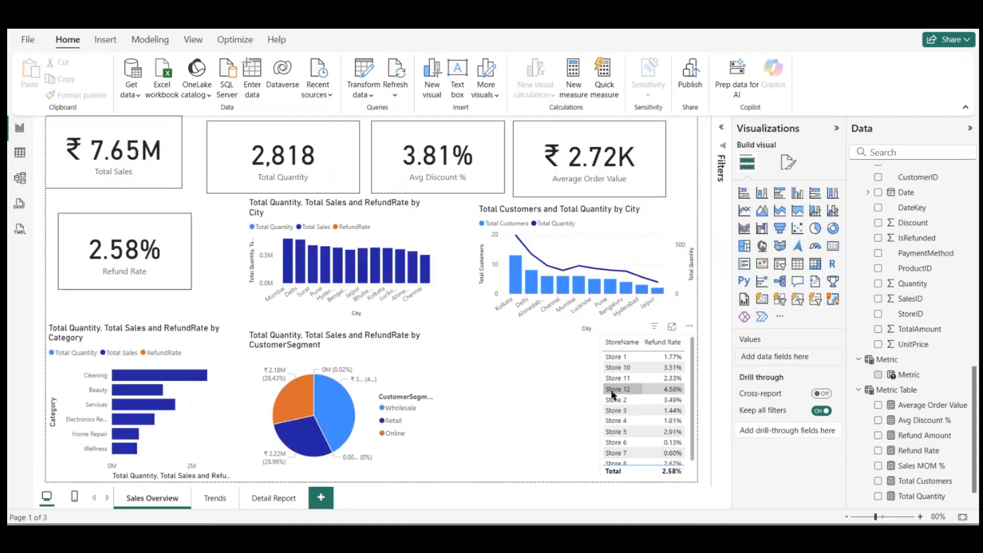
Step: Add a new Metric slicer from the Metric parameter field in the space beside the store table
left_click_drag(935, 379, 507, 398)
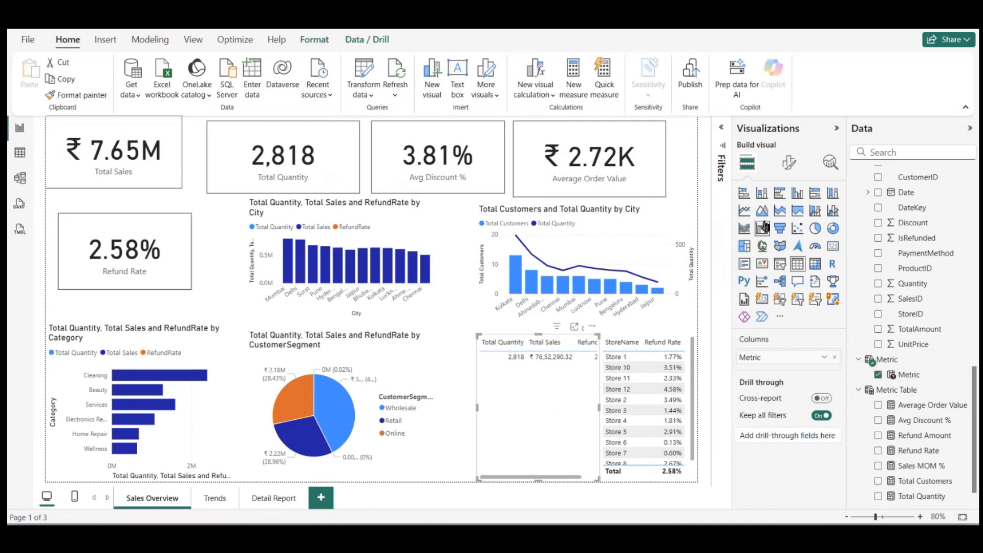
left_click(781, 264)
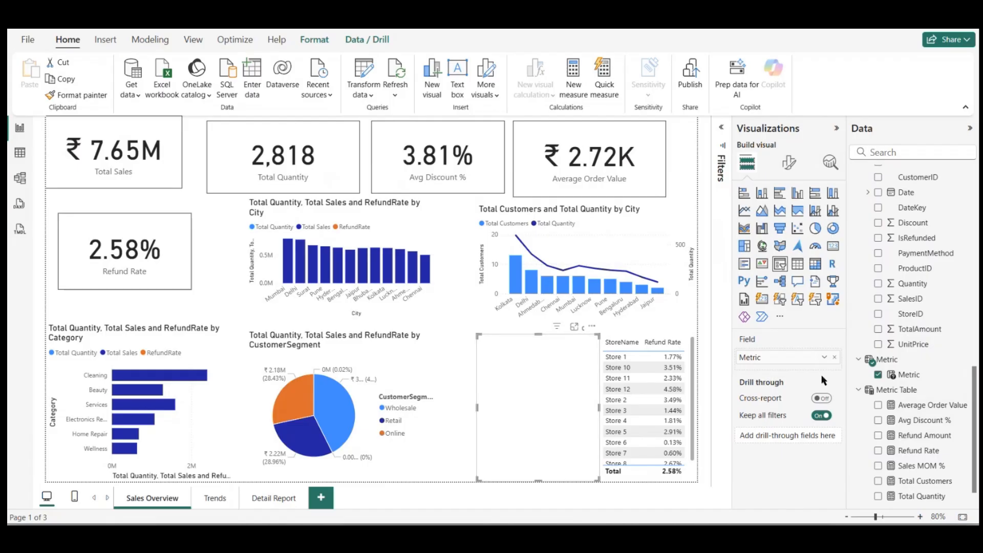
left_click(879, 375)
left_click(879, 375)
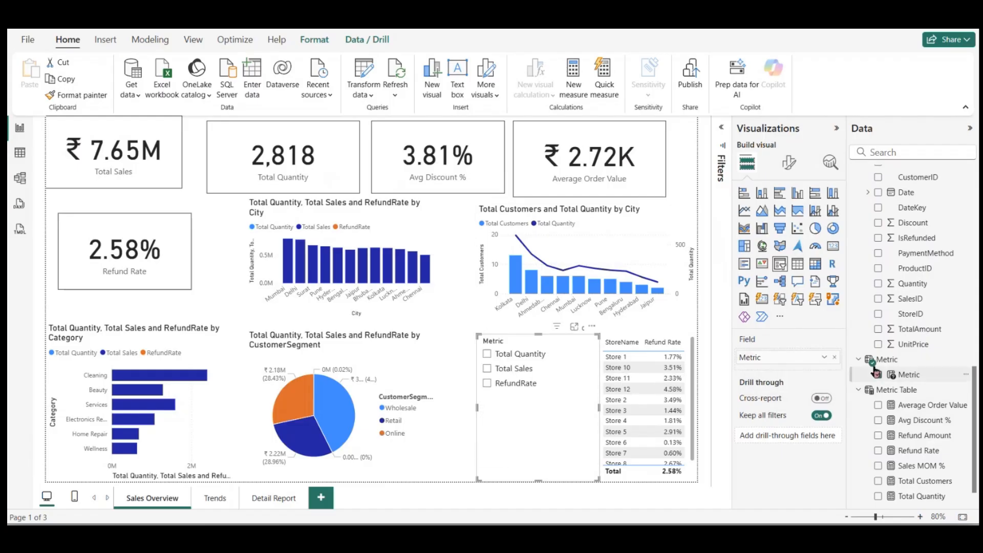
Step: Change the RefundRate label to Refund Rate in the Metric parameter's definition and commit it
left_click(889, 360)
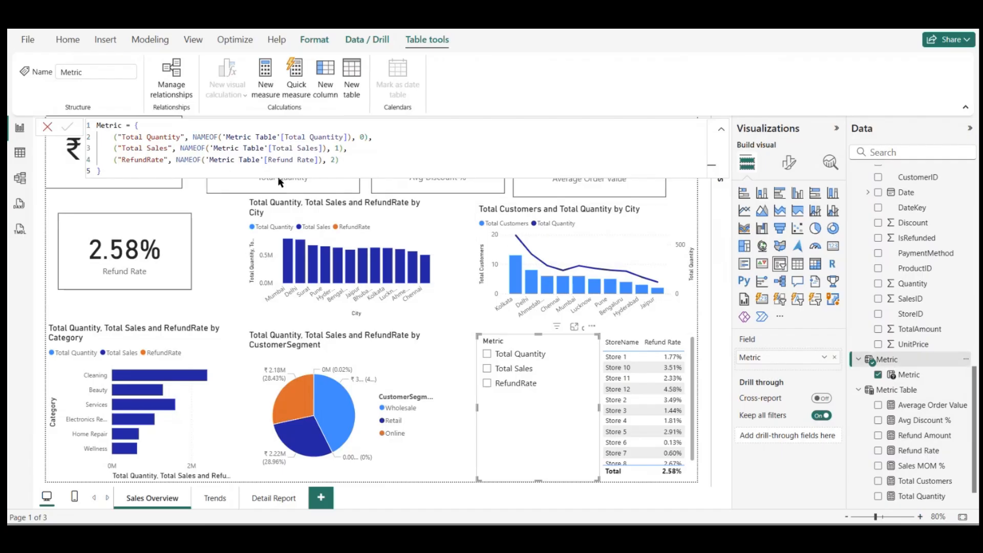
left_click(147, 160)
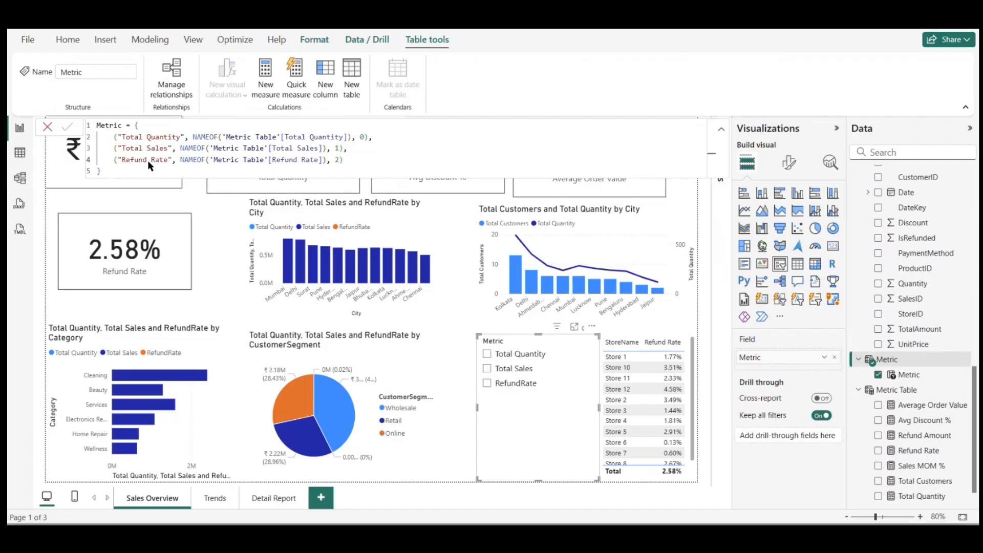
key("Return")
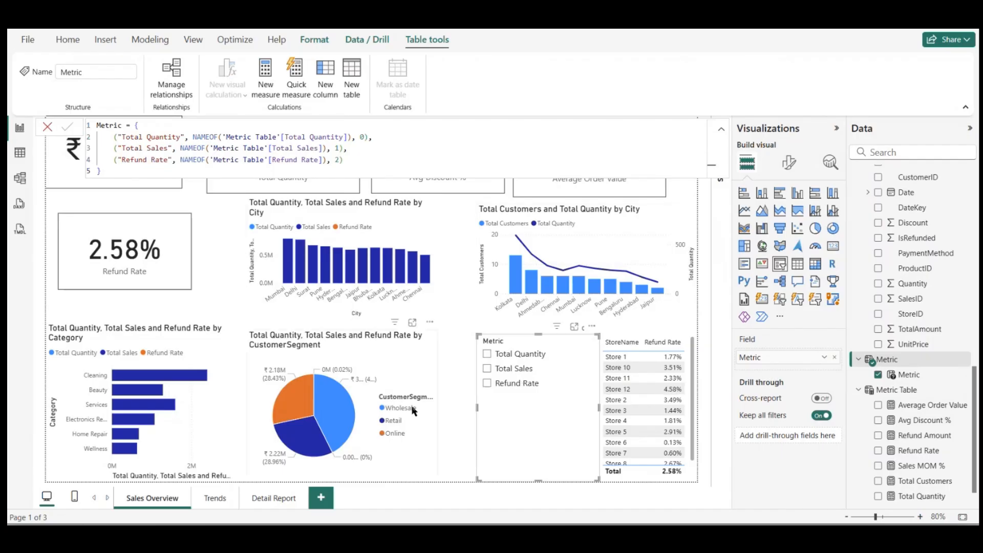
left_click(441, 427)
mouse_move(540, 263)
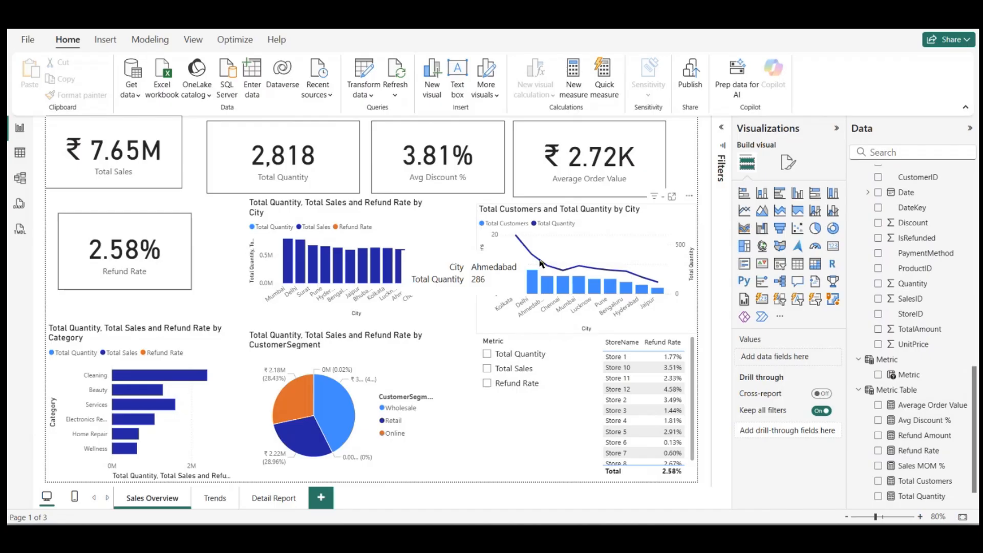
Step: Add DimDate's Date field to the Trends page as a table and show it as plain dates instead of the date hierarchy
left_click(210, 501)
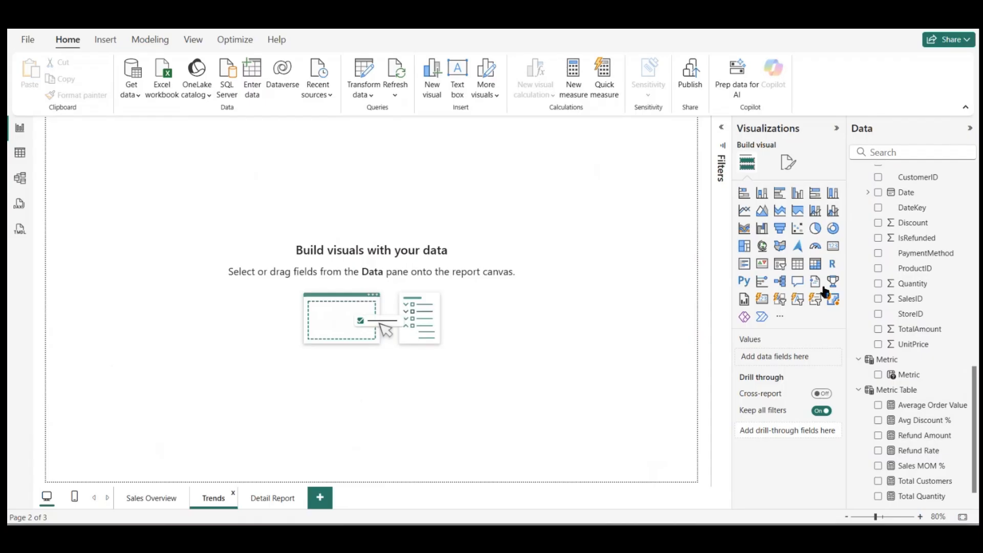
scroll(920, 281, "up", 10)
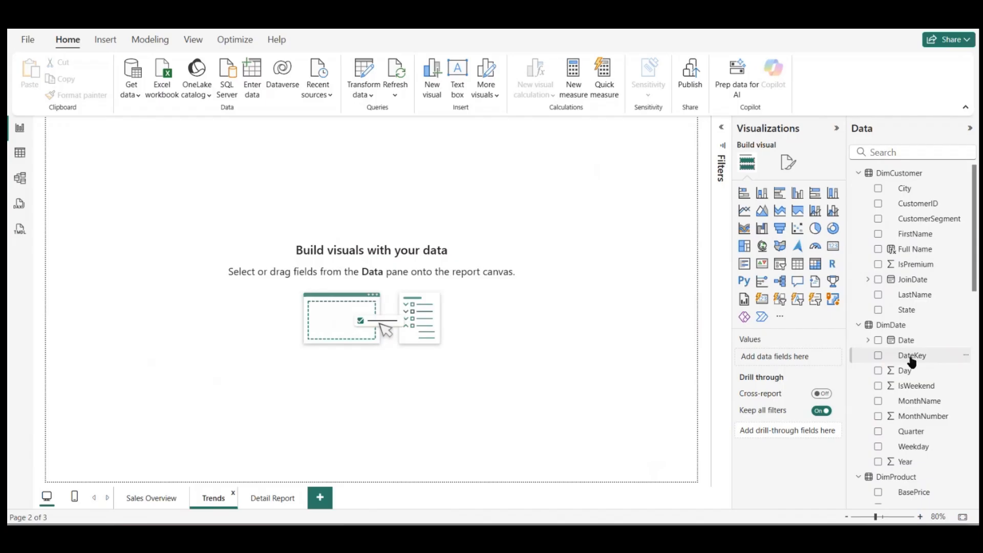
scroll(912, 361, "down", 10)
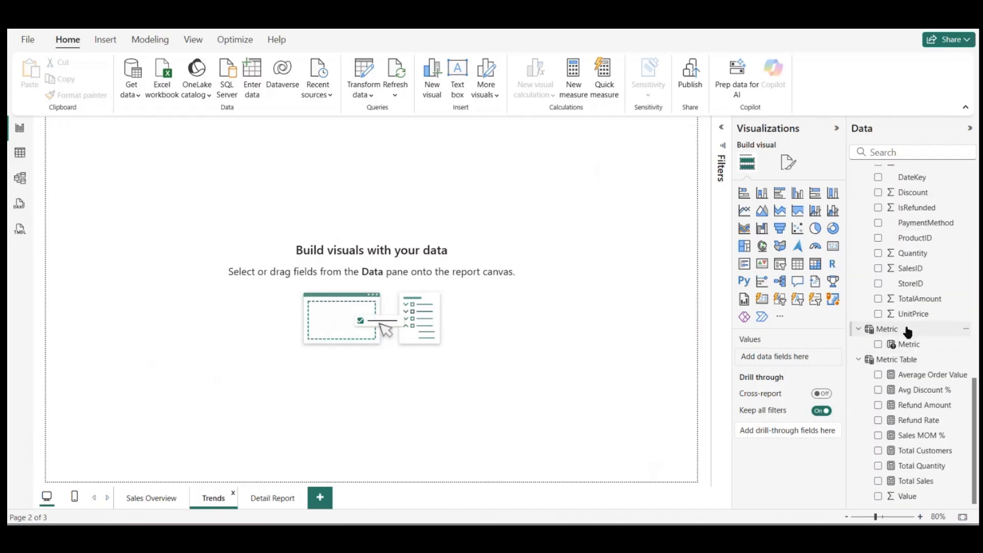
scroll(910, 348, "up", 8)
scroll(908, 333, "up", 5)
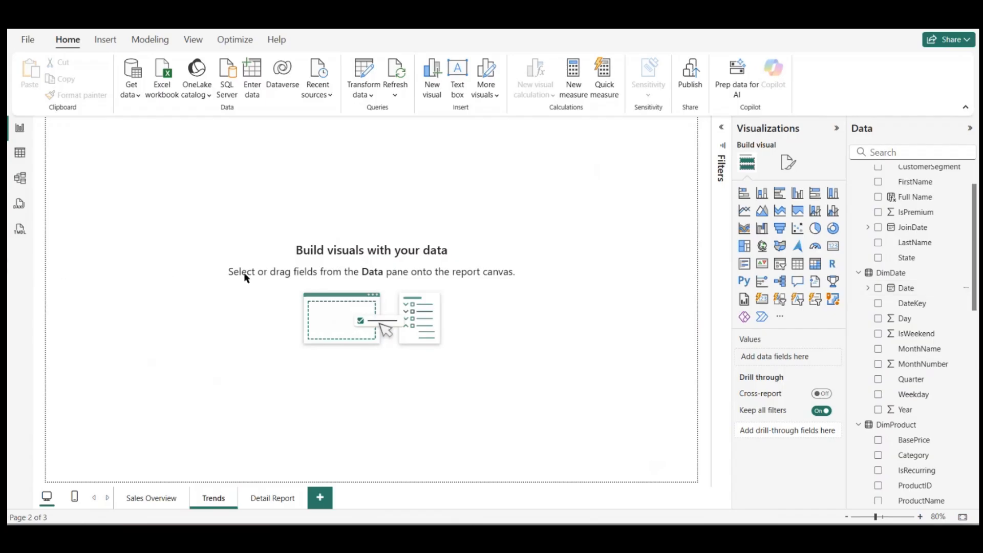
left_click_drag(907, 286, 274, 208)
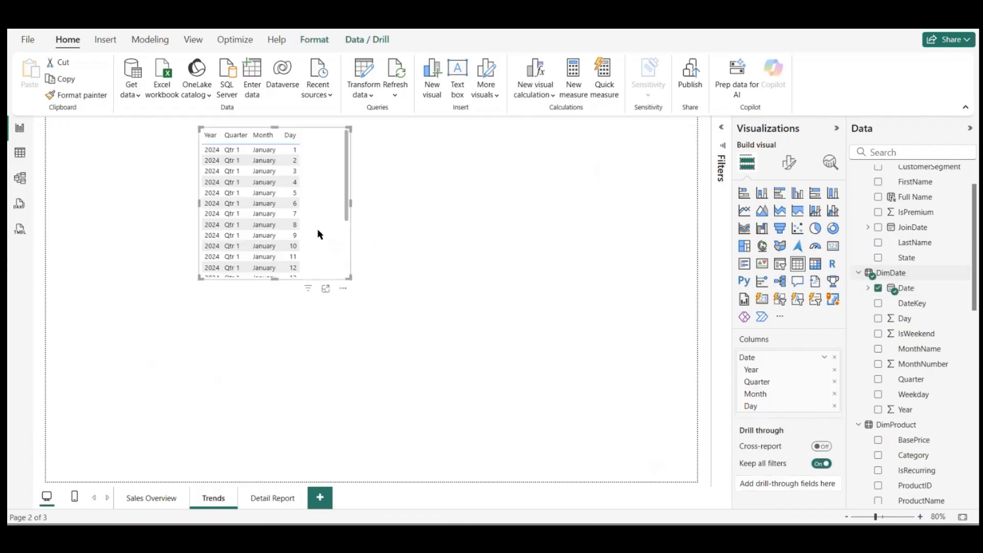
right_click(774, 357)
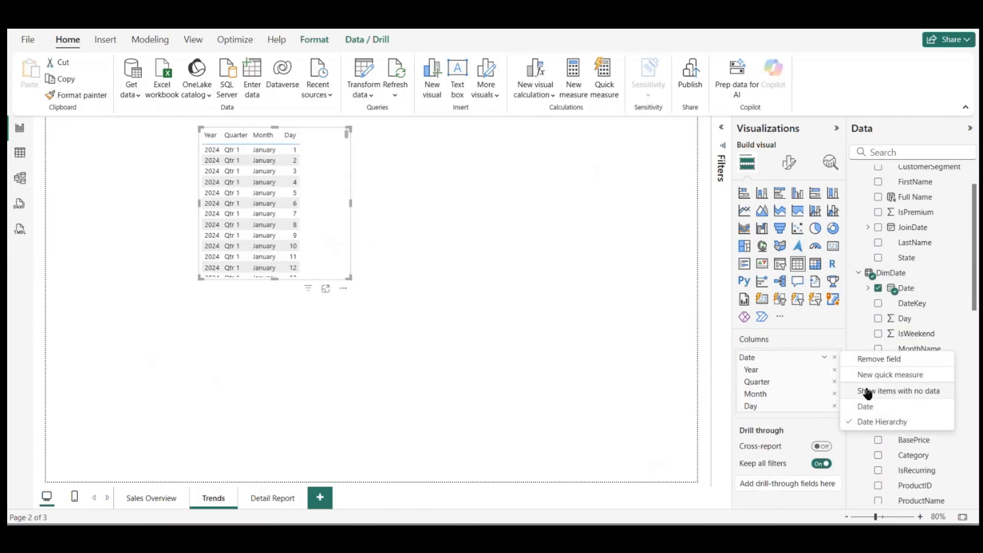
left_click(871, 409)
Step: Add the Total Sales measure to the date table and convert it to a line chart
scroll(926, 345, "down", 10)
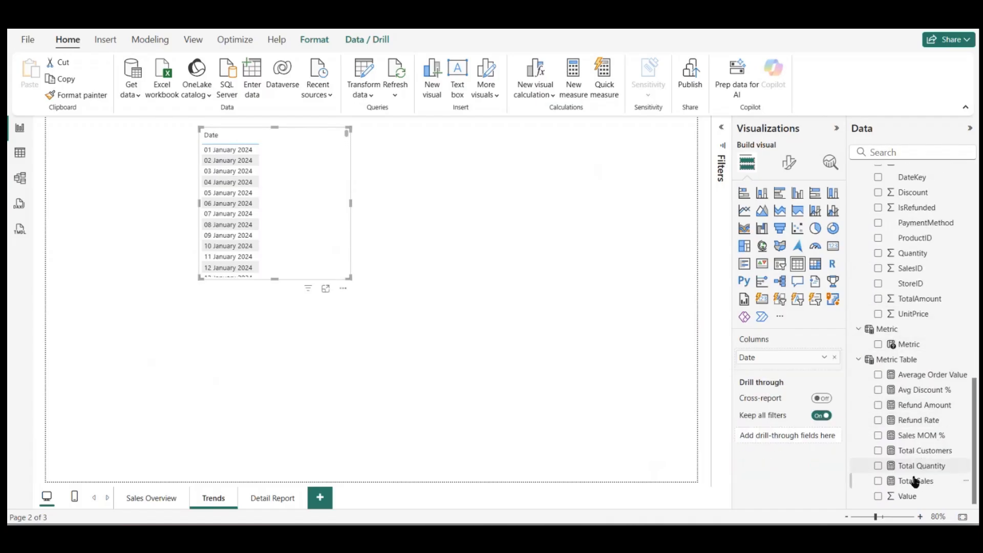
left_click_drag(916, 480, 773, 370)
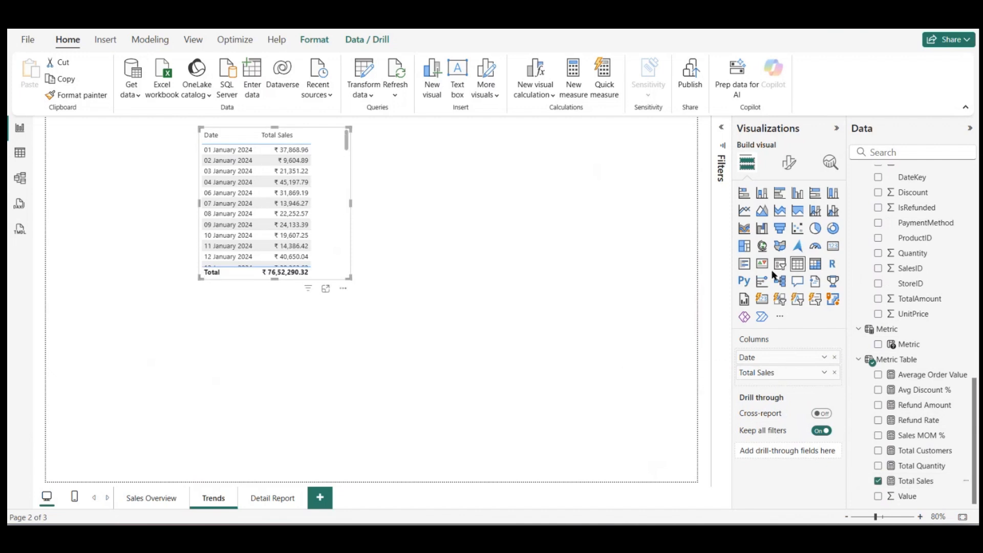
left_click(744, 211)
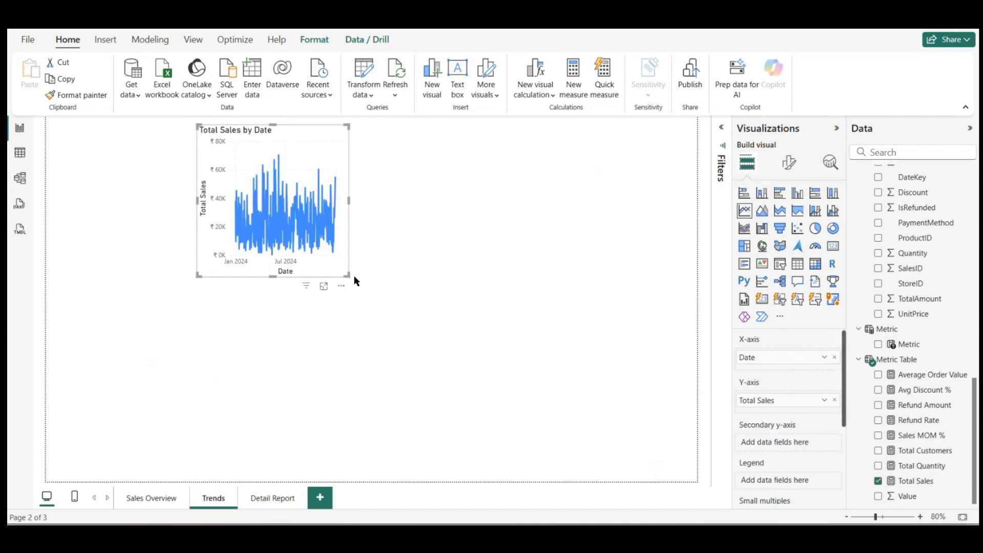
Step: Move the Total Sales line chart to the lower part of the page and widen it to the full page width
left_click_drag(354, 276, 159, 424)
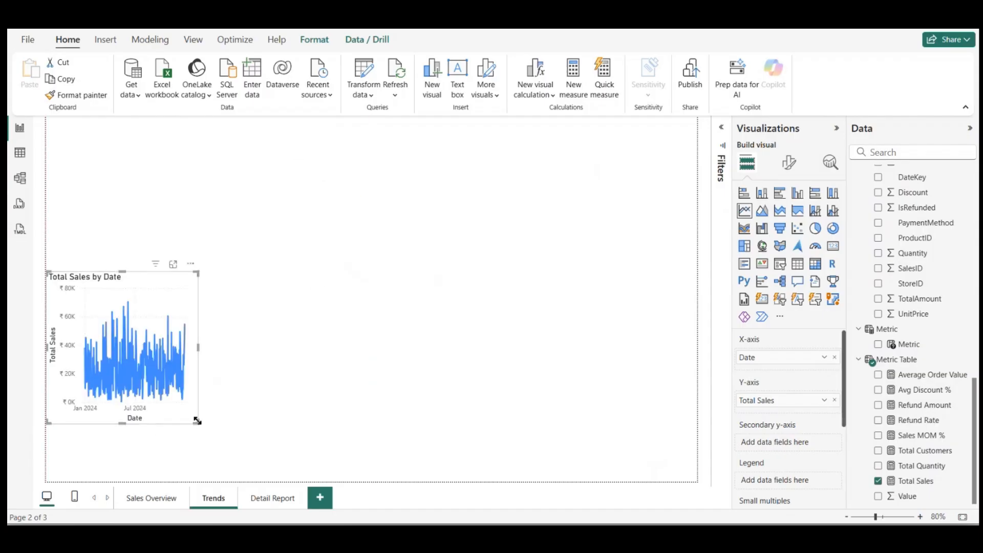
left_click_drag(197, 421, 715, 491)
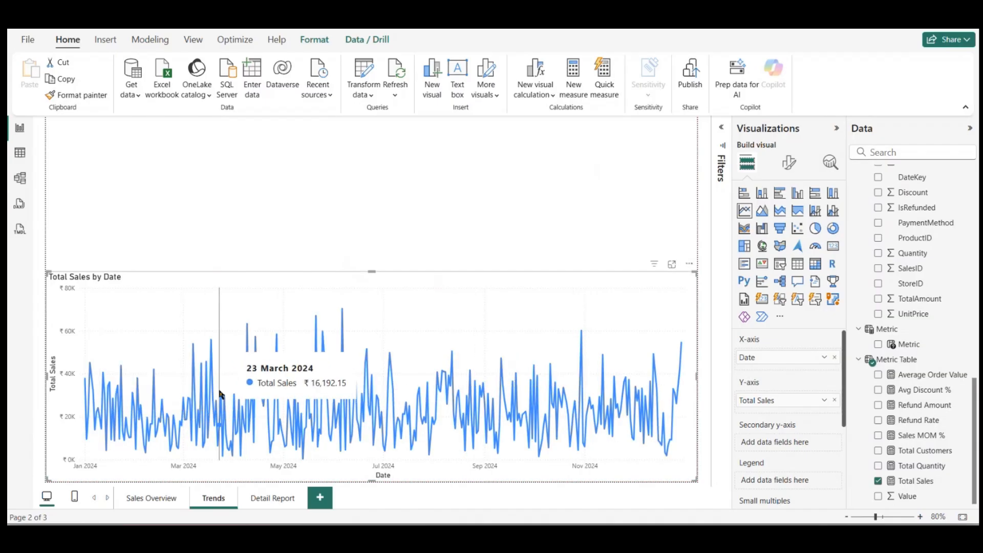
Step: Switch the line chart's X-axis to Date Hierarchy and bring the chart to the Month level
right_click(796, 357)
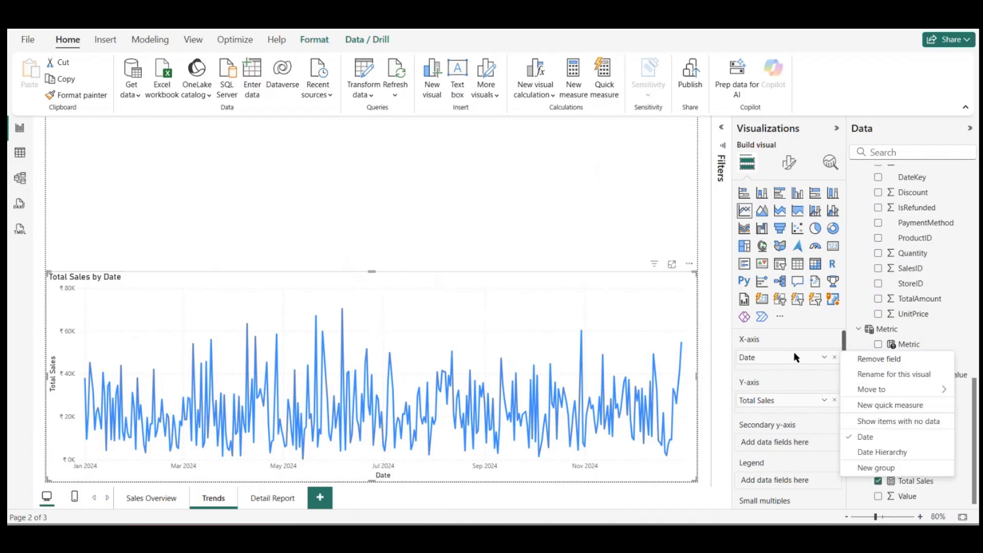
left_click(882, 453)
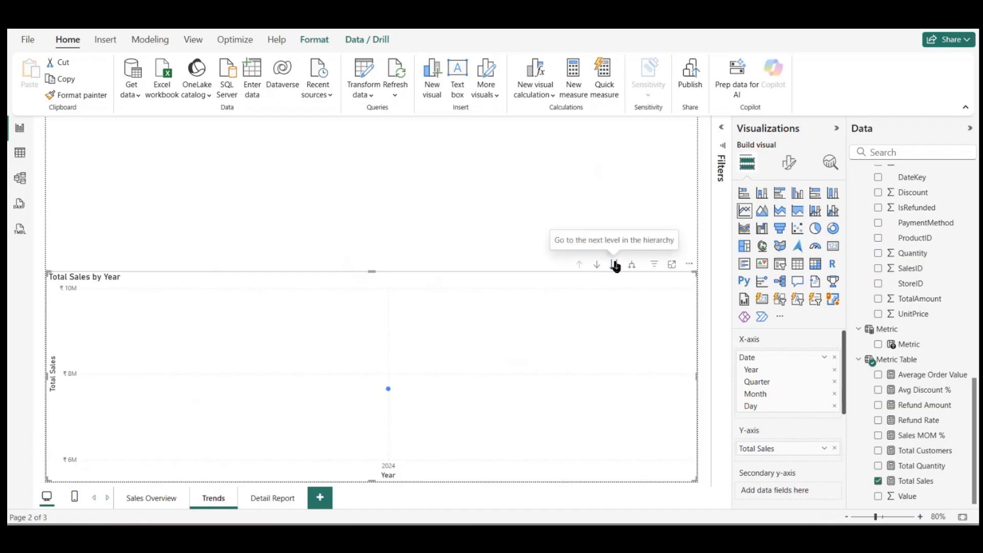
left_click(615, 265)
left_click(615, 266)
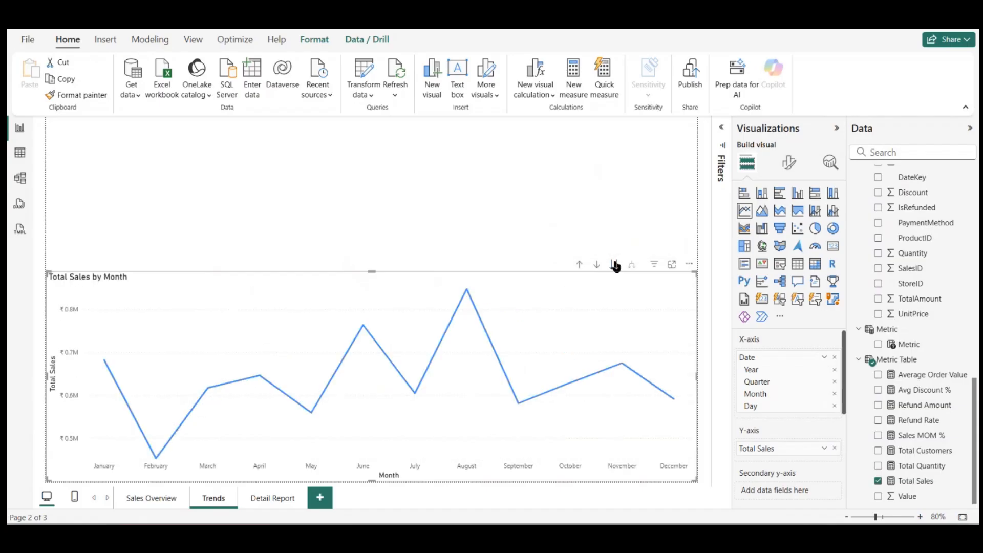
Step: View Total Sales at the Day level, then move back up the date hierarchy to Year
left_click(596, 264)
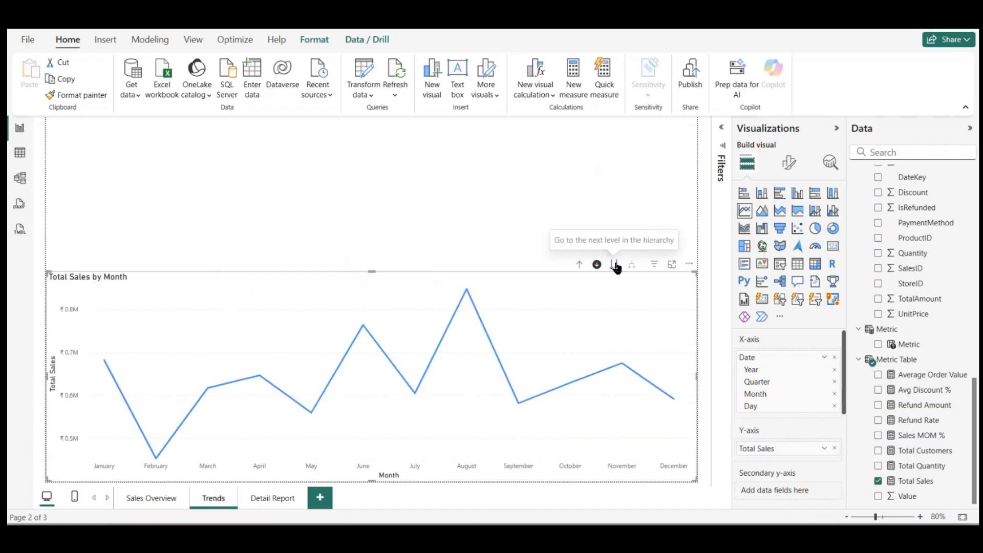
left_click(615, 265)
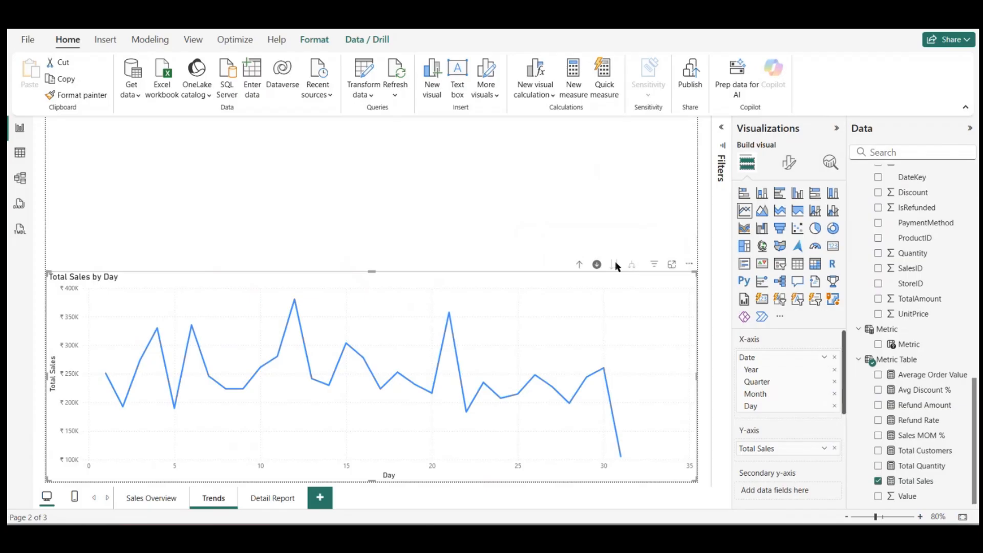
left_click(596, 264)
left_click(579, 265)
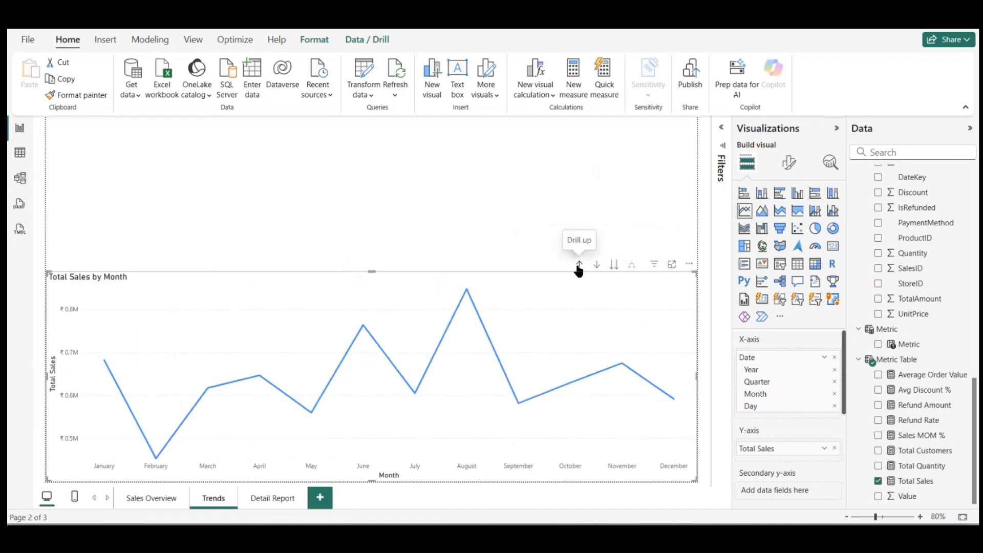
left_click(579, 265)
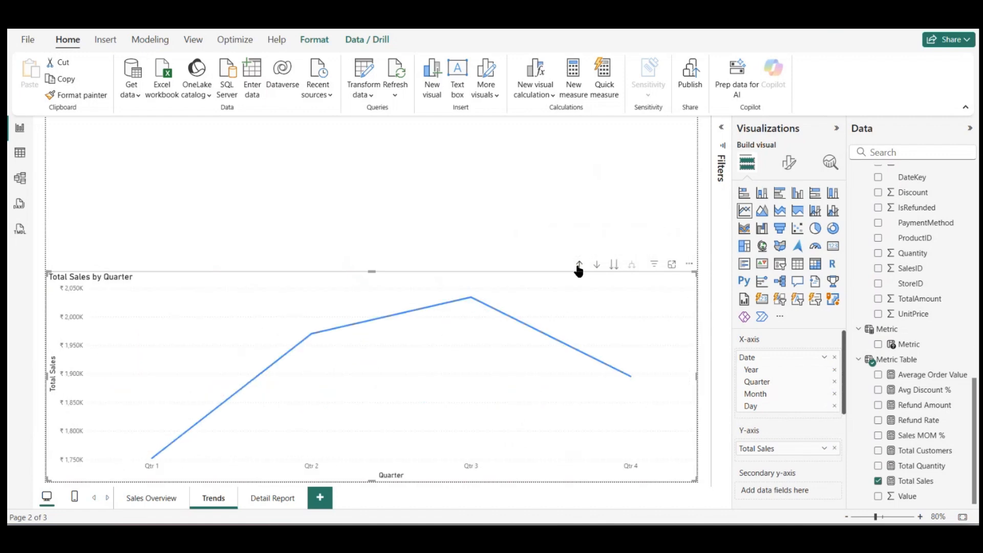
left_click(579, 266)
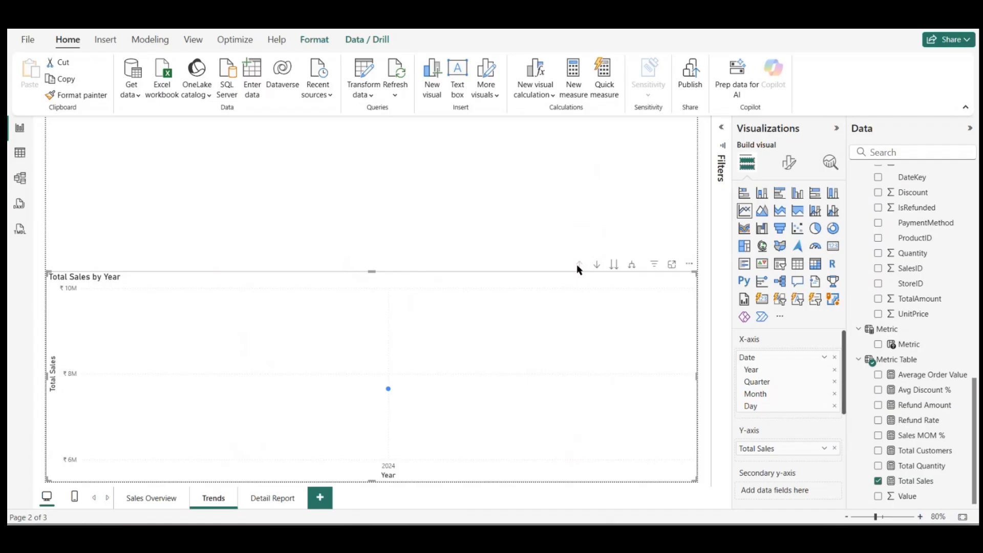
Step: Step the line chart from Year through Quarter and Month to Day, then return to the Quarter level
left_click(595, 265)
left_click(614, 266)
left_click(597, 265)
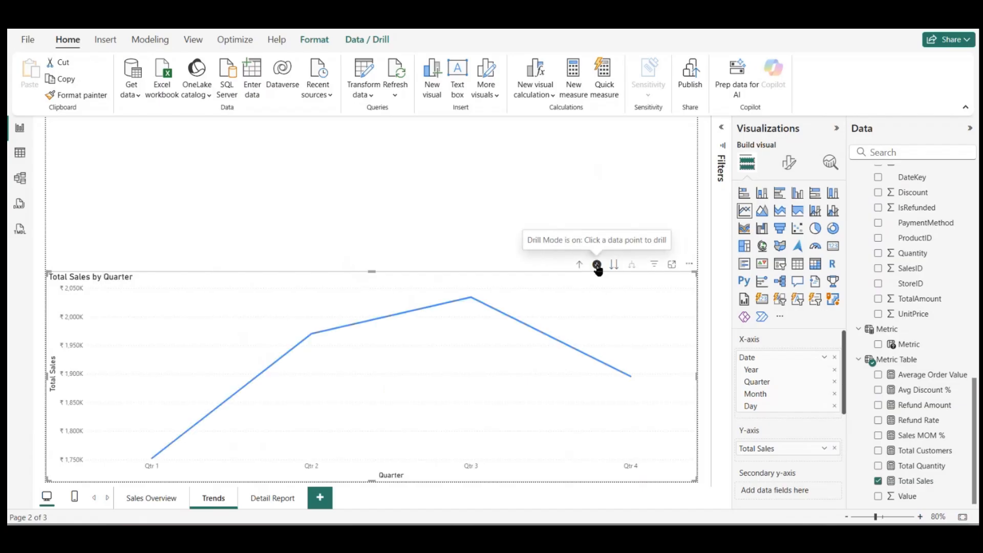
left_click(614, 265)
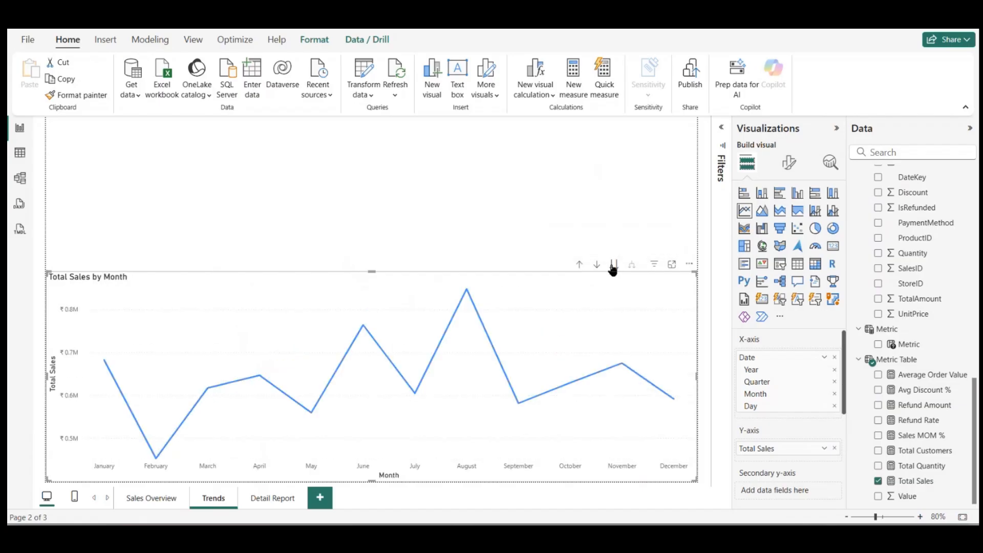
left_click(614, 265)
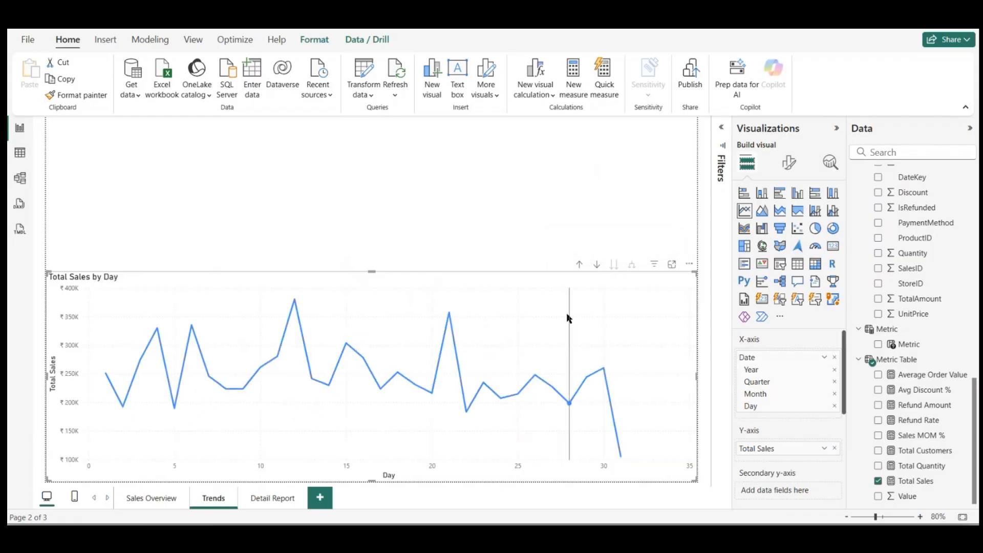
left_click(580, 265)
left_click(580, 265)
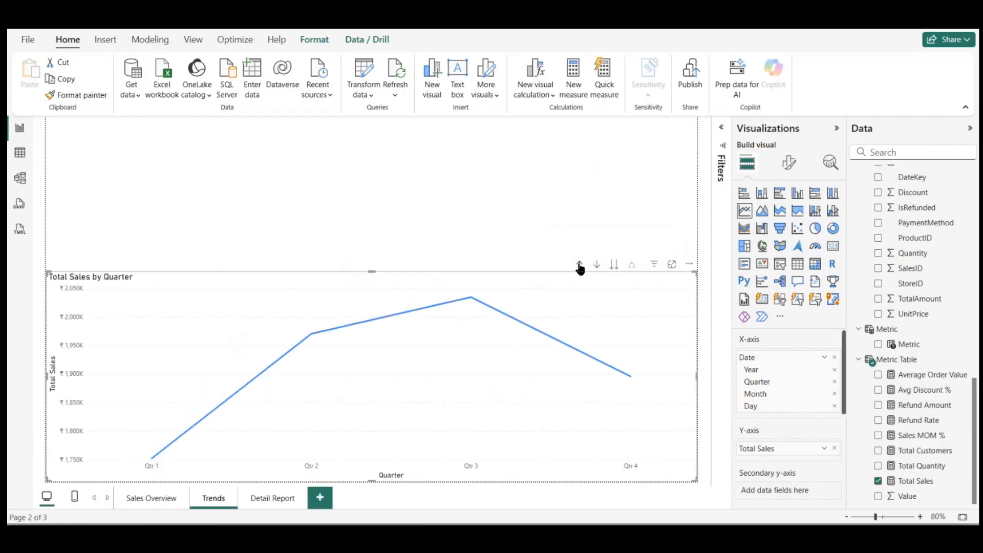
Step: Use drill mode to view November's daily Total Sales, then turn it off and return to the Month level
left_click(597, 266)
left_click(614, 265)
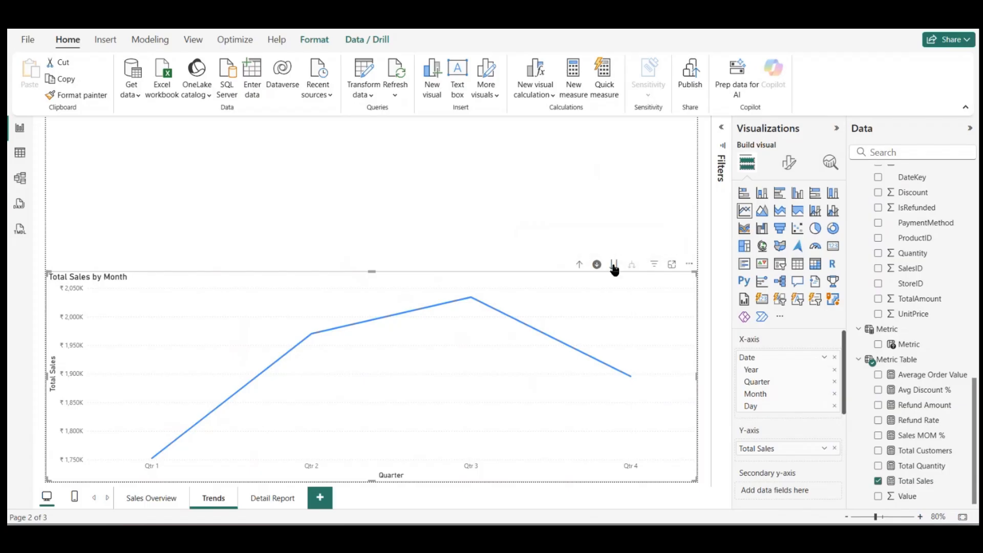
left_click(612, 304)
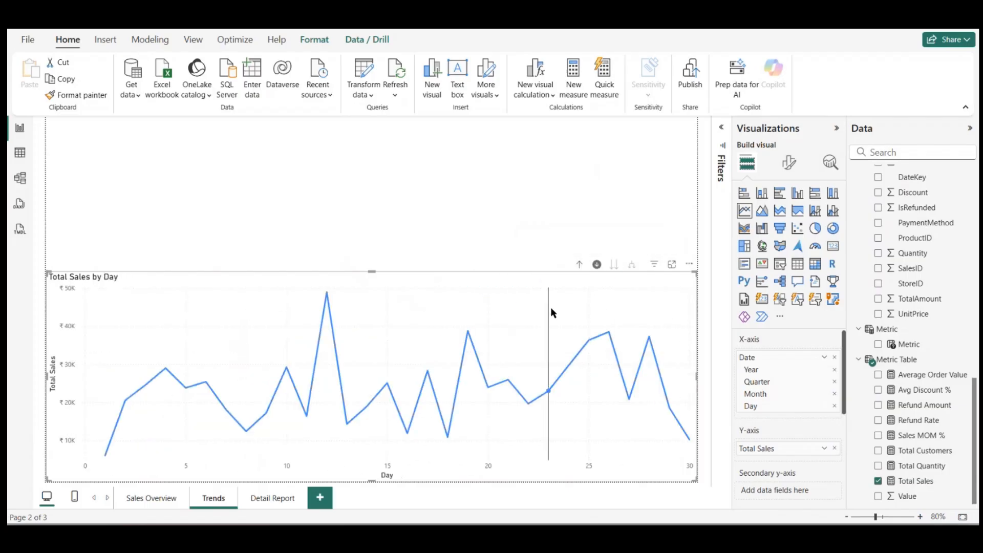
left_click(579, 266)
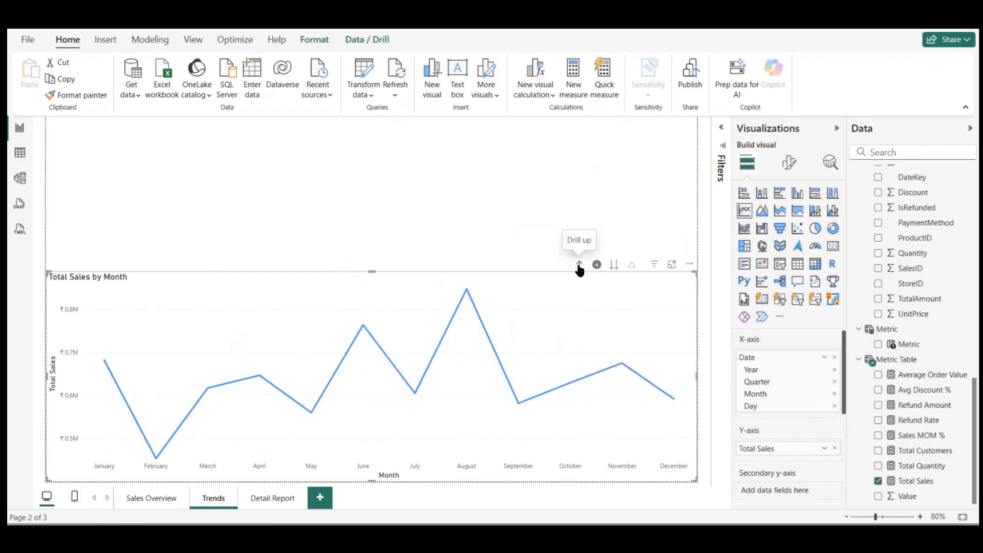
left_click(641, 330)
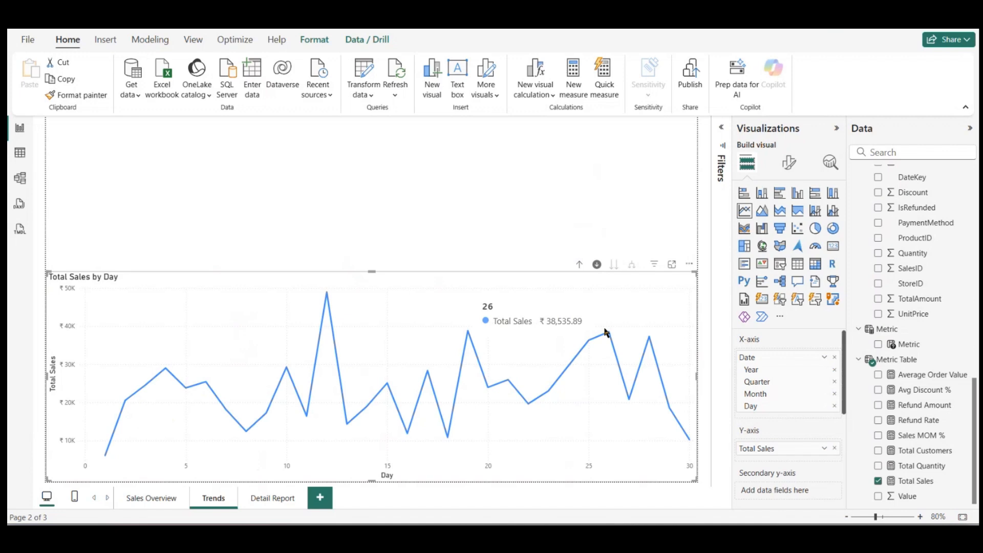
left_click(597, 266)
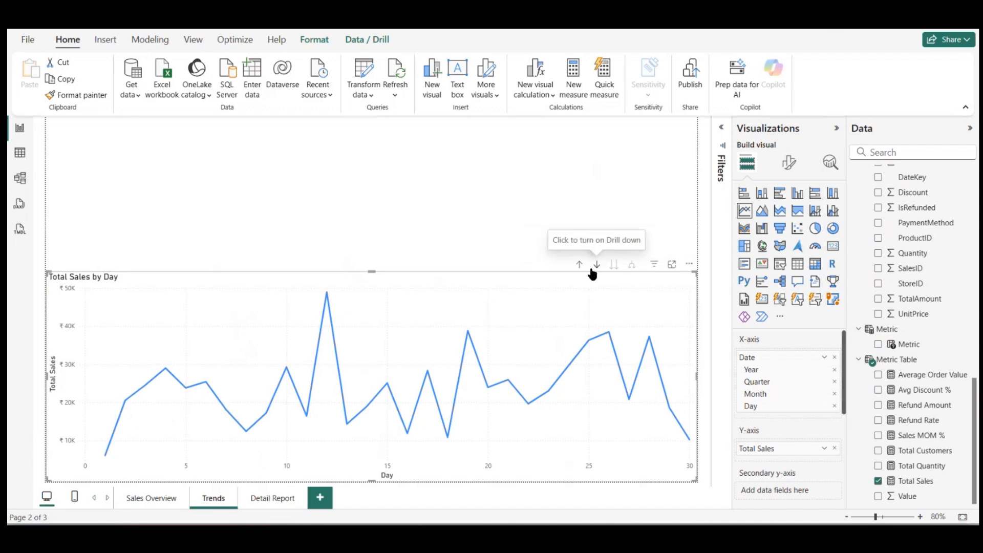
left_click(580, 264)
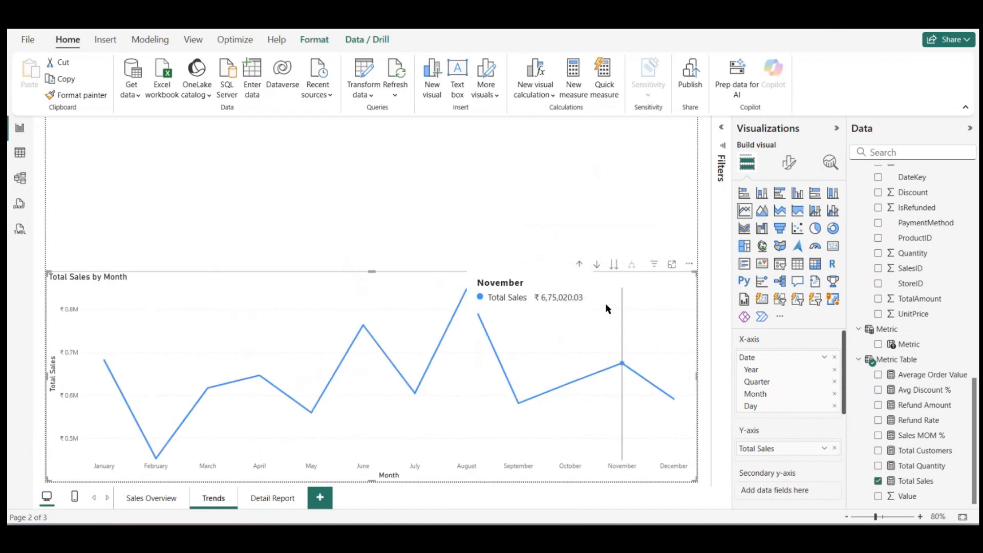
Step: Resize and reposition the Total Sales by Month chart so it fills the lower-left half of the Trends page
left_click_drag(695, 375, 524, 369)
left_click_drag(391, 326, 384, 268)
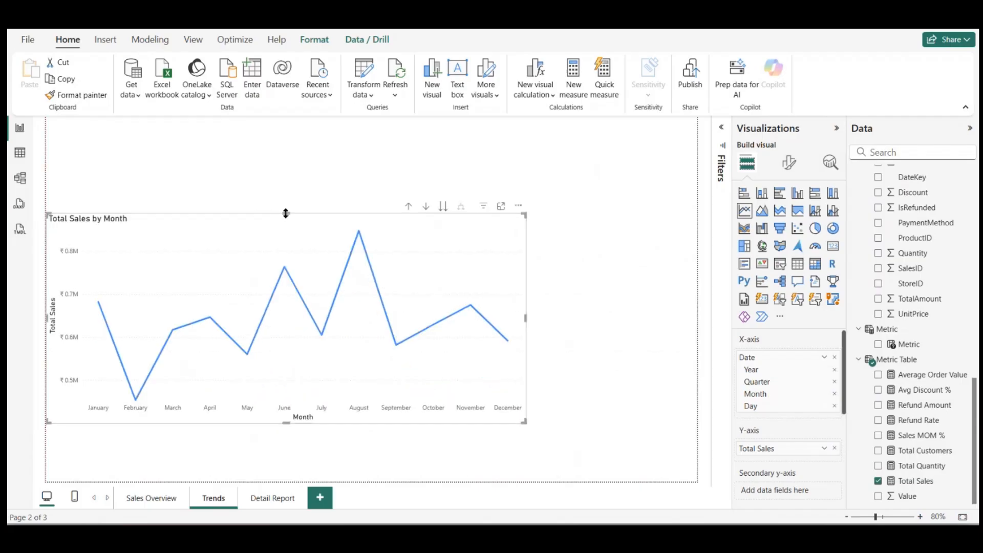
left_click_drag(286, 213, 275, 264)
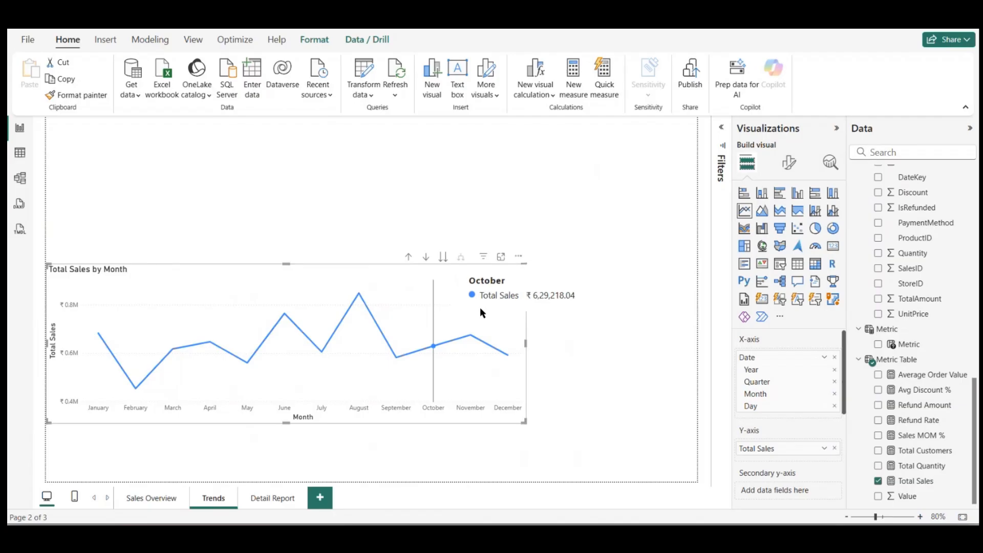
left_click_drag(524, 422, 367, 422)
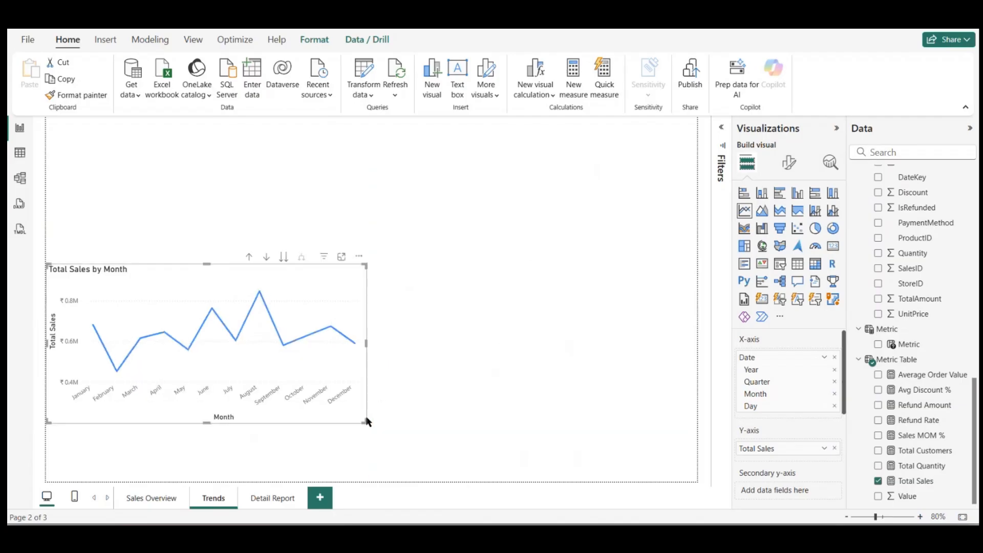
left_click_drag(212, 422, 211, 469)
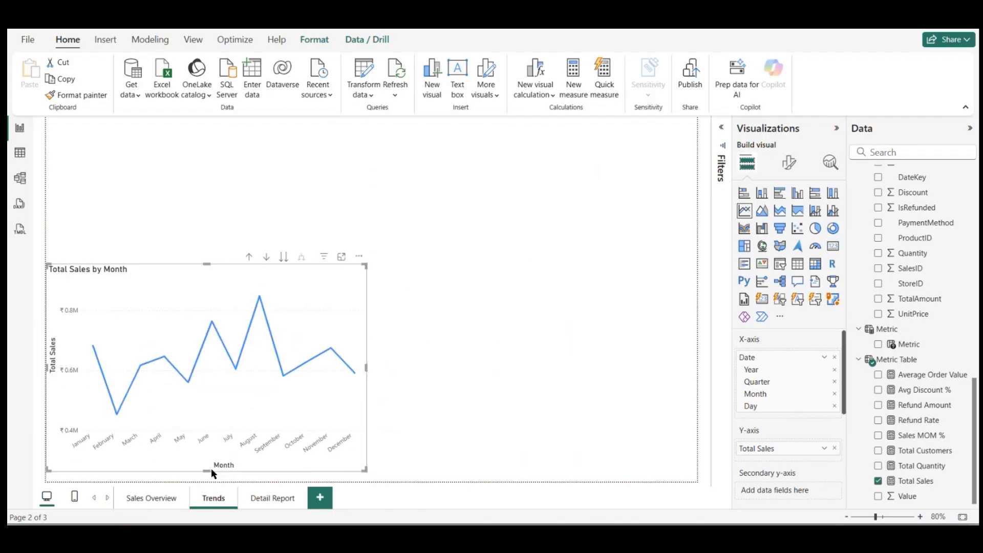
Step: Insert an empty area chart and place it in the space beside the Total Sales by Month line chart
left_click(531, 366)
left_click(762, 210)
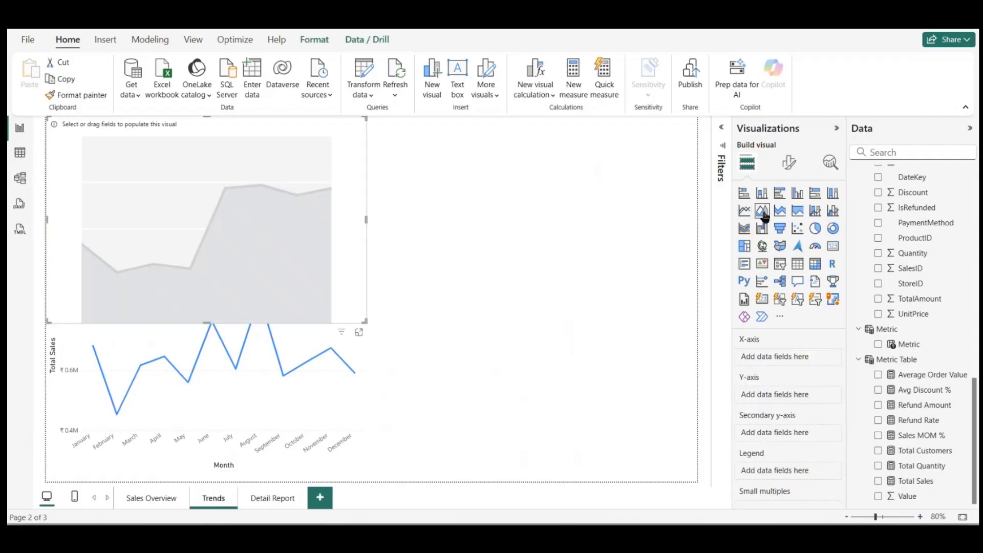
left_click_drag(307, 244, 633, 389)
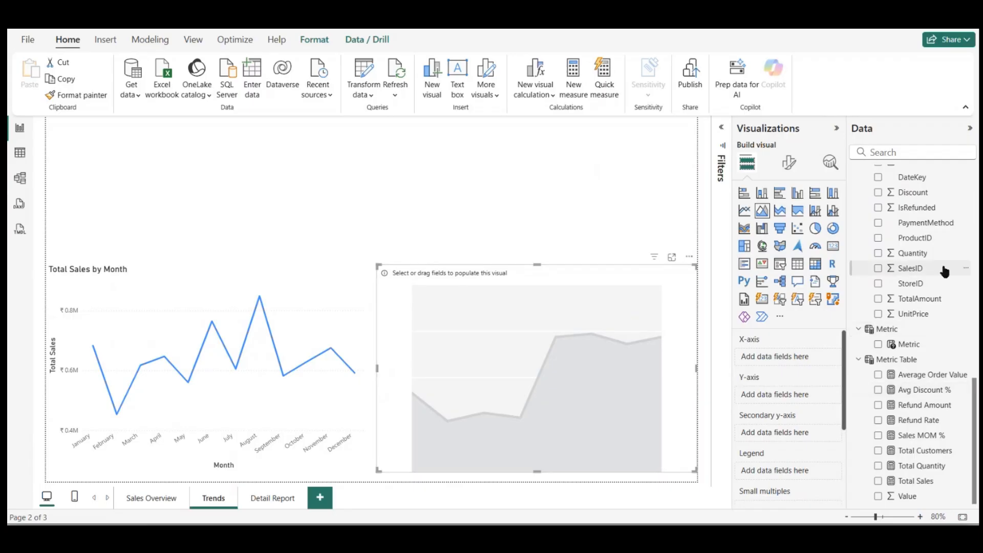
Step: Add the DimDate Date field to the empty area chart's X-axis and the Total Sales measure to its Y-axis
scroll(945, 272, "up", 5)
scroll(945, 272, "up", 5)
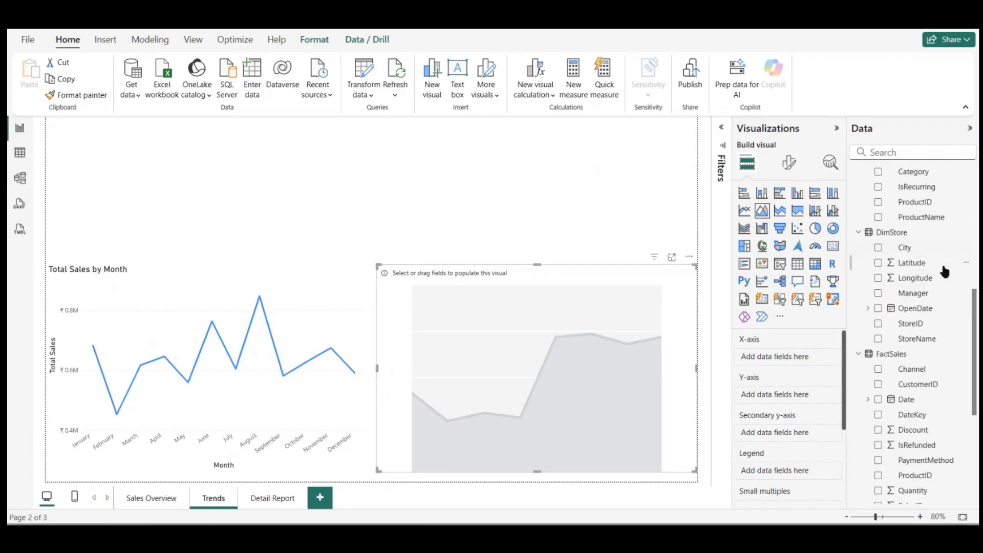
scroll(945, 272, "up", 2)
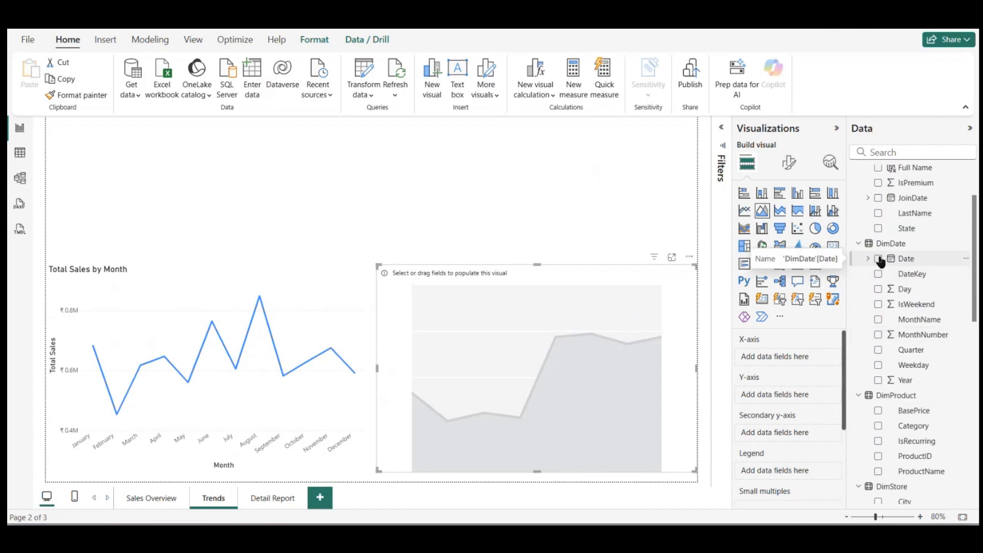
left_click(879, 259)
scroll(879, 347, "down", 8)
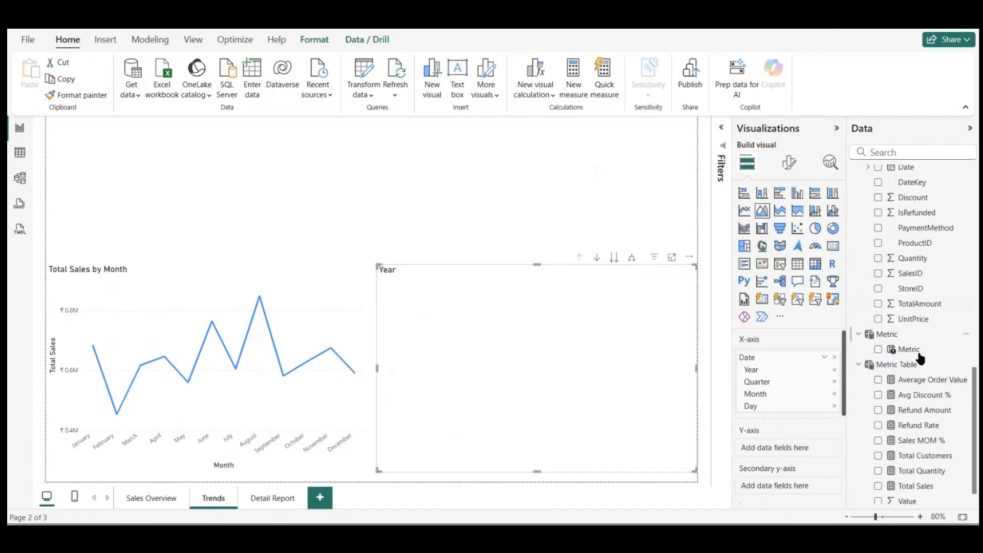
left_click(878, 485)
scroll(901, 333, "up", 10)
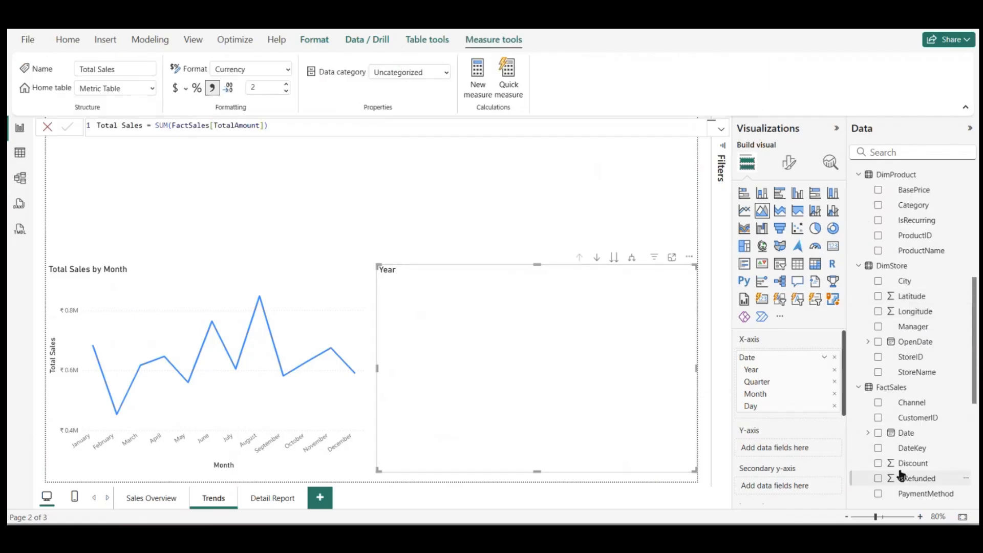
scroll(896, 443, "down", 3)
scroll(894, 451, "down", 3)
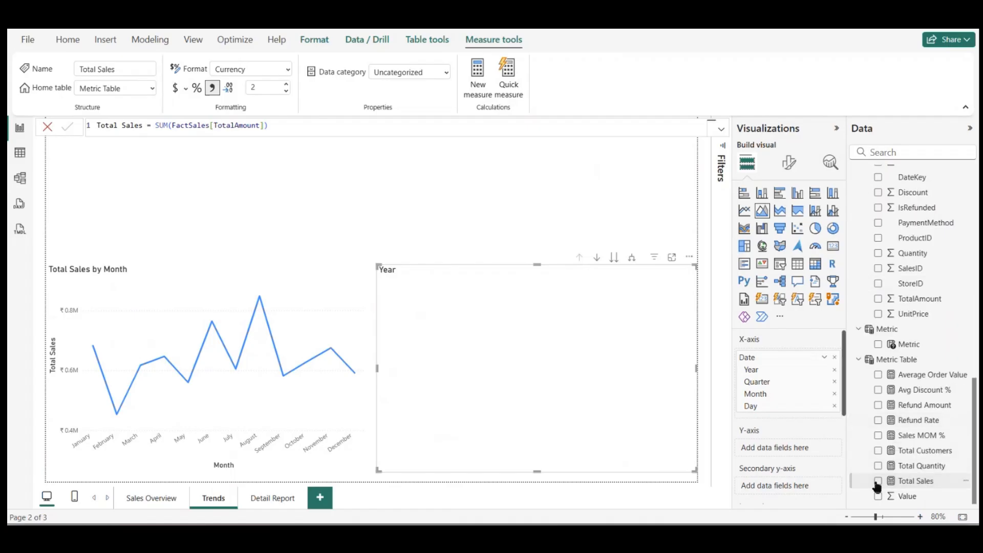
left_click(878, 482)
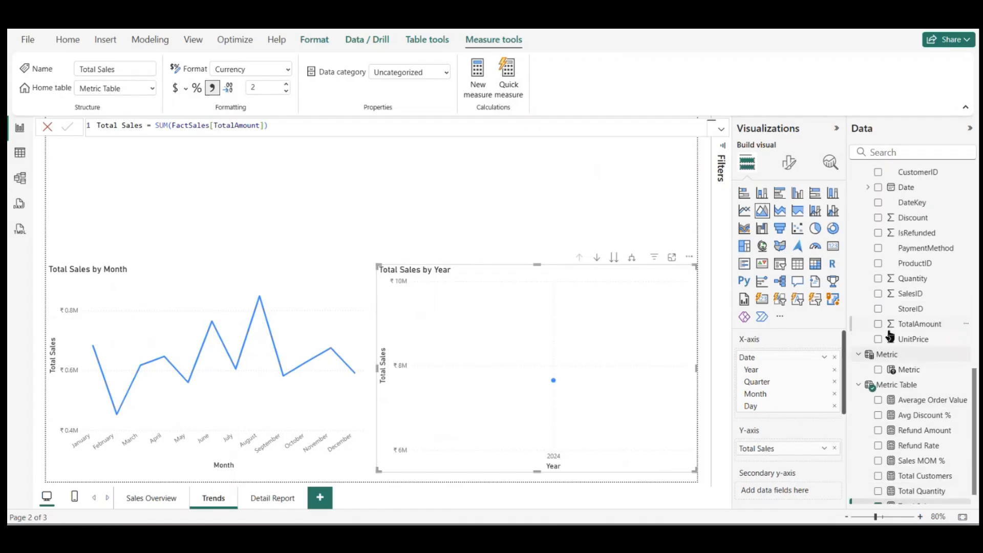
Step: Move the Total Sales by Year area chart to the Quarter level of the date hierarchy, leaving drill mode off
left_click(597, 257)
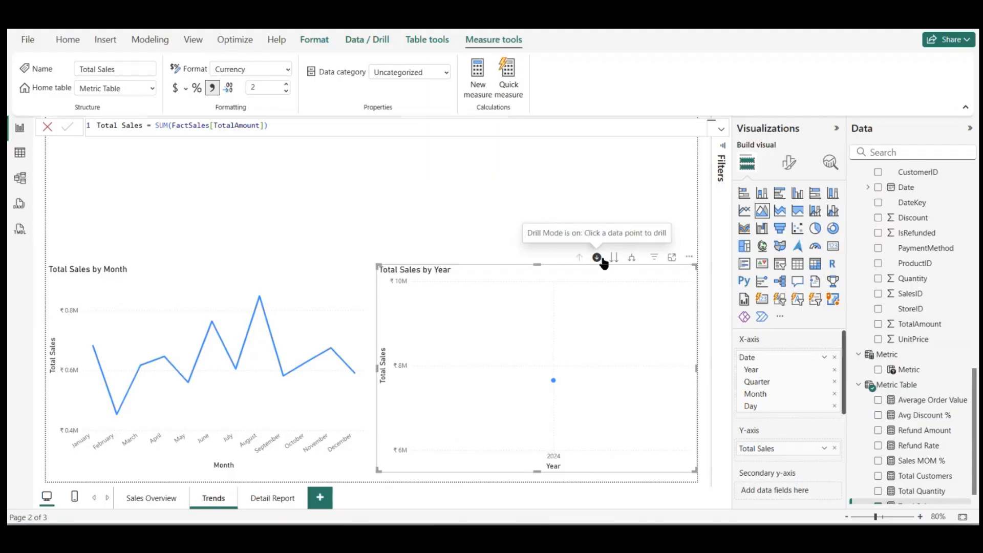
left_click(597, 257)
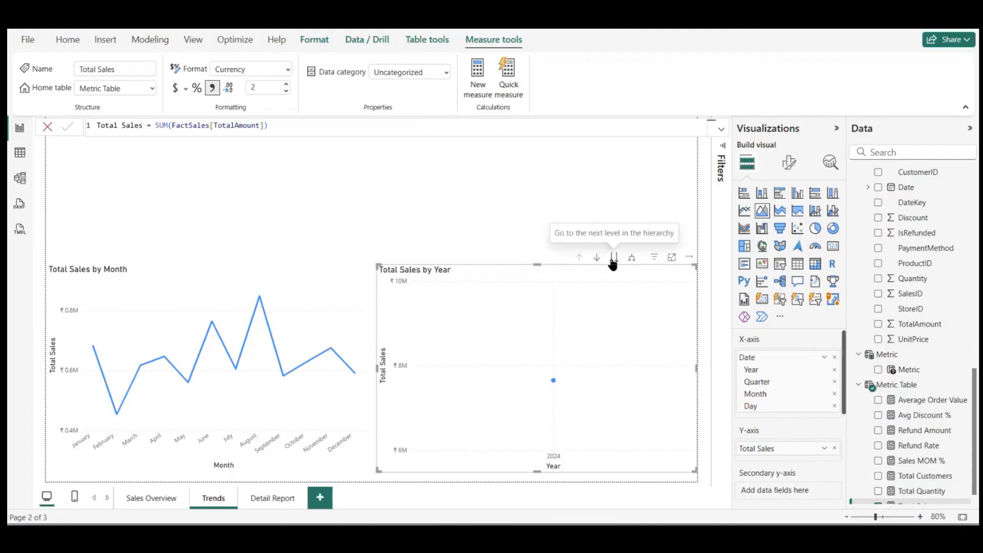
left_click(614, 258)
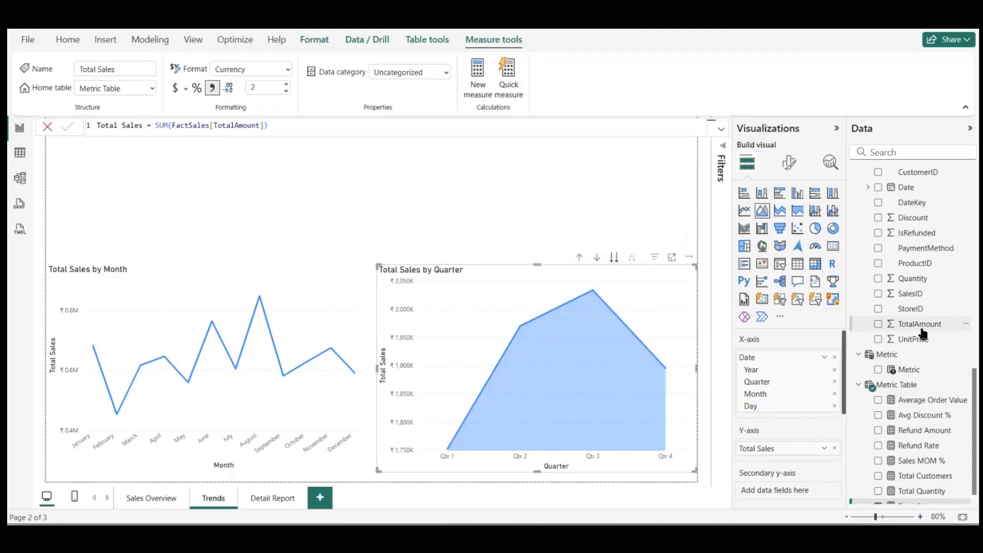
Step: Split the quarterly Total Sales area chart by the Category field from DimProduct
scroll(922, 334, "up", 8)
scroll(922, 334, "up", 5)
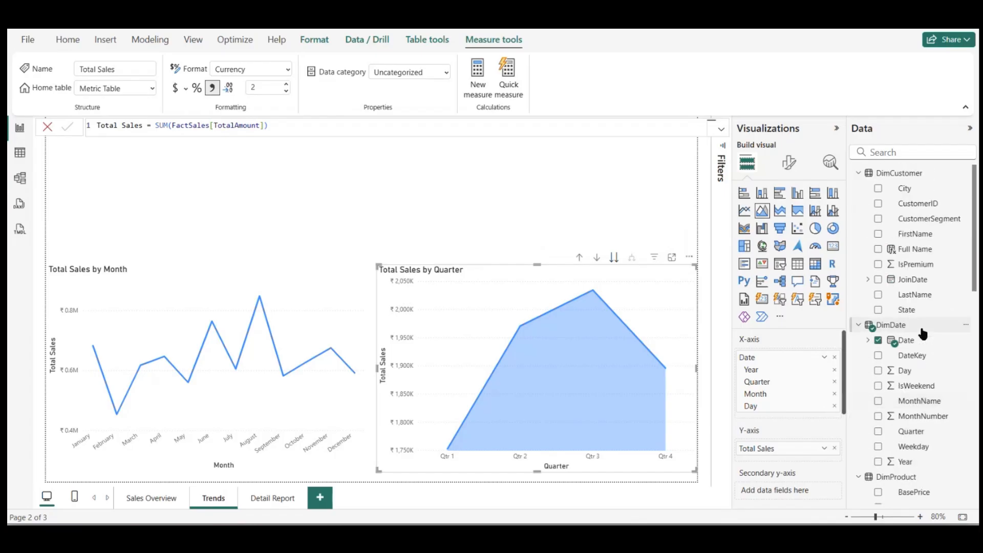
scroll(921, 328, "down", 5)
scroll(919, 338, "down", 5)
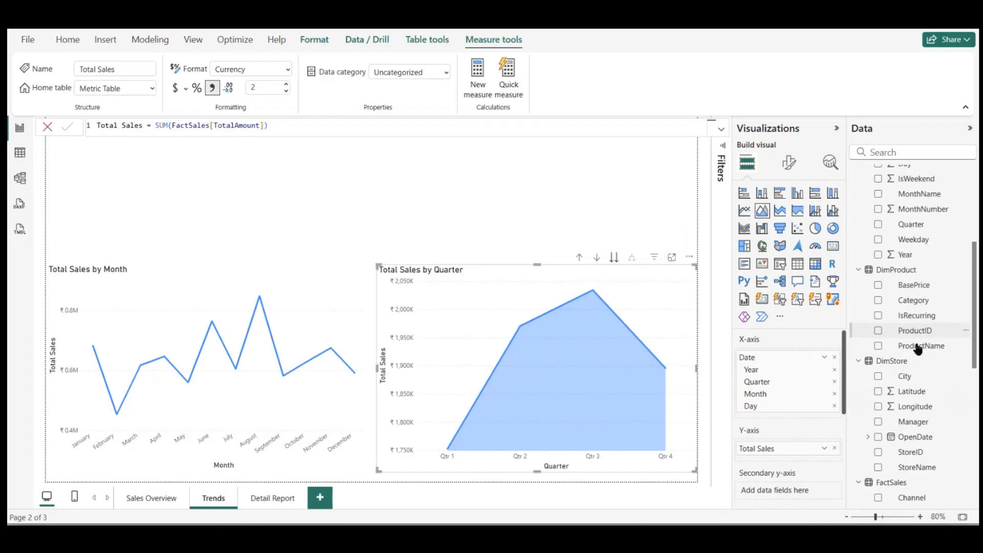
scroll(917, 350, "up", 6)
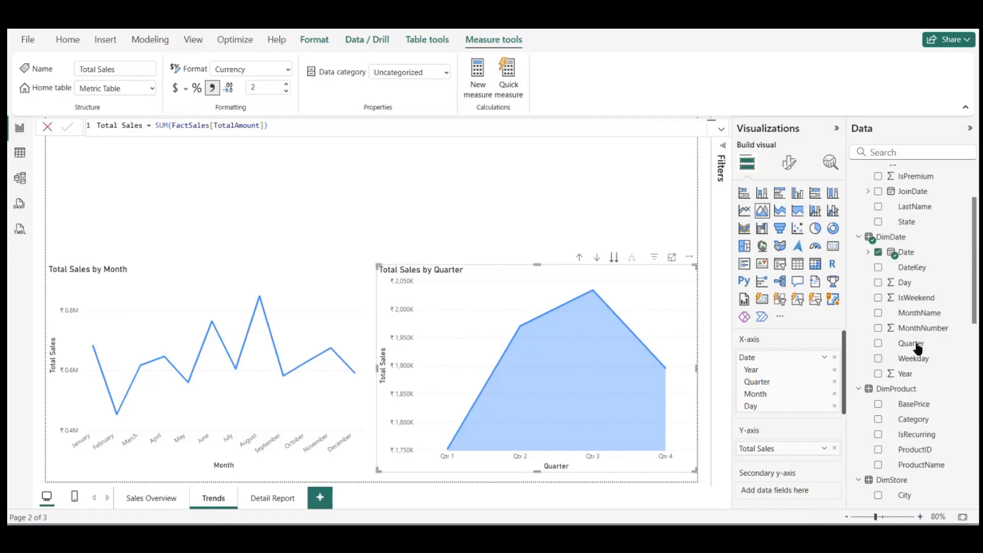
left_click(879, 403)
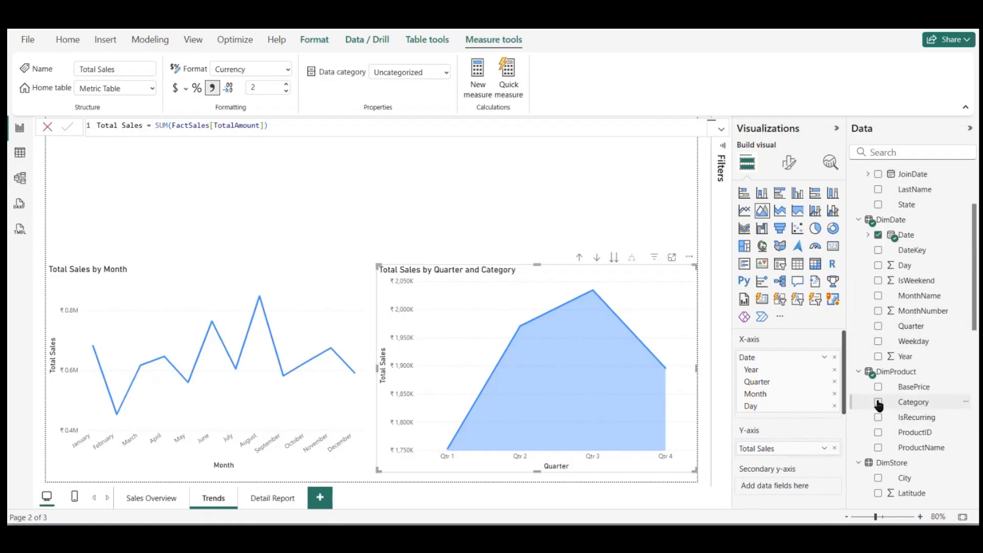
mouse_move(589, 351)
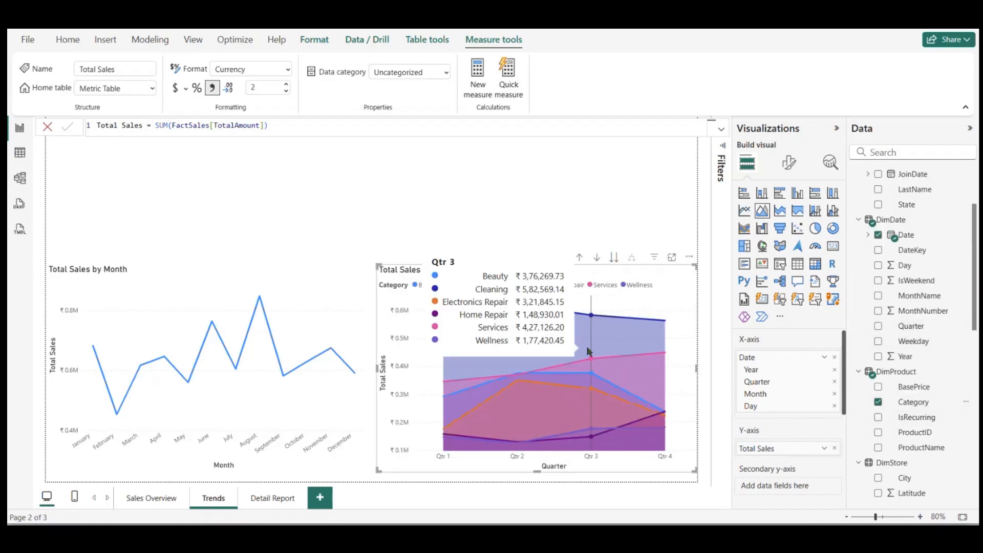
Step: Convert the Category area chart to a stacked area chart and take it down to the Month level
left_click(777, 214)
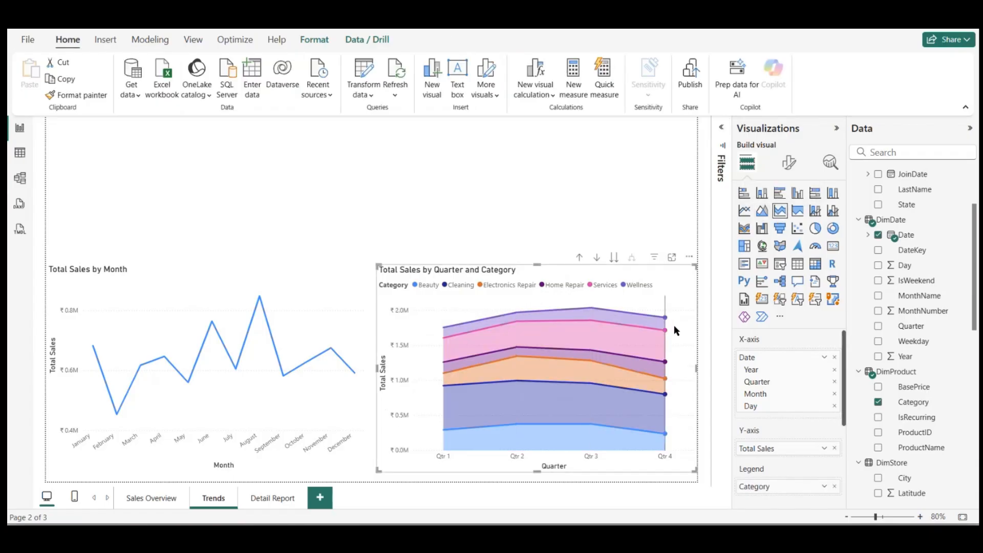
scroll(946, 418, "down", 3)
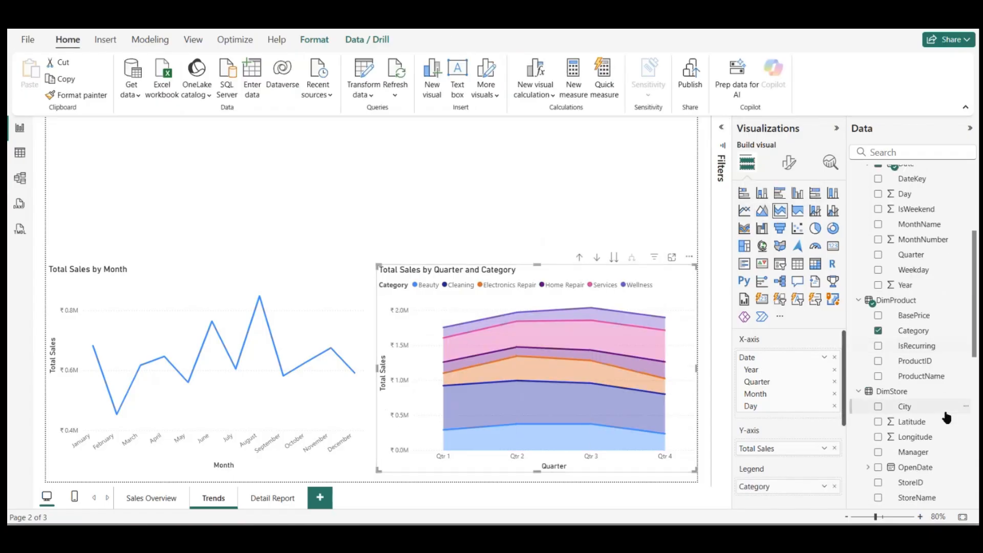
left_click(615, 259)
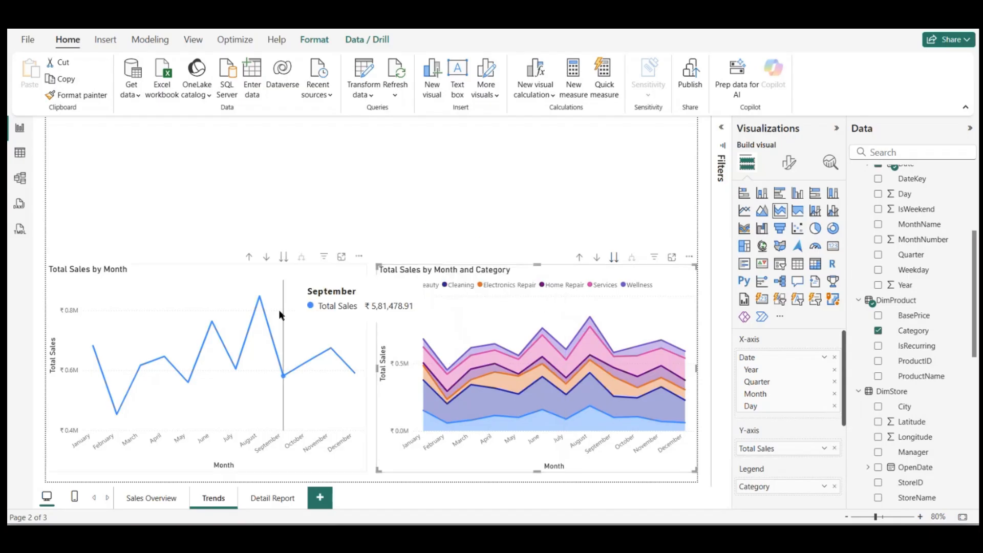
Step: Move the Total Sales by Month line chart to the upper part of the page, shorten it and stretch it to full page width
left_click_drag(303, 297, 302, 266)
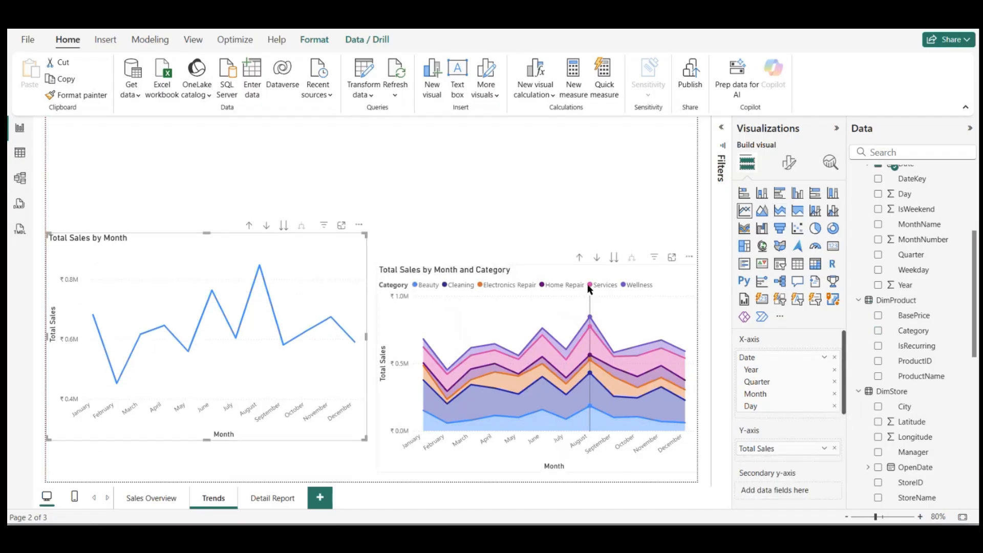
left_click_drag(590, 289, 588, 265)
left_click_drag(330, 281, 331, 199)
left_click_drag(456, 287, 230, 414)
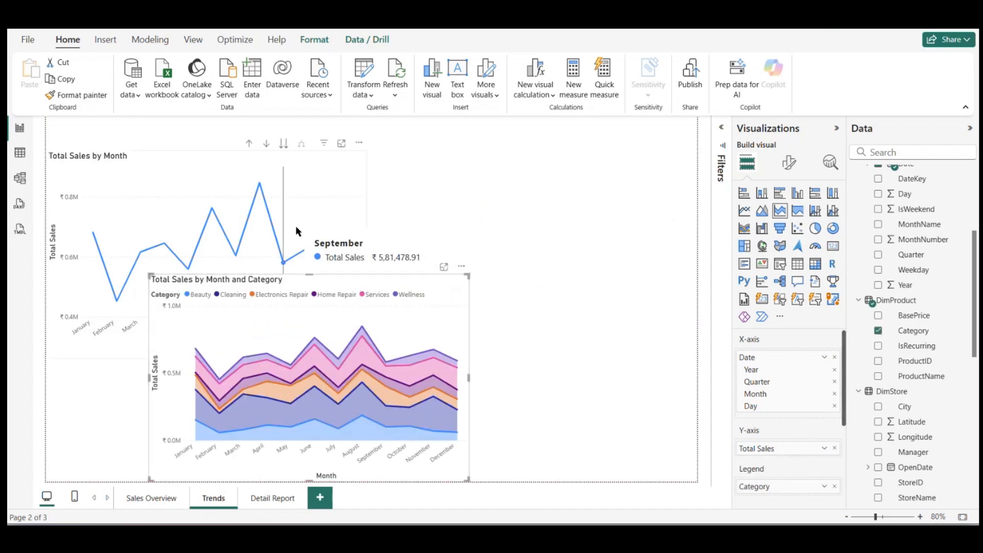
left_click(311, 211)
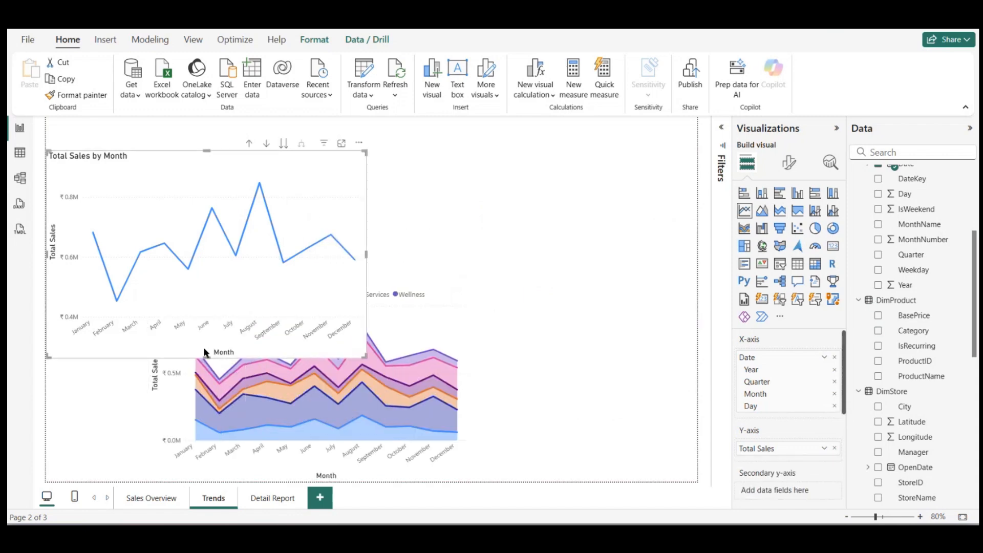
left_click_drag(205, 348, 206, 281)
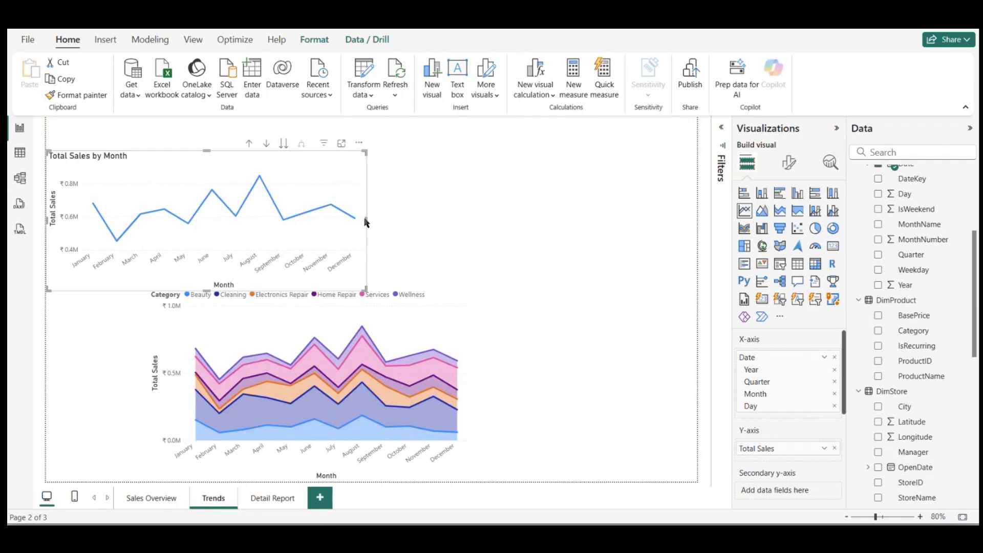
left_click_drag(366, 220, 698, 221)
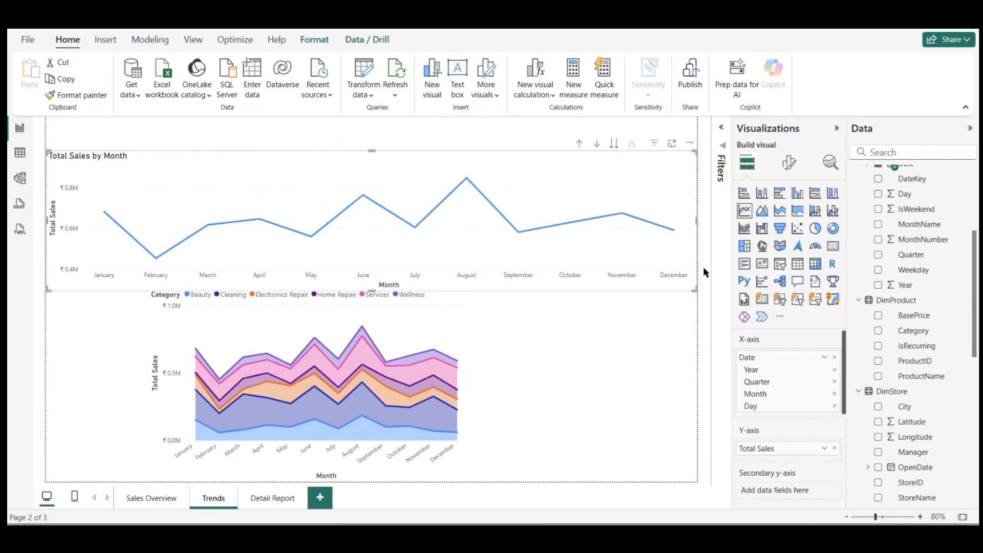
Step: Fit the stacked area chart beneath the line chart and stretch it across the full width of the Trends page
left_click(482, 328)
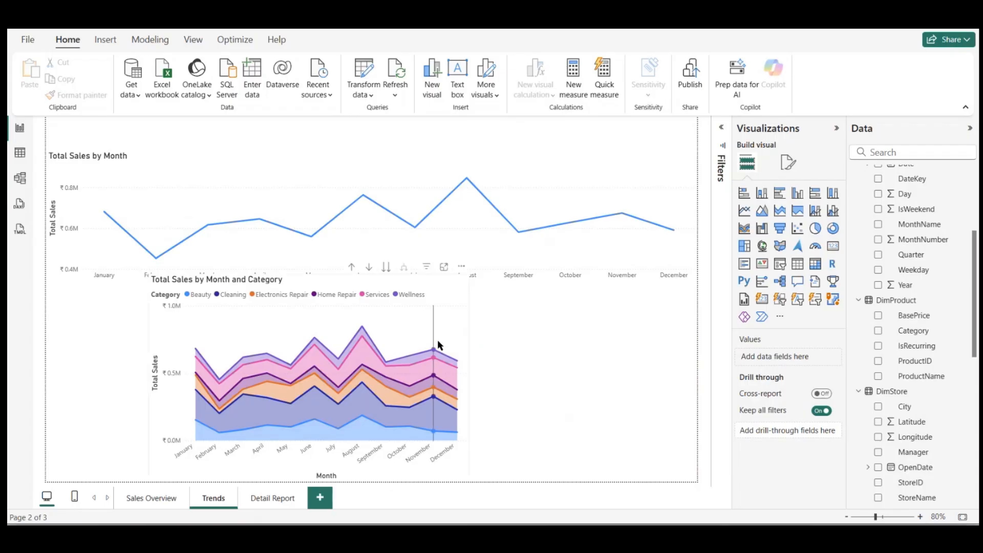
left_click_drag(417, 329, 204, 306)
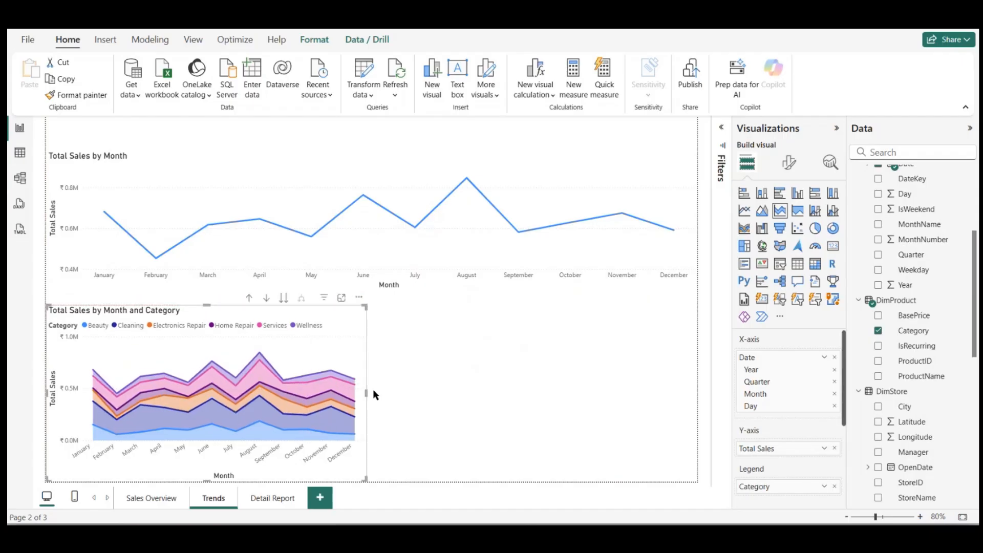
left_click_drag(366, 392, 743, 410)
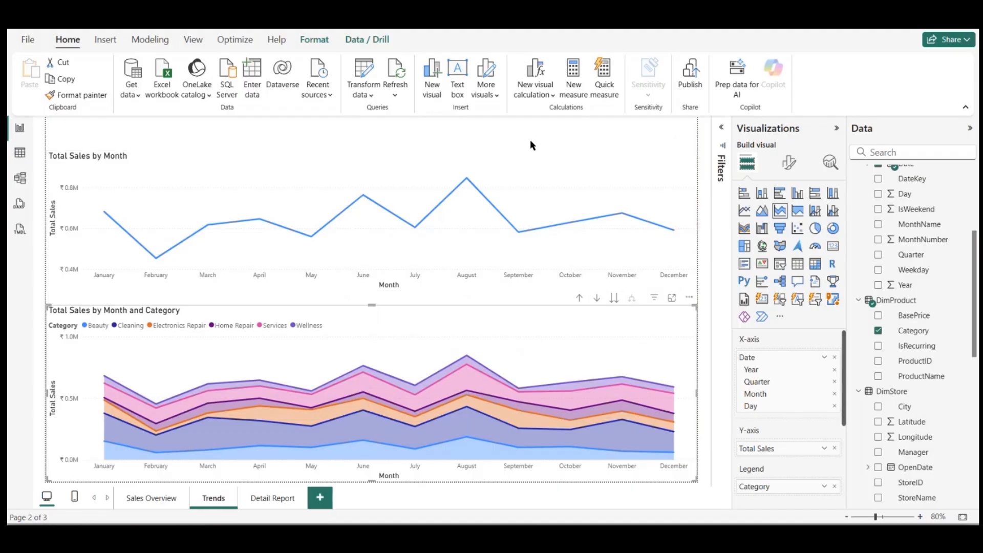
key("Escape")
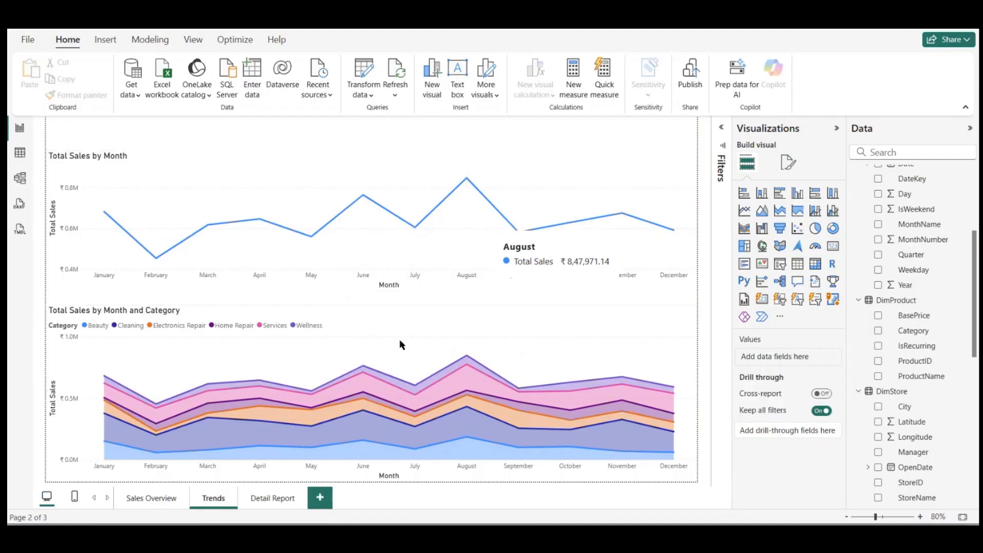
Step: On the Detail Report page, create a table from the FactSales SalesID field and set SalesID to not be summarized
left_click(261, 500)
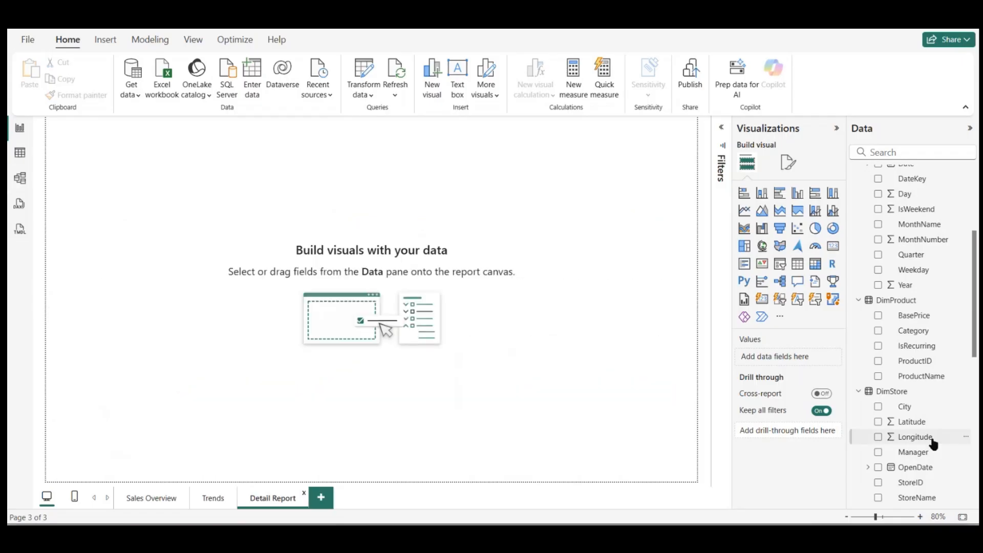
scroll(931, 442, "down", 5)
scroll(933, 443, "up", 4)
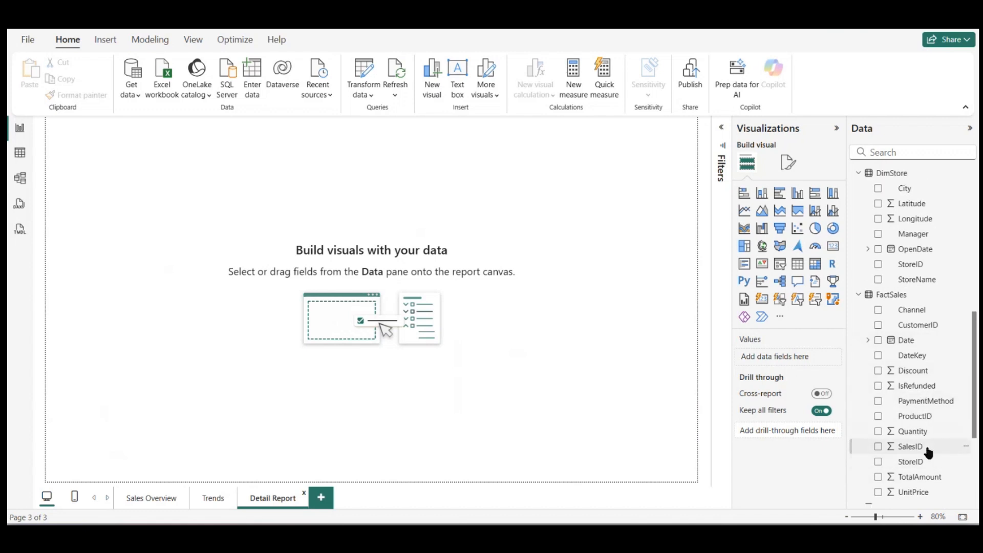
left_click_drag(926, 447, 401, 350)
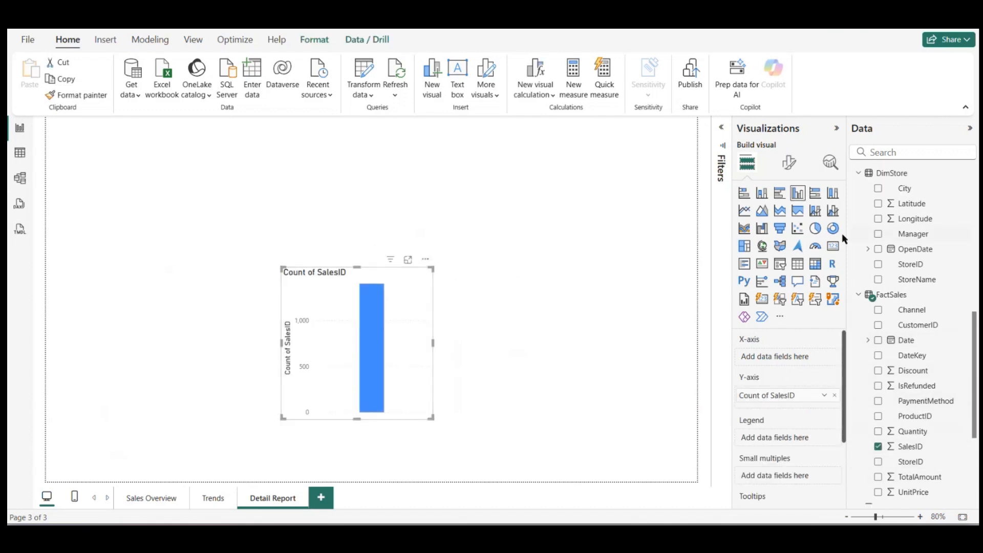
left_click(797, 262)
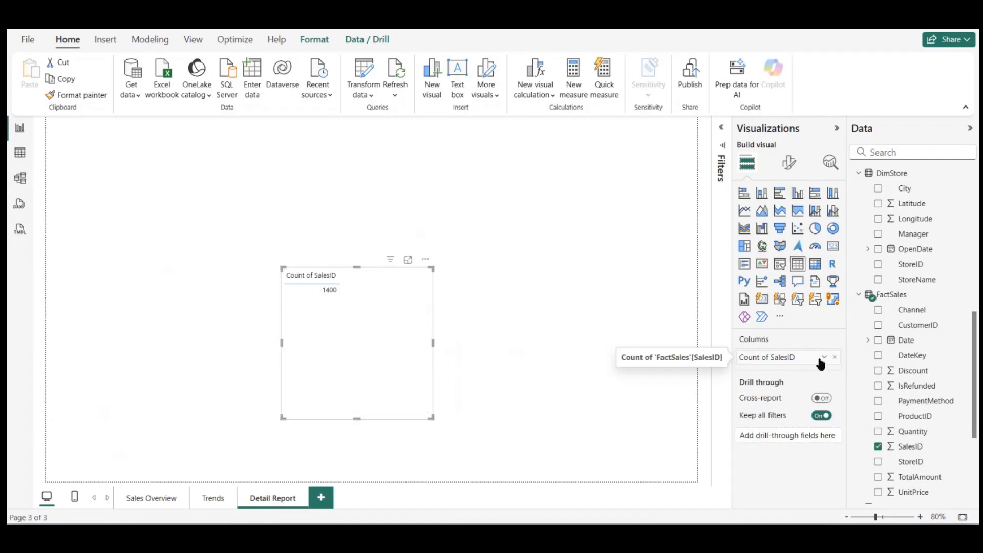
left_click(824, 357)
left_click(865, 187)
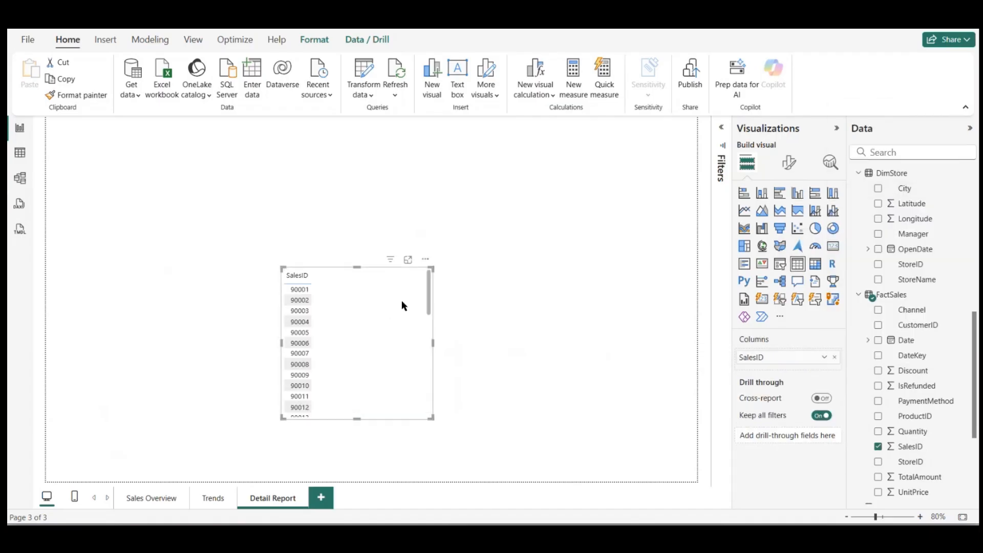
Step: Position and enlarge the SalesID table so it fills the Detail Report page, leaving a narrow strip free above it
left_click_drag(401, 300, 177, 187)
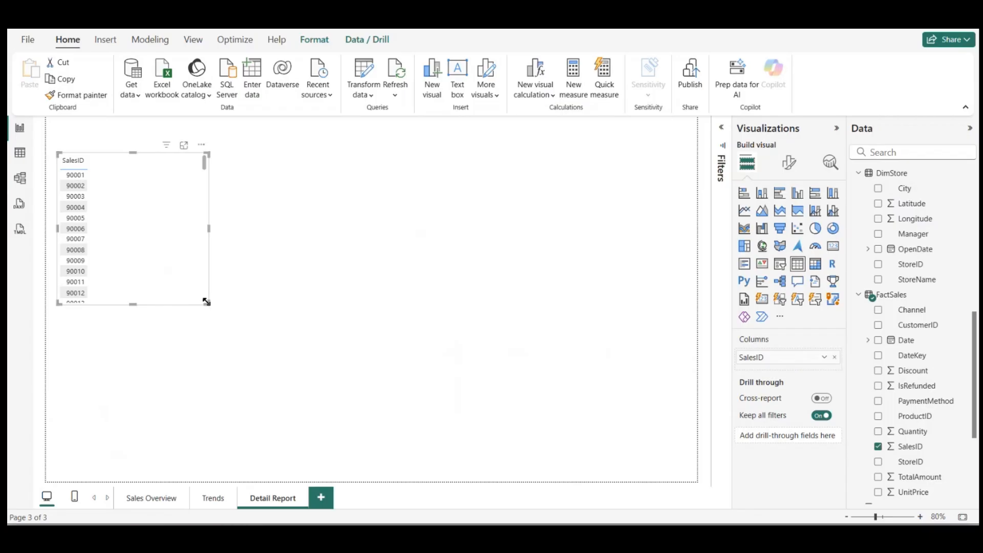
left_click_drag(207, 302, 697, 478)
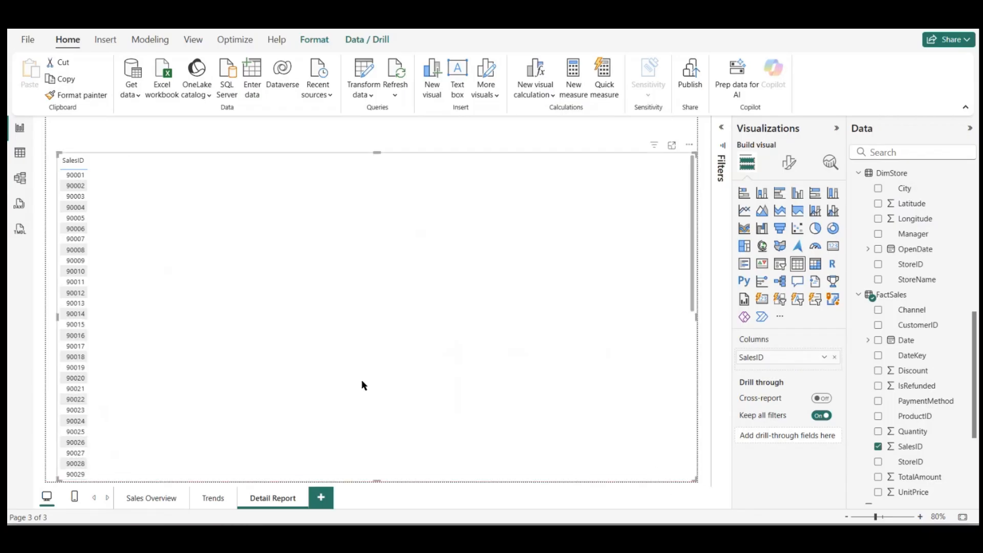
left_click_drag(361, 381, 313, 373)
left_click_drag(683, 472, 696, 481)
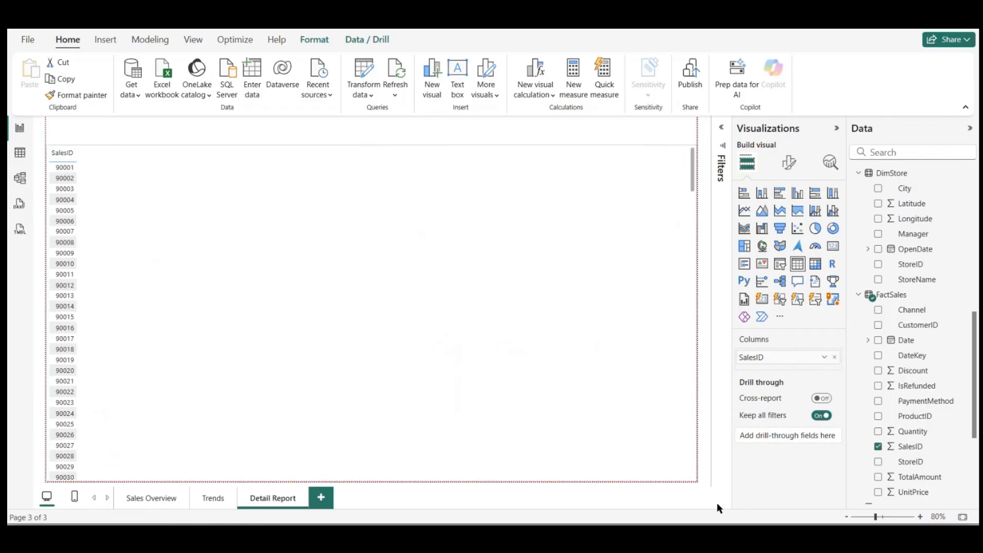
Step: Add the DimDate Date field to the Detail Report table as a plain date instead of a date hierarchy
scroll(929, 326, "up", 2)
scroll(929, 326, "up", 5)
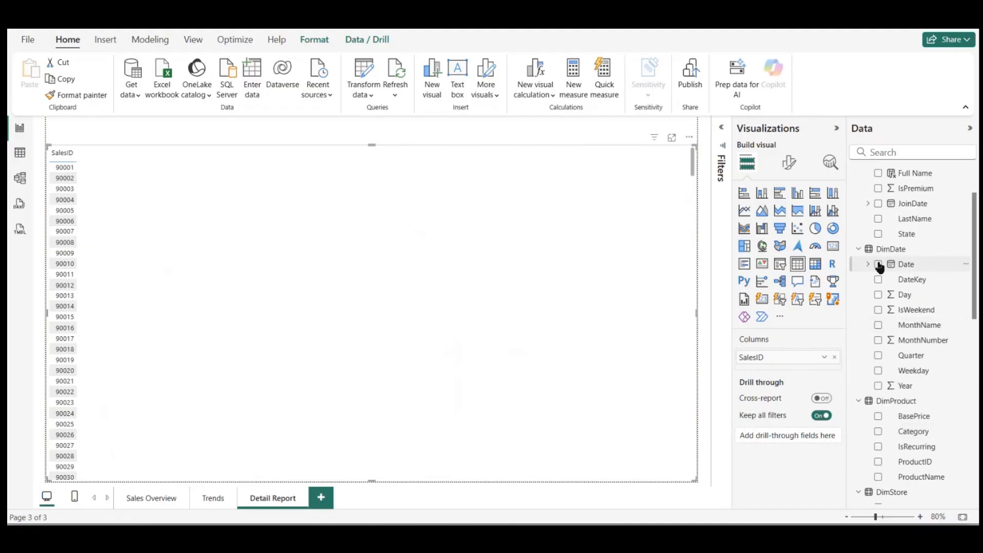
left_click(878, 265)
right_click(757, 372)
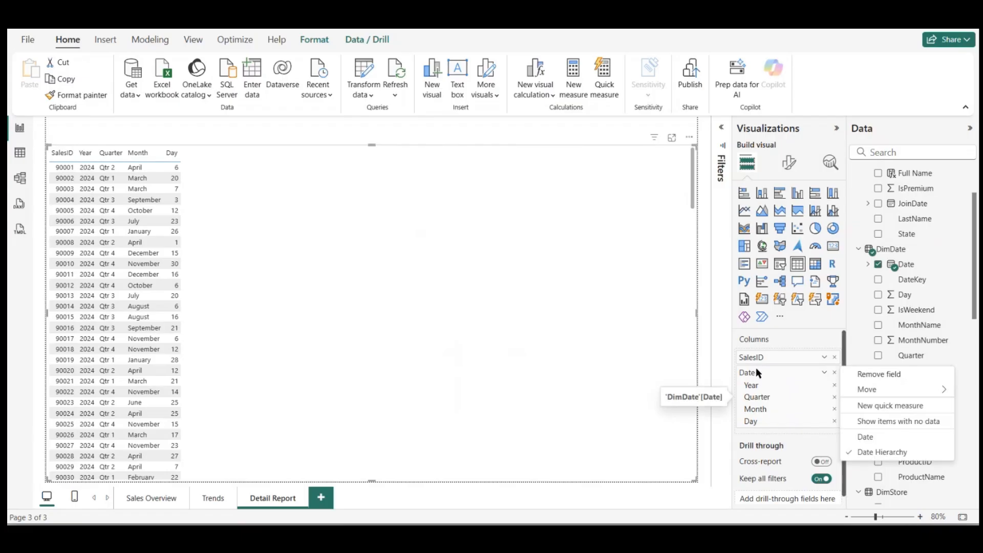
left_click(870, 437)
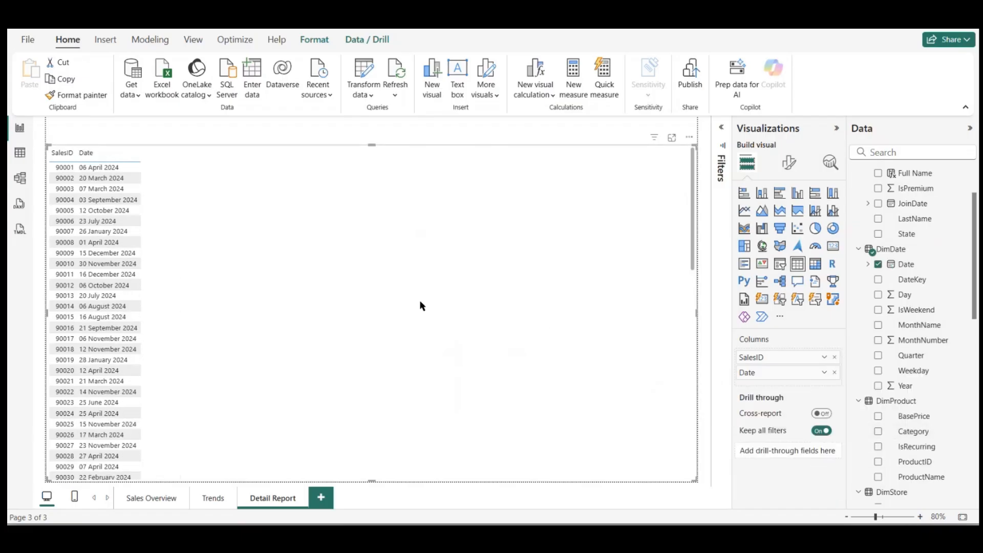
Step: Add the ProductName and Category fields from DimProduct to the Detail Report table
scroll(904, 313, "up", 2)
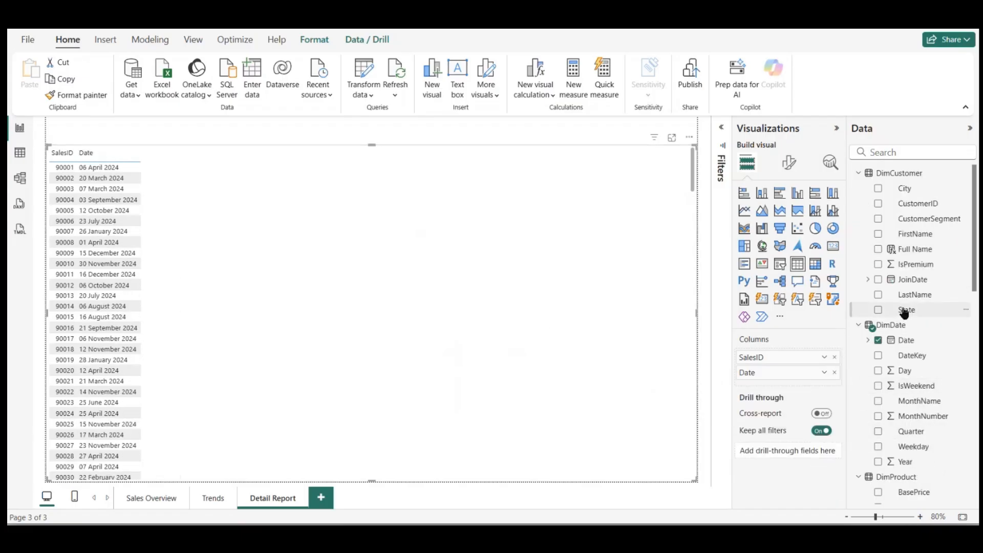
scroll(905, 273, "down", 1)
scroll(906, 273, "up", 1)
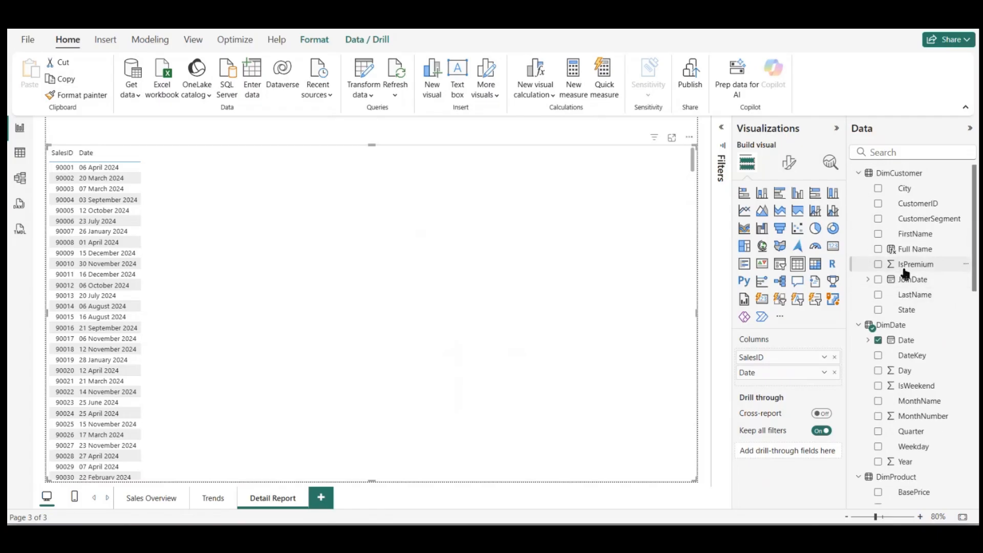
scroll(906, 277, "down", 3)
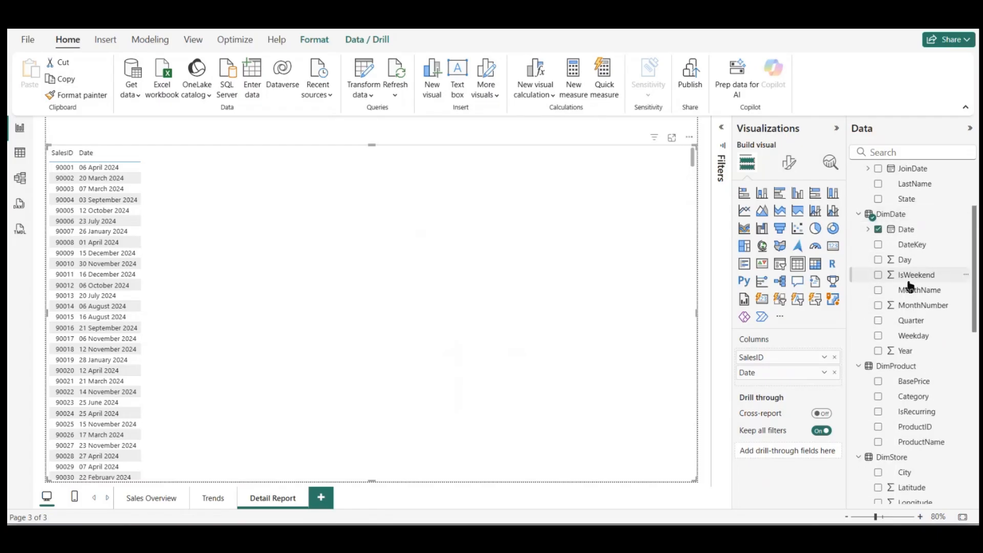
scroll(904, 297, "down", 3)
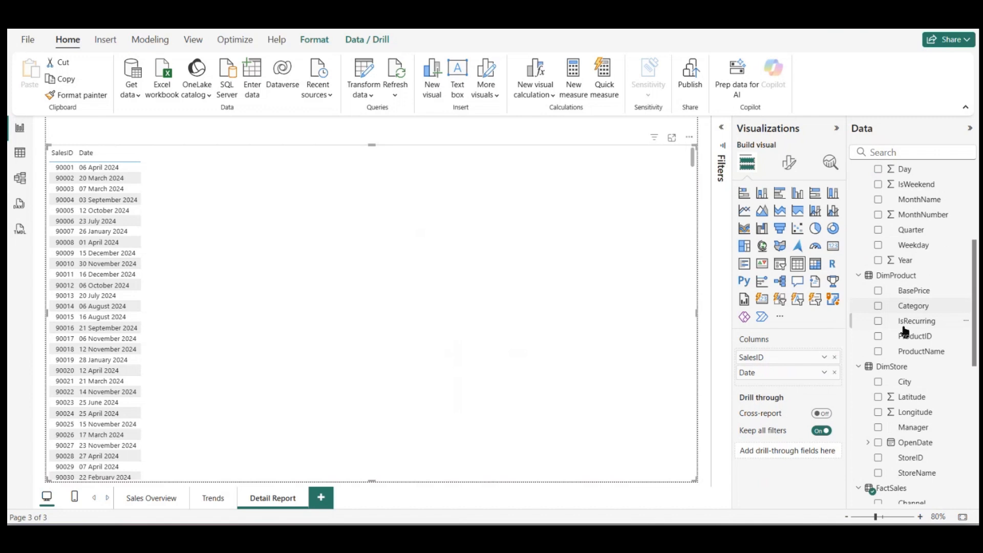
left_click(878, 352)
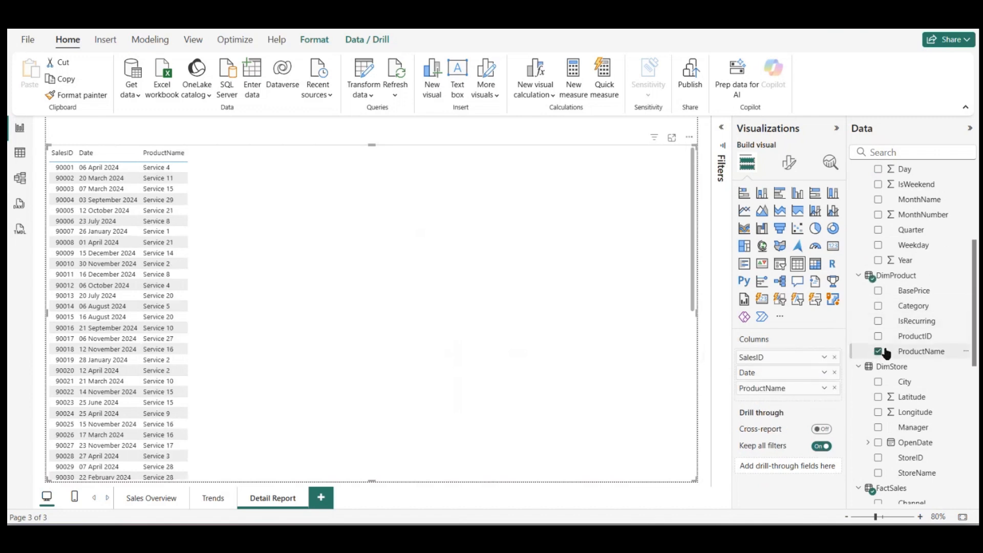
left_click(879, 306)
Step: Add the StoreName field from DimStore to the Detail Report table
scroll(936, 247, "up", 3)
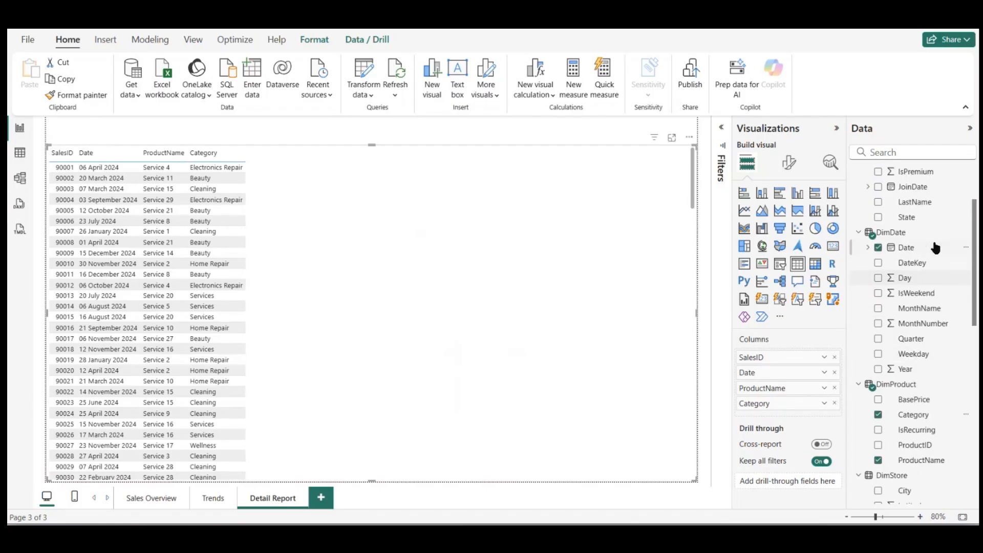
scroll(936, 248, "up", 2)
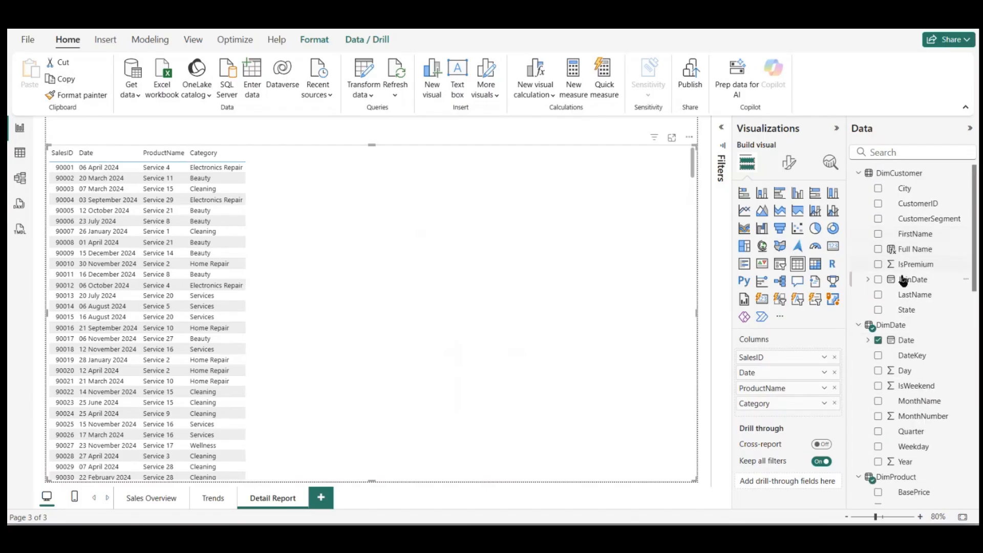
scroll(904, 281, "down", 10)
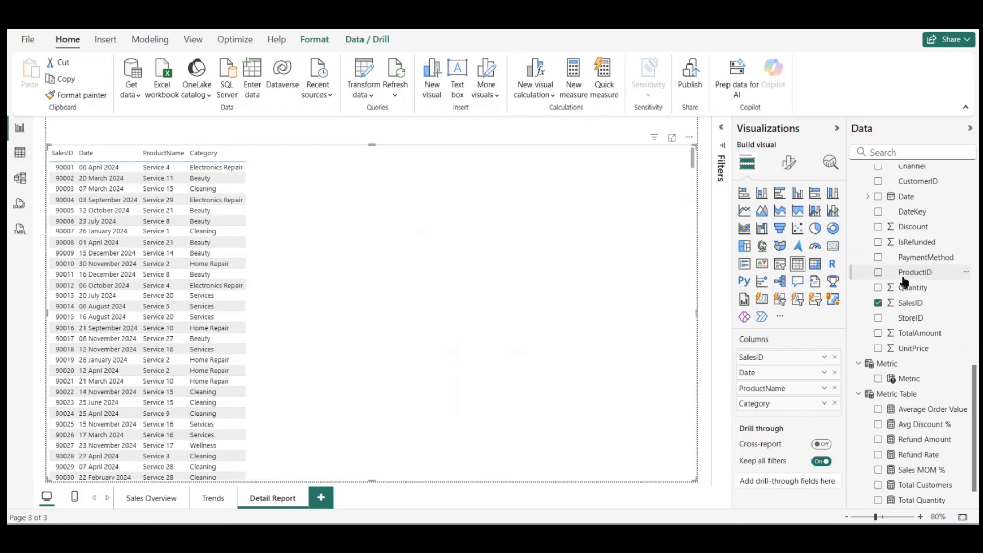
scroll(903, 281, "up", 5)
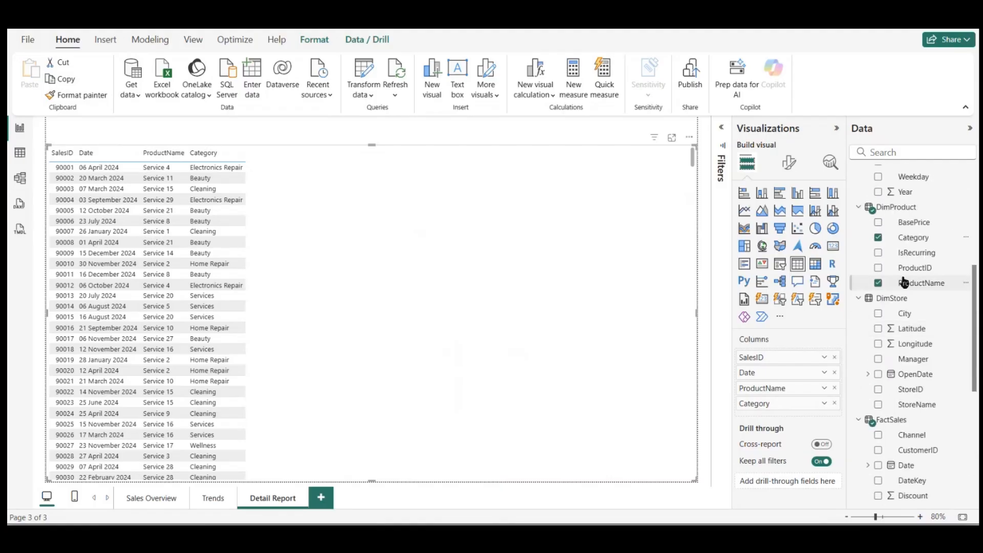
scroll(904, 281, "up", 3)
scroll(907, 220, "down", 4)
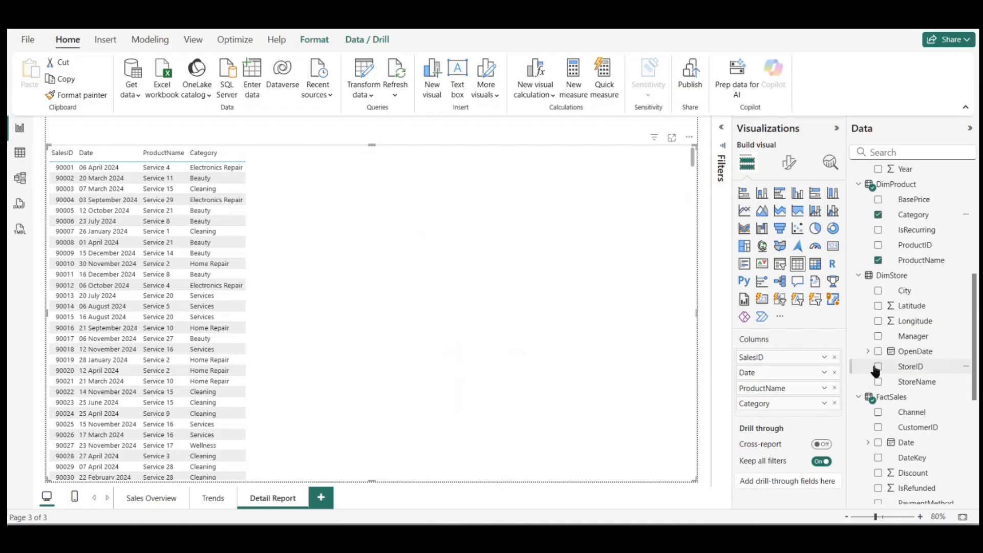
left_click(880, 383)
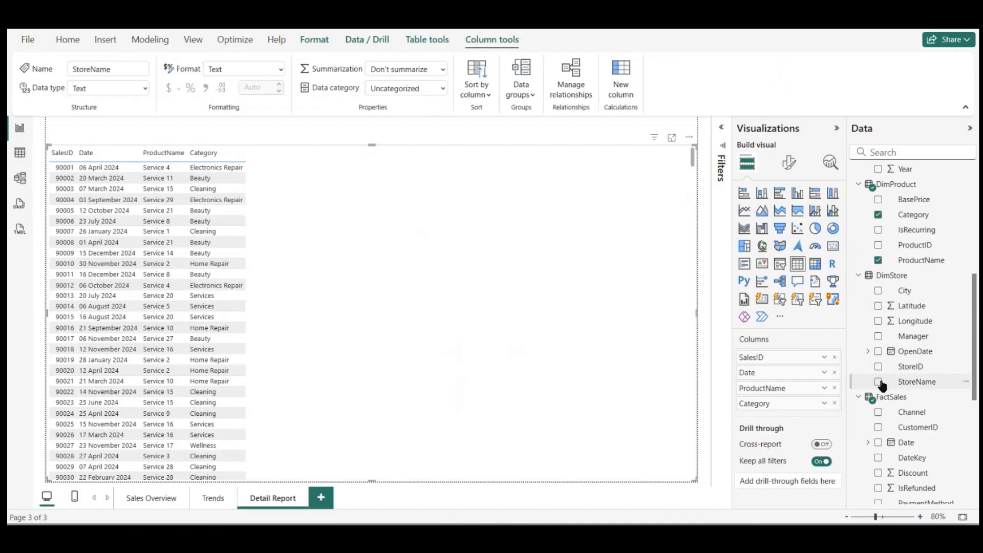
left_click(879, 382)
Step: Add the DimStore City field to the table and rename its column to Sales City
scroll(891, 320, "up", 1)
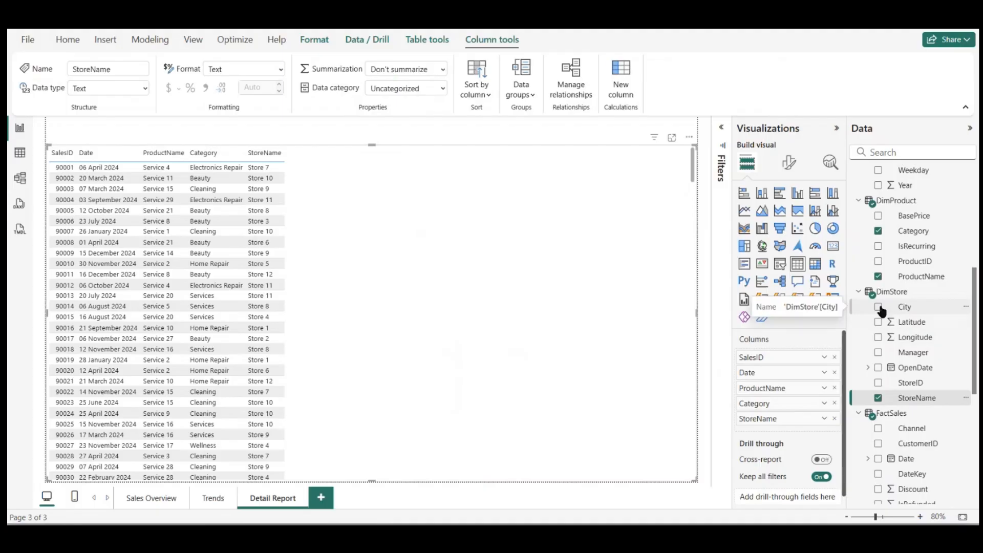
left_click(879, 307)
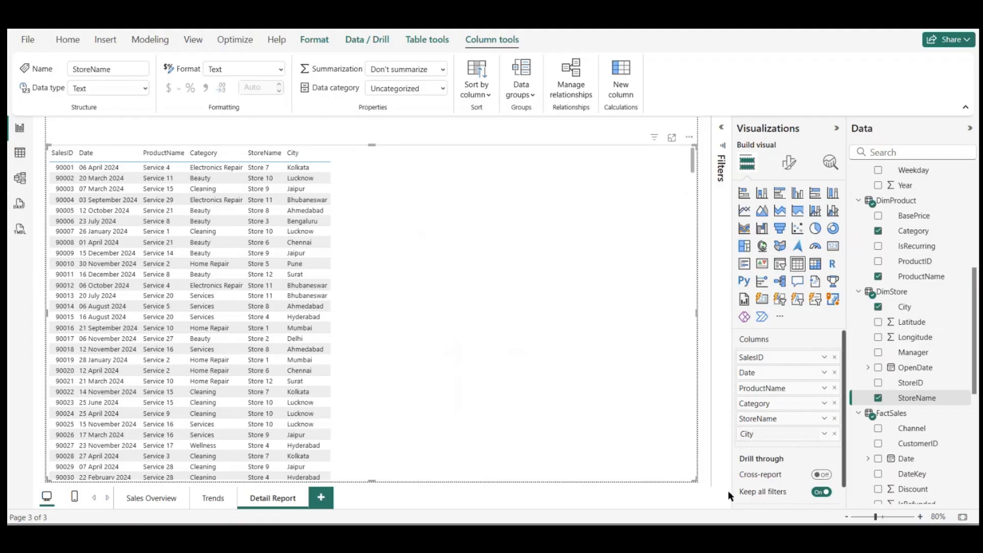
type("Sales")
key("Return")
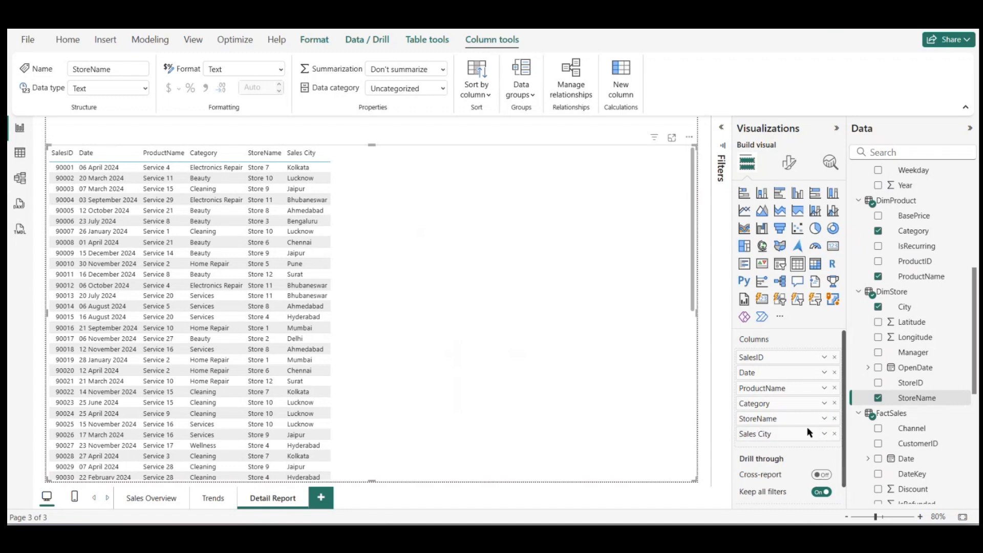
Step: Add the CustomerSegment and Full Name fields from DimCustomer to the Detail Report table
scroll(919, 381, "up", 2)
scroll(919, 381, "up", 4)
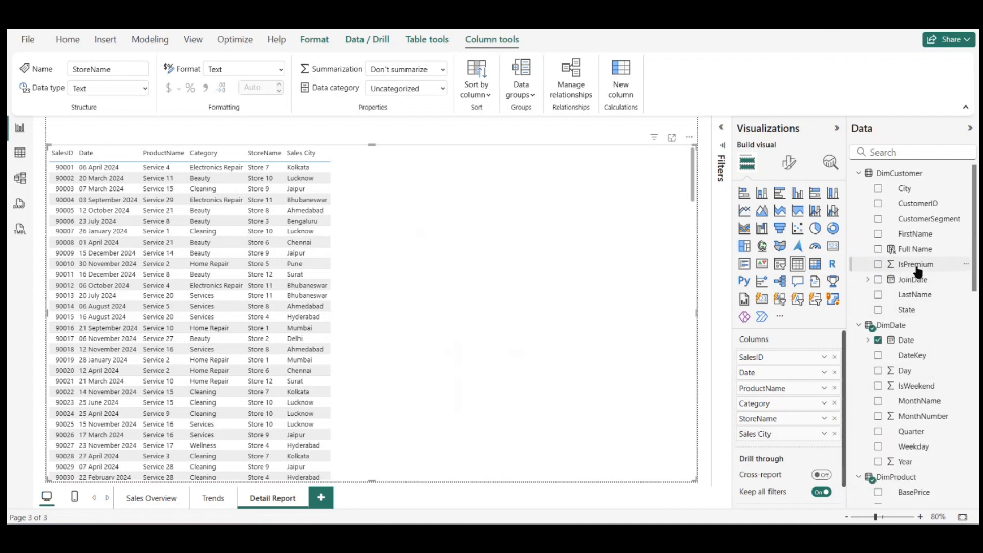
left_click(878, 219)
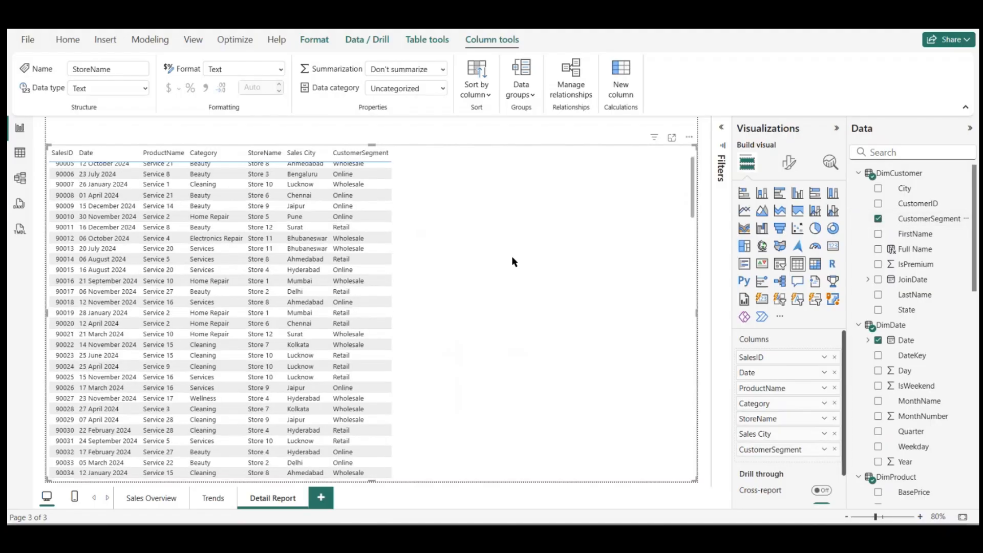
scroll(908, 241, "down", 1)
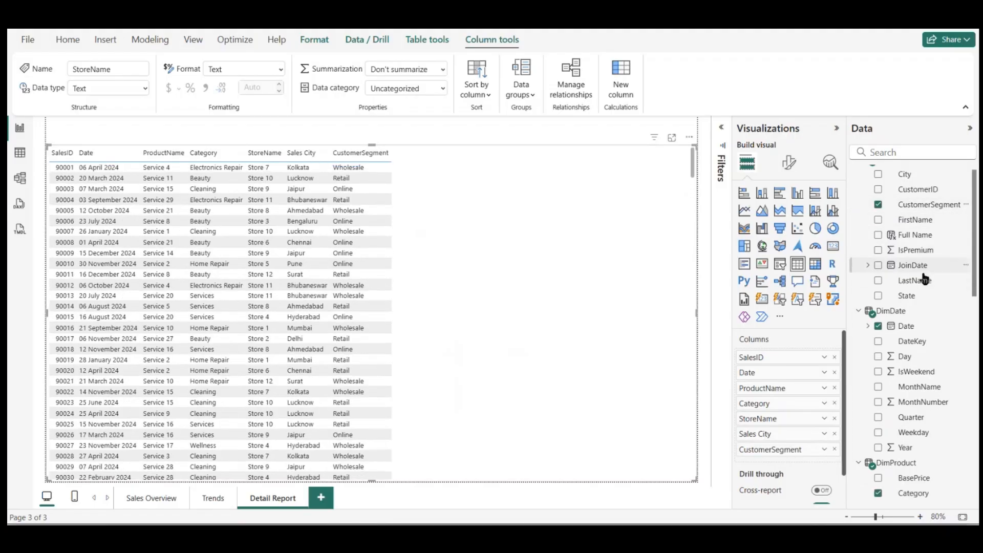
left_click(922, 229)
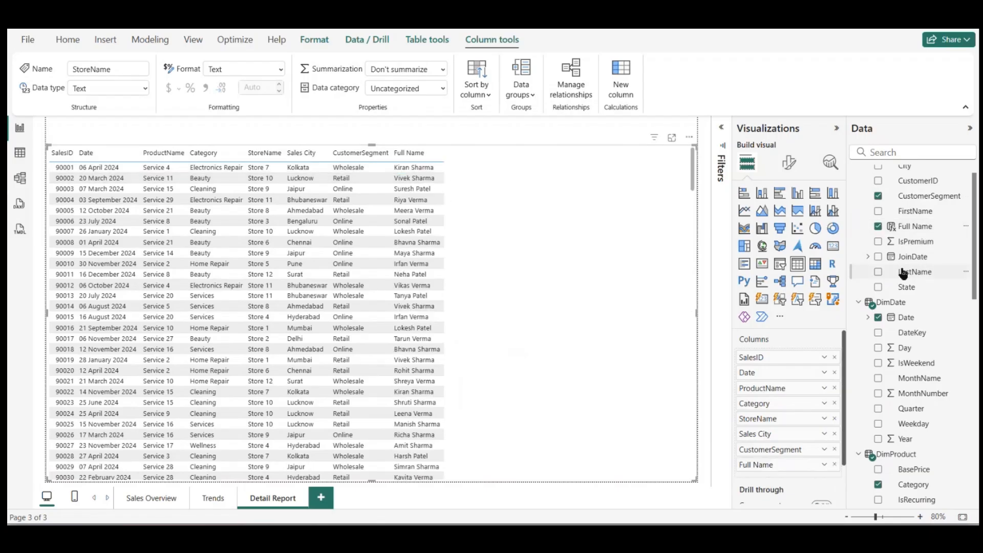
Step: Add the Total Quantity, Total Sales and Avg Discount % measures from the Metric Table to the Detail Report table
scroll(957, 364, "down", 5)
scroll(957, 365, "down", 5)
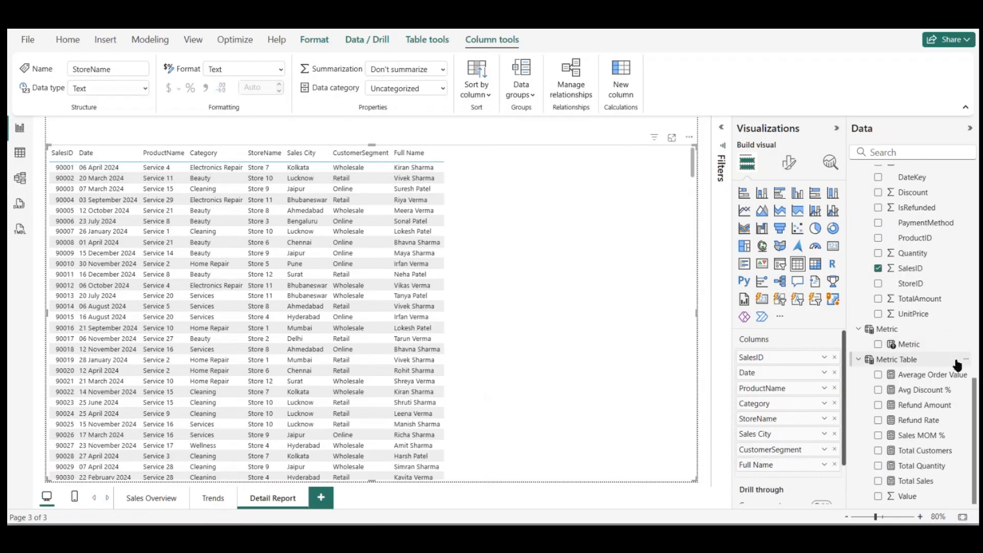
left_click(879, 466)
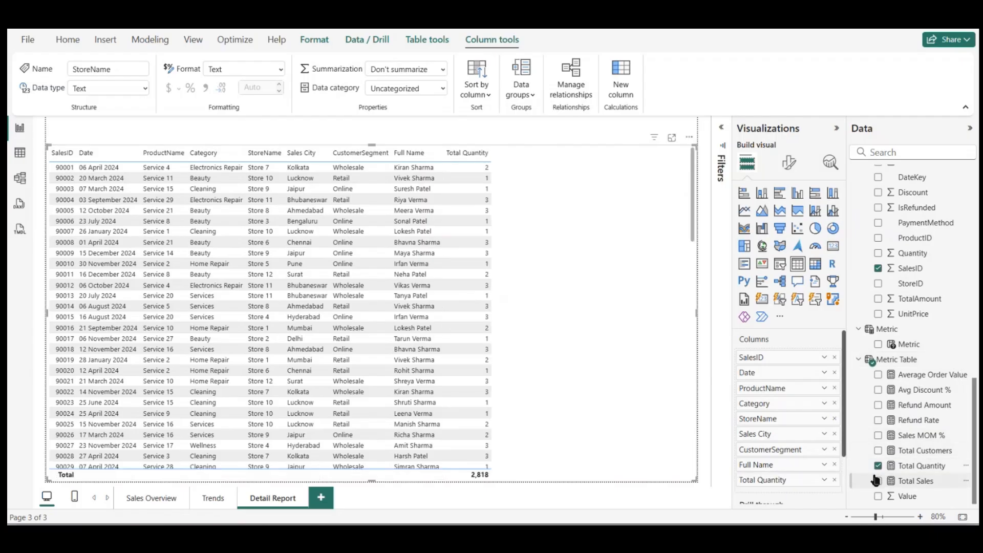
left_click(878, 482)
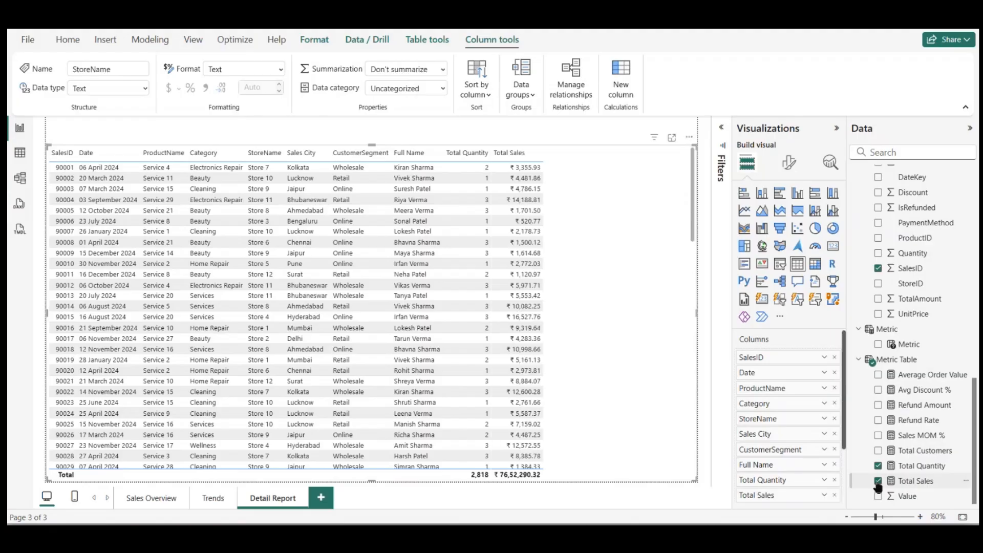
left_click(880, 390)
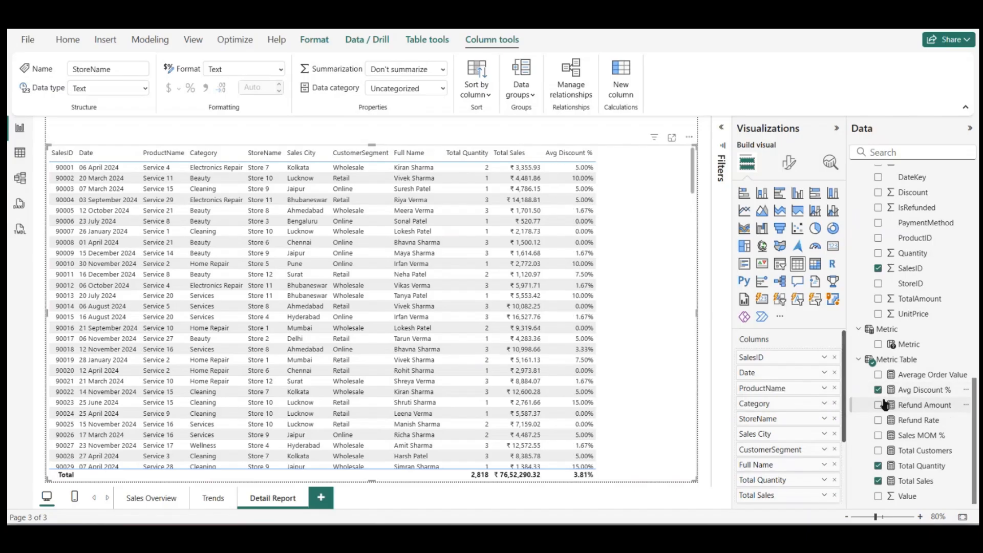
Step: Check the measures on the Sales Overview page and add Refund Rate to the Detail Report table, trying Refund Amount and removing it again
left_click(143, 501)
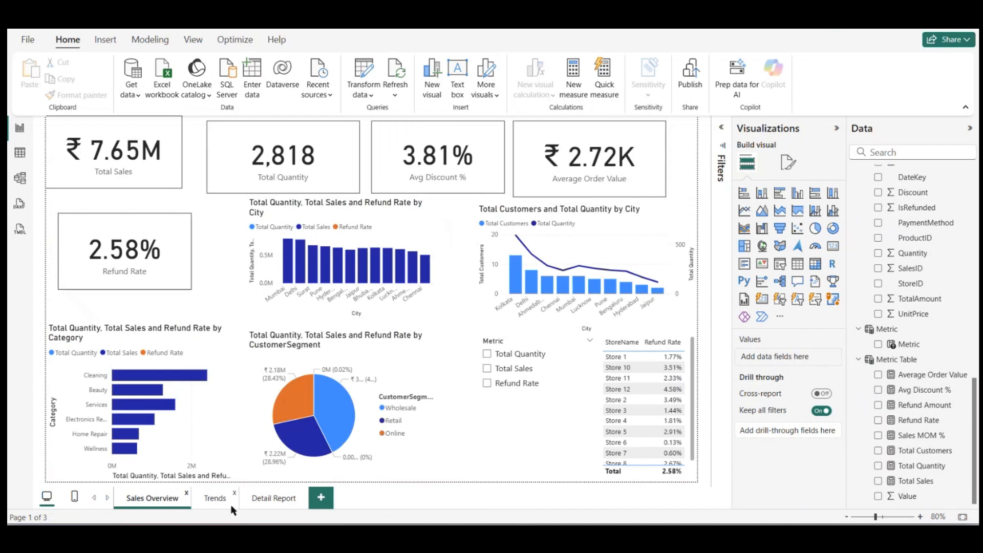
left_click(261, 499)
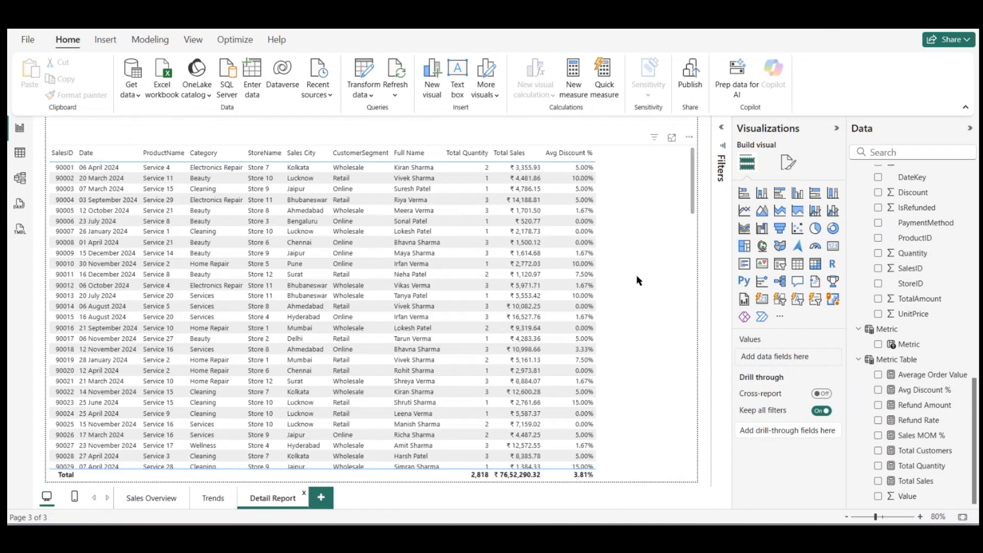
left_click(662, 367)
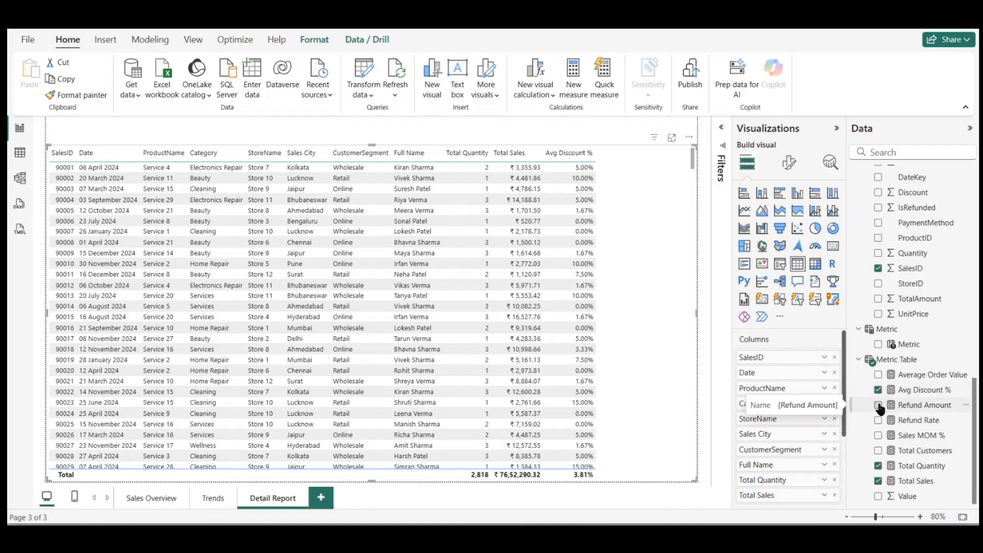
left_click(878, 406)
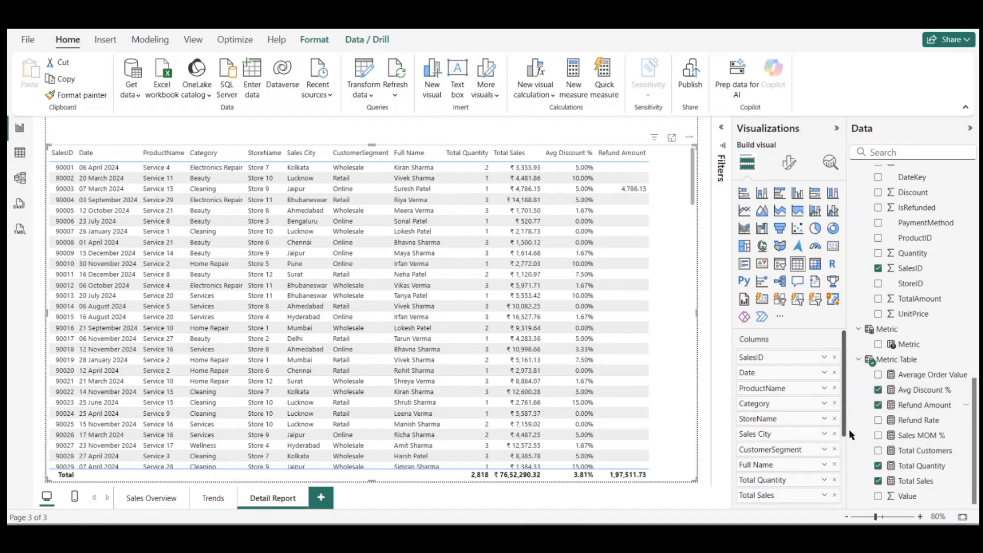
left_click(878, 421)
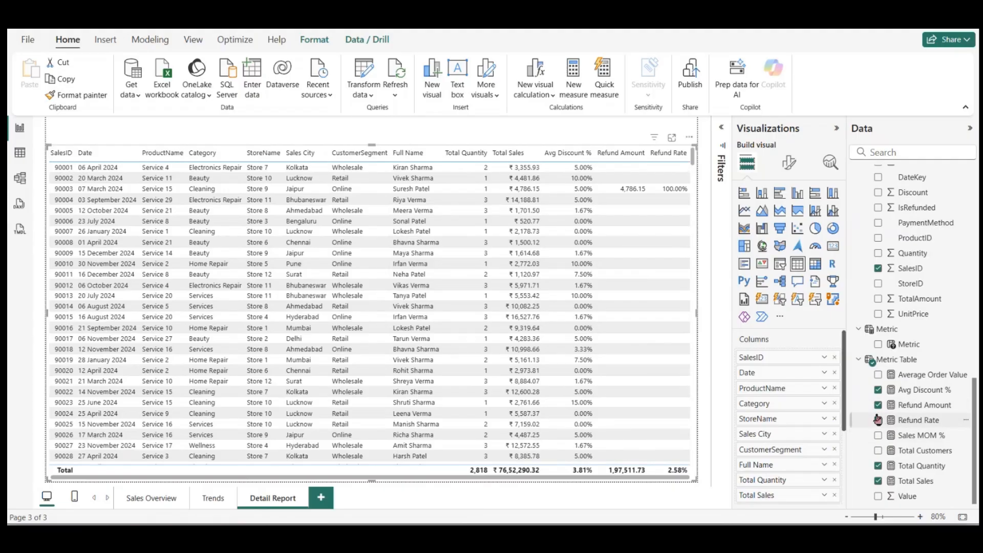
left_click(878, 406)
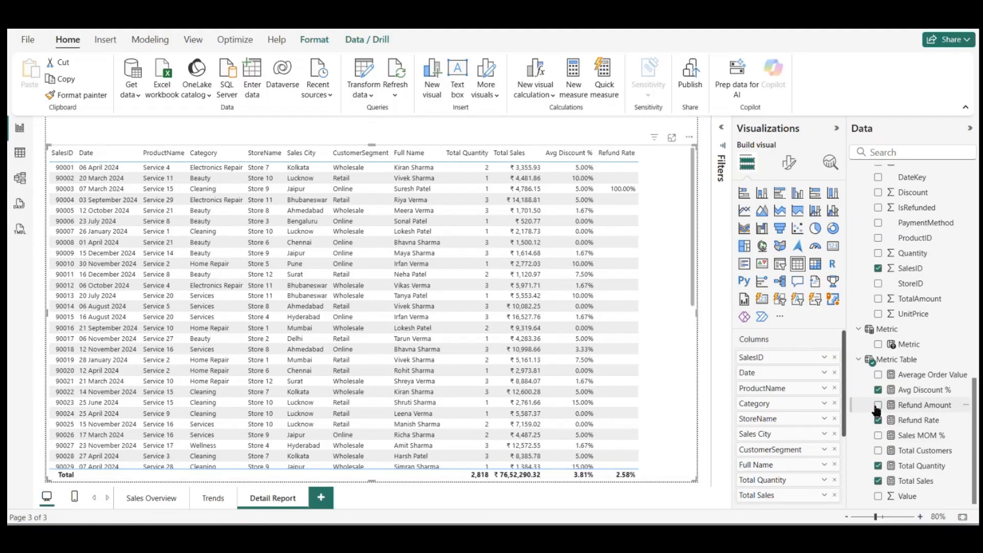
Step: Try Sales MOM % in the Detail Report table, remove it, and add the Average Order Value measure instead
left_click(879, 437)
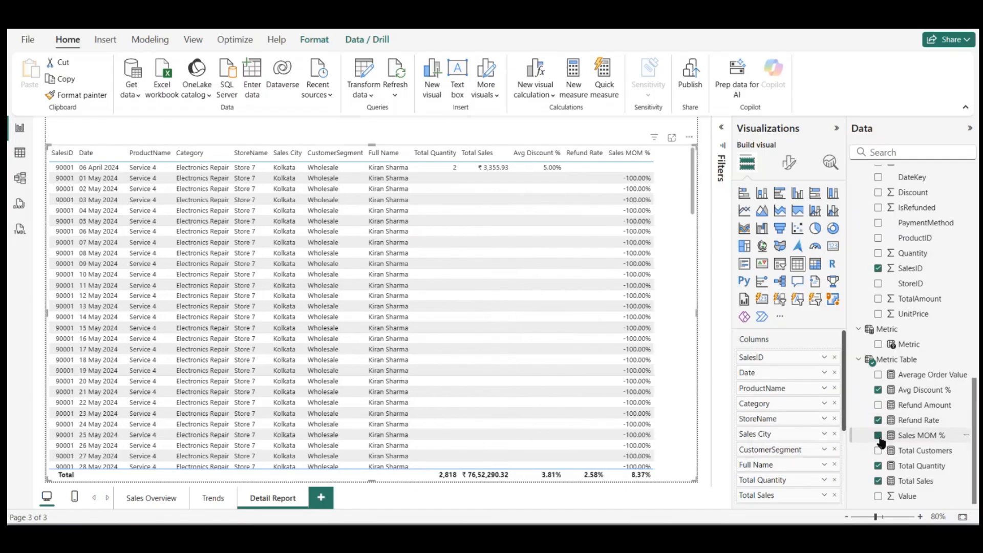
left_click(879, 437)
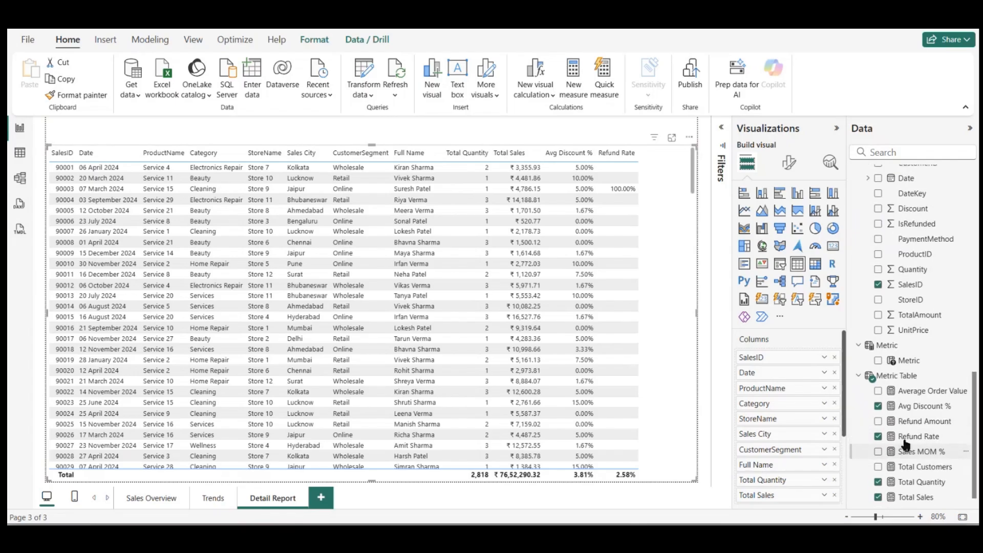
scroll(906, 445, "up", 1)
scroll(905, 445, "down", 1)
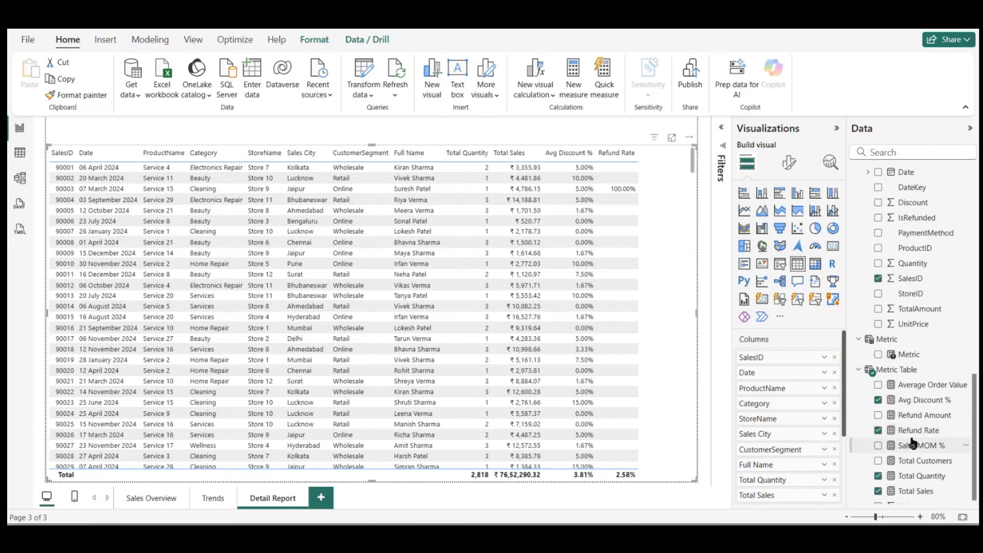
left_click(879, 385)
scroll(636, 343, "right", 1)
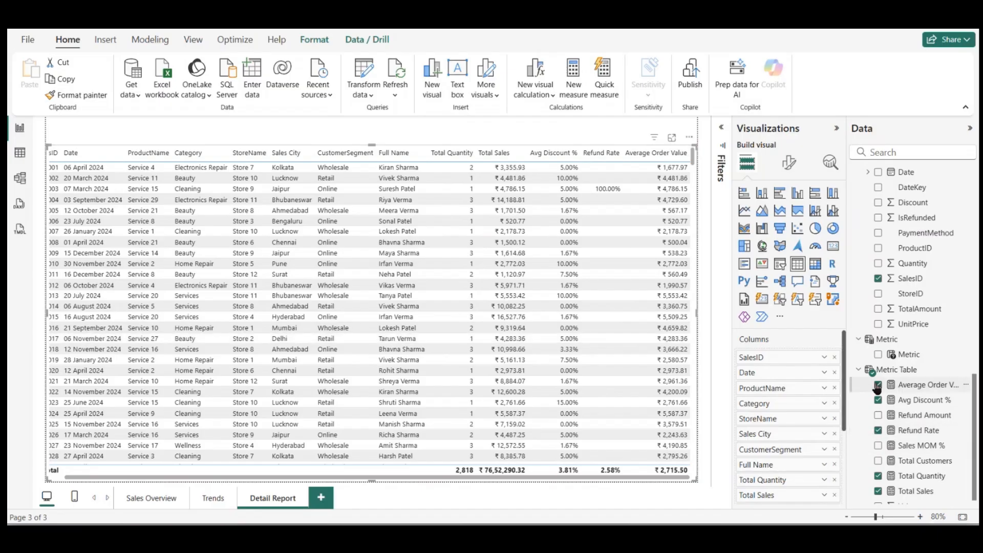
Step: Move Total Sales to the last column position in the Detail Report table, after Average Order Value
left_click_drag(877, 388, 933, 380)
scroll(778, 479, "down", 2)
left_click_drag(772, 436, 773, 477)
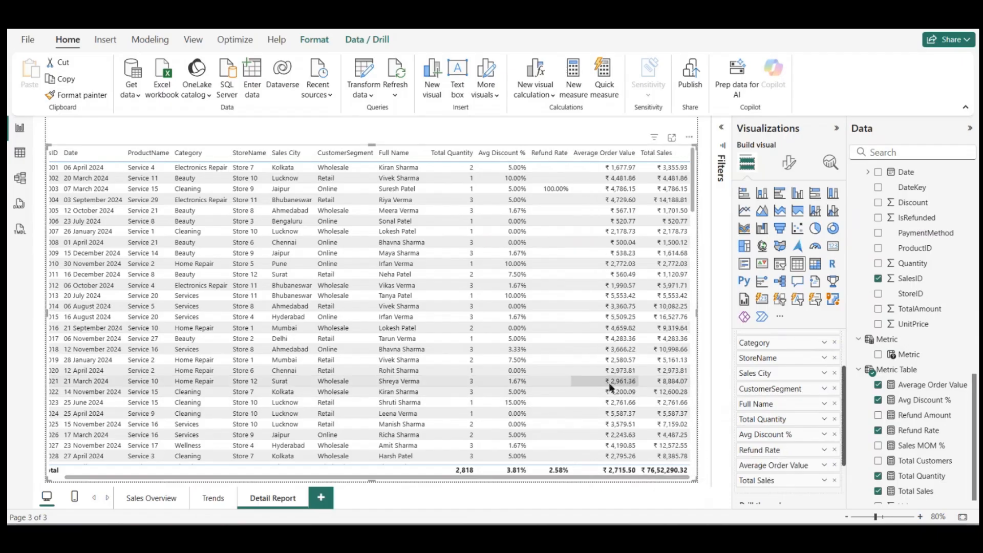
scroll(609, 388, "left", 2)
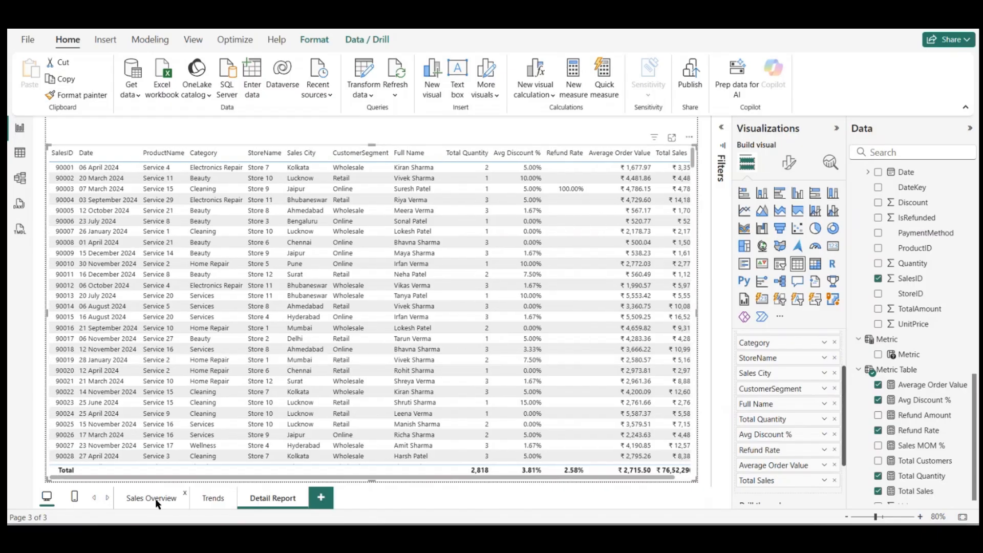
Step: Review the Sales Overview page and inspect the default tooltips of both Total Sales charts on the Trends page
left_click(155, 499)
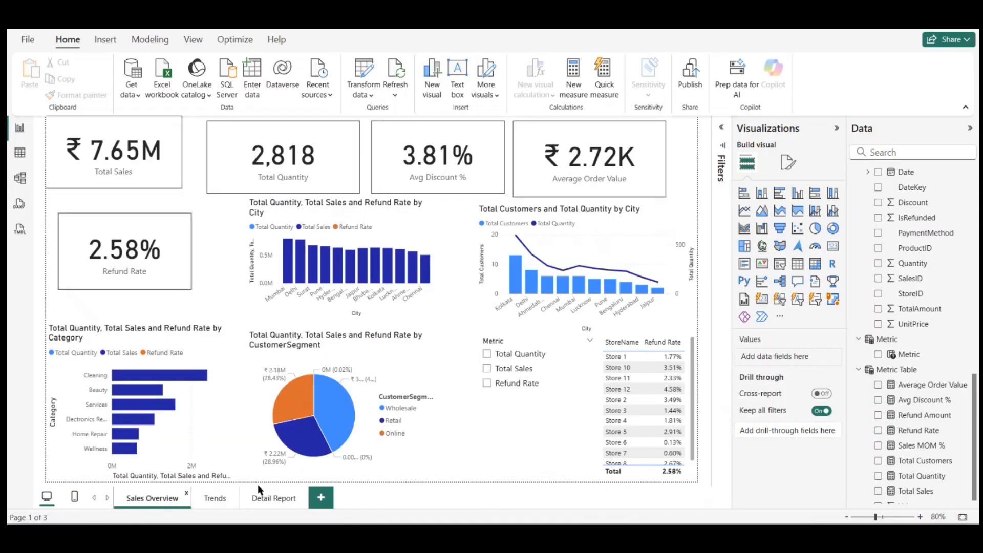
left_click(211, 499)
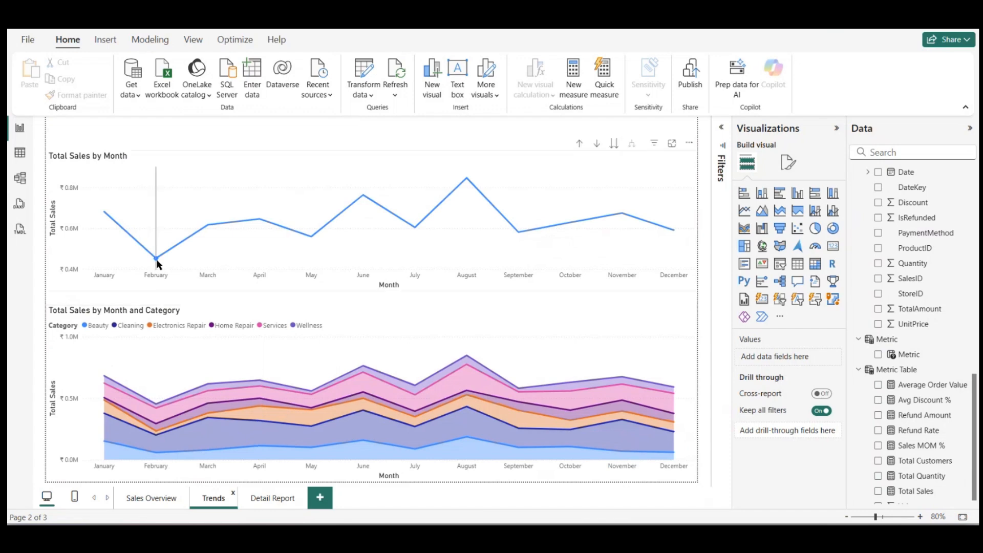
mouse_move(139, 247)
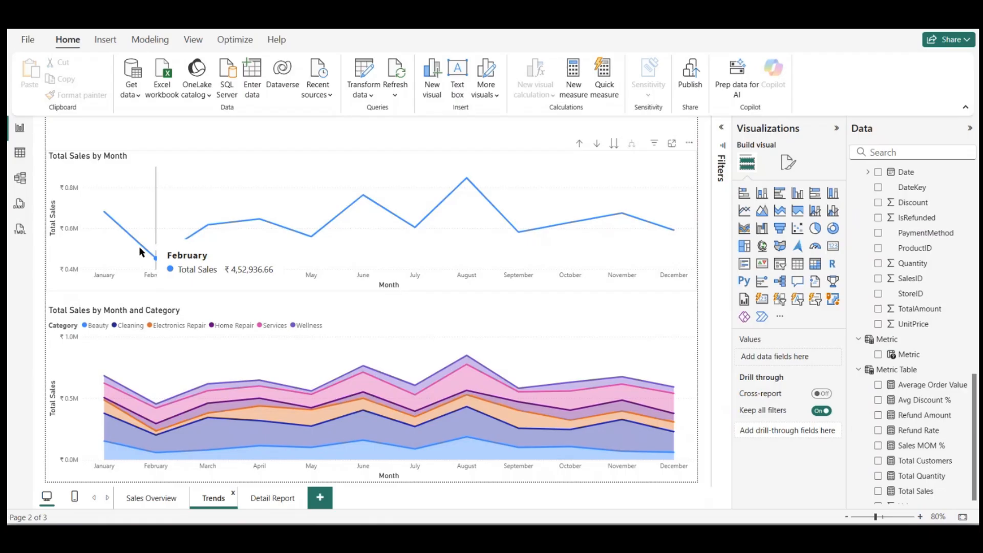
mouse_move(105, 215)
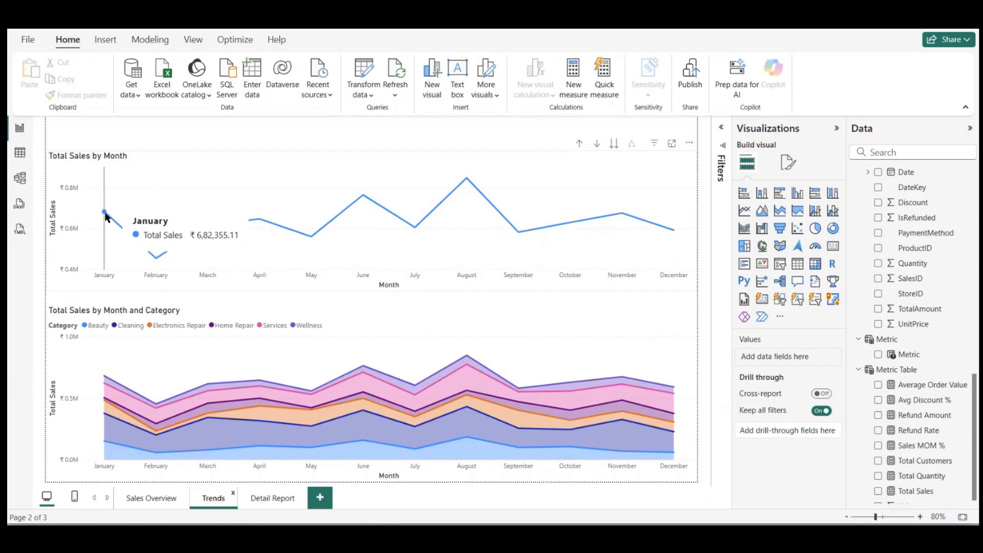
mouse_move(603, 454)
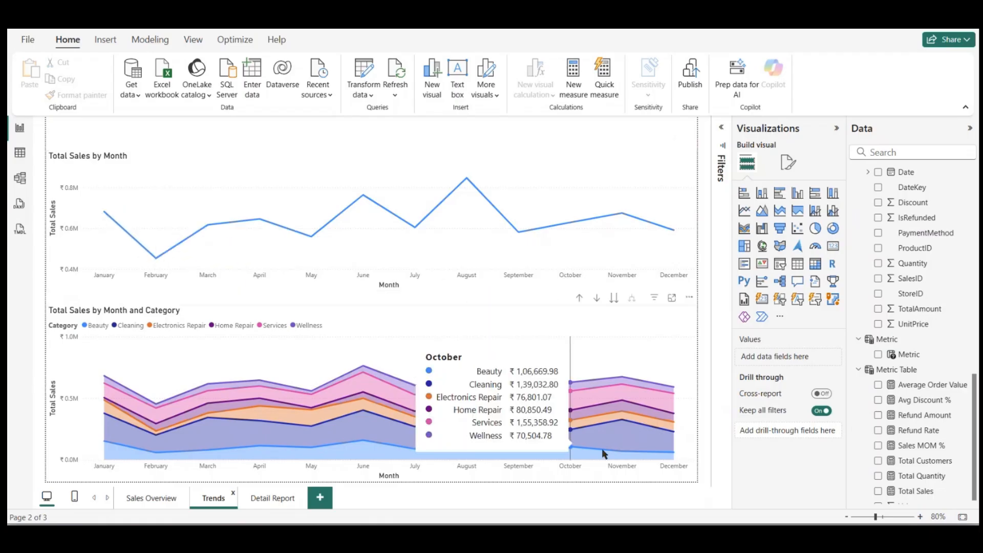
Step: Add a new report page and copy the Average Order Value card from Sales Overview onto it
left_click(321, 497)
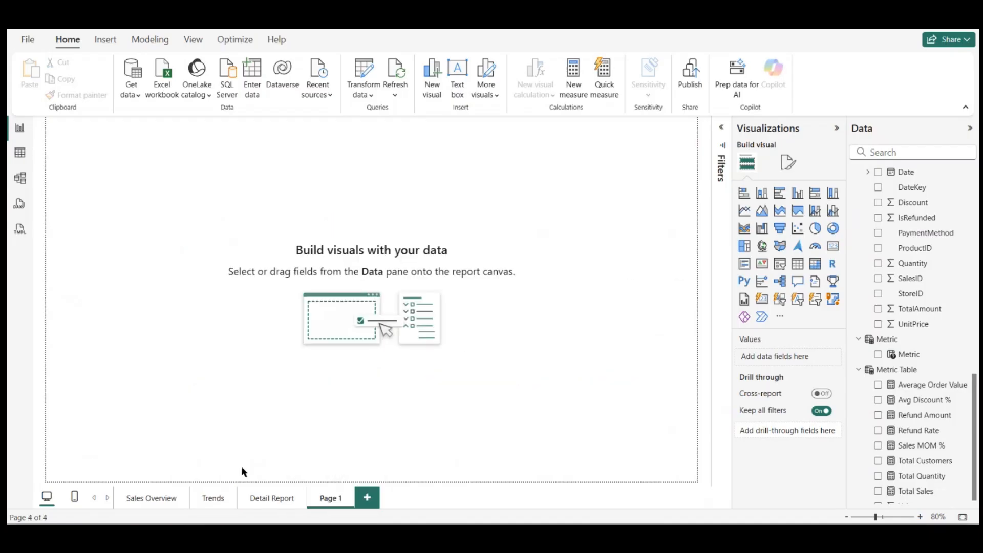
left_click(150, 497)
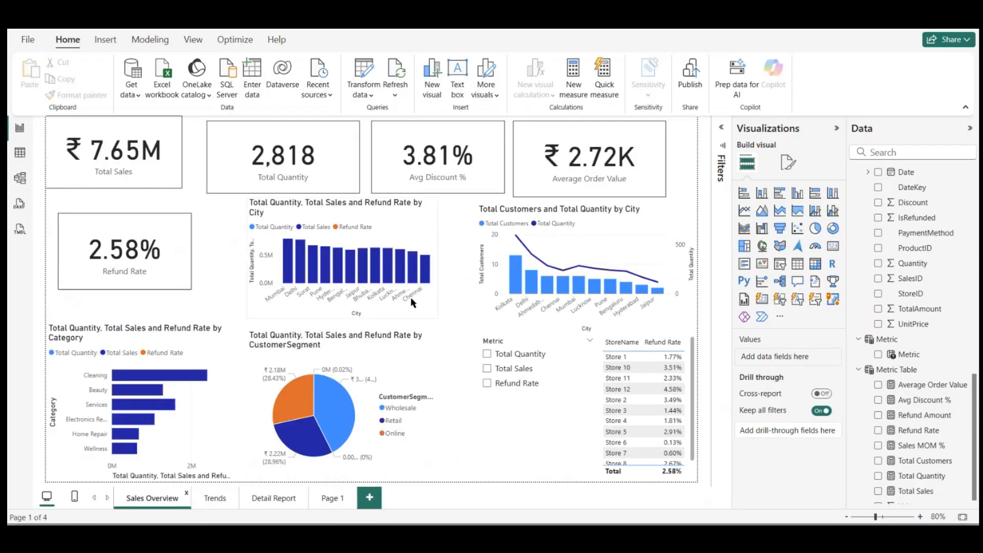
left_click(603, 181)
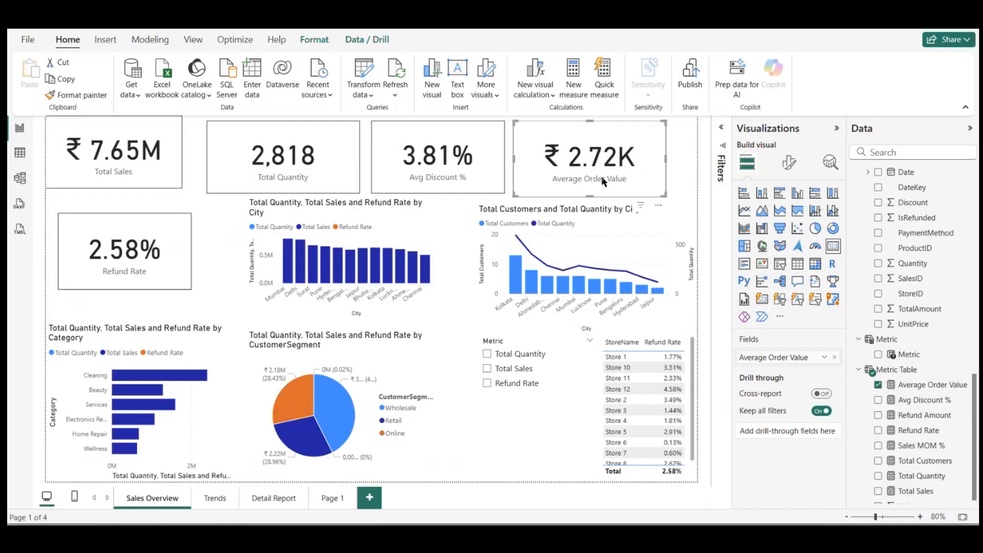
key("ctrl+c")
left_click(342, 499)
key("ctrl+v")
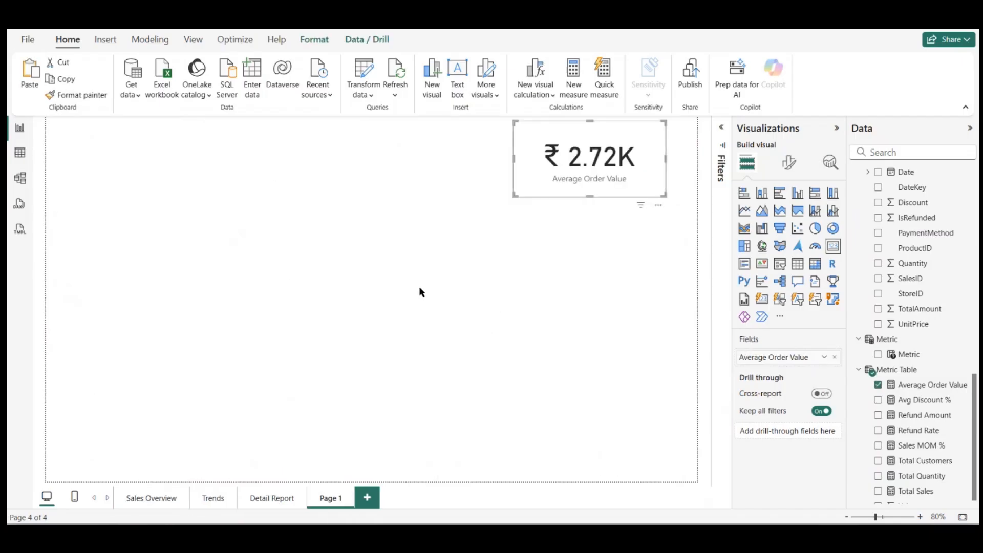
Step: Enable the new page's setting that allows its use as a tooltip
left_click(419, 287)
left_click(786, 167)
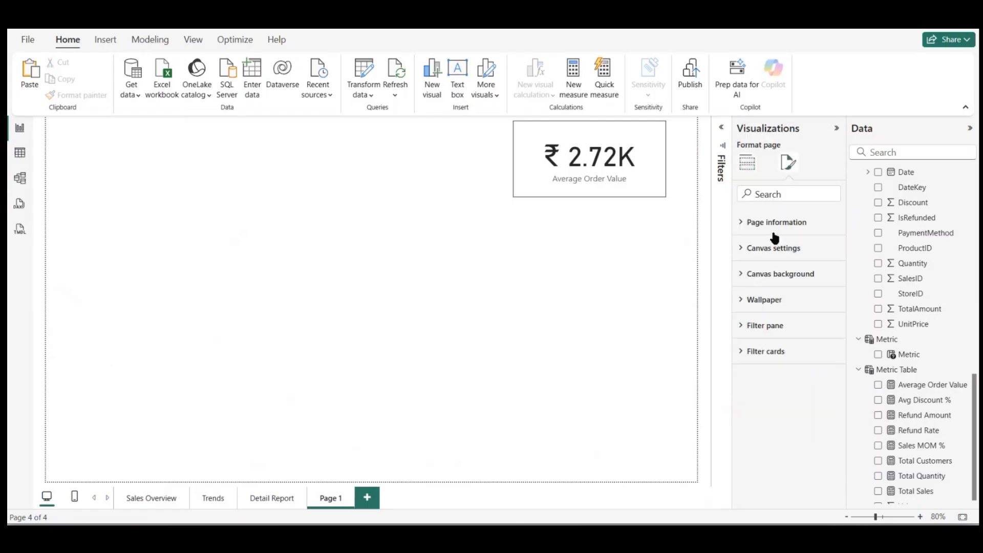
left_click(775, 225)
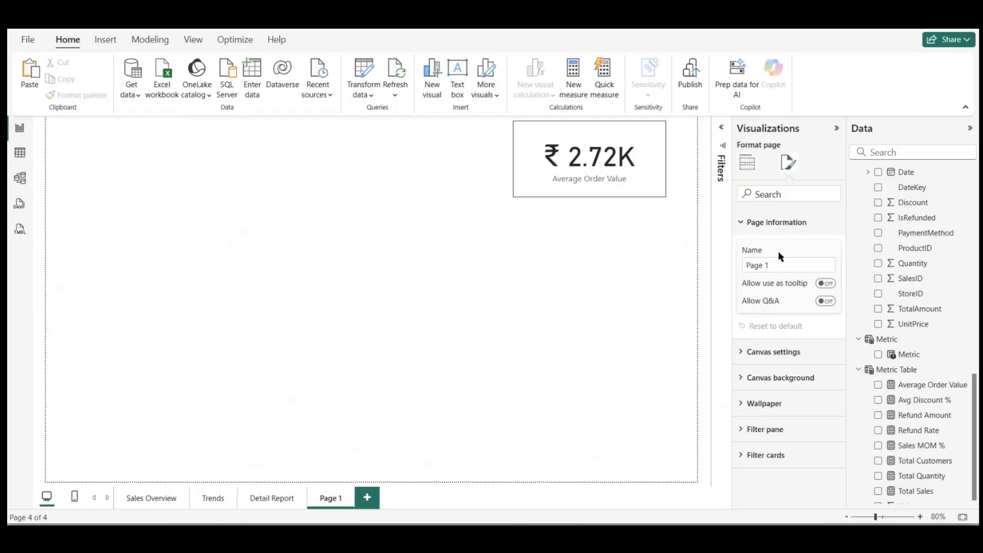
left_click(827, 285)
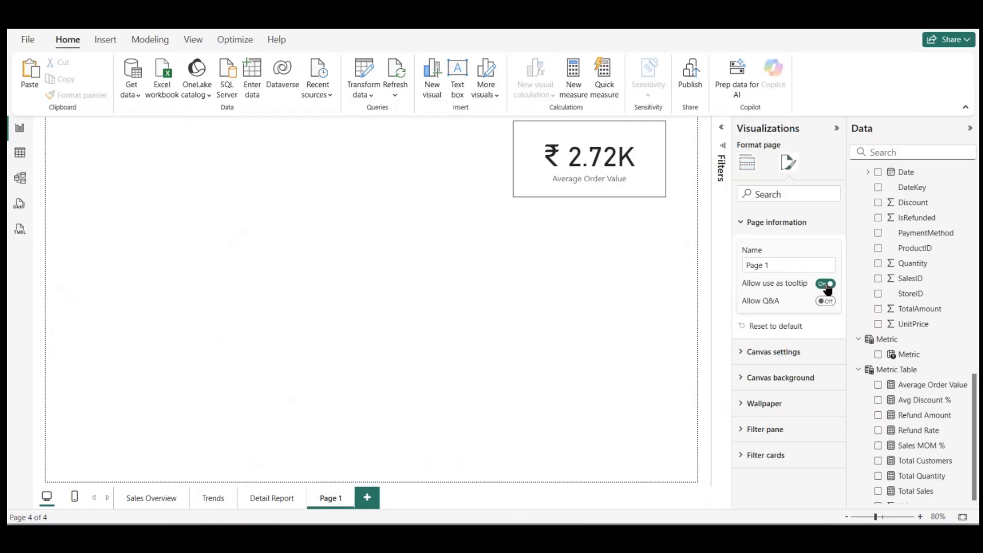
Step: Rename the new page as tooltip AOV
left_click(772, 265)
type("tooltip aaaaaaaaaaaaos")
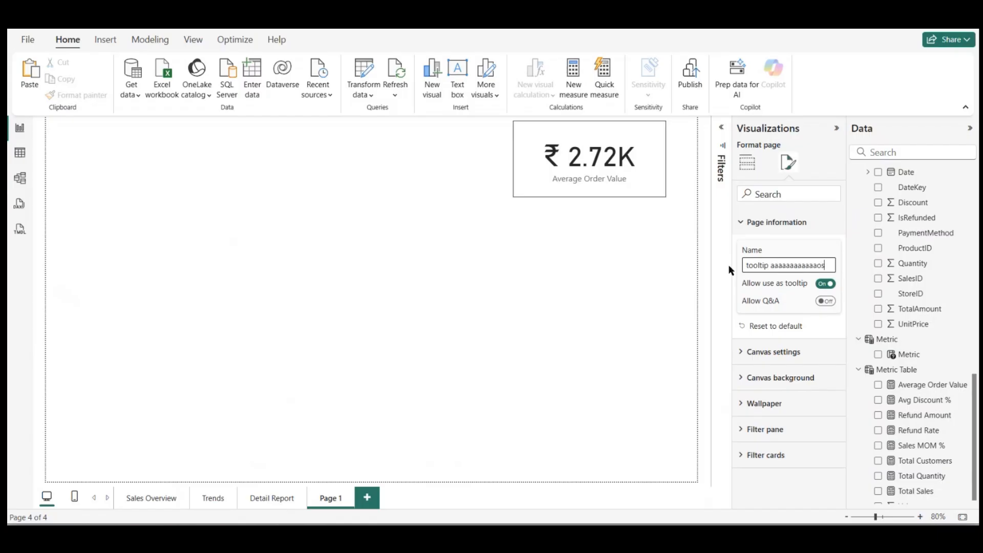
key("Return")
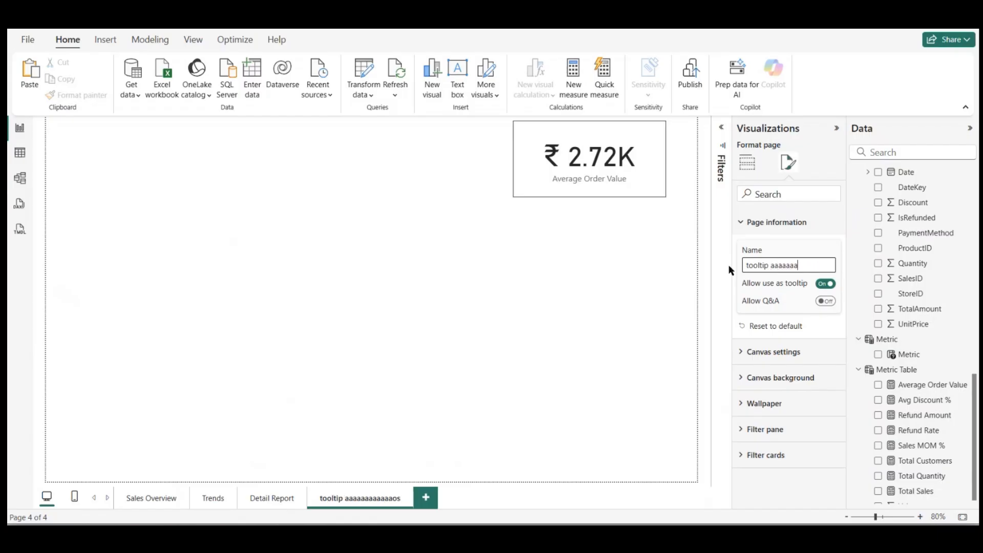
key("BackSpace")
key("BackSpace")
type("A")
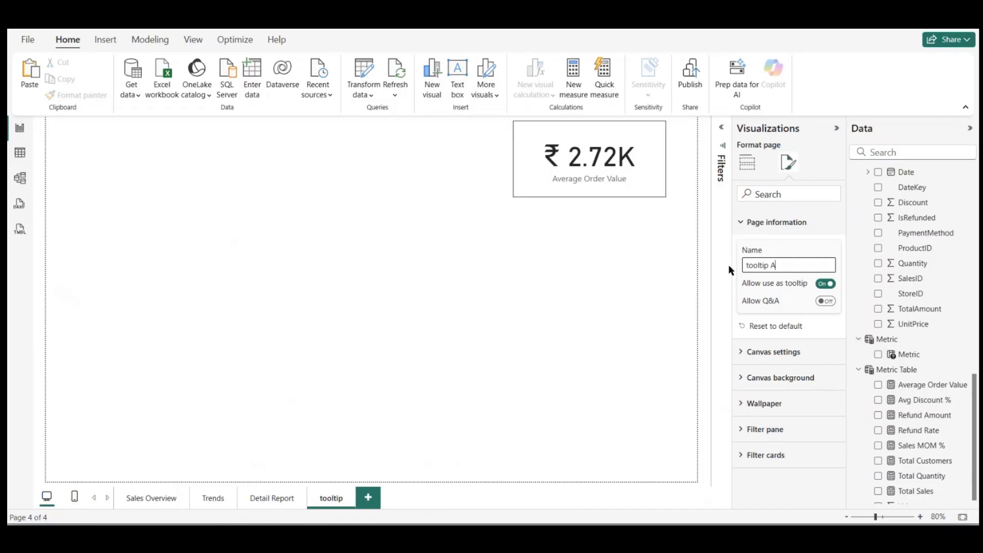
type("OV")
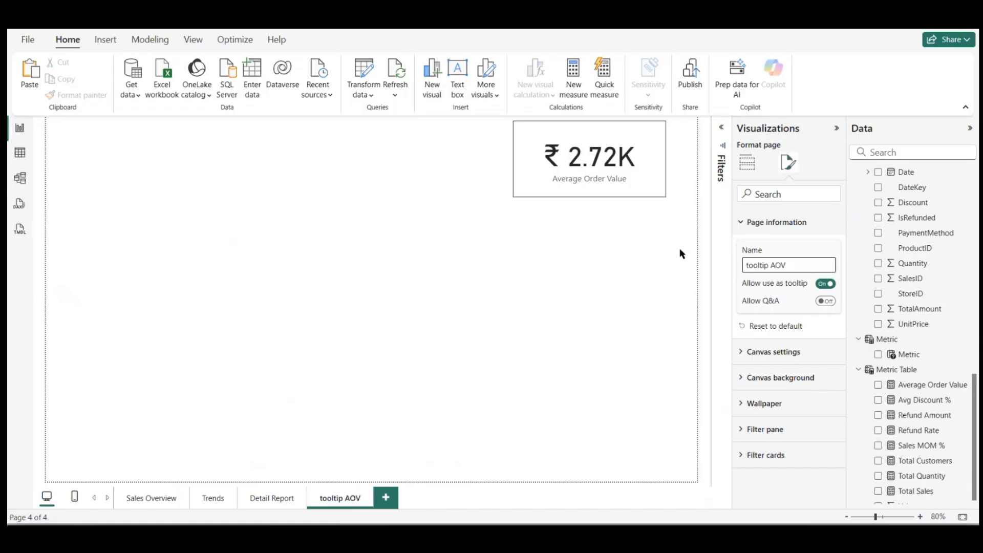
Step: Try setting the tooltip AOV page's canvas type to Tooltip
left_click(619, 271)
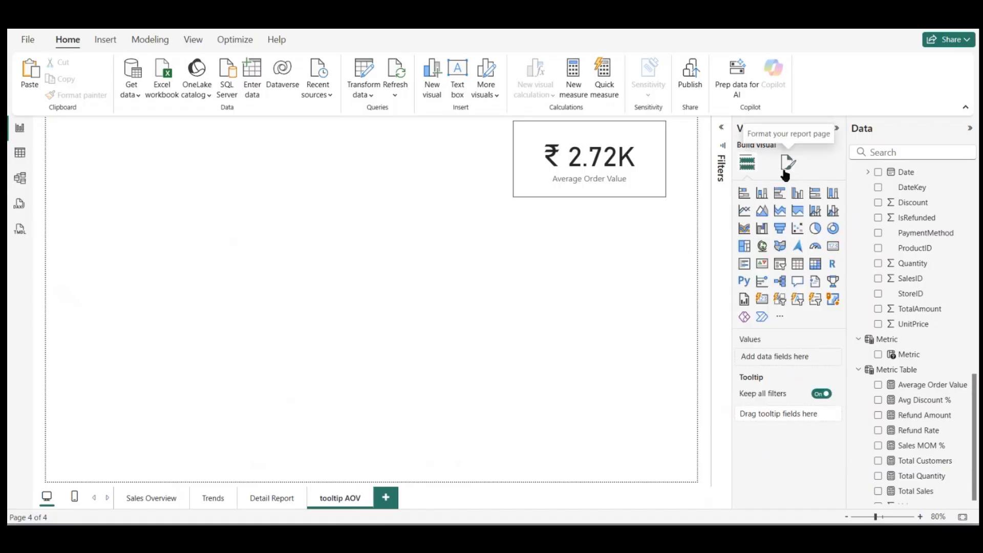
left_click(787, 163)
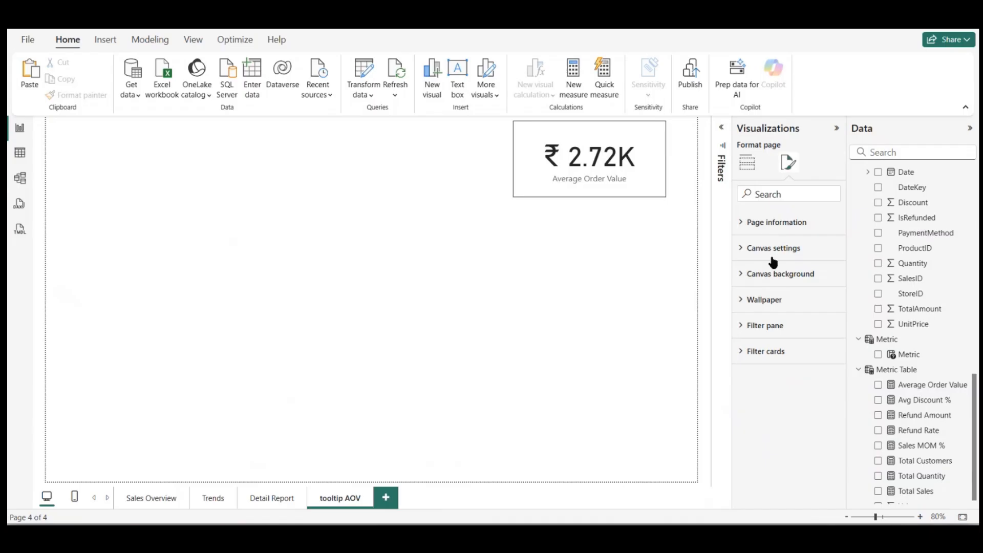
left_click(773, 250)
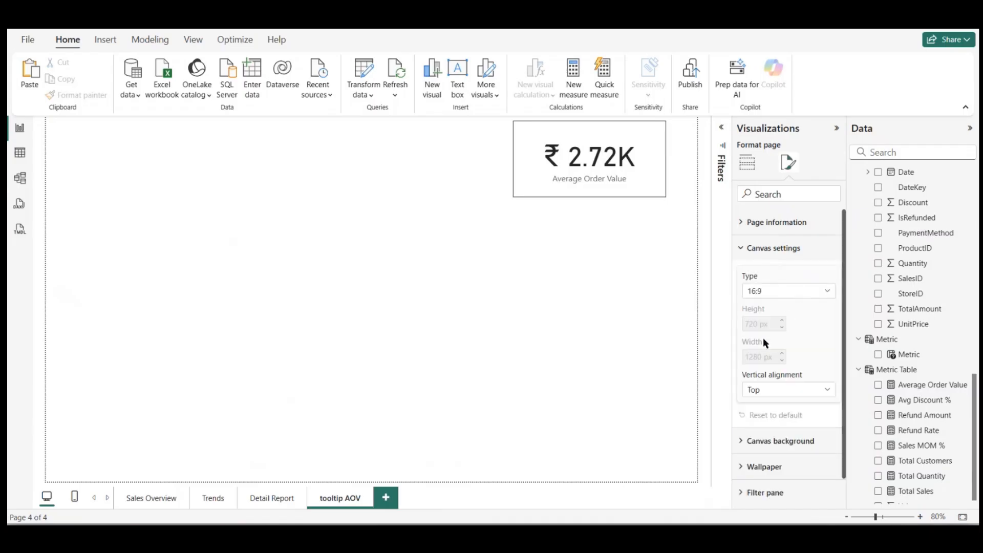
left_click(806, 291)
left_click(806, 291)
left_click(806, 291)
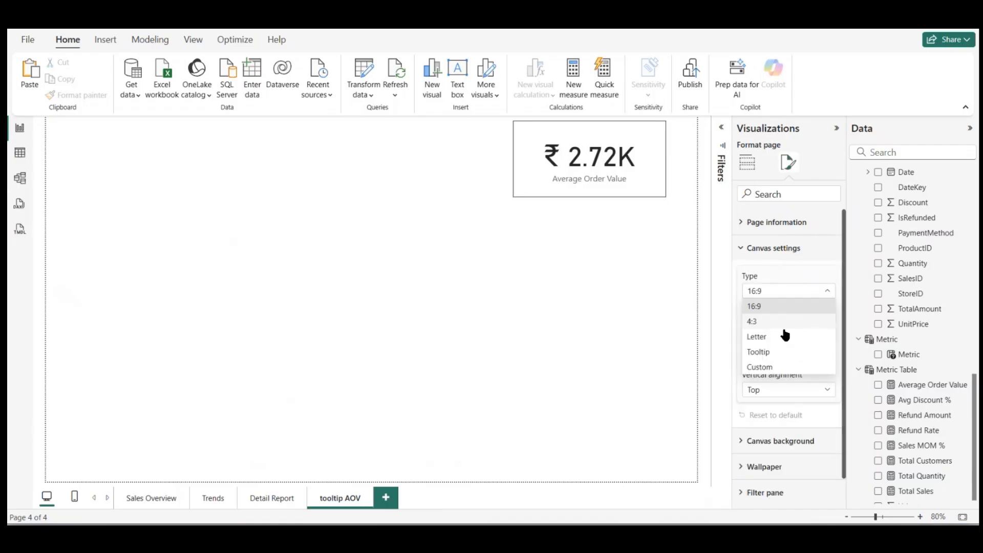
left_click(759, 352)
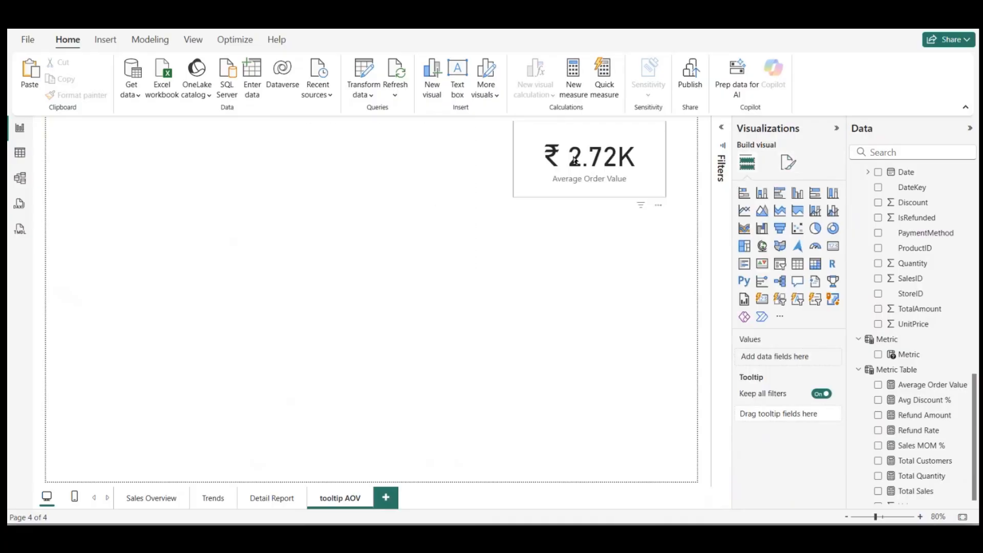
Step: Try moving the Average Order Value card toward the page's upper middle before switching the canvas type from 16:9 to Tooltip
left_click_drag(574, 160, 369, 233)
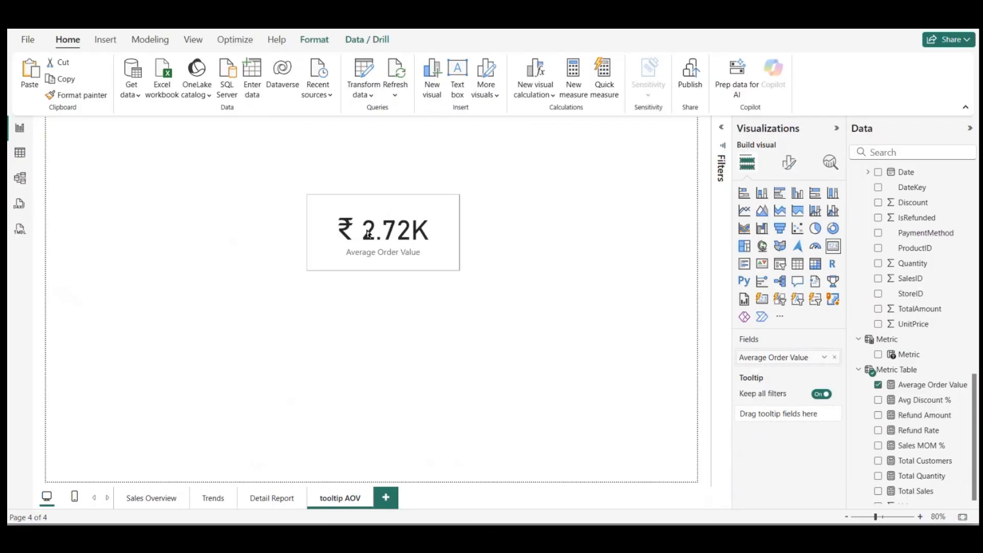
left_click(789, 162)
left_click(657, 272)
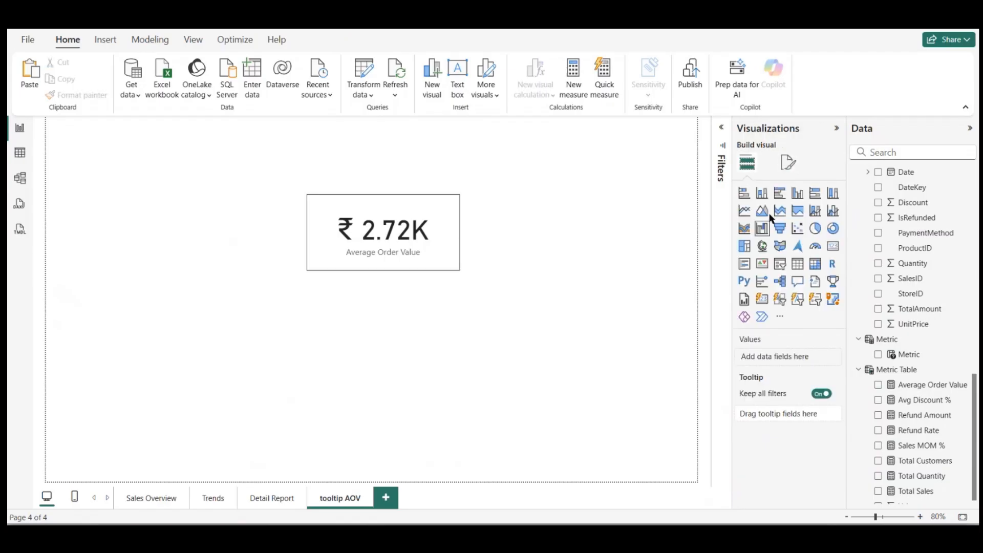
left_click(793, 161)
left_click(766, 249)
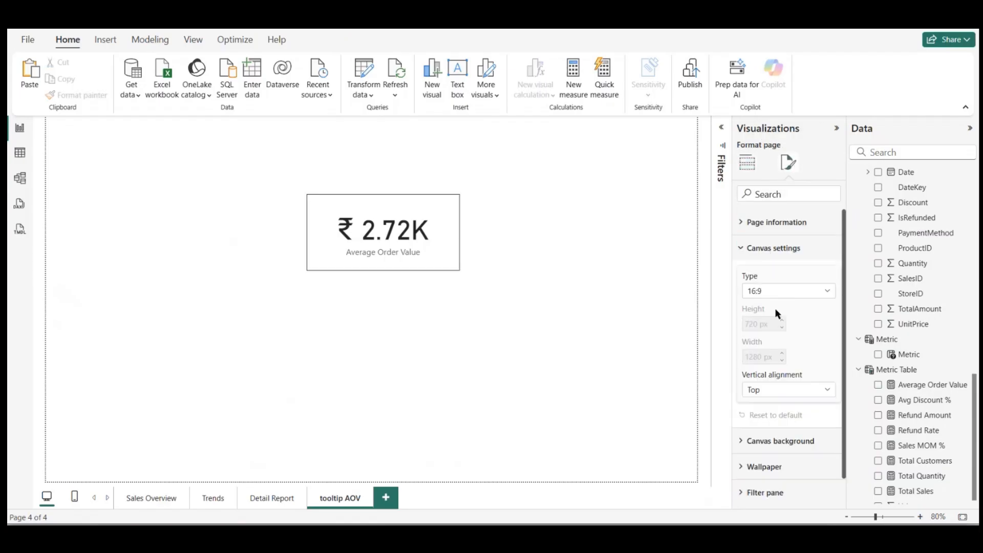
left_click(779, 293)
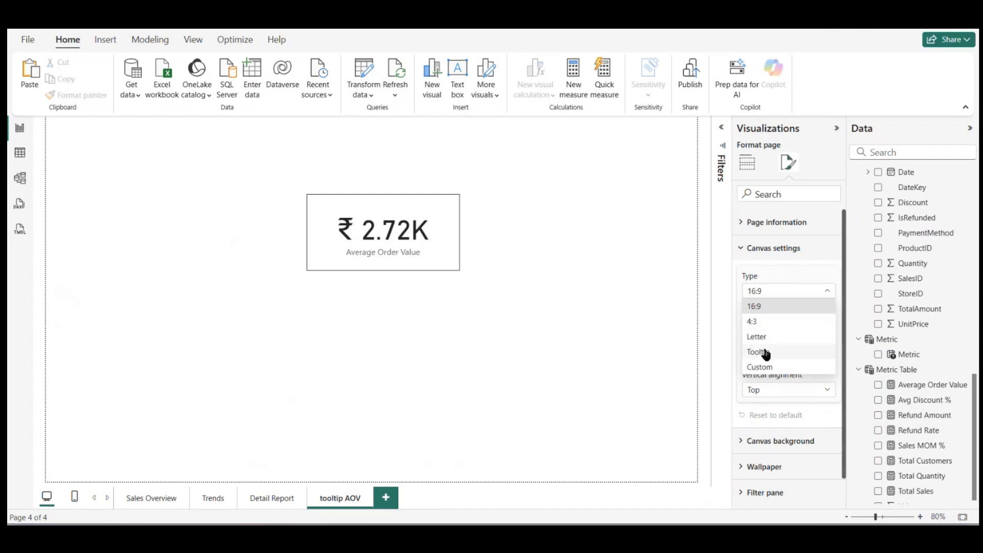
left_click(765, 353)
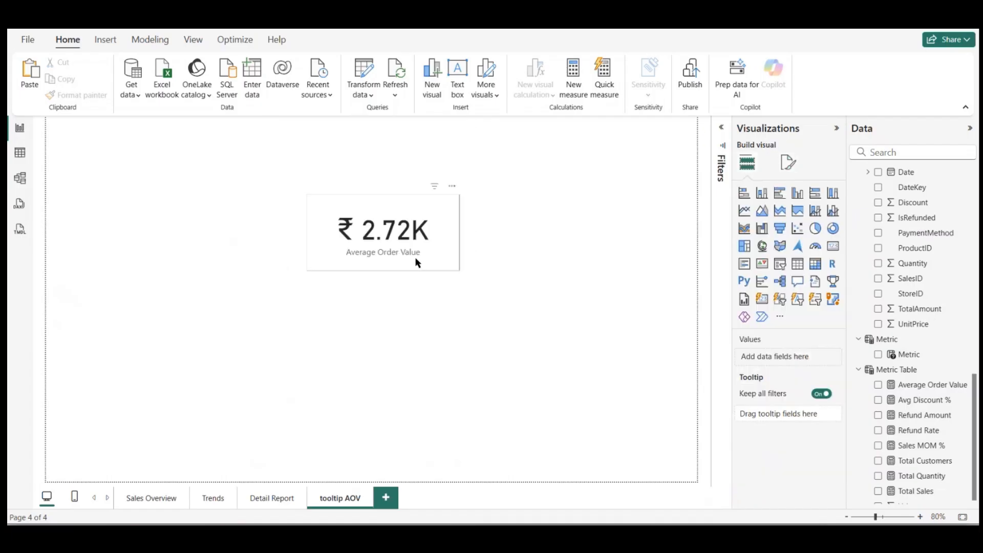
Step: Move the Average Order Value card to the page's top centre and set the canvas type to Tooltip
left_click_drag(415, 259, 406, 158)
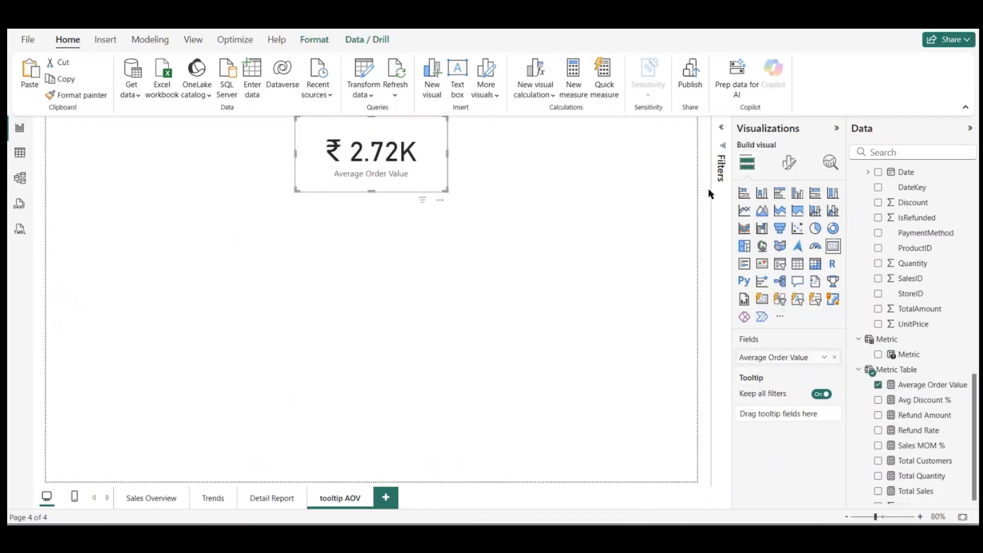
left_click(610, 213)
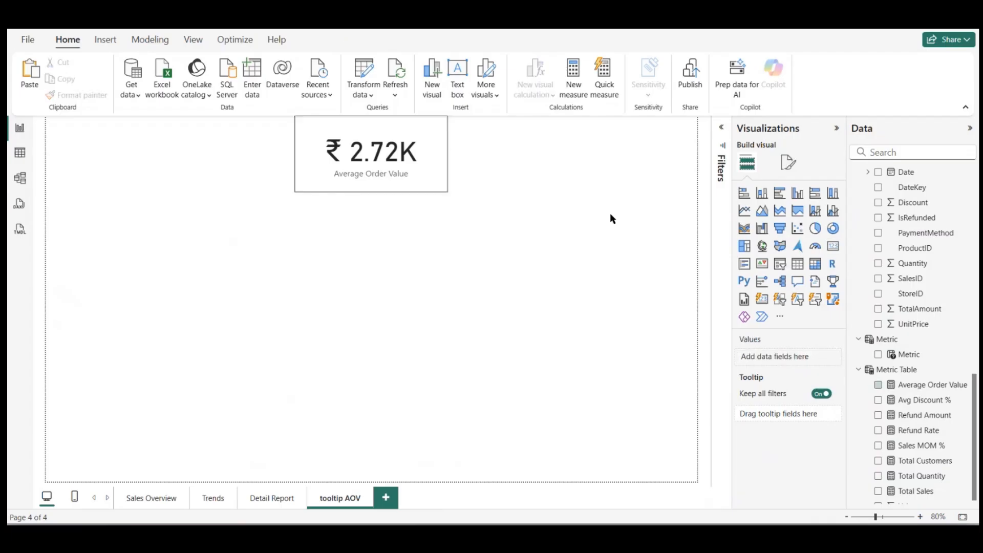
left_click(788, 161)
left_click(757, 226)
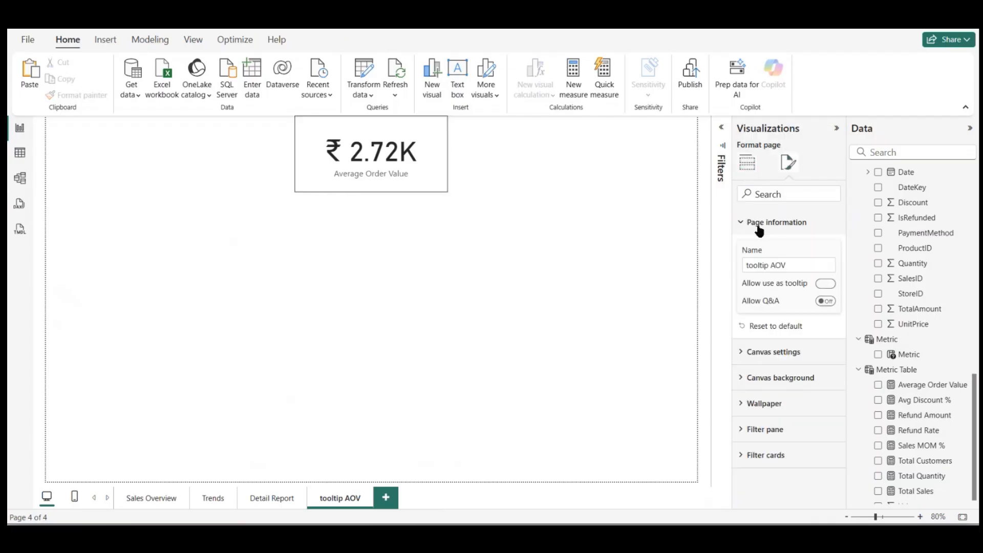
left_click(756, 351)
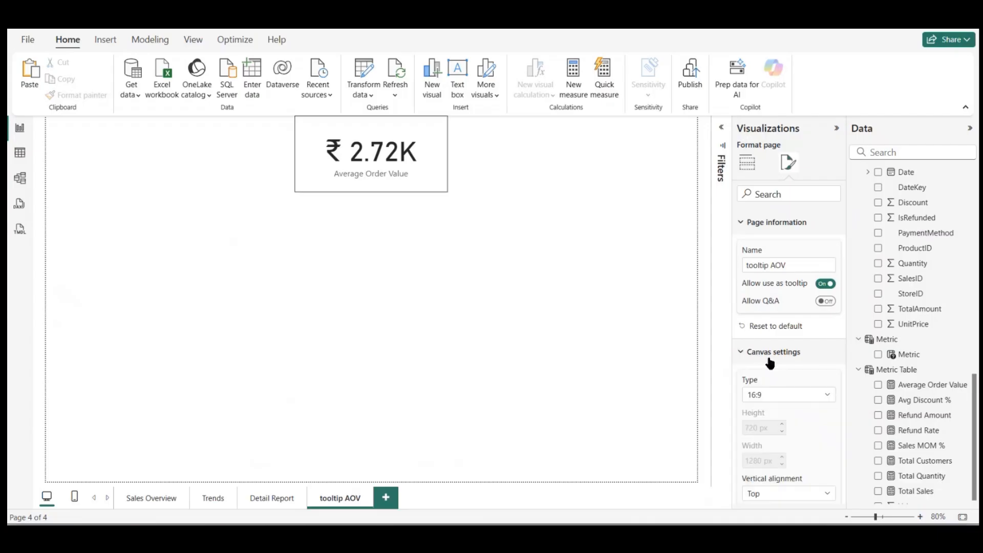
left_click(781, 396)
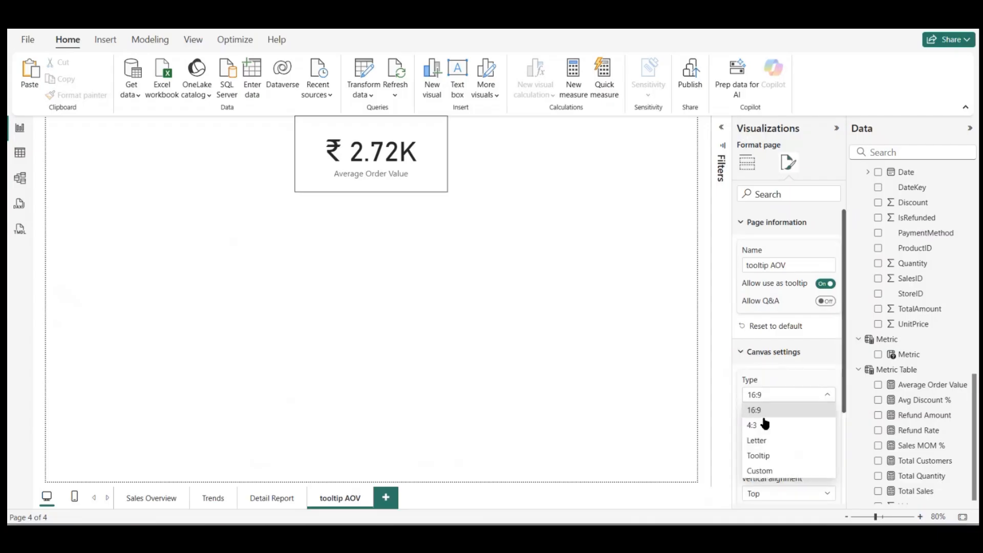
left_click(761, 455)
Step: Paste the copied Average Order Value card onto the small tooltip canvas
left_click(397, 178)
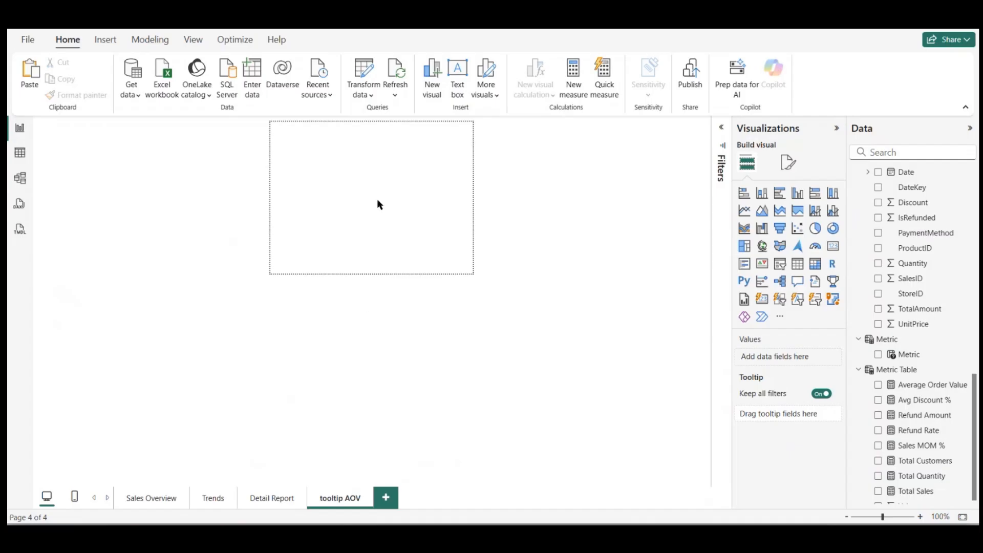
key("ctrl+v")
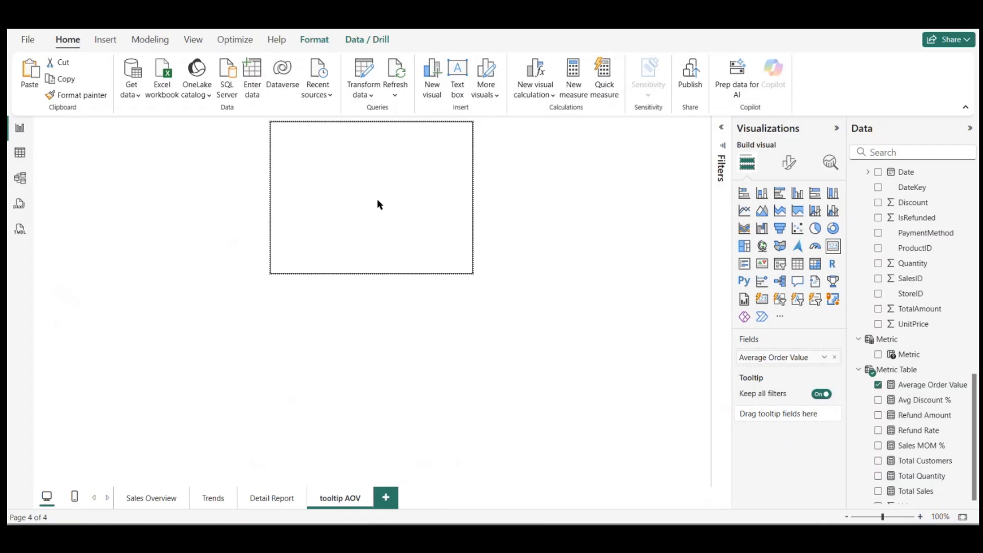
Step: Replace the blank card on the tooltip AOV page with a fresh copy of Sales Overview's Average Order Value card
key("Delete")
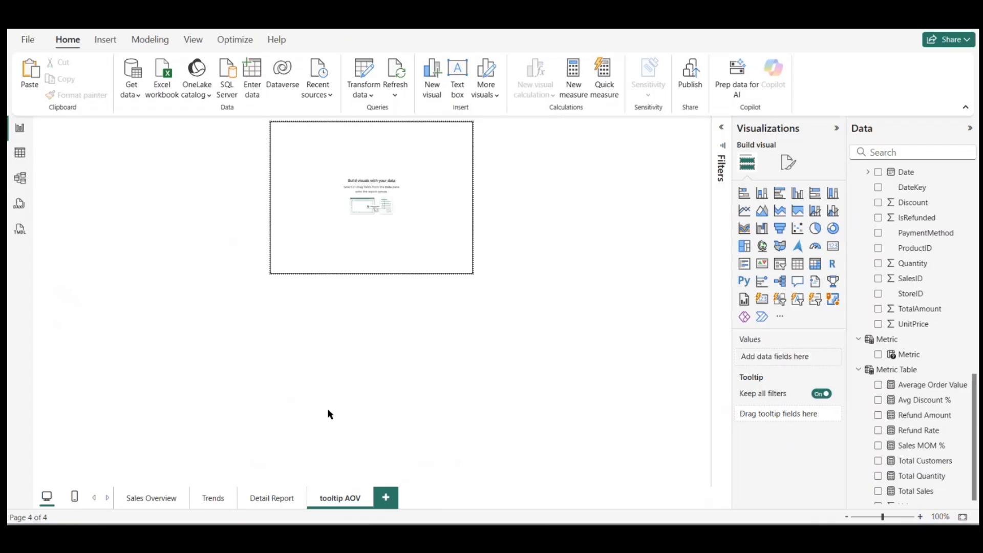
left_click(158, 497)
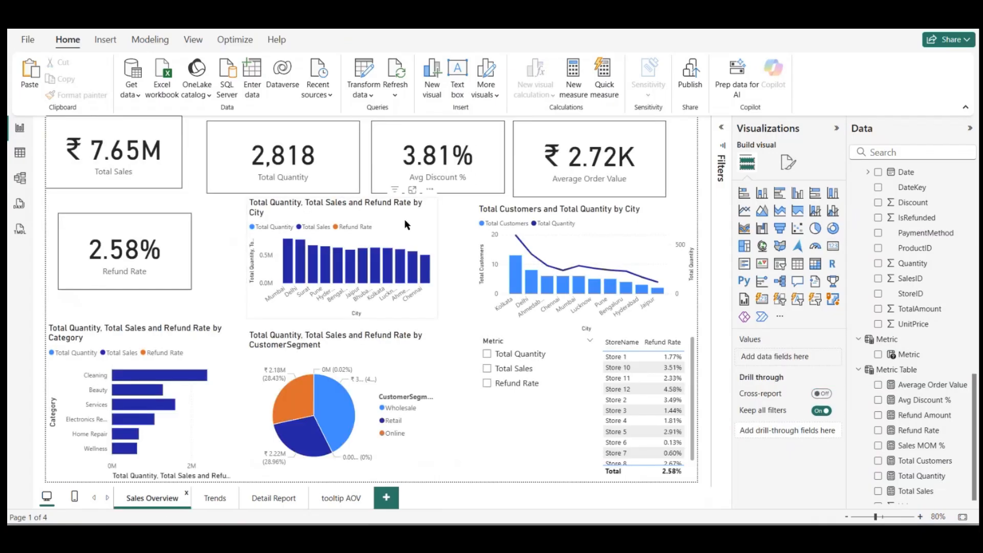
left_click(582, 166)
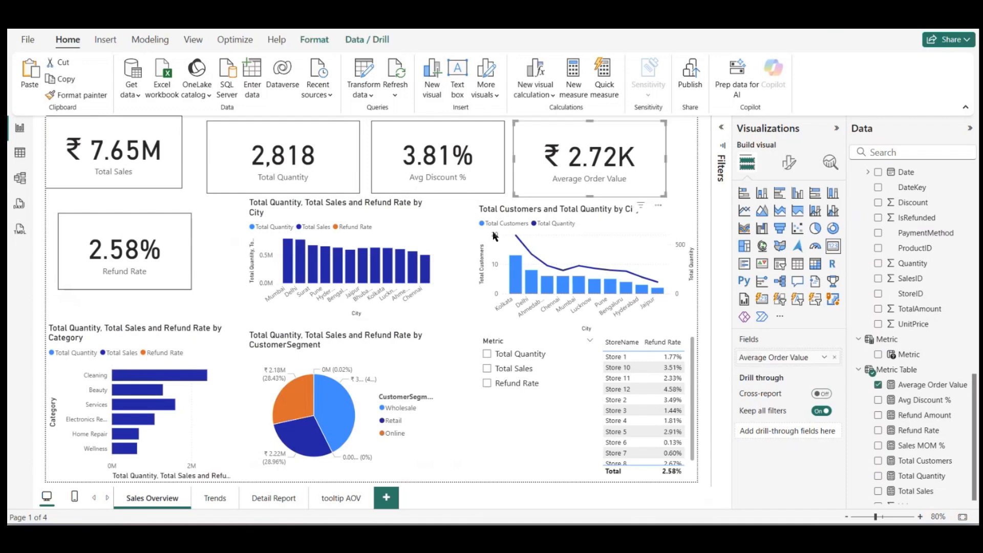
left_click(338, 497)
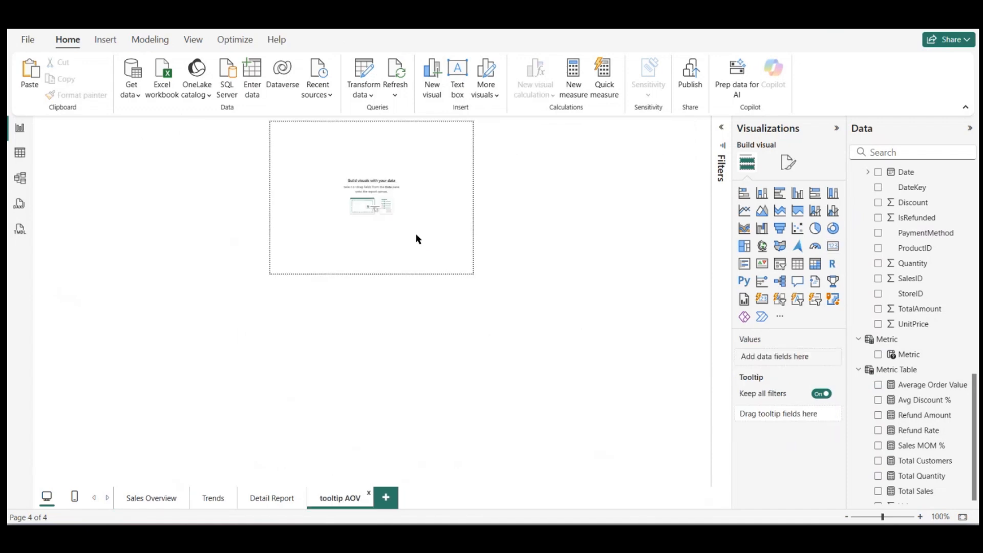
key("ctrl+v")
Step: Position the Average Order Value card inside the tooltip canvas and make it slightly taller and narrower
left_click_drag(361, 191, 355, 202)
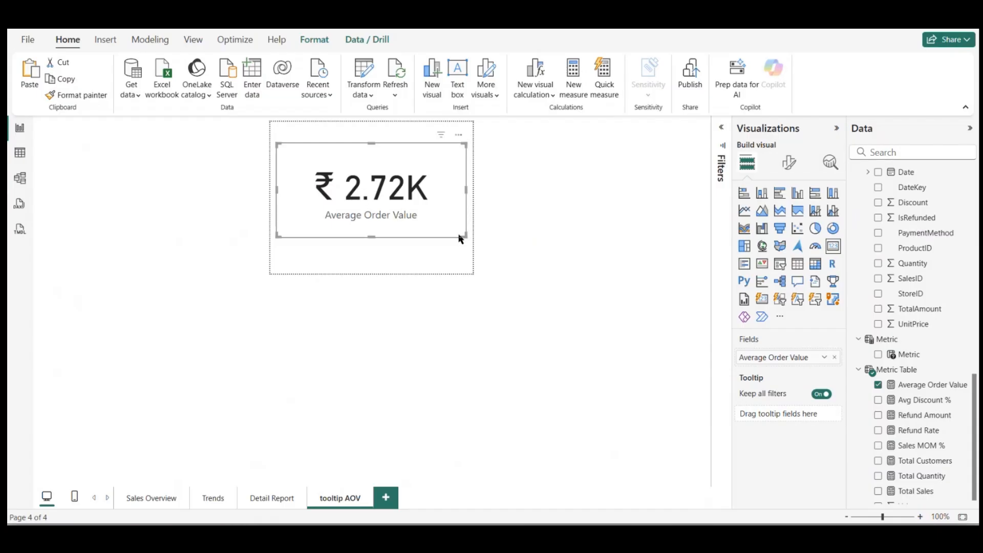
mouse_move(460, 236)
left_mouse_down()
mouse_move(463, 255)
mouse_move(461, 244)
left_mouse_up()
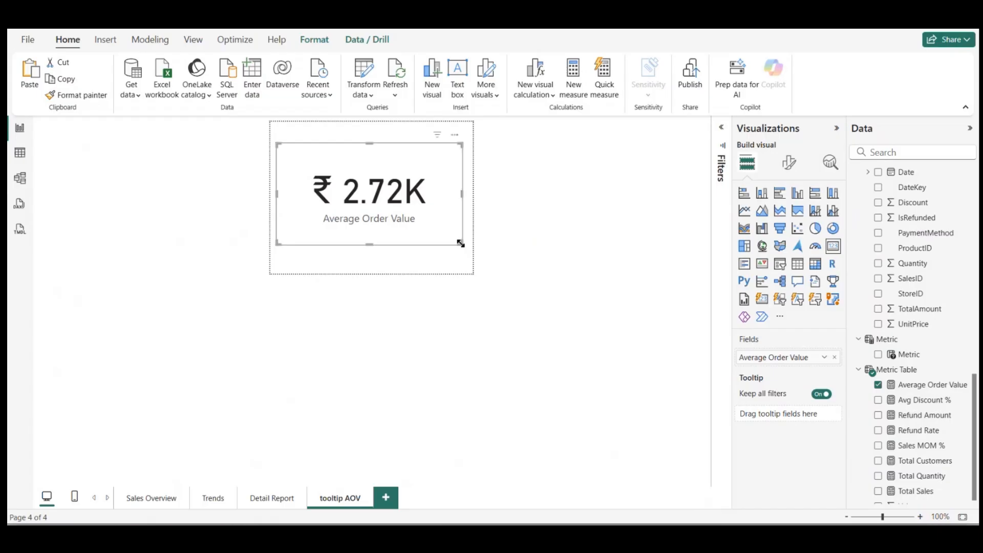
left_click(630, 333)
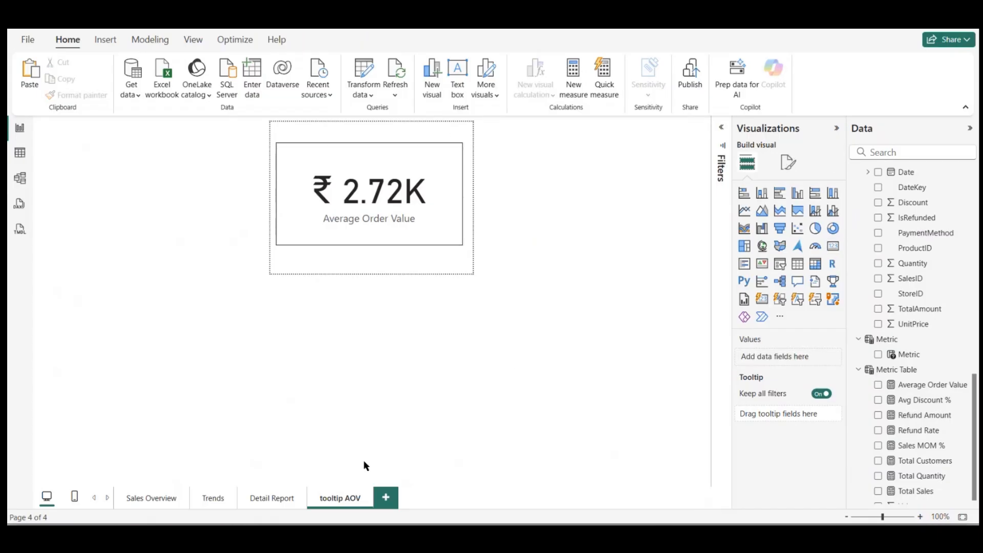
Step: Try adding Sales MOM % to the y-axis of the Total Sales by Month line chart on the Trends page
left_click(207, 507)
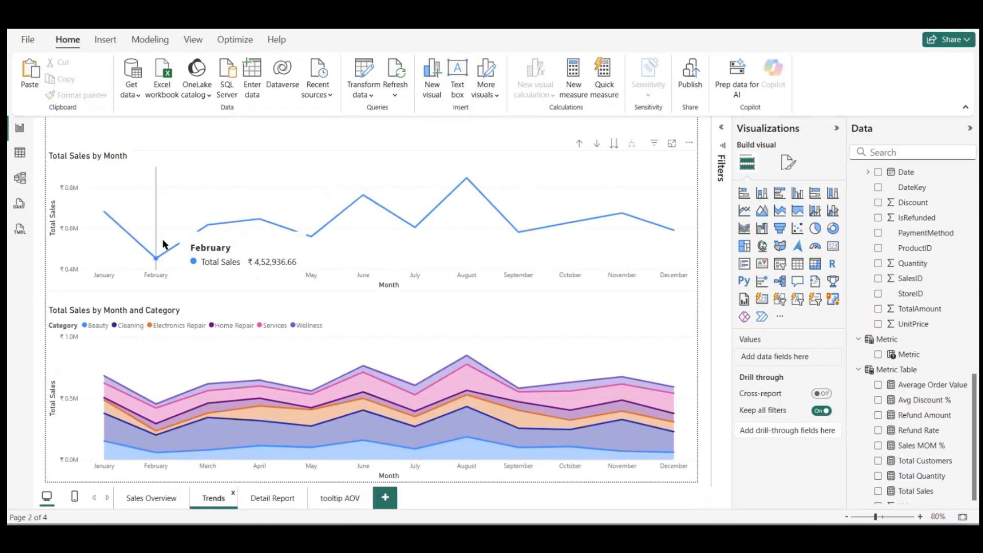
left_click_drag(916, 447, 376, 230)
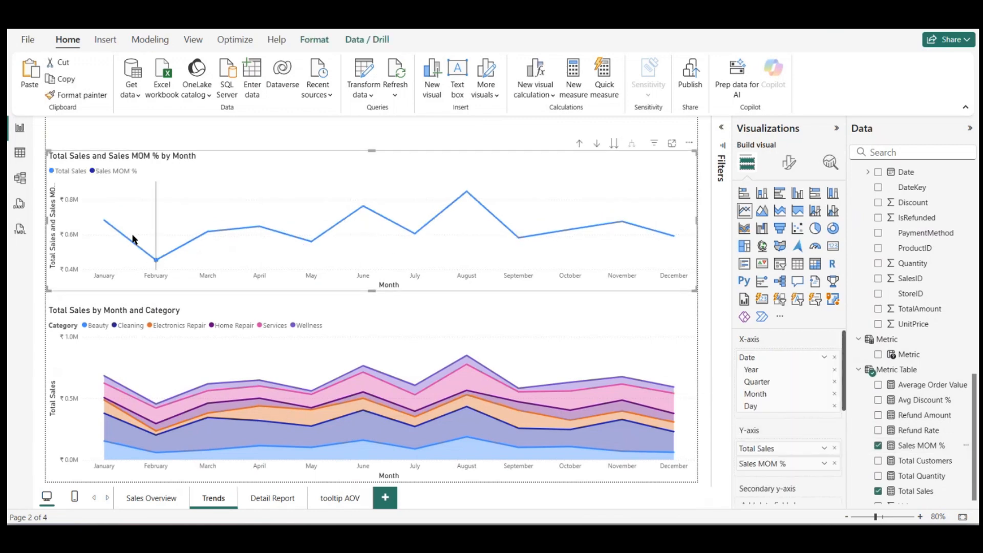
mouse_move(133, 238)
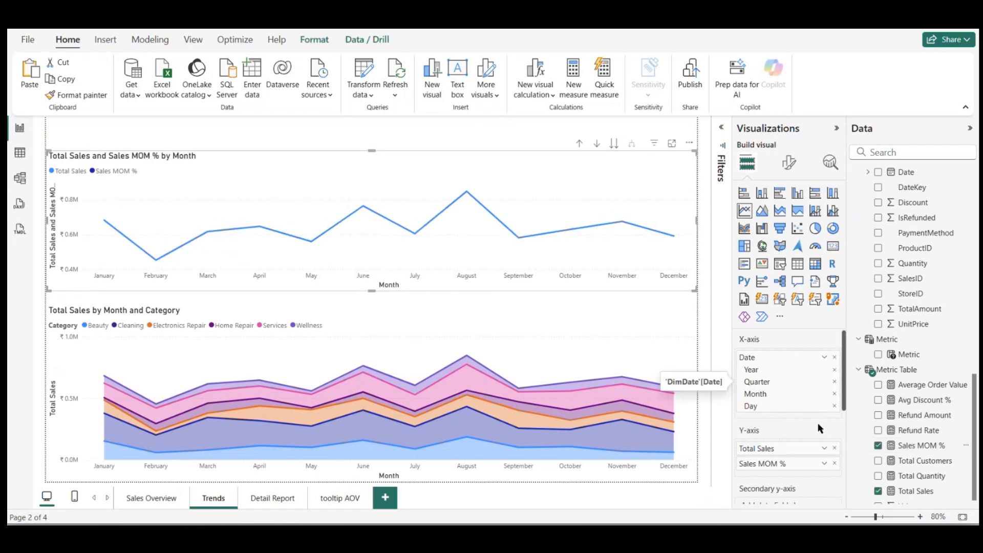
left_click(835, 449)
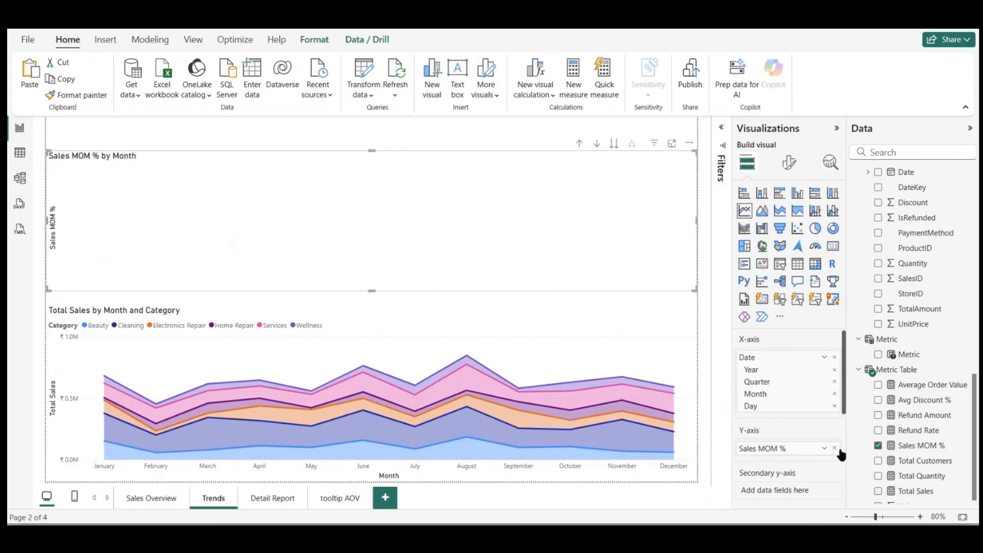
left_click(834, 449)
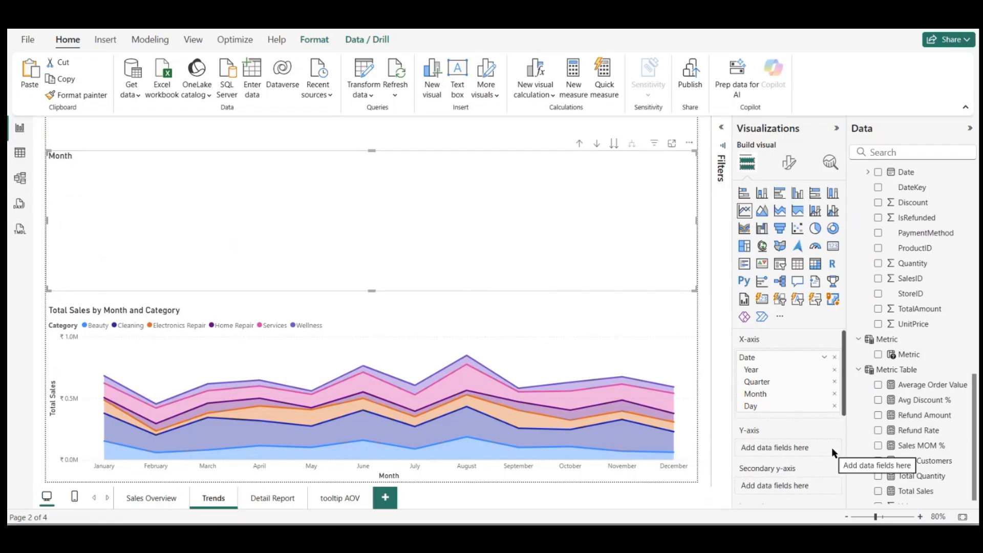
key("ctrl+z")
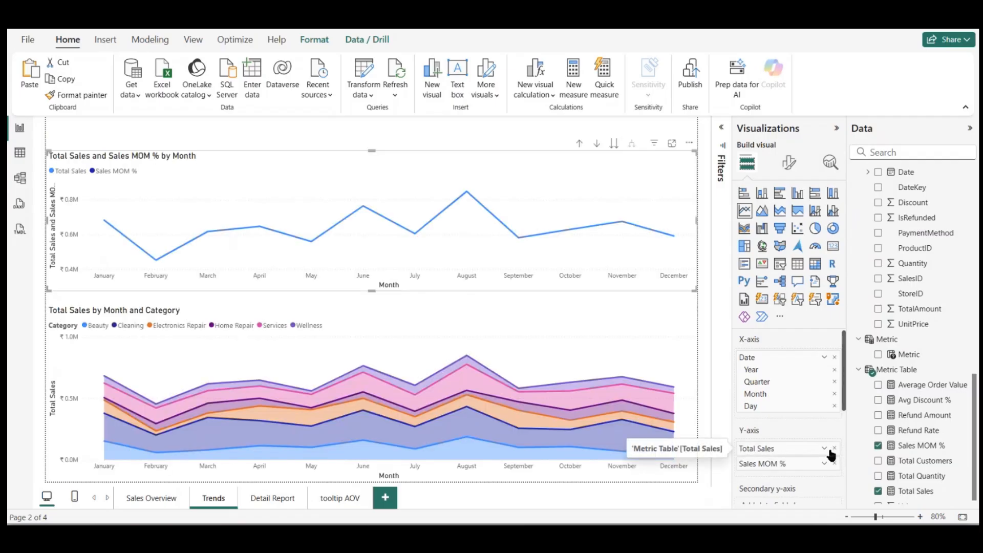
left_click(835, 464)
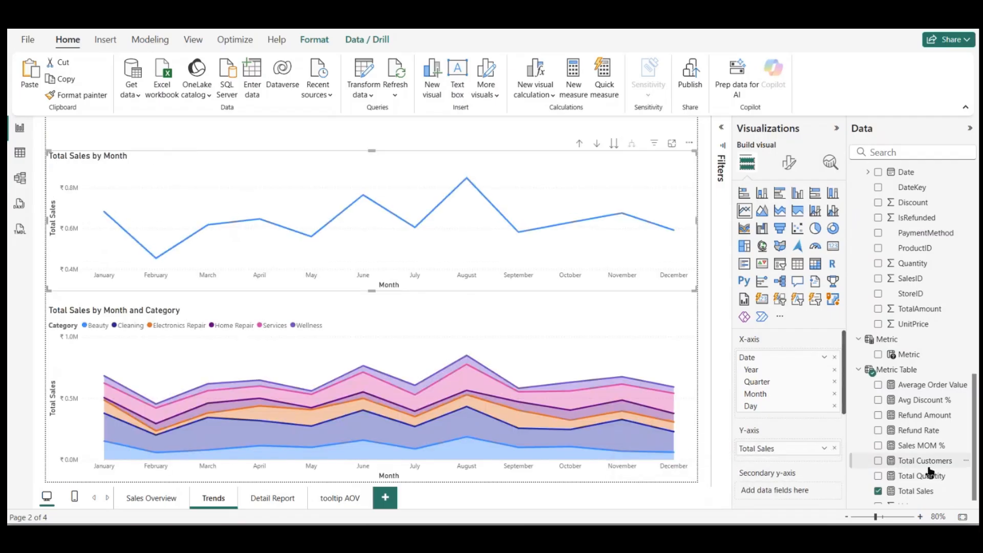
Step: Try placing Sales MOM % on the secondary y-axis of the Total Sales by Month line chart
scroll(927, 464, "down", 1)
left_click_drag(919, 436, 775, 491)
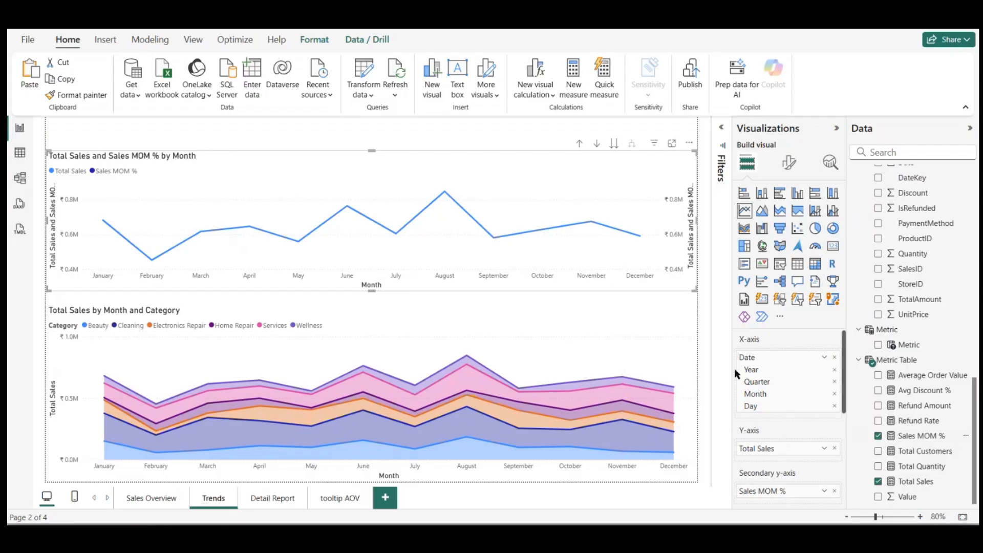
left_click(835, 491)
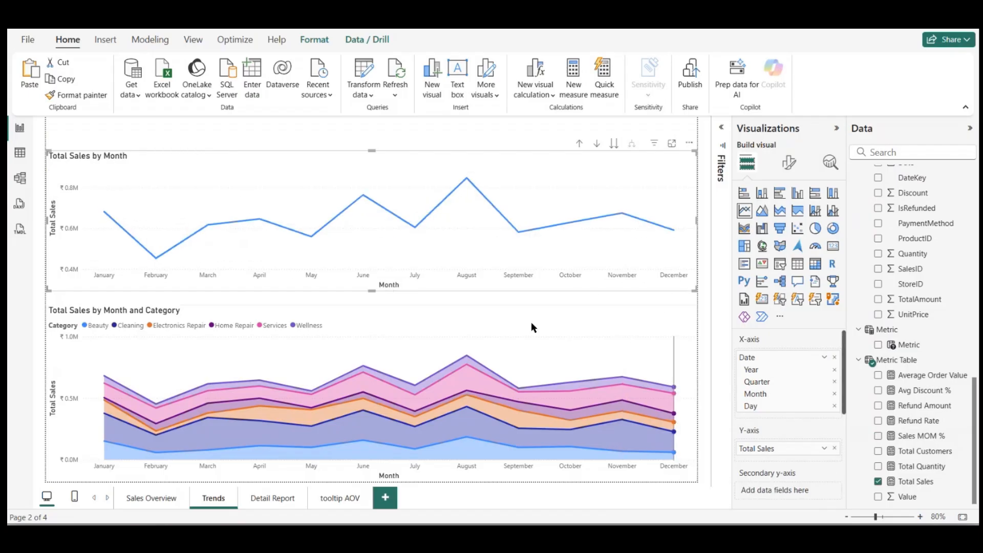
Step: Set the Total Sales by Month line chart's report page tooltip to the tooltip AOV page
left_click(350, 501)
left_click(259, 500)
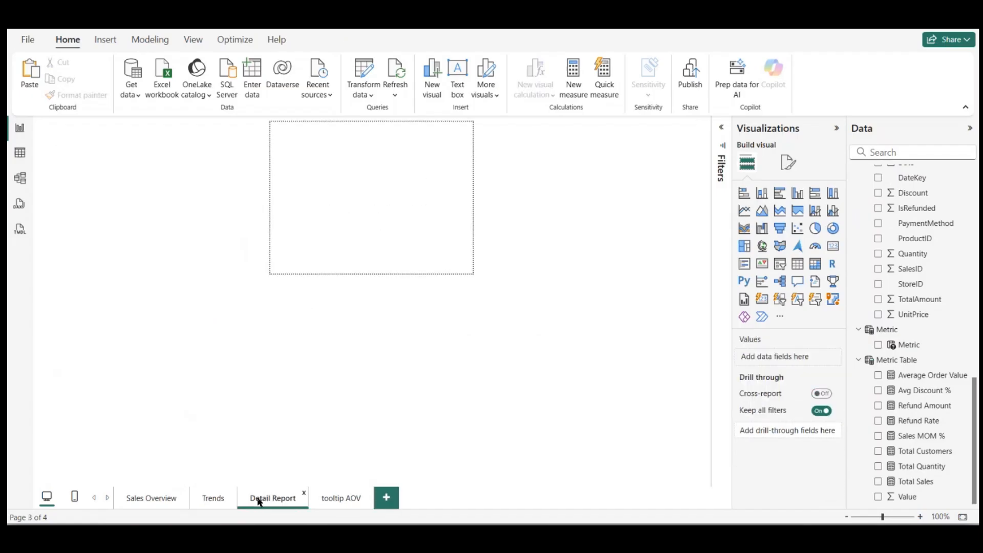
left_click(219, 498)
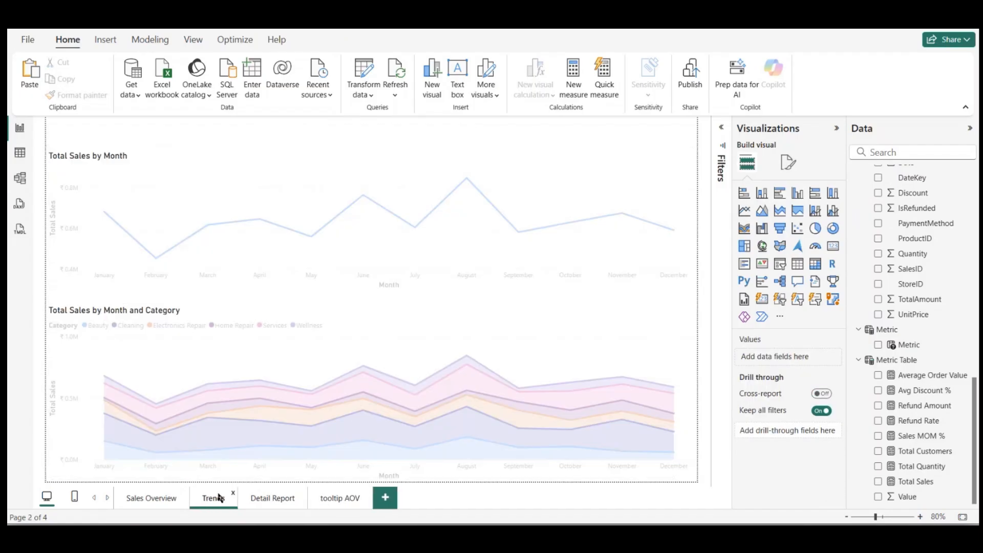
left_click(204, 201)
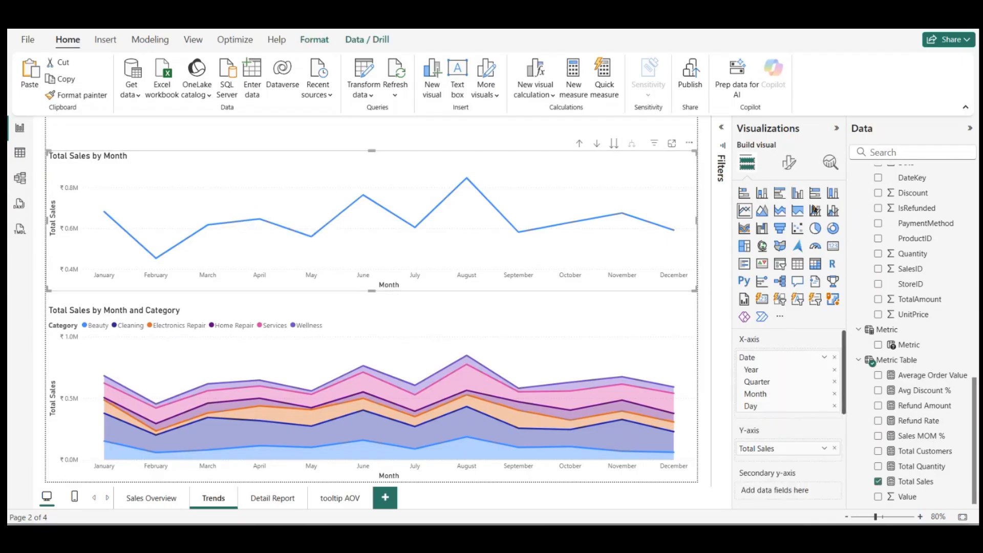
left_click(789, 163)
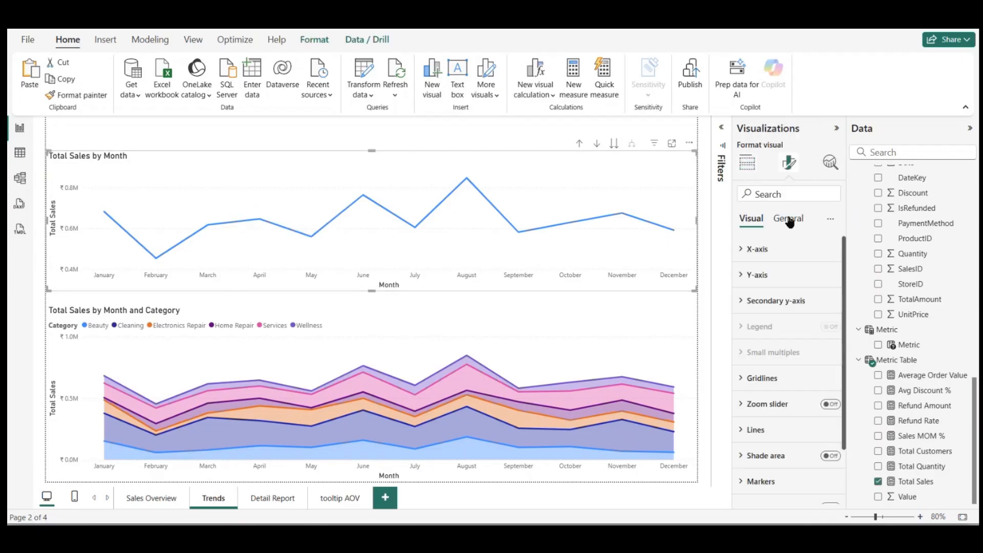
left_click(789, 219)
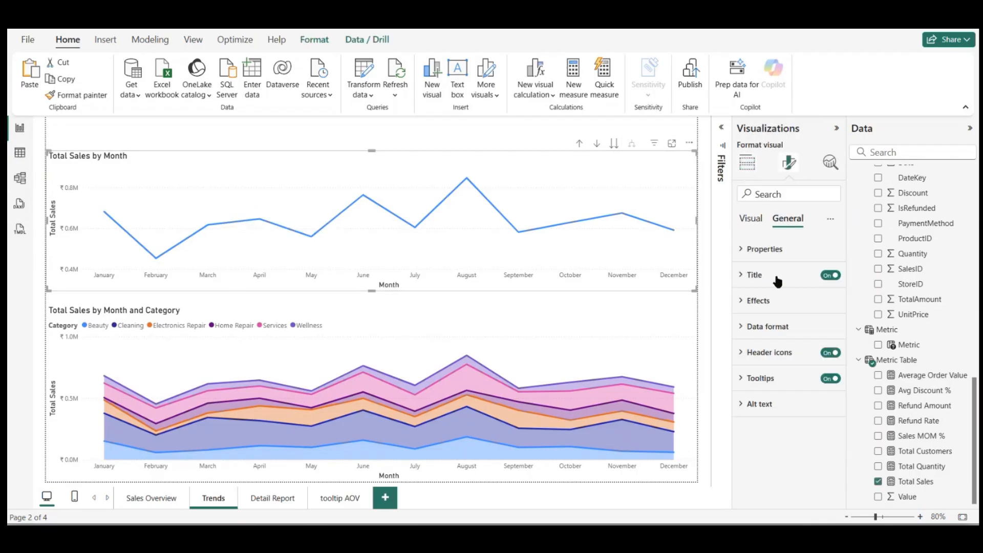
left_click(748, 378)
scroll(749, 378, "down", 1)
left_click(800, 328)
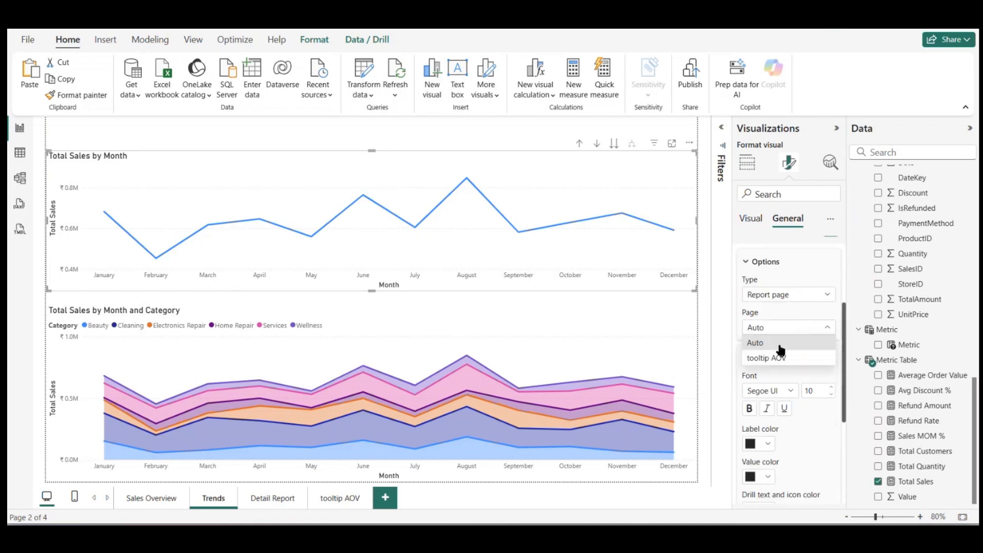
left_click(776, 358)
Step: Set the Total Sales by Month and Category area chart's tooltip page to tooltip AOV
left_click(610, 346)
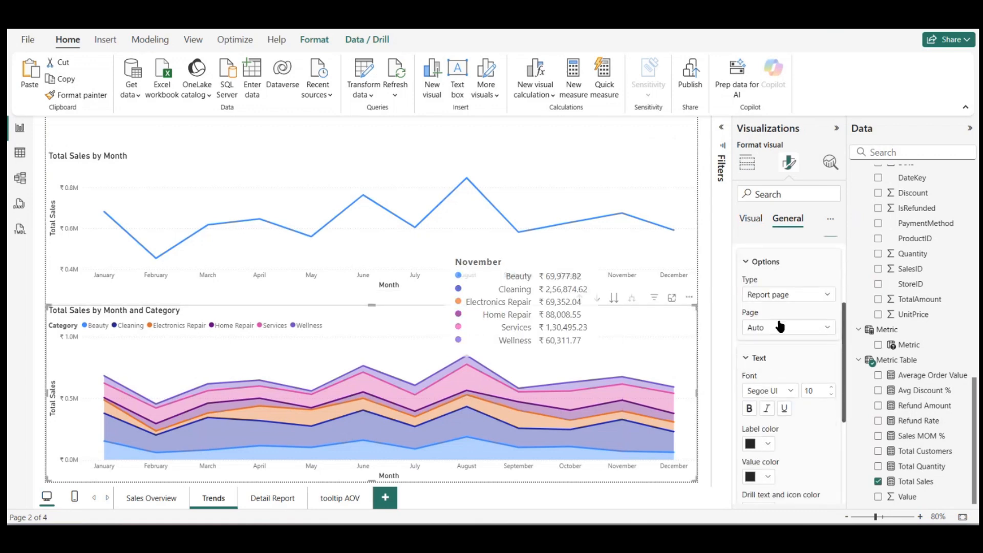
left_click(782, 329)
left_click(768, 358)
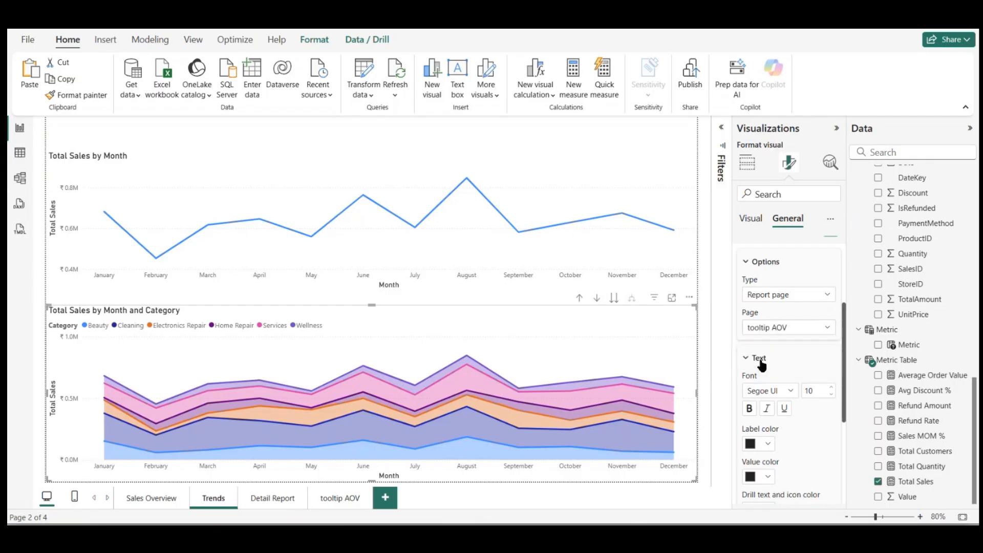
Step: Set the Sales Overview page's canvas type to Custom with a height of 1080 px
left_click(147, 499)
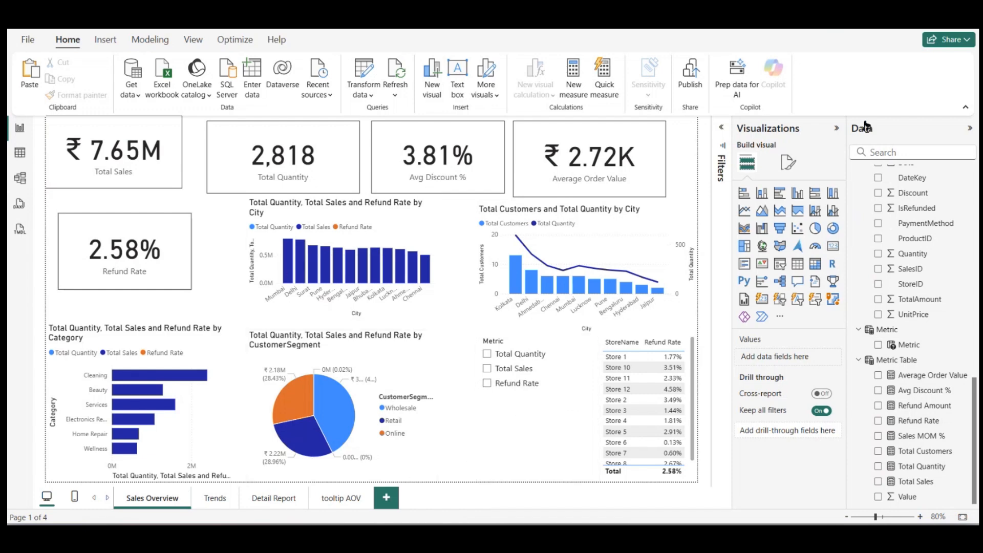
left_click(788, 163)
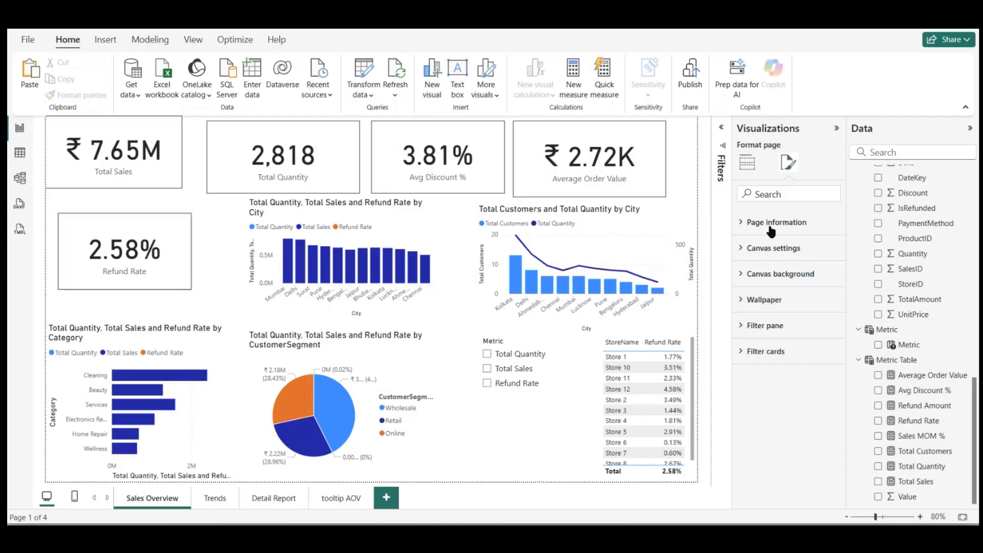
left_click(748, 249)
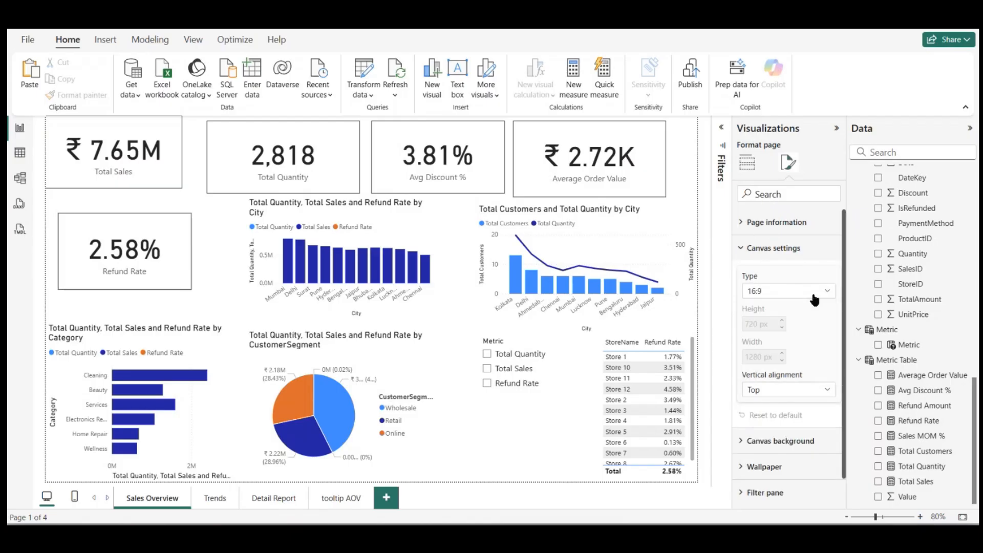
left_click(814, 300)
left_click(763, 367)
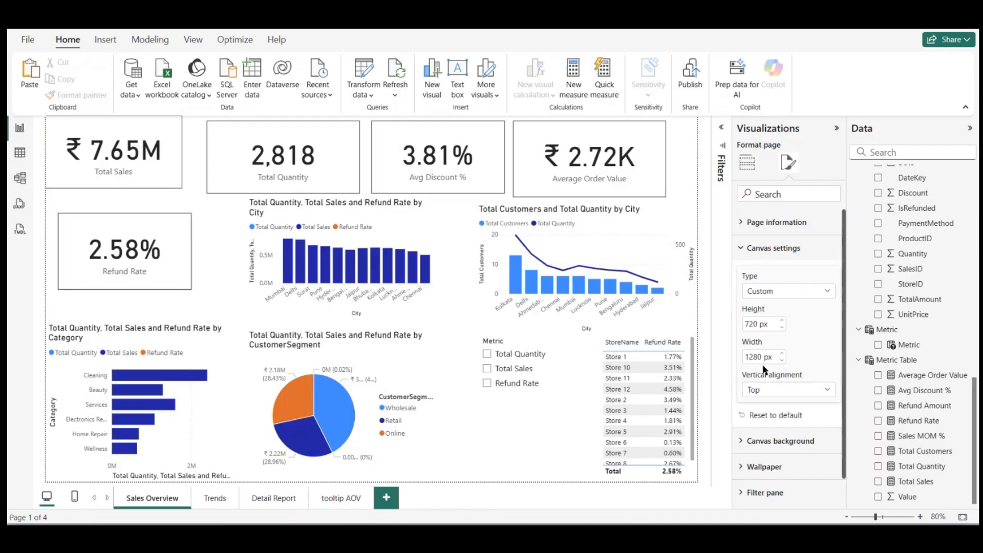
double_click(756, 323)
type("1080")
key("Return")
Step: Set the Sales Overview page's canvas width to 1920 px
double_click(762, 355)
type("1920")
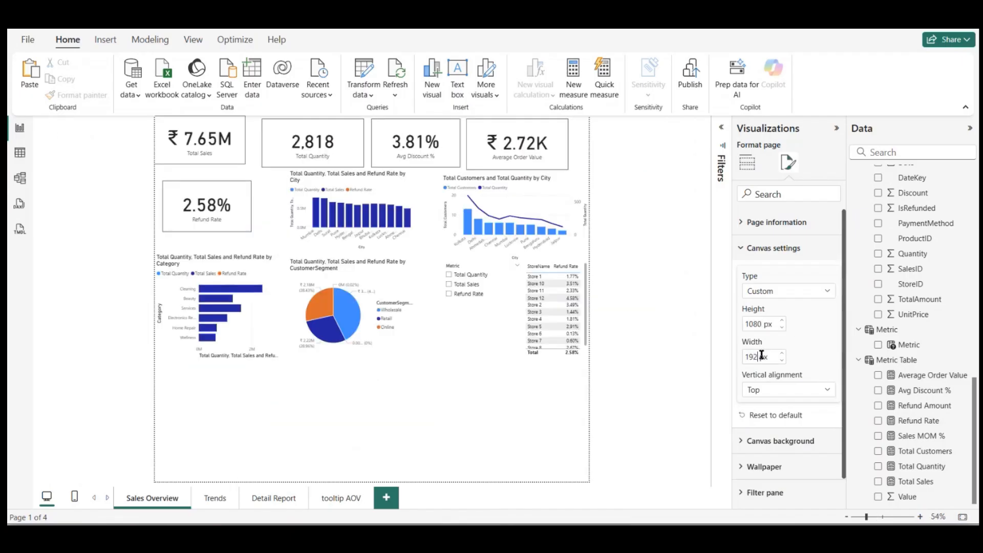
key("Return")
left_click(603, 270)
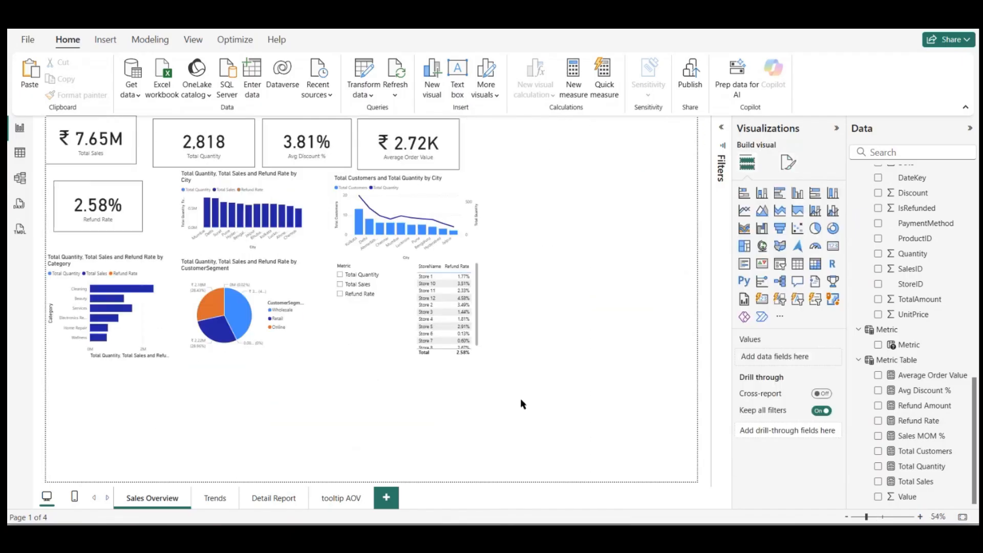
left_click(215, 498)
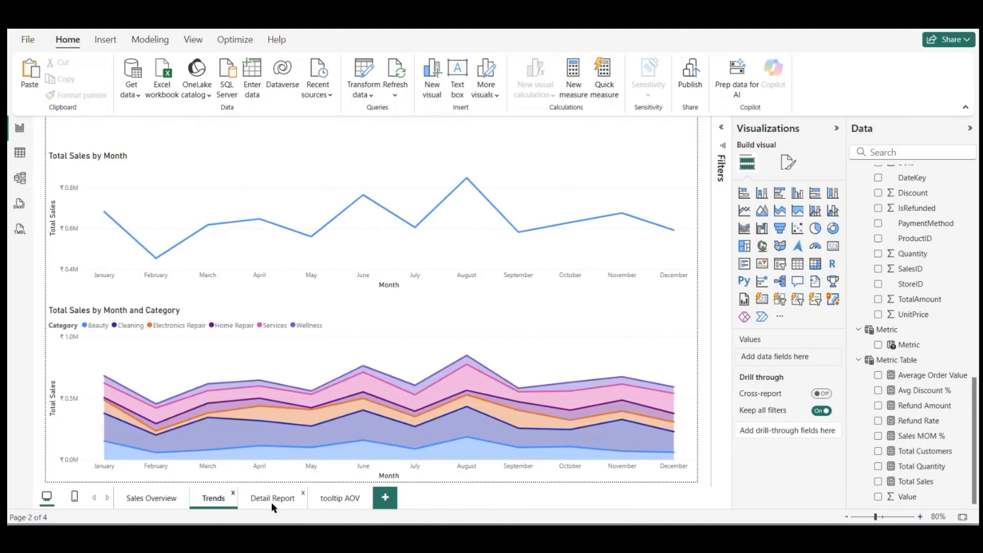
left_click(272, 504)
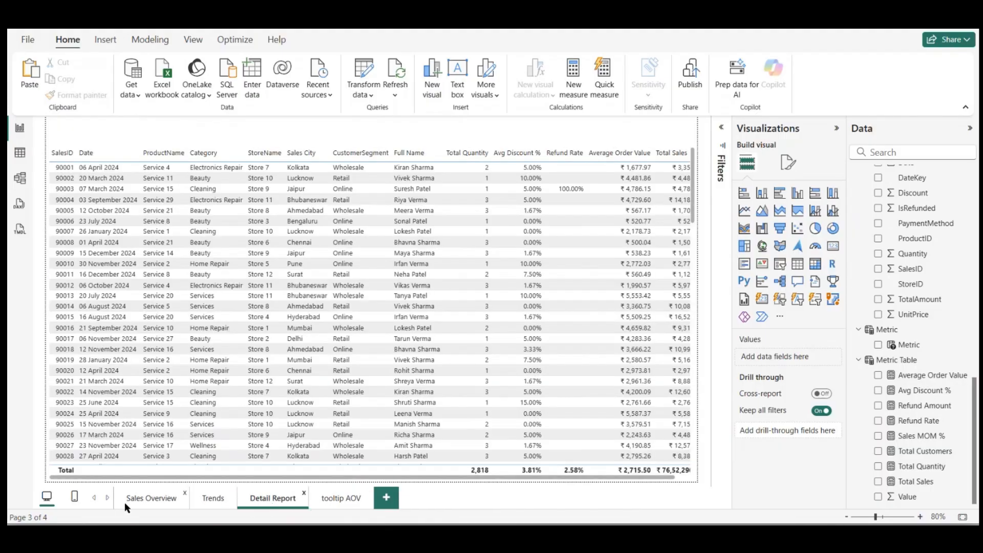
left_click(129, 502)
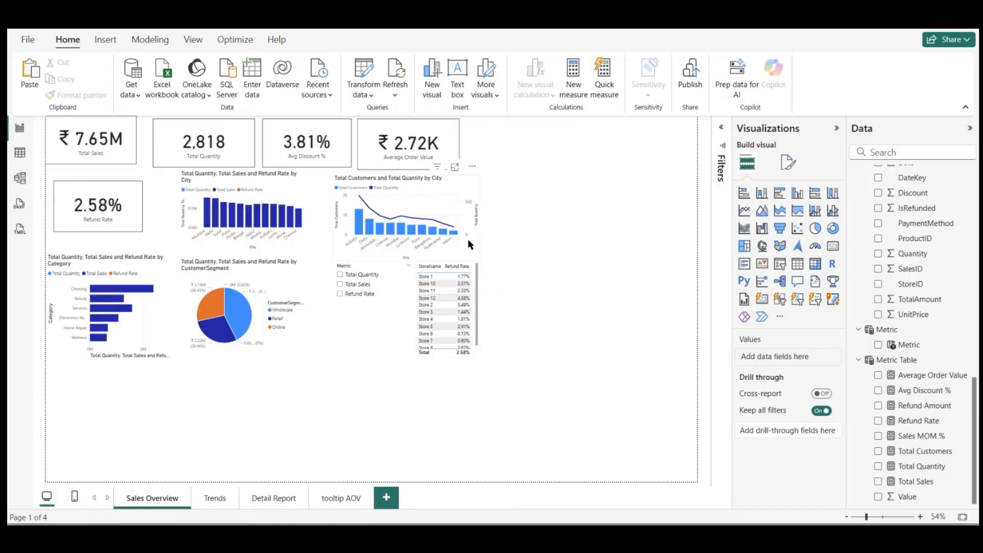
Step: Move the Category bar chart into the empty lower-left area of the Sales Overview page
left_click_drag(174, 339, 199, 413)
double_click(241, 389)
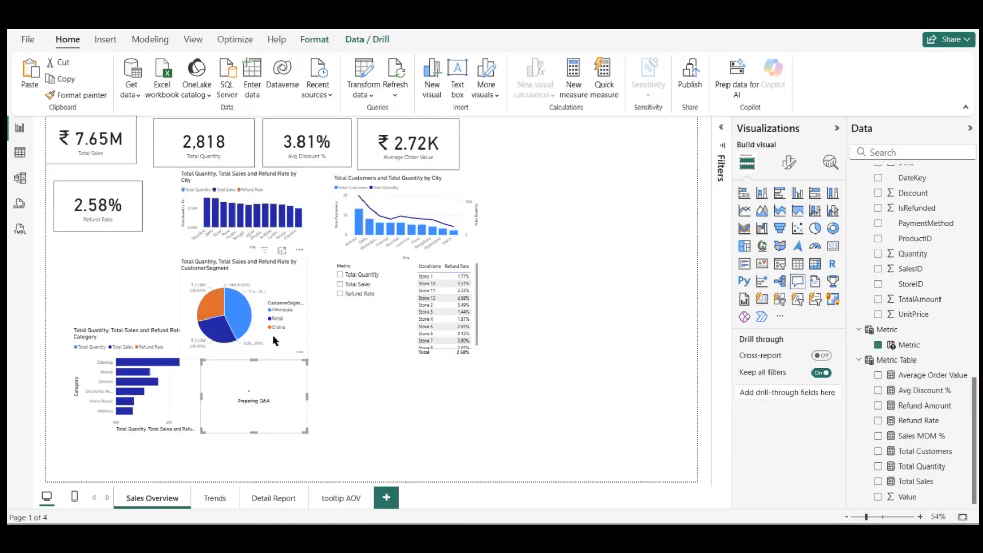
left_click(300, 352)
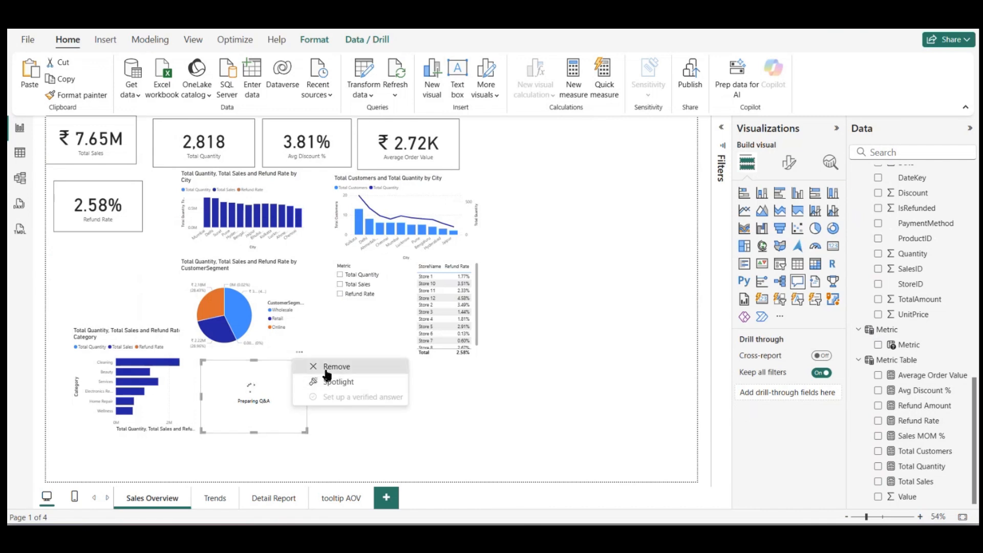
left_click(318, 367)
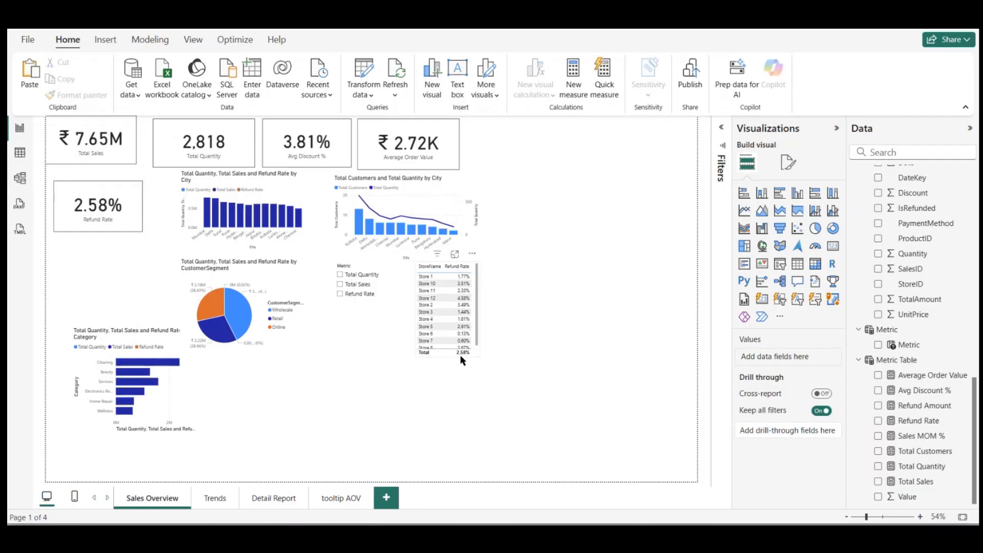
Step: Move the StoreName refund-rate table to the page's lower right and the Metric slicer into the space beside it
left_click_drag(463, 360, 622, 424)
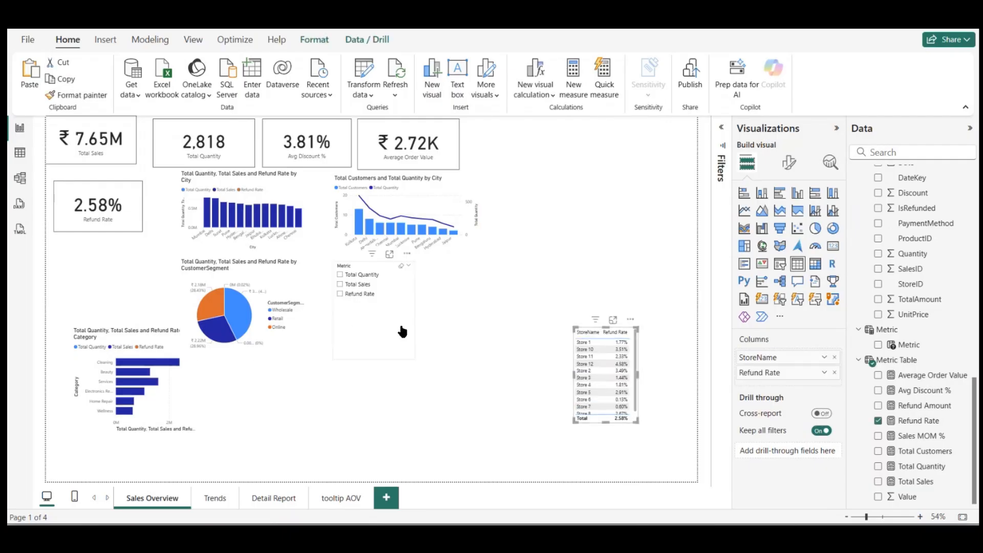
left_click_drag(402, 332, 520, 351)
left_click(601, 171)
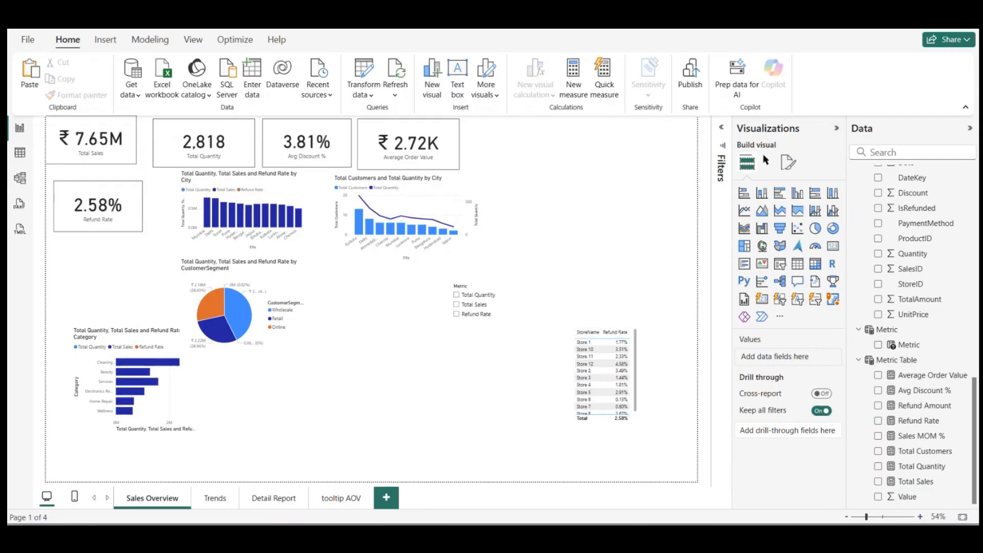
Step: Set the Sales Overview canvas background colour to orange with 10% transparency
left_click(788, 162)
left_click(751, 279)
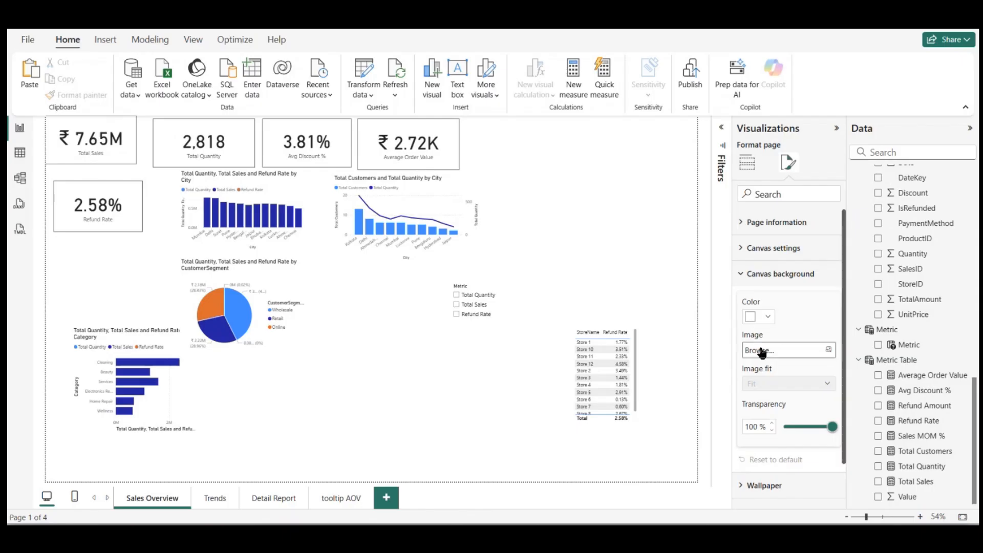
left_click(767, 317)
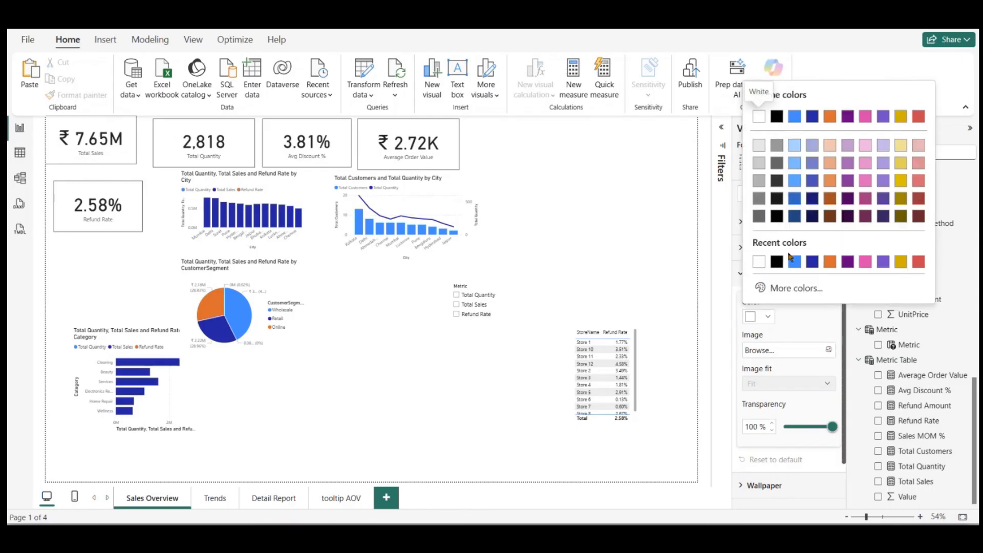
left_click(829, 263)
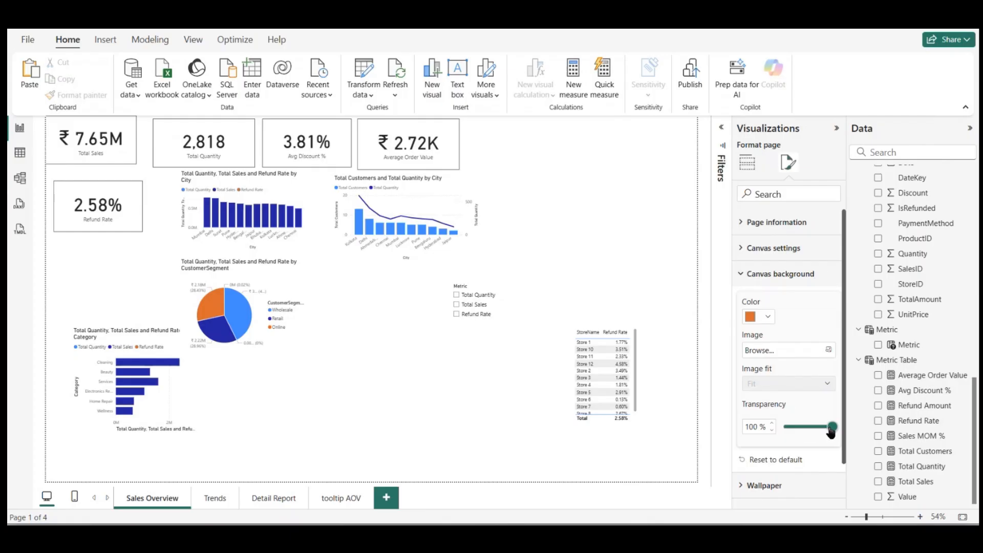
left_click_drag(831, 432, 790, 427)
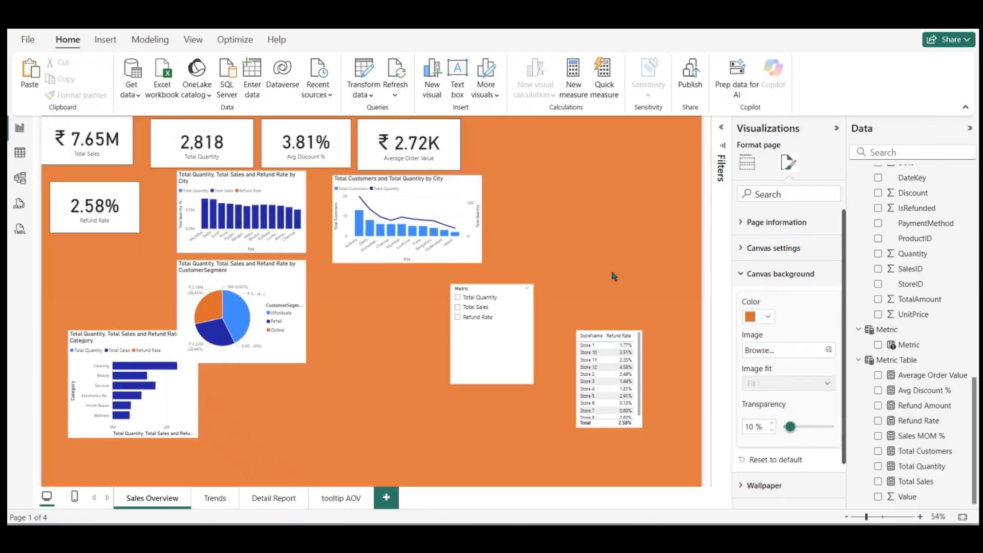
left_click(613, 273)
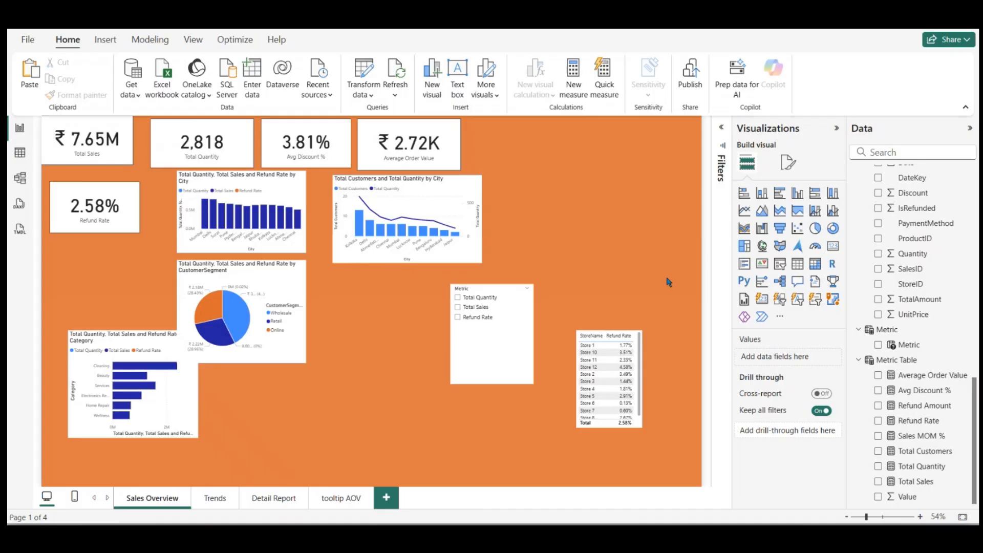
Step: Set the orange canvas background's transparency to 47%
left_click(788, 162)
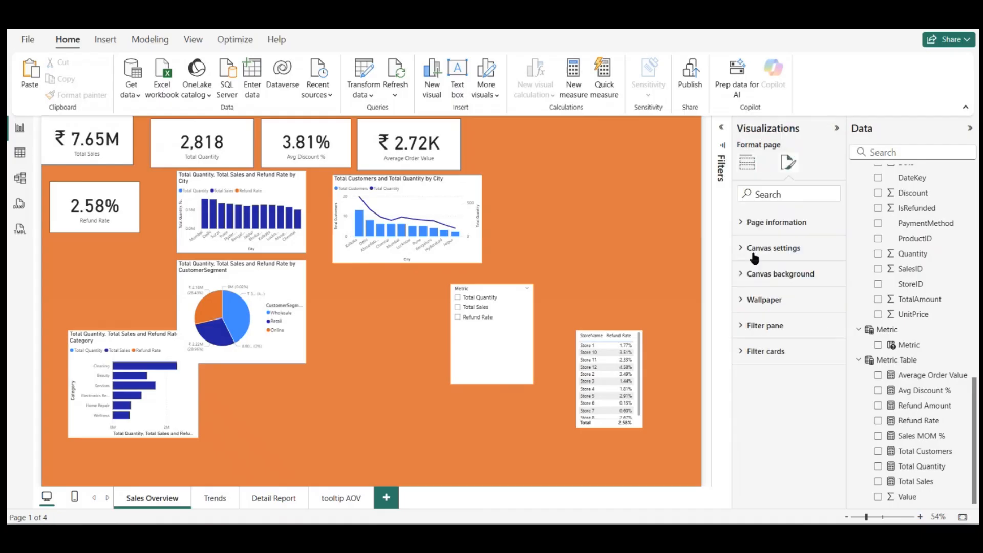
left_click(745, 276)
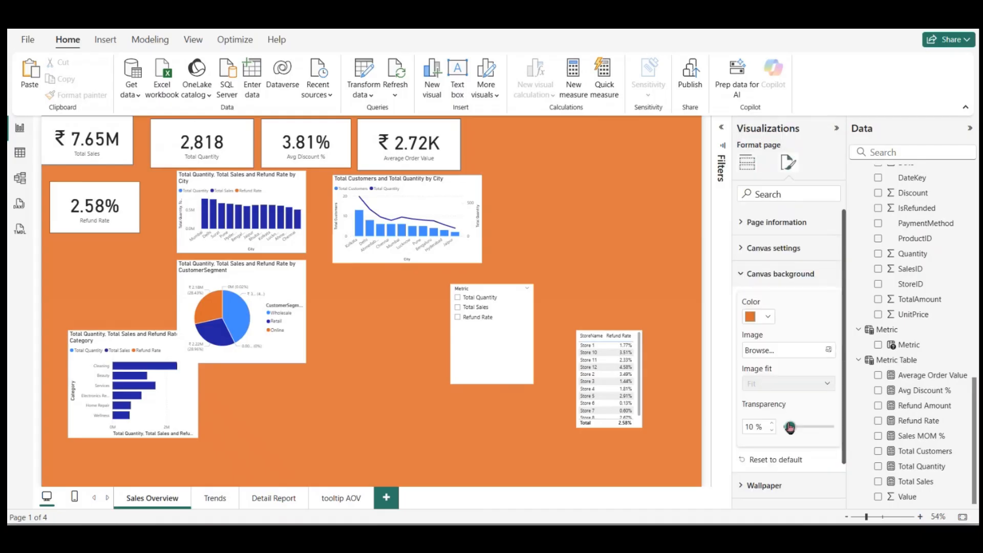
left_click_drag(787, 427, 810, 433)
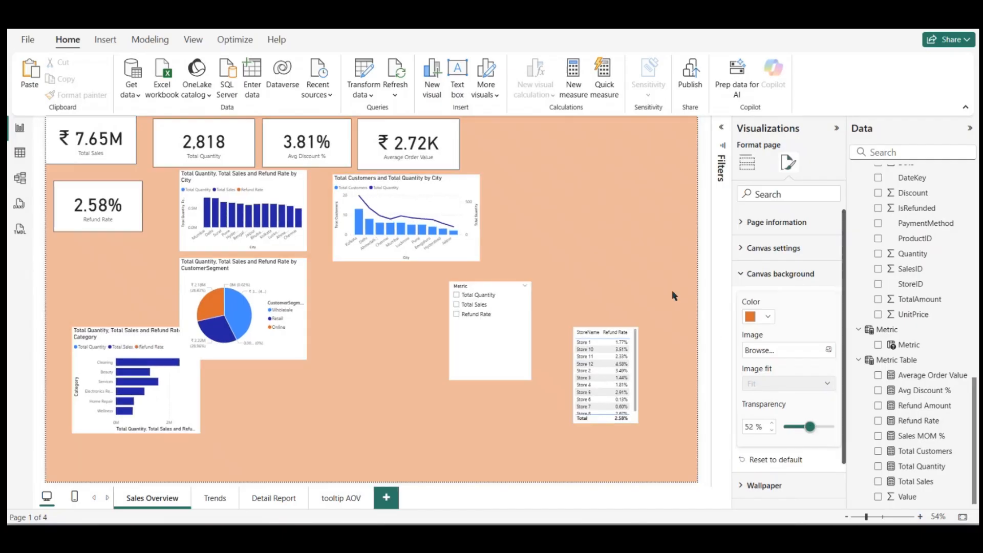
left_click(639, 259)
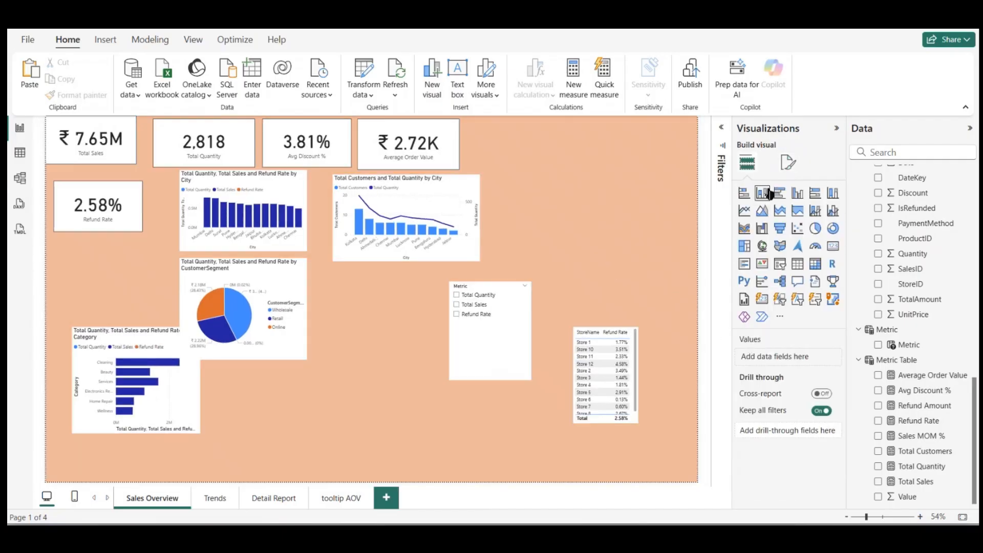
left_click(789, 162)
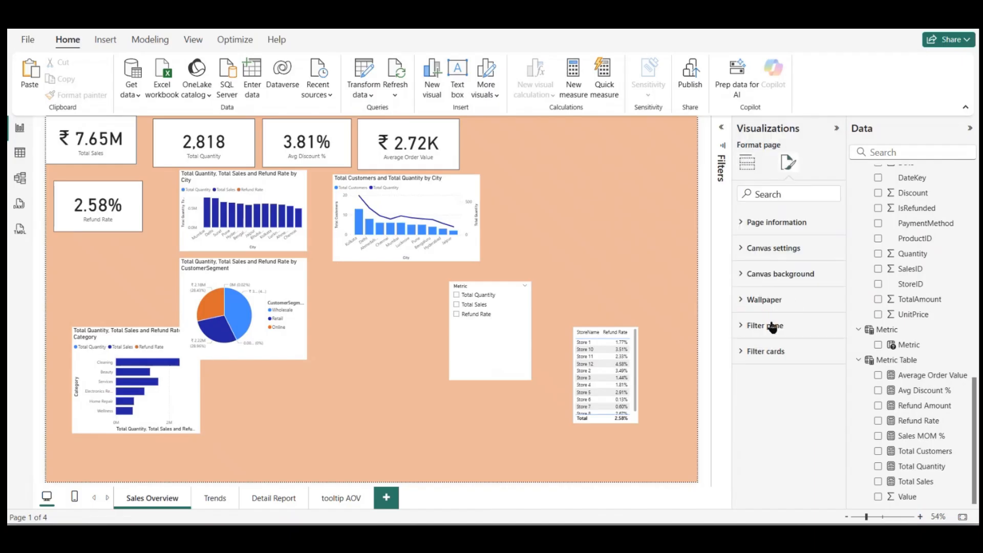
left_click(746, 256)
left_click(747, 255)
left_click(751, 274)
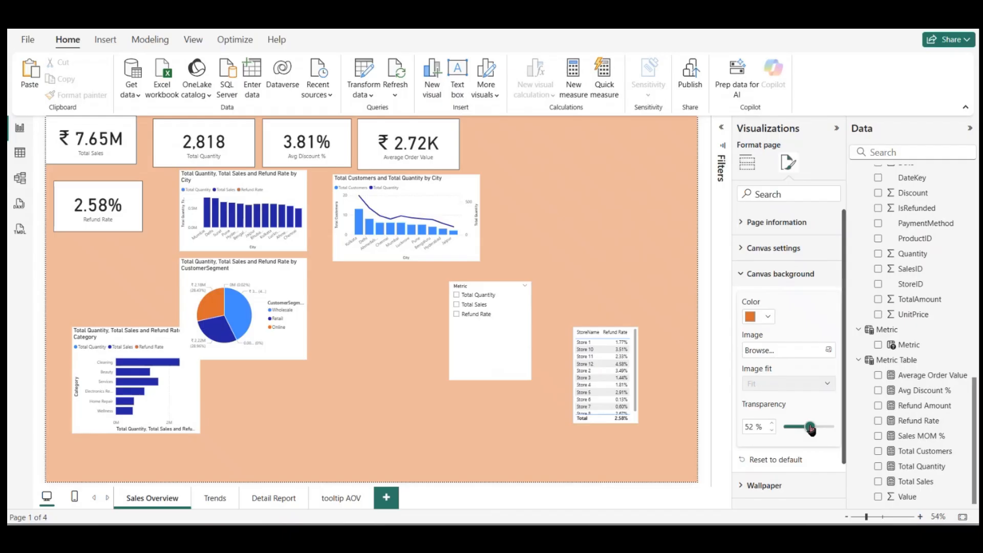
left_click_drag(811, 429, 809, 430)
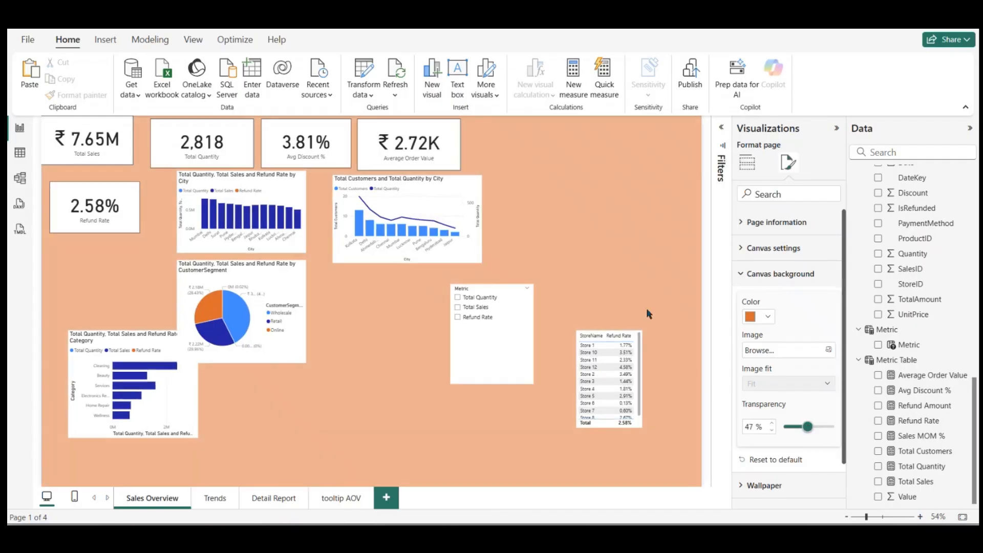
Step: Rearrange the page with the Metric slicer at upper right, the four charts lower down, and the Total Sales and Refund Rate cards down the left side
left_click_drag(292, 307, 338, 364)
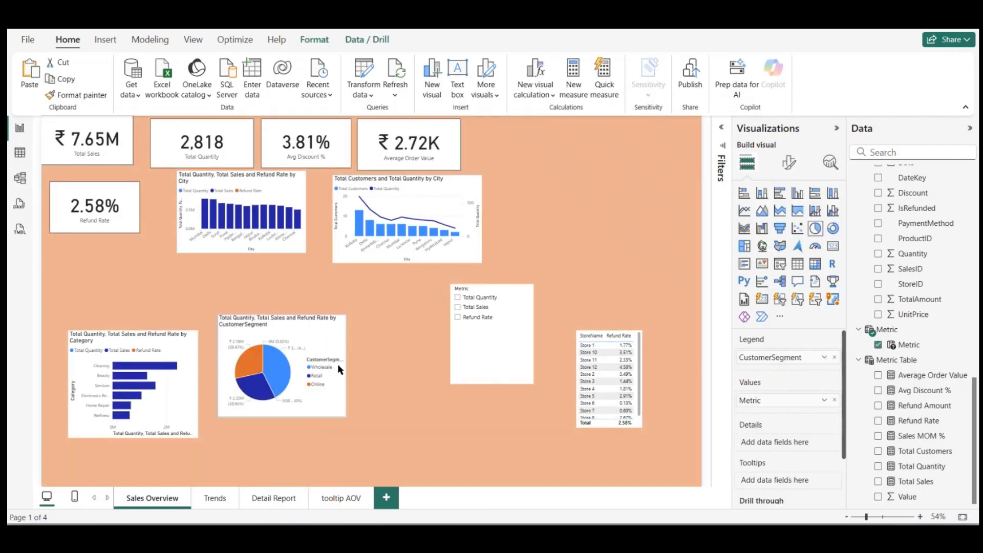
left_click_drag(505, 340, 605, 199)
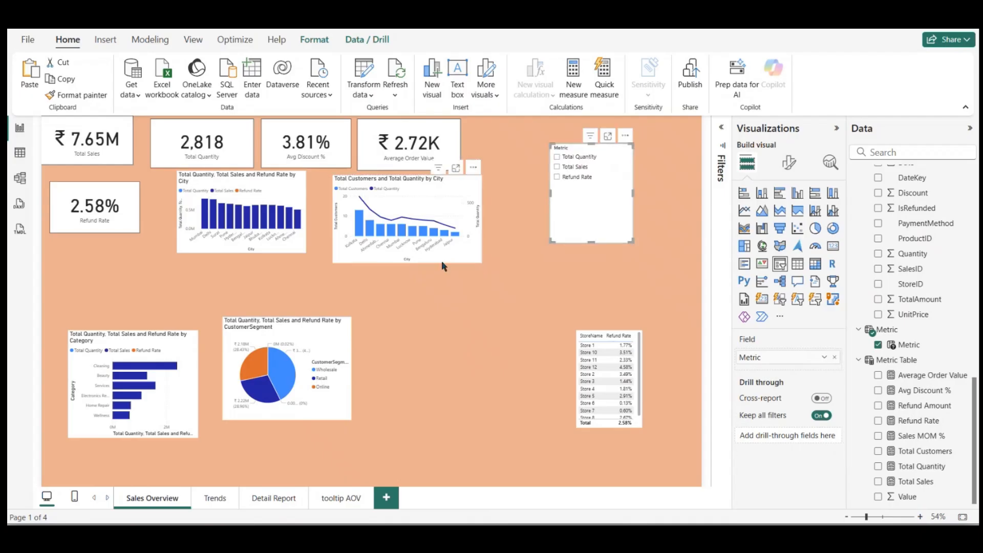
left_click_drag(441, 262, 471, 306)
left_click_drag(307, 359, 451, 406)
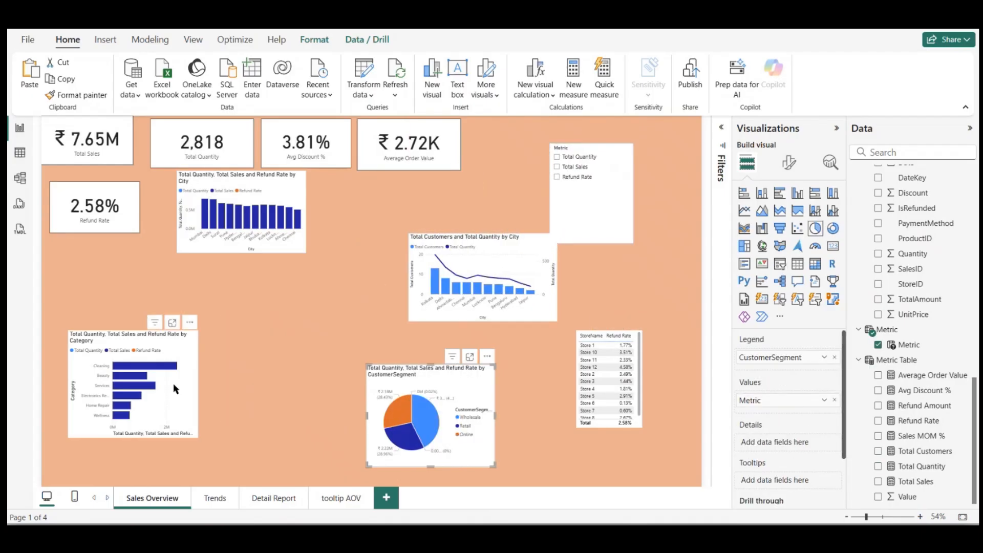
left_click_drag(173, 383, 360, 383)
left_click_drag(296, 215, 227, 441)
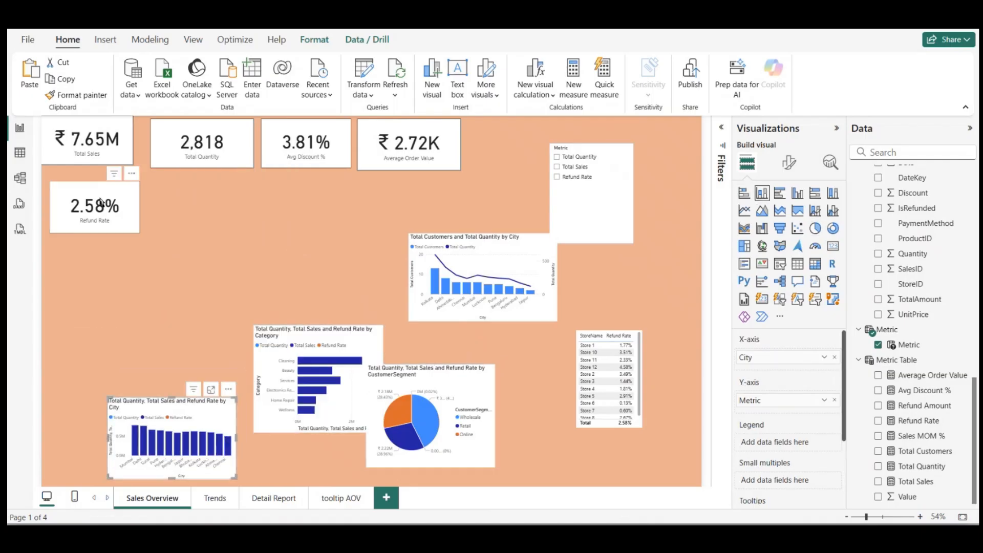
left_click_drag(101, 202, 107, 310)
left_click_drag(87, 134, 93, 188)
Step: Format the Total Sales card's callout value as bold Calibri at size 35
left_click(789, 163)
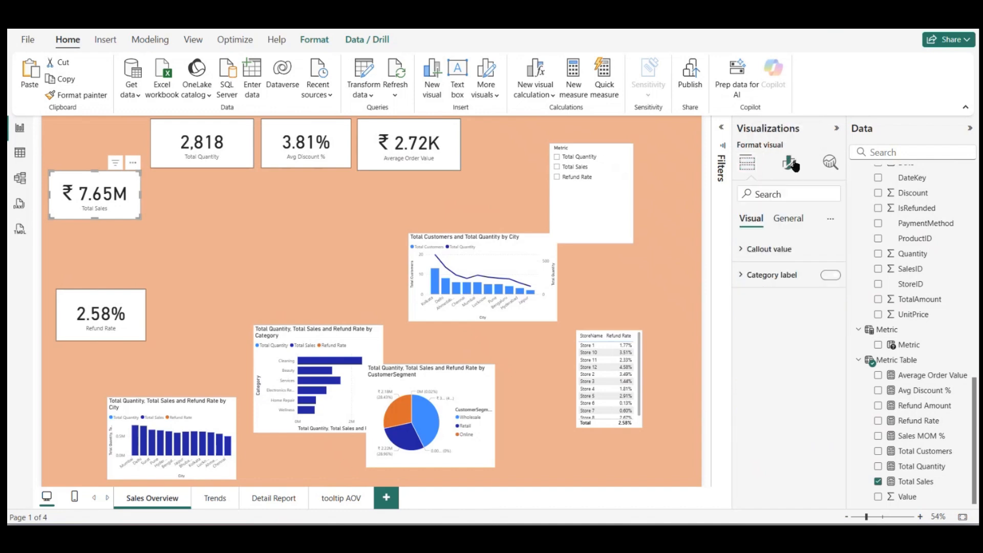
left_click(759, 250)
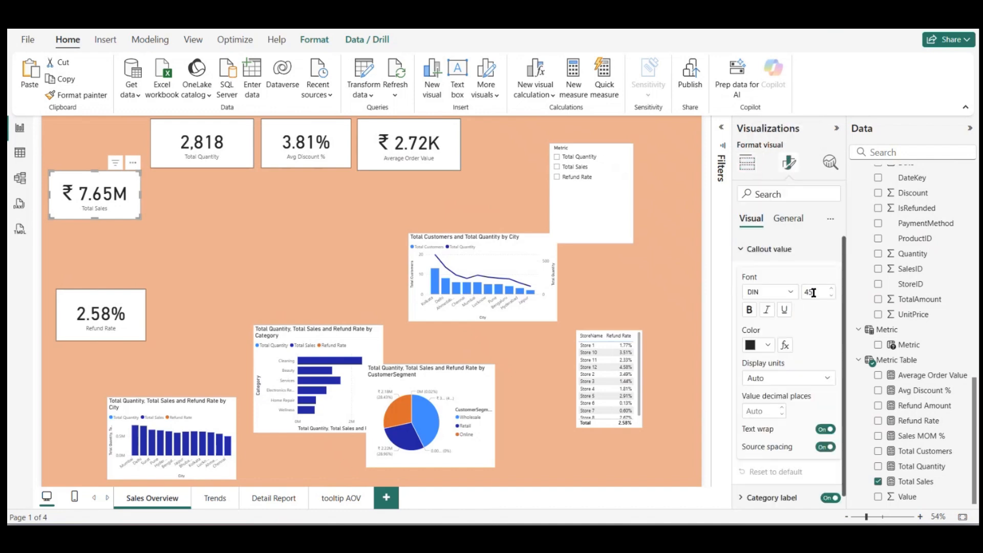
type("35")
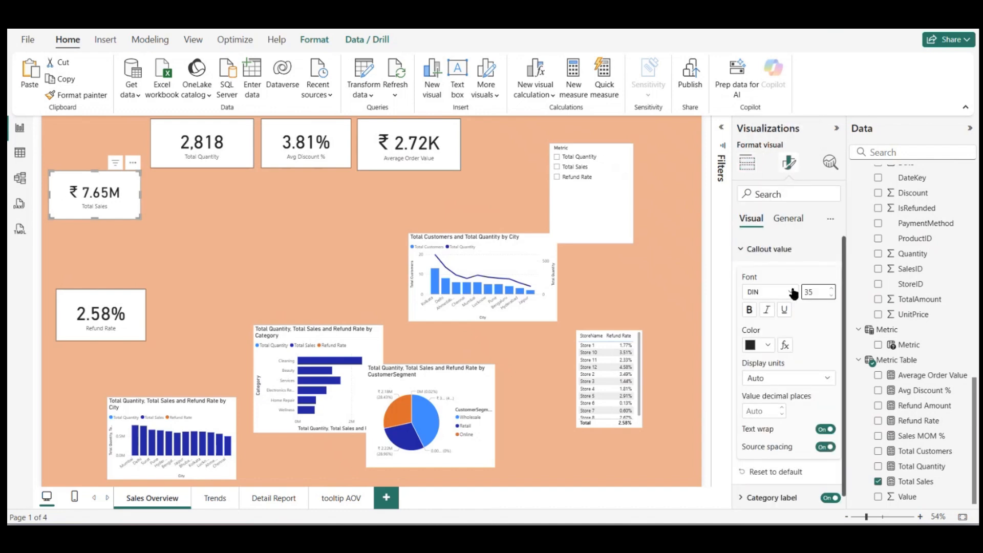
left_click(791, 291)
scroll(779, 373, "down", 3)
scroll(779, 359, "up", 3)
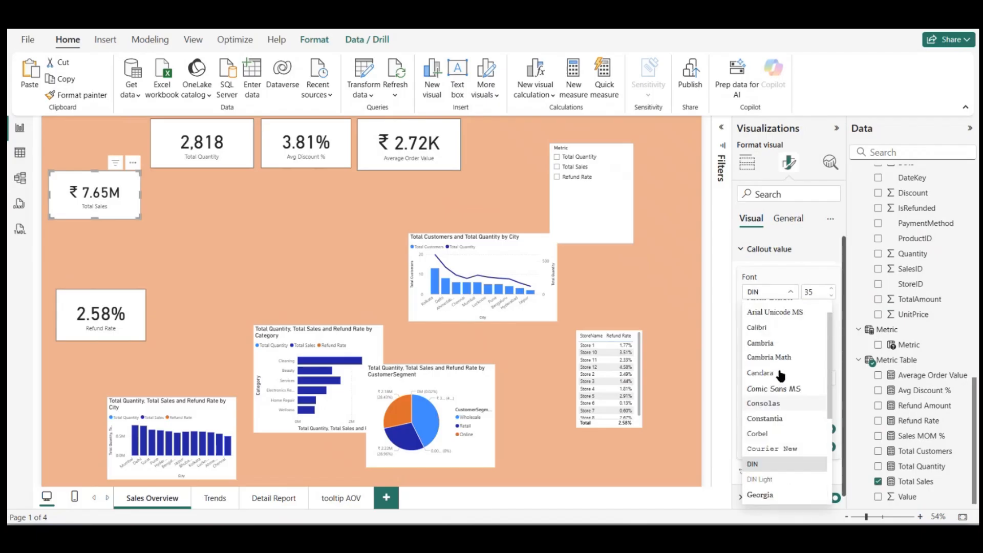
left_click(776, 333)
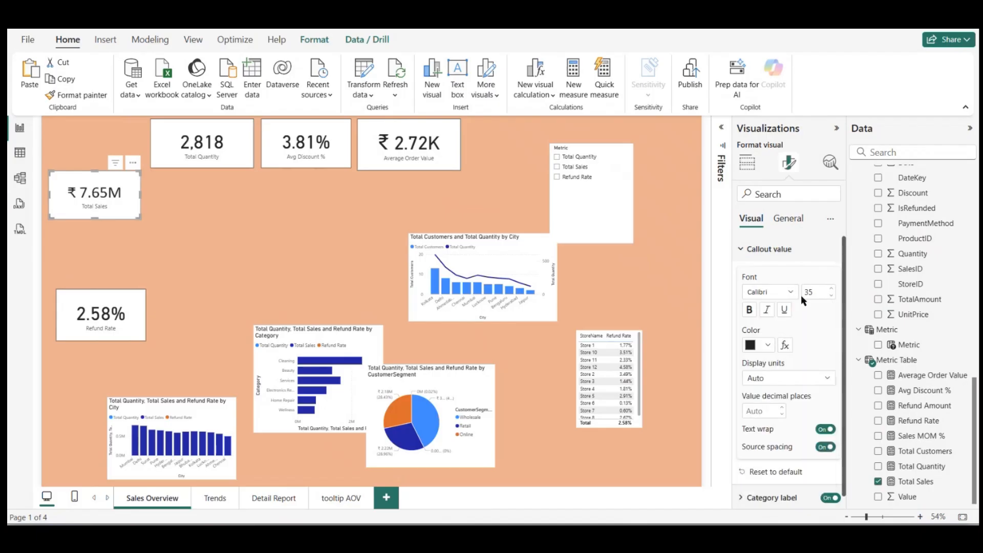
left_click(750, 312)
left_click(747, 249)
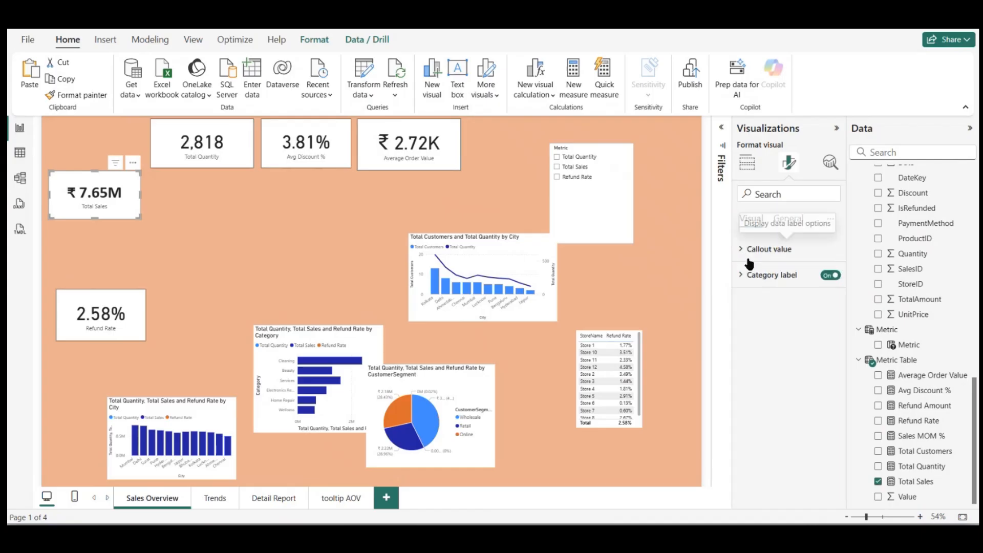
Step: Format the Total Sales card's category label as bold black Cambria Math at size 15
left_click(771, 275)
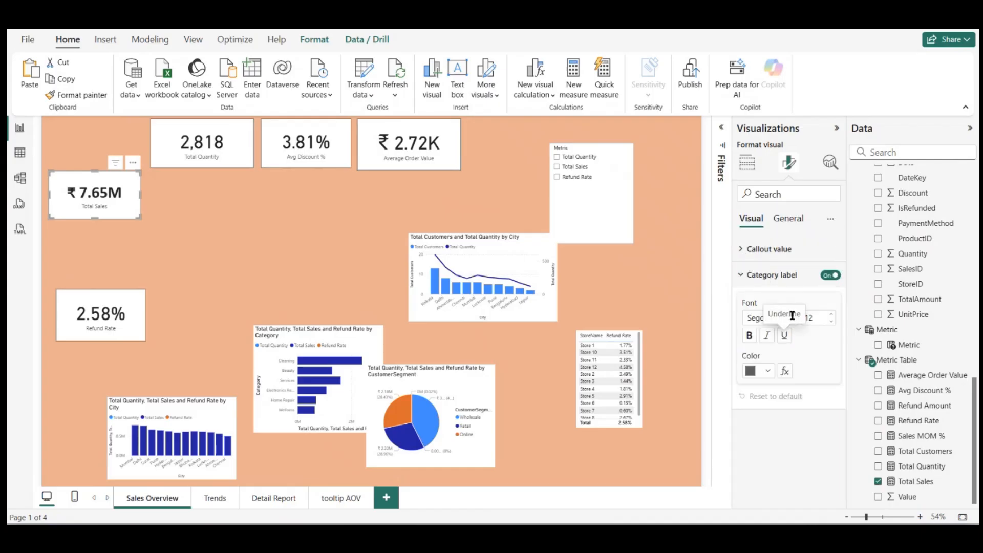
left_click(790, 318)
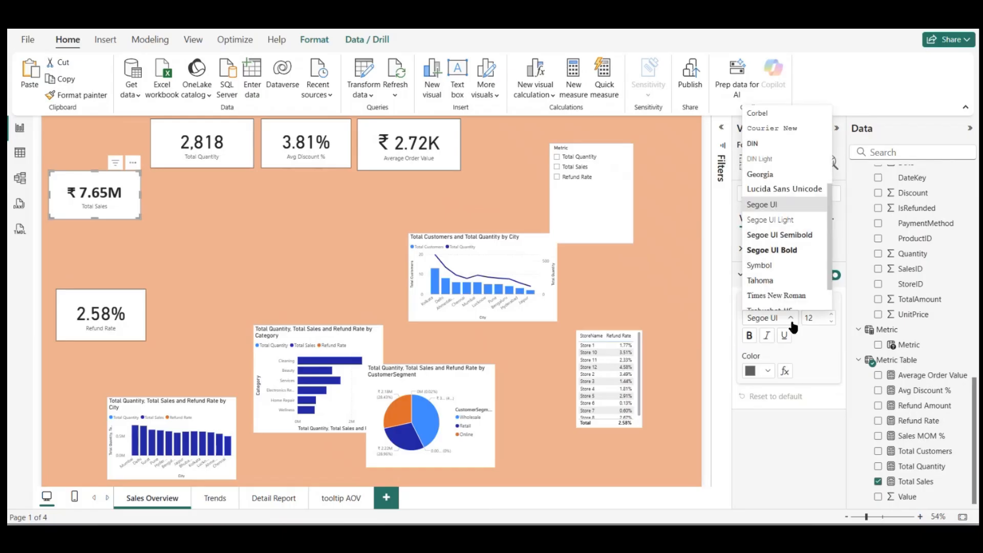
scroll(797, 279, "up", 5)
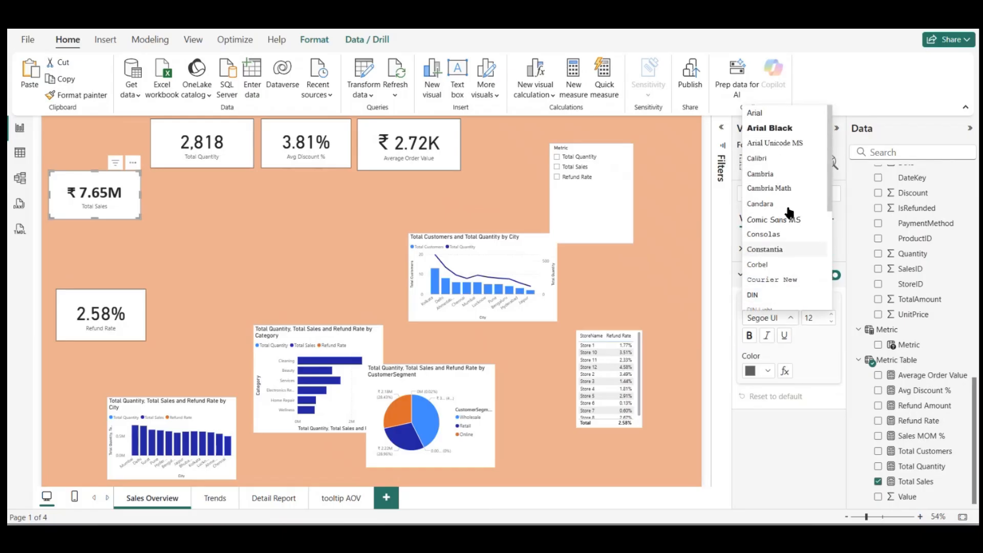
left_click(784, 189)
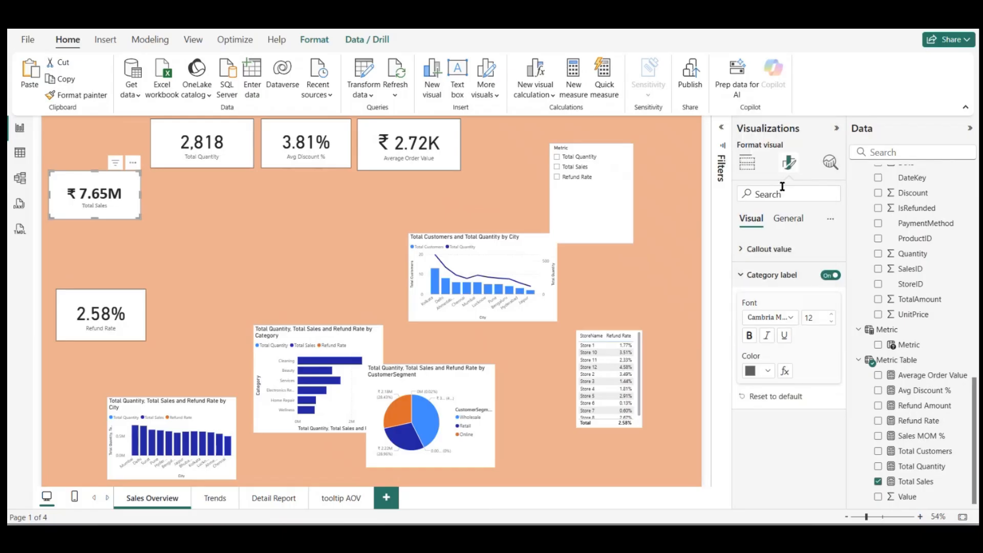
left_click(832, 315)
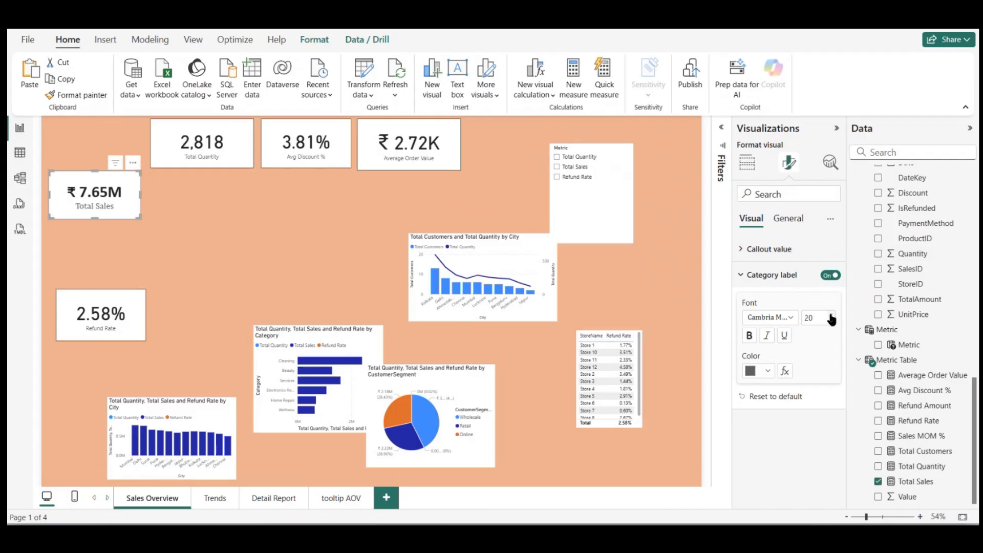
left_click(832, 315)
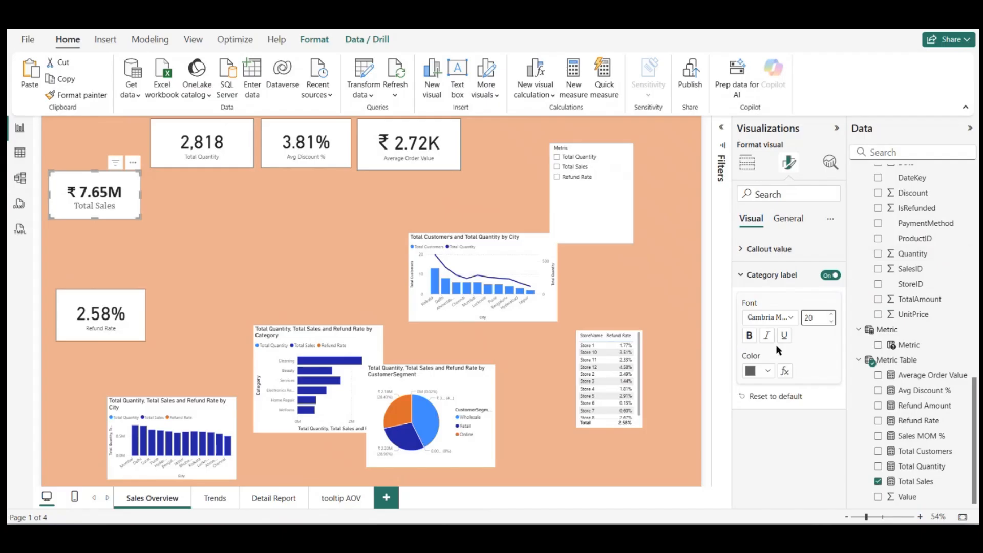
left_click(750, 337)
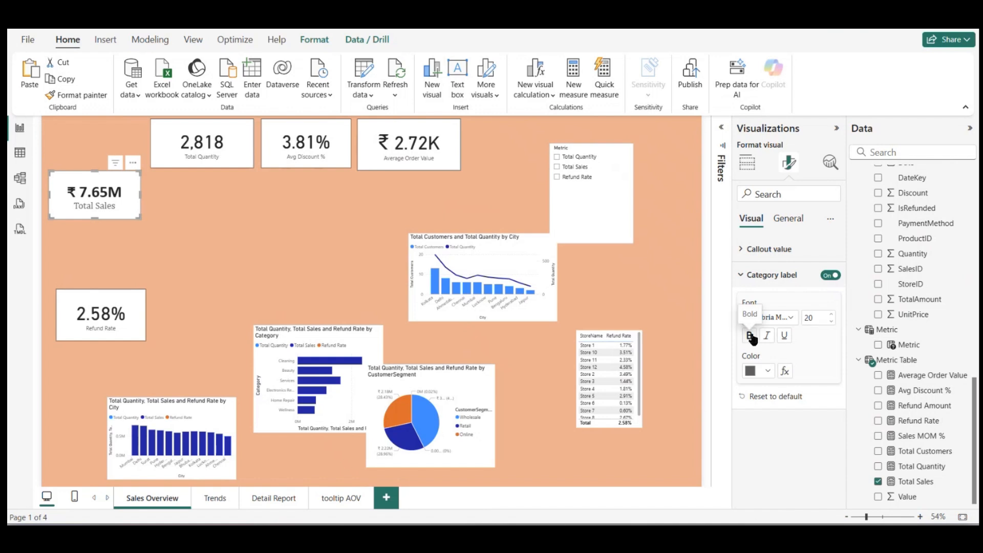
left_click(767, 371)
left_click(794, 316)
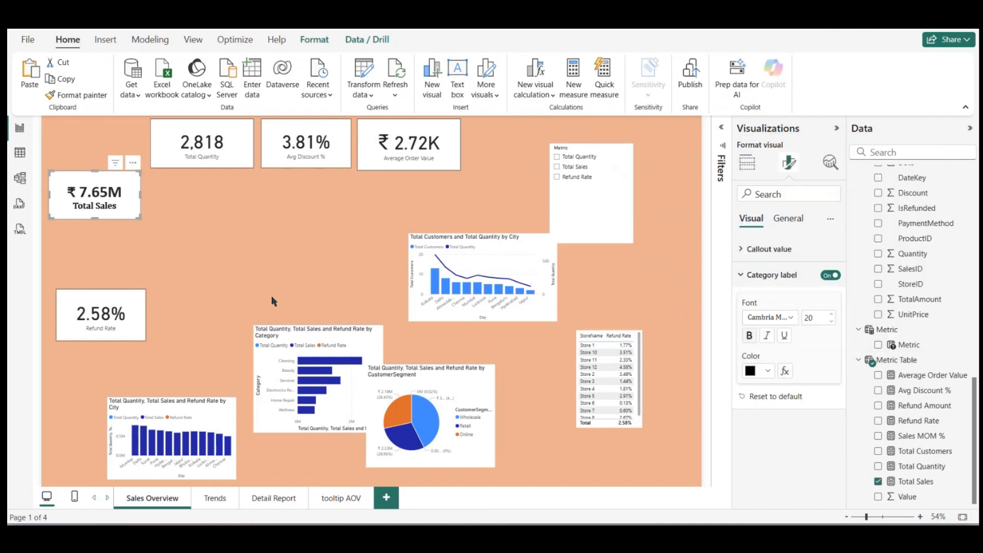
left_click(829, 322)
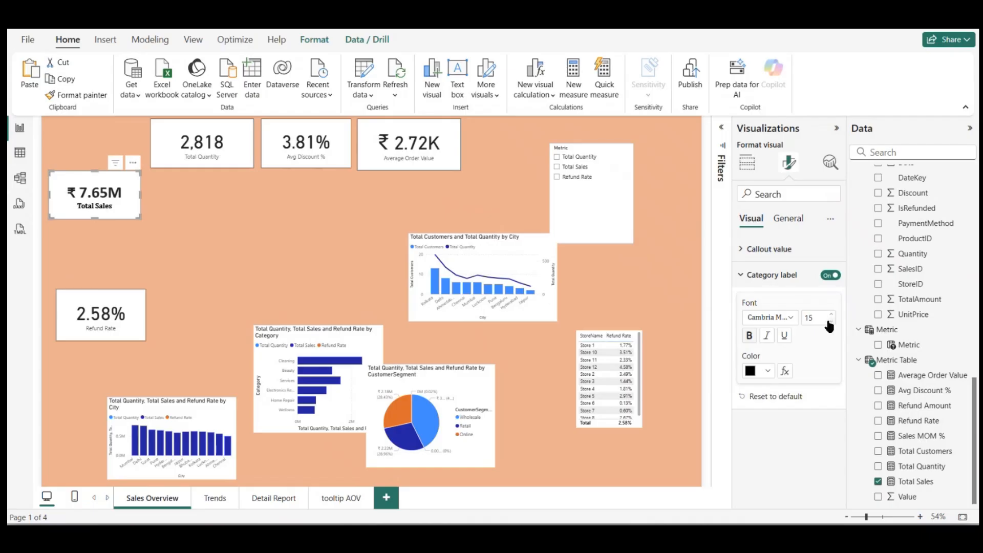
left_click(241, 256)
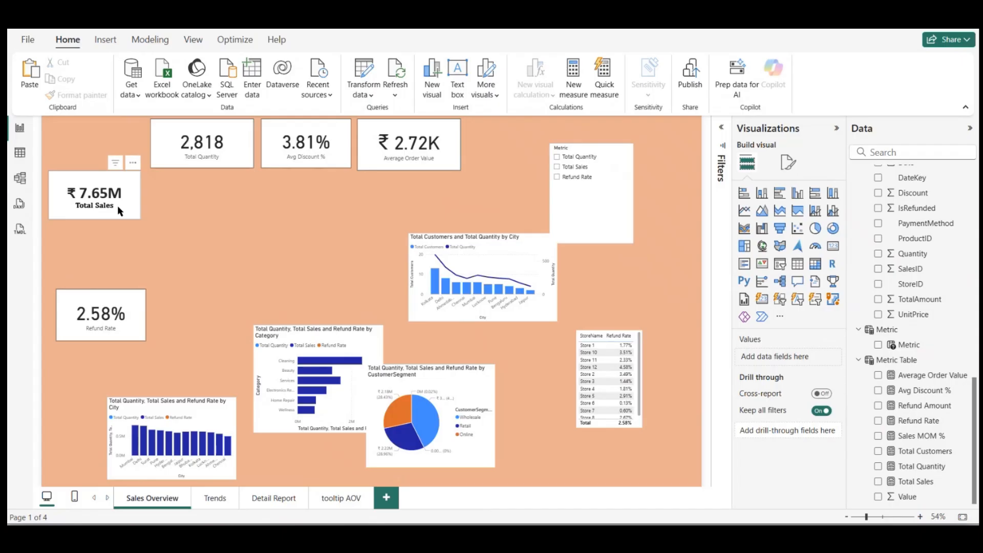
Step: Set the Total Sales card's category label font to Cambria
left_click(118, 207)
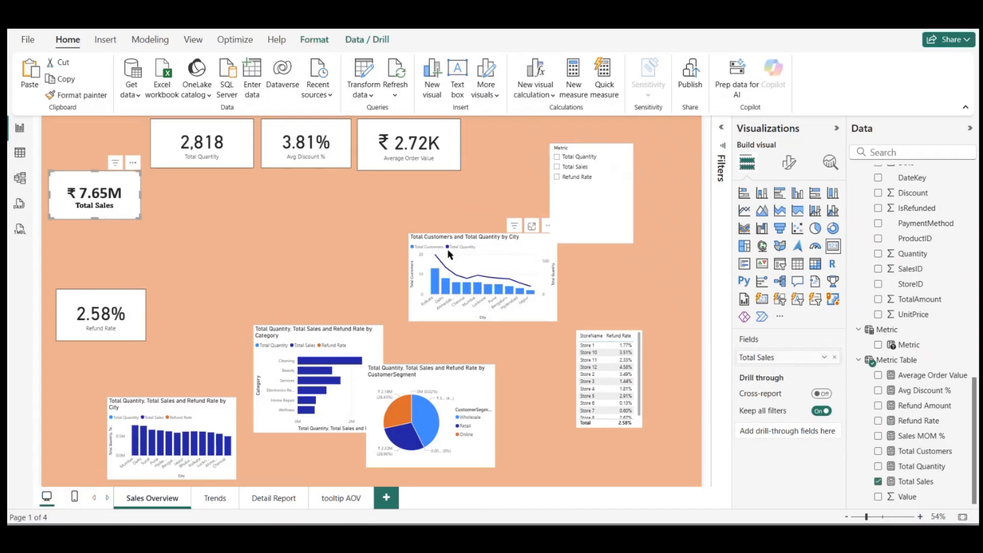
left_click(789, 163)
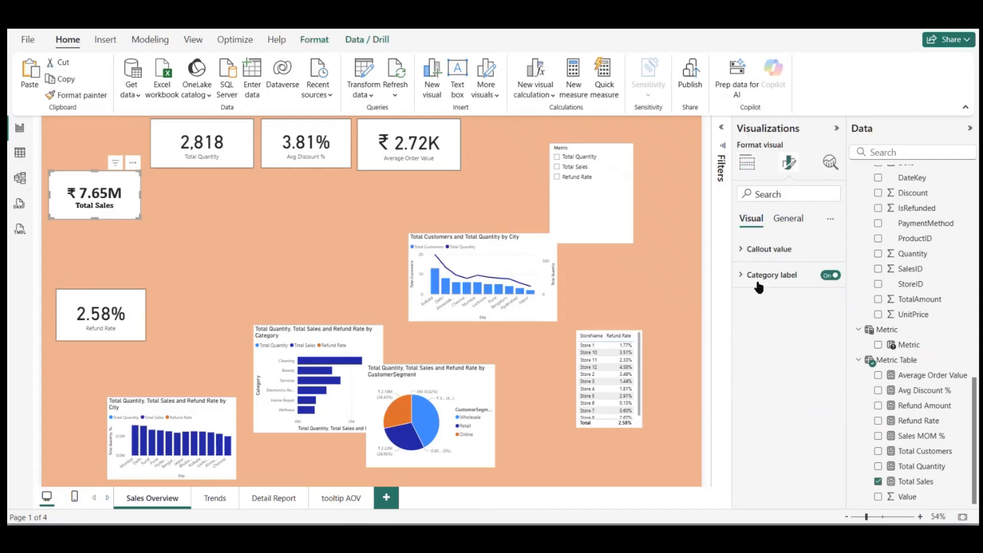
left_click(766, 251)
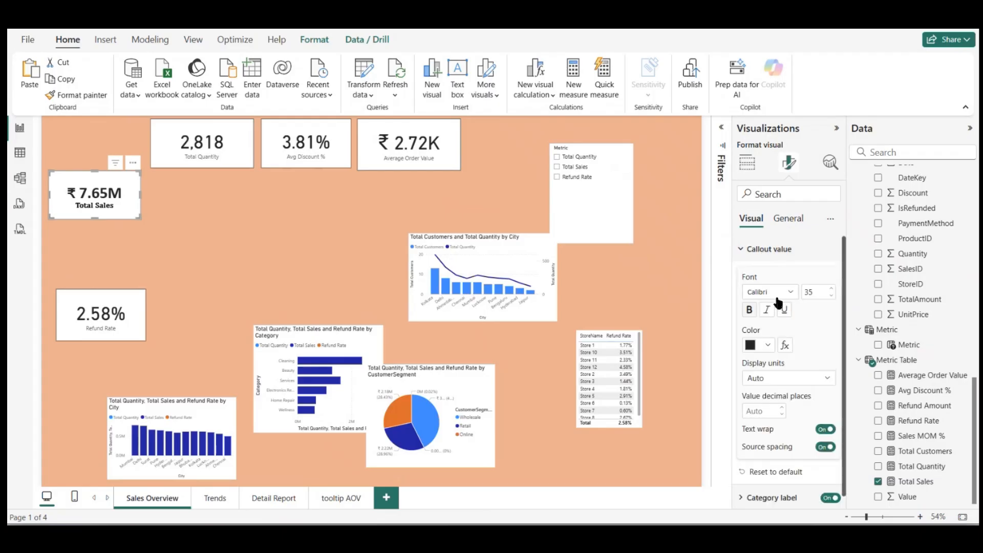
left_click(755, 251)
left_click(760, 278)
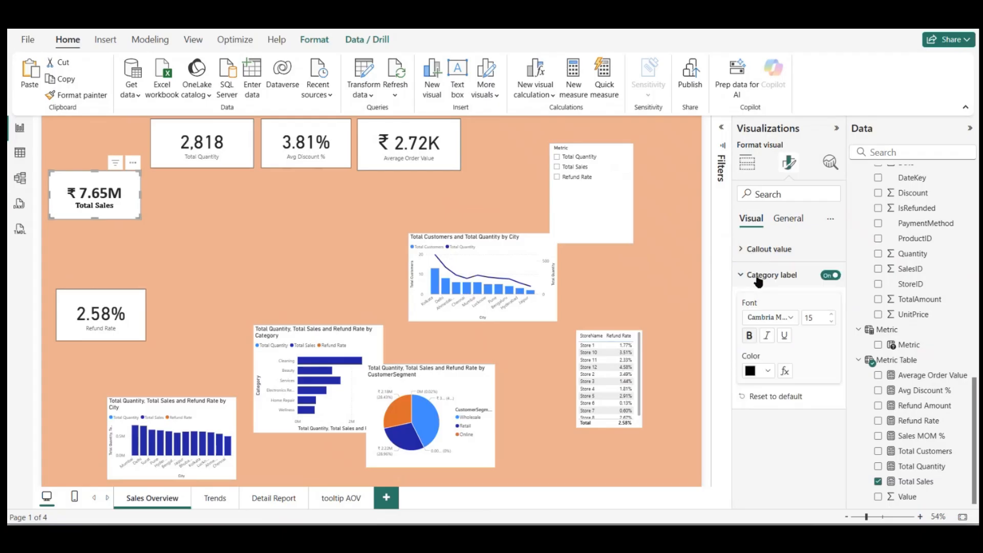
left_click(791, 317)
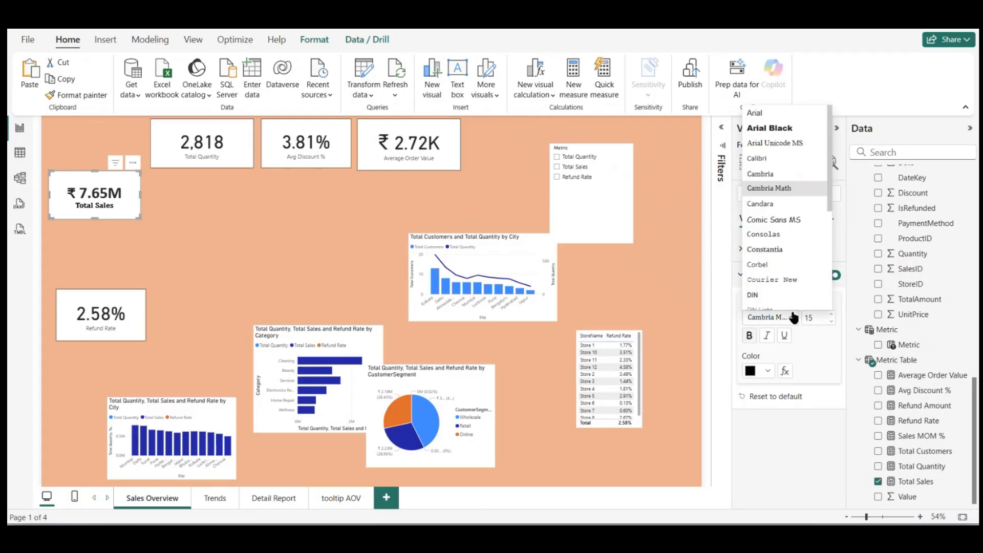
left_click(779, 175)
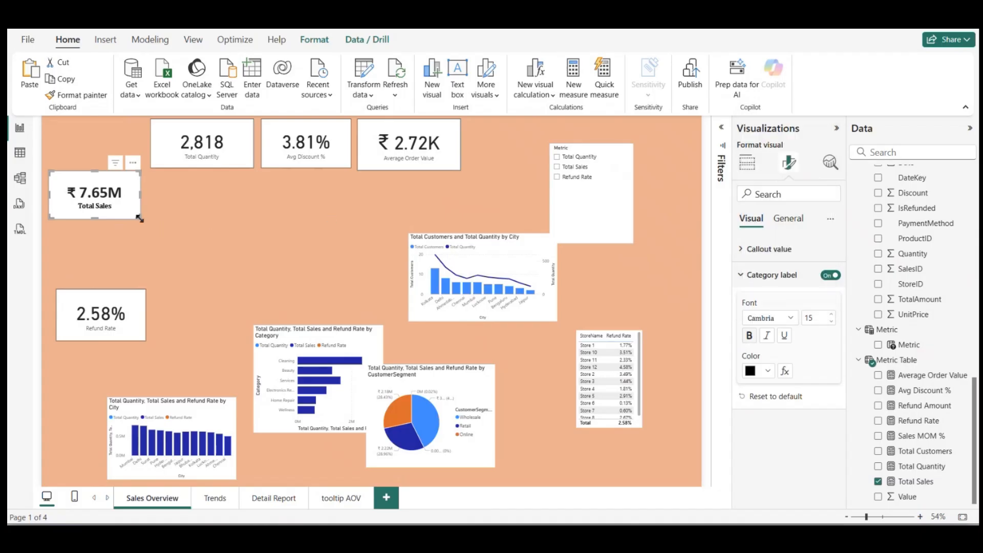
Step: Move the Total Sales card slightly down to align with the Refund Rate card, and give it a light blue background
left_click_drag(136, 213, 143, 229)
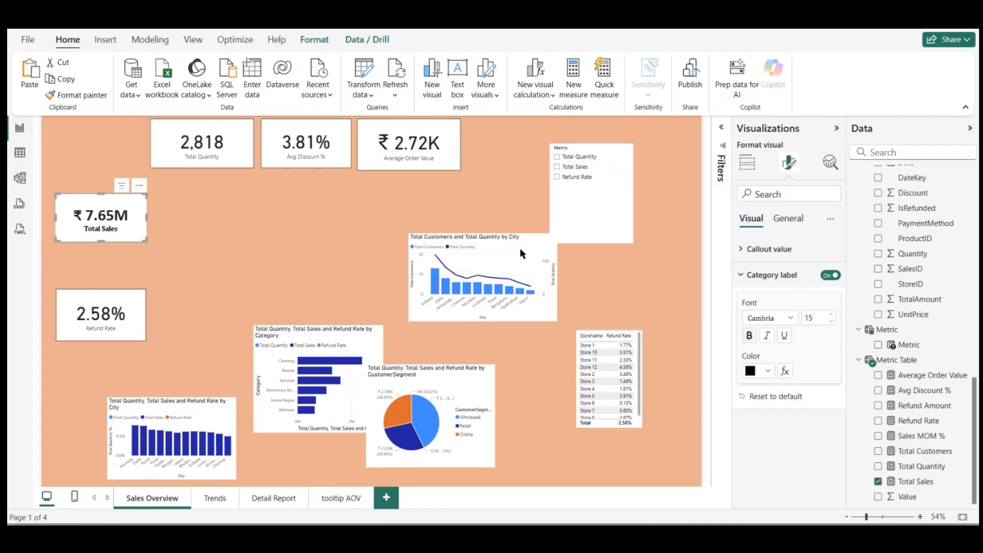
left_click(785, 220)
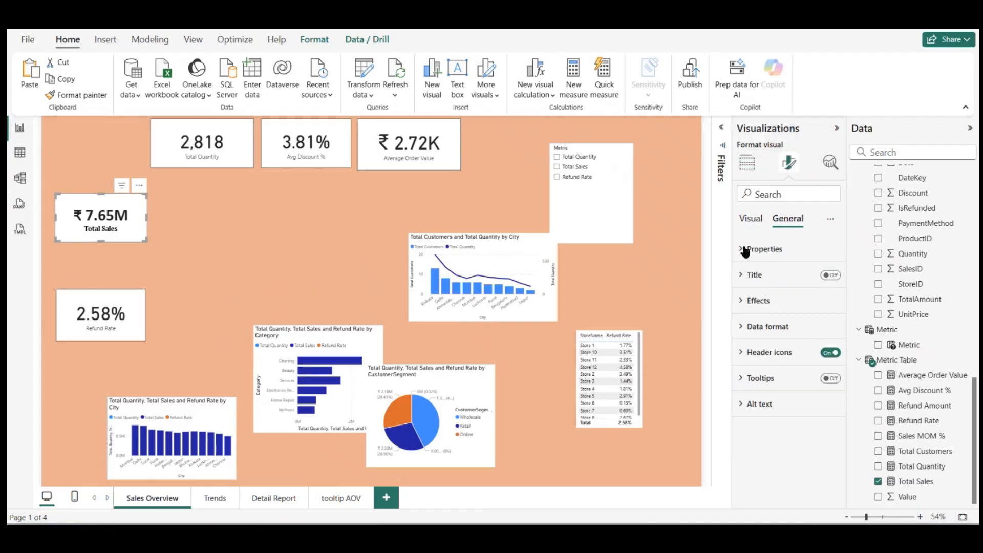
left_click(749, 302)
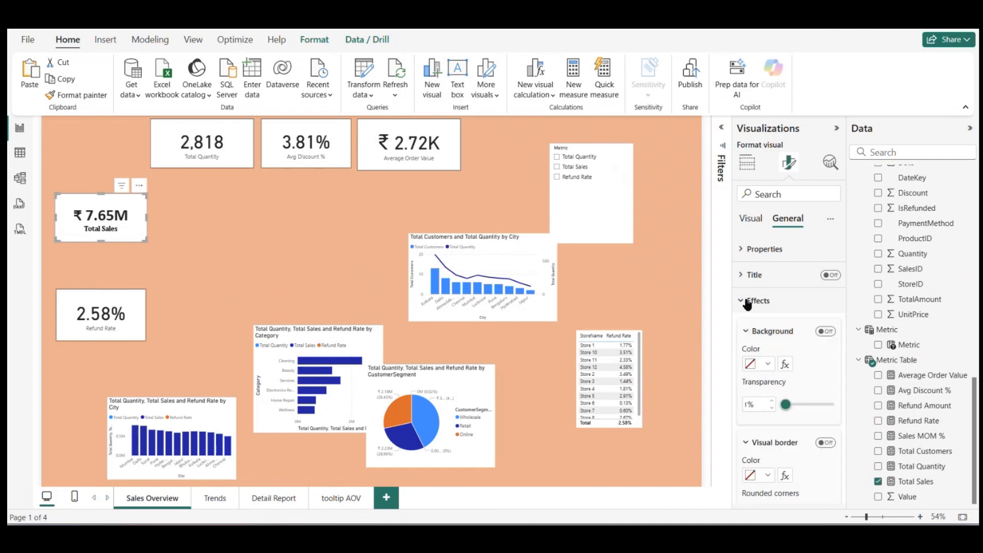
left_click(767, 364)
left_click(795, 193)
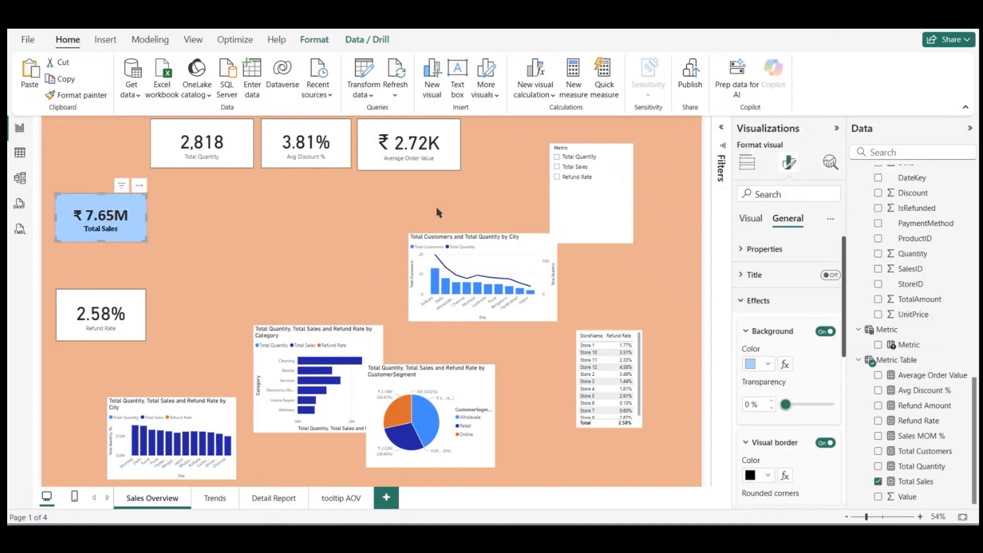
left_click(267, 244)
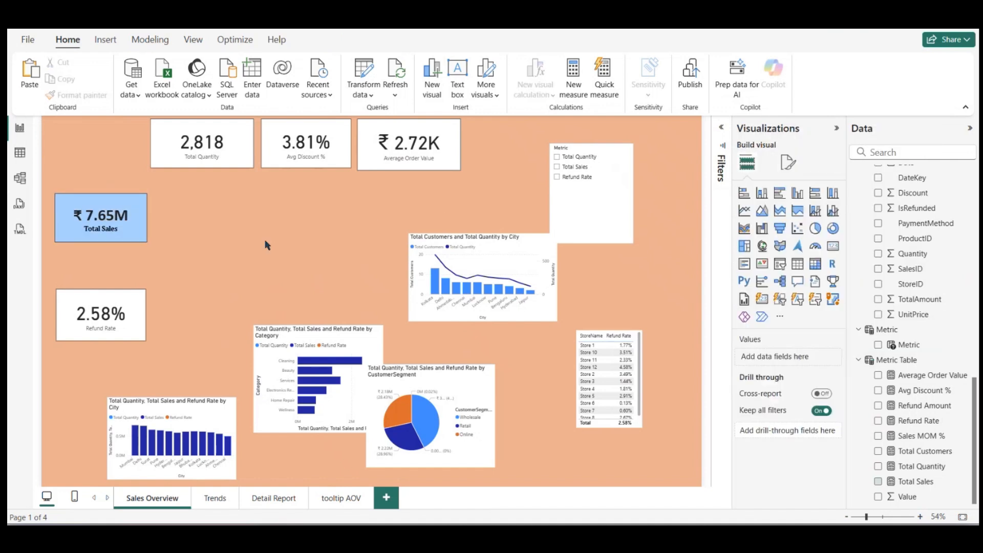
Step: Round the corners of the Total Sales card's visual border to 19 px
left_click(134, 236)
left_click(789, 163)
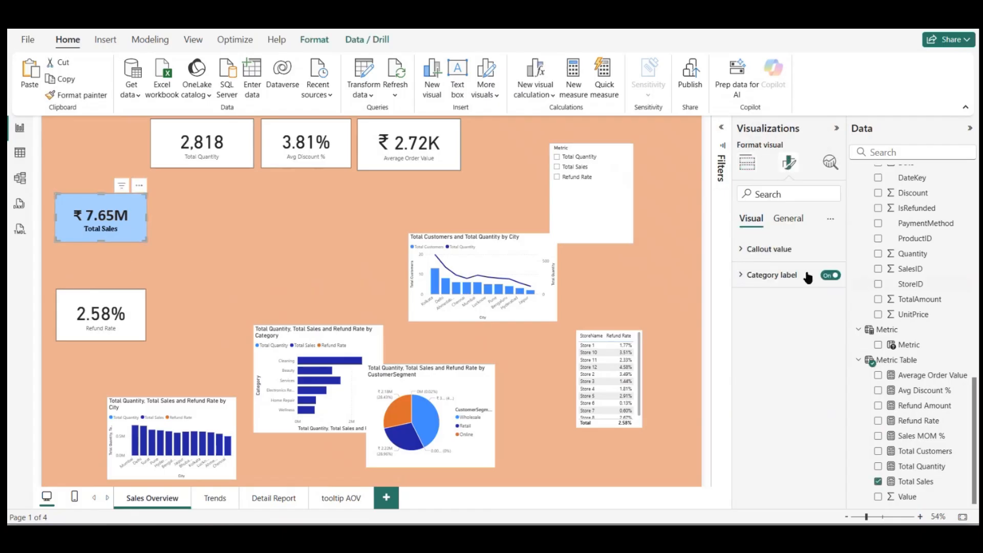
left_click(783, 227)
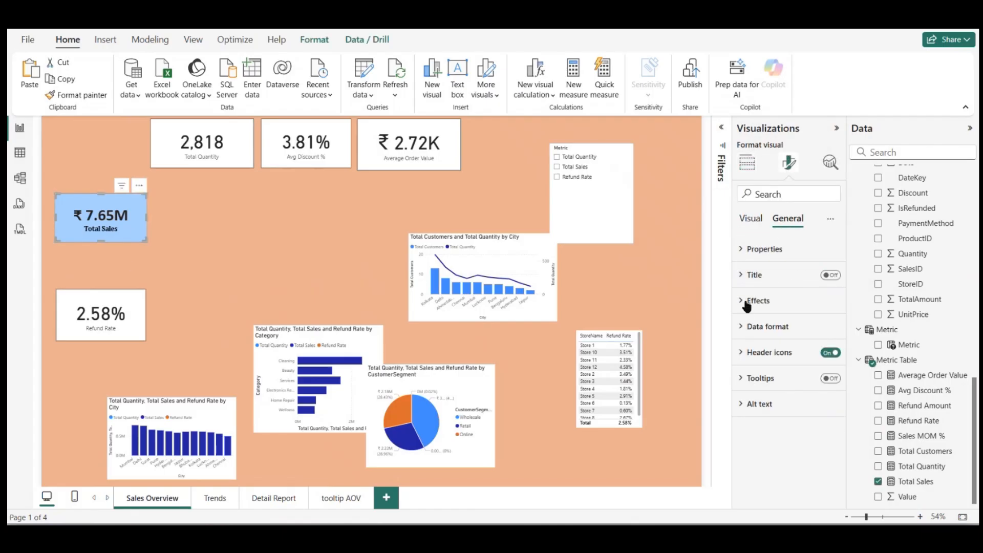
left_click(747, 306)
scroll(783, 358, "down", 3)
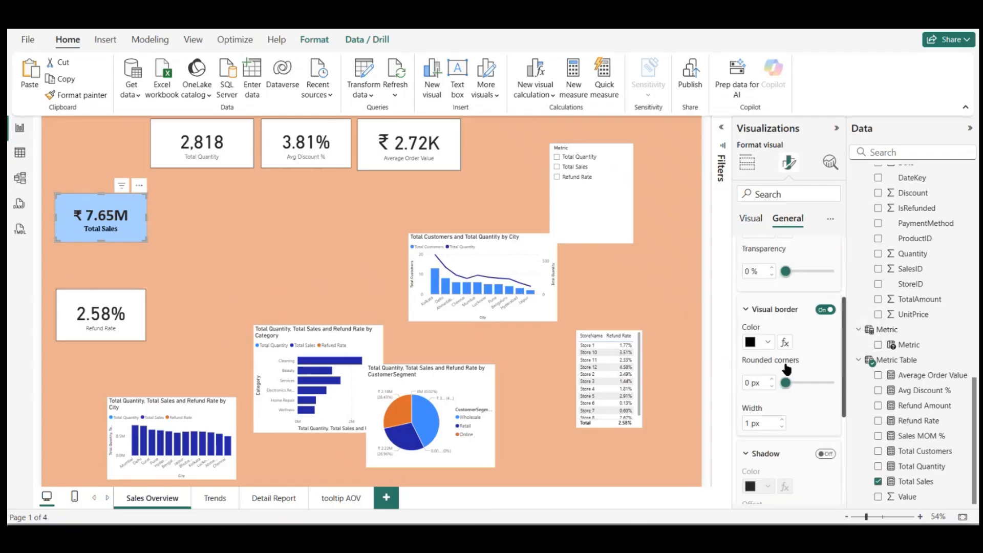
left_click_drag(786, 387, 817, 389)
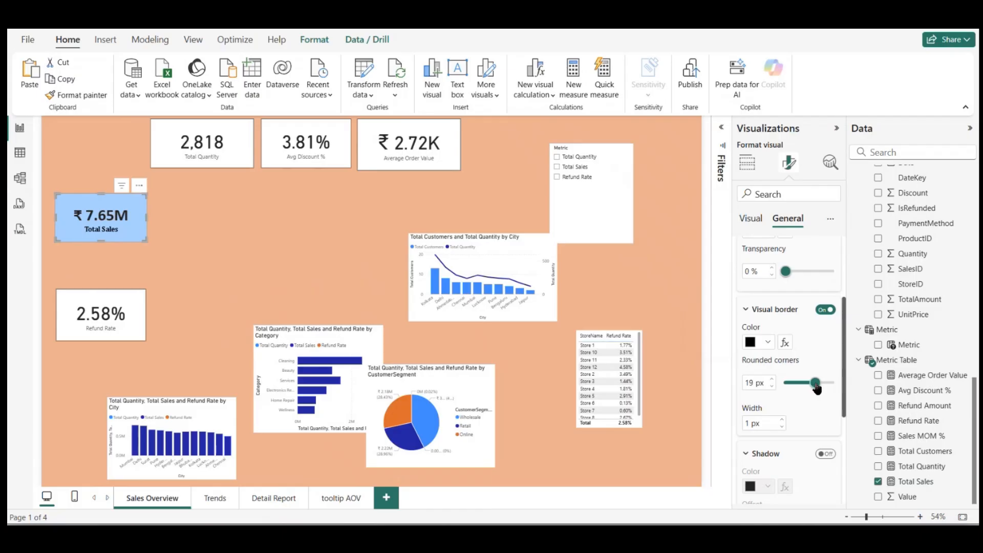
left_click(259, 247)
Step: Enlarge the Total Sales card slightly in width and height
left_click(140, 230)
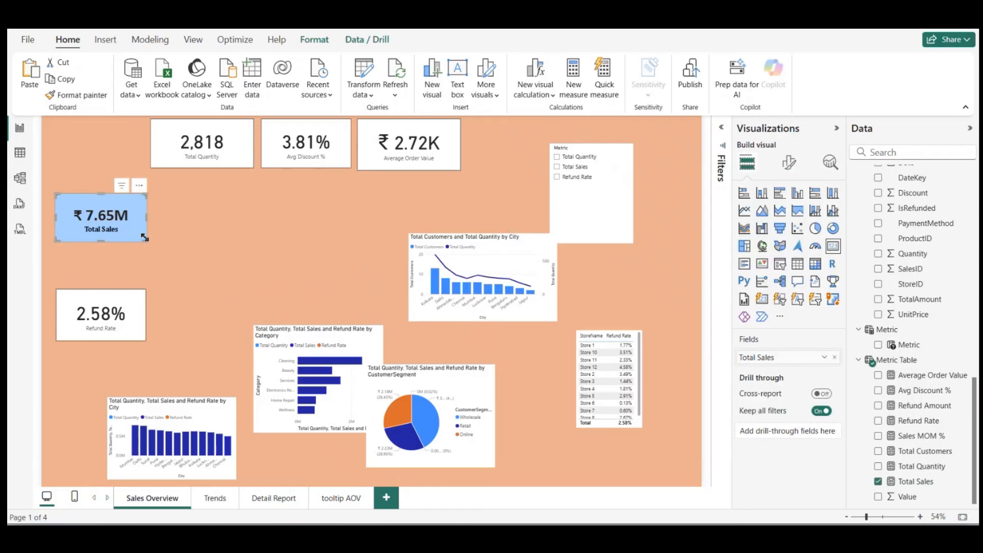
mouse_move(147, 241)
left_mouse_down()
mouse_move(182, 245)
mouse_move(154, 244)
left_mouse_up()
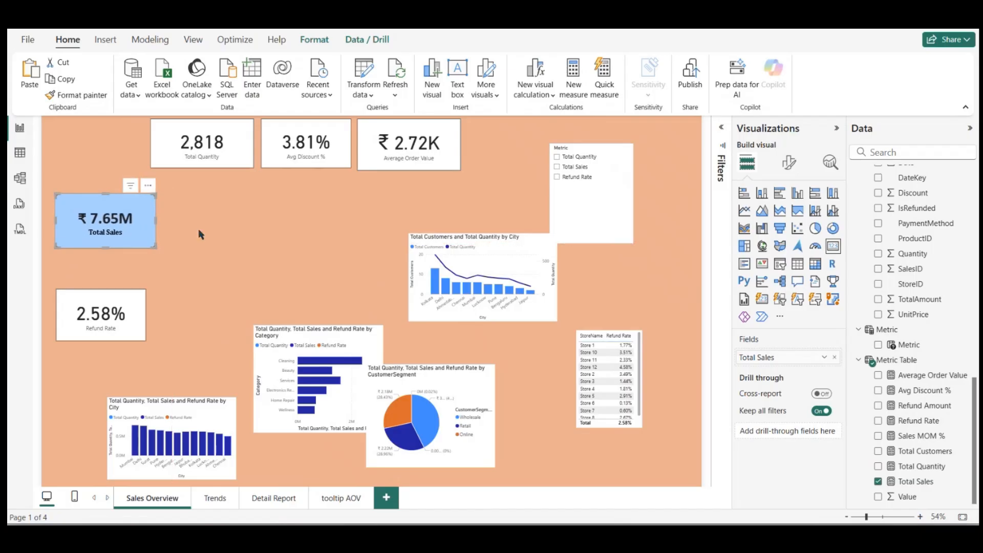
left_click(212, 234)
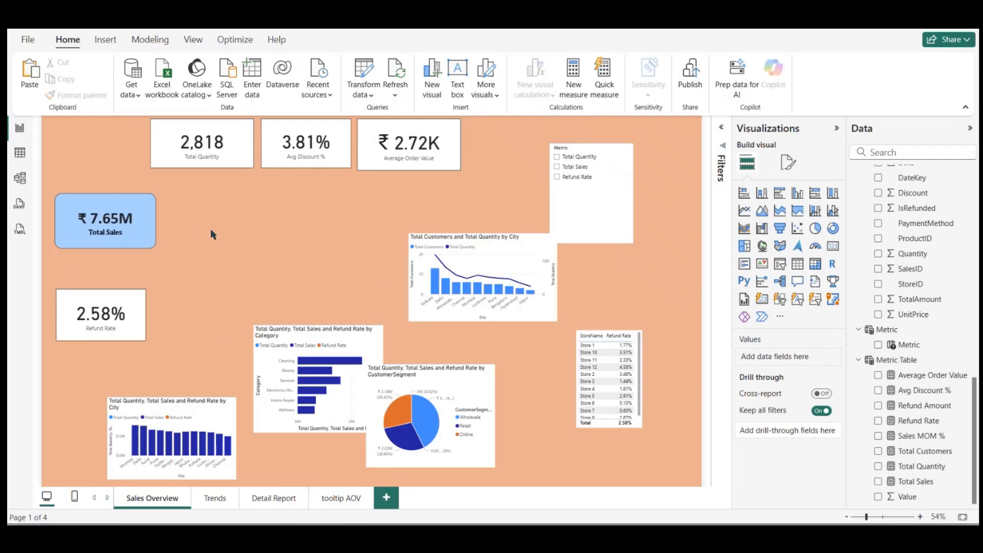
Step: Set the Total Sales card's callout value font size to 31 and its category label font to Calibri
left_click(789, 164)
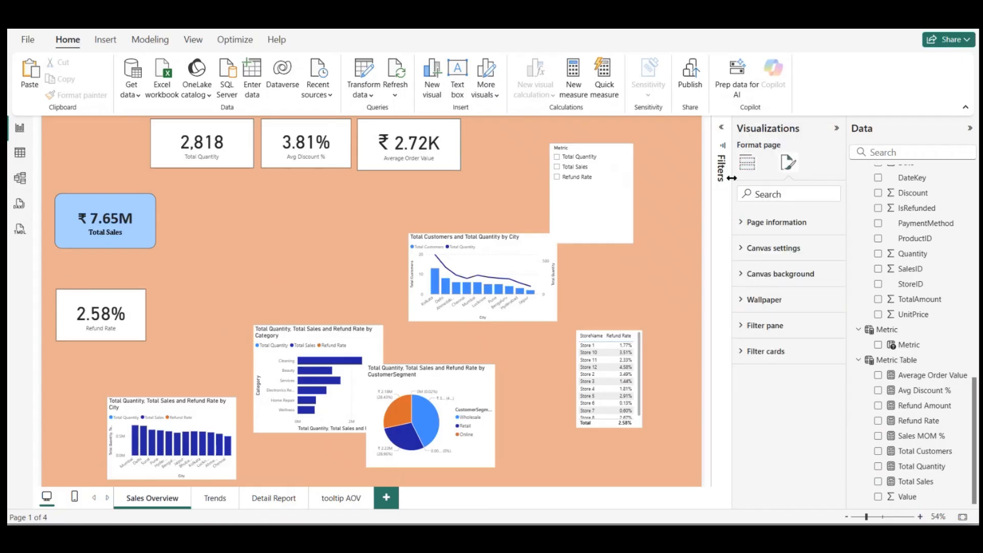
left_click(143, 226)
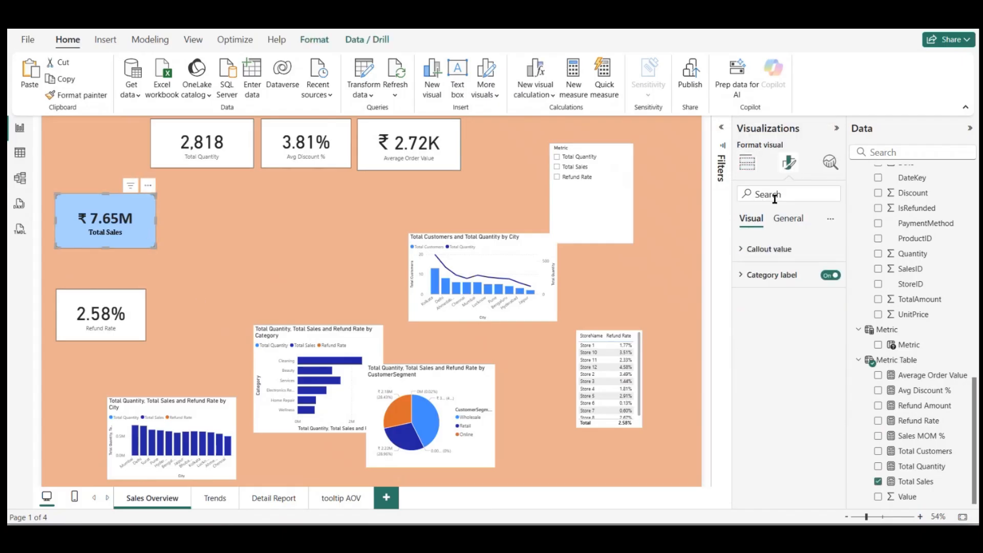
left_click(766, 249)
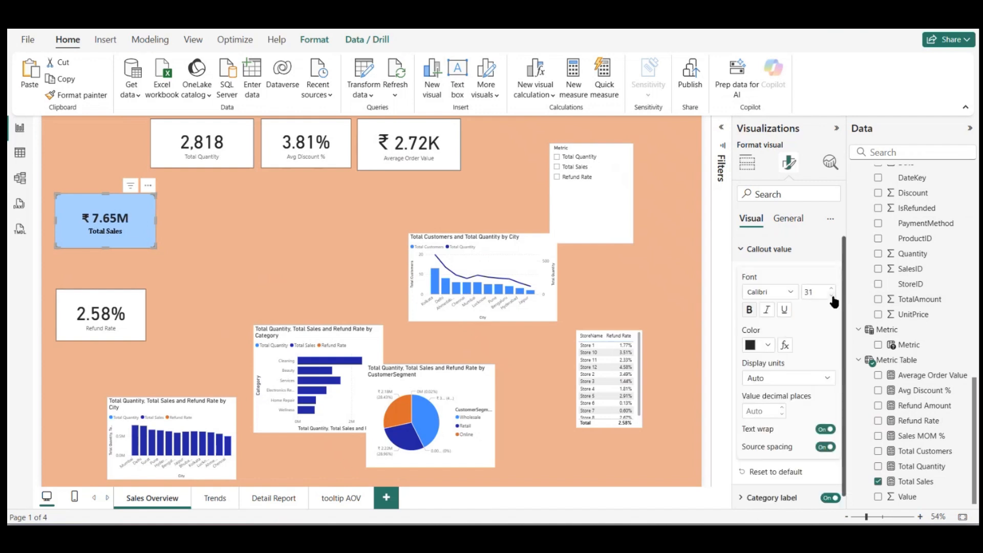
left_click(758, 249)
left_click(768, 275)
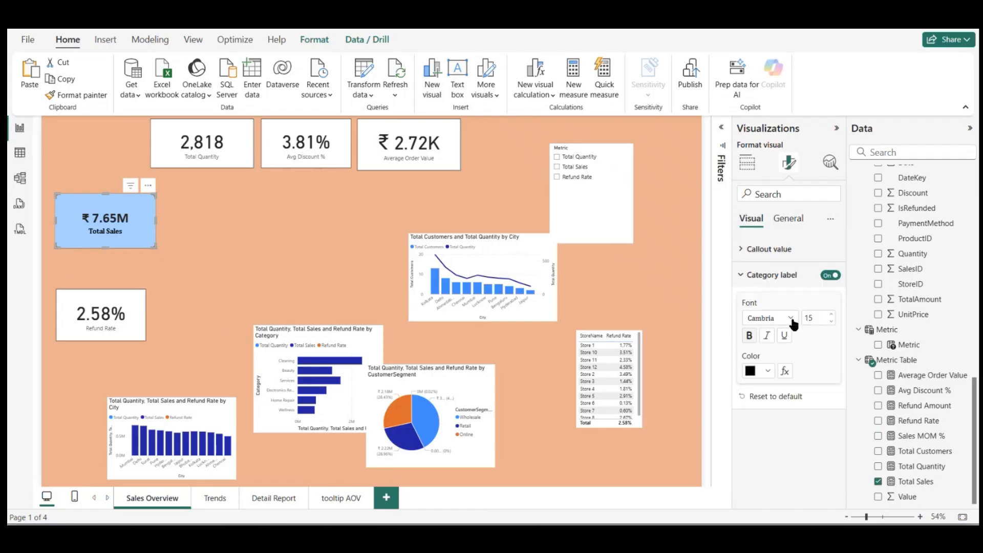
left_click(792, 319)
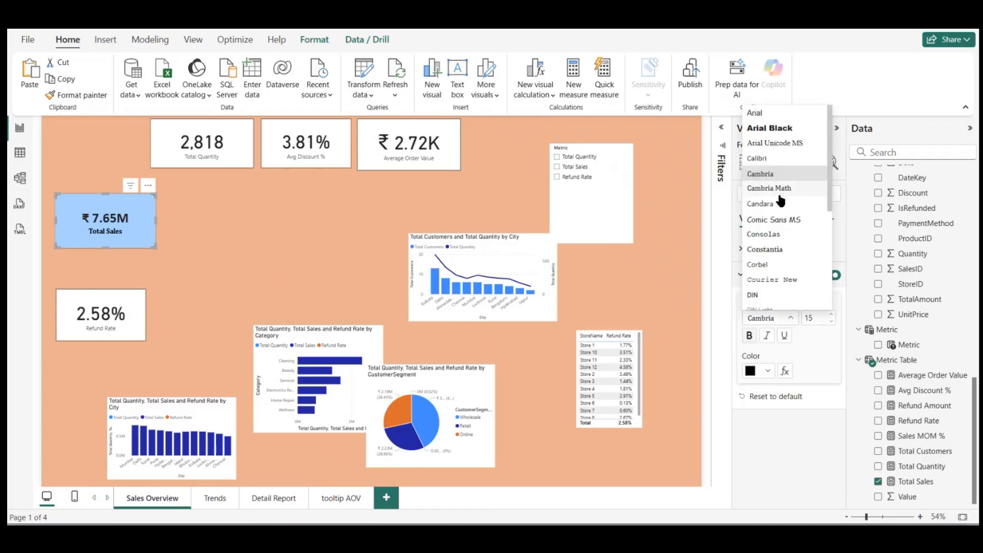
left_click(773, 161)
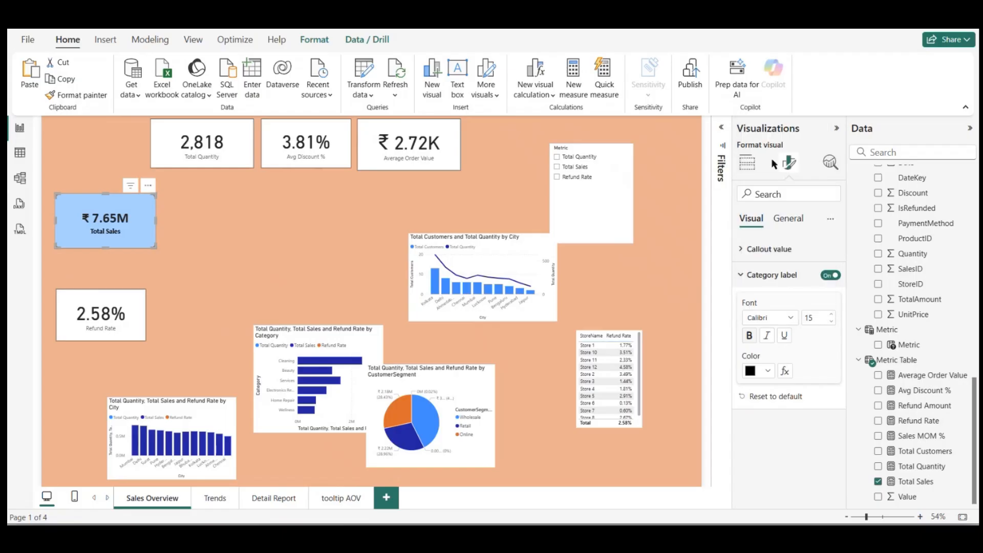
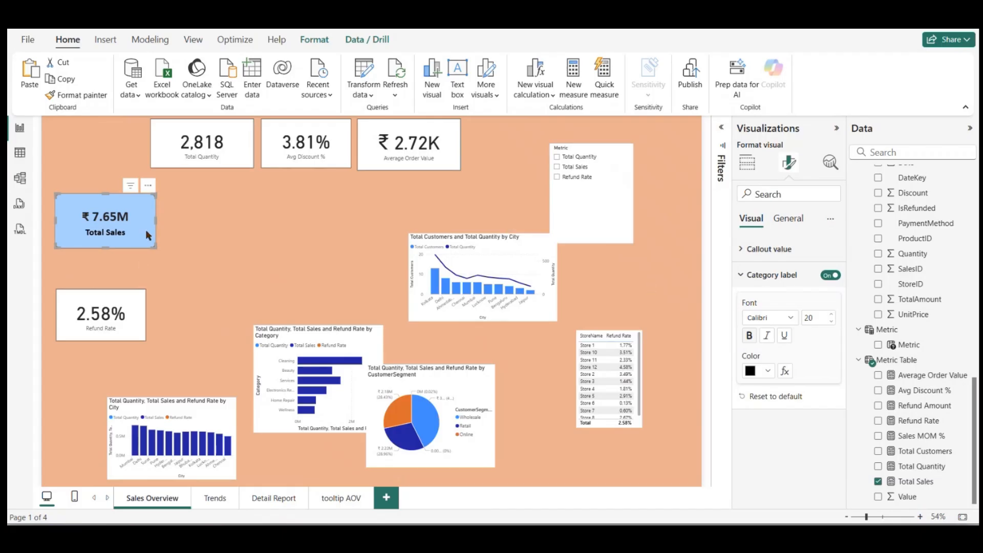
Step: Widen the Total Sales card slightly and set its category label color to dark navy blue
mouse_move(152, 244)
left_mouse_down()
mouse_move(160, 235)
mouse_move(169, 244)
mouse_move(161, 235)
mouse_move(162, 242)
left_mouse_up()
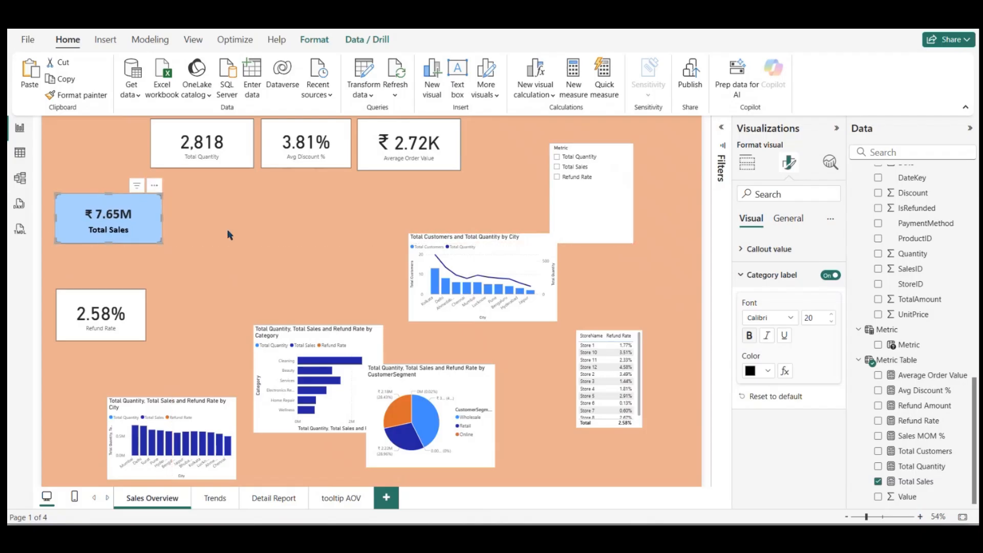
left_click(767, 370)
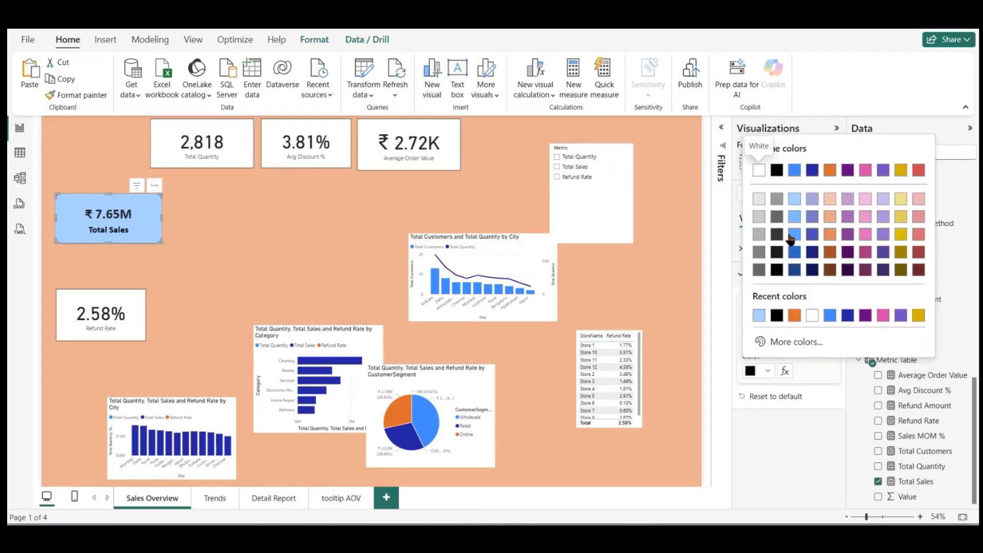
left_click(759, 170)
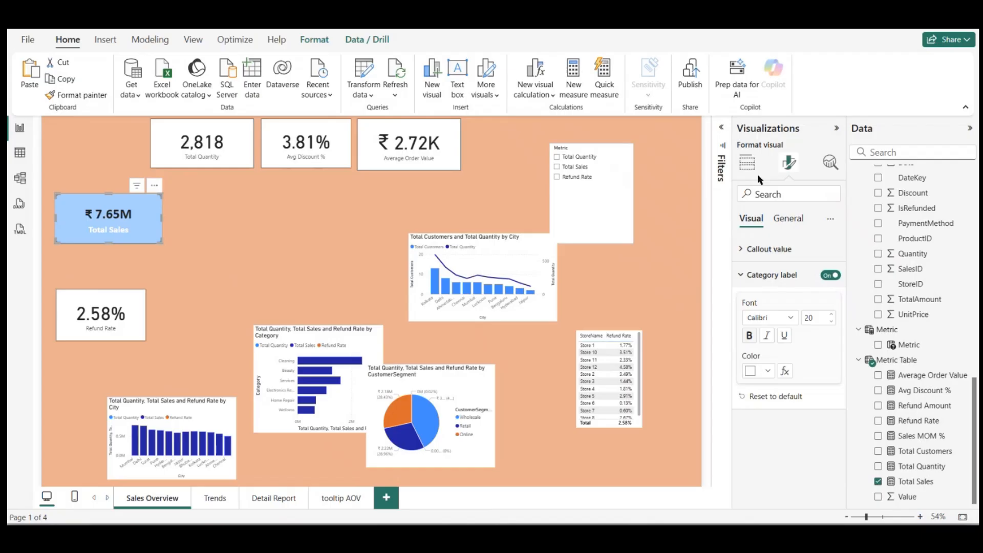
left_click(769, 372)
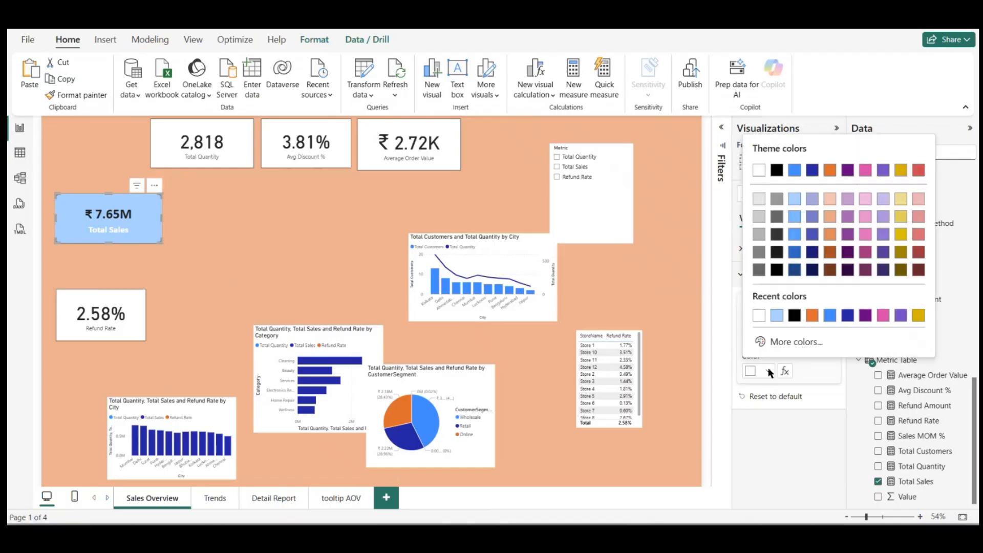
left_click(812, 271)
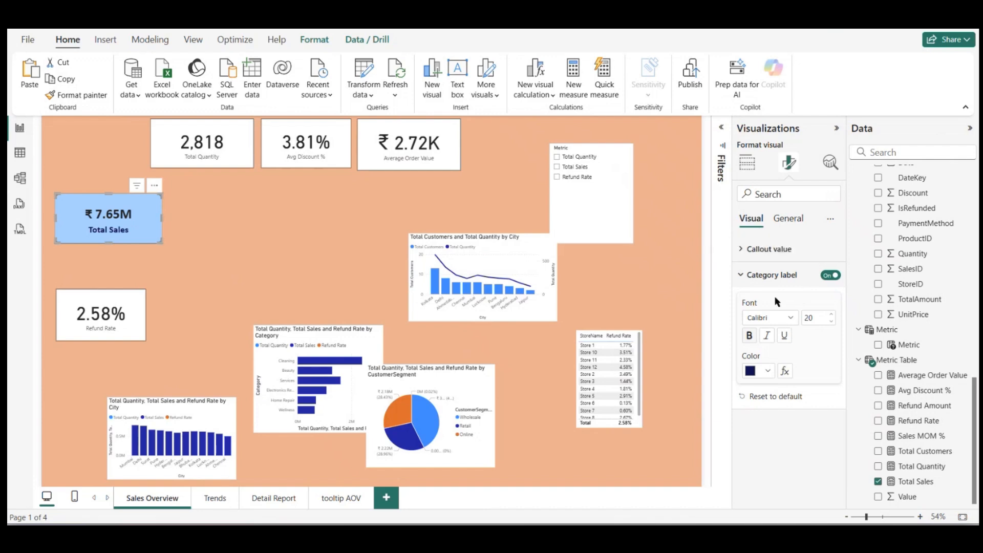
Step: Set the Total Sales card's callout value color to dark navy blue and move the card slightly up
left_click(756, 250)
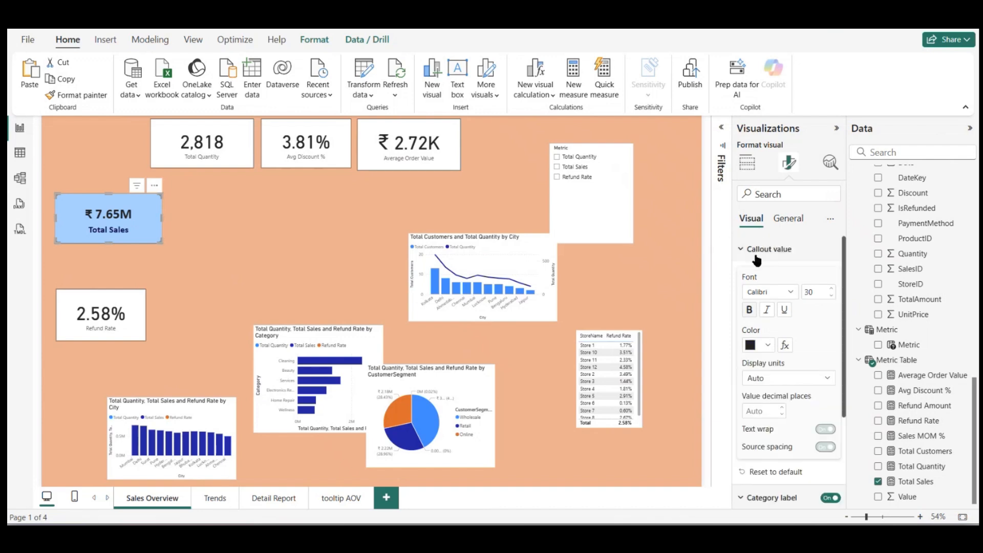
left_click(768, 345)
left_click(758, 288)
left_click(329, 223)
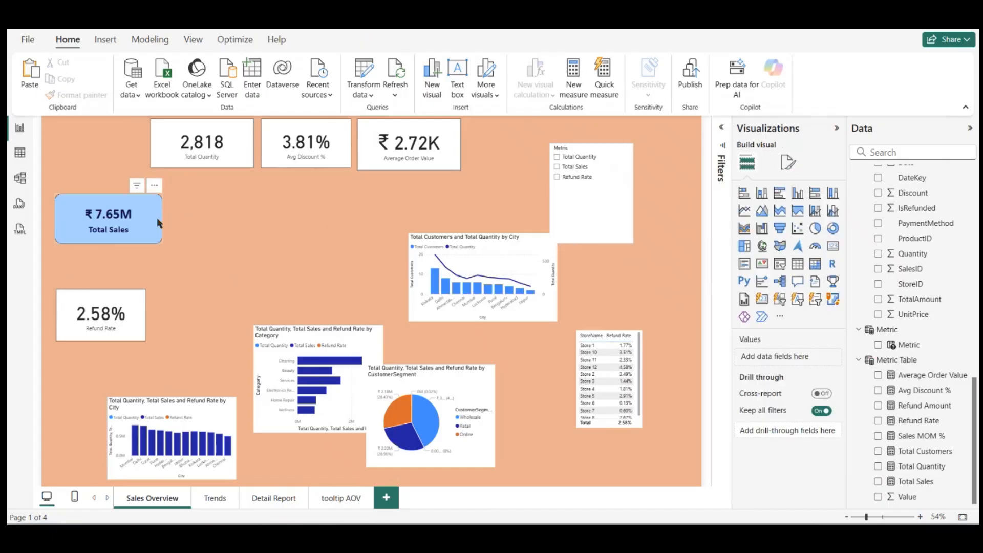
left_click_drag(154, 206, 151, 196)
left_click(224, 218)
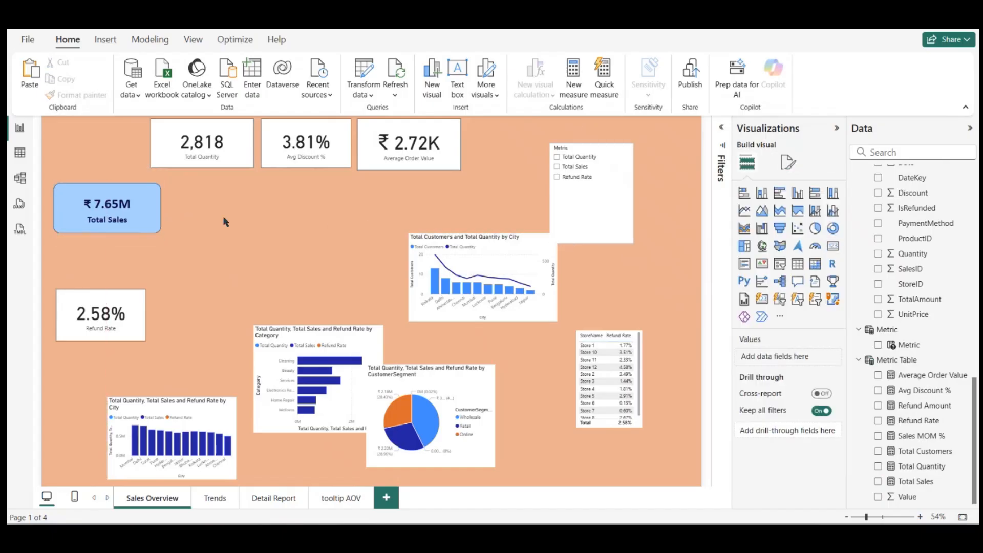
double_click(224, 221)
left_click(246, 175)
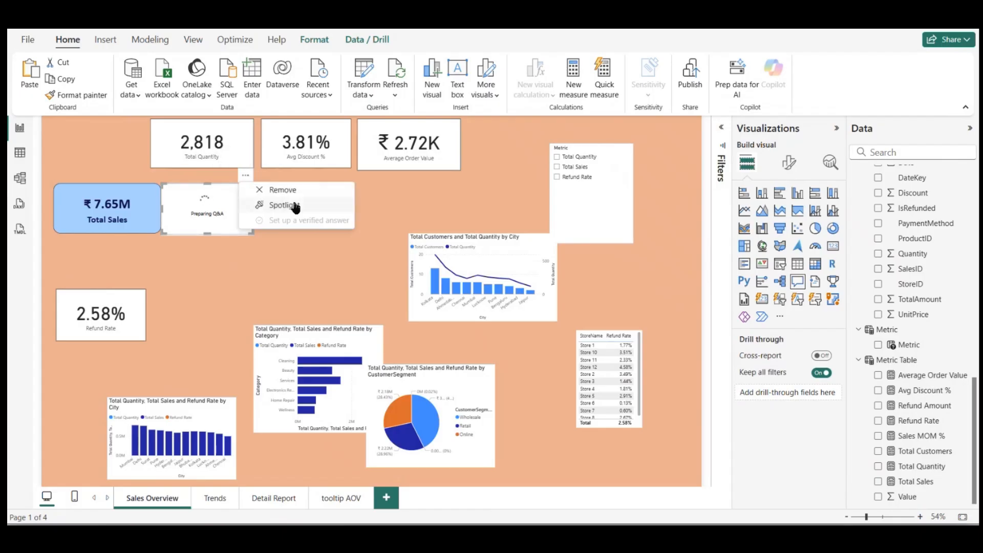
left_click(295, 194)
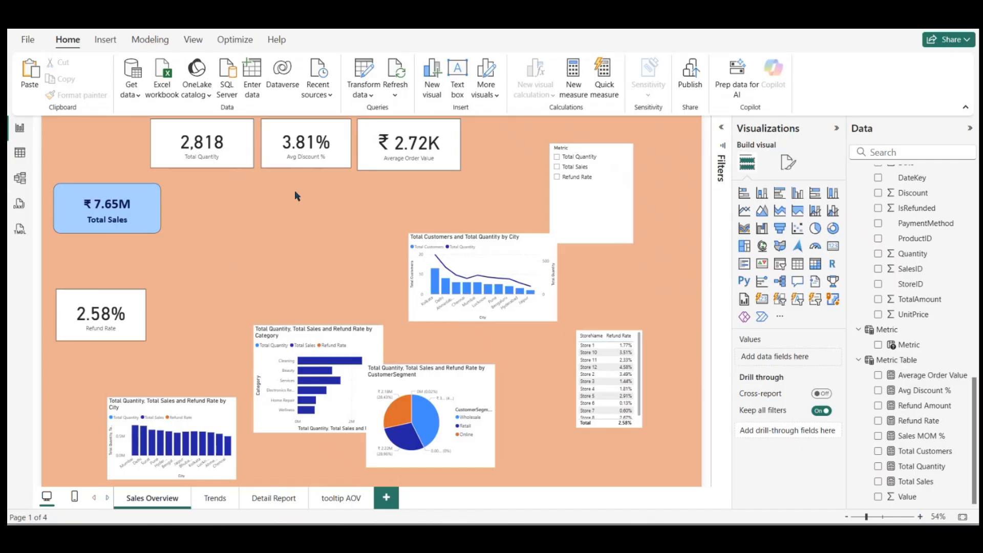
Step: Change the Sales Overview page's canvas background color to light grey
left_click(782, 165)
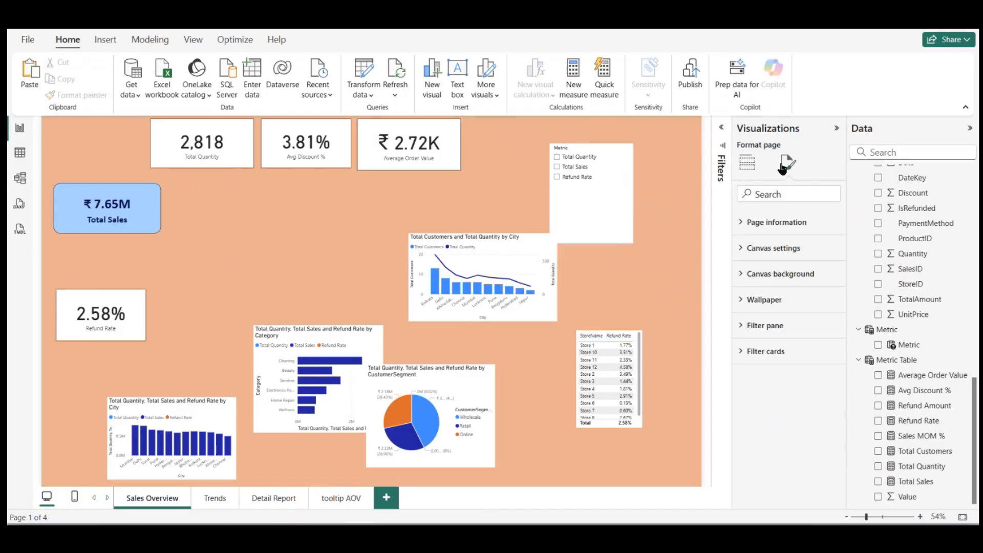
left_click(760, 274)
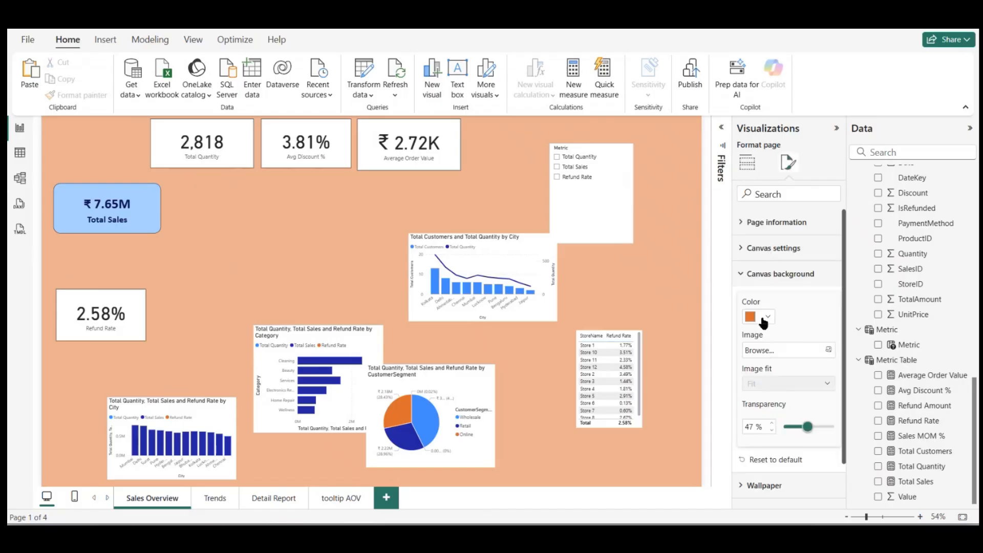
left_click(767, 318)
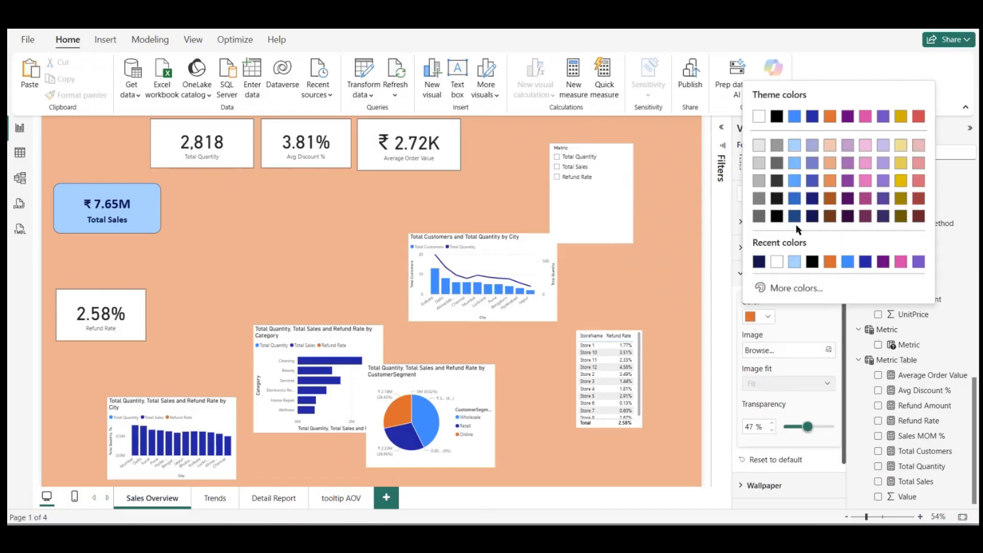
left_click(760, 147)
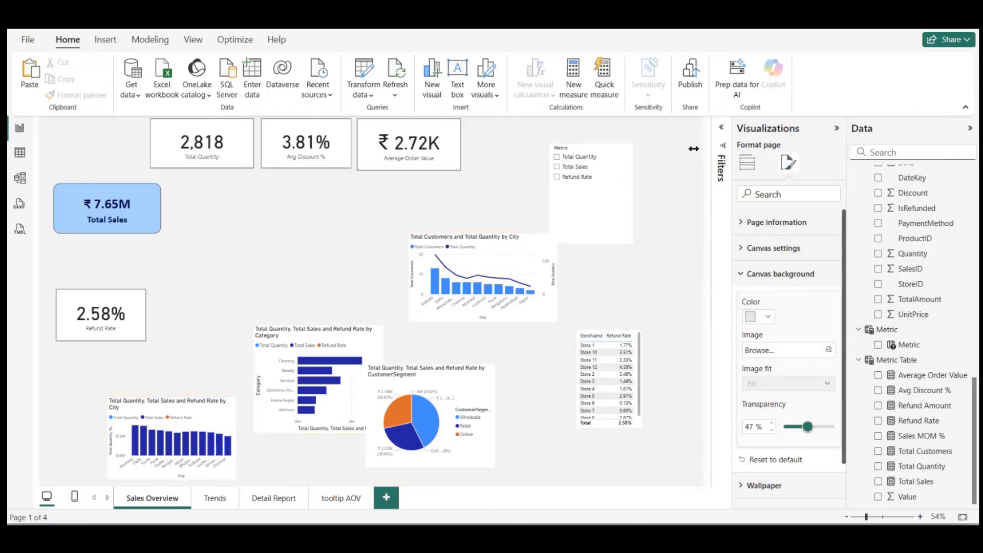
left_click(640, 296)
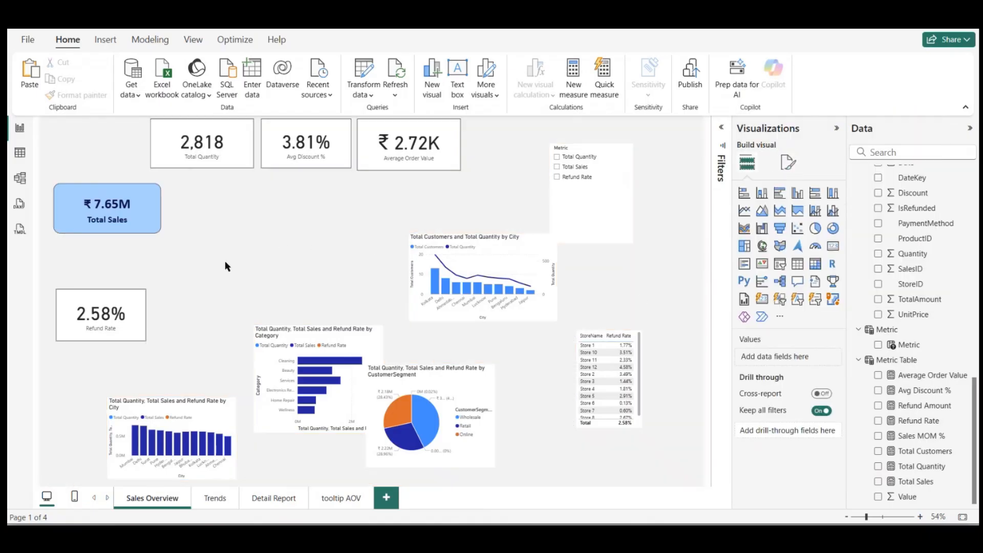
Step: Copy the Total Sales card's formatting to the Total Quantity card, and stack Total Quantity directly below a slightly raised Total Sales card
left_click(110, 205)
left_click(76, 95)
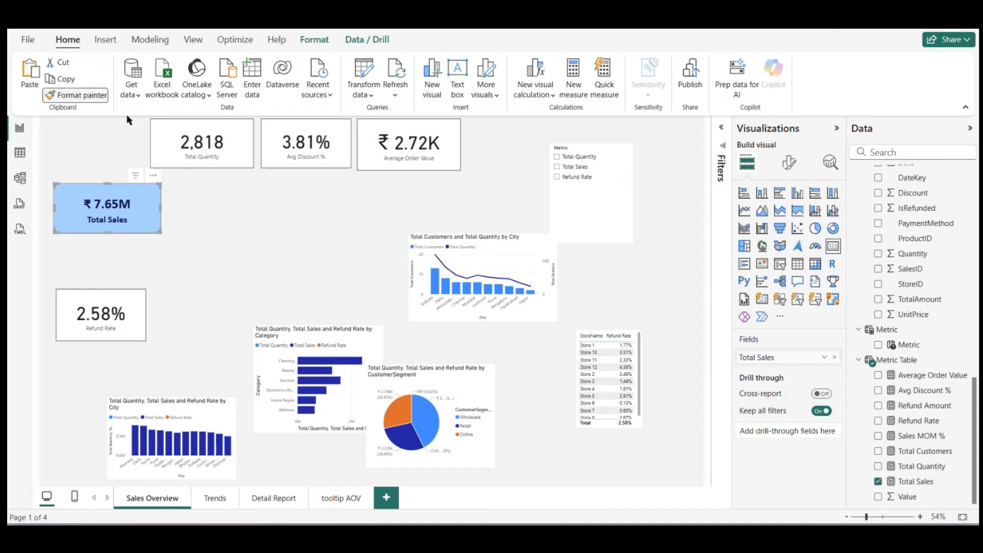
left_click(189, 146)
left_click_drag(189, 146, 158, 270)
left_click_drag(110, 221, 109, 191)
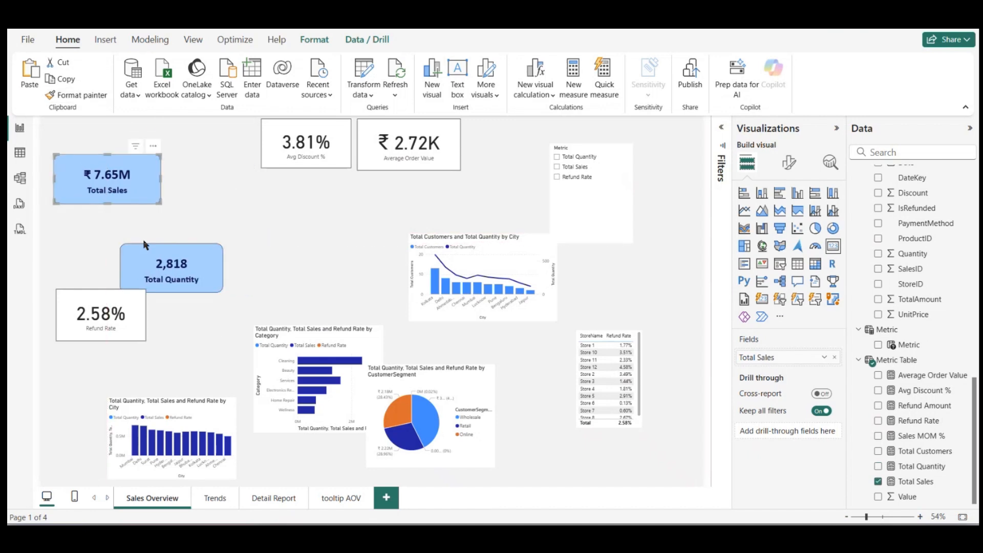
left_click_drag(143, 254, 82, 217)
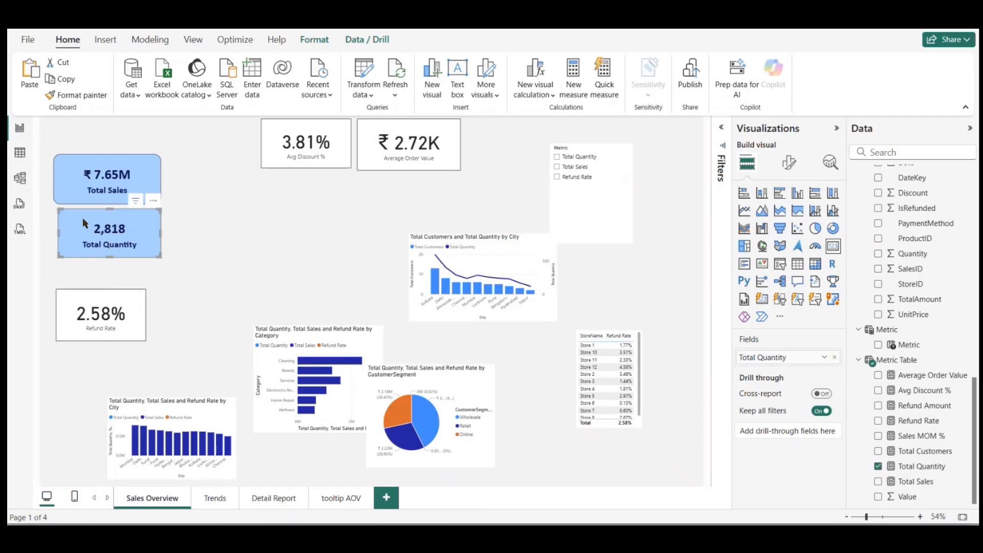
Step: Copy the blue rounded card formatting to the Avg Discount %, Average Order Value and Refund Rate cards with Format painter
left_click(77, 98)
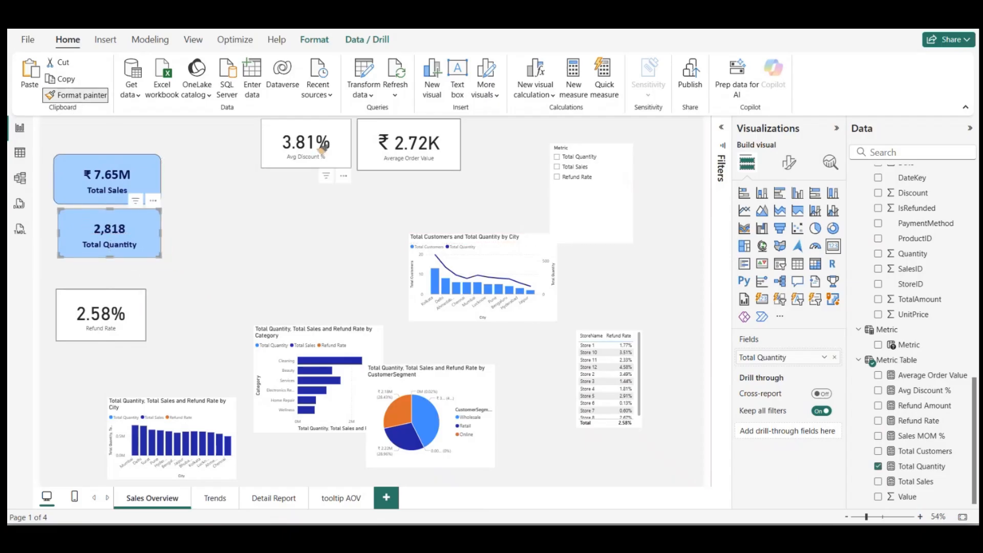
left_click(319, 146)
left_click(104, 98)
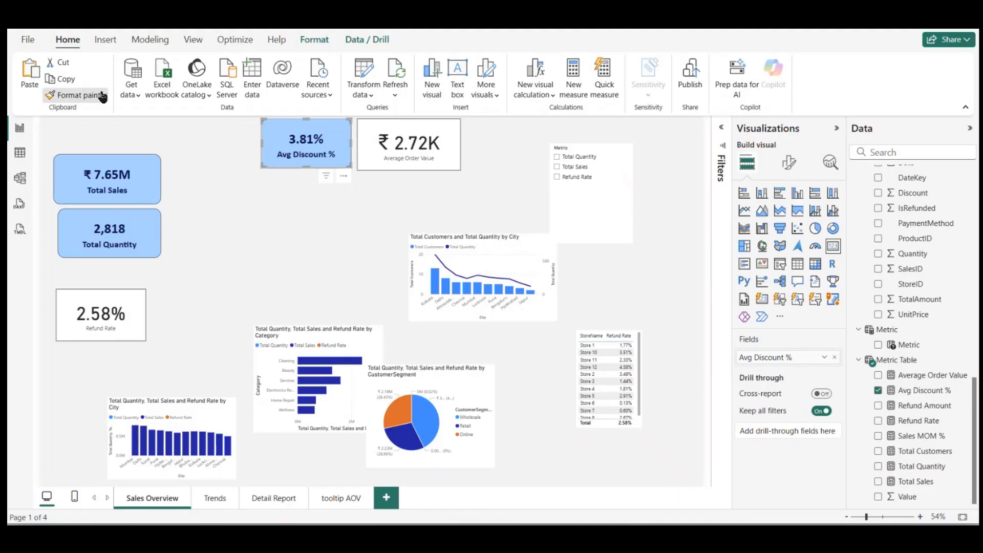
left_click(439, 146)
left_click(78, 97)
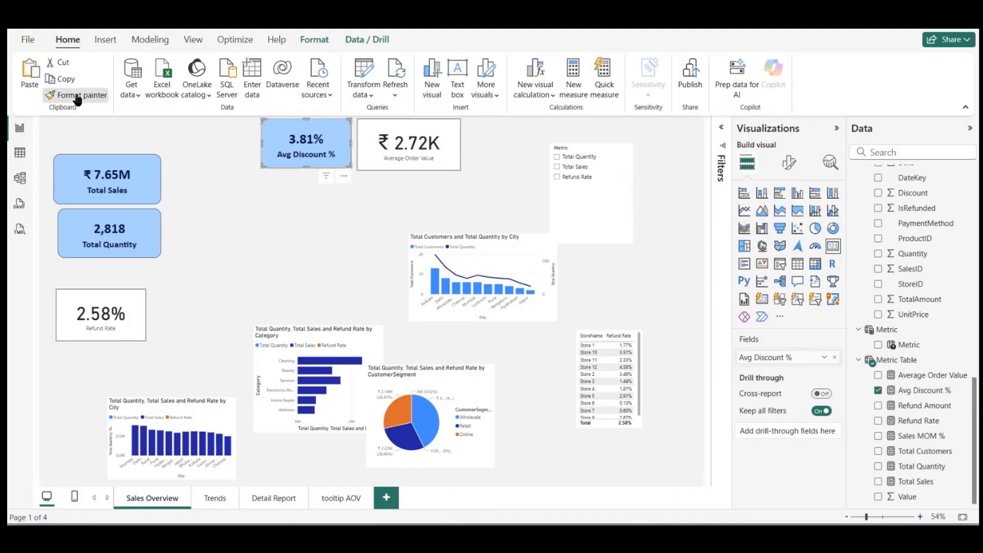
left_click(374, 148)
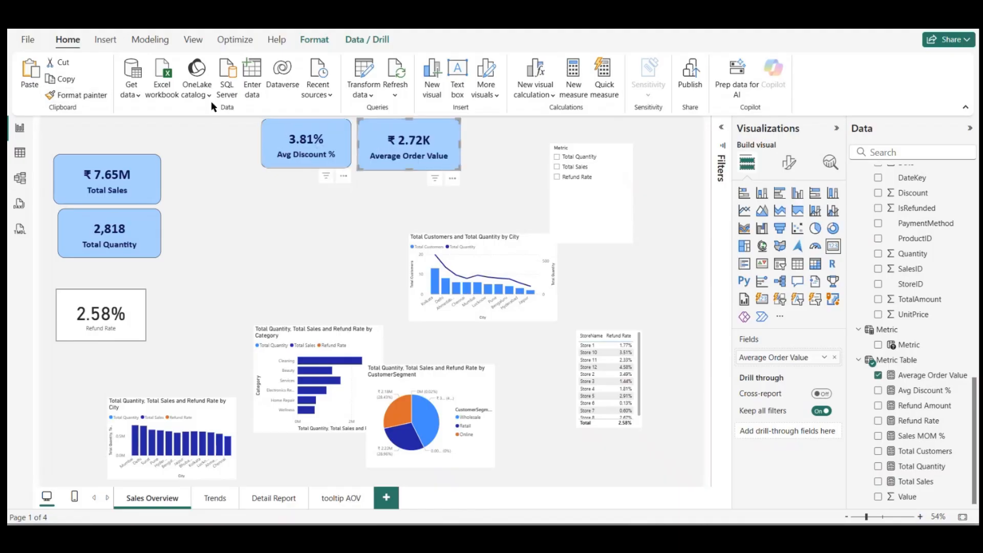
left_click(77, 96)
left_click(103, 316)
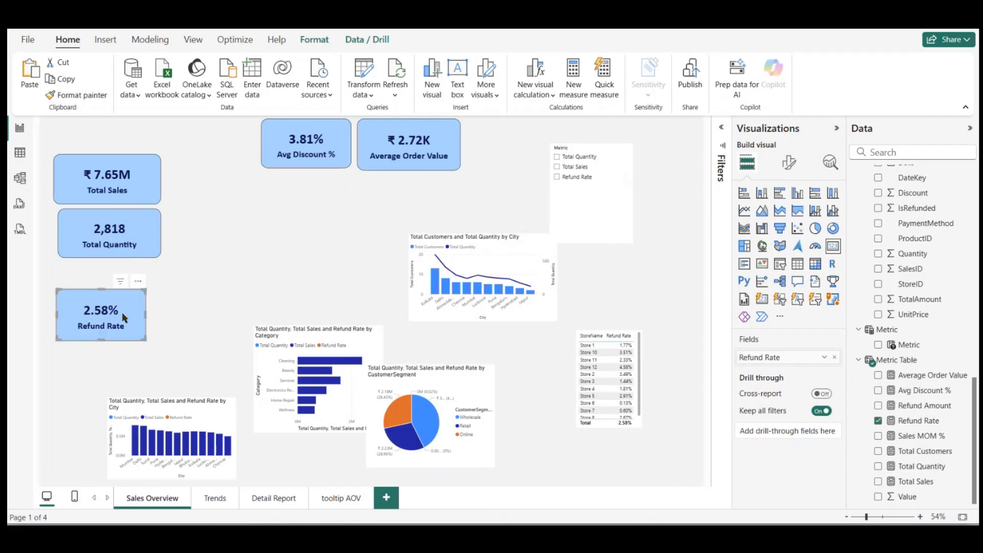
Step: Stack the Refund Rate card under Total Quantity, aligning both cards' left edges with the Total Sales card
left_click_drag(121, 315, 126, 295)
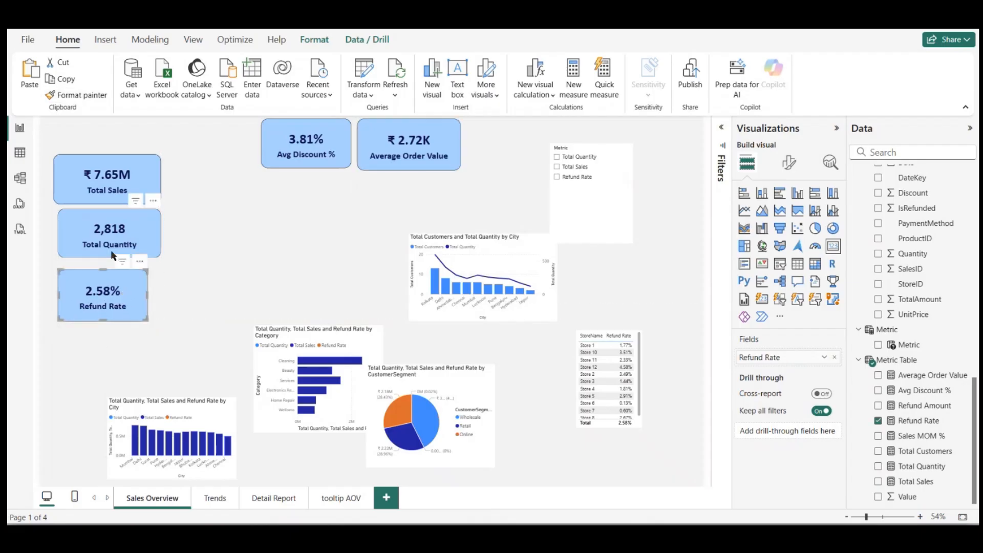
left_click_drag(118, 251, 116, 251)
left_click_drag(126, 291, 122, 285)
Step: Move the Avg Discount % and Average Order Value cards beside the stacked column of cards
left_click_drag(325, 150, 236, 265)
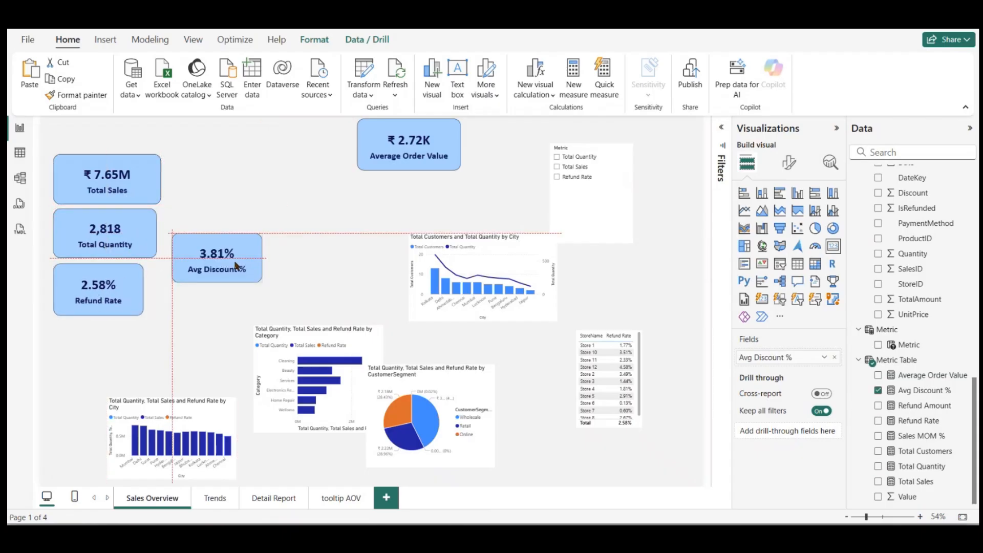
left_click_drag(363, 168, 251, 194)
left_click_drag(225, 190, 218, 191)
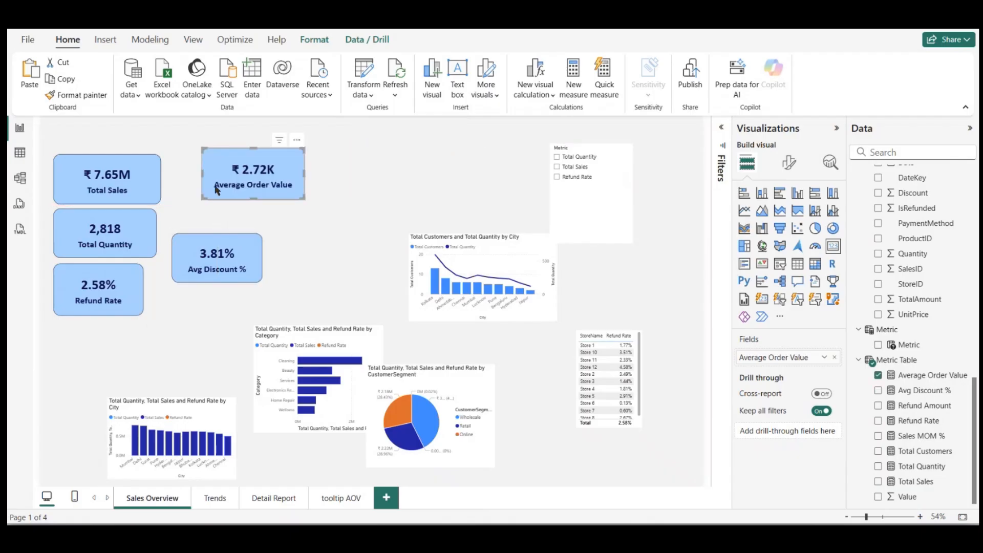
Step: Set the page's canvas background transparency to 40%
left_click(365, 193)
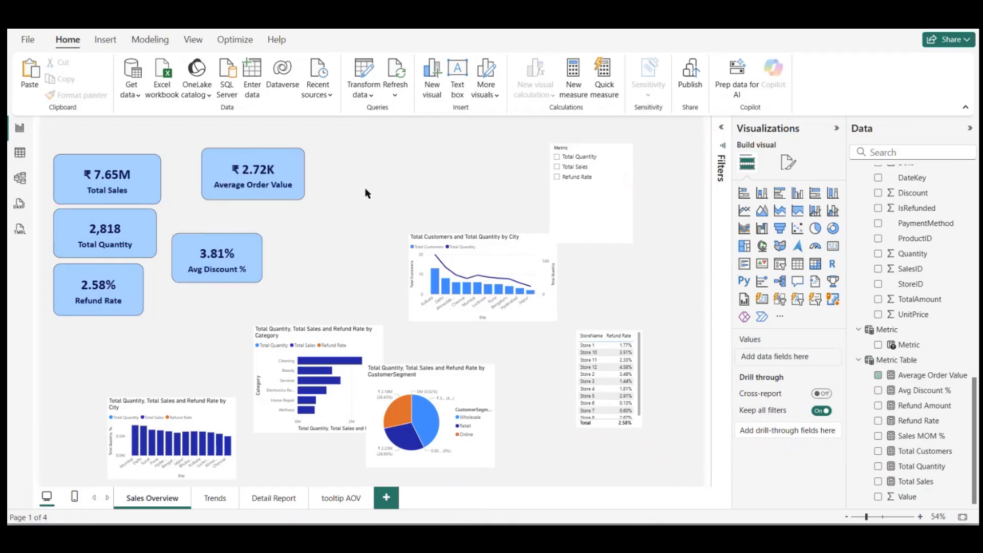
left_click(787, 161)
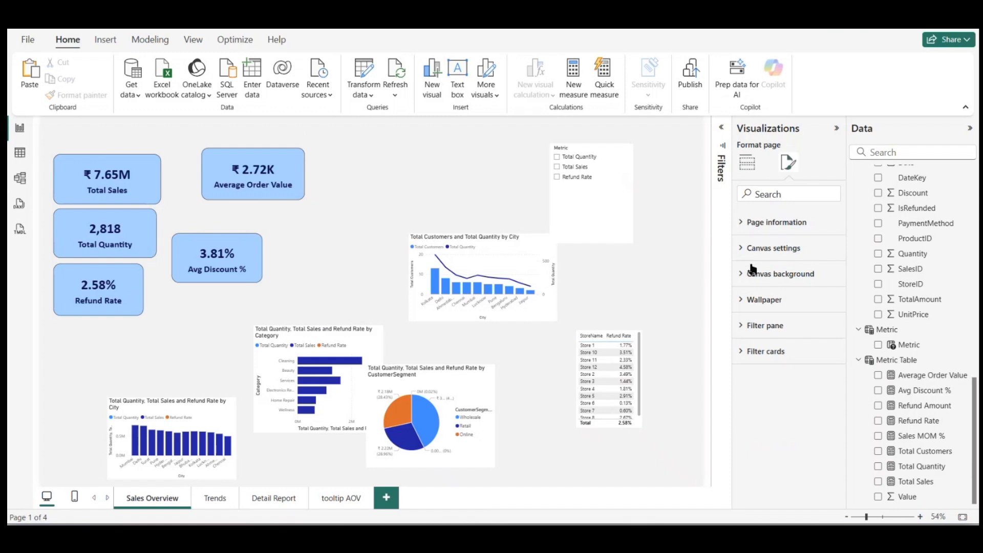
left_click(745, 276)
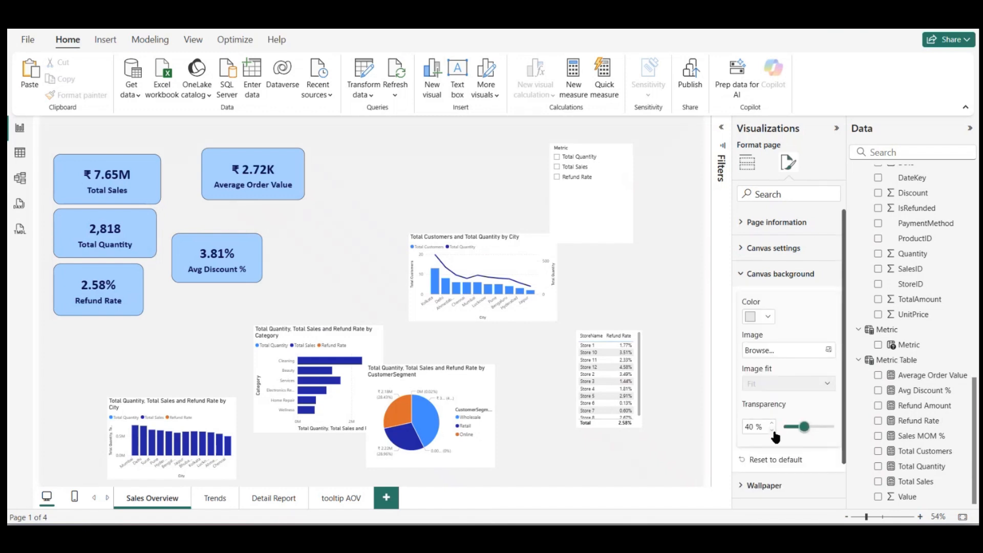
left_click(440, 196)
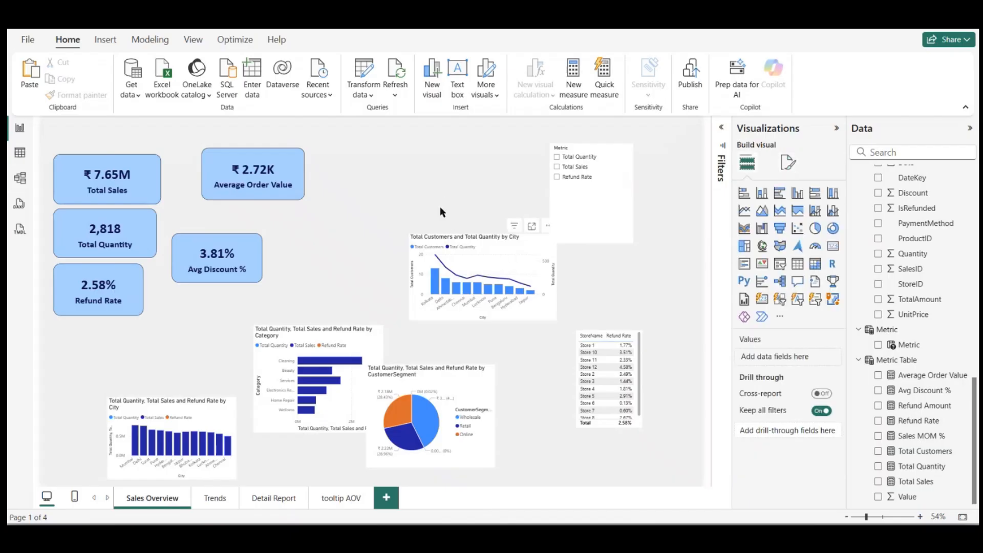
Step: Move the Total Customers and Total Quantity by City chart up toward the cards and enlarge it
left_click_drag(488, 292, 412, 224)
left_click_drag(479, 248, 543, 305)
Step: Move the Metric slicer clear of the enlarged city chart, and the CustomerSegment pie chart clear of the category bar chart
left_click_drag(588, 213, 635, 221)
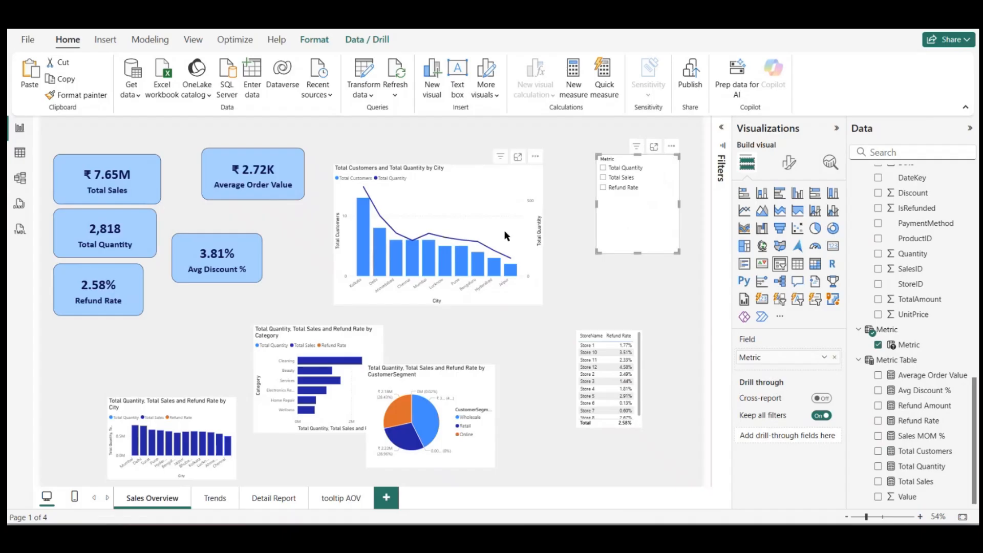
left_click(494, 214)
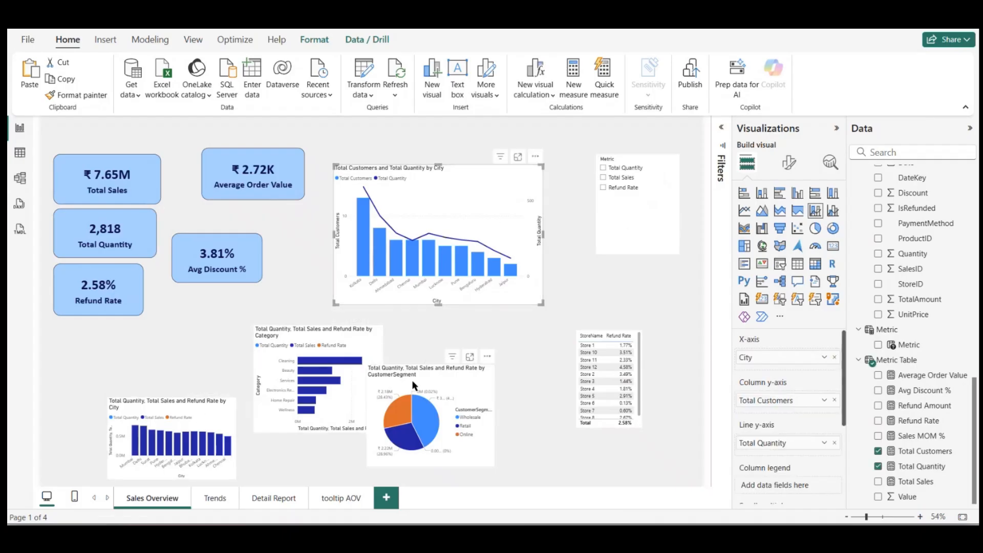
left_click_drag(411, 380, 476, 362)
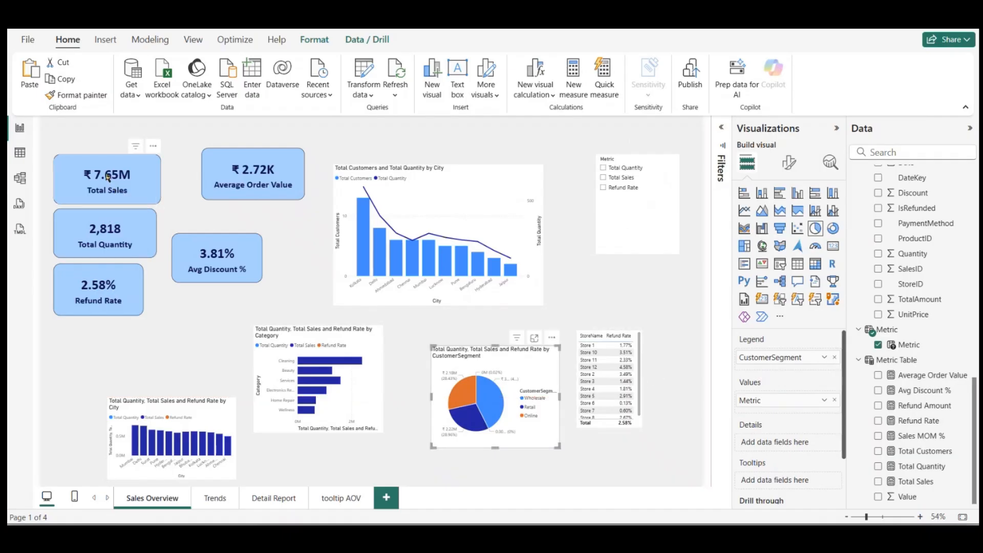
Step: Line up the Total Sales, Total Quantity and Refund Rate cards in their column and move the Total Customers and Total Quantity by City chart closer to them
left_click_drag(108, 176, 101, 178)
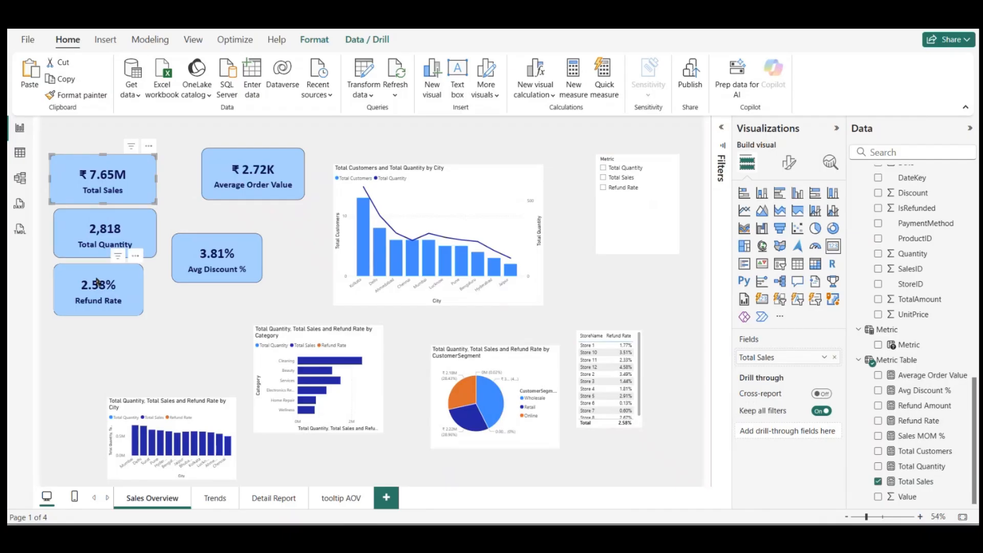
left_click_drag(97, 282, 98, 293)
left_click_drag(100, 242, 100, 244)
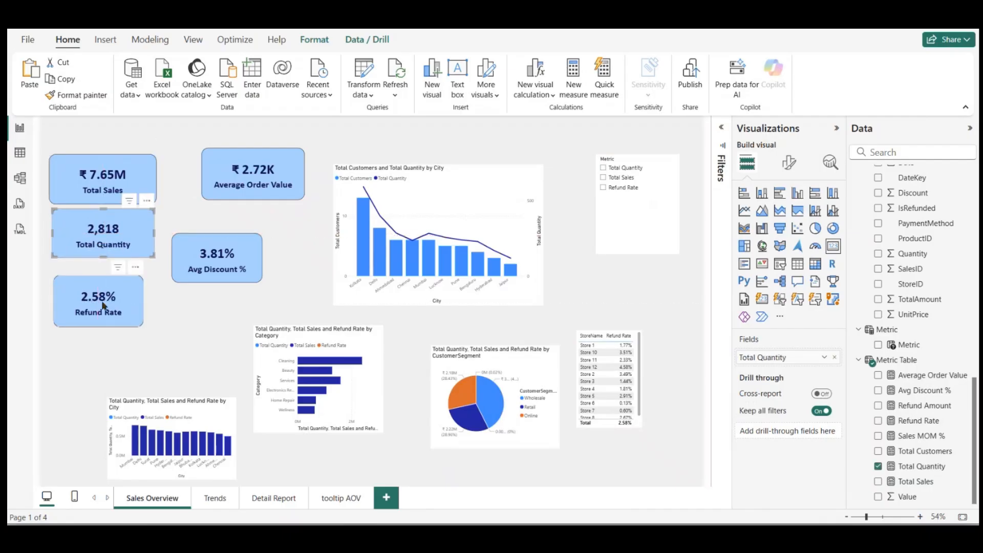
left_click_drag(100, 305, 99, 293)
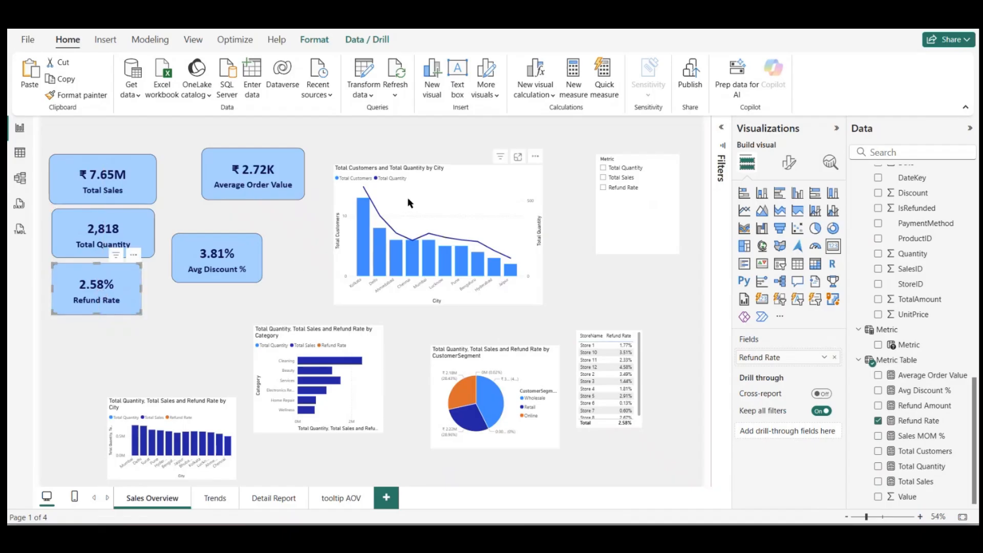
left_click_drag(417, 204, 410, 199)
Step: Set the city combo chart's X-axis value font size to 12 and its X-axis title to Segoe UI Bold, size 15
left_click(789, 162)
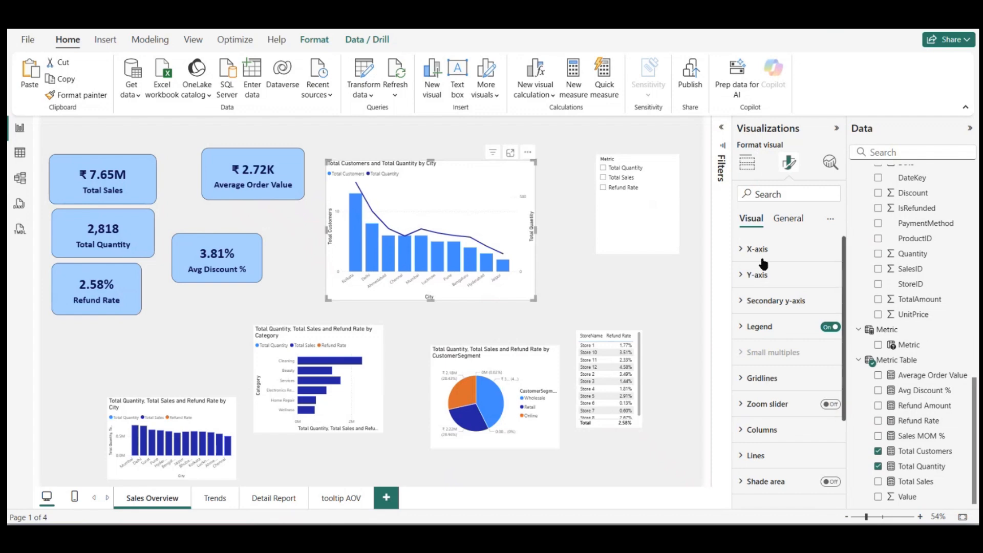
left_click(762, 251)
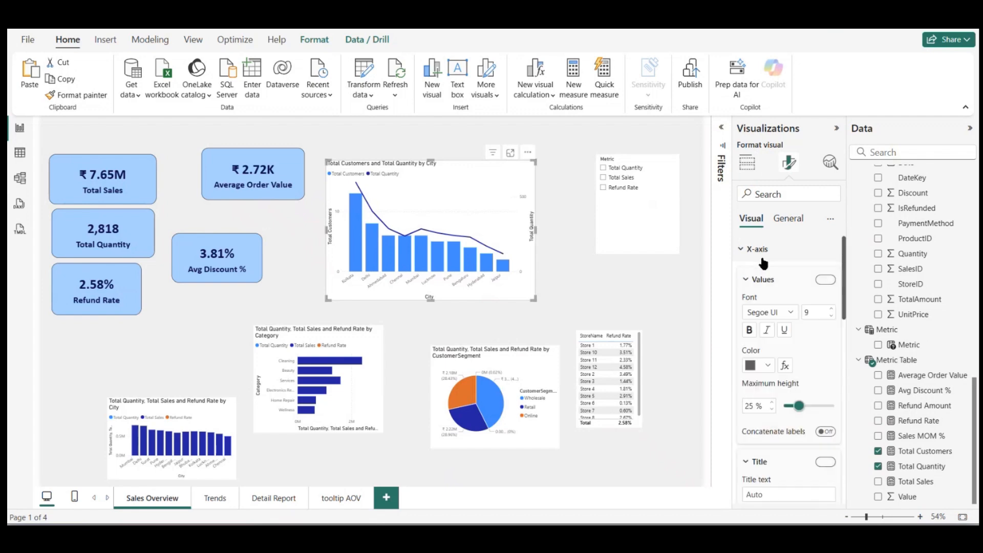
left_click(832, 310)
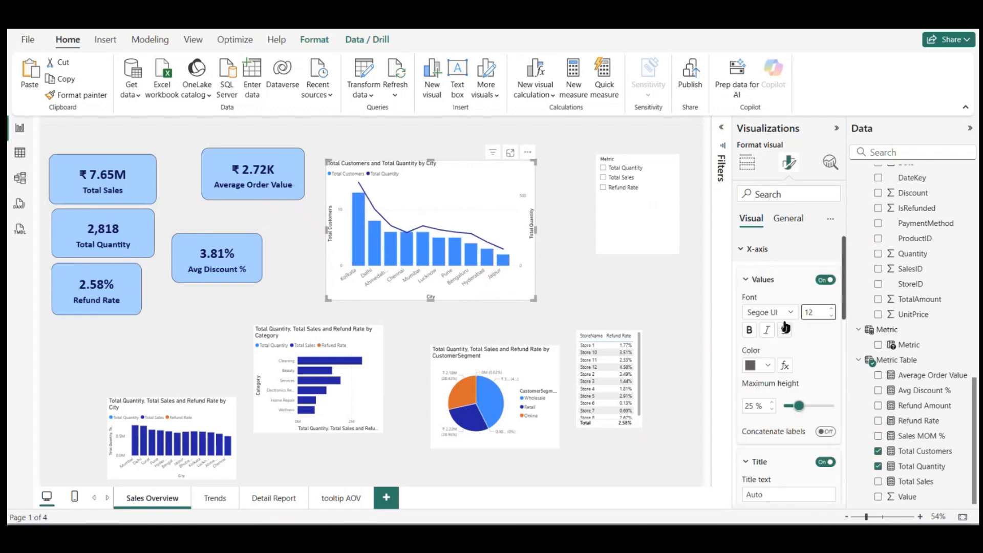
left_click(750, 280)
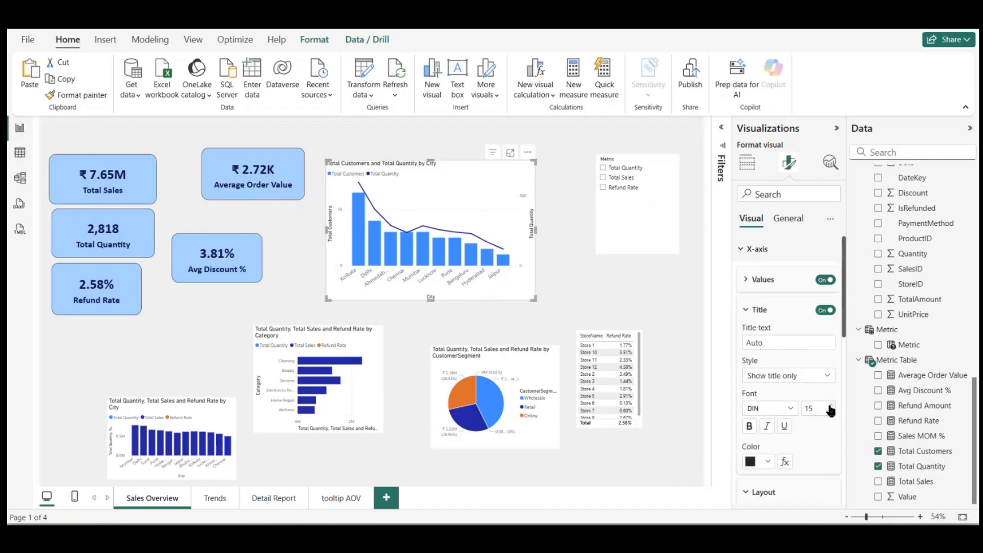
left_click(773, 408)
scroll(777, 319, "down", 3)
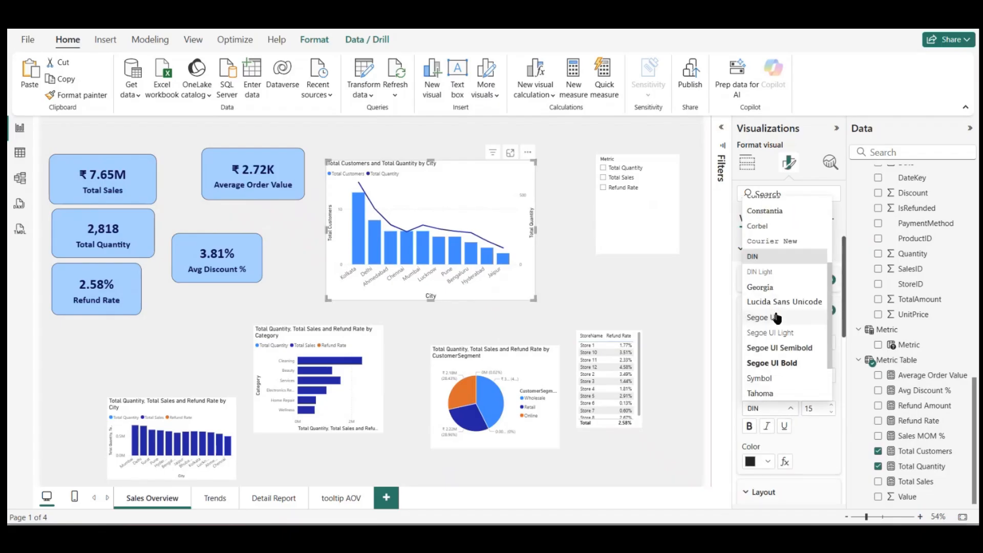
left_click(772, 363)
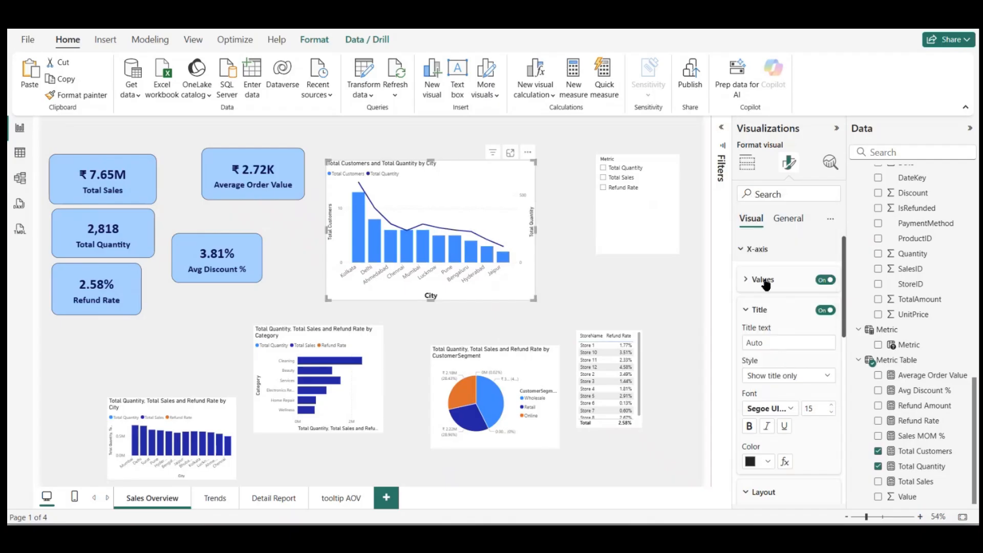
Step: Make the city chart's X-axis values bold and color both the values and the axis title dark navy #09124F
left_click(764, 281)
left_click(770, 366)
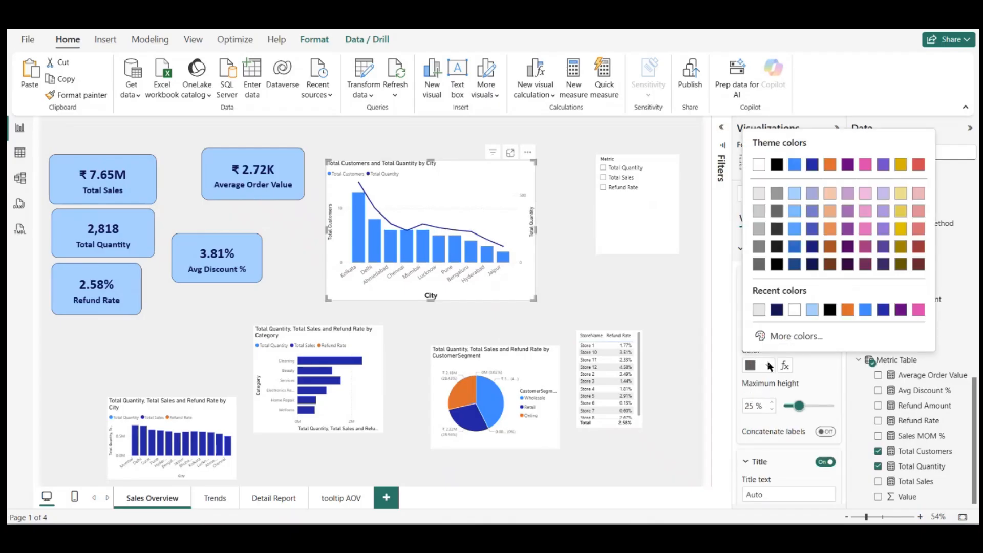
left_click(774, 310)
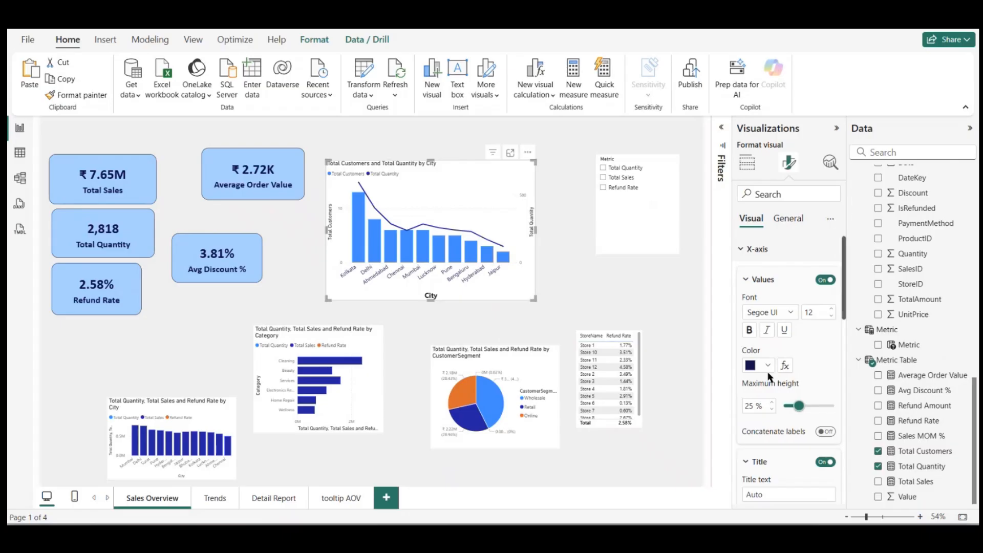
left_click(751, 331)
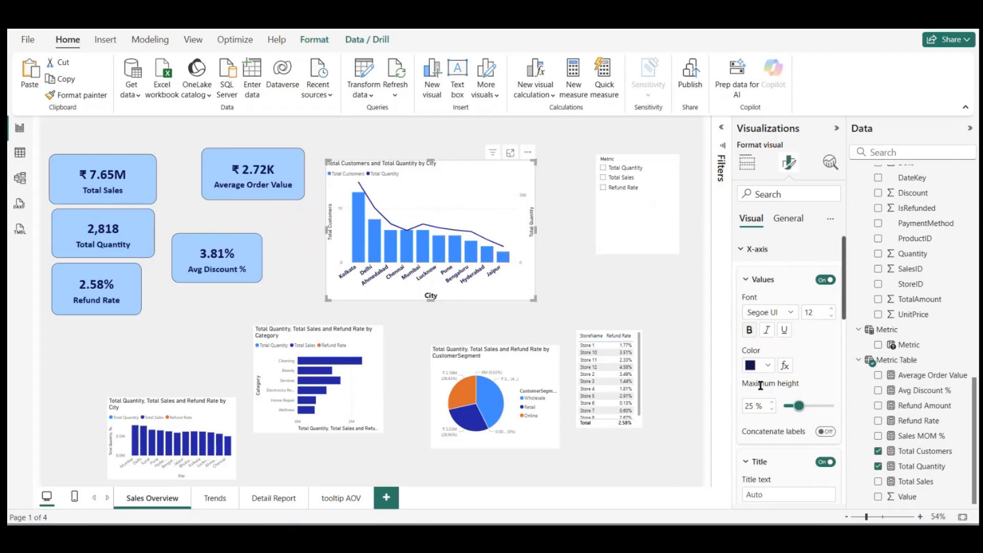
left_click(746, 253)
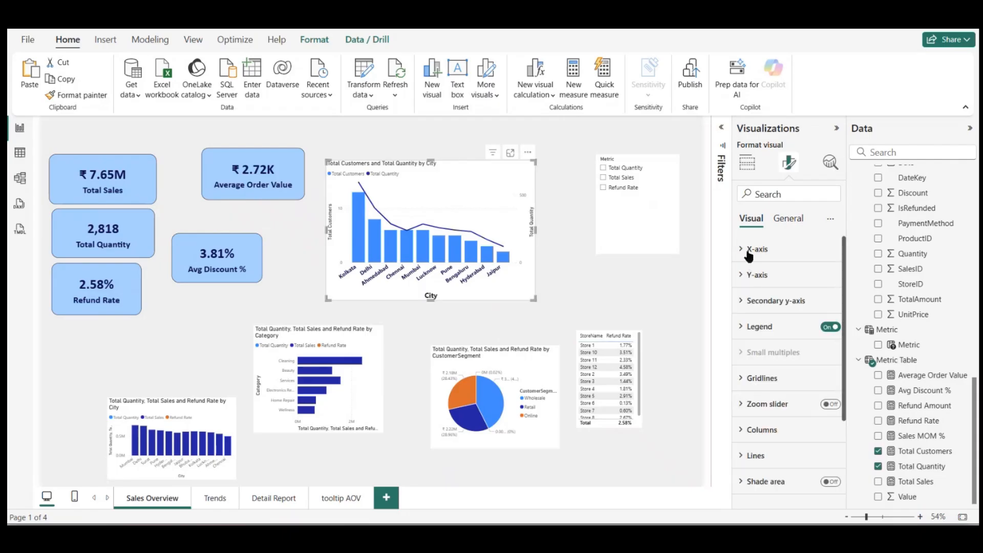
left_click(749, 253)
scroll(759, 435, "down", 5)
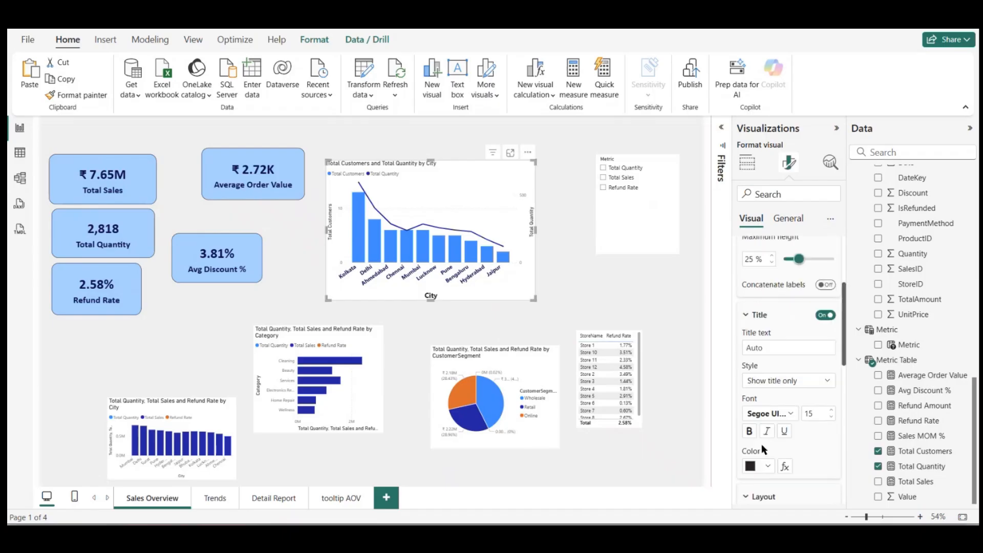
left_click(768, 464)
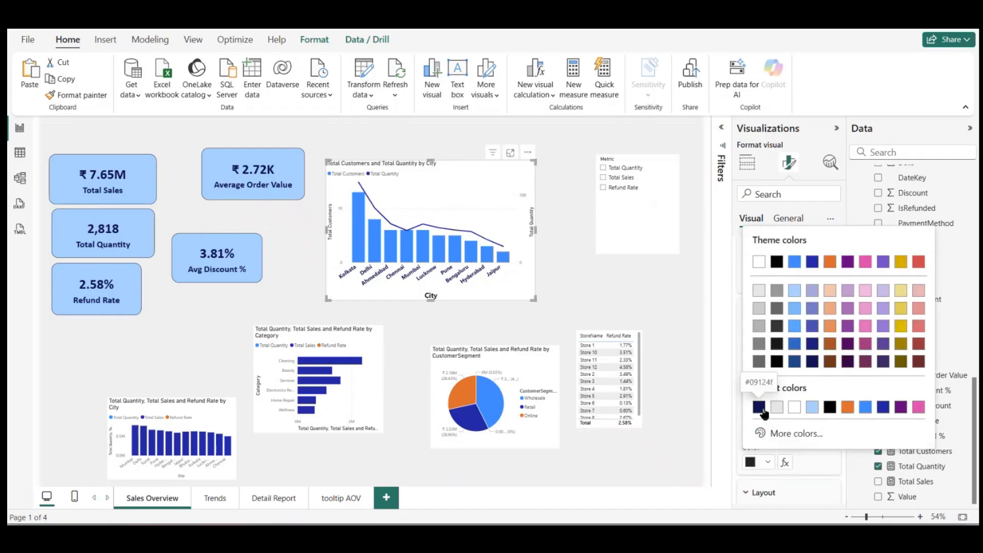
left_click(761, 409)
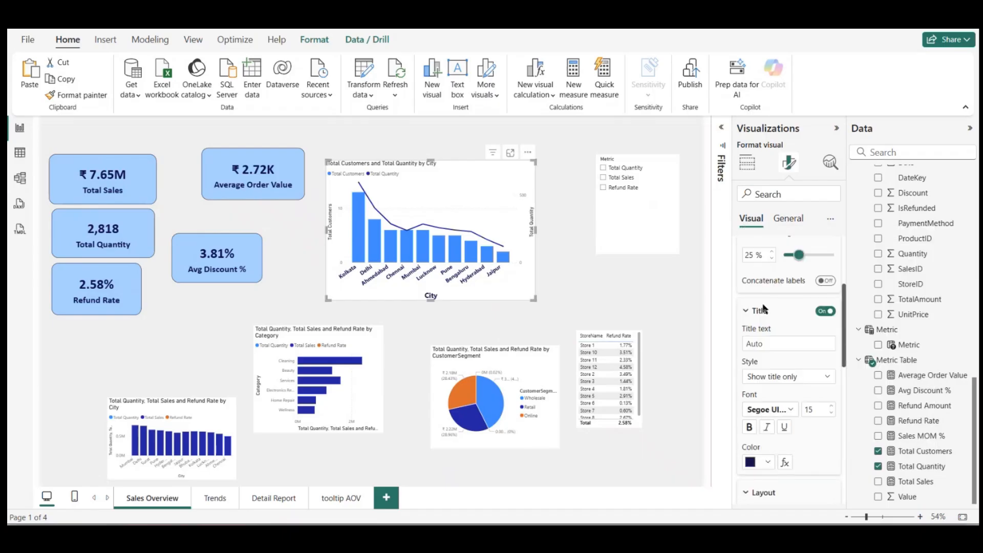
Step: Format the city chart's Y-axis values as bold, size 12, in dark navy #09124F
scroll(764, 307, "up", 1)
scroll(762, 309, "down", 3)
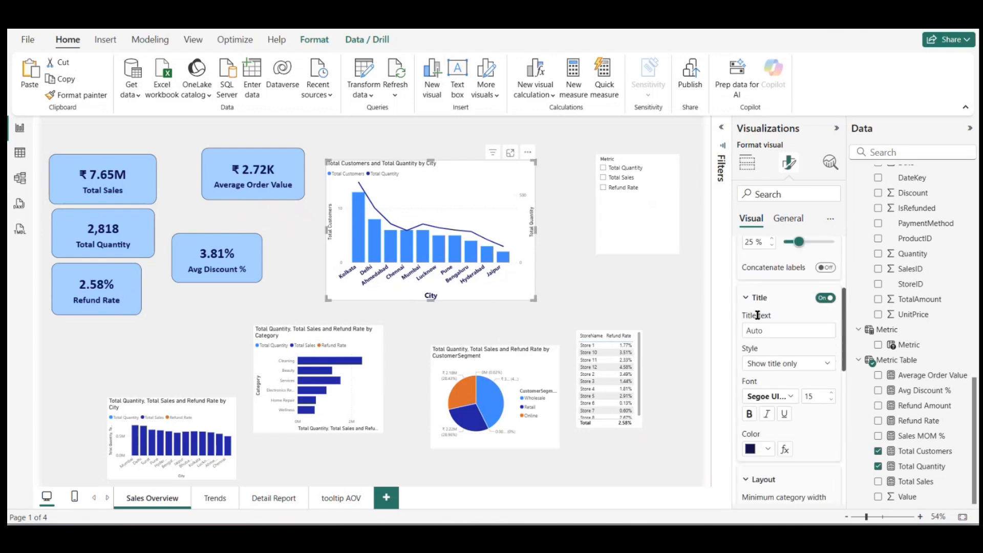
scroll(758, 314, "down", 5)
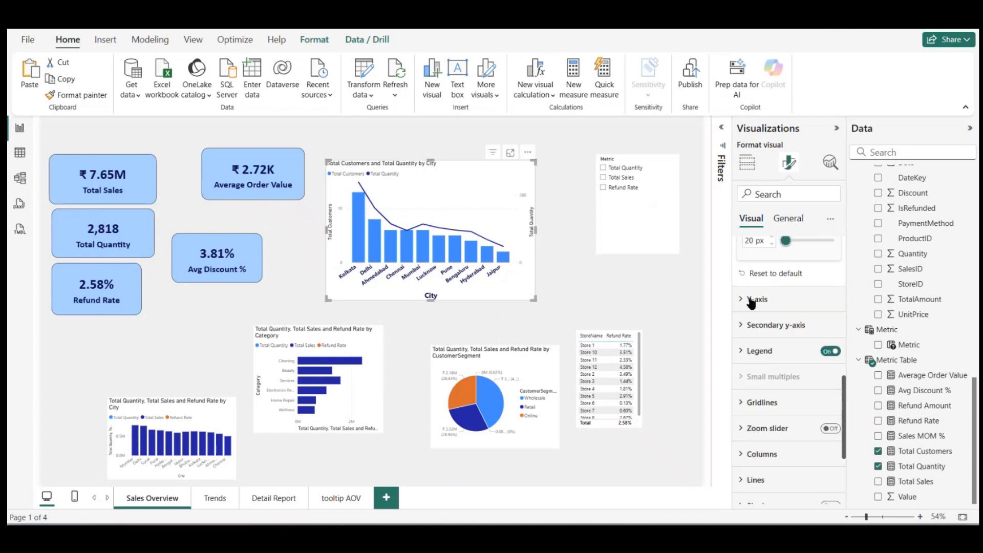
left_click(752, 301)
scroll(776, 342, "down", 1)
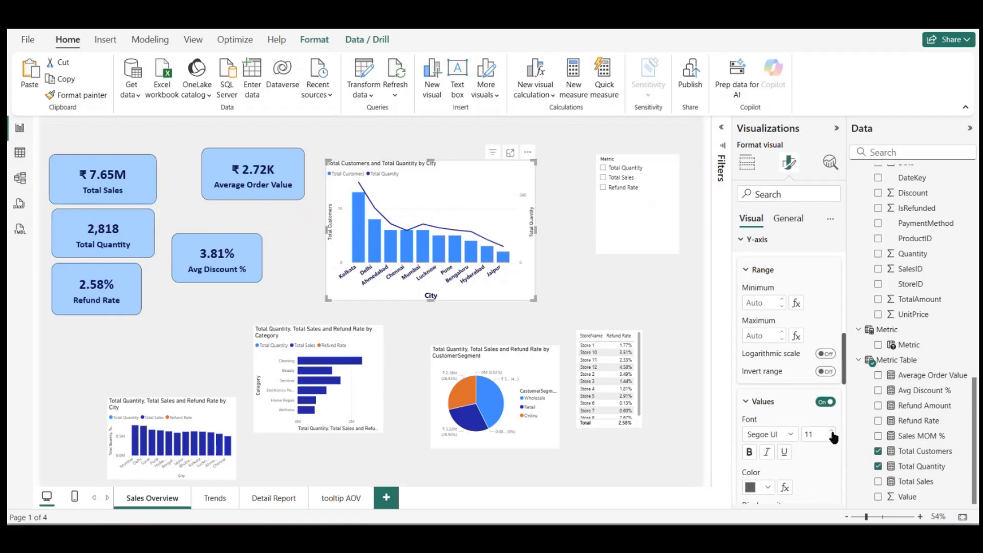
left_click(763, 487)
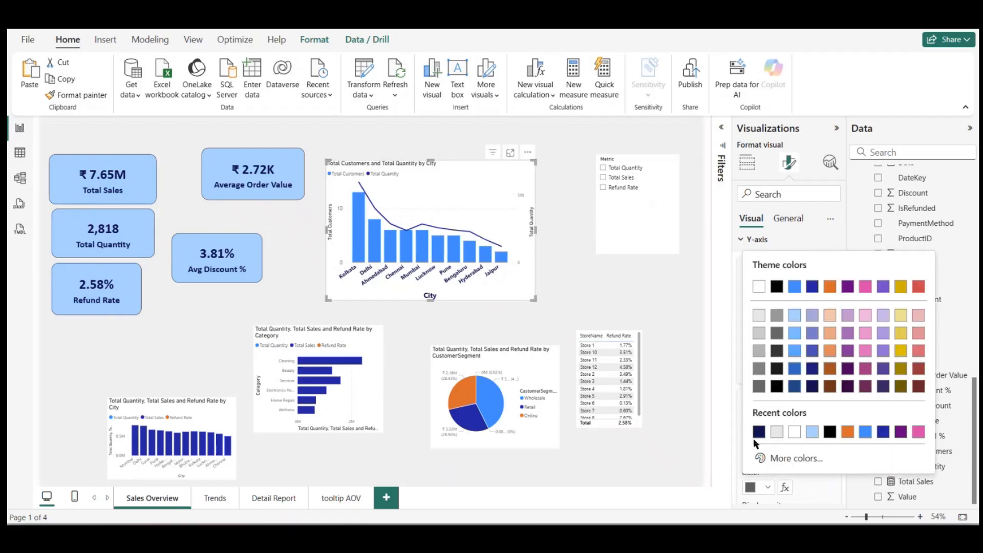
left_click(758, 433)
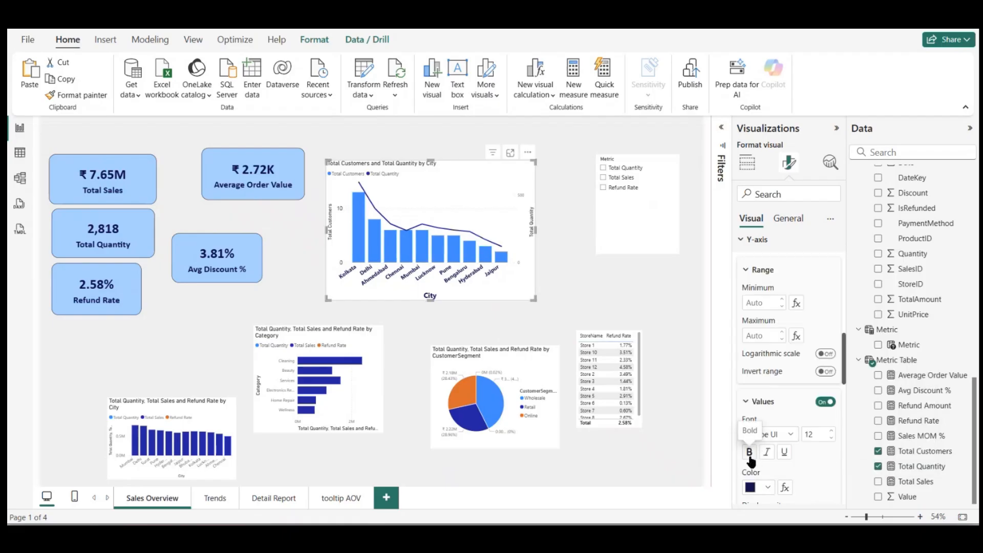
scroll(786, 452, "down", 2)
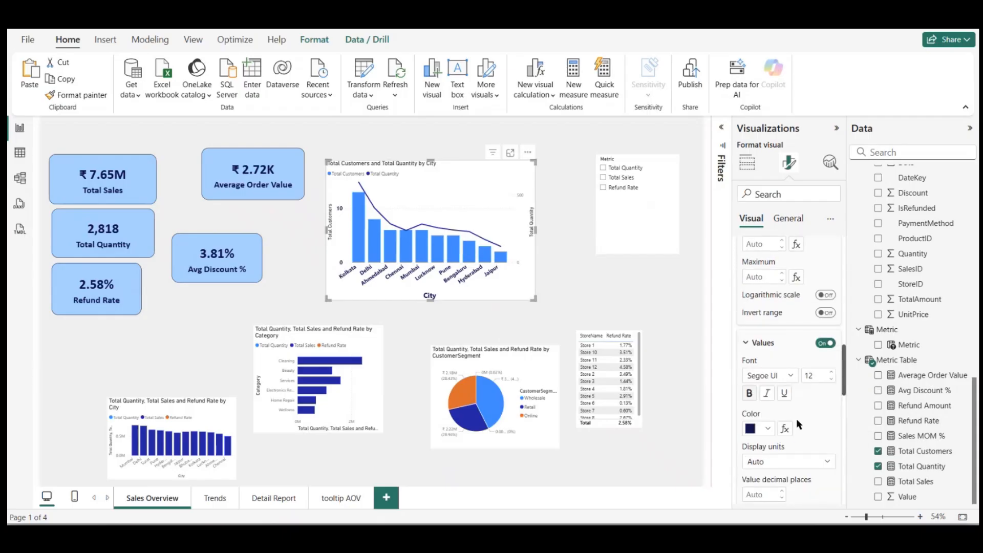
Step: Format the city chart's Y-axis title in Segoe UI Bold, size 15, colored dark navy #09124F
scroll(778, 445, "down", 4)
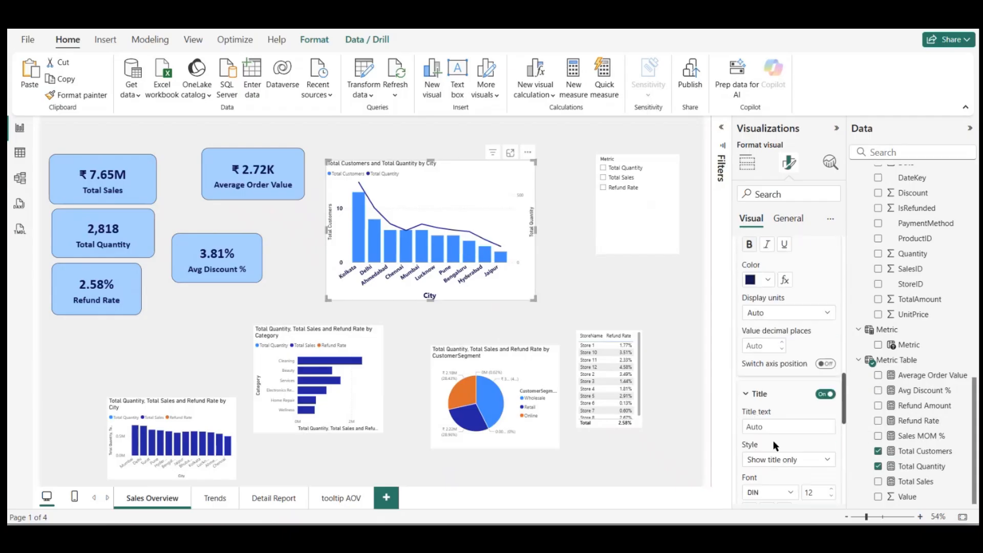
scroll(778, 451, "down", 2)
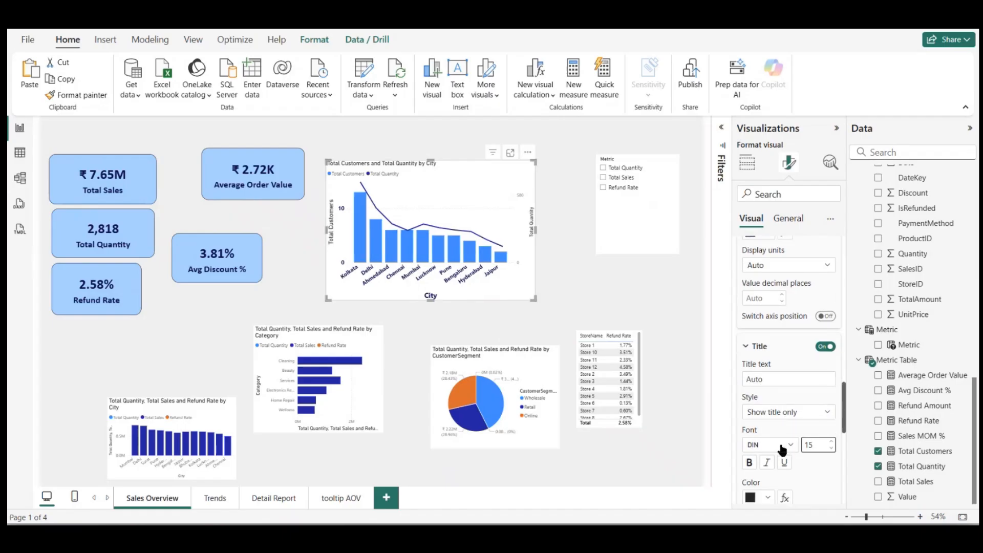
left_click(787, 446)
scroll(788, 391, "down", 1)
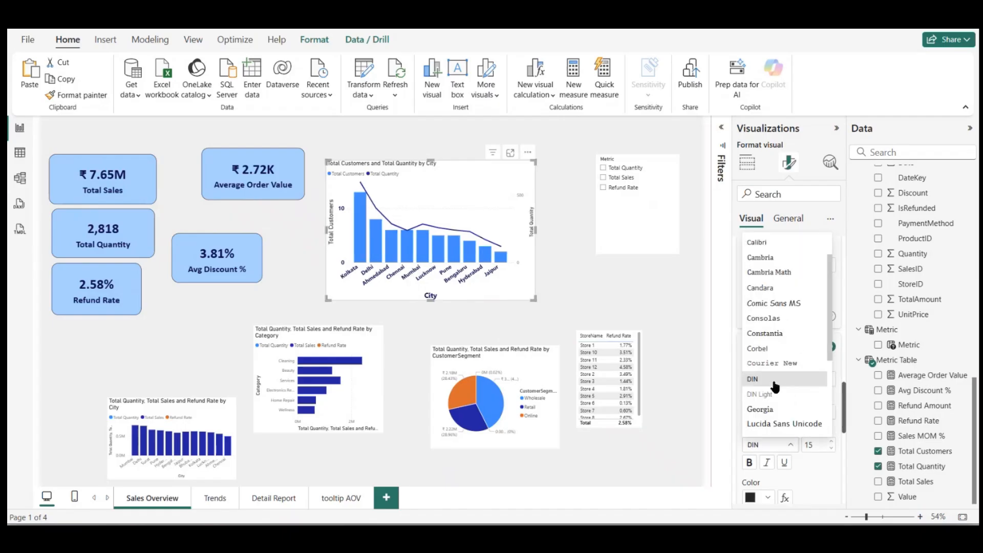
scroll(784, 389, "up", 1)
scroll(786, 326, "down", 5)
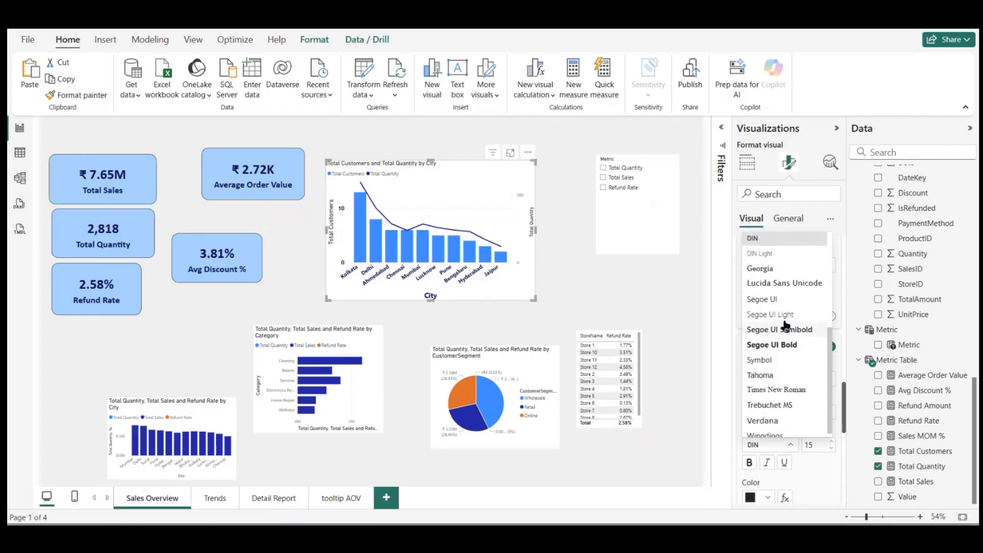
left_click(785, 347)
scroll(784, 358, "down", 2)
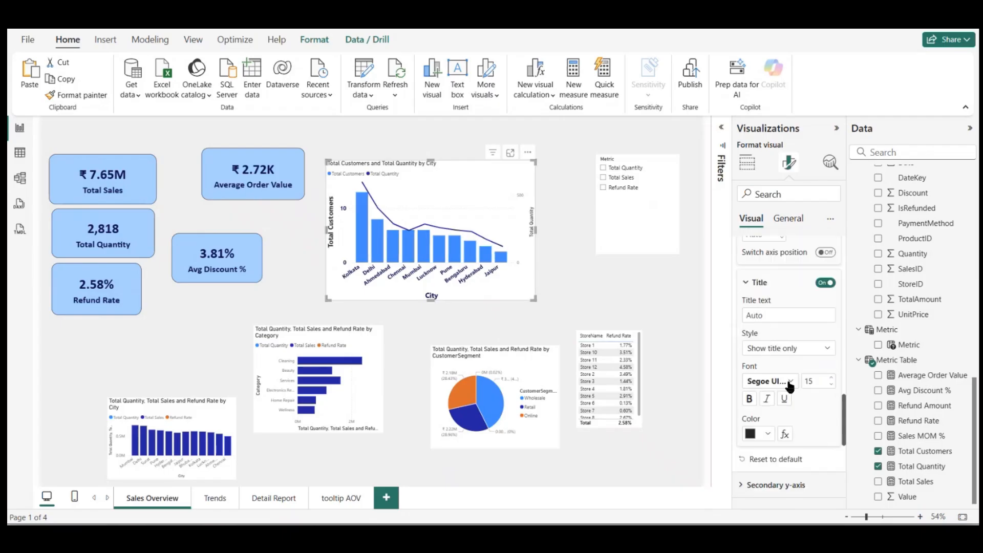
left_click(767, 433)
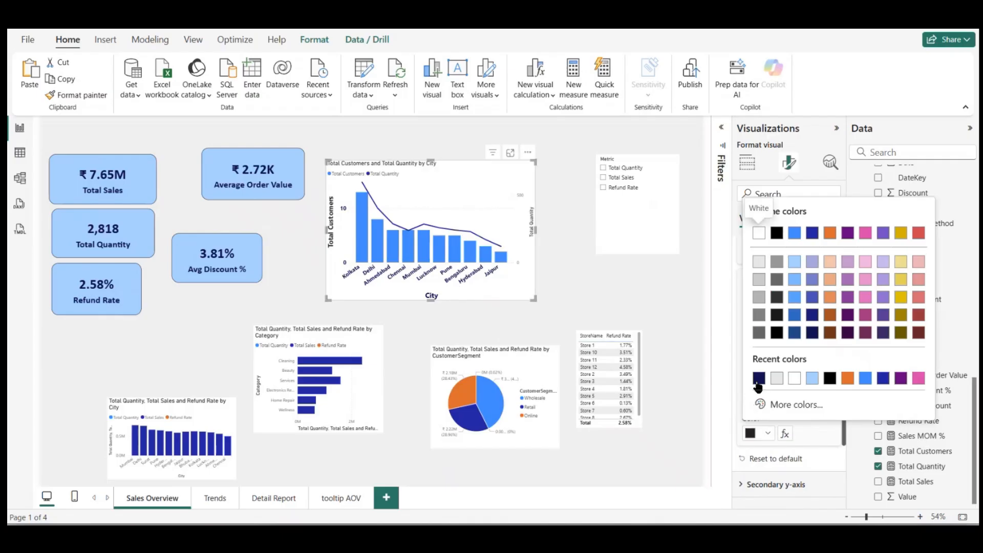
left_click(759, 384)
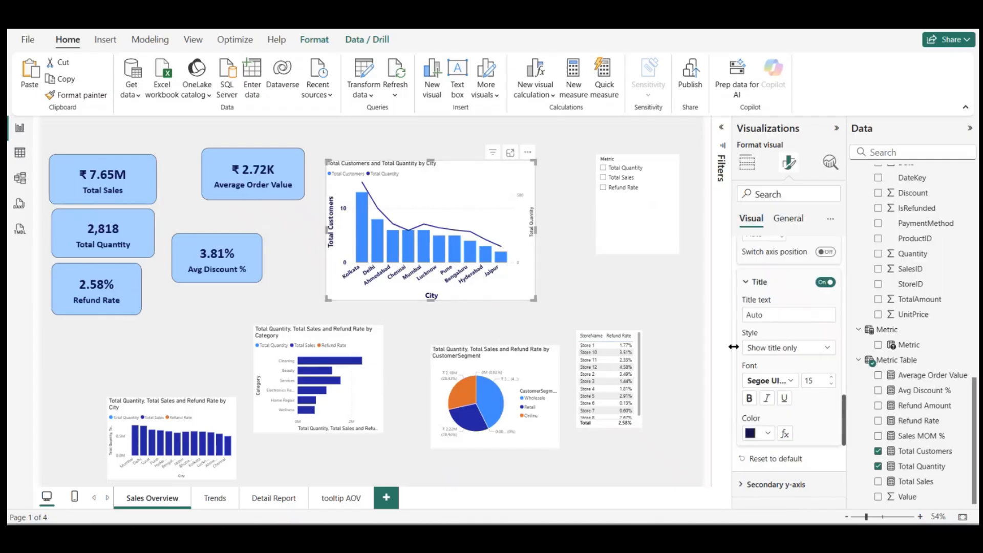
Step: Turn on the city chart's secondary Y-axis values and format them bold, size 12, in dark navy #09124F
scroll(779, 381, "down", 3)
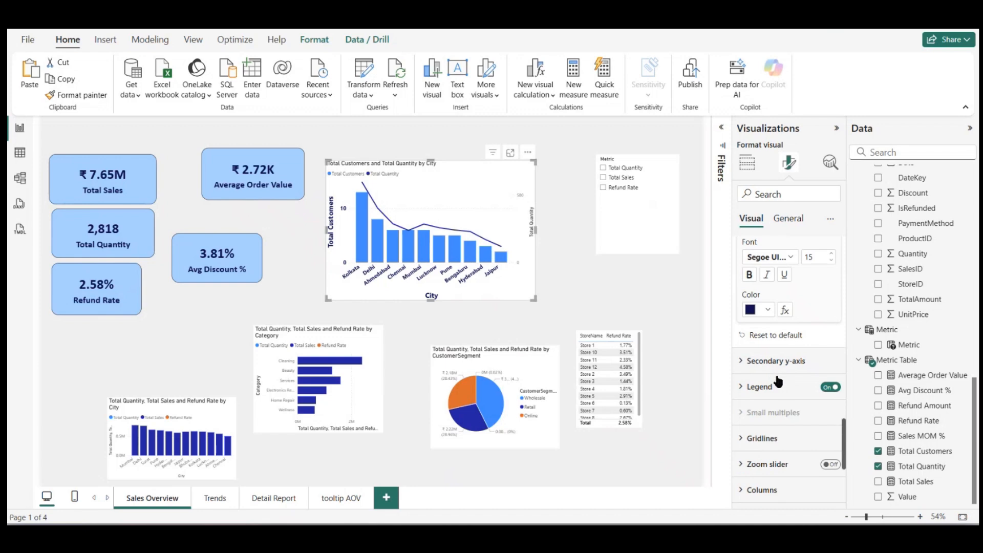
left_click(749, 361)
scroll(787, 373, "down", 3)
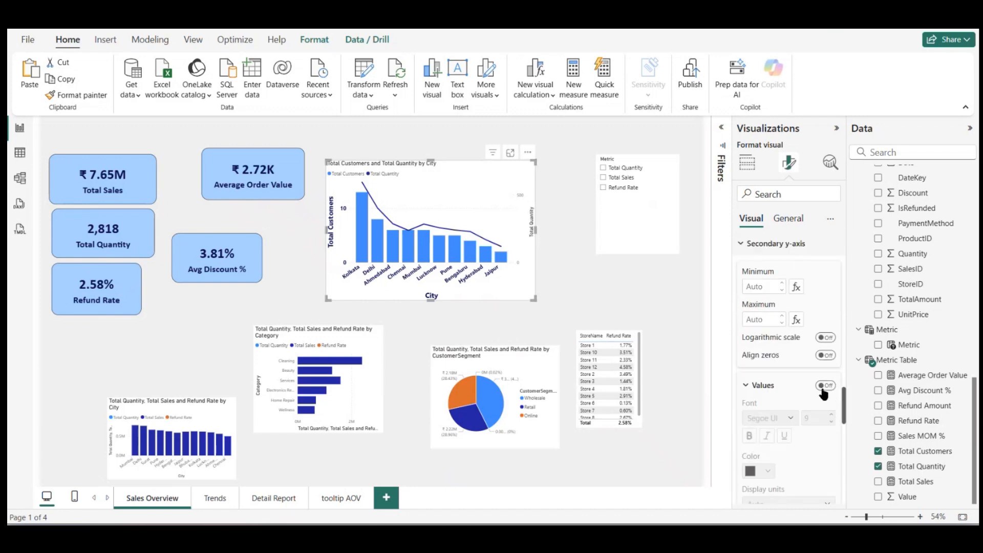
left_click(826, 386)
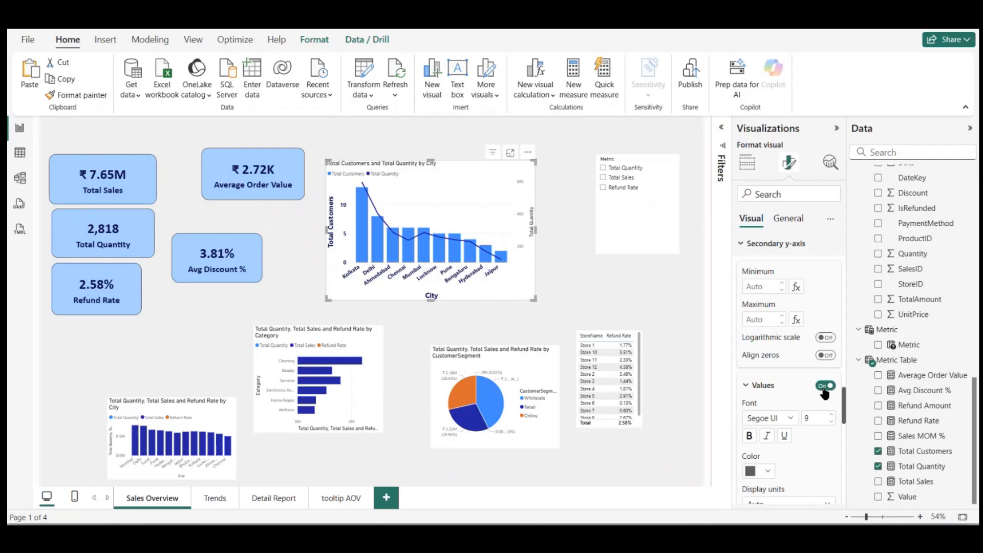
scroll(809, 405, "down", 1)
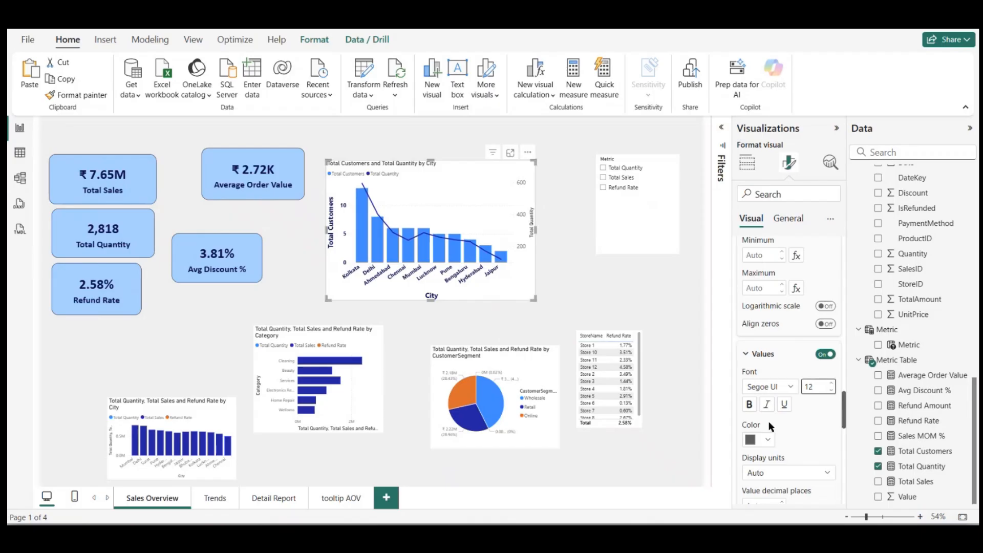
left_click(771, 440)
left_click(760, 388)
Step: Format the city chart's secondary Y-axis title in Segoe UI Bold, colored dark navy #09124F
scroll(784, 425, "down", 3)
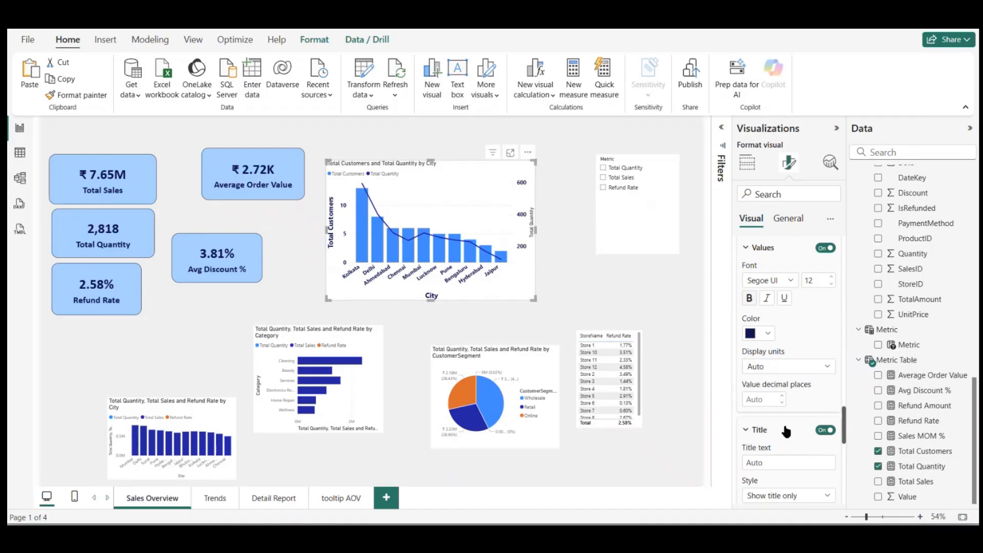
scroll(786, 445, "down", 2)
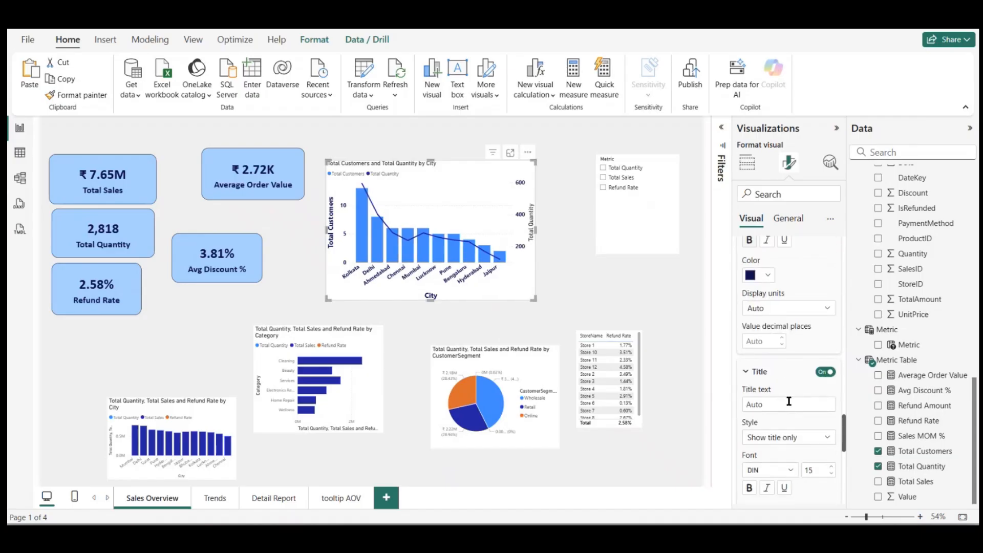
left_click(791, 470)
scroll(779, 399, "down", 5)
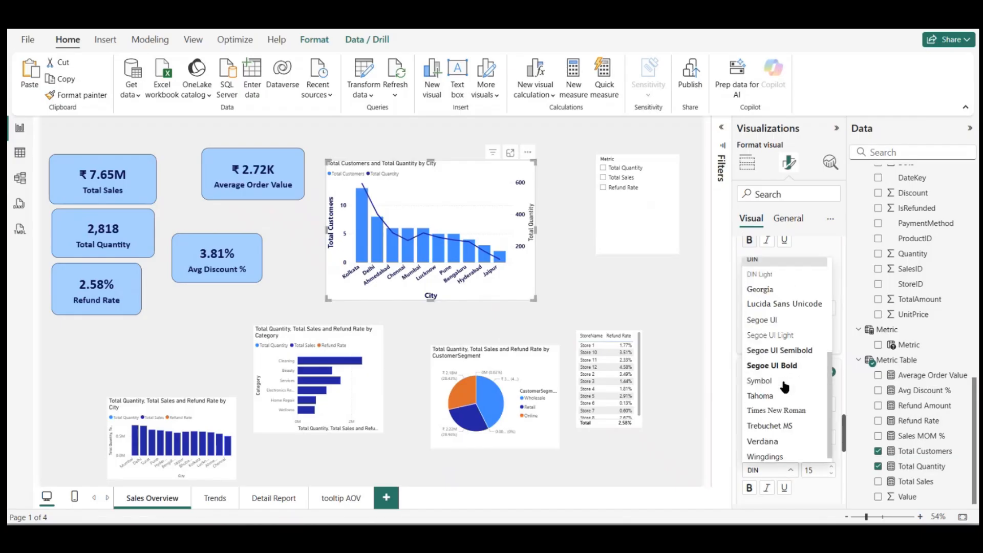
left_click(778, 361)
scroll(786, 438, "down", 2)
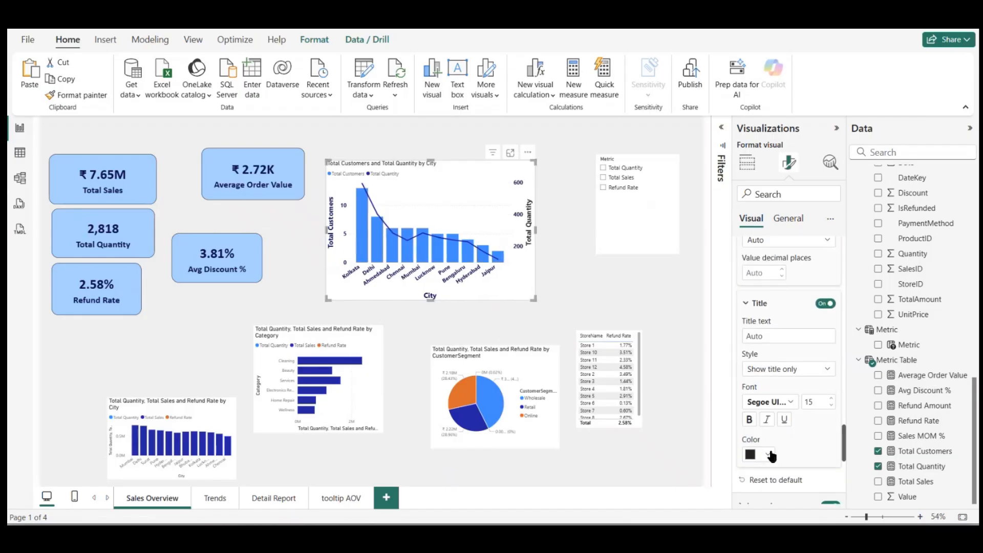
left_click(768, 454)
left_click(759, 399)
left_click(593, 282)
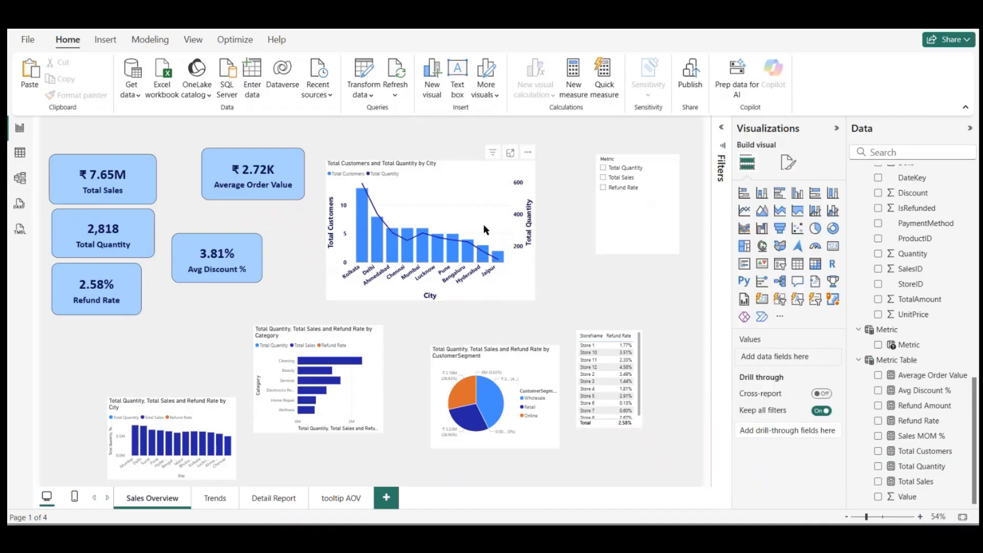
Step: Enlarge the city chart and position it between the Average Order Value card and the Metric slicer
left_click(471, 224)
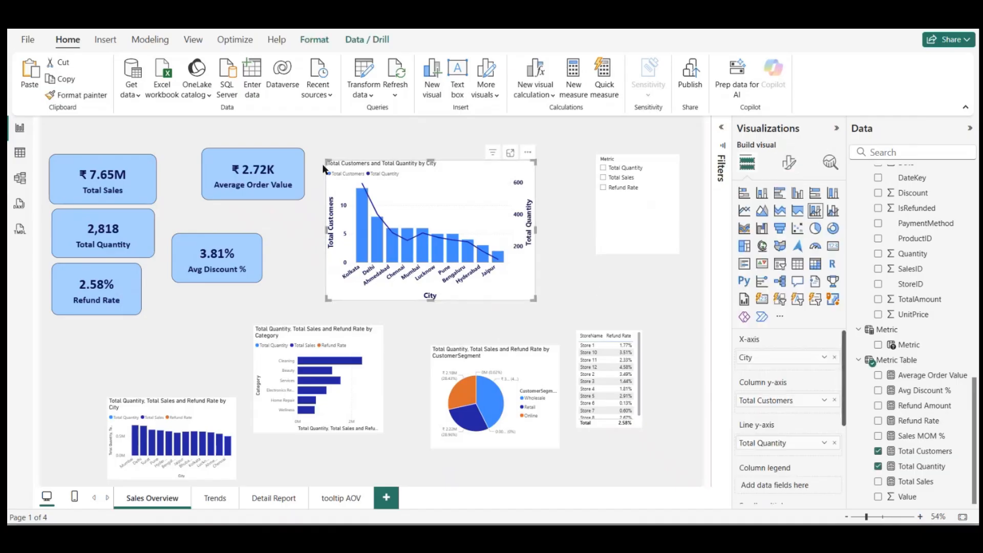
left_click_drag(326, 161, 287, 144)
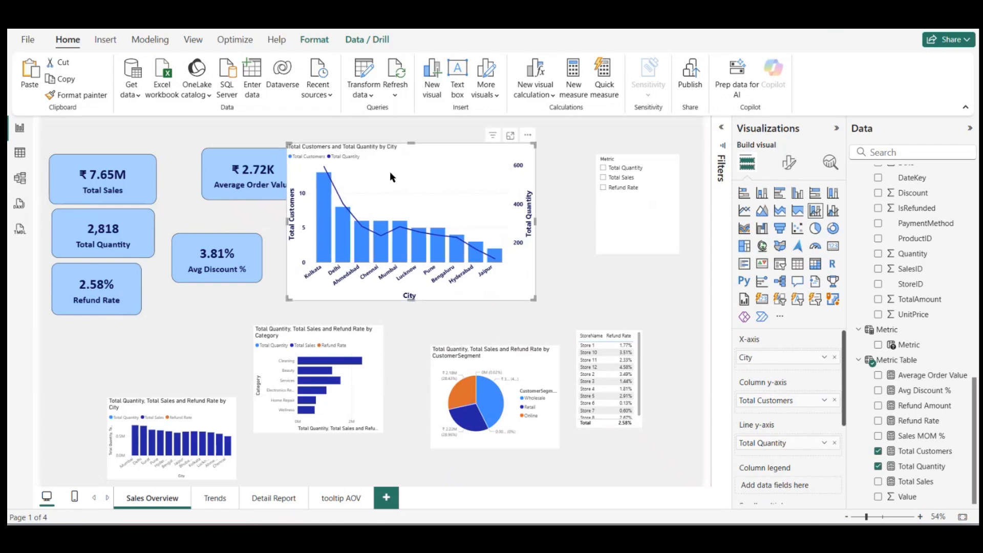
left_click_drag(392, 174, 421, 175)
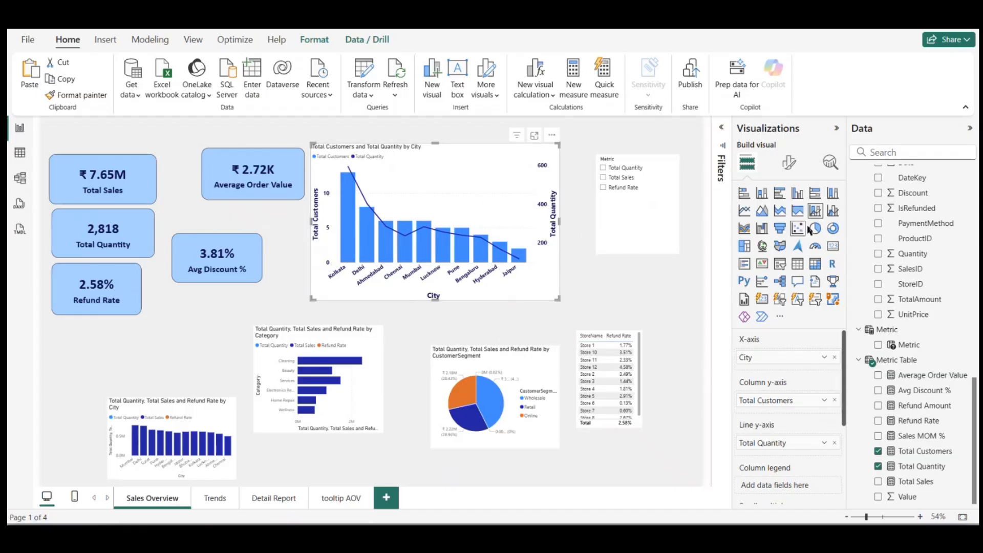
Step: Set the city chart's legend position to Bottom left
left_click(789, 162)
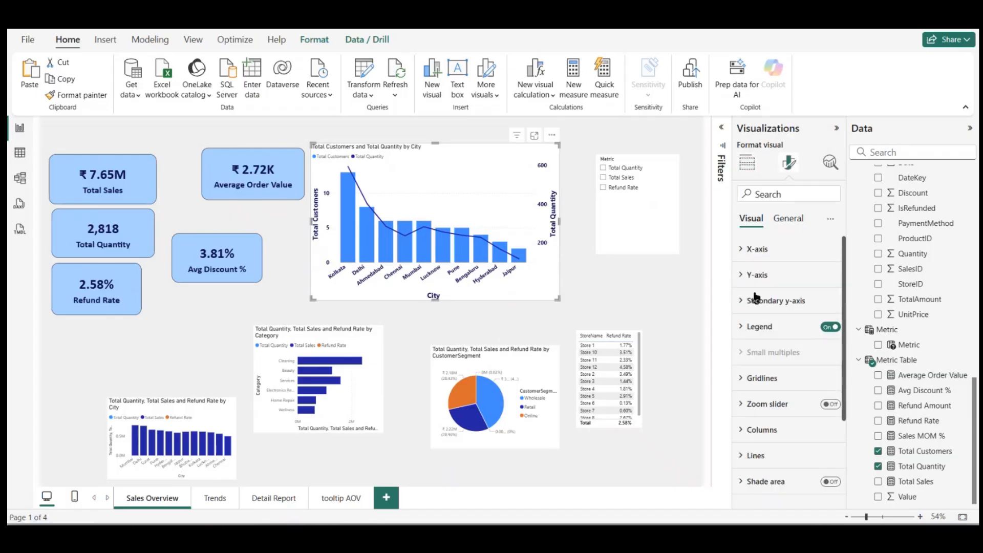
left_click(753, 327)
scroll(787, 355, "down", 2)
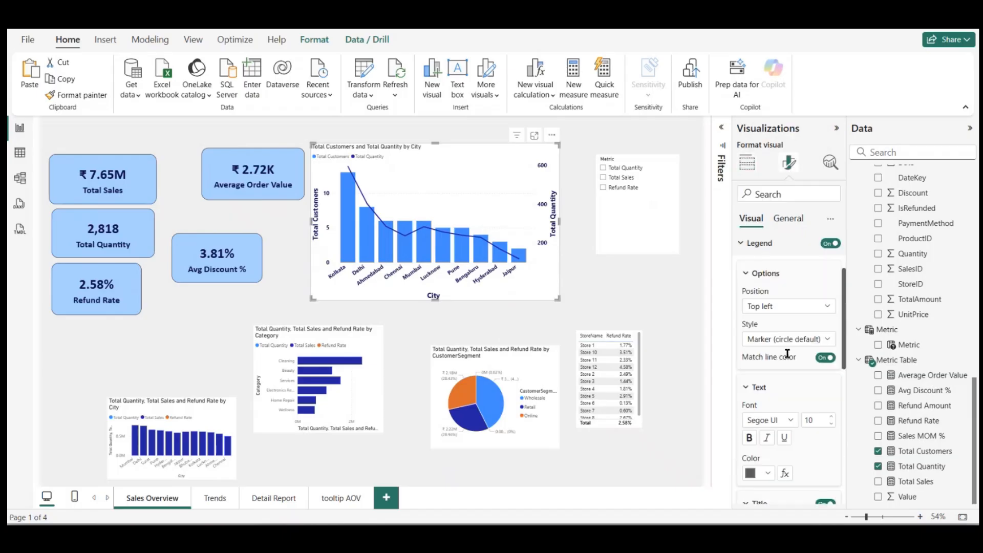
left_click(794, 305)
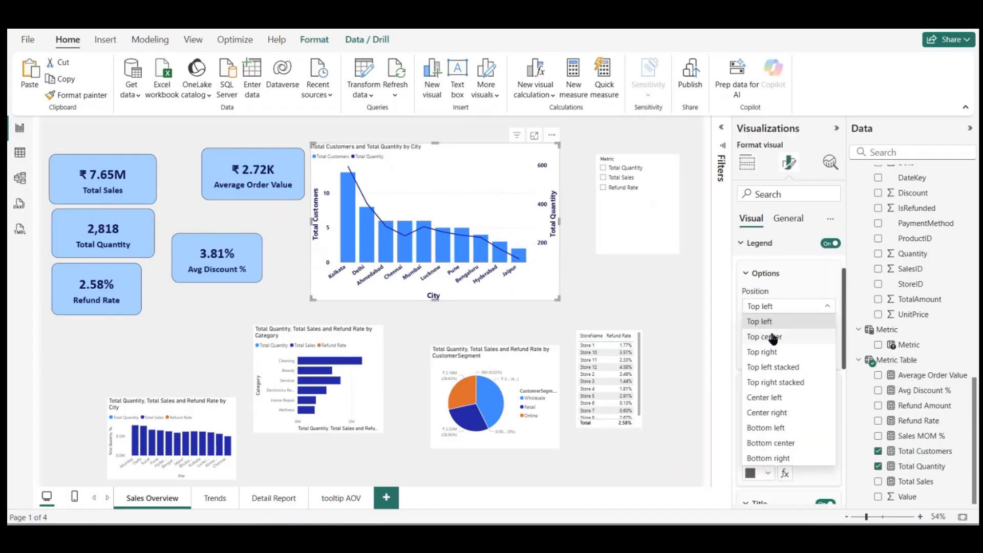
left_click(772, 427)
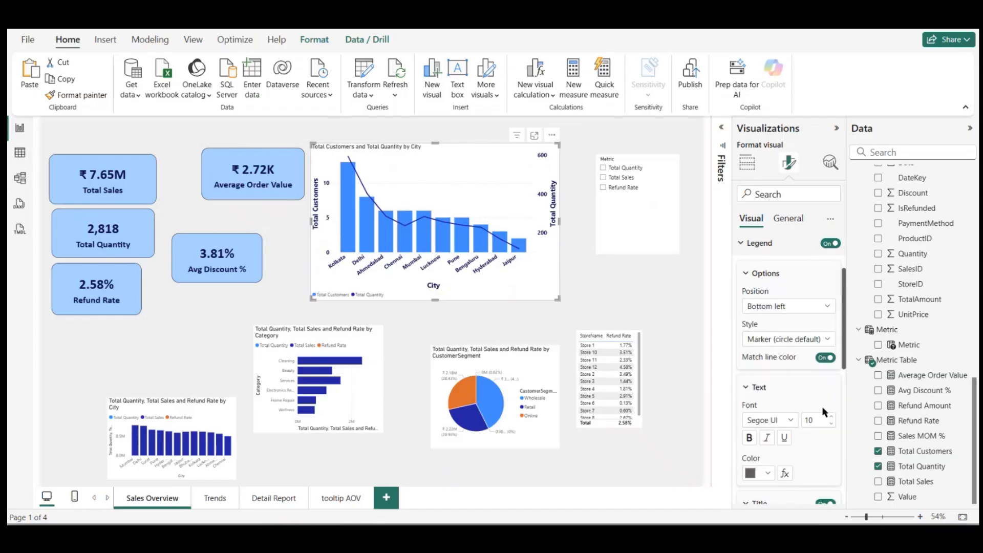
Step: Format the city chart's legend text as bold, size 12, in dark navy #09124F
left_click(833, 419)
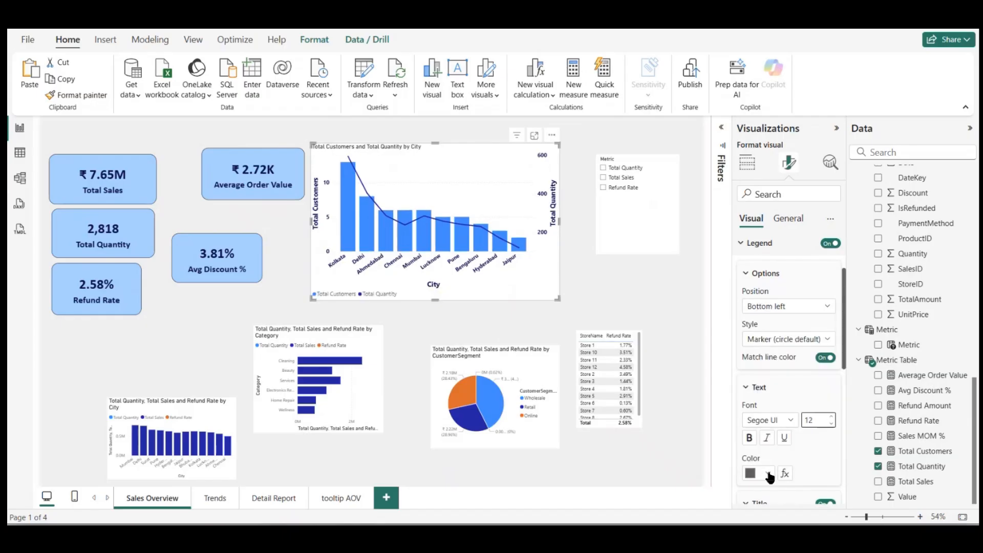
left_click(768, 473)
left_click(759, 418)
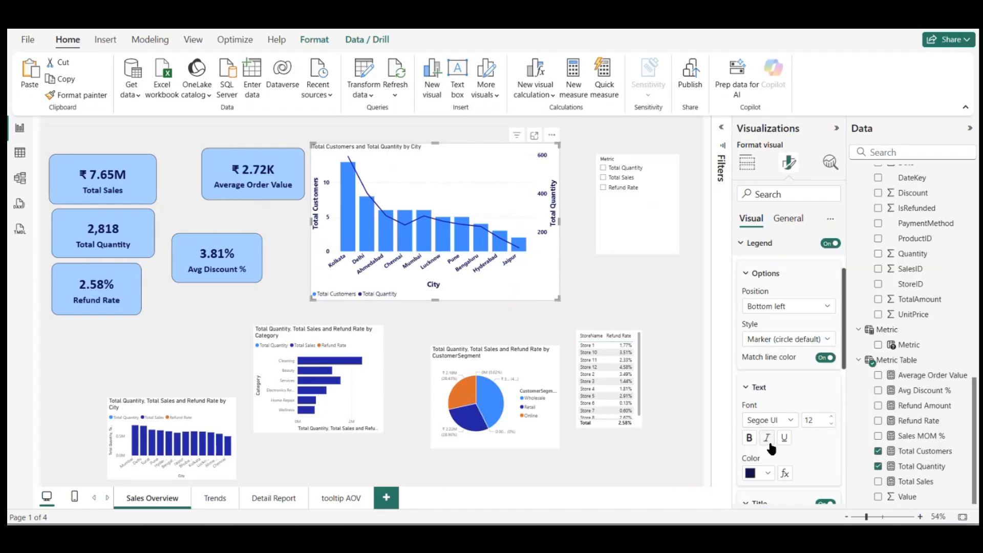
left_click(749, 438)
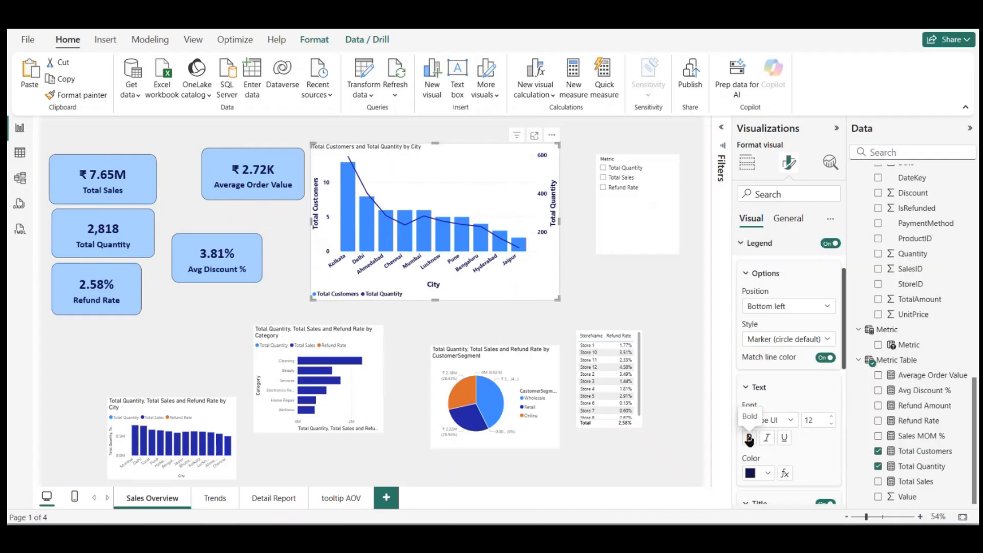
left_click(653, 319)
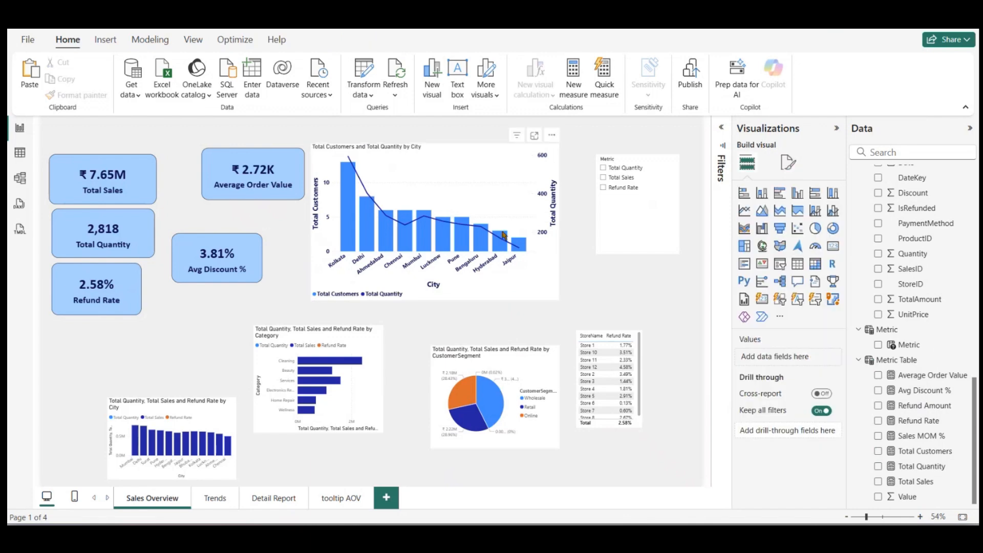
Step: Change the city chart's title text to "City wise Customers and Quantity Sold"
left_click(502, 233)
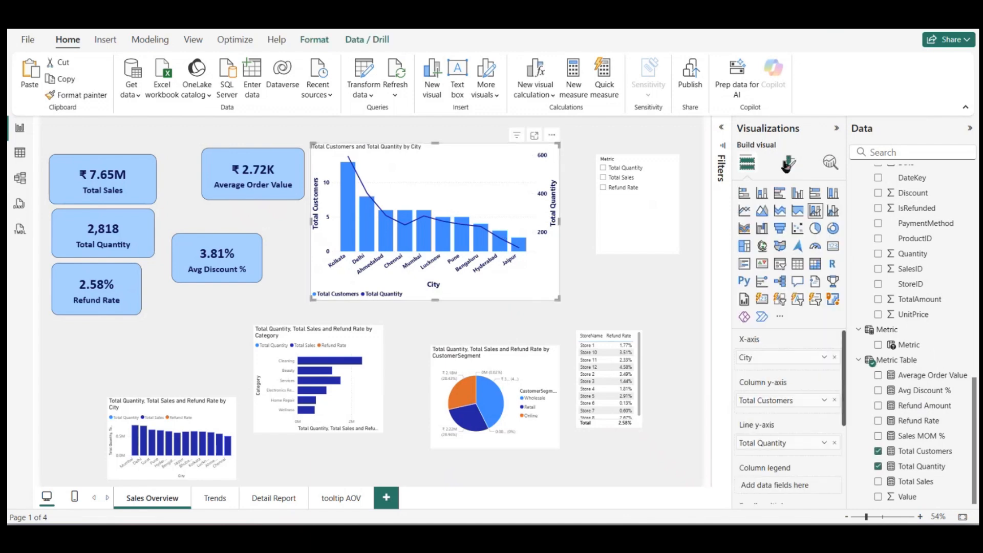
left_click(787, 163)
left_click(783, 223)
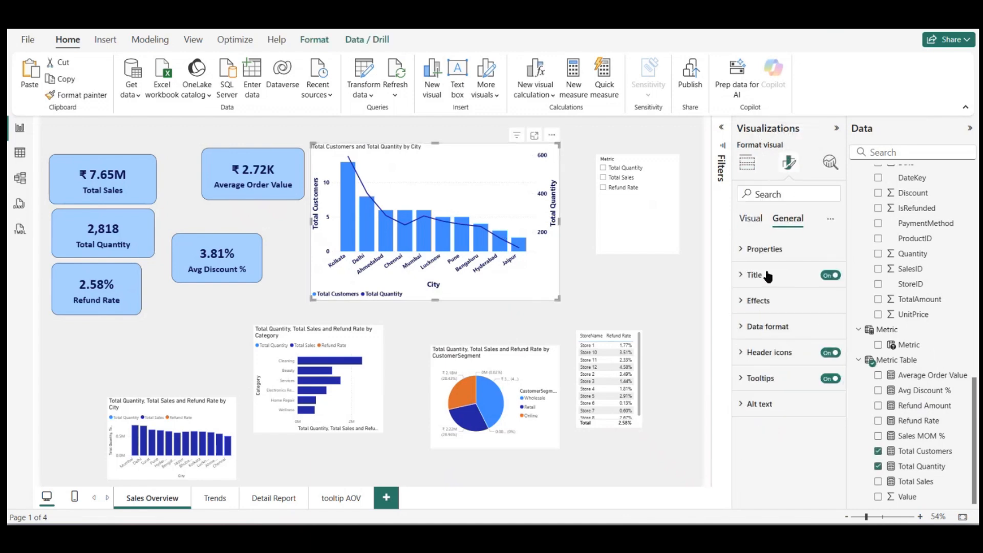
left_click(768, 277)
left_click(770, 339)
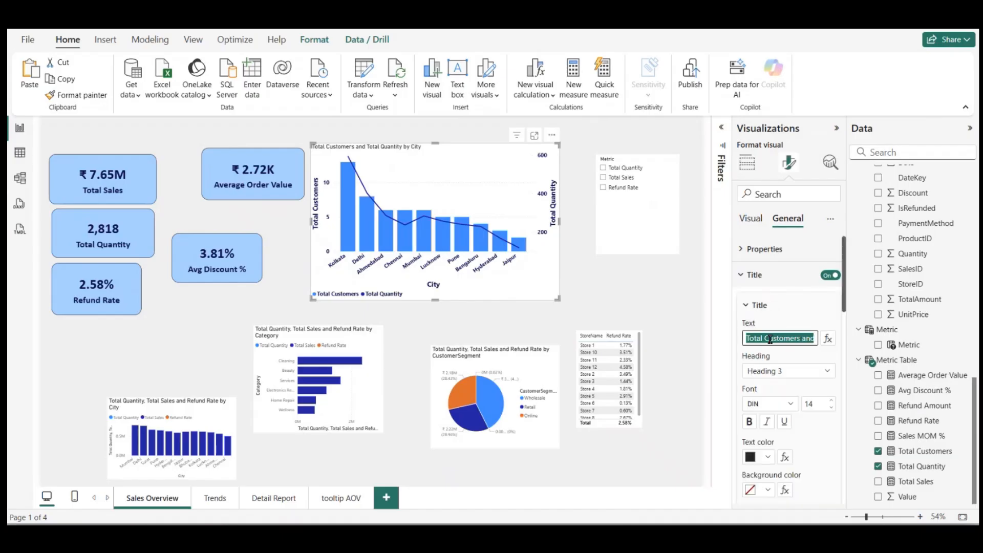
type("Sa")
key("BackSpace")
key("BackSpace")
key("BackSpace")
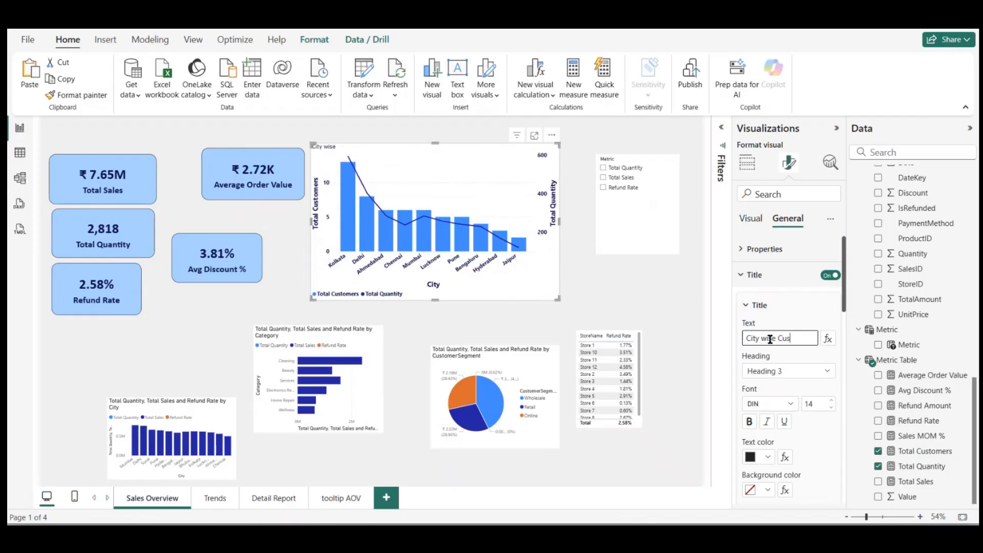
type("s and Quantity Sold")
Step: Set the city chart's title to Segoe UI Bold, size 16, and center it horizontally
left_click(832, 402)
left_click(832, 400)
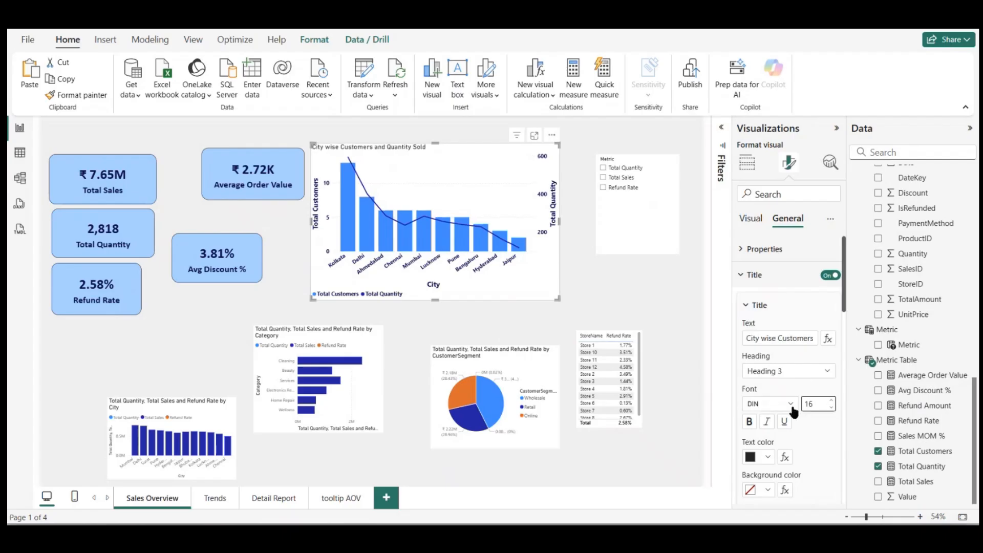
left_click(792, 404)
scroll(778, 334, "down", 3)
scroll(780, 335, "down", 2)
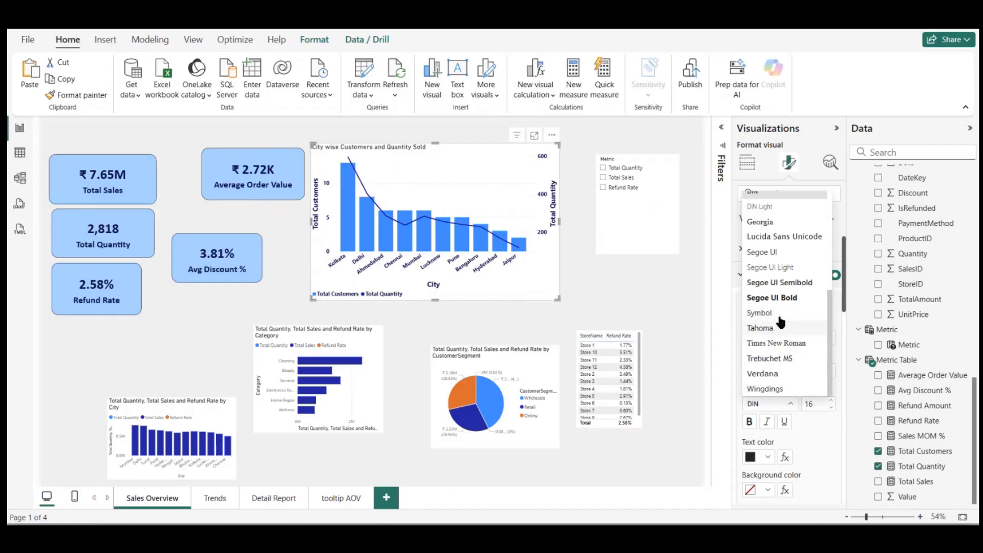
left_click(782, 300)
scroll(797, 420, "down", 3)
left_click(767, 415)
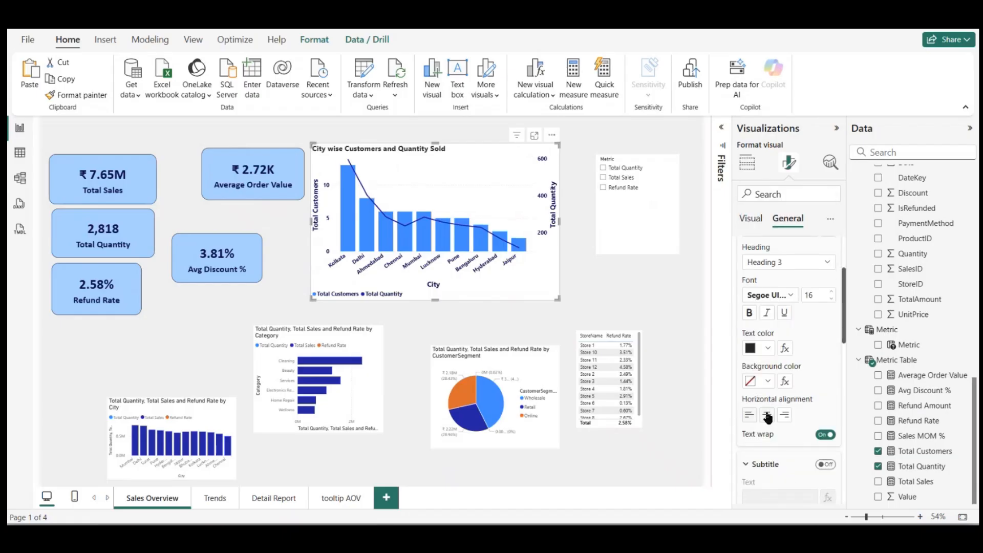
Step: Give the city chart's title a light blue background and dark navy #09124F text
left_click(768, 380)
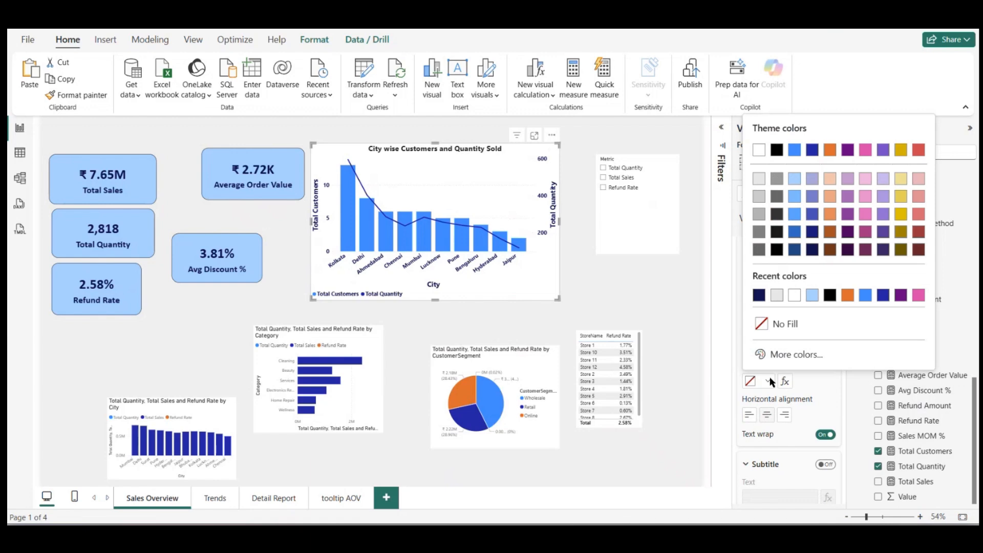
left_click(812, 298)
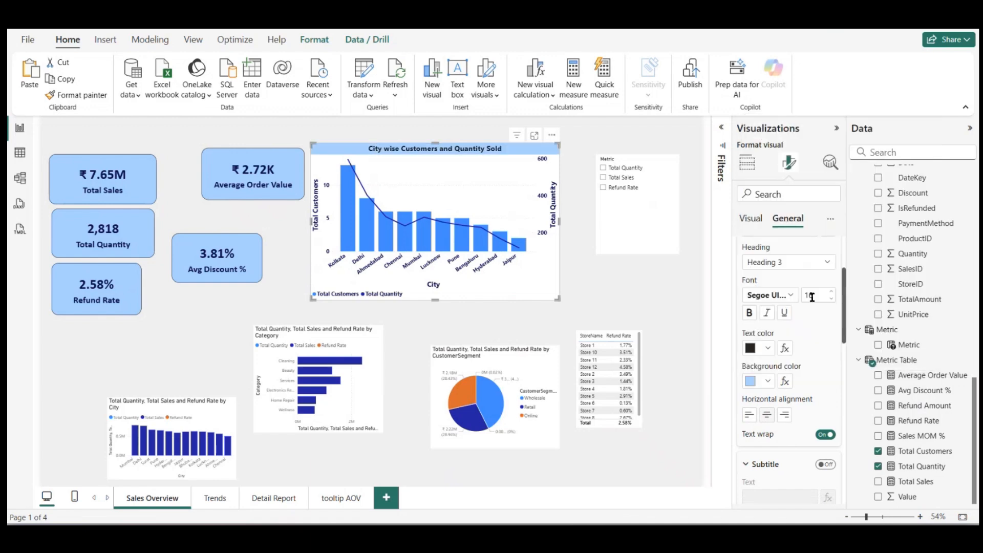
left_click(768, 348)
left_click(775, 293)
left_click(747, 163)
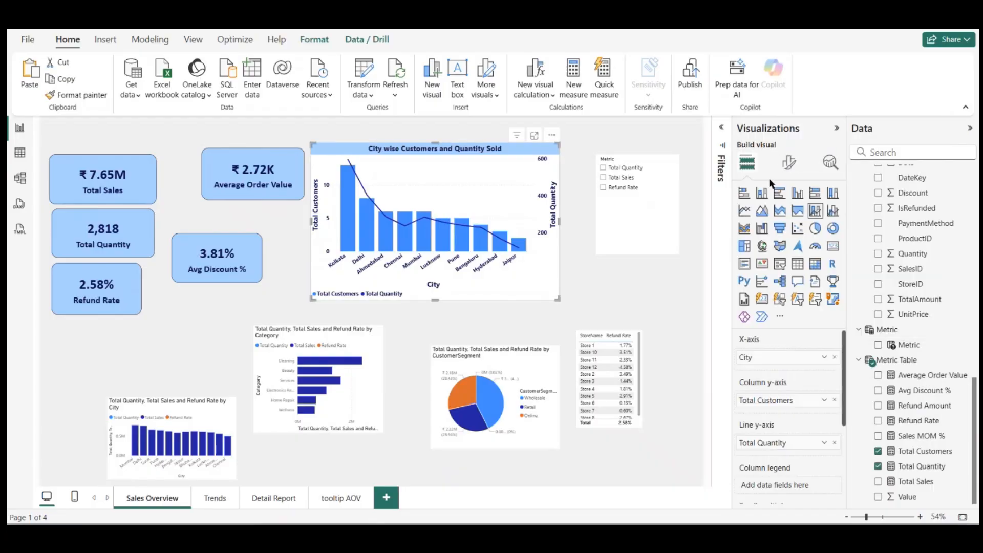
Step: Try light gray #E6E6E6 as the city chart's background color
left_click(789, 161)
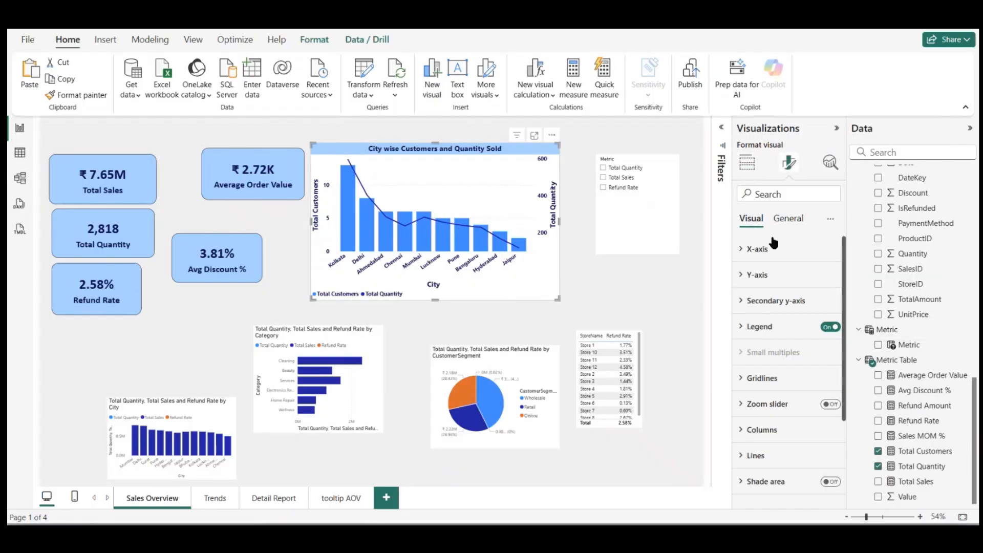
left_click(788, 219)
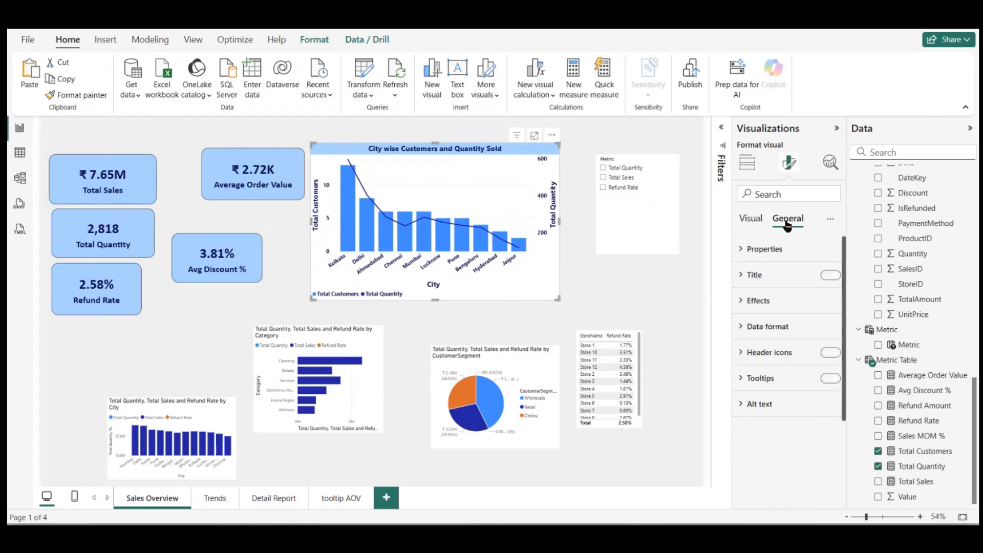
left_click(748, 303)
scroll(794, 368, "down", 1)
scroll(768, 302, "up", 2)
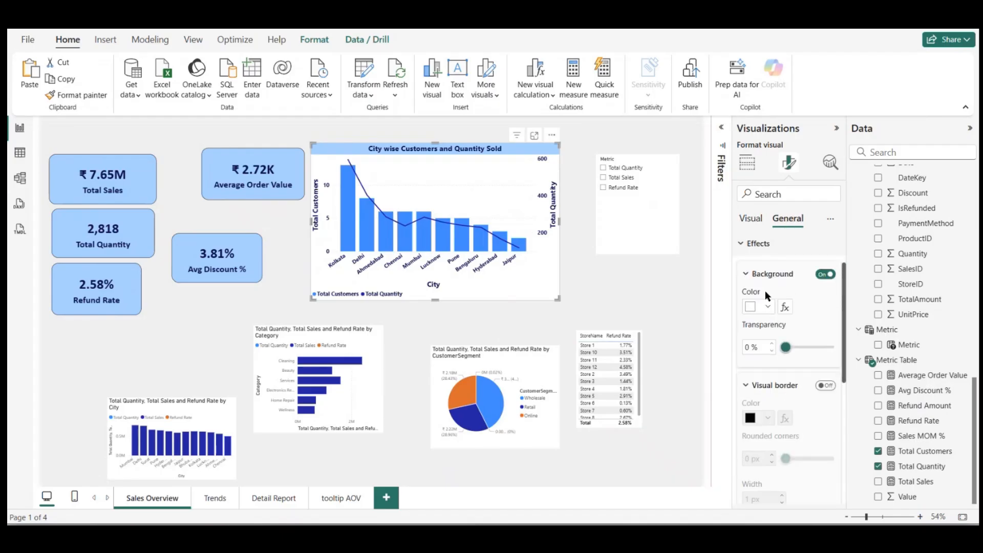
left_click(767, 306)
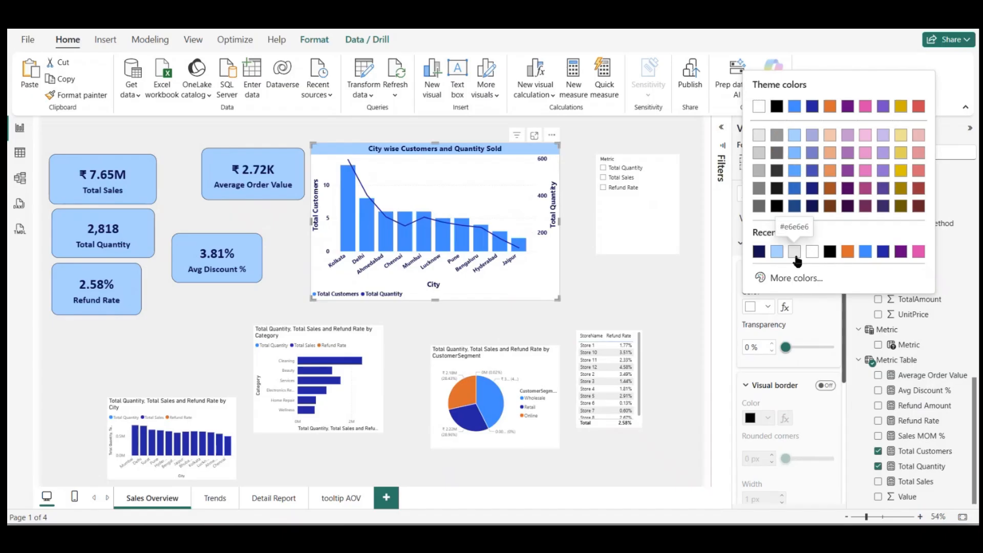
left_click(795, 255)
left_click_drag(786, 348, 765, 358)
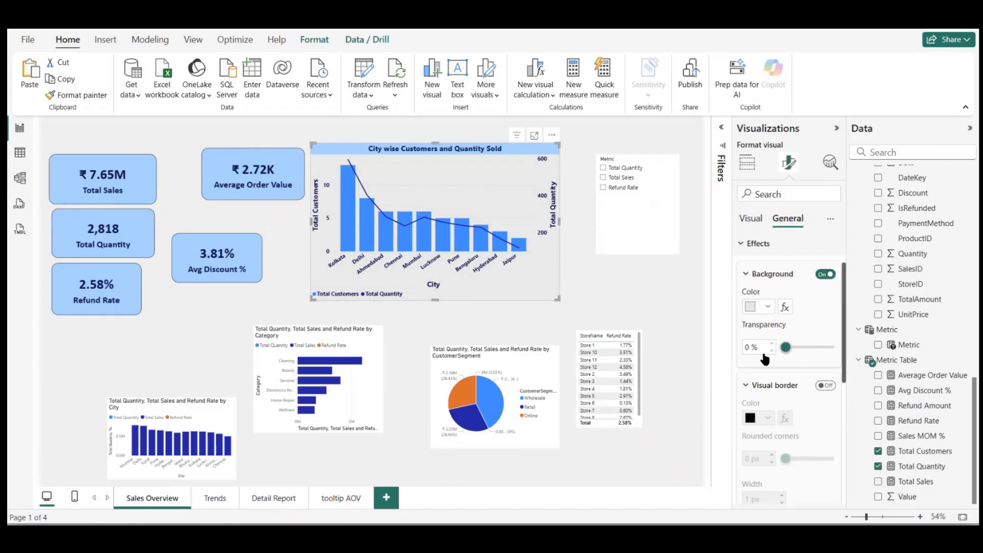
Step: Try a light lavender background on the city chart, and replace it with medium gray
left_click(768, 307)
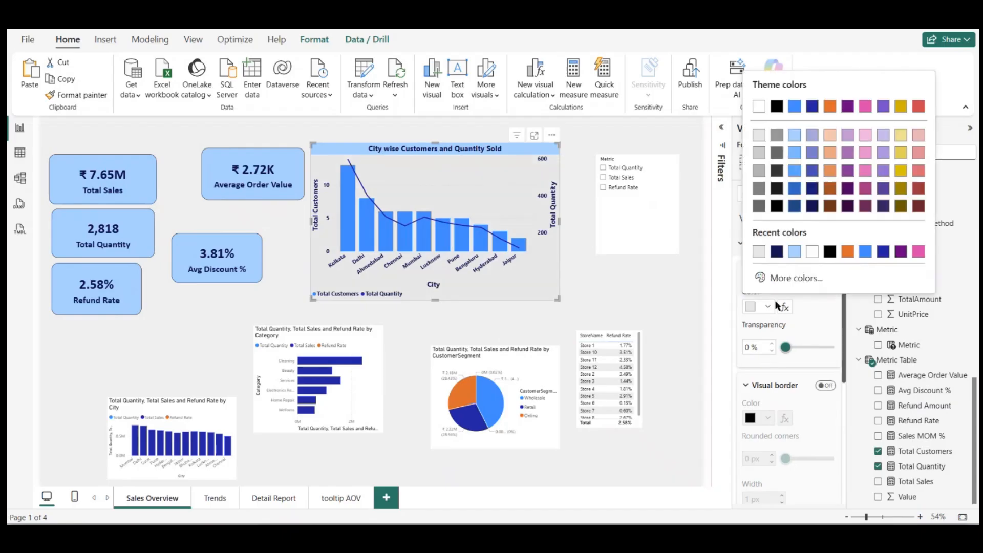
left_click(812, 136)
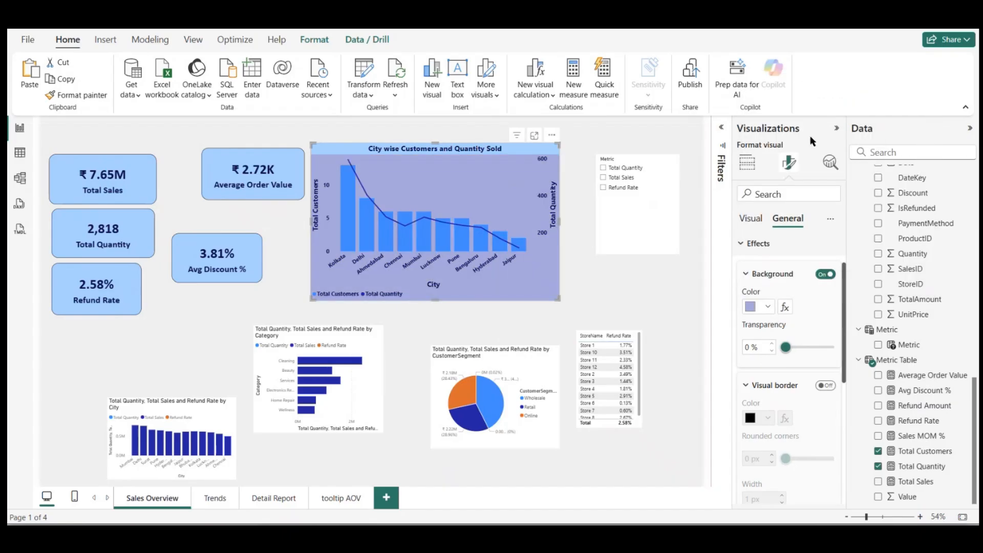
left_click(769, 308)
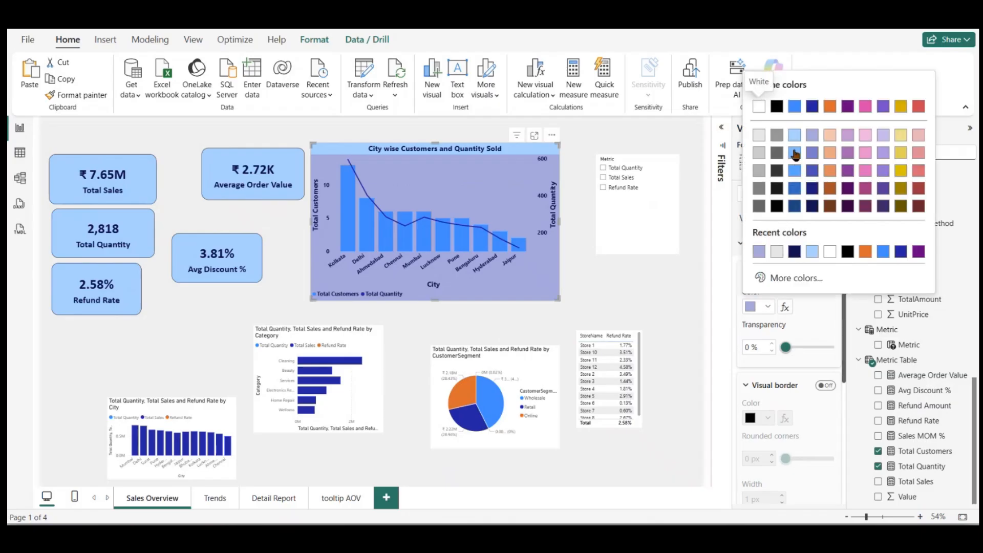
left_click(760, 171)
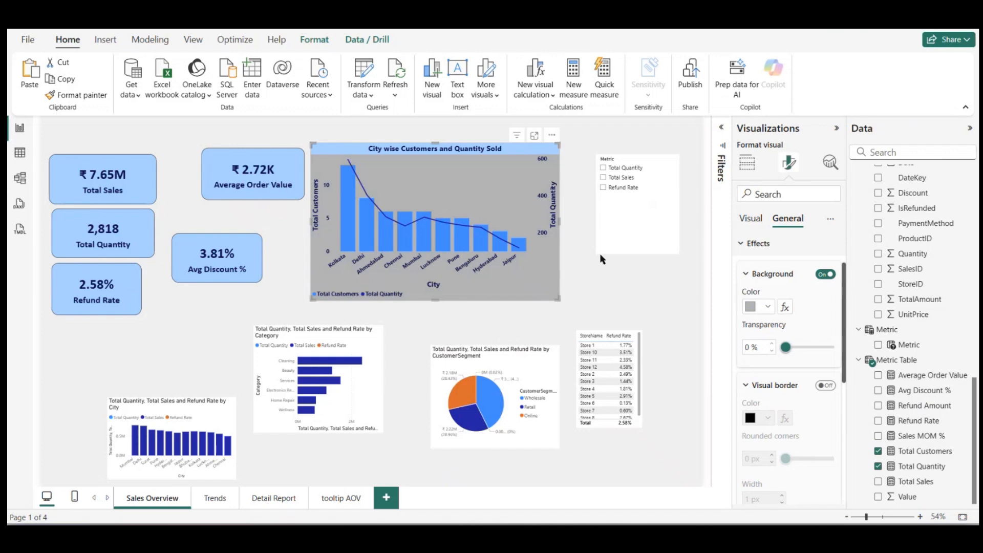
Step: Set the city combo chart's background to light orange #F5C4AF and make the chart slightly wider and shorter
left_click(768, 308)
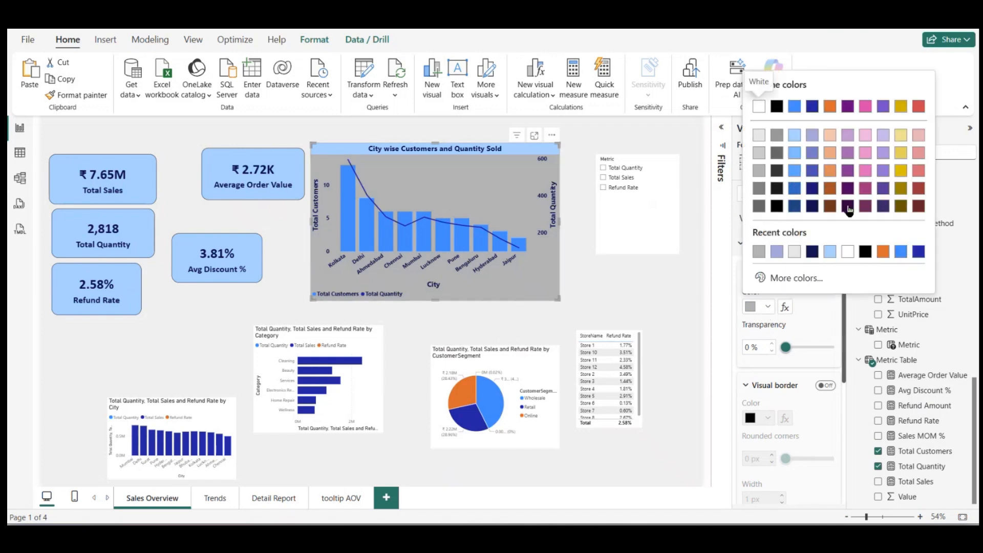
left_click(831, 134)
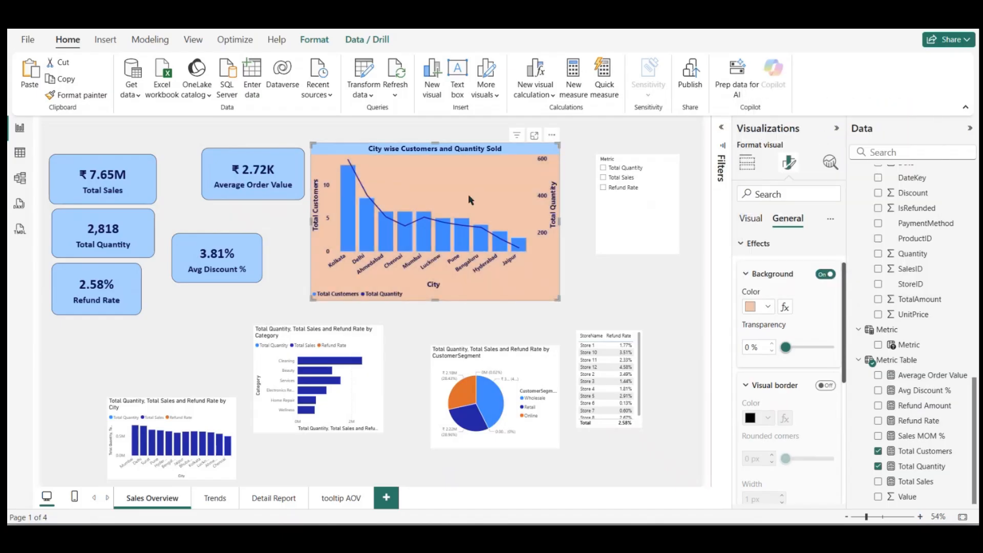
mouse_move(557, 300)
left_mouse_down()
mouse_move(572, 267)
mouse_move(565, 288)
left_mouse_up()
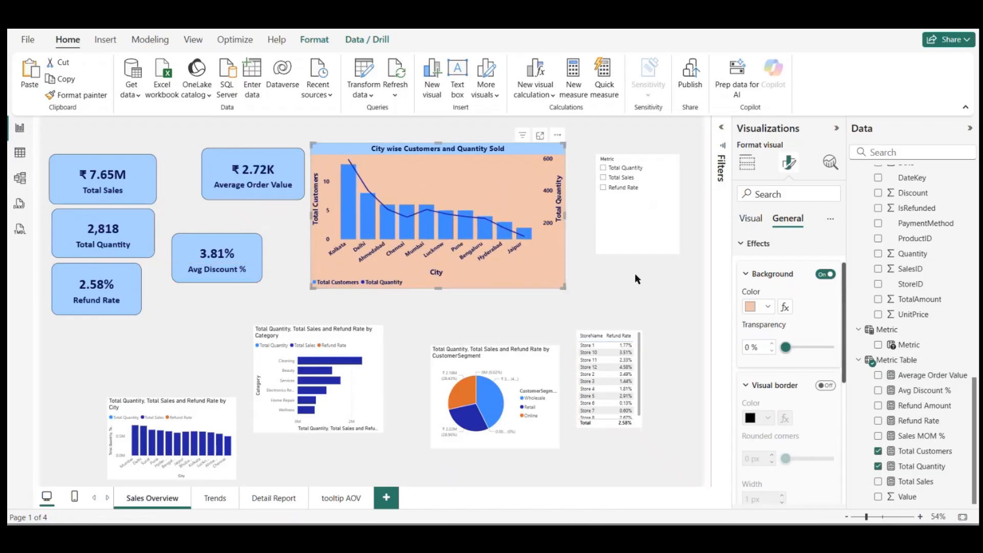
left_click(621, 293)
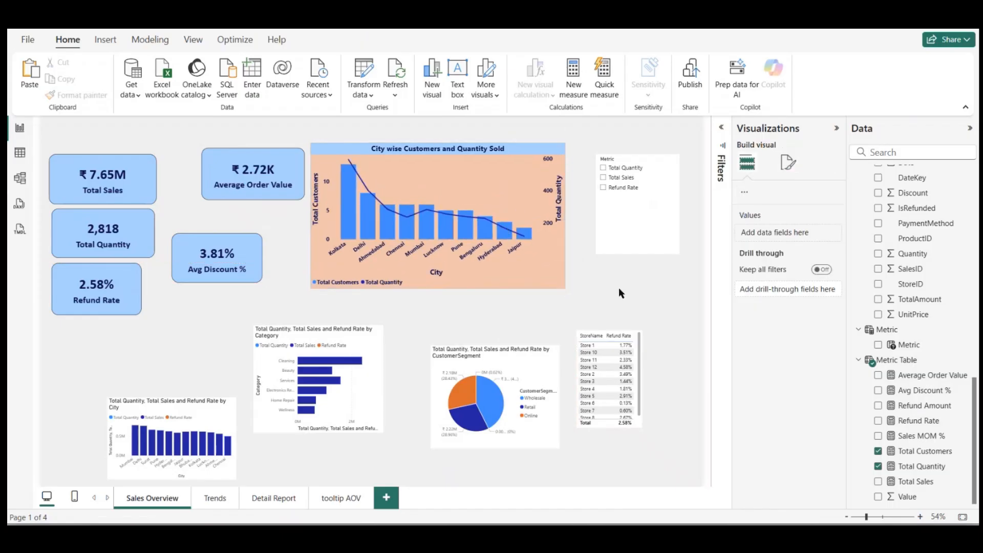
Step: Turn on the city combo chart's visual border with 20 px rounded corners and move the chart slightly up
left_click(463, 190)
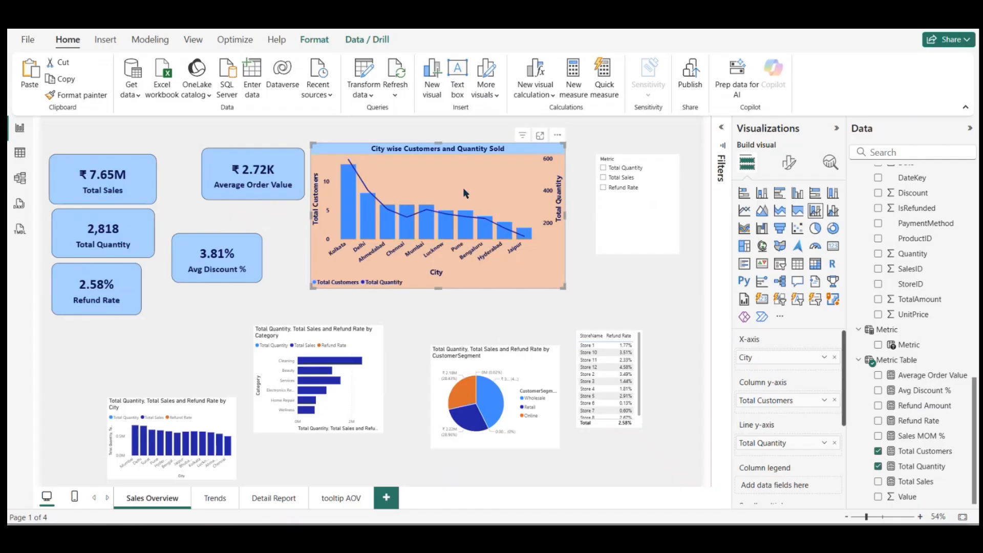
left_click(789, 163)
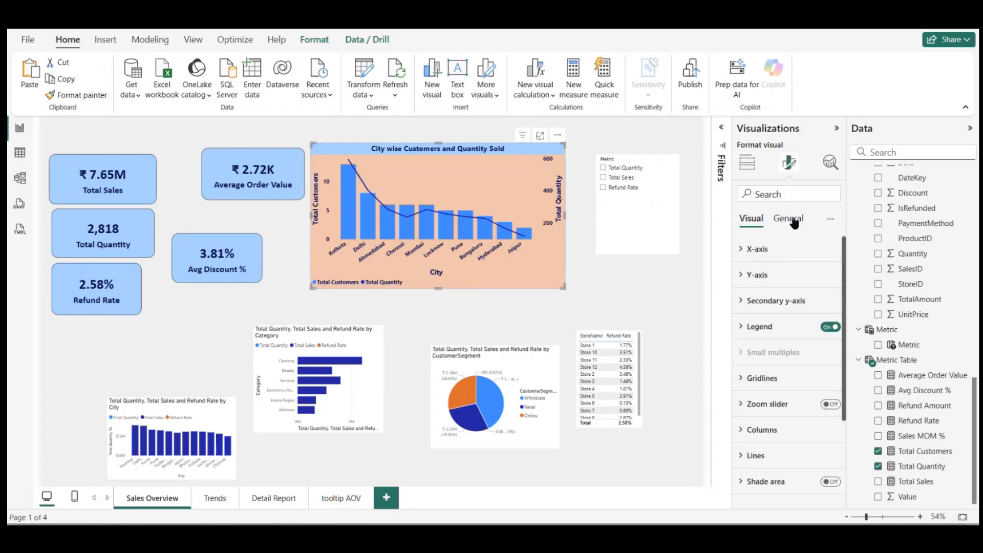
left_click(793, 220)
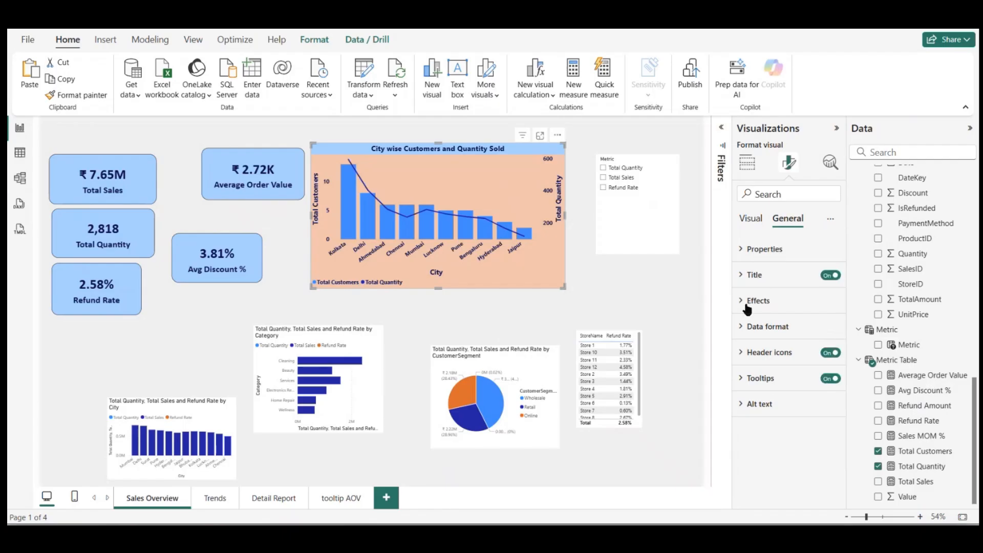
left_click(747, 303)
scroll(794, 409, "down", 2)
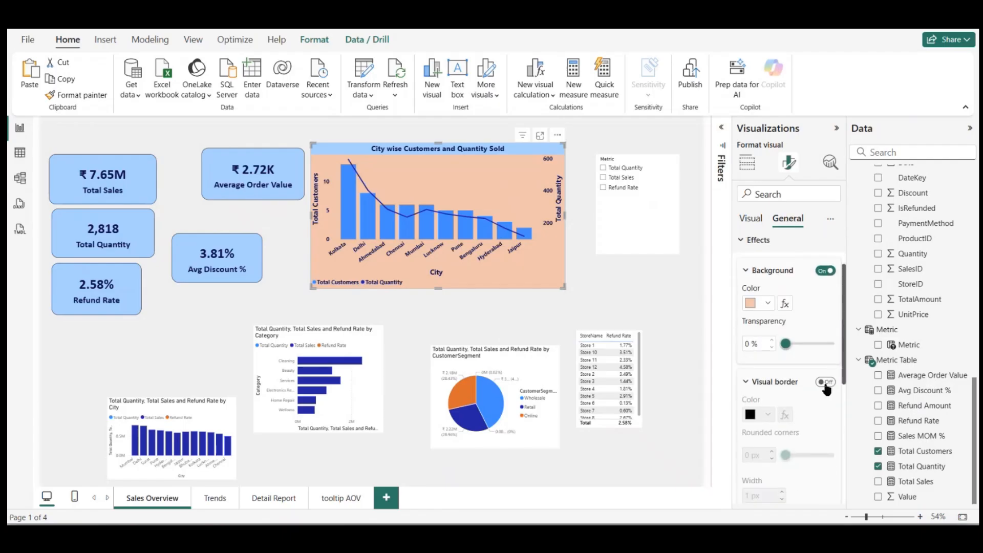
left_click(826, 382)
scroll(798, 393, "down", 2)
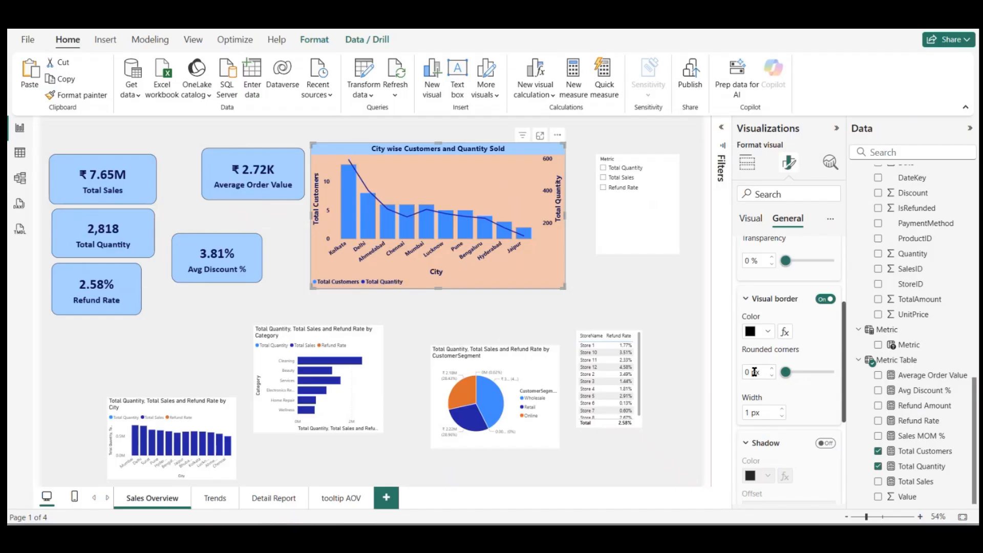
type("20")
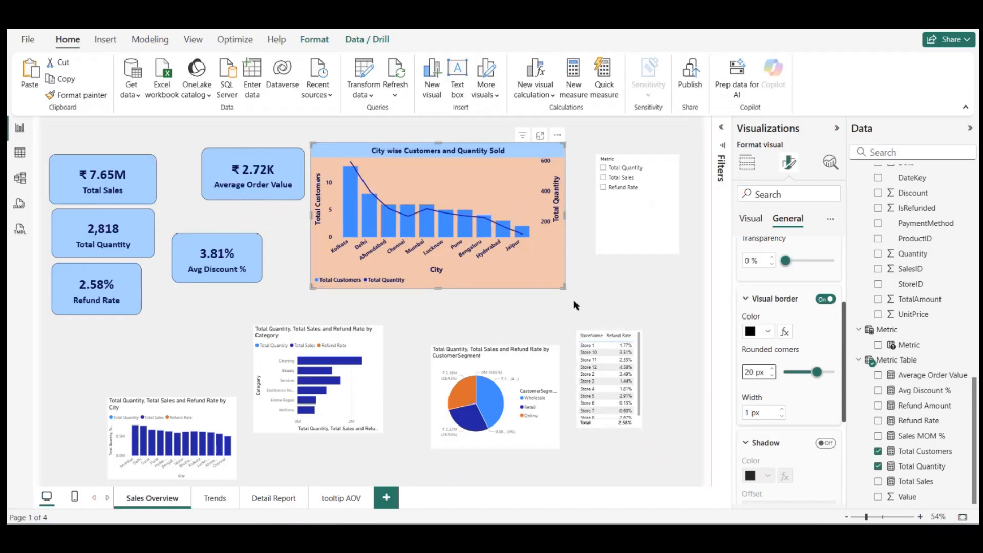
left_click(594, 283)
mouse_move(486, 218)
left_mouse_down()
mouse_move(480, 236)
mouse_move(514, 226)
mouse_move(497, 160)
left_mouse_up()
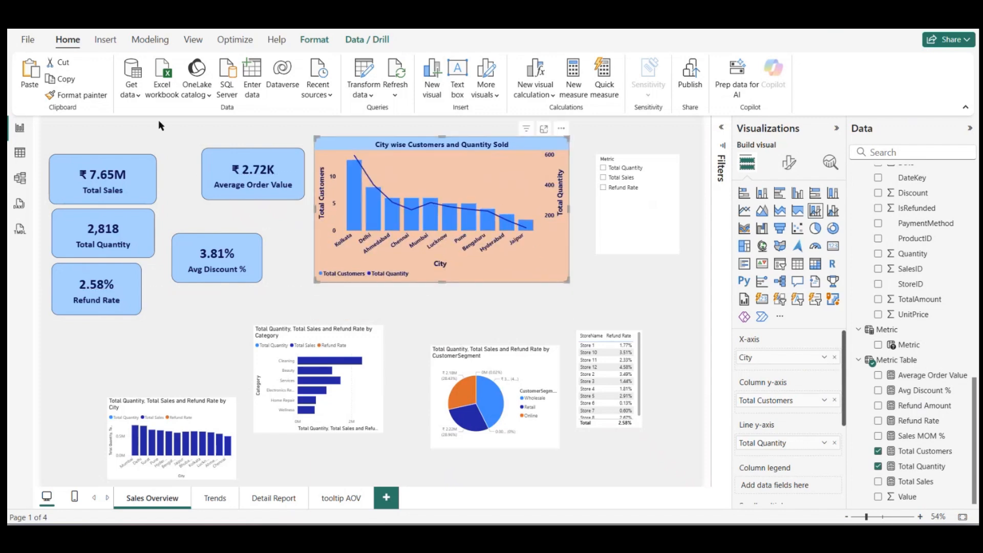
Step: Copy the city combo chart's formatting to the category bar chart and the city column chart with Format painter
left_click(77, 95)
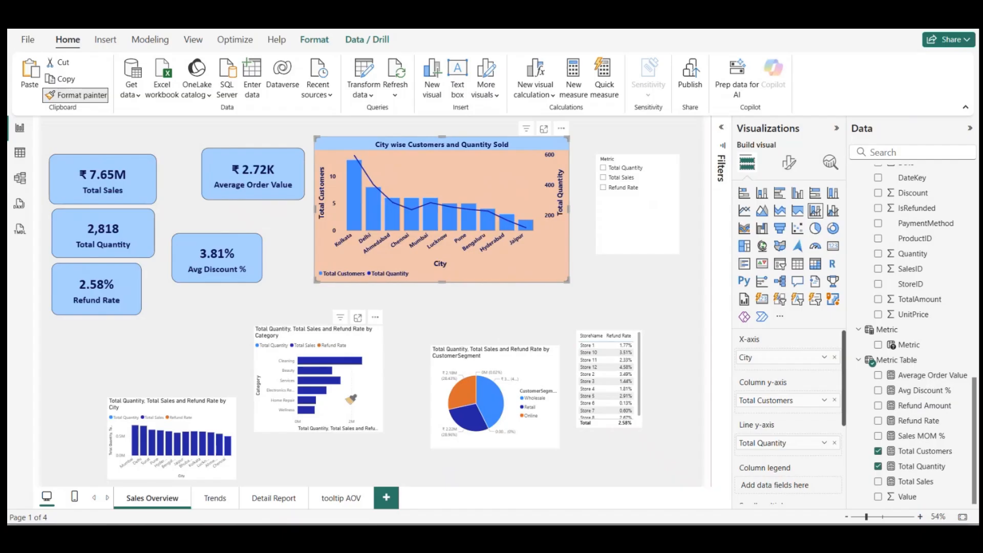
left_click(352, 399)
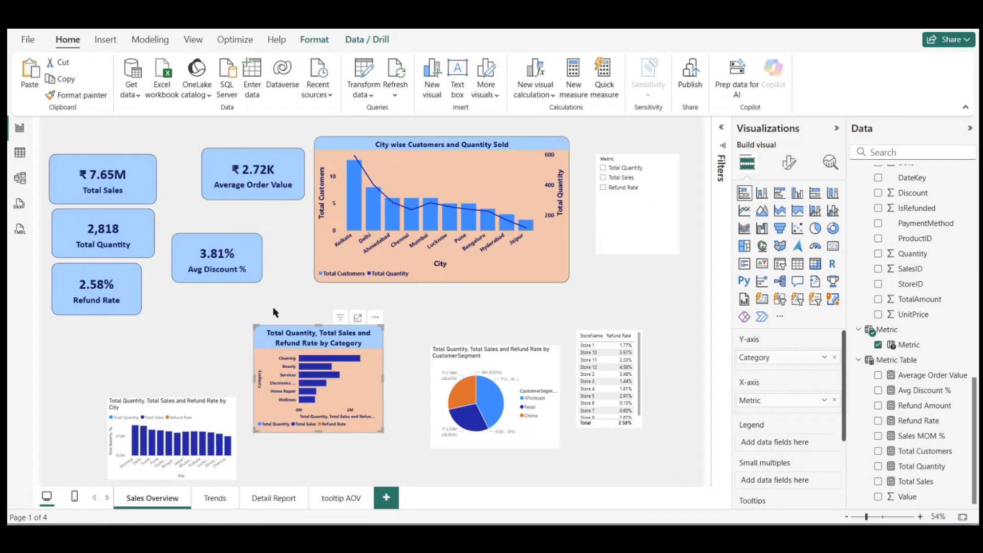
left_click(95, 94)
left_click(183, 414)
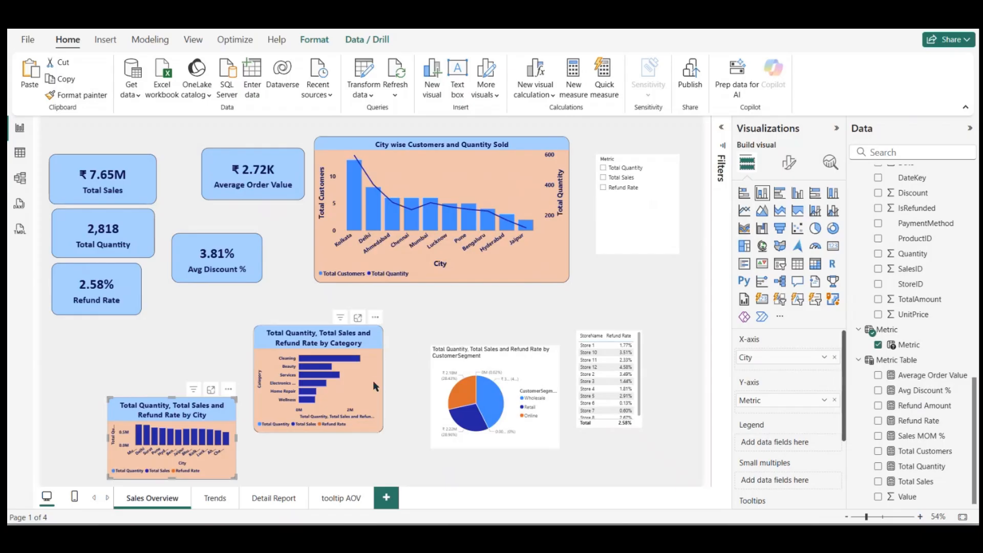
Step: Move the category bar chart slightly down and copy its formatting to the customer segment pie chart
left_click_drag(372, 380, 374, 395)
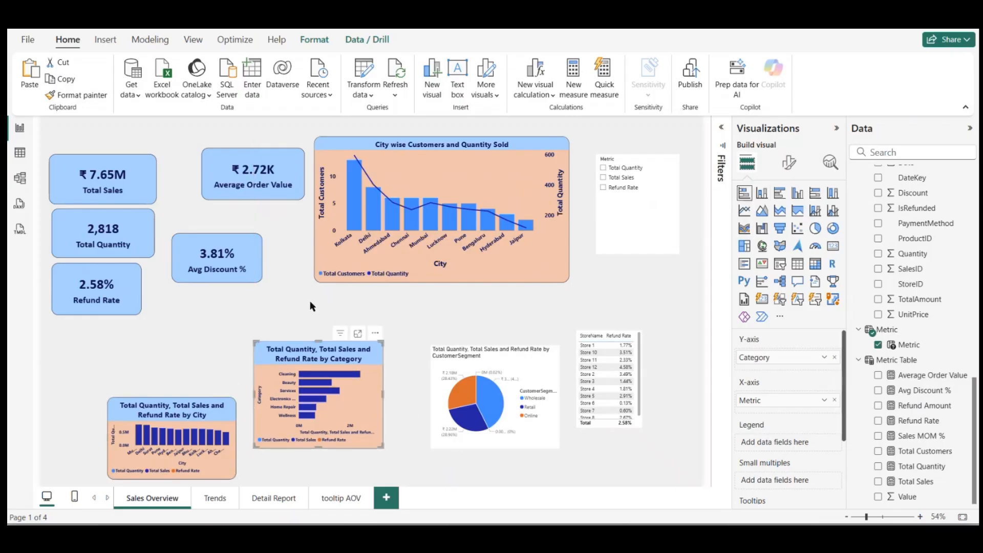
left_click(511, 367)
left_click(358, 408)
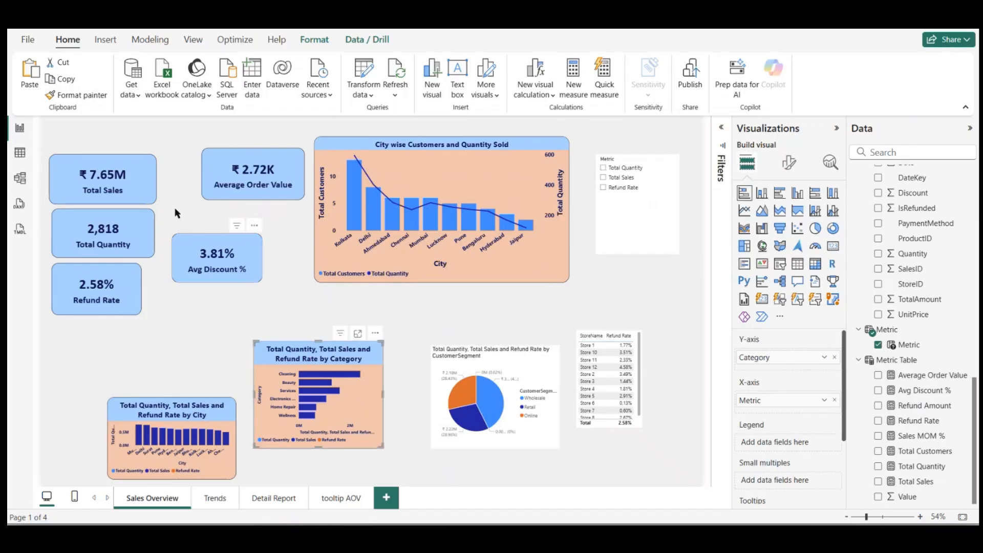
left_click(82, 95)
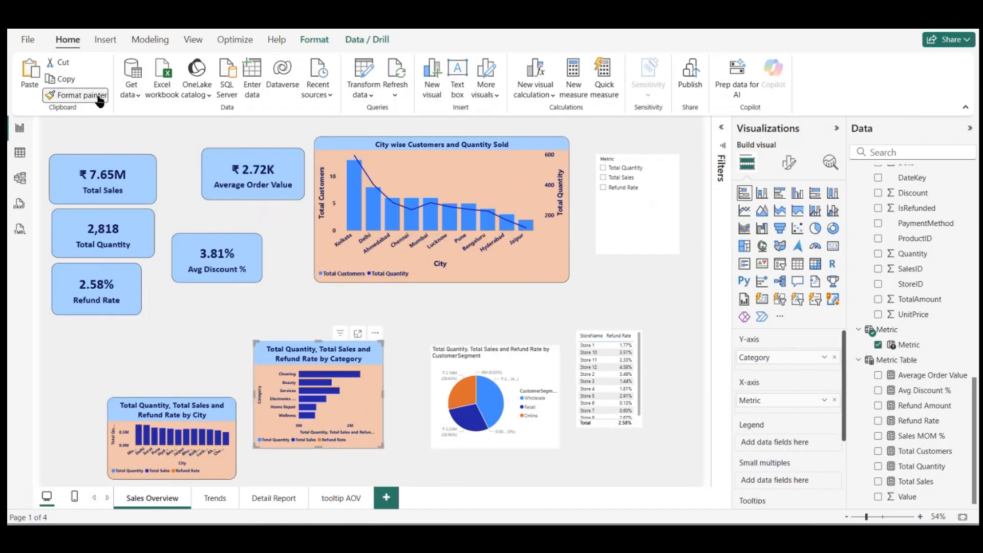
left_click(521, 371)
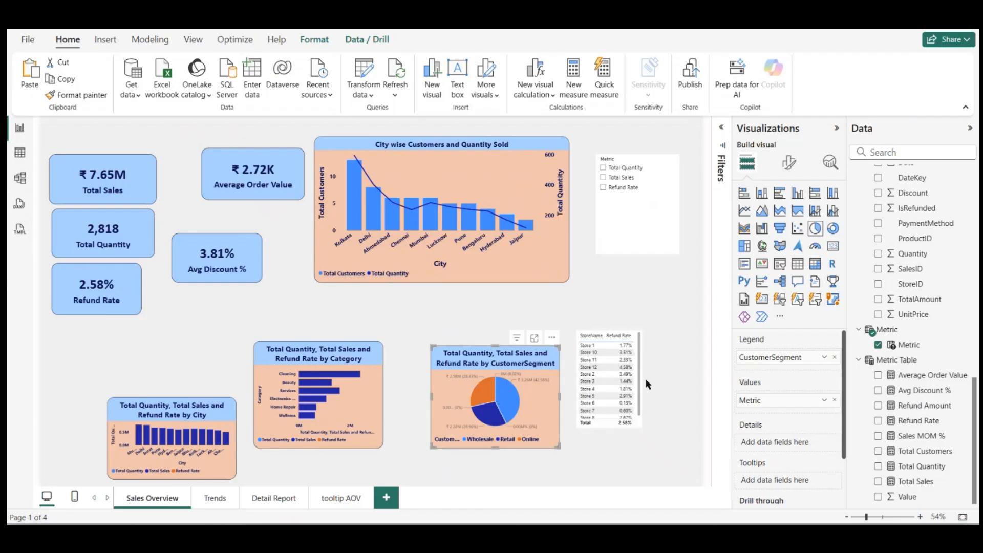
Step: Move the store refund rate table below the Metric slicer and enlarge the pie chart to the page's lower edge
left_click_drag(634, 325, 670, 277)
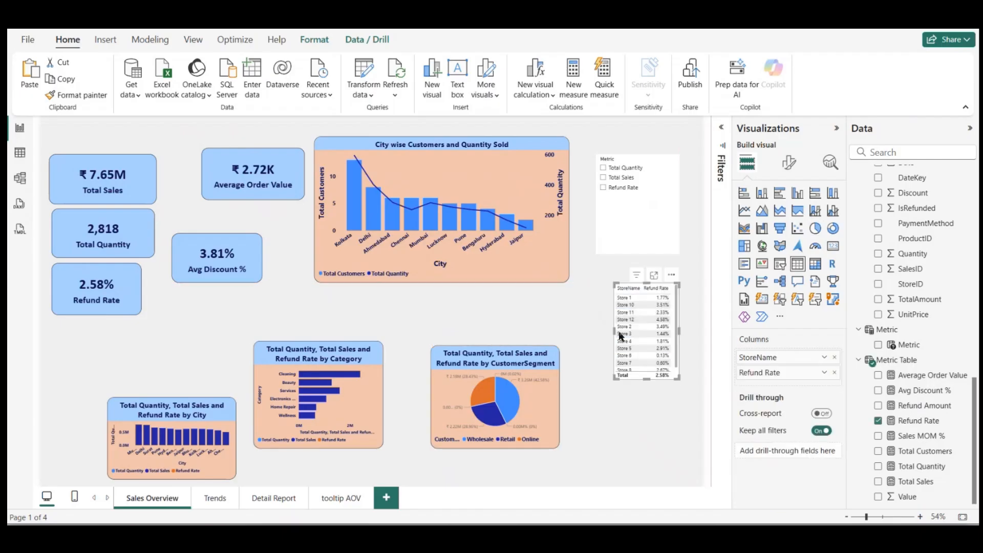
left_click(532, 445)
left_click_drag(560, 447, 613, 486)
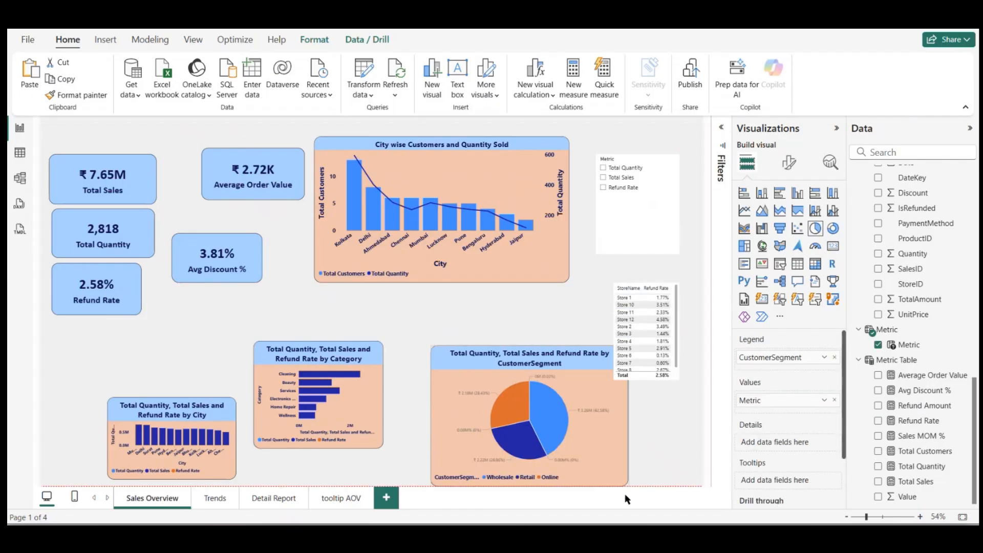
Step: Place the city column chart below the Refund Rate card and enlarge it to the page's lower edge, shifting the category chart beside it
left_click_drag(193, 448, 158, 396)
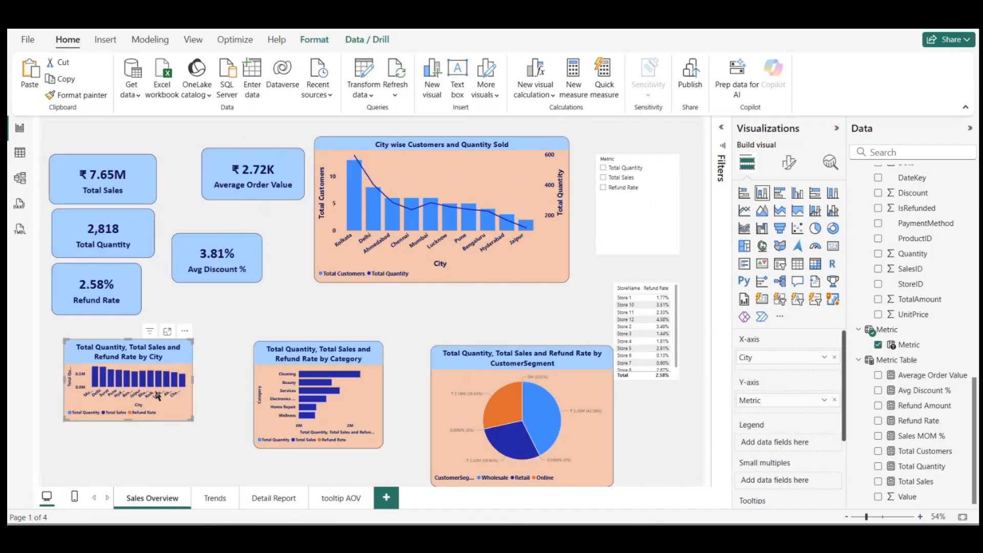
left_click(247, 335)
left_click_drag(293, 408, 258, 399)
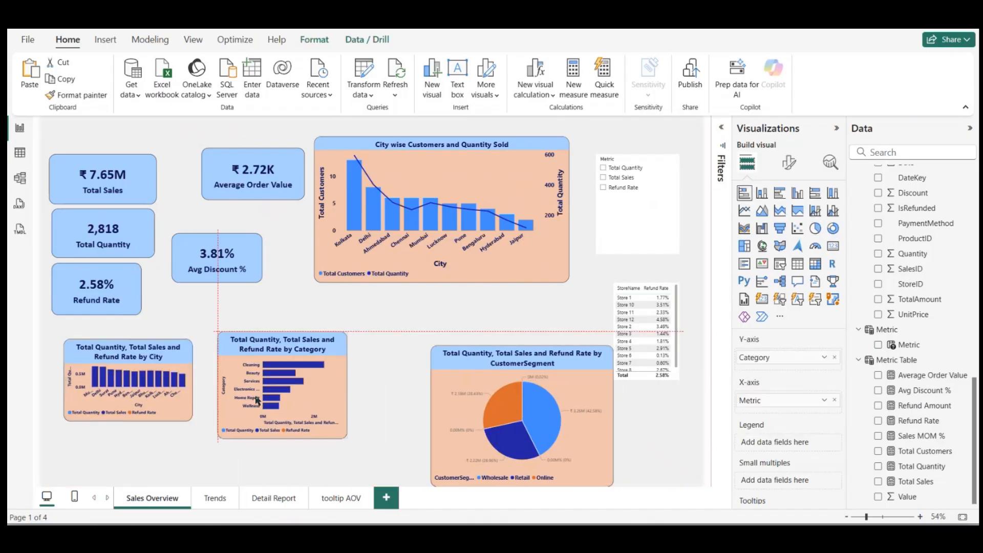
left_click(187, 412)
left_click_drag(189, 421, 217, 469)
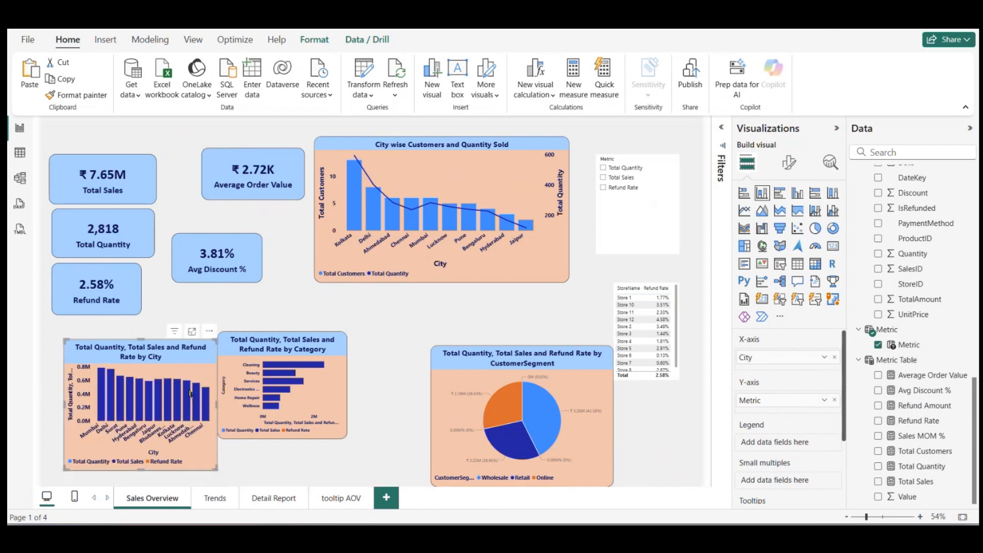
left_click_drag(191, 393, 174, 400)
left_click_drag(198, 474, 226, 485)
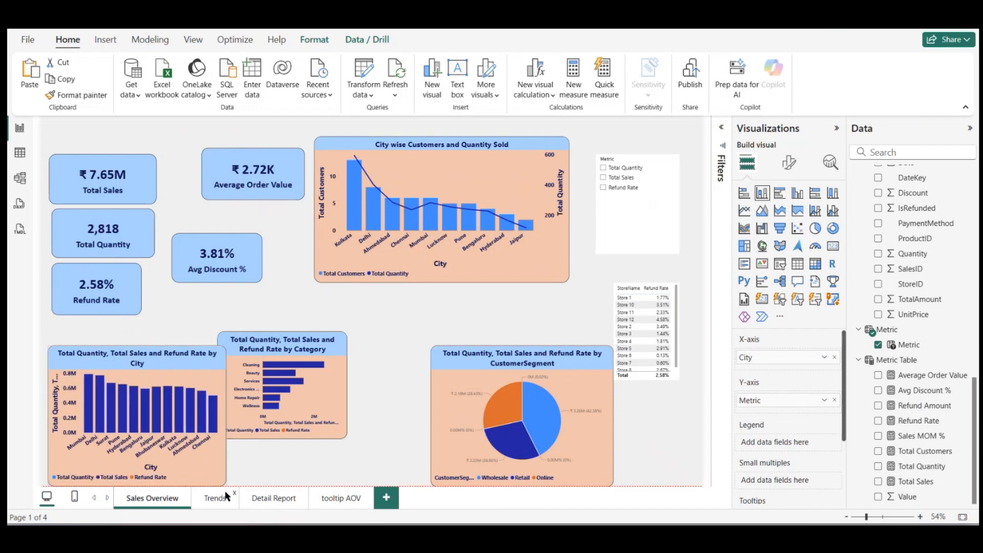
Step: Move the category bar chart between the city column chart and the pie chart and enlarge it to fill the gap
left_click_drag(304, 377, 335, 372)
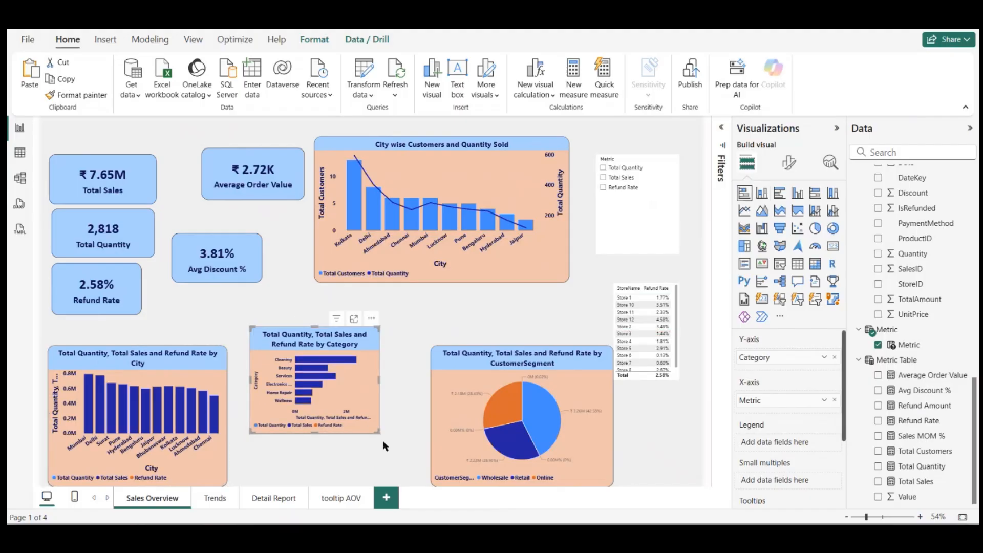
left_click_drag(378, 434, 421, 468)
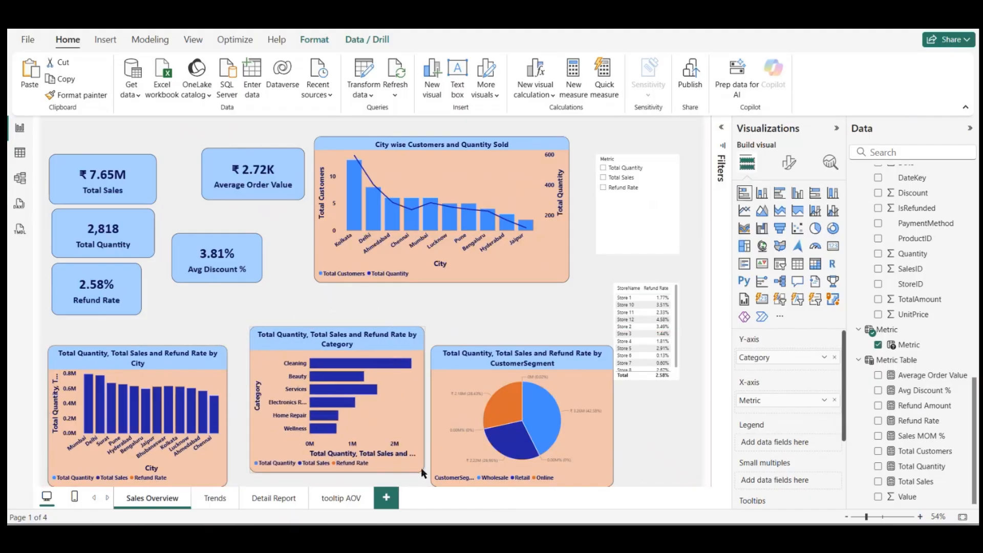
left_click_drag(398, 386, 396, 394)
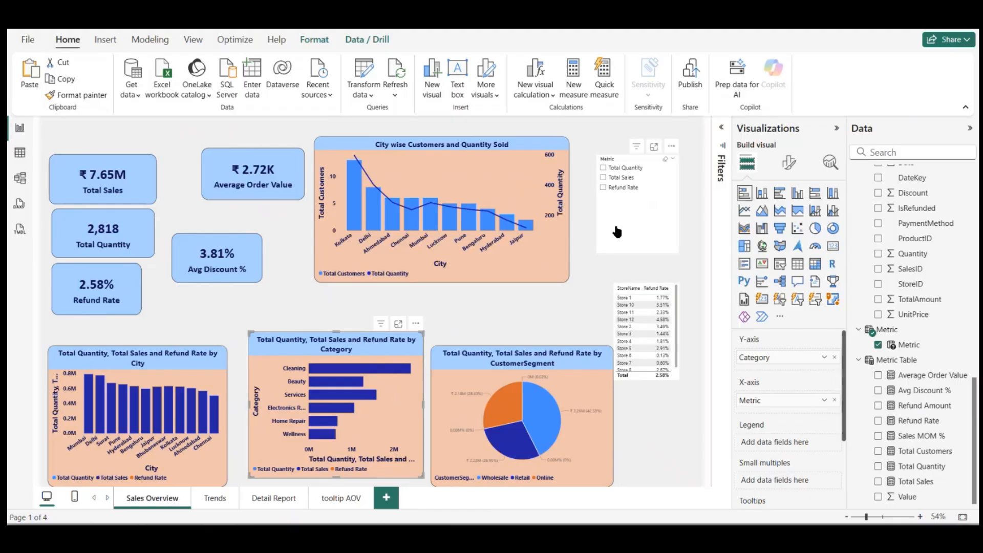
Step: Select Total Quantity in the Metric slicer and rename the pie chart's legend field to Customer Segment
left_click(603, 169)
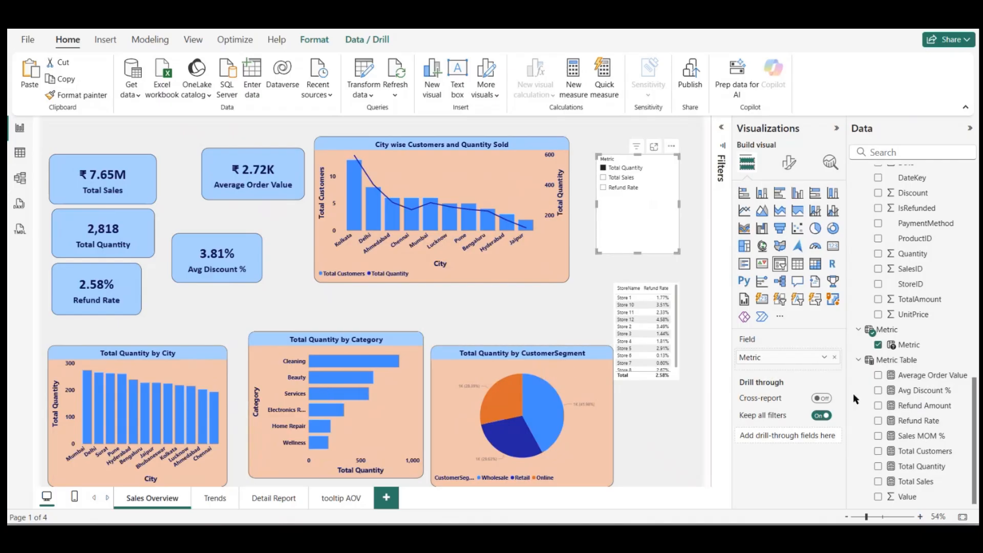
scroll(901, 202, "up", 1)
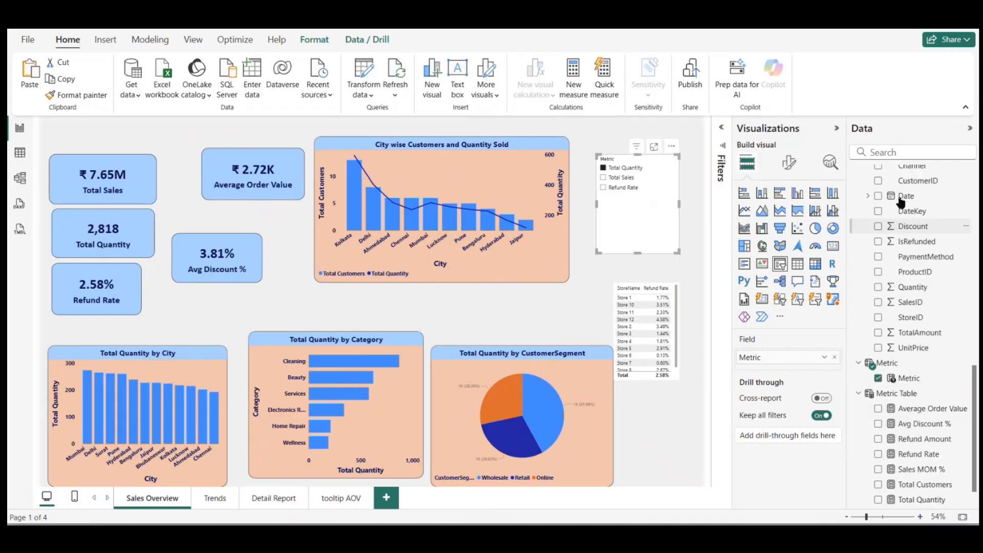
left_click(585, 418)
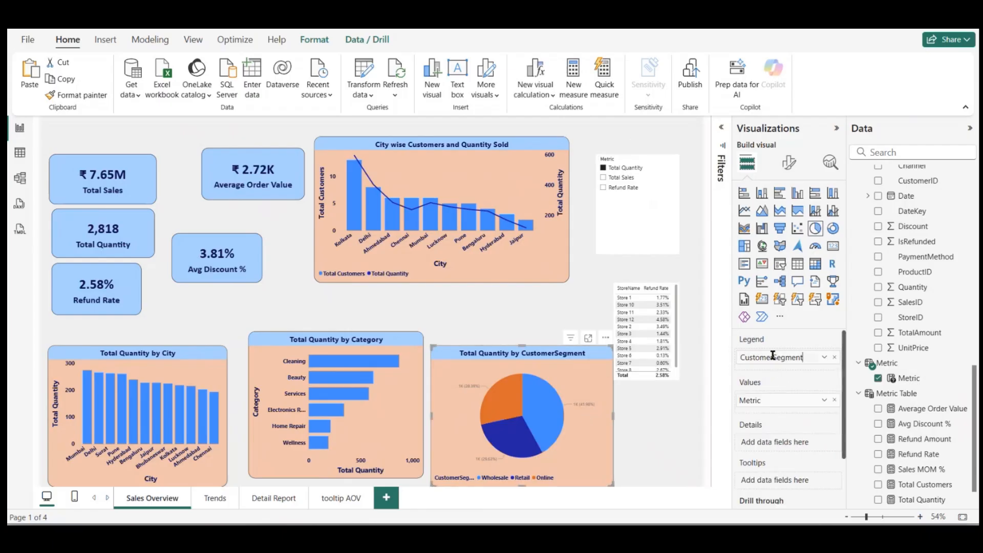
key("Return")
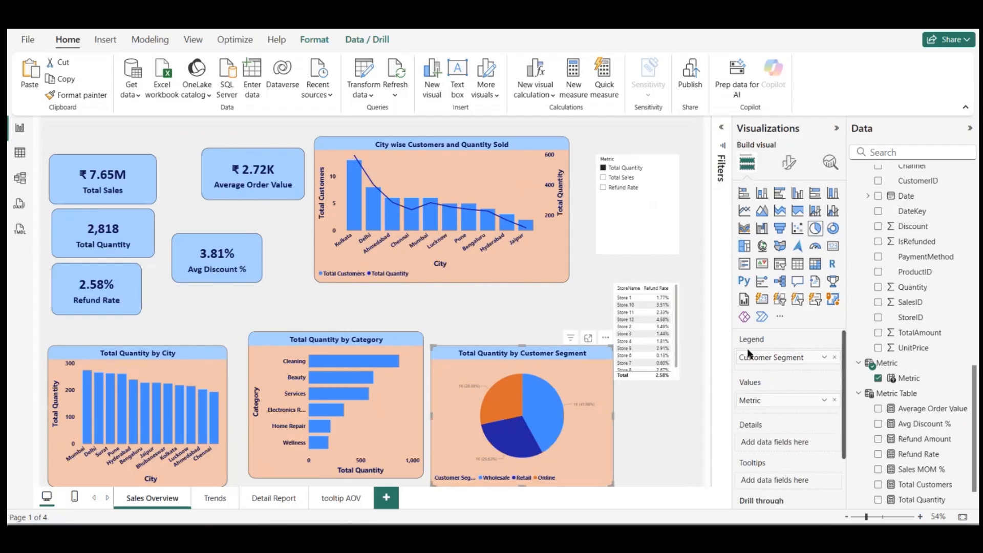
left_click(482, 309)
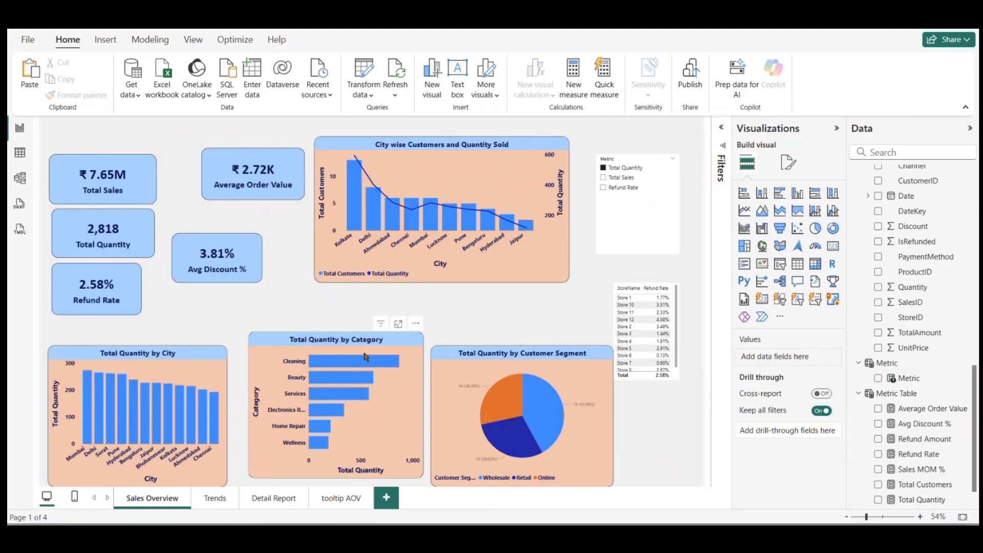
Step: Shift the city column chart toward the page's outer edge and widen it toward the category bar chart
left_click_drag(204, 370, 198, 370)
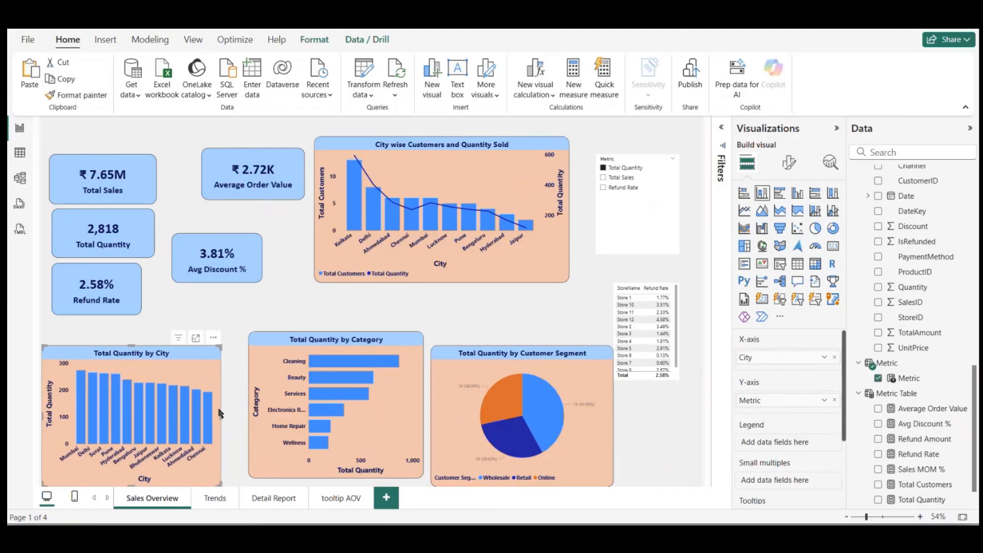
left_click_drag(221, 417, 238, 416)
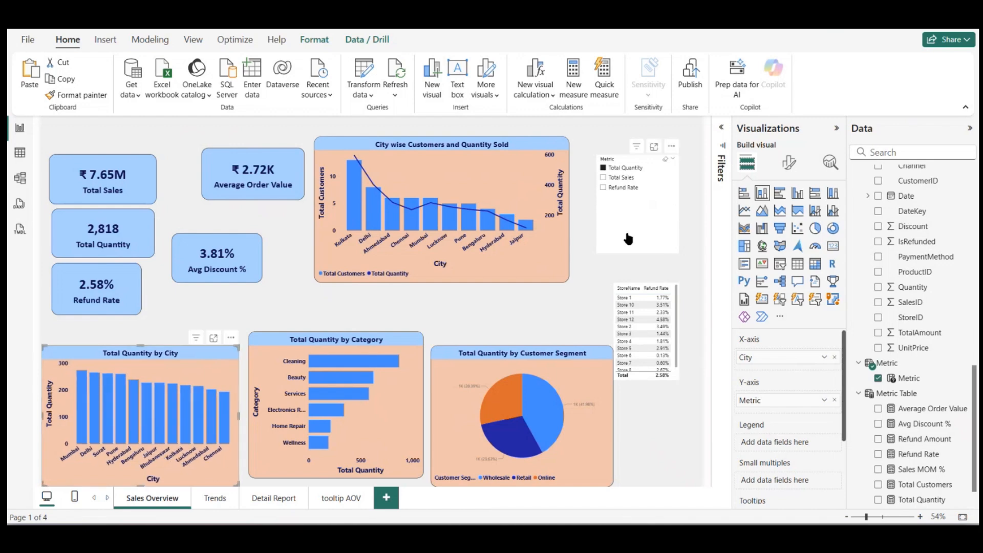
left_click(628, 239)
left_click(576, 307)
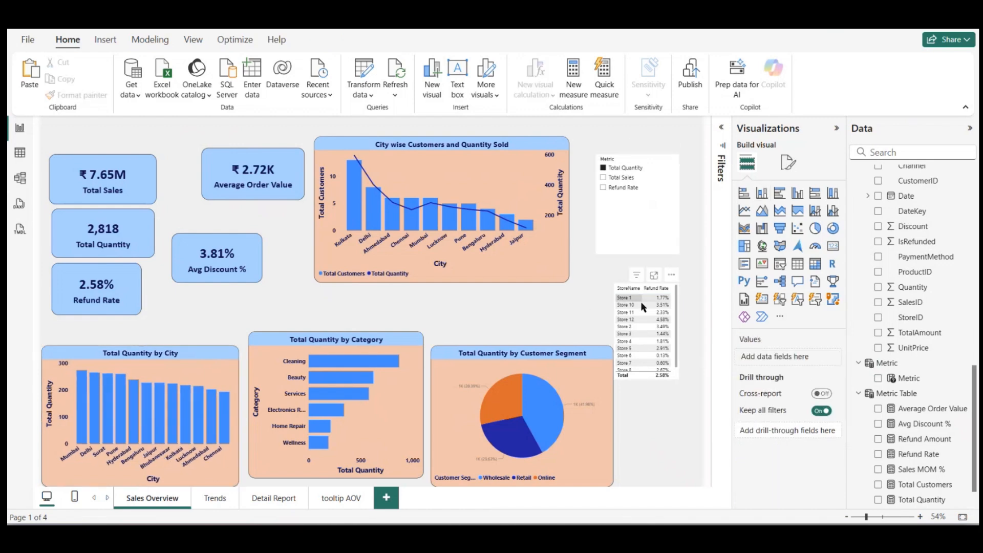
Step: Rename the StoreName column to Store Name in the store refund rate table
left_click(676, 317)
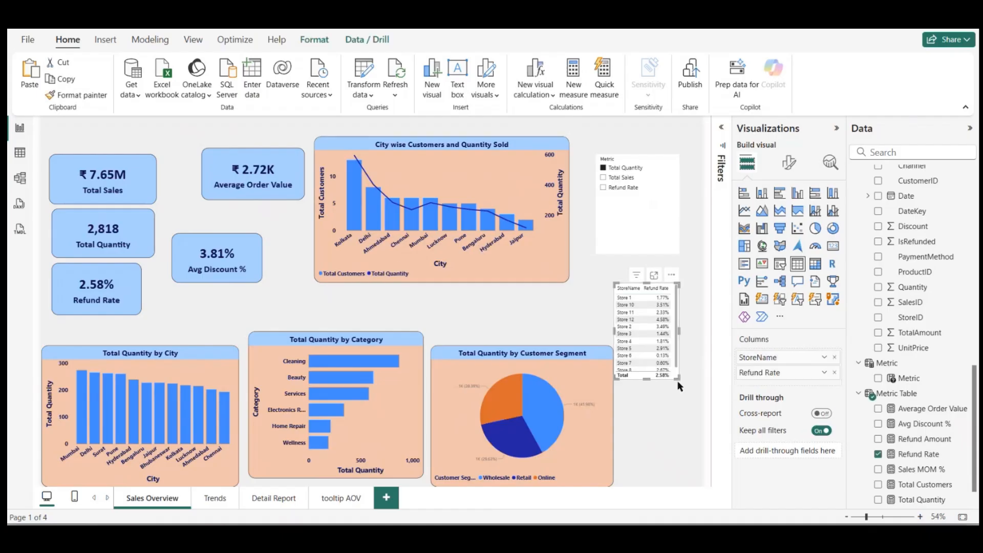
double_click(759, 357)
key("Return")
Step: Format the store table's values with a bolder Segoe UI font, size 14, and dark navy text
left_click(789, 163)
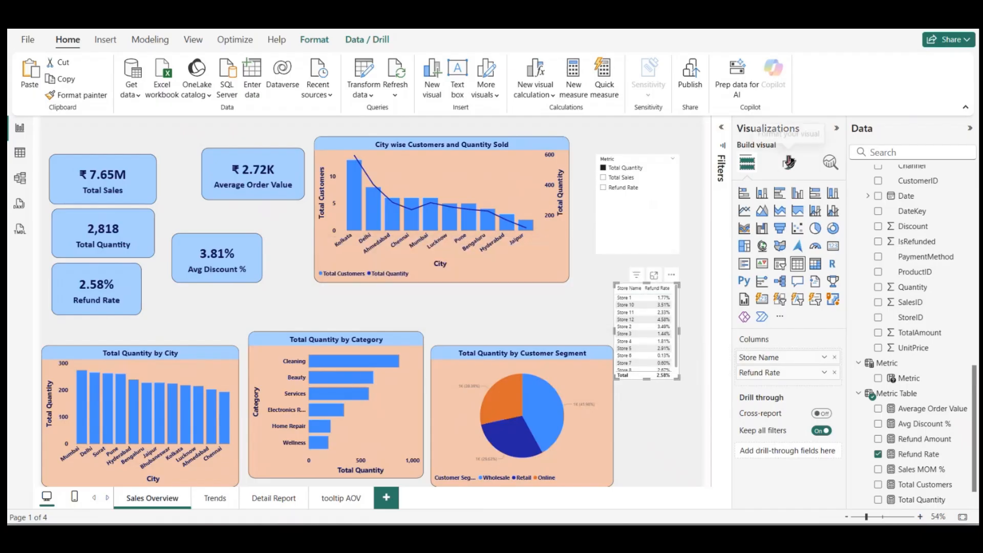
left_click(758, 301)
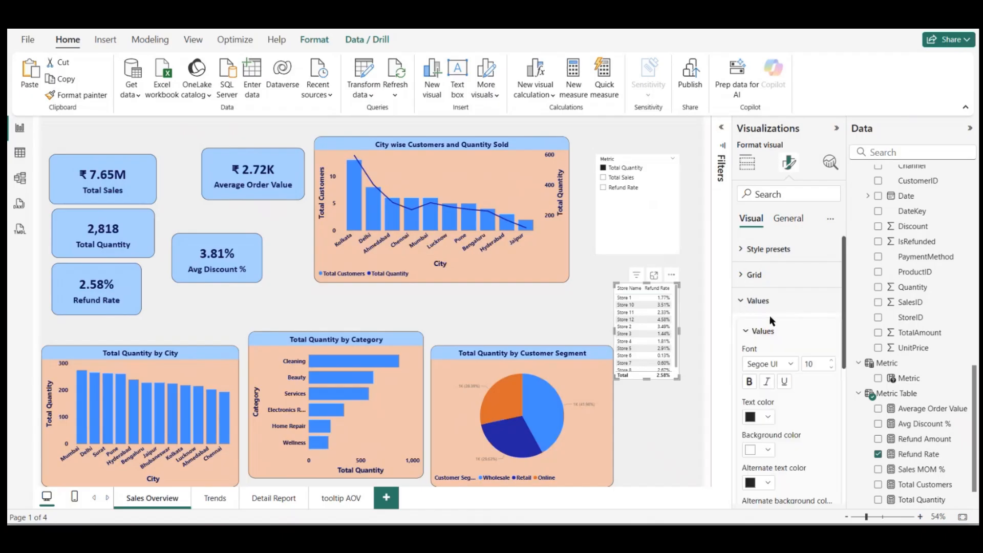
left_click(831, 360)
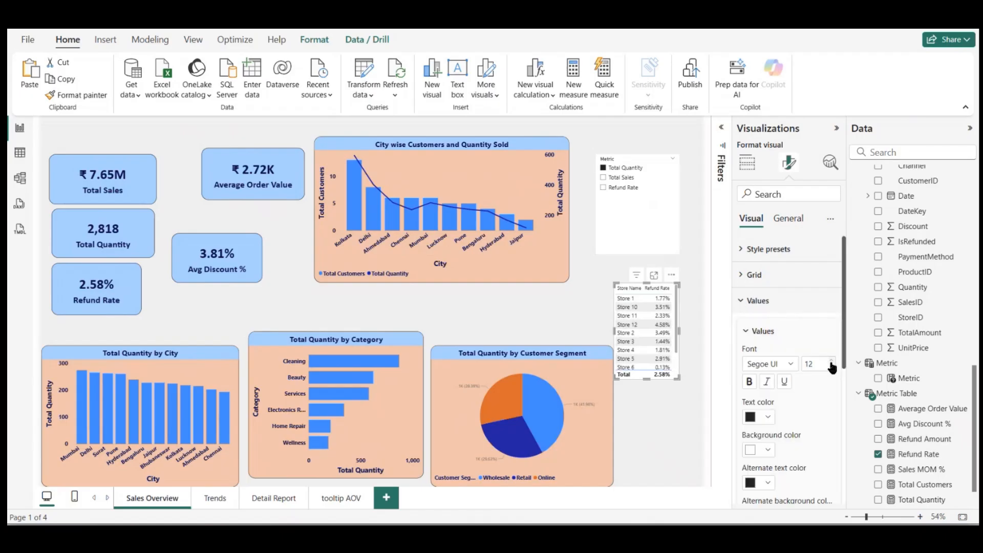
left_click(784, 364)
left_click(773, 301)
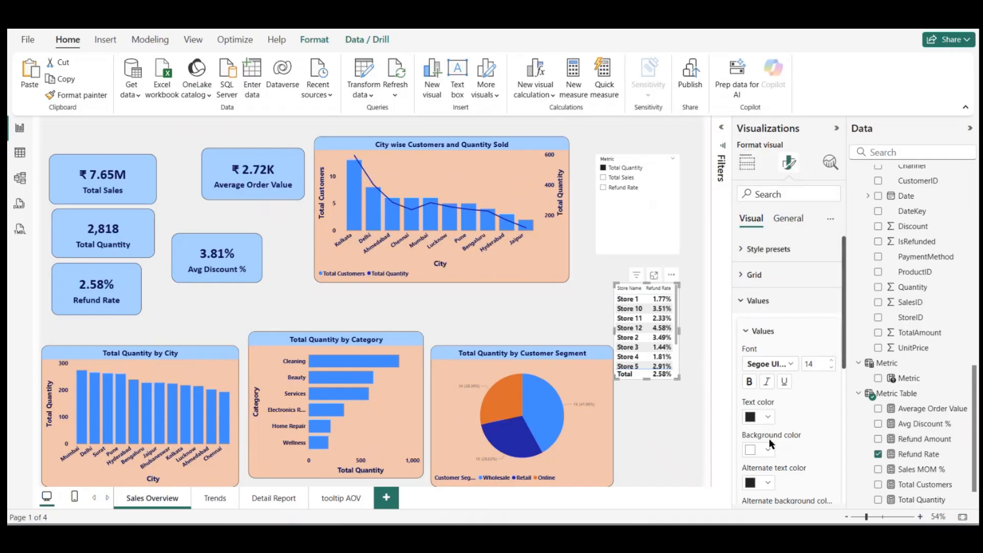
left_click(770, 417)
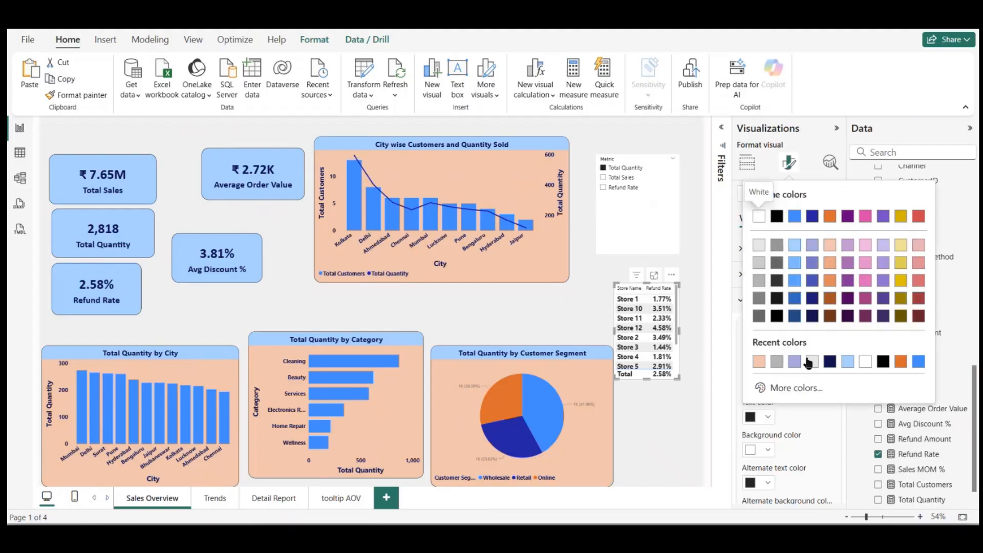
left_click(831, 363)
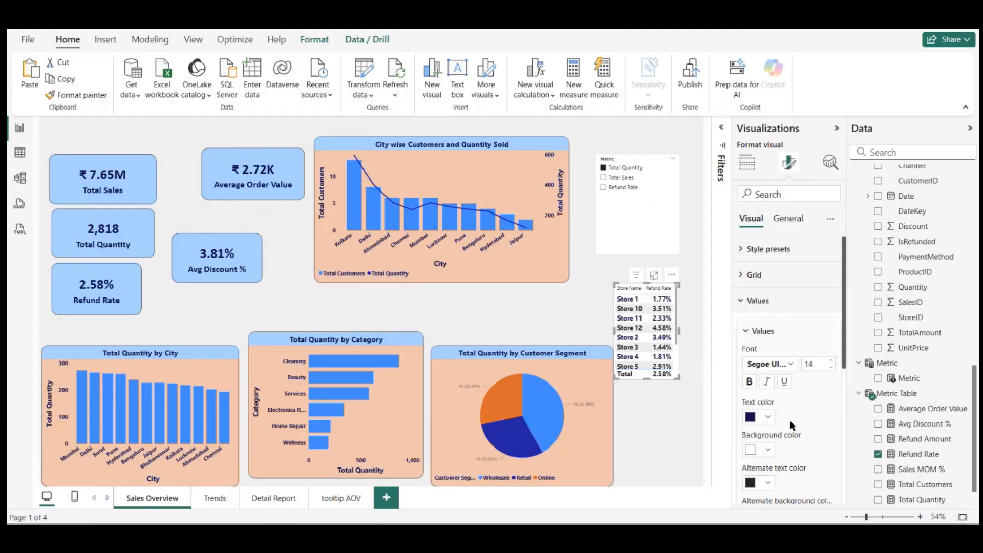
Step: Set the alternate row background of the store table's values to light blue
scroll(774, 463, "down", 1)
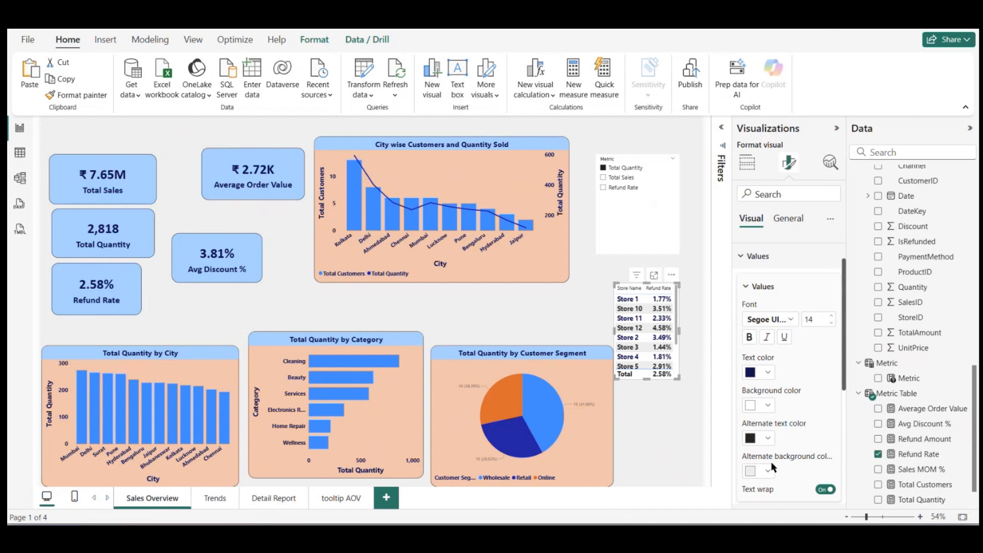
left_click(769, 472)
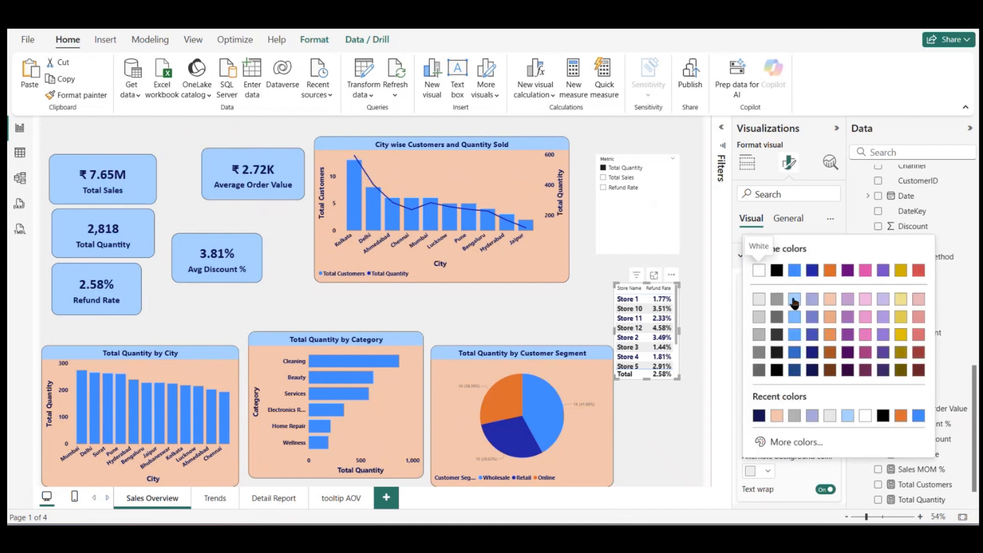
left_click(794, 300)
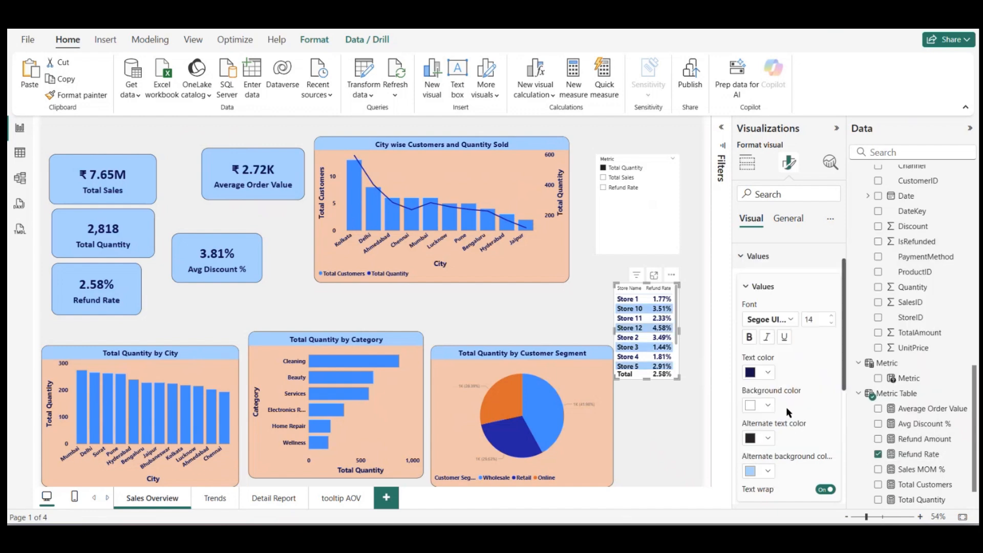
Step: Format the store table's column headers as bold, size 15, with dark navy text
left_click(750, 262)
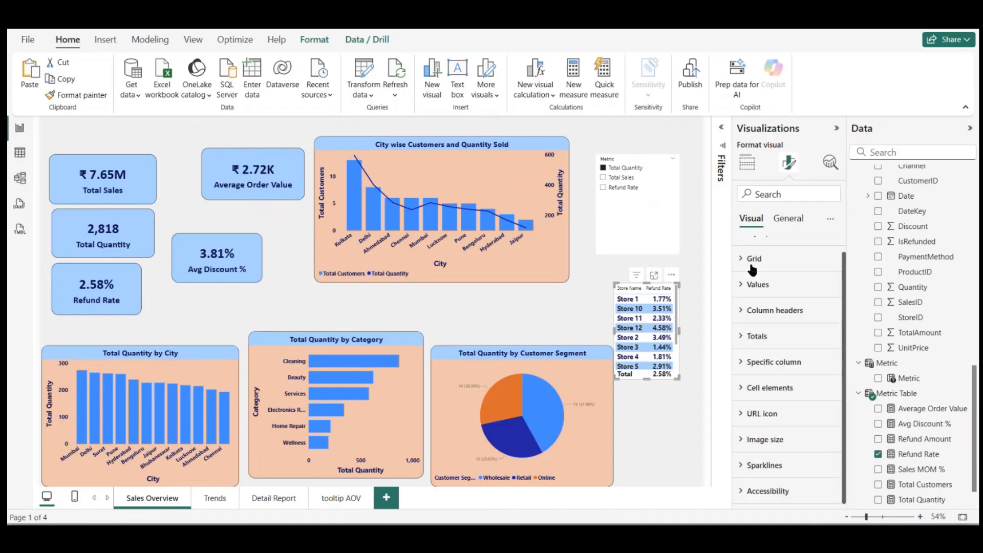
left_click(764, 311)
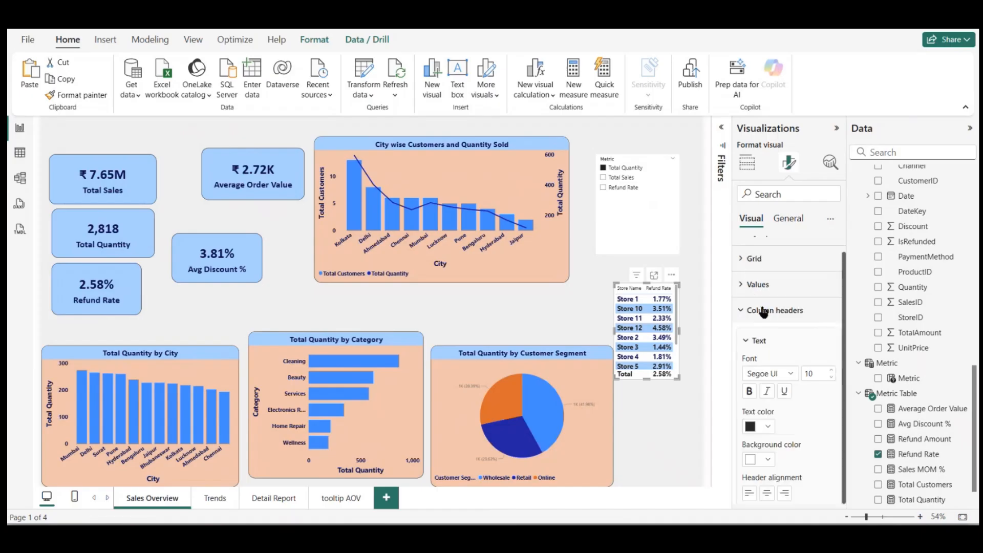
left_click(831, 372)
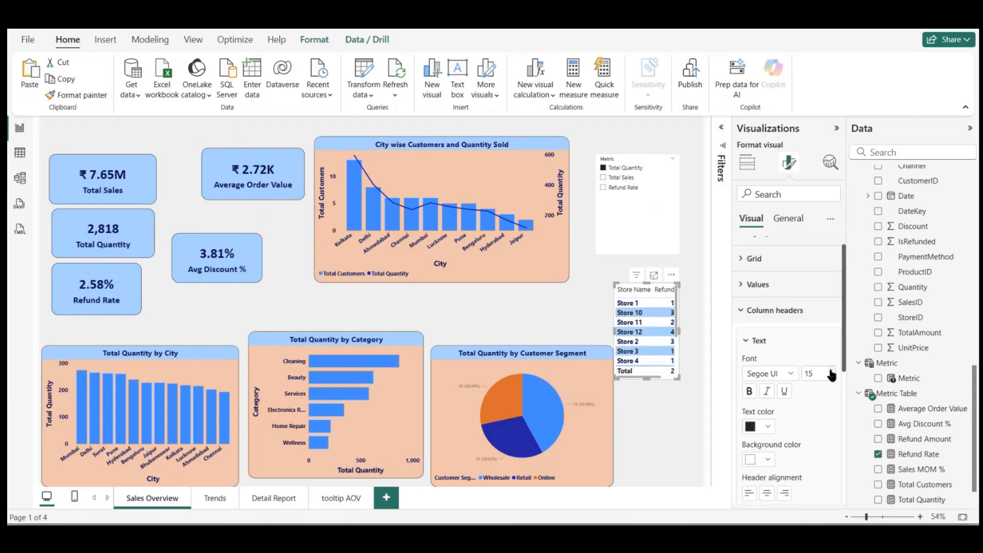
left_click(750, 392)
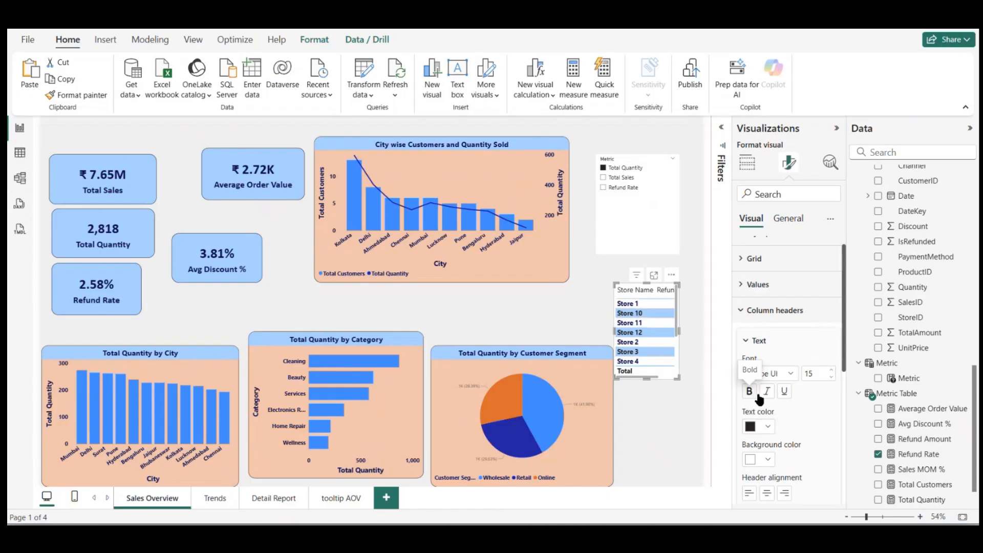
left_click(793, 375)
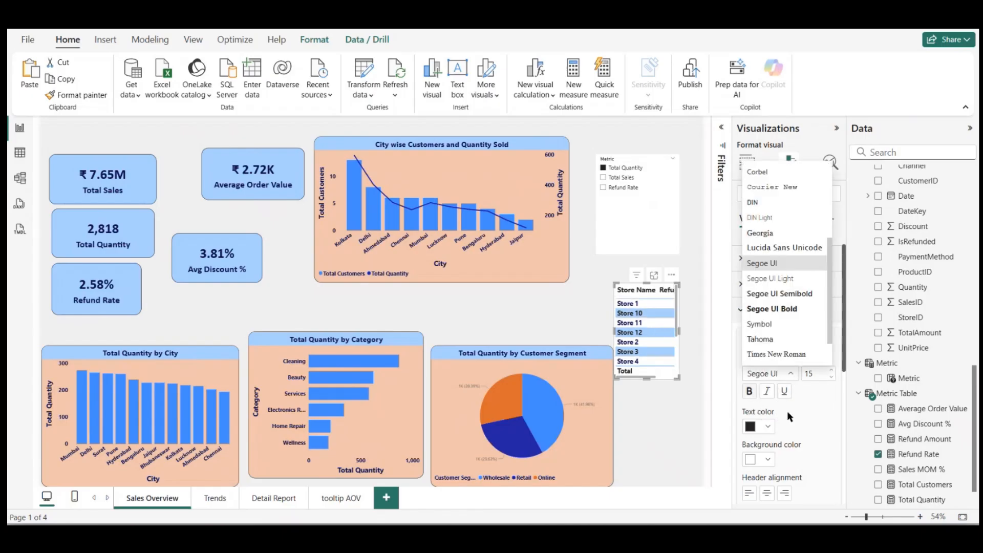
left_click(769, 430)
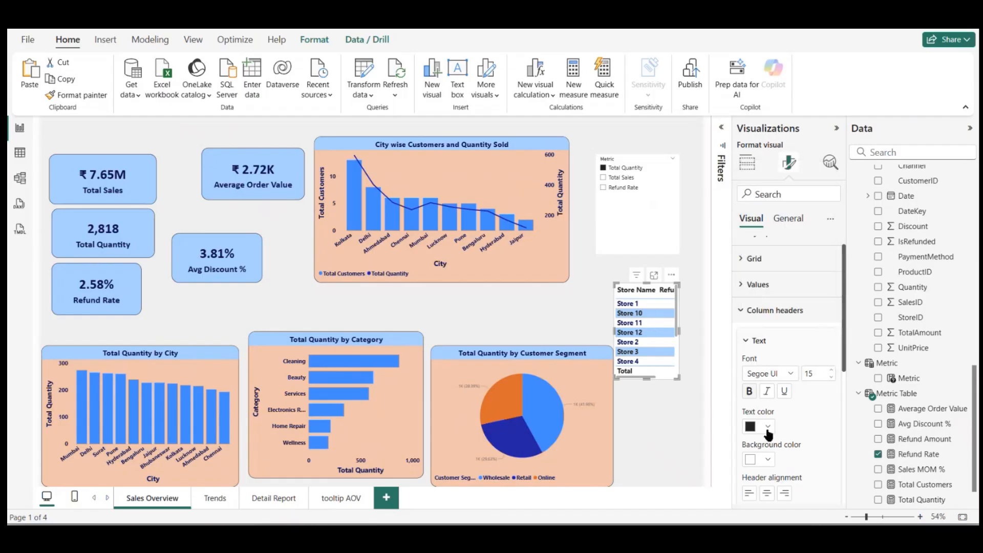
left_click(768, 430)
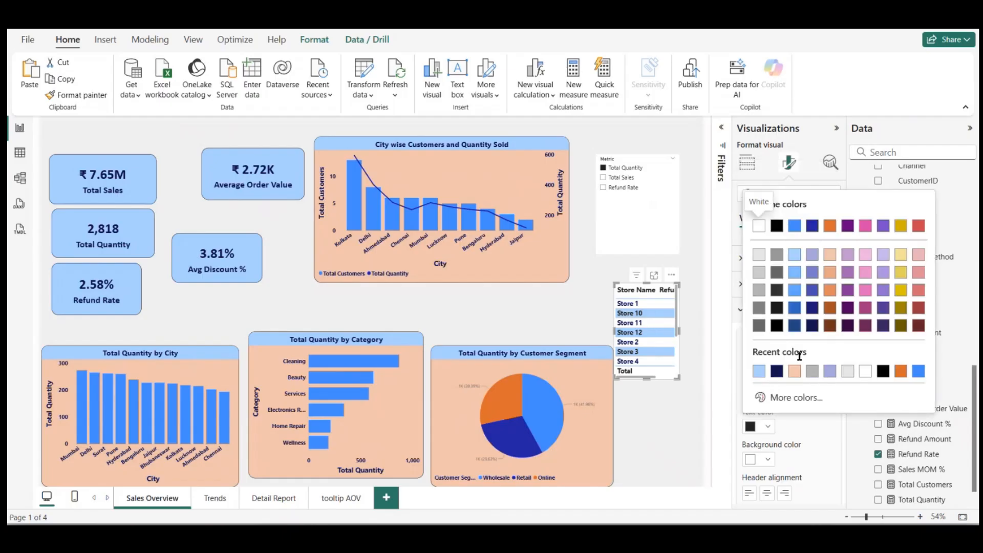
left_click(774, 373)
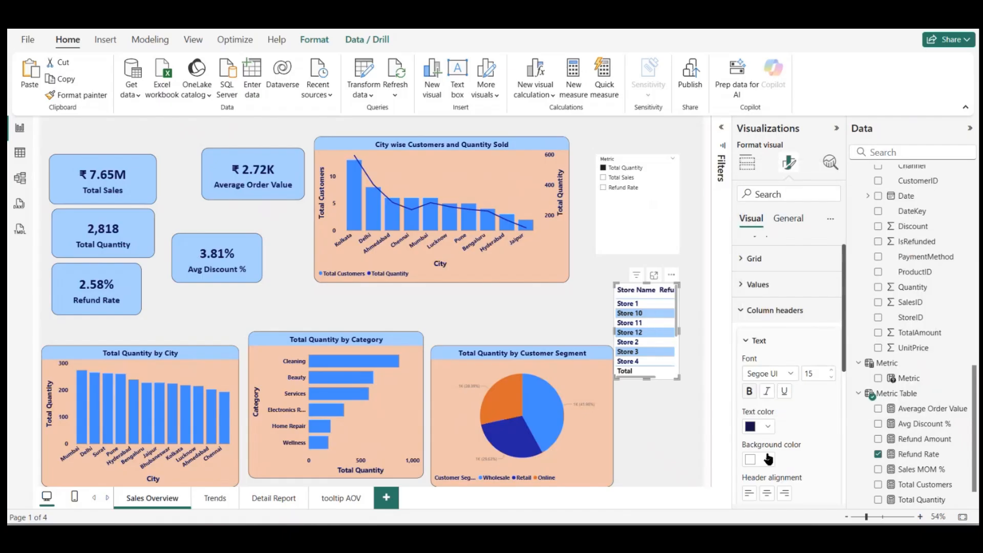
Step: Fill the store table's column headers with light blue (#a0d1ff) and enlarge the table toward the page's outer edge
left_click(769, 460)
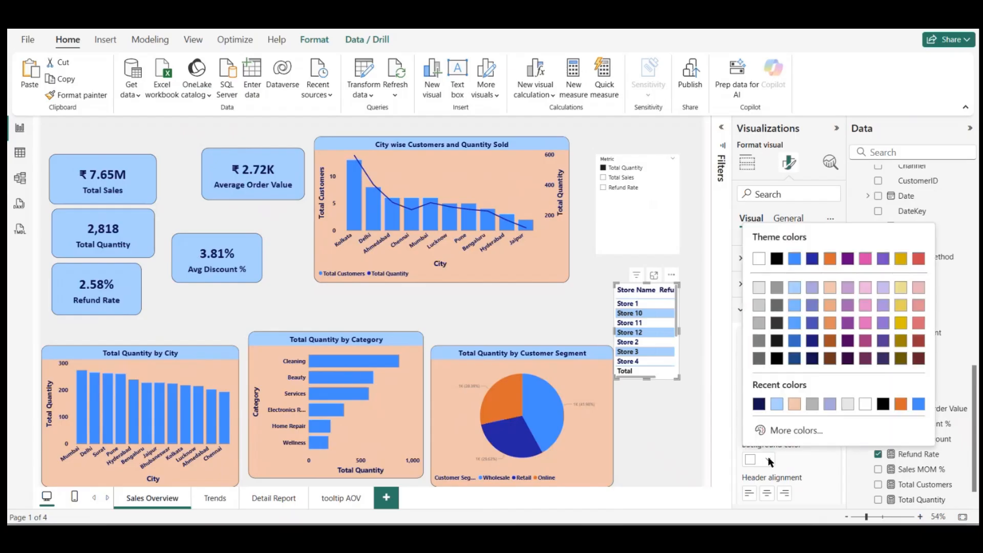
left_click(777, 404)
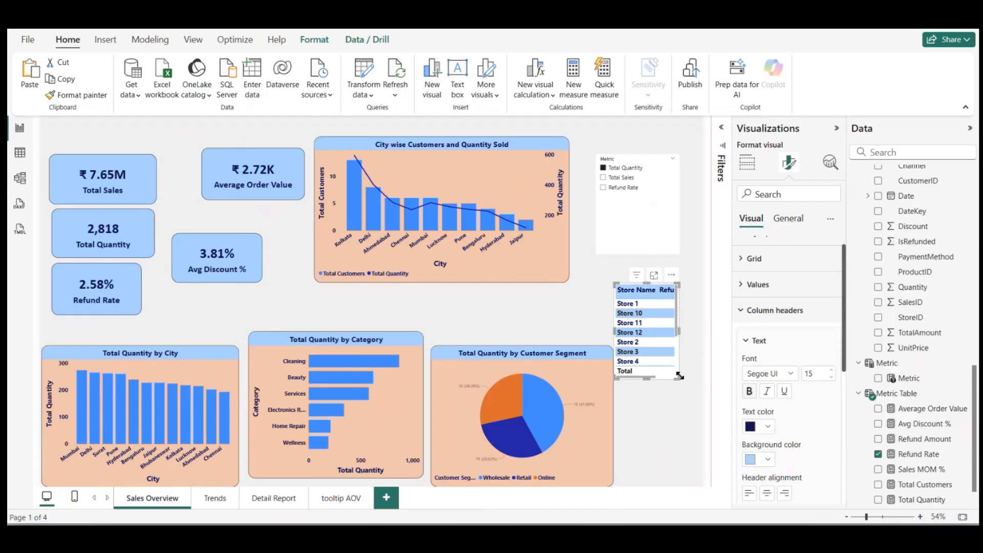
left_click_drag(680, 376, 699, 420)
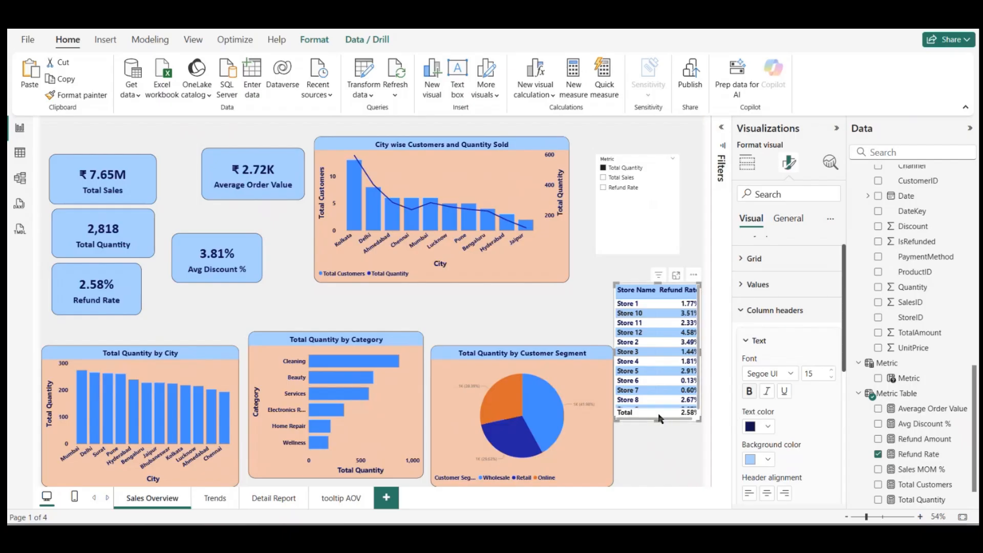
Step: Turn off the legend title on the customer segment pie chart, keeping the legend itself on
left_click(544, 391)
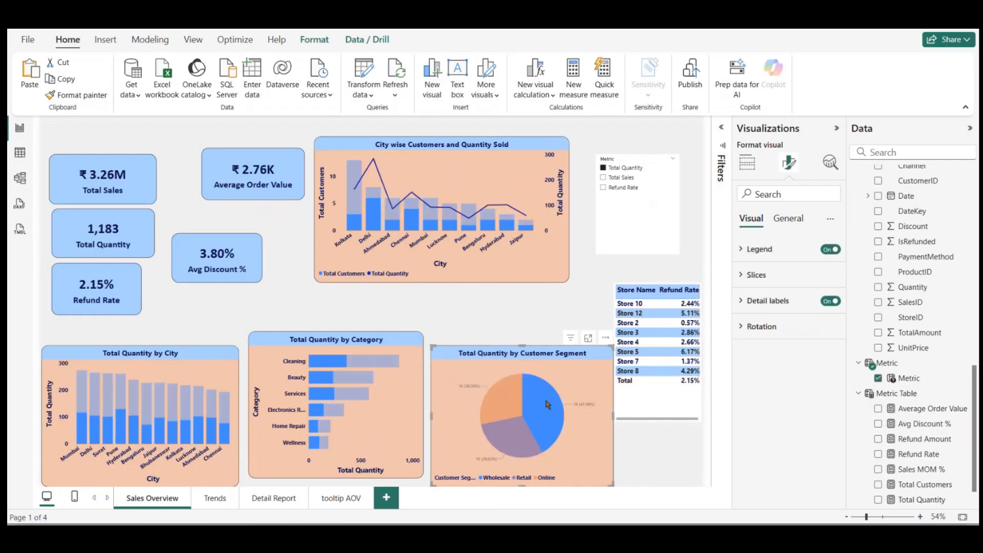
left_click(546, 404)
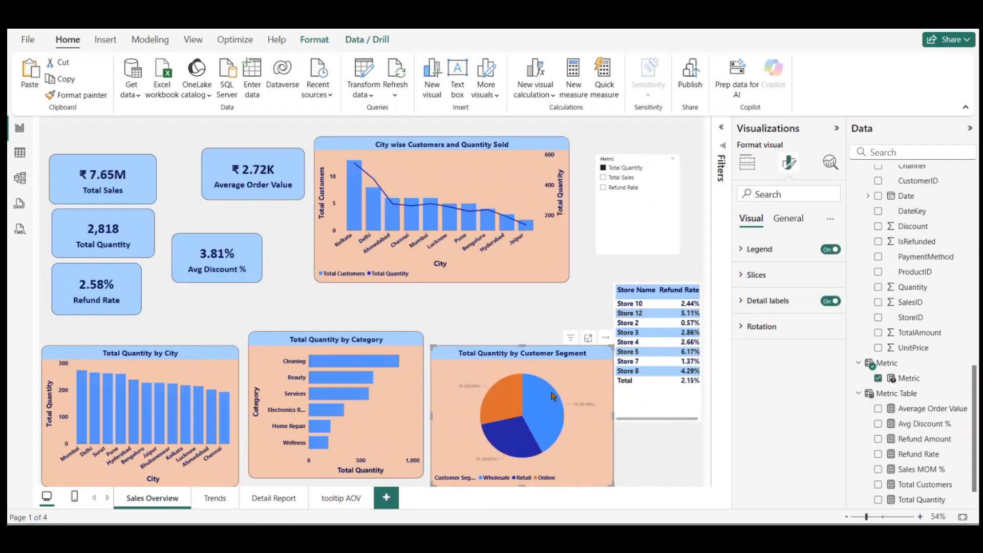
left_click(551, 392)
left_click(576, 370)
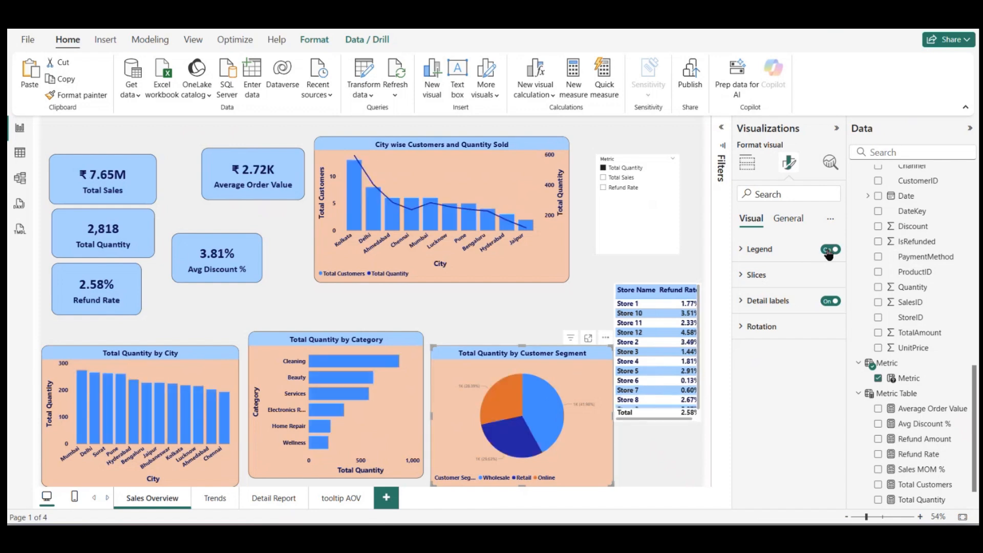
left_click(829, 251)
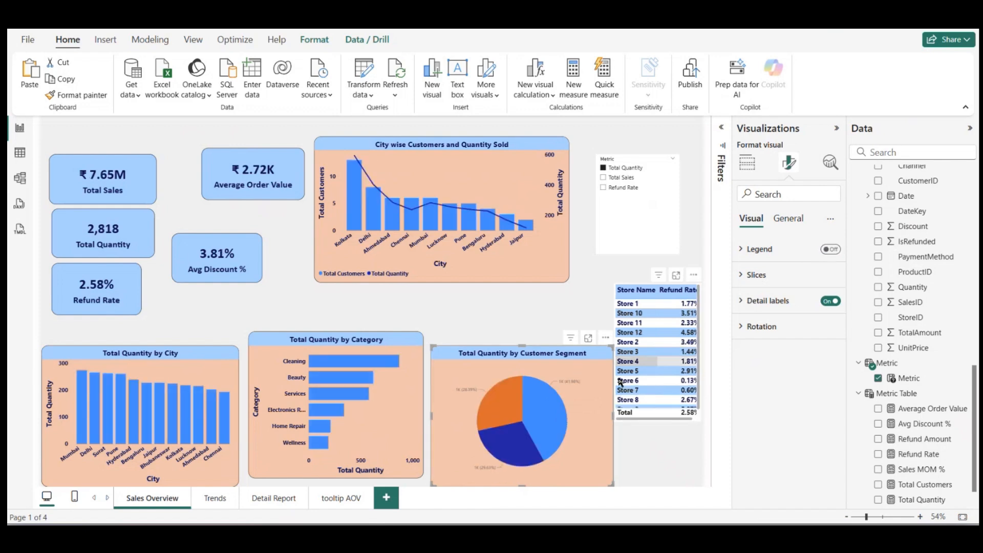
left_click(831, 250)
left_click(760, 249)
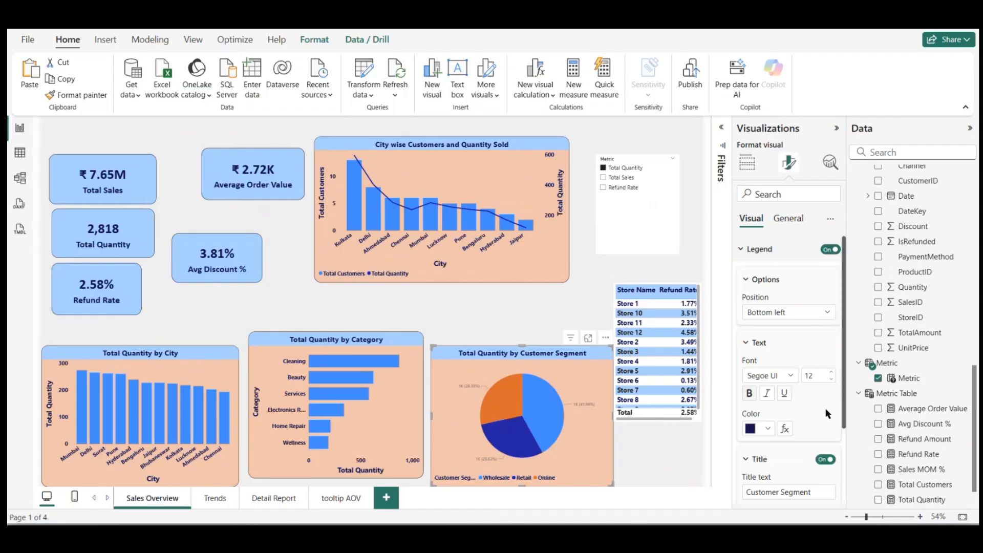
left_click(830, 459)
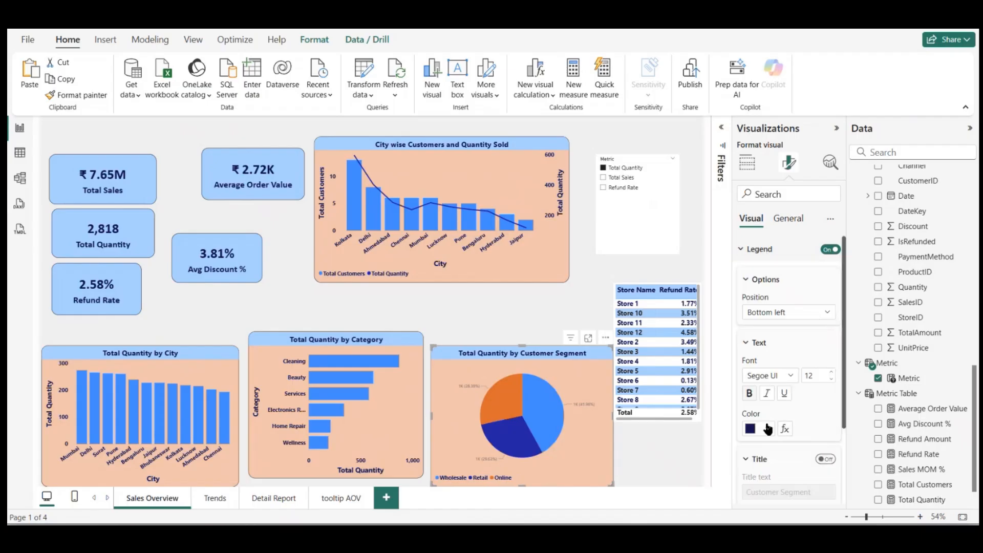
left_click(746, 347)
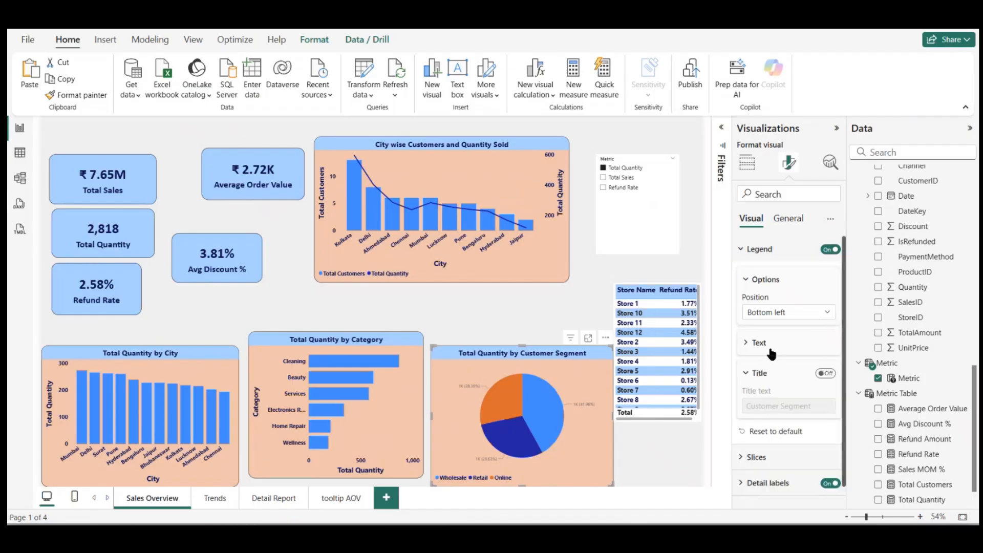
Step: Format the pie chart's detail label values as bold, size 12, with dark navy text
scroll(774, 389, "down", 1)
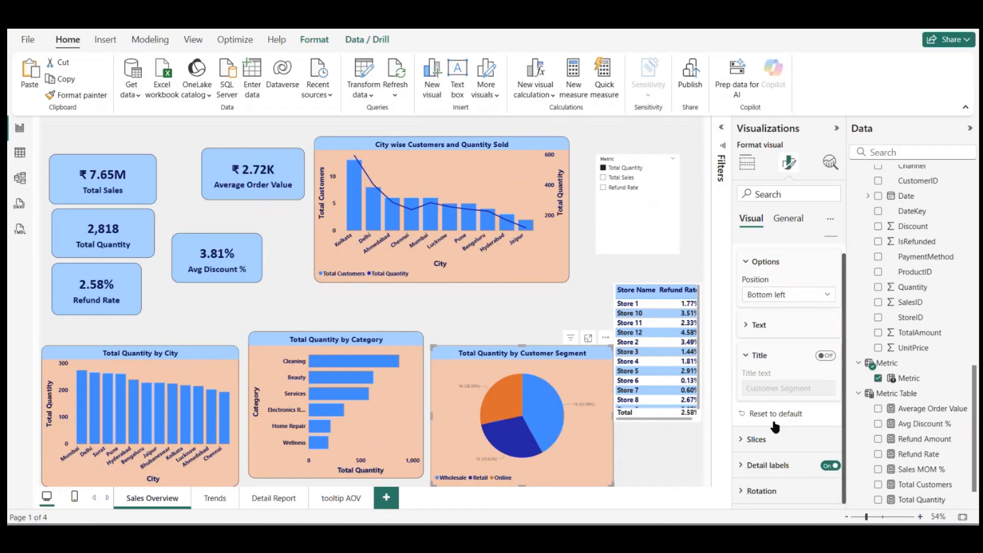
left_click(763, 465)
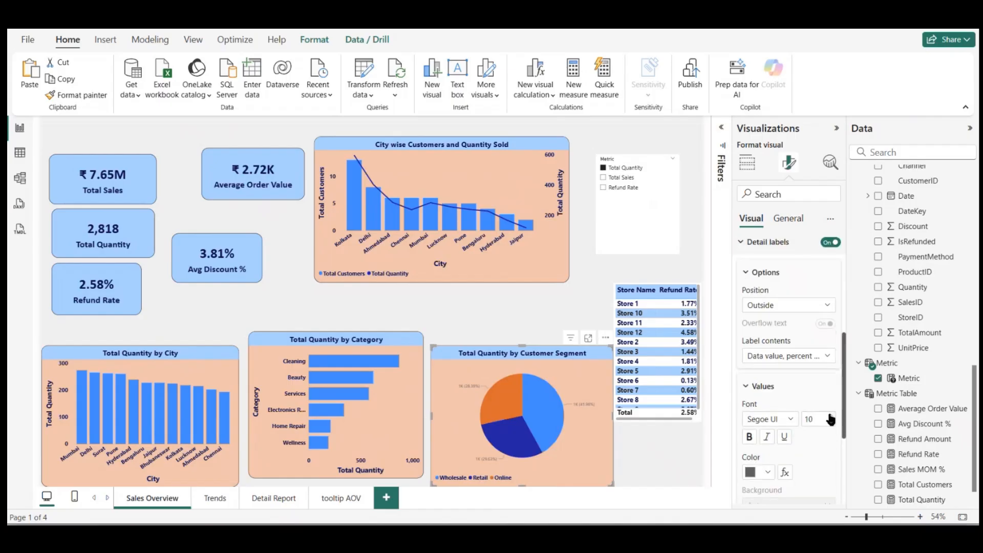
left_click(767, 473)
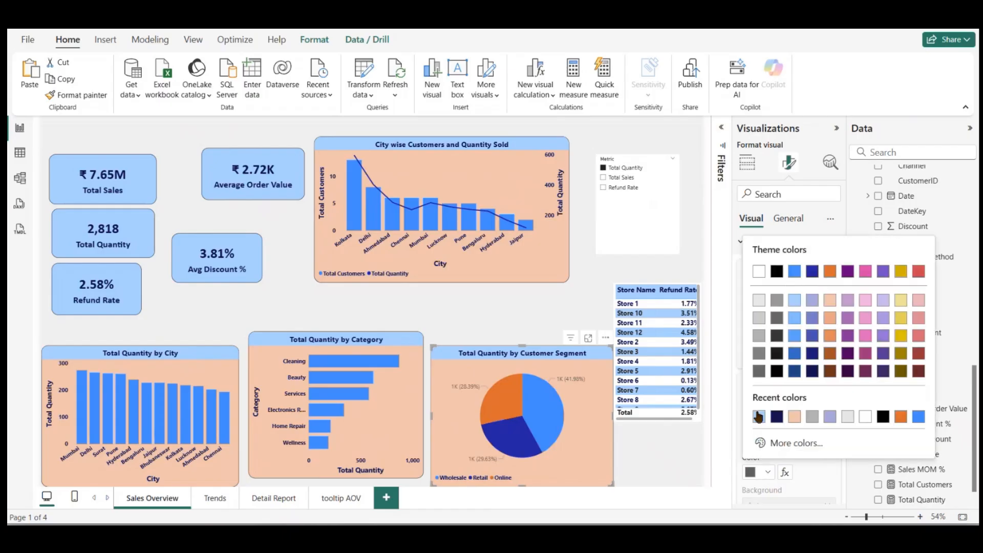
left_click(775, 418)
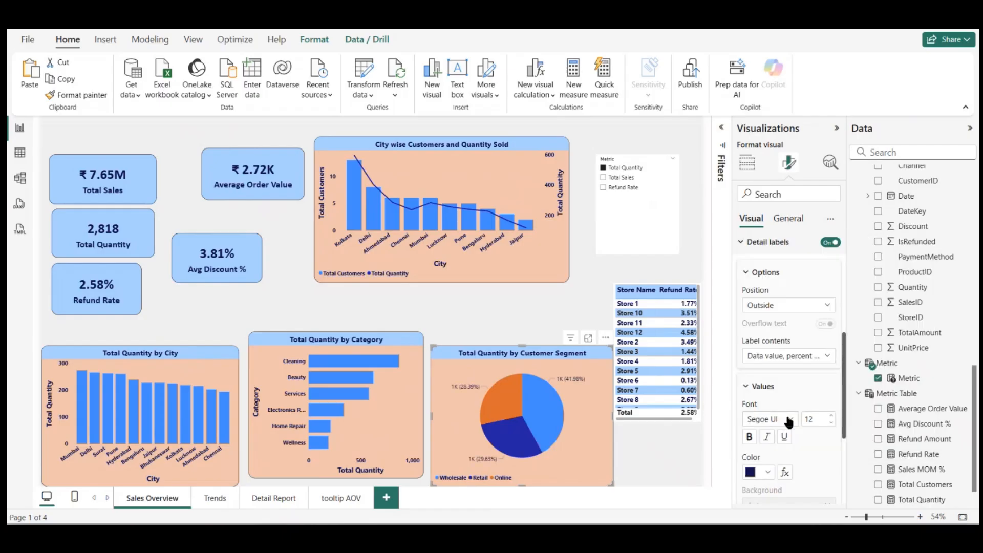
left_click(750, 438)
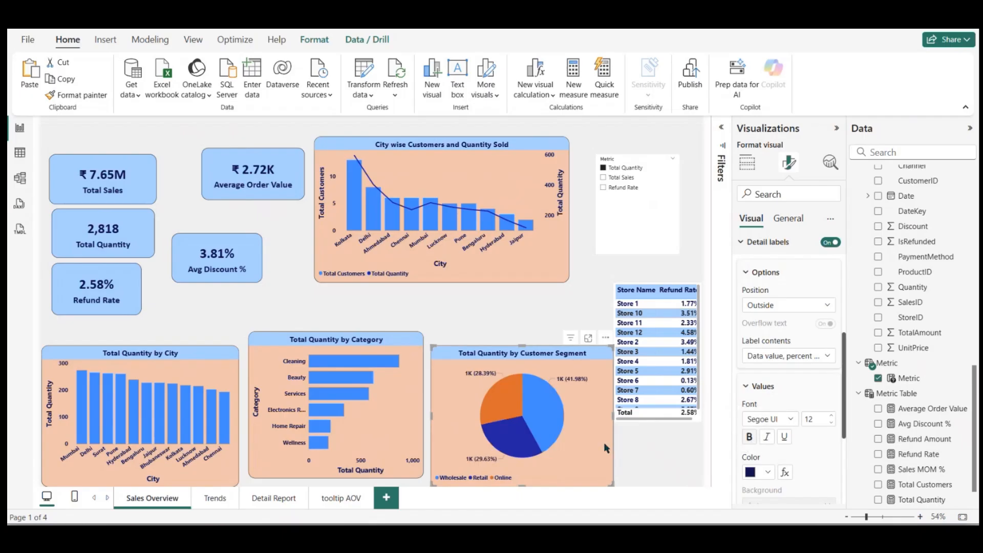
scroll(791, 395, "down", 4)
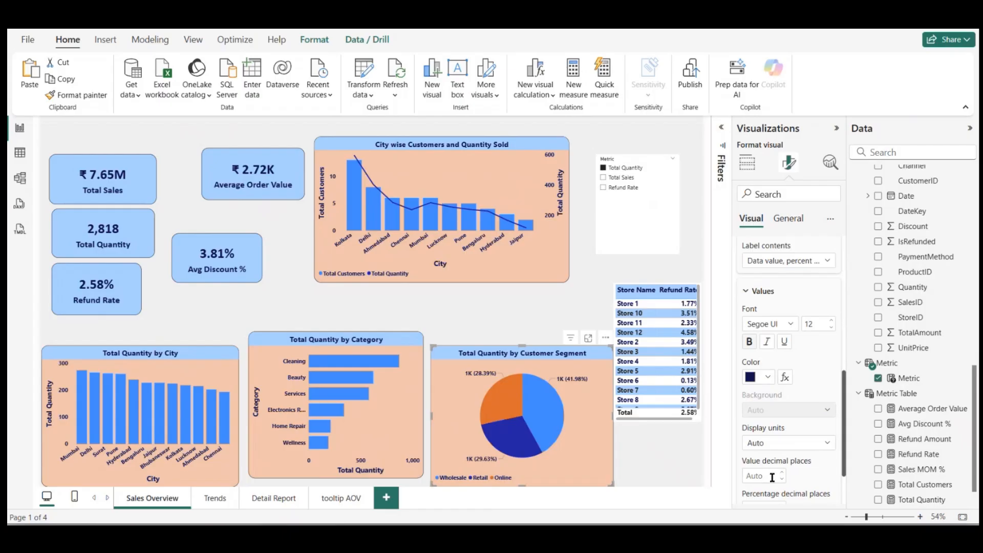
Step: Set the display units of the customer segment pie chart's detail label values to None
left_click(794, 444)
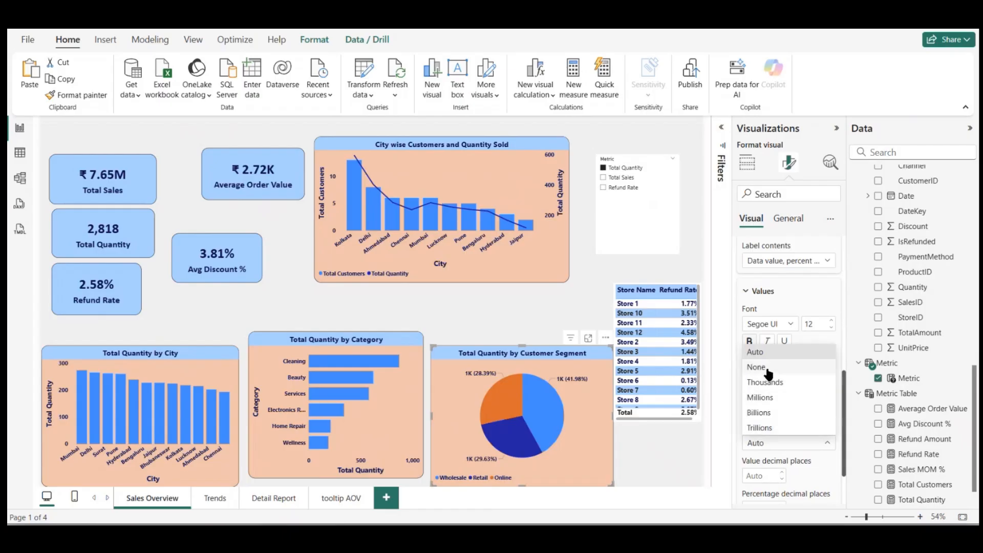
left_click(767, 372)
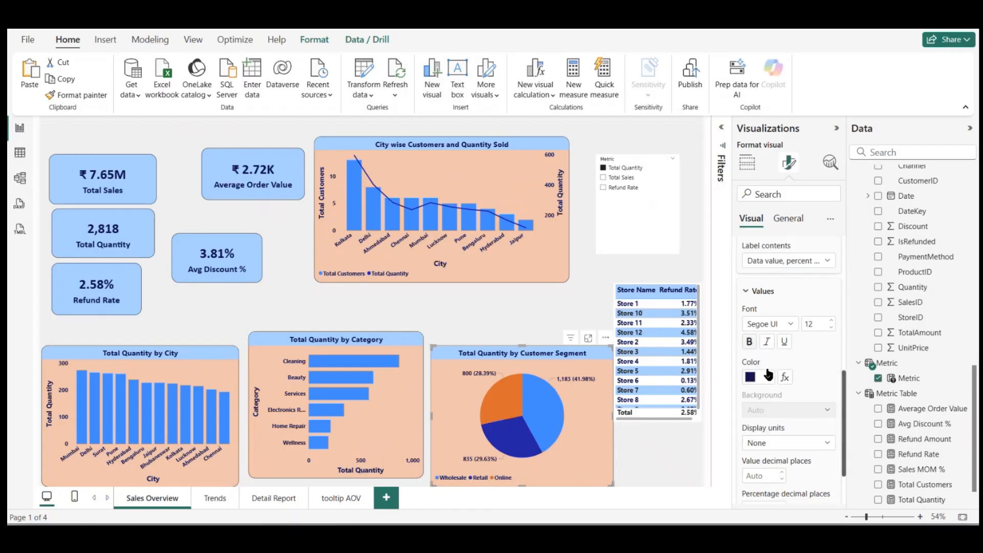
left_click(782, 480)
Step: Move the customer segment pie chart up level with the category chart and stretch it slightly to match that chart's height
left_click(521, 326)
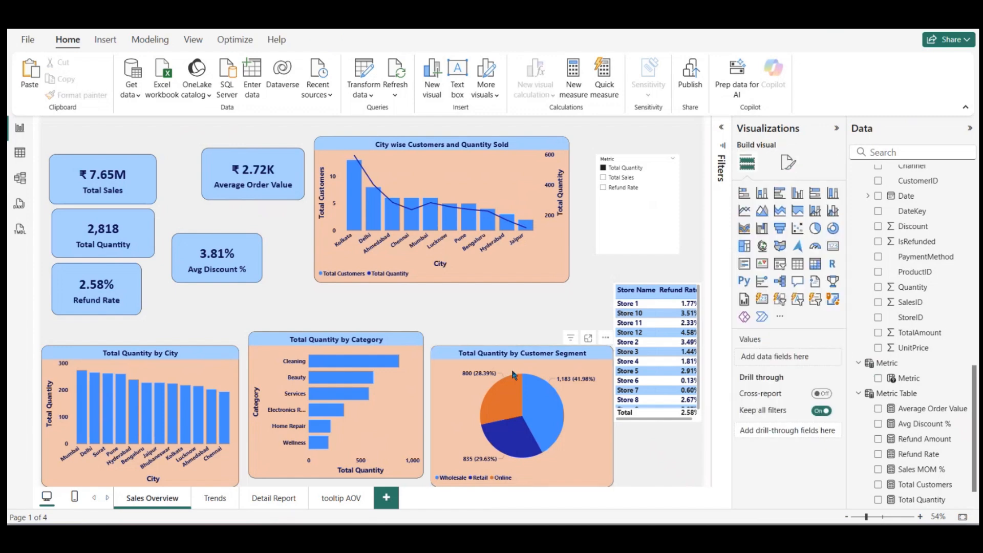
left_click(501, 359)
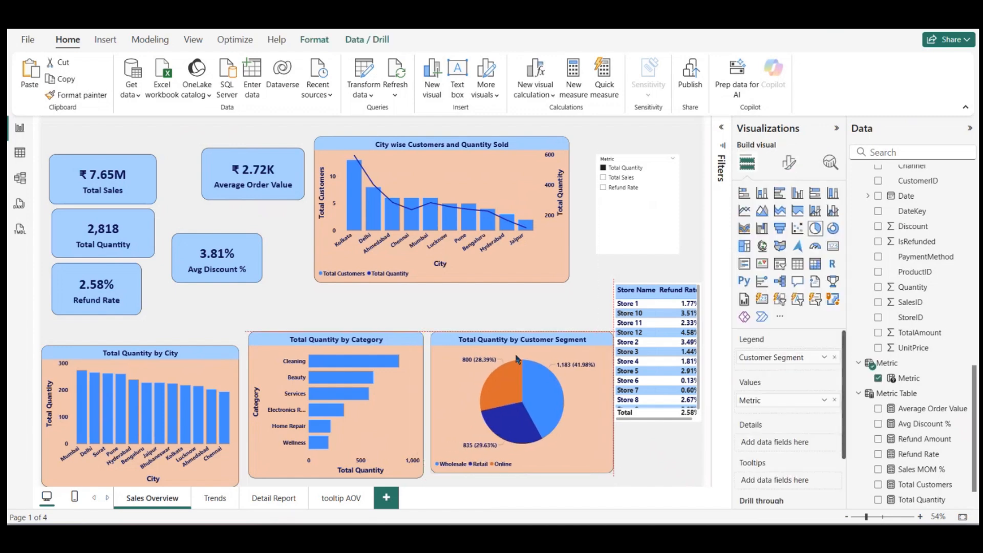
left_click_drag(522, 471, 523, 477)
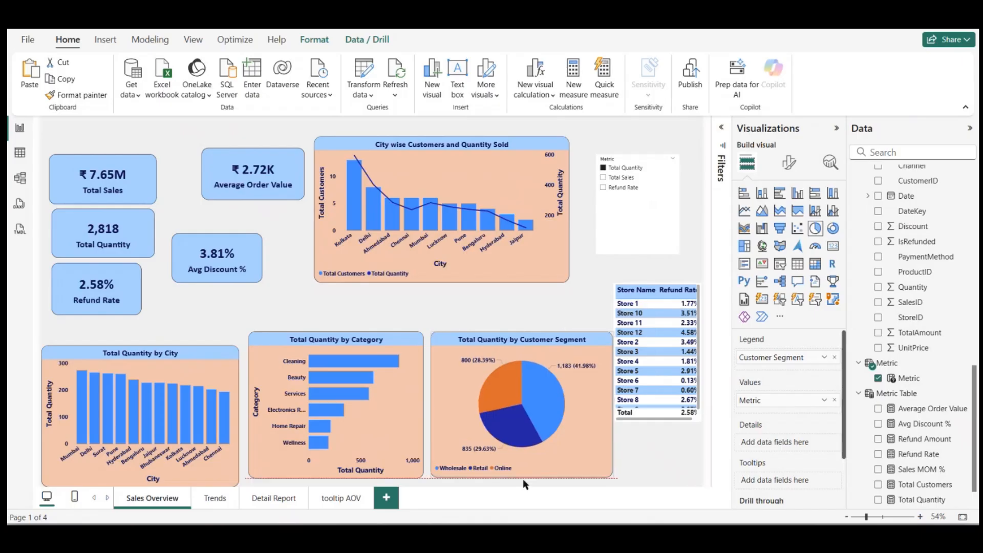
left_click(460, 324)
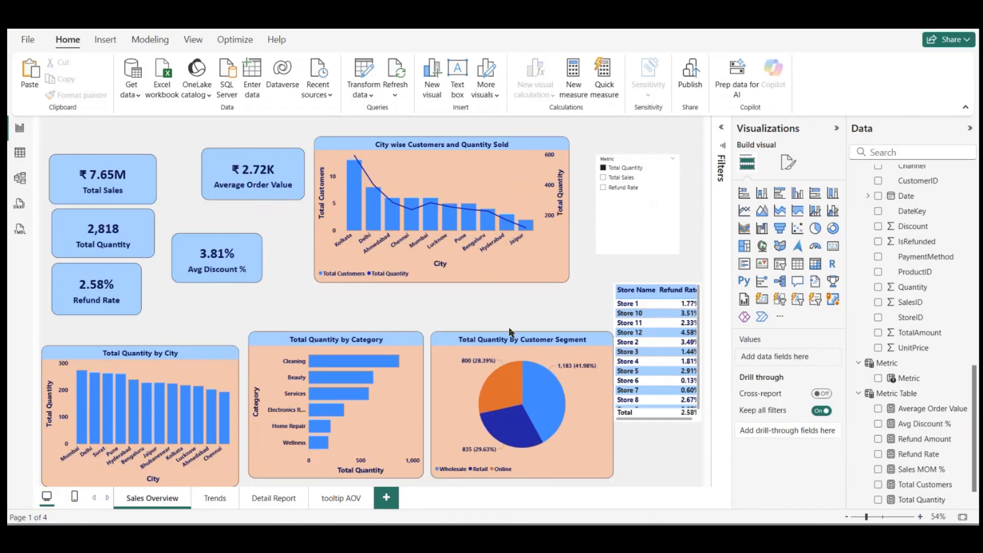
double_click(373, 315)
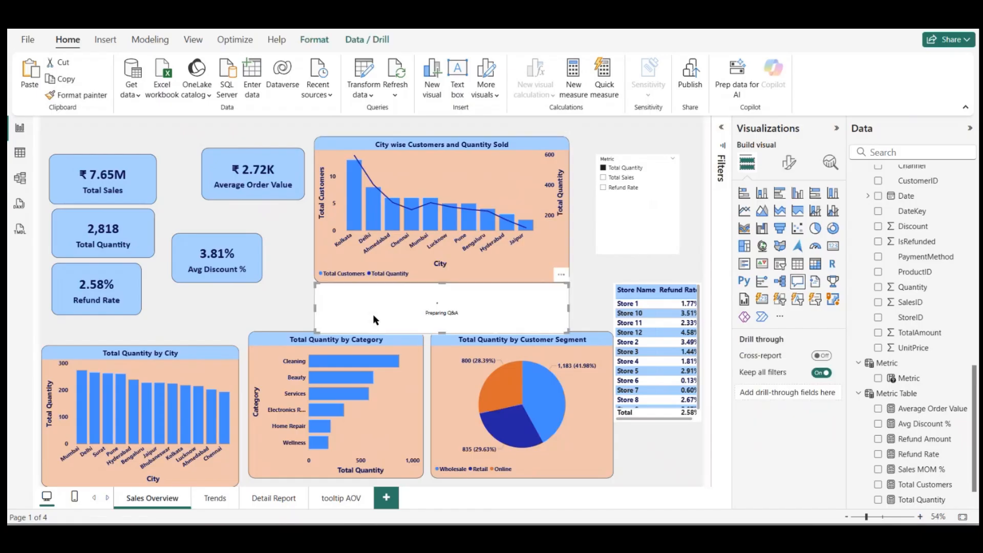
left_click(789, 162)
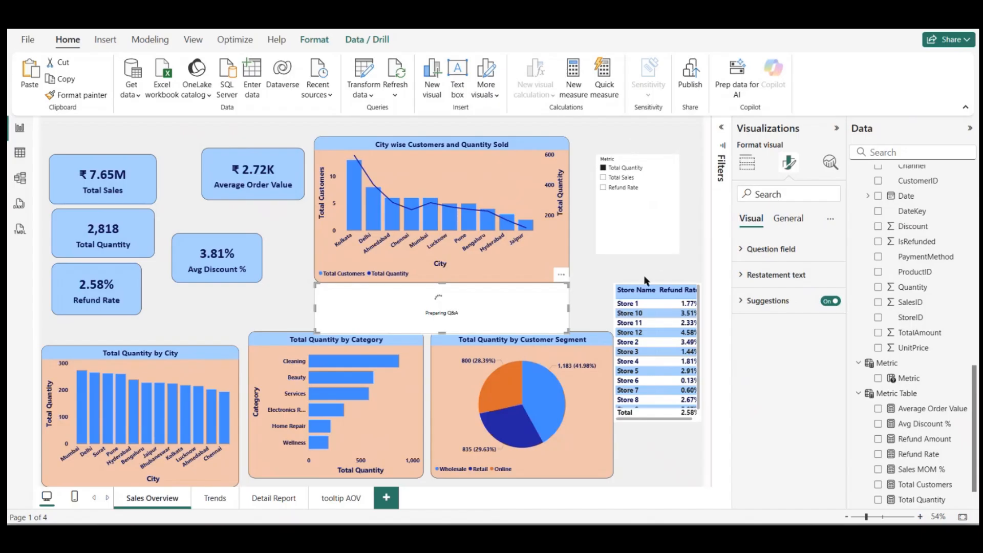
left_click(561, 275)
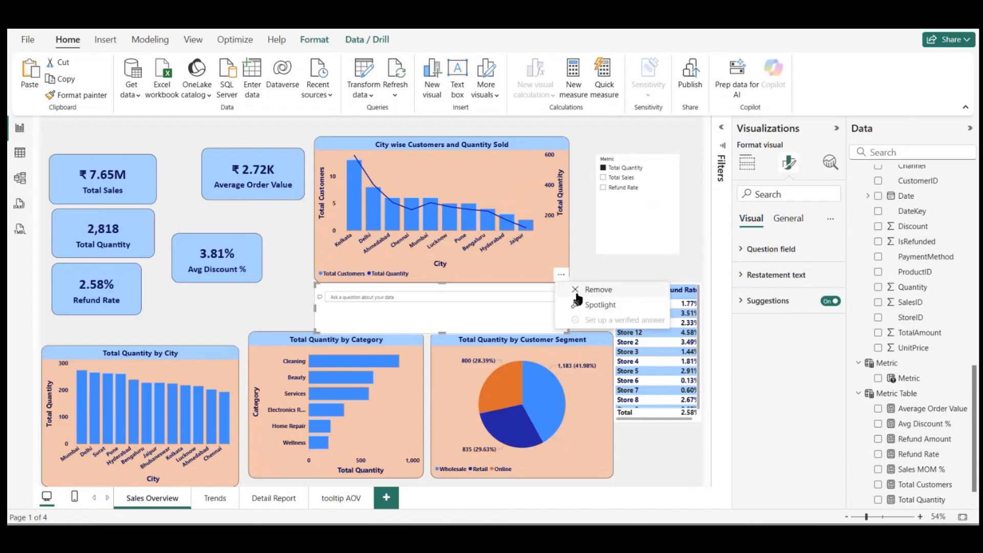
left_click(581, 289)
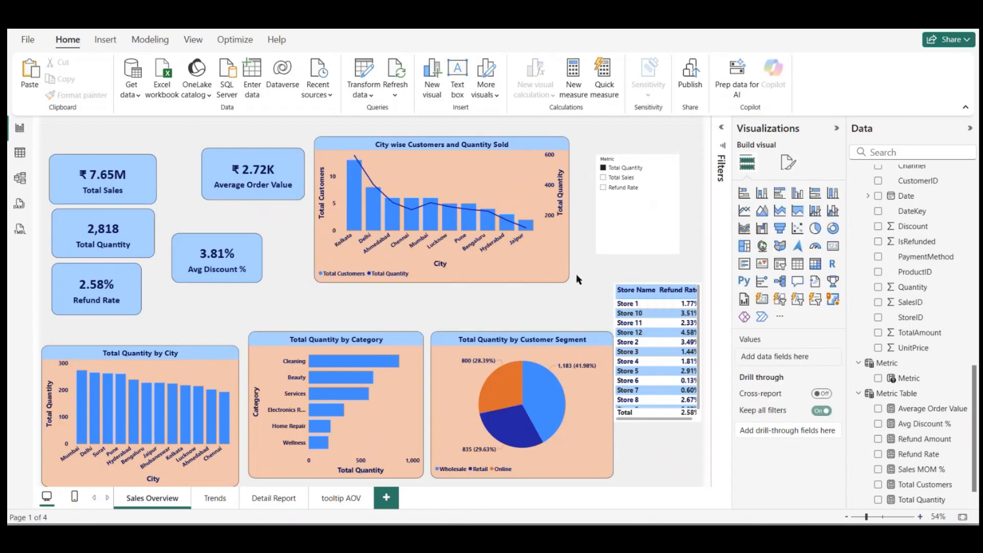
Step: Change the Sales Overview page's canvas background to a custom muted green (#649566)
left_click(790, 162)
left_click(752, 273)
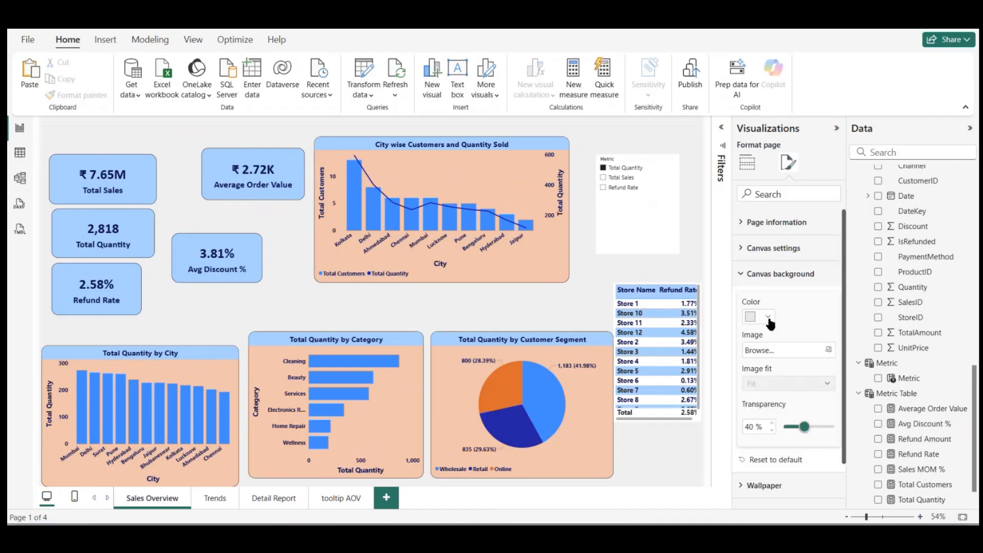
left_click(768, 318)
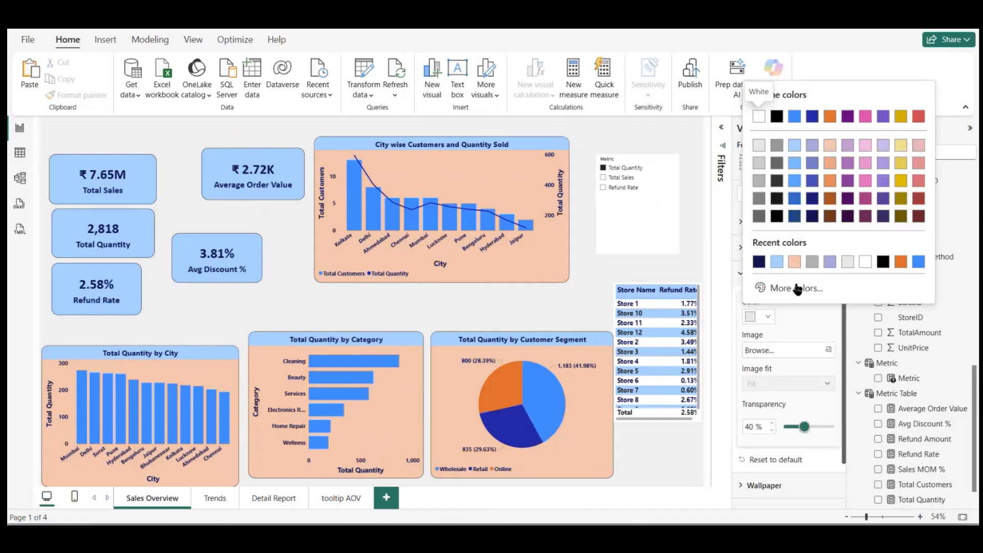
left_click(797, 288)
left_click(807, 246)
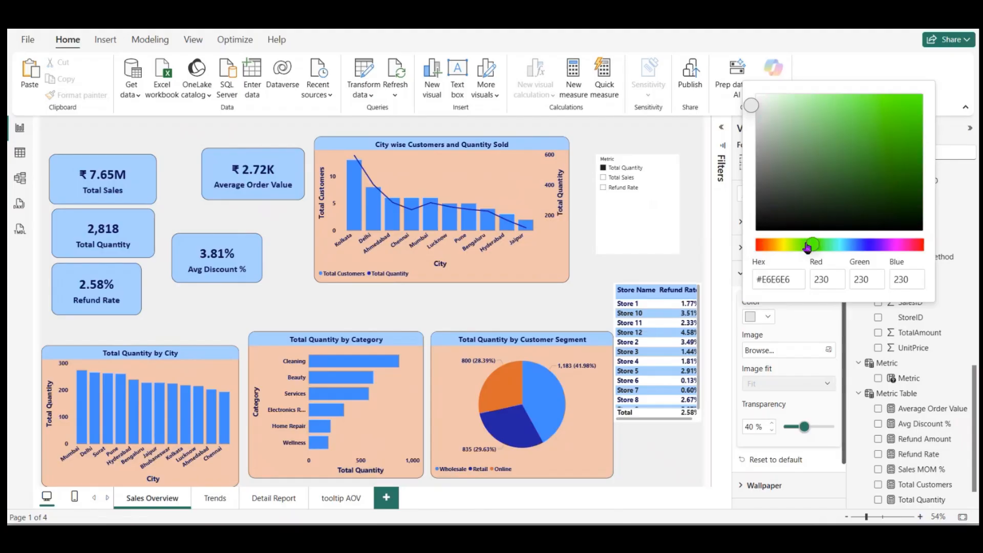
left_click(802, 106)
mouse_move(807, 112)
left_mouse_down()
mouse_move(804, 95)
mouse_move(793, 111)
mouse_move(783, 102)
mouse_move(782, 116)
mouse_move(814, 117)
mouse_move(813, 155)
left_mouse_up()
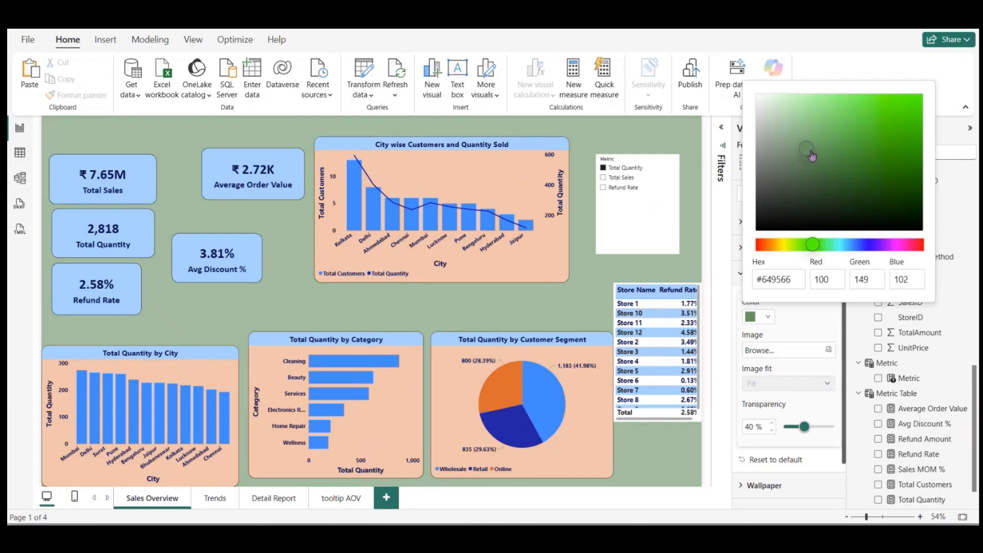
left_click(571, 295)
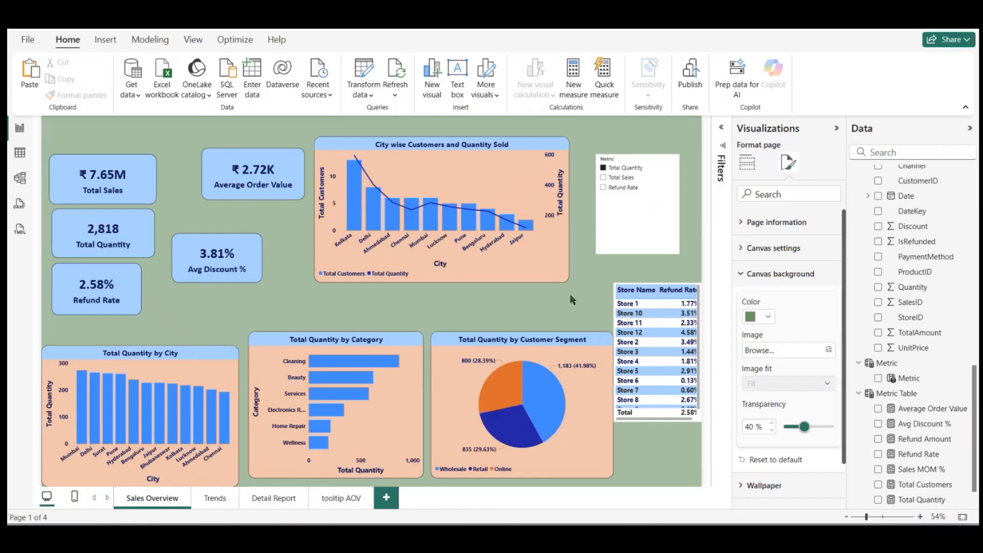
Step: Set the background of the City wise Customers and Quantity Sold chart to white
left_click(492, 198)
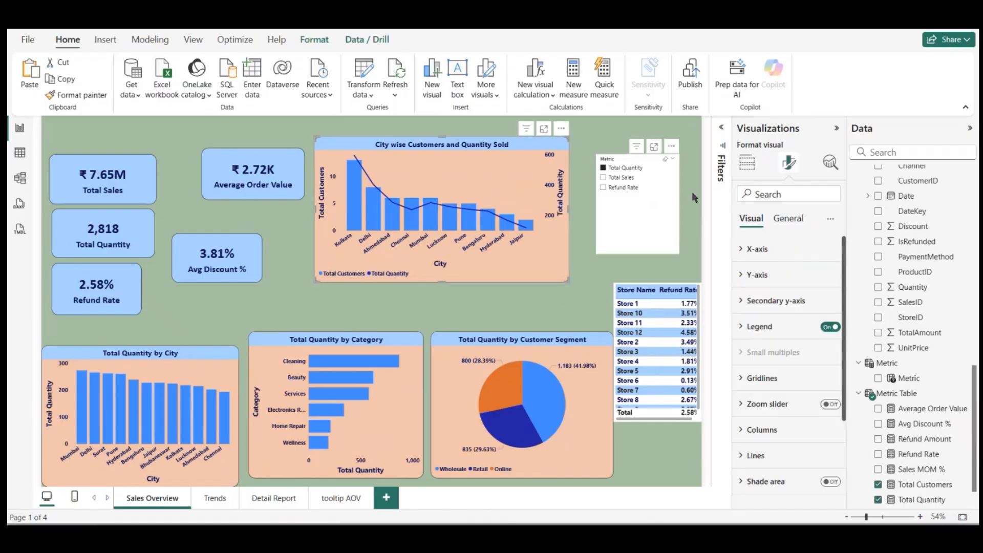
left_click(782, 220)
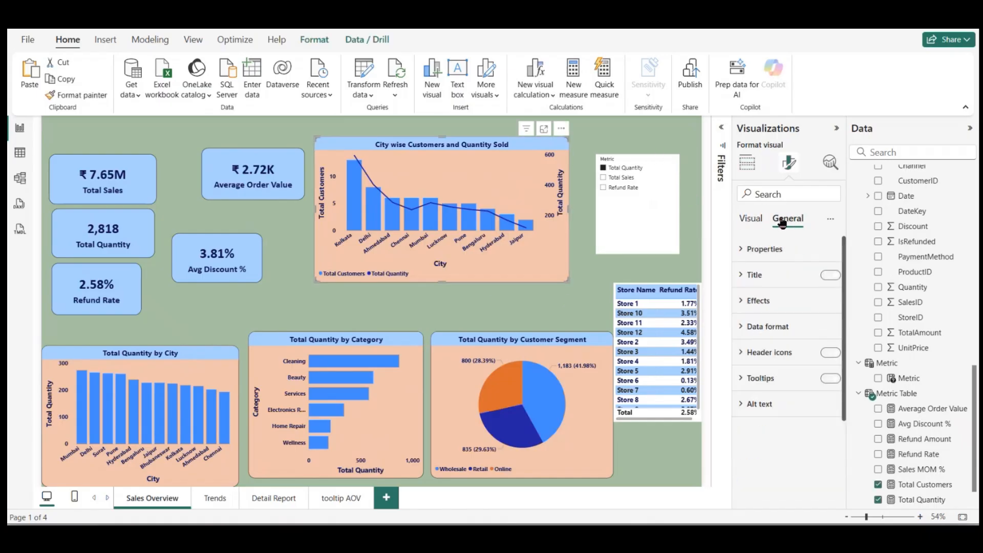
left_click(757, 301)
left_click(768, 365)
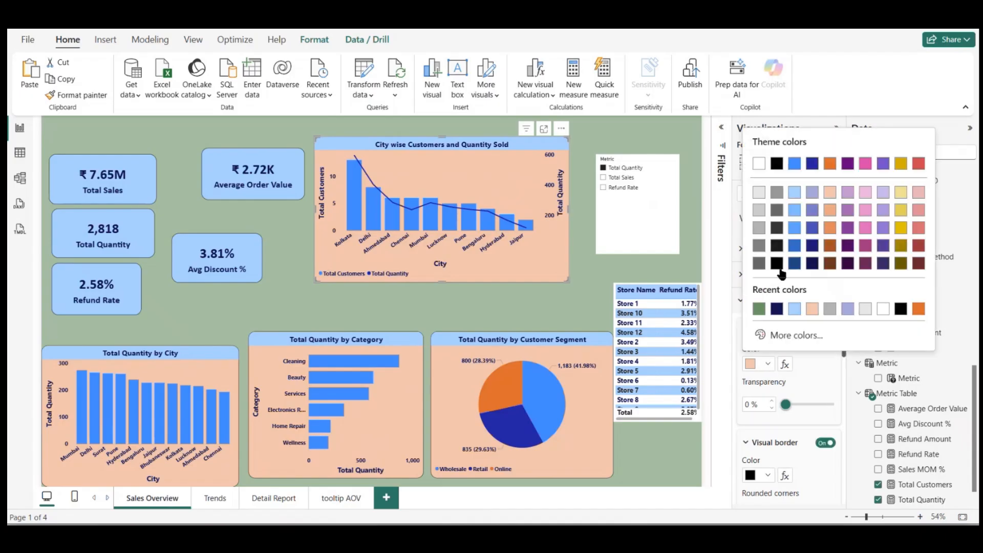
left_click(758, 164)
left_click(408, 300)
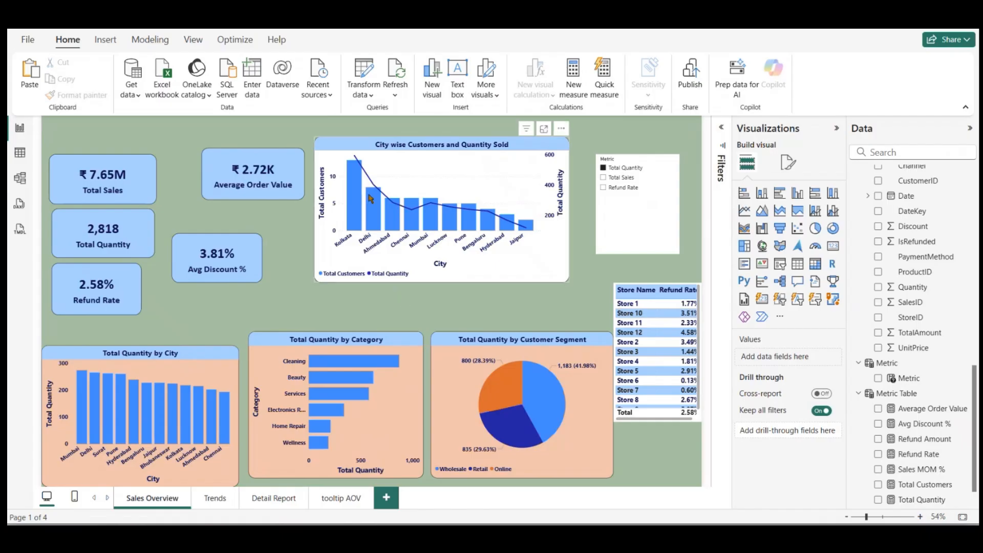
Step: Copy the white-background formatting with Format Painter onto the Total Quantity by City and Total Quantity by Category charts
left_click(436, 165)
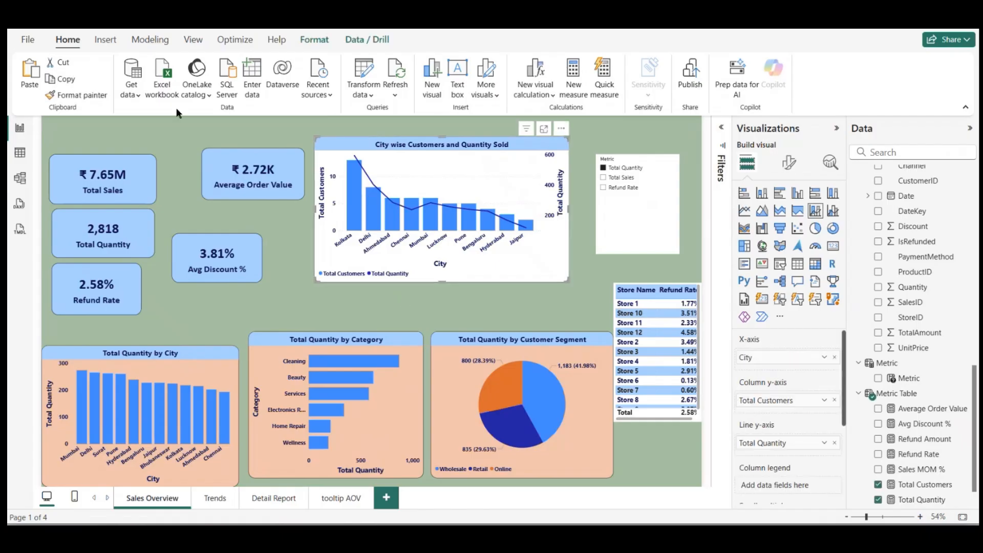
left_click(77, 95)
left_click(216, 375)
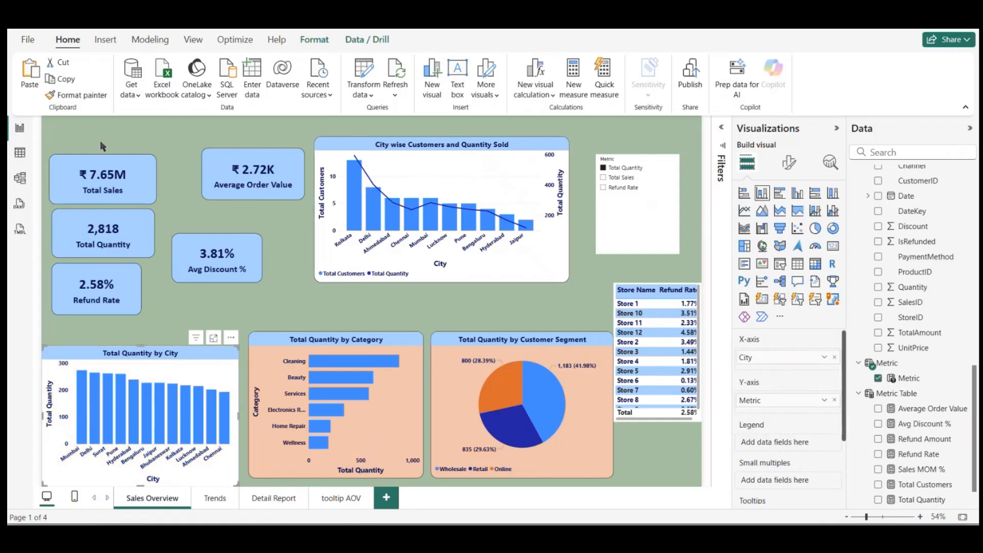
left_click(77, 95)
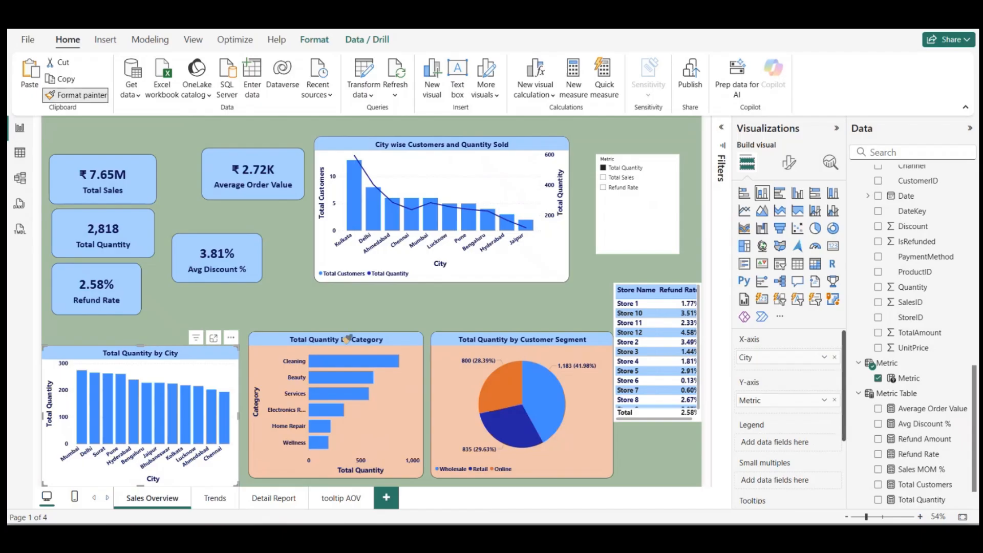
left_click(392, 439)
Step: Set the background of the Total Quantity by Customer Segment pie chart to white
left_click(458, 428)
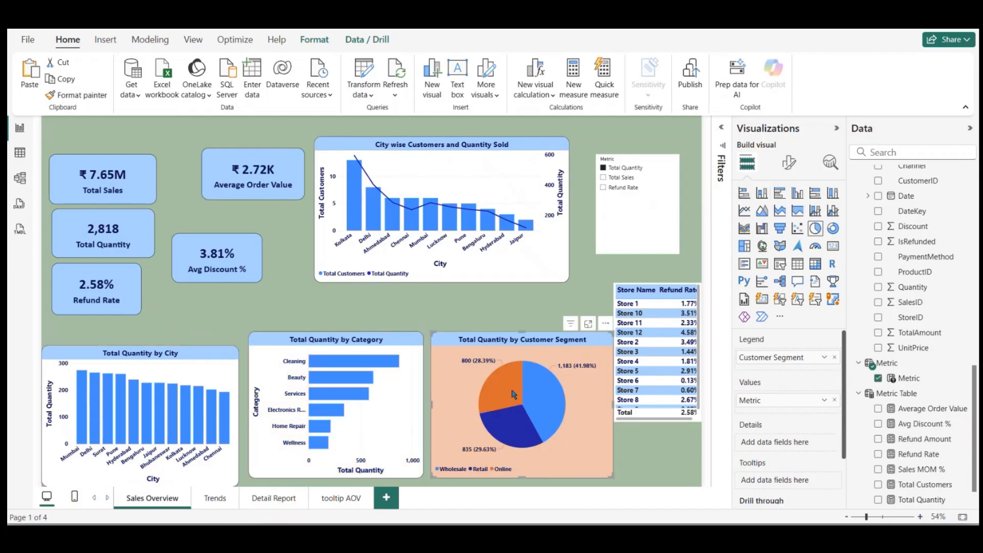
left_click(789, 163)
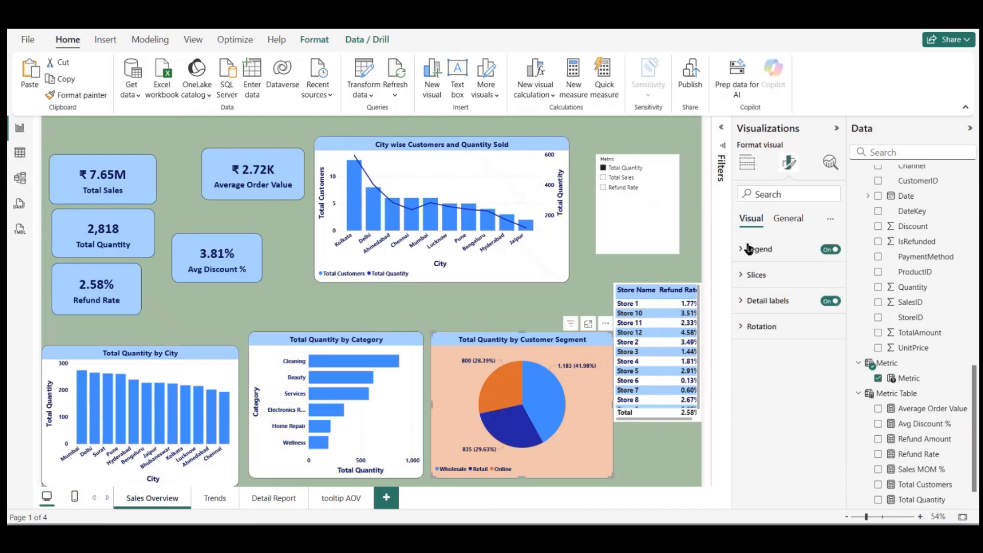
left_click(747, 277)
left_click(782, 219)
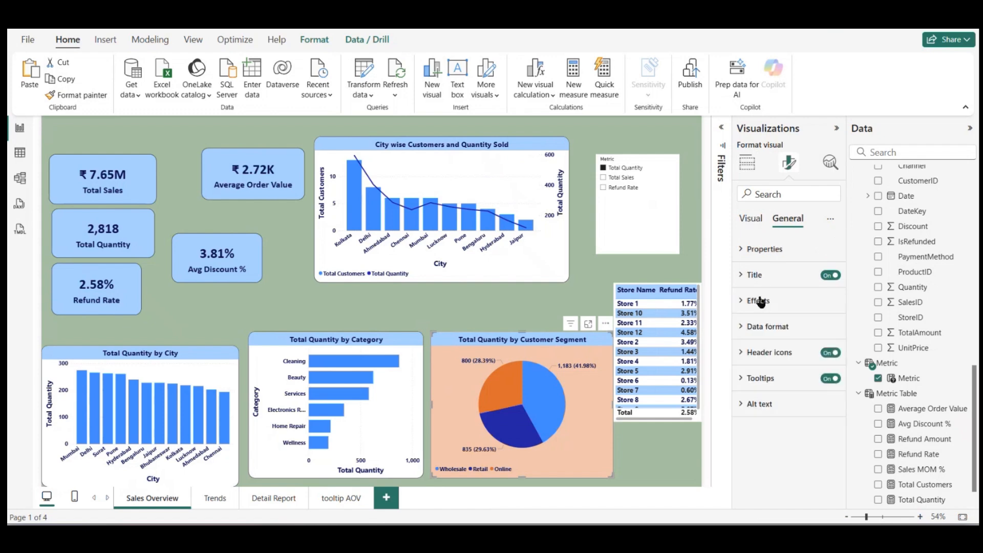
left_click(761, 302)
left_click(768, 364)
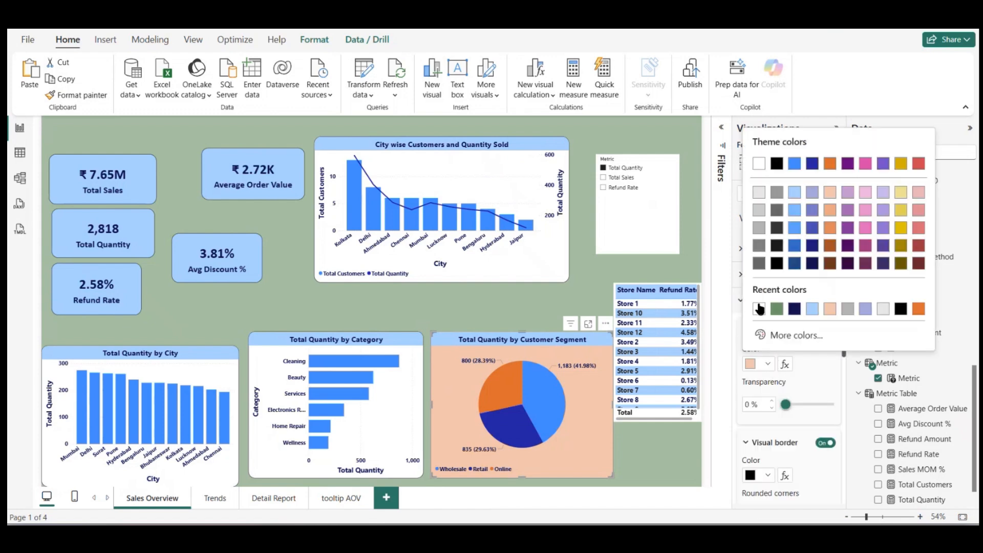
left_click(759, 308)
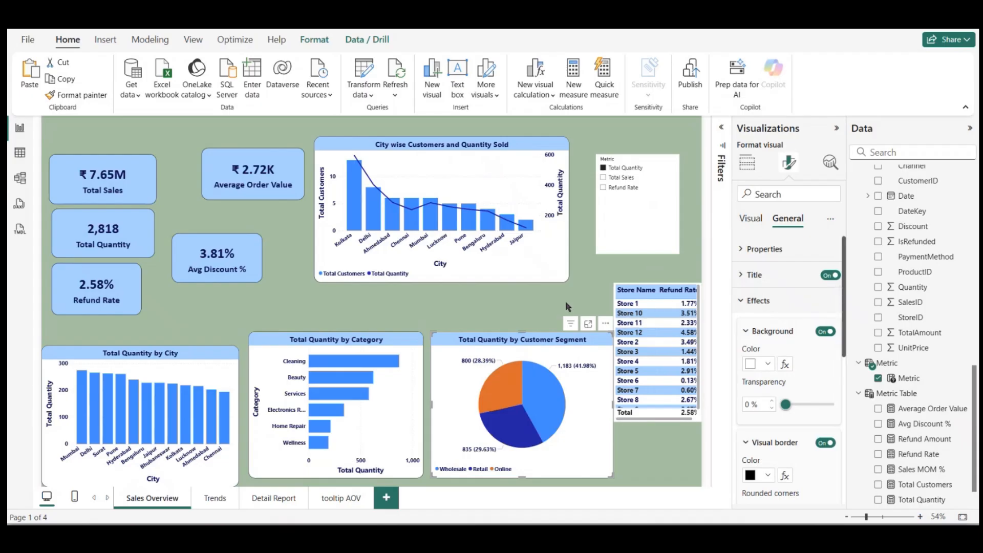
left_click(438, 310)
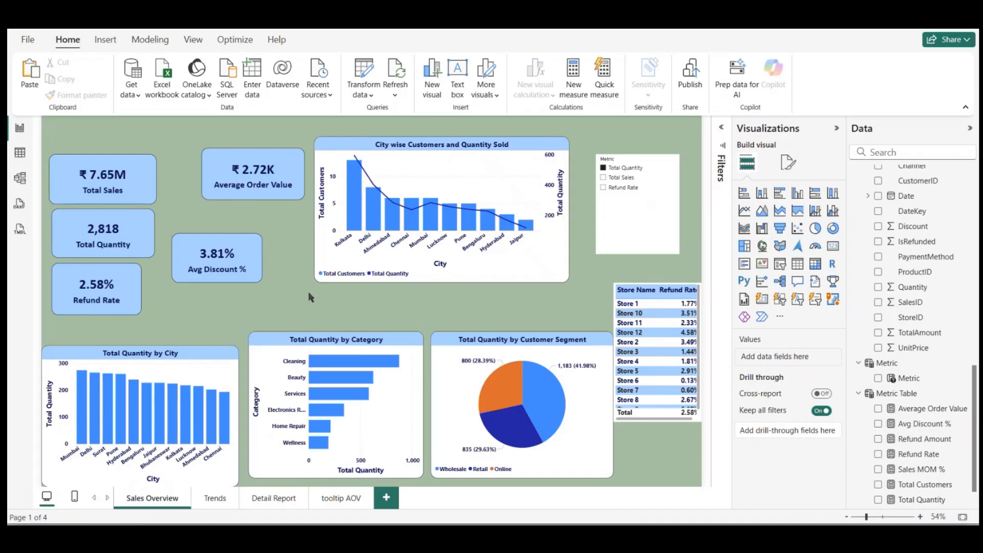
Step: Recolour the columns of the City wise Customers and Quantity Sold chart to a custom dark green (#19702C)
left_click(216, 370)
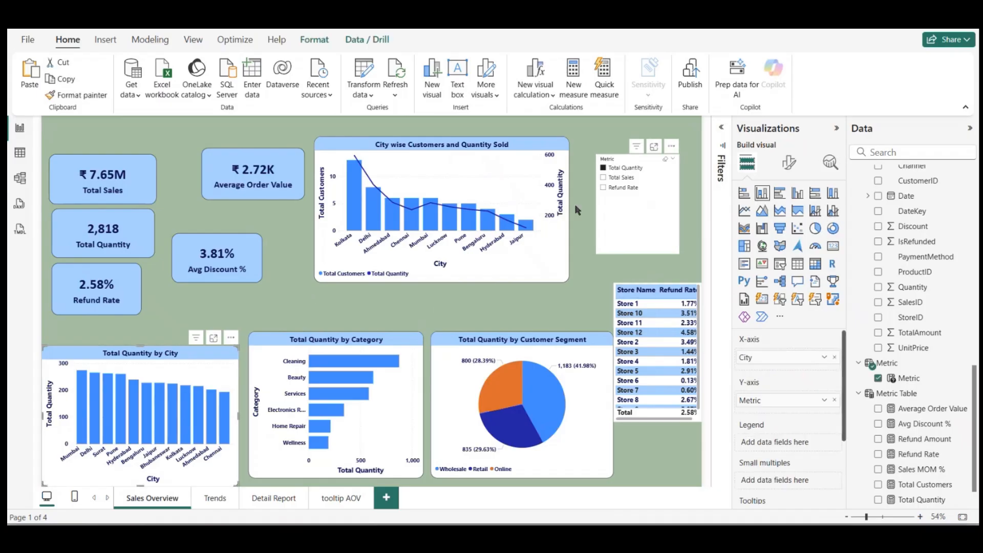
left_click(521, 192)
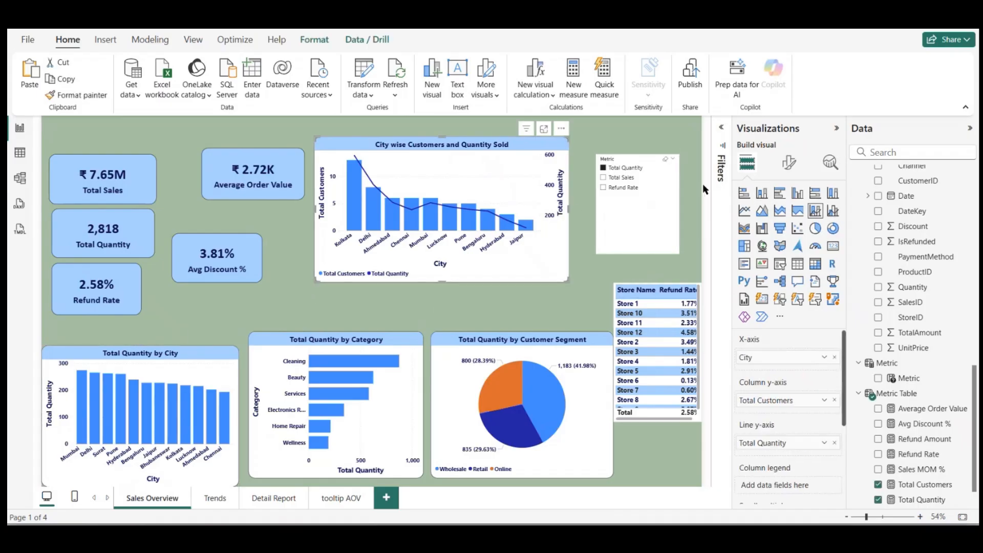
left_click(789, 162)
scroll(752, 397, "down", 1)
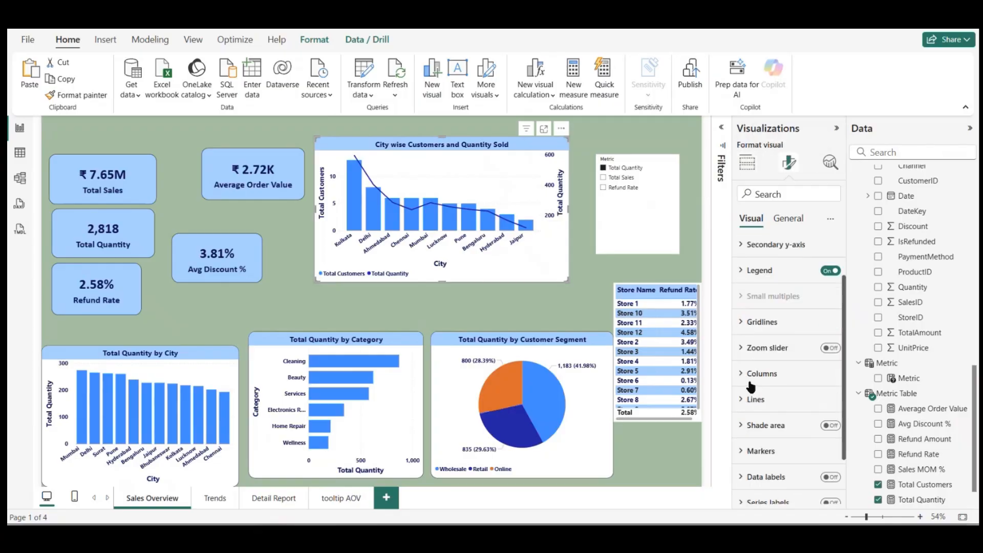
left_click(753, 375)
left_click(768, 501)
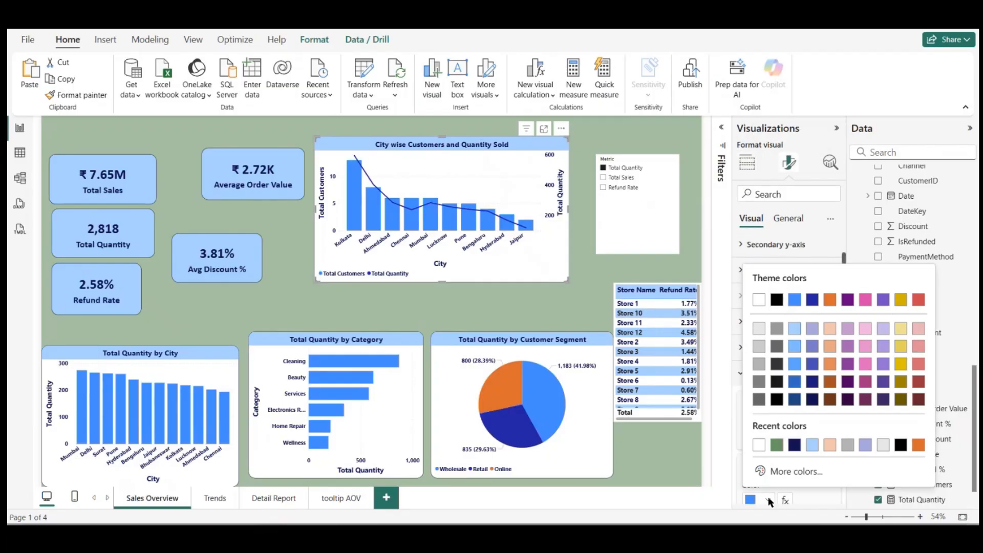
left_click(786, 473)
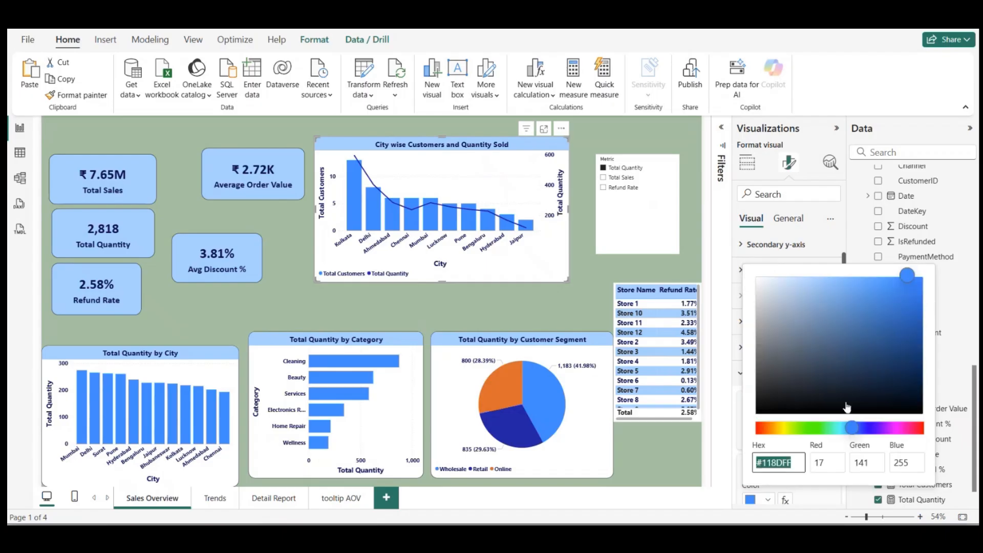
left_click(817, 429)
left_click(901, 383)
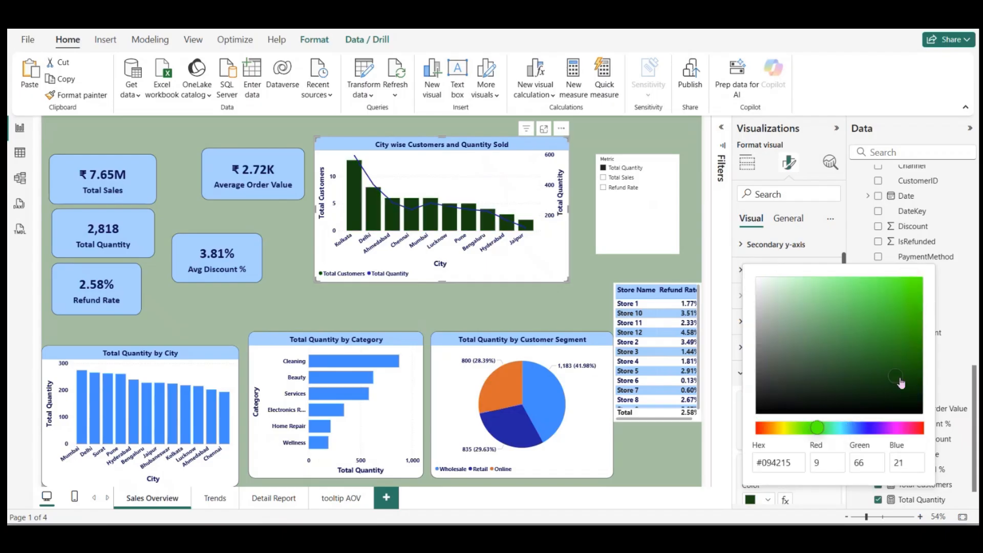
left_click(884, 365)
left_click(886, 360)
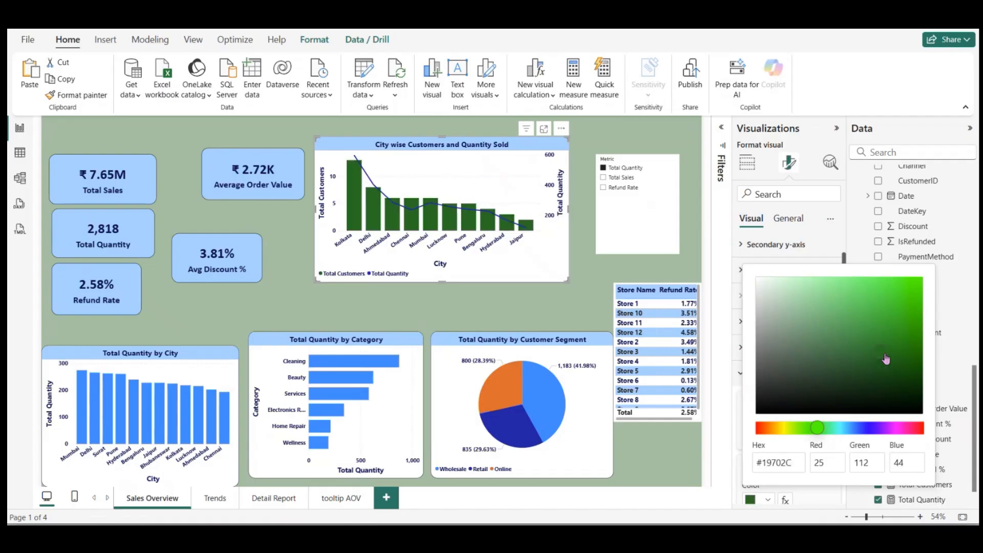
Step: Adjust the columns of the City wise Customers and Quantity Sold chart to the custom muted green #347141
left_click(866, 361)
left_click(841, 351)
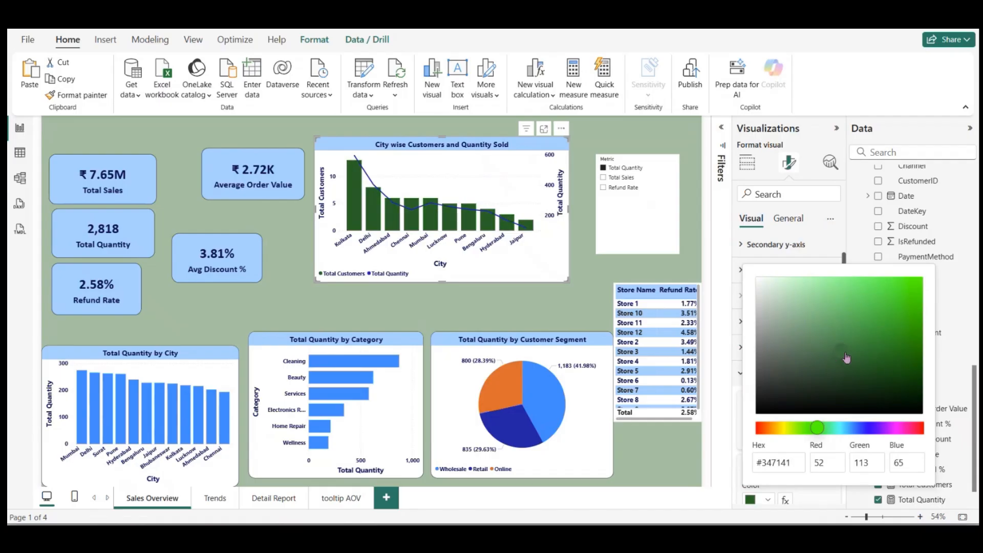
left_click(464, 180)
Step: Copy the green column formatting with Format Painter onto the Total Quantity by City and Total Quantity by Category charts
left_click(77, 96)
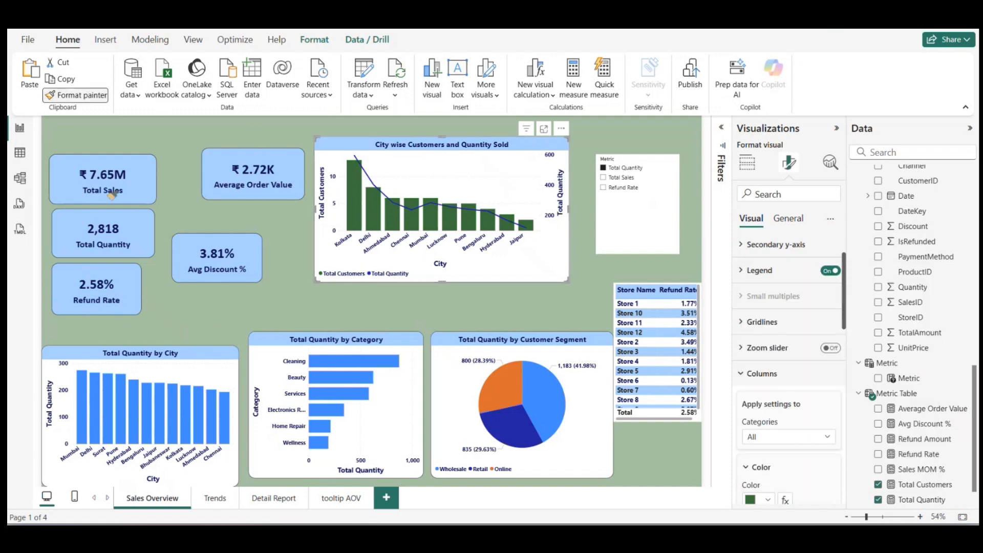
left_click(177, 384)
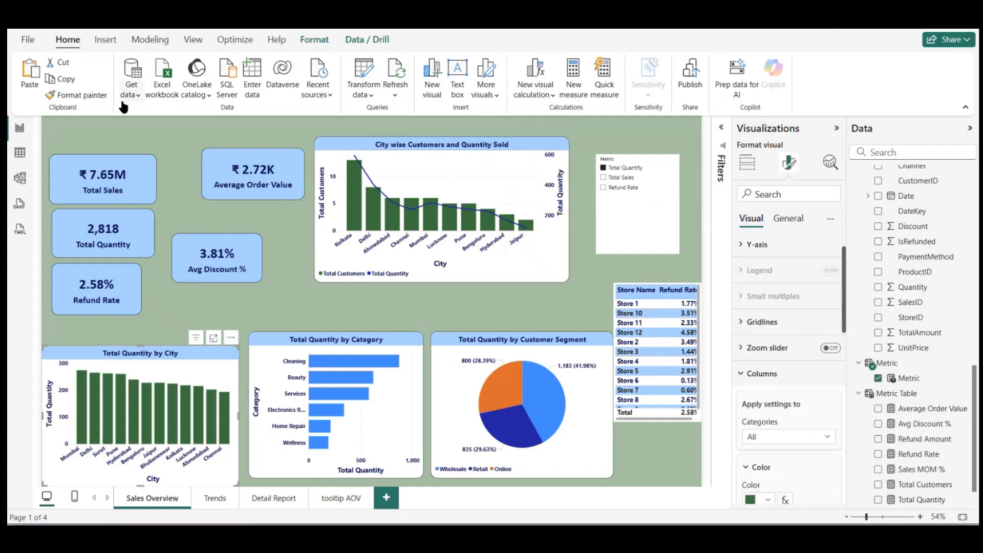
left_click(103, 97)
left_click(374, 393)
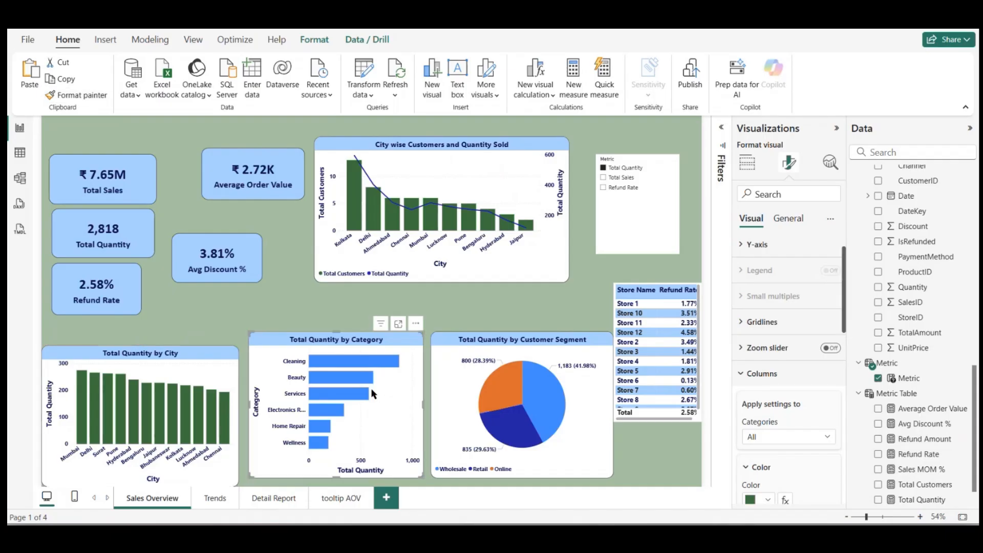
left_click(453, 306)
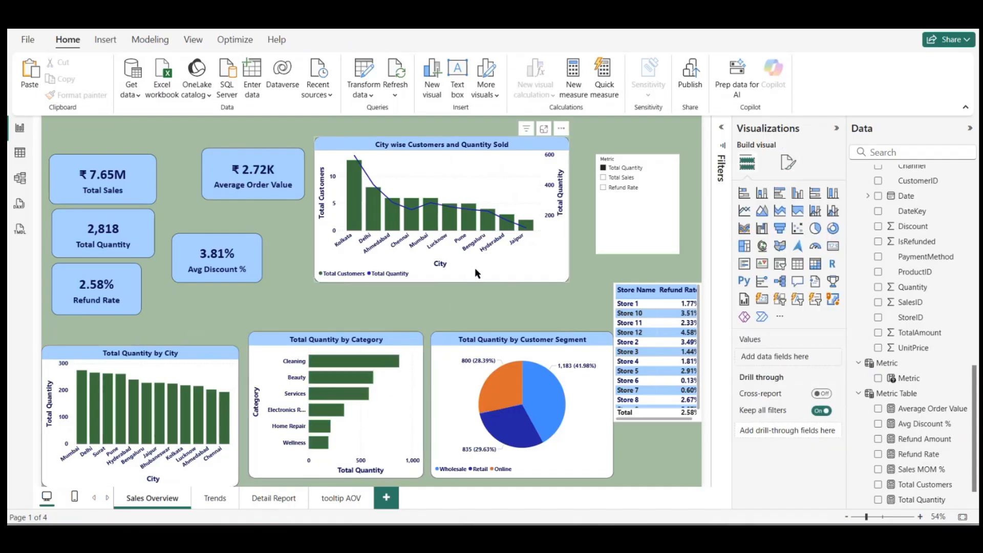
left_click(475, 268)
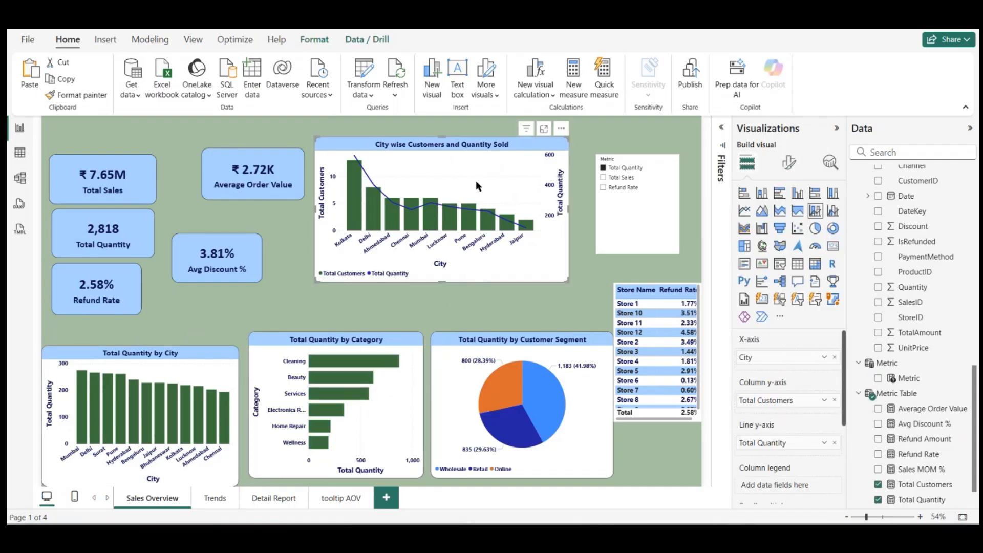
Step: Recolour the Wholesale slice of the Total Quantity by Customer Segment pie chart to a custom dark blue
left_click(463, 384)
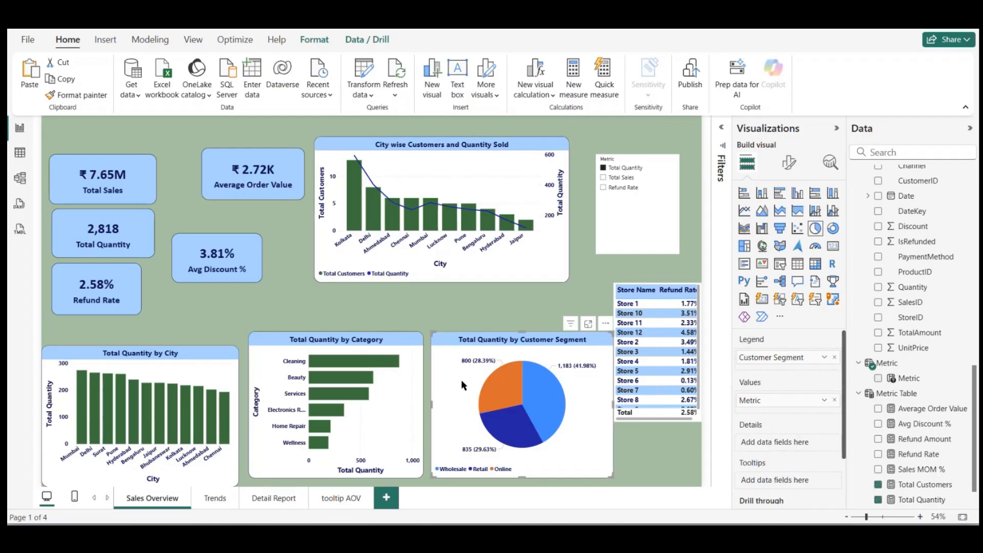
left_click(790, 163)
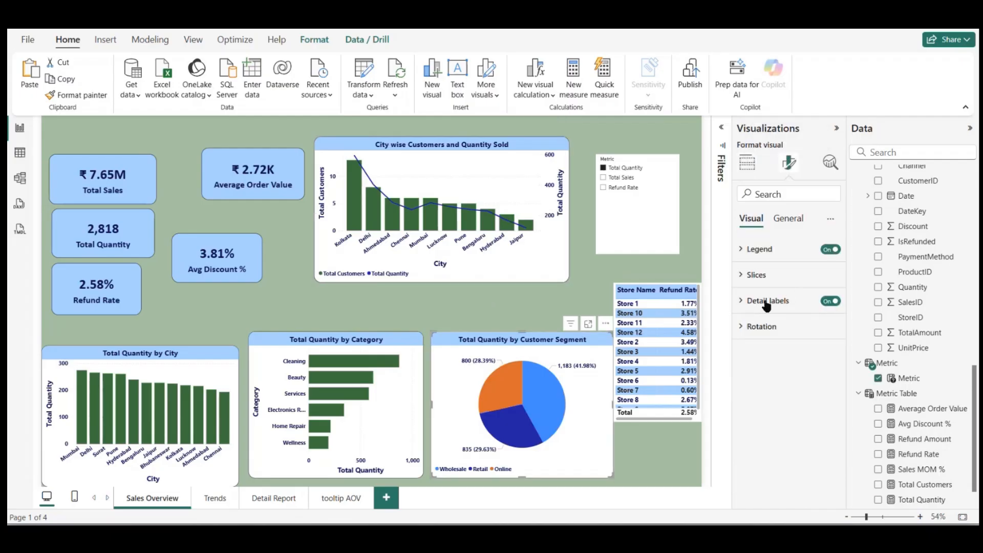
left_click(756, 277)
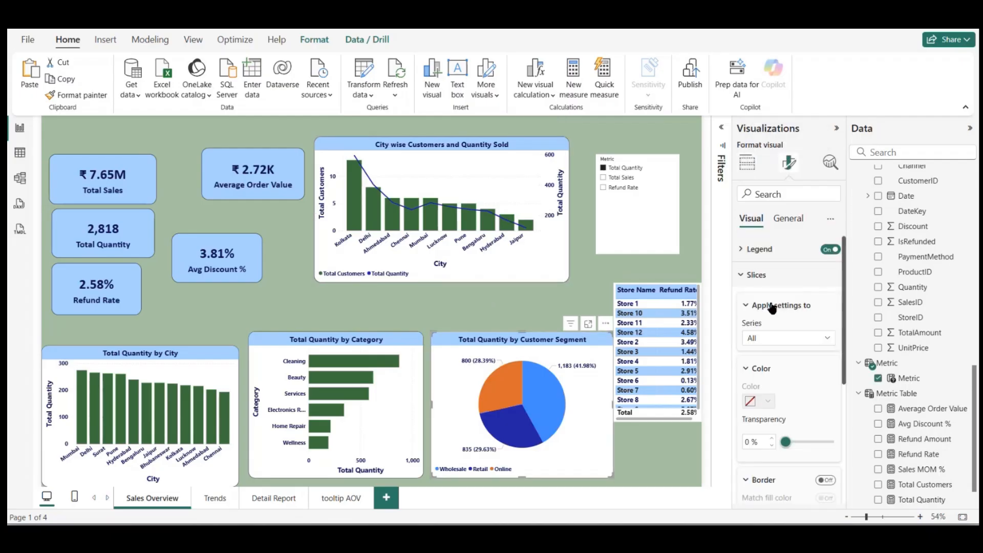
left_click(786, 341)
left_click(780, 367)
left_click(768, 402)
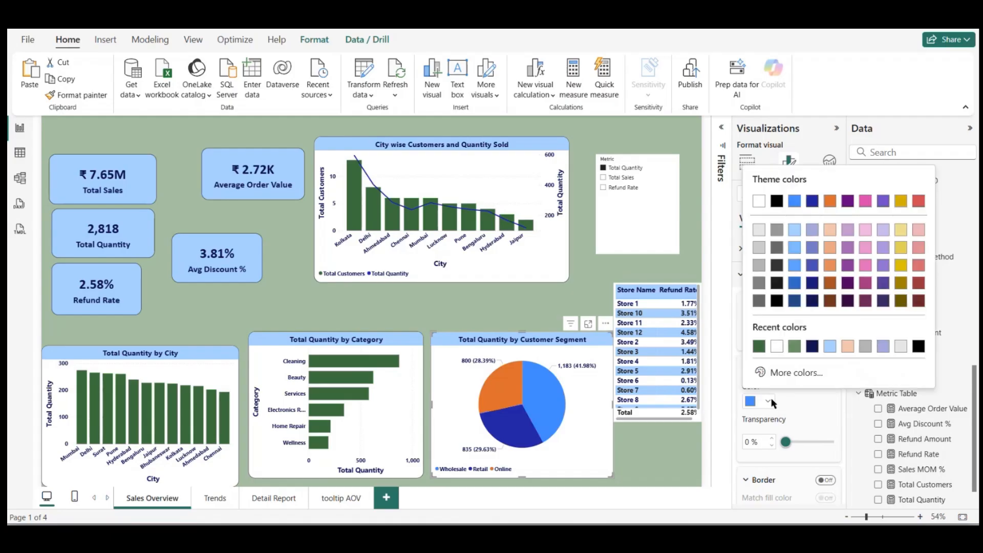
left_click(796, 372)
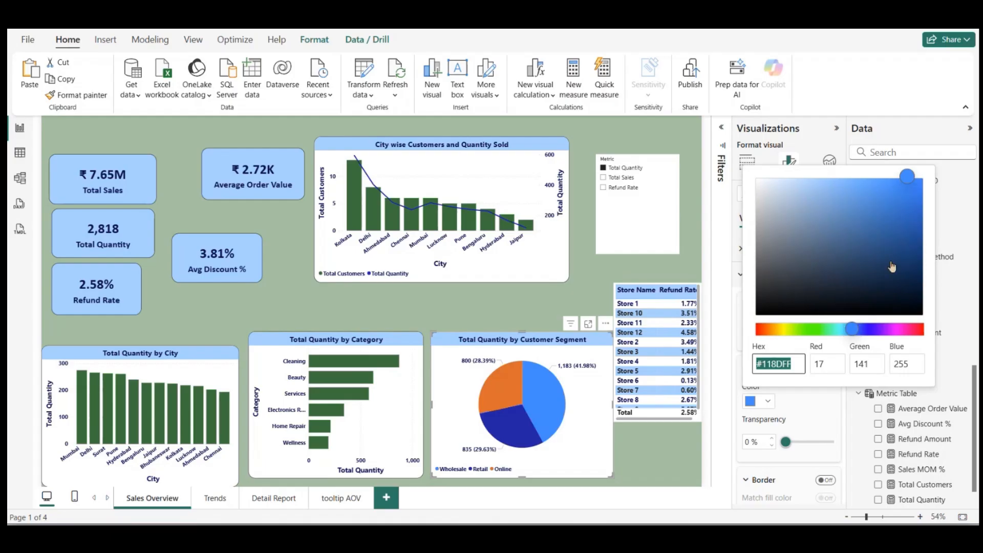
left_click(906, 270)
left_click(911, 250)
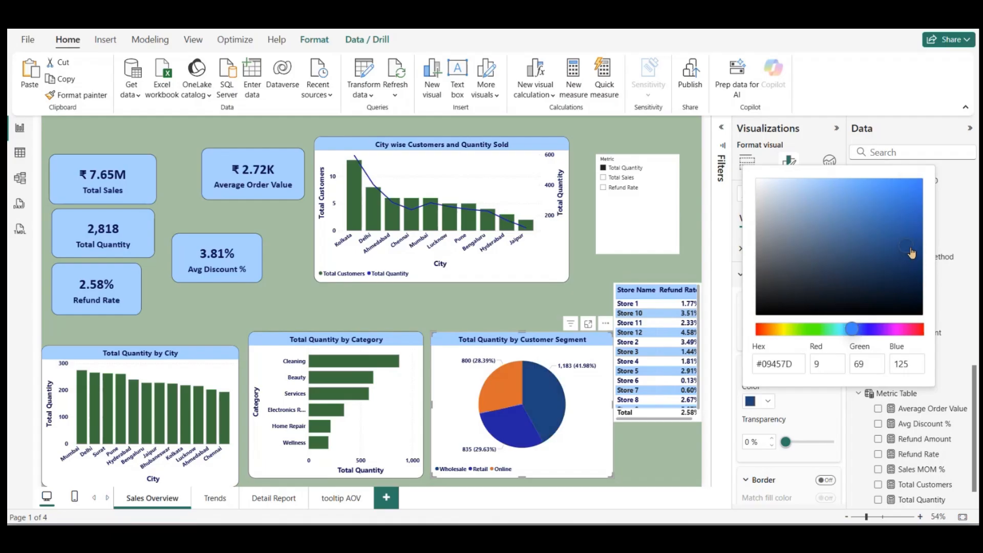
left_click(907, 252)
left_click(814, 404)
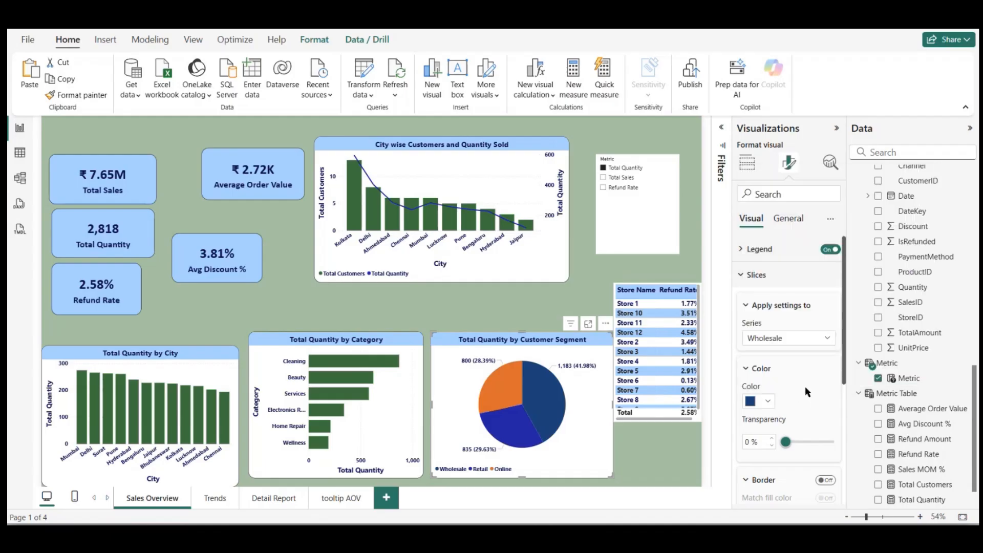
Step: Recolour the Retail slice of the customer segment pie chart to the custom light violet-blue #6977DD
left_click(801, 339)
left_click(767, 384)
left_click(768, 404)
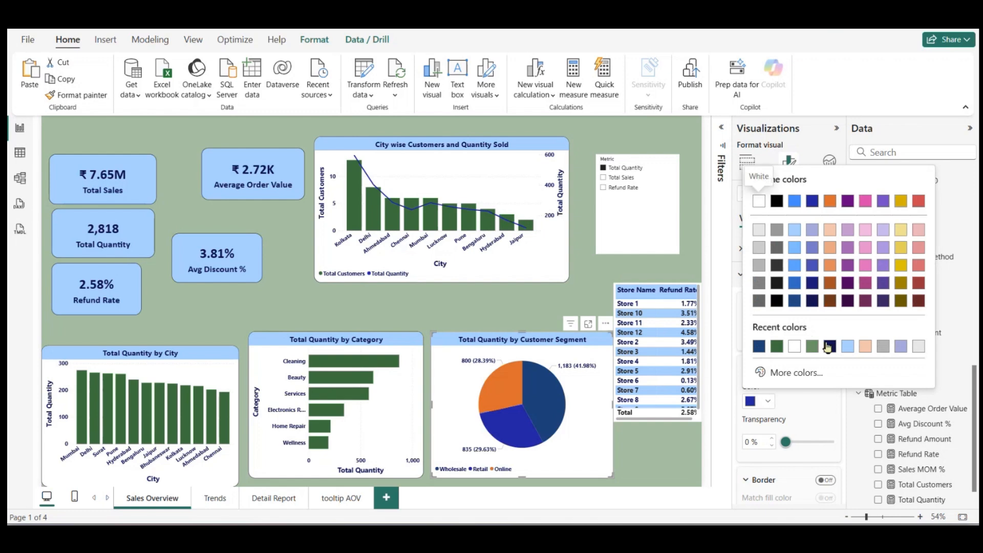
left_click(808, 374)
mouse_move(899, 237)
left_mouse_down()
mouse_move(845, 215)
mouse_move(826, 214)
mouse_move(836, 229)
mouse_move(823, 219)
mouse_move(810, 227)
mouse_move(836, 191)
mouse_move(843, 203)
left_mouse_up()
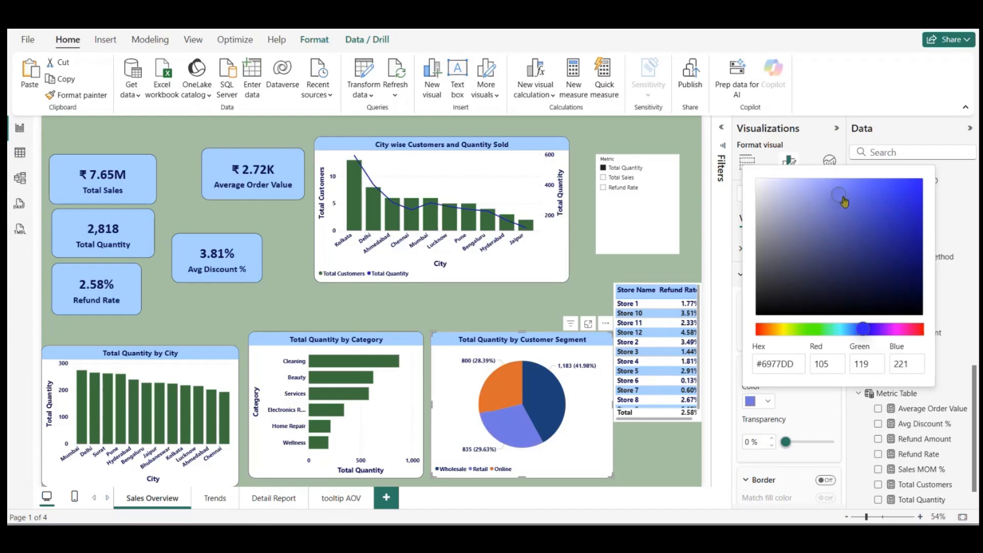
left_click(833, 408)
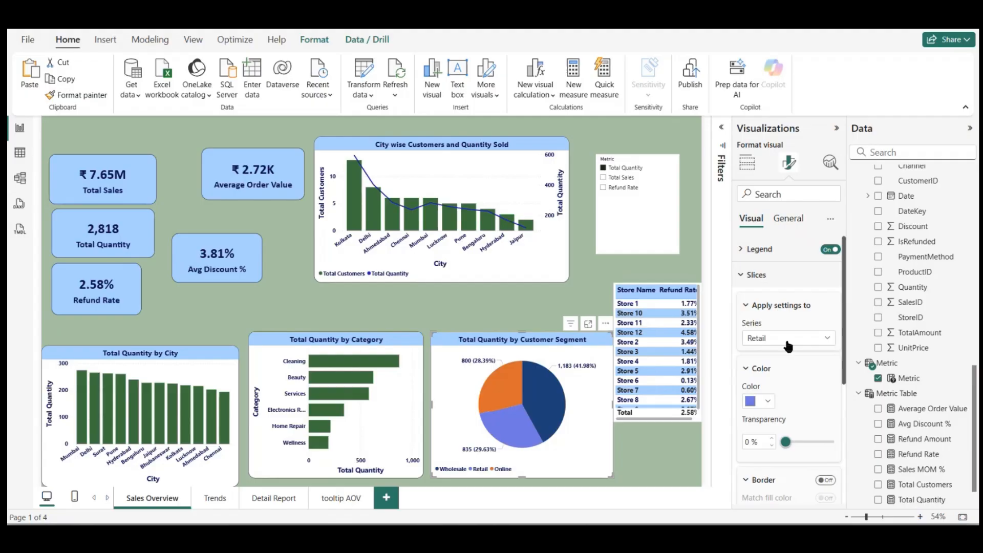
Step: Recolour the Online slice of the customer segment pie chart to the recently used green #347141
left_click(786, 341)
left_click(759, 400)
left_click(767, 401)
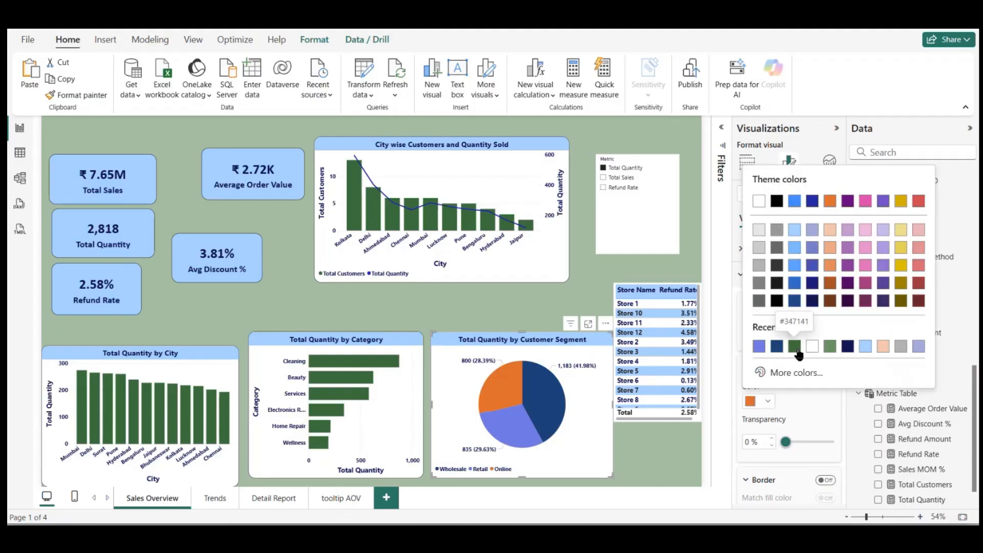
left_click(796, 348)
left_click(631, 434)
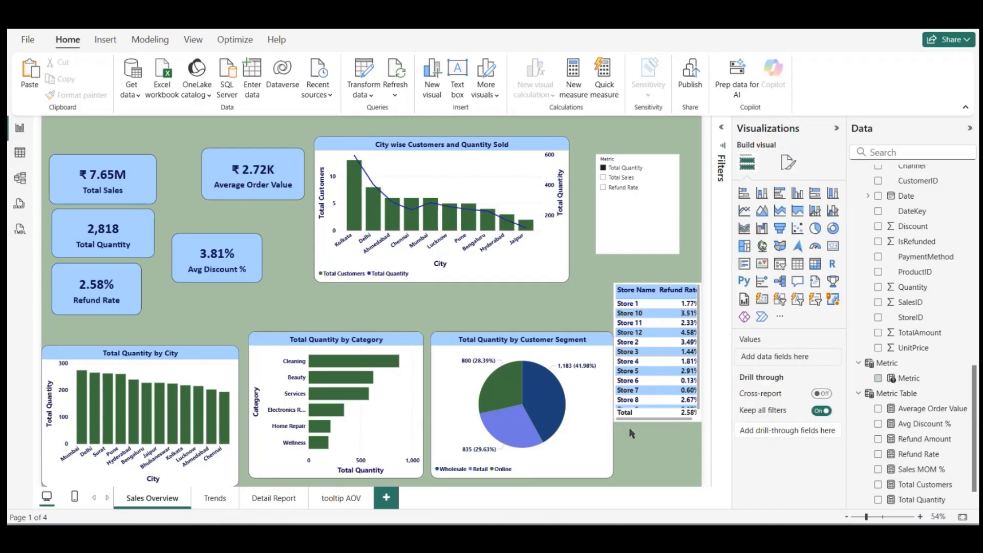
left_click(557, 353)
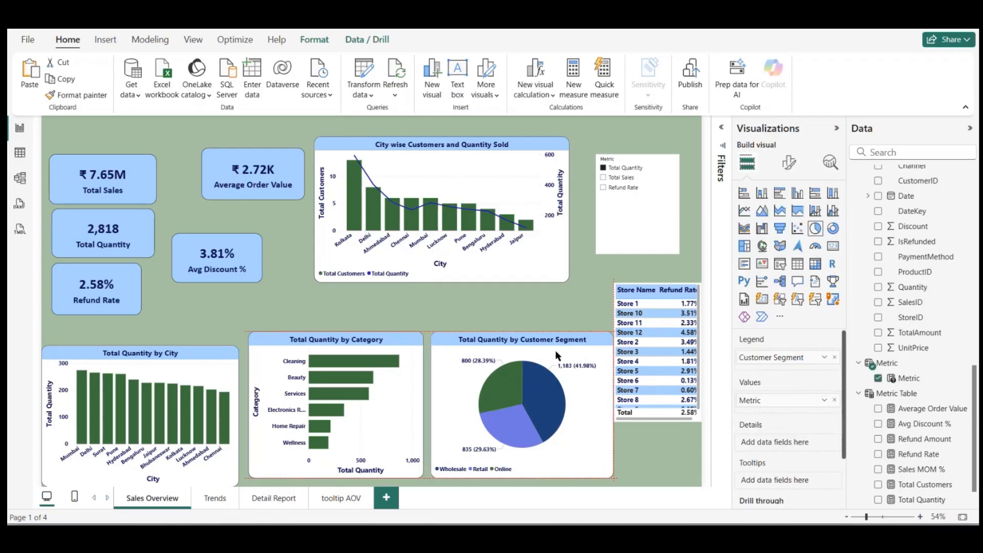
left_click(475, 302)
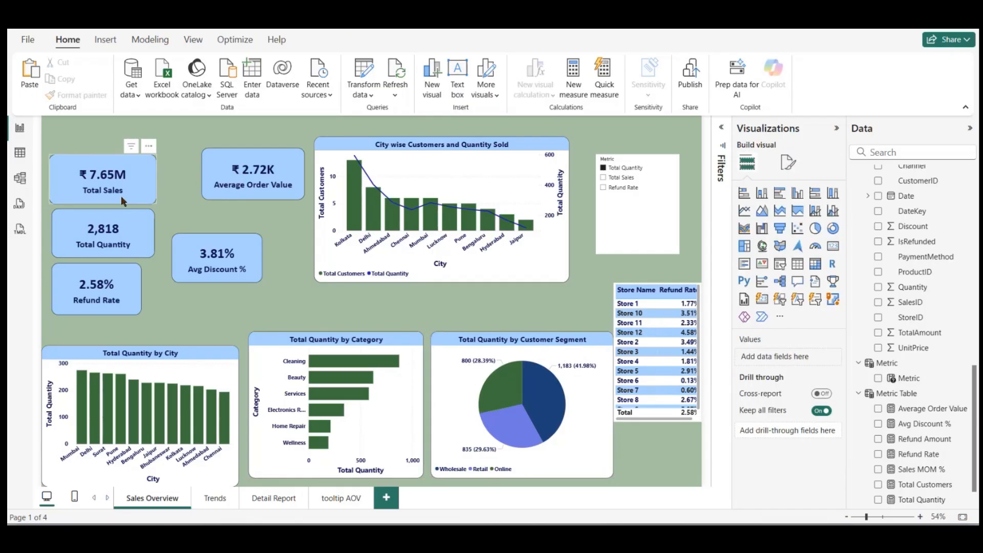
Step: Move the Total Sales, Total Quantity and Refund Rate cards slightly higher on the page, keeping them stacked in one column
left_click_drag(135, 172, 137, 147)
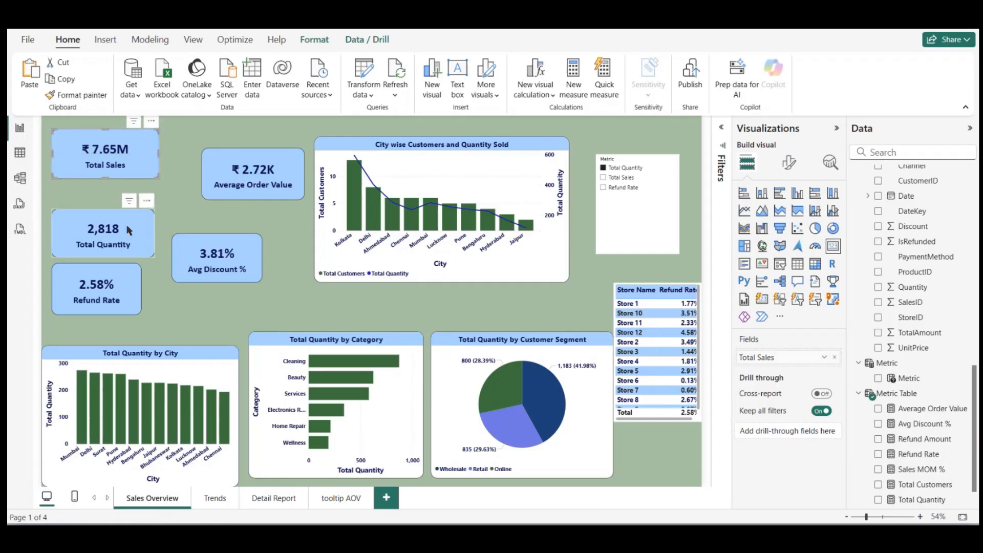
left_click_drag(130, 237, 128, 217)
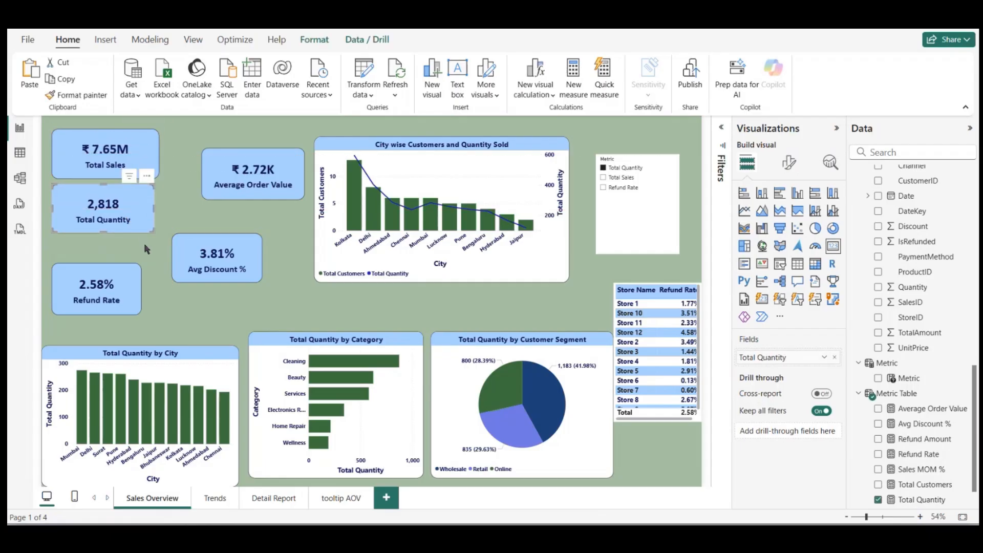
left_click_drag(129, 287, 127, 263)
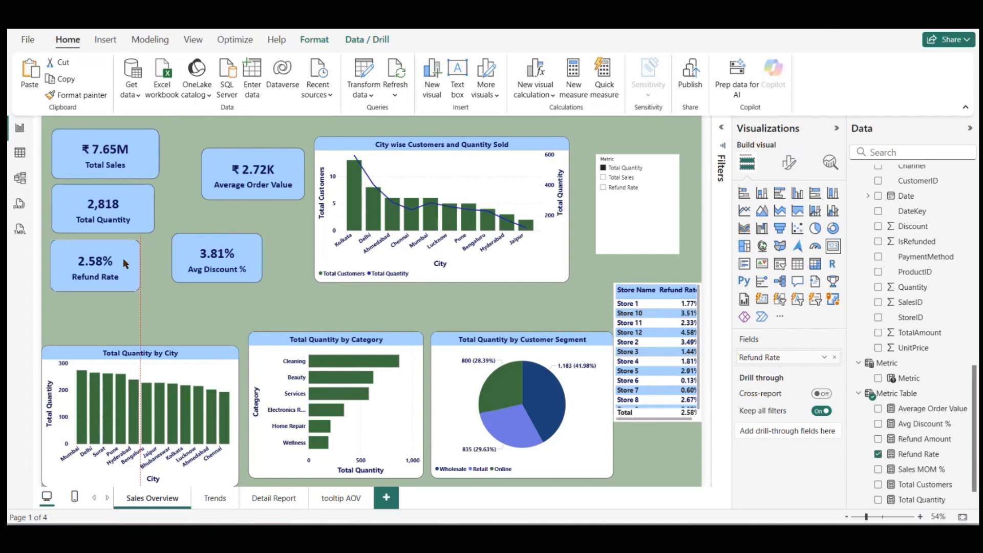
left_click(169, 299)
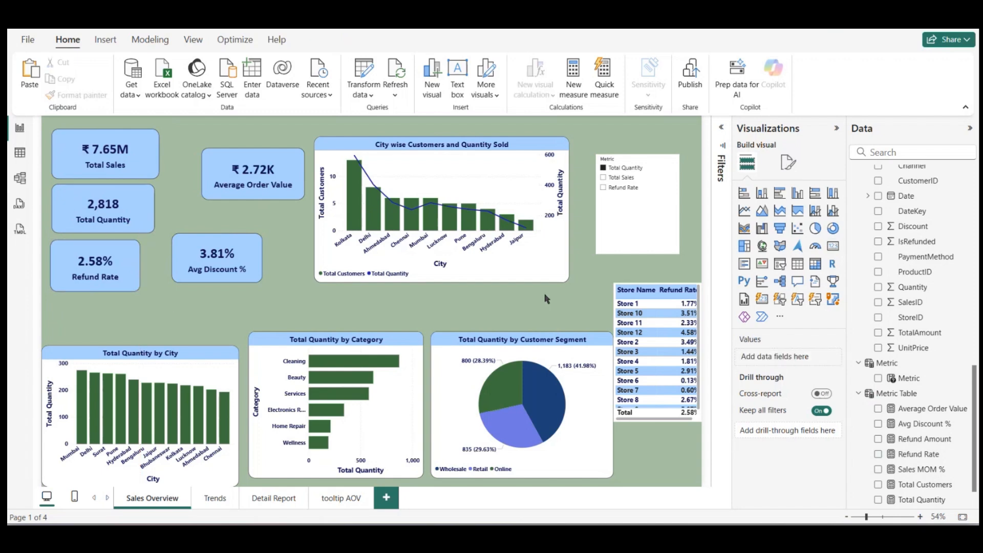
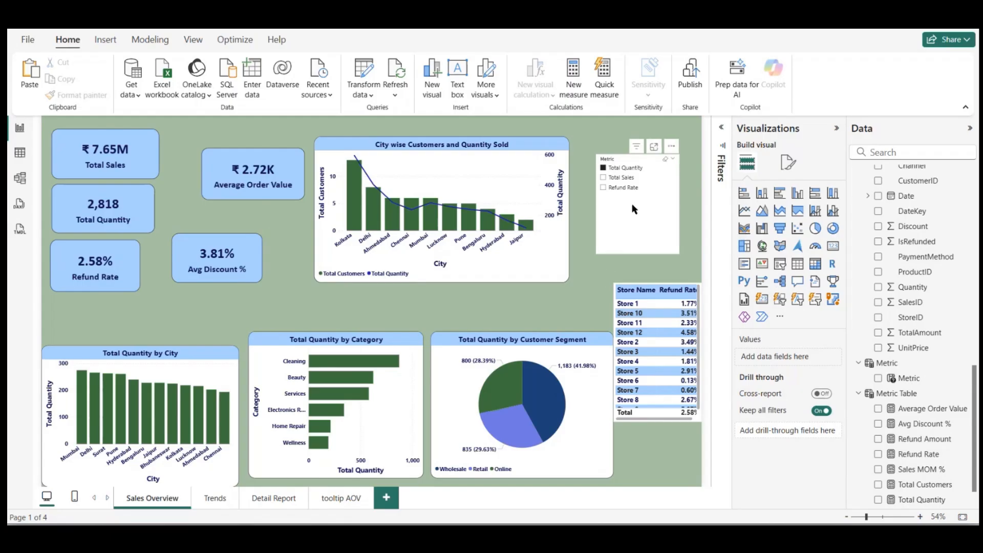
Step: Move the Metric slicer to the page's upper-right corner and shift the city, customers-and-quantity and customer segment charts toward the page centre
left_click_drag(632, 205, 645, 176)
left_click(509, 330)
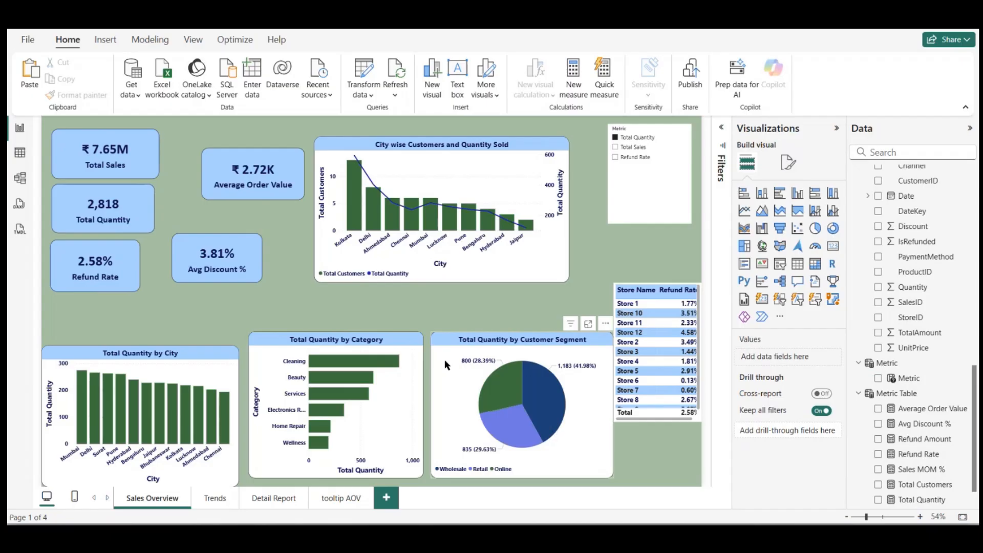
left_click_drag(220, 361, 216, 332)
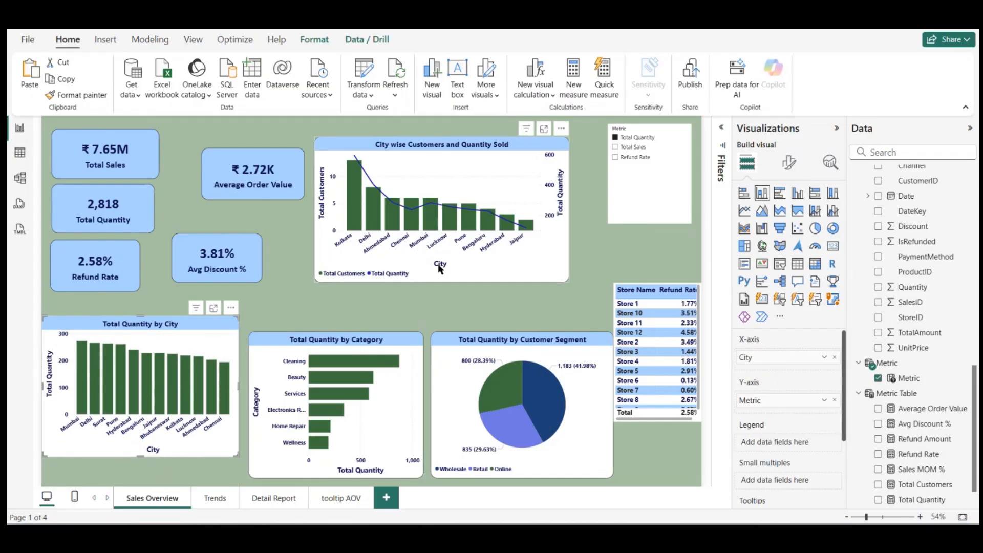
left_click_drag(437, 264, 376, 468)
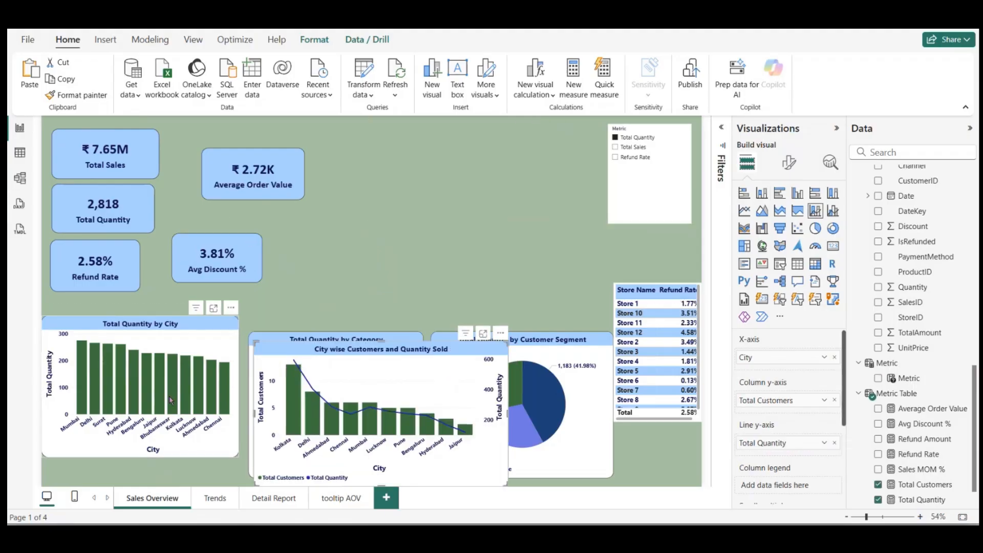
left_click_drag(169, 396, 480, 220)
left_click_drag(373, 389, 364, 296)
left_click_drag(541, 374, 548, 350)
Step: Shrink the Total Sales card to about 300 wide by 130 high and space it out above the Total Quantity and Refund Rate cards
left_click(117, 297)
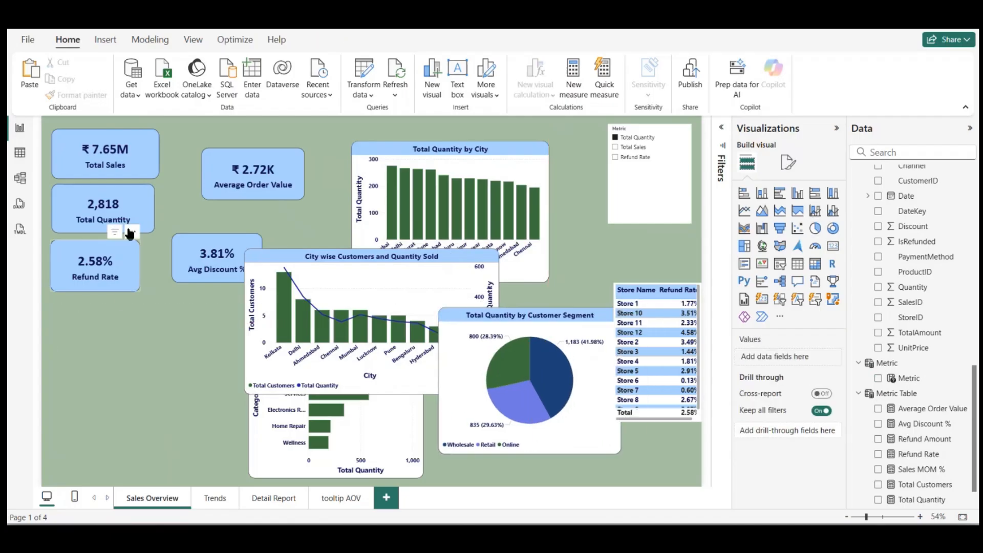
left_click(121, 156)
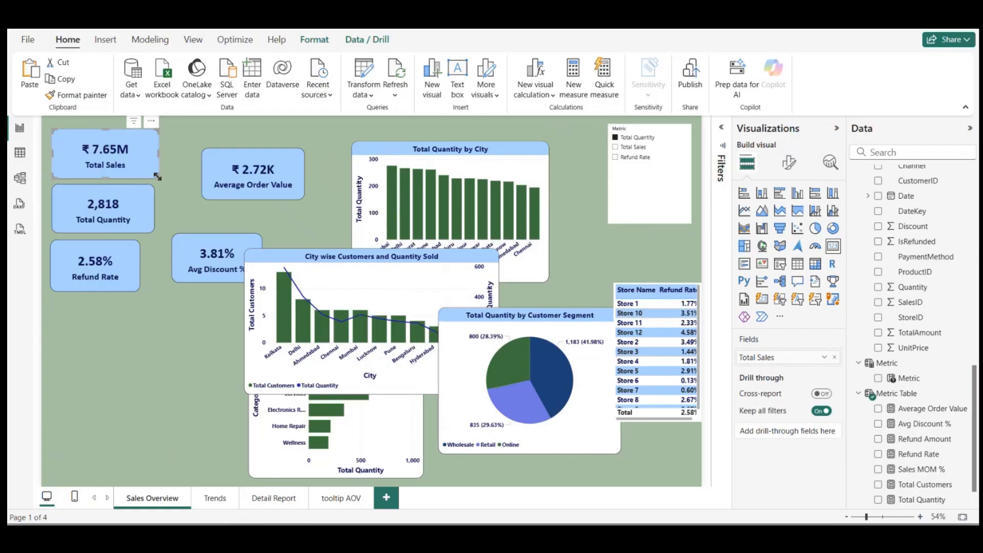
mouse_move(158, 177)
left_mouse_down()
mouse_move(155, 152)
mouse_move(172, 162)
mouse_move(139, 172)
left_mouse_up()
left_click_drag(102, 259, 95, 315)
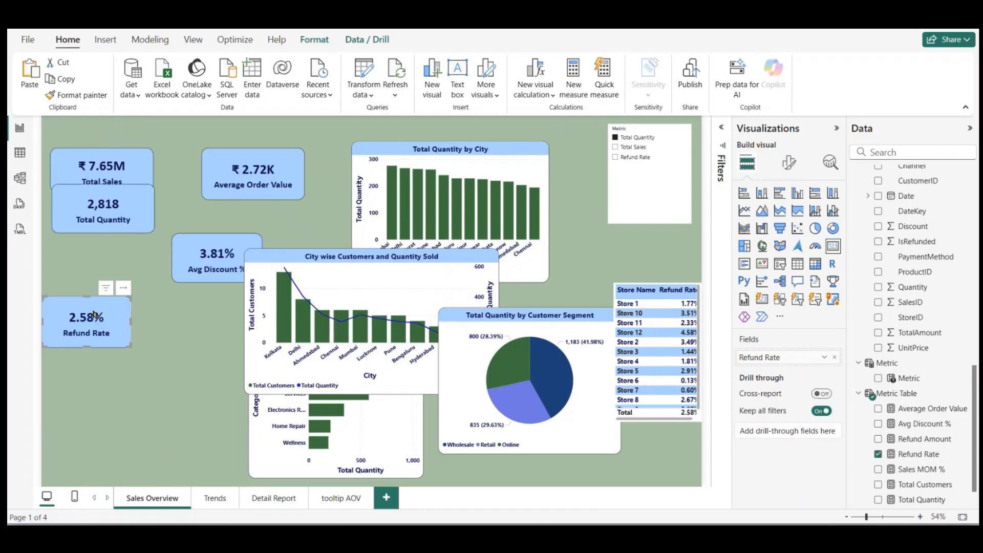
left_click_drag(103, 213, 93, 262)
left_click_drag(98, 174, 93, 181)
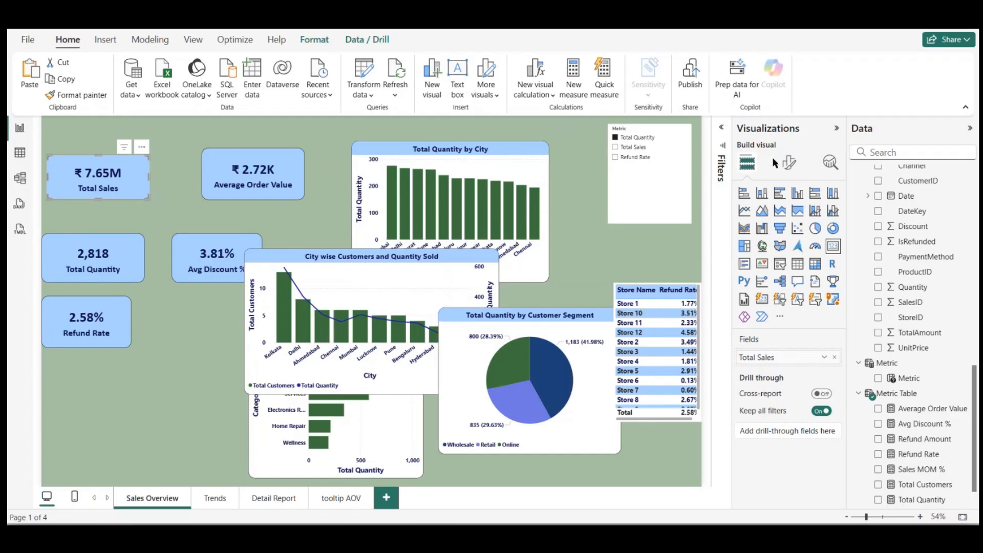
Step: Place the Total Quantity card directly beneath the Total Sales card and set its height to 130
left_click(789, 163)
left_click(799, 217)
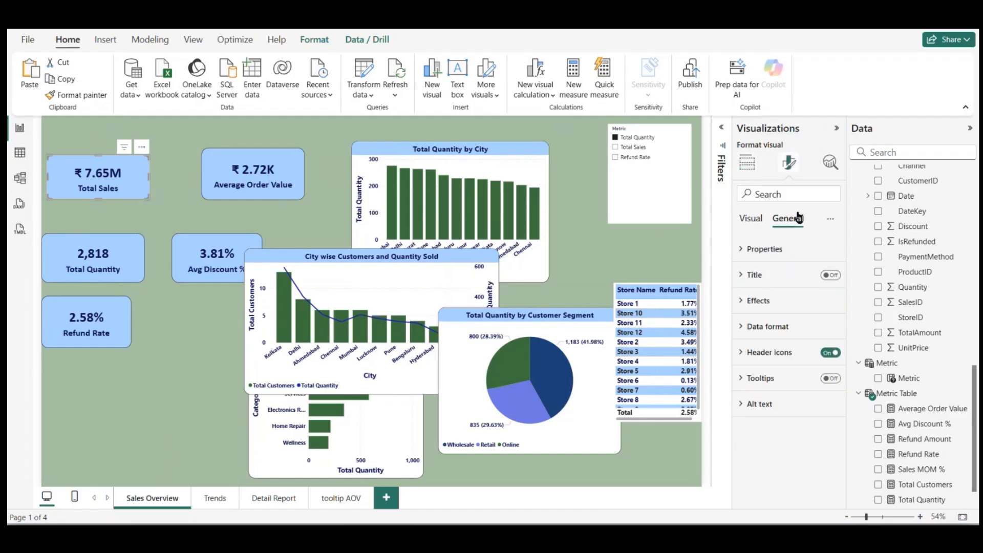
left_click(771, 248)
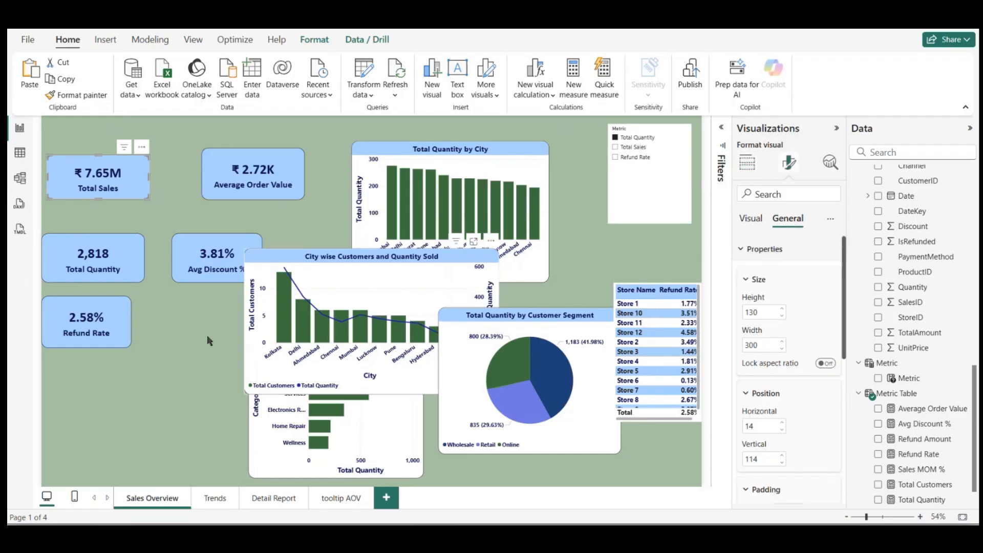
left_click_drag(110, 243, 112, 221)
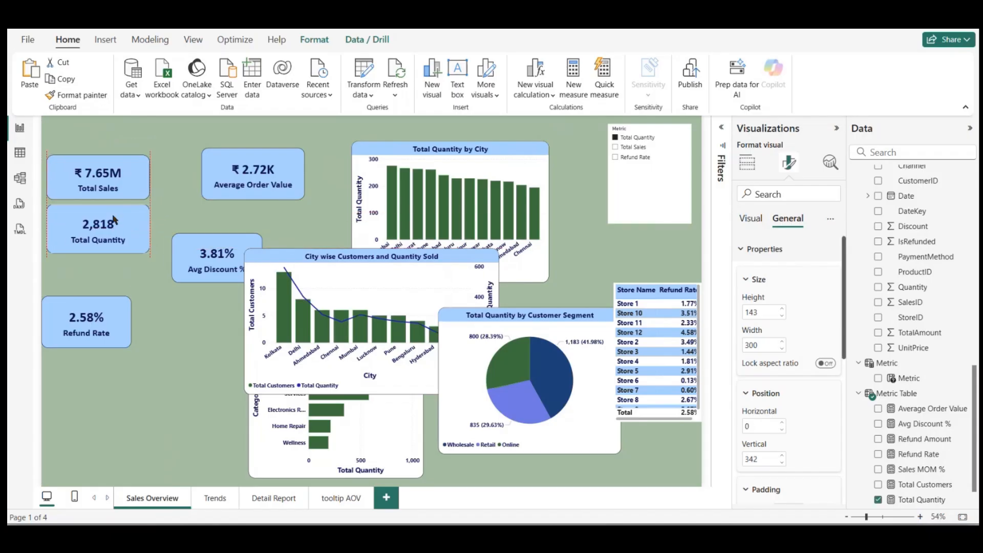
type("13")
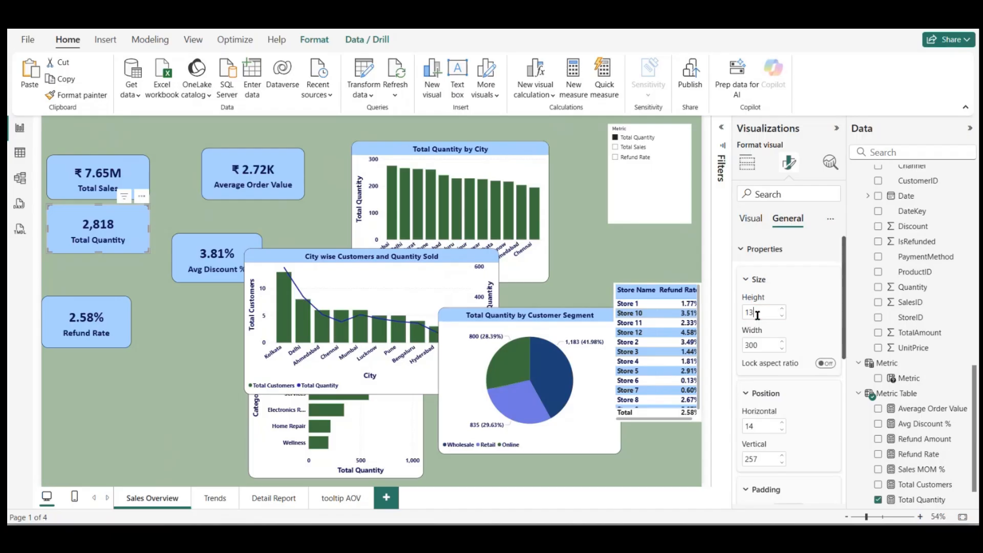
type("0")
key("Return")
Step: Size the Refund Rate card to 130 high and 300 wide and place it beneath the Total Quantity card
left_click(86, 325)
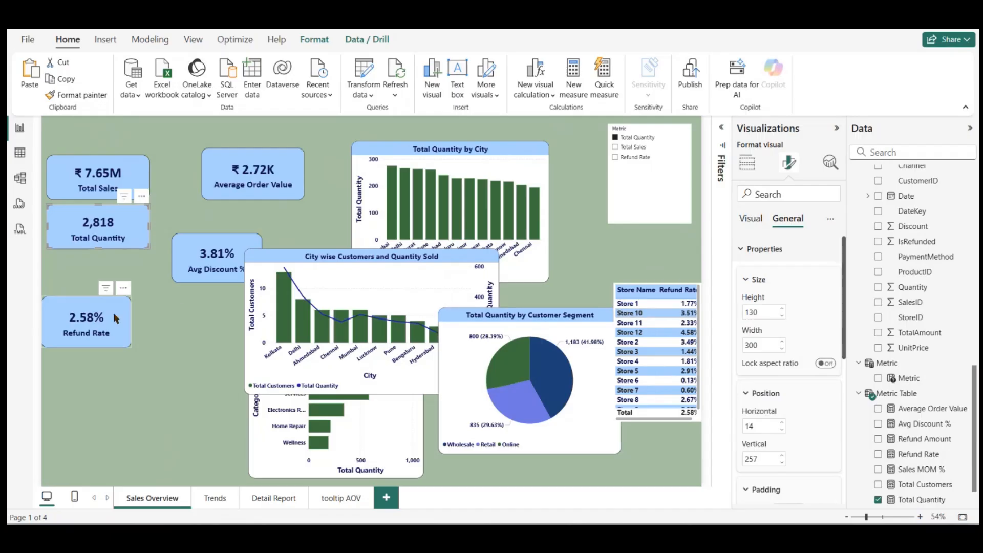
type("13")
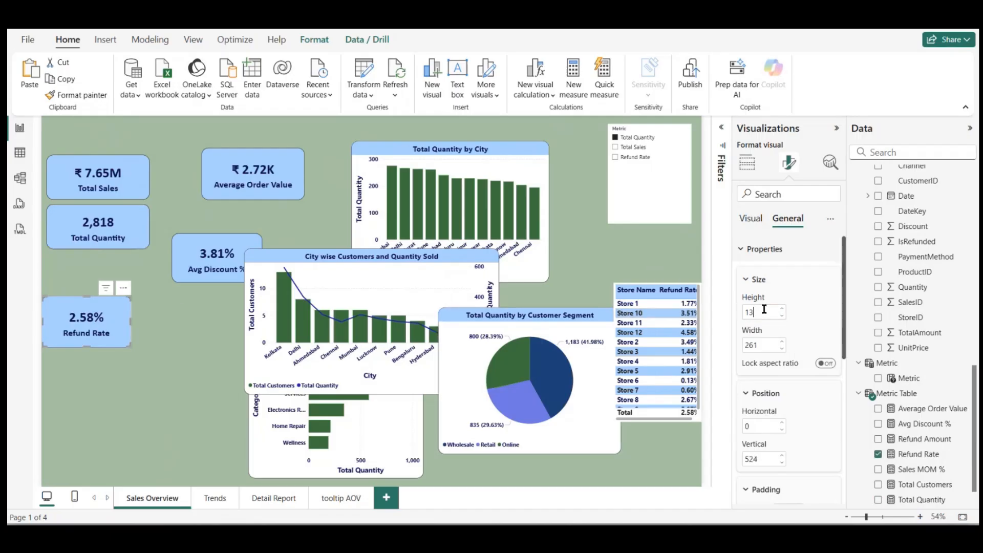
key("Return")
left_click_drag(117, 315, 122, 276)
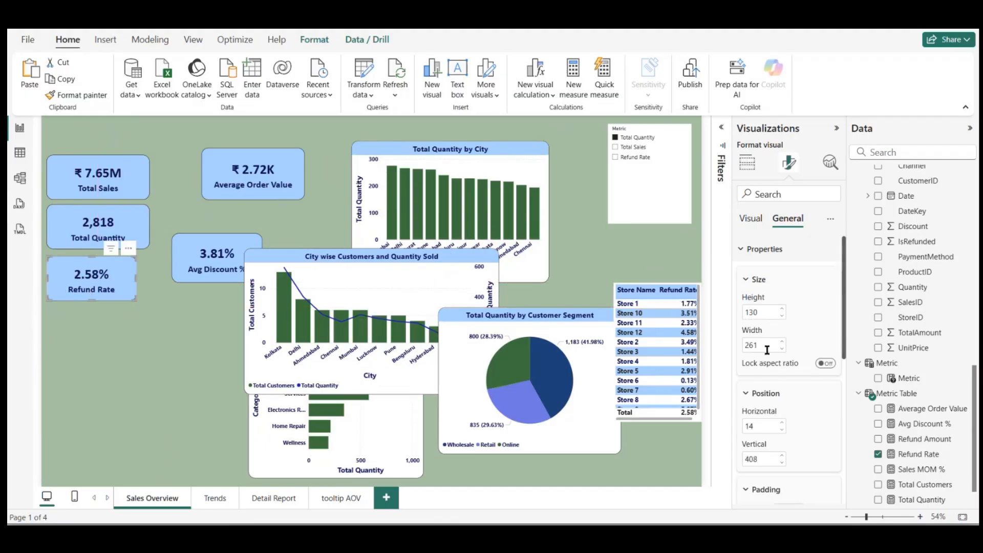
type("2")
type("00")
Step: Place the Avg Discount % card beneath the Refund Rate card and size it to 130 high and 300 wide
left_click_drag(234, 261, 98, 331)
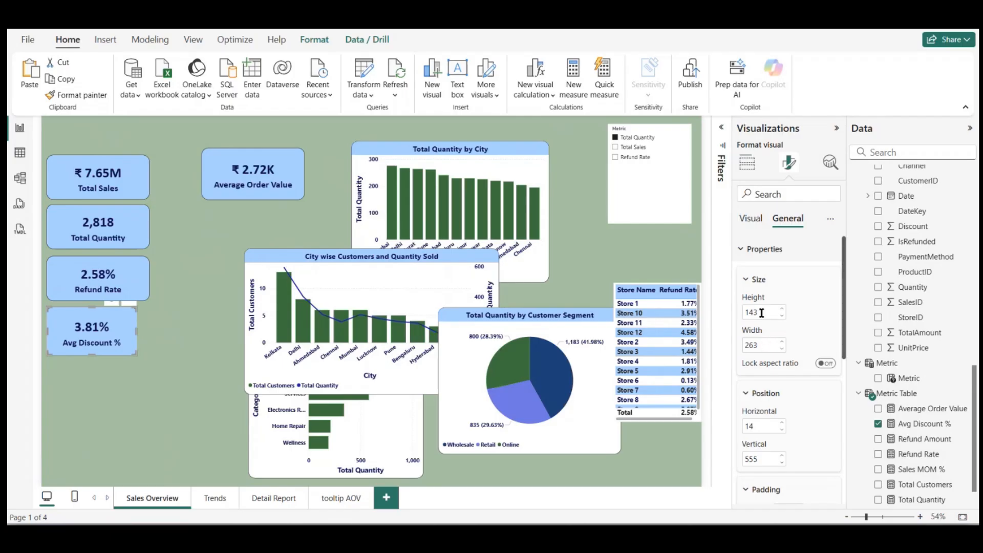
type("130")
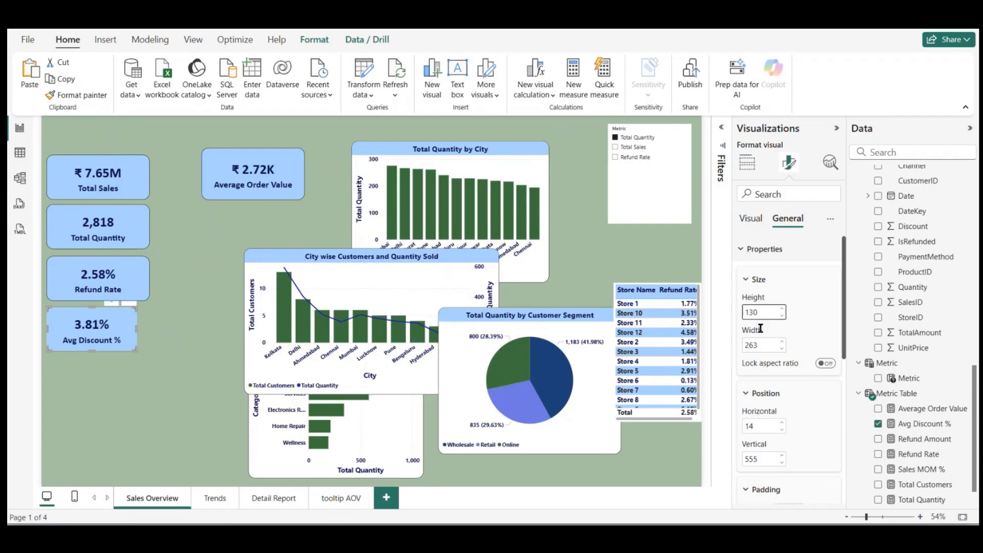
double_click(762, 346)
type("300")
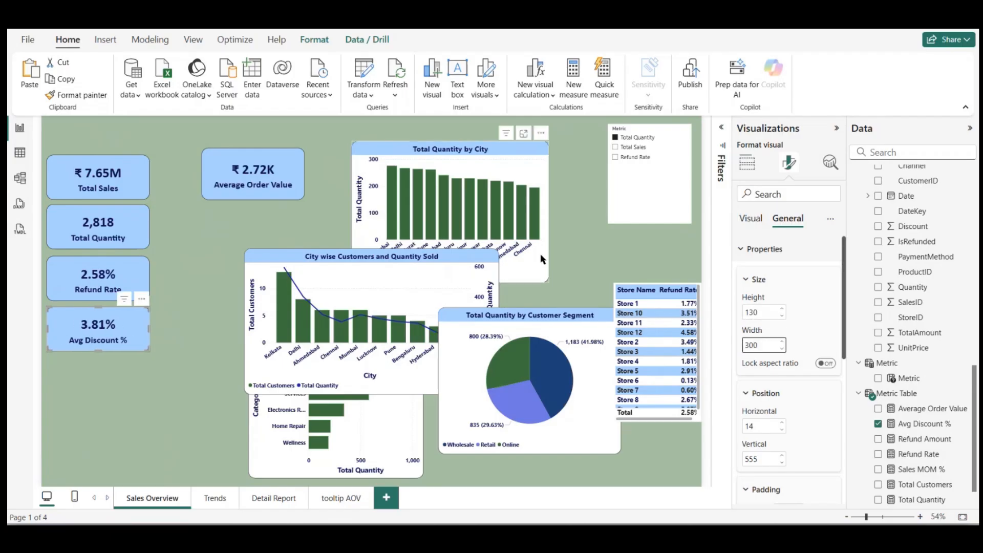
Step: Set the Average Order Value card's height to 130
left_click(288, 176)
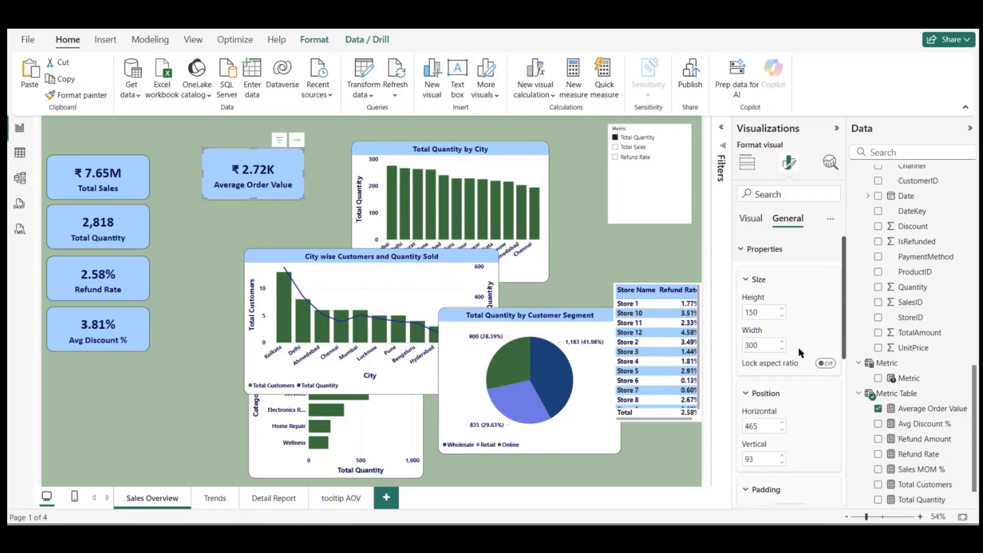
double_click(758, 312)
type("130")
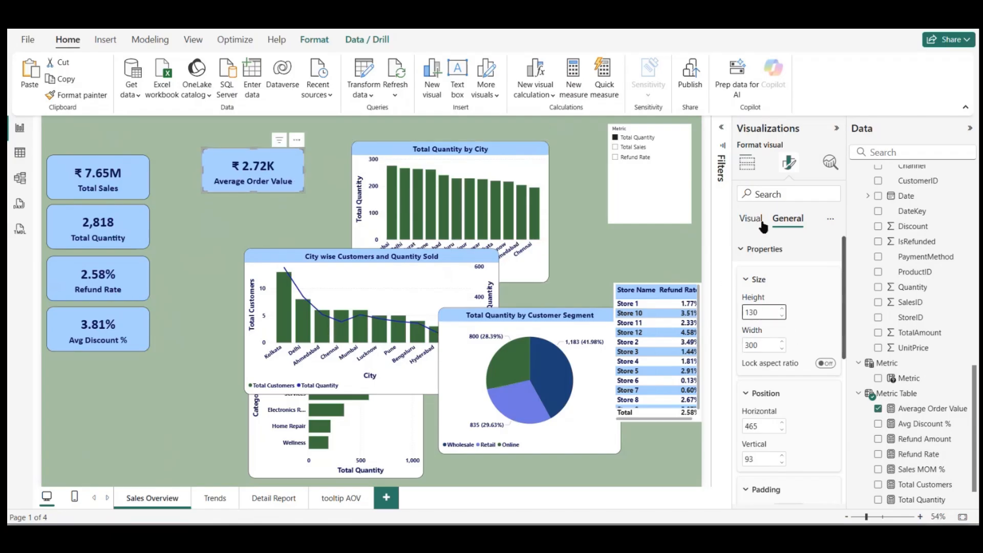
Step: Set the Average Order Value card's display units to None and place the card beneath the Avg Discount % card
left_click(760, 221)
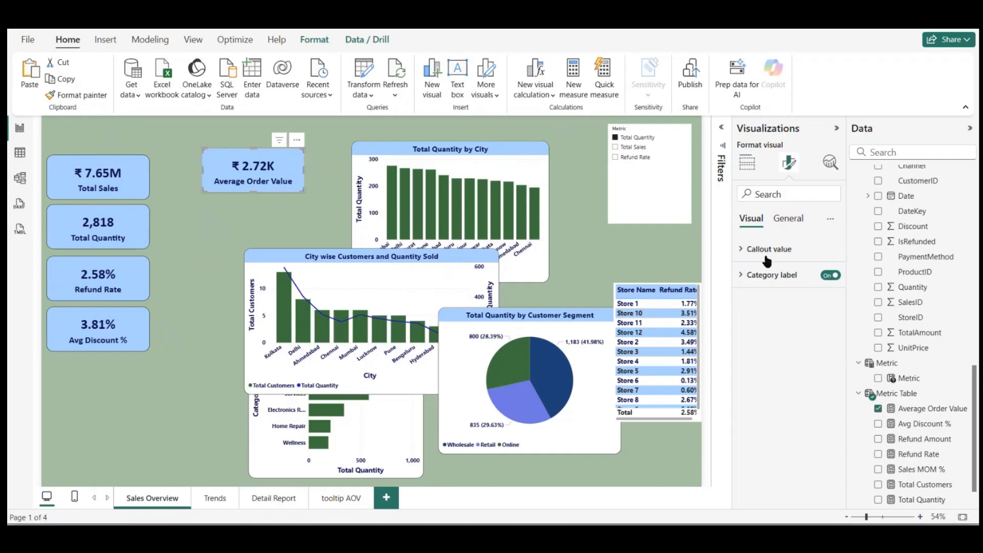
left_click(767, 251)
left_click(780, 379)
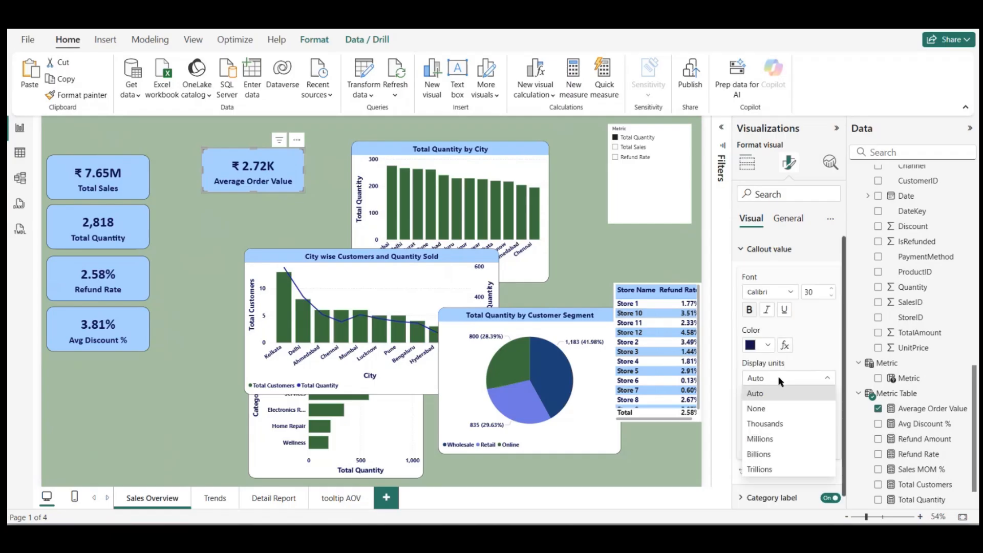
left_click(757, 408)
left_click_drag(238, 174, 86, 382)
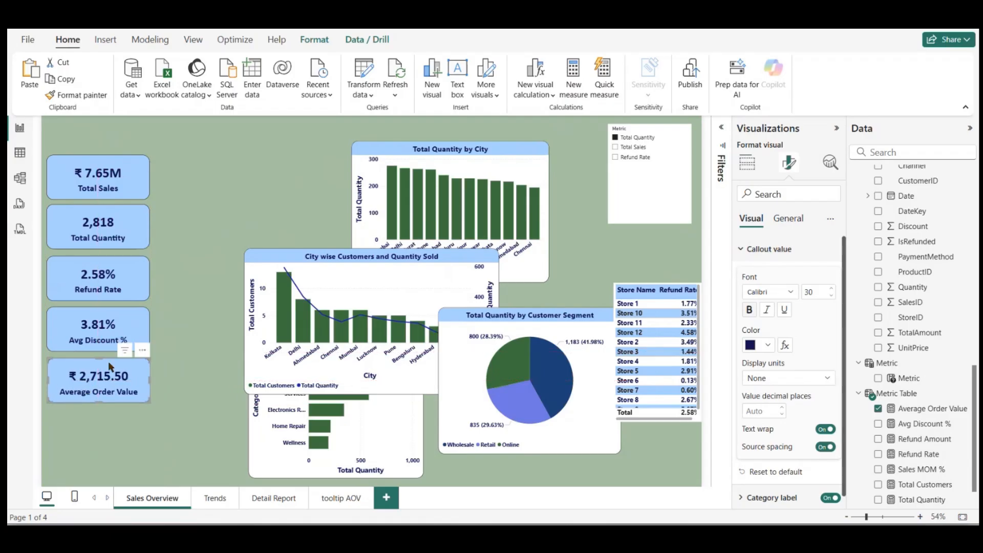
left_click(790, 219)
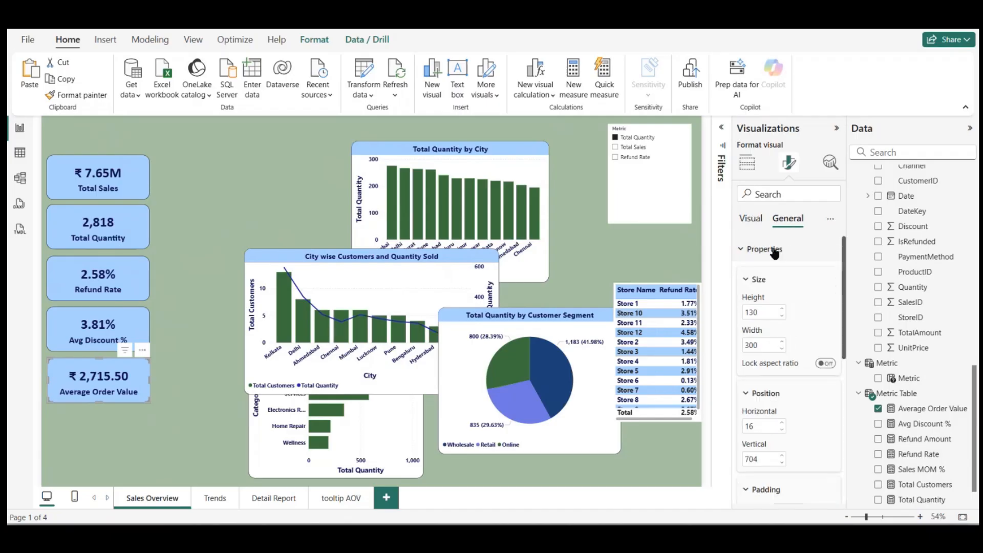
left_click(207, 201)
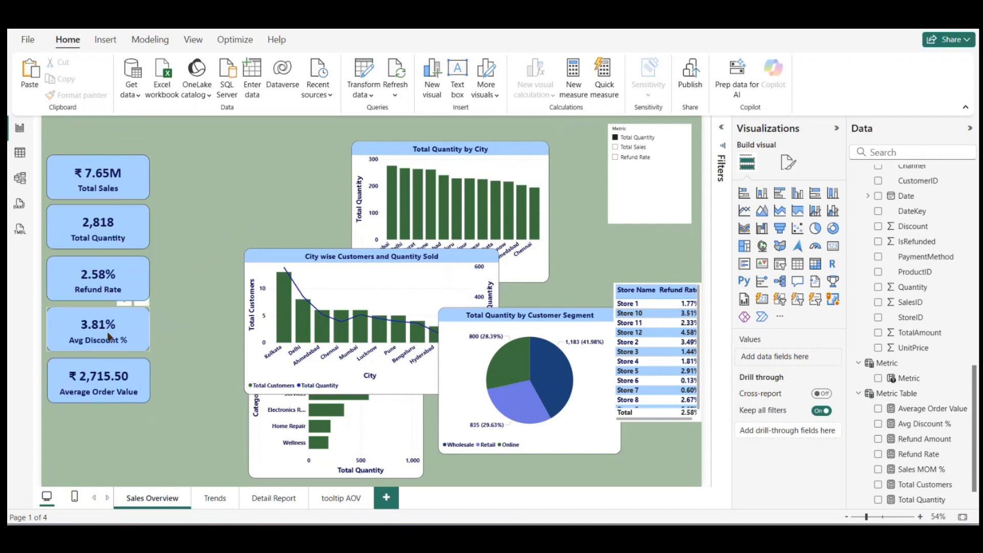
Step: Reorder the lower three cards so Avg Discount % comes first, Average Order Value second and Refund Rate last
left_click_drag(115, 280, 229, 284)
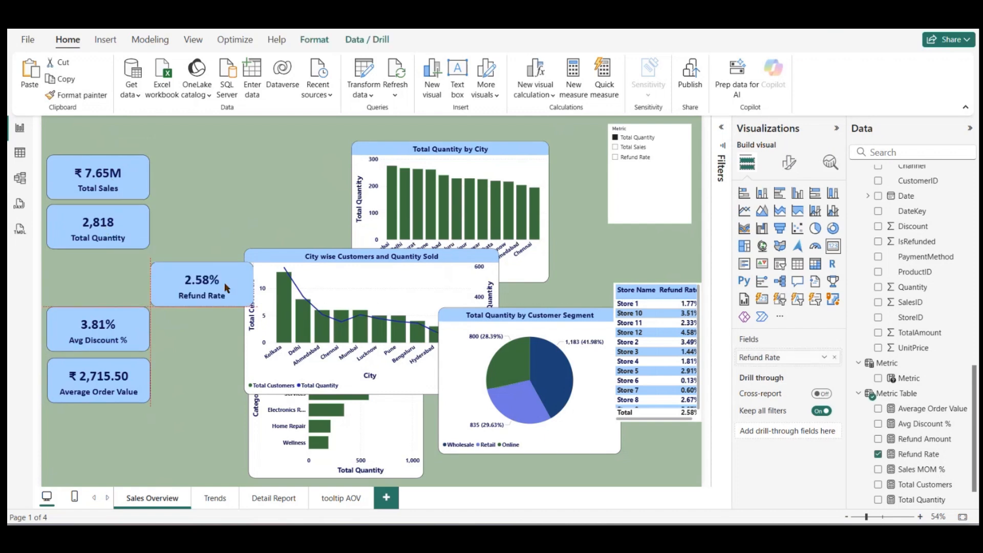
left_click_drag(133, 337, 135, 288)
left_click_drag(217, 285, 188, 338)
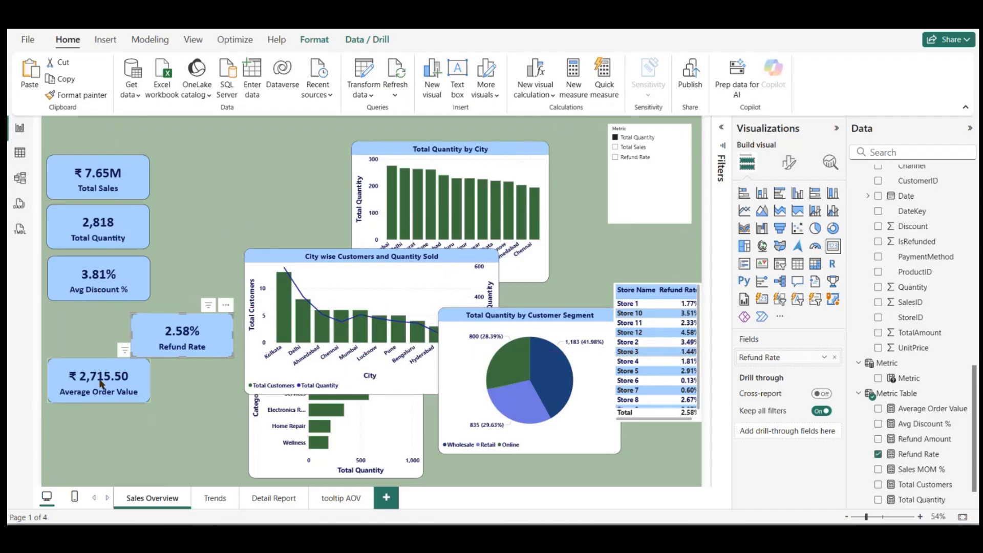
left_click_drag(100, 385, 103, 325)
left_click_drag(206, 329, 125, 370)
left_click(192, 380)
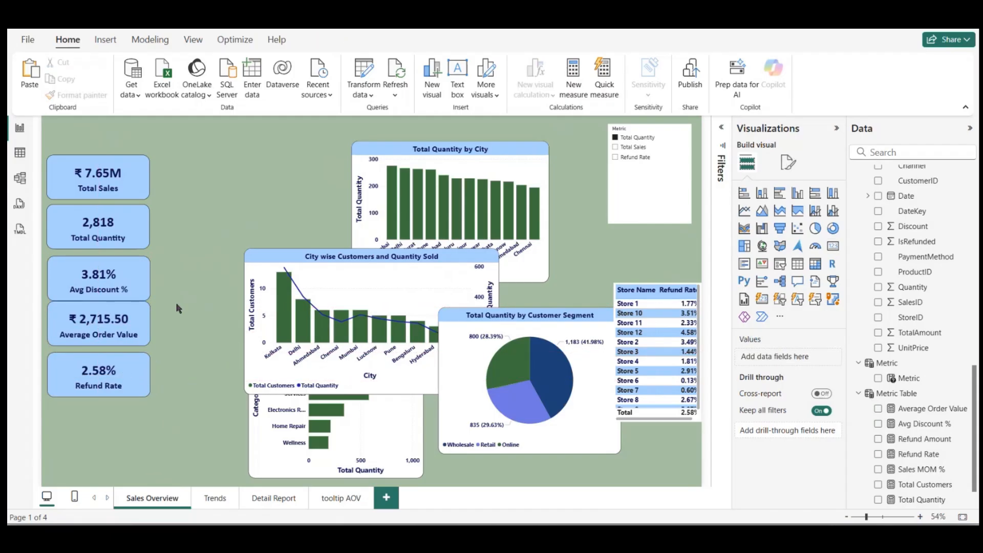
Step: Align all five KPI cards with each other and distribute them vertically
left_click(138, 184)
left_click_drag(213, 149, 34, 457)
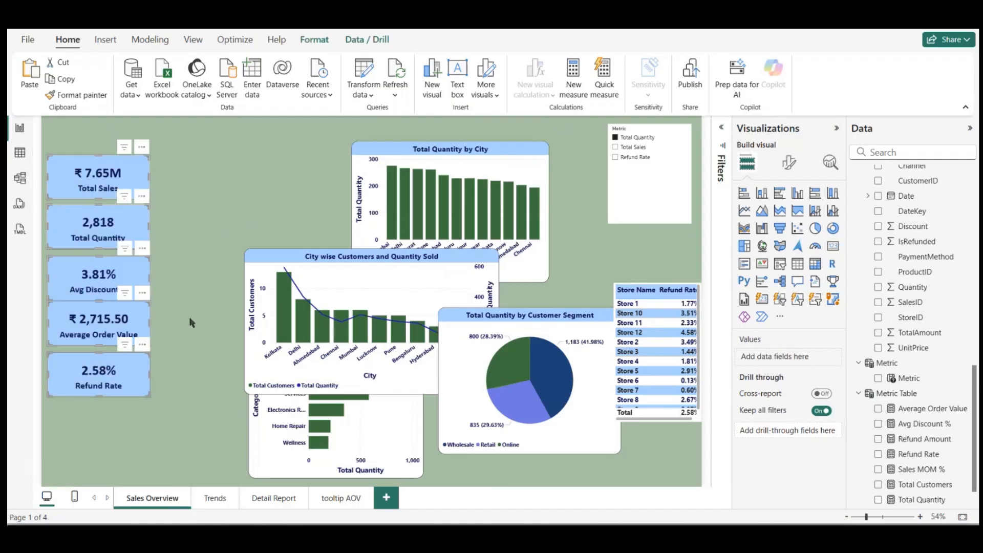
left_click(313, 41)
left_click(285, 77)
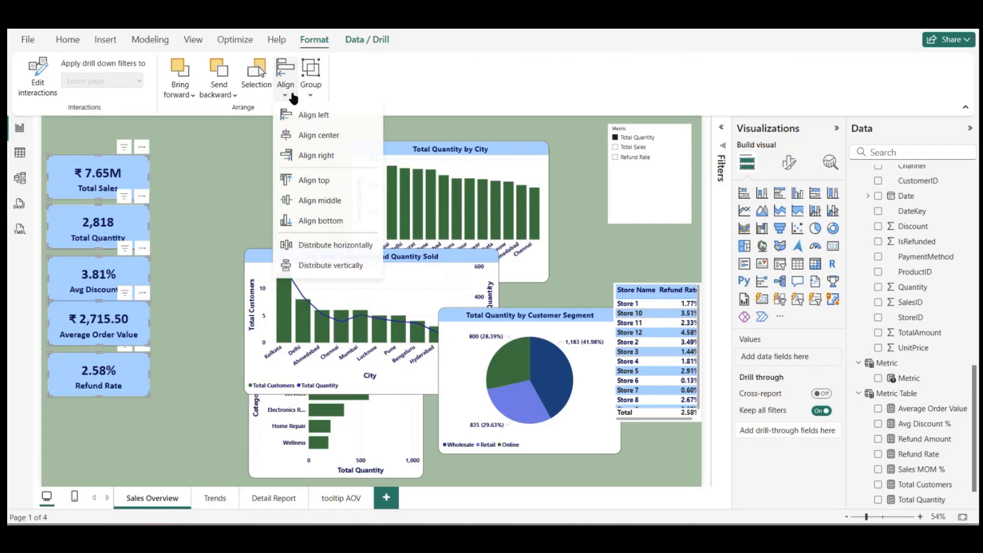
left_click(324, 125)
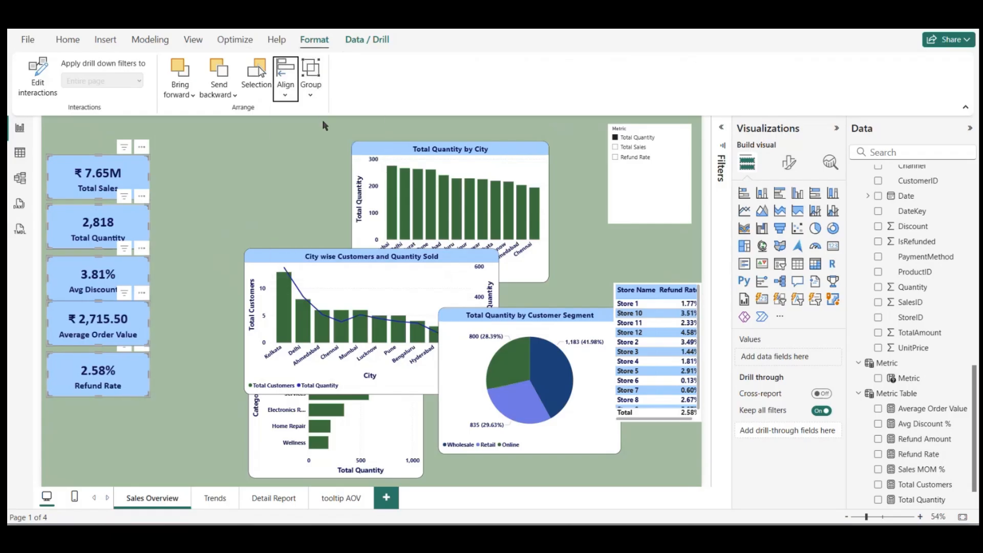
left_click(286, 77)
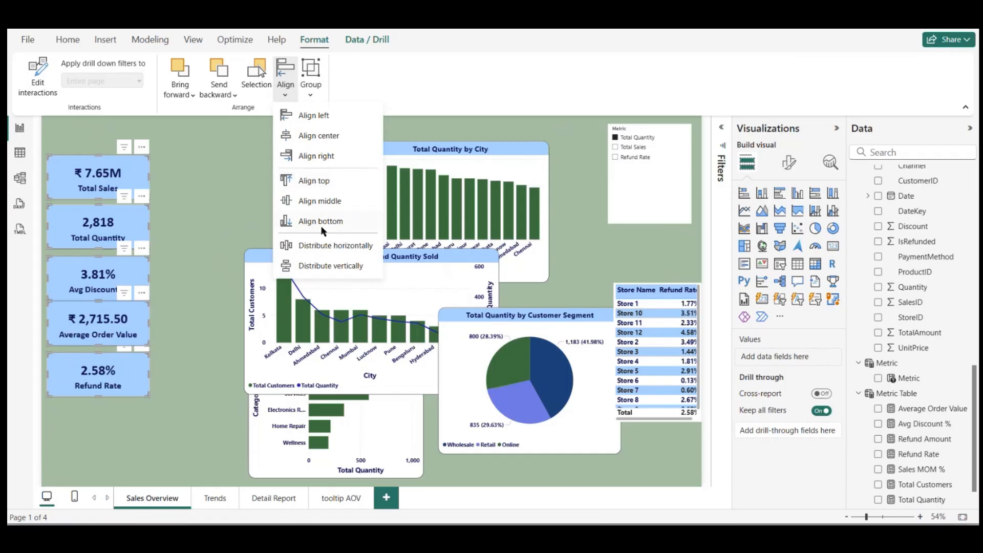
left_click(306, 267)
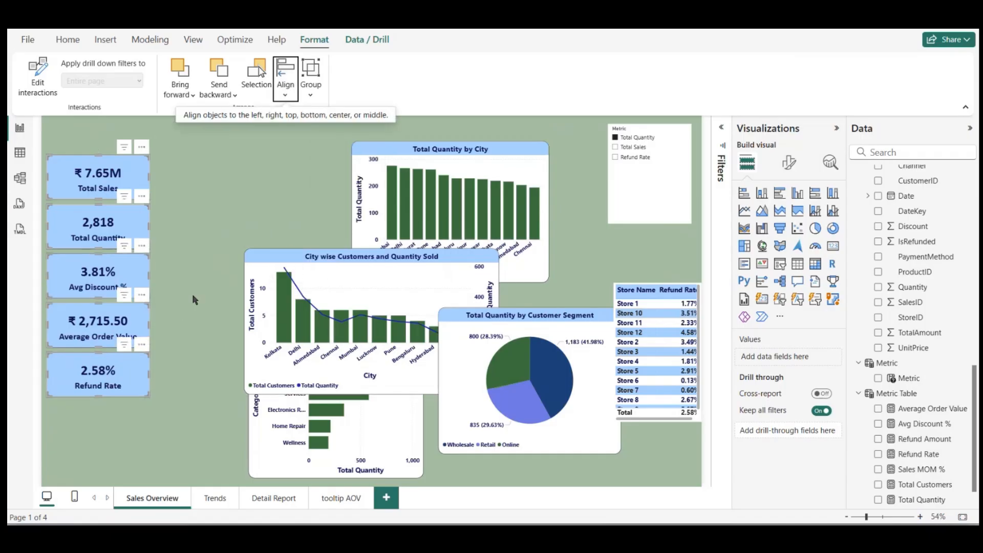
Step: Group the five KPI cards and move the group slightly inward from the page's left edge
left_click(311, 81)
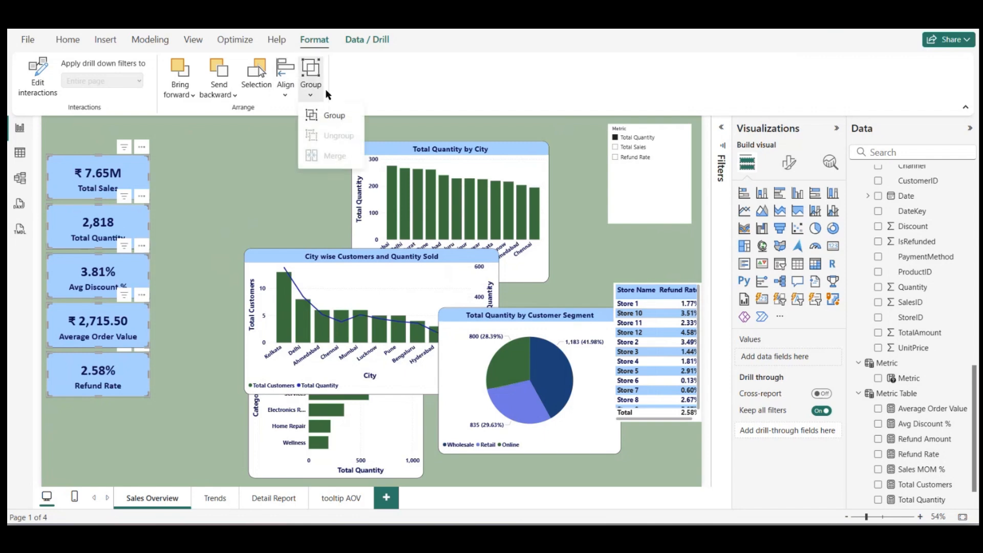
left_click(318, 116)
left_click(193, 219)
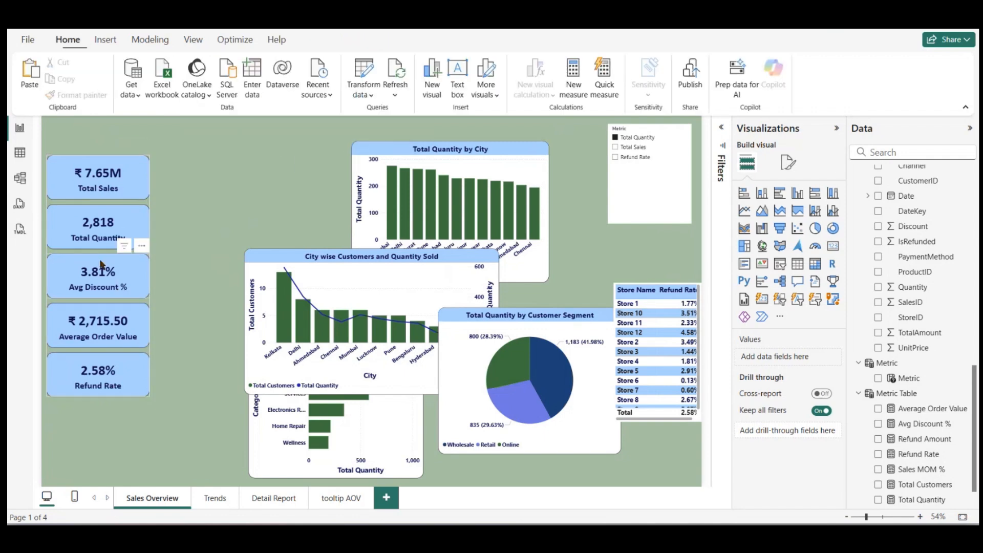
mouse_move(87, 285)
left_mouse_down()
mouse_move(158, 257)
mouse_move(115, 257)
mouse_move(98, 331)
mouse_move(102, 271)
mouse_move(102, 290)
left_mouse_up()
left_click(208, 311)
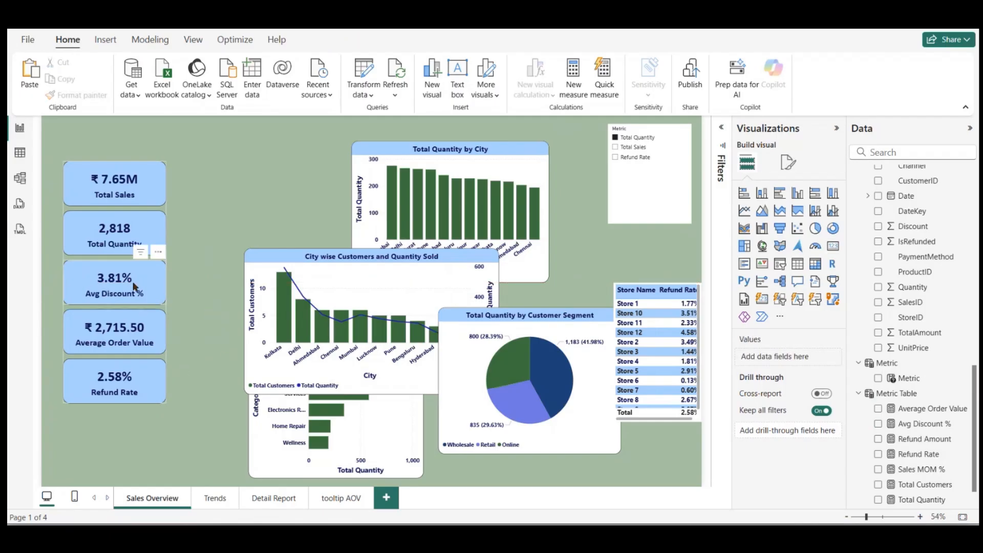
Step: Move the KPI card group lower and closer to the page's left edge, and place the Customer Segment pie chart in the page's bottom-right corner
mouse_move(133, 293)
left_mouse_down()
mouse_move(128, 347)
mouse_move(127, 281)
mouse_move(125, 298)
left_mouse_up()
left_click(318, 191)
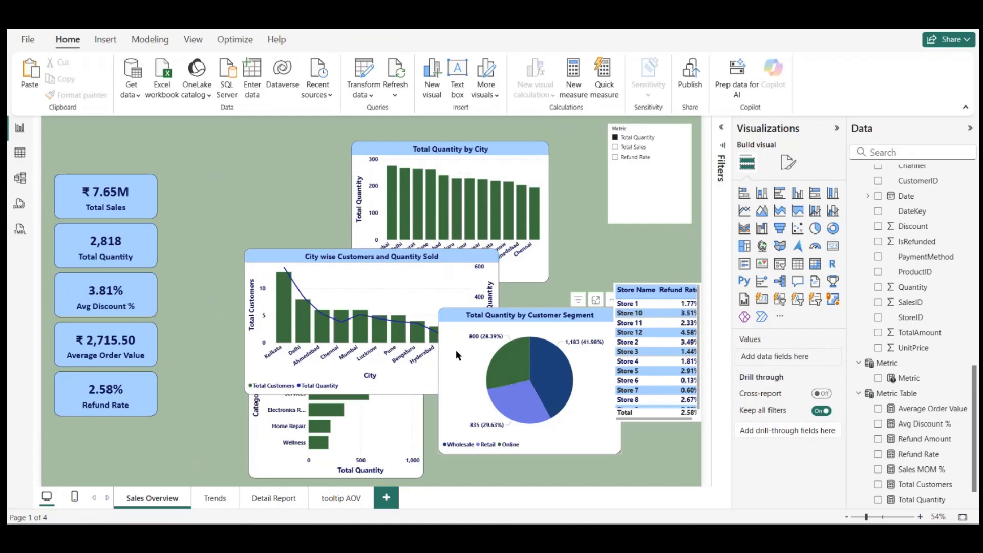
left_click_drag(458, 349, 563, 412)
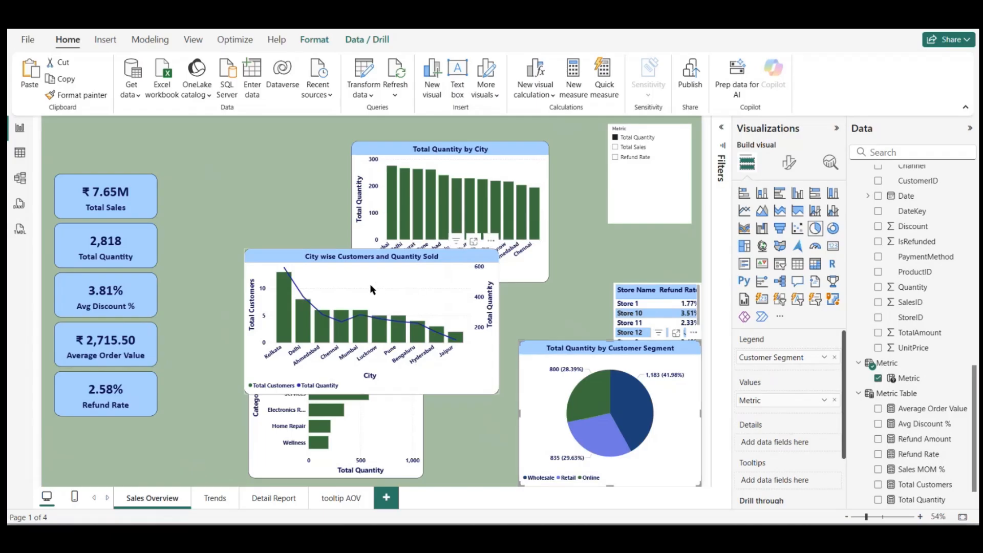
Step: Place the City wise Customers and Quantity Sold chart beside the upper KPI cards and make it narrower
left_click_drag(370, 284, 300, 213)
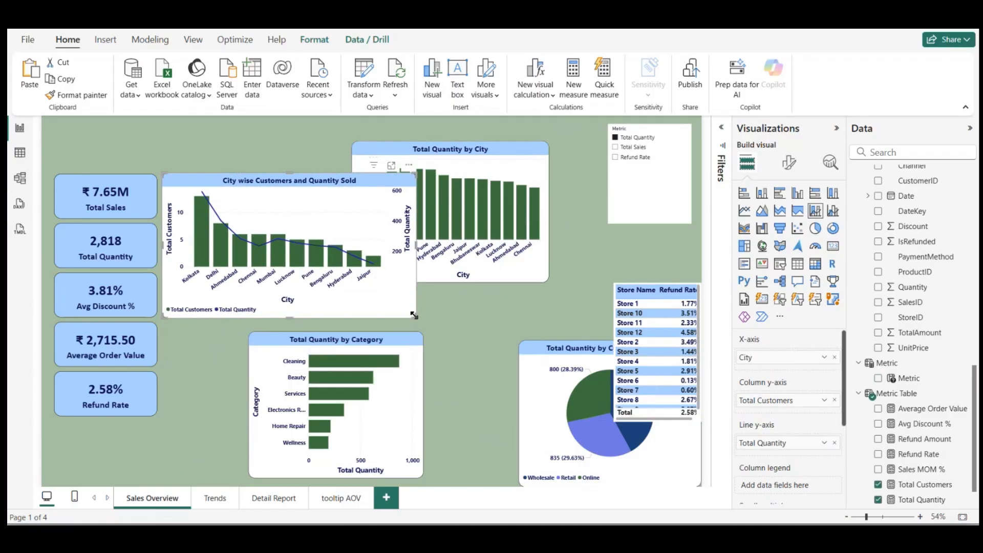
left_click_drag(404, 317, 386, 316)
left_click_drag(325, 229, 329, 212)
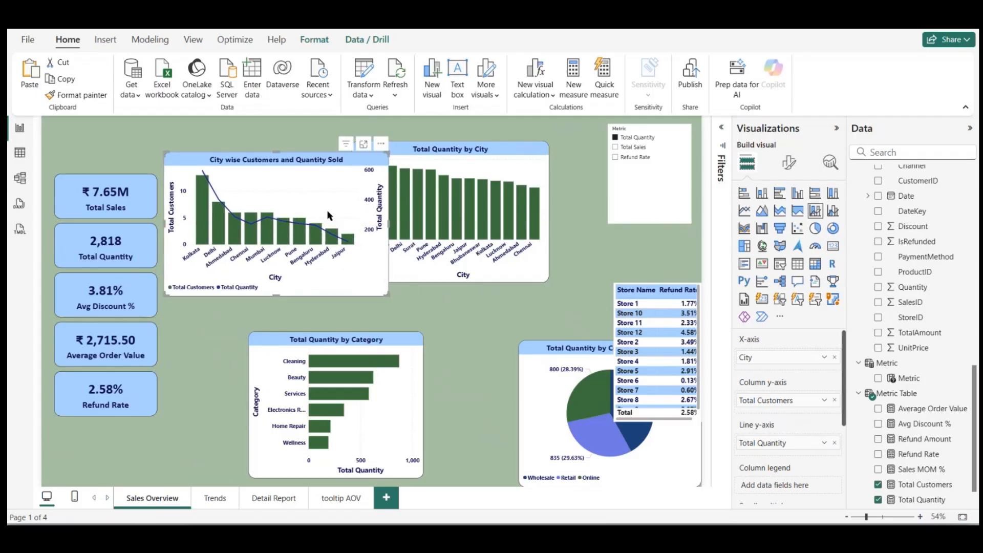
Step: Move Total Quantity by City aside and place an enlarged Total Quantity by Category chart beneath the City wise Customers and Quantity Sold chart
left_click_drag(492, 160, 544, 286)
left_click(370, 353)
left_click_drag(370, 354, 524, 172)
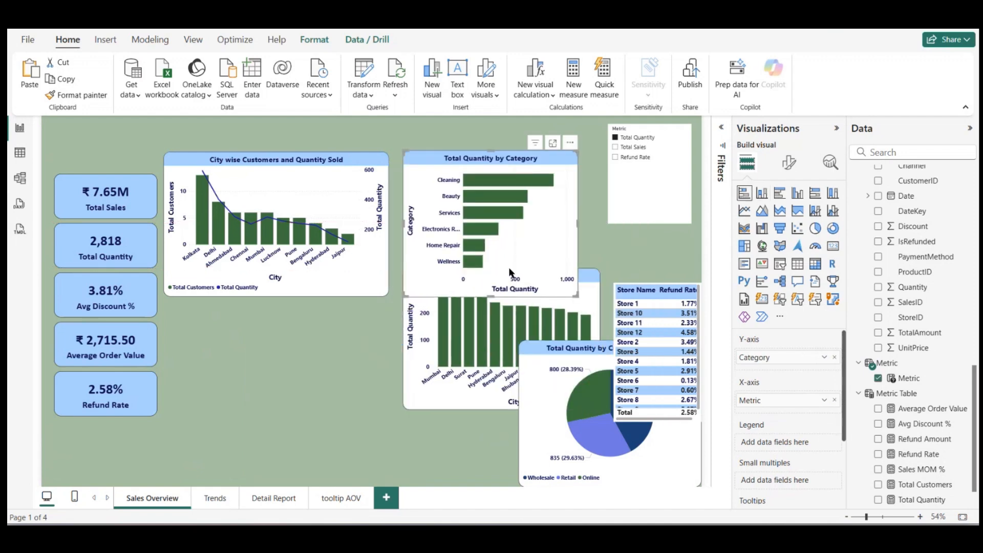
left_click_drag(527, 250, 292, 398)
left_click_drag(337, 447, 365, 455)
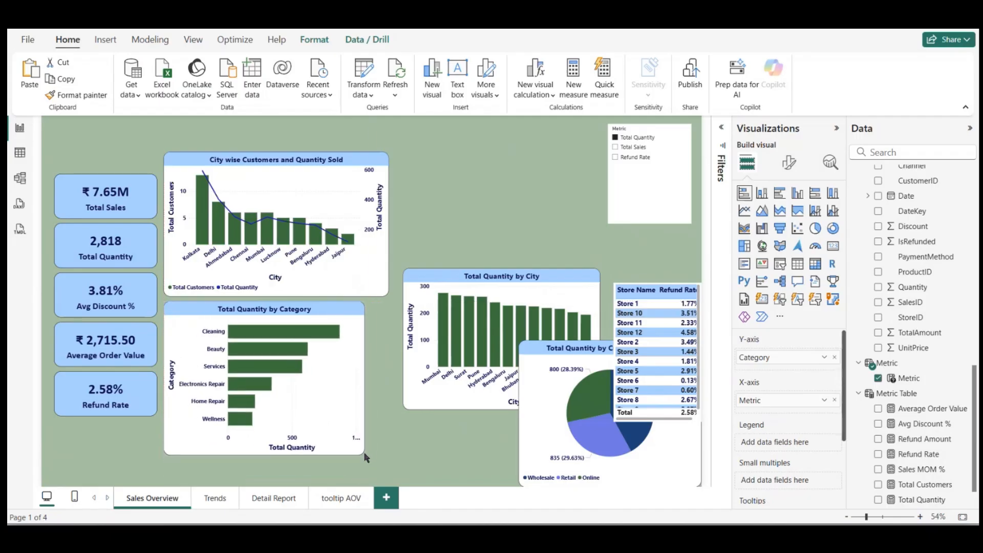
left_click_drag(334, 394, 333, 421)
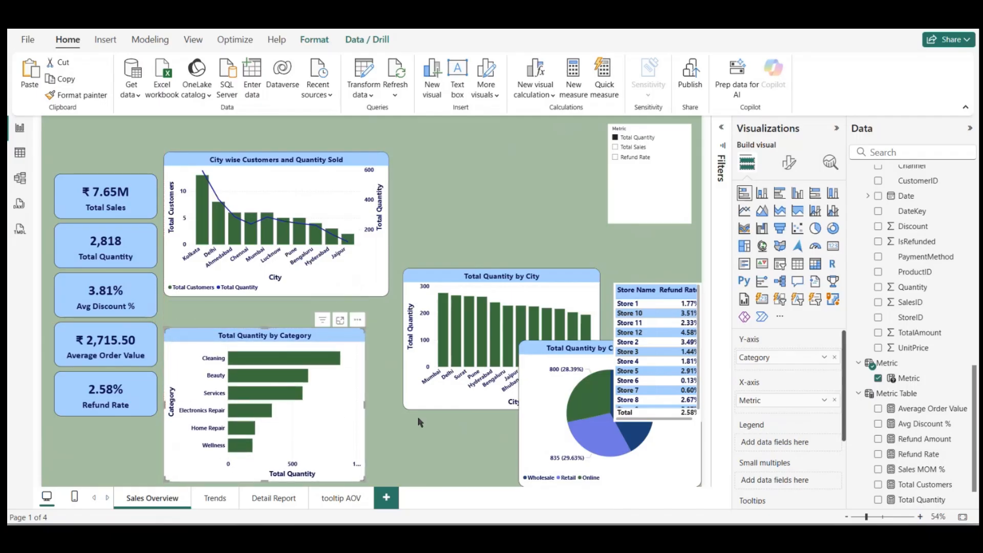
Step: Fit the report page to the view and place the Total Quantity by City chart beside the Total Quantity by Category chart
scroll(417, 417, "down", 2)
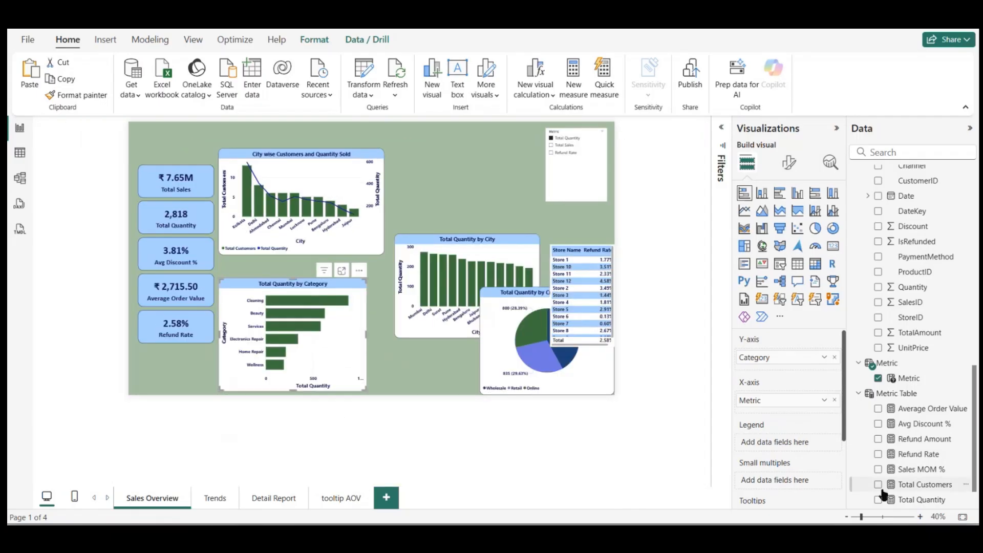
left_click(963, 516)
left_click(501, 237)
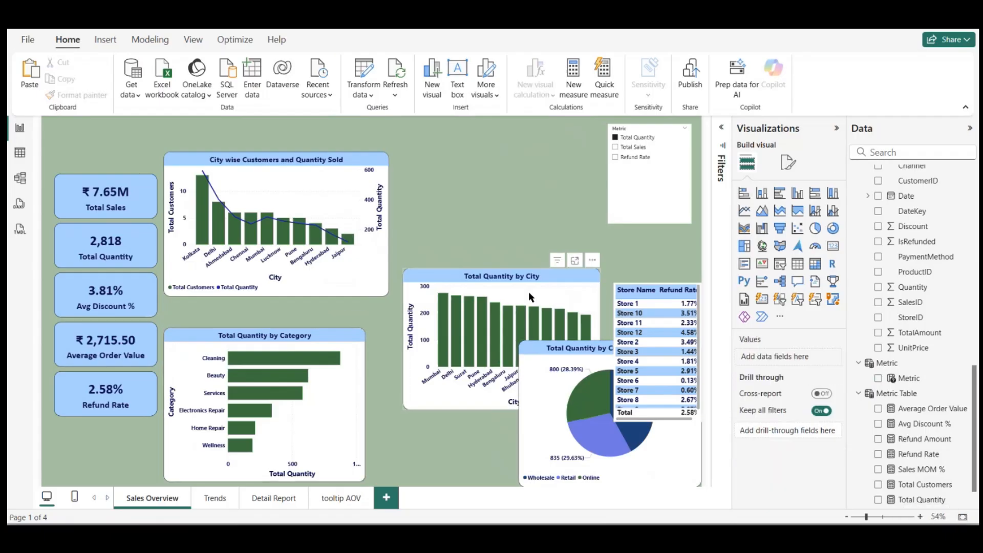
left_click_drag(545, 295, 513, 358)
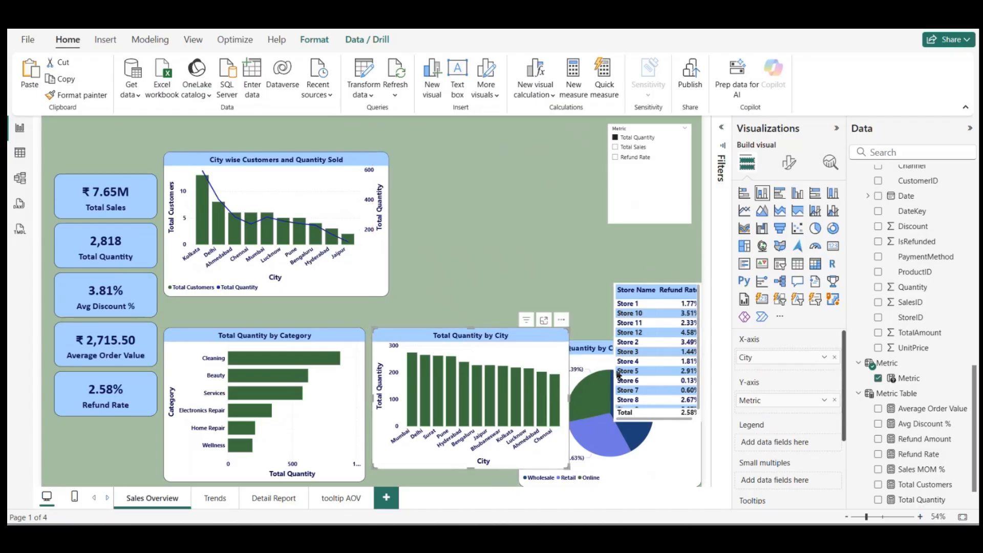
Step: Move the store refund rate table and the Customer Segment pie chart to the upper right half of the page
left_click_drag(696, 281, 513, 156)
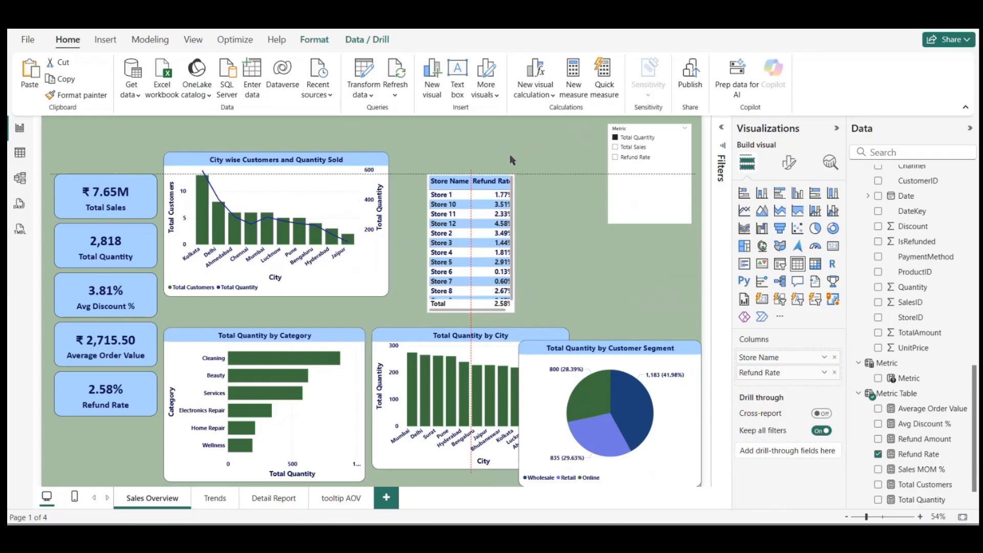
left_click(495, 359)
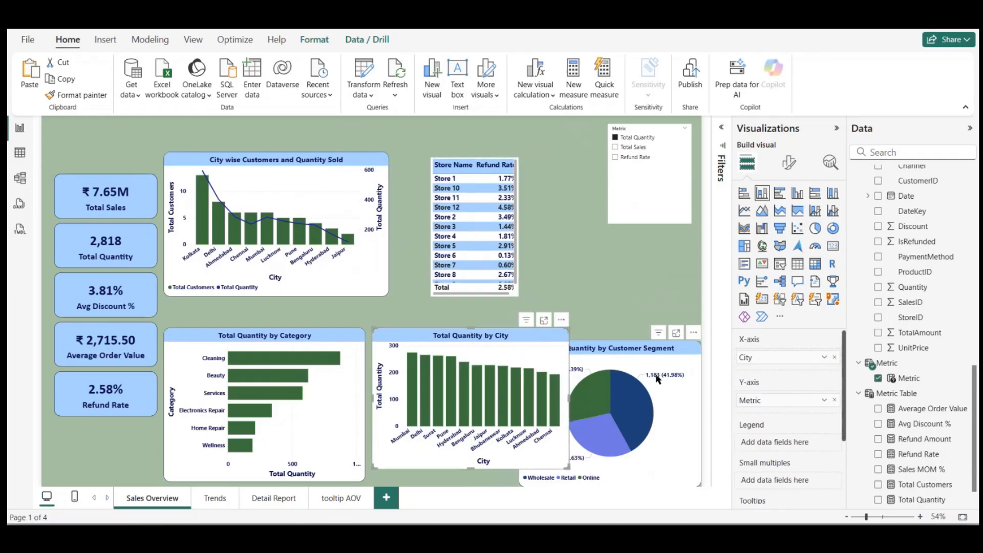
left_click_drag(658, 379, 656, 176)
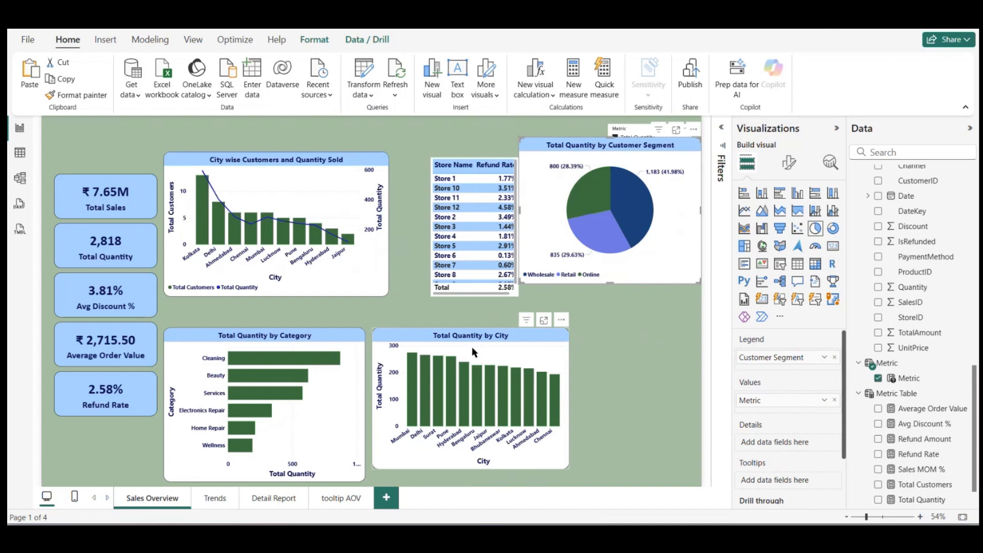
Step: Widen the Total Quantity by City chart and extend its lower edge level with the Total Quantity by Category chart
left_click(487, 346)
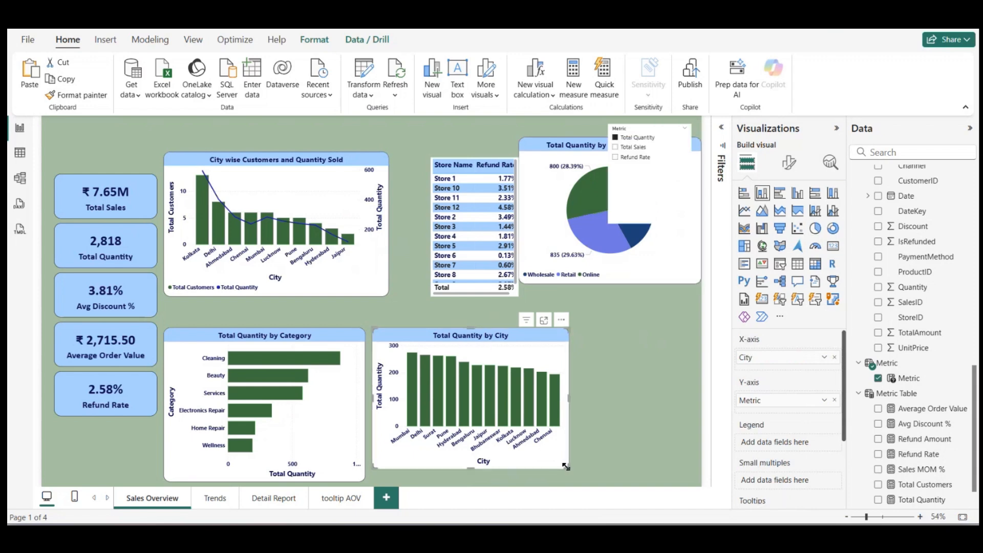
left_click_drag(570, 467, 641, 481)
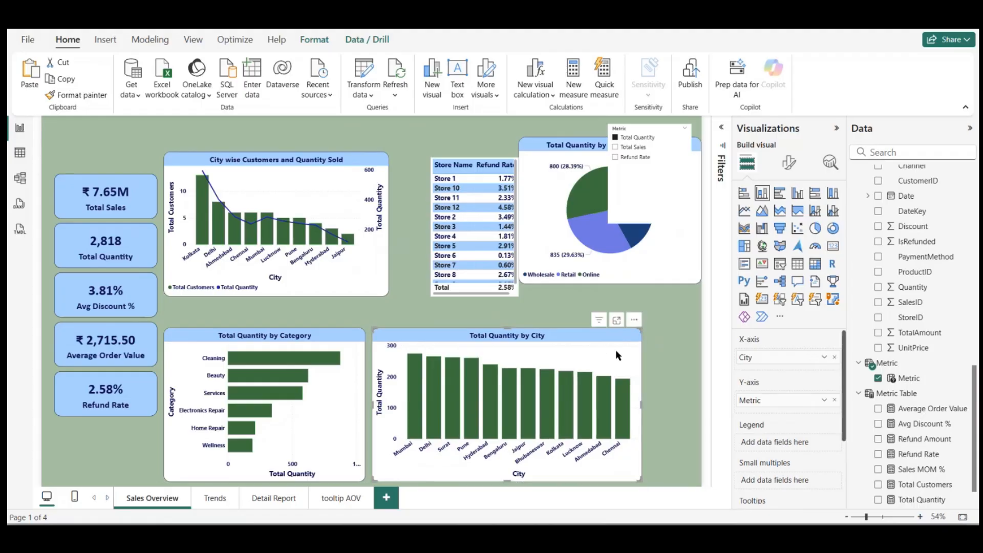
left_click(471, 300)
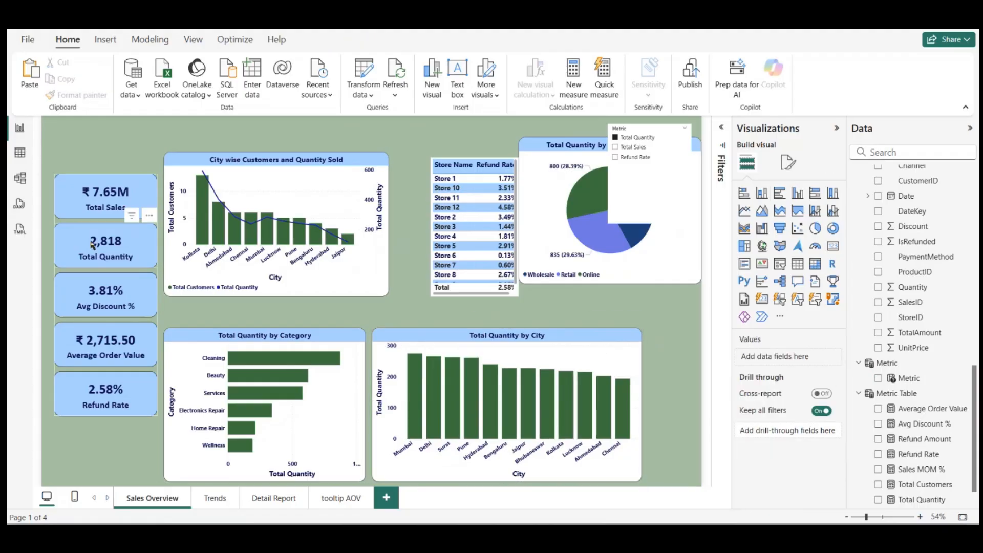
Step: Move the KPI card group up into the page's top-left corner
left_click(94, 245)
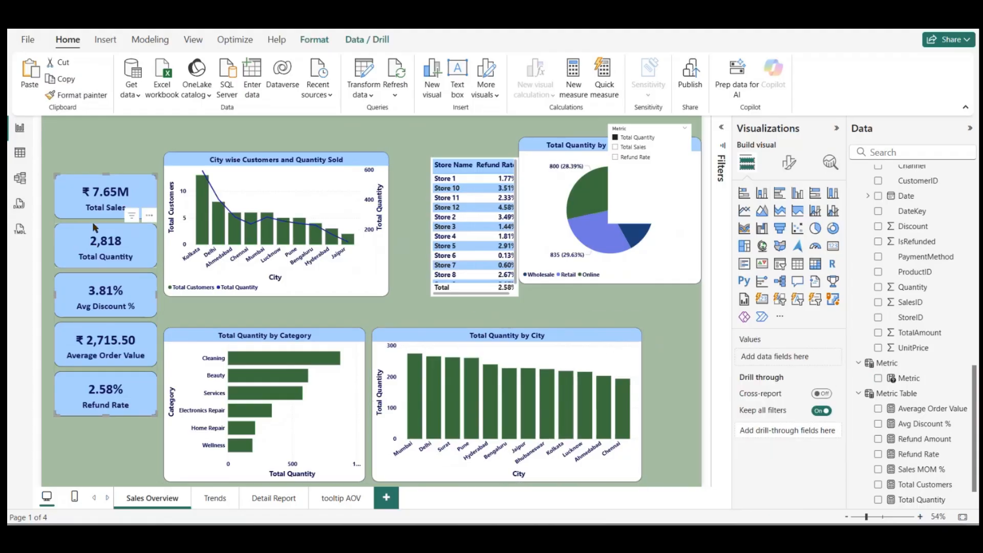
left_click(87, 155)
left_click_drag(102, 242, 91, 191)
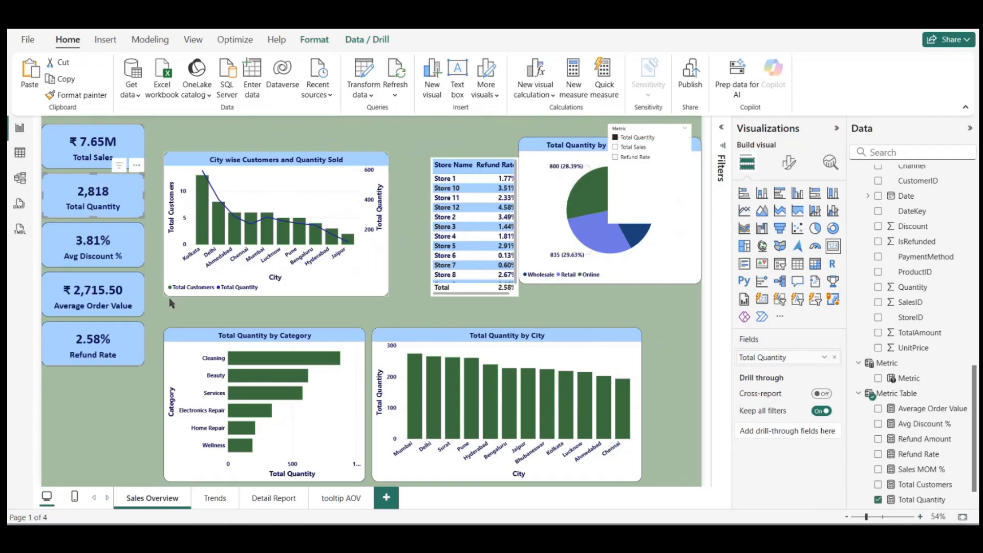
Step: Swap the two charts beside the KPI cards so Total Quantity by Category sits above City wise Customers and Quantity Sold
left_click_drag(283, 191, 197, 381)
left_click_drag(354, 407, 338, 272)
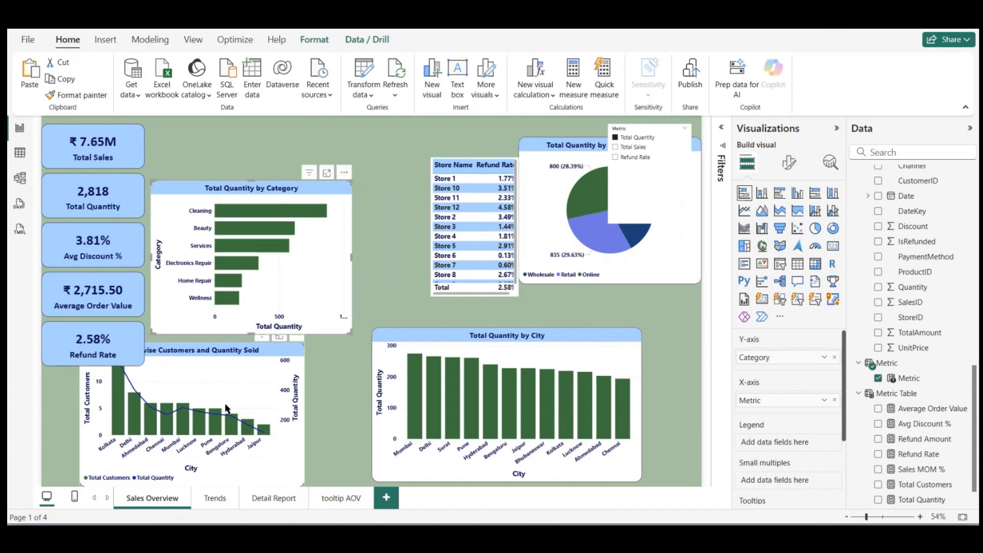
left_click_drag(230, 410, 315, 410)
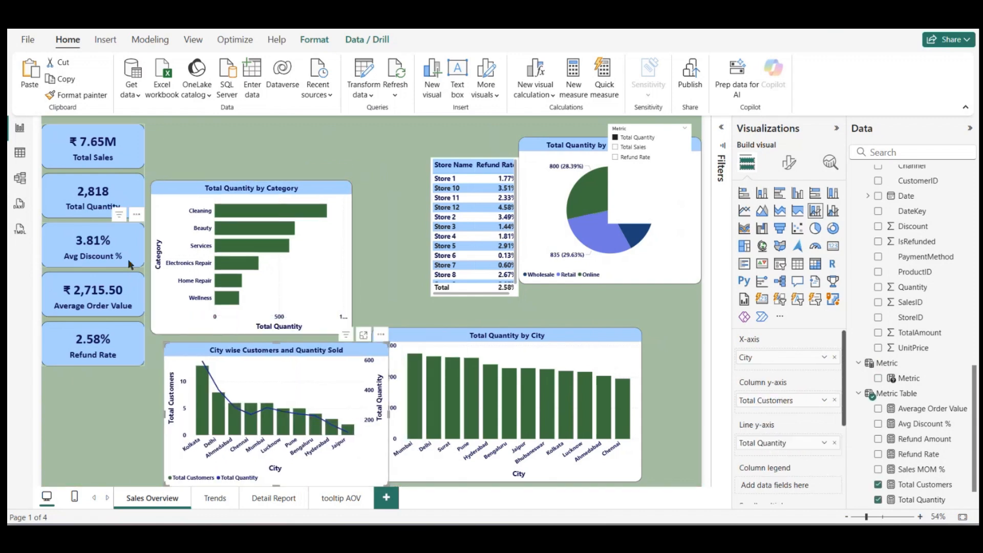
Step: Move the KPI card group down so its upper edge is about level with the Total Quantity by Category chart
left_click_drag(114, 278, 117, 330)
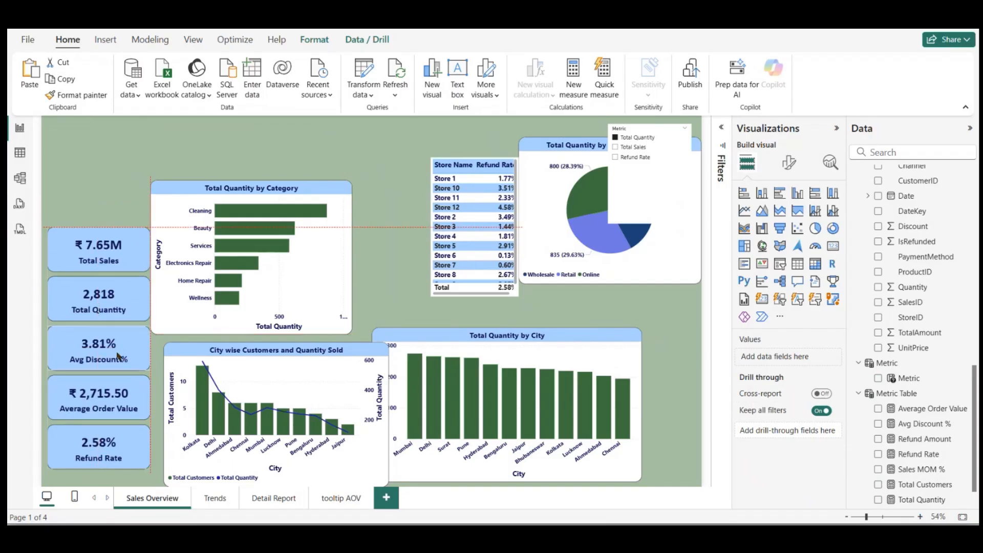
left_click_drag(118, 355, 109, 364)
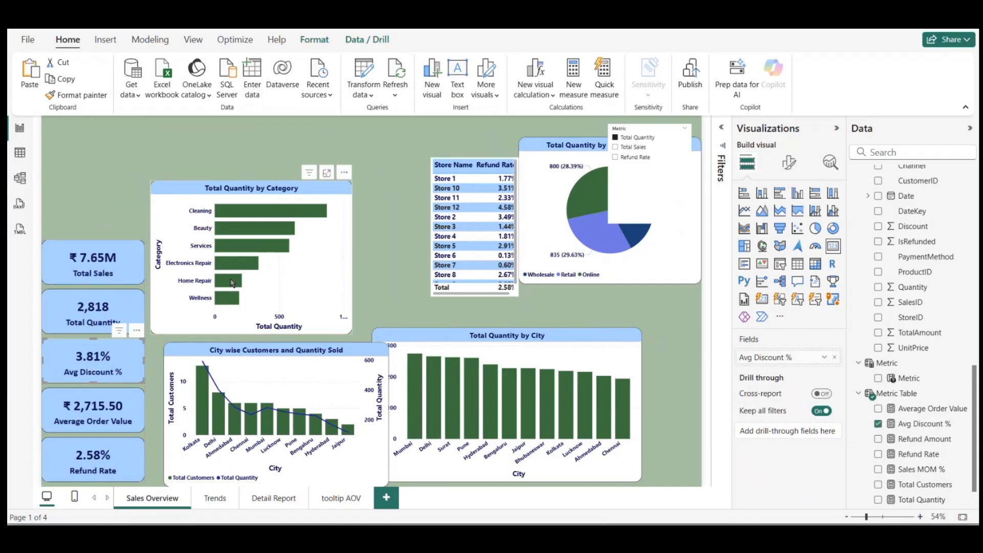
left_click_drag(127, 307, 132, 249)
left_click(219, 173)
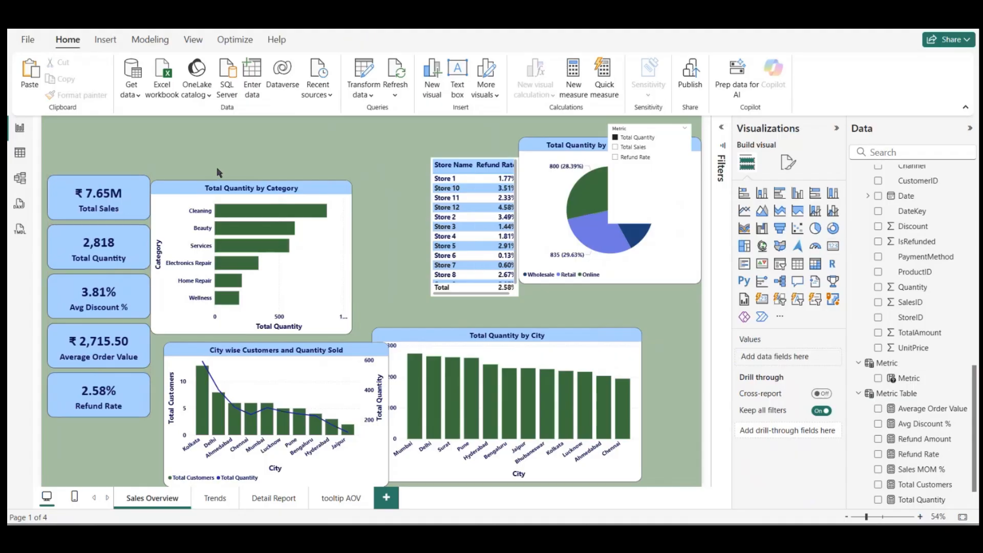
Step: Place the Category and City charts side by side level with the KPI cards, and shift the Customer Segment pie chart to the page's upper middle
left_click_drag(248, 219, 253, 215)
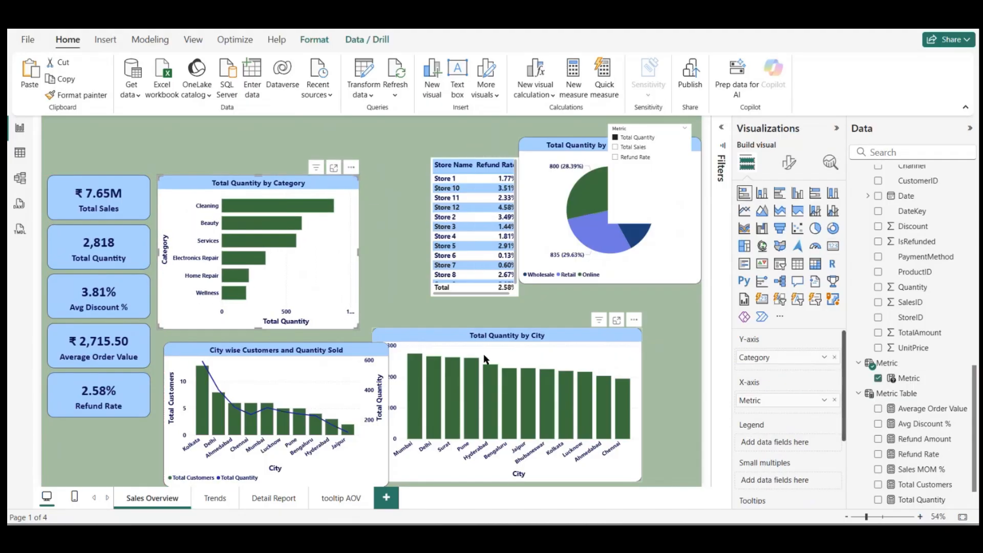
left_click_drag(485, 360, 477, 208)
left_click_drag(563, 144, 352, 125)
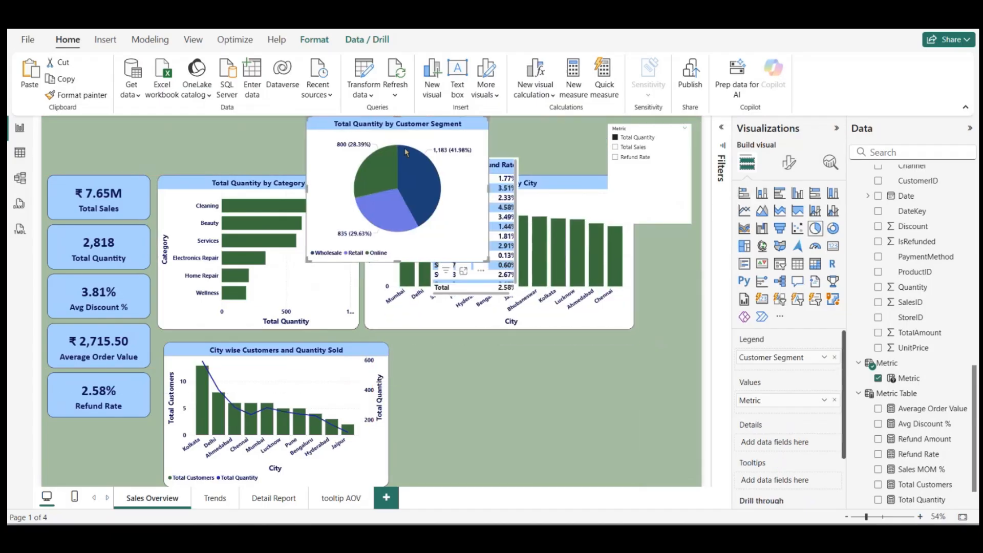
Step: Move the store refund rate table beneath the Total Quantity by City chart, widen it to the page edge and convert it to a treemap
left_click_drag(493, 292, 481, 481)
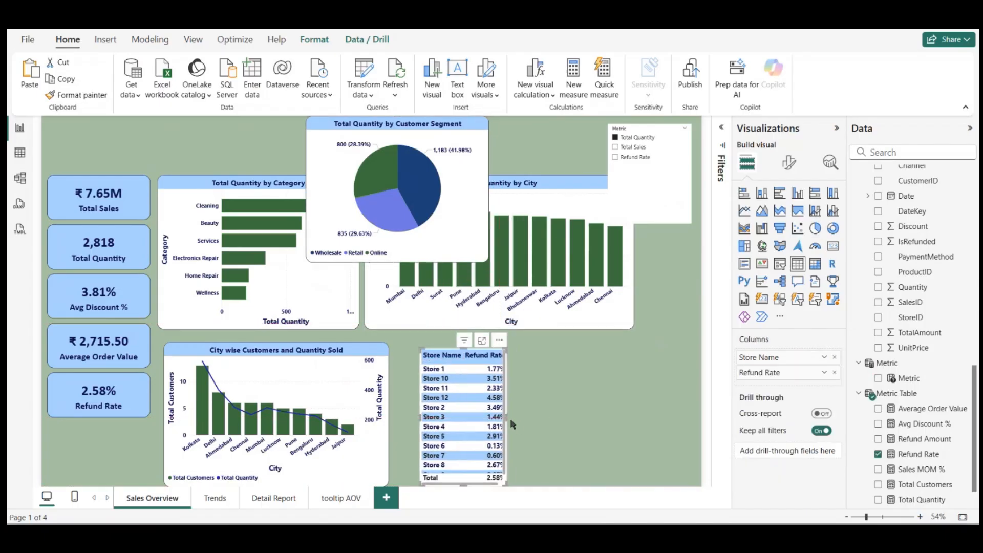
left_click_drag(506, 418, 699, 416)
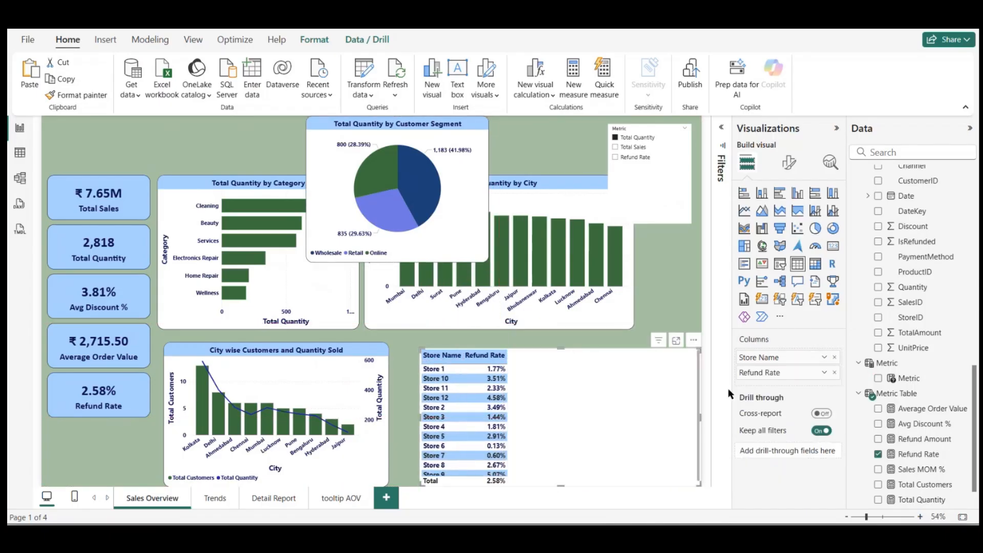
left_click(745, 246)
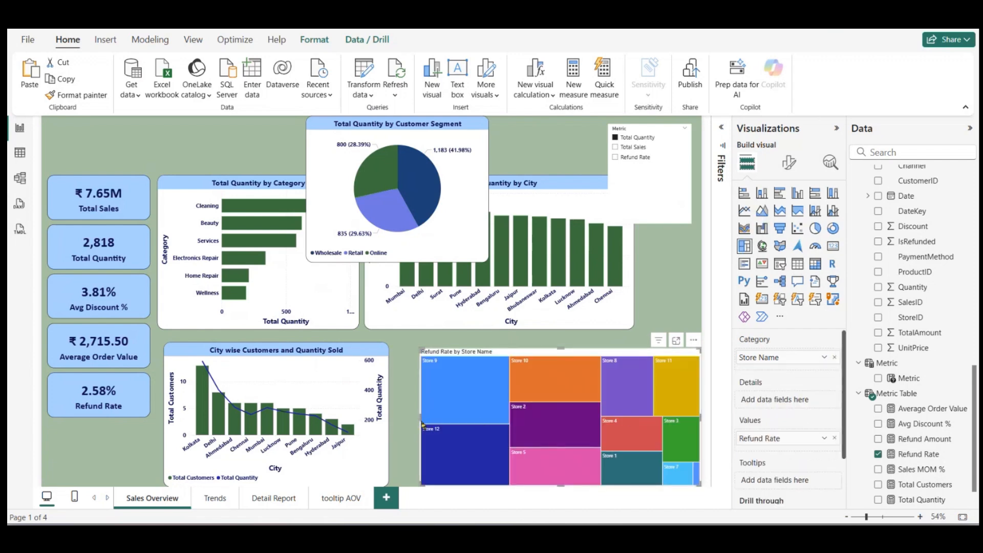
Step: Enlarge the Refund Rate by Store Name treemap to fill the gap toward the combo chart and the City chart above
left_click_drag(419, 419, 396, 404)
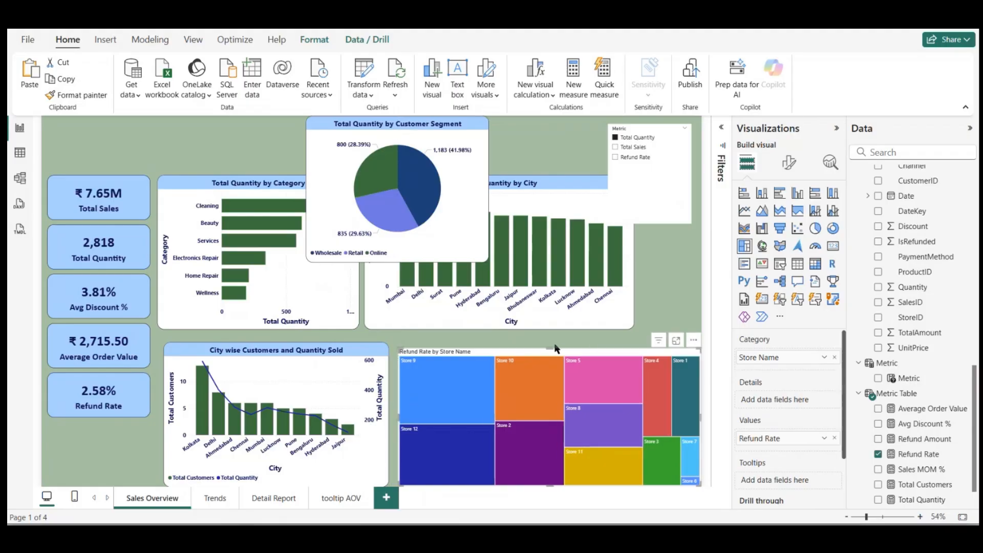
left_click_drag(549, 348, 549, 334)
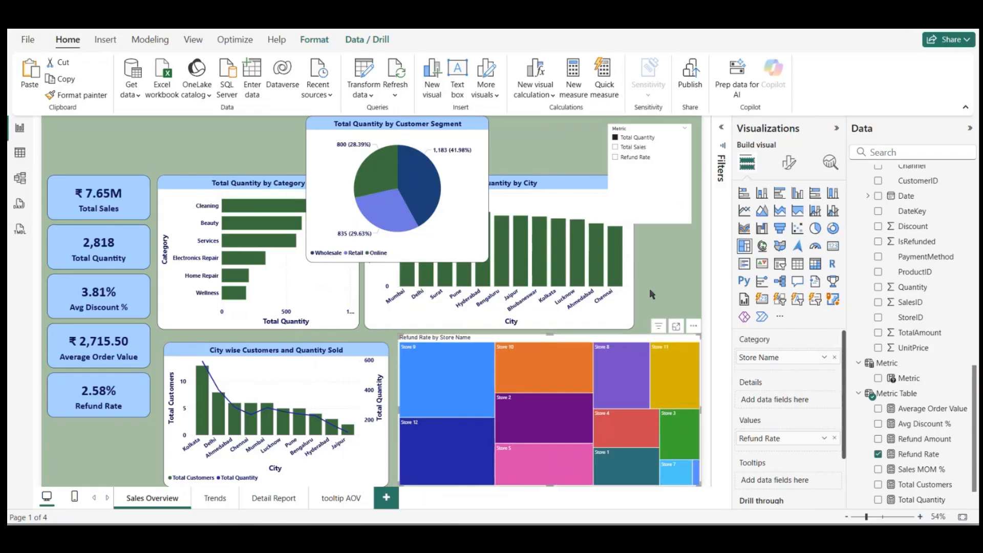
left_click(659, 292)
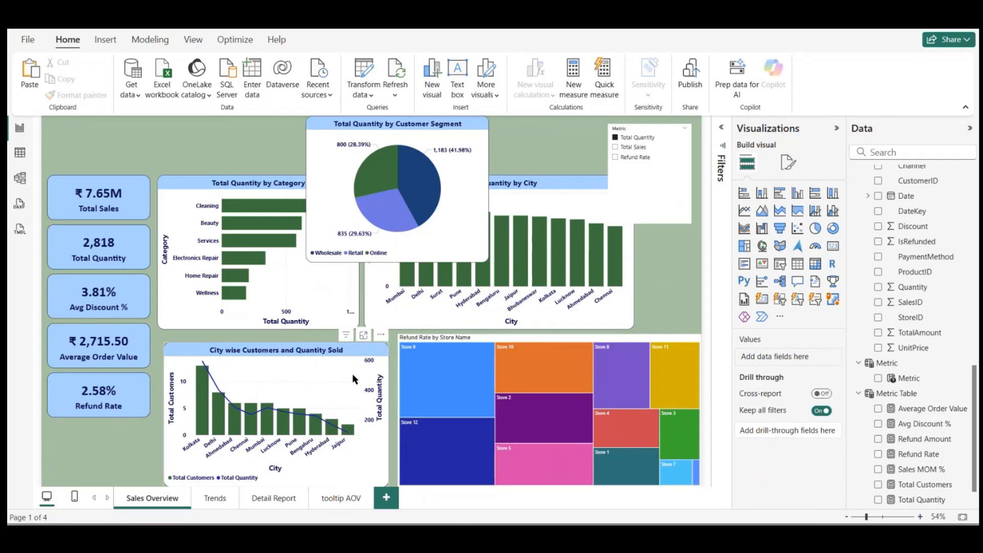
Step: Align the City wise Customers and Quantity Sold chart under the Category chart and enlarge it toward the treemap and the page's lower edge
left_click_drag(320, 374, 314, 369)
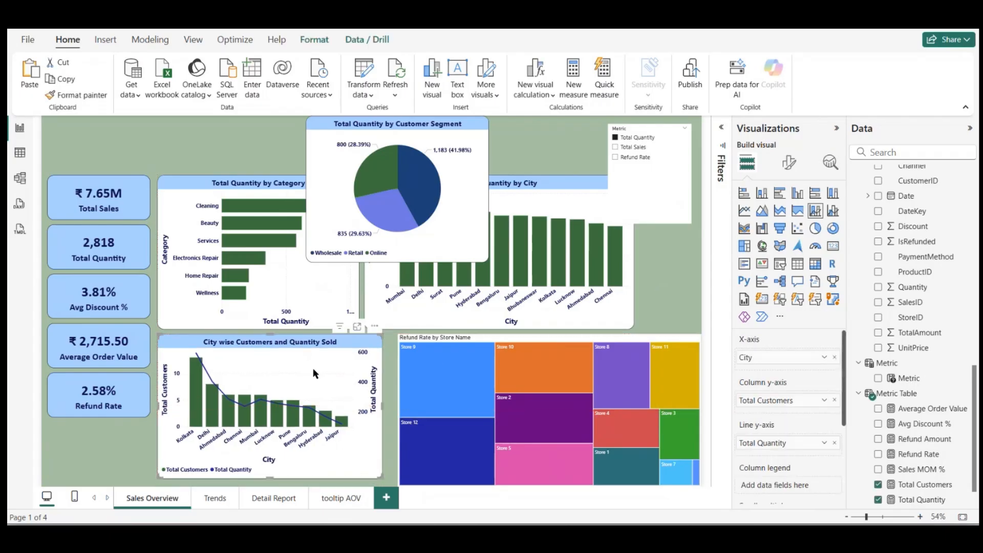
left_click_drag(380, 493, 392, 501)
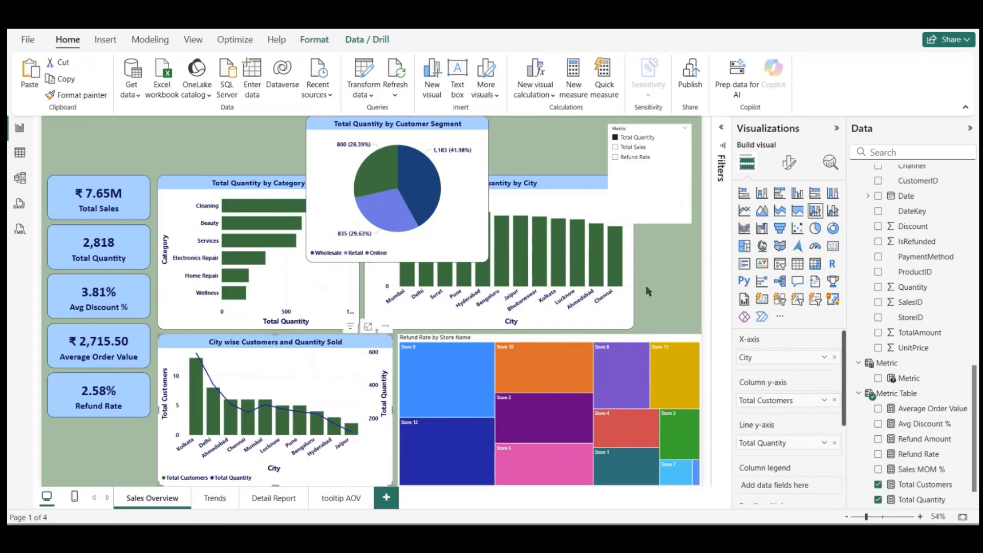
left_click(646, 285)
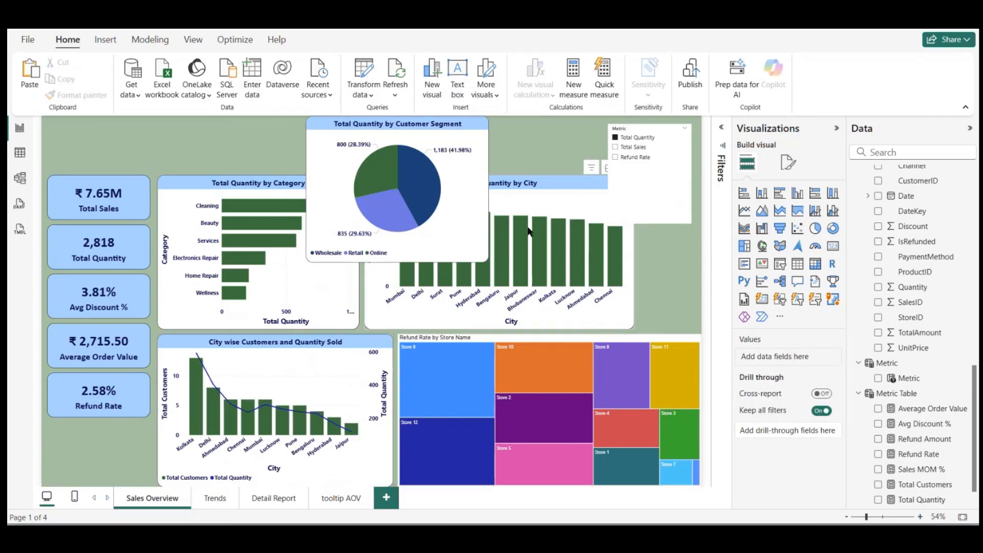
Step: Make the Customer Segment pie chart narrower and taller, and move it to the page's outer edge above the treemap
left_click(475, 241)
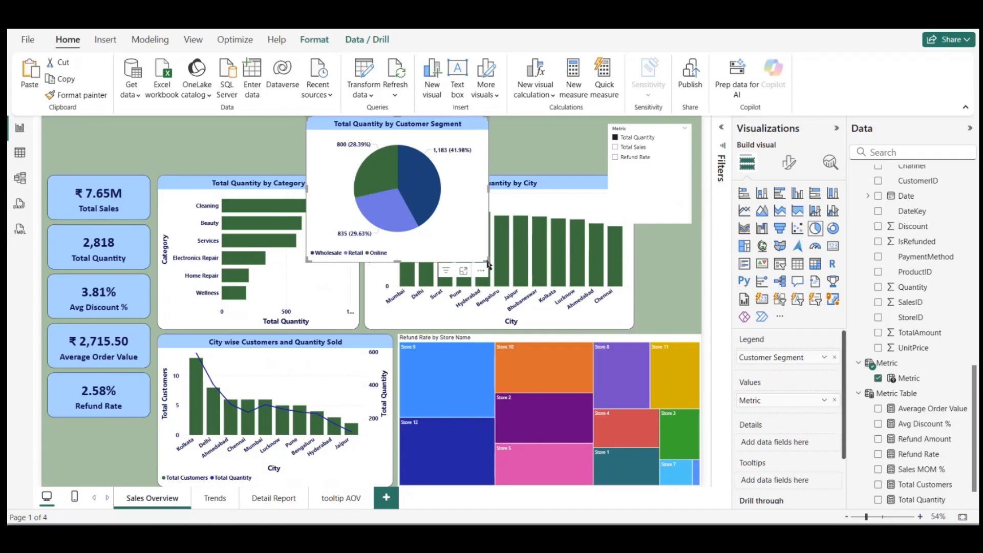
left_click_drag(488, 264, 477, 280)
left_click(671, 287)
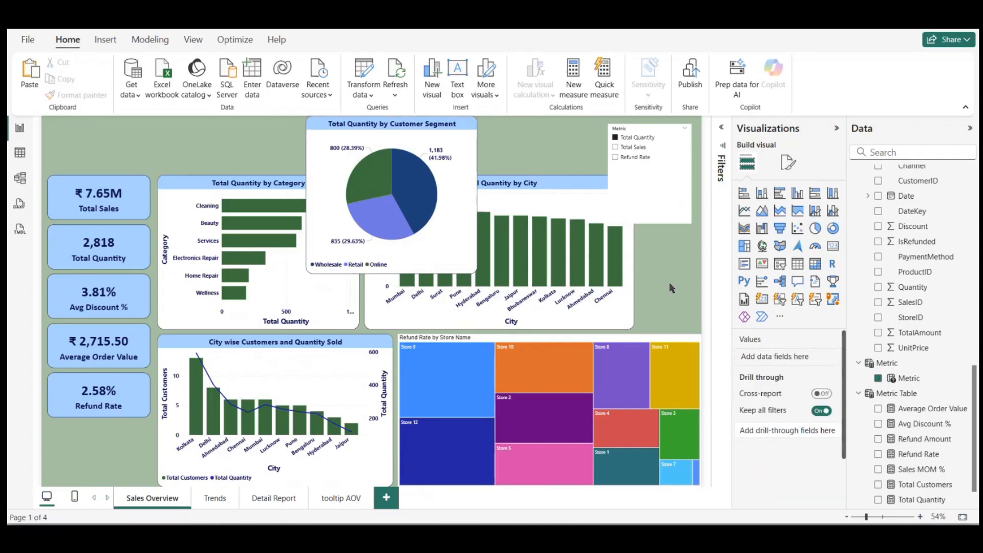
left_click_drag(468, 210, 698, 266)
Step: Narrow the Total Quantity by Category chart, and shift and narrow the Total Quantity by City chart beside it to make room for the pie chart
left_click(347, 267)
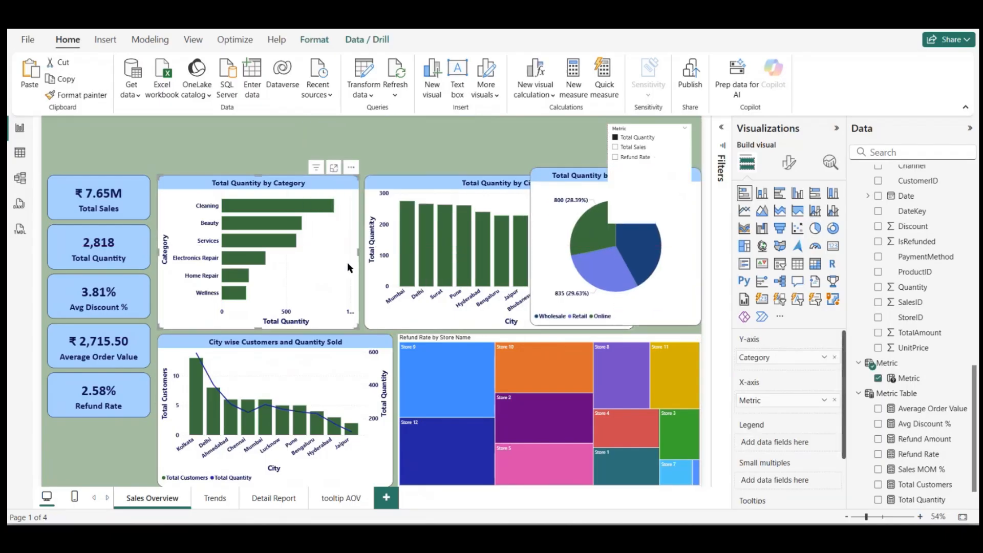
left_click_drag(359, 254, 387, 253)
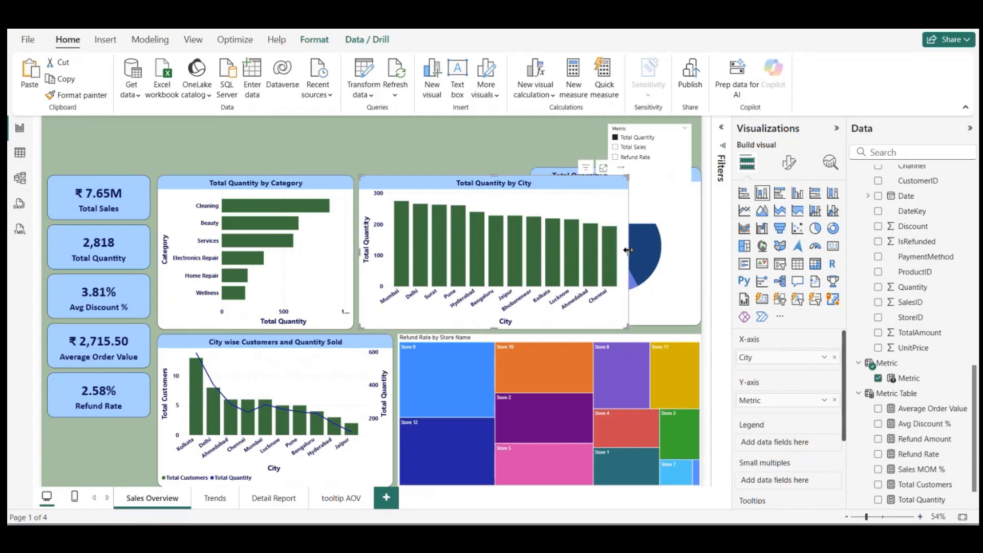
left_click_drag(633, 253, 559, 254)
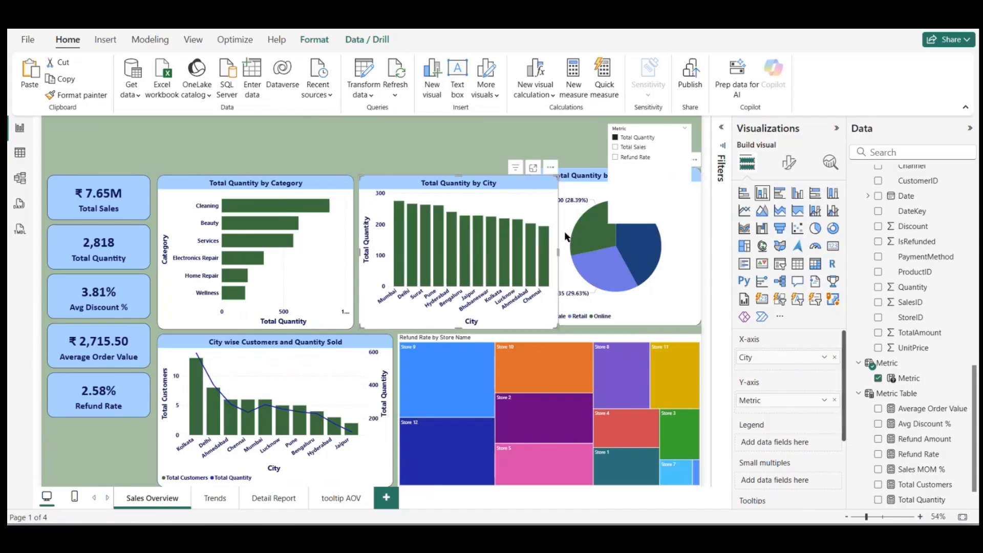
Step: Fit the Customer Segment pie chart between the City chart and the page edge, extending it down level with the neighbouring charts
left_click(566, 235)
left_click_drag(536, 180, 565, 182)
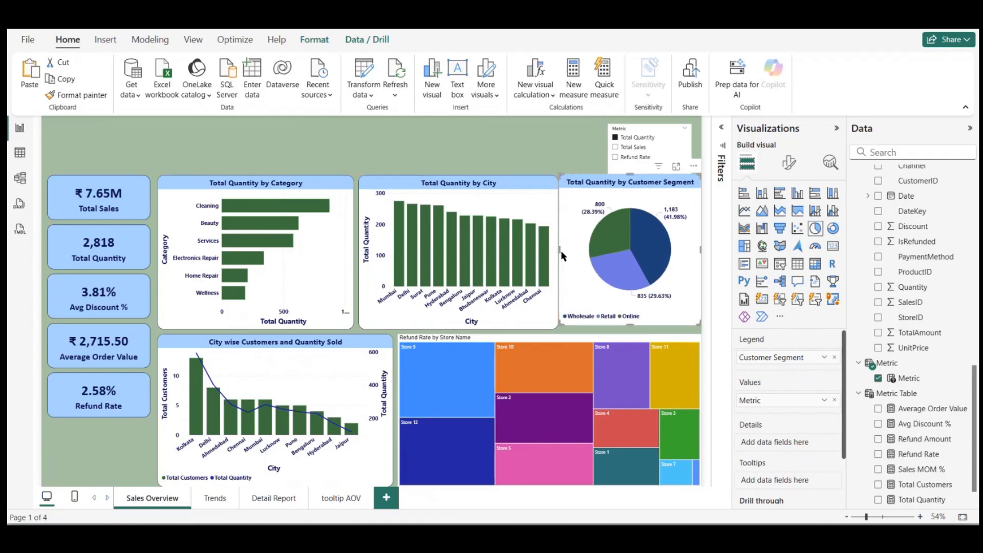
left_click_drag(562, 254, 564, 252)
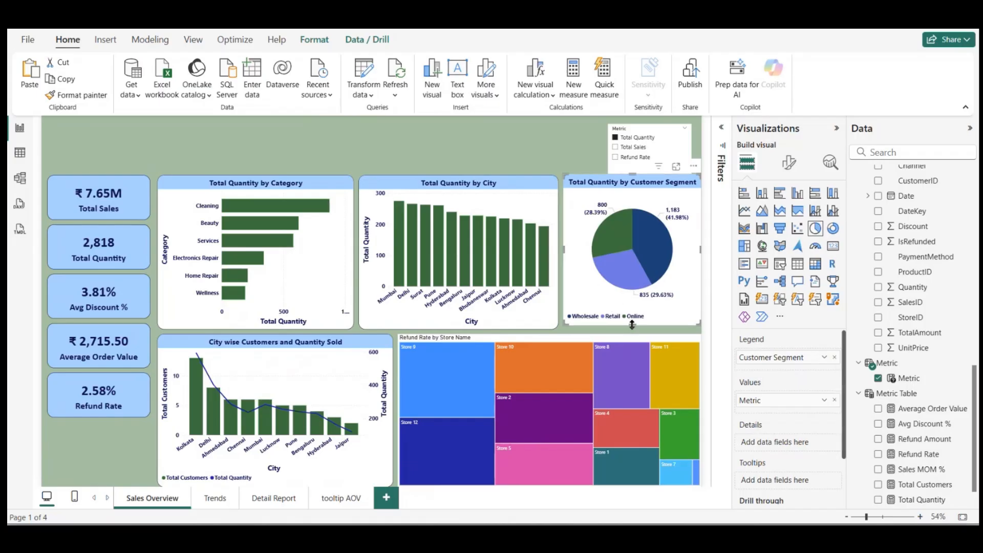
left_click_drag(632, 326, 633, 332)
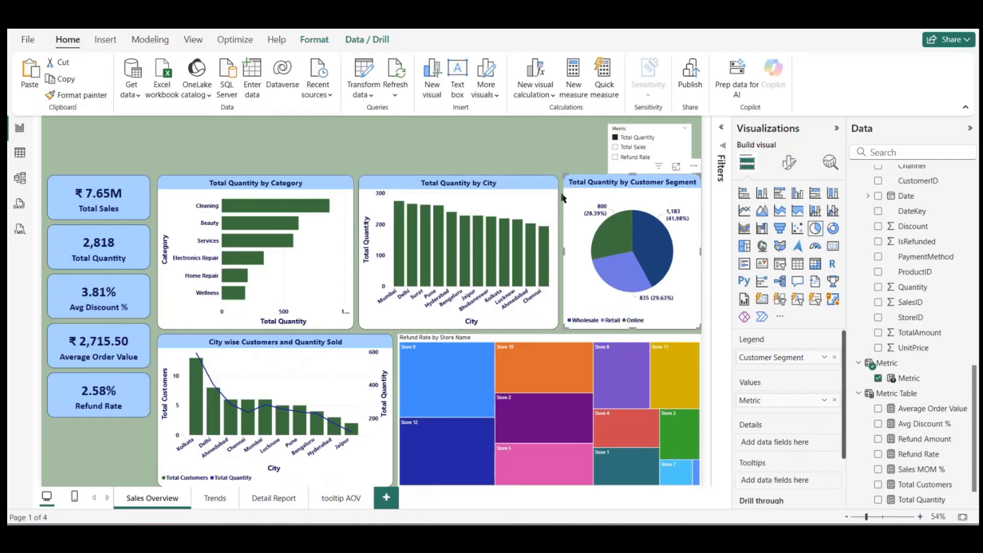
Step: Move the Metric slicer up to the page's upper edge and shorten it to sit above the Customer Segment pie chart
left_click(657, 153)
mouse_move(649, 199)
left_mouse_down()
mouse_move(499, 191)
mouse_move(638, 193)
left_mouse_up()
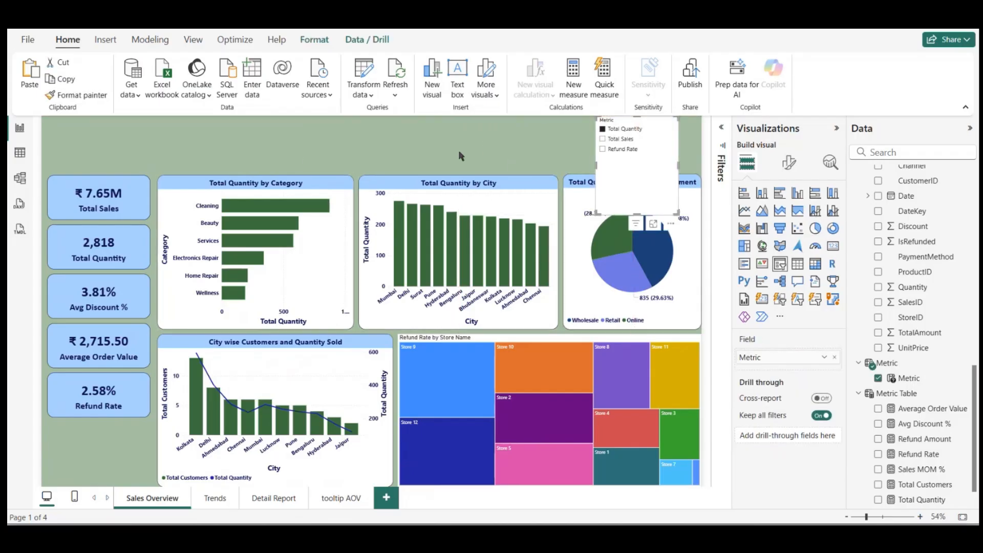
left_click_drag(637, 215, 647, 176)
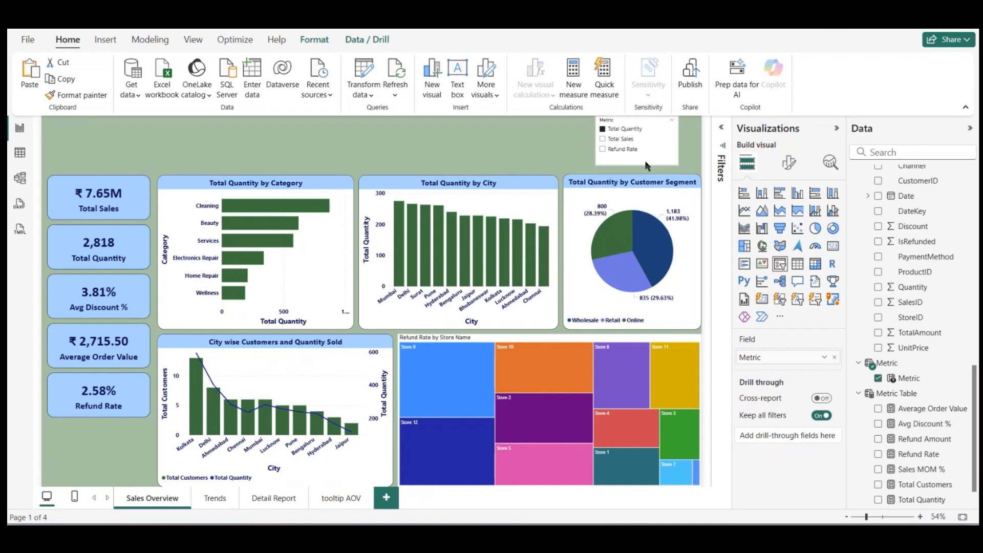
left_click(487, 156)
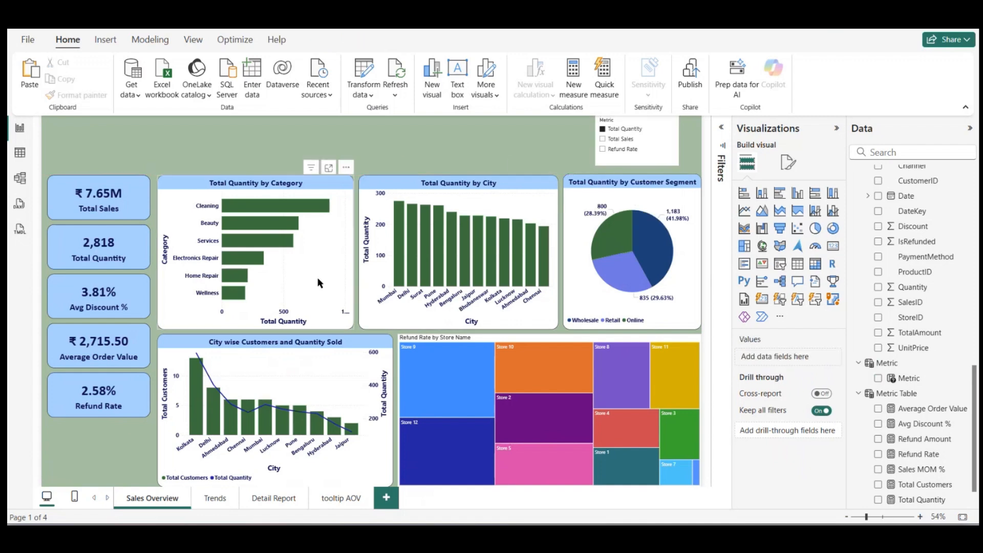
Step: Shorten the City wise Customers and Quantity Sold chart and the refund rate treemap to leave a small margin along the page's lower edge
scroll(430, 144, "down", 3)
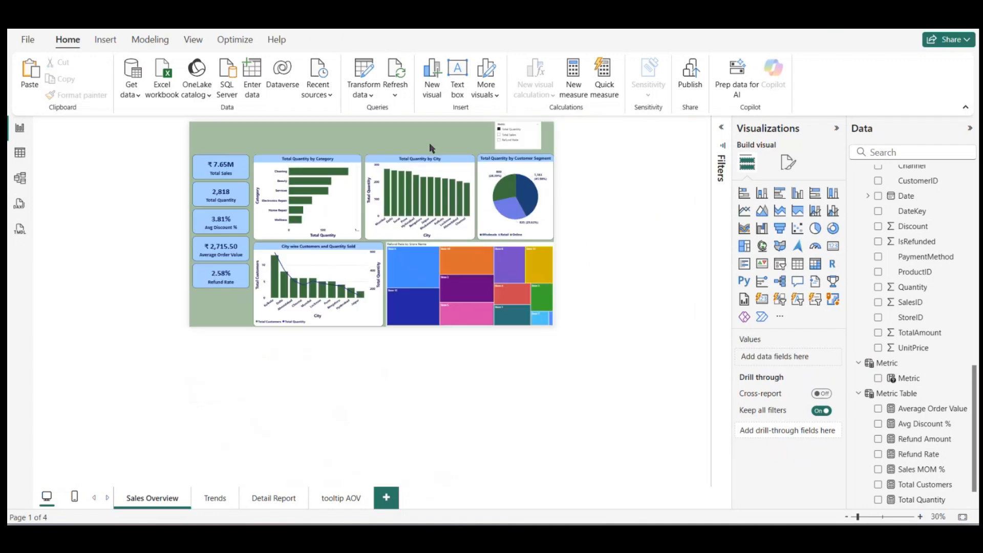
scroll(433, 126, "up", 5)
scroll(433, 126, "down", 3)
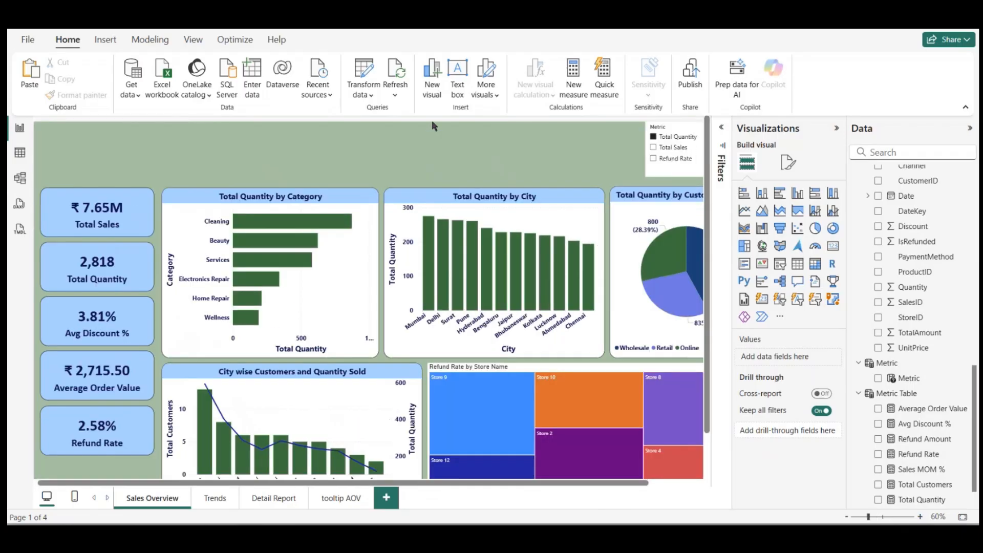
left_click(299, 366)
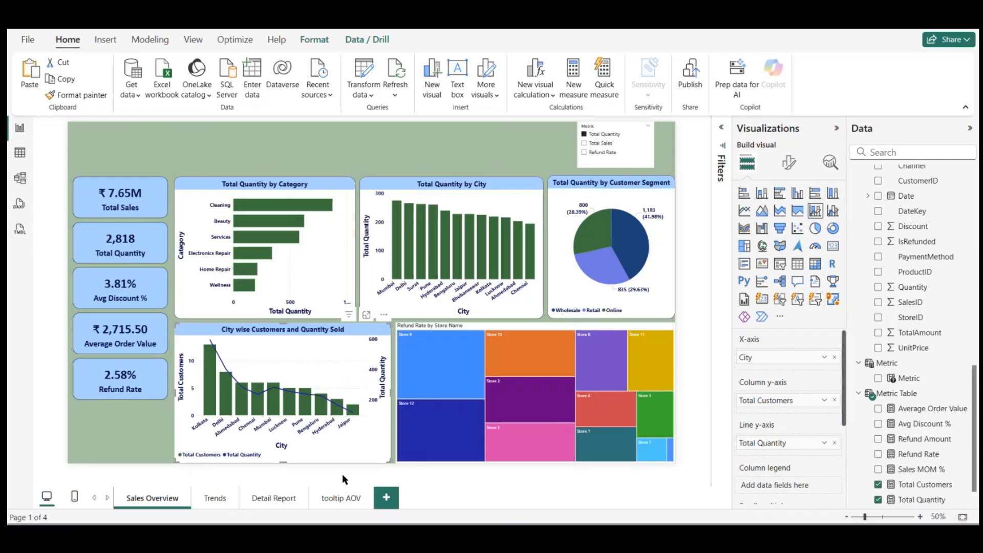
left_click_drag(282, 462, 281, 452)
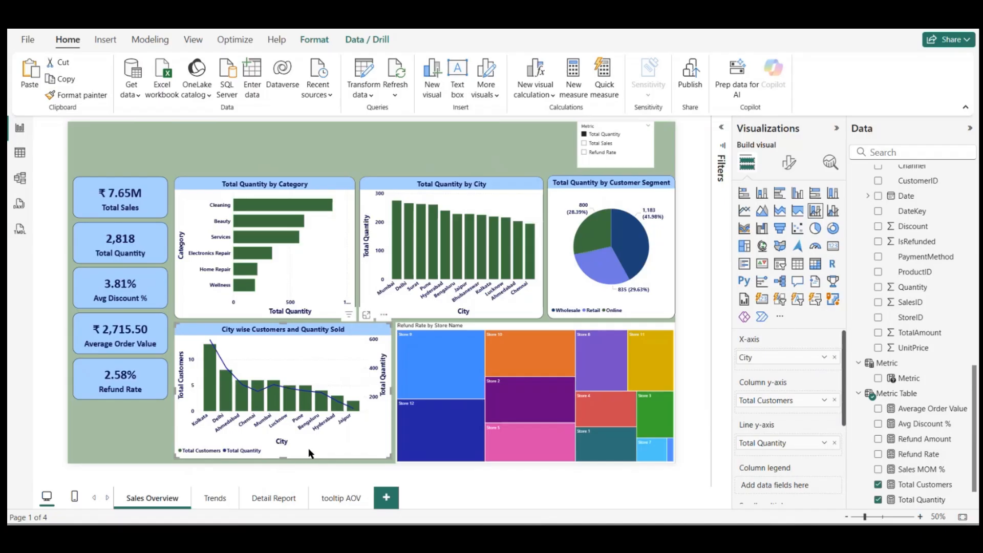
left_click(603, 329)
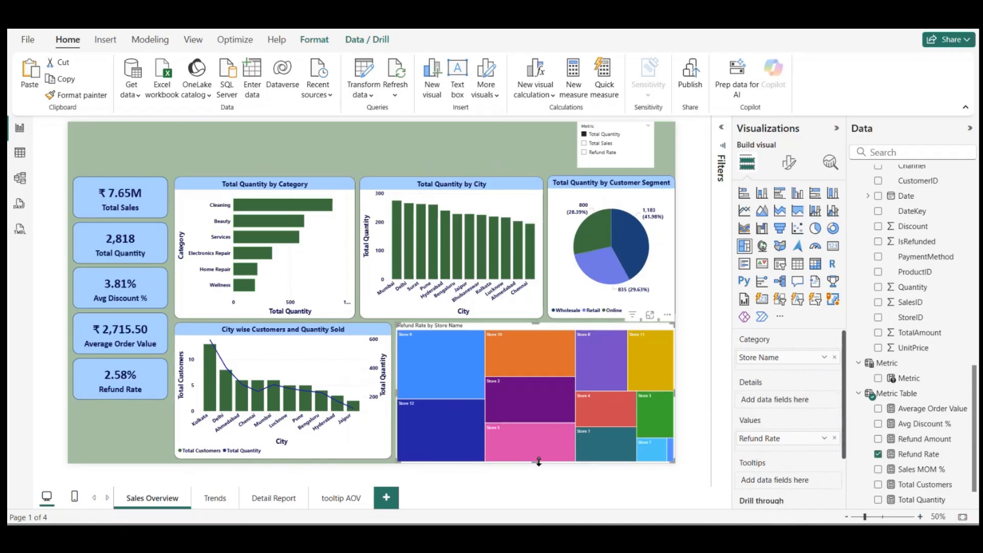
left_click_drag(539, 462, 539, 458)
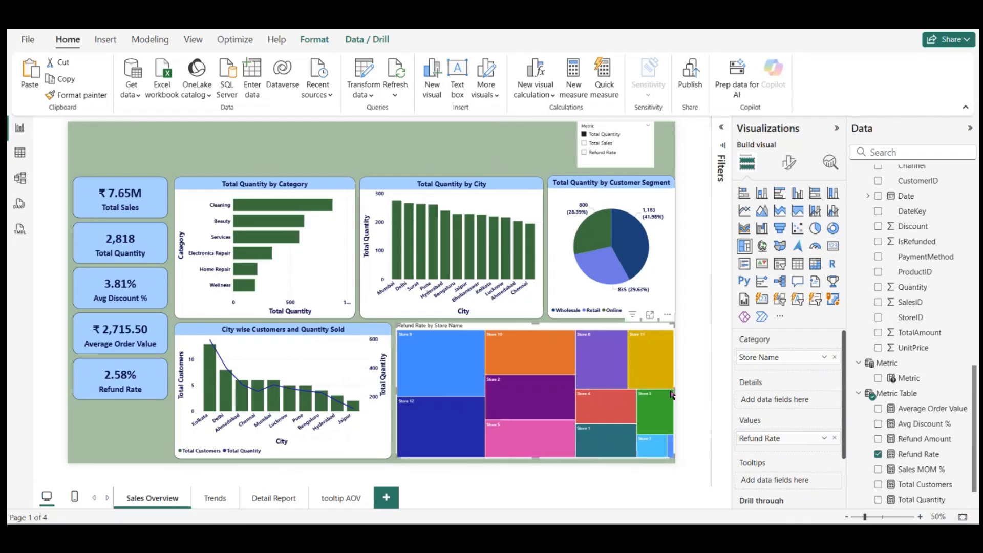
Step: Narrow the Customer Segment pie chart slightly to leave a margin at the page's outer edge
left_click(665, 281)
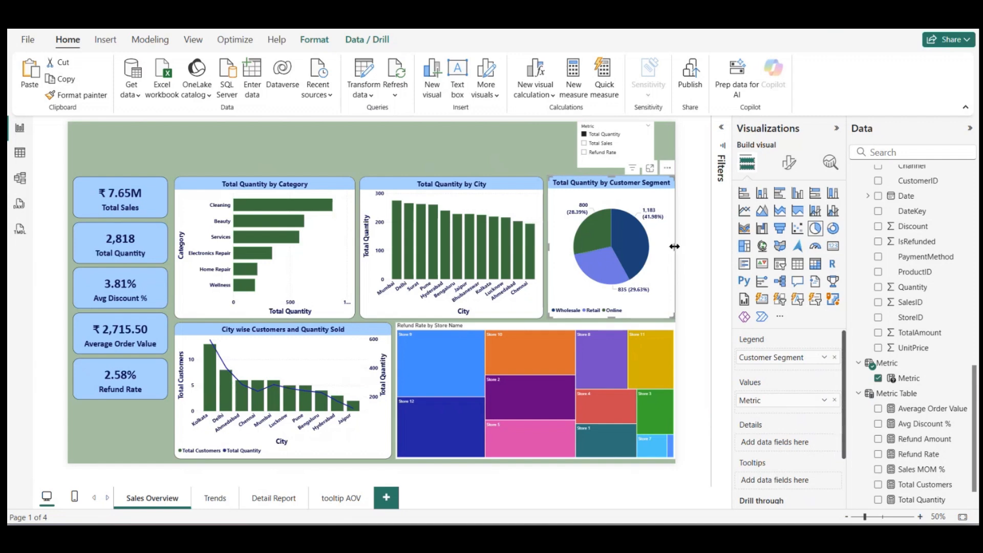
left_click_drag(675, 246, 670, 251)
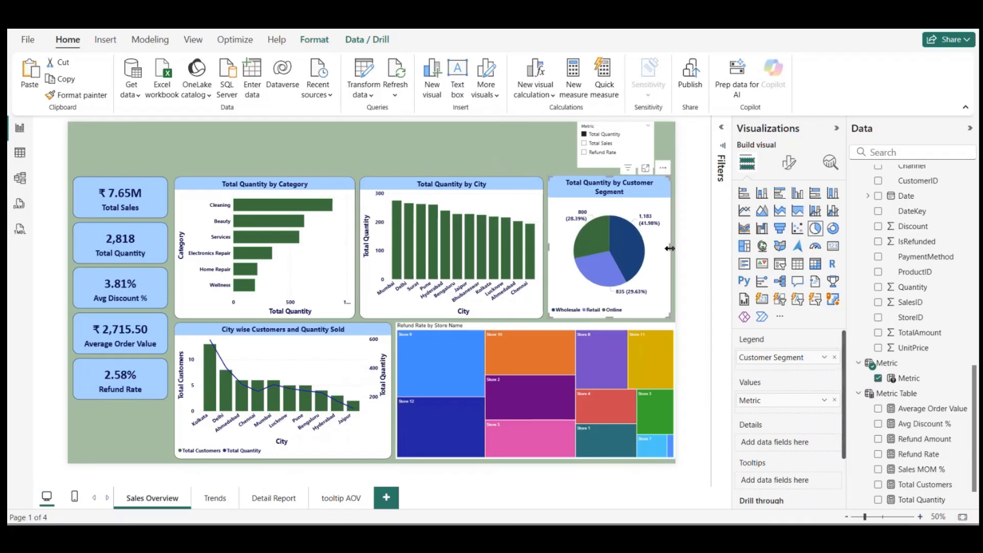
left_click(517, 204)
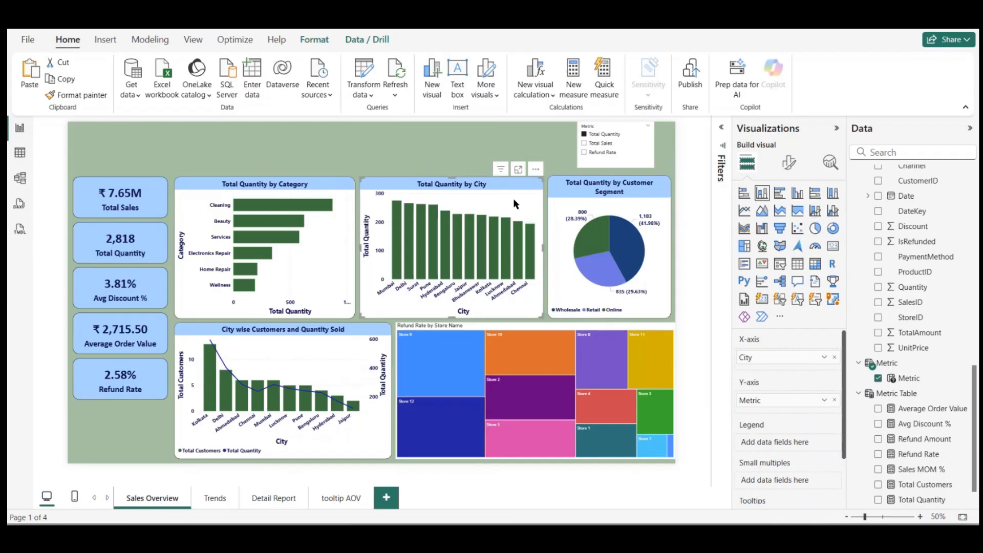
left_click(458, 150)
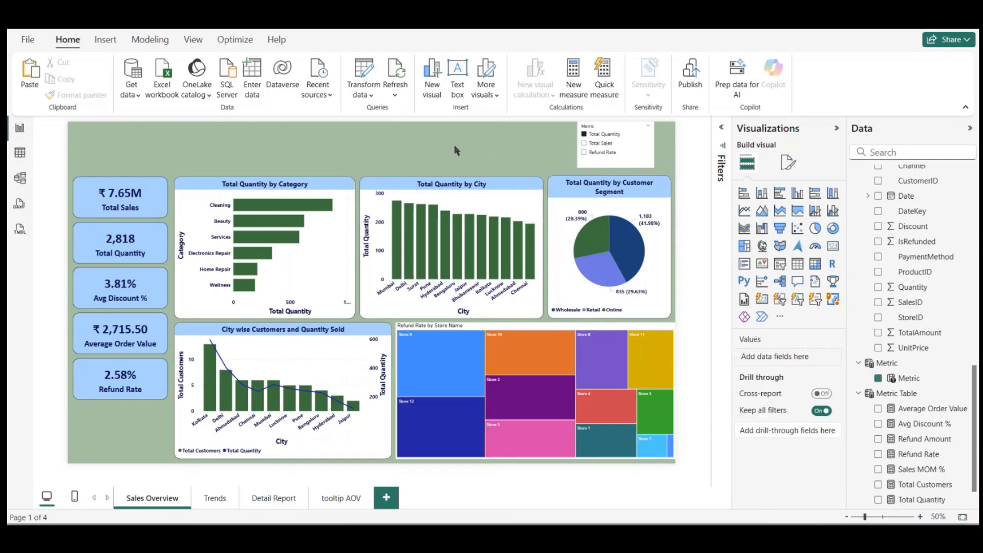
left_click(331, 233)
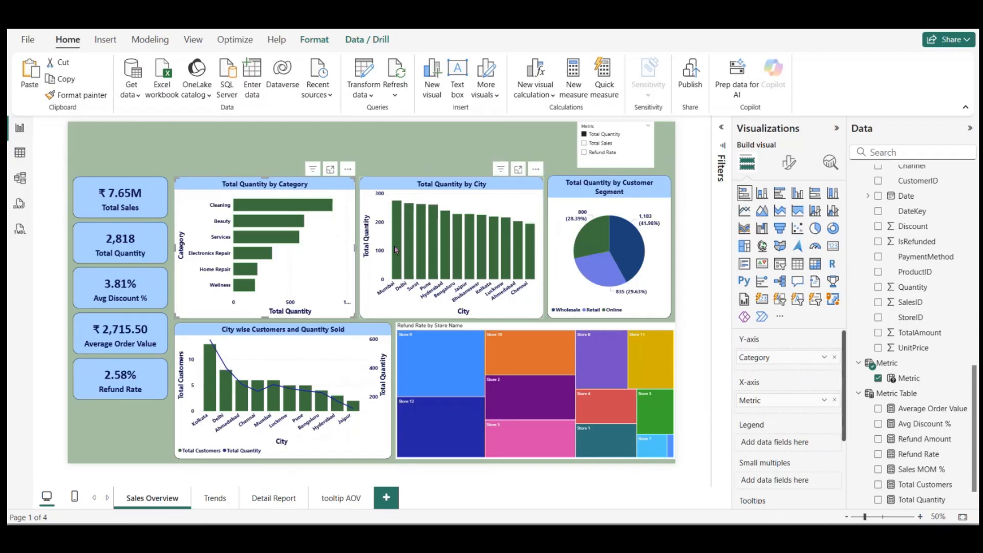
Step: Recolor the Refund Rate by Store Name treemap with dark blue for Store 9, dark green for Store 12 and periwinkle for Store 10
left_click(564, 328)
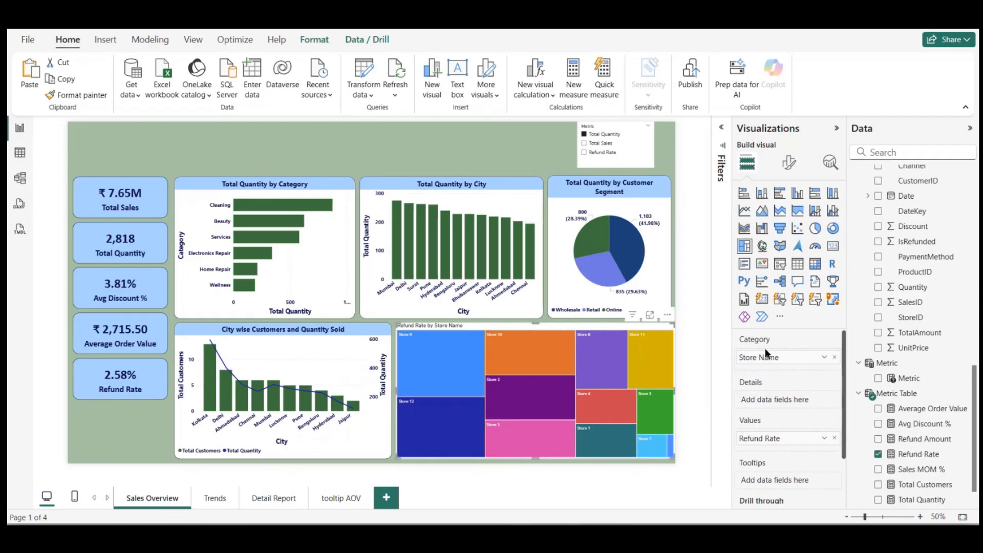
left_click(788, 161)
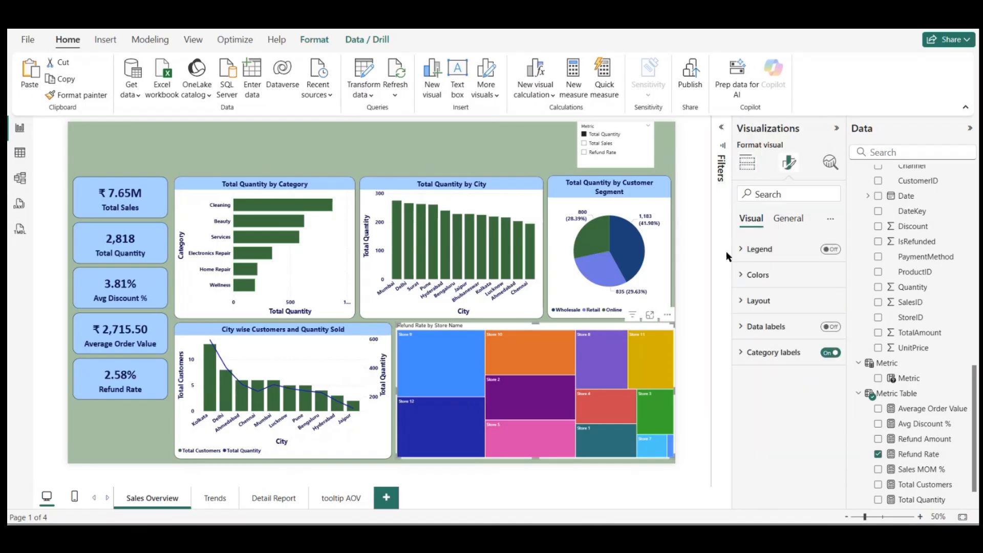
left_click(758, 274)
left_click(765, 353)
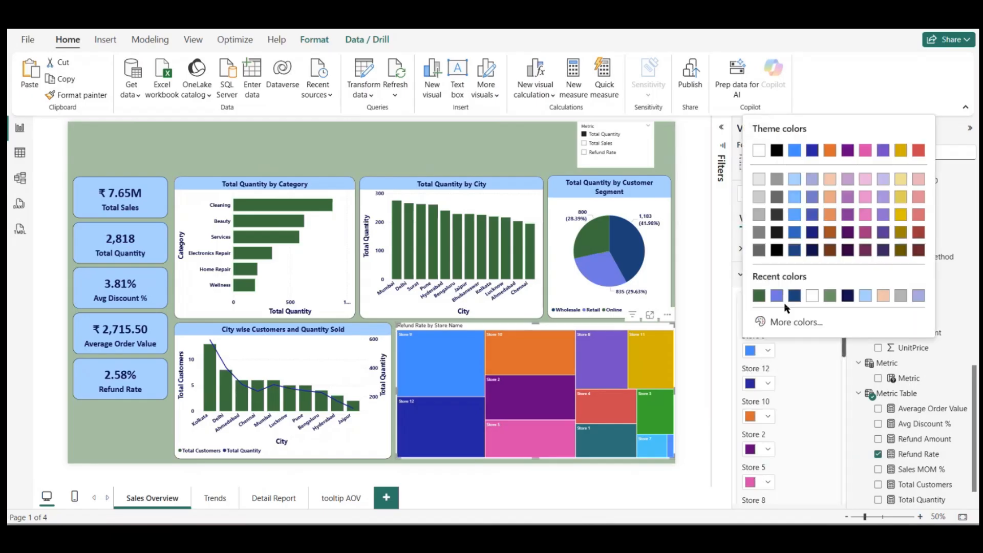
left_click(794, 295)
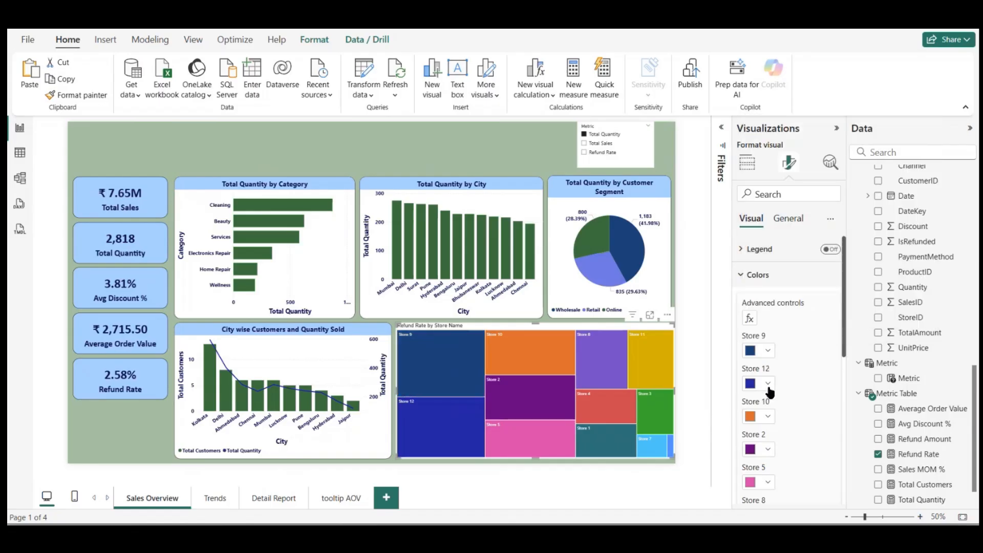
left_click(768, 384)
left_click(777, 329)
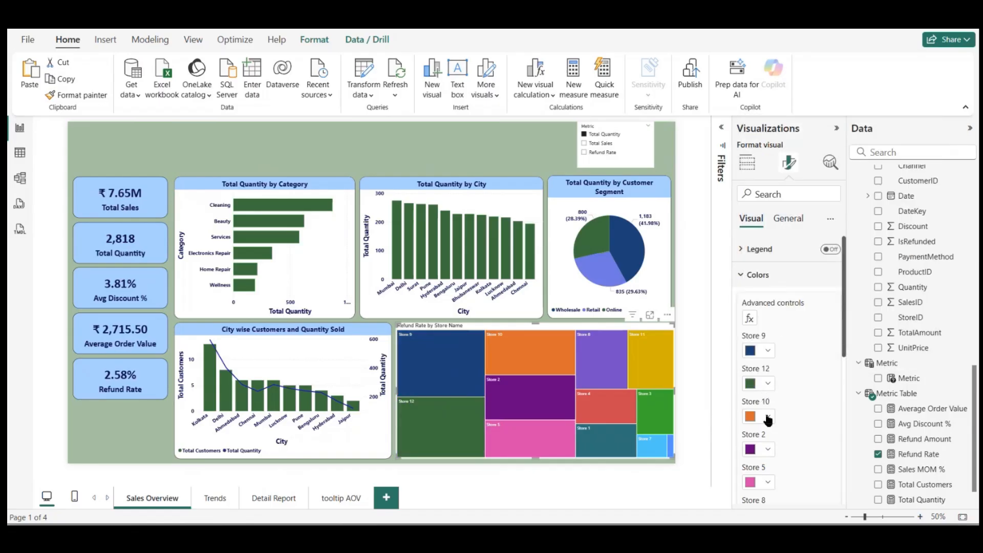
left_click(768, 417)
left_click(794, 362)
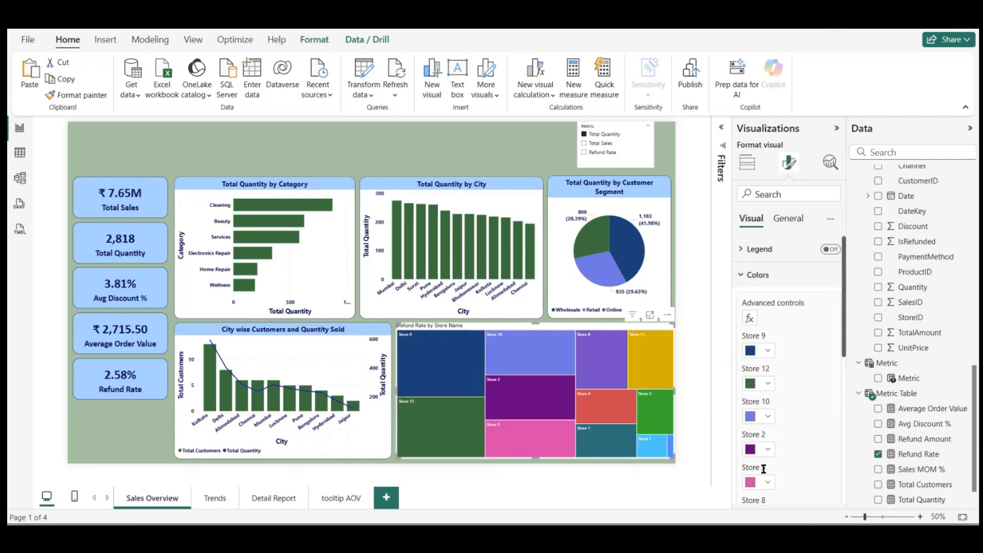
scroll(783, 460, "down", 5)
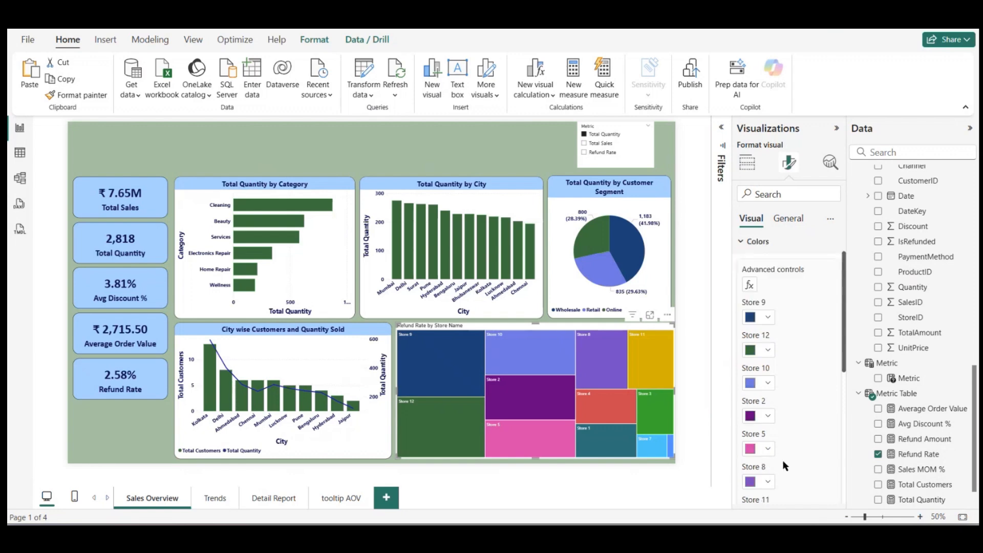
left_click(625, 481)
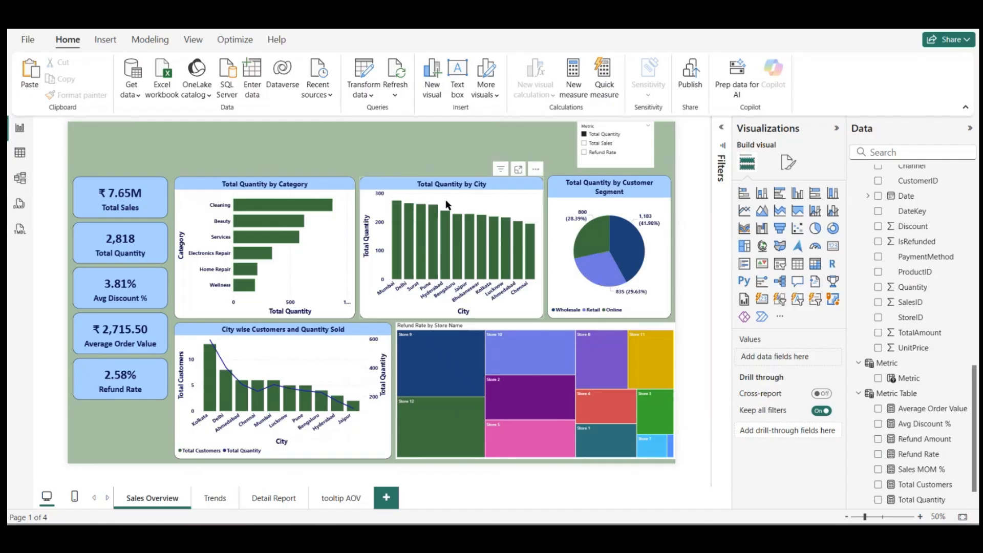
double_click(395, 160)
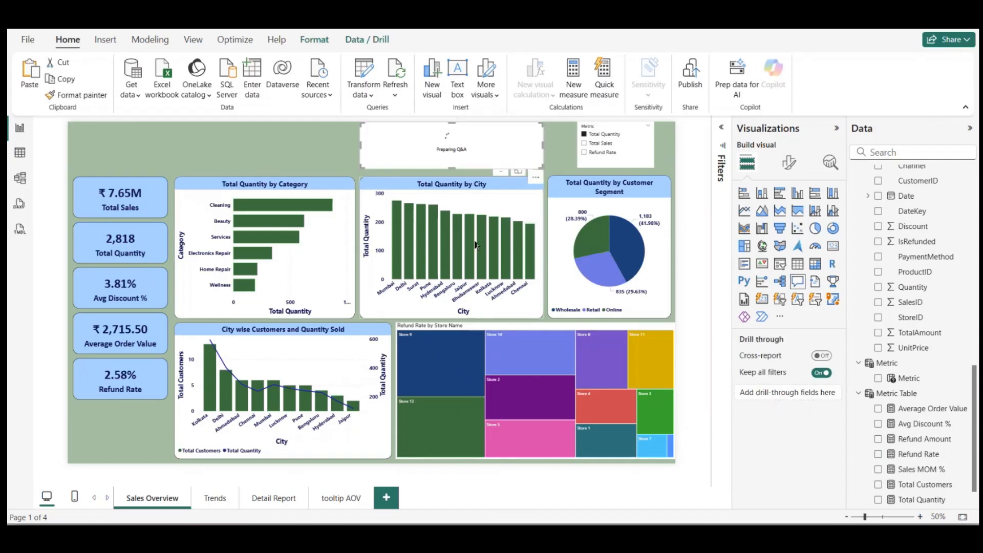
left_click(537, 180)
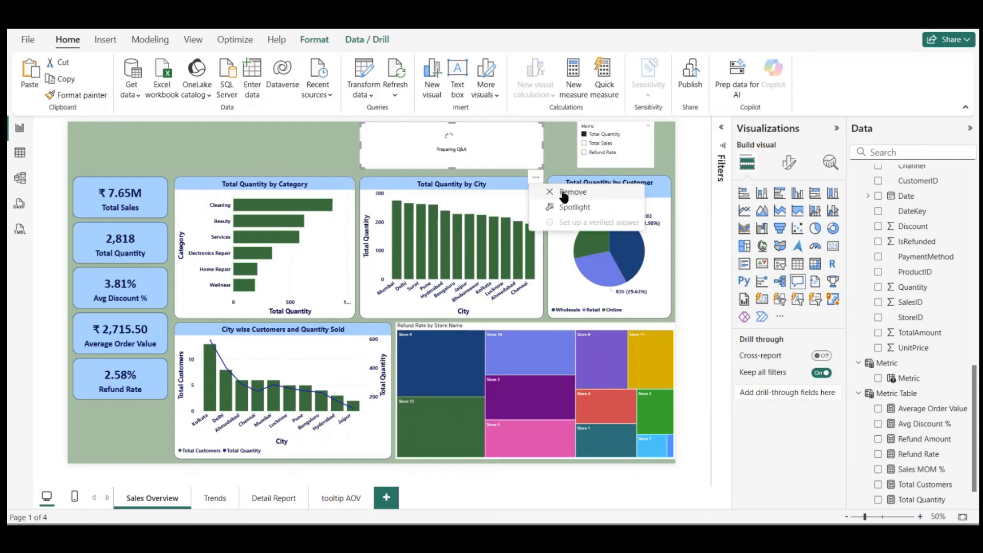
left_click(564, 194)
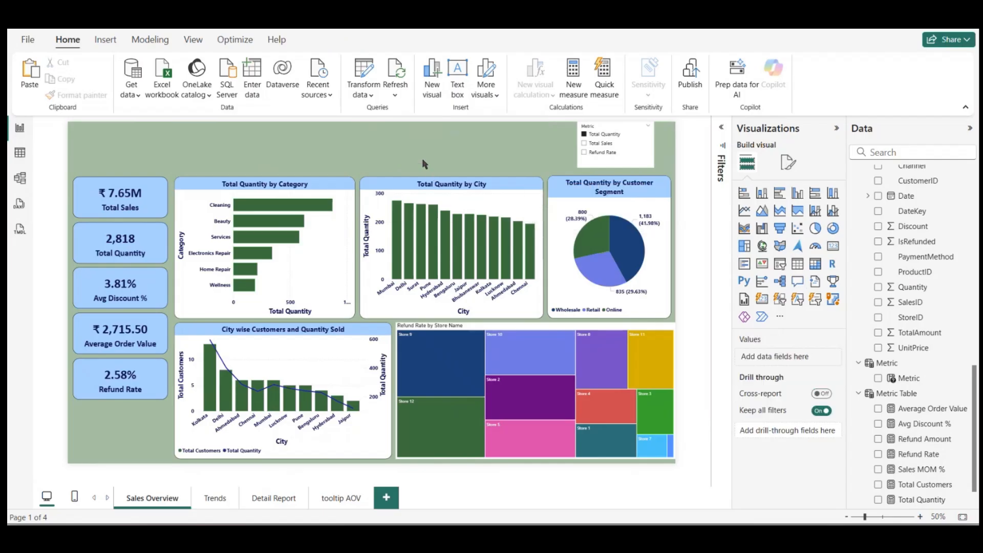
Step: Move the Category, City and Customer Segment charts together slightly up and sideways, away from the KPI cards
left_click(333, 260)
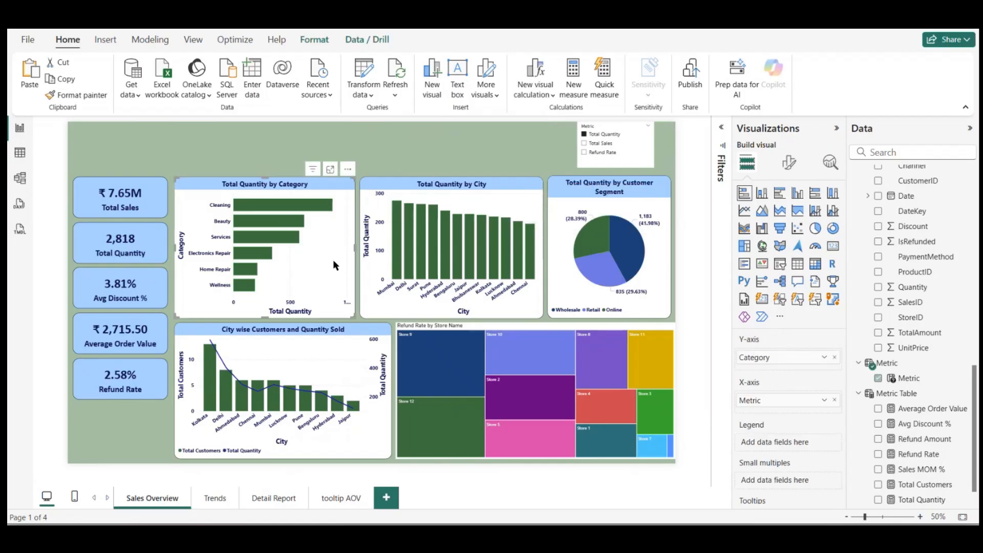
left_click(490, 205, "ctrl")
left_click(570, 202, "ctrl")
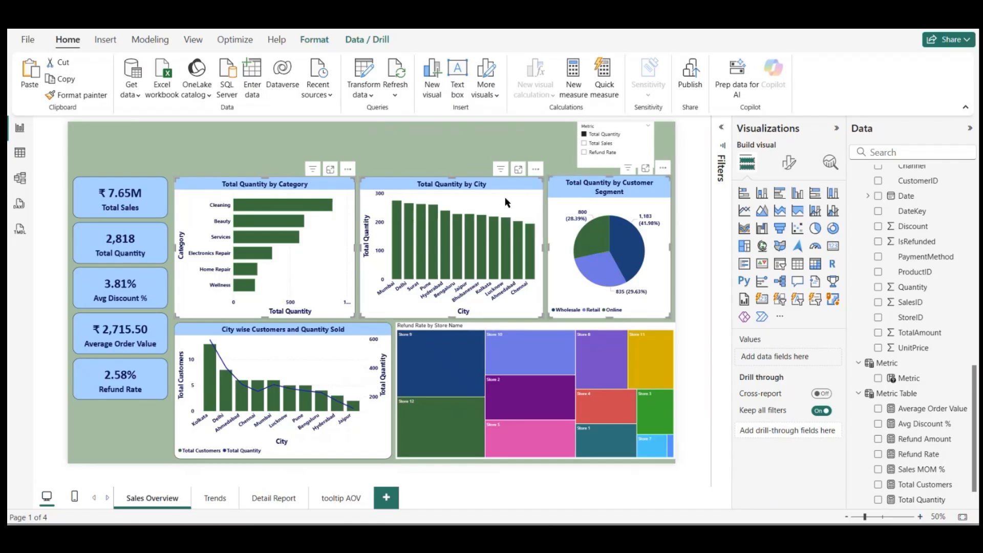
left_click_drag(505, 199, 506, 197)
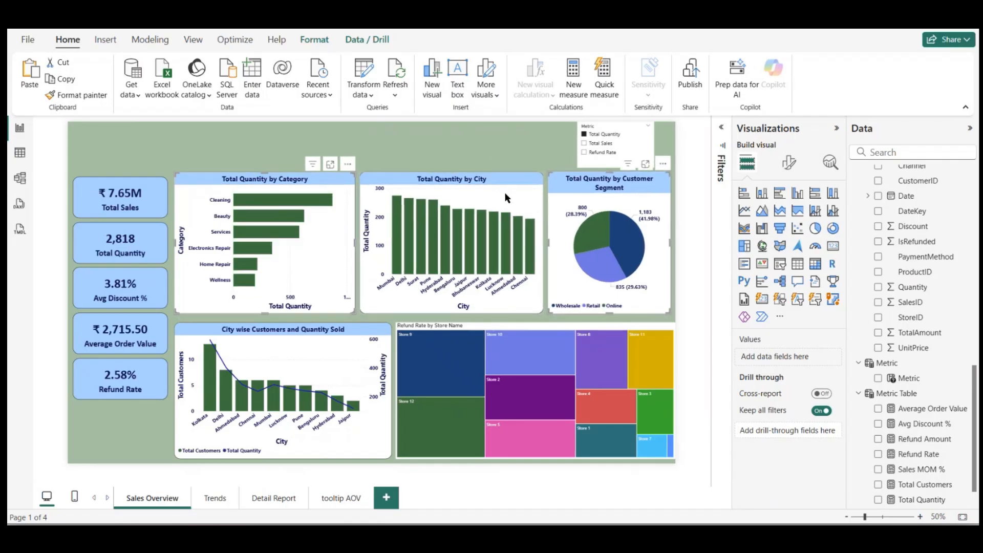
left_click(506, 192)
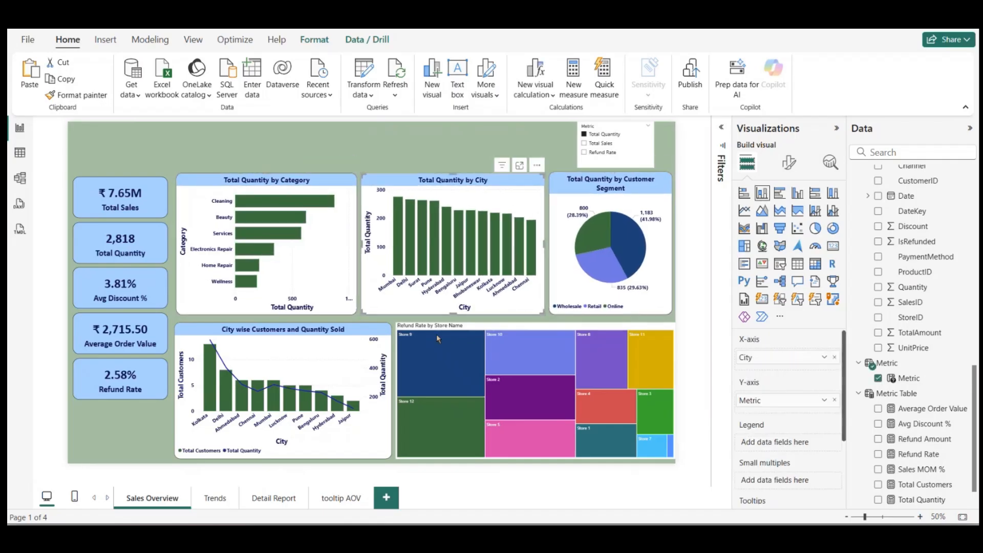
left_click(372, 353, "ctrl")
left_click(488, 328, "ctrl")
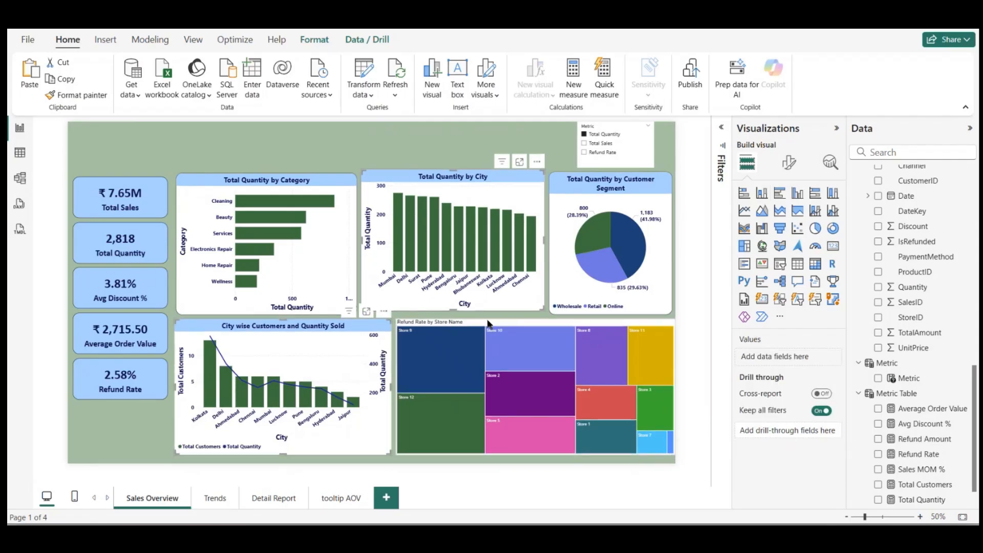
left_click_drag(488, 325, 490, 329)
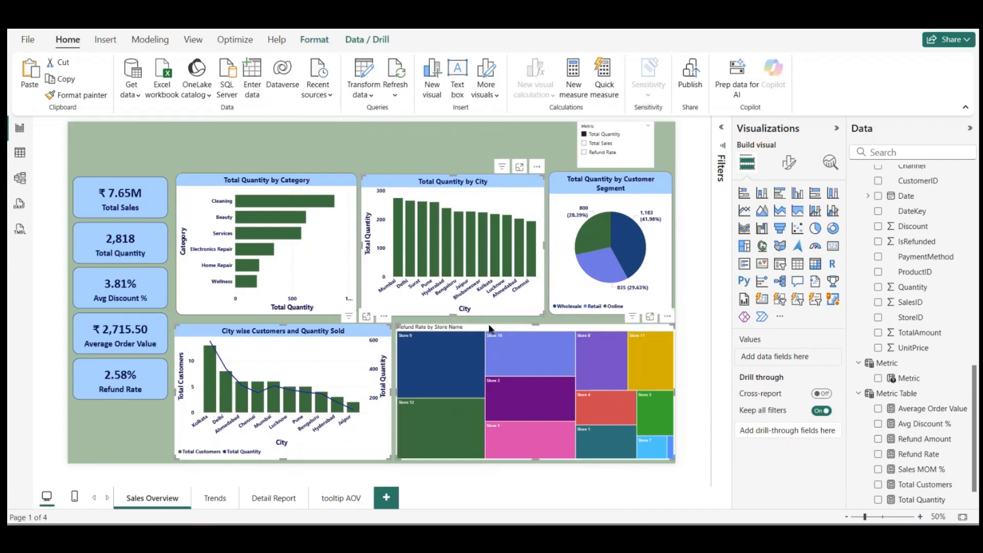
key("ctrl+z")
left_click(398, 156)
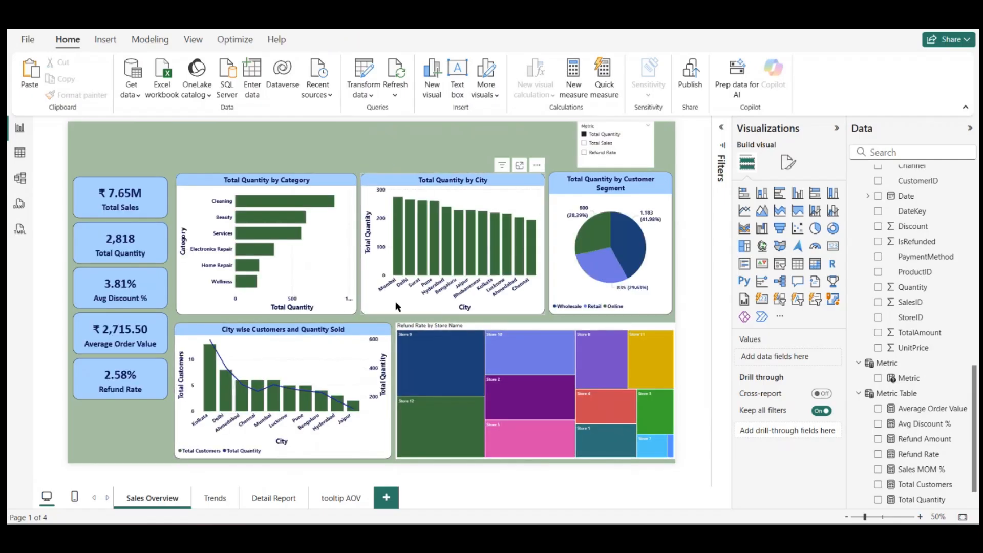
Step: Move the City wise Customers and Quantity Sold chart and the refund rate treemap together slightly closer to the upper charts
left_click(377, 344)
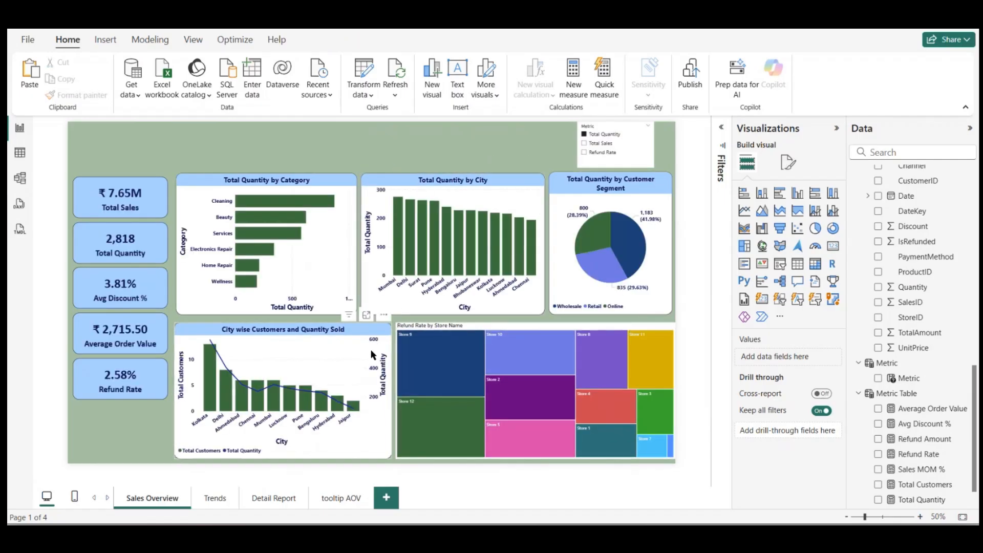
left_click(482, 331)
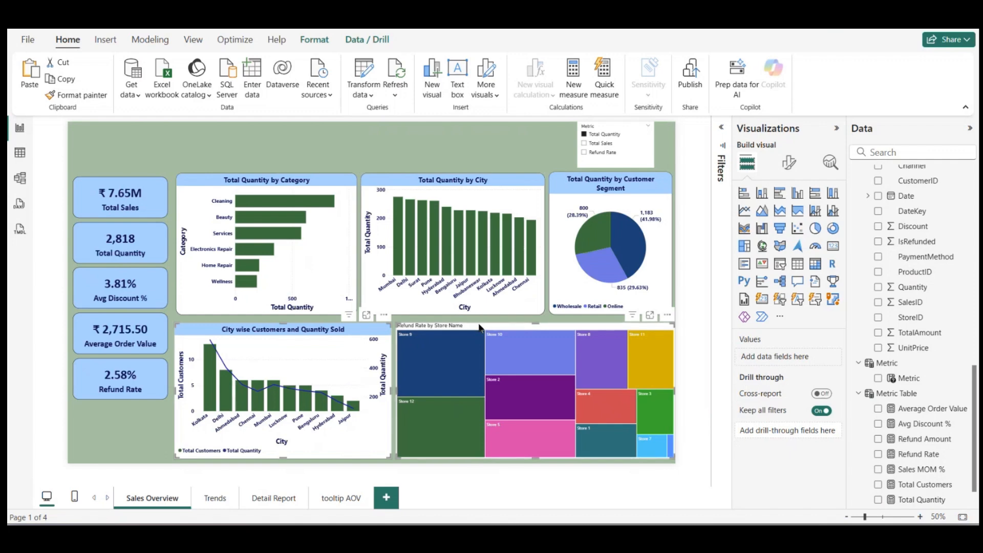
left_click_drag(480, 324, 477, 324)
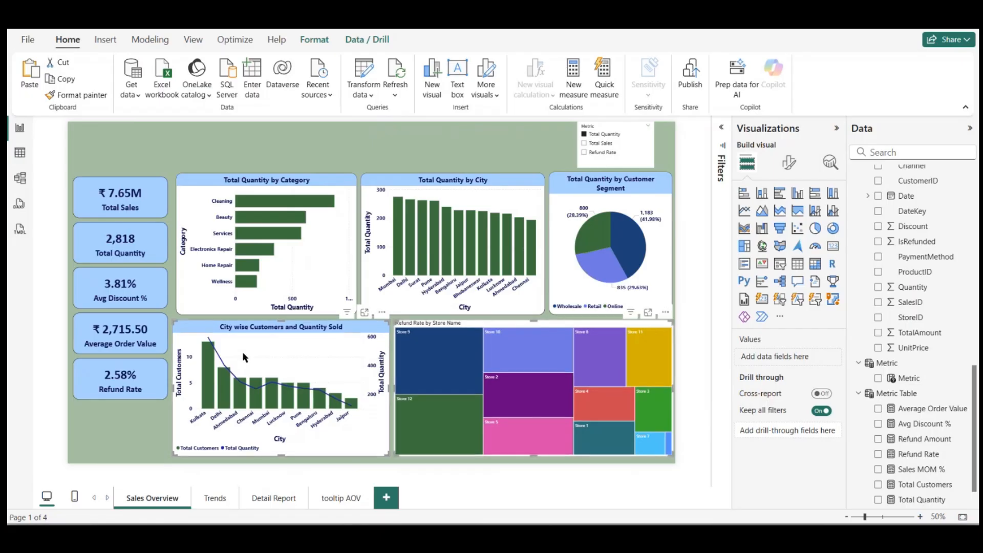
Step: Narrow the City wise Customers and Quantity Sold chart so its edge near the KPI cards aligns with the Category chart above
left_click(253, 344)
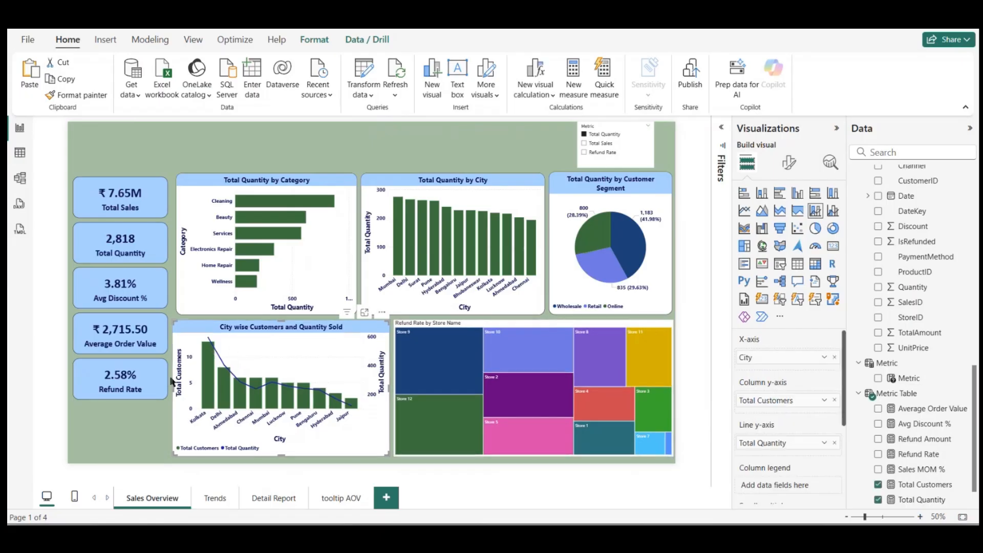
left_click_drag(172, 388, 175, 387)
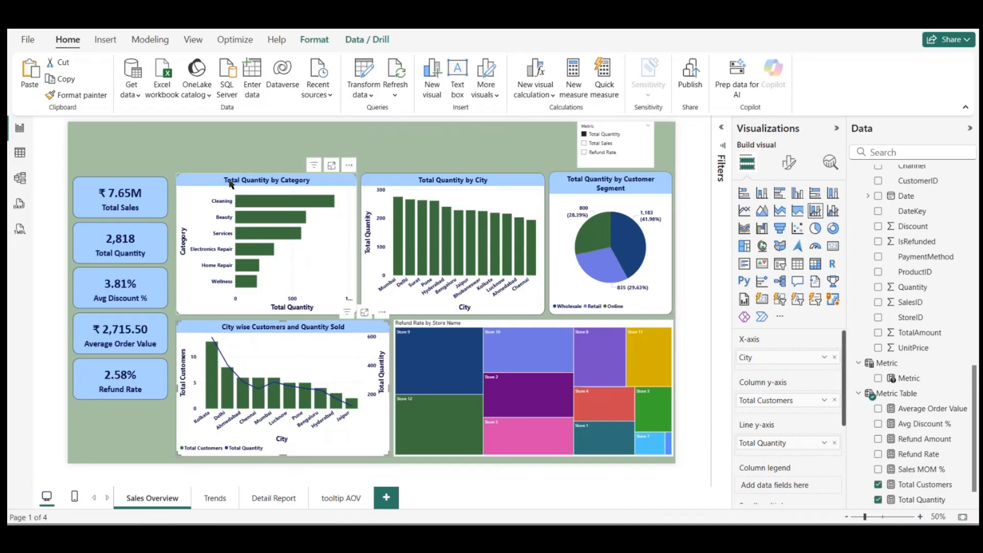
left_click(233, 157)
left_click(289, 269)
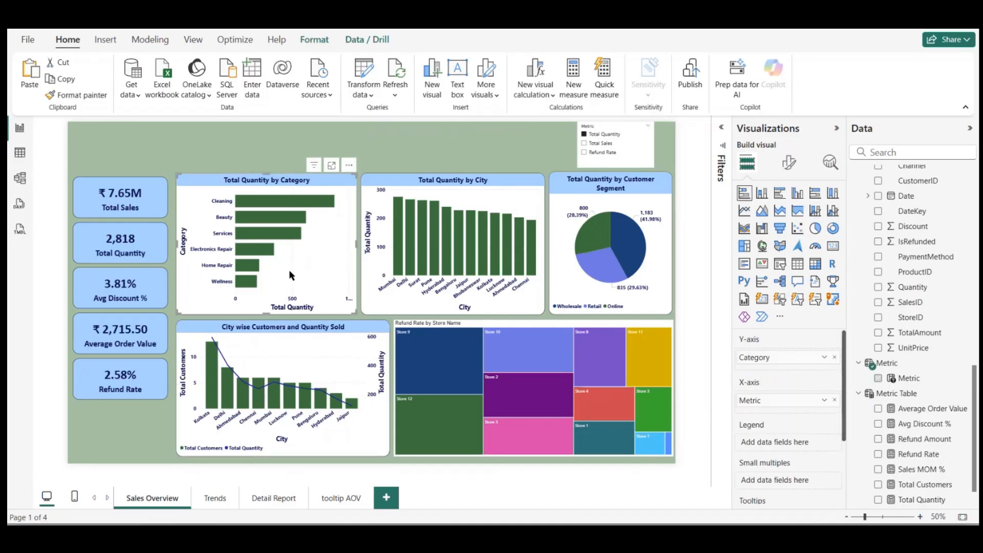
left_click(343, 377)
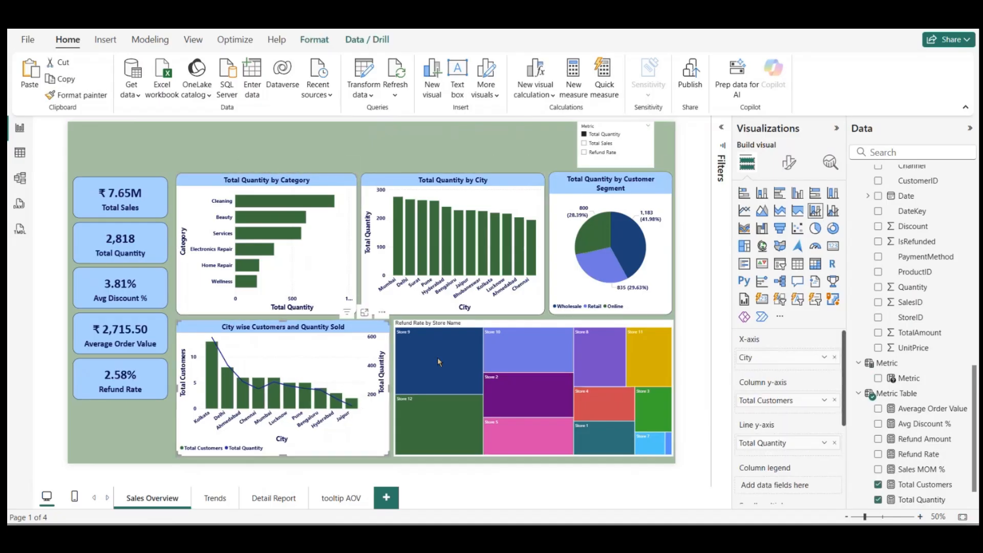
Step: Change the refund rate treemap's title text to "Store wise Refund Rate"
left_click(503, 328)
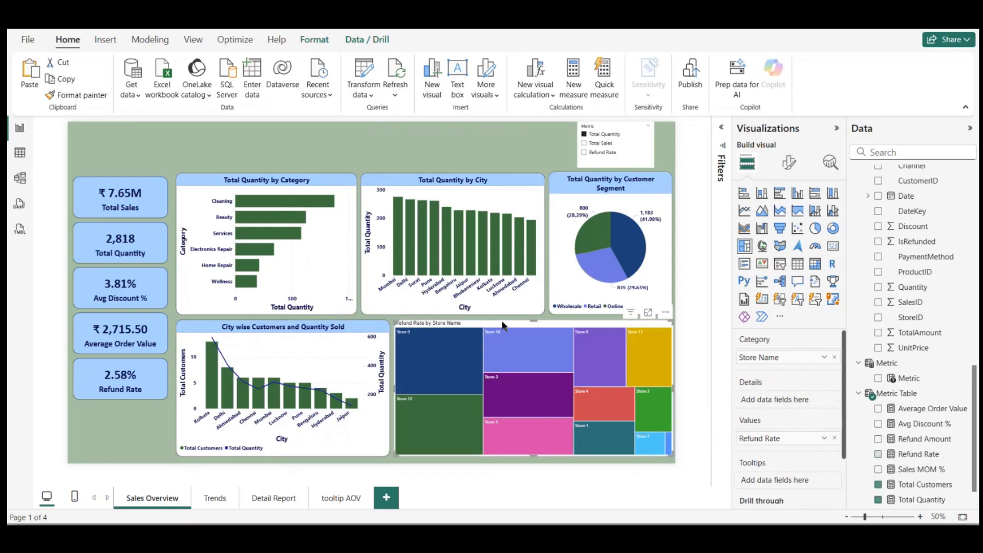
left_click(789, 163)
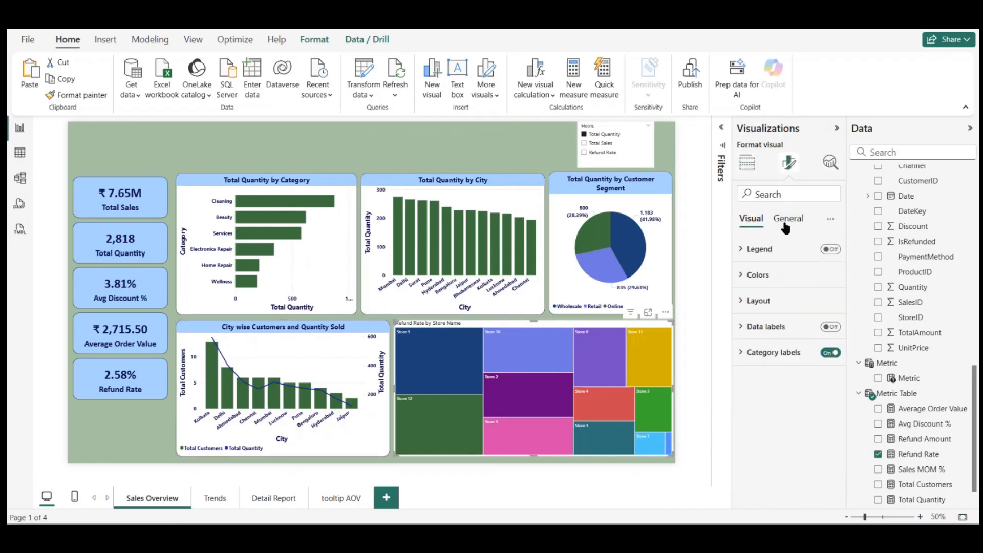
left_click(786, 225)
left_click(754, 303)
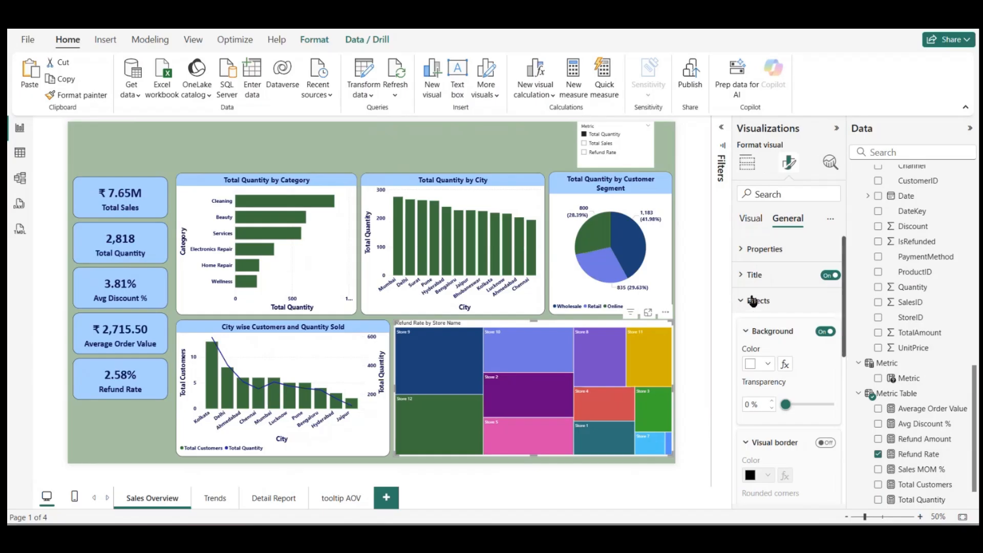
left_click(753, 302)
left_click(753, 275)
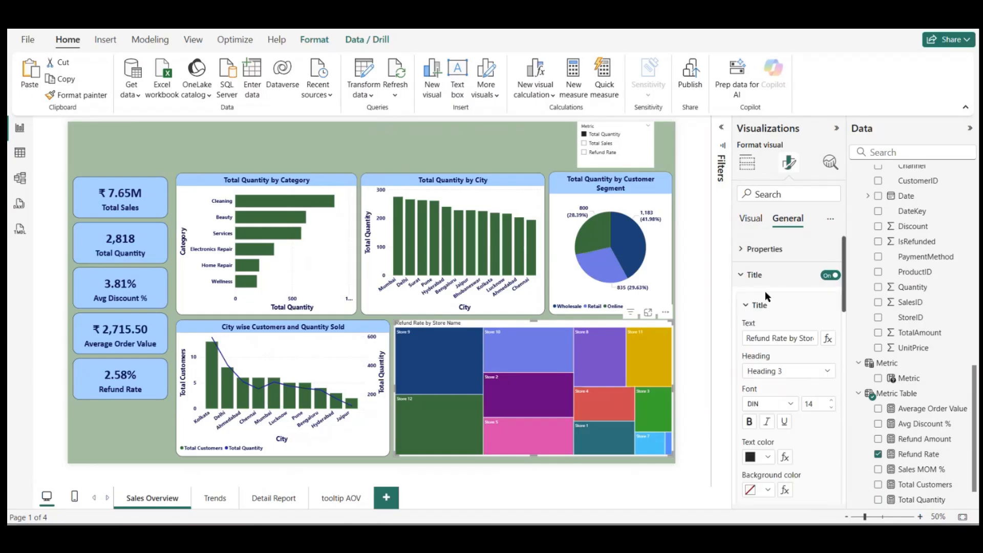
left_click(761, 337)
type("St")
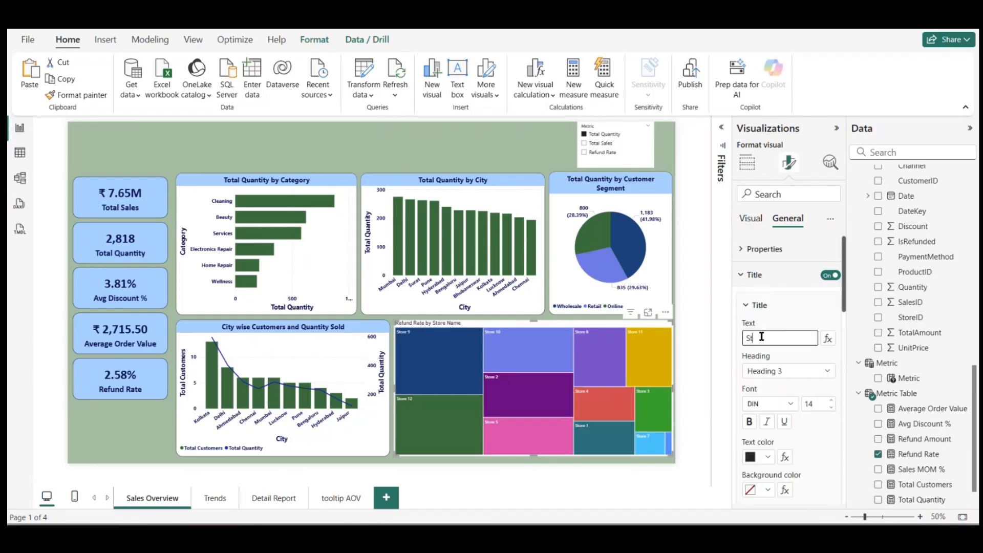
type("ore wise Refund Ra")
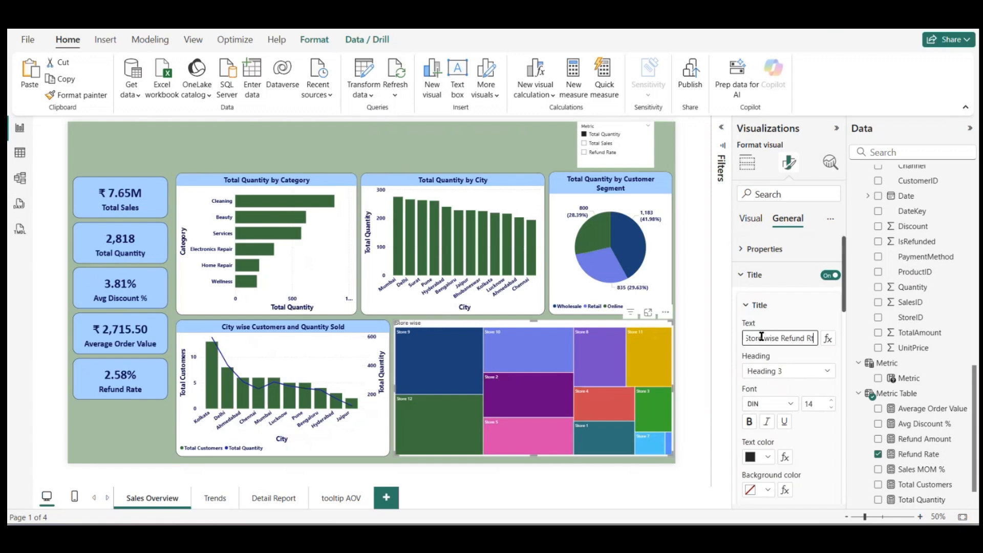
type("te")
Step: Format the treemap's title in bold Segoe UI at size 15 and center it horizontally
left_click(795, 405)
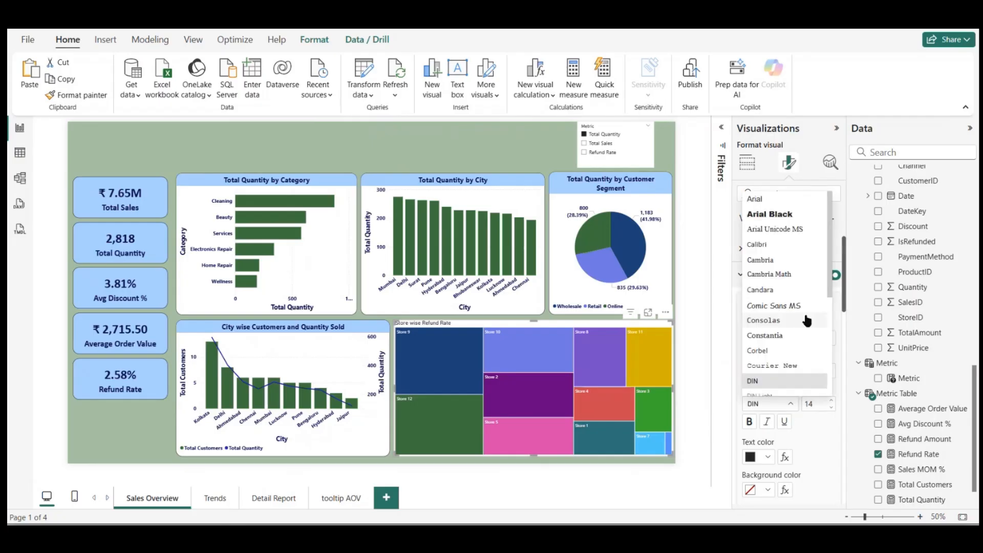
scroll(807, 317, "down", 5)
left_click(783, 302)
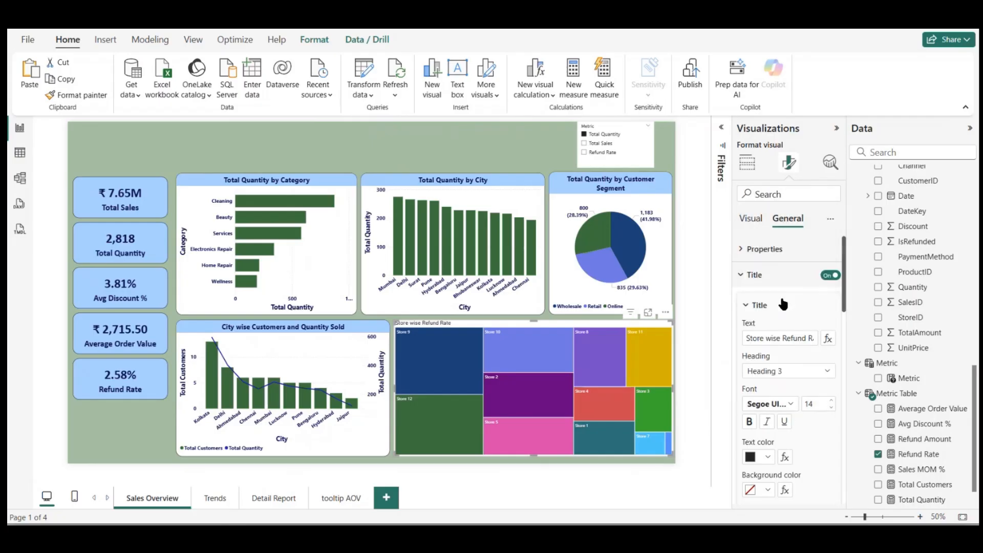
left_click(832, 401)
scroll(791, 405, "down", 2)
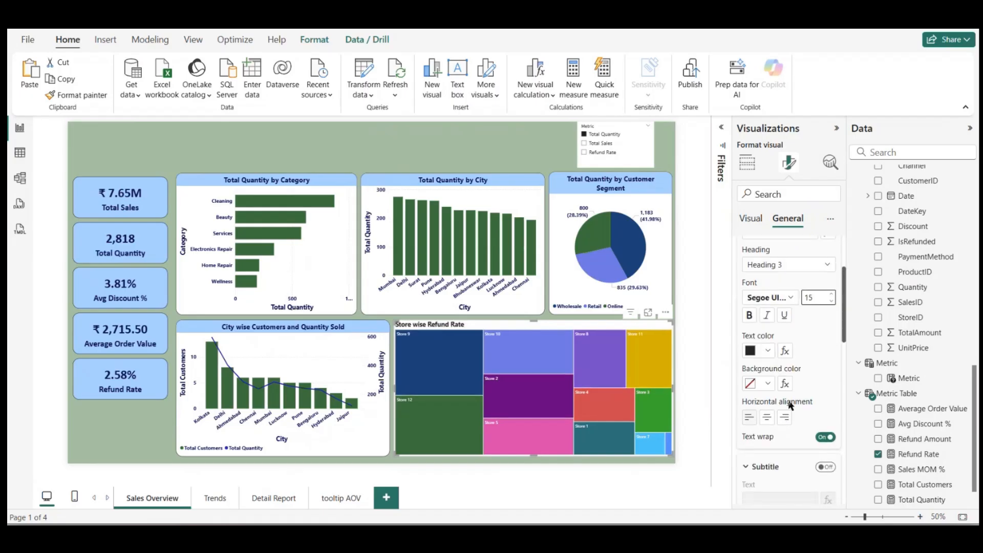
left_click(767, 417)
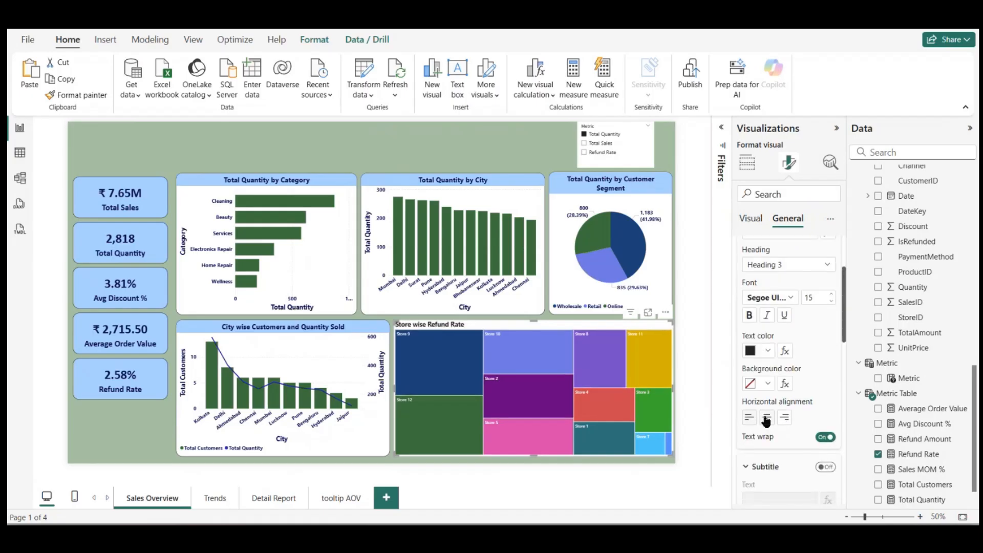
Step: Give the treemap's title dark navy text on a light blue #a0d1ff background
left_click(768, 351)
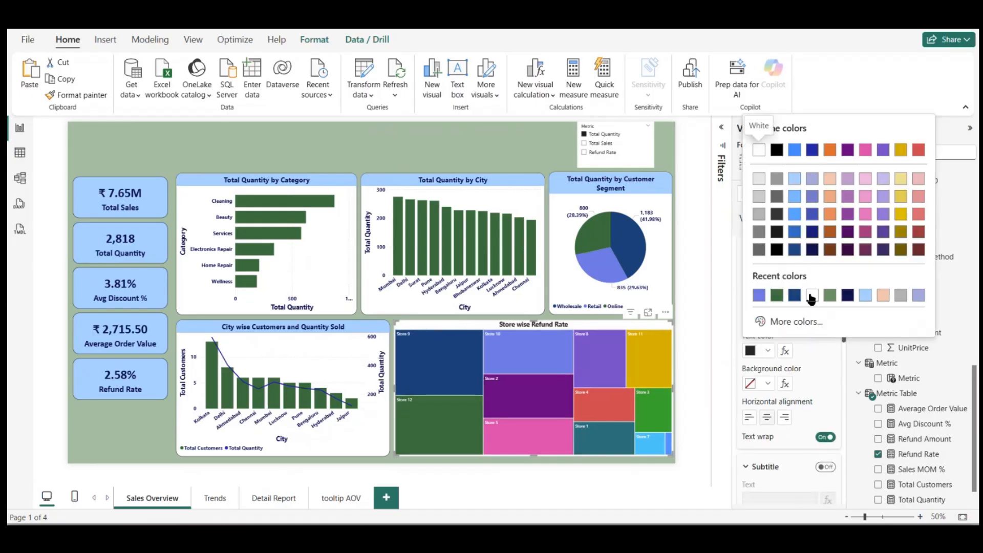
left_click(848, 297)
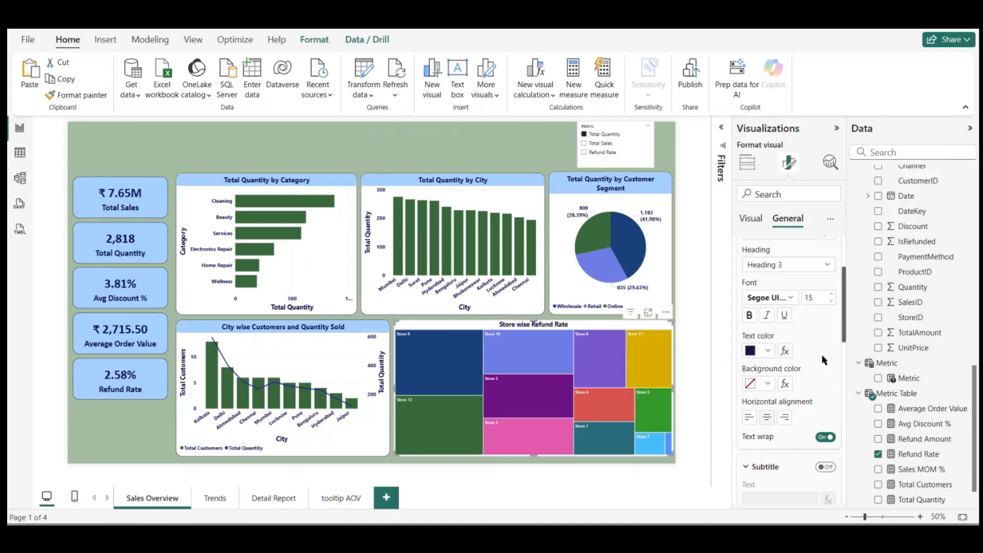
left_click(768, 384)
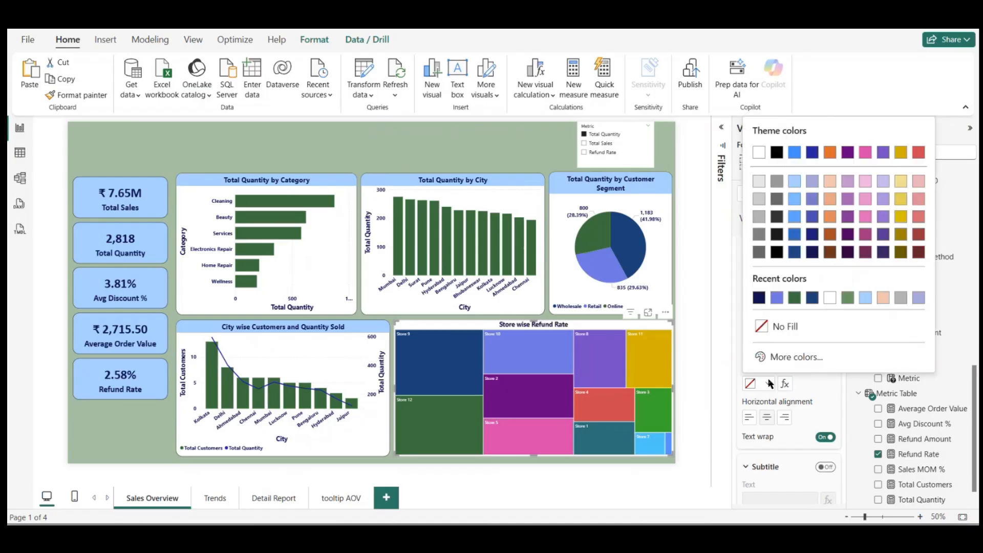
left_click(865, 298)
left_click(455, 142)
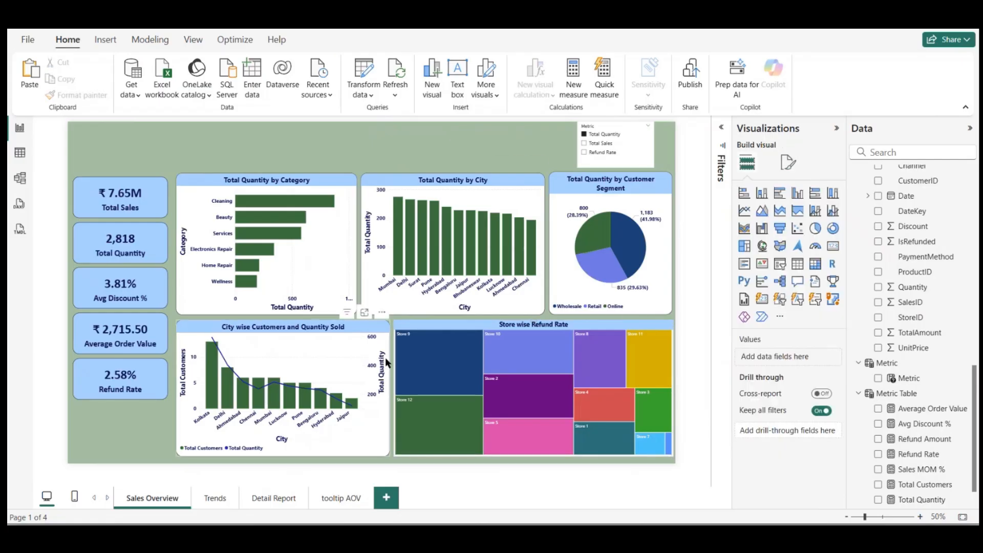
double_click(447, 146)
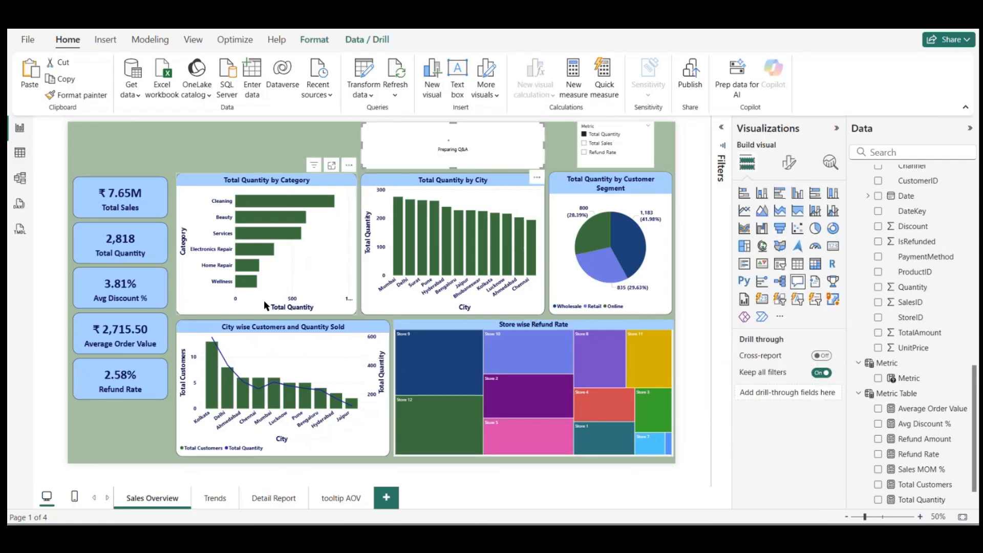
left_click(538, 177)
left_click(563, 194)
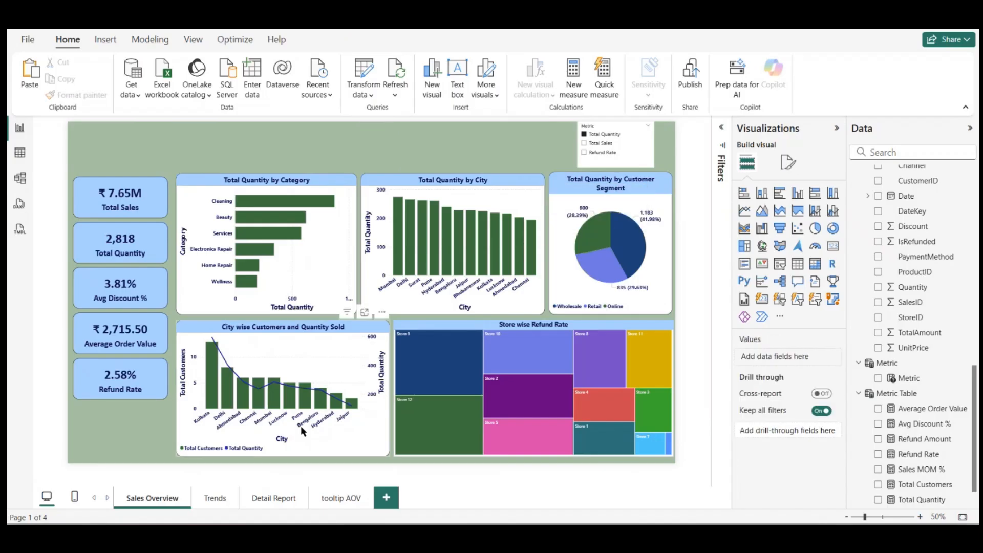
Step: Look up the hex code of the Sales Overview page's canvas background color
left_click(215, 498)
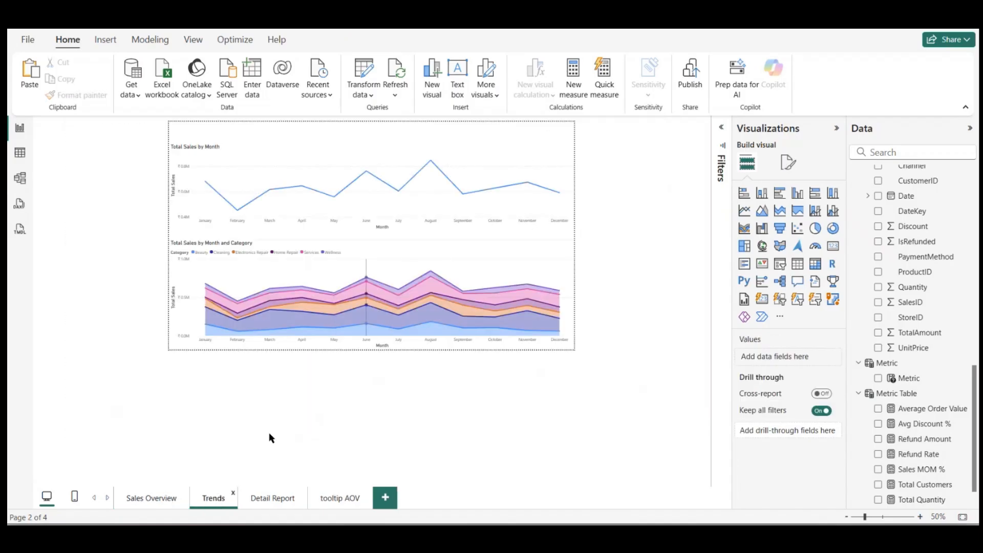
left_click(169, 504)
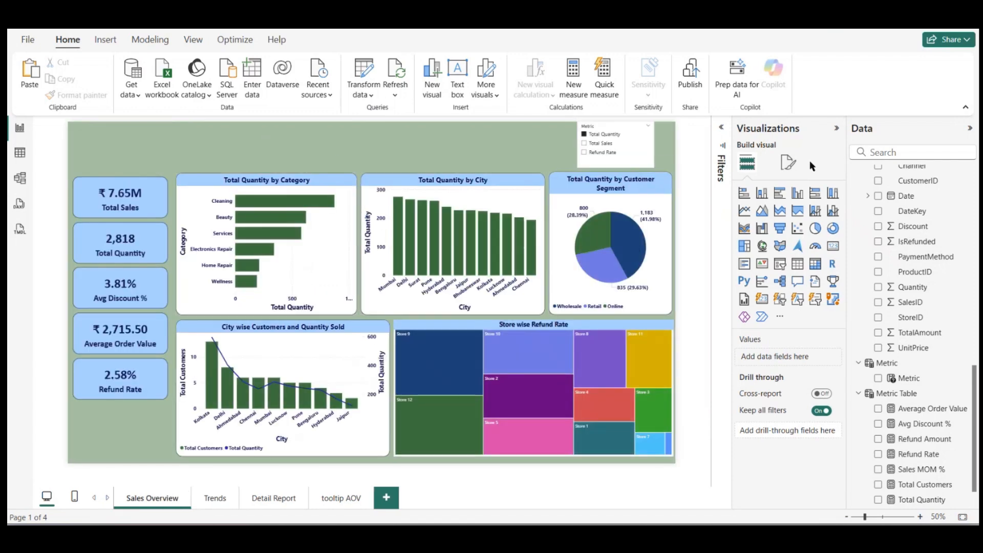
left_click(789, 163)
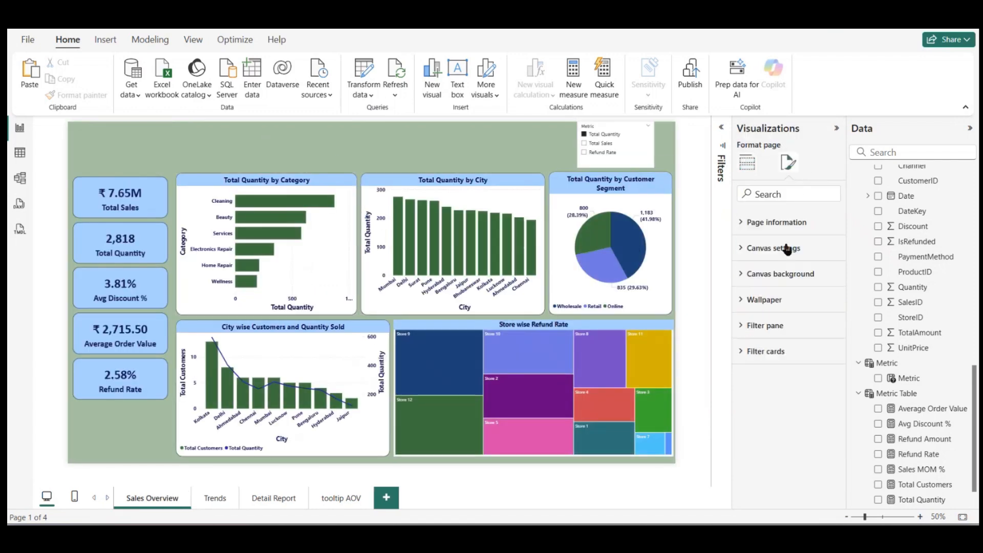
left_click(752, 280)
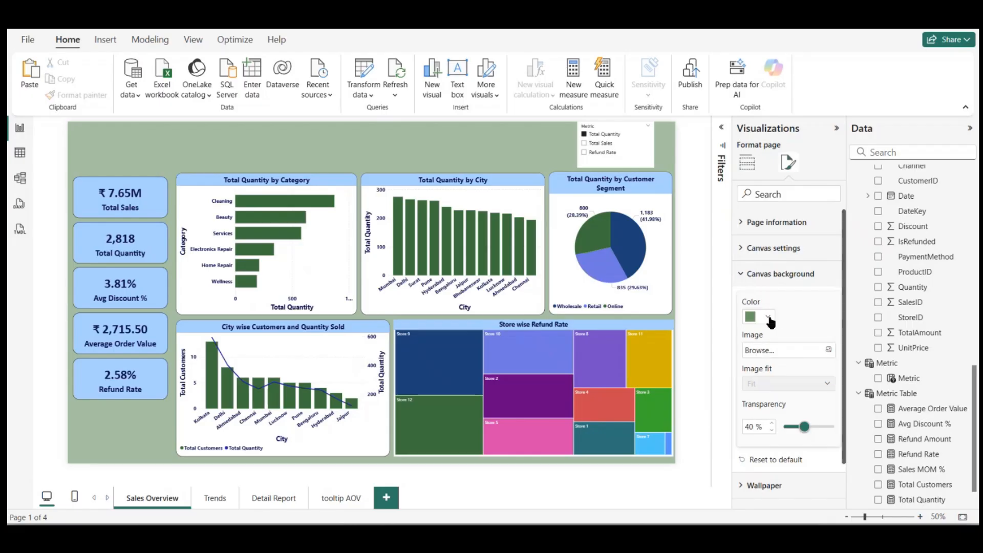
left_click(768, 319)
left_click(773, 289)
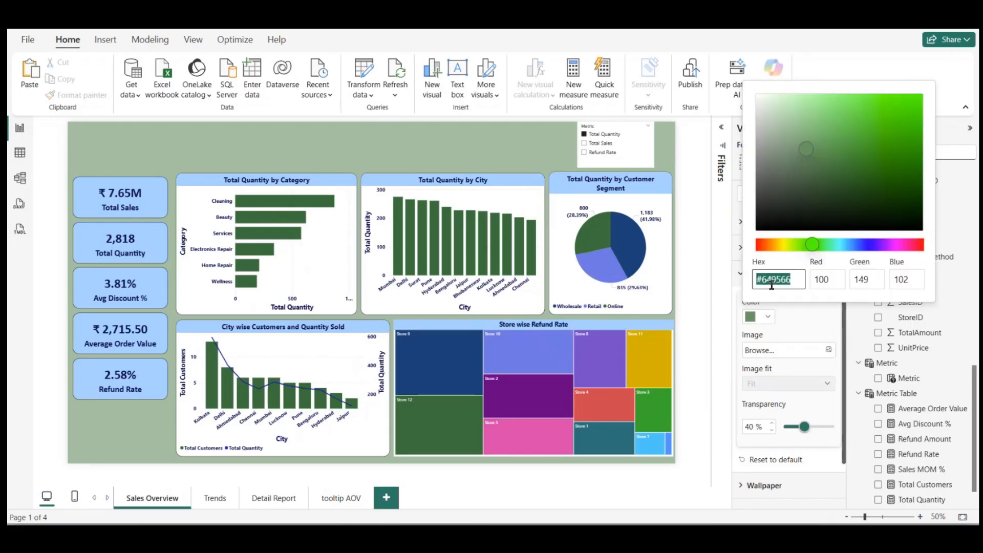
left_click(216, 502)
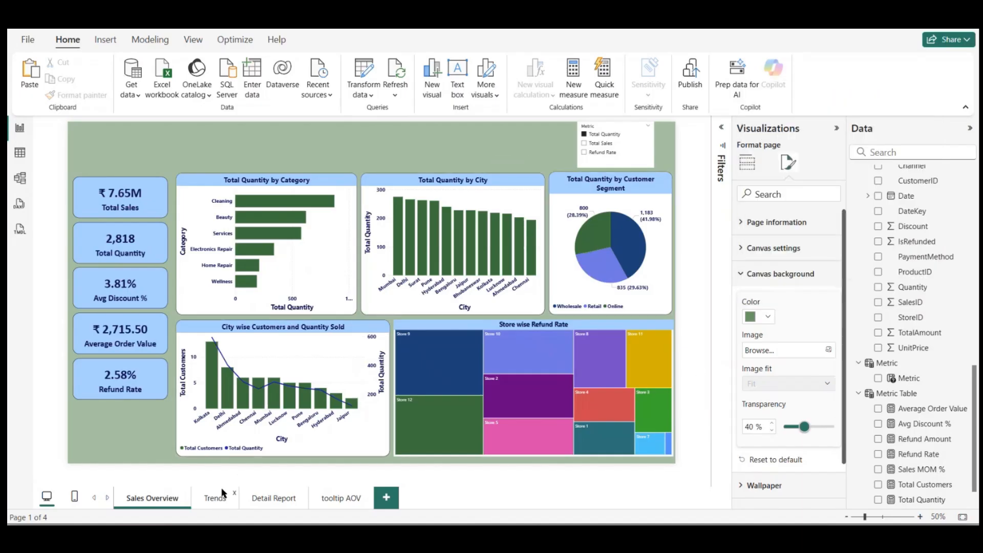
Step: Set the Trends page's canvas background to green #649566, with transparency matching the Sales Overview page's 40%
left_click(215, 498)
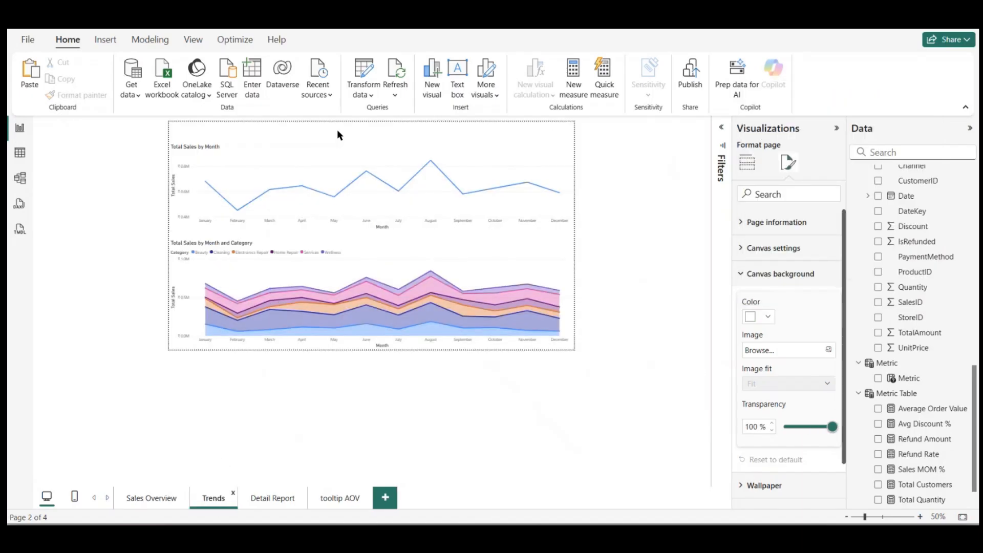
left_click(780, 168)
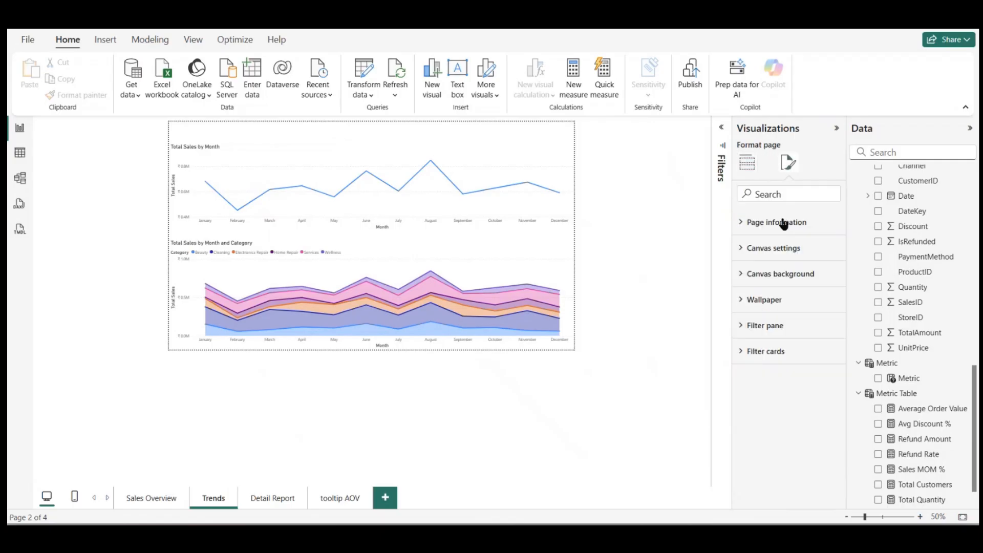
left_click(751, 279)
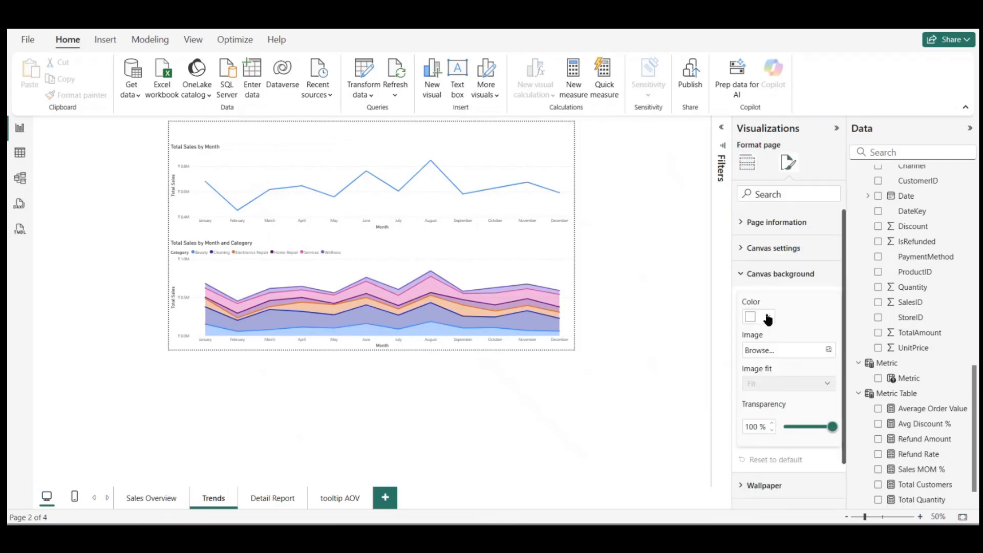
left_click(768, 317)
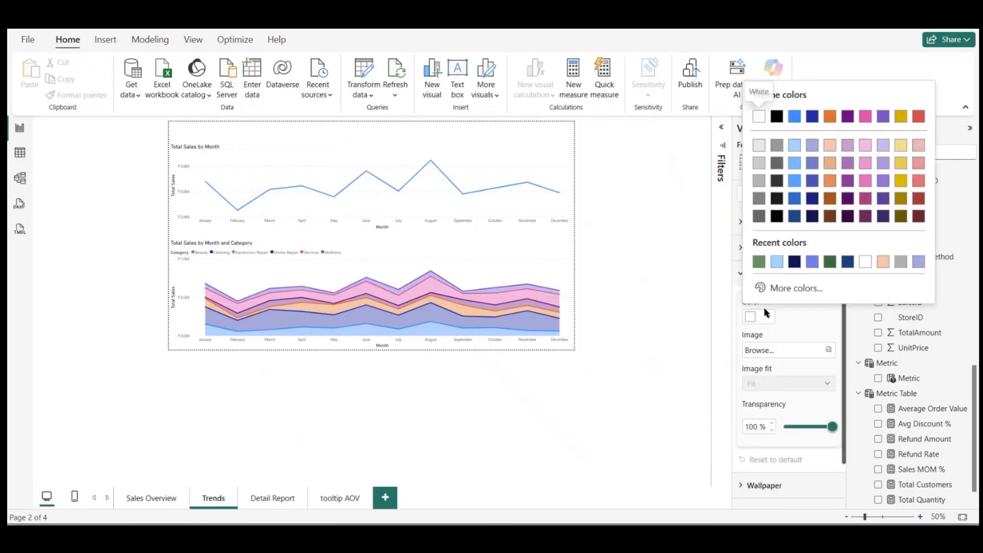
left_click(759, 263)
left_click(804, 427)
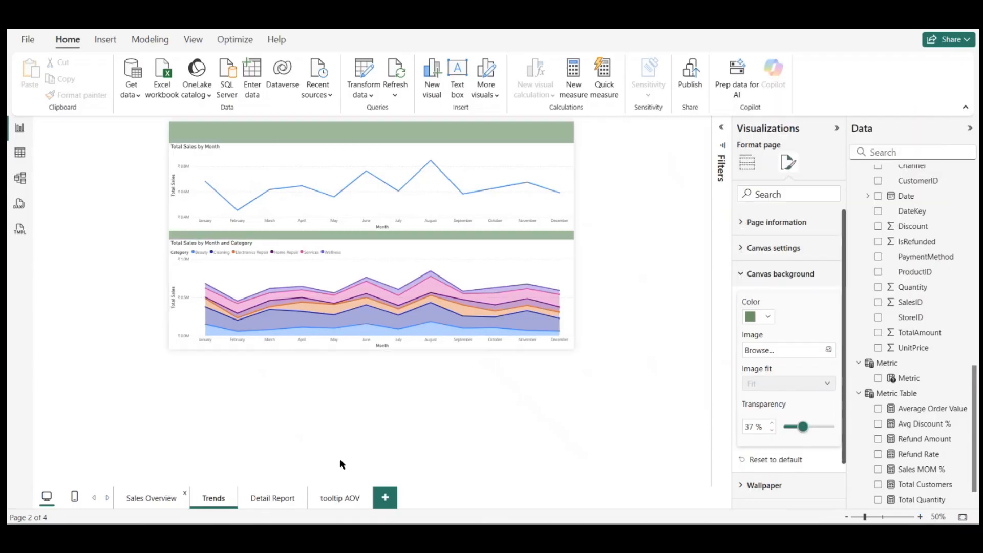
left_click(151, 498)
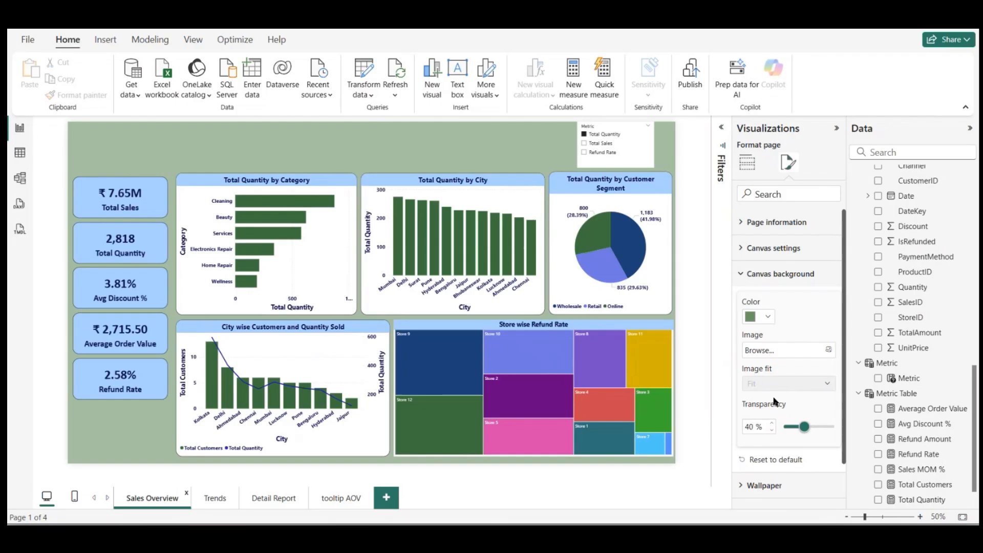
left_click(215, 499)
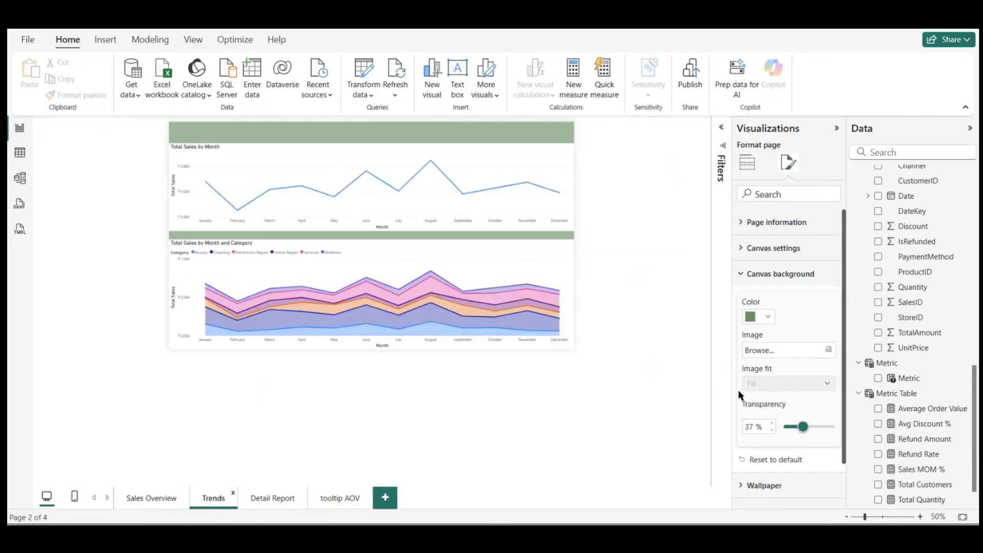
left_click(773, 423)
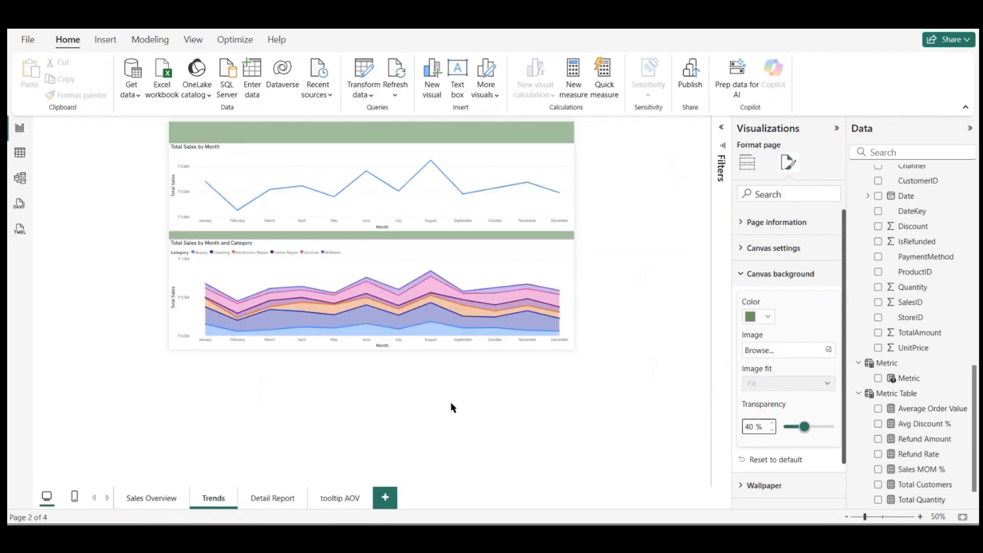
Step: Copy the City wise Customers and Quantity Sold chart from the Sales Overview page and paste it on the Trends page
left_click(164, 502)
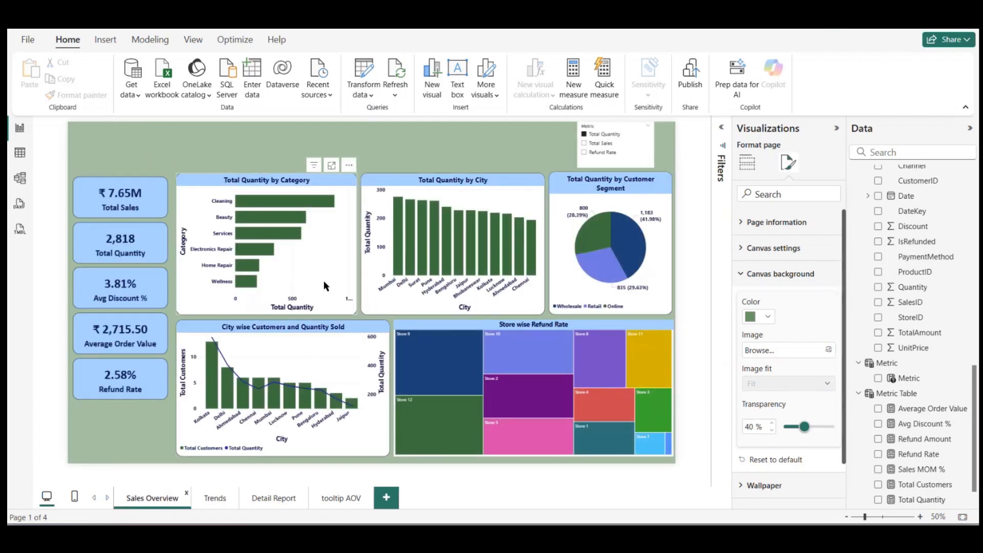
left_click(324, 282)
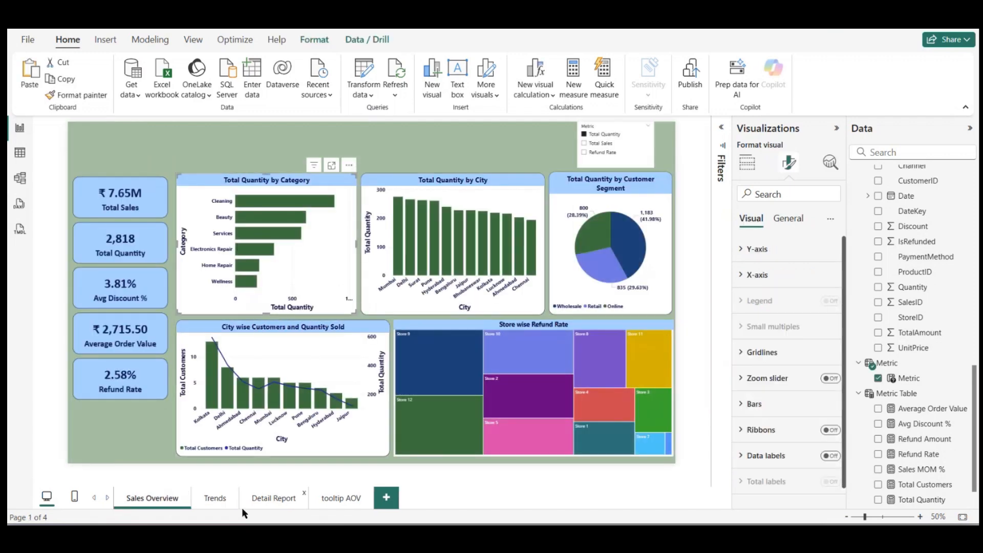
left_click(366, 361)
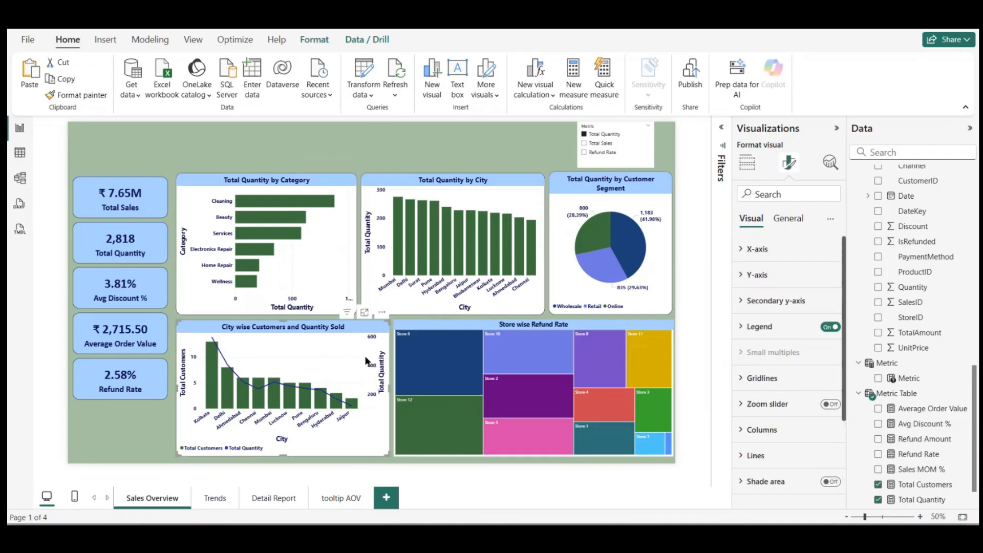
left_click(215, 503)
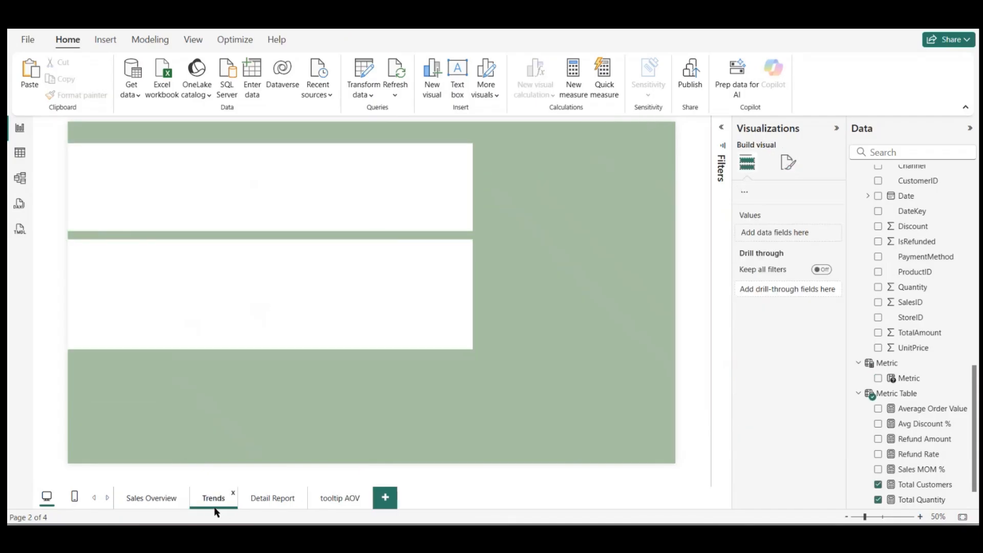
key("ctrl+v")
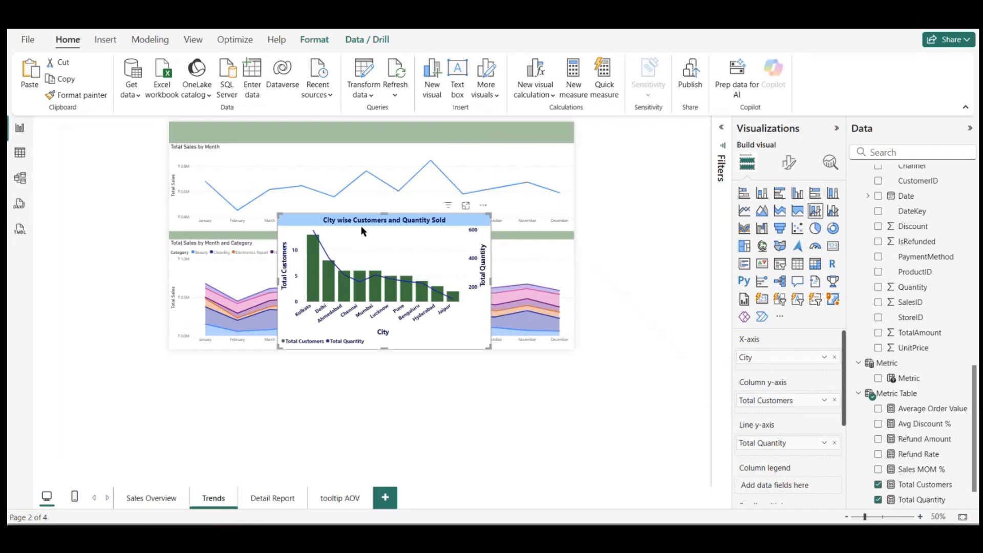
Step: Apply the pasted chart's formatting to the Total Sales by Month line chart with Format Painter
left_click(82, 96)
left_click(281, 164)
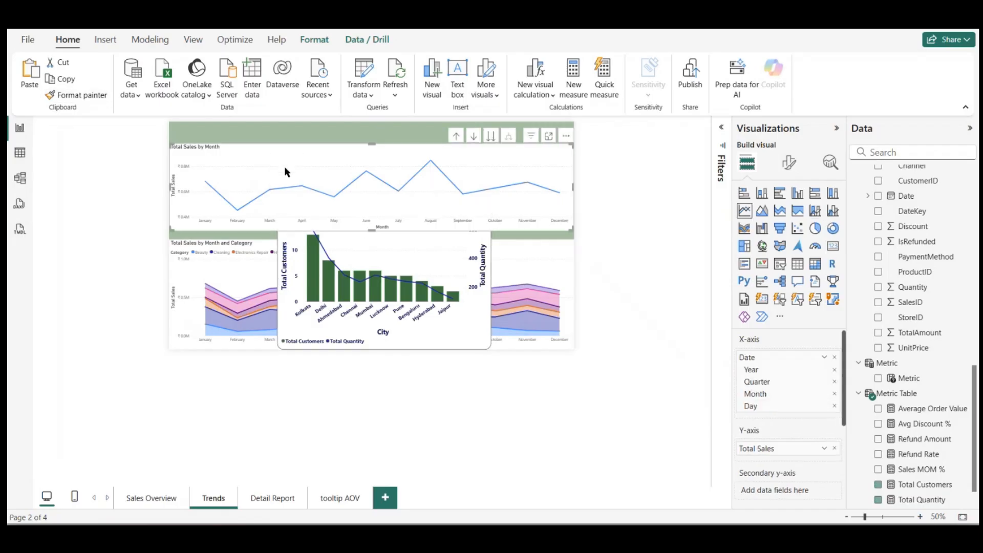
left_click(350, 254)
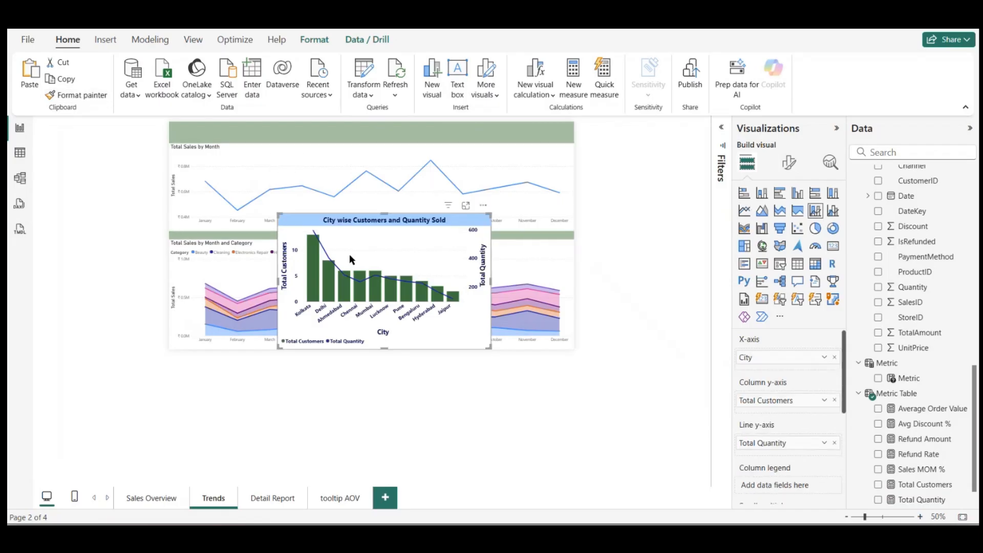
left_click(81, 95)
left_click(251, 160)
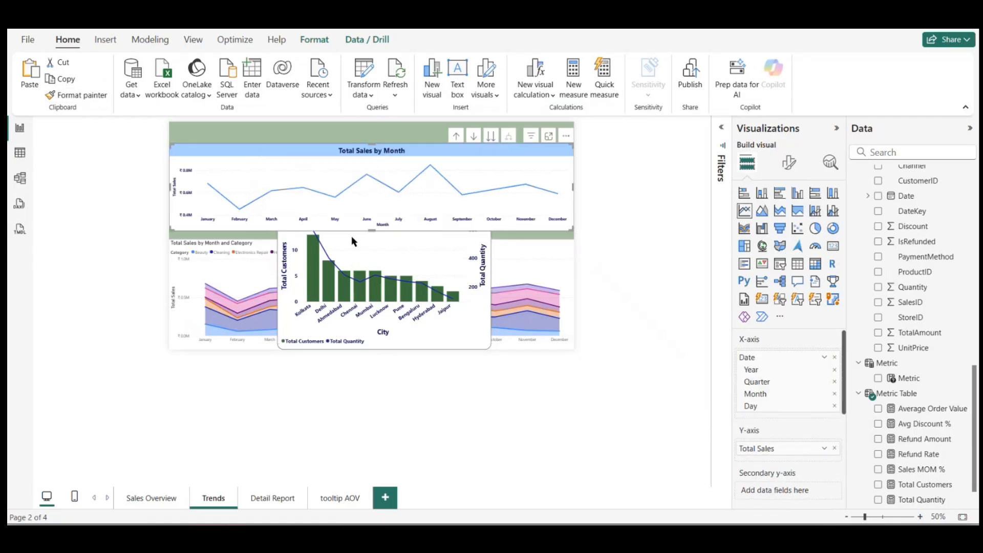
Step: Apply the pasted chart's formatting to the Total Sales by Month and Category area chart with Format Painter
left_click(384, 263)
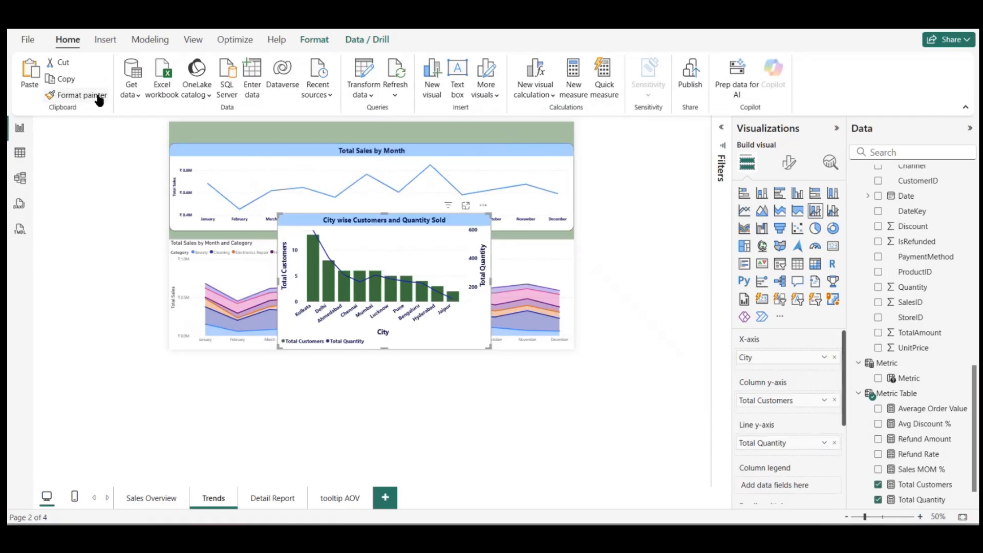
left_click(79, 96)
left_click(222, 264)
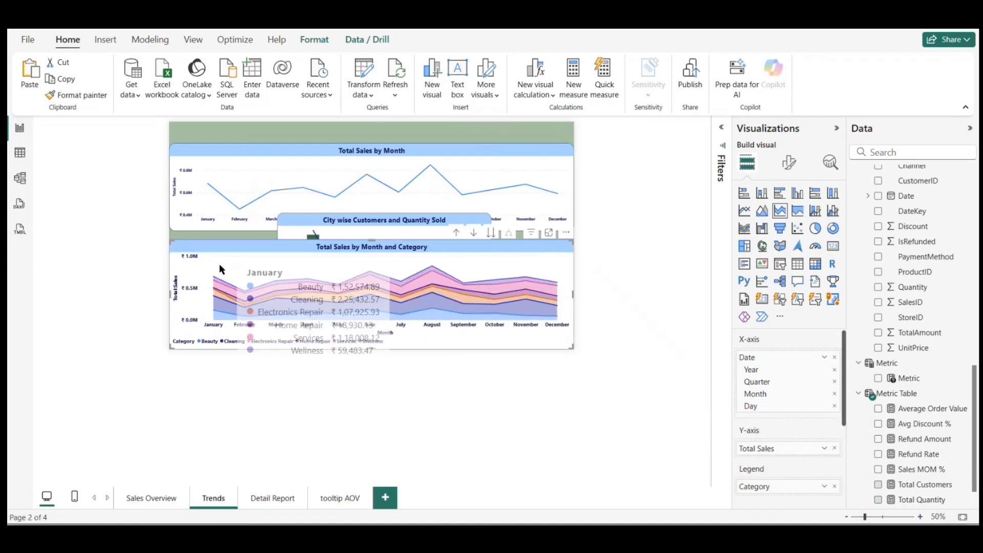
Step: Remove the pasted City wise Customers and Quantity Sold chart from the Trends page
left_click(422, 224)
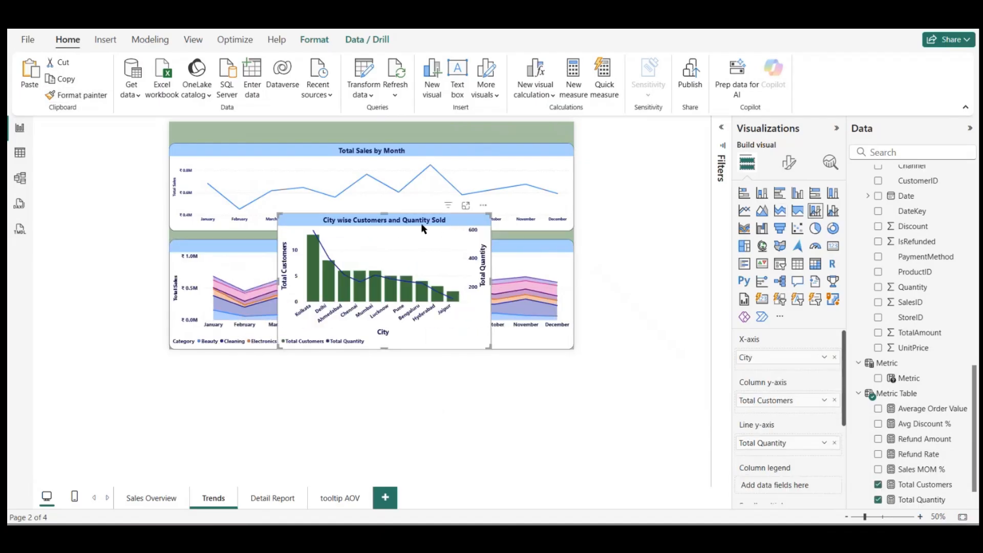
left_click(483, 205)
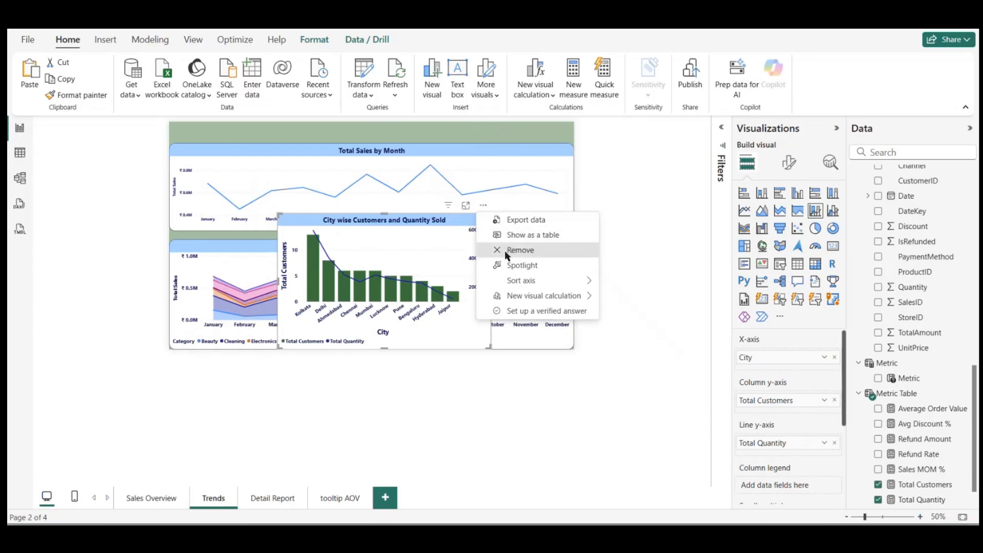
left_click(508, 251)
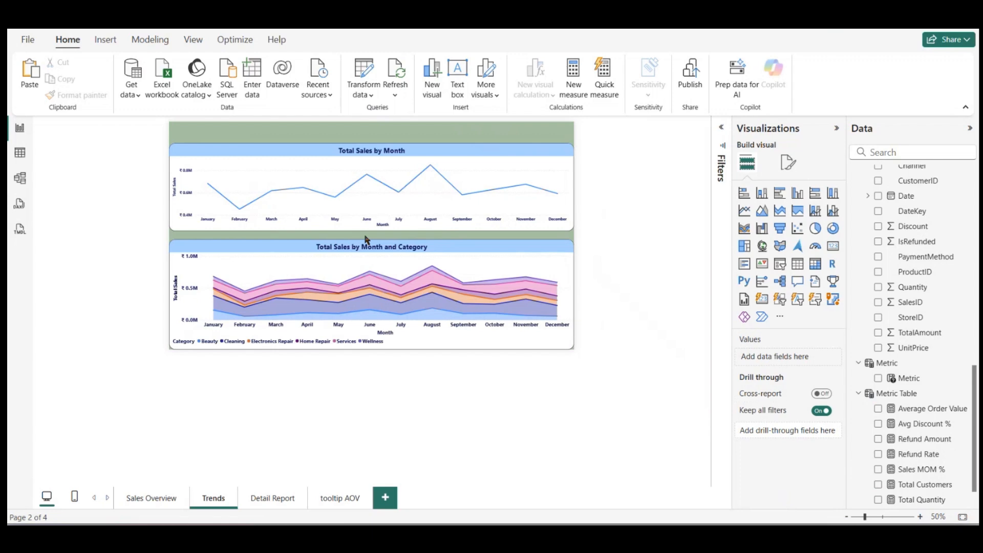
Step: Narrow the Total Sales by Month and Category chart slightly from both sides to leave a small margin at the page edges
left_click(343, 265)
mouse_move(174, 293)
left_mouse_down()
mouse_move(186, 281)
mouse_move(177, 284)
left_mouse_up()
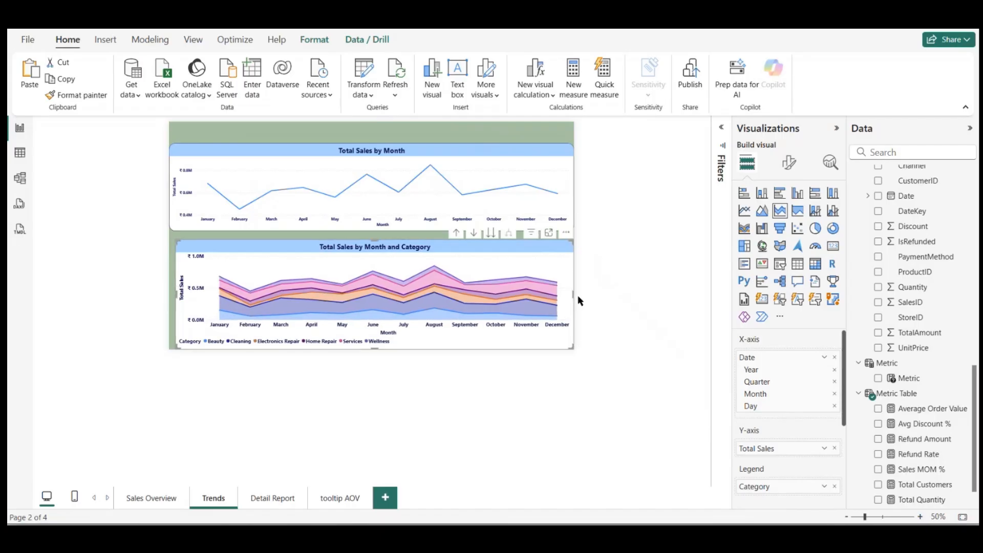
left_click_drag(573, 293, 568, 294)
Step: Change the Total Sales by Month chart's line color to the recently used dark green
left_click(487, 177)
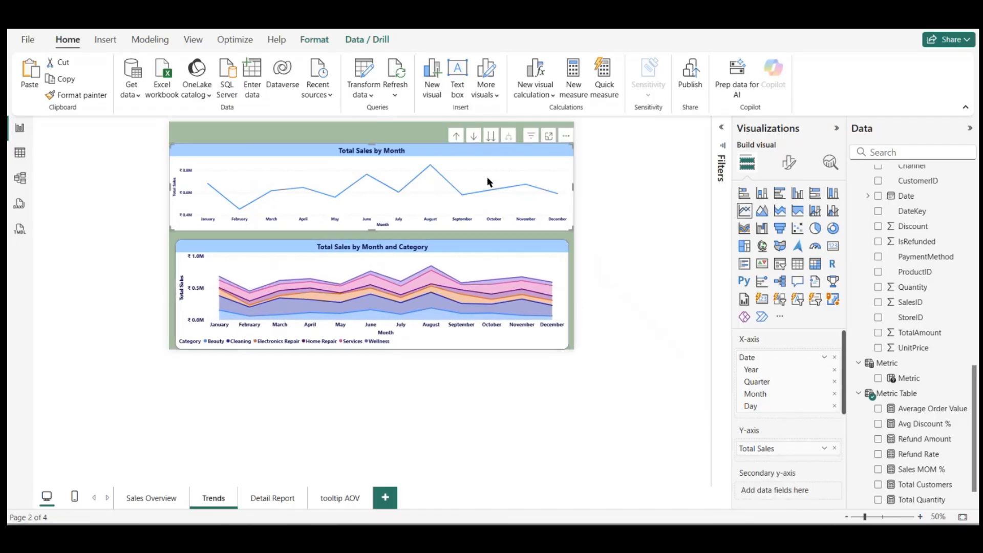
left_click(791, 162)
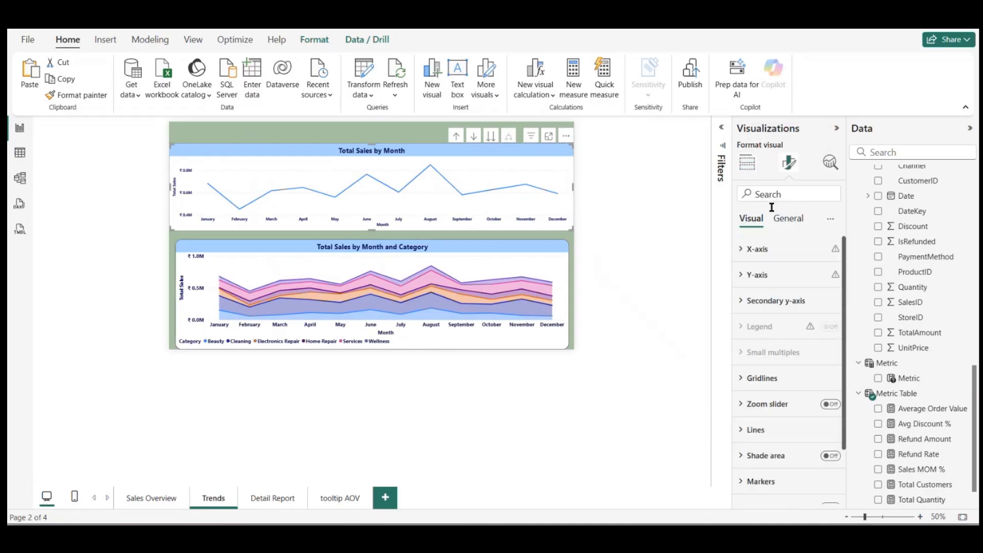
scroll(750, 331, "down", 1)
left_click(748, 359)
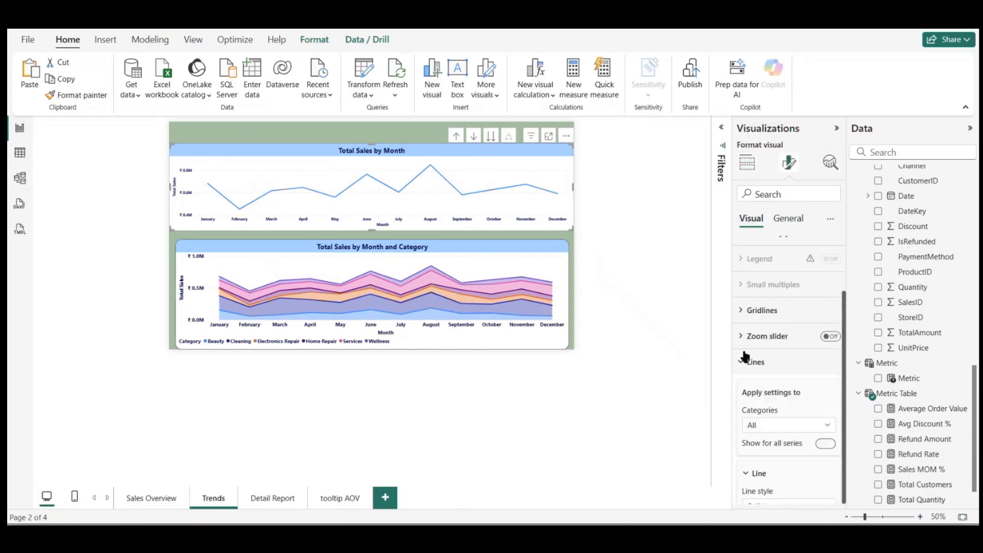
scroll(775, 428, "down", 2)
scroll(772, 440, "down", 2)
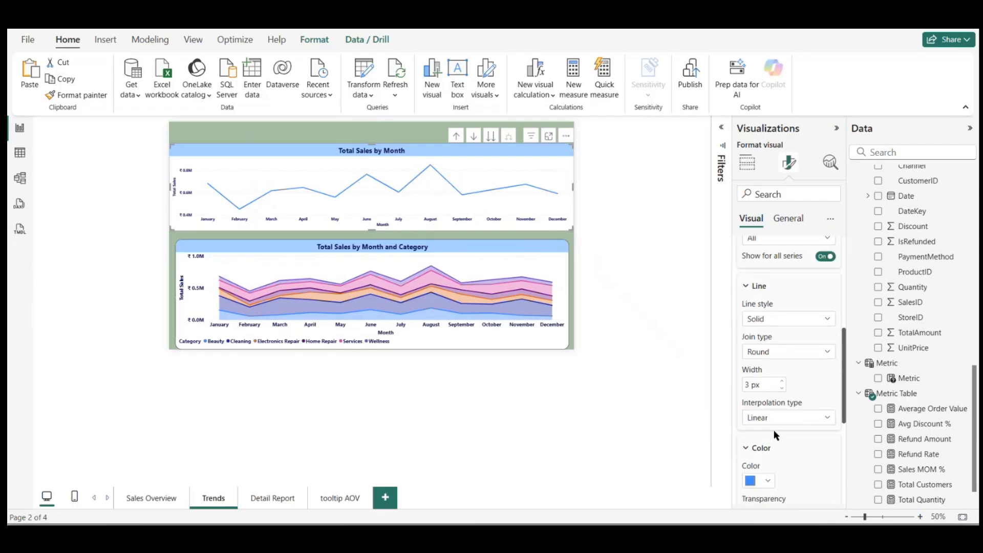
left_click(766, 470)
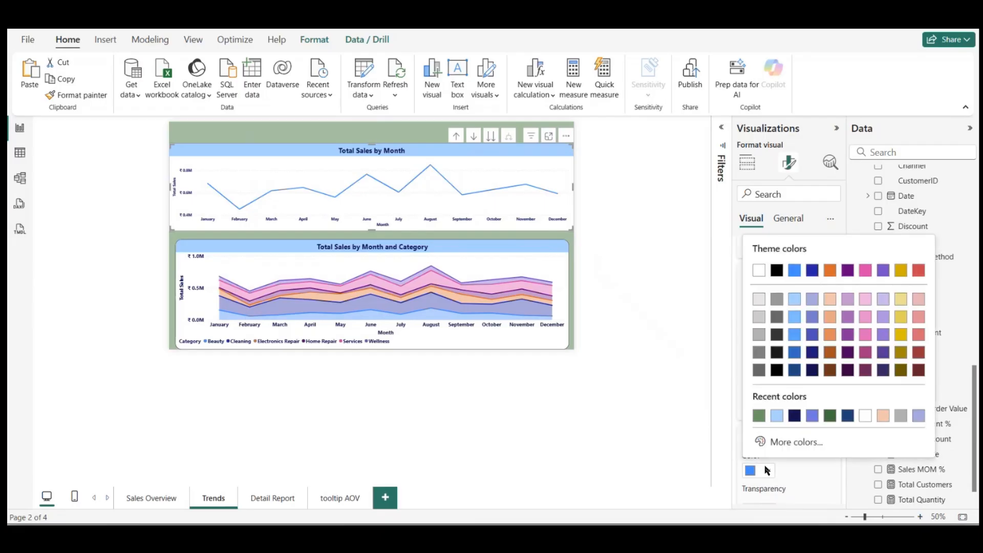
left_click(831, 416)
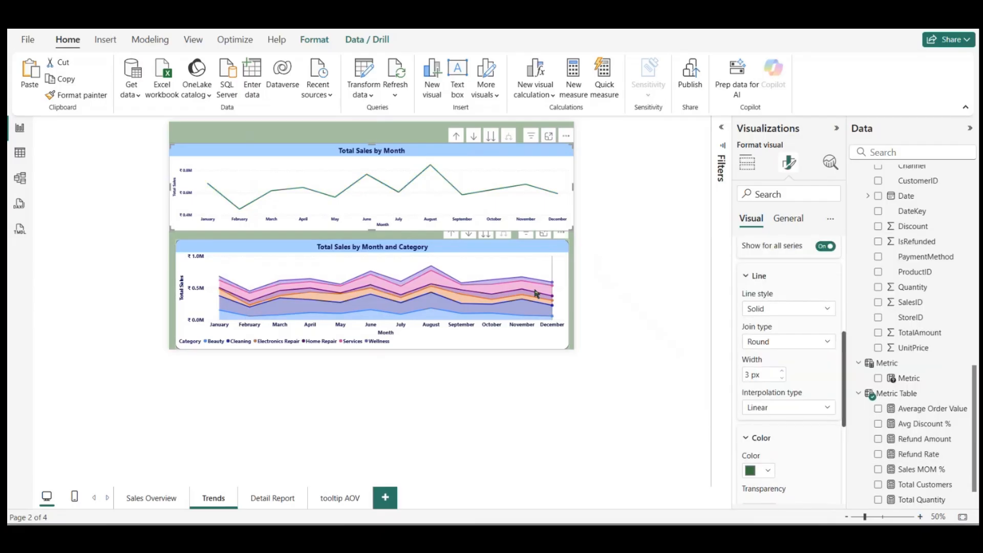
Step: Set the Beauty series color in the Total Sales by Month and Category chart to the recently used dark green
left_click(809, 408)
scroll(822, 380, "down", 2)
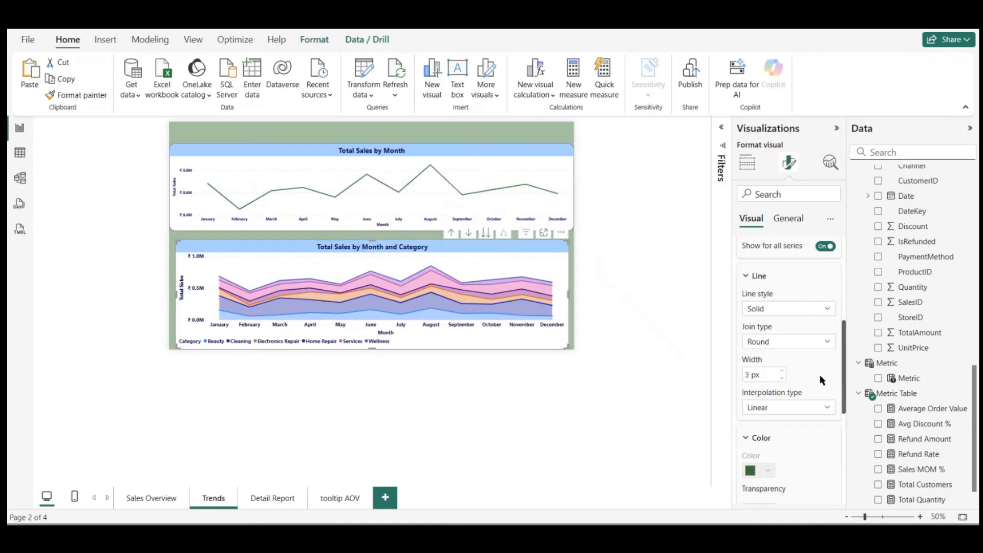
scroll(822, 380, "up", 3)
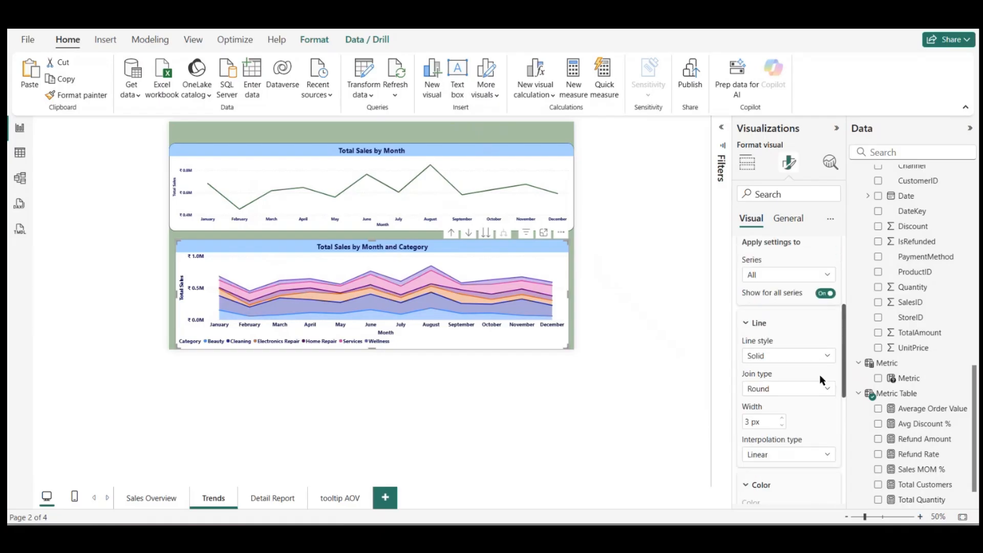
left_click(810, 275)
left_click(779, 307)
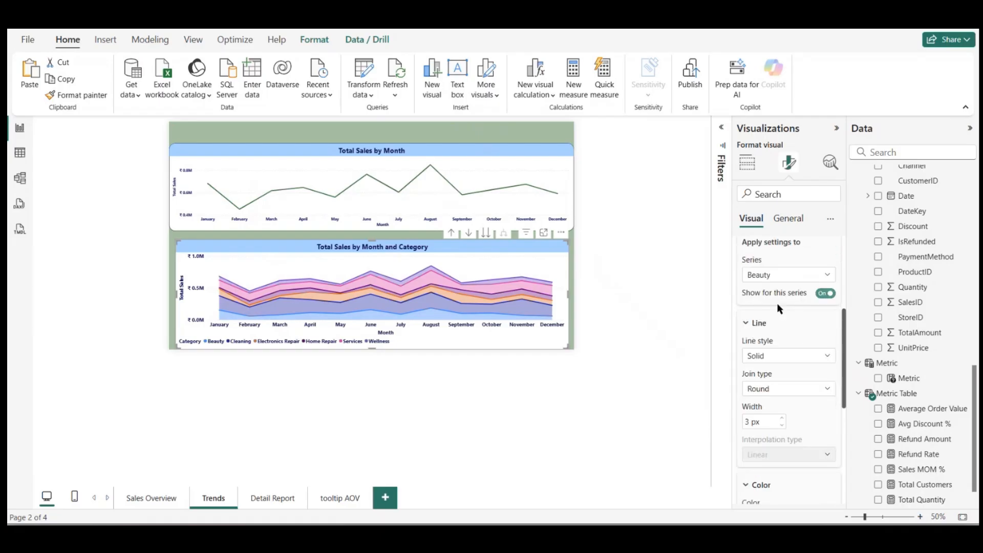
scroll(771, 397, "down", 2)
left_click(768, 430)
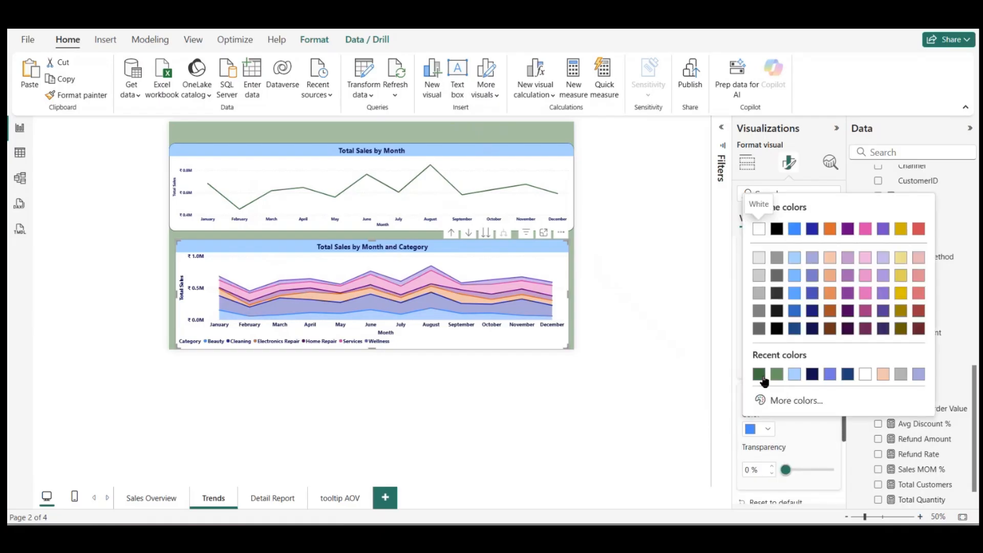
left_click(763, 380)
Step: Change the Cleaning series of the area chart to the recently used periwinkle blue
scroll(781, 364, "up", 5)
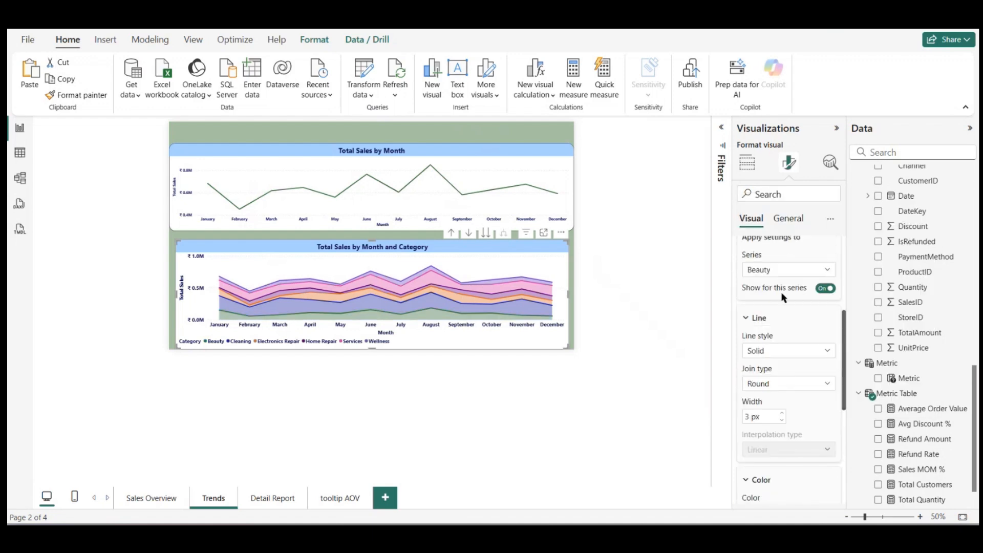
left_click(781, 324)
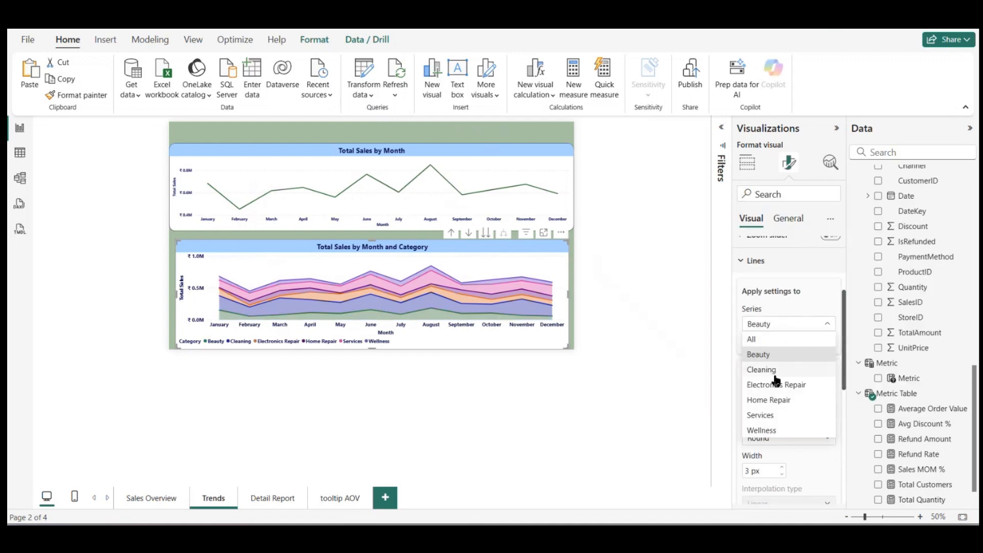
left_click(775, 377)
scroll(786, 380, "down", 5)
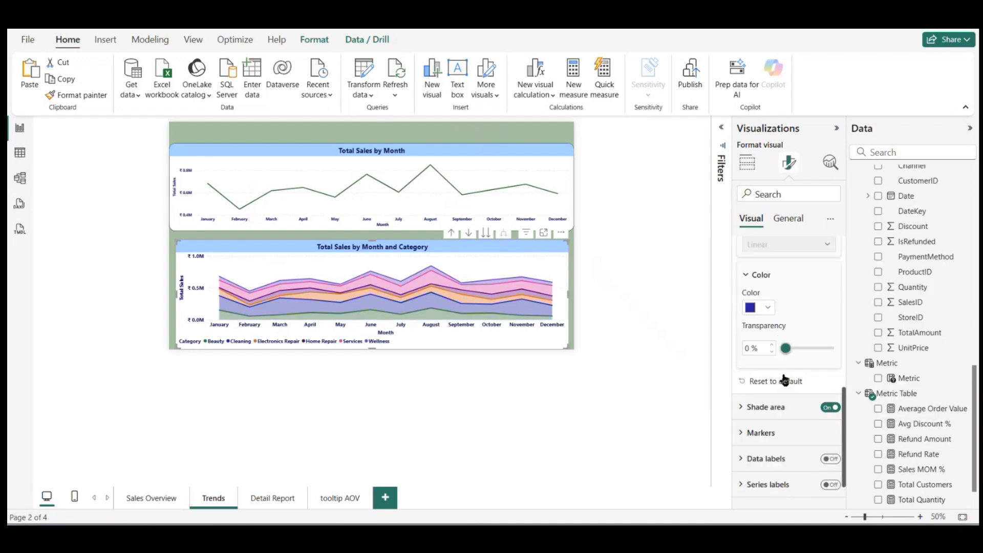
left_click(767, 310)
left_click(828, 249)
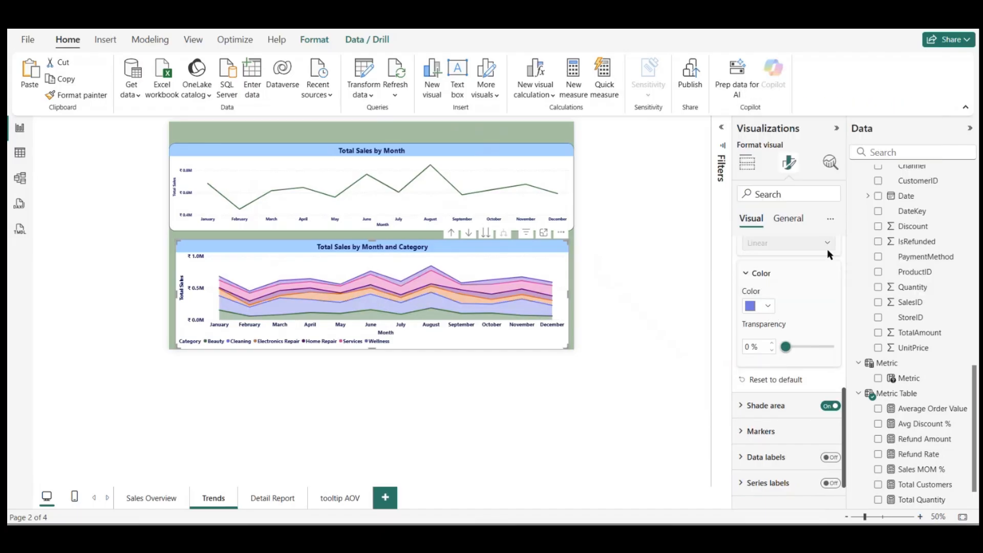
Step: Change the Electronics Repair series of the area chart to the recently used light blue
scroll(813, 286, "up", 5)
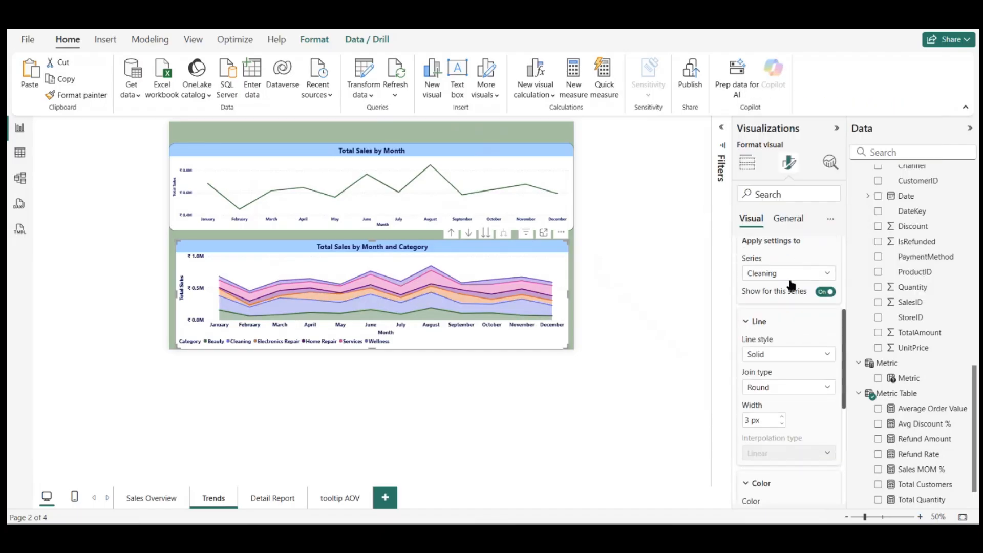
left_click(790, 279)
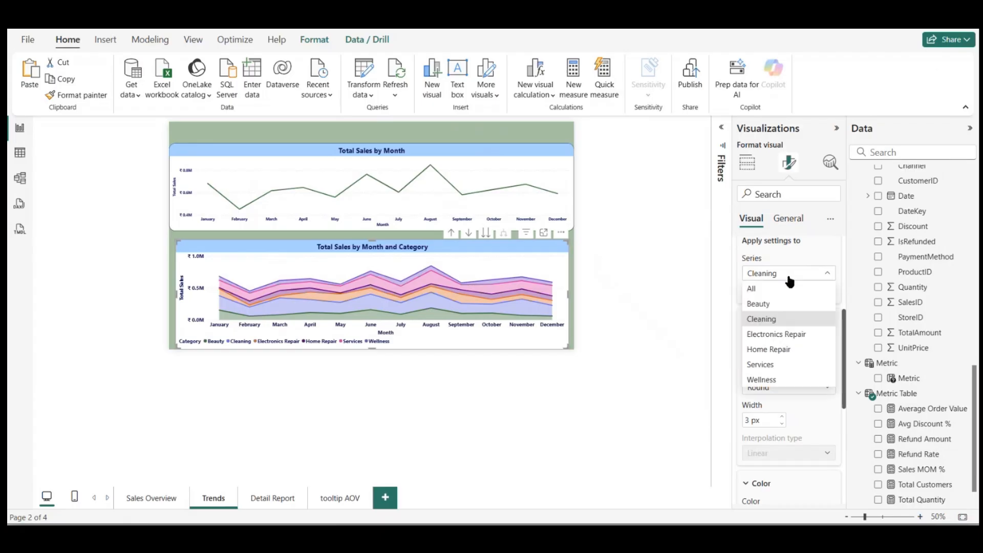
left_click(778, 332)
scroll(778, 331, "down", 1)
scroll(778, 332, "down", 3)
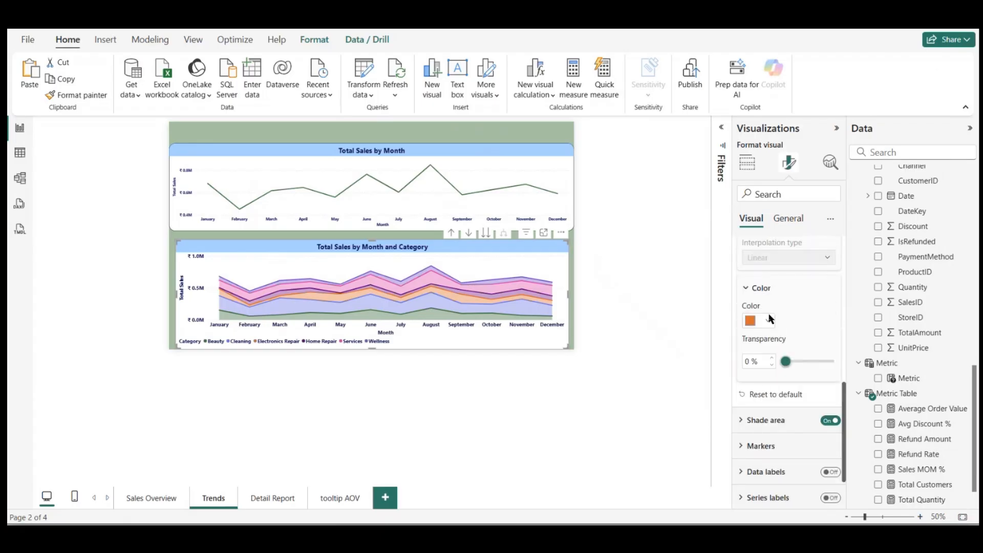
left_click(768, 321)
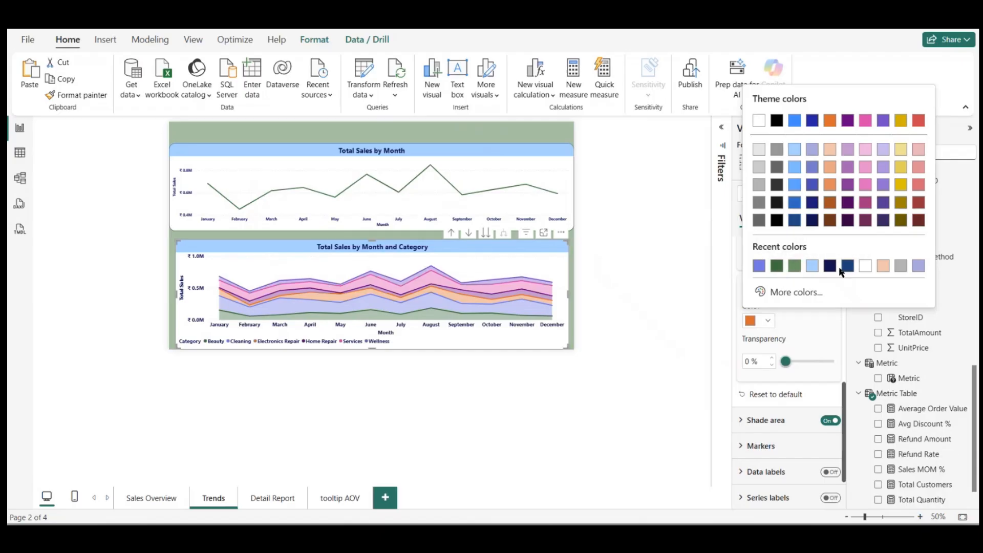
left_click(812, 266)
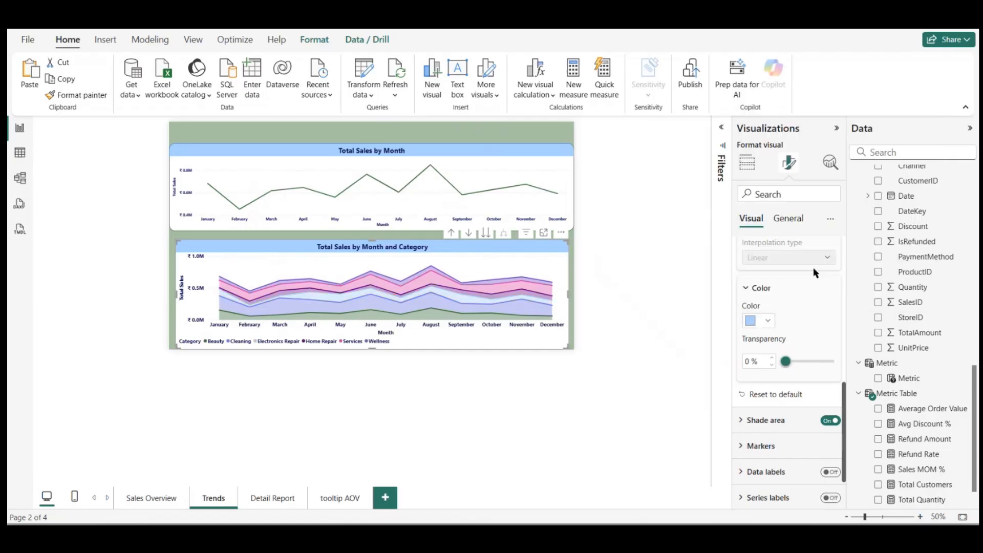
Step: Change the Home Repair series of the area chart to the recently used medium green
scroll(799, 302, "up", 5)
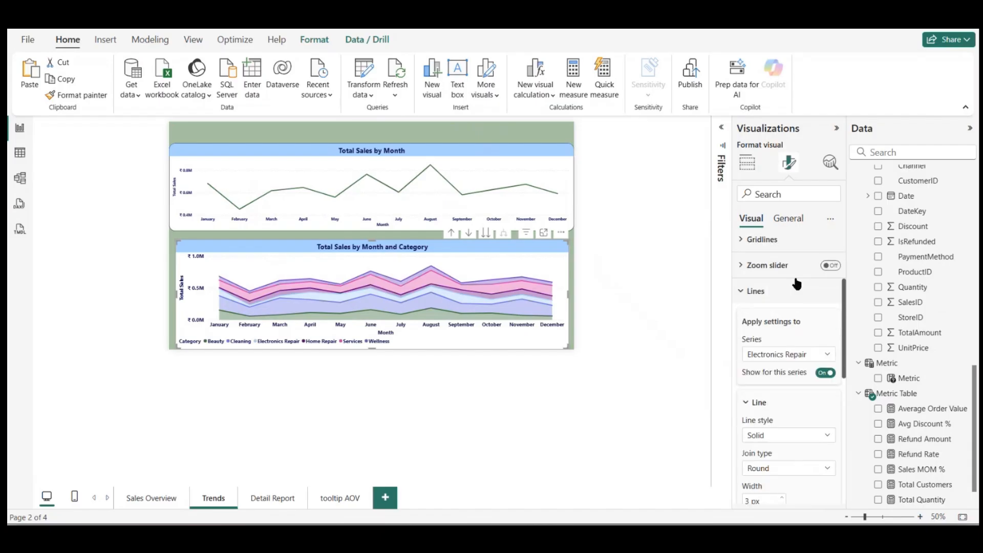
left_click(784, 353)
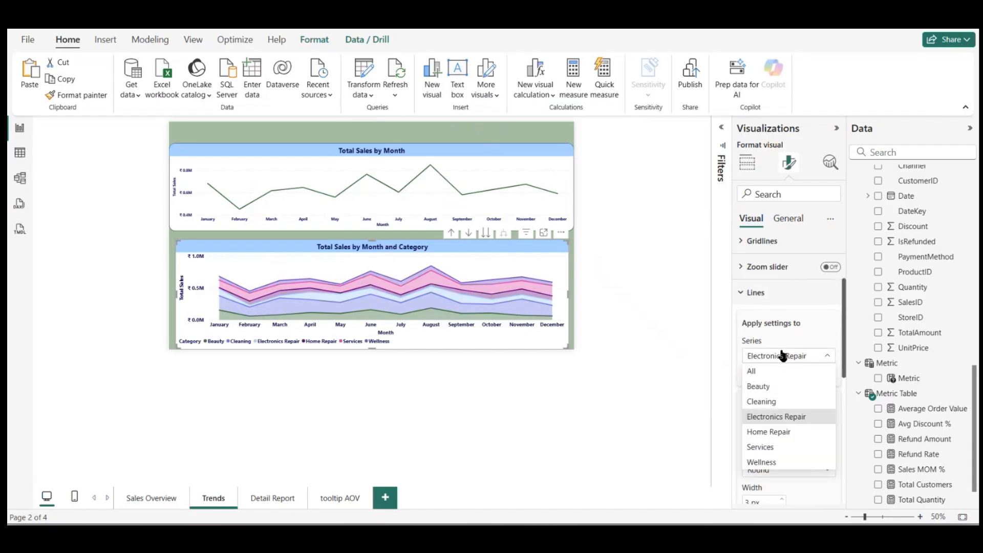
left_click(773, 434)
scroll(782, 418, "down", 3)
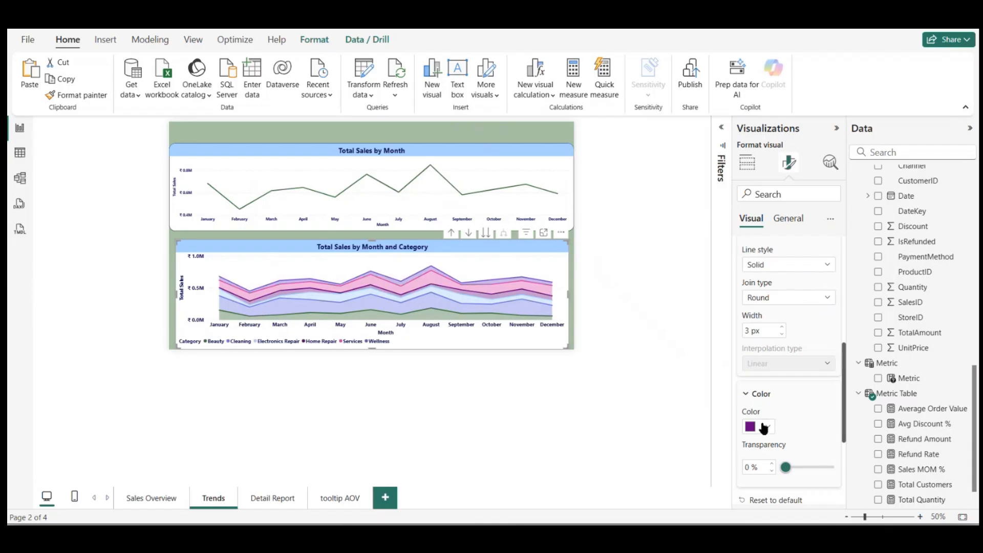
left_click(764, 428)
left_click(815, 372)
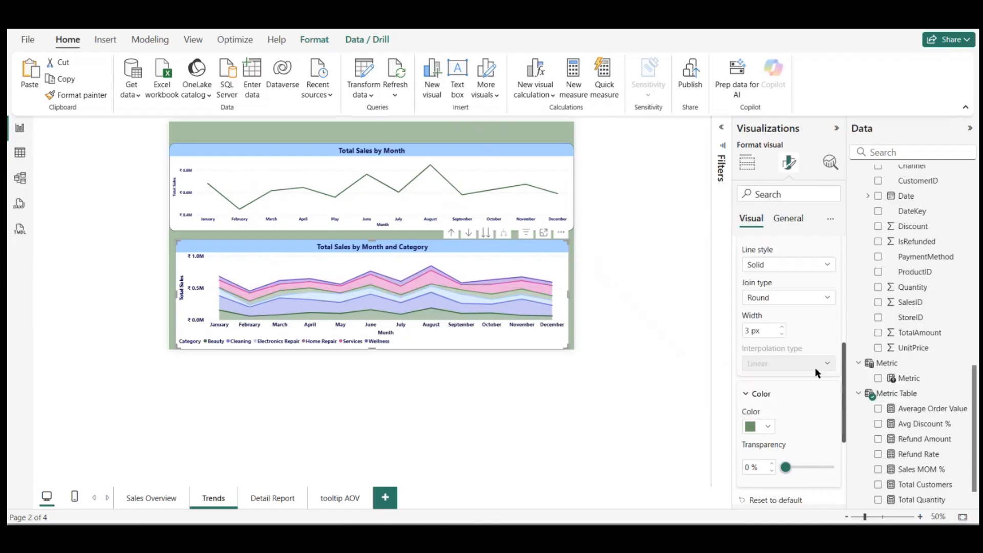
Step: Change the Services series of the area chart to the recently used dark navy and deselect the chart
scroll(804, 361, "up", 3)
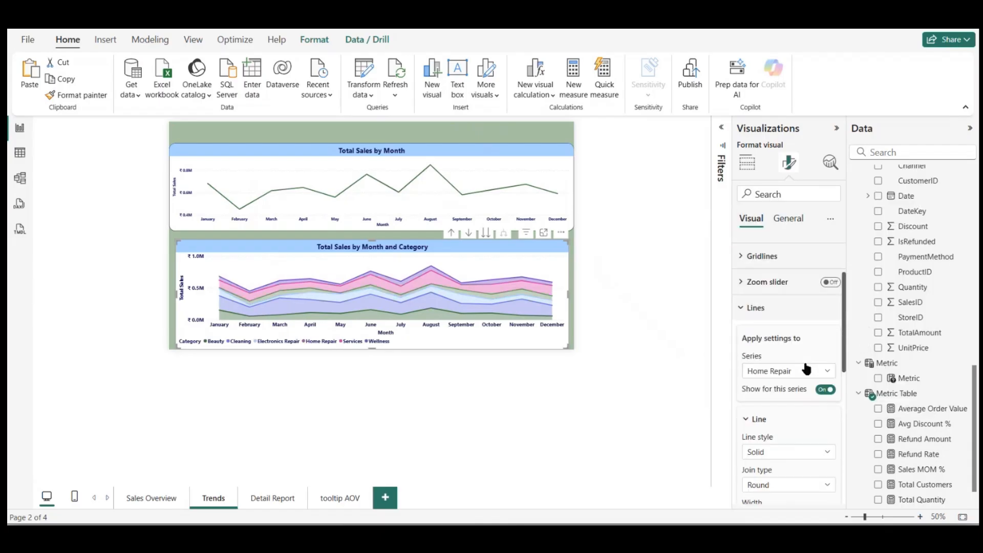
left_click(791, 373)
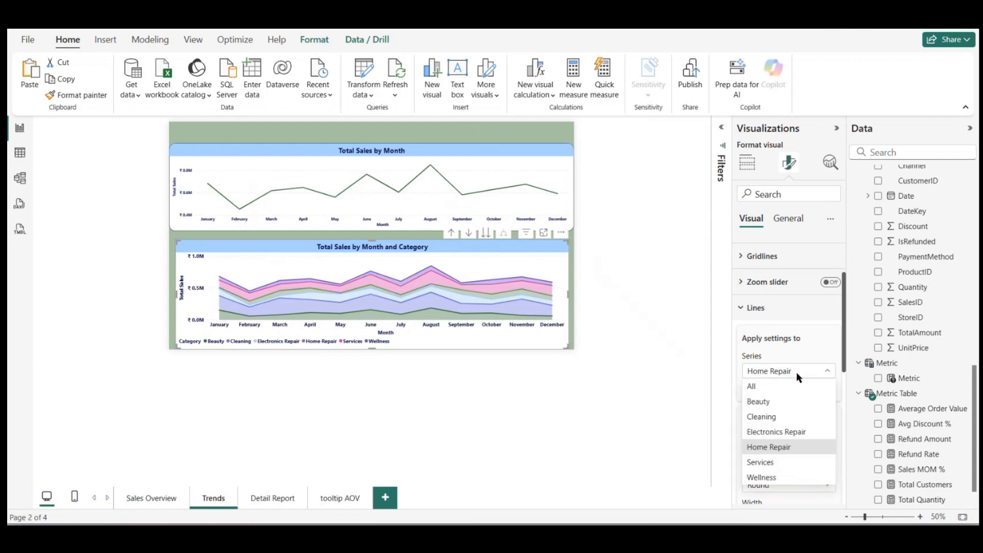
left_click(772, 462)
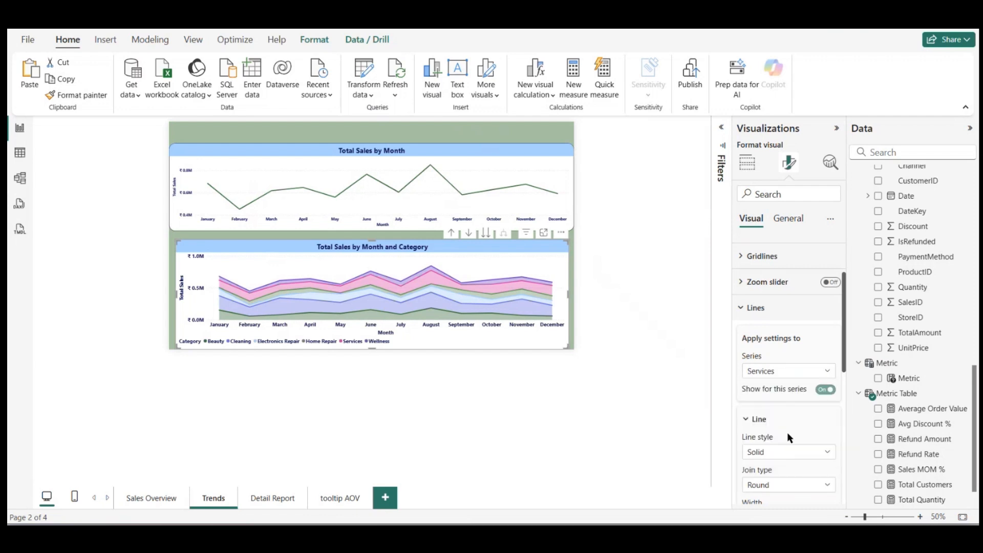
scroll(787, 434, "down", 3)
left_click(768, 466)
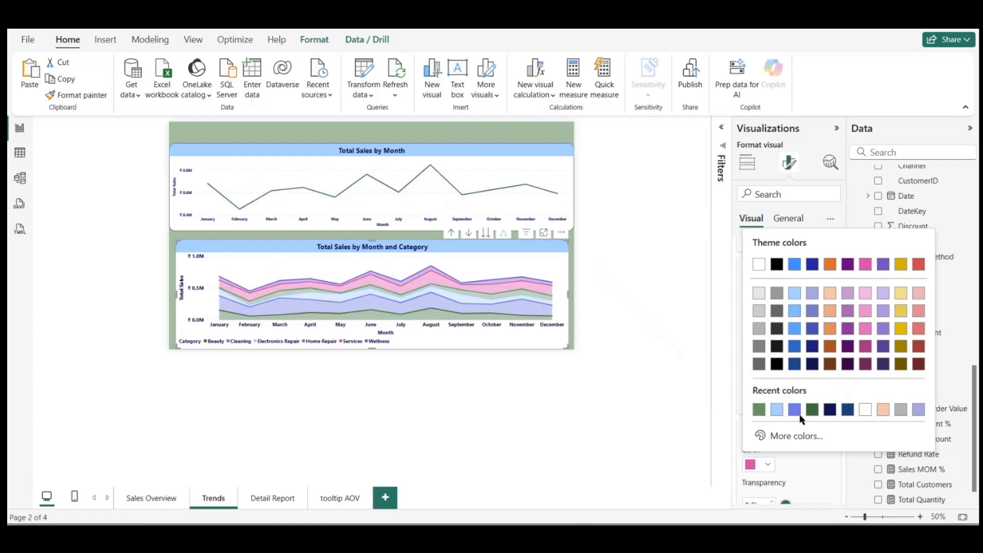
left_click(830, 410)
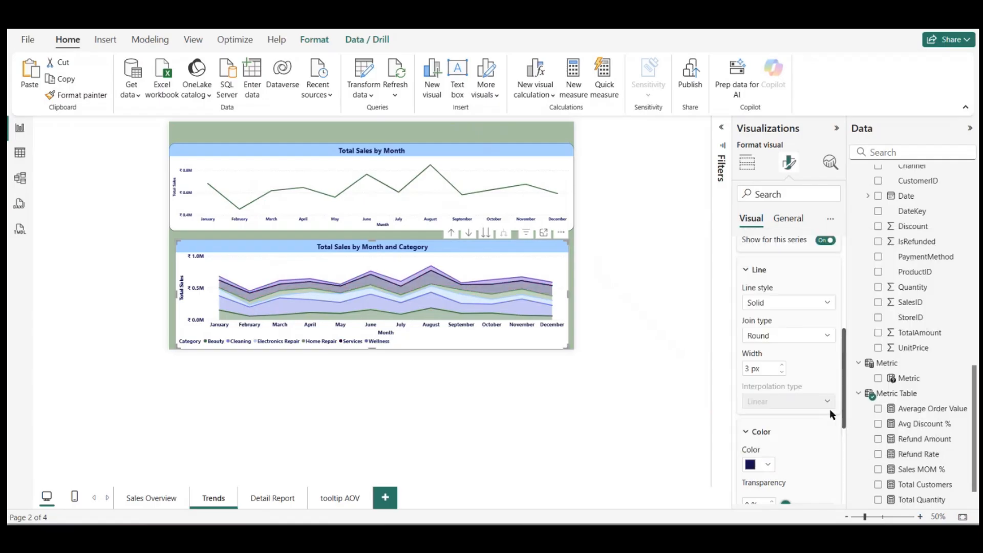
left_click(652, 308)
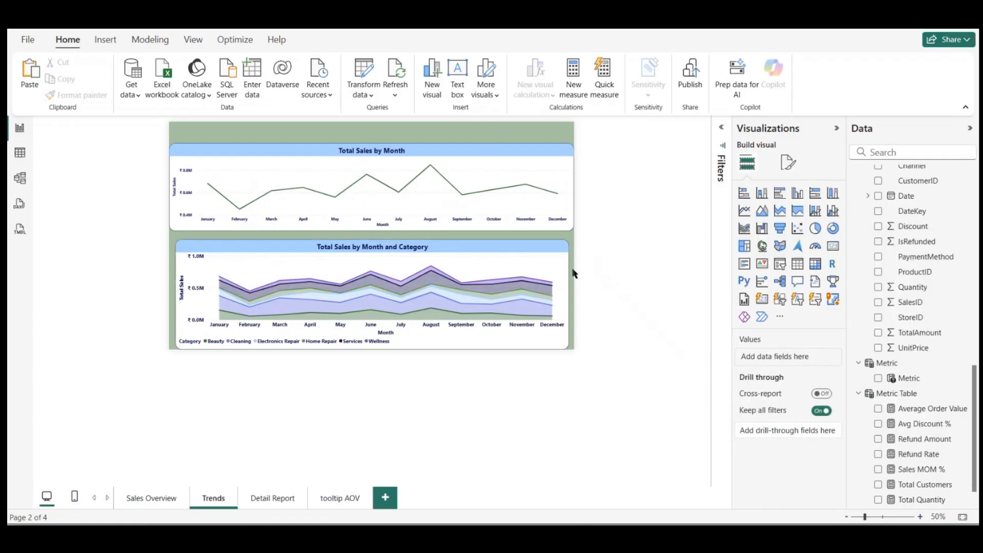
Step: Move the Total Sales by Month chart slightly down and narrow it from both sides to align with the area chart below
left_click(533, 269)
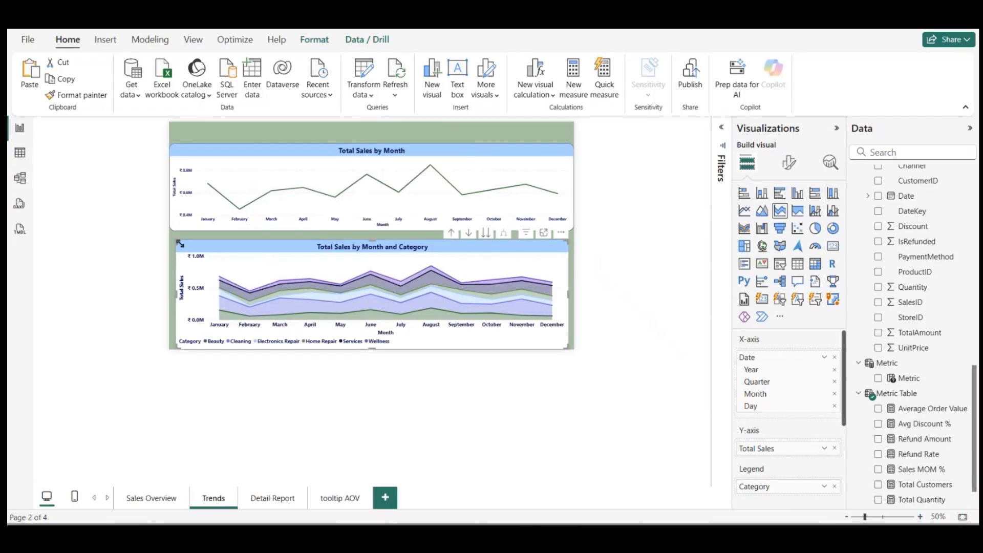
left_click(293, 177)
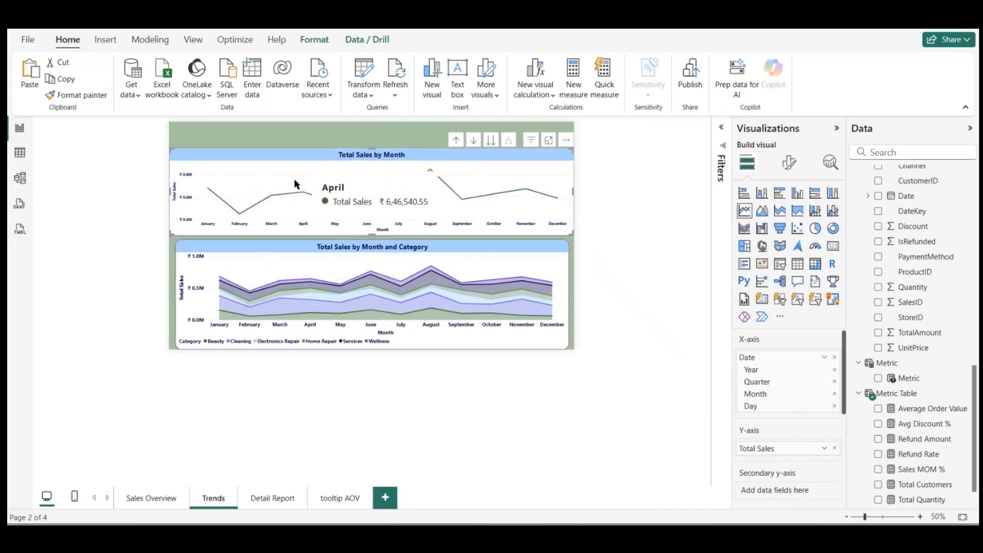
left_click(574, 191)
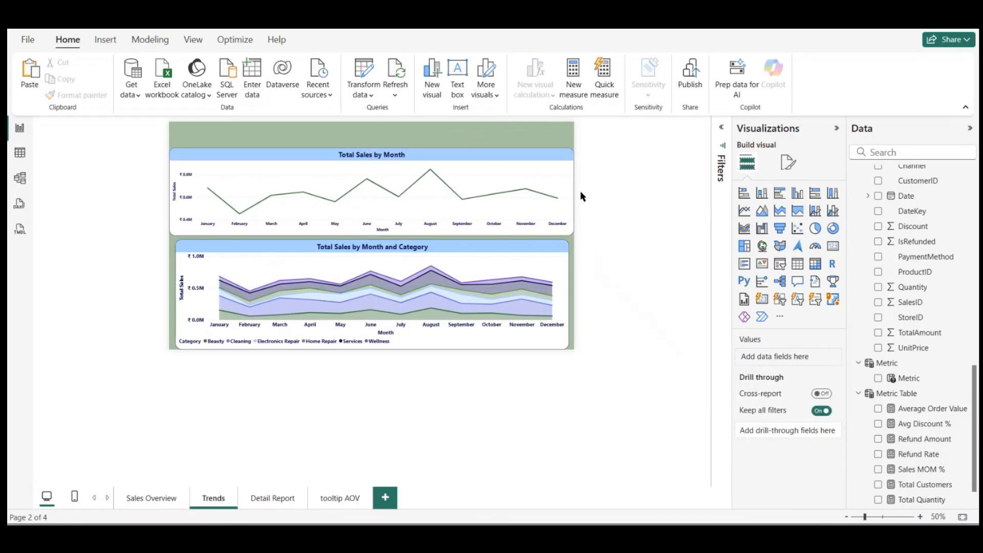
left_click(572, 198)
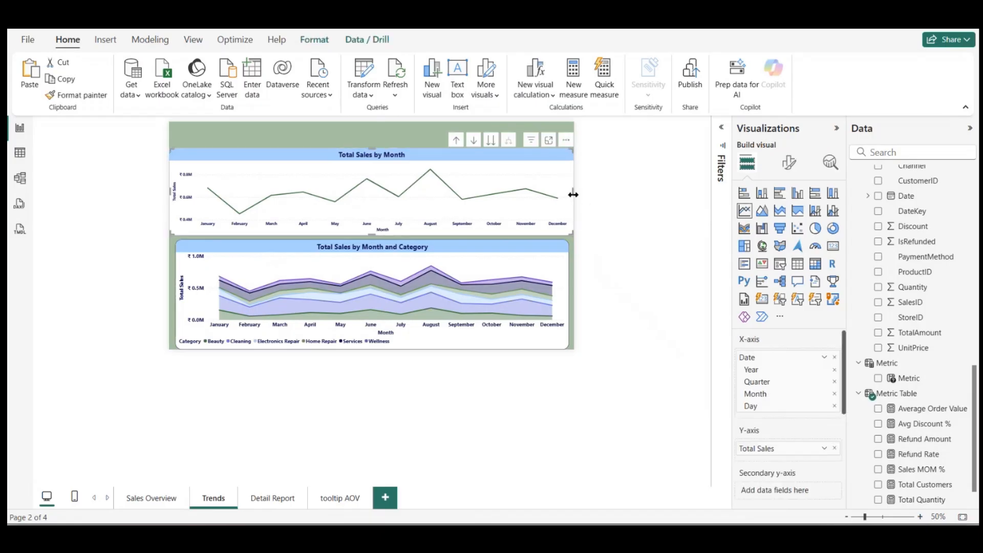
left_click_drag(573, 193, 567, 195)
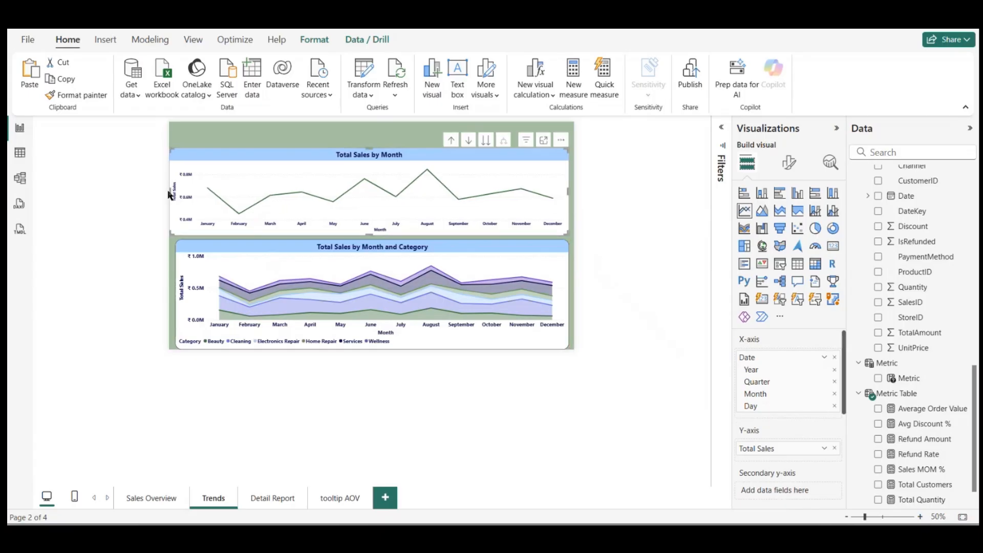
left_click_drag(170, 192, 176, 195)
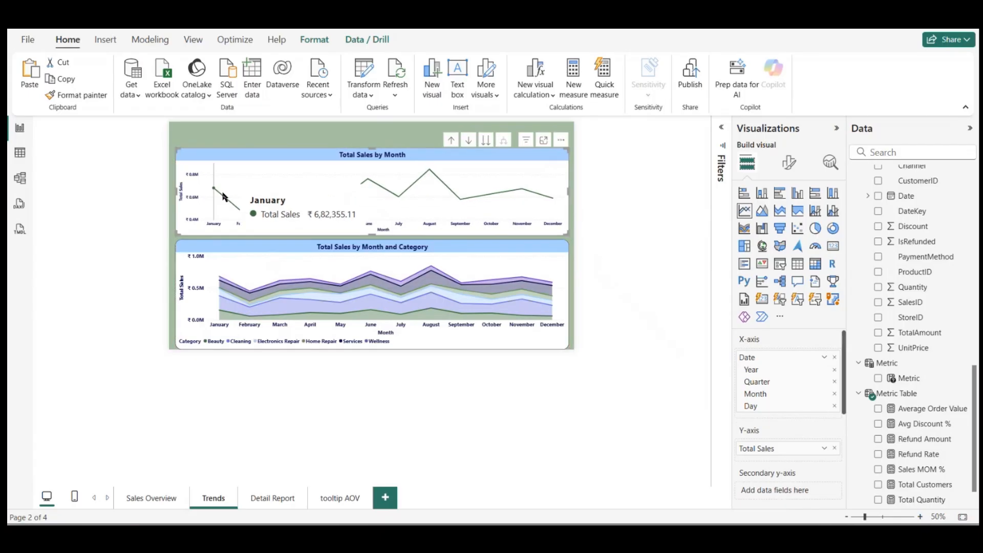
Step: Set the Total Sales by Month chart's report page tooltip to the tooltip AOV page
left_click(791, 160)
left_click(787, 219)
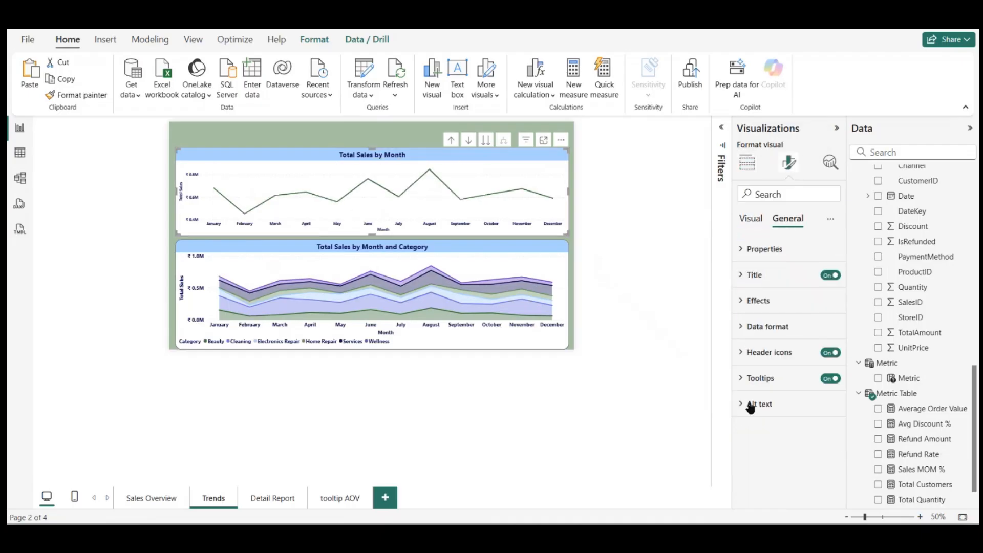
left_click(747, 383)
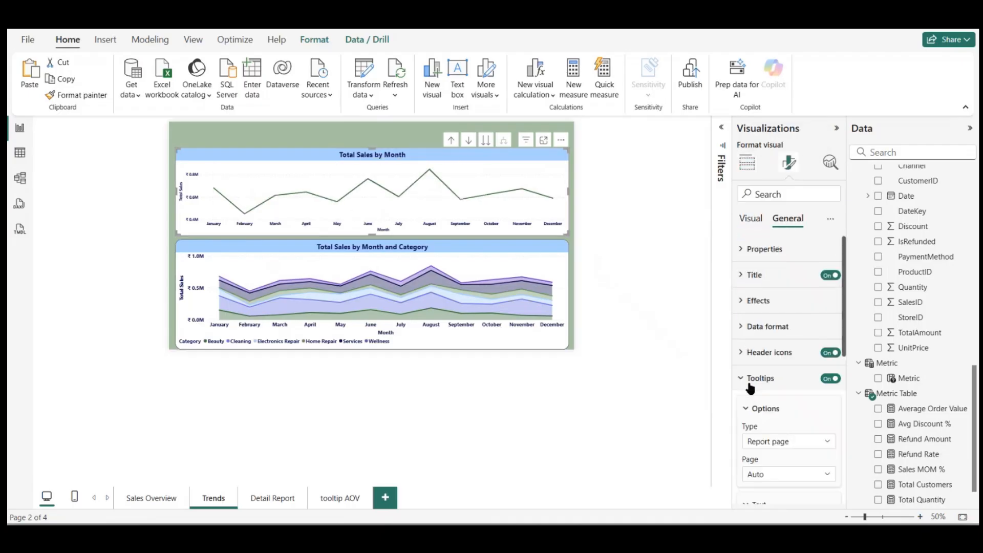
left_click(778, 475)
left_click(758, 506)
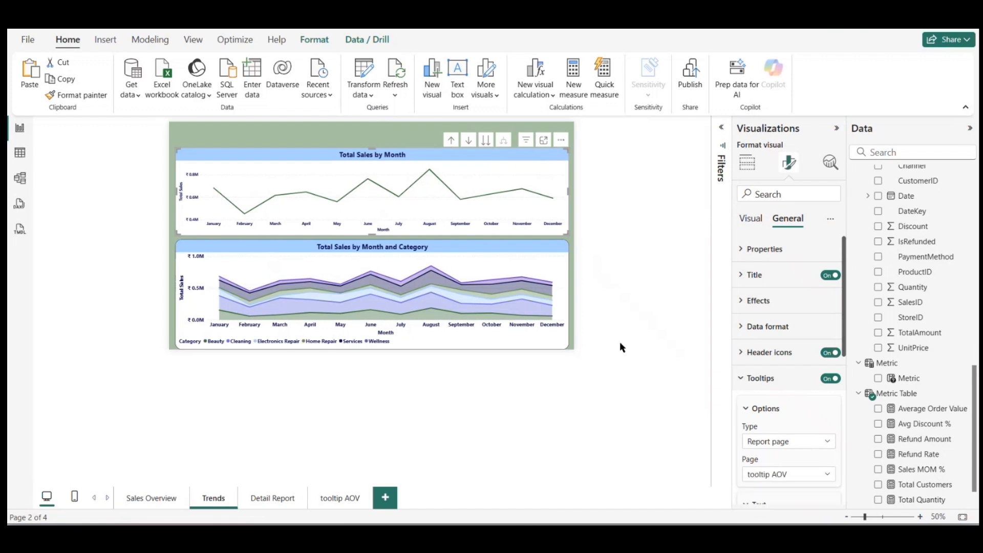
Step: Assign the tooltip AOV page as the tooltip of the Total Sales by Month and Category chart
left_click(525, 269)
left_click(787, 475)
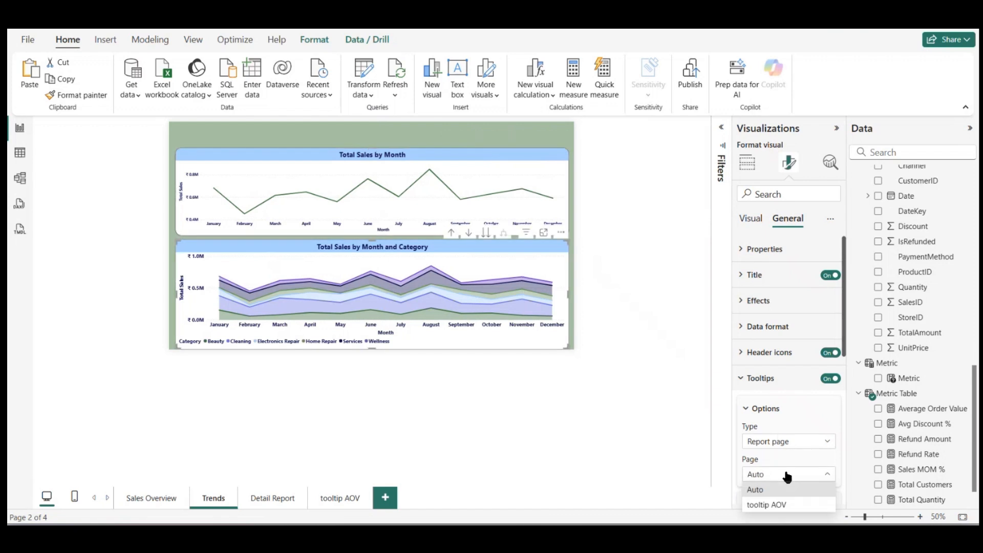
left_click(759, 504)
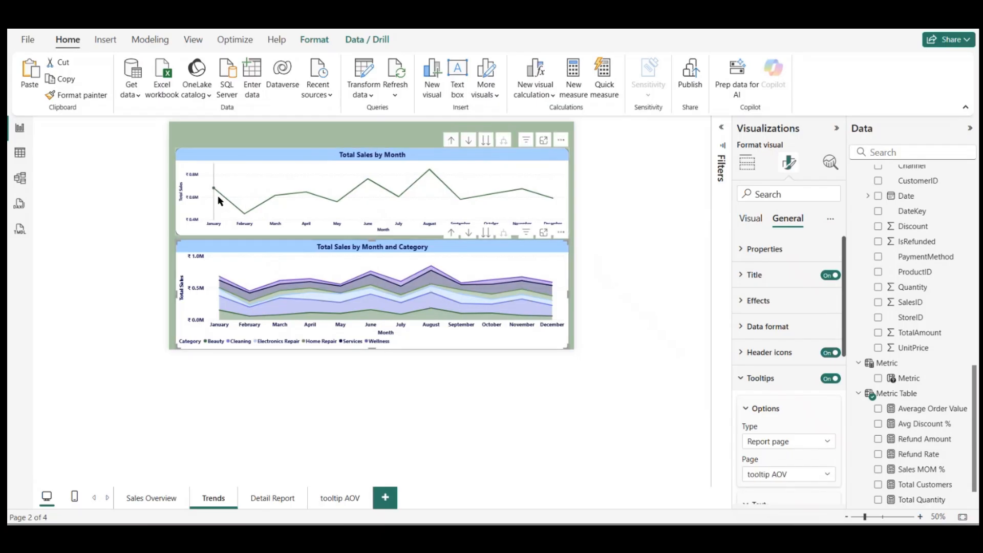
mouse_move(217, 195)
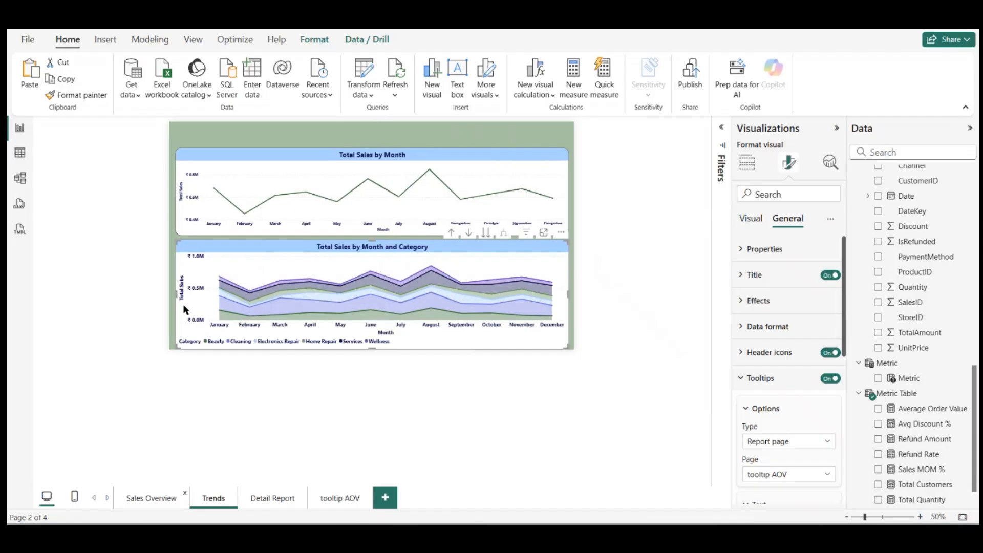
Step: Copy the Total Quantity card from the Sales Overview page onto the tooltip AOV page
left_click(147, 236)
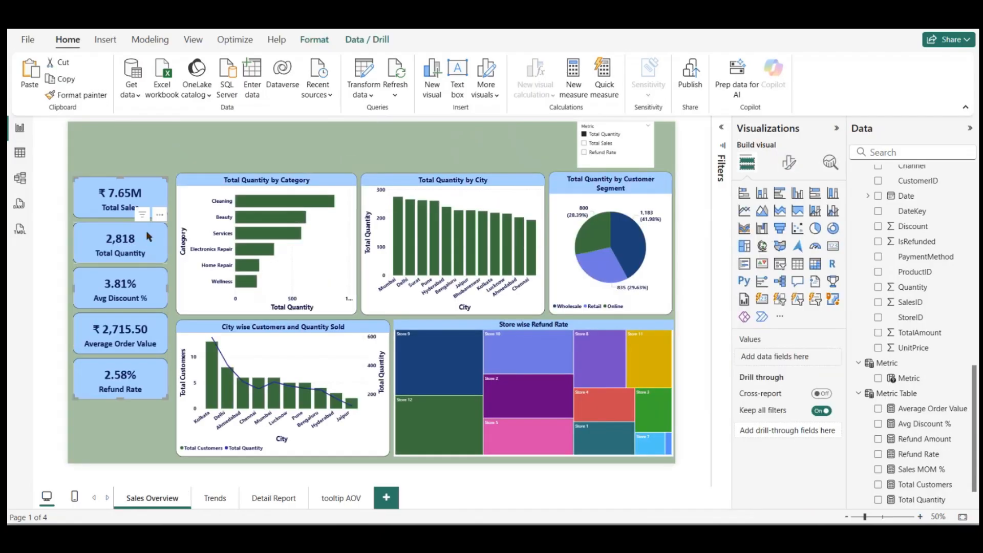
left_click(360, 499)
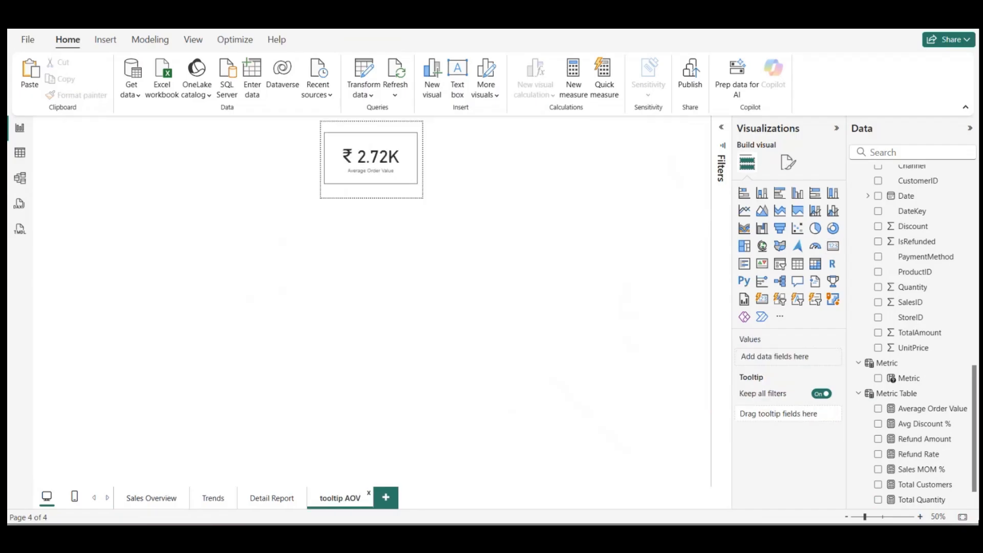
left_click(966, 517)
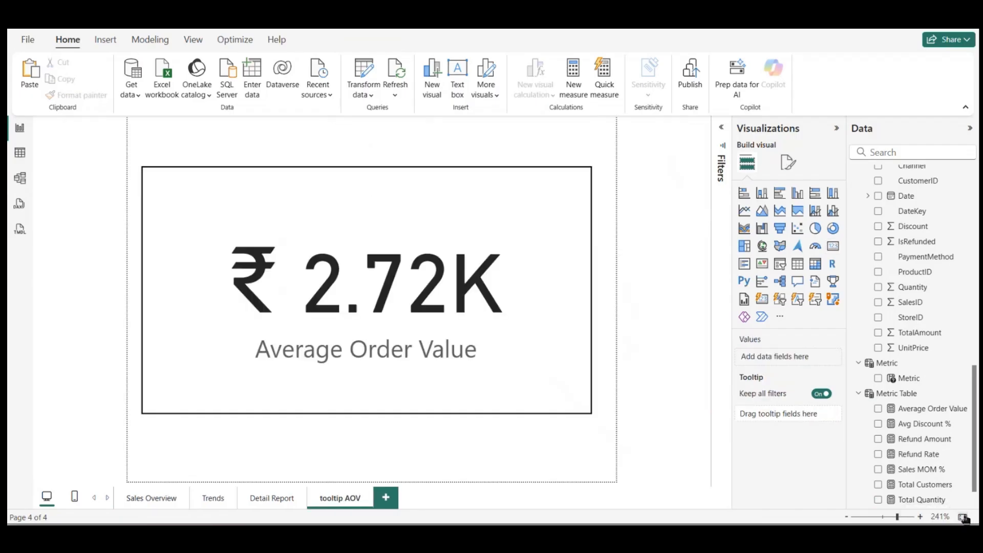
key("ctrl+v")
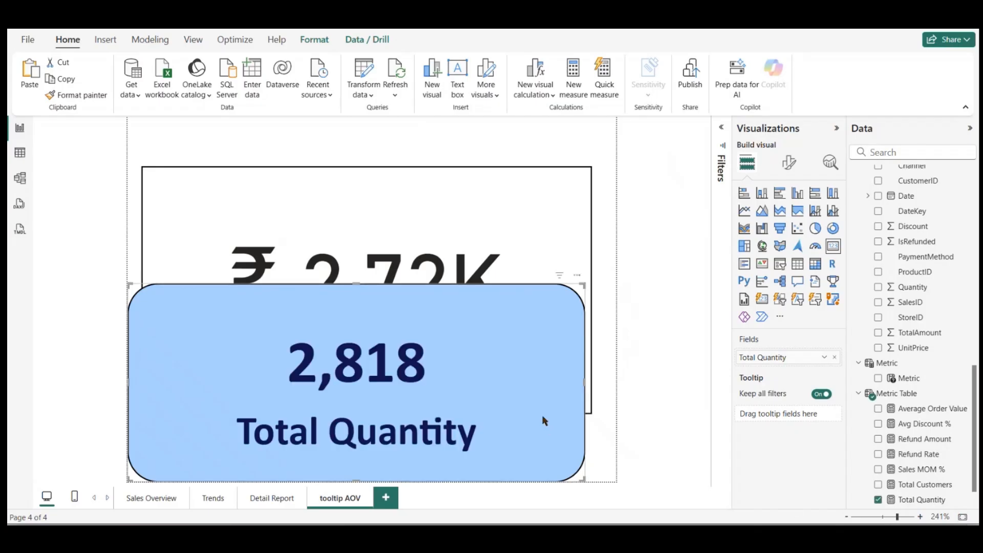
Step: Apply the pasted Total Quantity card's formatting to the Average Order Value card and delete the pasted card
left_click(66, 96)
left_click(247, 204)
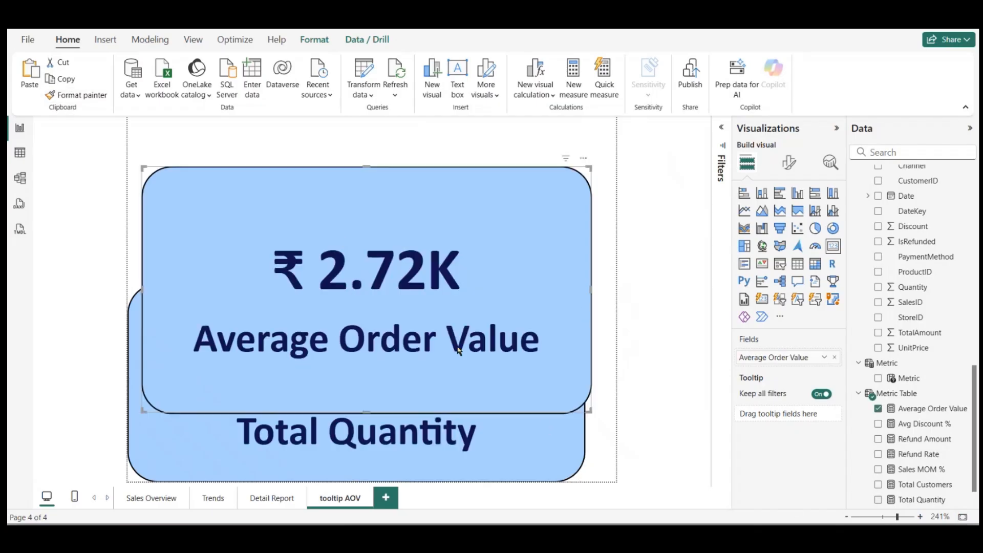
left_click(507, 440)
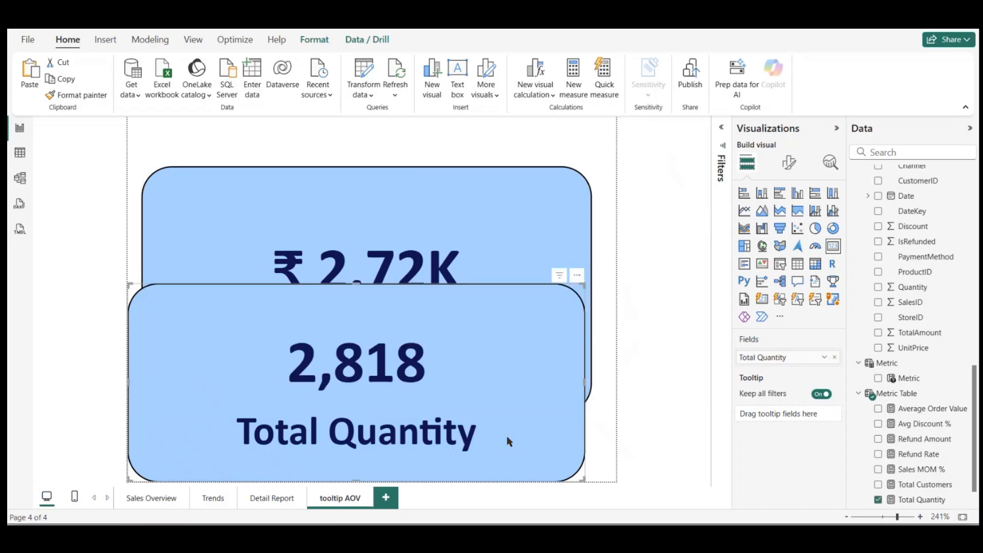
key("Delete")
Step: Set the display units of the Average Order Value card's callout value to None
left_click(578, 236)
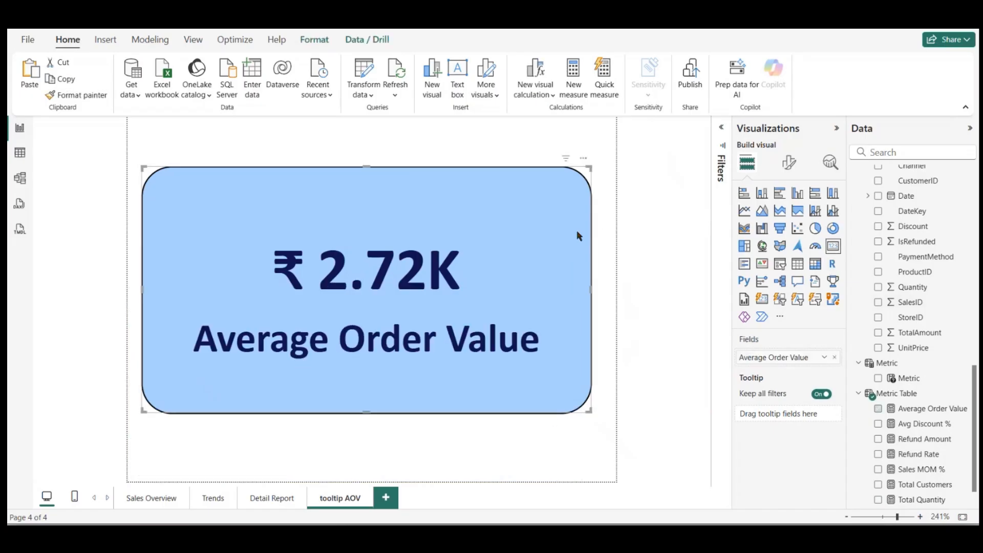
left_click(788, 162)
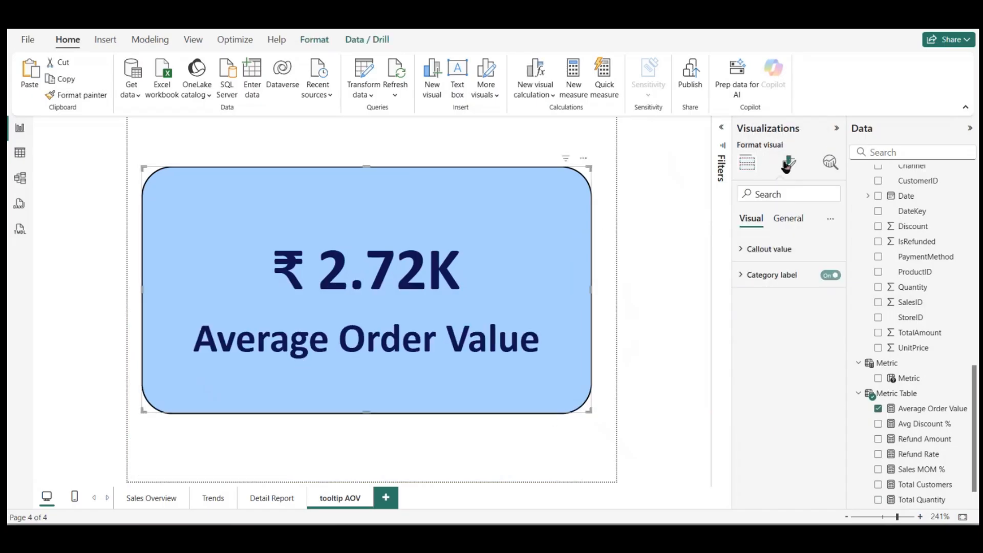
left_click(758, 248)
left_click(771, 378)
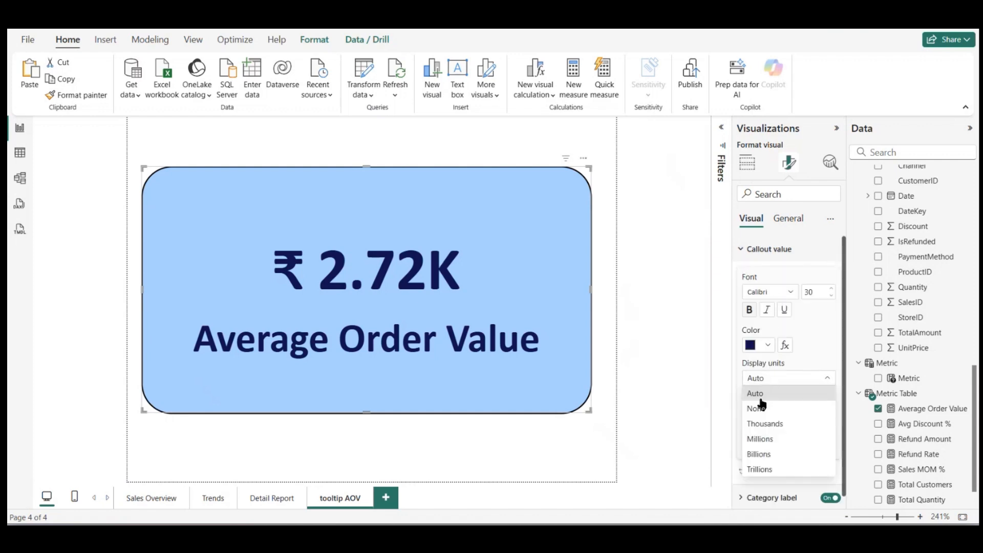
left_click(758, 408)
left_click(621, 261)
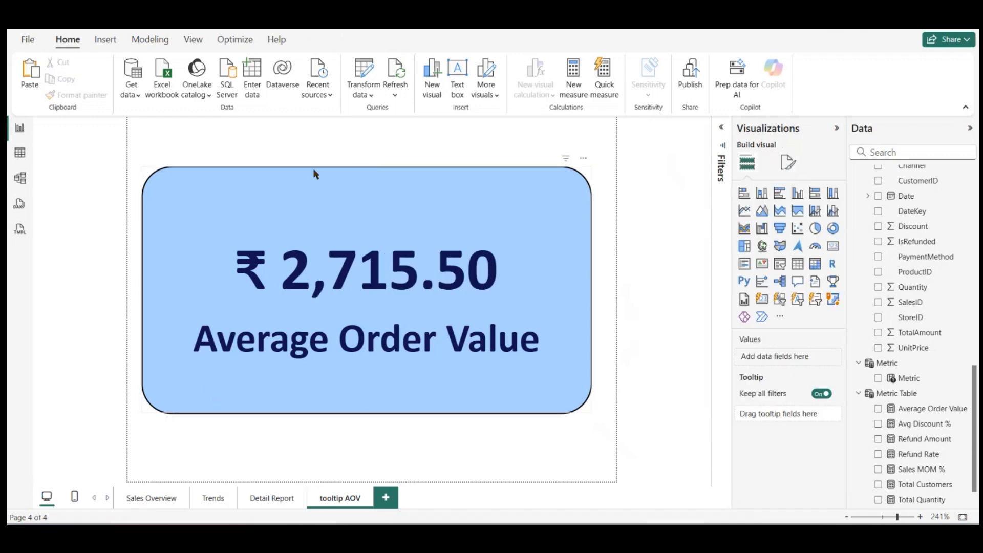
Step: Preview the Average Order Value tooltip on the charts of the Trends page
left_click(270, 506)
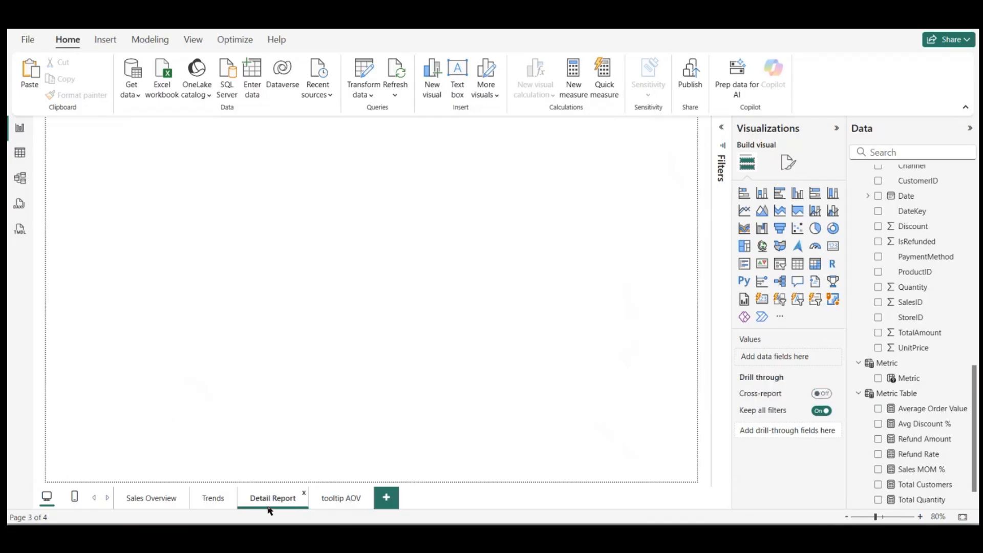
left_click(213, 499)
mouse_move(243, 235)
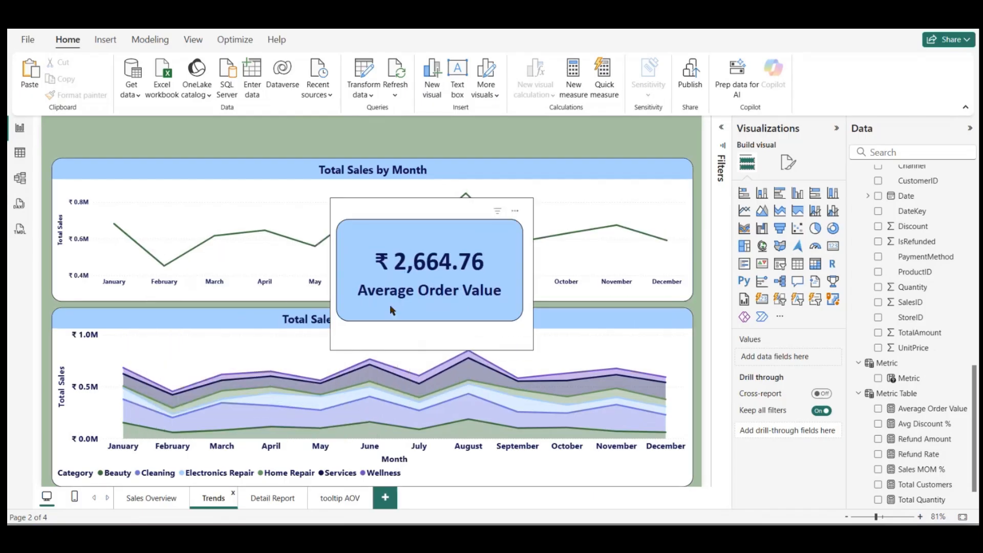
left_click(142, 504)
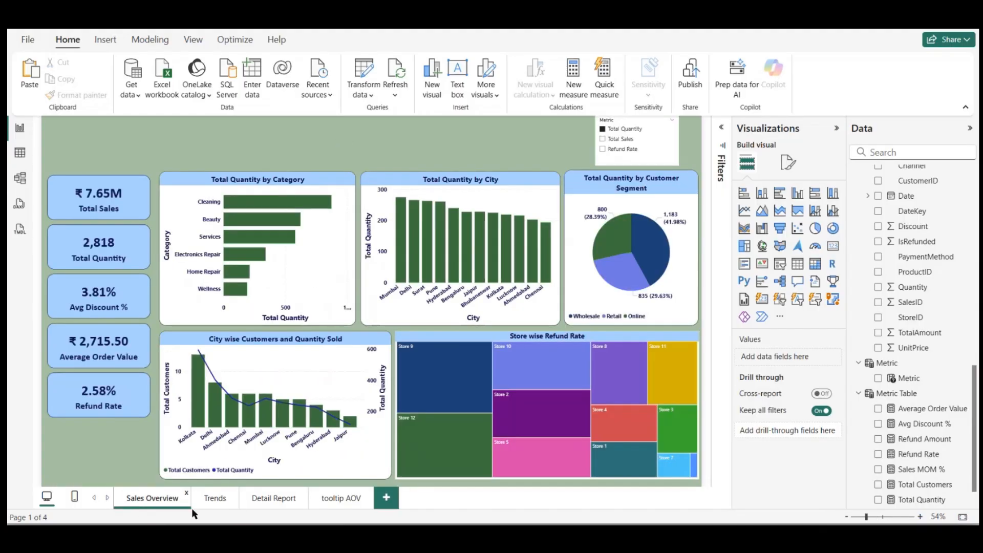
left_click(211, 504)
left_click(270, 499)
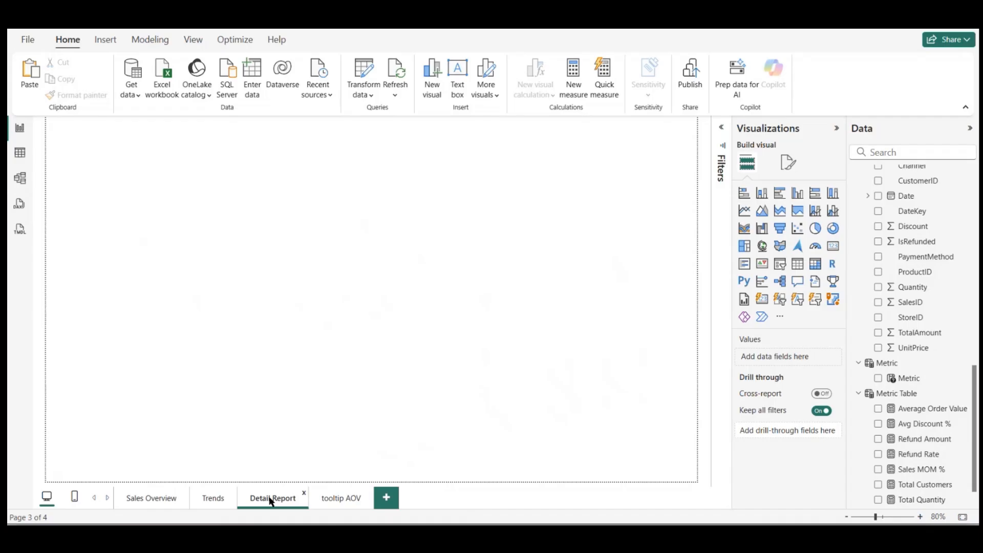
left_click(331, 501)
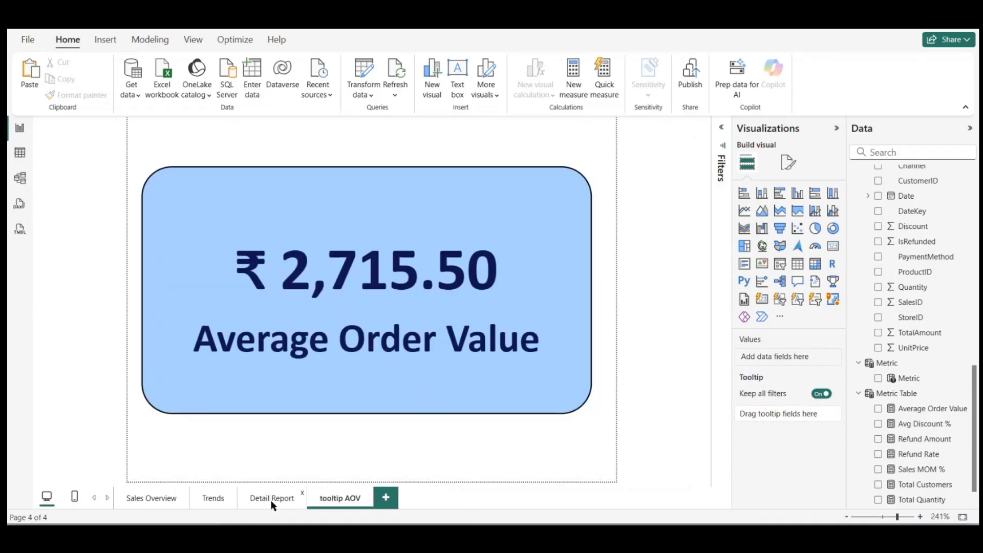
Step: Make the values of the table on the Detail Report page bold
left_click(272, 503)
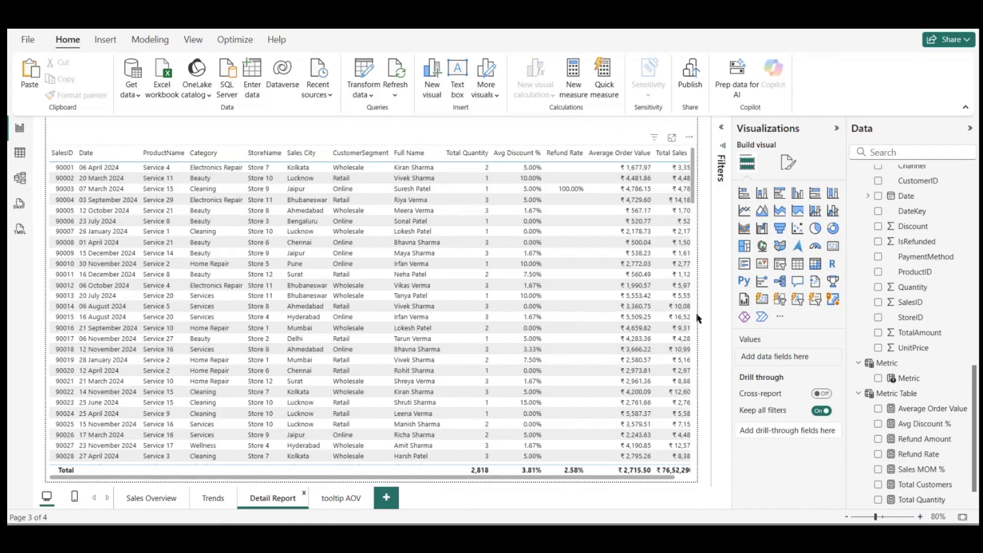
left_click(693, 321)
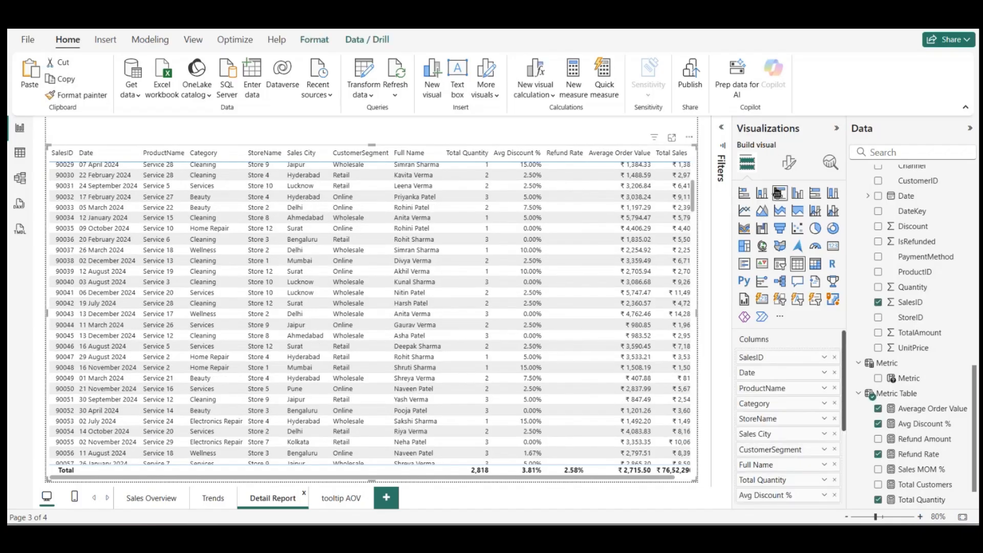
left_click(789, 163)
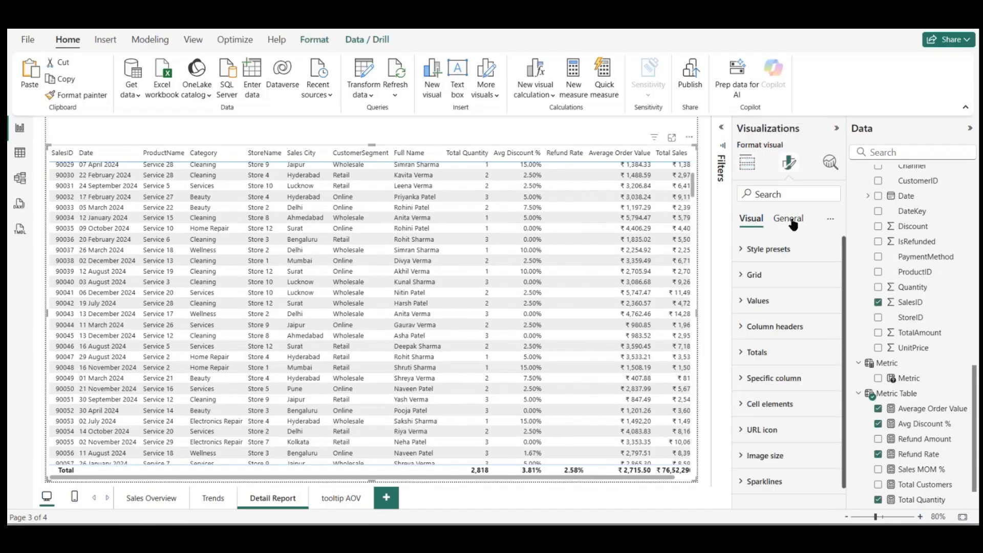
left_click(763, 302)
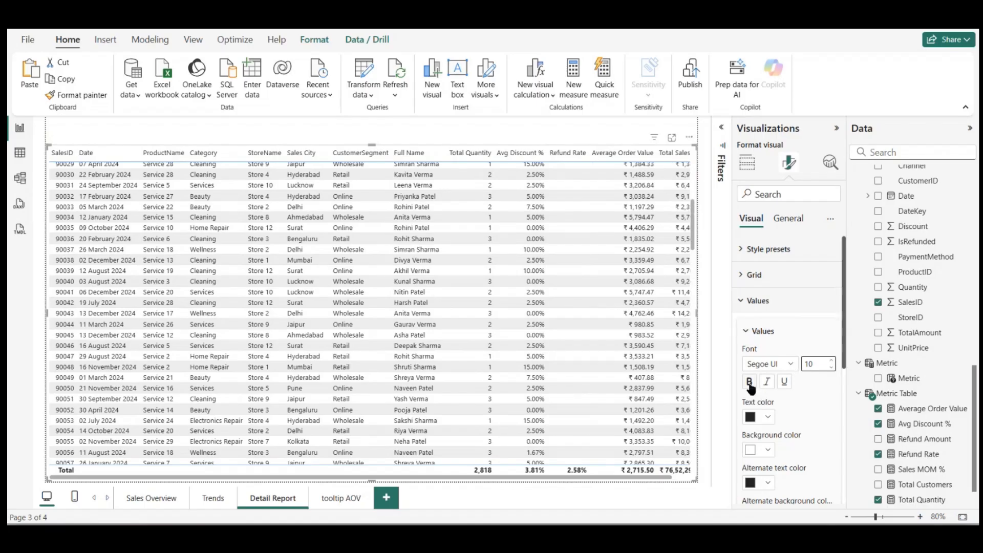
left_click(750, 382)
left_click(793, 366)
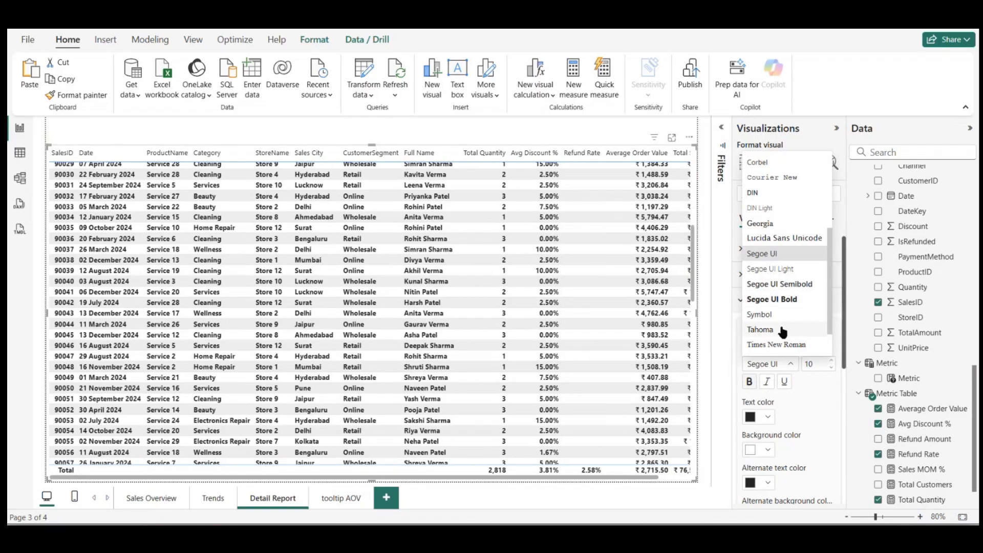
left_click(789, 418)
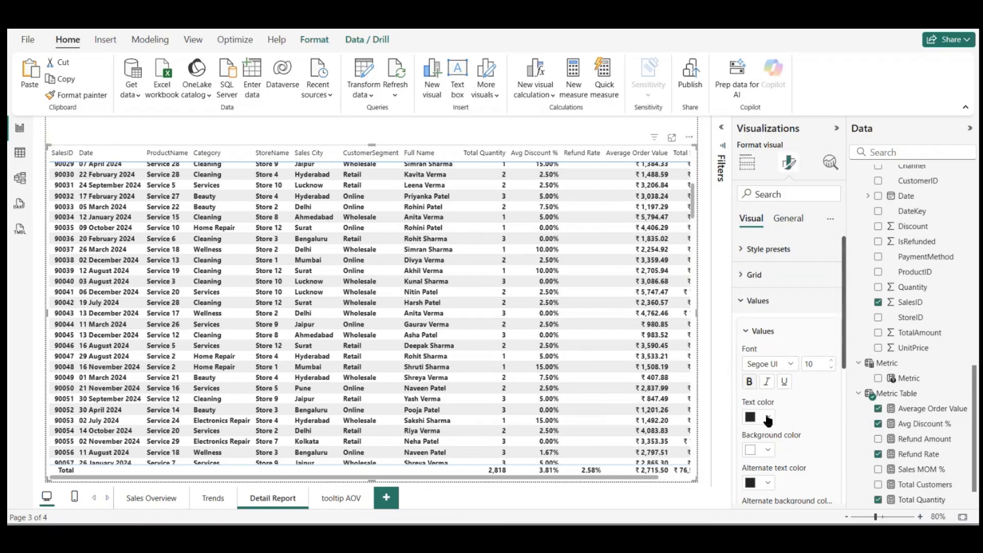
Step: Set the table values' text color to the recently used dark navy and their background color to light blue
left_click(769, 417)
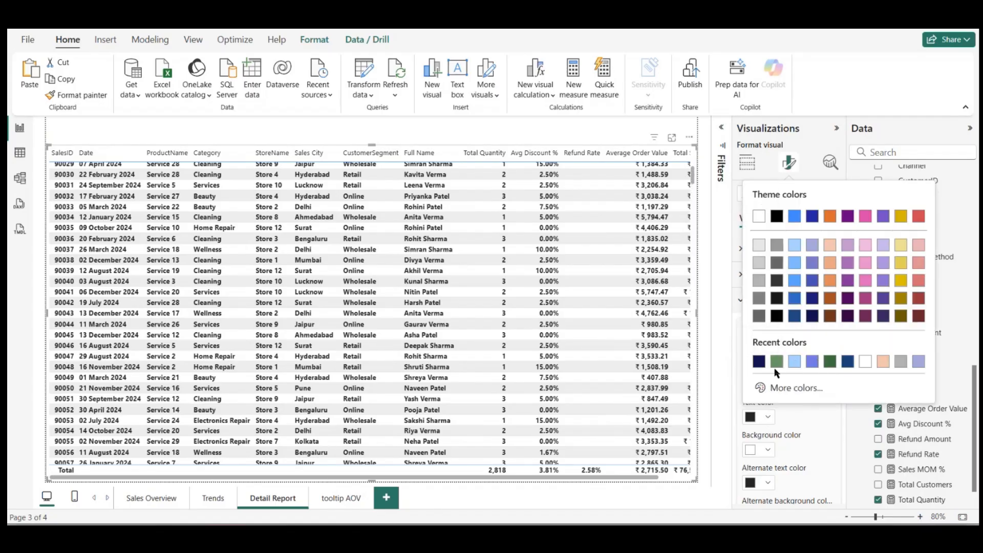
left_click(760, 362)
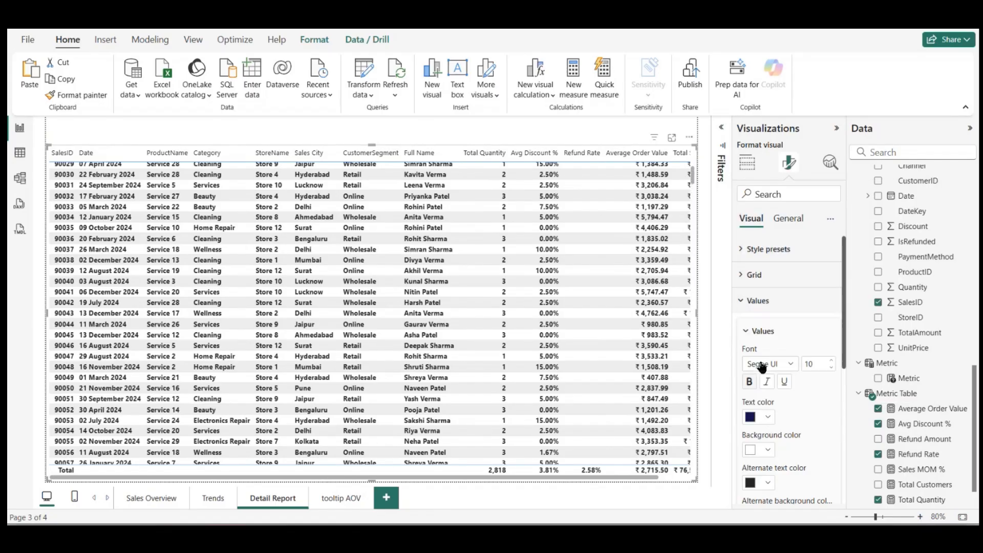
left_click(767, 449)
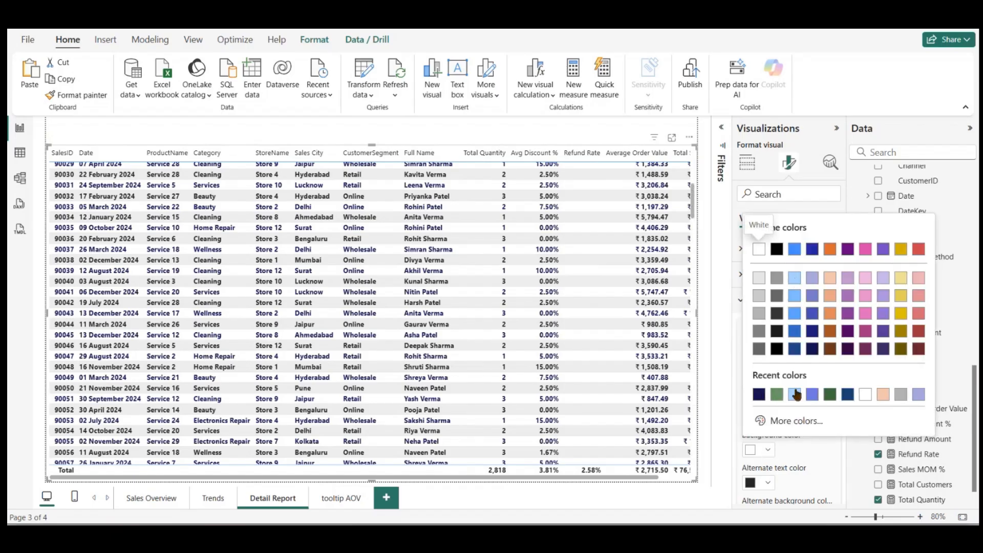
left_click(795, 392)
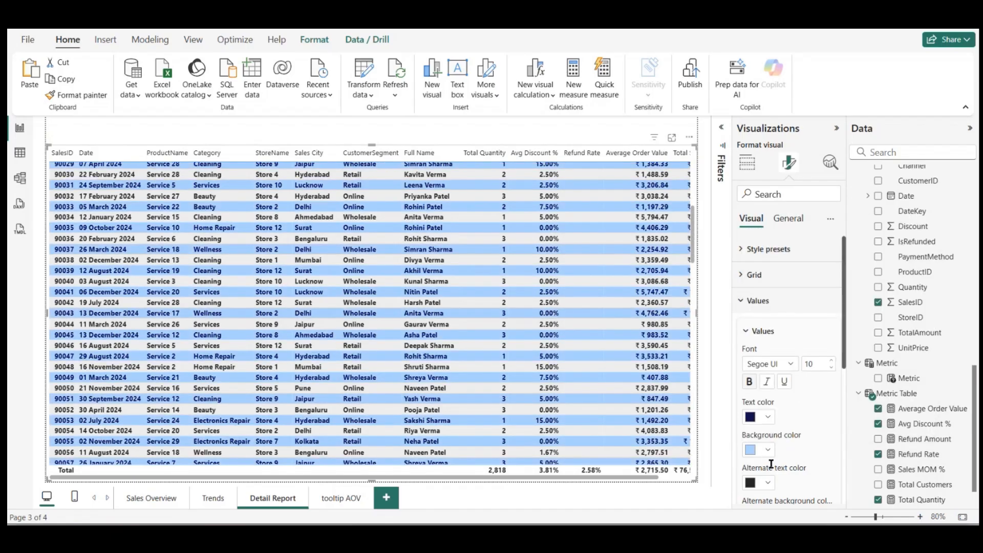
Step: Set the alternate background color of the table values to white
scroll(770, 469, "down", 2)
left_click(768, 445)
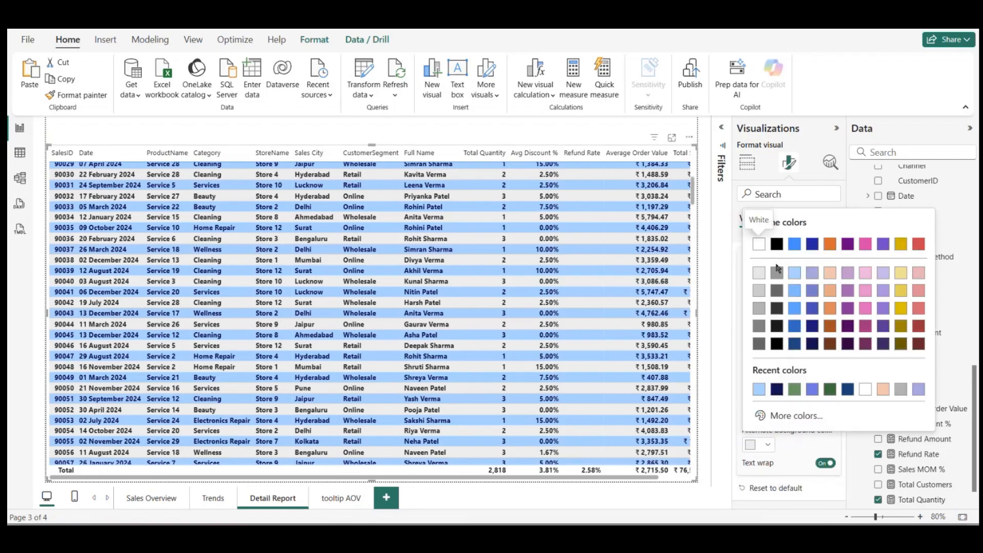
left_click(759, 244)
scroll(779, 308, "up", 3)
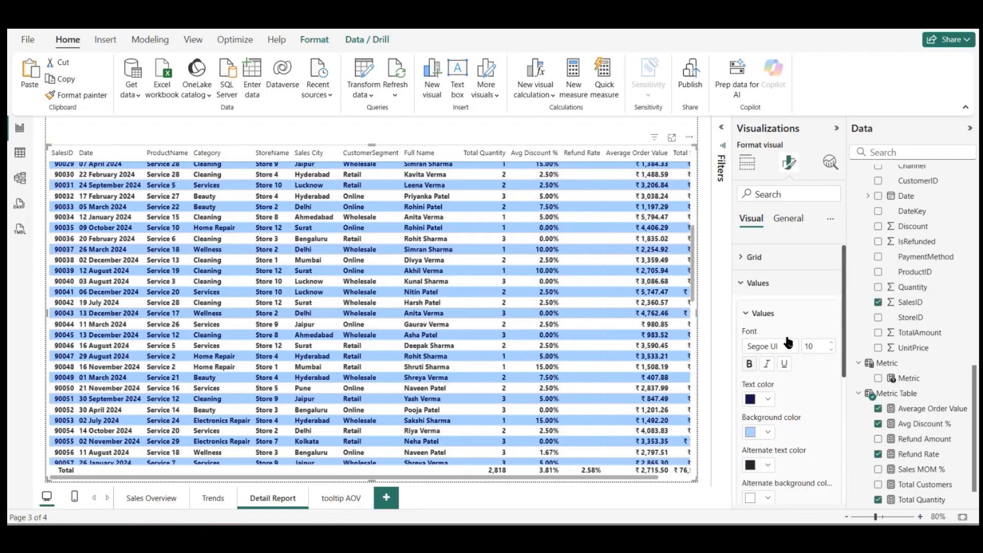
scroll(524, 281, "up", 10)
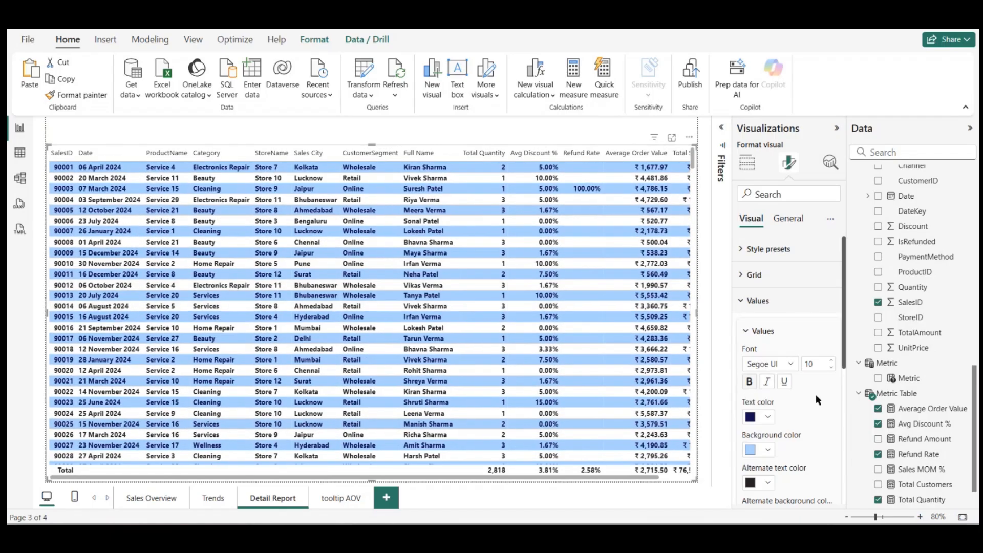
Step: Give the table's column headers a bold Segoe UI font at size 10
scroll(818, 400, "down", 4)
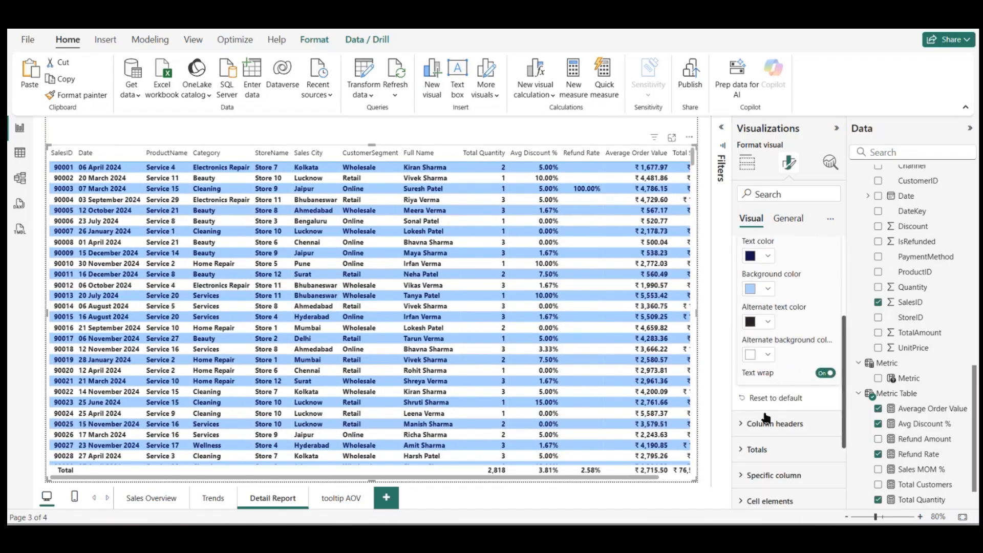
left_click(753, 425)
scroll(806, 451, "down", 1)
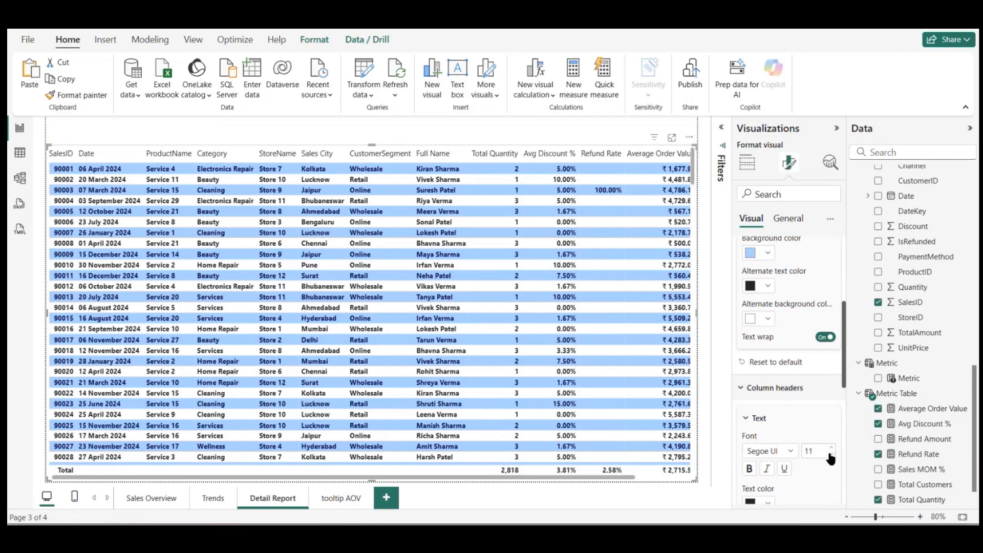
left_click(830, 457)
left_click(791, 453)
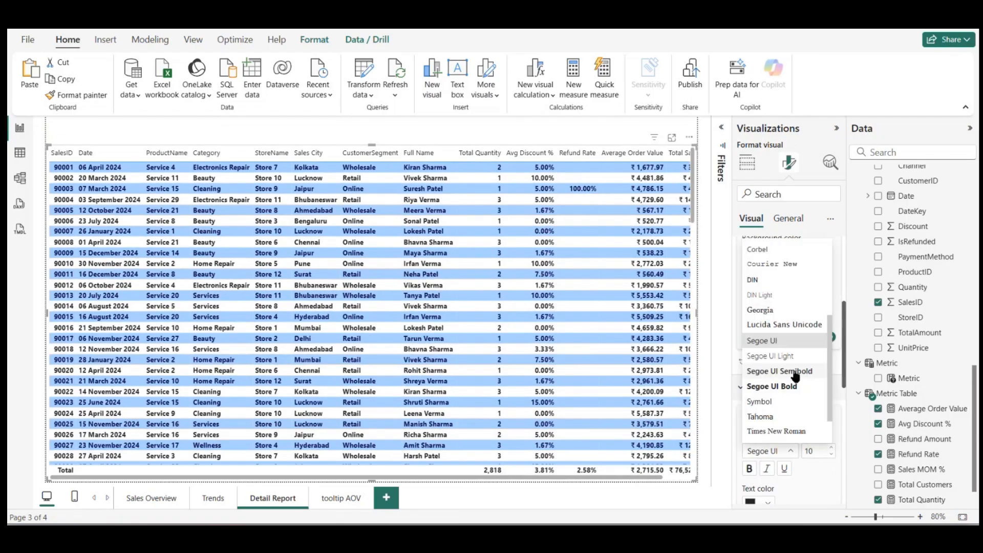
scroll(796, 376, "down", 1)
left_click(784, 345)
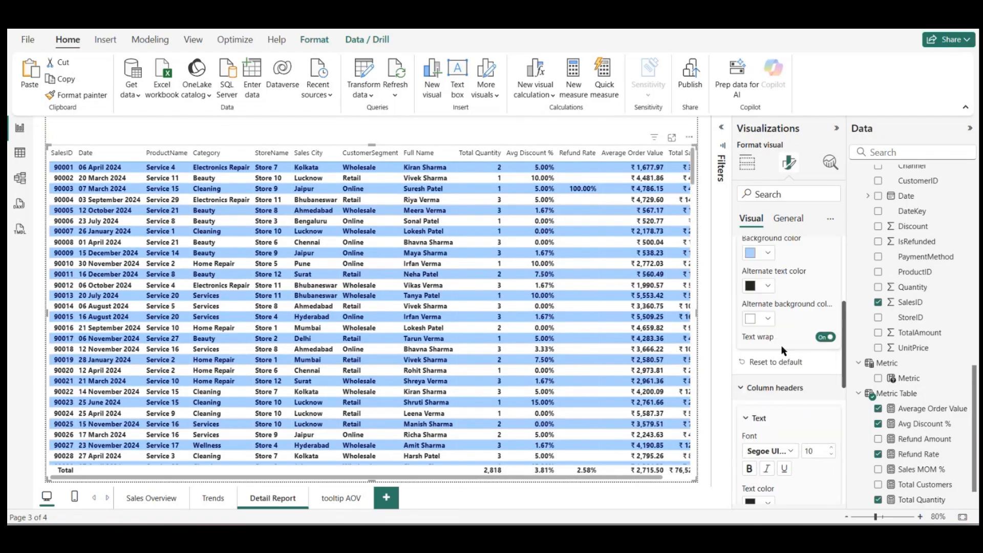
left_click(750, 468)
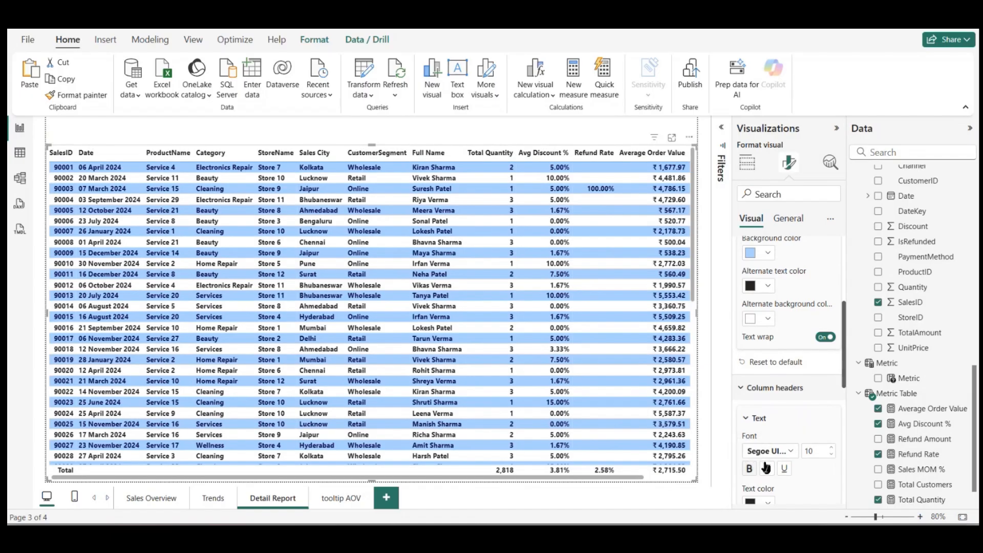
Step: Try light blue as the background color of the table's column headers, and return it to white
scroll(788, 425, "down", 3)
left_click(763, 418)
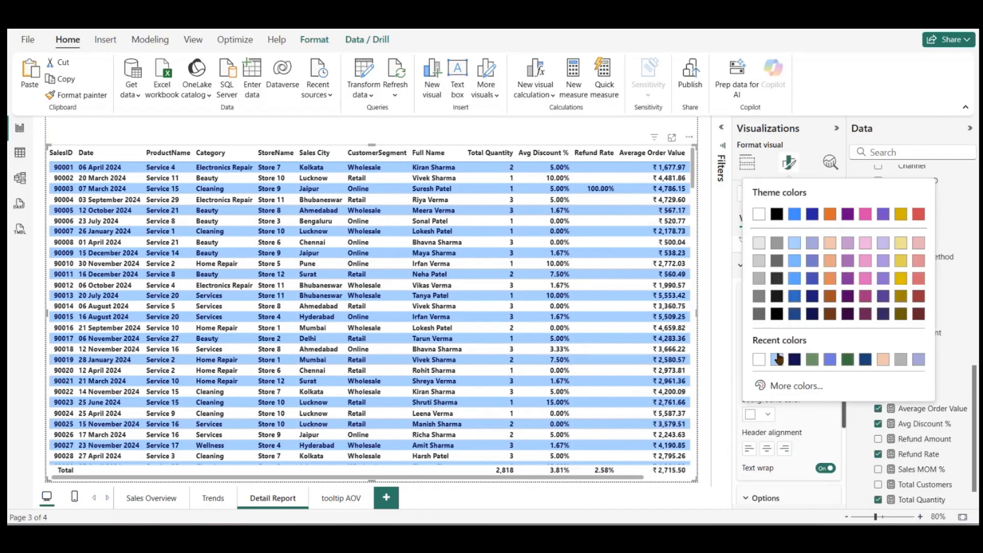
left_click(779, 360)
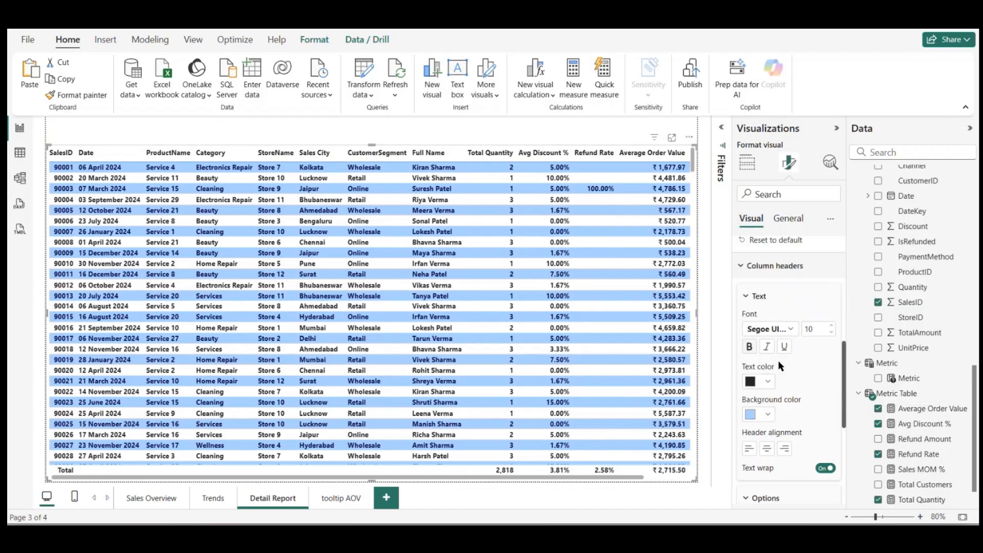
left_click(768, 416)
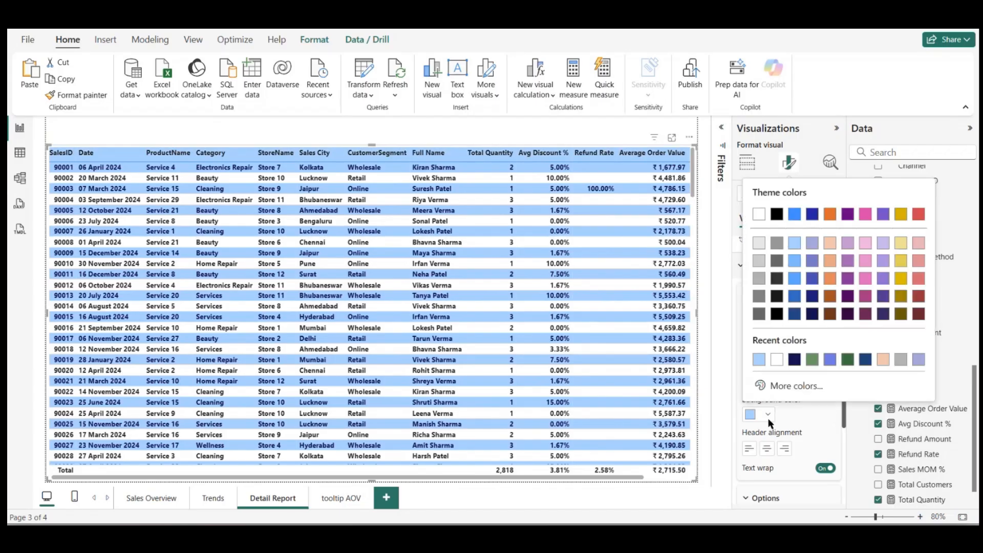
left_click(777, 360)
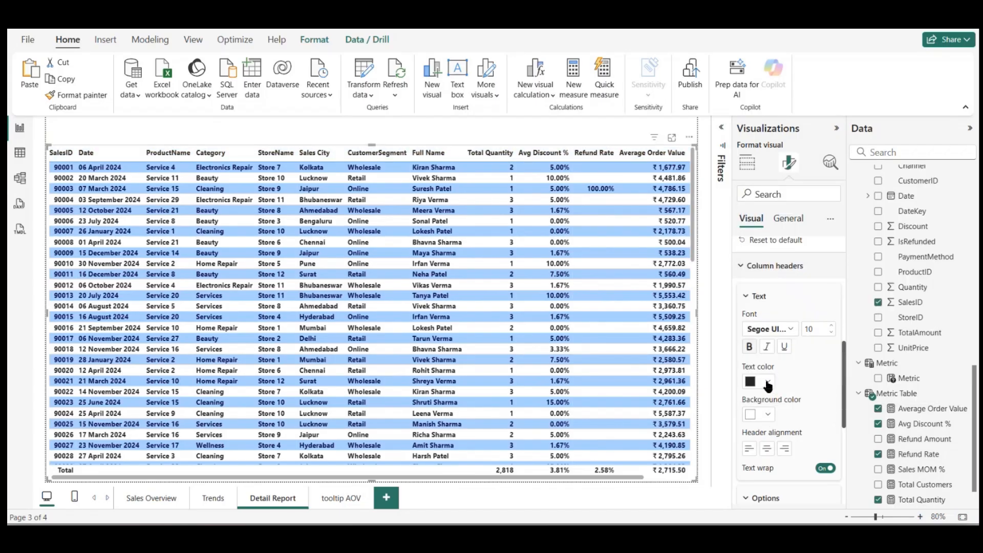
Step: Set the text color of the table's column headers to the recently used dark navy
left_click(768, 382)
left_click(795, 328)
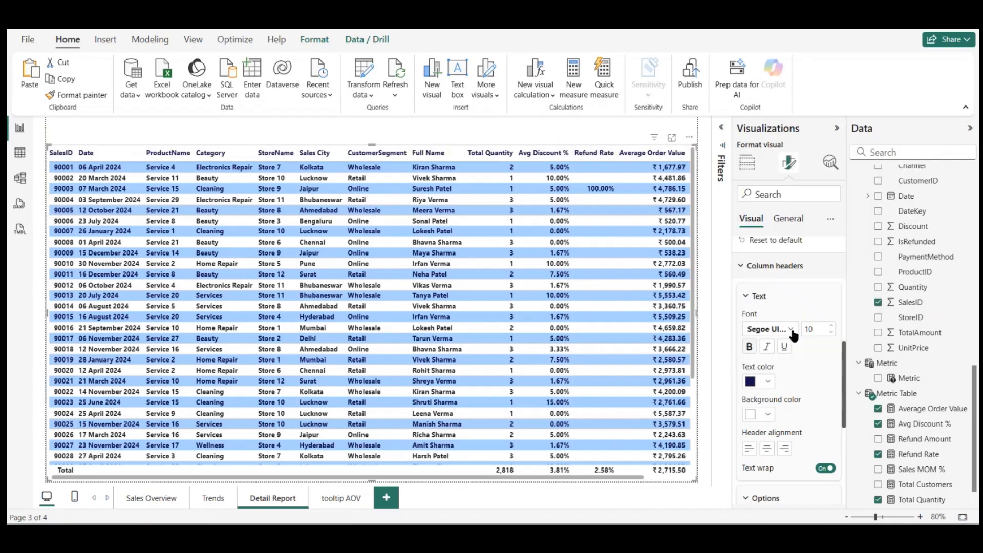
left_click(490, 128)
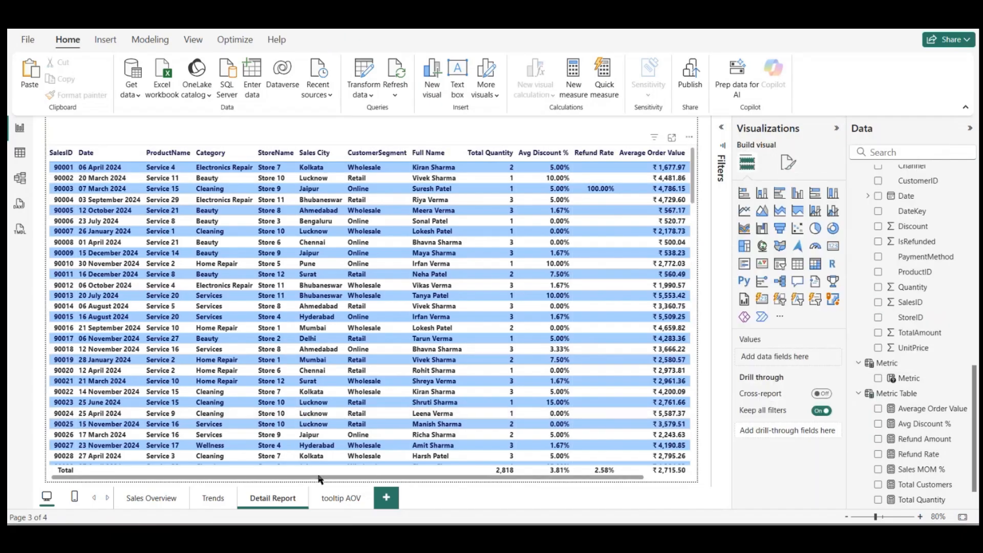
Step: Change the style of the Metric slicer on the Sales Overview page to Tile
left_click(150, 498)
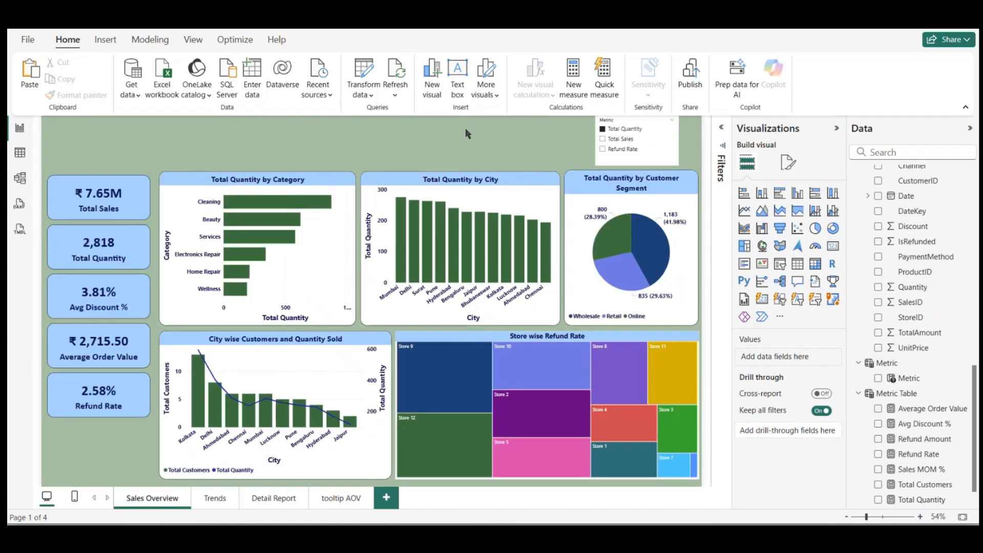
left_click(632, 124)
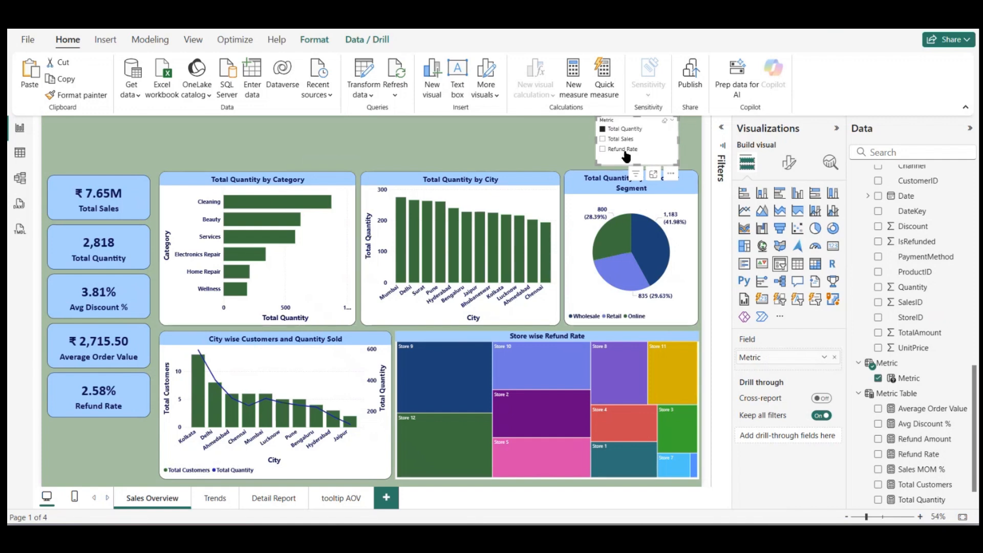
left_click(789, 163)
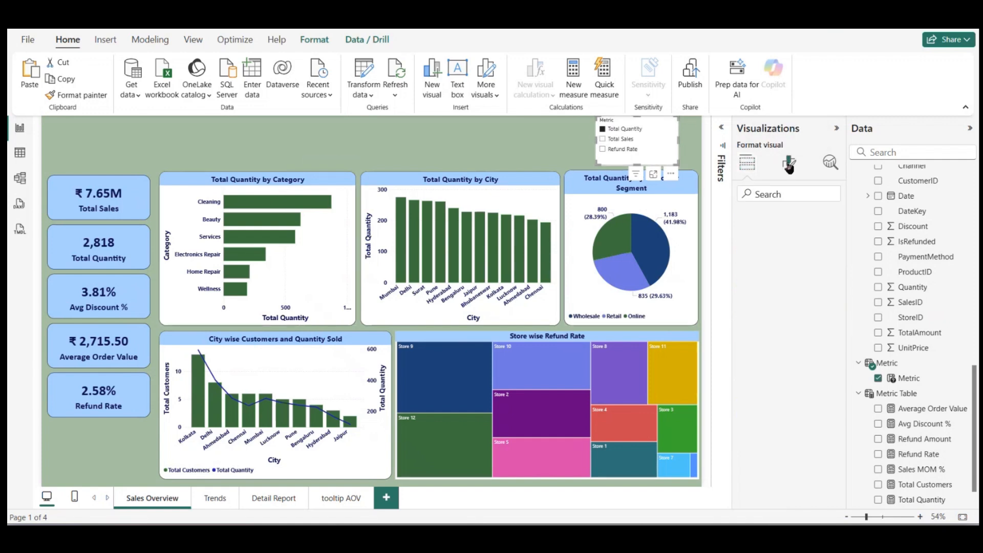
left_click(758, 249)
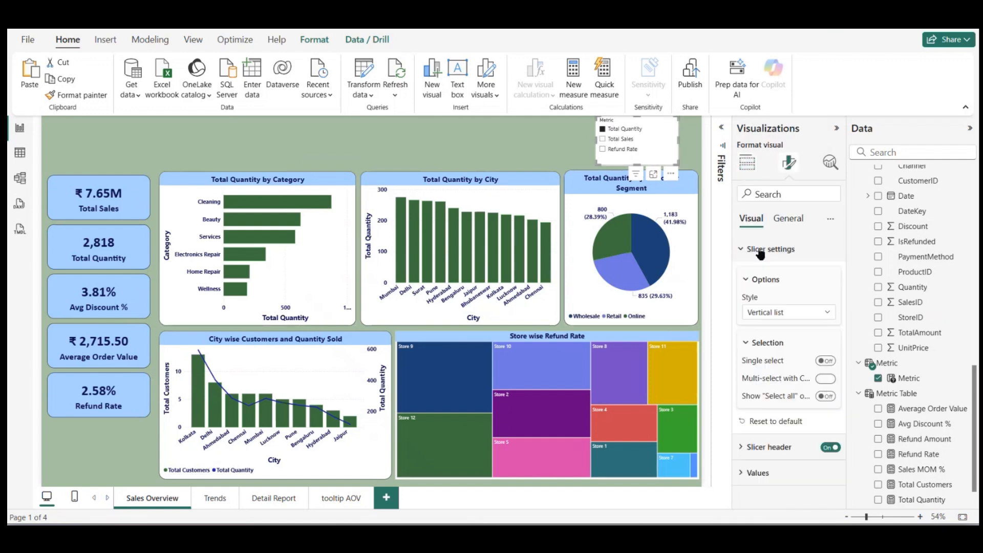
left_click(781, 313)
left_click(773, 343)
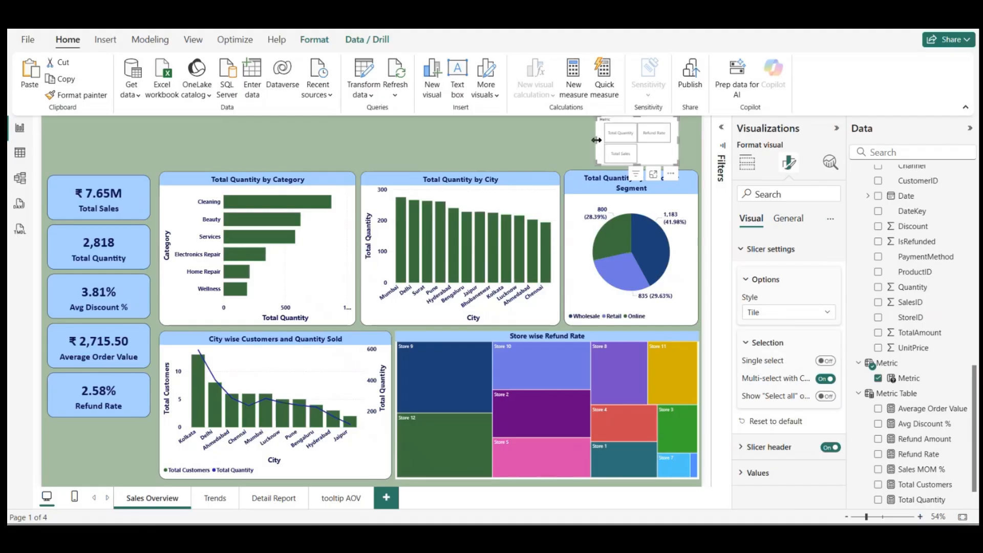
Step: Stretch the Metric slicer across the space above the charts, reduce its height to one row of tiles, and nudge it into place
left_click_drag(597, 140, 160, 171)
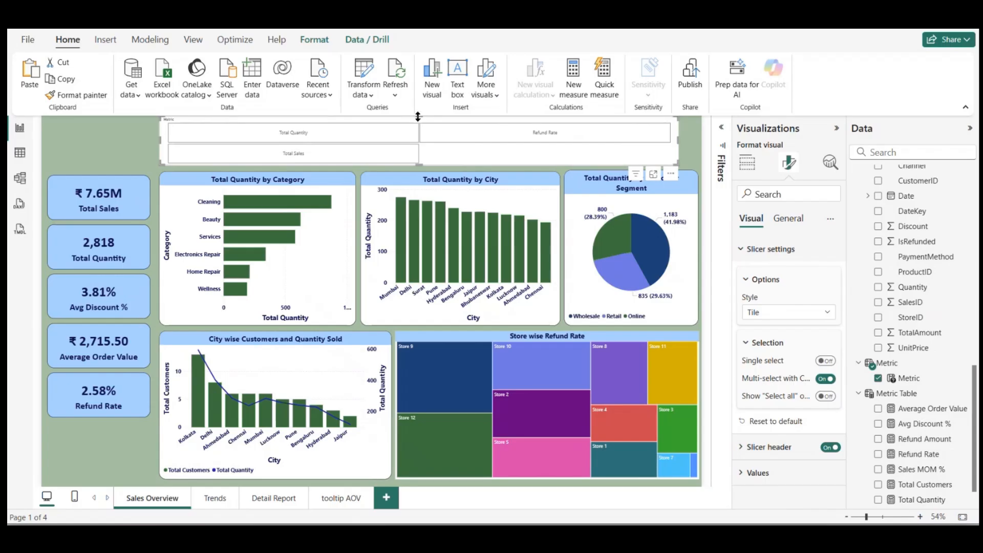
left_click_drag(418, 117, 419, 136)
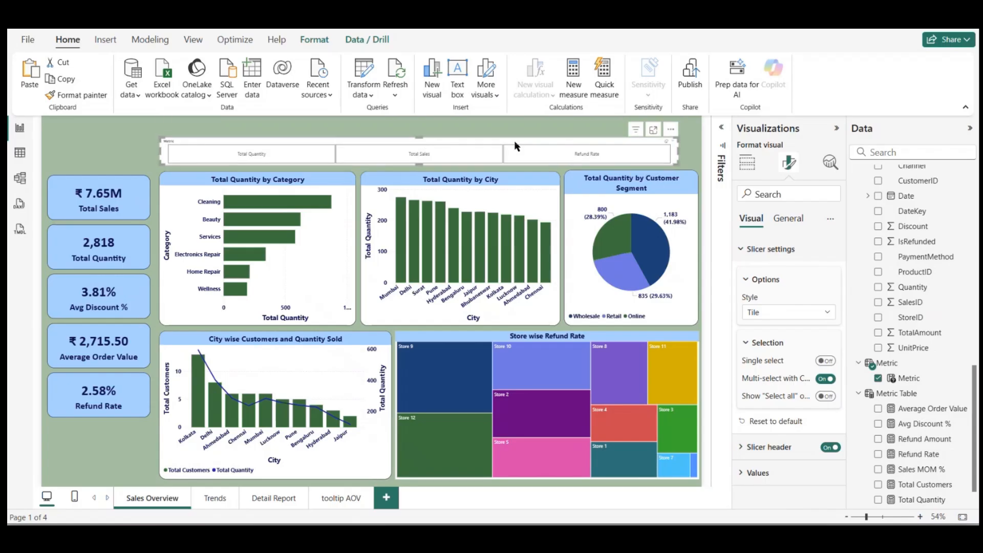
left_click_drag(515, 144, 526, 144)
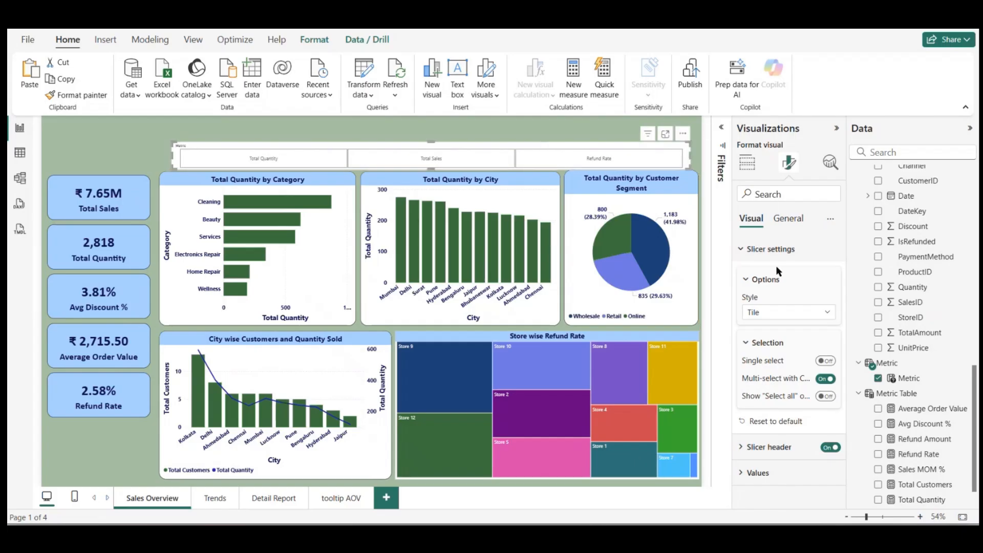
Step: Turn off the background and the slicer header of the Metric slicer
left_click(793, 219)
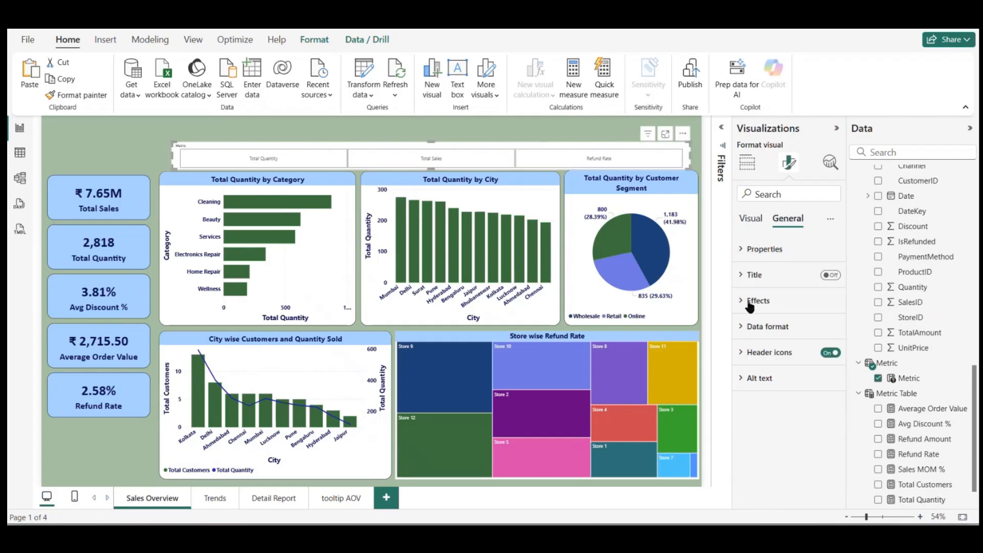
left_click(749, 302)
left_click(825, 332)
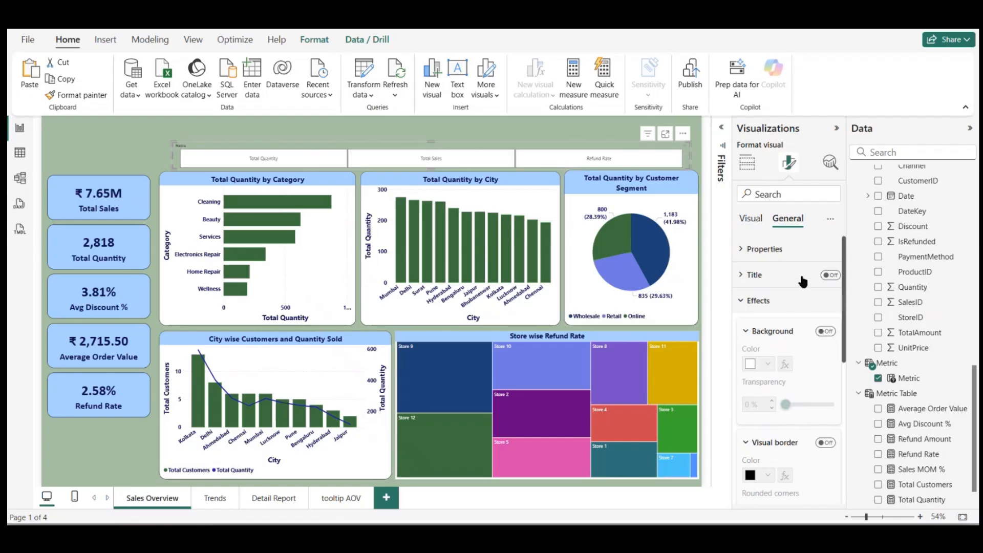
left_click(751, 220)
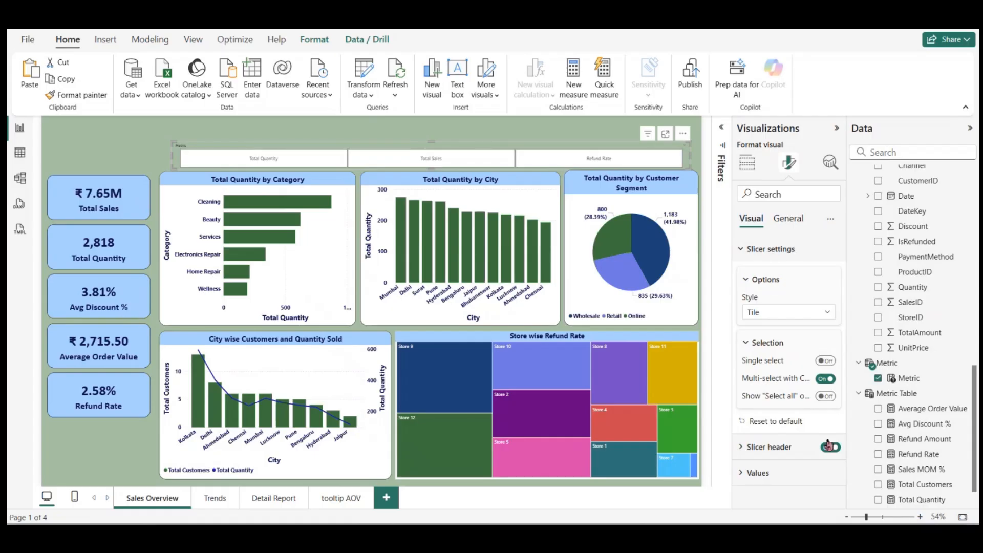
left_click(829, 446)
left_click(830, 448)
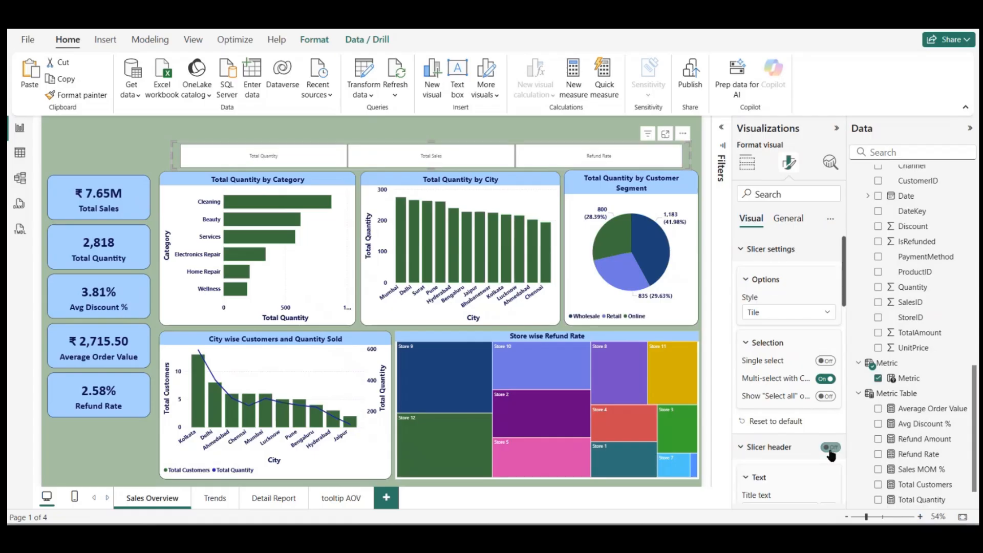
Step: Format the Metric slicer's values as bold, size 18, in the recently used dark navy
left_click(750, 251)
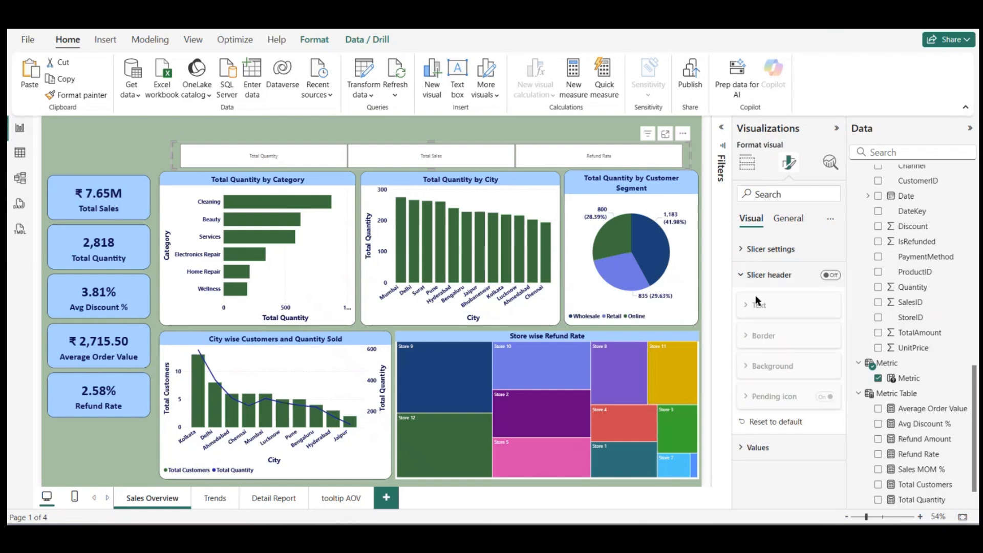
left_click(749, 445)
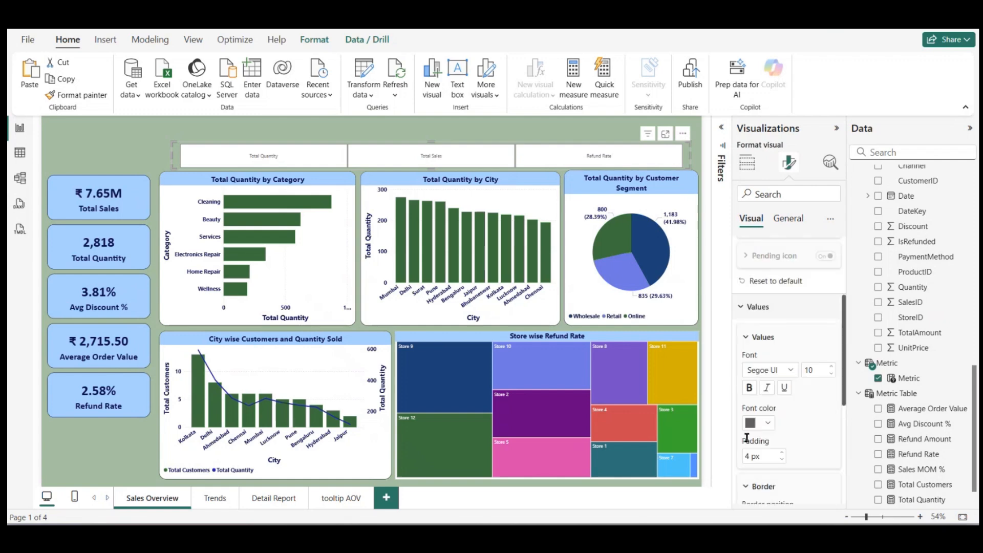
left_click(832, 364)
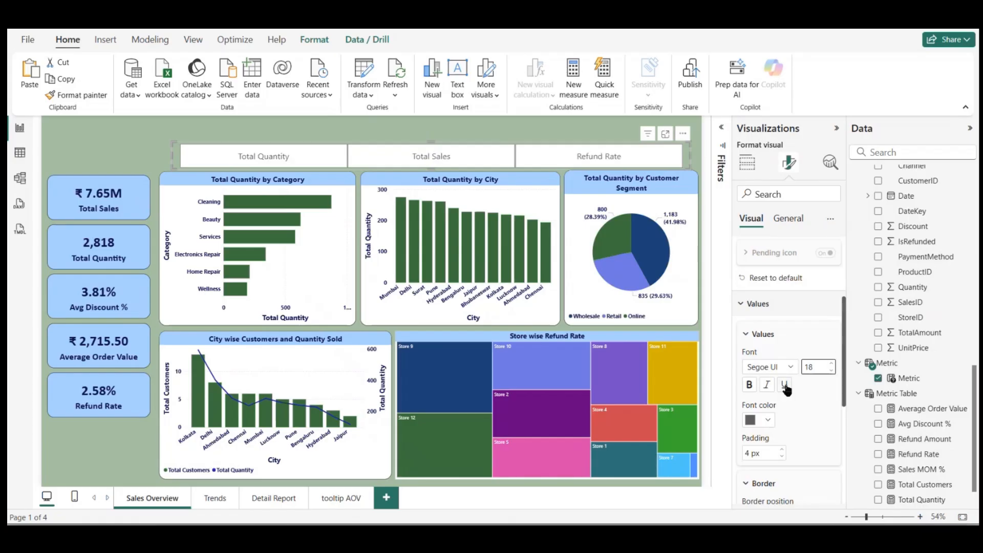
left_click(768, 423)
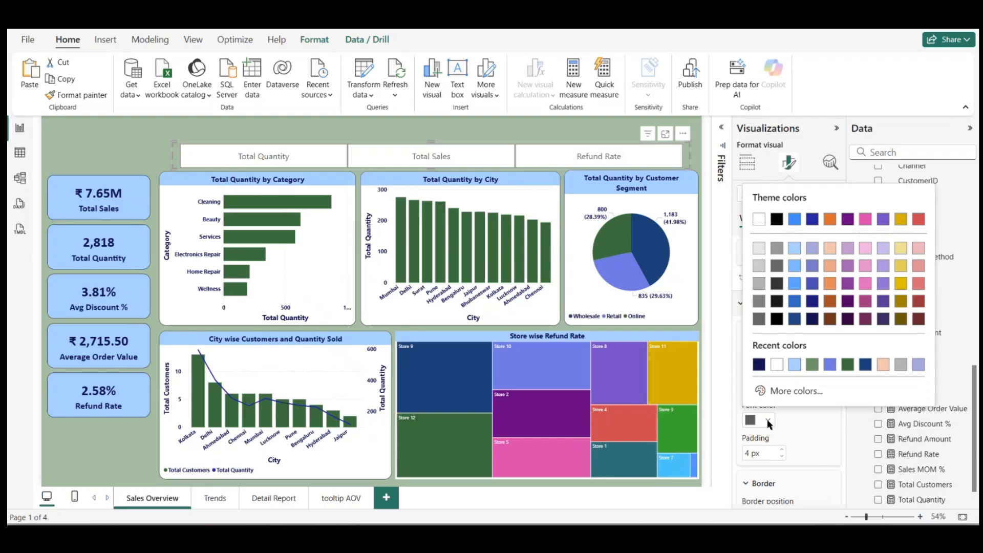
left_click(761, 365)
left_click(750, 385)
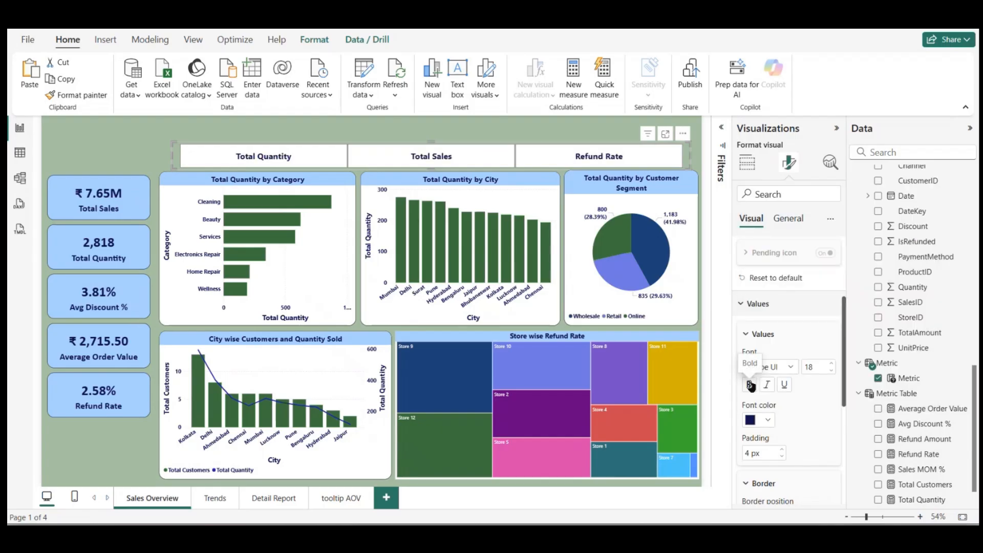
left_click(515, 137)
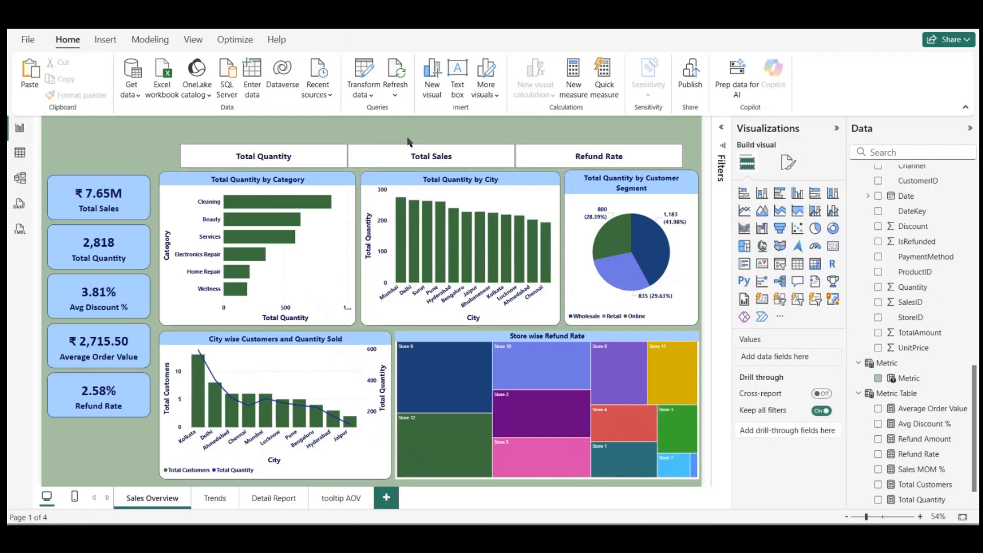
Step: Select Total Quantity in the Metric slicer and widen the slicer at both ends to span the charts below
left_click(233, 155)
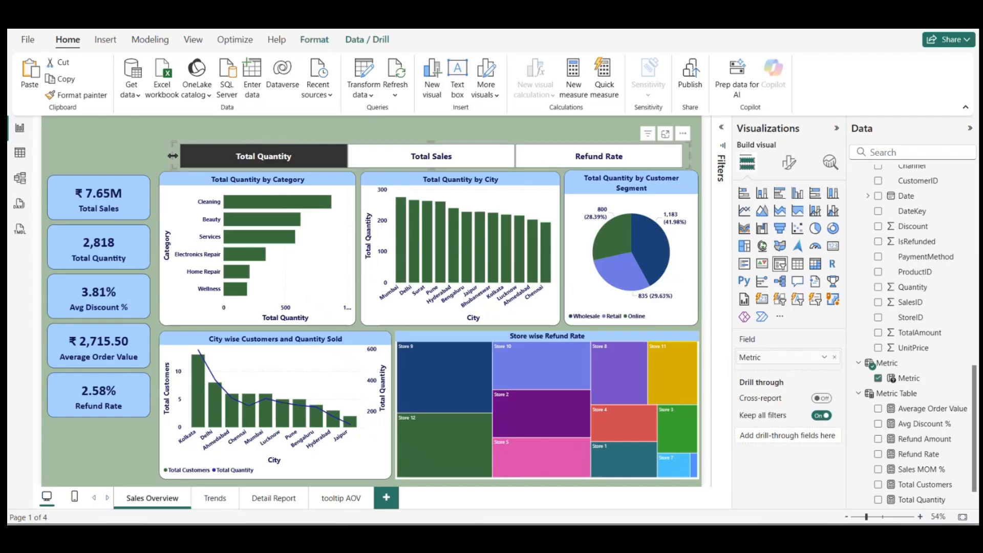
left_click_drag(173, 156, 163, 160)
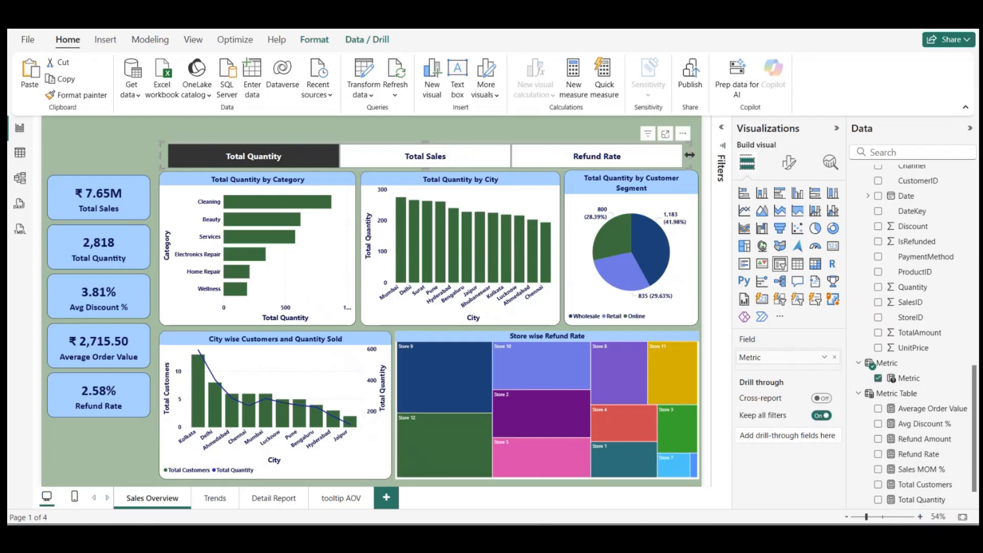
left_click_drag(690, 155, 715, 158)
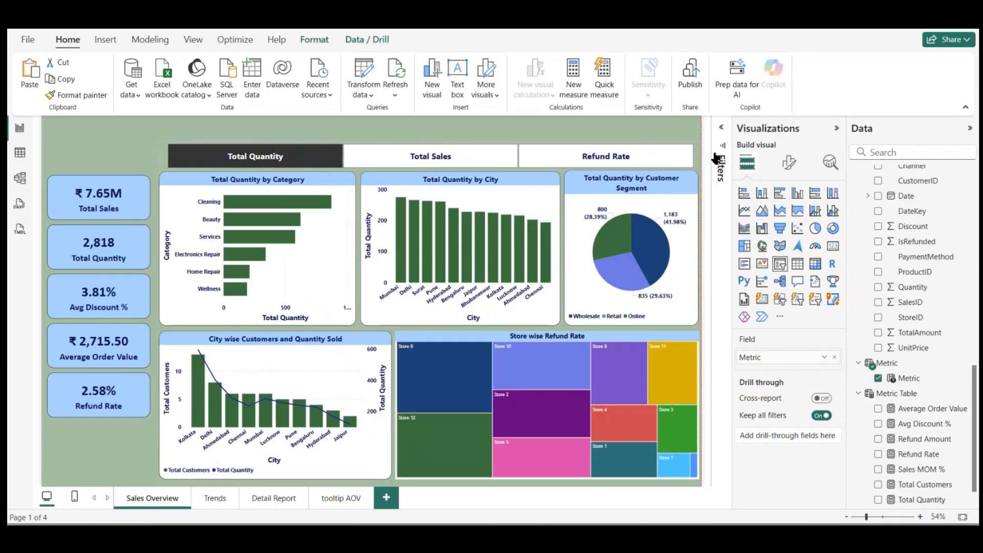
left_click(508, 132)
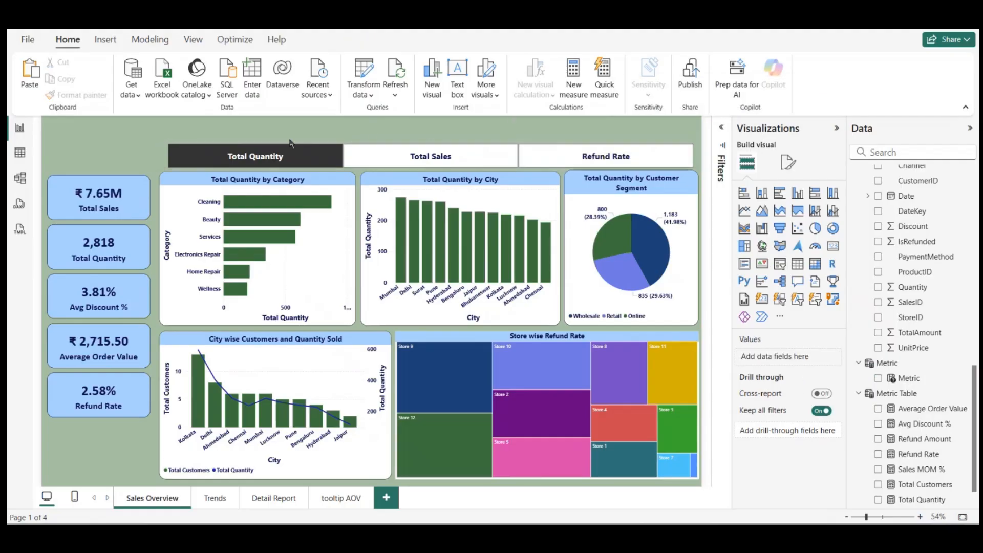
Step: Test the Metric slicer by switching between the Total Sales and Refund Rate tiles and checking the charts
left_click(395, 158)
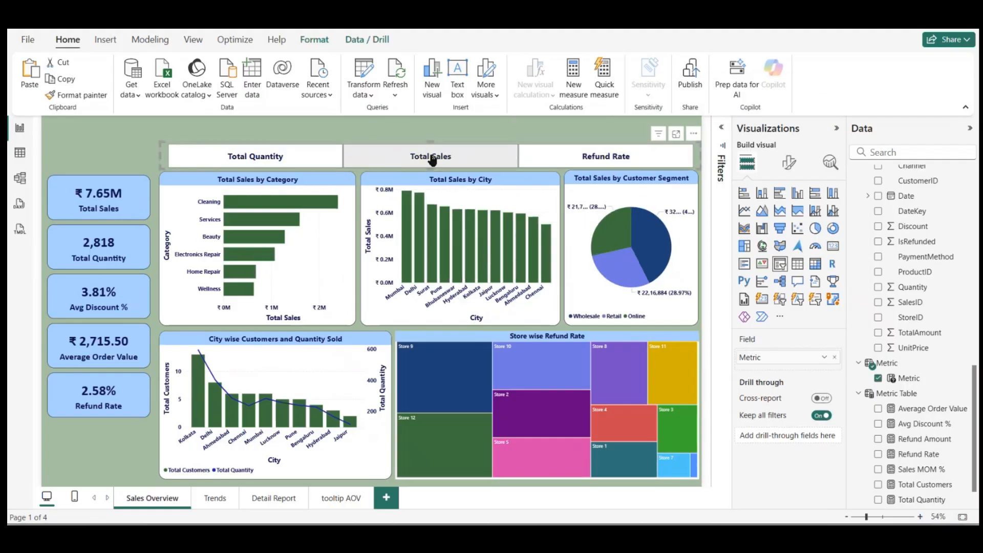
left_click(612, 161)
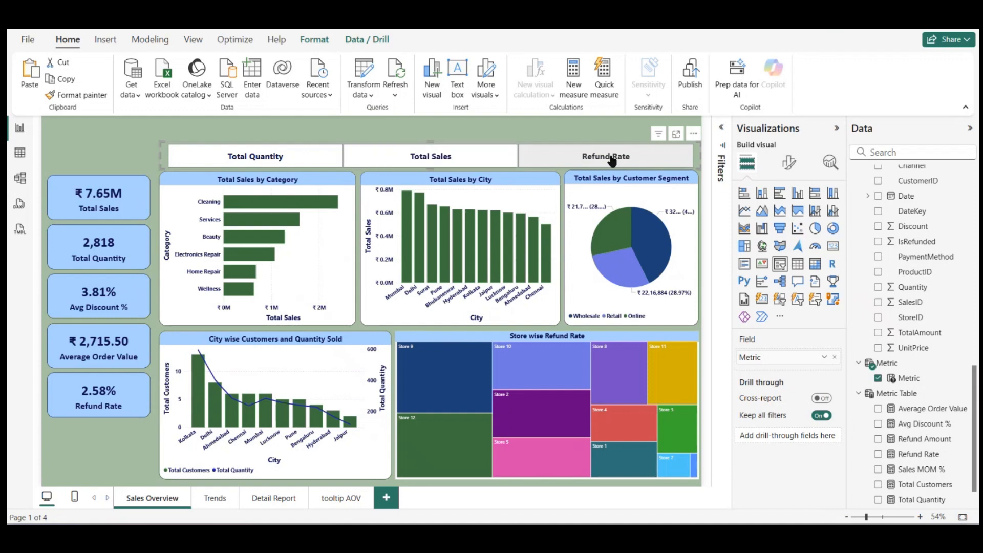
left_click(489, 164)
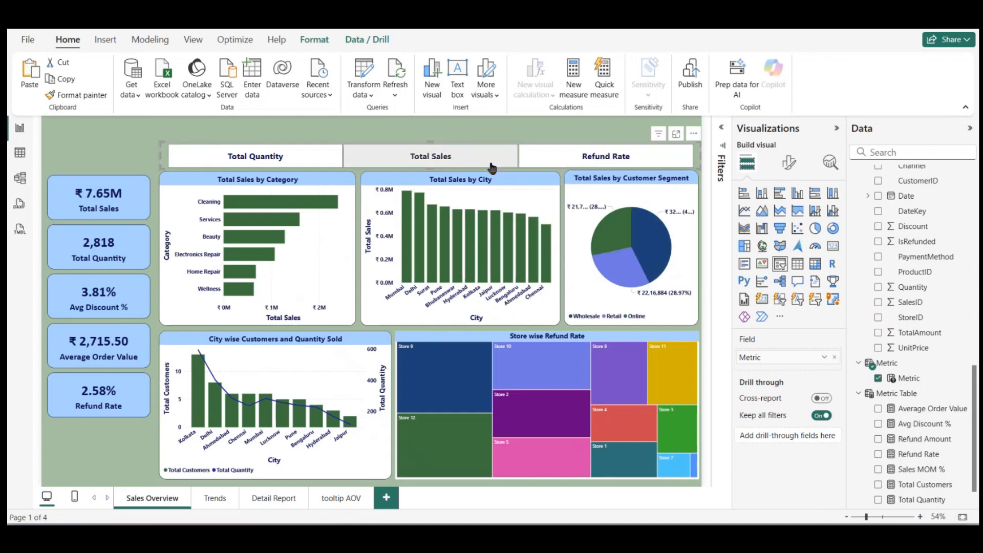
Step: Open the label contents choices for the detail labels of the Customer Segment pie chart
left_click(616, 198)
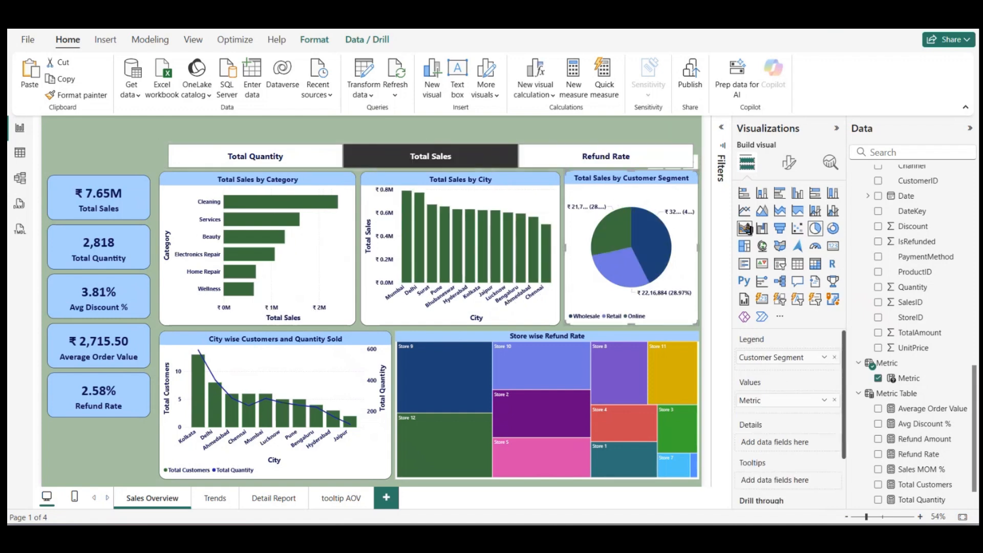
left_click(789, 167)
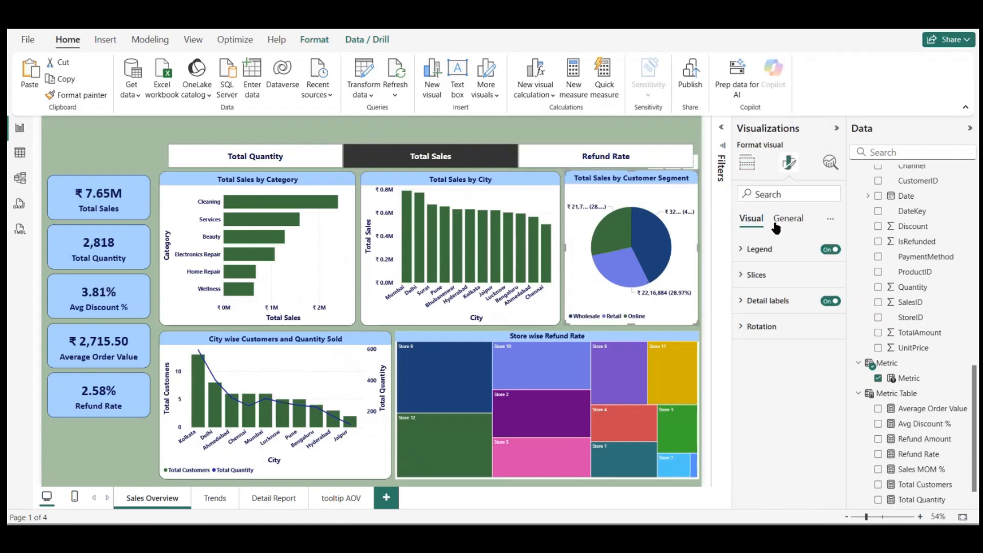
left_click(754, 275)
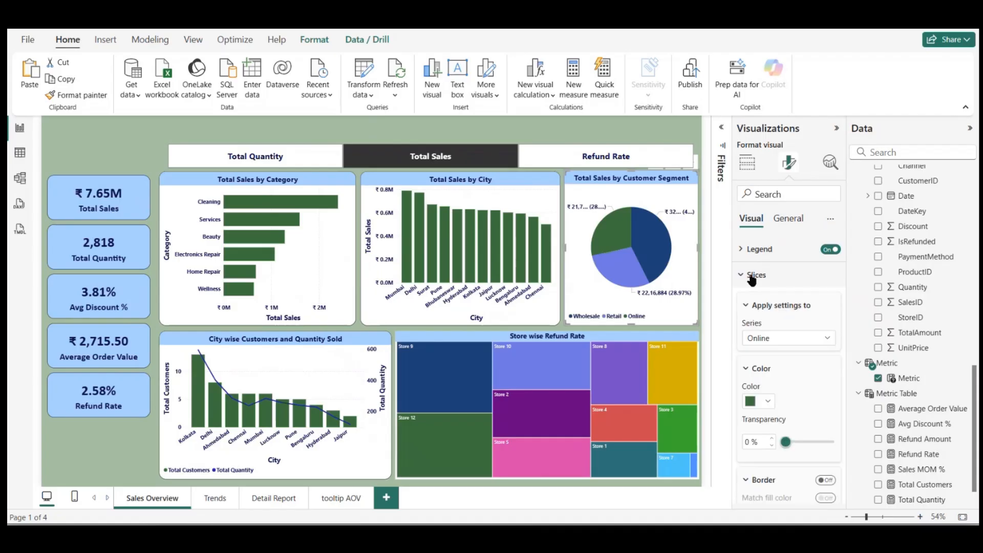
left_click(749, 277)
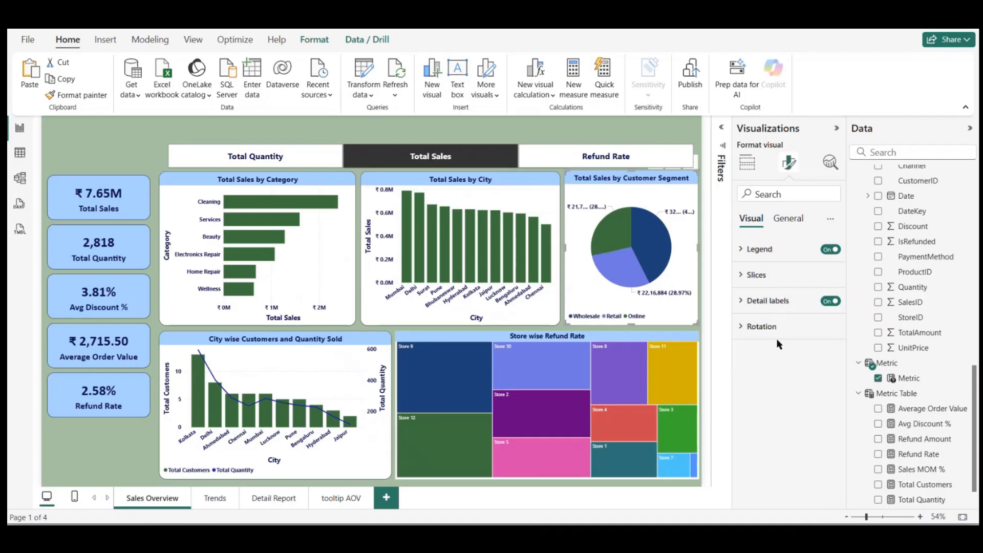
left_click(763, 302)
scroll(792, 343, "down", 1)
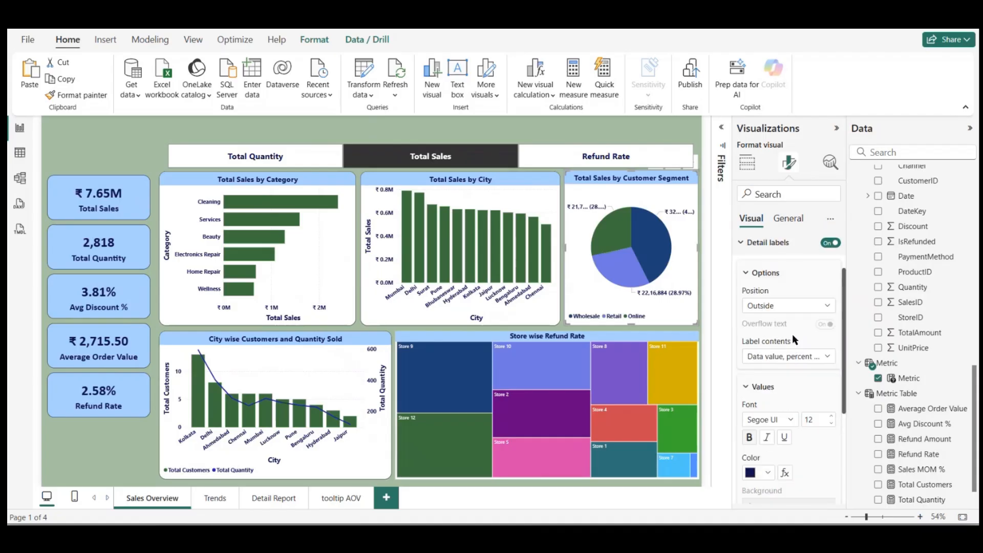
left_click(825, 359)
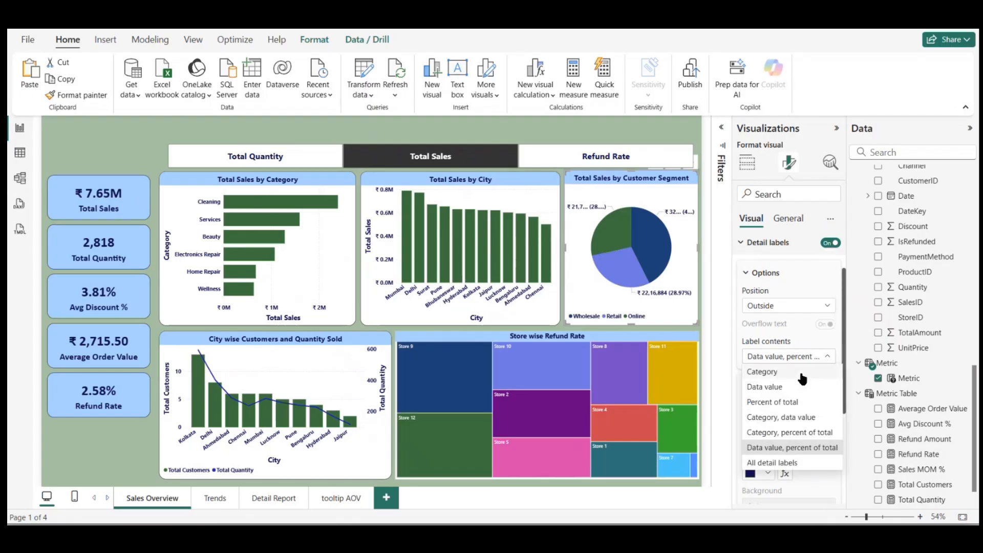
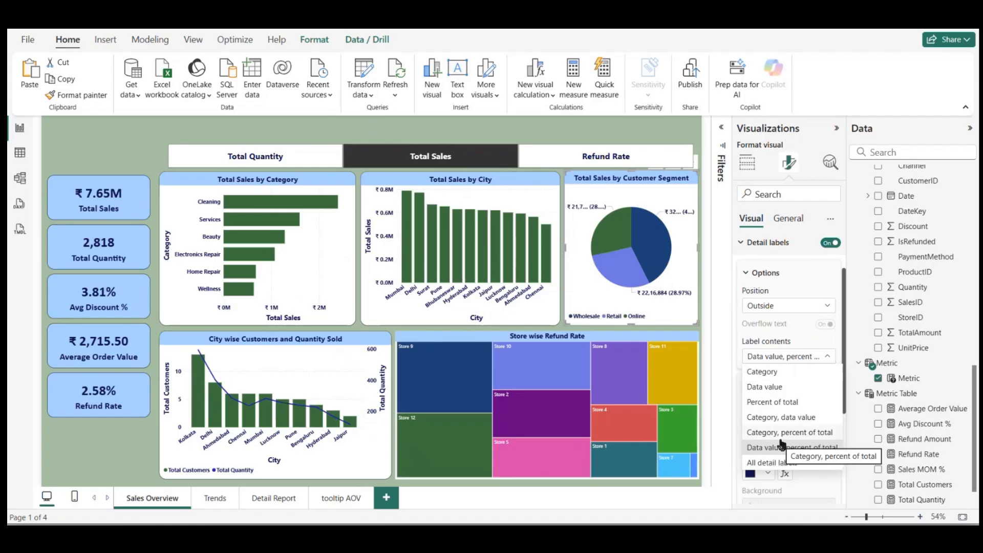
Step: Try Data value as the pie chart's label contents, then switch back to Data value, percent of total
left_click(785, 388)
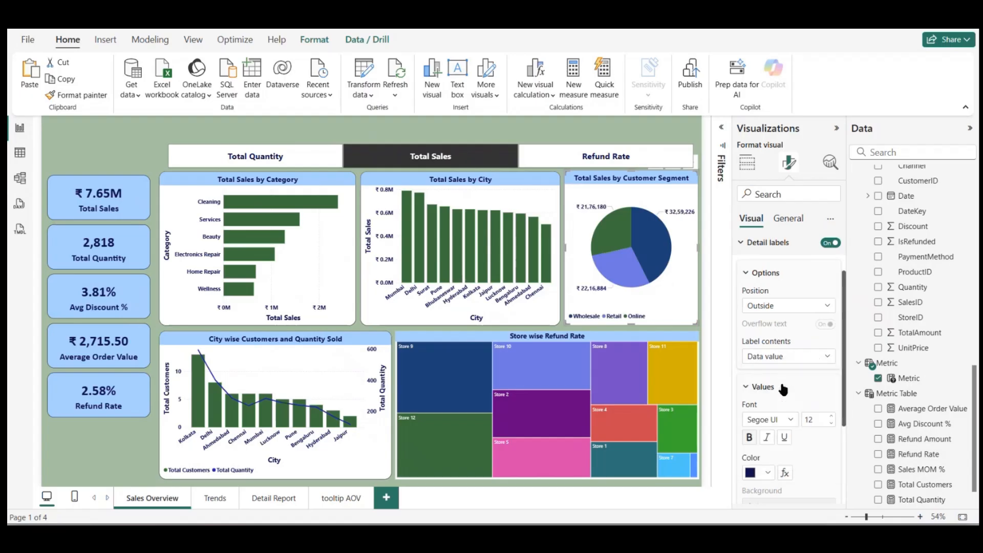
left_click(800, 360)
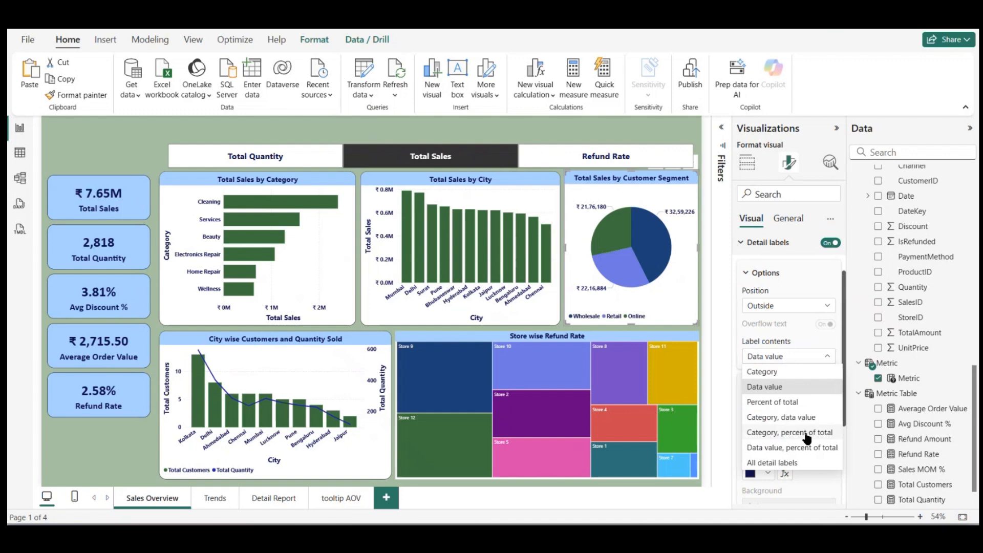
left_click(773, 447)
Step: Compare Thousands and None as display units for the pie chart's detail label values, ending on Thousands
scroll(801, 460, "down", 2)
left_click(779, 461)
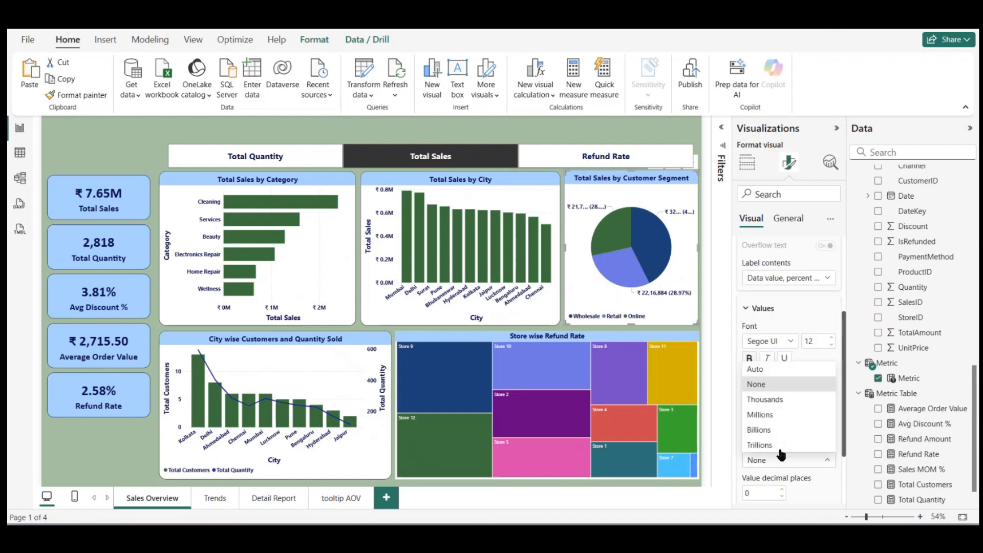
left_click(765, 400)
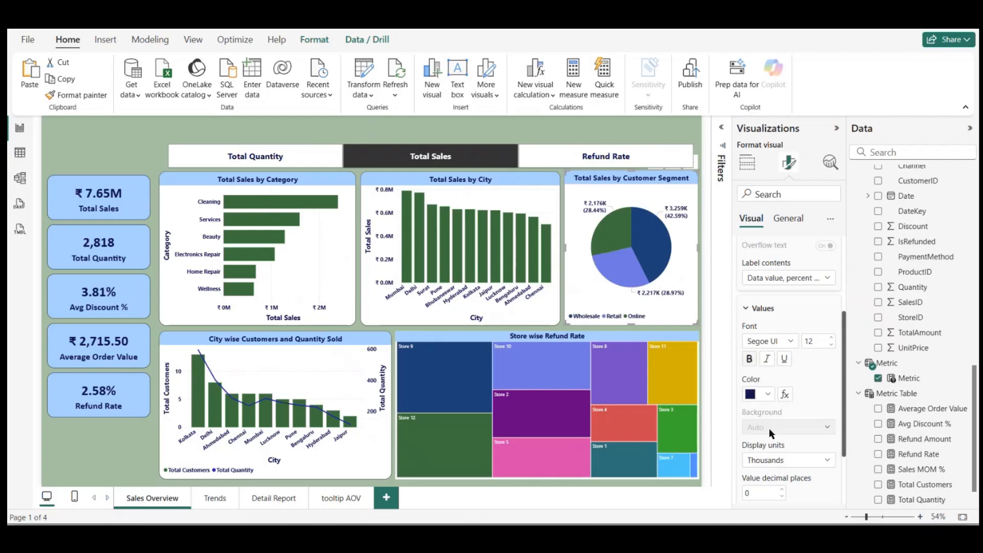
left_click(794, 461)
left_click(774, 384)
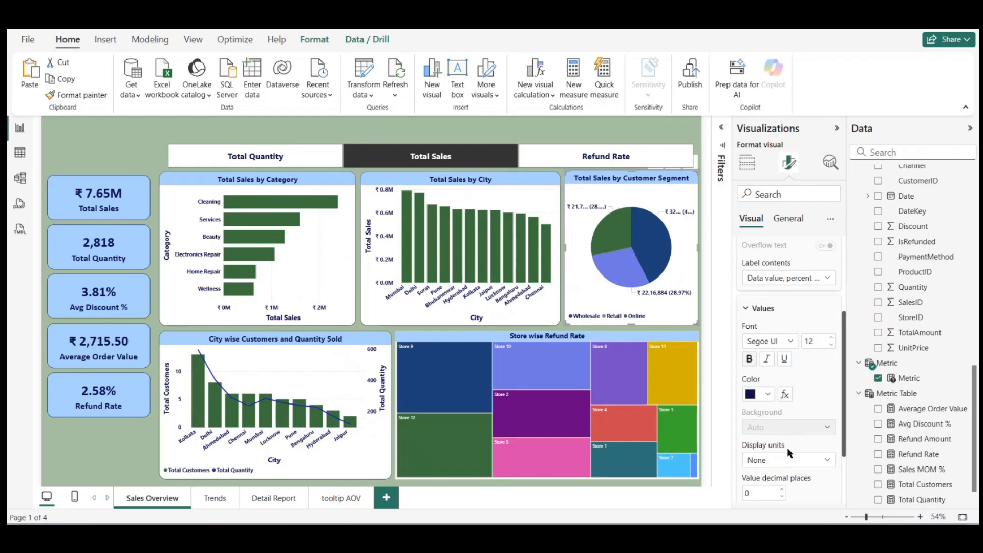
left_click(784, 460)
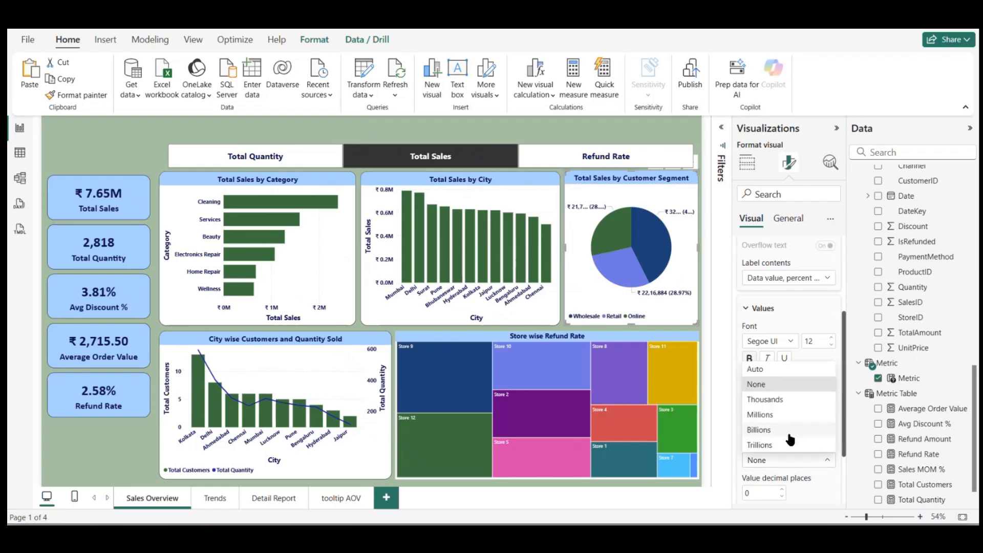
left_click(773, 400)
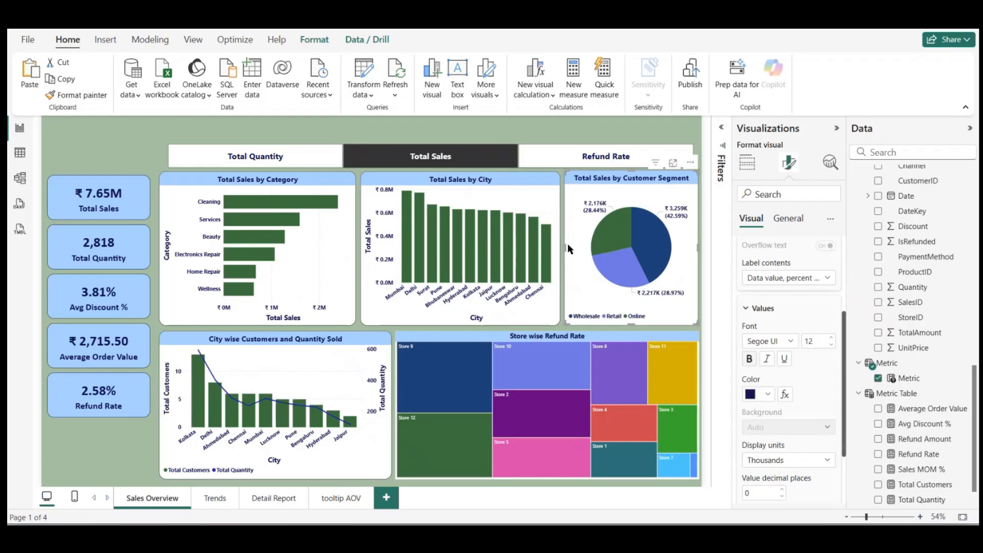
Step: Check the pie chart's labels by switching the Metric slicer to Refund Rate and back to Total Sales
left_click(323, 162)
left_click(600, 160)
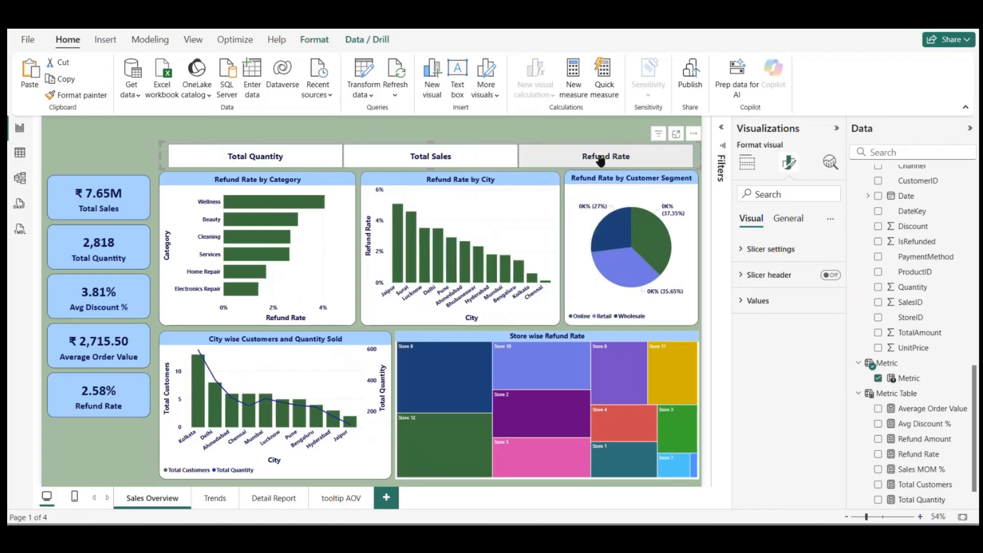
left_click(479, 161)
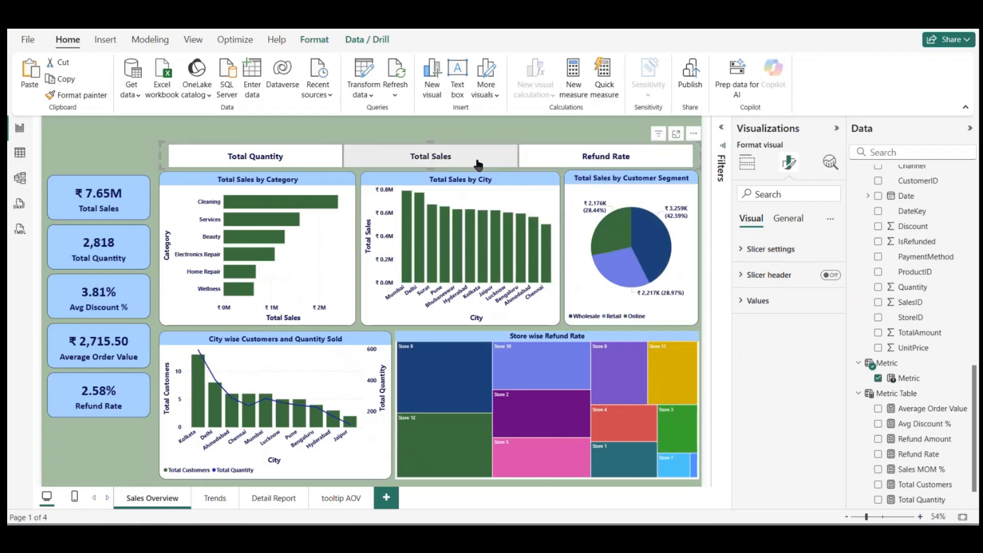
Step: Set the display units of the Customer Segment pie chart's detail label values back to None
left_click(746, 303)
left_click(678, 217)
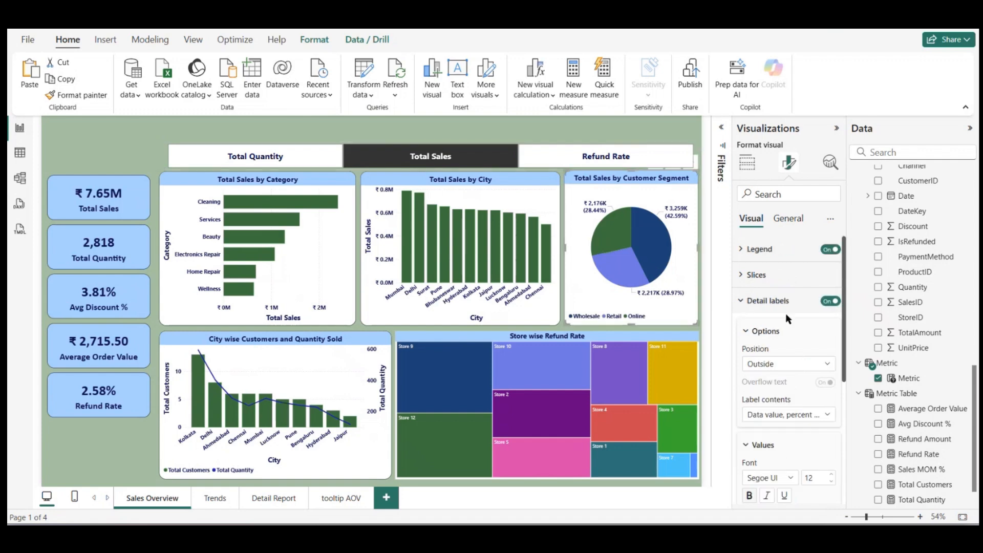
scroll(782, 459, "down", 5)
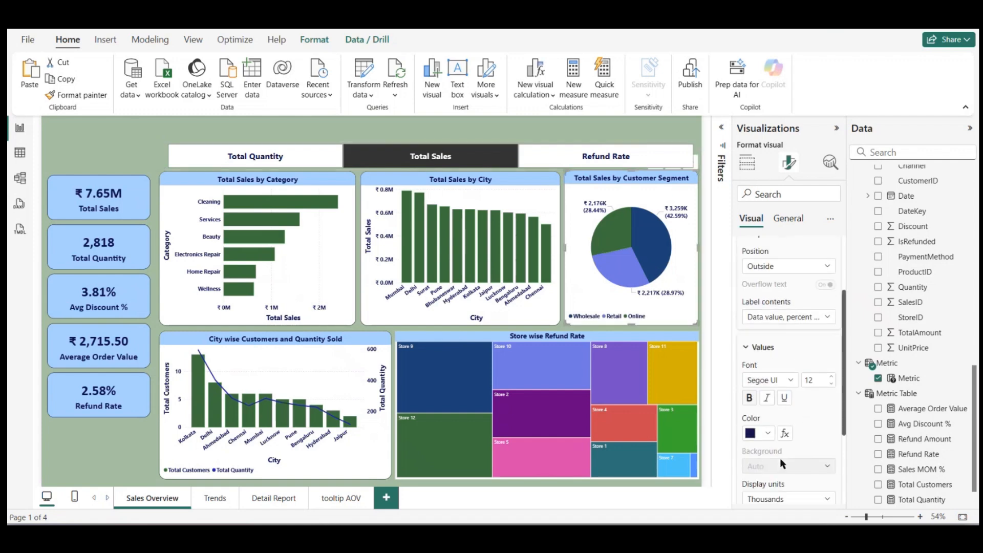
left_click(788, 448)
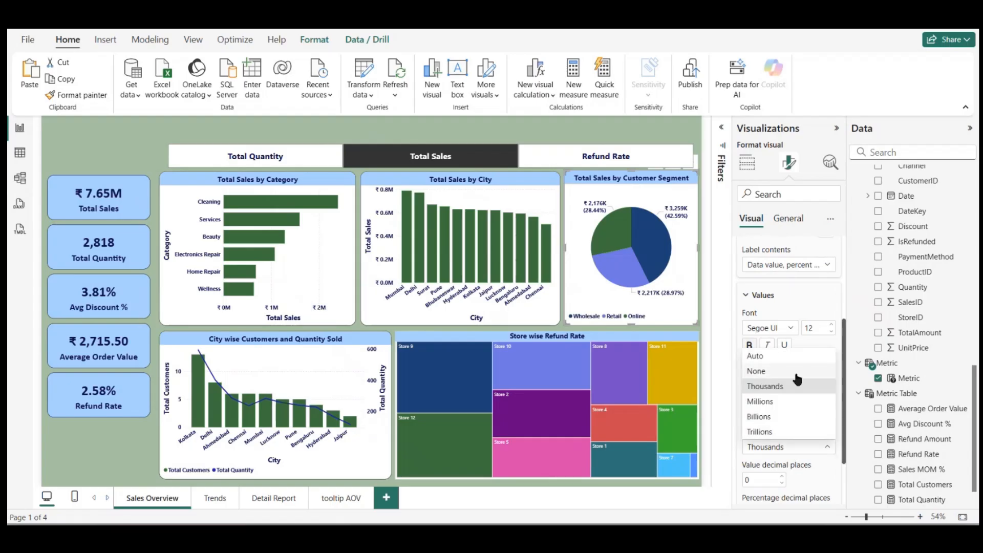
left_click(795, 373)
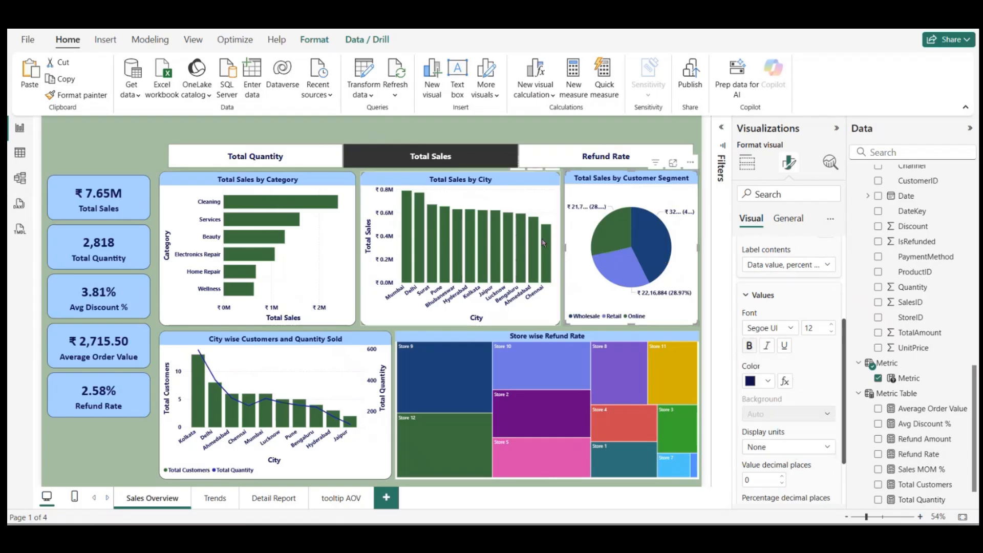
Step: Set the canvas width of the Sales Overview page to 2000 px
left_click(529, 202)
left_click(350, 234)
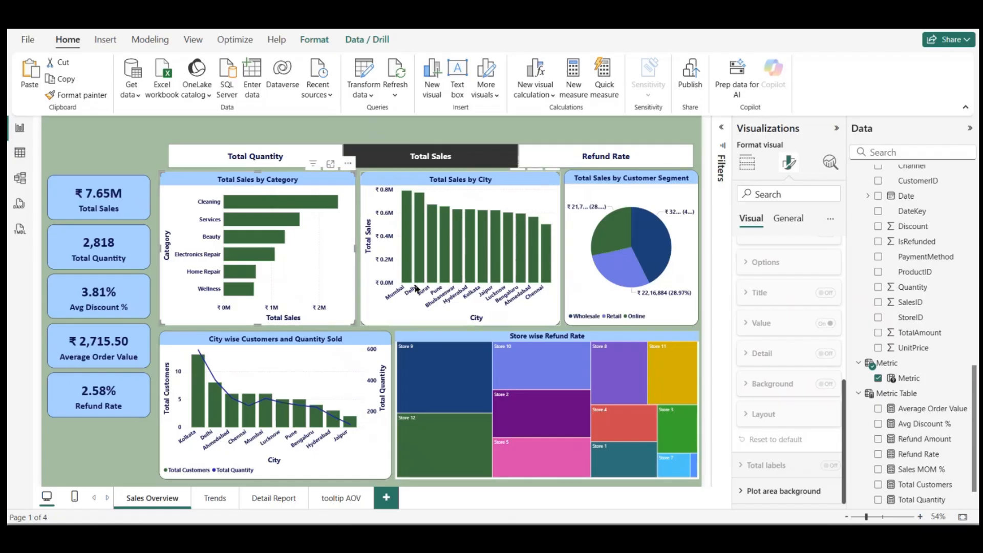
left_click(397, 126)
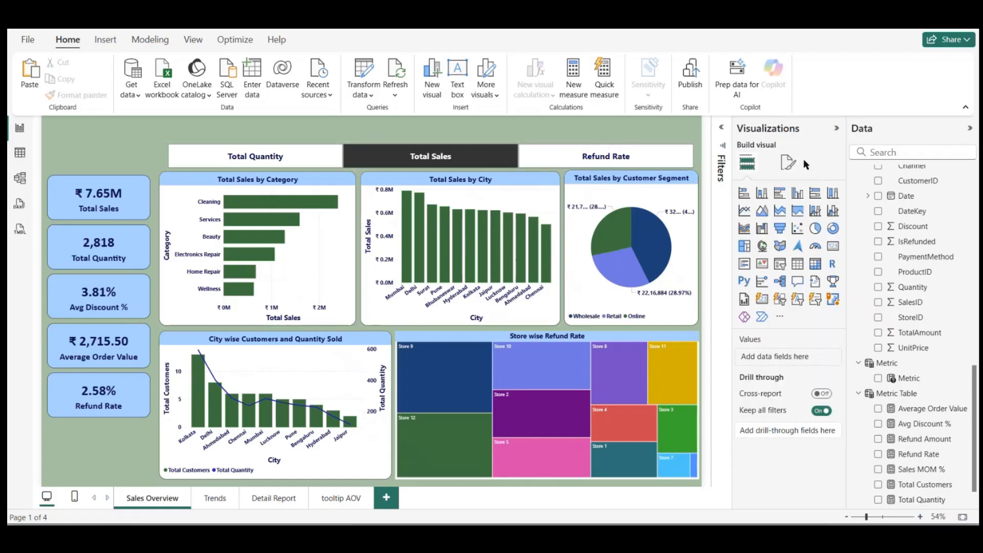
left_click(790, 165)
left_click(773, 247)
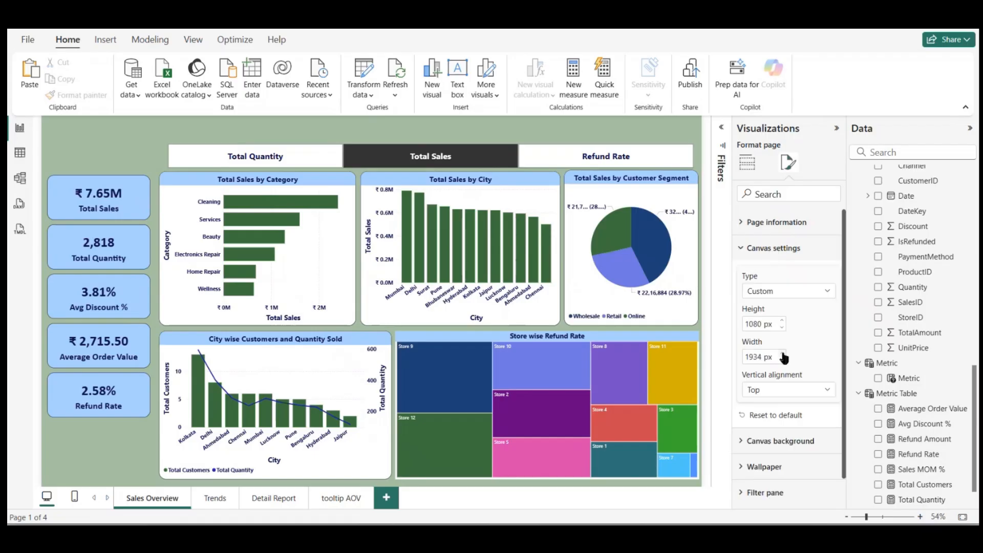
double_click(756, 356)
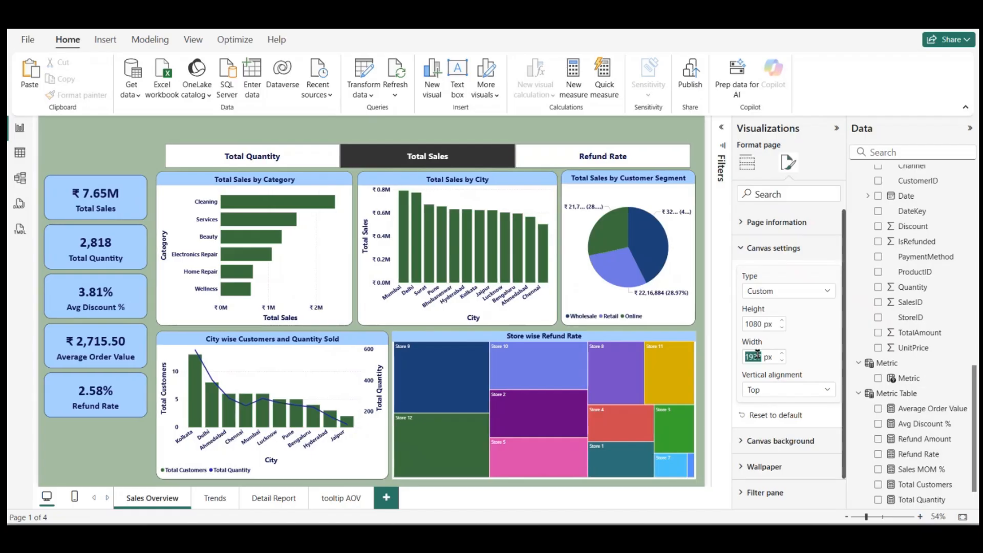
type("2000")
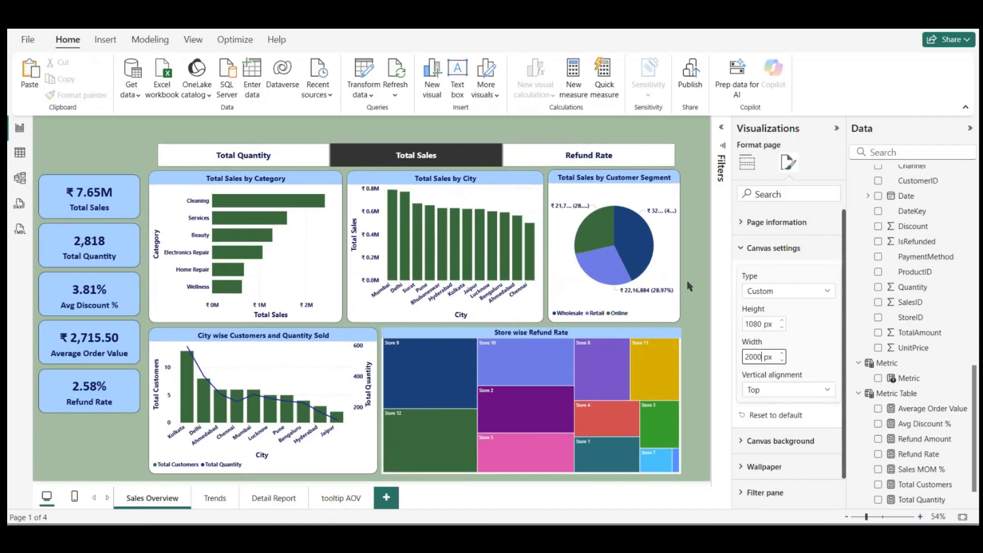
Step: Widen the Customer Segment pie chart toward the page's right edge and look over its general formatting options
left_click(677, 272)
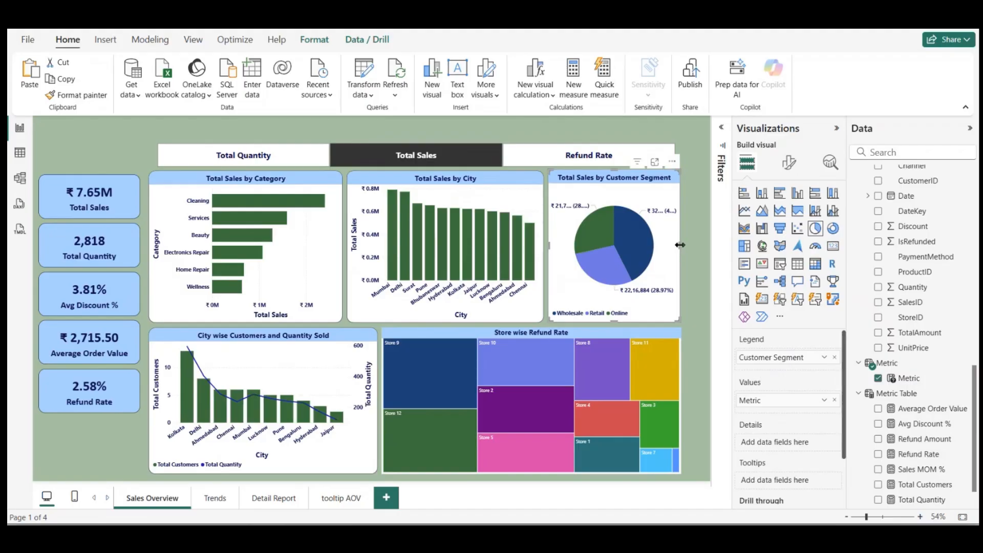
left_click_drag(681, 245, 706, 242)
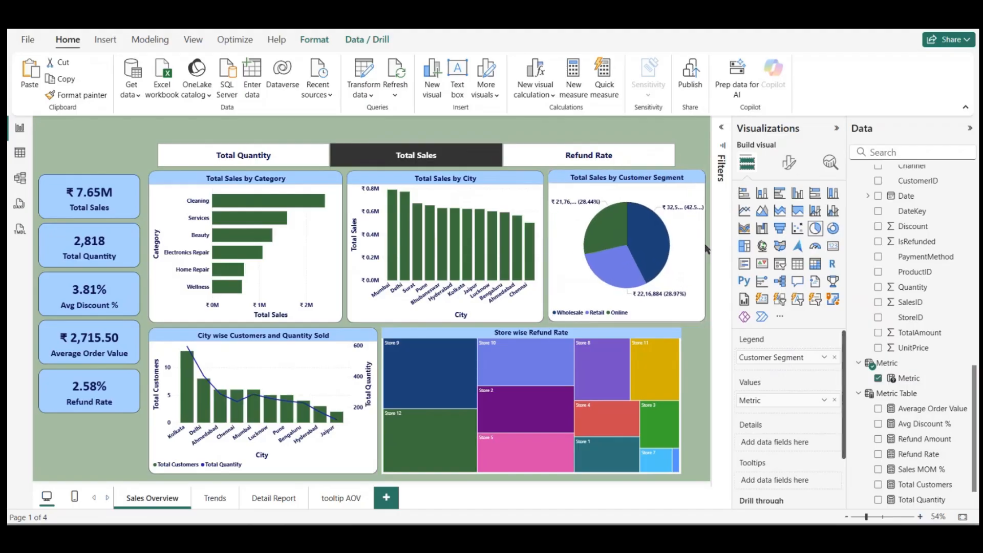
left_click(790, 163)
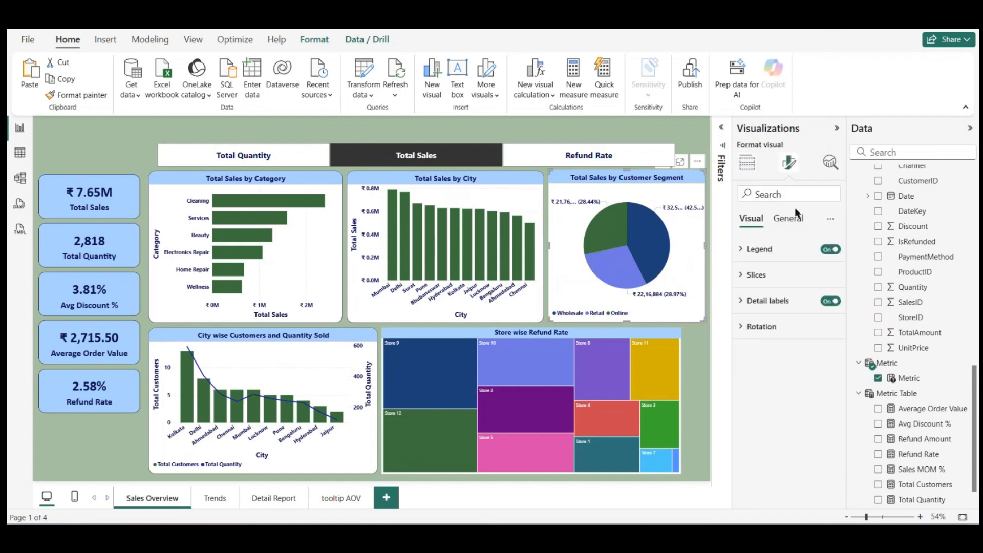
left_click(788, 220)
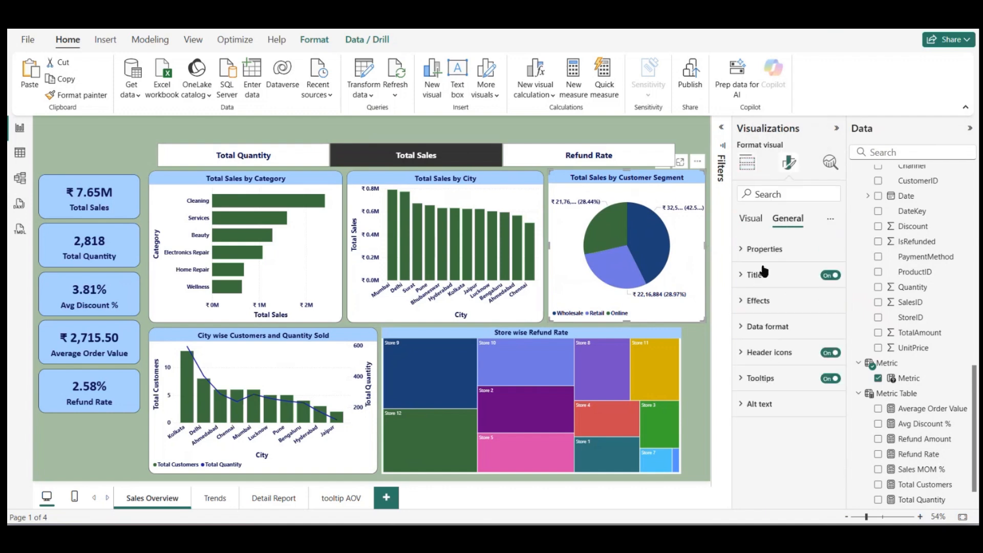
Step: Set the canvas width of the Sales Overview page to 2100 px
left_click(710, 248)
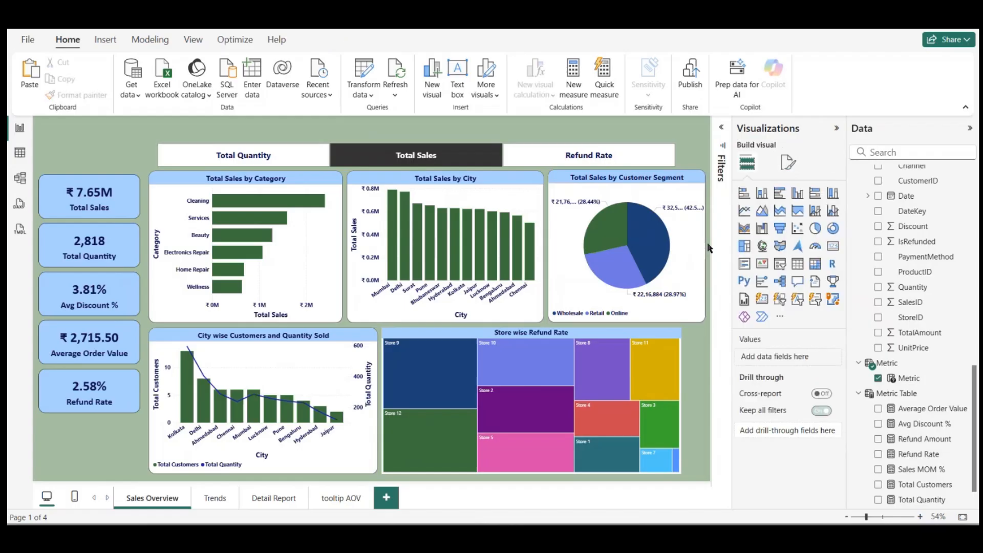
left_click(789, 162)
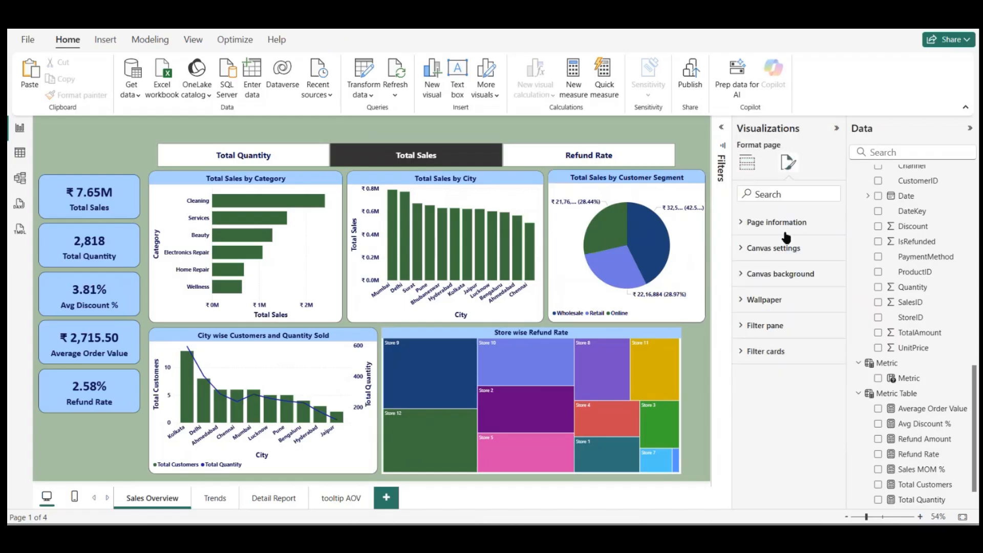
left_click(756, 250)
left_click(755, 252)
left_click(756, 253)
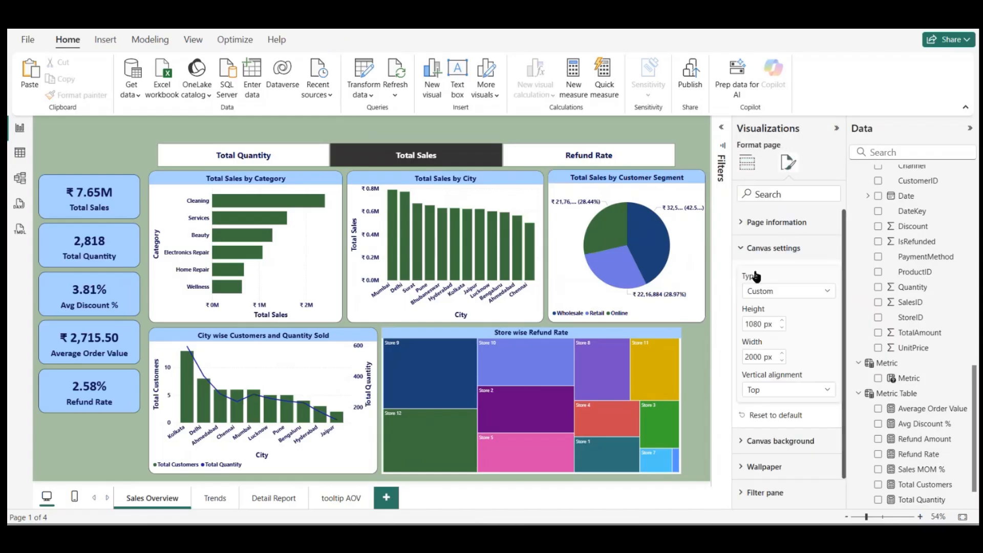
double_click(756, 354)
type("2100")
key("Return")
Step: Widen the Customer Segment pie chart and the Store wise Refund Rate treemap to nearly the page's right edge
left_click(659, 254)
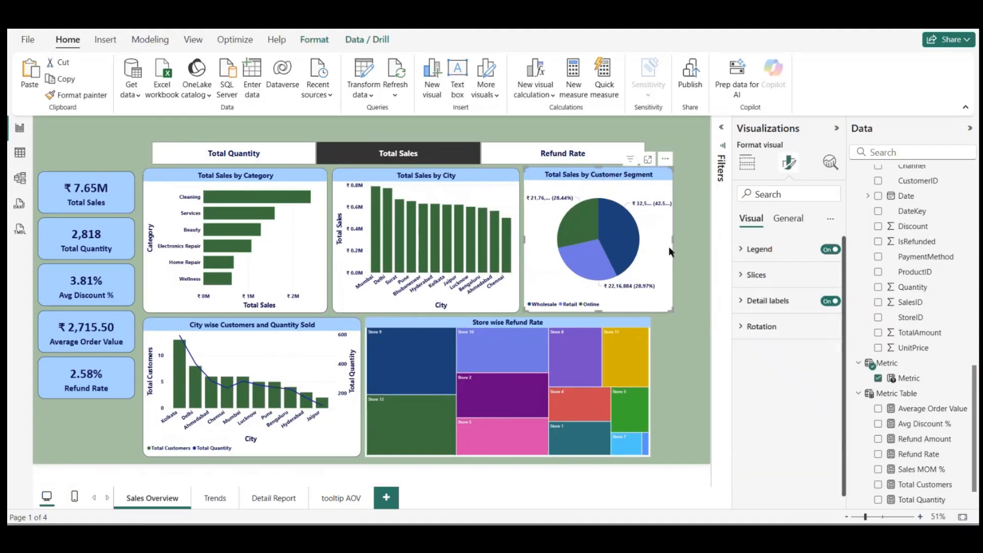
left_click_drag(673, 241, 707, 246)
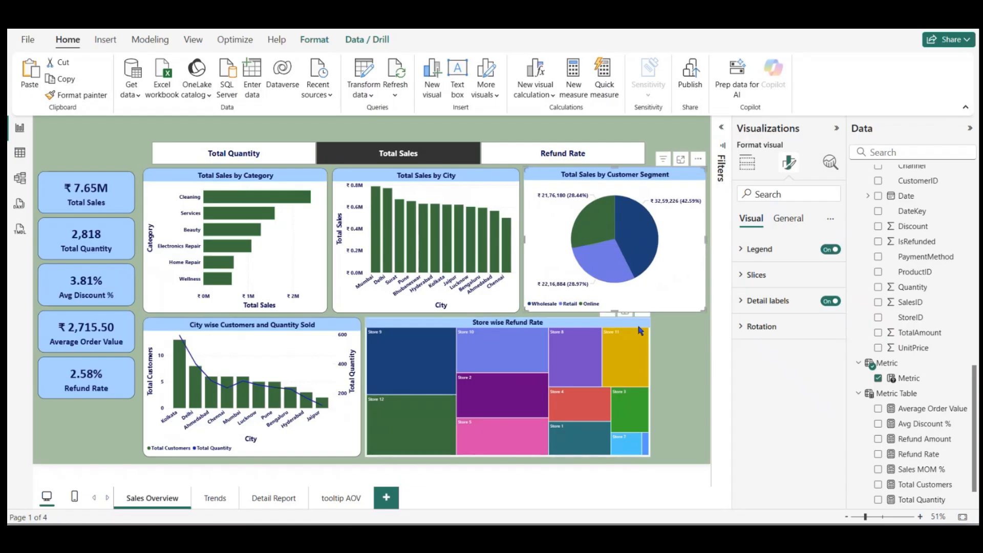
left_click(638, 328)
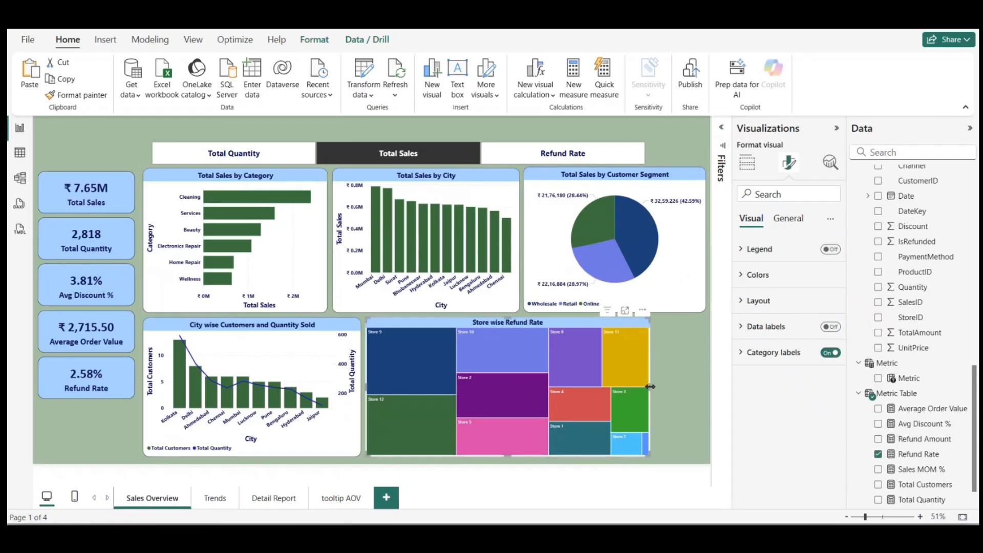
left_click_drag(650, 387, 699, 378)
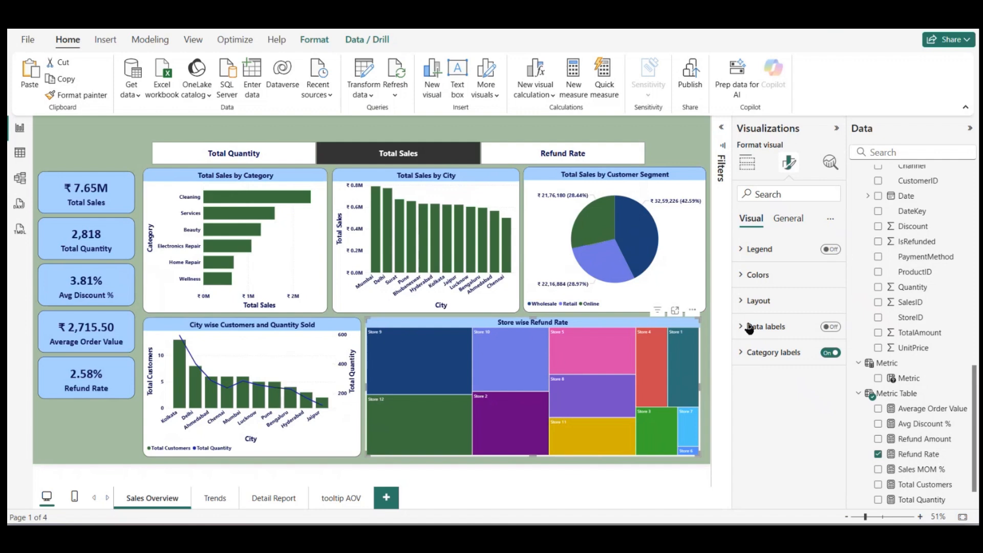
Step: Format the treemap's category labels as bold, size 14
left_click(743, 353)
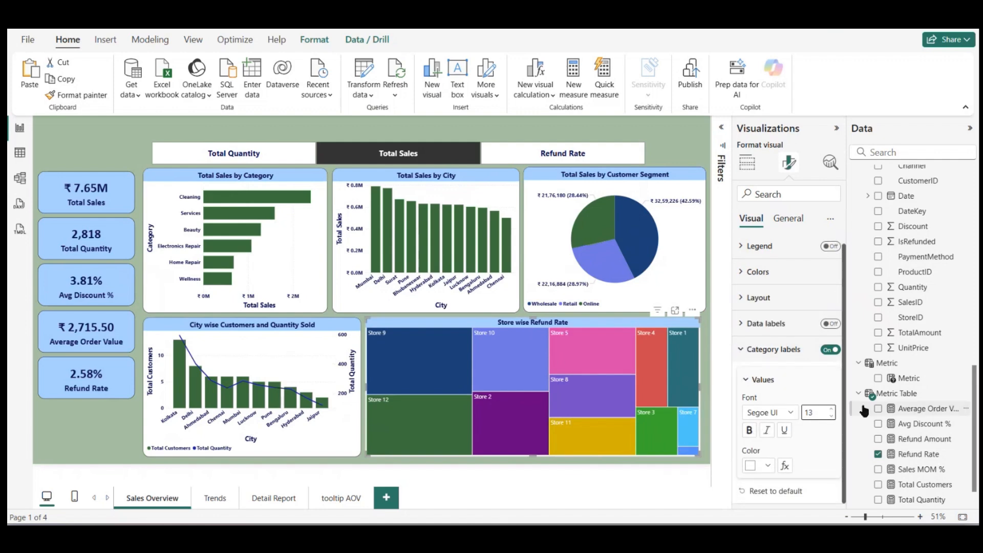
left_click(749, 430)
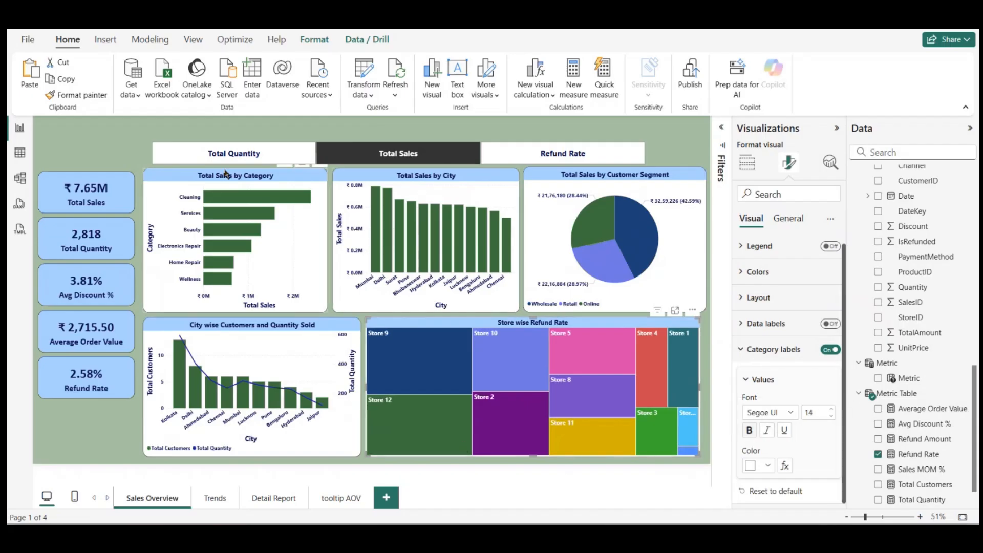
Step: Move the Metric slicer to the right, keeping it above the upper row of charts
left_click(201, 134)
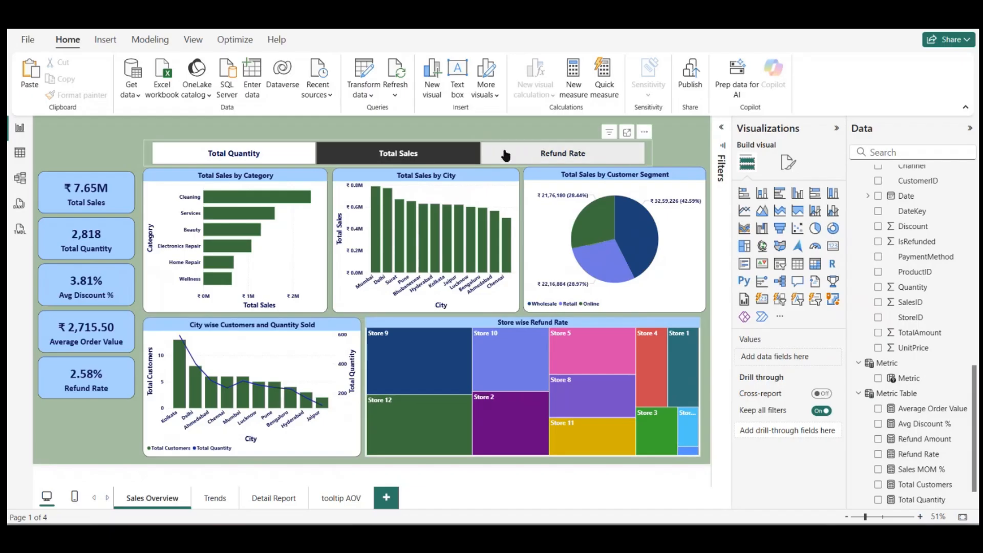
left_click_drag(506, 151, 545, 154)
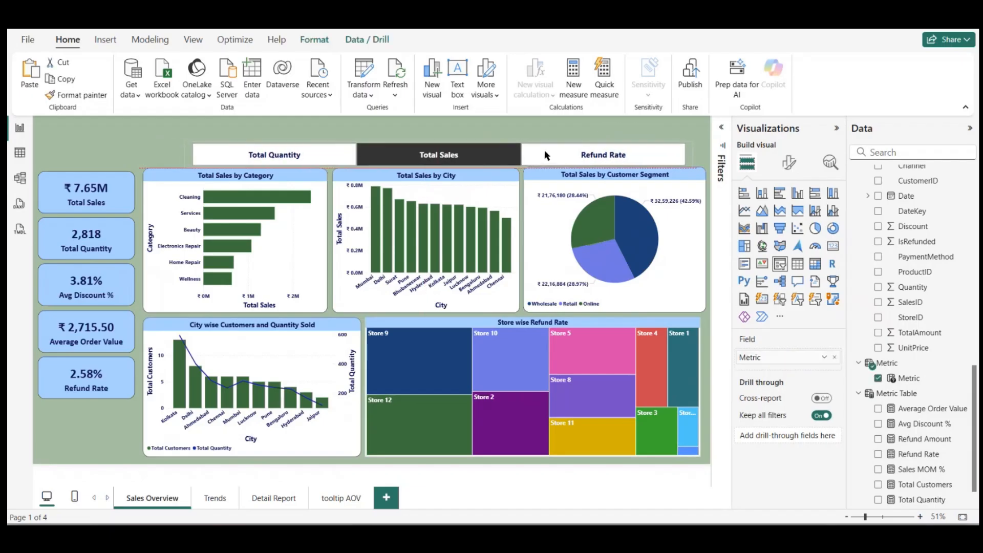
Step: Set the canvas height of the Sales Overview page to 1200 px
left_click(545, 129)
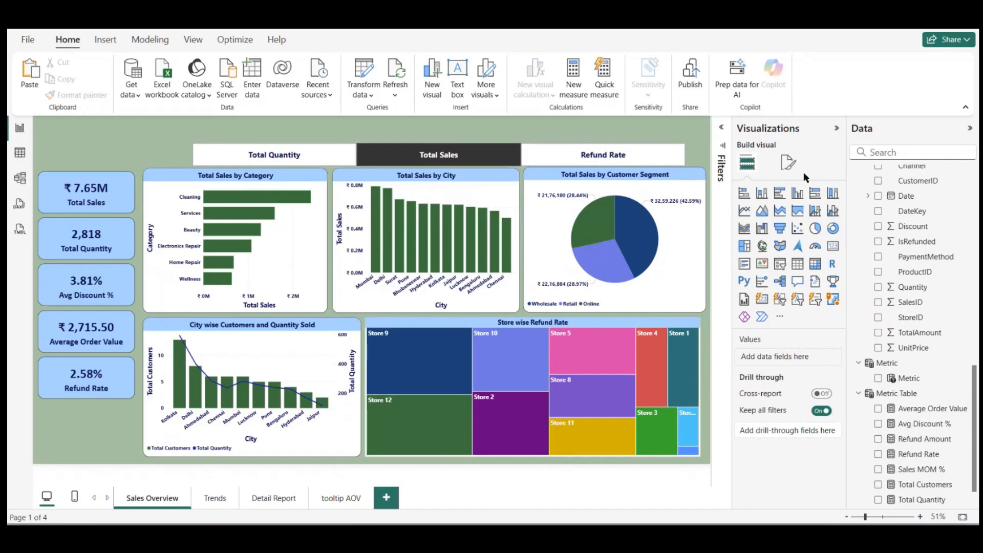
left_click(788, 162)
left_click(761, 248)
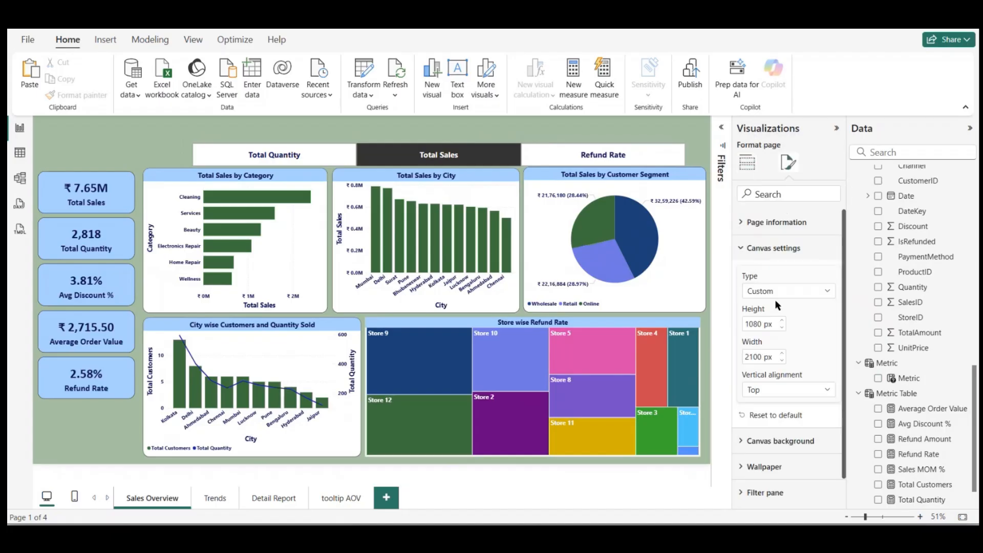
double_click(759, 322)
type("11")
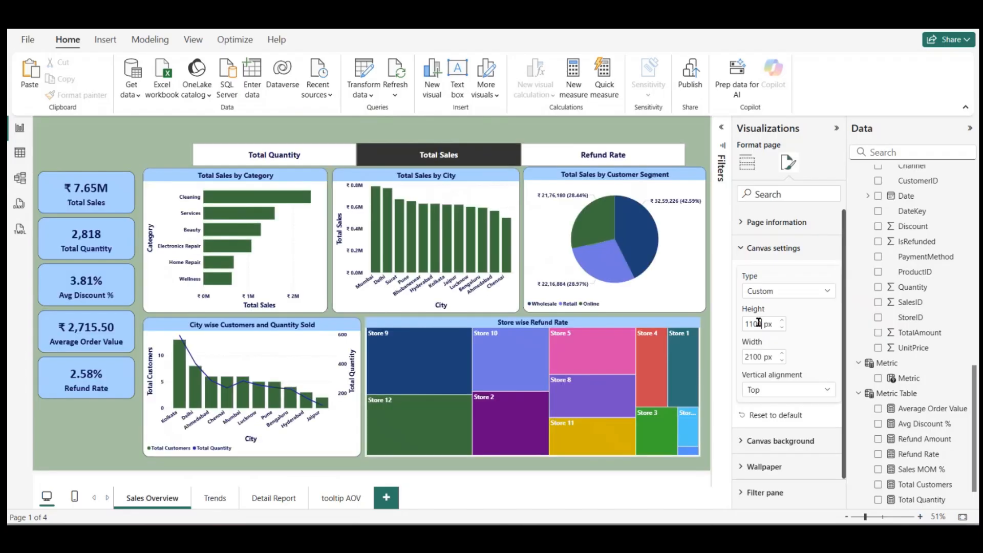
type("200")
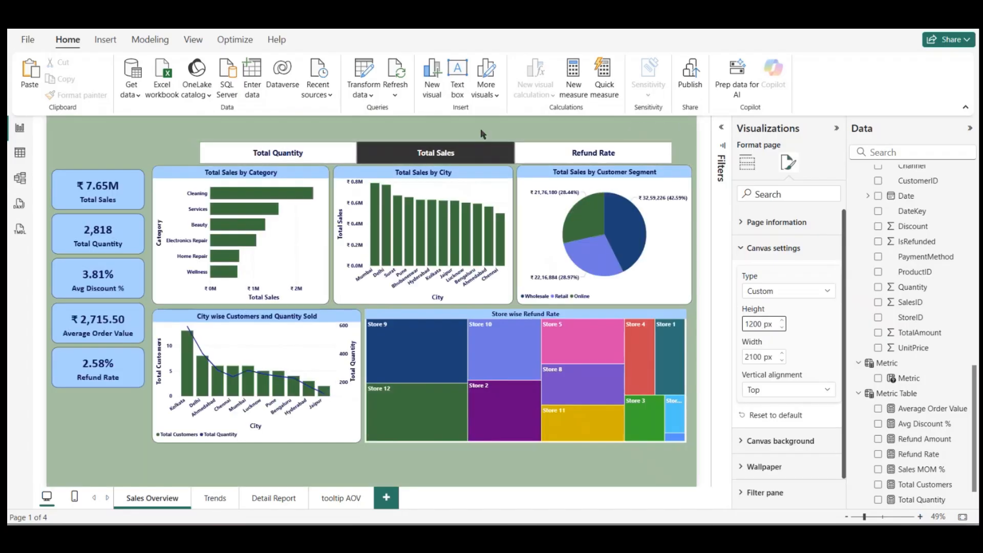
left_click(482, 134)
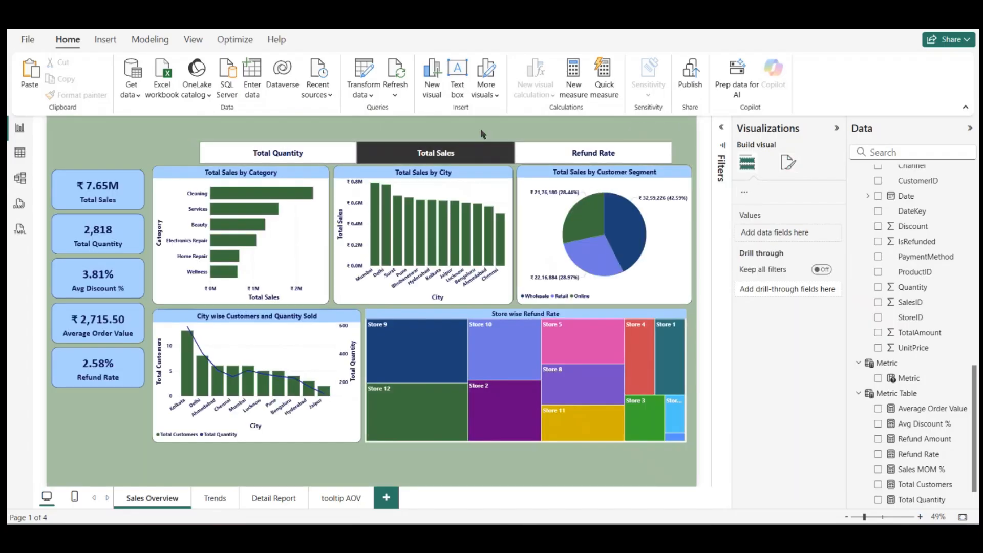
Step: Move all visuals down together on the page, and raise the Metric slicer to leave a gap above the charts
key("ctrl+a")
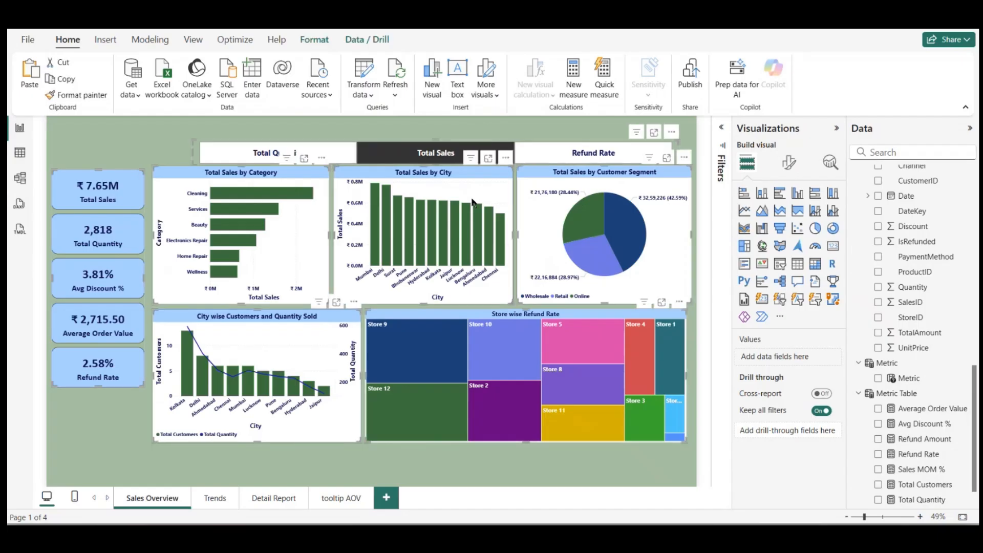
left_click_drag(471, 201, 468, 223)
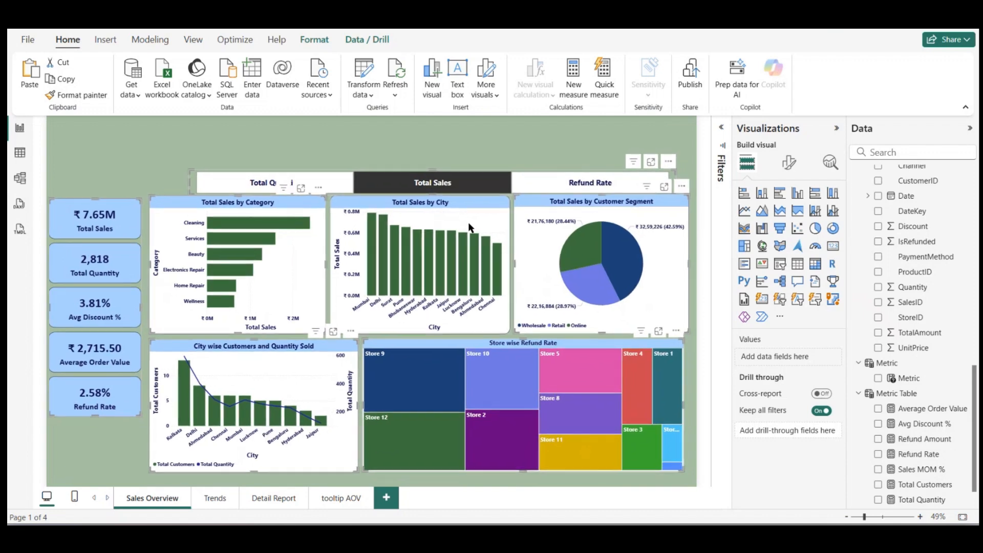
left_click(455, 142)
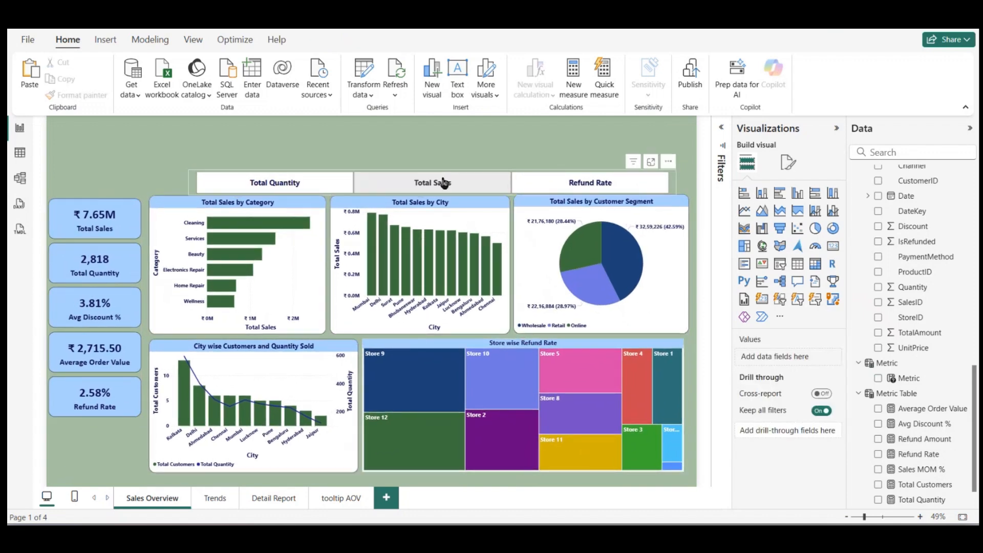
left_click_drag(444, 182, 441, 163)
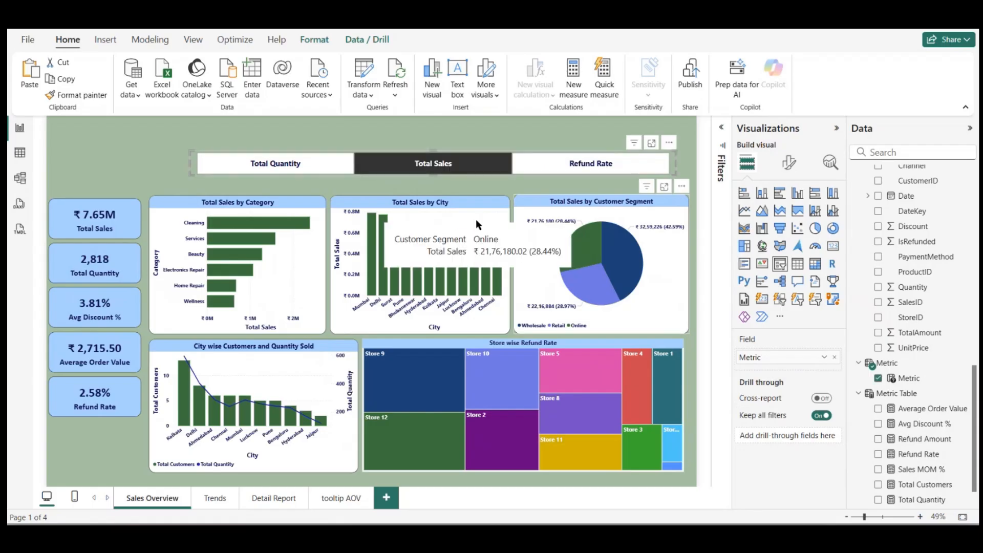
Step: Group the Category, City and Customer Segment charts, and stretch the group upward toward the Metric slicer
left_click(277, 274)
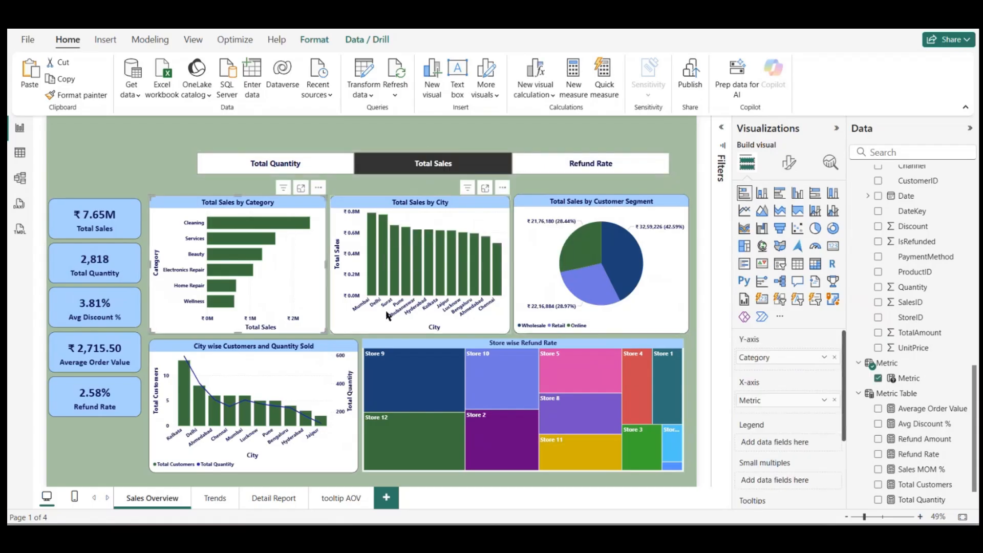
left_click(386, 319, "ctrl")
left_click(562, 324)
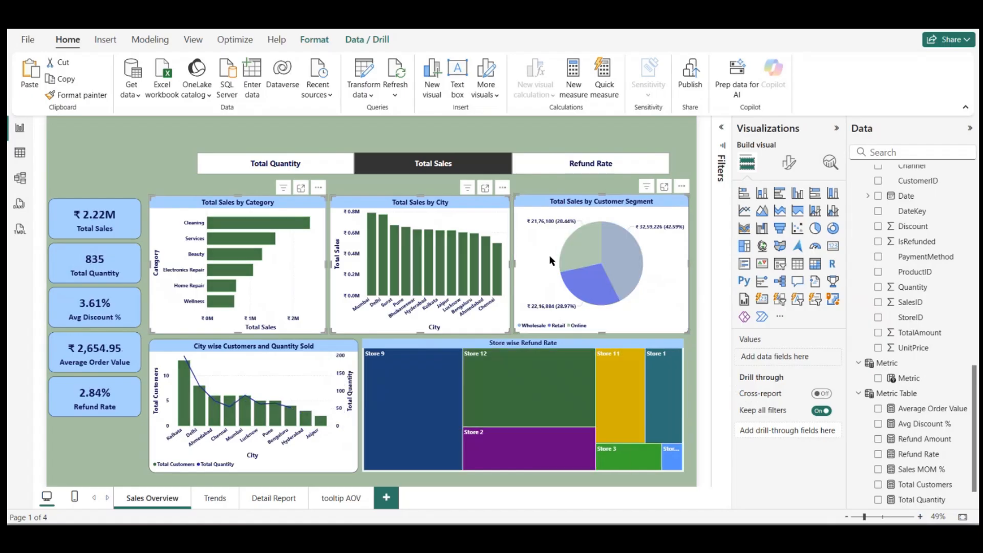
left_click(314, 40)
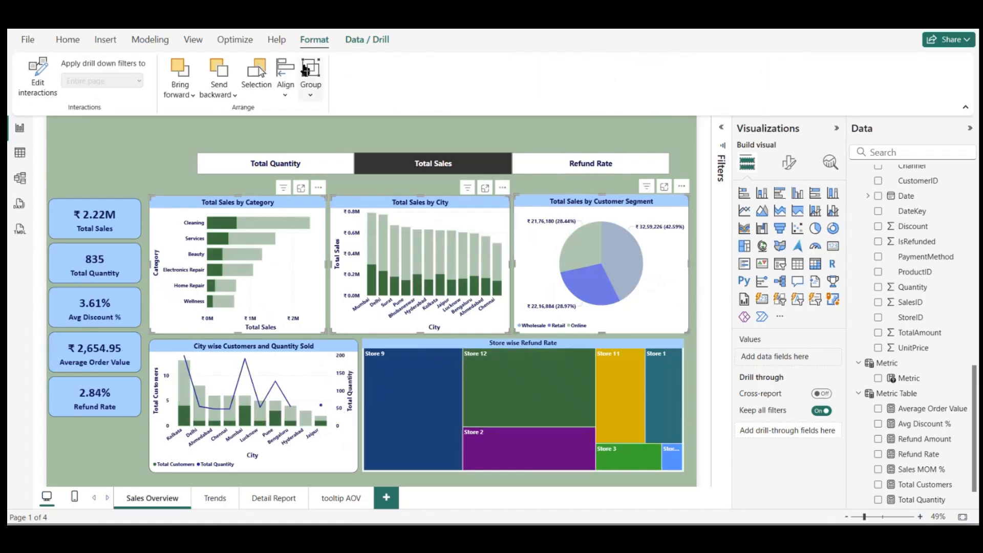
left_click(311, 82)
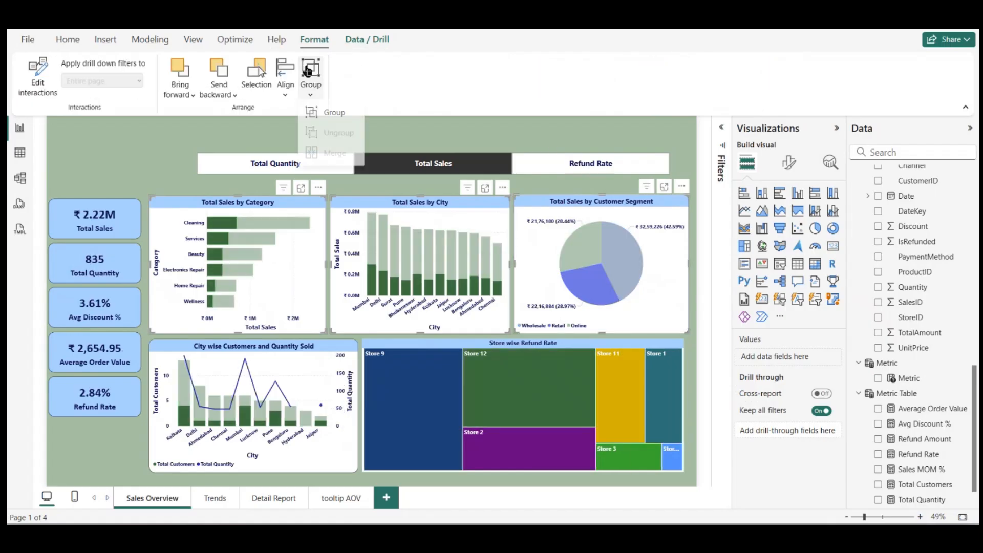
left_click(328, 115)
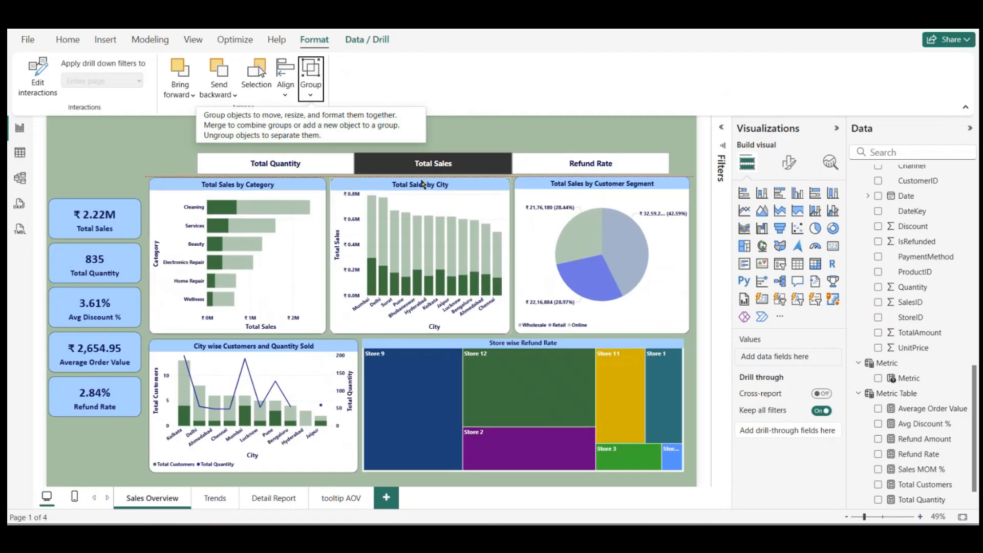
left_click_drag(422, 181, 422, 186)
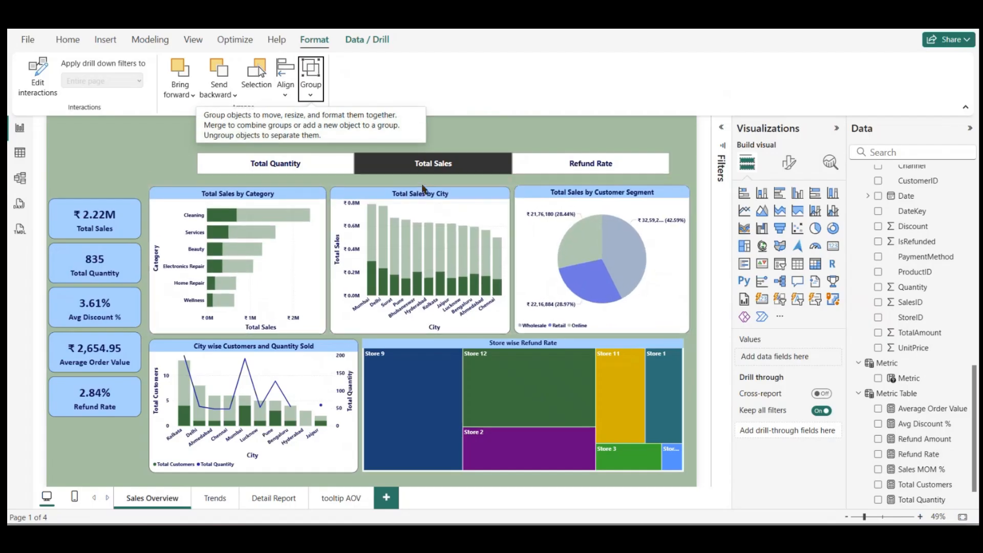
Step: Deselect the chart group and clear the cross-filter coming from the Customer Segment pie chart
left_click(184, 183)
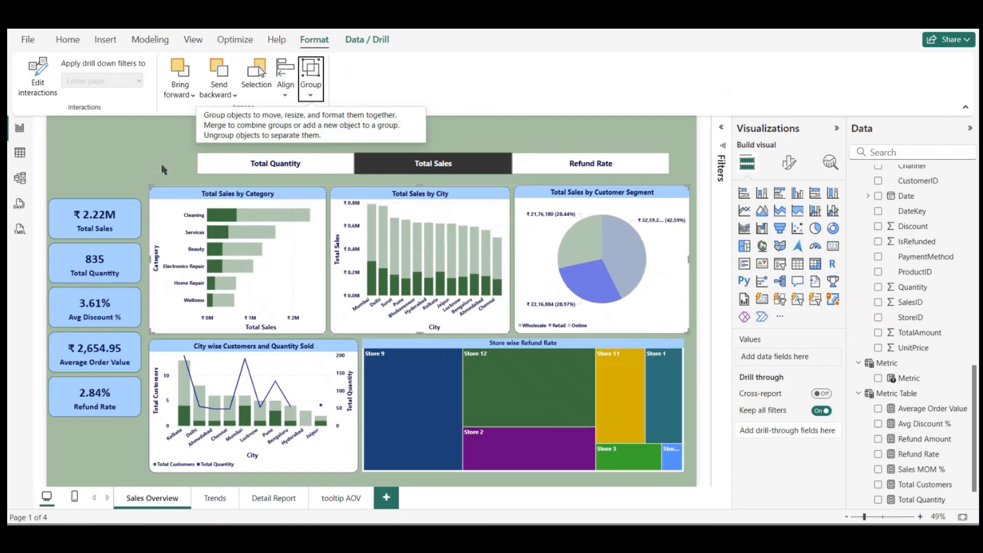
left_click(372, 240)
left_click(372, 240)
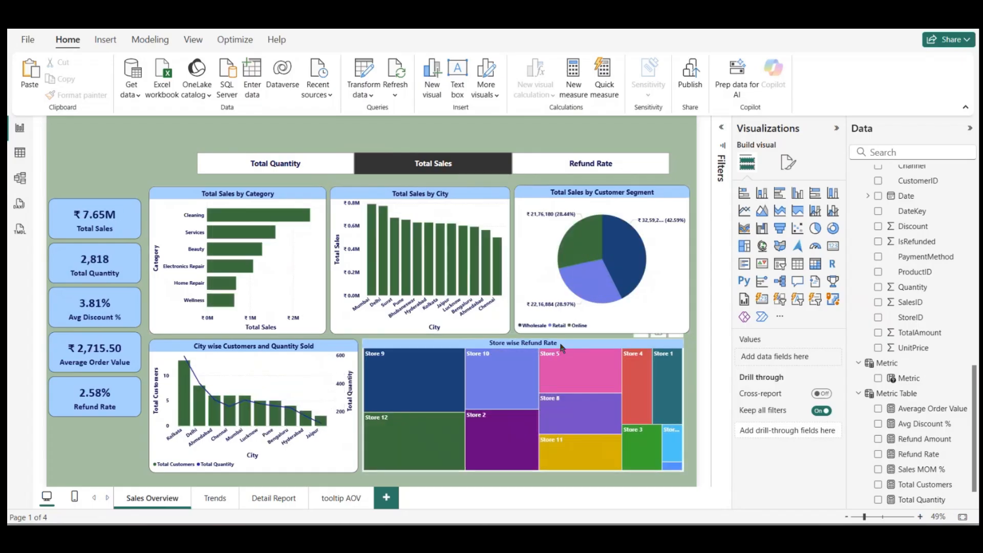
Step: Group the City wise Customers and Quantity Sold chart with the Store wise Refund Rate treemap, and enlarge the group downward and to the upper row's width
left_click(560, 345)
left_click(330, 358, "ctrl")
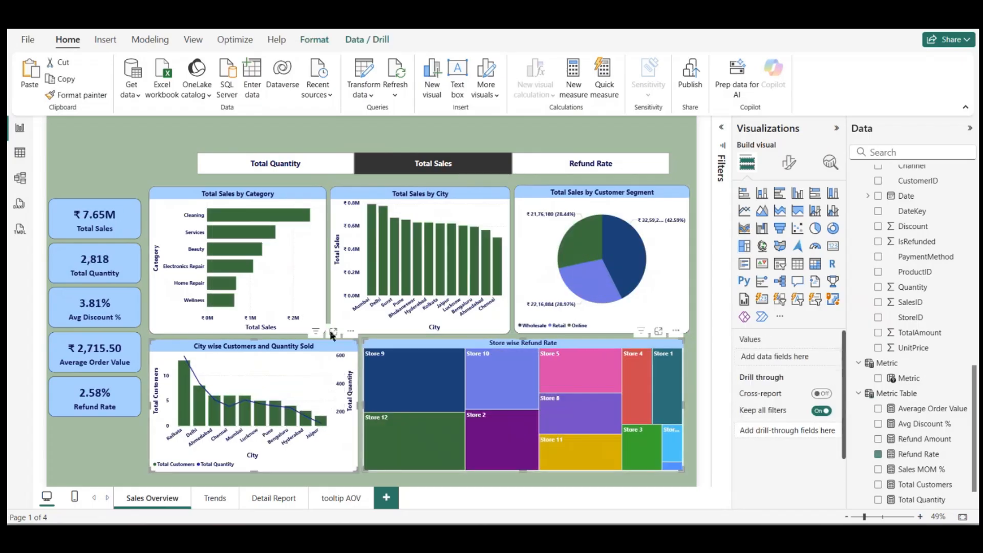
left_click(315, 40)
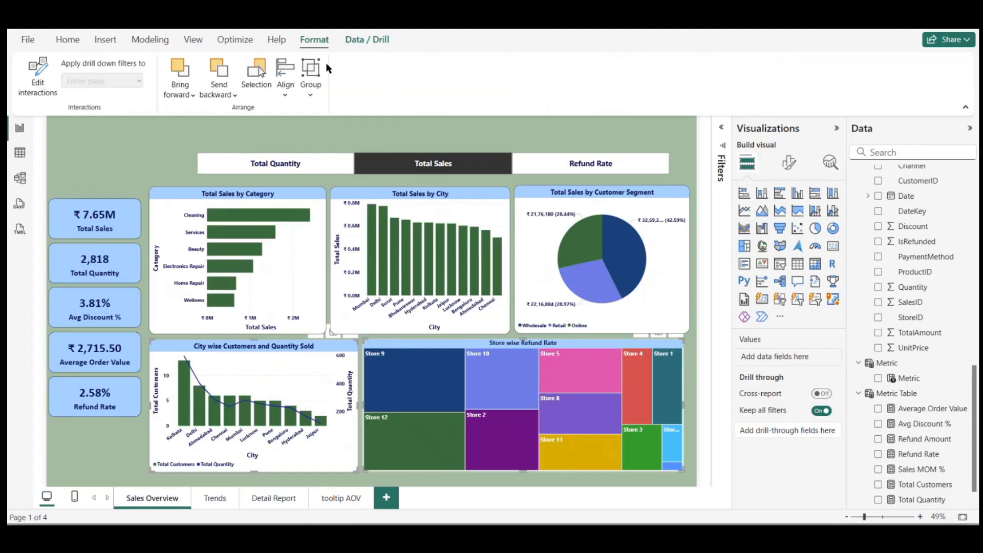
left_click(310, 80)
left_click(318, 117)
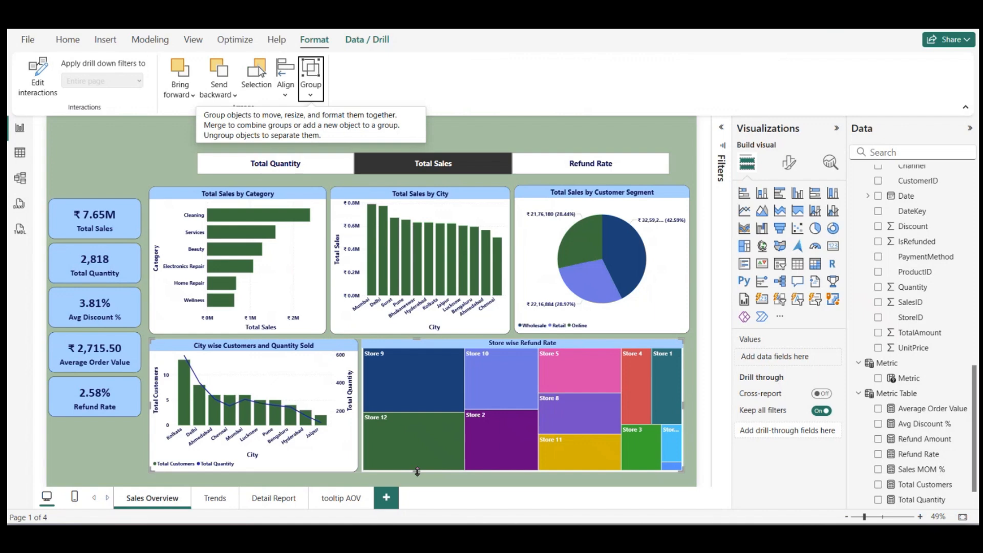
left_click_drag(417, 472, 416, 483)
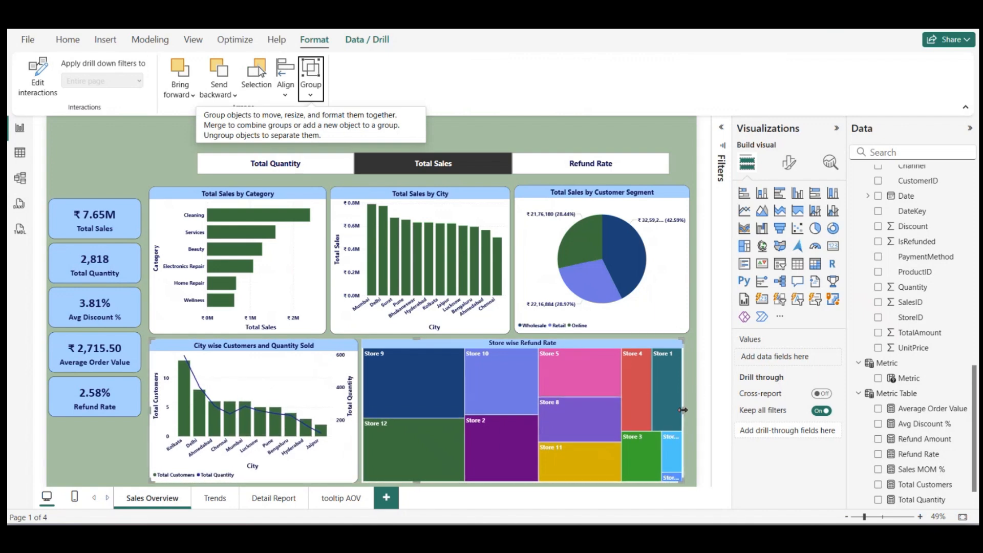
left_click_drag(683, 410, 689, 414)
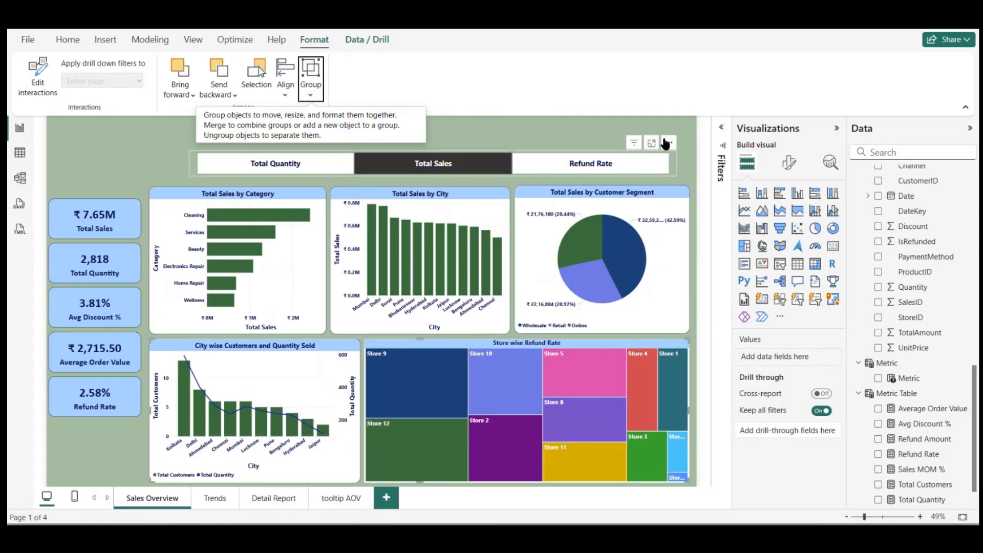
left_click(663, 136)
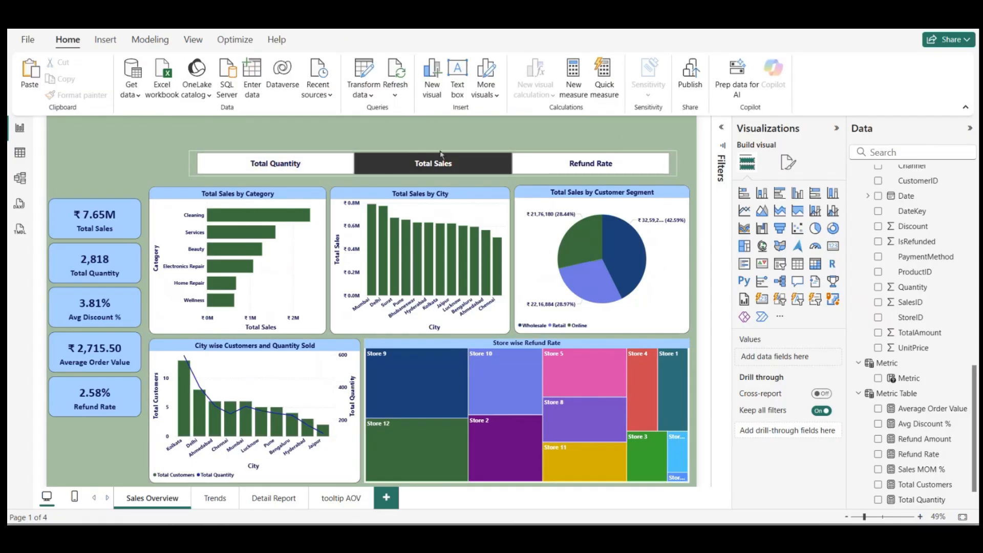
Step: Move the Metric slicer down to sit just above the upper charts, and clear its metric selection
left_click_drag(439, 162, 436, 172)
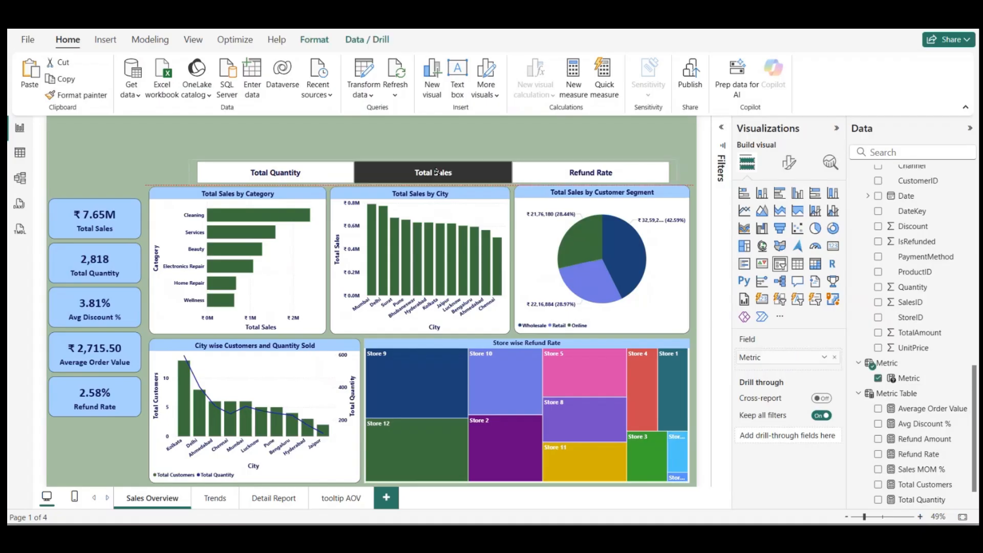
left_click(425, 142)
left_click(316, 174)
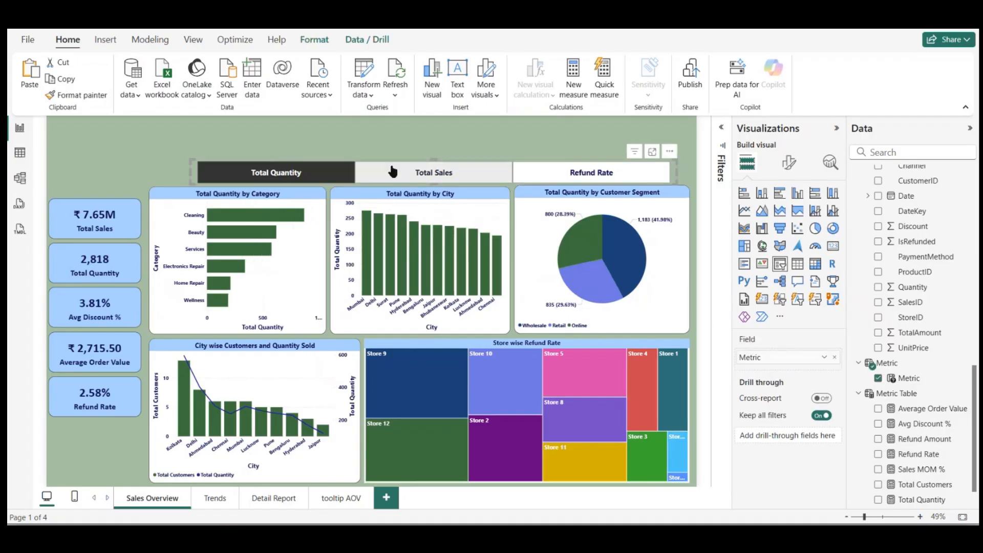
left_click(300, 173)
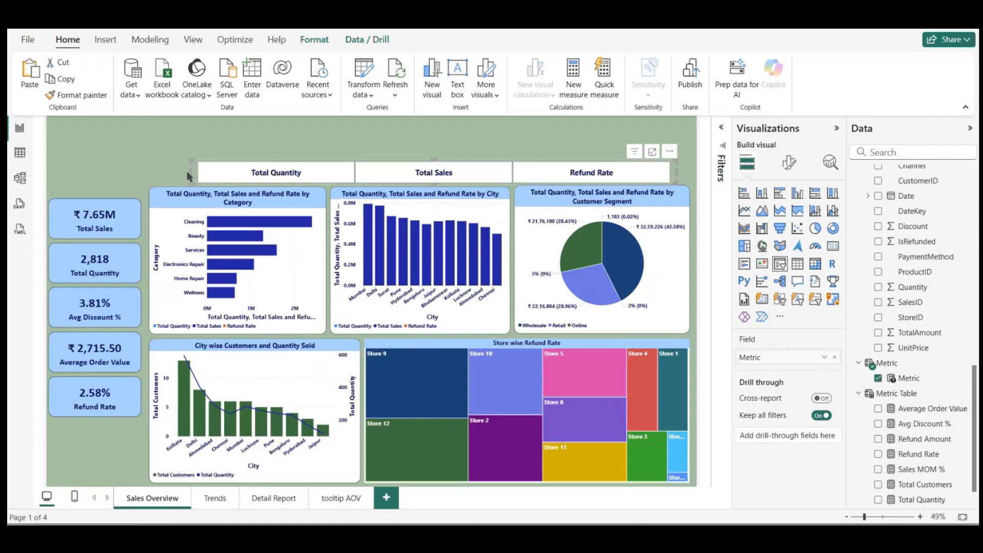
Step: Widen the Metric slicer to span the upper chart row, and select Total Quantity in it
left_click_drag(191, 173, 151, 175)
left_click(243, 165)
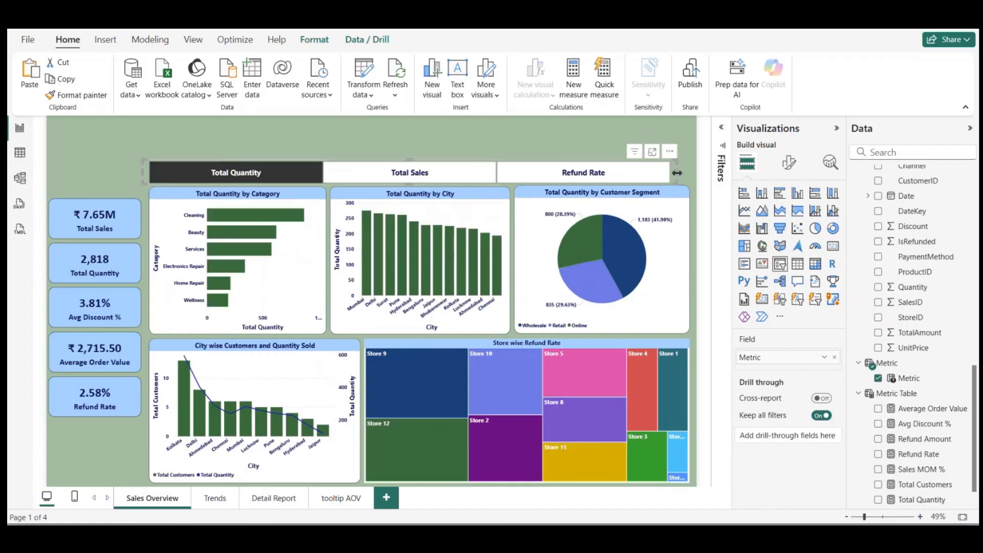
left_click_drag(677, 173, 692, 178)
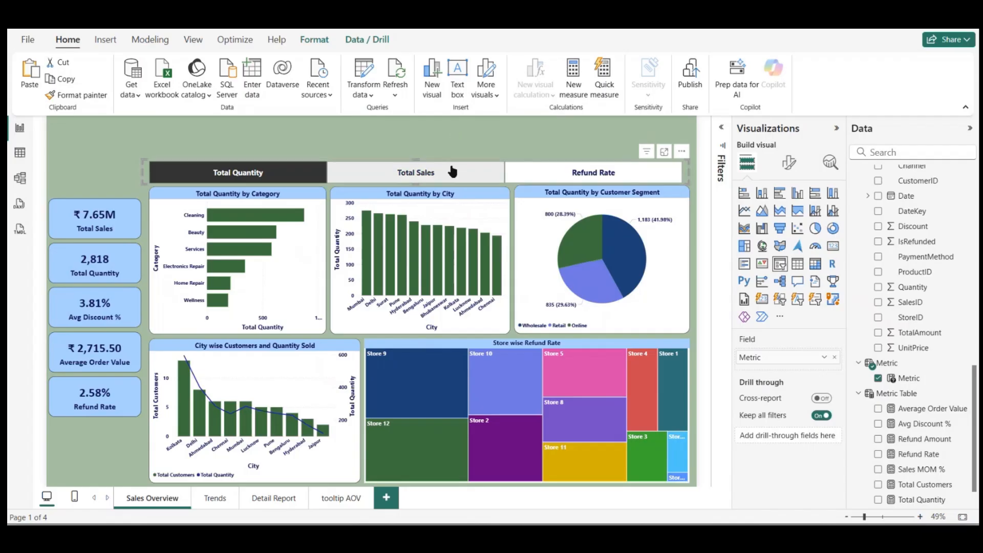
left_click_drag(455, 171, 457, 169)
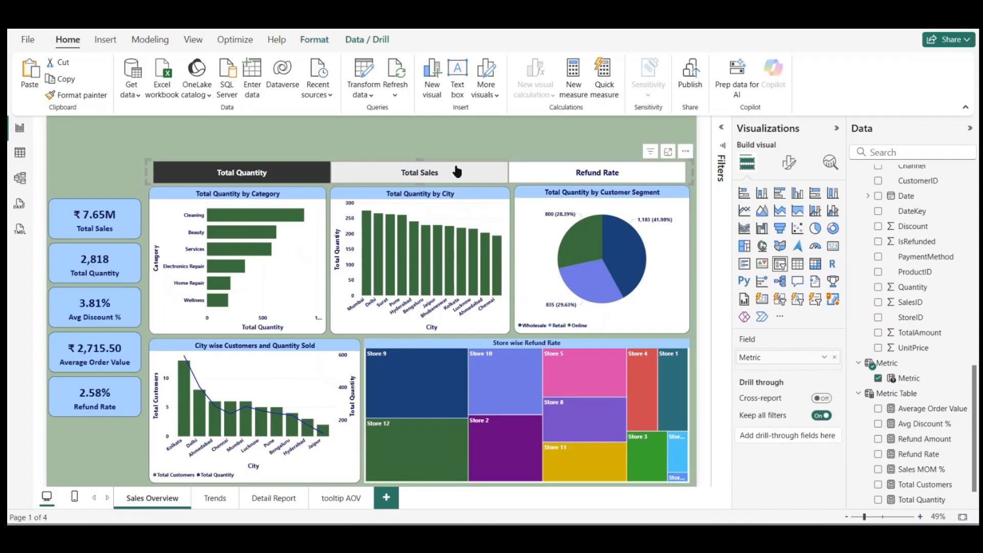
left_click(425, 136)
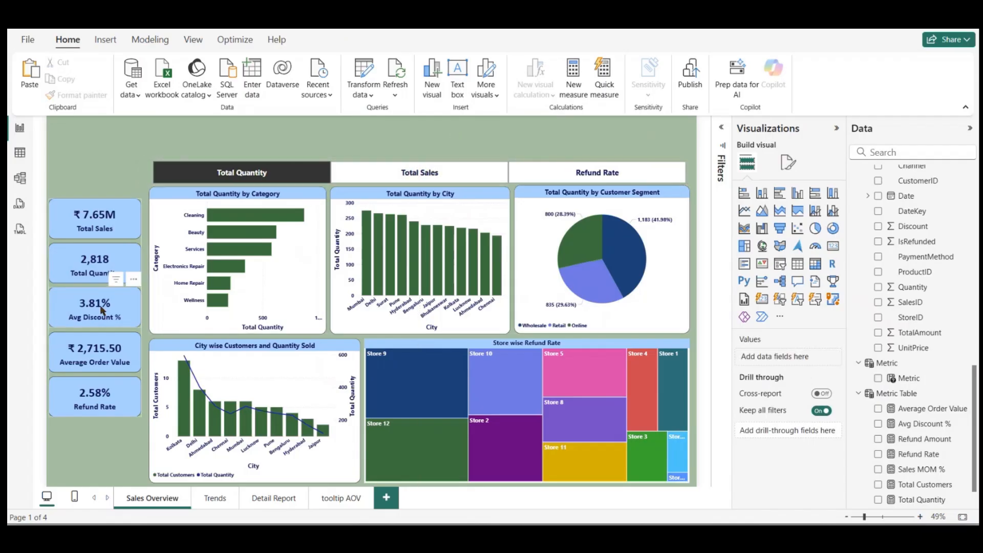
Step: Move the column of five KPI cards up and slightly closer to the charts
left_click_drag(113, 357, 114, 324)
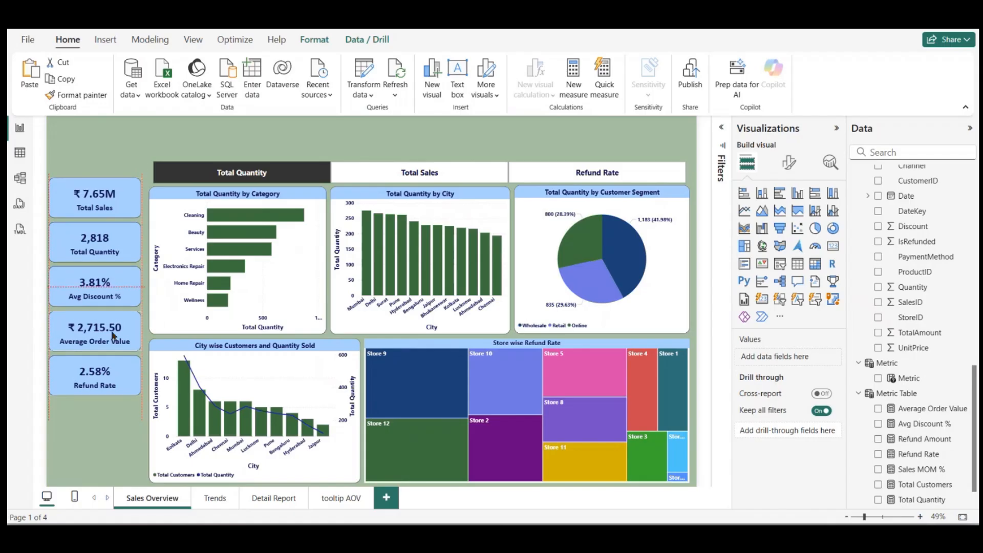
left_click(130, 355)
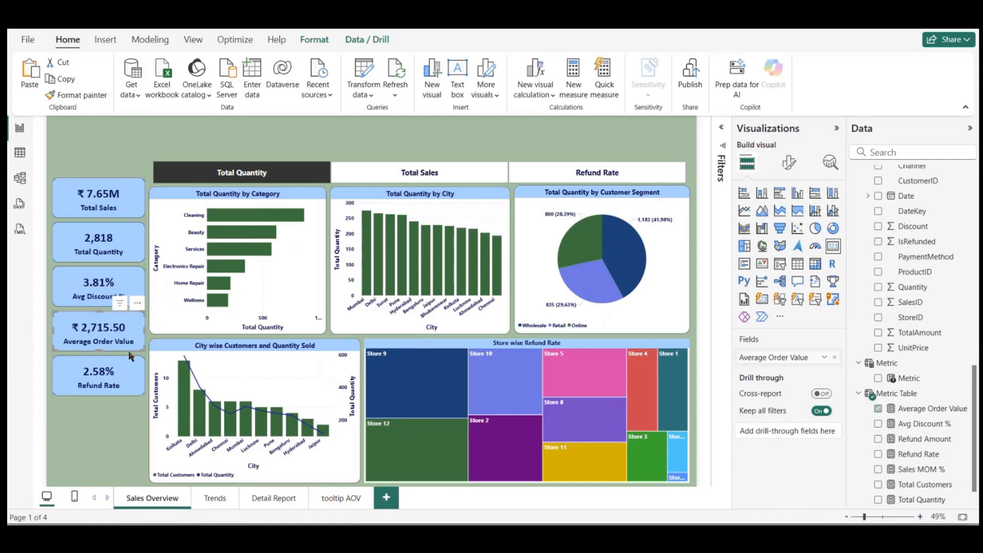
Step: Review the Trends, Detail Report and tooltip AOV pages, and return to the Sales Overview page
left_click(215, 500)
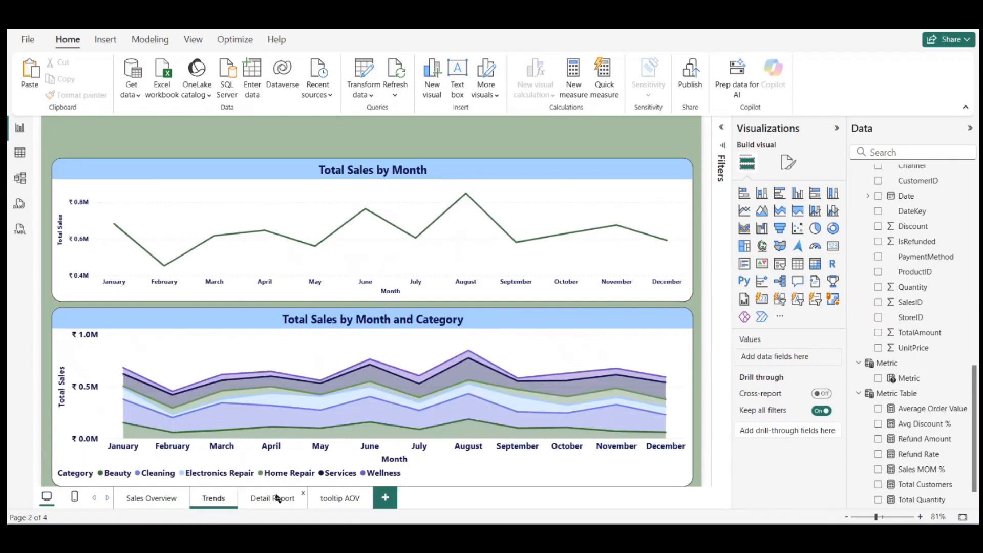
left_click(276, 498)
left_click(207, 500)
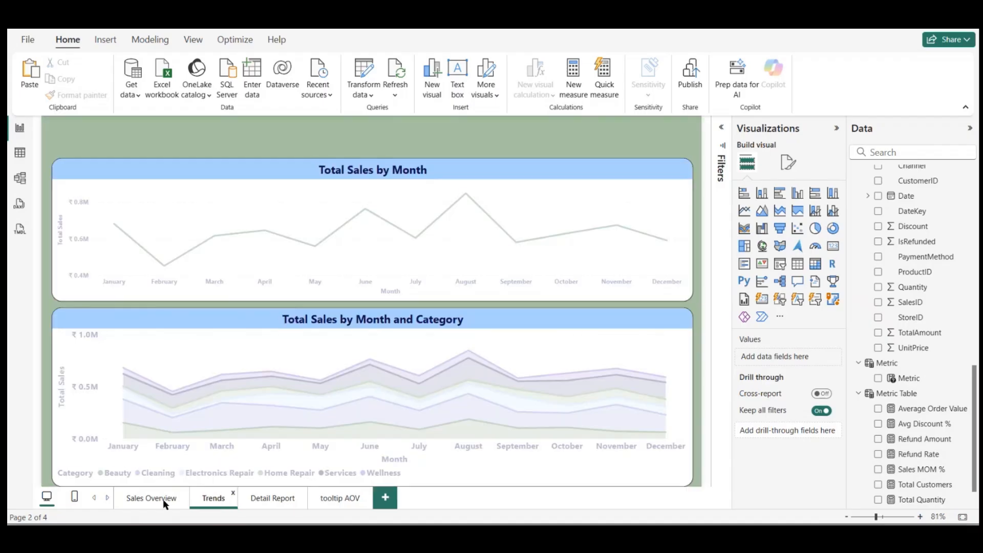
left_click(338, 502)
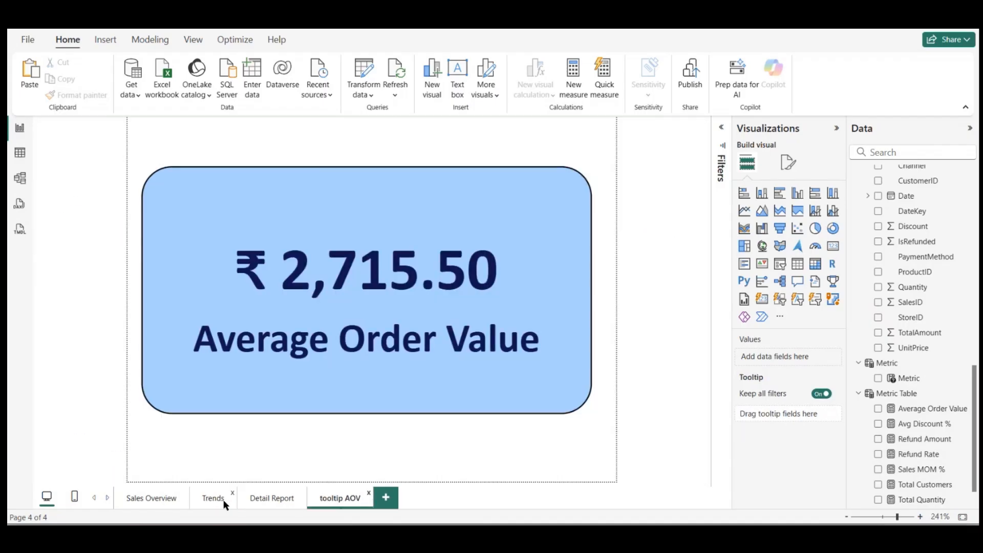
left_click(165, 503)
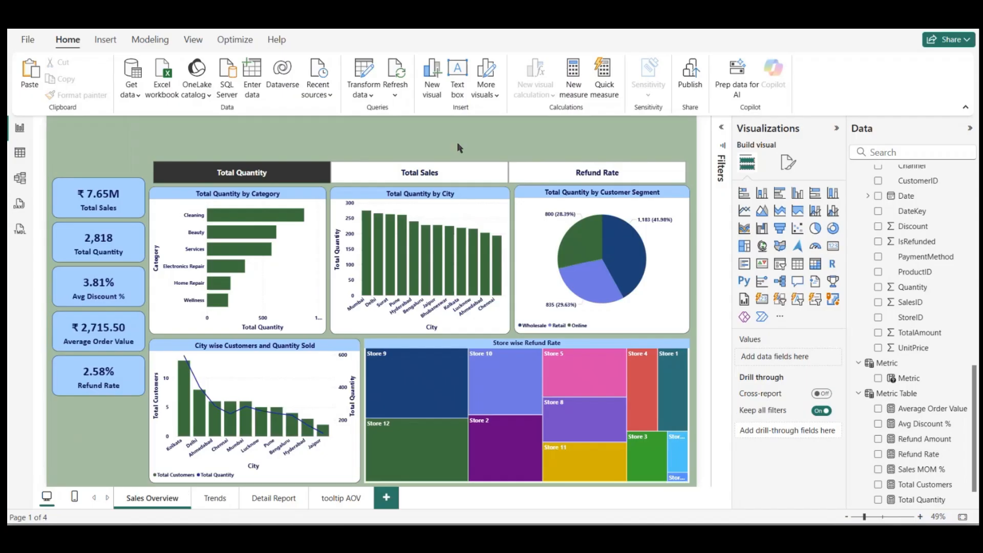
Step: Add a slicer on the StoreName field from DimStore, and place it above the Metric slicer
left_click(777, 264)
scroll(933, 249, "up", 2)
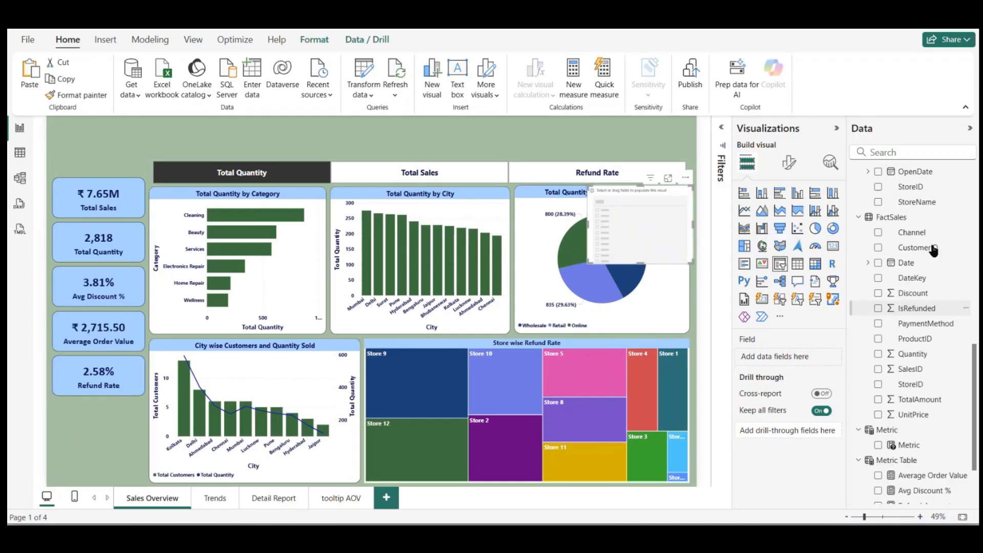
scroll(933, 249, "up", 4)
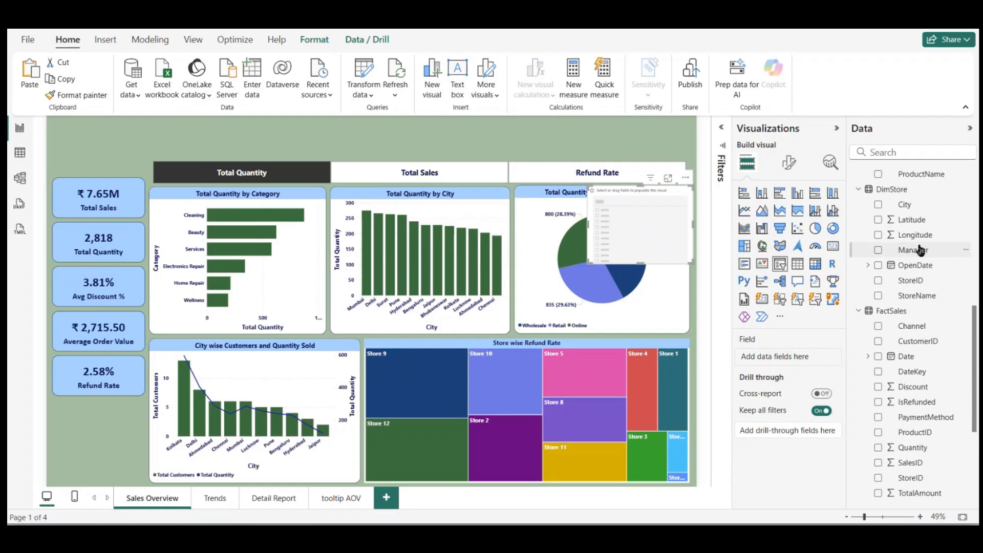
left_click(879, 296)
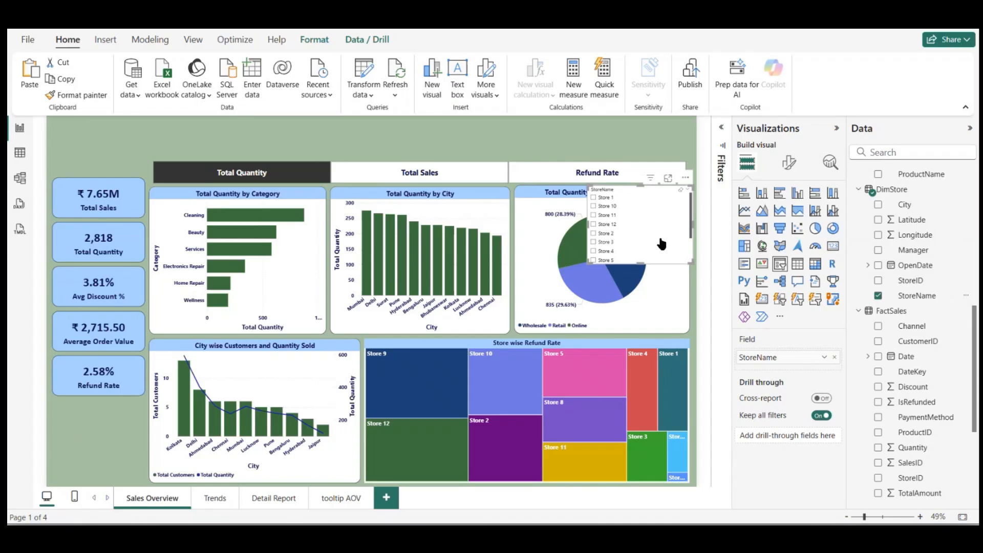
left_click_drag(661, 245, 465, 155)
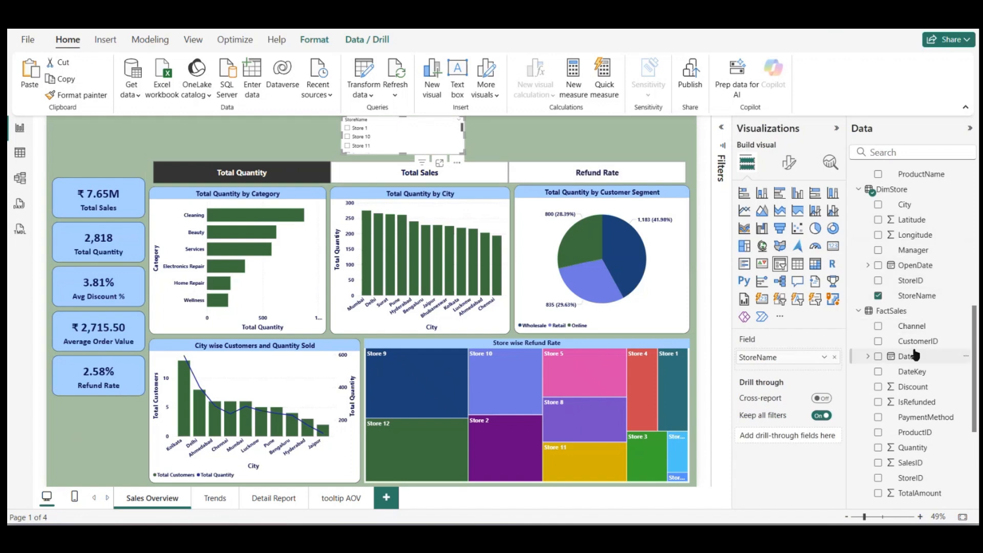
Step: Duplicate the StoreName slicer and place the copy directly beside the original above the Metric slicer
scroll(922, 338, "down", 1)
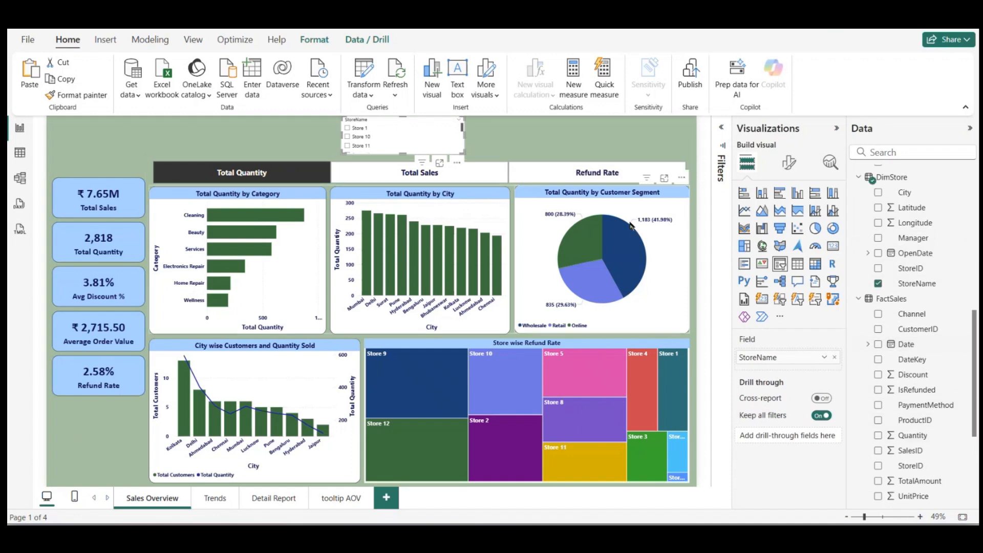
key("ctrl+c")
key("ctrl+v")
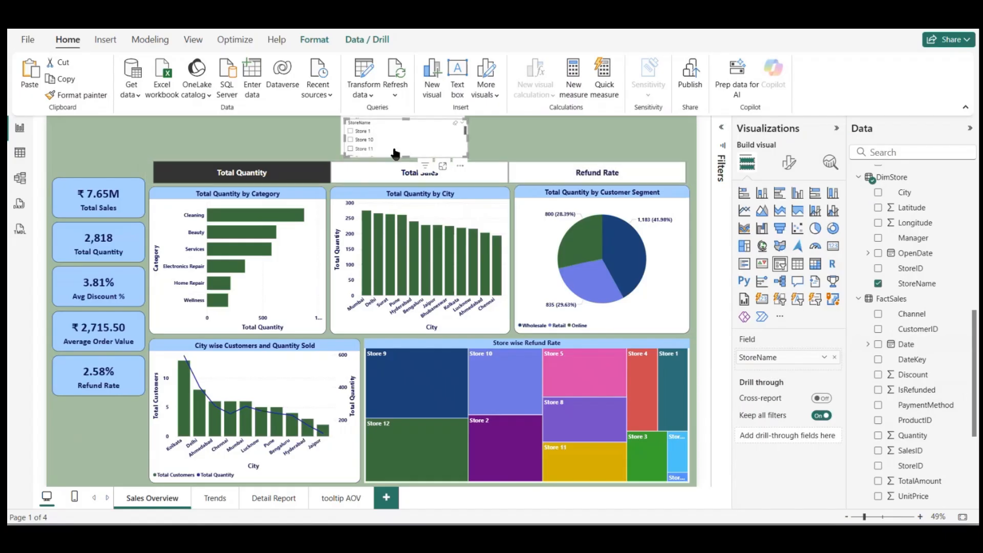
left_click_drag(418, 134, 534, 131)
Step: Replace StoreName in the copied slicer with the ProductName field from DimProduct
scroll(887, 403, "down", 3)
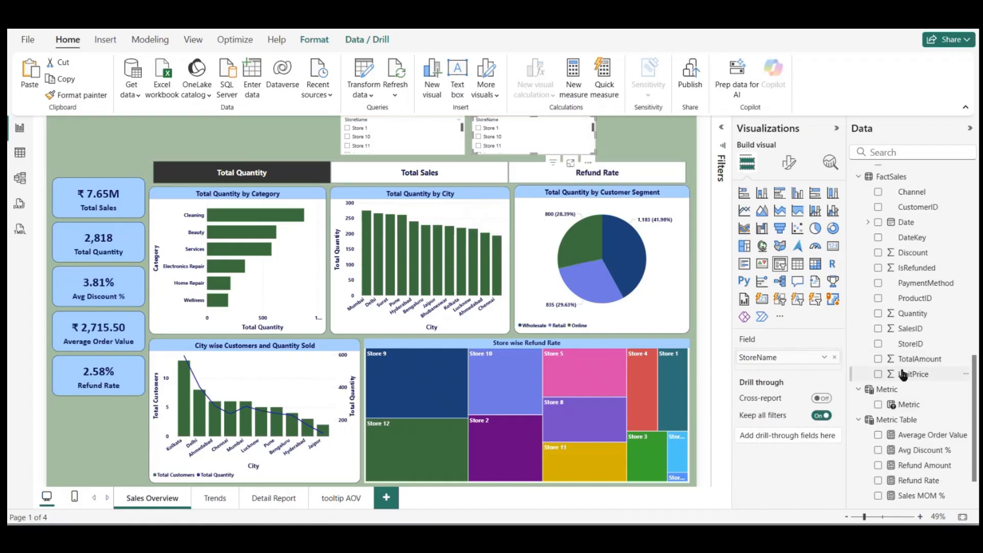
scroll(913, 364, "up", 10)
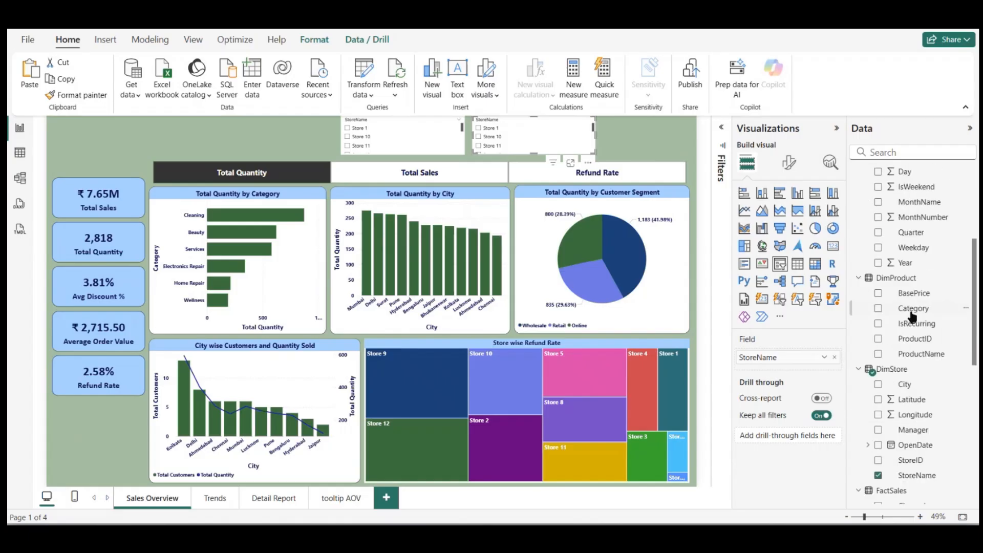
left_click(878, 475)
scroll(926, 262, "up", 3)
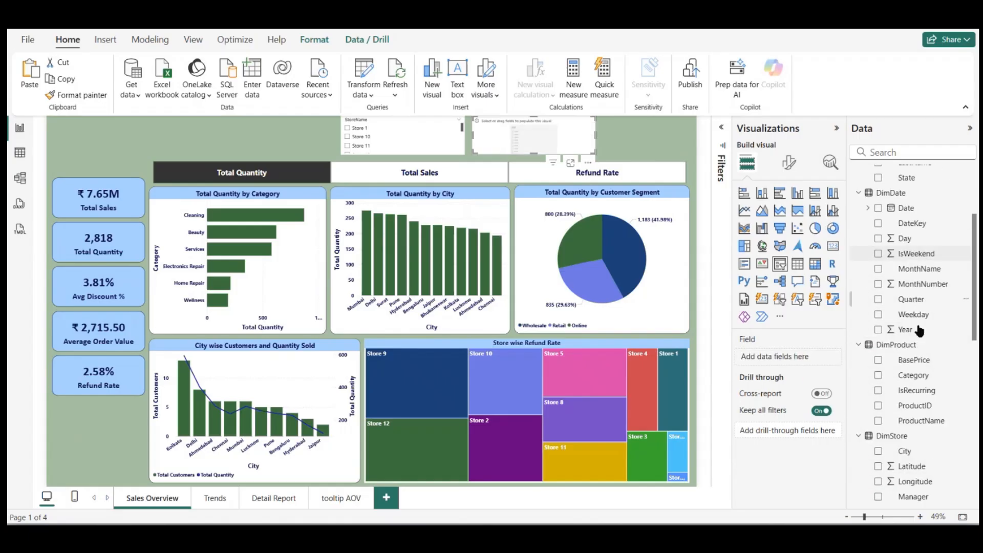
left_click(879, 422)
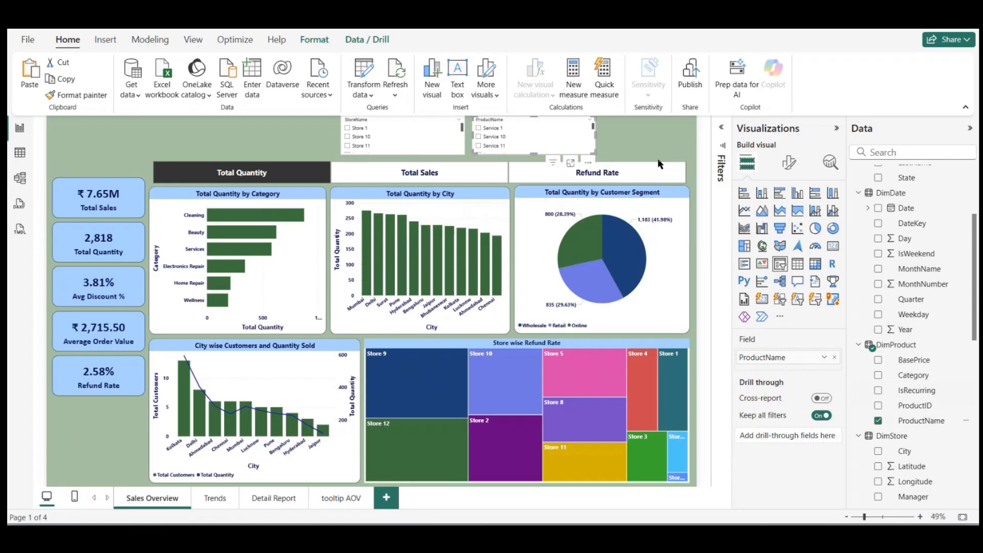
Step: Shift the StoreName and ProductName slicers a little to the left to make room beside them
scroll(875, 364, "up", 2)
scroll(874, 363, "up", 1)
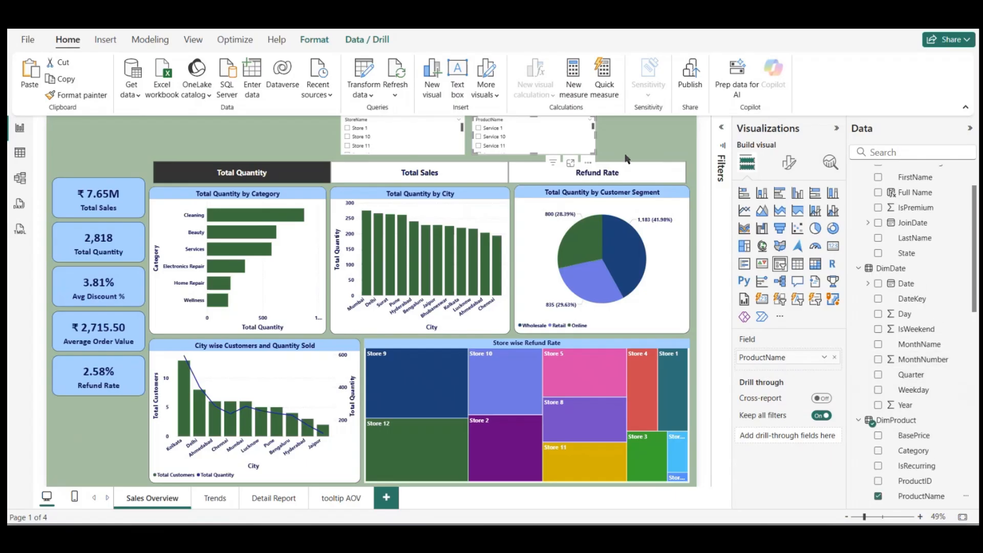
left_click(602, 129)
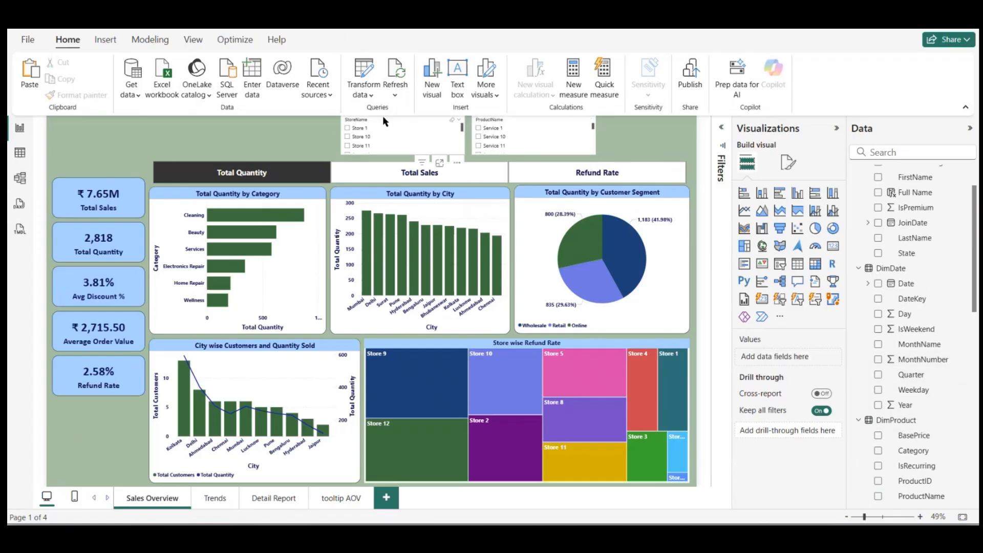
left_click_drag(383, 117, 350, 117)
left_click_drag(514, 118, 481, 119)
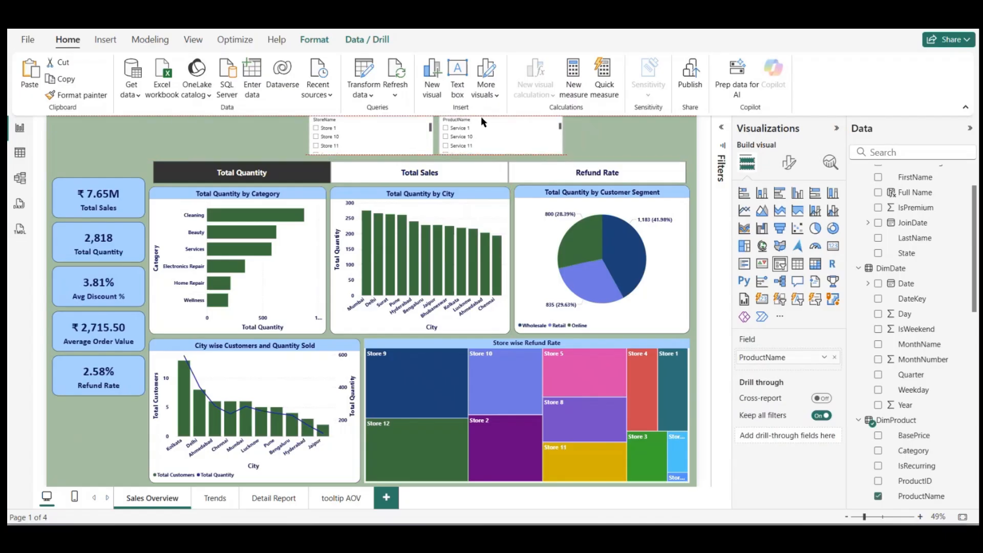
Step: Add a slicer on the Date field from DimDate beside the ProductName slicer
left_click(596, 136)
left_click(906, 283)
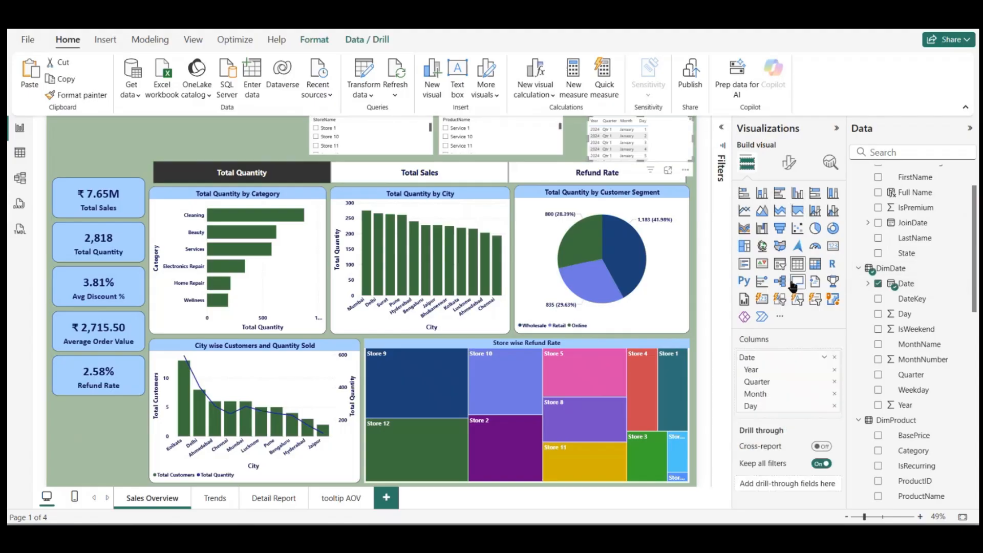
left_click(784, 267)
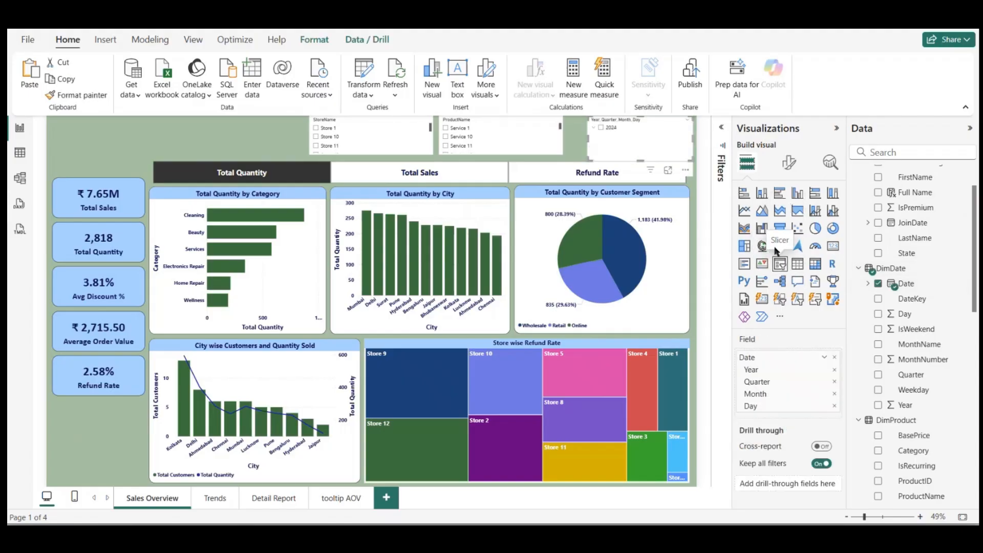
left_click(789, 165)
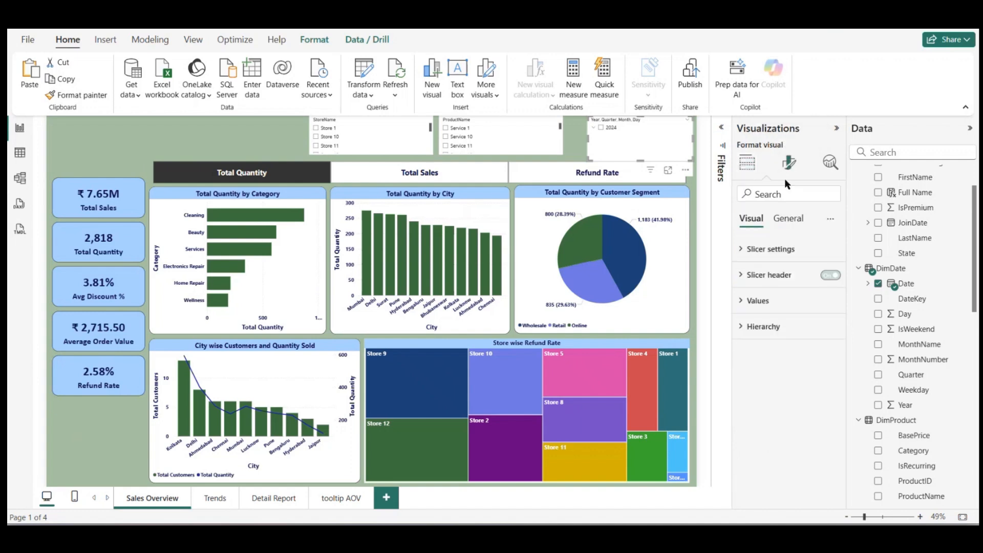
left_click(777, 250)
left_click(782, 312)
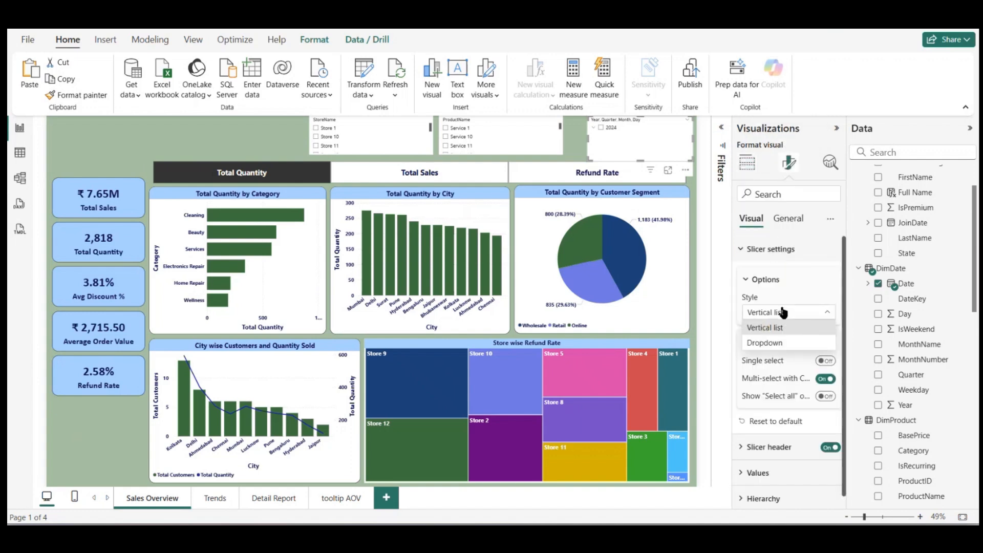
left_click(787, 314)
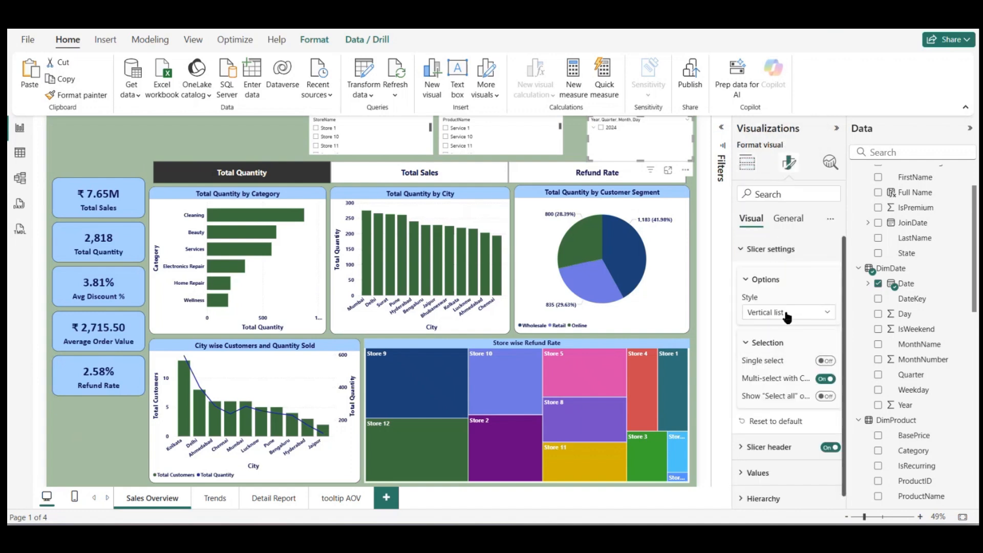
left_click(783, 224)
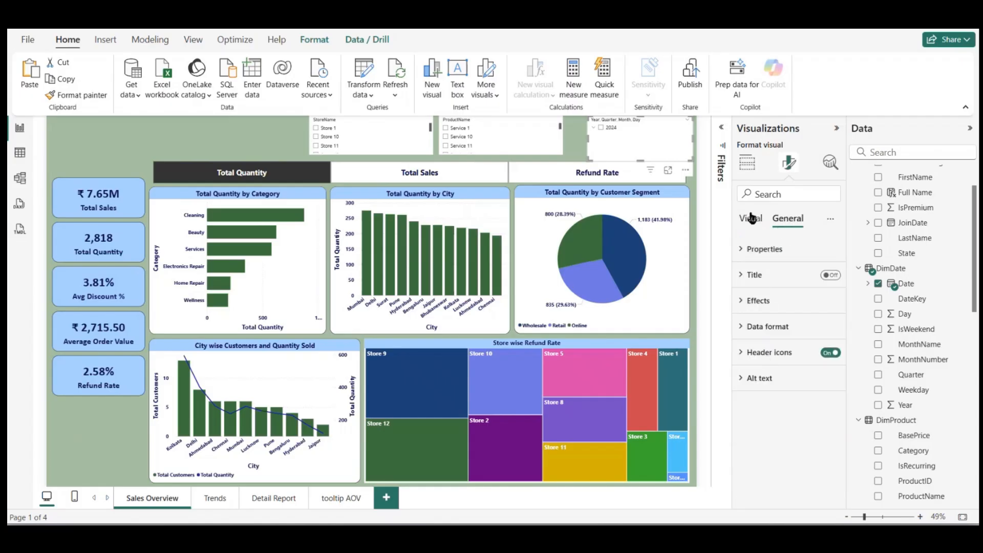
left_click(751, 219)
Step: Switch the new slicer's field from Date Hierarchy to plain Date
left_click(747, 162)
right_click(764, 358)
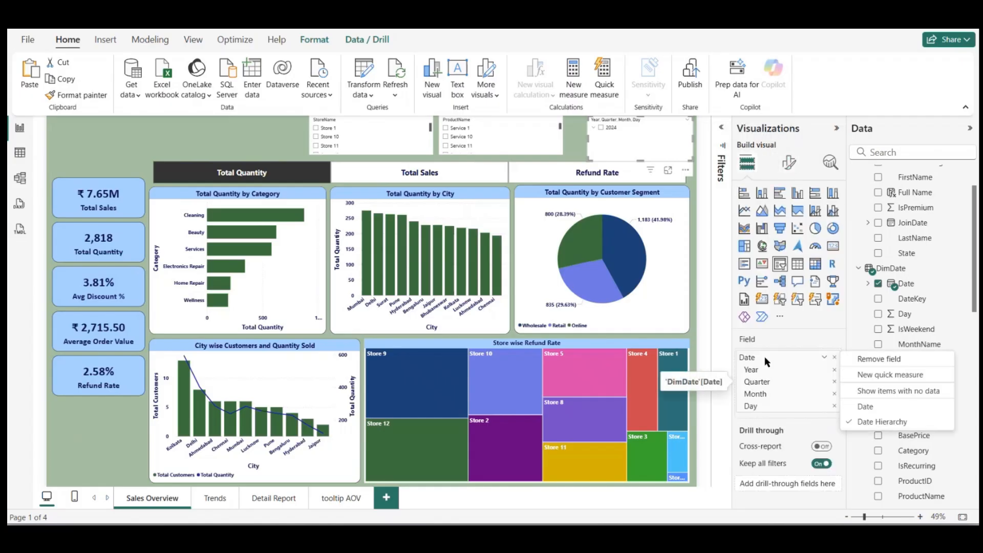
left_click(865, 406)
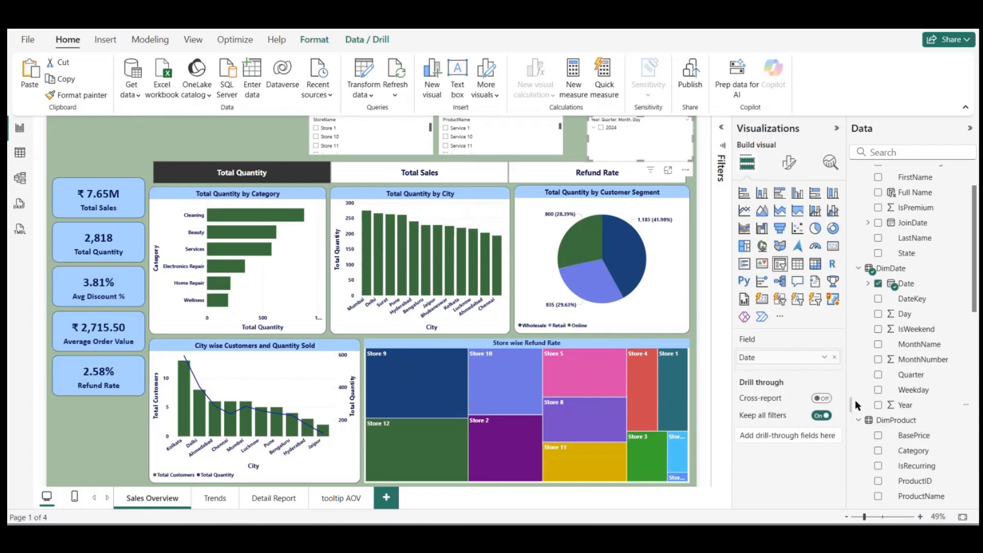
Step: Set the Date slicer's style to Between and turn off its slider
left_click(789, 164)
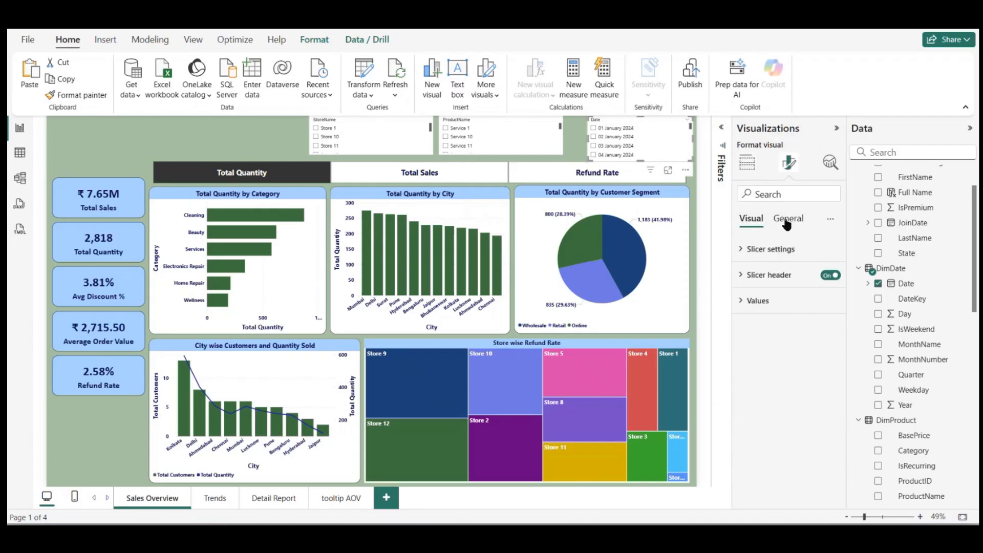
left_click(768, 248)
left_click(781, 314)
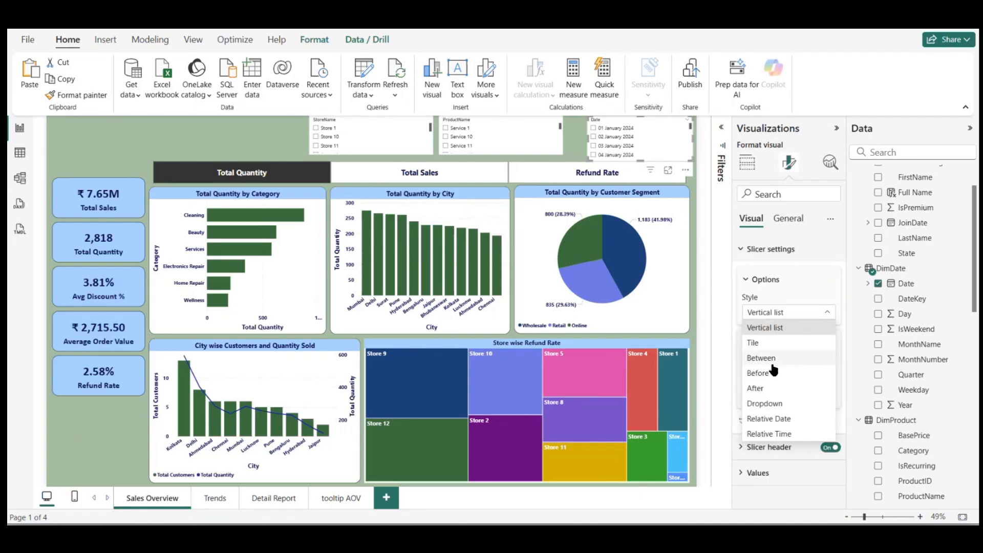
left_click(773, 361)
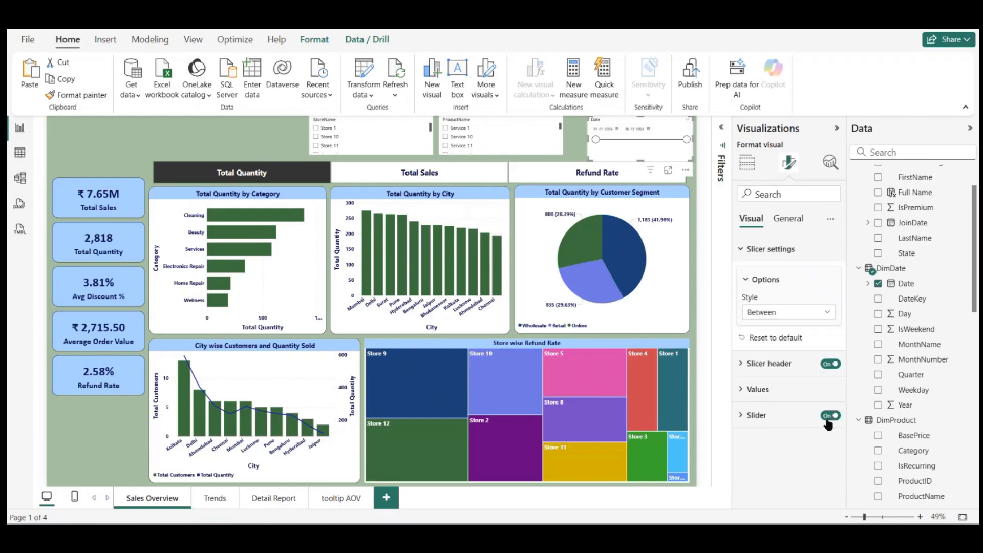
left_click(830, 417)
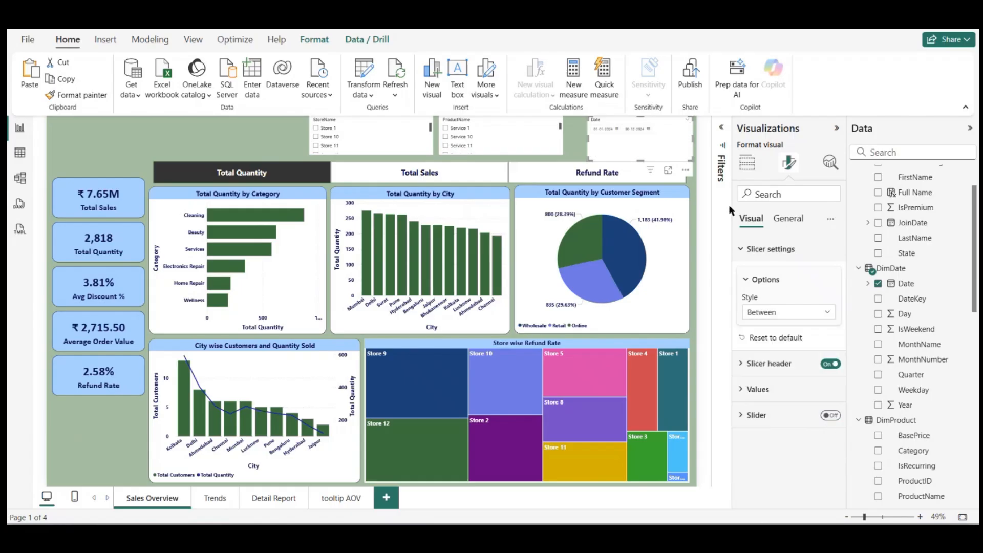
Step: Turn off the Date slicer's header
left_click(788, 225)
left_click(754, 276)
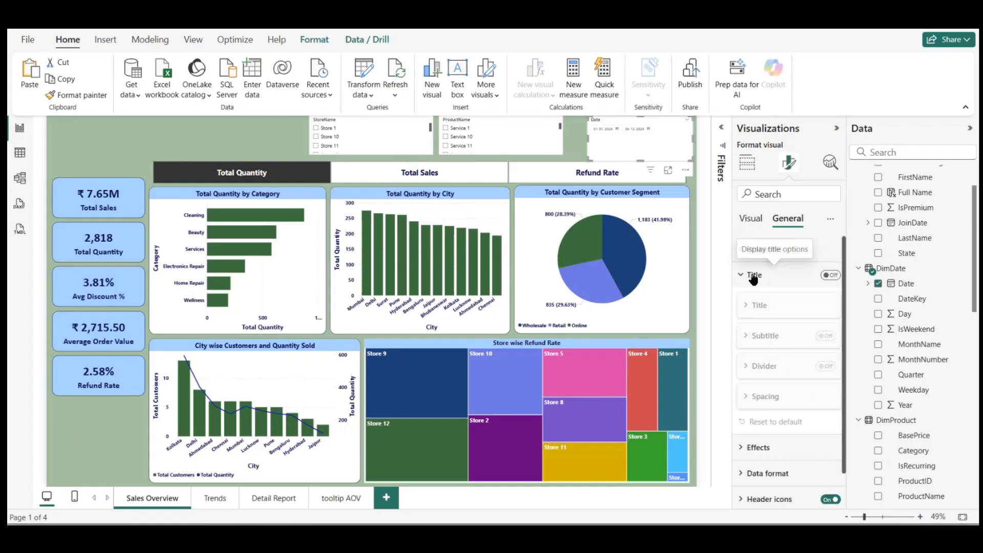
left_click(755, 275)
left_click(758, 303)
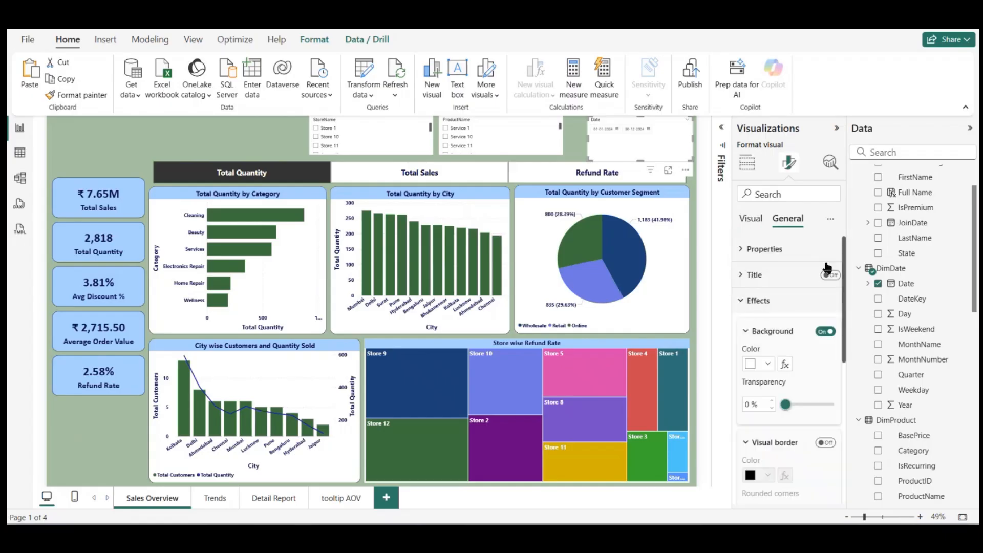
left_click(751, 219)
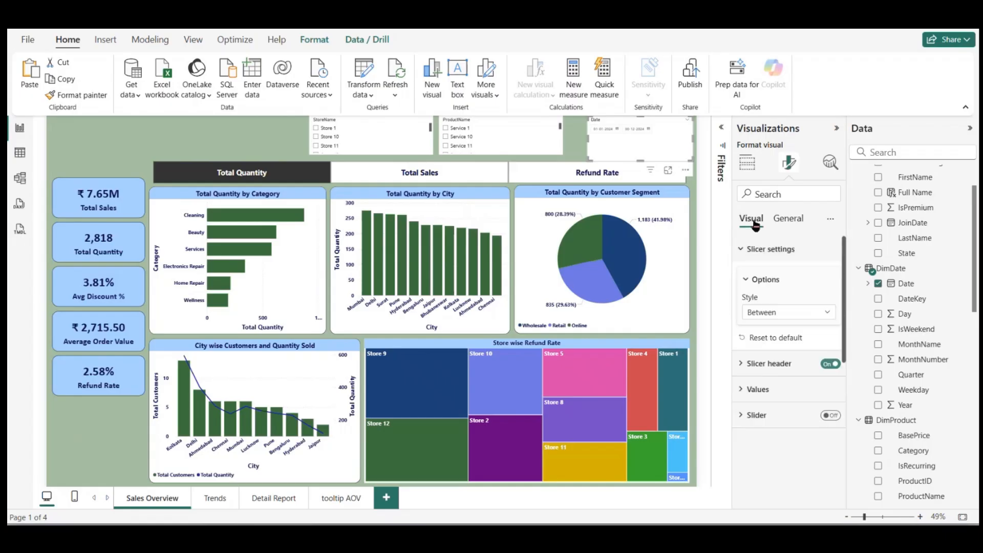
left_click(830, 362)
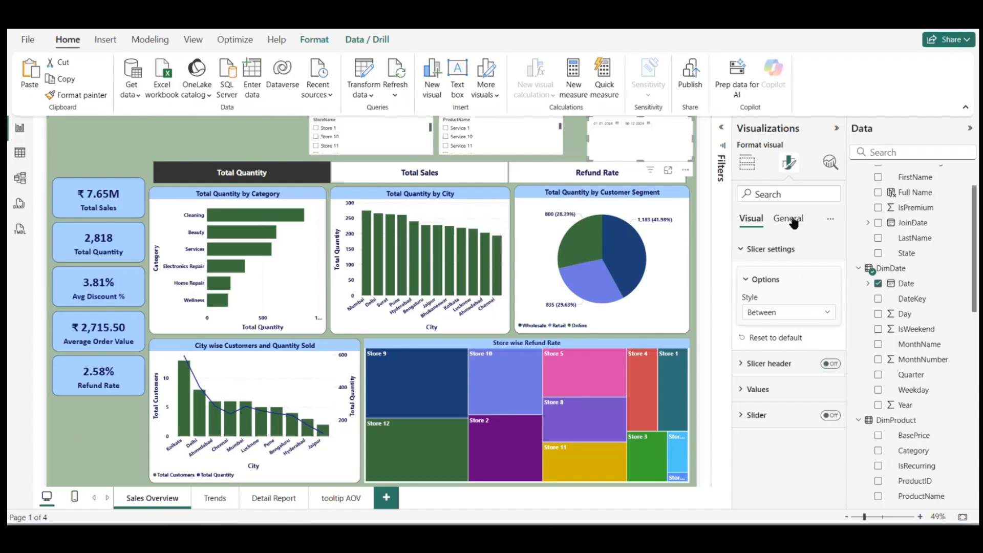
Step: Give the Date slicer the title "Date Range" in a bold Segoe UI font on a light blue background
left_click(791, 219)
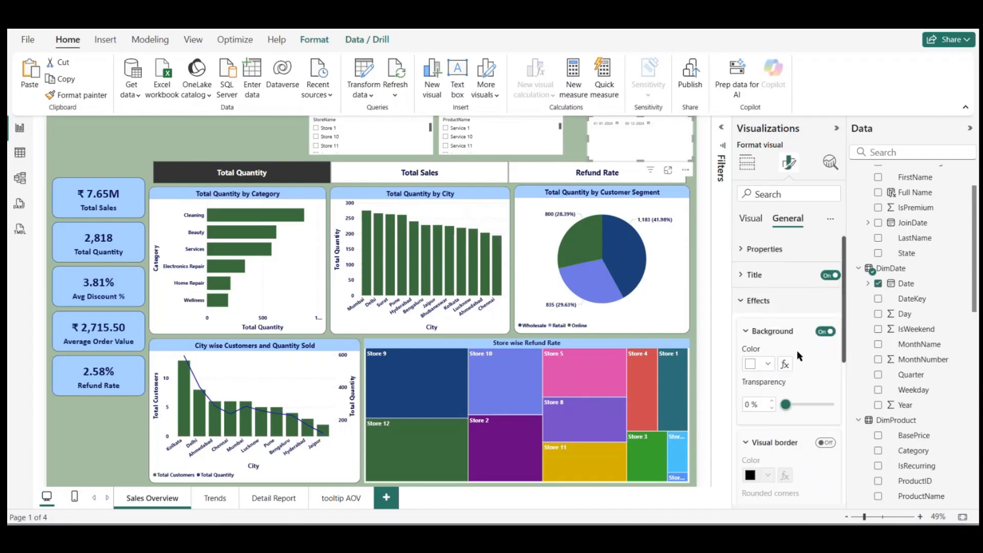
left_click(755, 275)
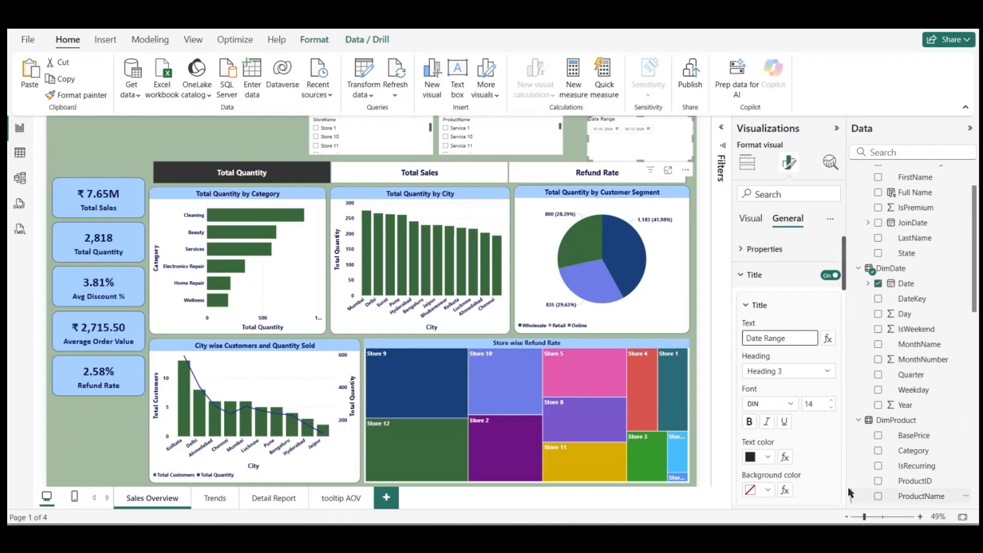
left_click(789, 404)
scroll(794, 291, "down", 5)
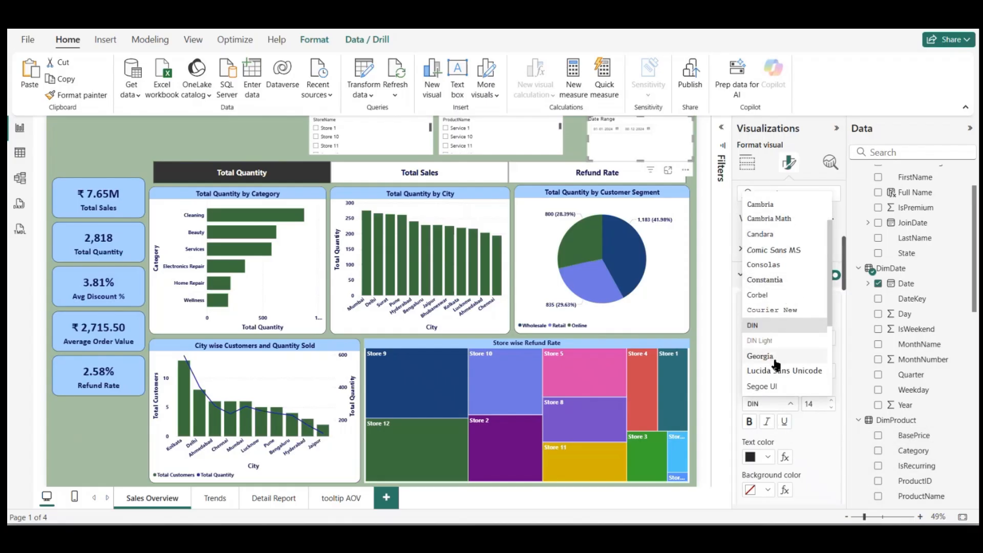
left_click(783, 339)
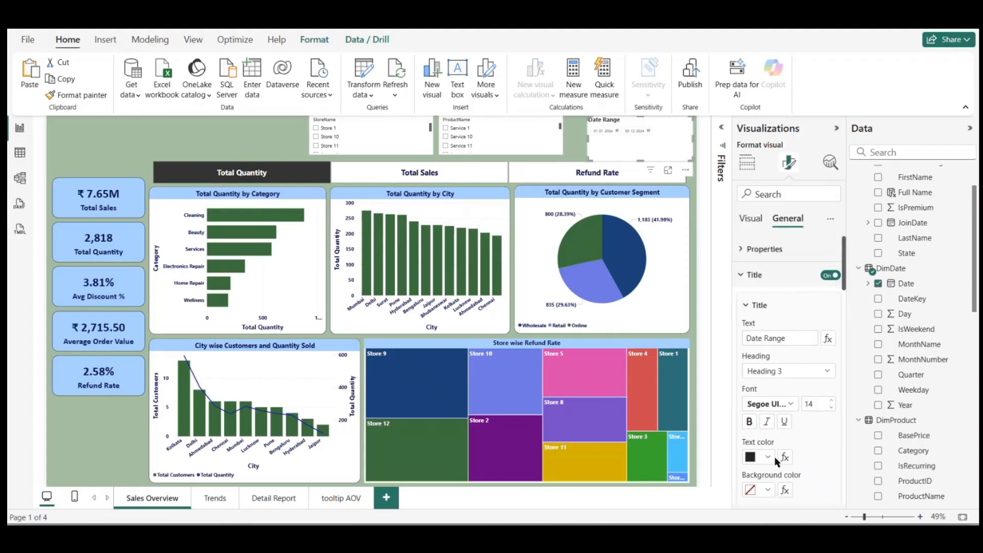
left_click(768, 490)
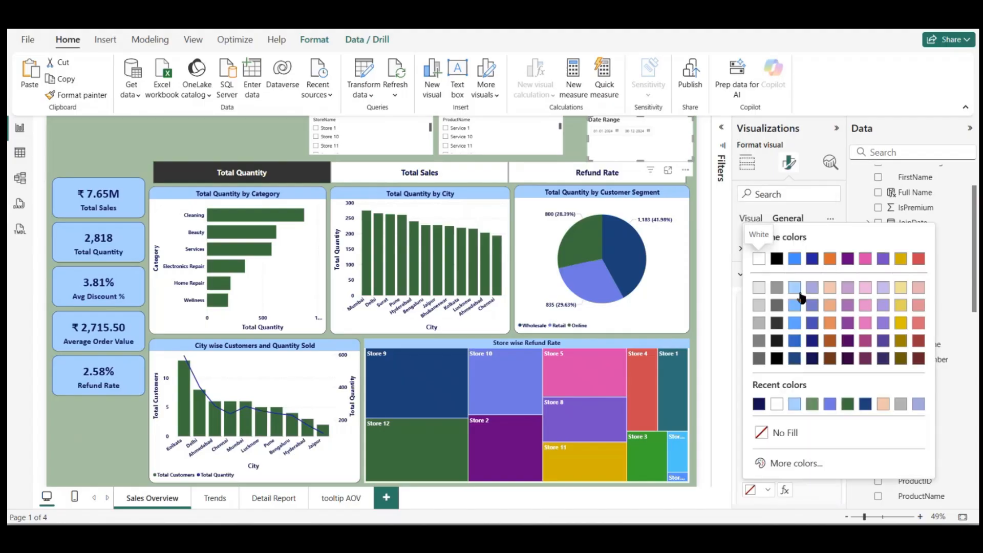
left_click(796, 286)
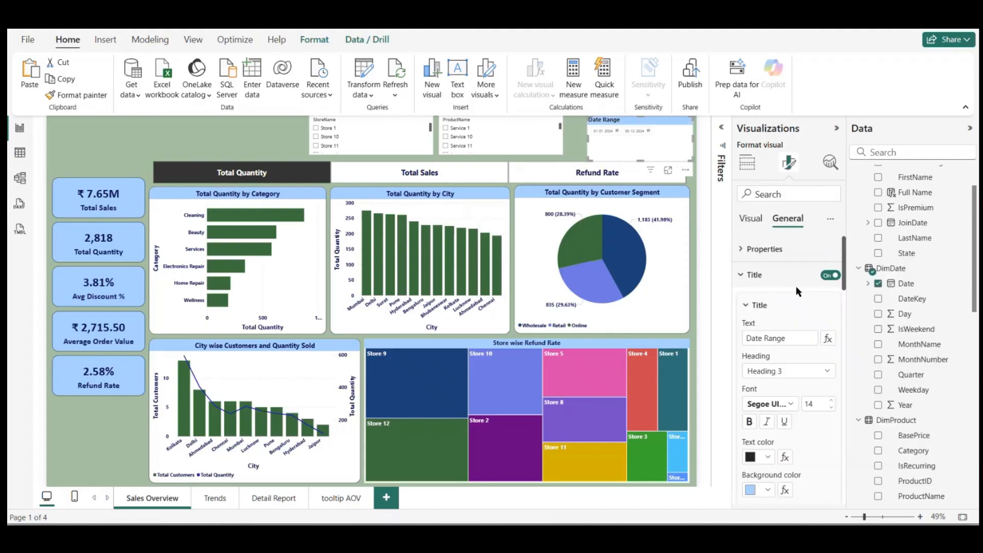
Step: Colour the Date Range slicer's title text dark navy and centre it horizontally
left_click(769, 460)
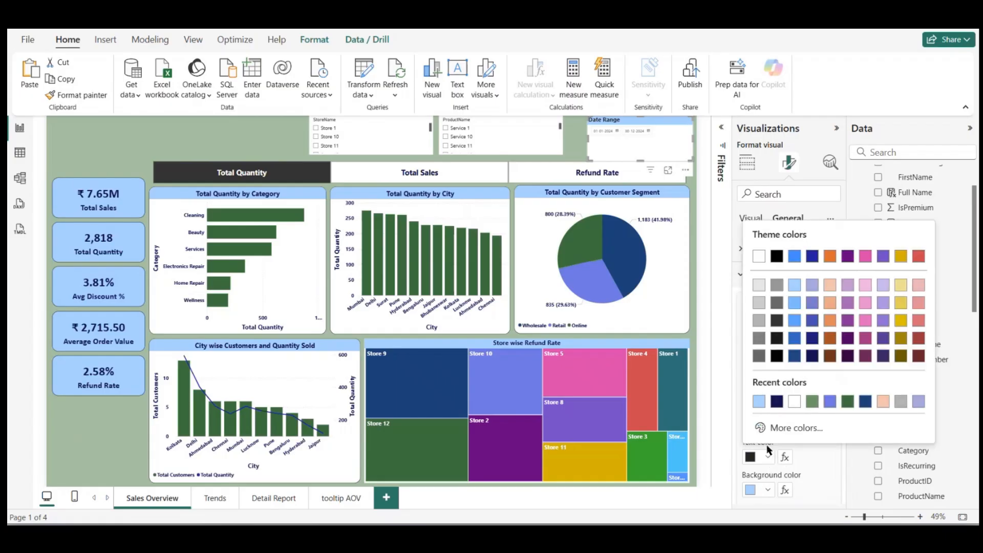
left_click(780, 403)
scroll(800, 426, "down", 1)
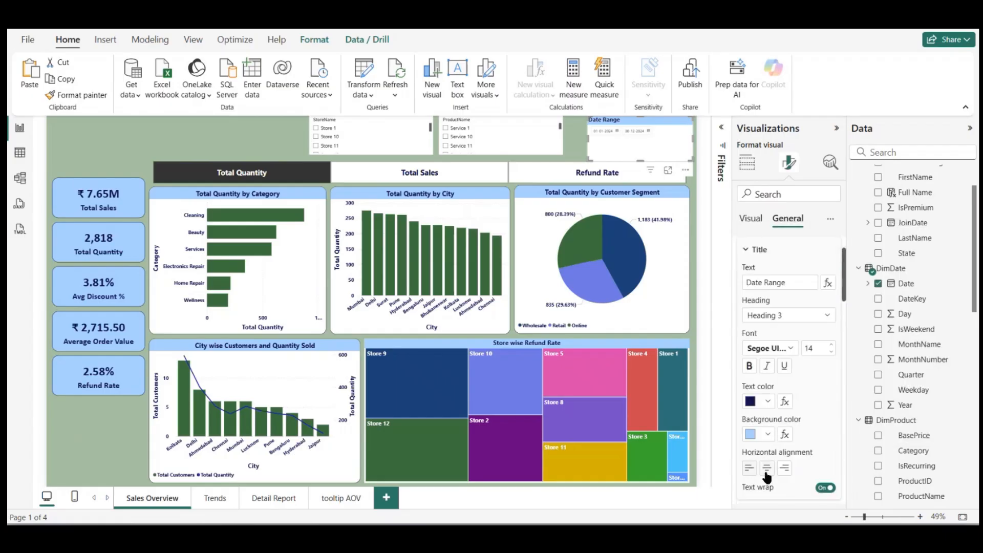
left_click(766, 469)
scroll(798, 256, "up", 1)
left_click(762, 278)
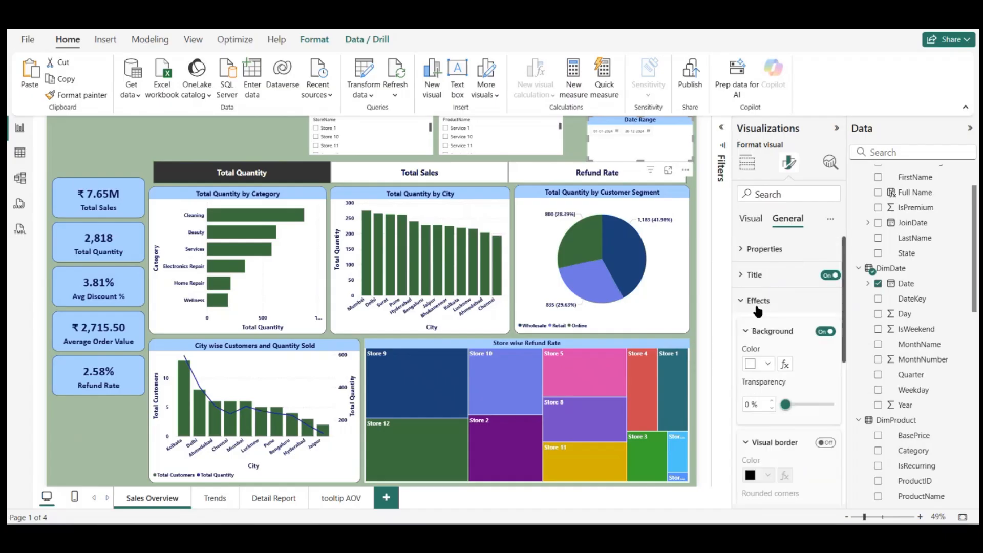
left_click(758, 305)
Step: Format the Date Range slicer's values in size 15, bold, dark navy text
left_click(751, 217)
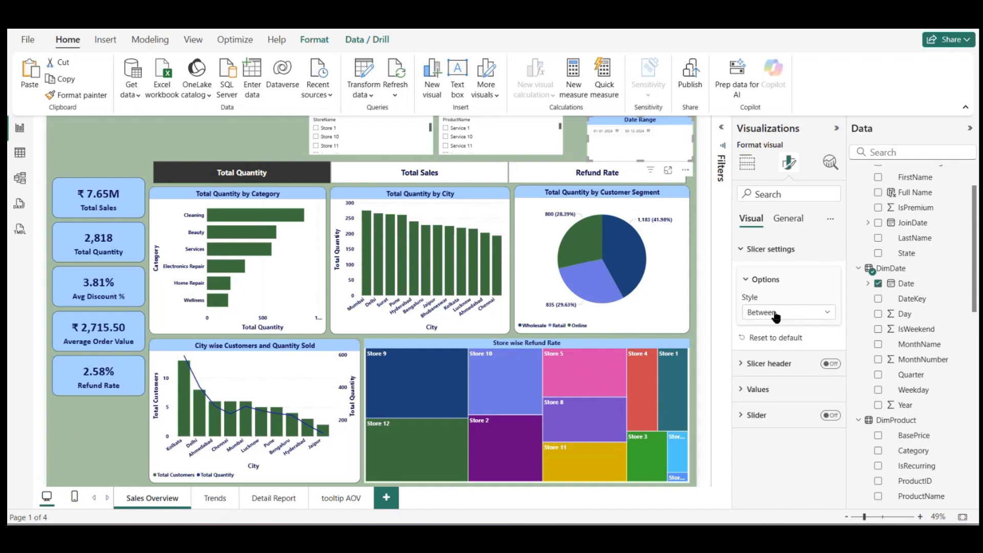
left_click(756, 389)
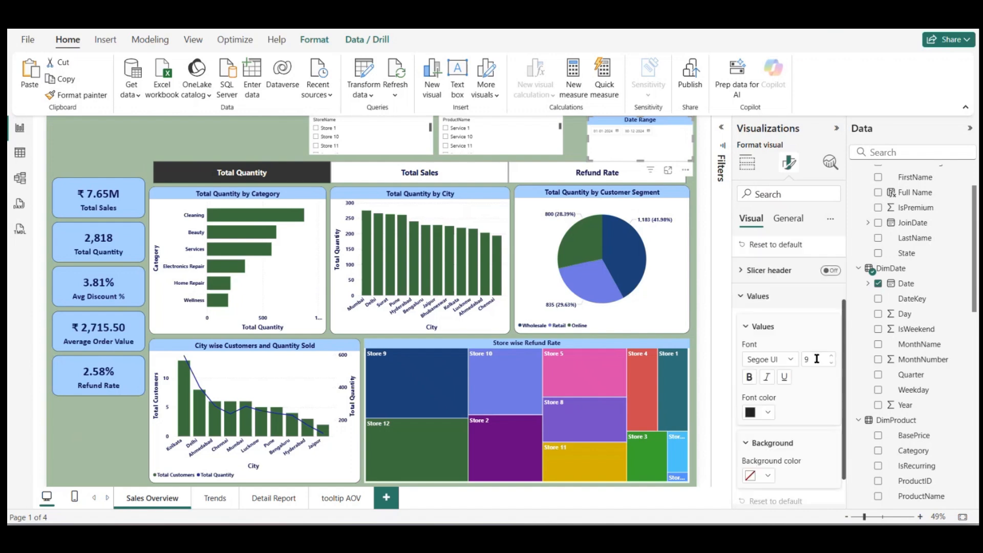
type("15")
key("Return")
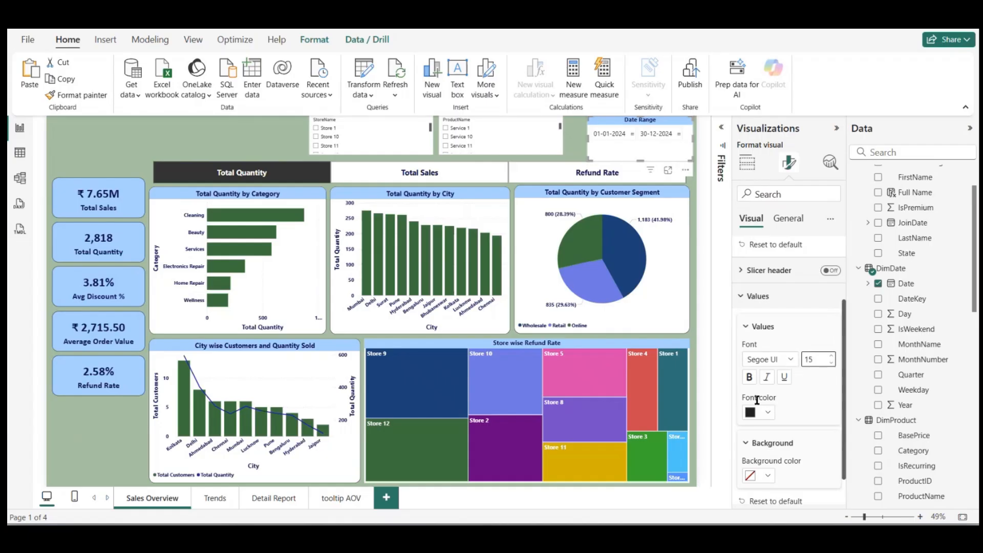
left_click(770, 411)
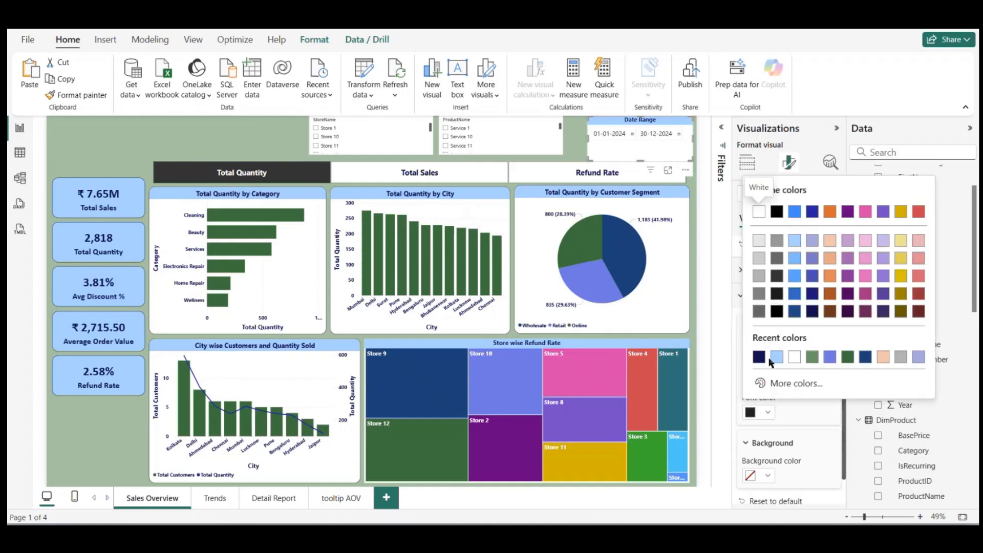
left_click(760, 357)
left_click(749, 377)
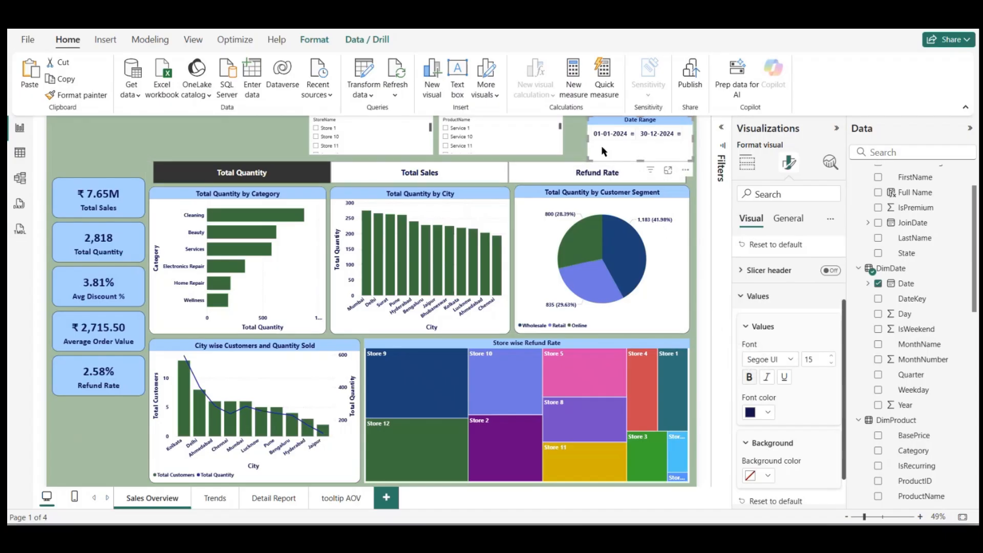
Step: Copy the Date Range slicer's formatting onto the ProductName slicer, leaving no product selected
left_click(77, 94)
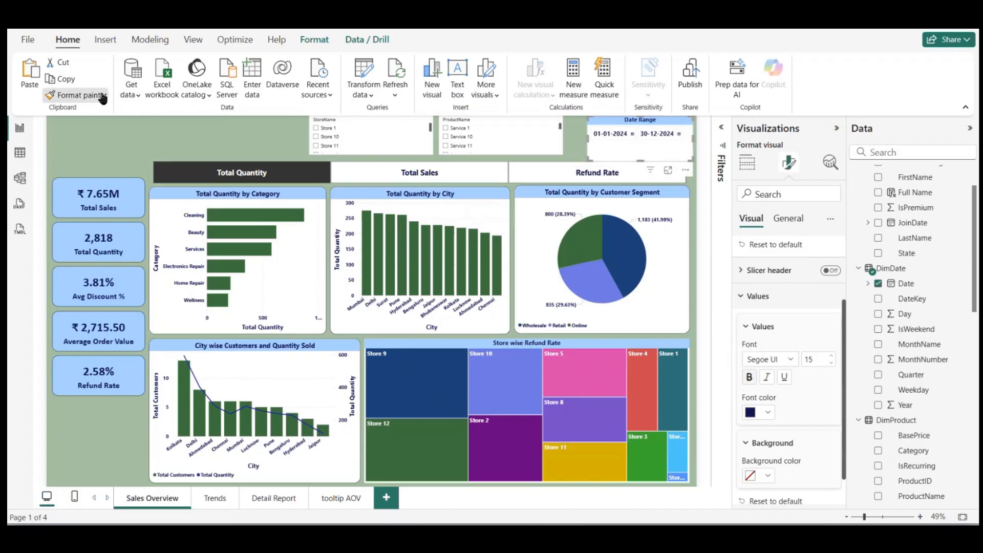
left_click(527, 138)
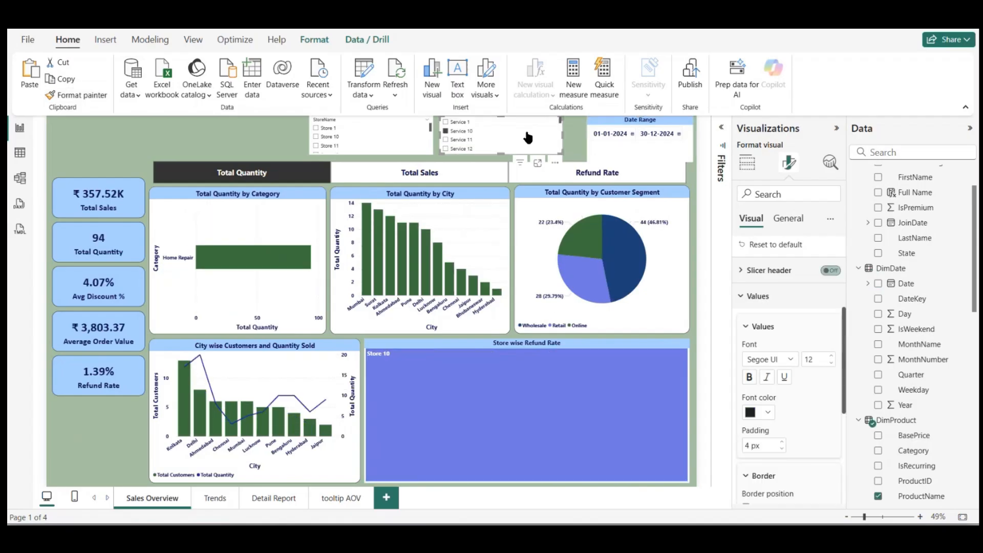
left_click(447, 133)
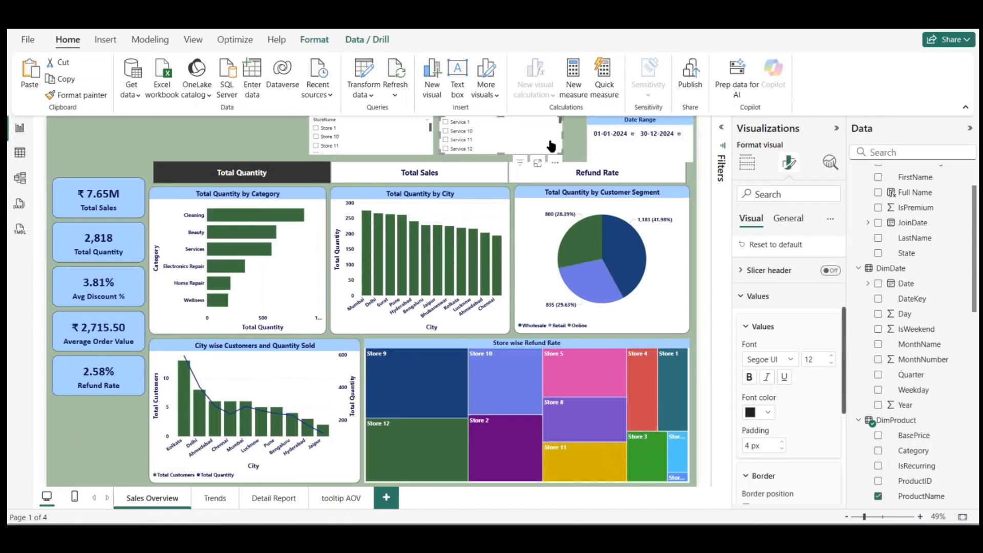
left_click(789, 219)
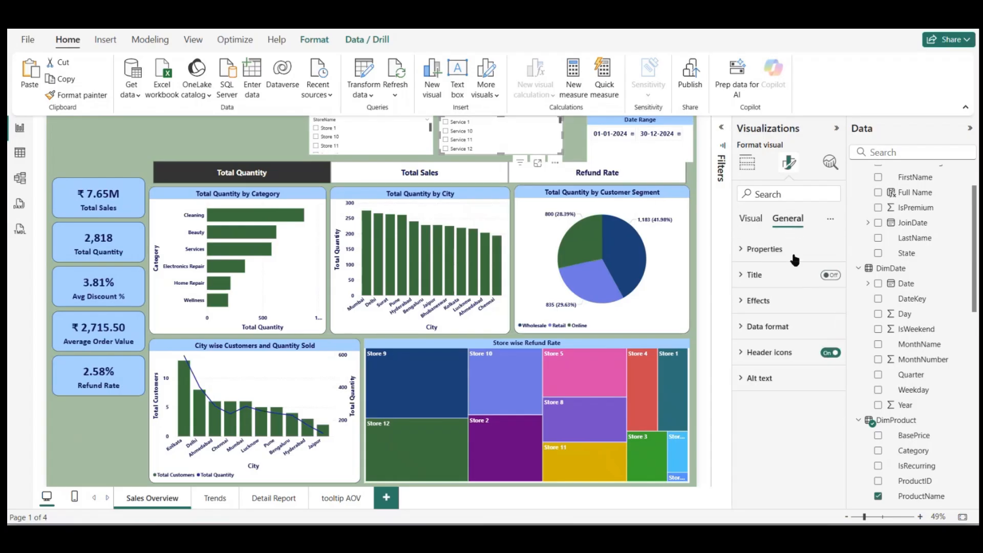
left_click(750, 219)
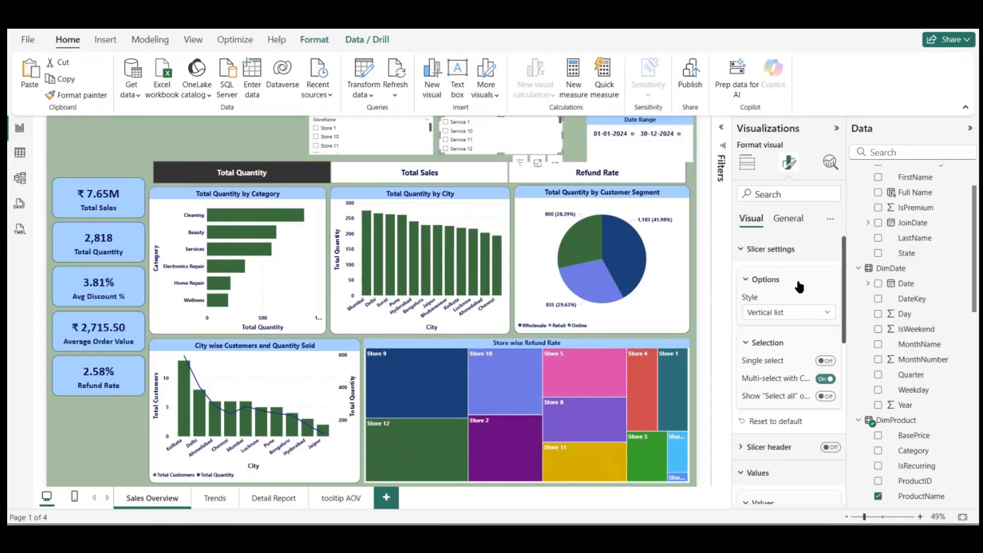
left_click(761, 249)
left_click(827, 276)
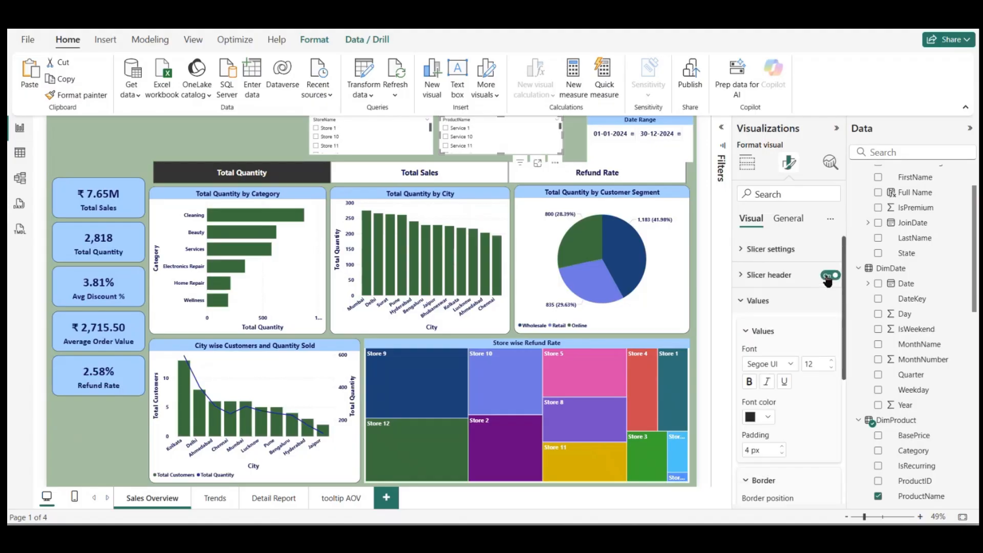
left_click(768, 276)
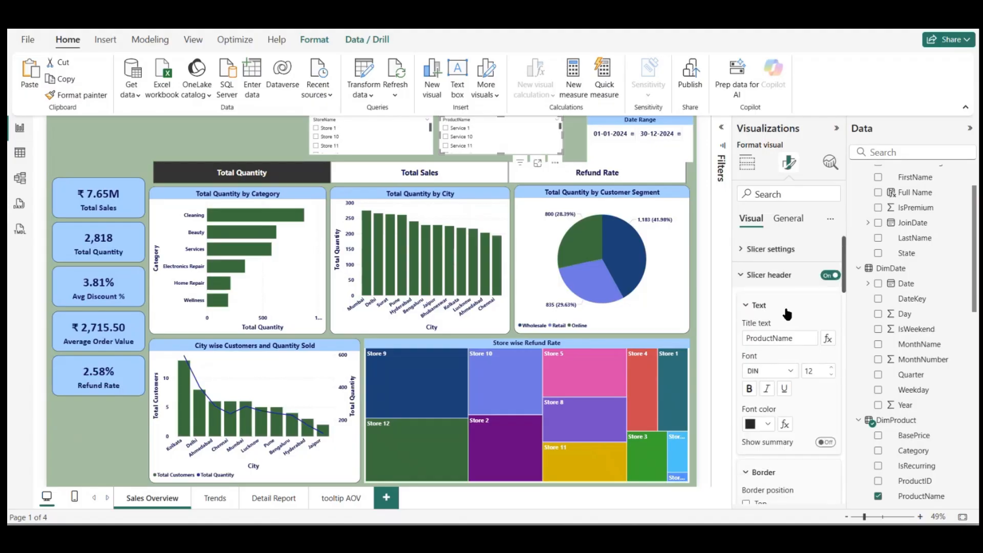
left_click(791, 375)
scroll(797, 338, "down", 3)
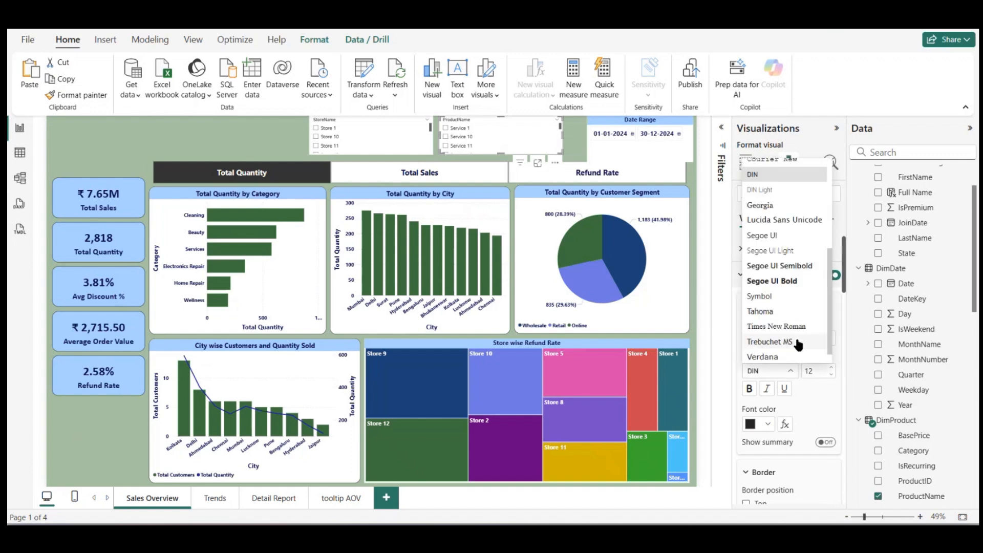
scroll(797, 323, "up", 3)
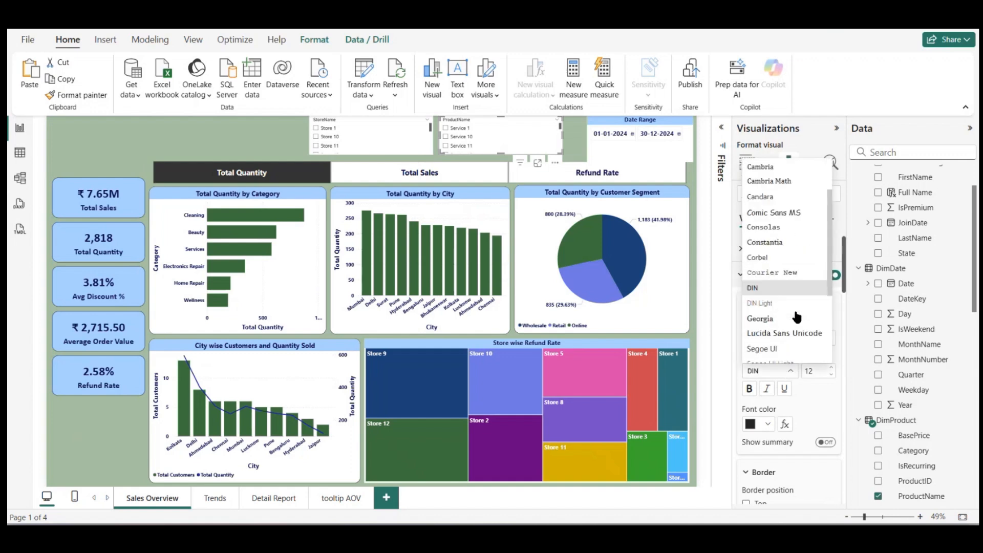
left_click(841, 345)
left_click(830, 275)
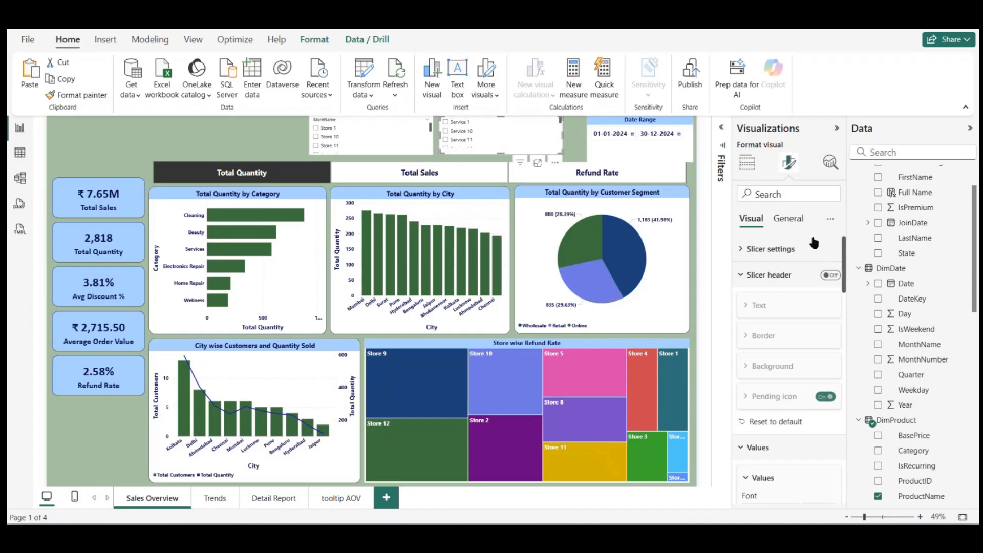
Step: Turn on the ProductName slicer's title and set its text to "Product Name"
left_click(788, 218)
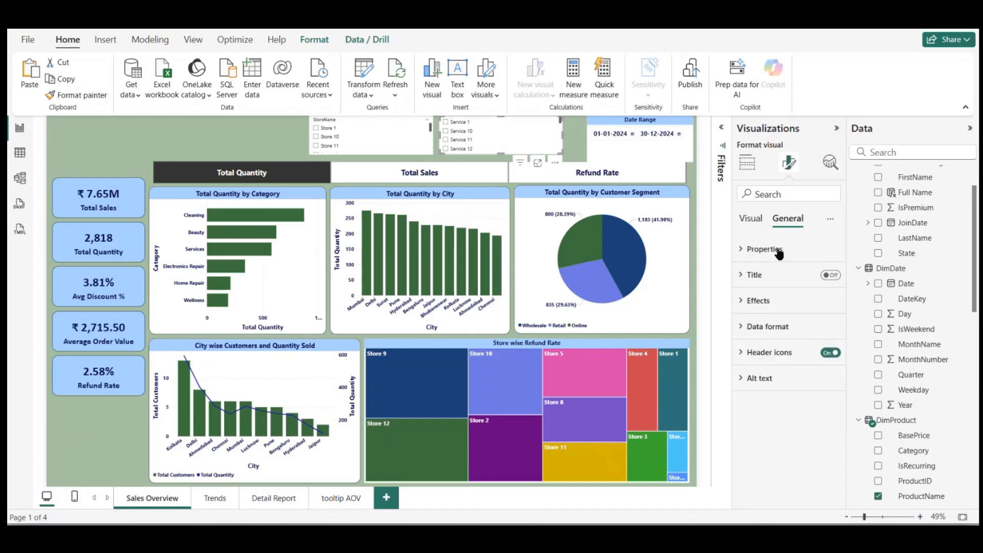
left_click(827, 277)
left_click(763, 335)
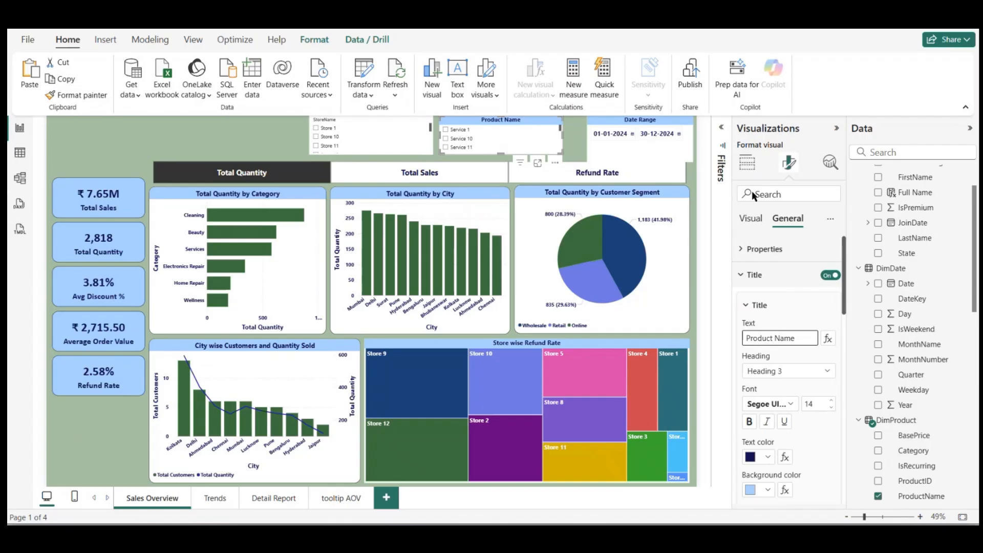
left_click(747, 274)
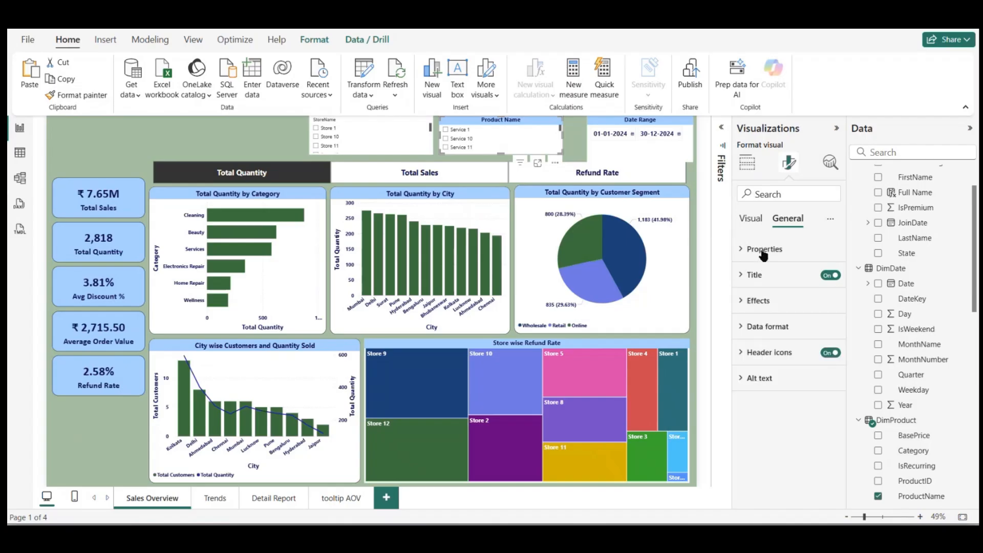
left_click(763, 250)
Step: Set the Product Name slicer's style to Dropdown
left_click(751, 219)
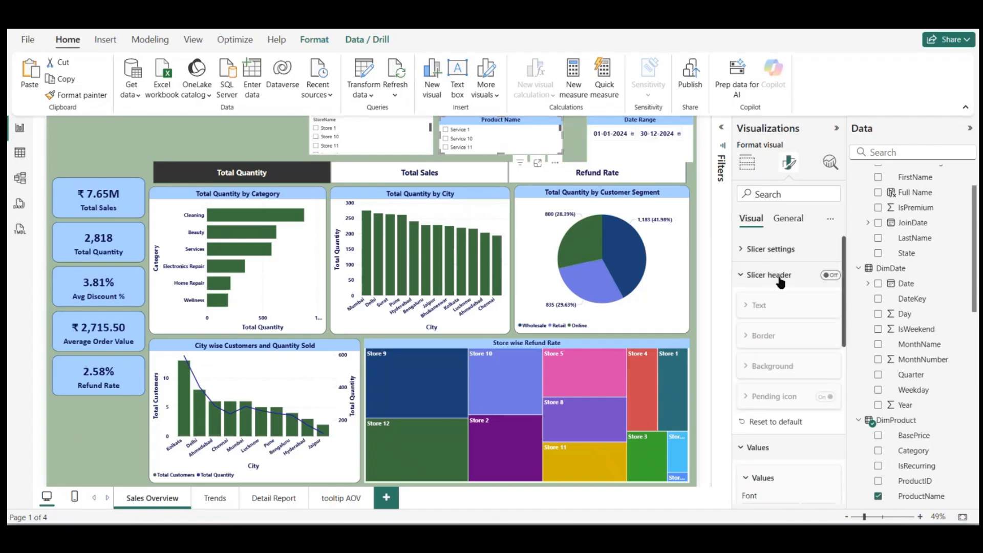
left_click(771, 249)
left_click(784, 311)
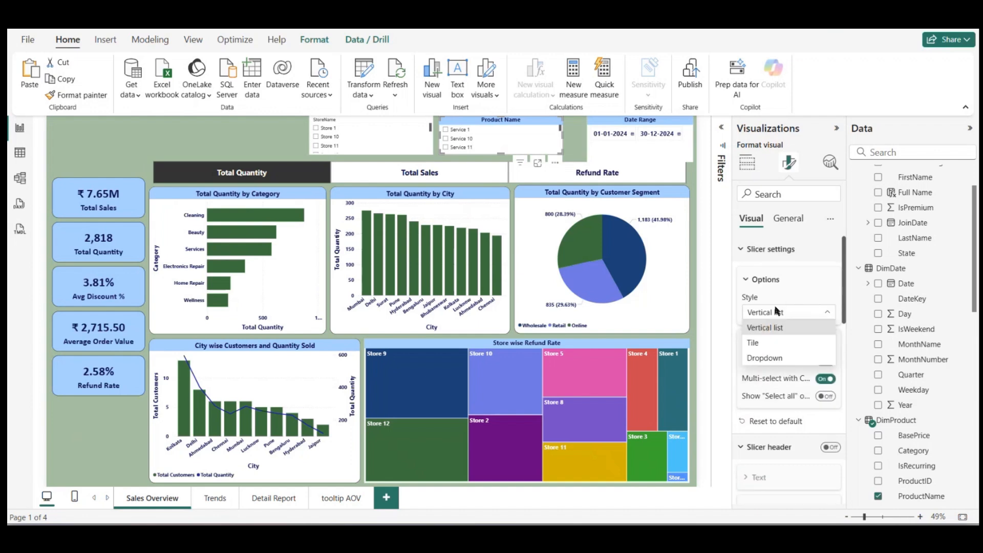
left_click(763, 358)
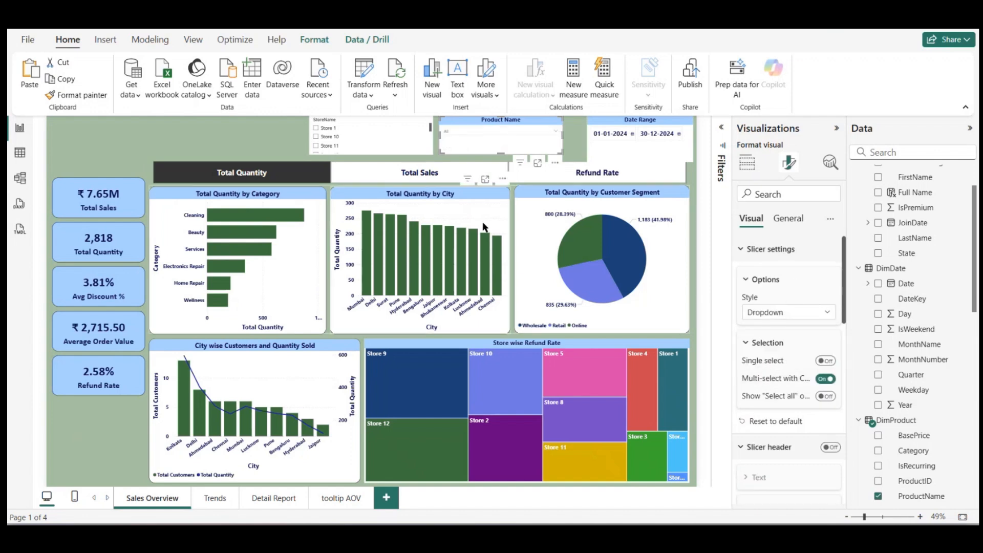
Step: Copy the Product Name slicer's formatting onto the StoreName slicer and set its title to "Store Name"
left_click(77, 95)
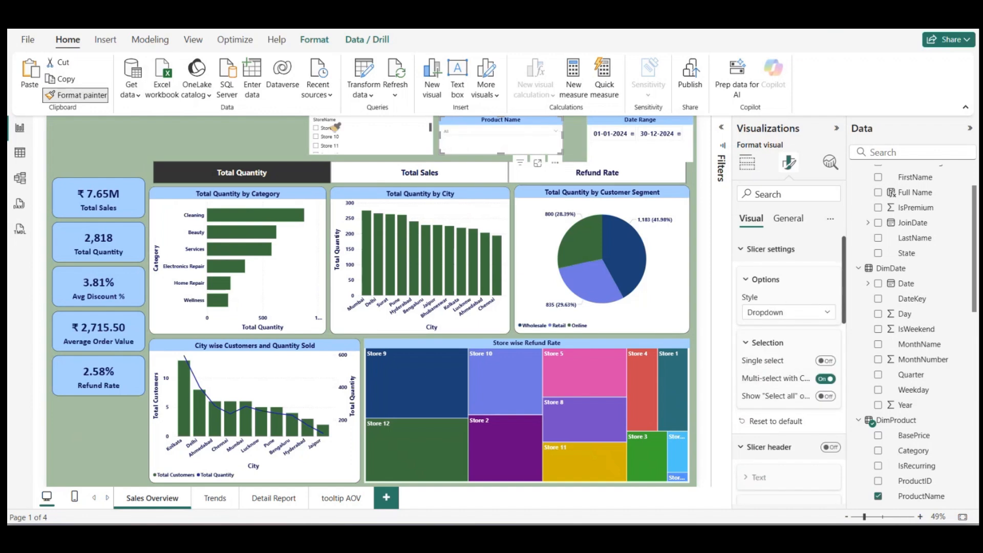
left_click(376, 123)
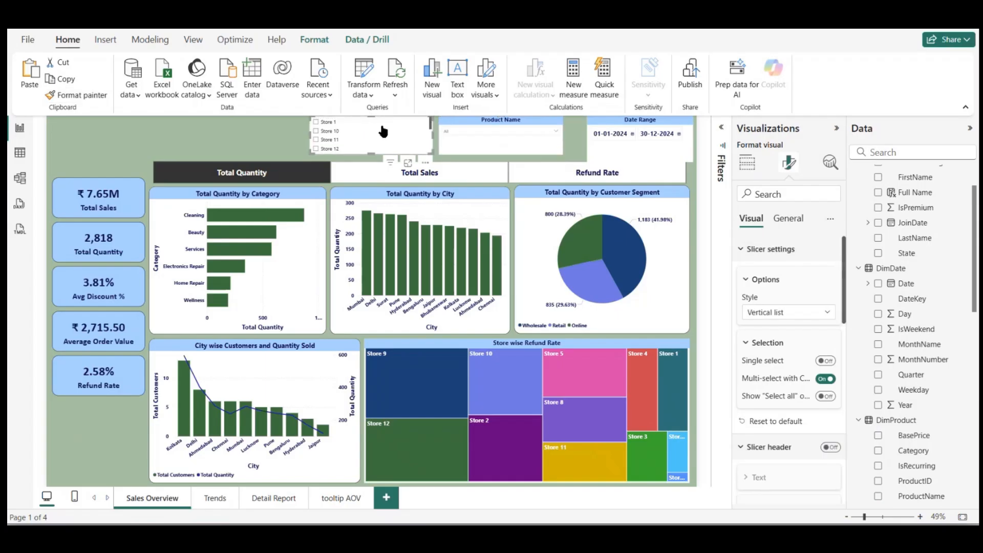
left_click(796, 223)
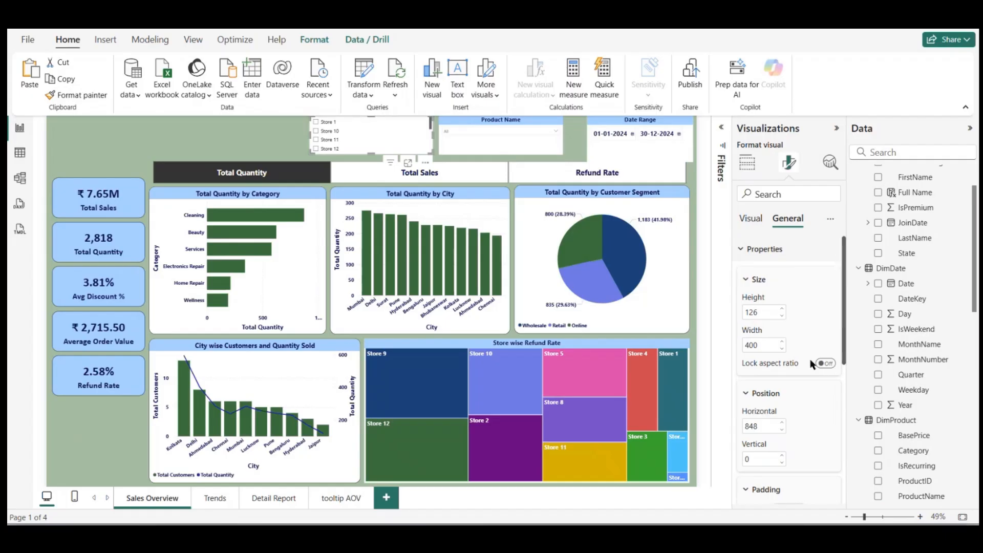
left_click(762, 250)
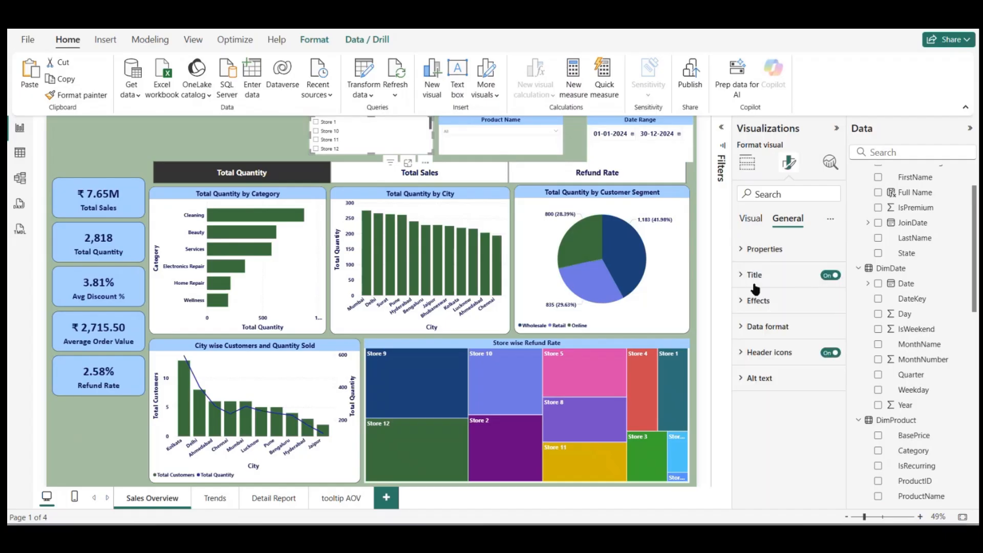
left_click(753, 282)
left_click(771, 338)
type("S")
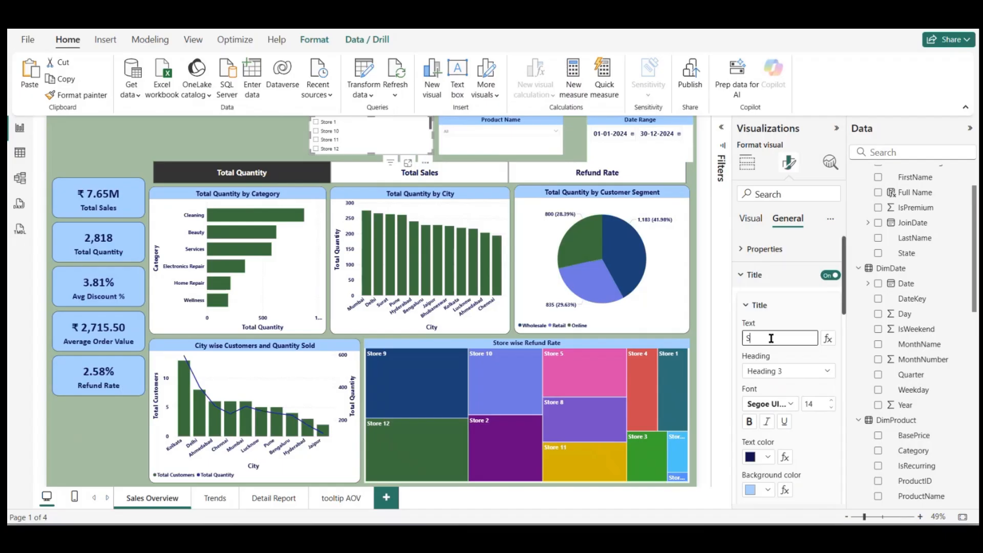
type("tore Name")
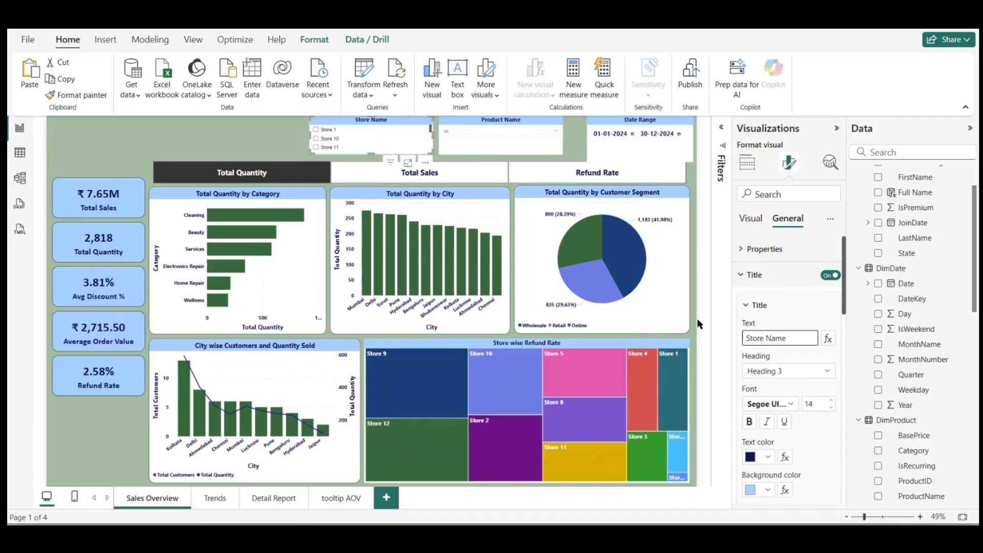
Step: Set the Store Name slicer's style to Dropdown and clear its Store 1 selection
left_click(310, 139)
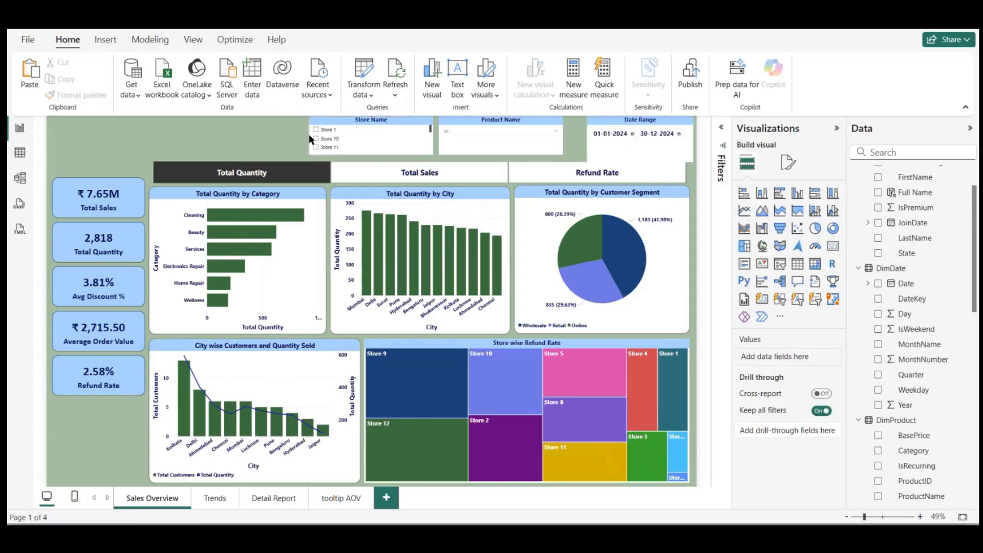
left_click(364, 130)
left_click(788, 163)
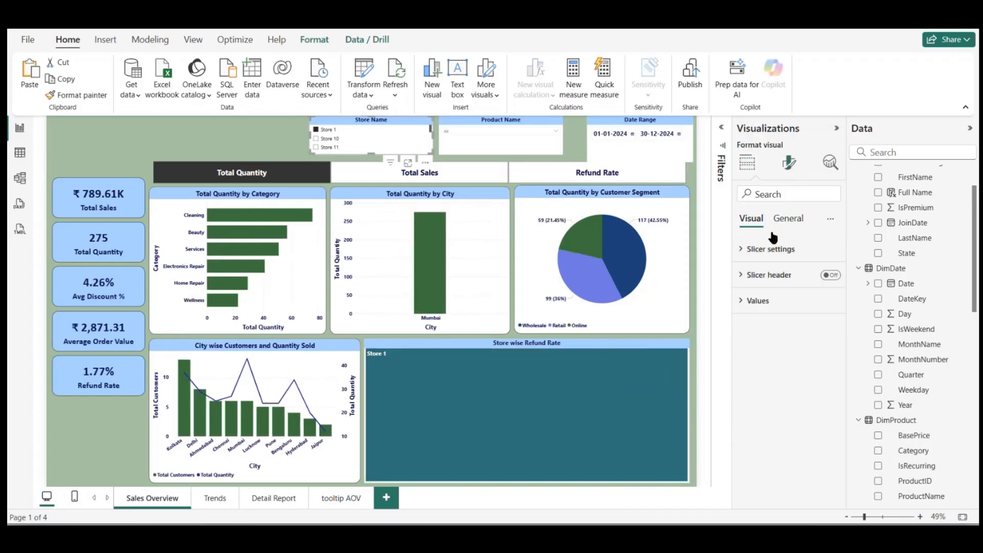
left_click(763, 250)
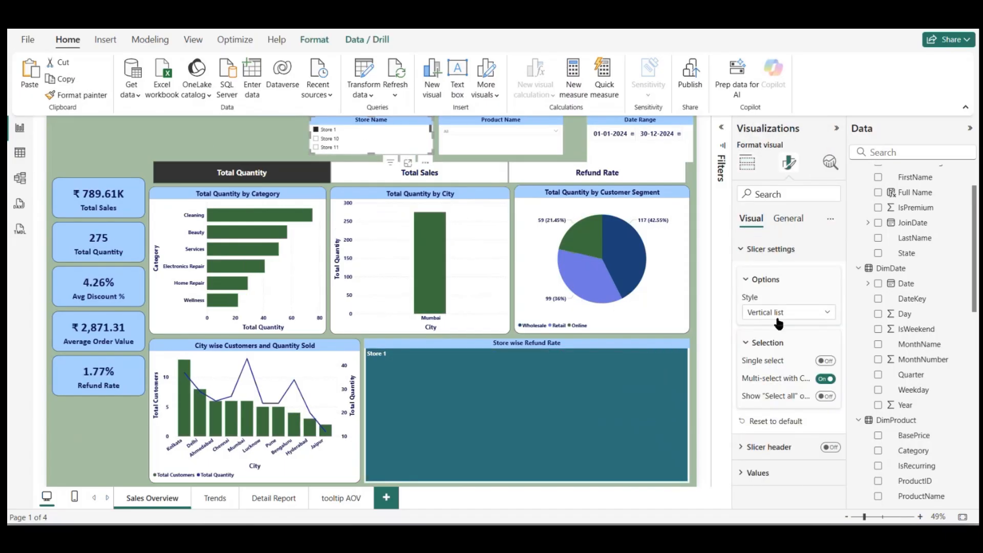
left_click(779, 313)
left_click(761, 360)
left_click(325, 136)
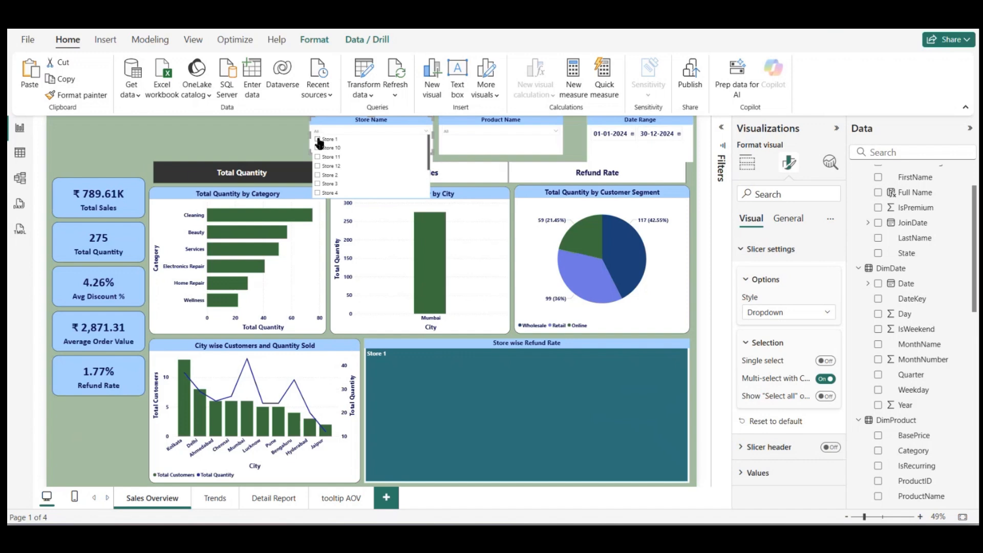
left_click(318, 140)
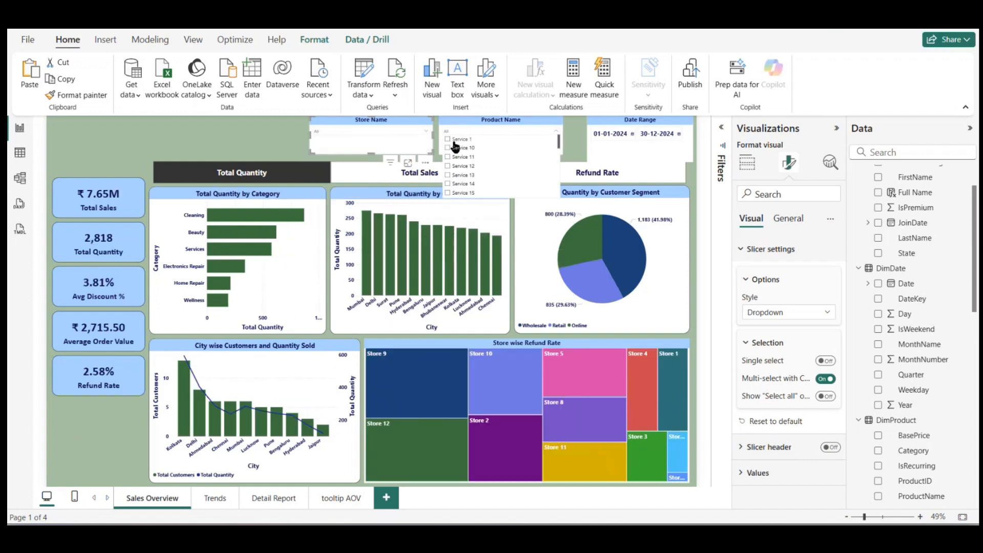
Step: Test the Product Name slicer by selecting and clearing Service 1, and close its list
left_click(449, 139)
left_click(448, 139)
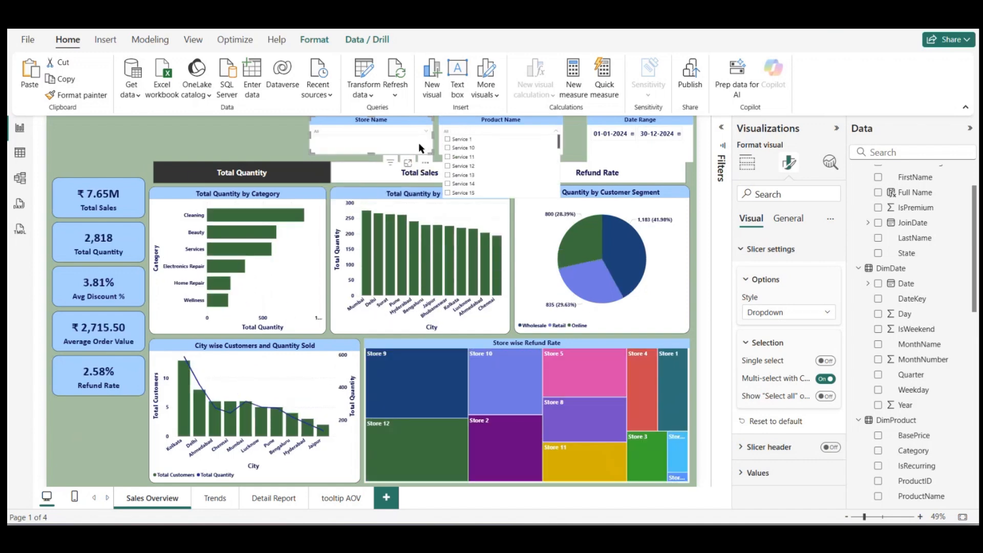
left_click(221, 153)
Step: Shorten the Date Range slicer to the height of the other slicers and add a visual border with 10 px rounded corners
left_click(615, 155)
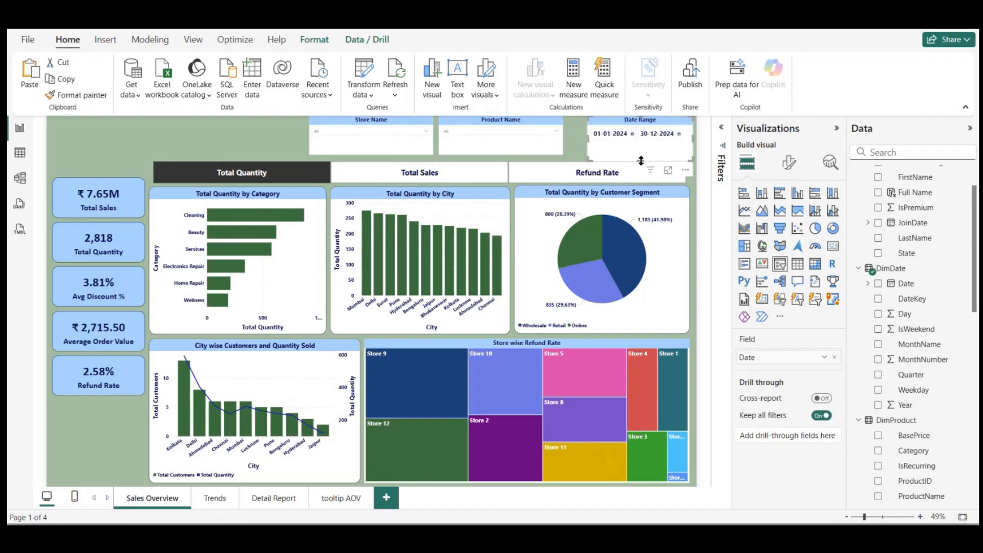
left_click_drag(640, 159, 640, 152)
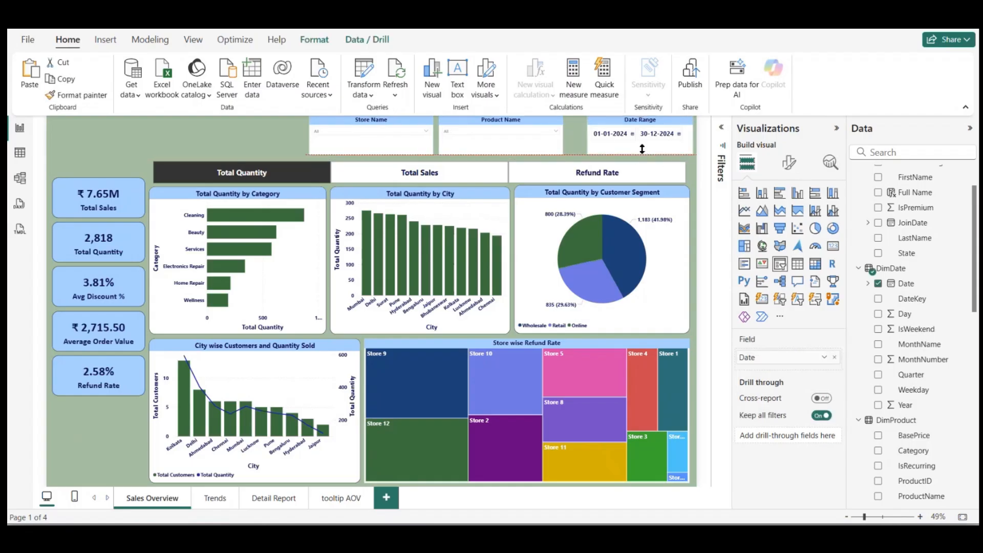
left_click(790, 163)
left_click(790, 220)
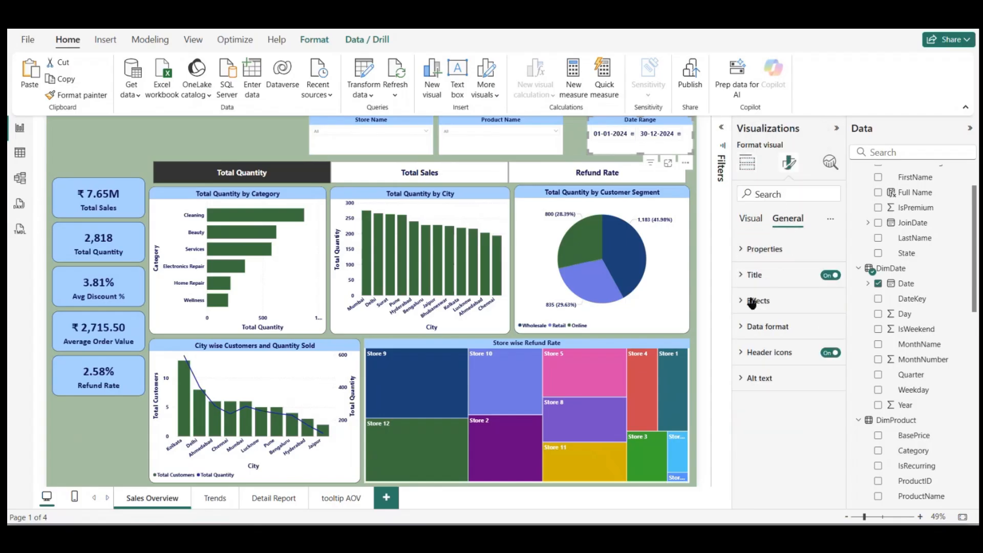
left_click(752, 304)
left_click(825, 439)
scroll(799, 436, "down", 3)
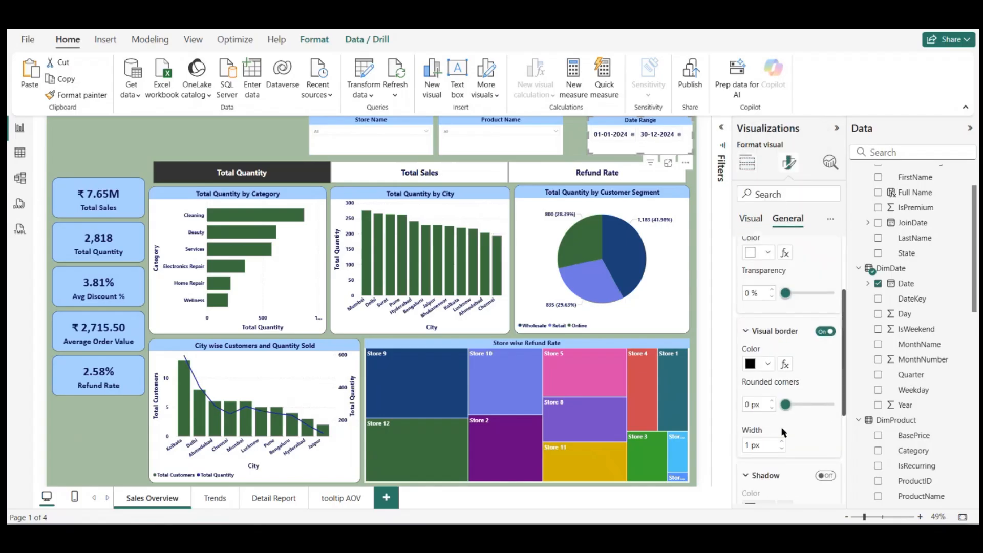
double_click(750, 402)
type("10")
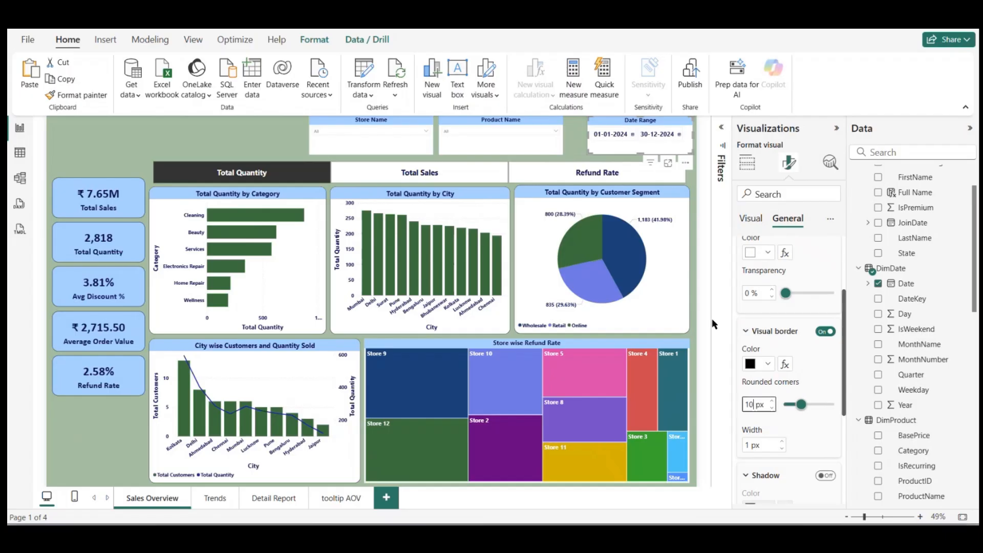
Step: Copy the Date Range slicer's formatting onto the Product Name and Store Name slicers with Format painter
left_click(544, 128)
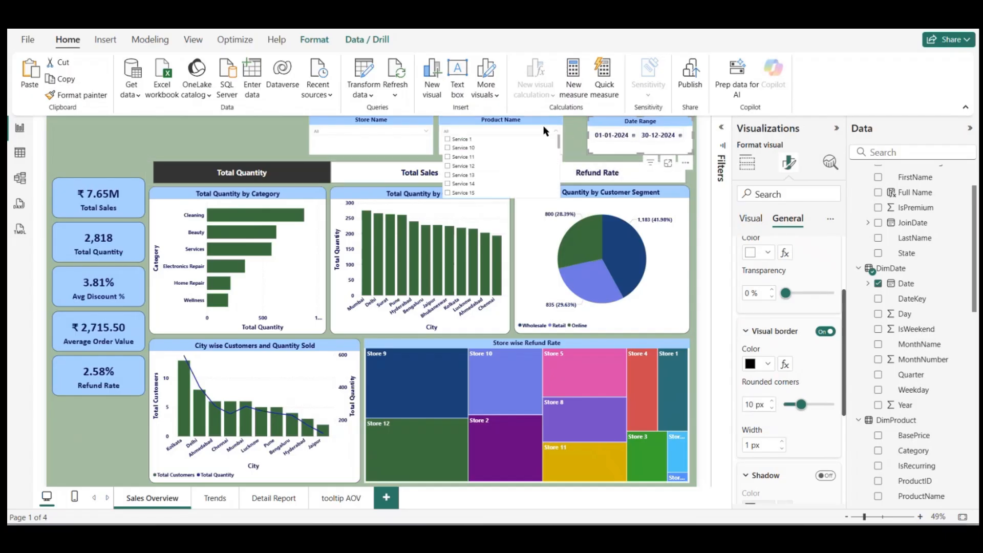
left_click(606, 122)
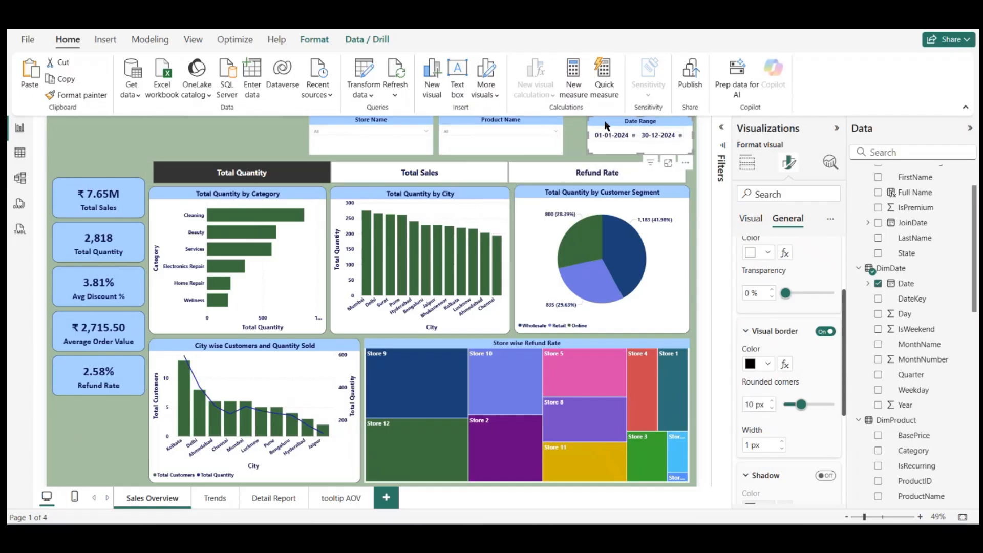
left_click(77, 95)
left_click(488, 143)
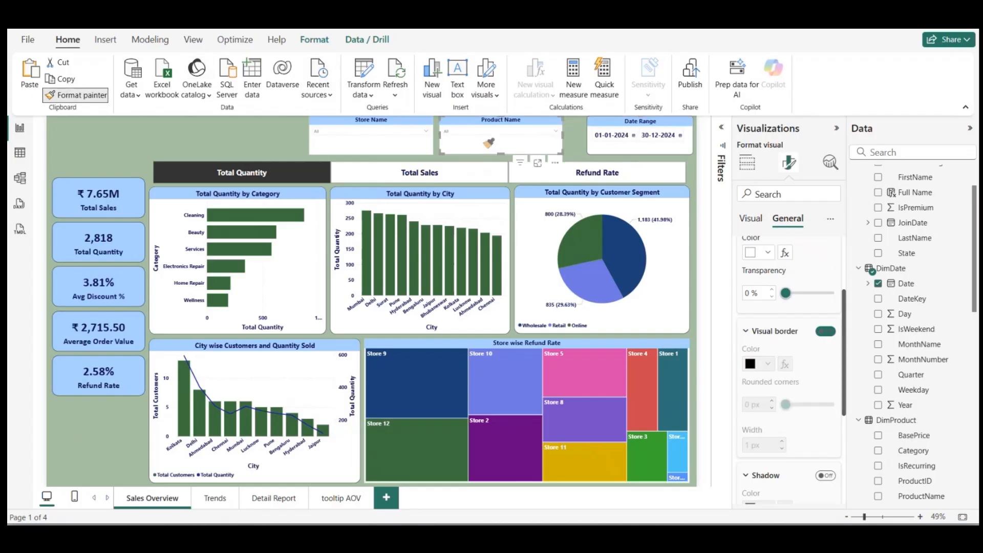
left_click(79, 95)
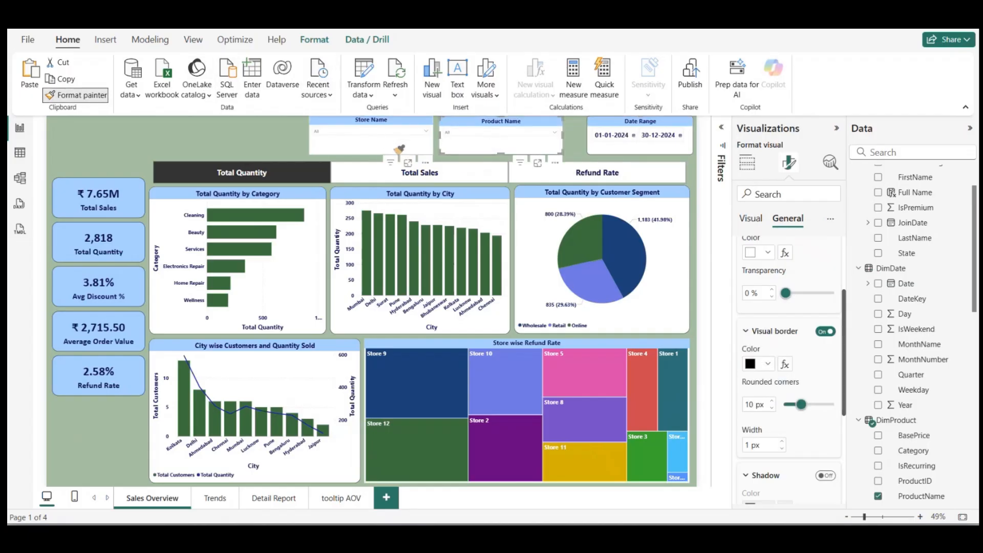
left_click(397, 152)
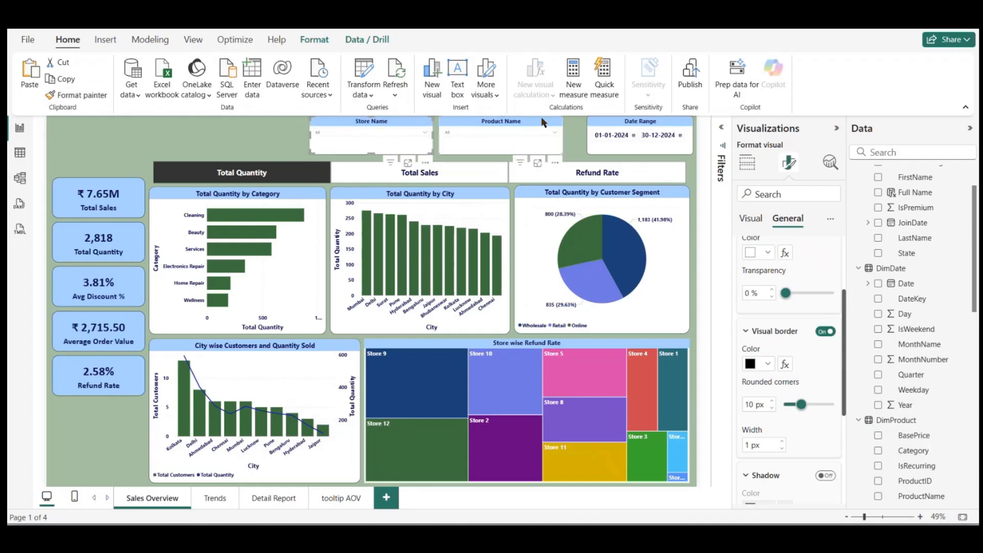
Step: Move the Product Name and Store Name slicers closer to the Date Range slicer and shift the KPI cards down the page
left_click_drag(544, 123, 547, 123)
left_click_drag(409, 123, 429, 123)
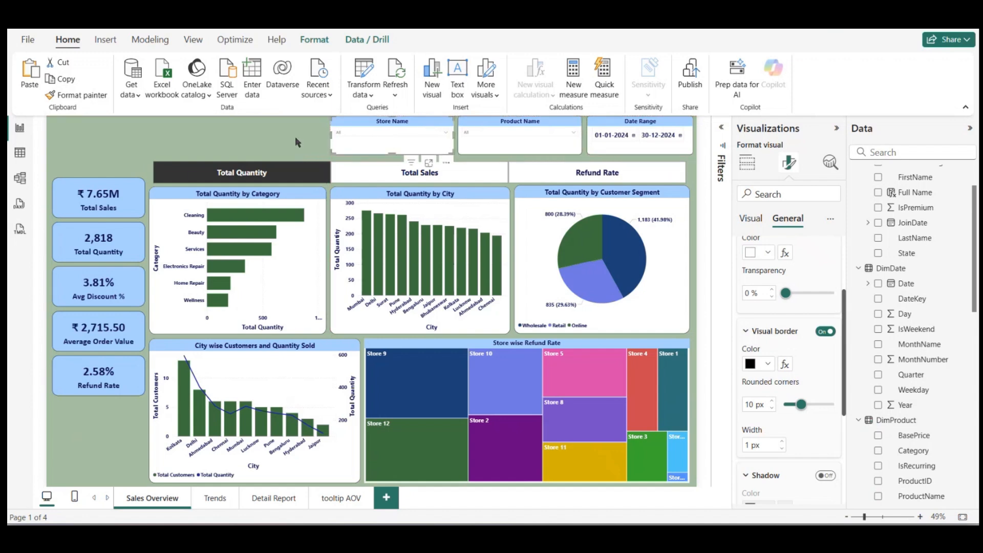
left_click(295, 137)
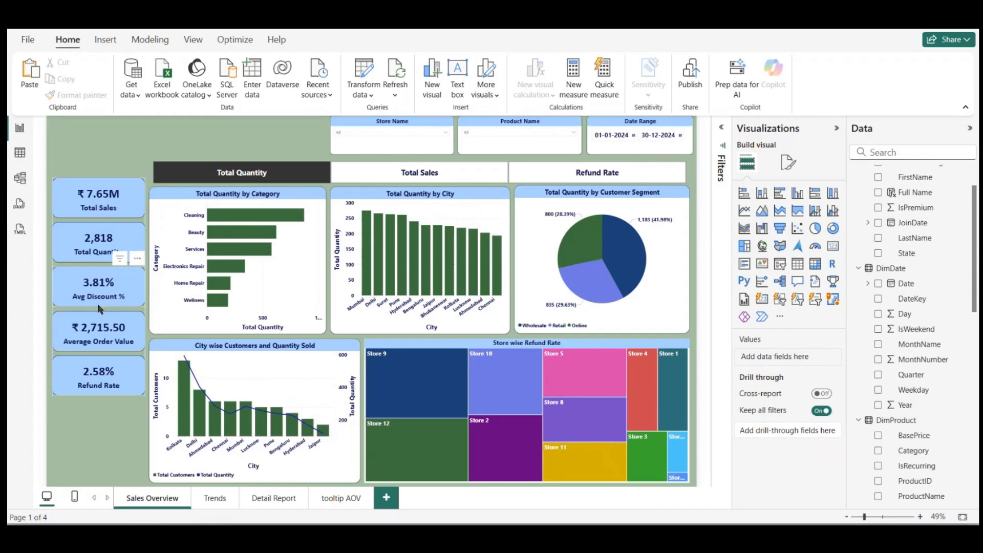
left_click_drag(100, 310, 101, 343)
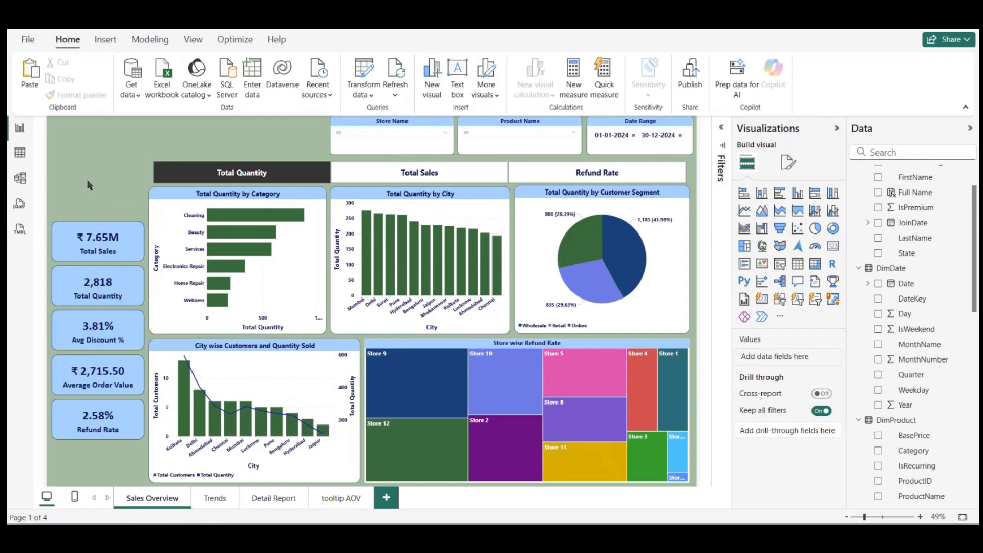
left_click(90, 183)
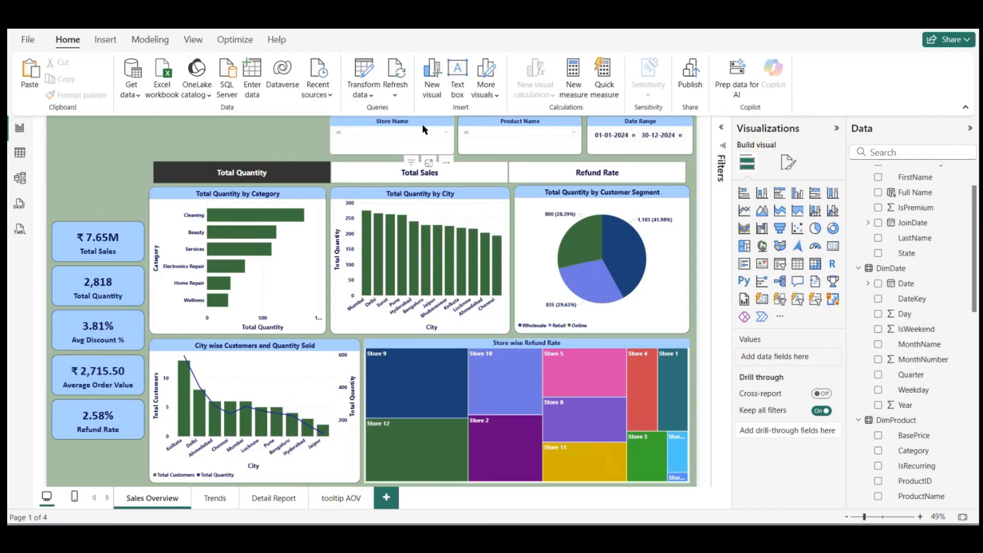
Step: Test the Store Name slicer by selecting and clearing Store 1, and close its list
left_click(410, 132)
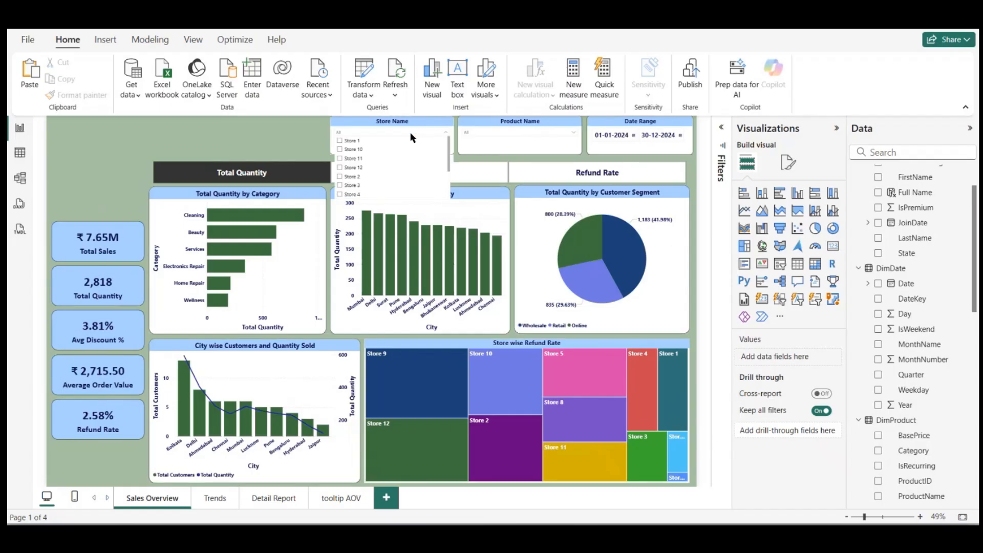
left_click(349, 141)
left_click(349, 141)
left_click(484, 152)
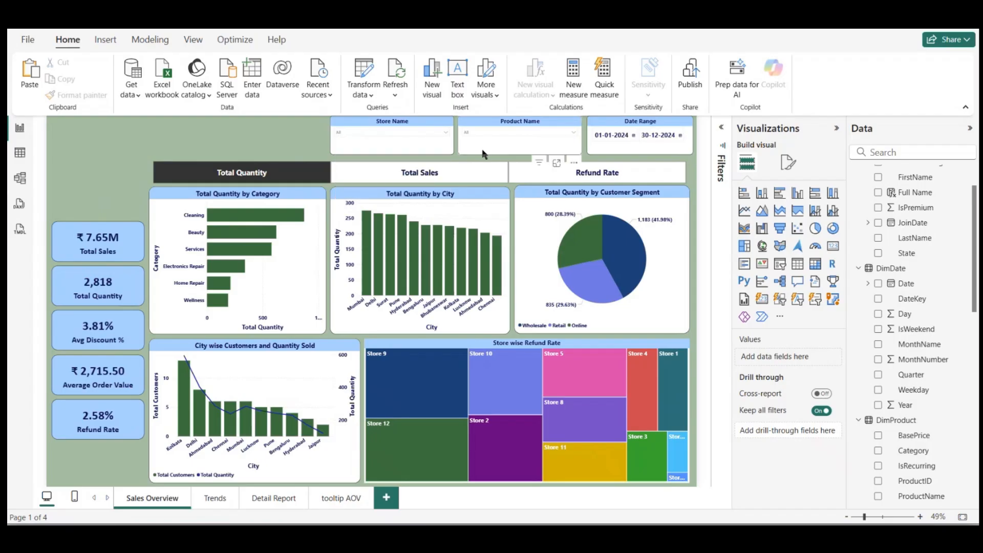
Step: Format the Store Name slicer's values with font color #09124f, font size 14 and bold
left_click(408, 153)
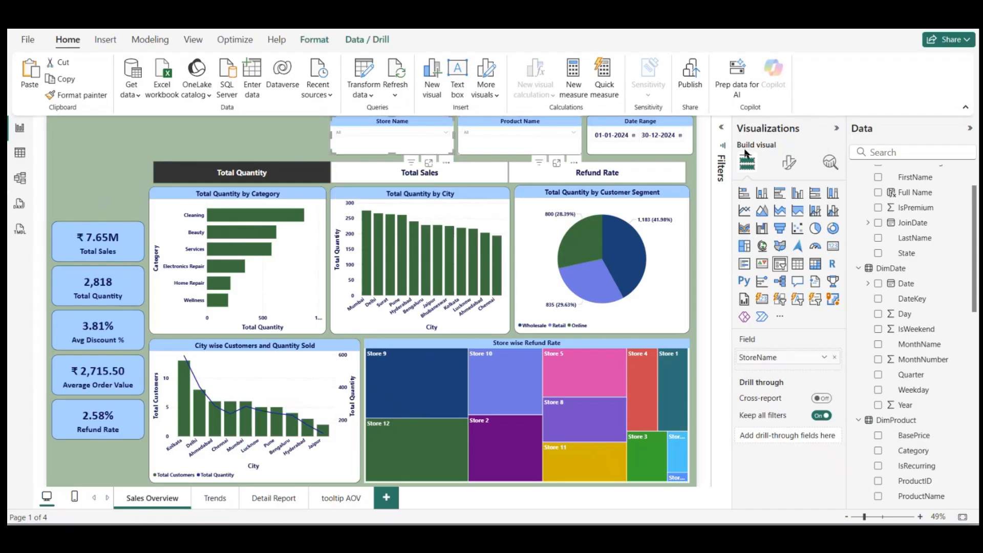
left_click(790, 164)
left_click(751, 300)
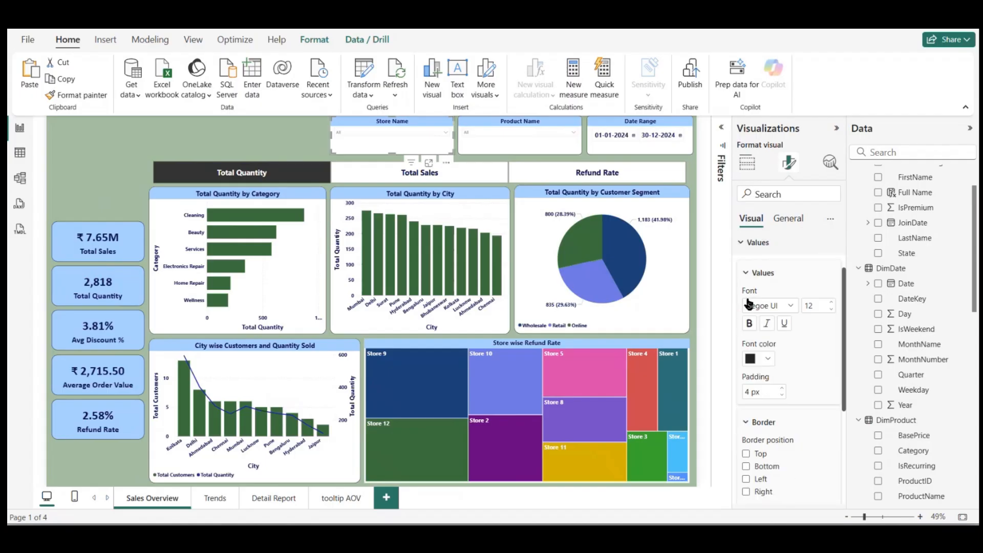
left_click(767, 359)
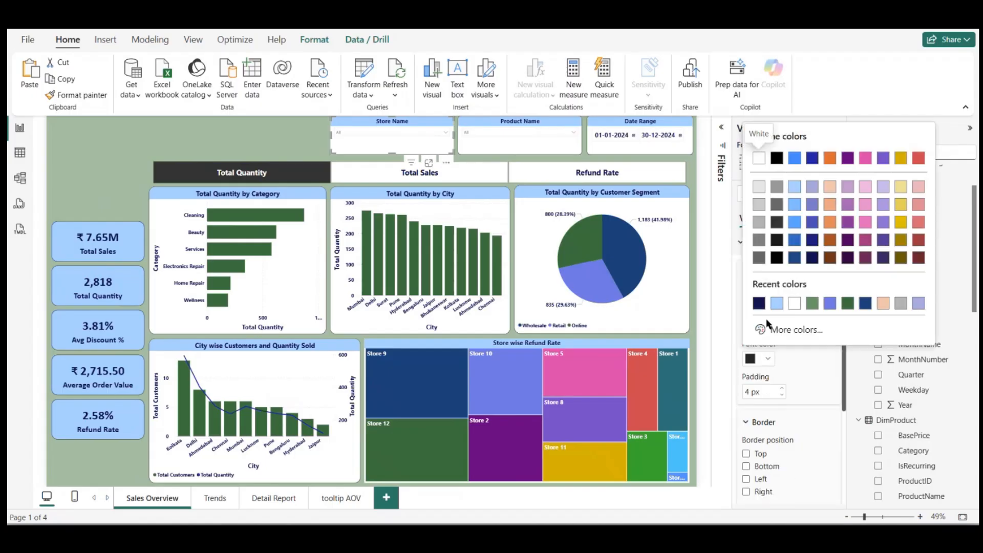
left_click(757, 302)
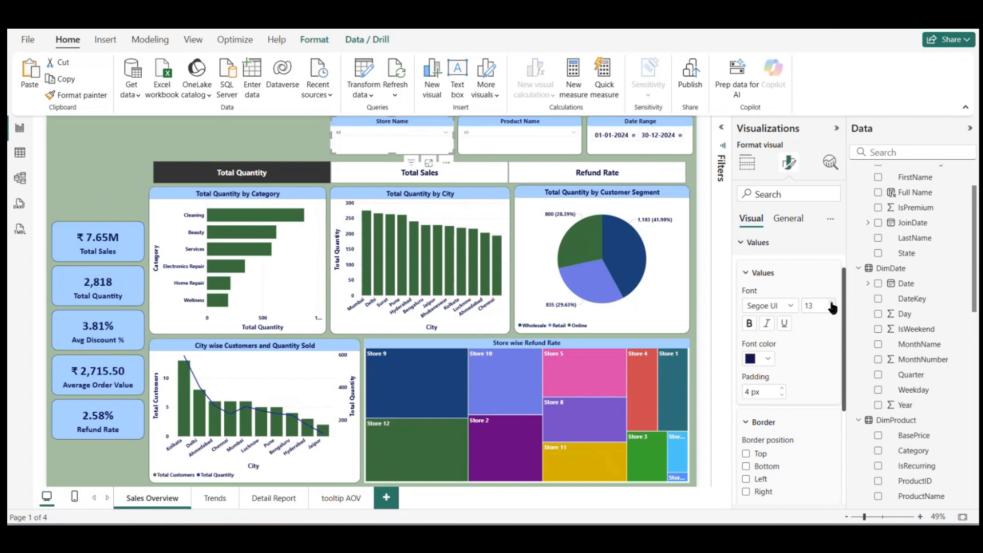
left_click(832, 302)
left_click(749, 324)
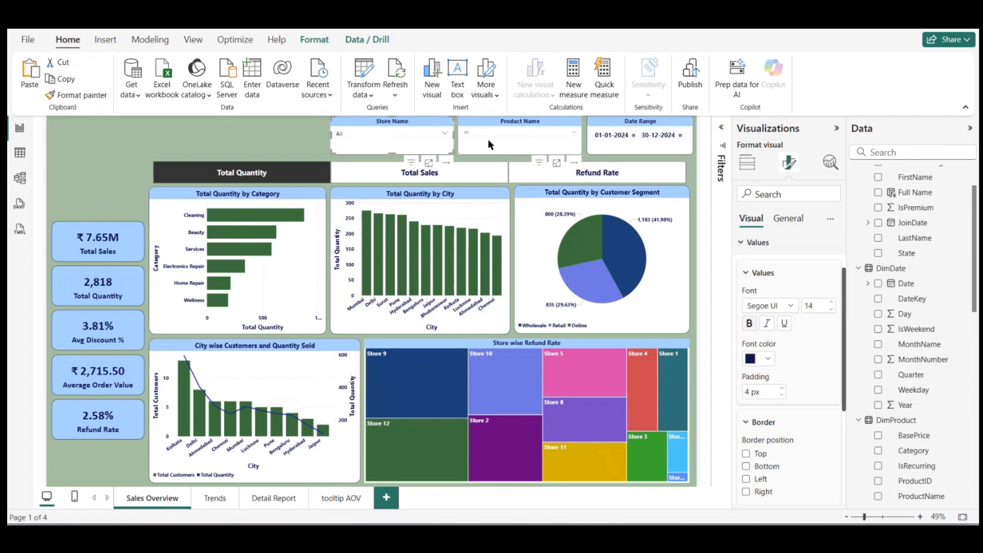
Step: Format the Product Name slicer's values to match Store Name, with a larger bold font in color #09124f
left_click(505, 140)
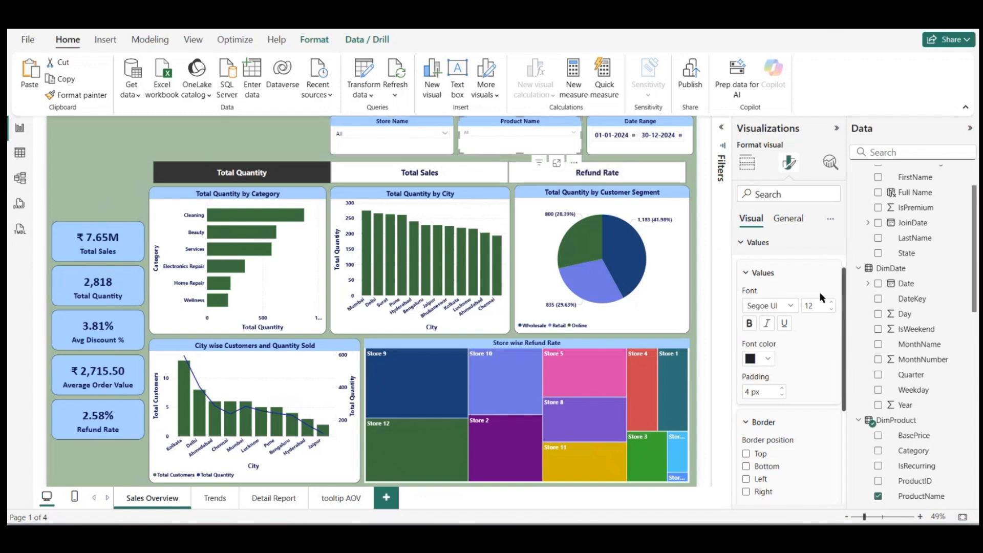
left_click(831, 303)
left_click(832, 302)
left_click(749, 324)
left_click(768, 360)
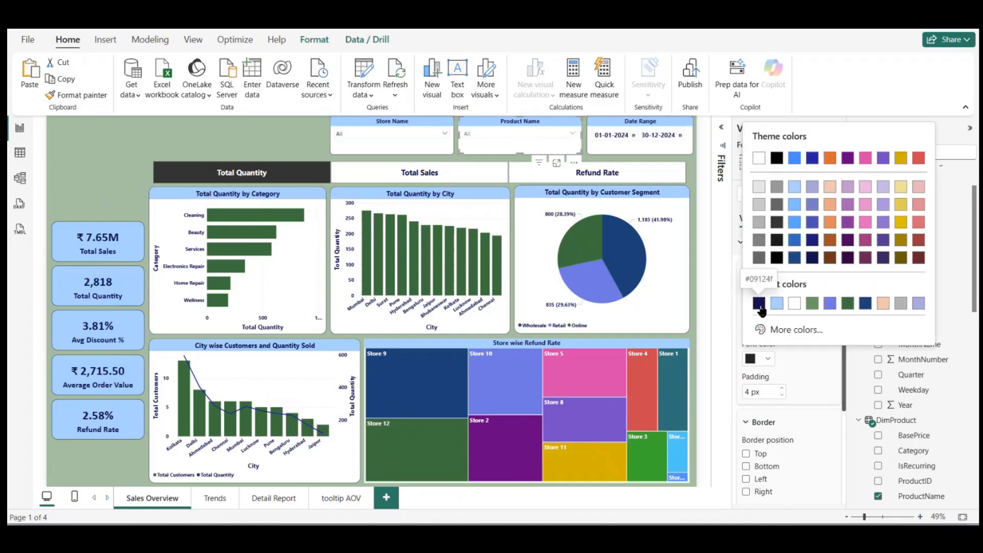
left_click(752, 302)
left_click(265, 170)
left_click(247, 142)
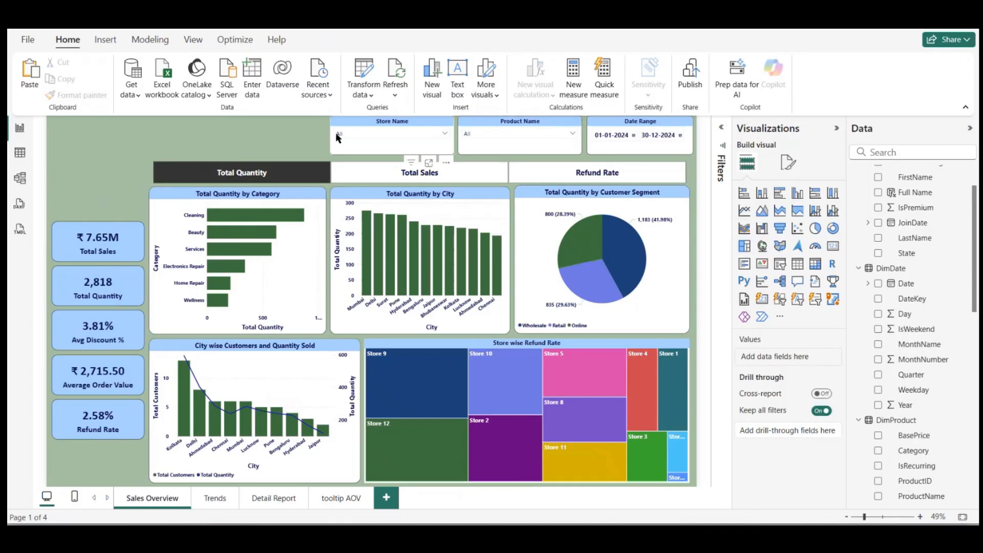
left_click(337, 135)
left_click(273, 137)
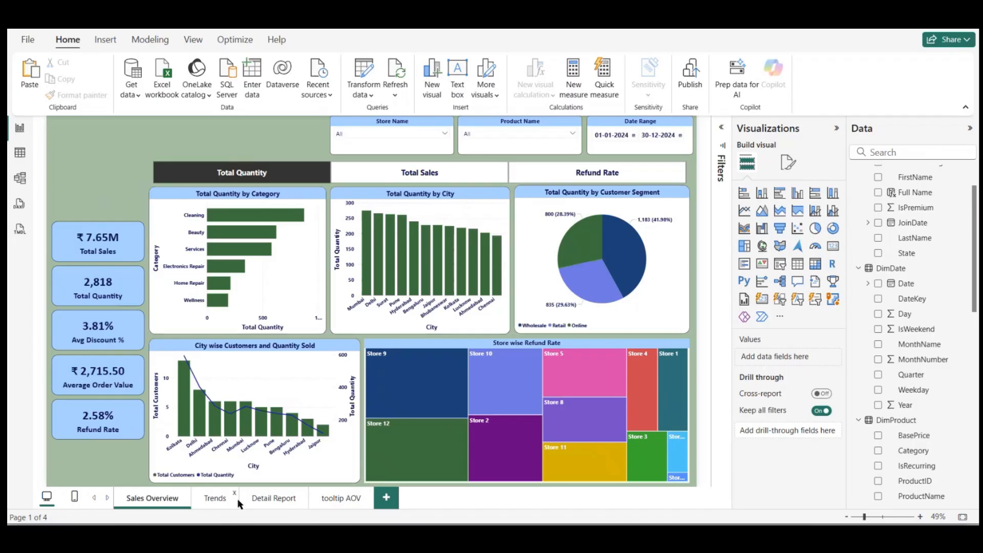
Step: Copy the Date Range slicer from the Sales Overview page to the Trends page without syncing the two slicers
left_click(215, 499)
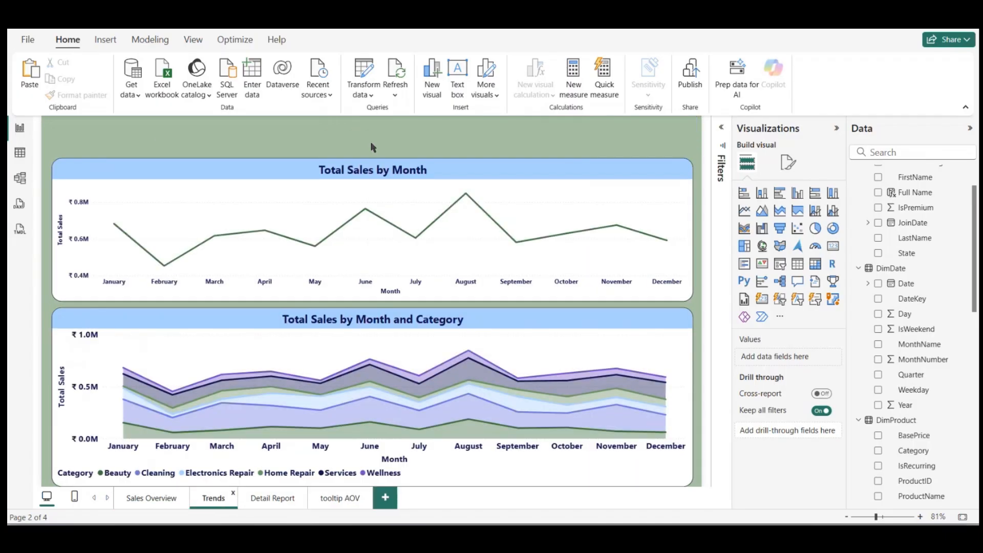
left_click(151, 499)
left_click(603, 126)
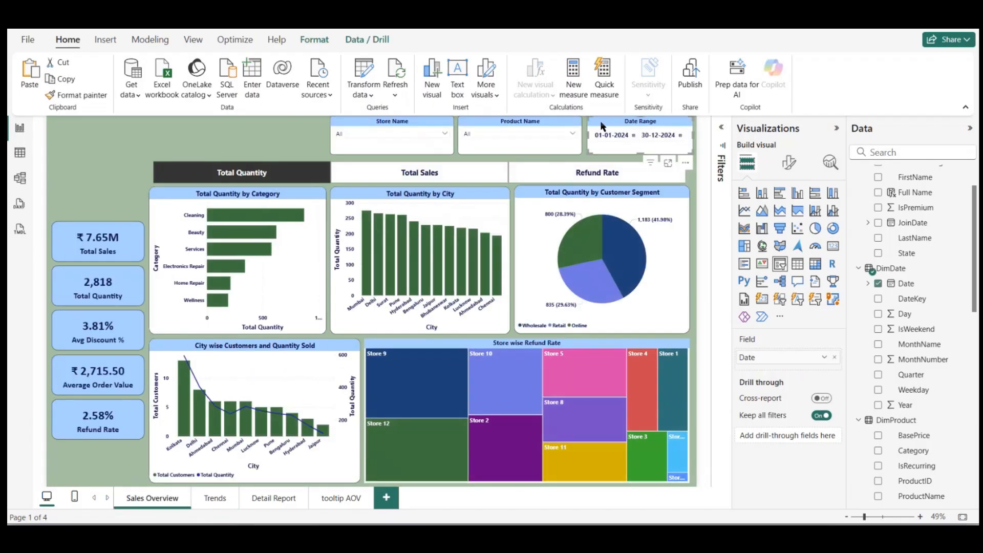
left_click(204, 499)
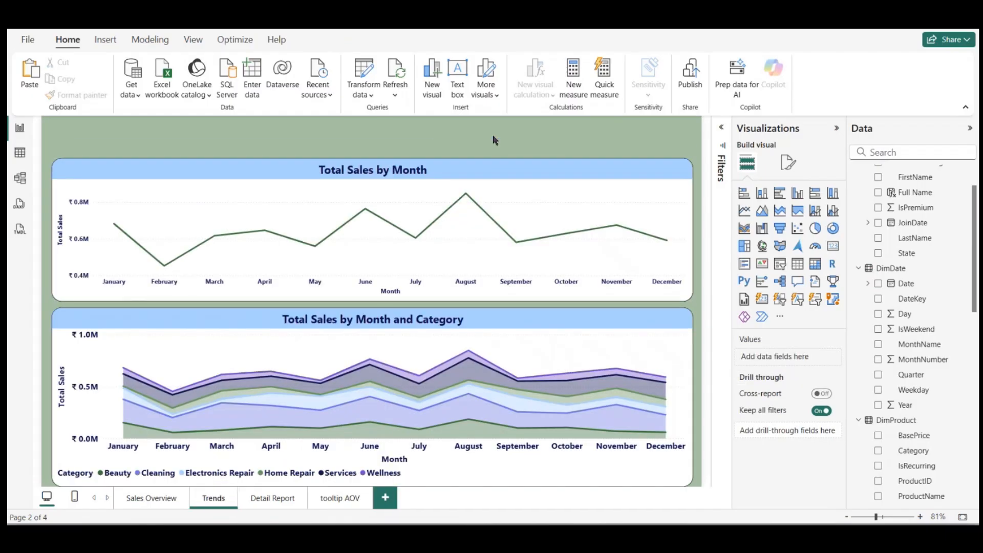
key("ctrl+v")
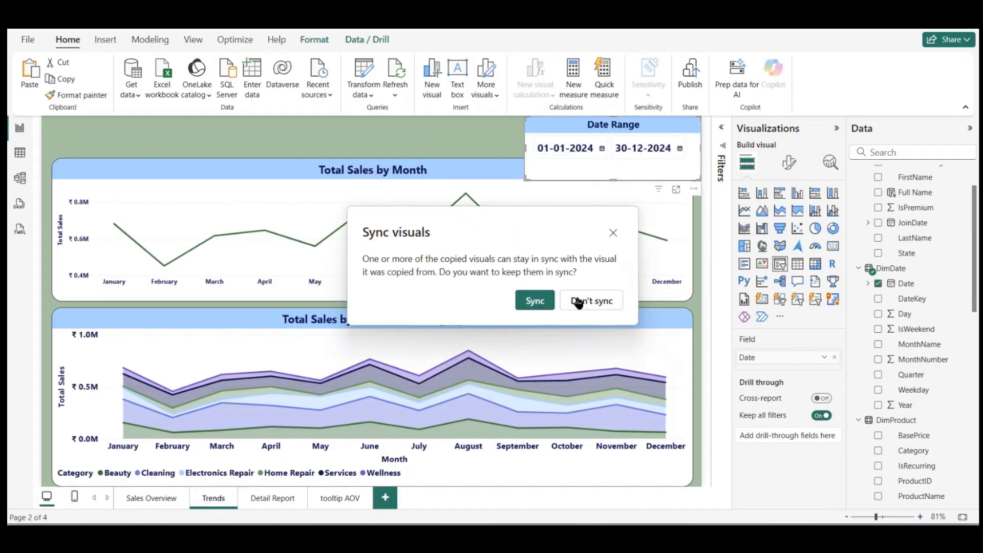
left_click(579, 303)
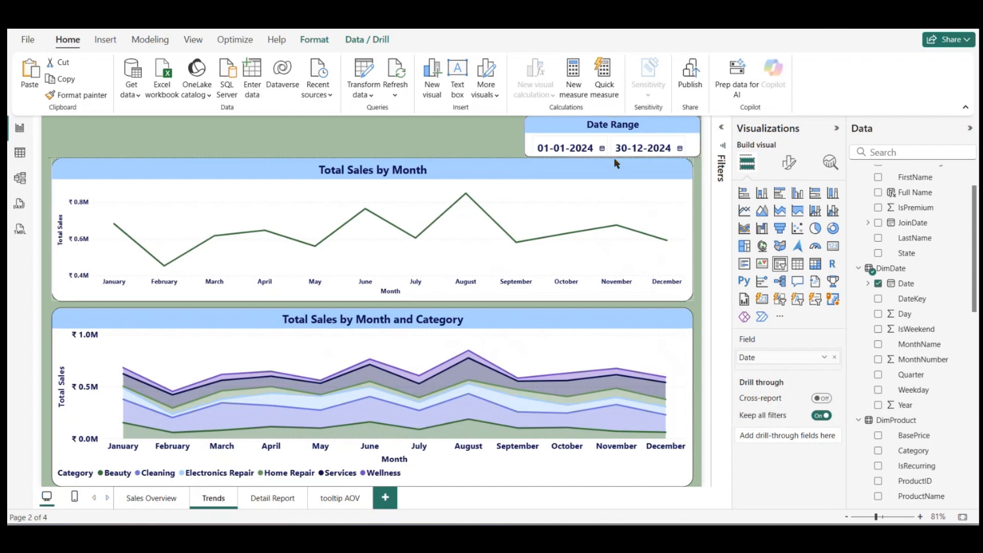
left_click_drag(615, 160, 617, 184)
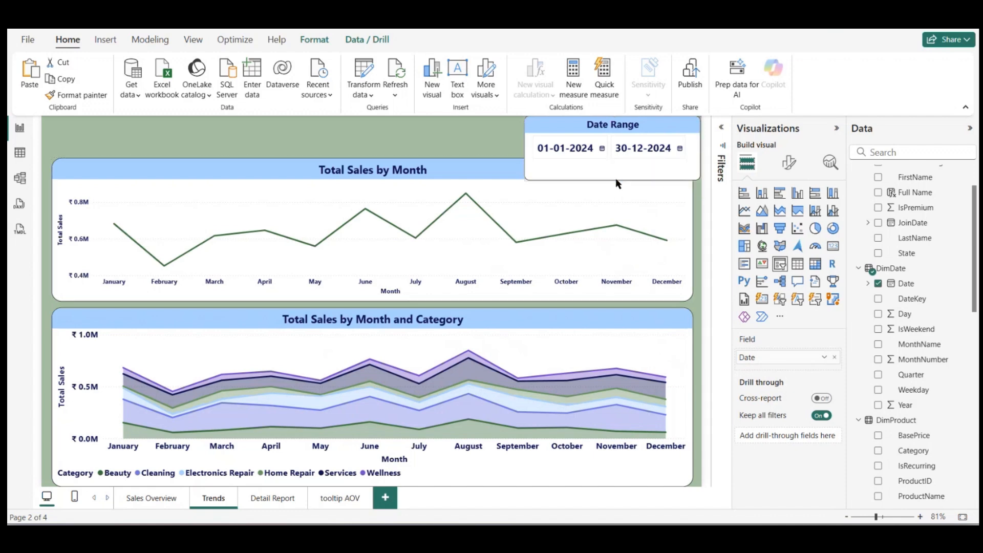
left_click(400, 147)
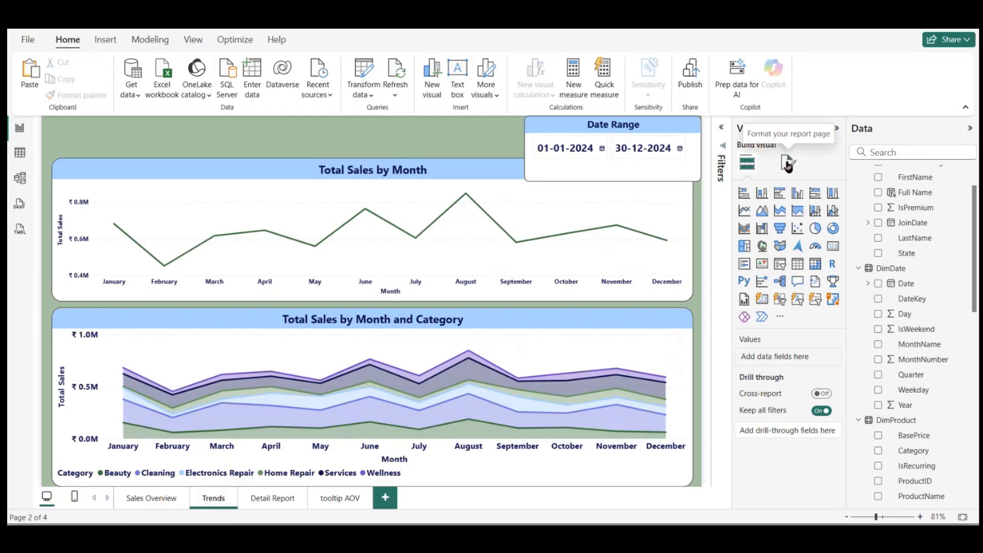
Step: Set the Trends page canvas to a custom size with height 900 px and width 1600 px
left_click(787, 164)
left_click(762, 248)
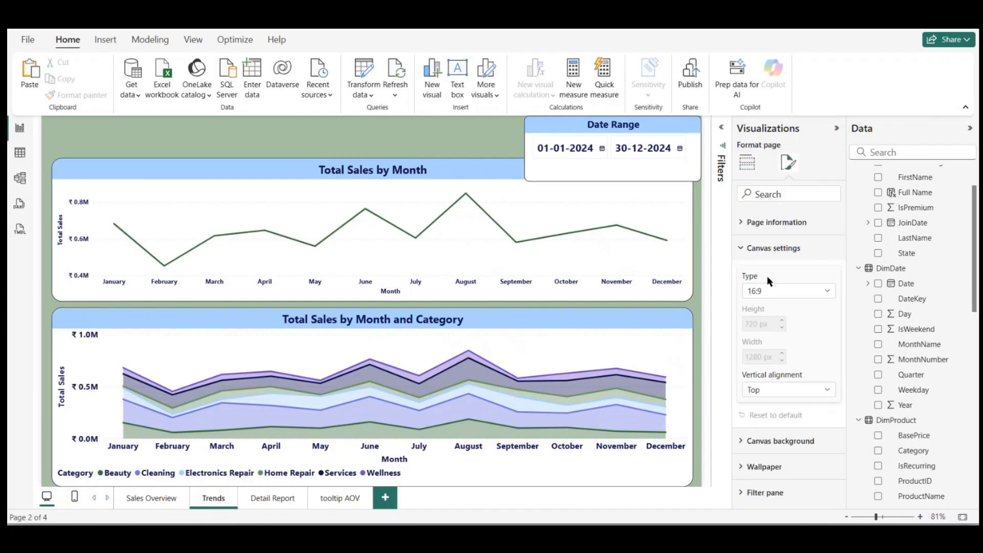
left_click(802, 293)
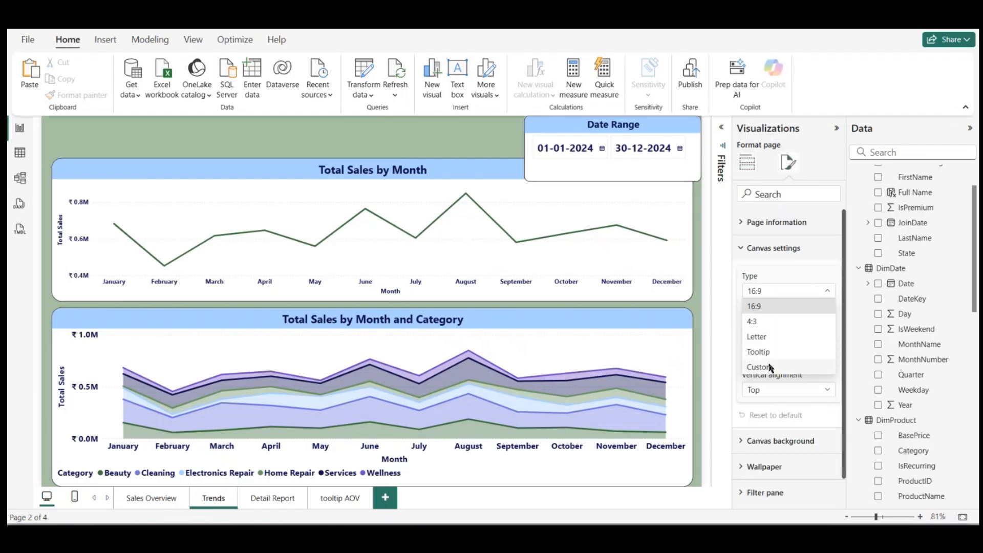
left_click(771, 367)
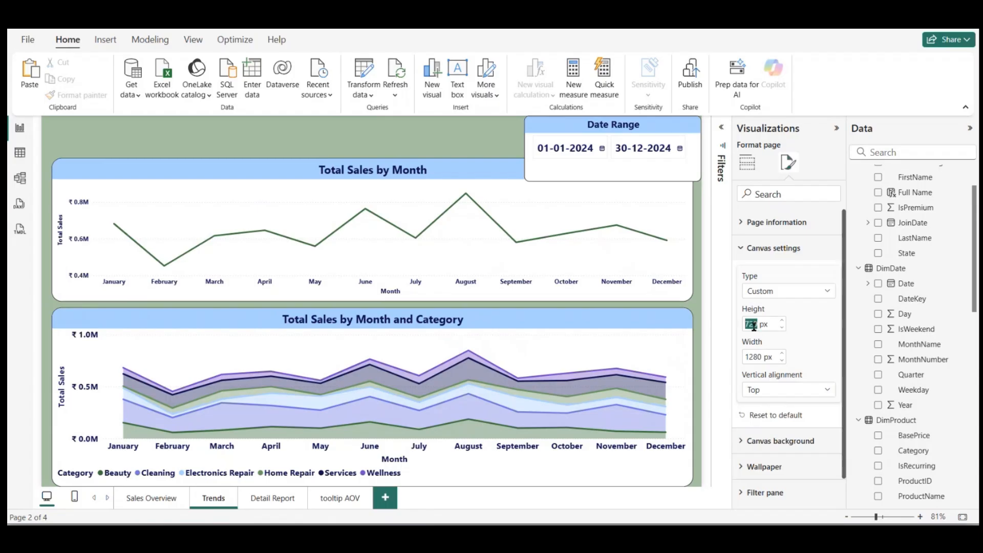
type("900")
key("Return")
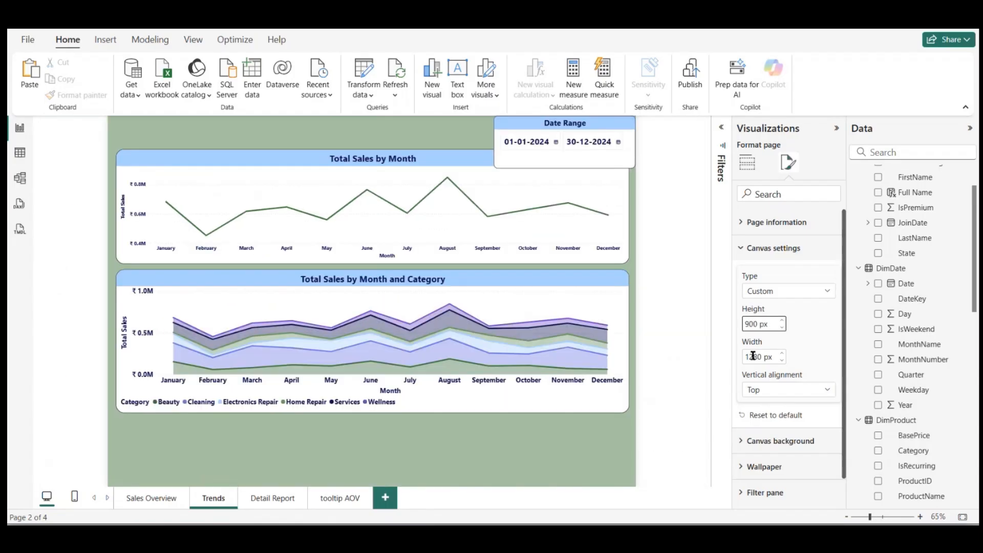
double_click(753, 357)
type("1600")
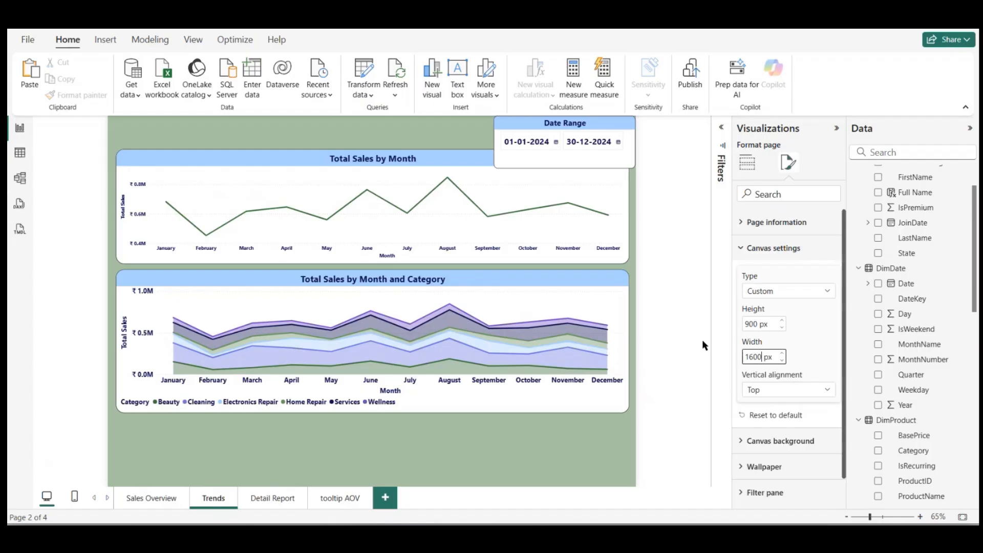
key("Return")
Step: Move the Total Sales by Month and Category chart to the page bottom, make it taller and widen it across the page
left_click(535, 317)
mouse_move(533, 307)
left_click_drag(533, 307, 532, 381)
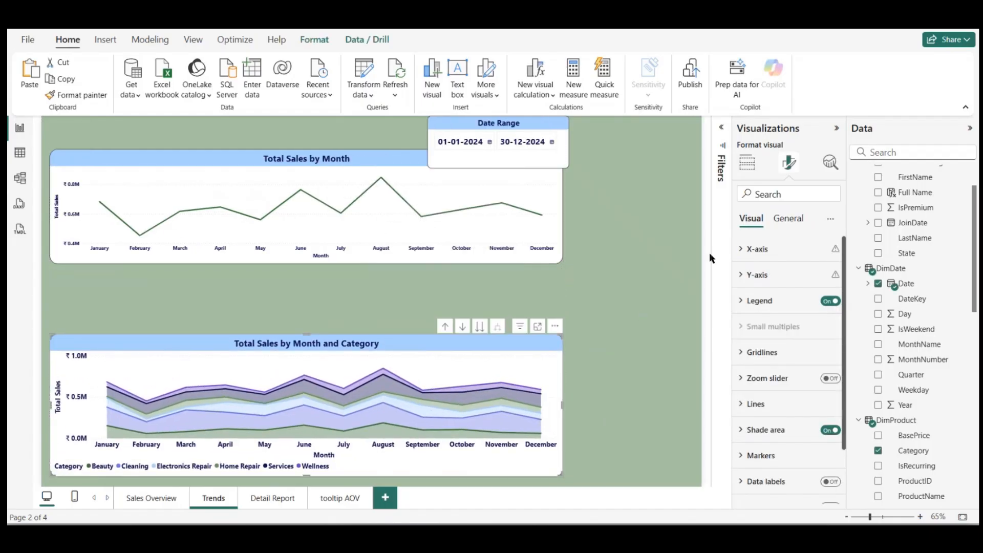
left_click(637, 290)
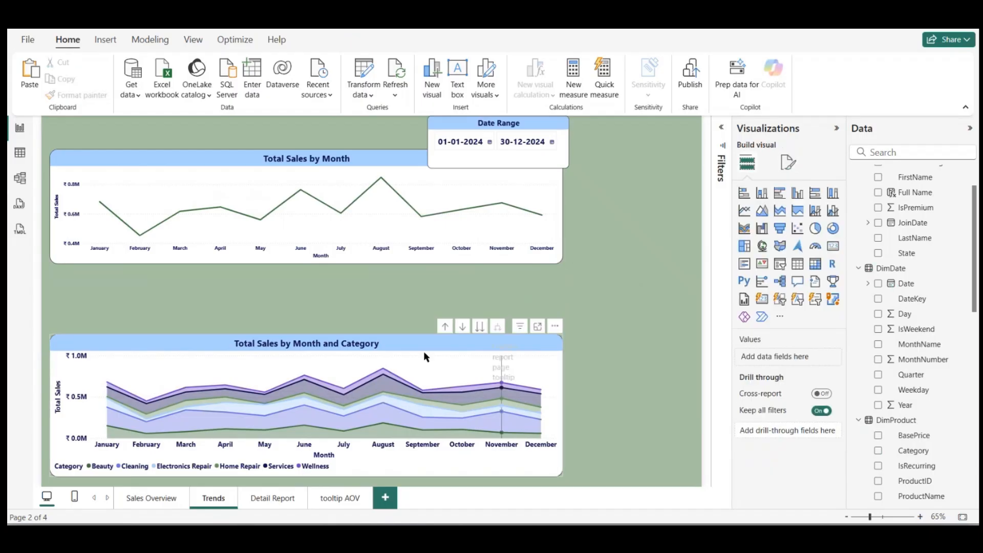
left_click(346, 343)
mouse_move(346, 343)
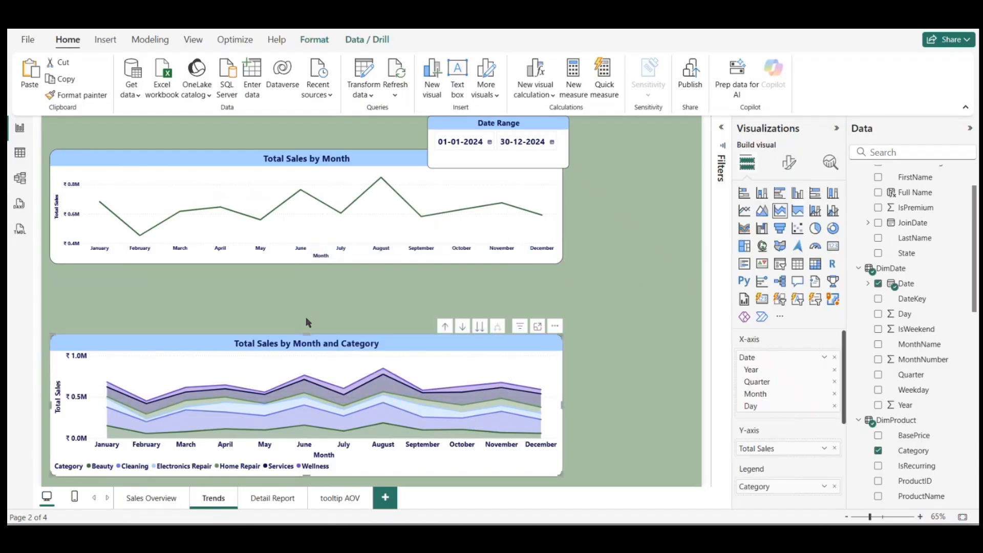
mouse_move(307, 322)
left_mouse_down()
mouse_move(310, 290)
mouse_move(316, 305)
left_mouse_up()
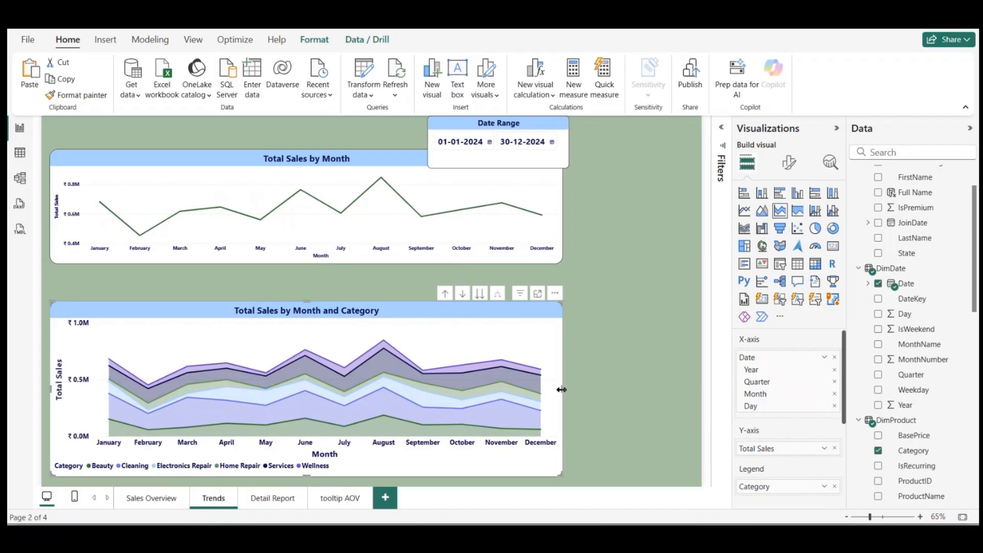
left_click_drag(561, 390, 693, 407)
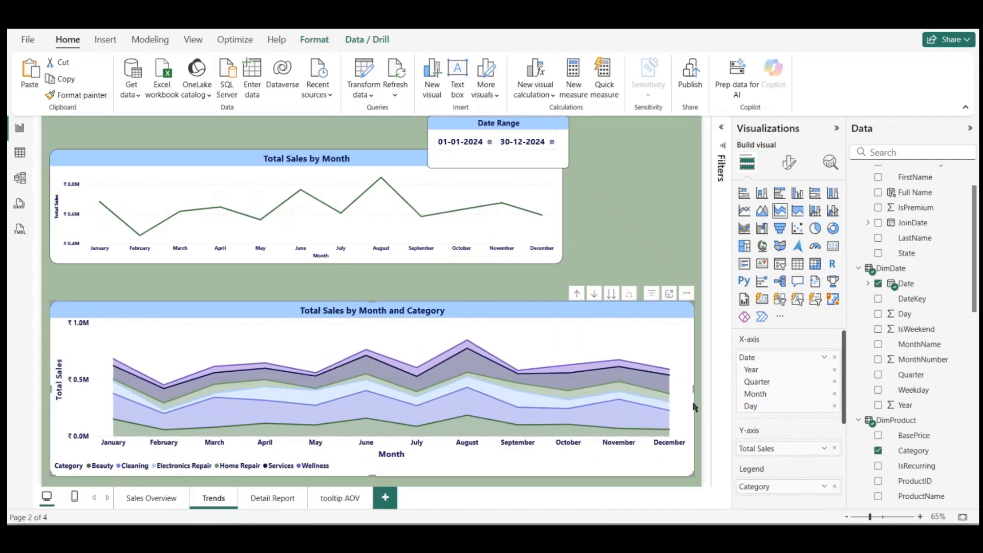
mouse_move(613, 345)
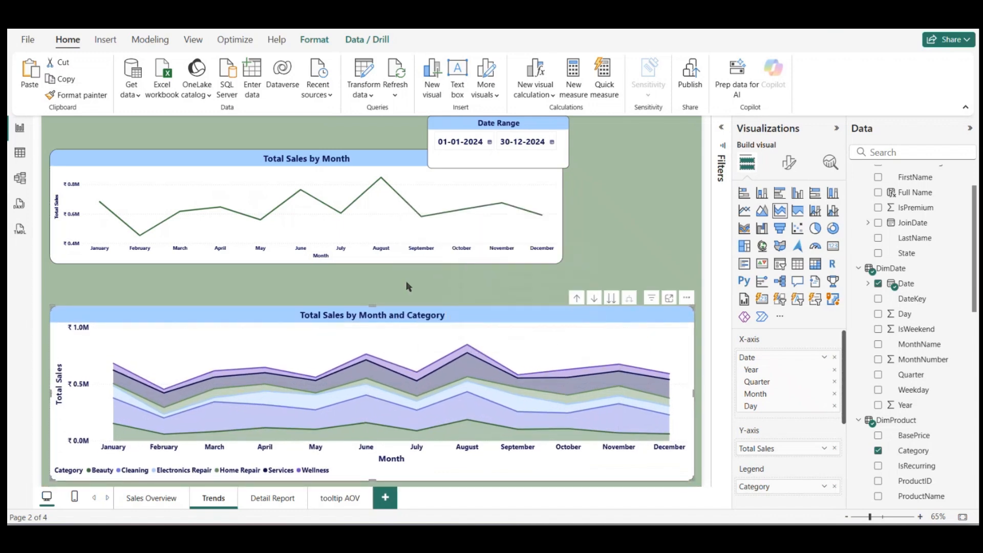
Step: Lower the Total Sales by Month chart to just above the category chart and widen it to match
left_click(406, 281)
left_click(368, 226)
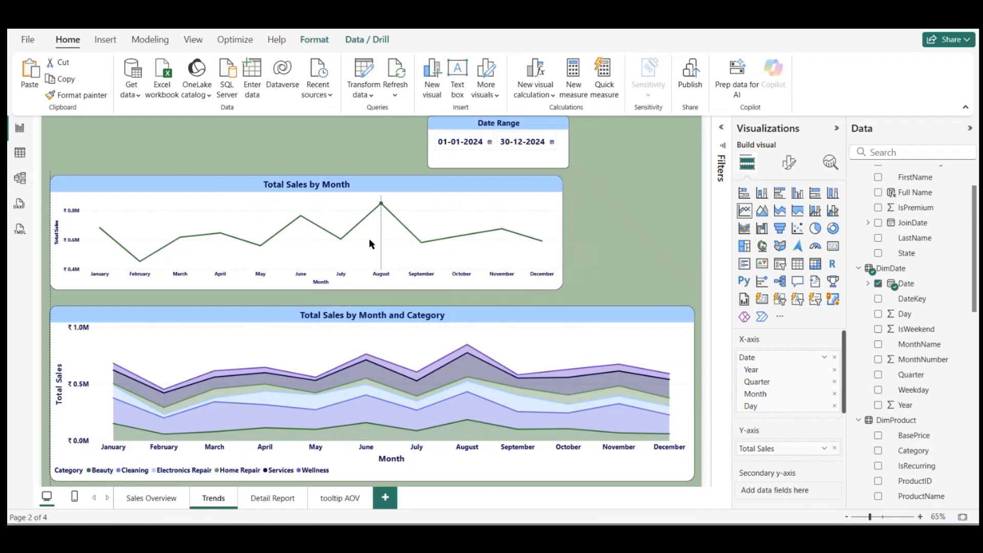
mouse_move(373, 248)
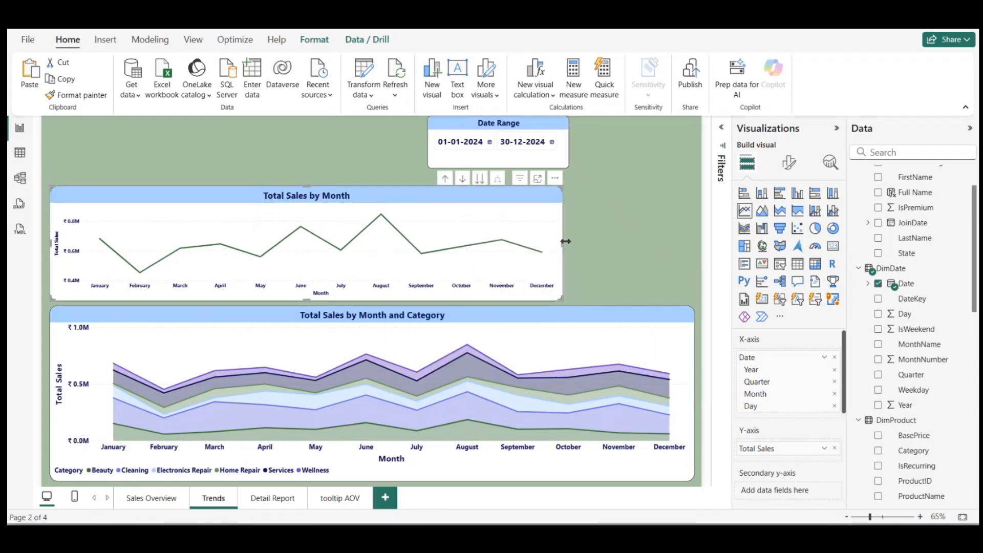
left_click_drag(562, 240, 694, 245)
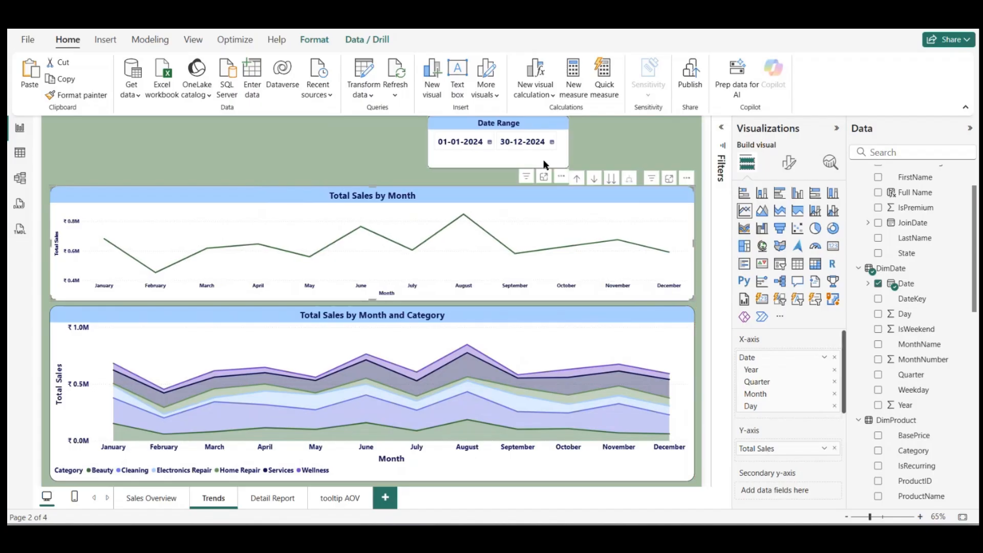
Step: Move the Date Range slicer to the page's upper-right corner and extend the Total Sales by Month chart upward
left_click_drag(546, 163, 679, 164)
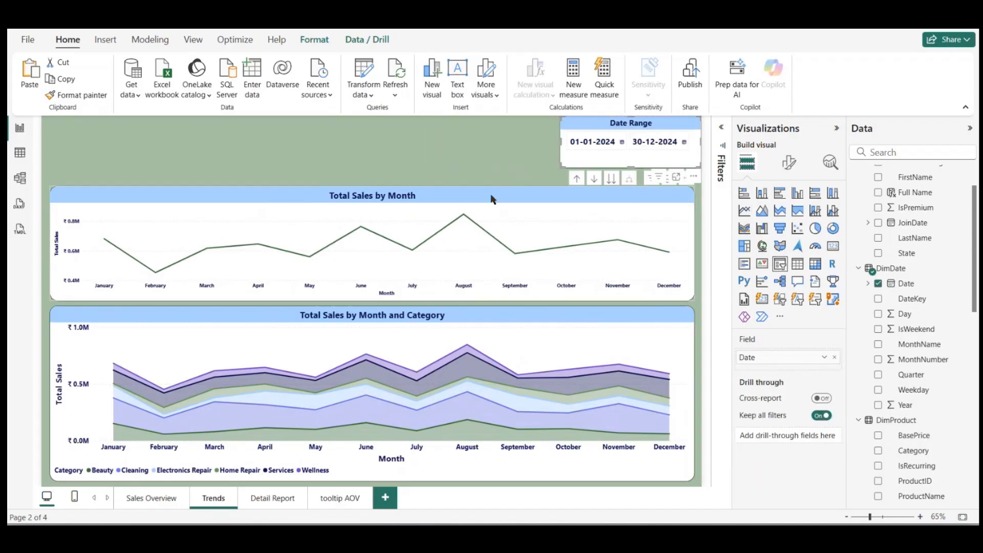
left_click(463, 214)
left_click(384, 212)
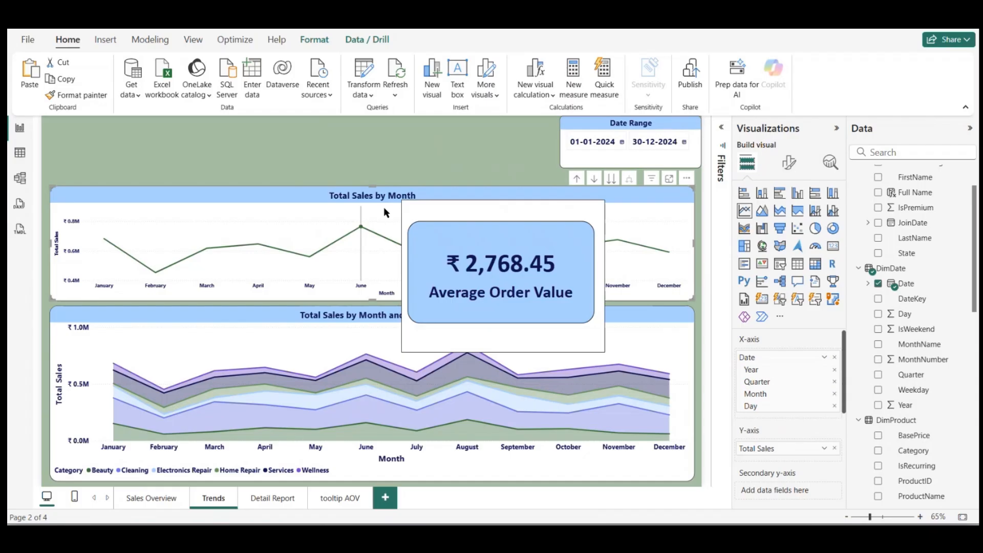
left_click_drag(372, 186, 374, 158)
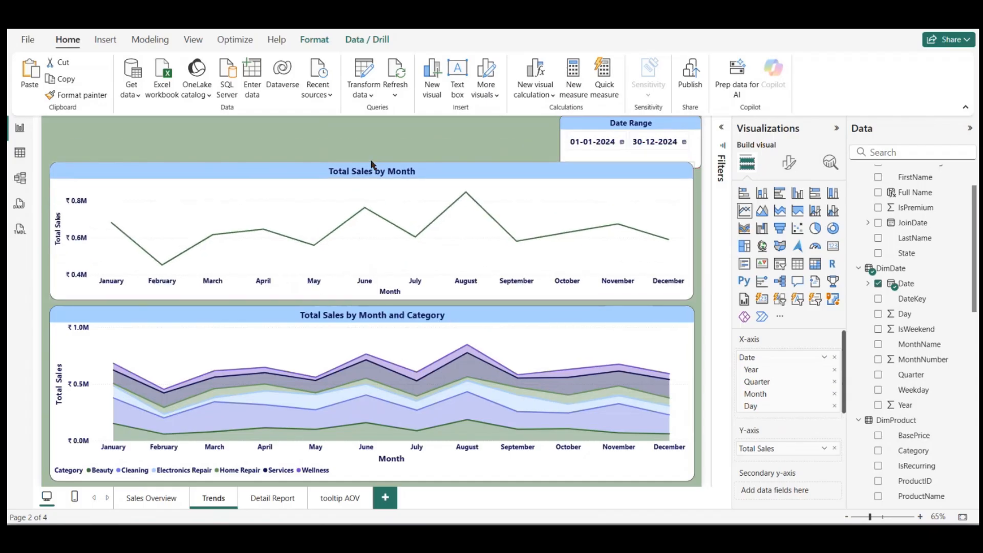
left_click(485, 135)
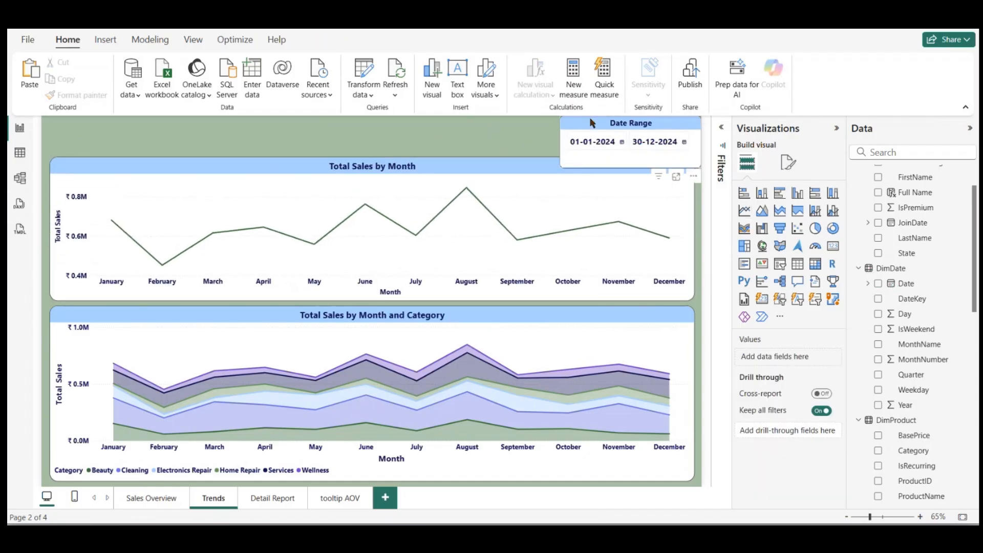
Step: Shorten the Date Range slicer so it clears the chart below, and widen it slightly to the left
left_click(605, 129)
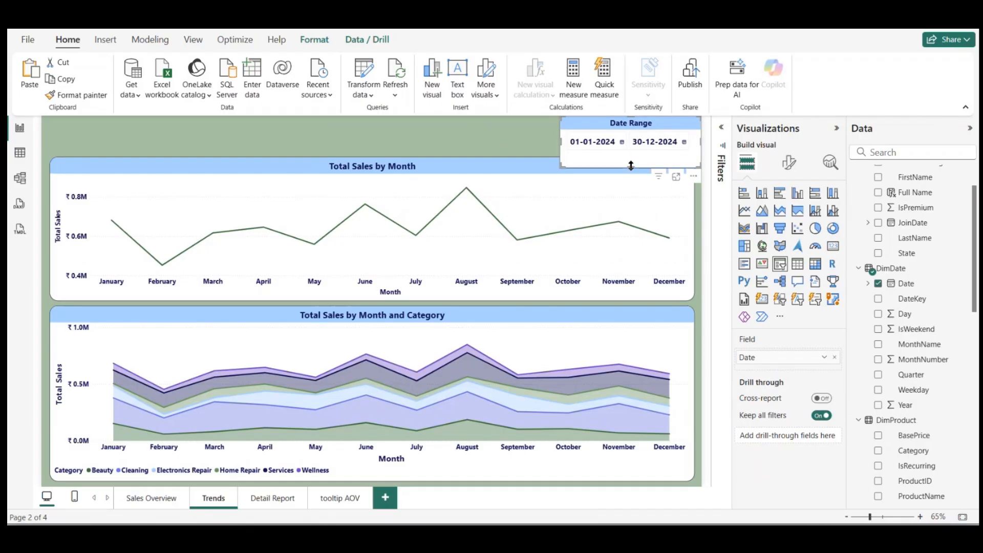
left_click_drag(631, 166, 631, 152)
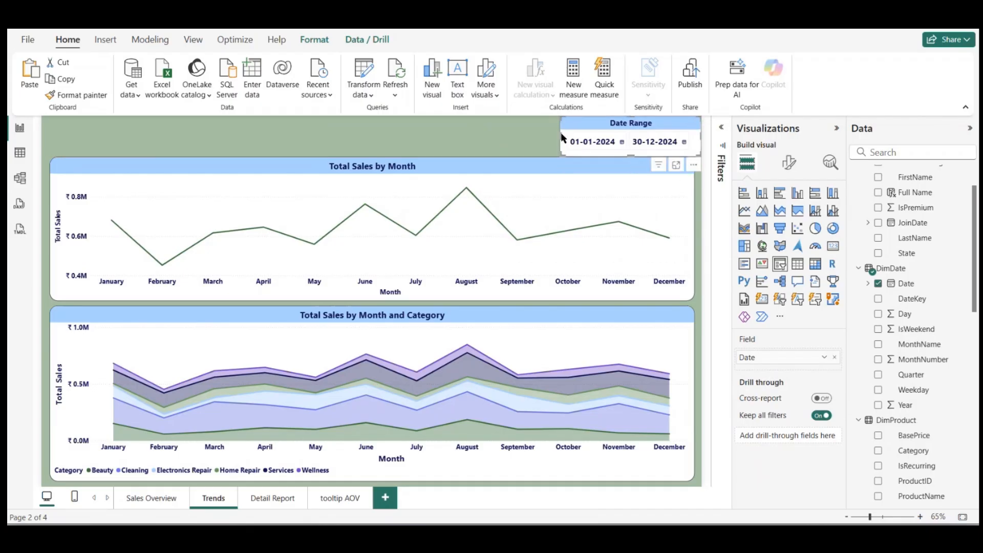
left_click_drag(562, 137, 543, 137)
left_click(495, 129)
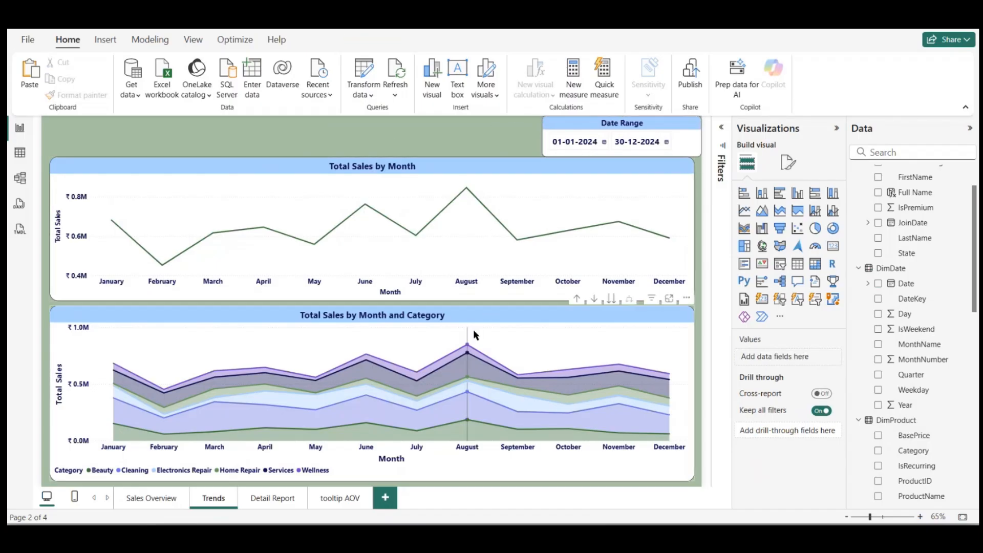
Step: Shorten the category chart from its upper edge and shift the Total Sales by Month chart down to close the gap
left_click(430, 312)
left_click_drag(372, 306, 372, 317)
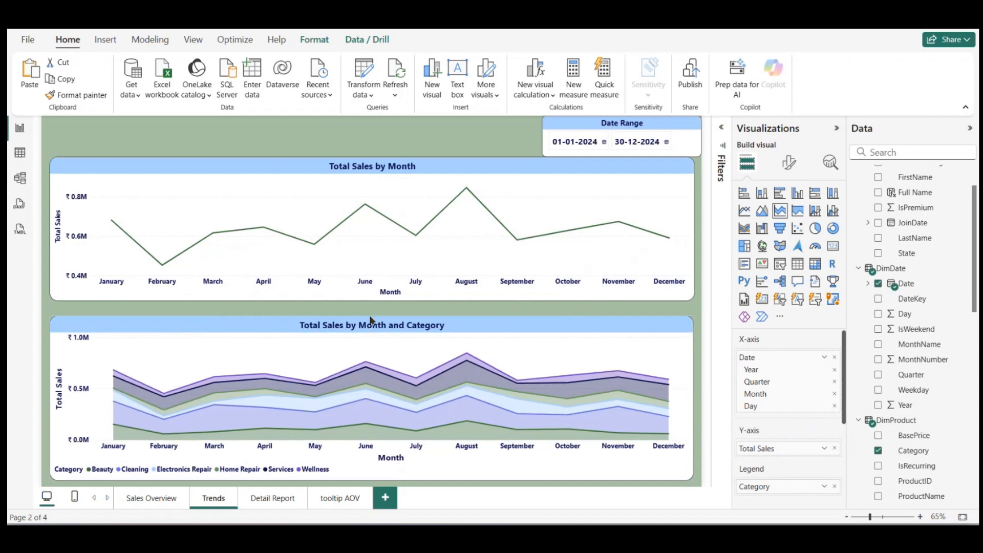
left_click_drag(416, 236, 416, 246)
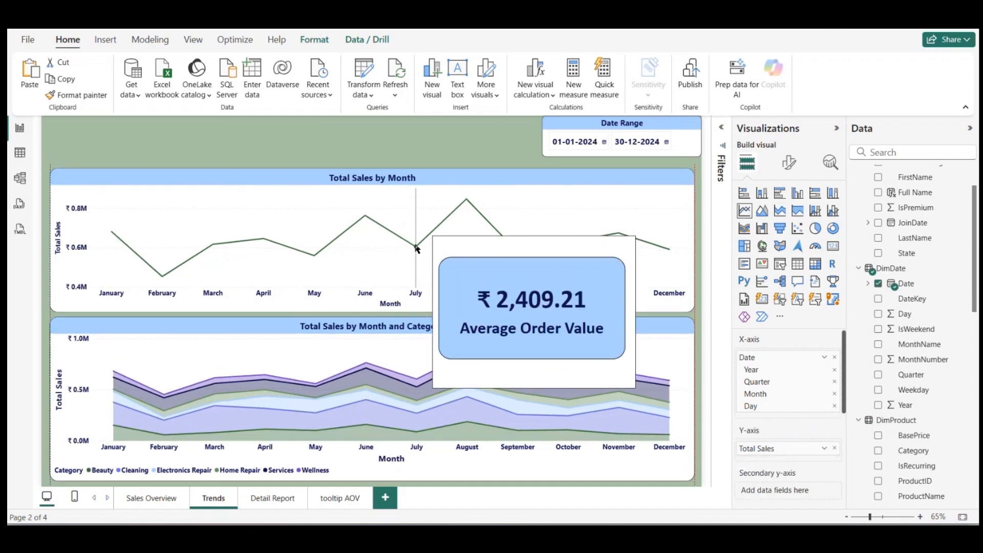
left_click(406, 163)
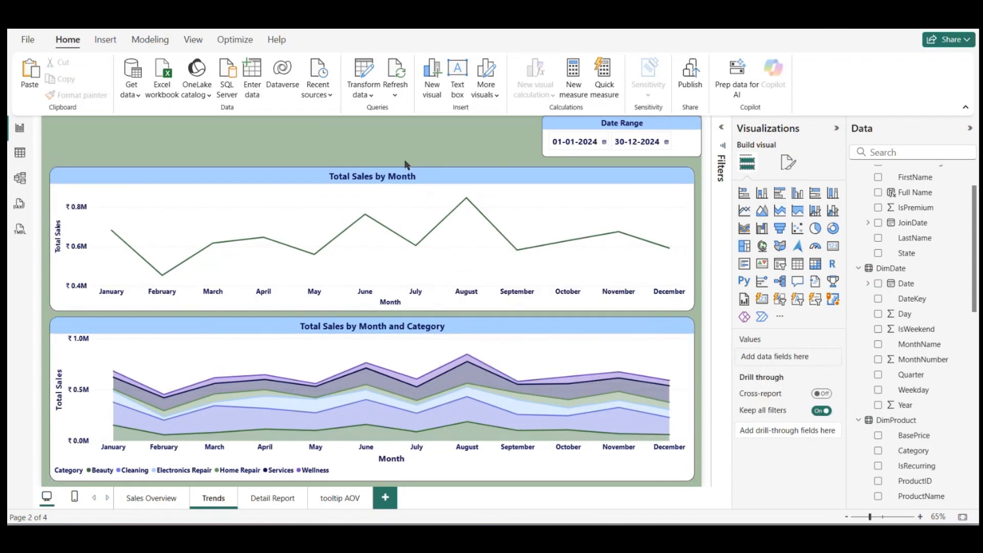
Step: Fine-tune the Date Range slicer's height, leaving a small gap above the Total Sales by Month chart
left_click(614, 155)
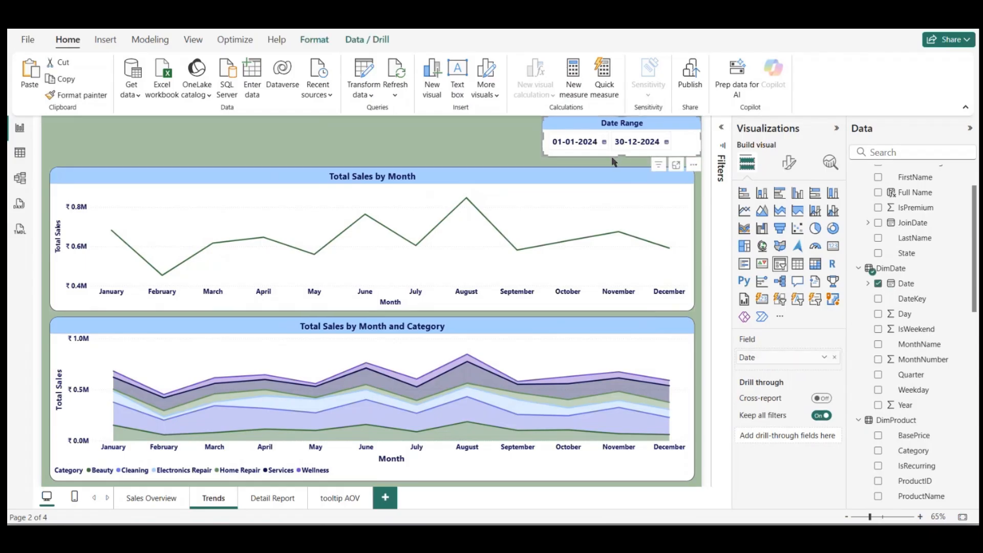
left_click_drag(621, 153, 621, 162)
left_click(472, 132)
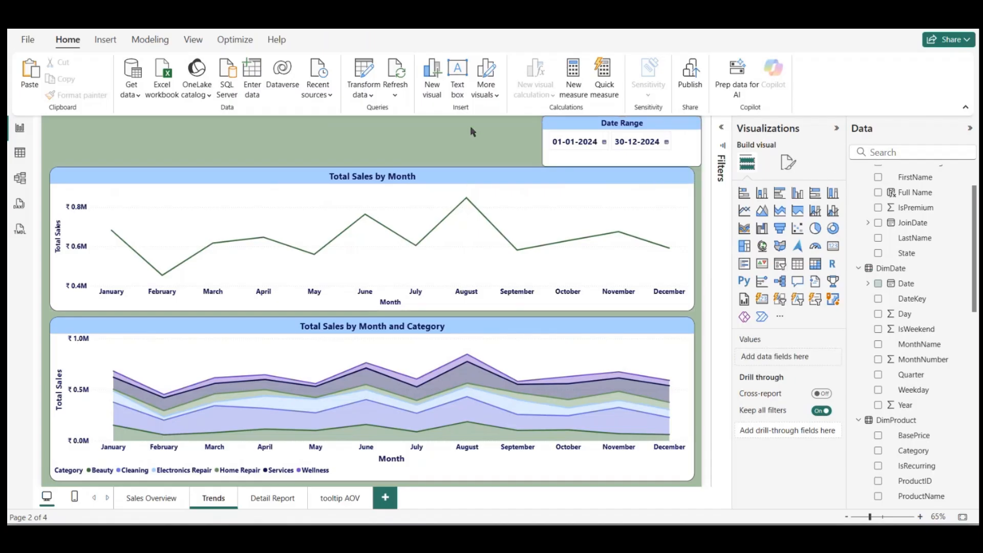
left_click(616, 161)
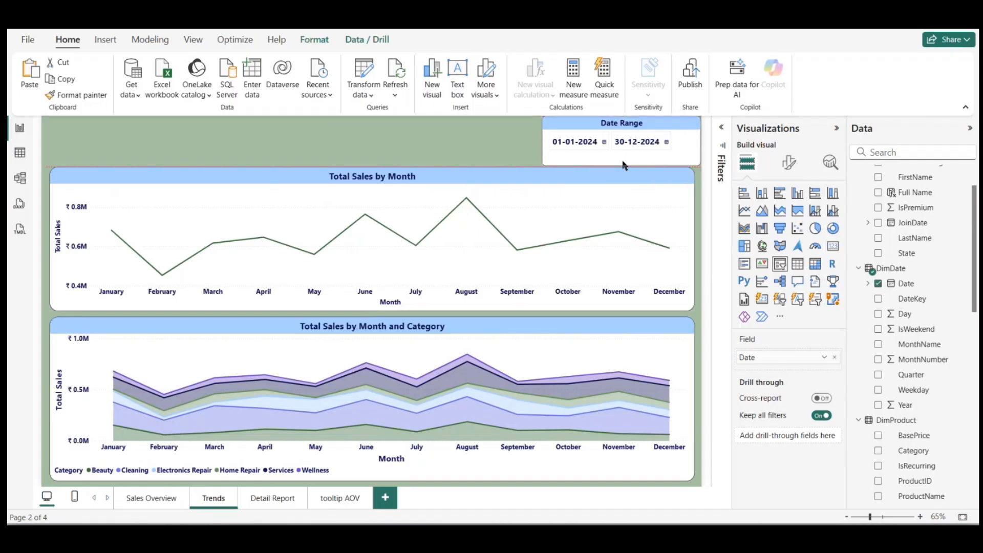
left_click_drag(623, 166, 624, 166)
left_click(499, 147)
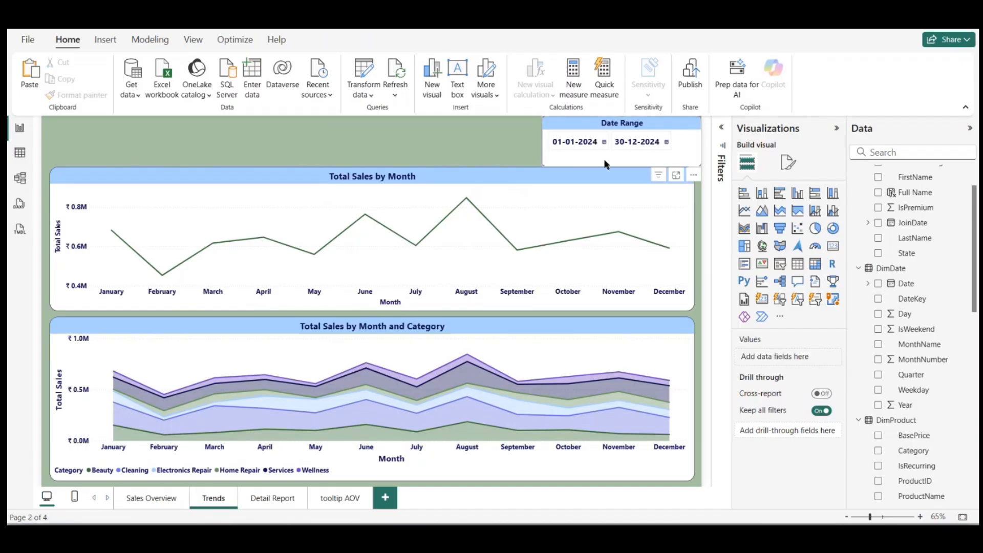
left_click(612, 163)
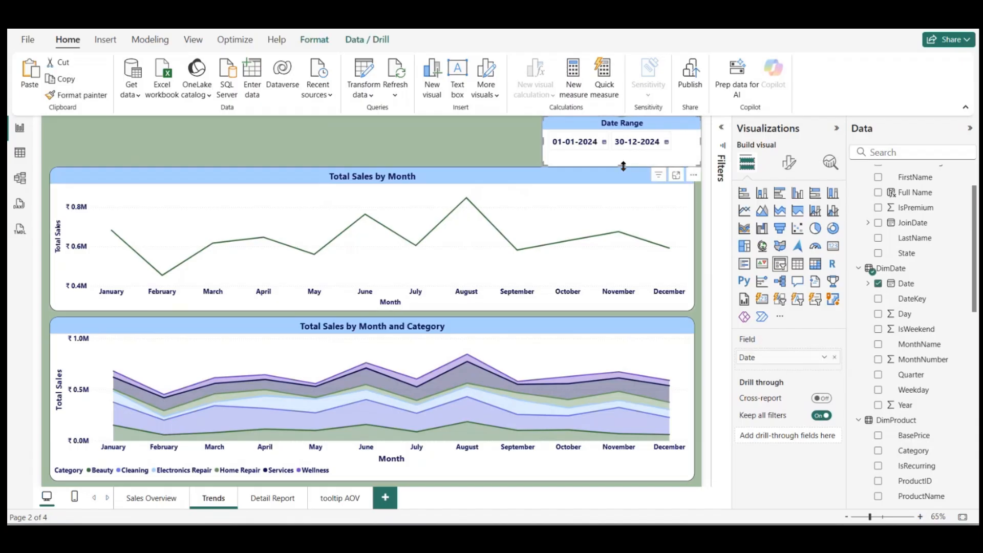
left_click(433, 149)
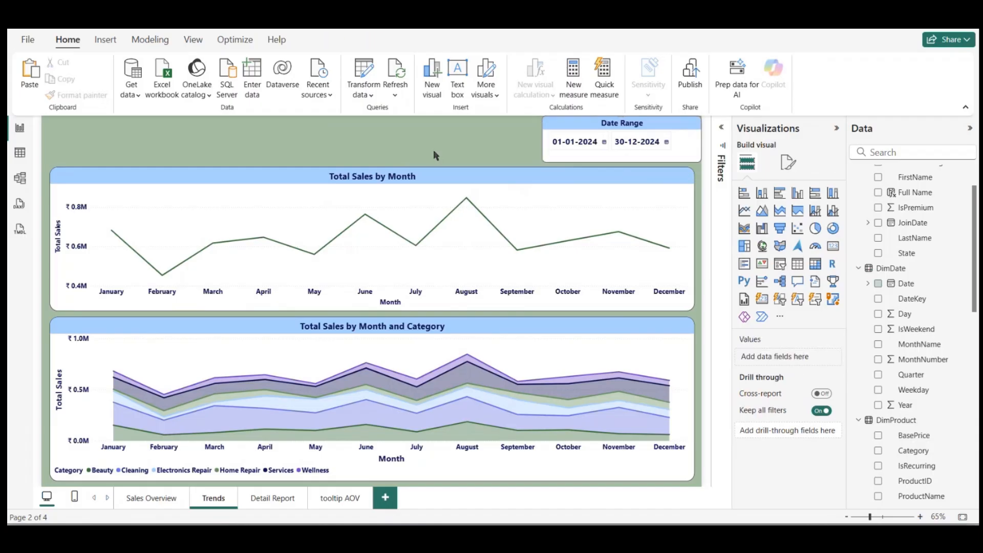
Step: Add a text box reading "Sales Overview" to the Sales Overview page
left_click(142, 494)
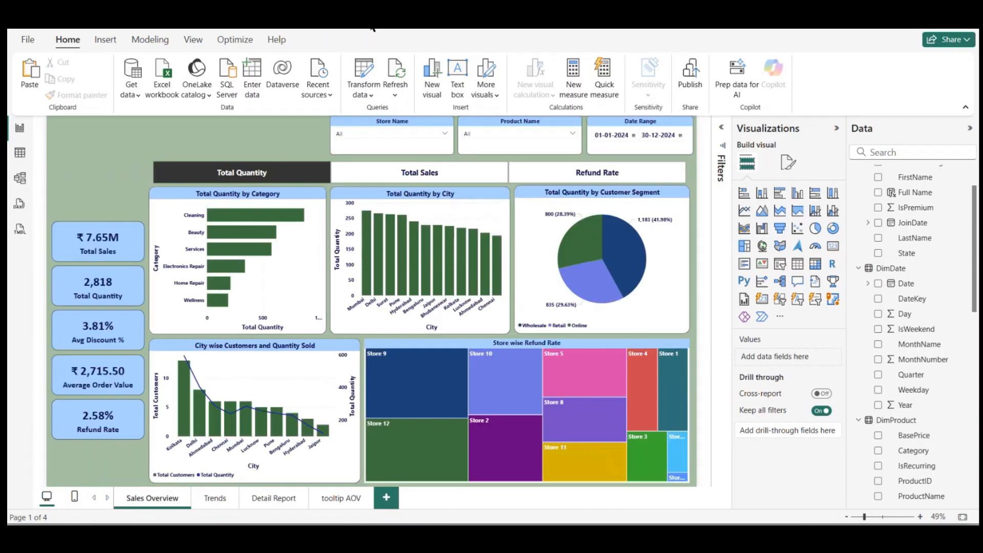
left_click(105, 40)
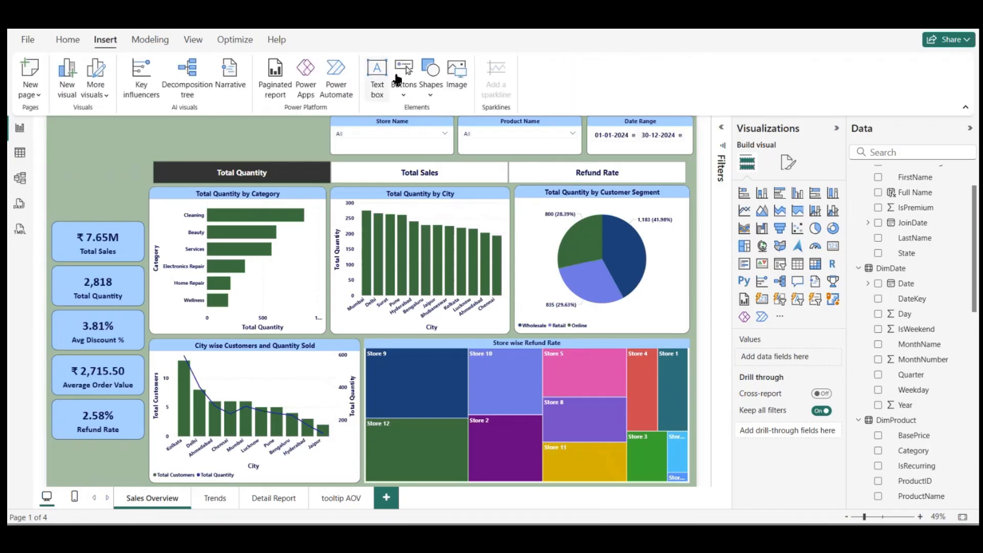
left_click(377, 71)
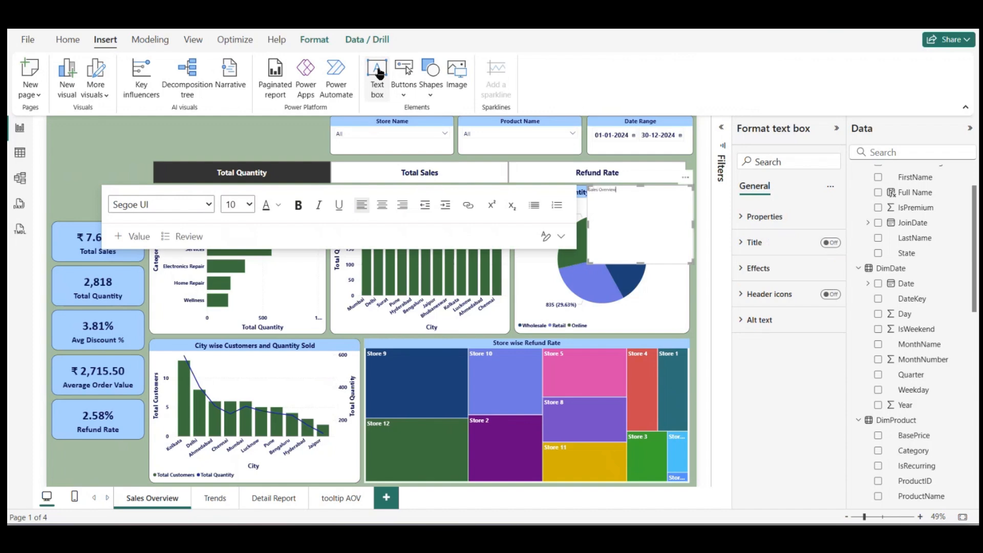
Step: Format the Sales Overview title text as bold, size 40, in white (#FFFFFF)
key("ctrl+a")
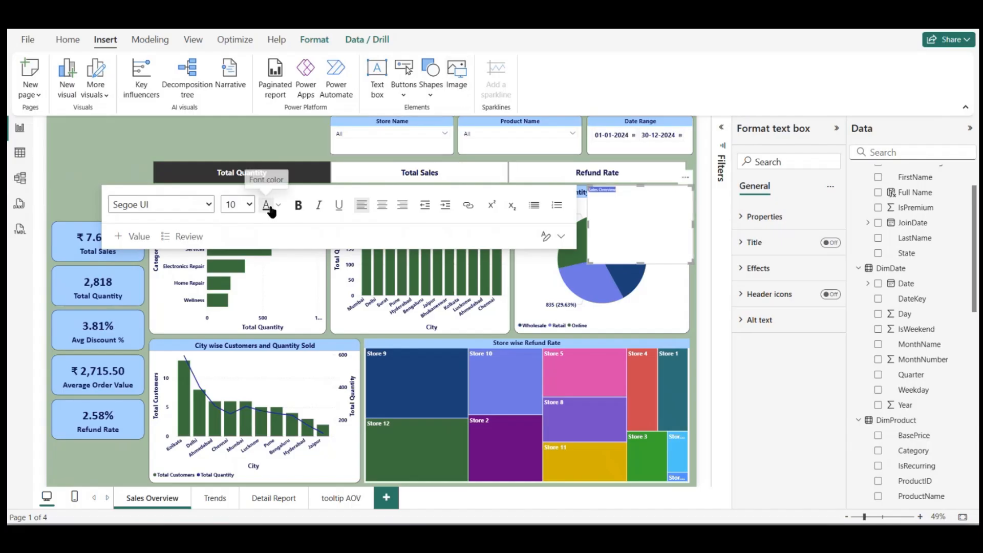
left_click(241, 205)
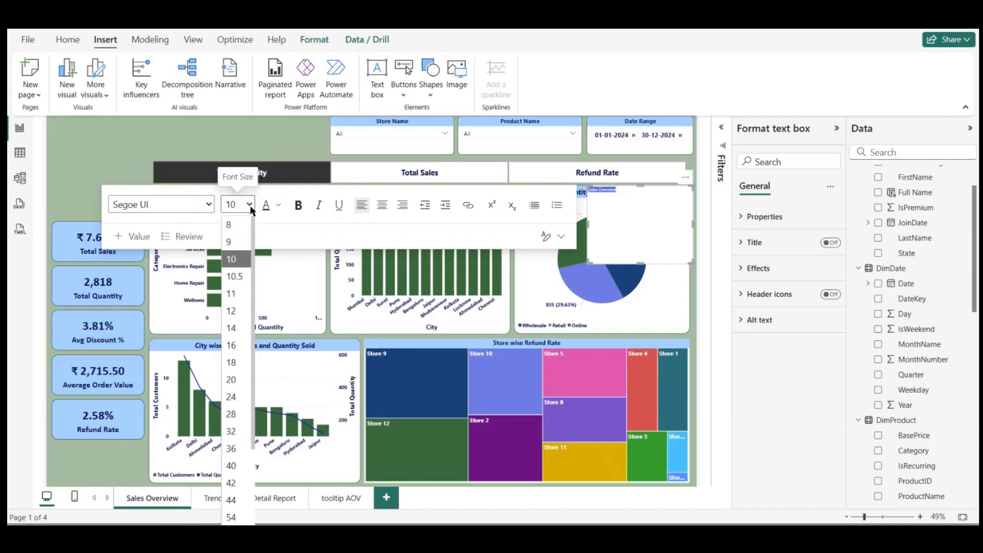
left_click(233, 466)
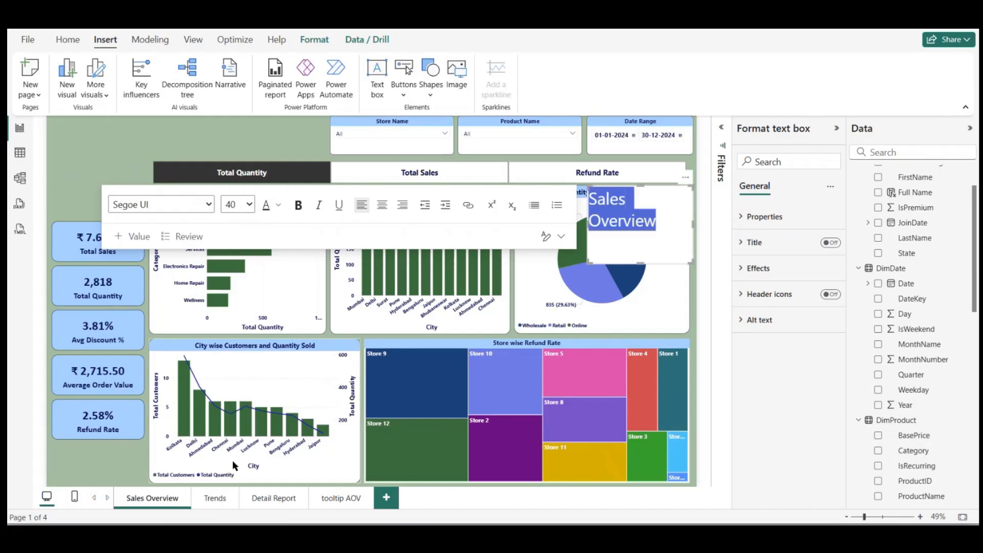
left_click(301, 206)
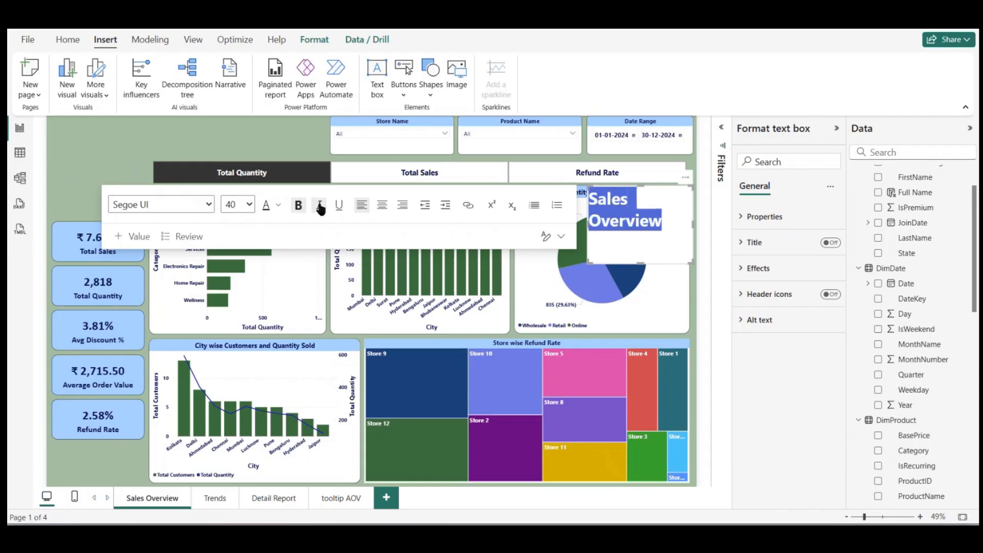
left_click(278, 206)
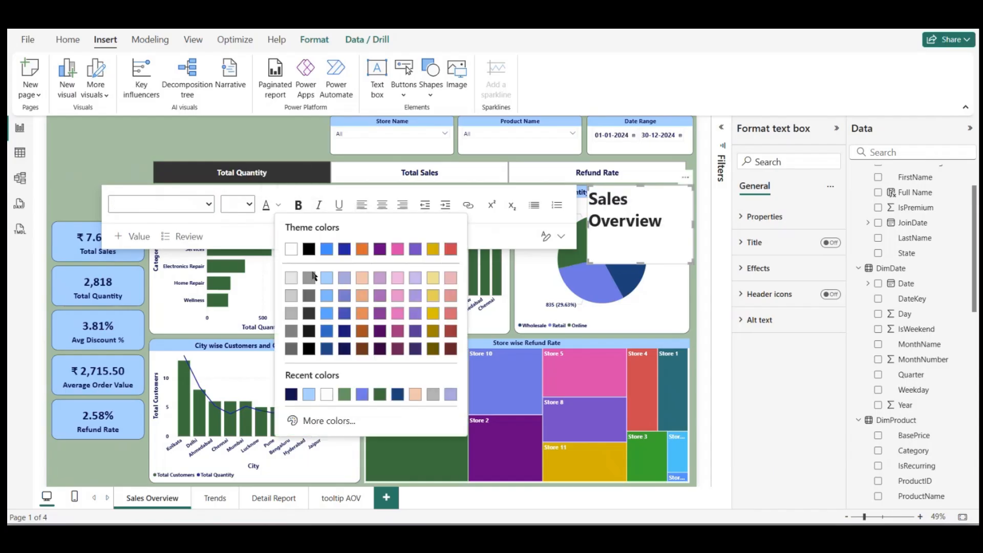
left_click(330, 400)
left_click(662, 241)
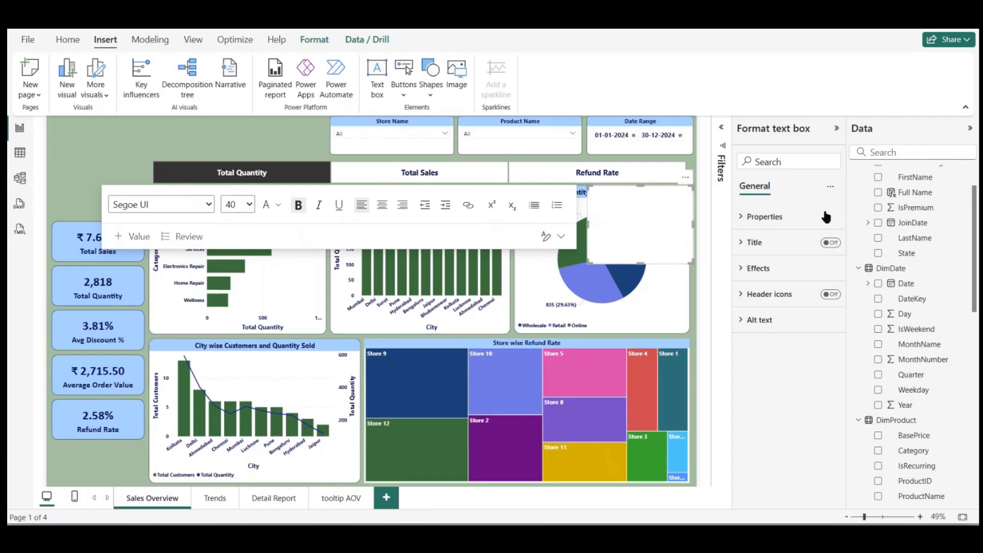
Step: Turn off the background of the Sales Overview text box
left_click(789, 223)
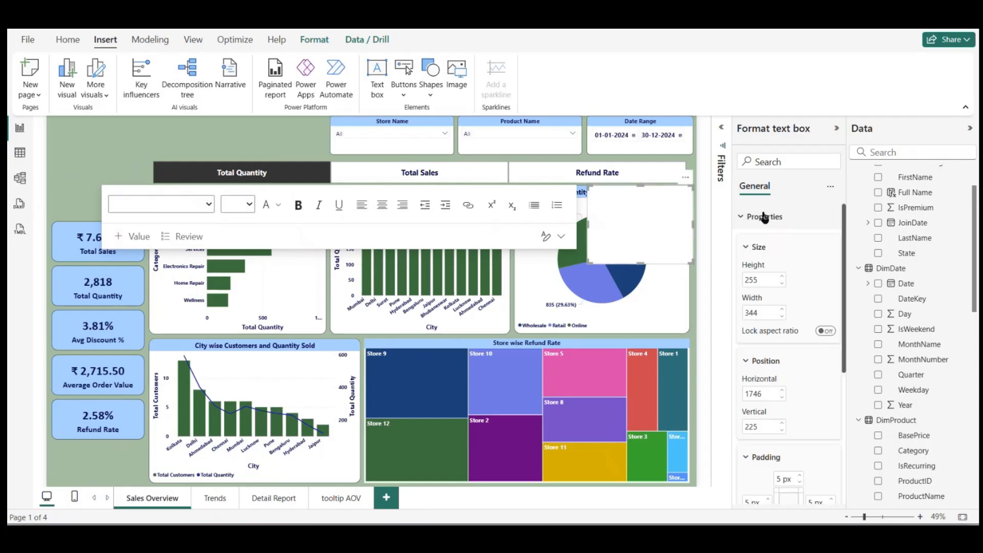
left_click(764, 217)
left_click(758, 270)
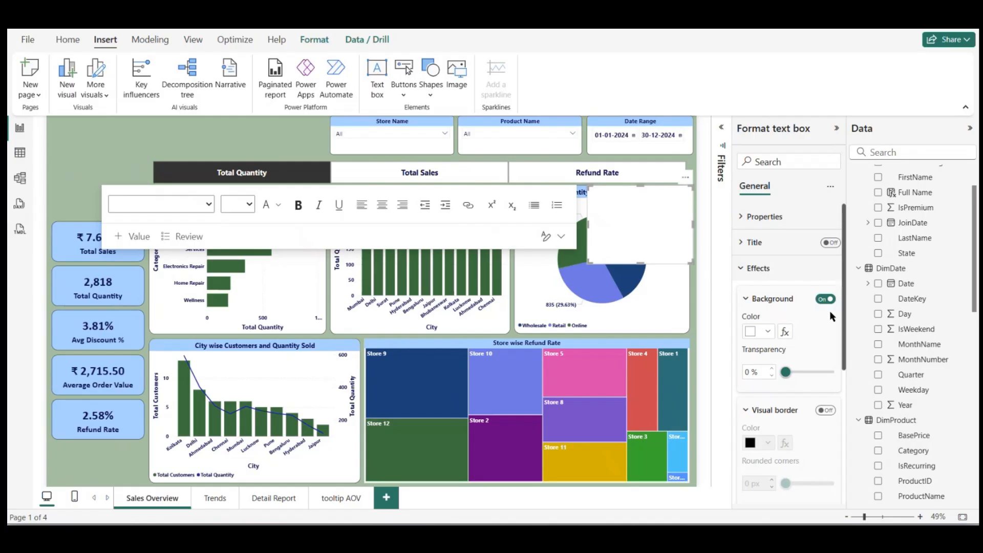
left_click(825, 301)
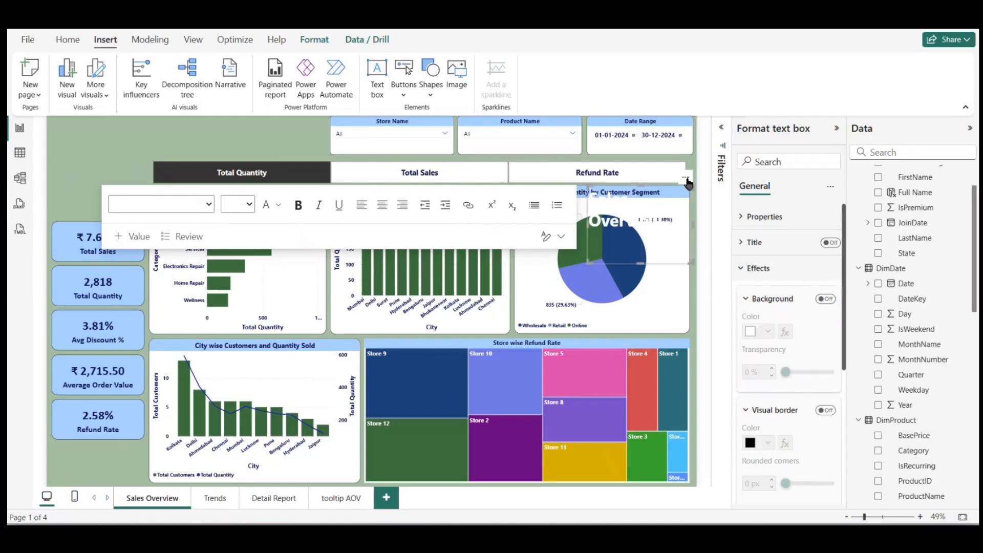
Step: Move the title text box to the page's upper-left corner, widen it to fit one line and reduce its height
left_click_drag(686, 182, 169, 108)
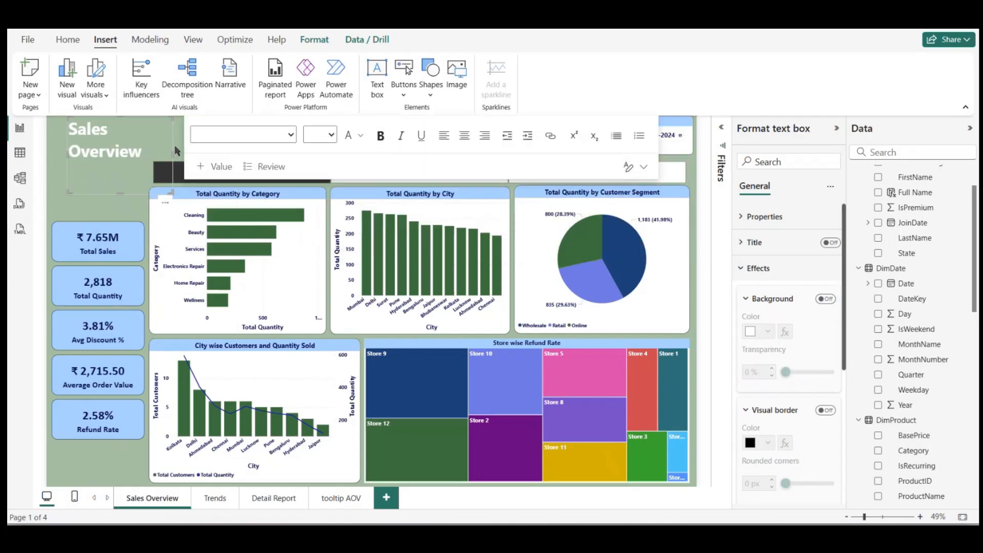
left_click_drag(173, 151, 274, 148)
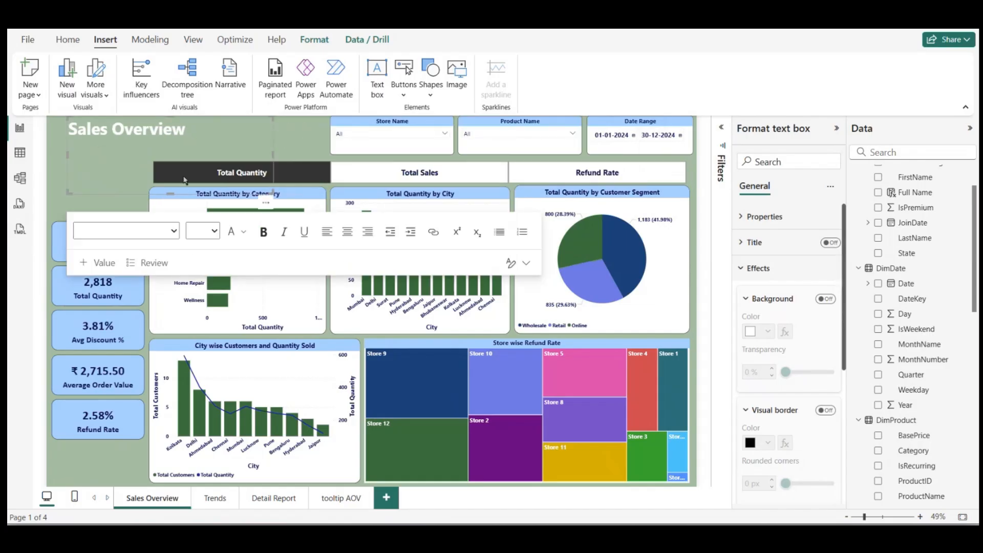
left_click_drag(172, 192, 175, 146)
Step: Set the Sales Overview title to size 54, center it in a slightly enlarged text box, and shift the box slightly right
left_click(198, 131)
key("ctrl+a")
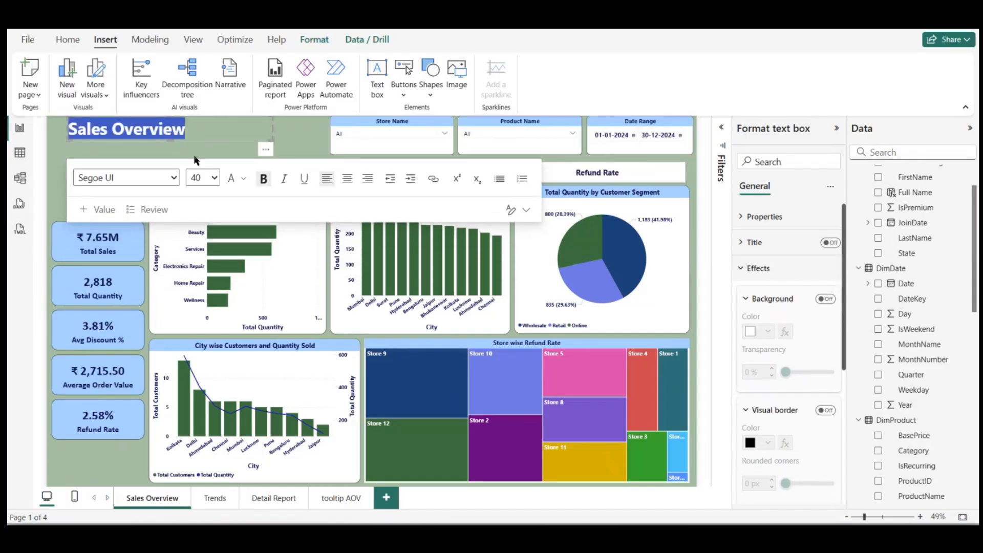
left_click(215, 178)
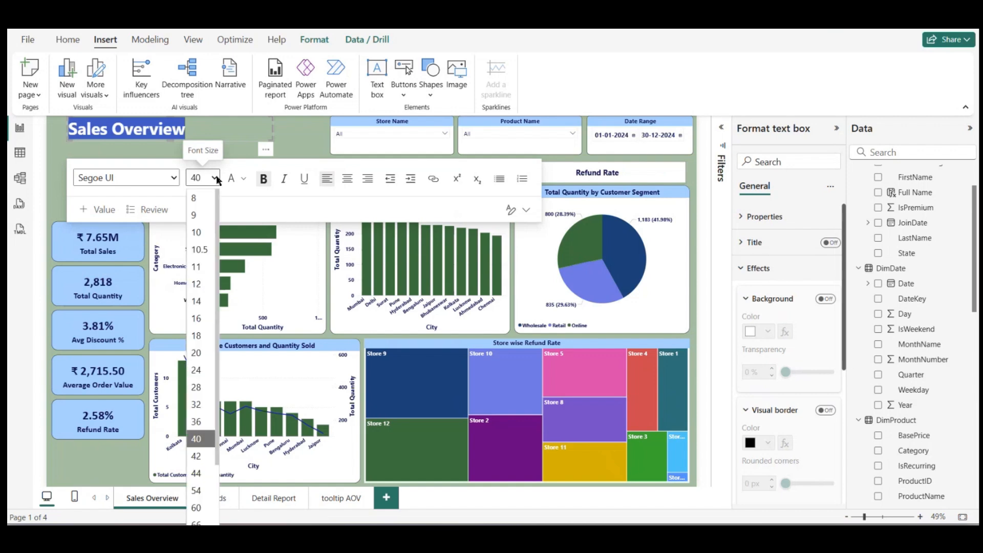
left_click(200, 490)
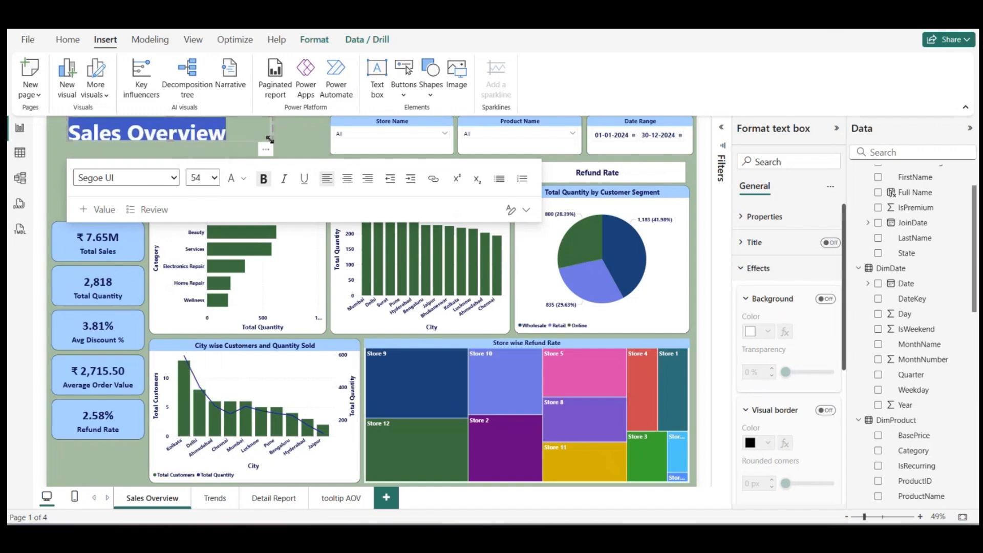
left_click_drag(272, 140, 281, 157)
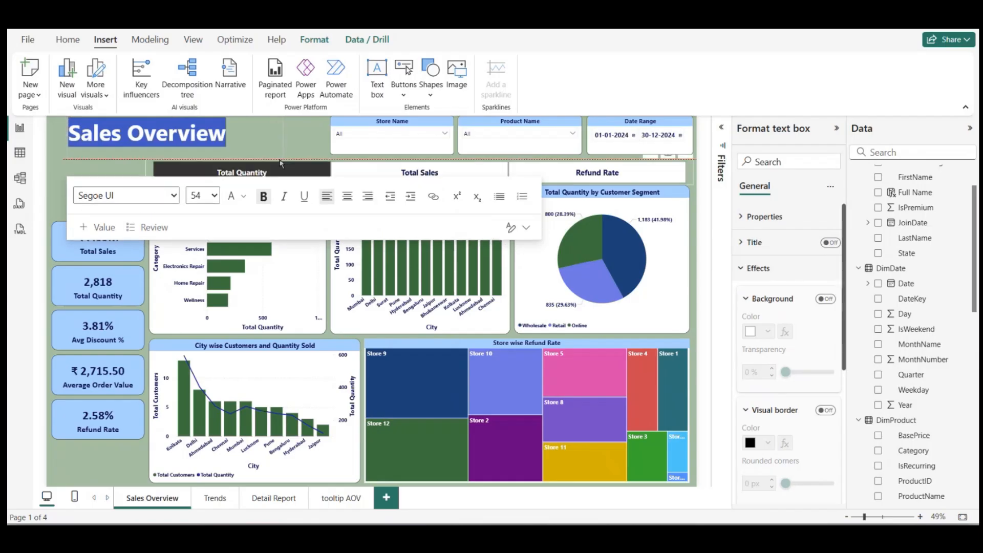
left_click(348, 196)
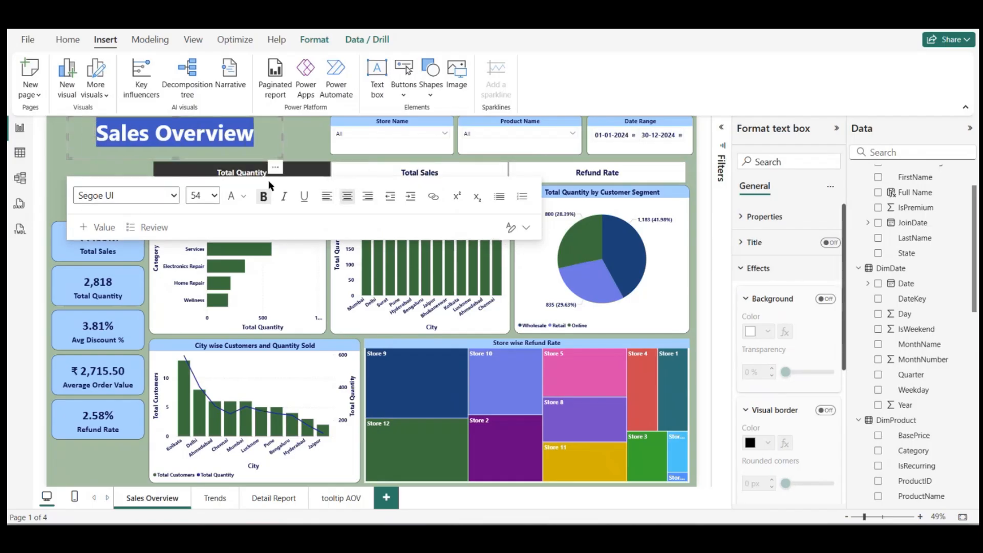
left_click_drag(276, 169, 293, 175)
left_click(167, 175, "ctrl")
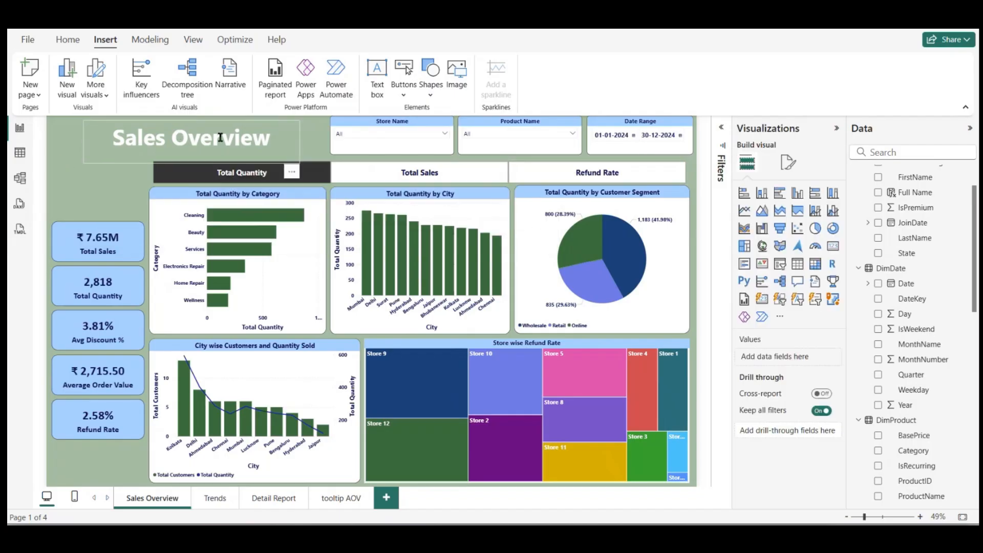
Step: Change the Sales Overview title's font color to the dark navy among the recent colors
triple_click(289, 136)
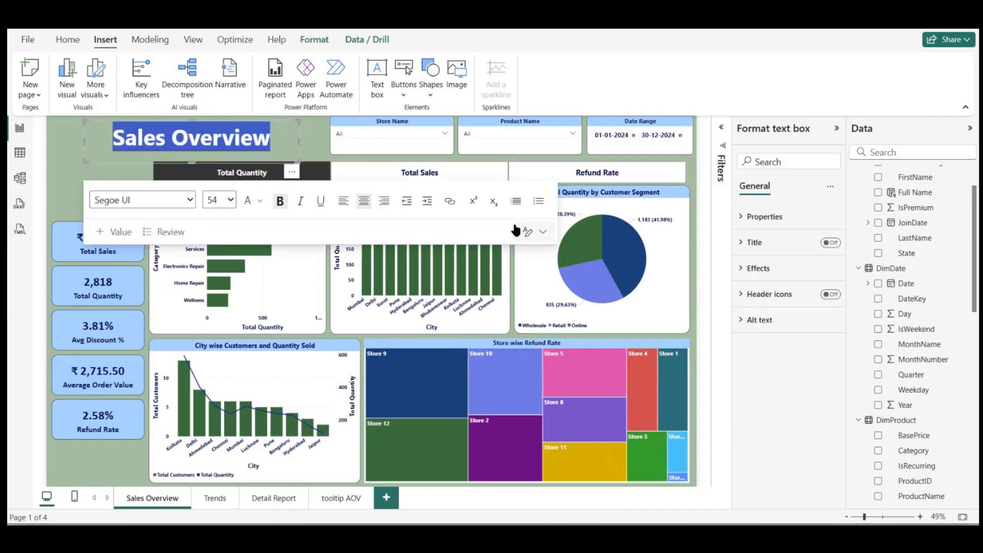
left_click(260, 202)
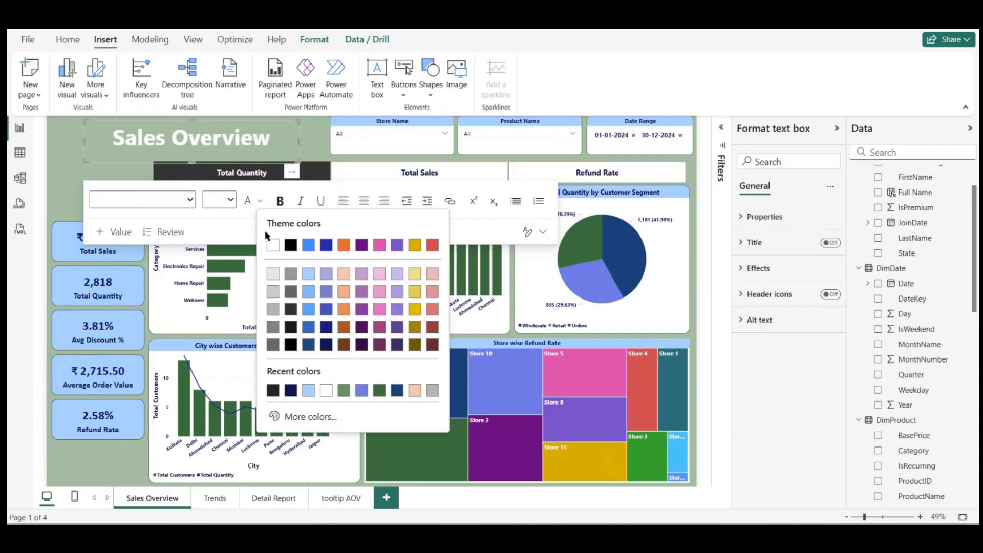
left_click(291, 390)
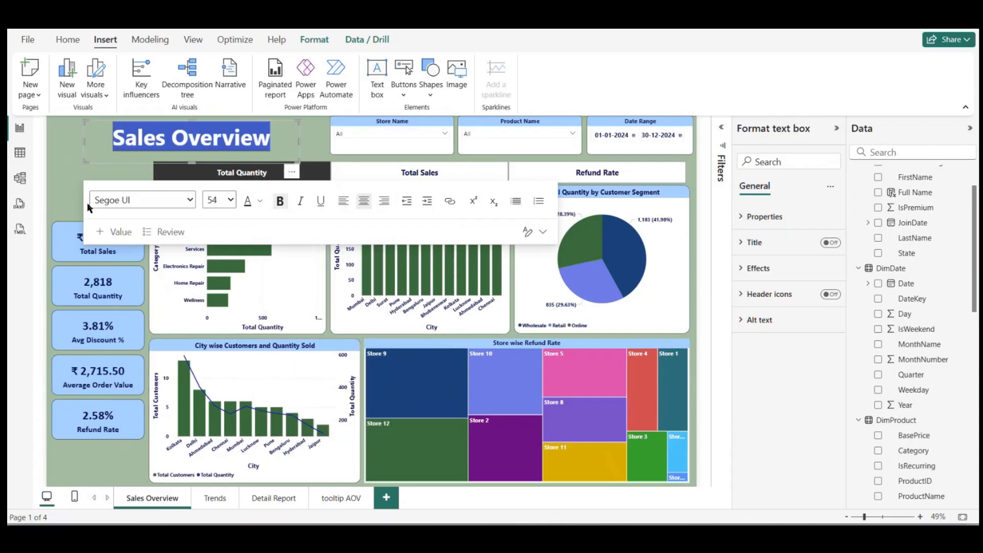
left_click(163, 174)
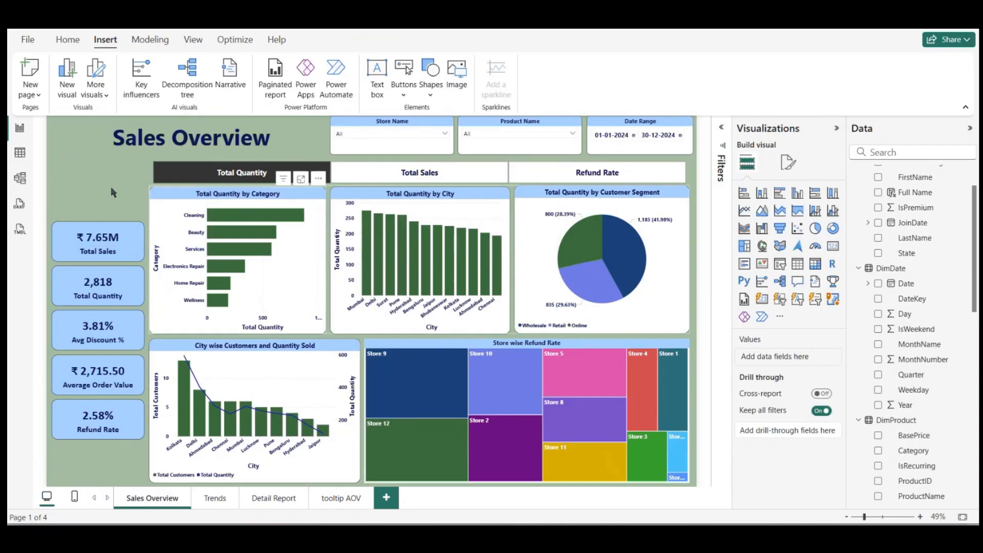
left_click(274, 136)
left_click(65, 170)
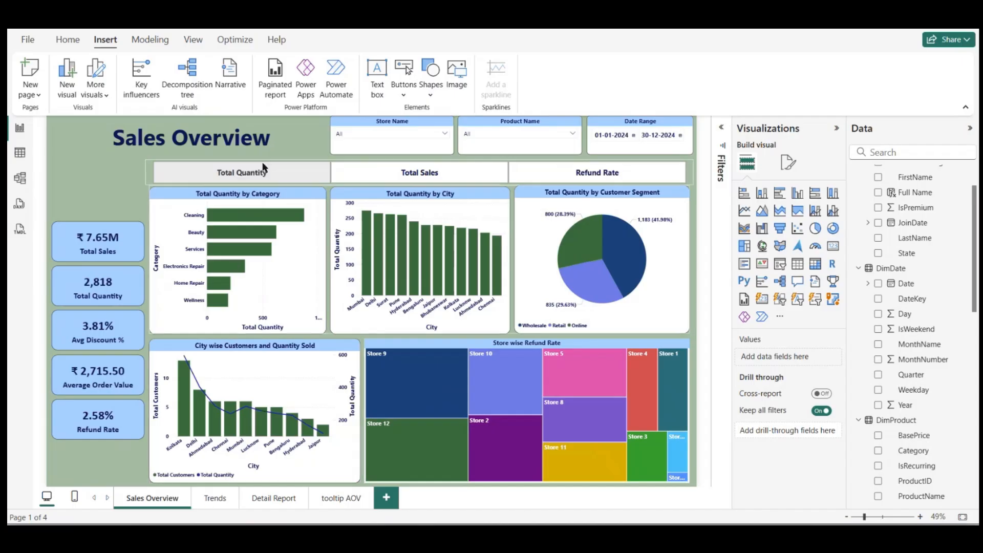
Step: Copy the Sales Overview title text box onto the Trends page
left_click(295, 175)
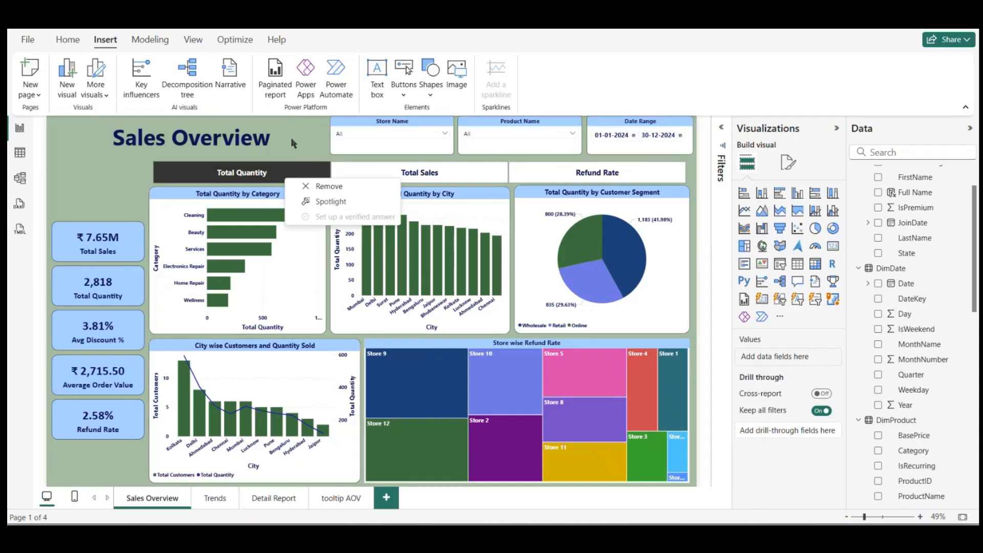
left_click(291, 140)
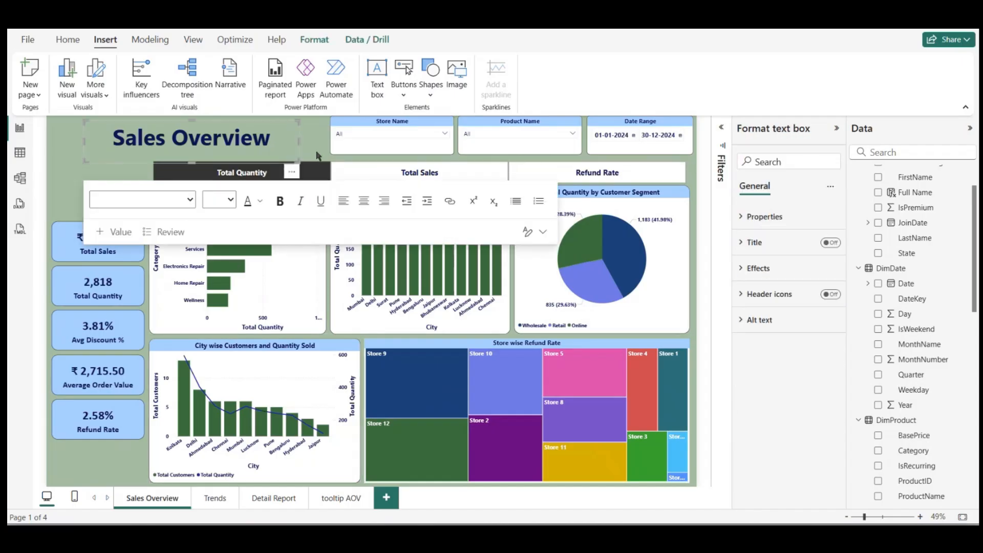
left_click(214, 498)
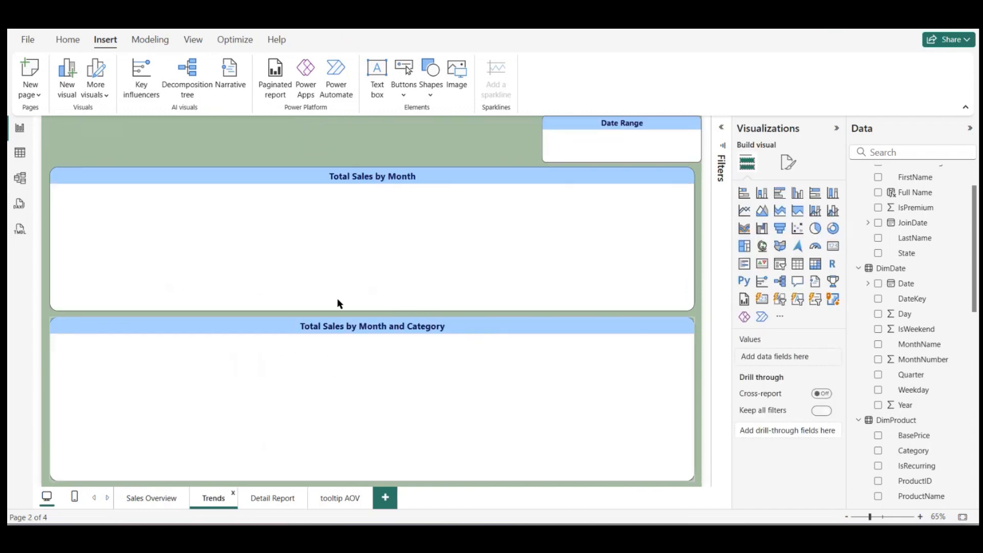
key("ctrl+v")
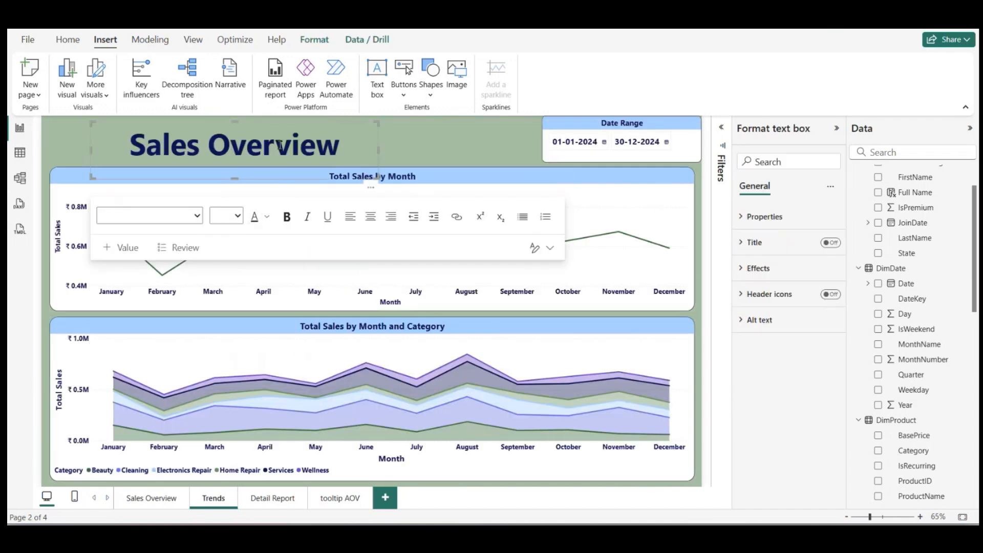
Step: Change the copied title to "Sales Trend" and center its text box horizontally above the Total Sales by Month chart
double_click(280, 145)
type("T")
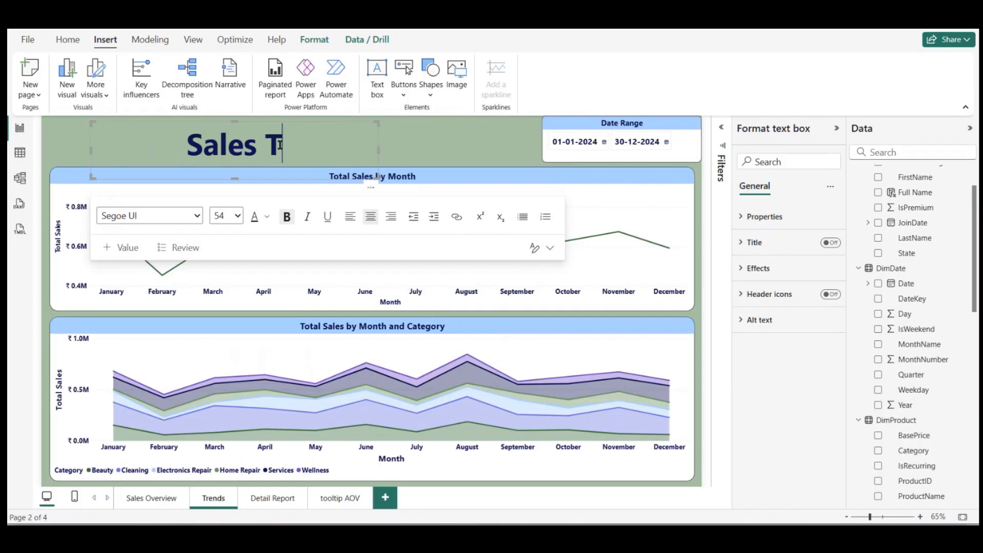
type("rend")
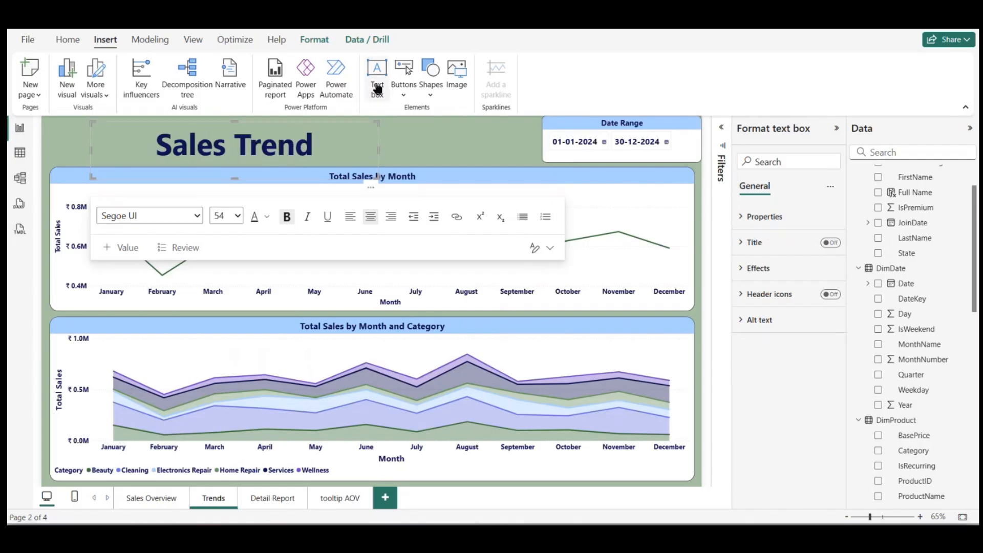
left_click(397, 126)
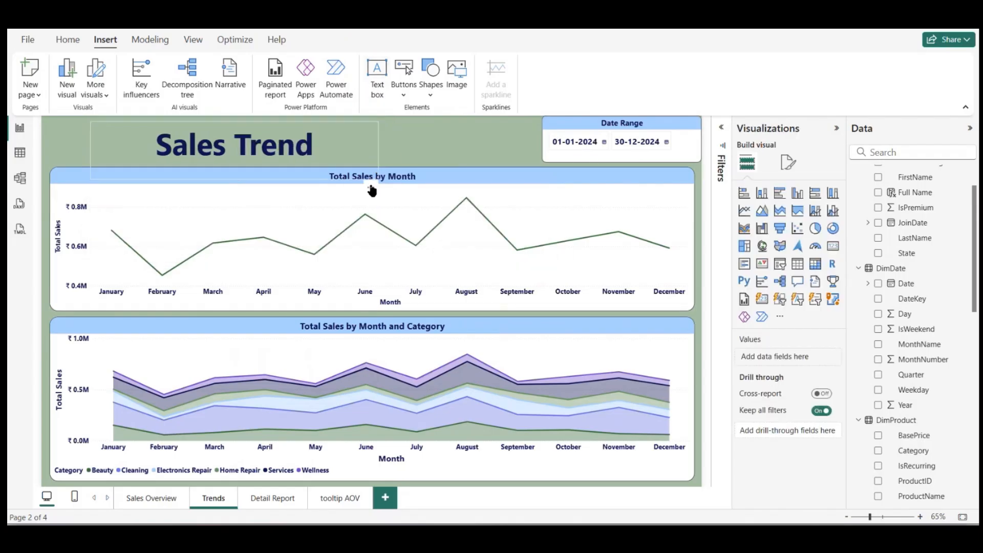
left_click_drag(369, 171, 511, 164)
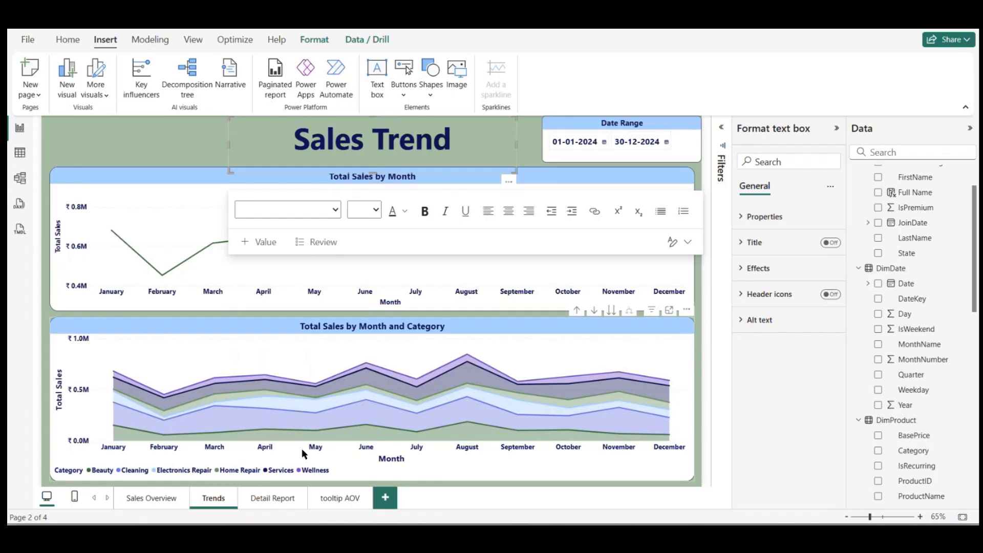
Step: Copy the Sales Trend title text box onto the Detail Report page and set its font size to 36
left_click(284, 499)
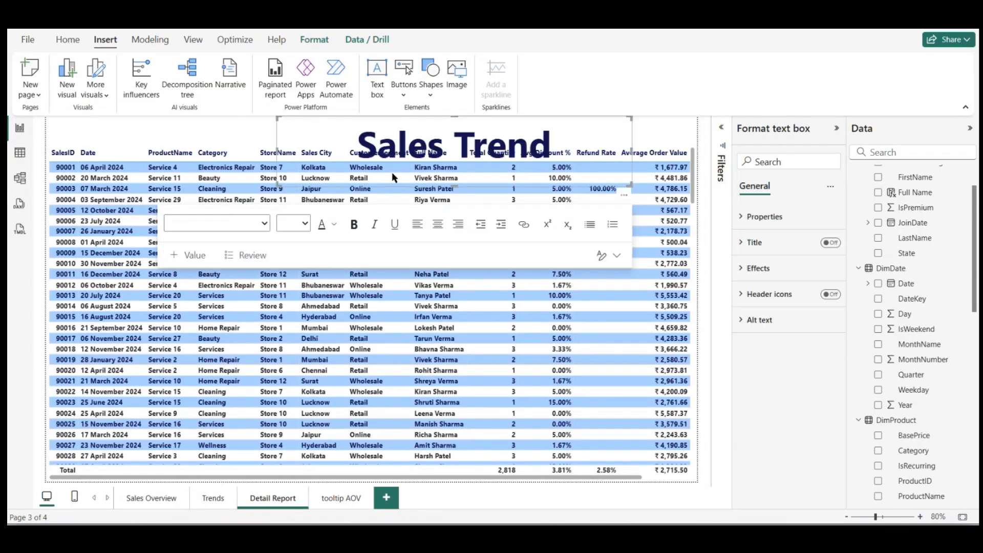
left_click(553, 141)
key("ctrl+a")
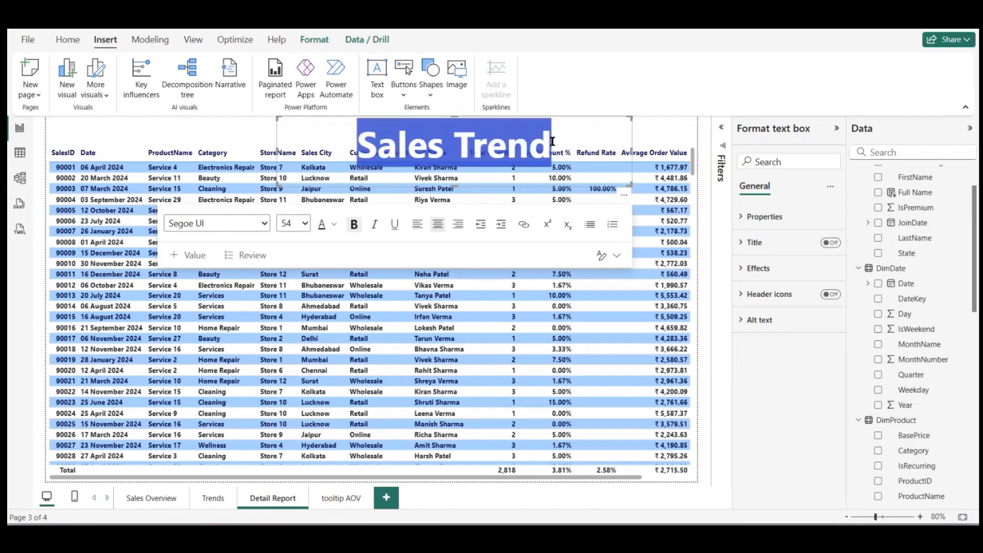
left_click(304, 225)
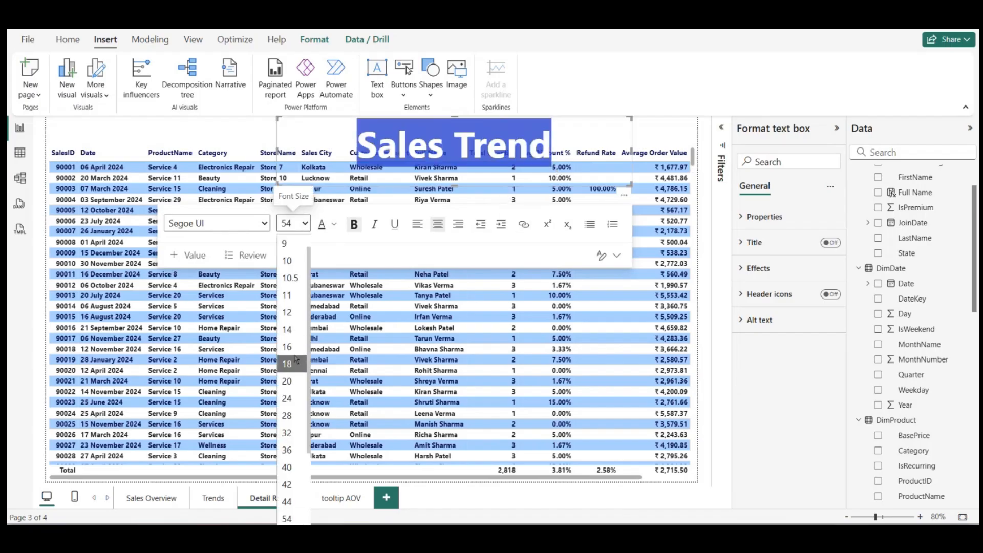
left_click(290, 451)
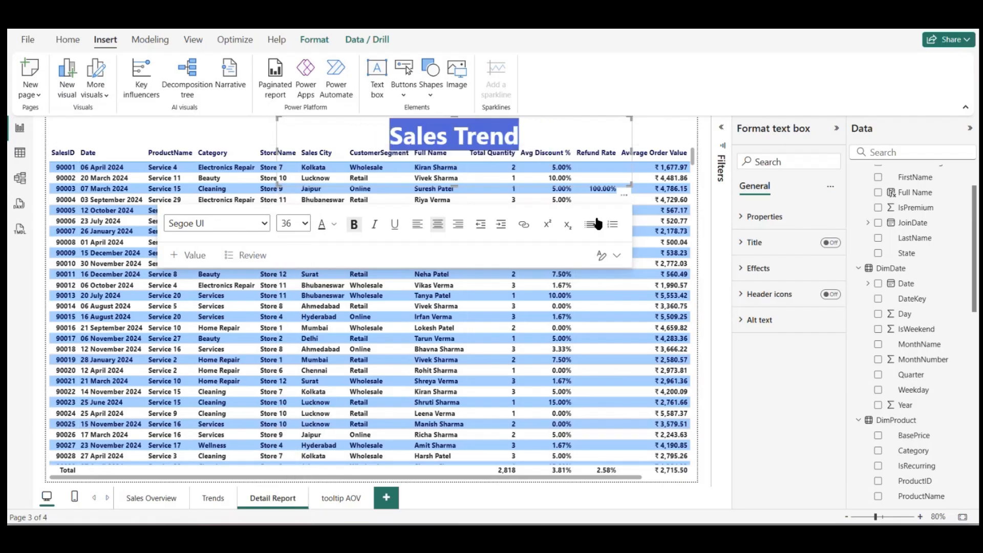
left_click(336, 224)
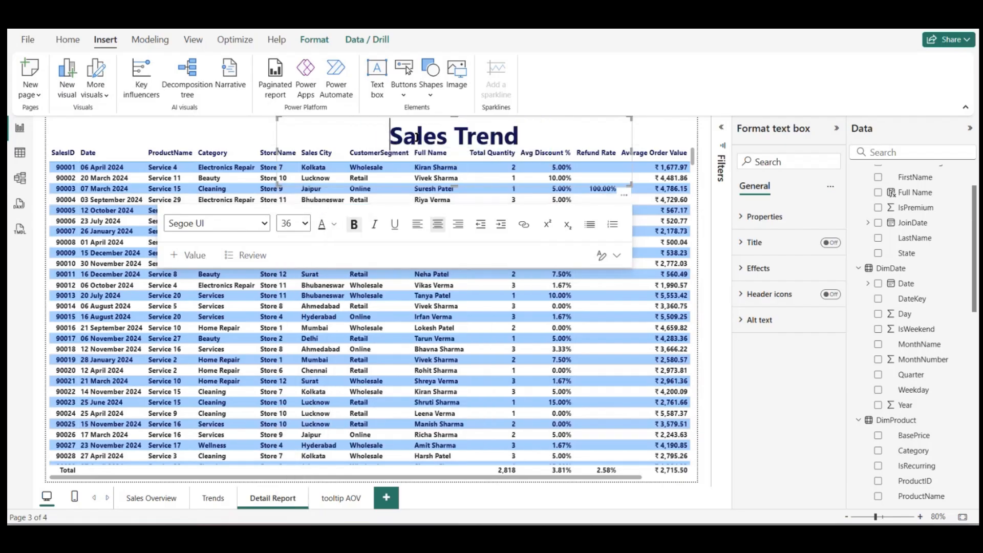
Step: Change the copied title's text to "Detail Report"
triple_click(511, 142)
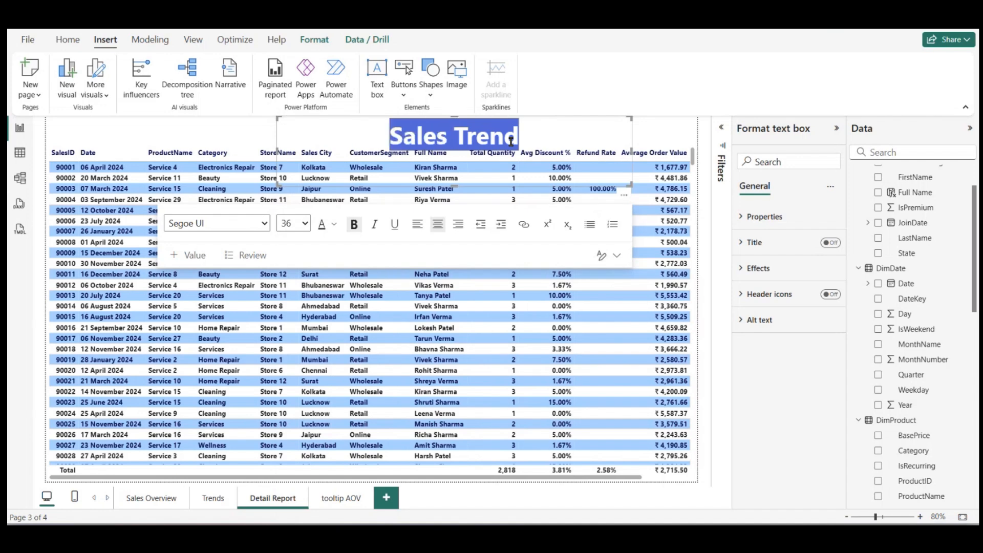
type("Detail")
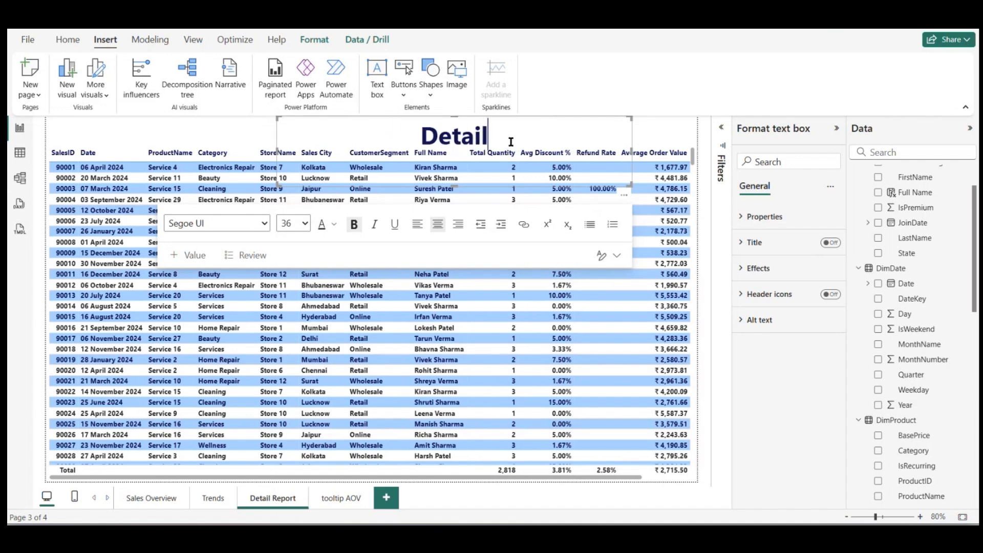
type(" Report")
key("Return")
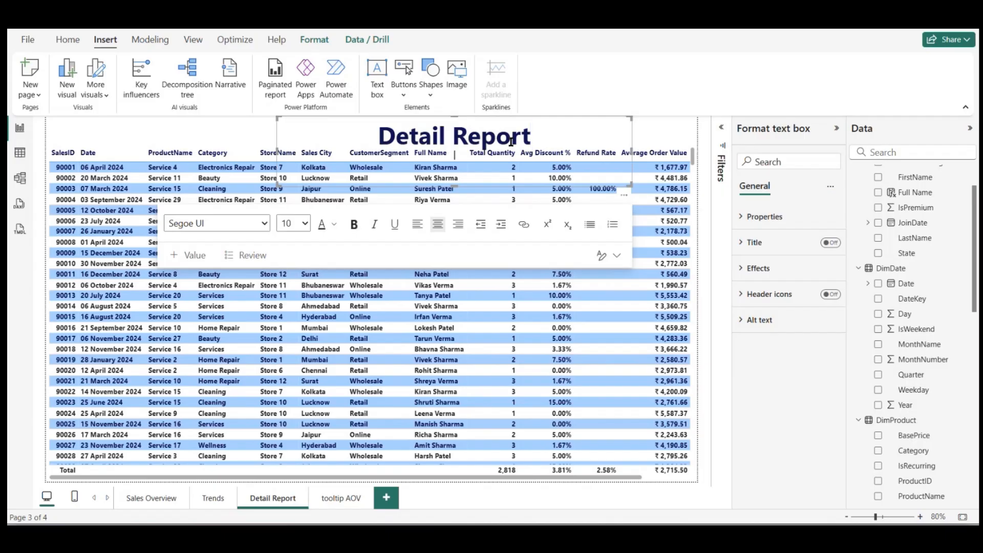
key("BackSpace")
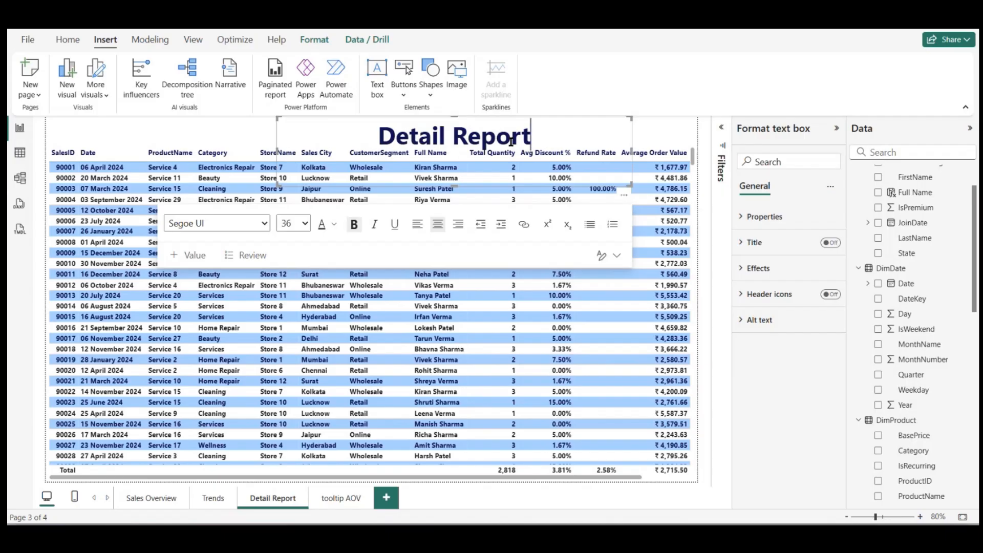
left_click(200, 142)
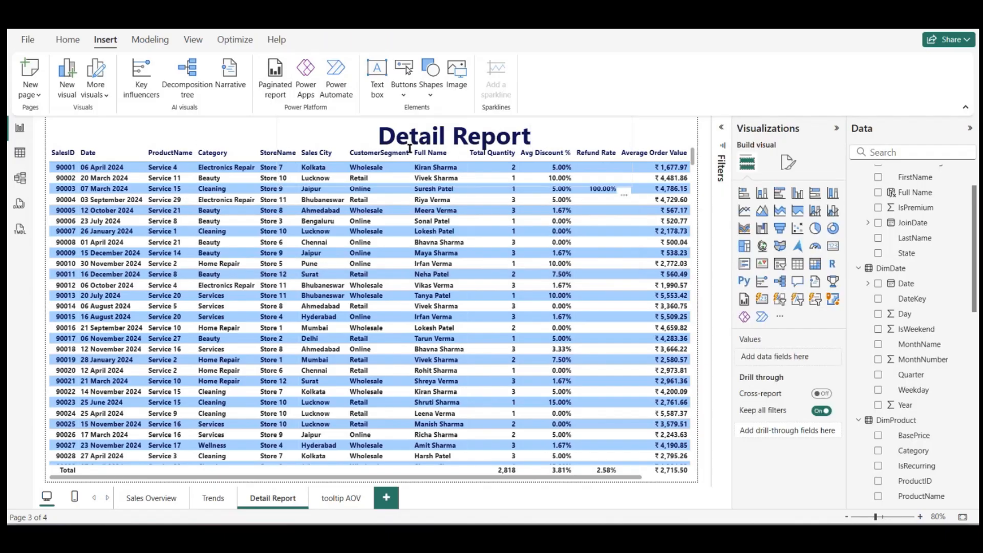
Step: Shorten the Detail Report title box to fit above the table, set its font size to 32, and shift it left to center it
left_click(591, 135)
left_click_drag(457, 184, 455, 150)
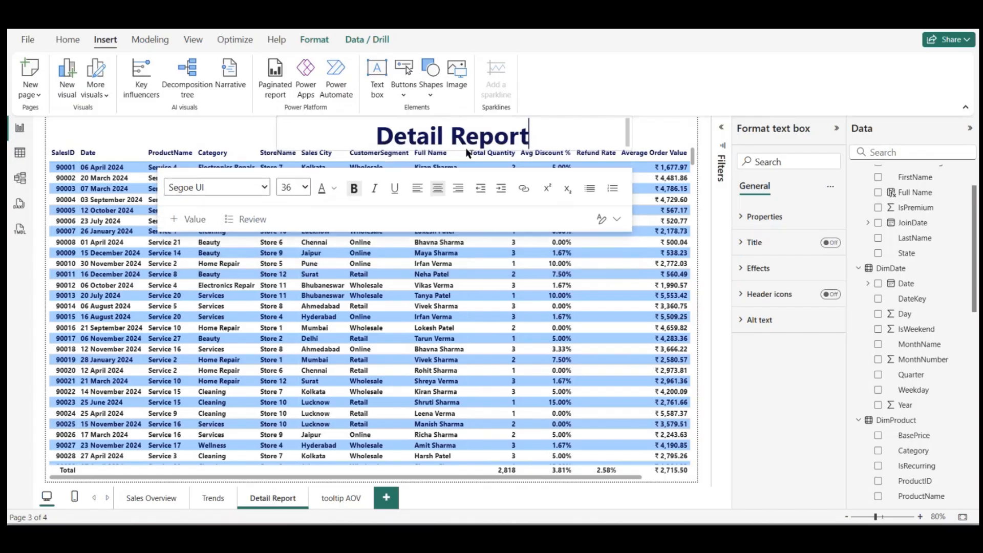
triple_click(425, 132)
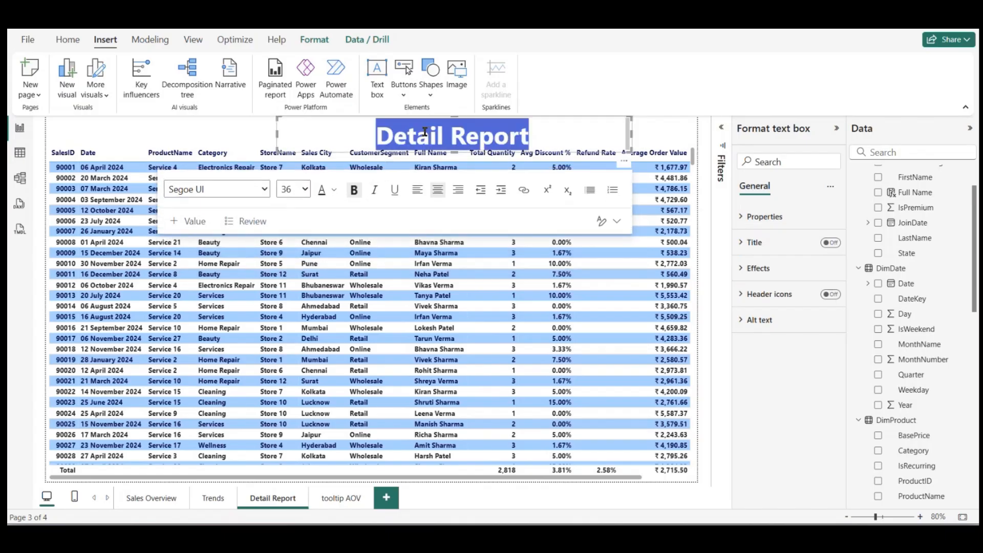
left_click(302, 189)
left_click(289, 417)
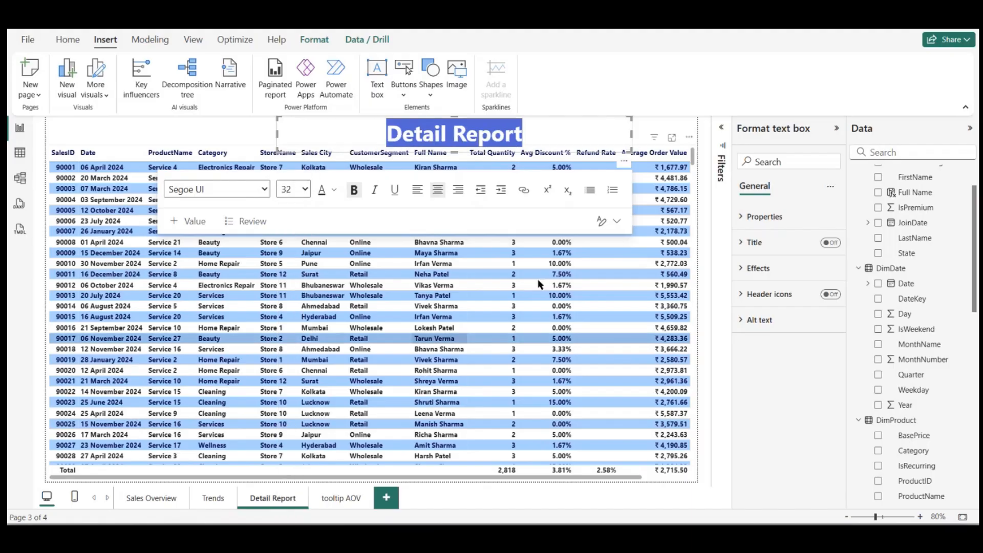
left_click_drag(628, 139, 546, 139)
left_click(576, 133)
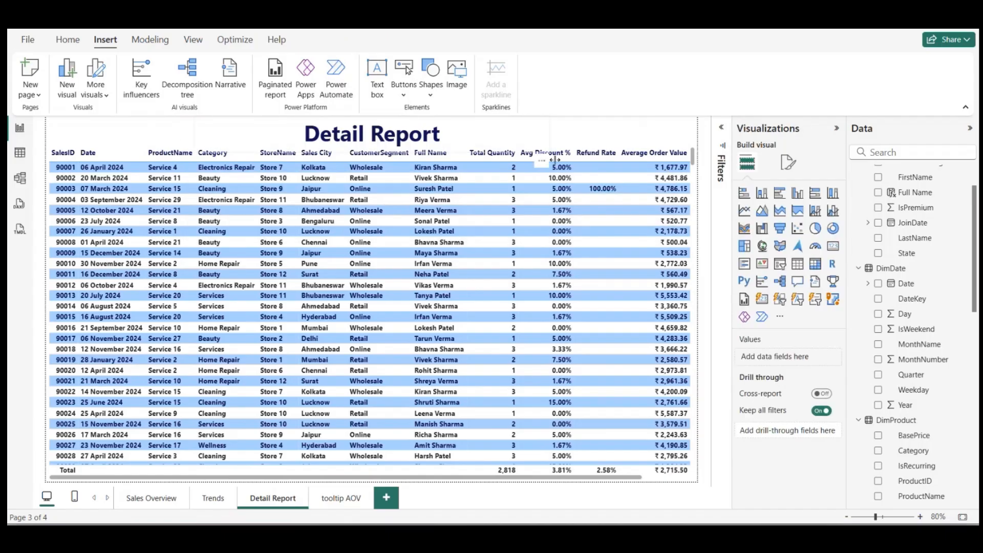
Step: Set the Detail Report page's canvas background to the recent sage green with 40% transparency
left_click(780, 163)
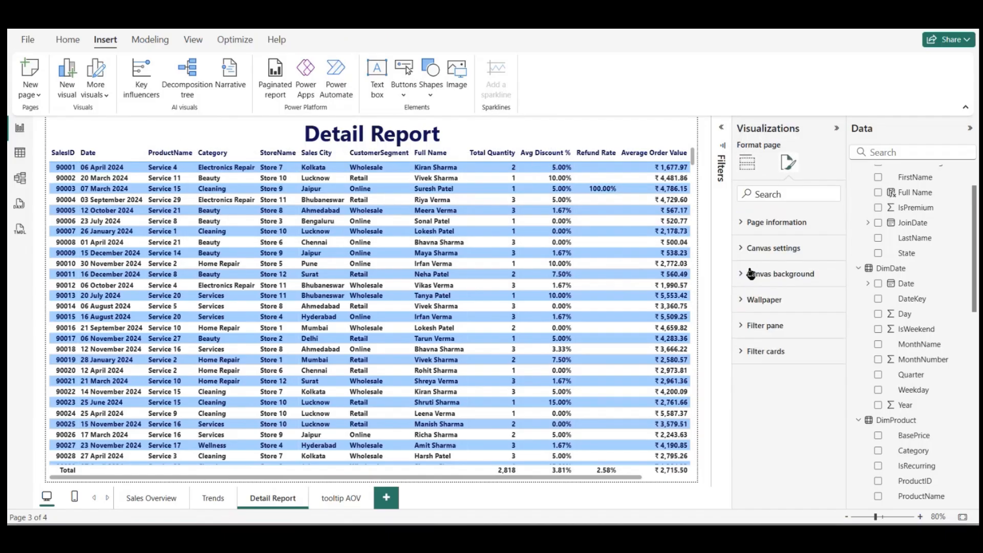
left_click(762, 250)
left_click(762, 249)
left_click(758, 275)
left_click(768, 317)
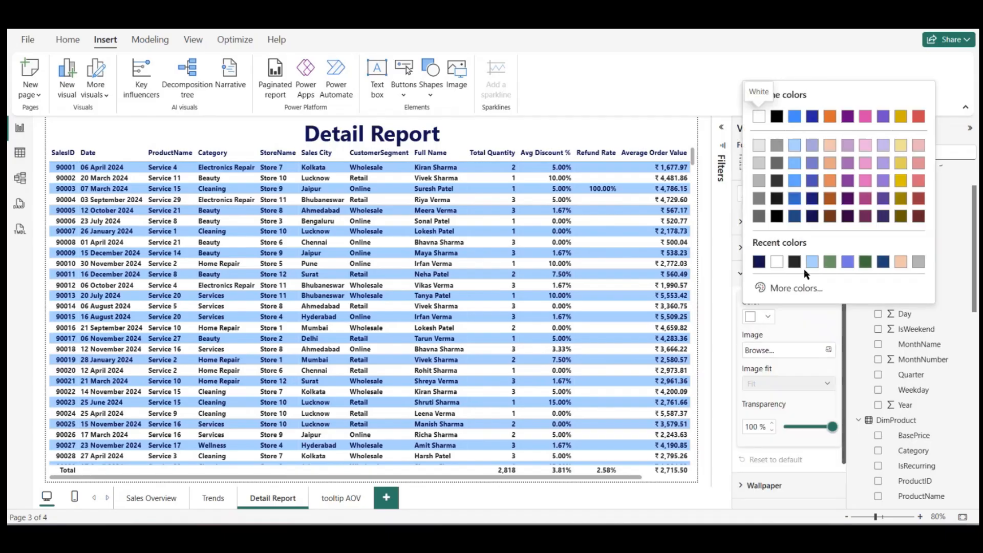
left_click(831, 263)
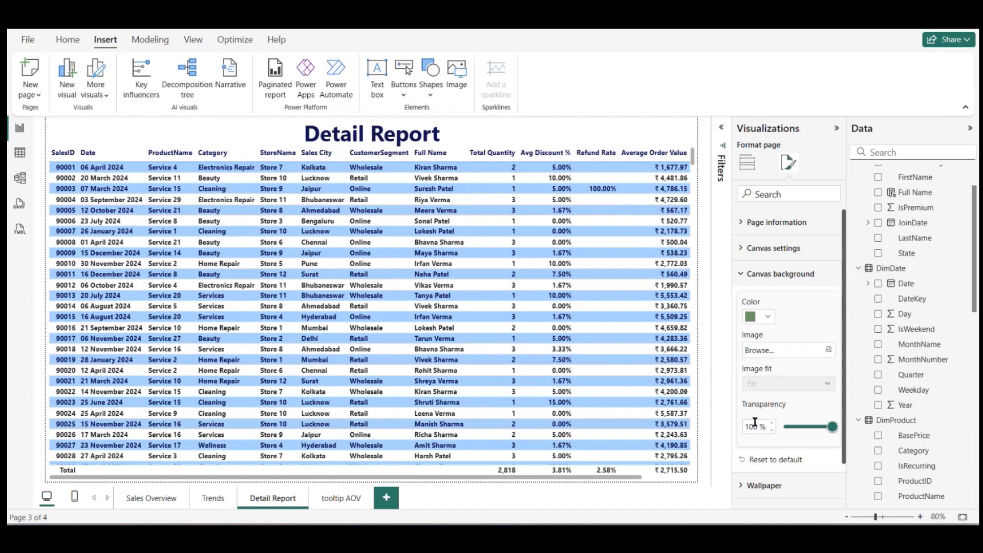
type("40")
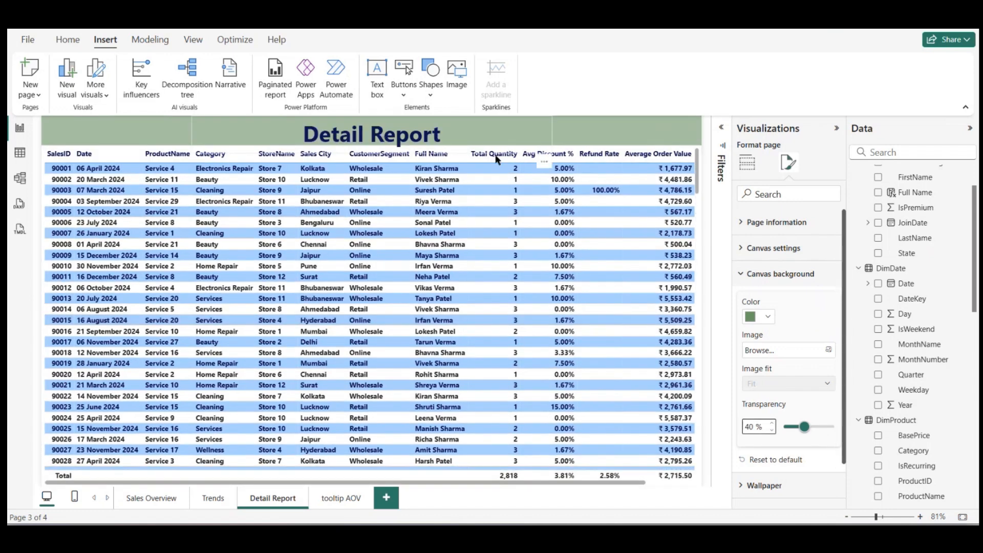
Step: Reduce the Detail Report title's font size to 24 and slightly shorten its text box so it clears the table header
left_click(464, 132)
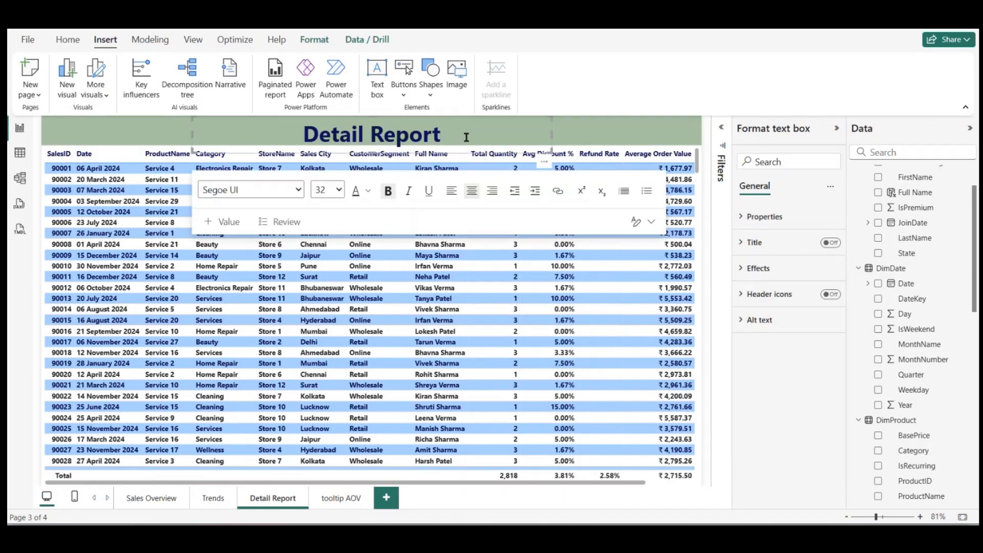
key("ctrl+a")
left_click(338, 190)
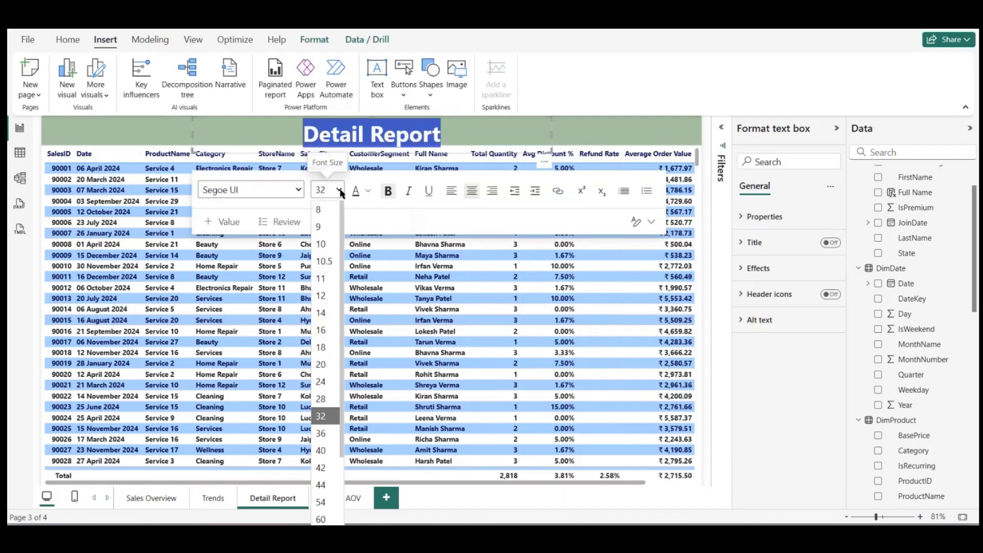
left_click(330, 404)
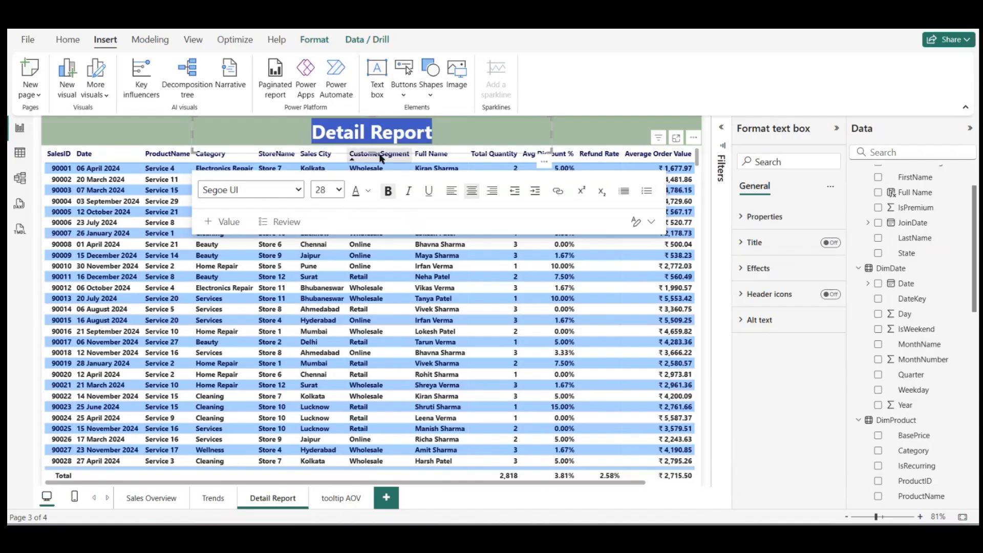
left_click_drag(376, 150, 376, 143)
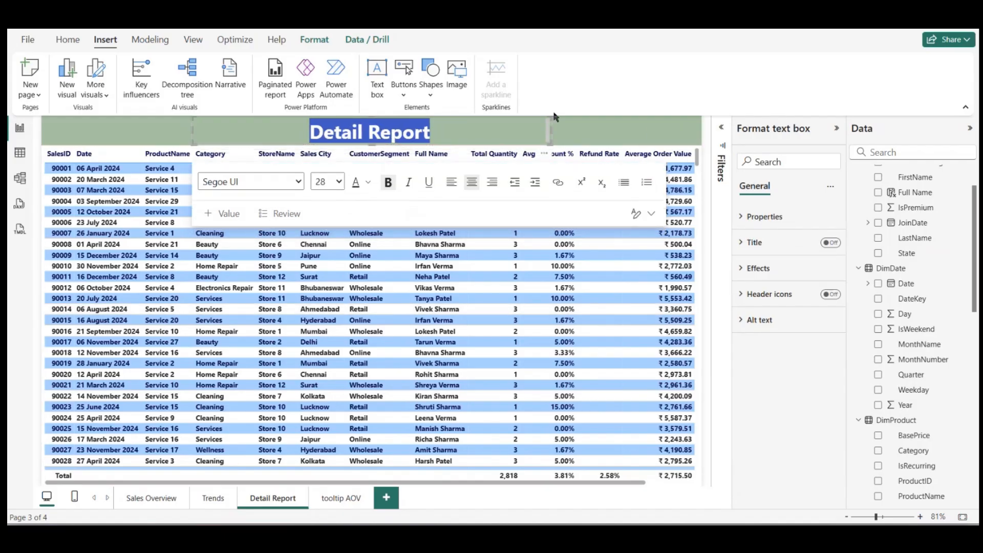
left_click(338, 182)
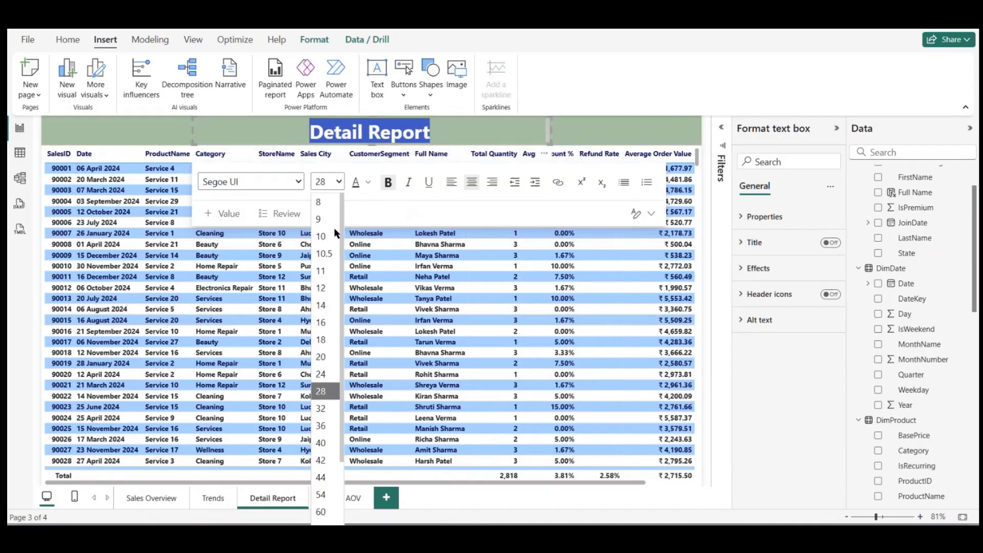
left_click(321, 374)
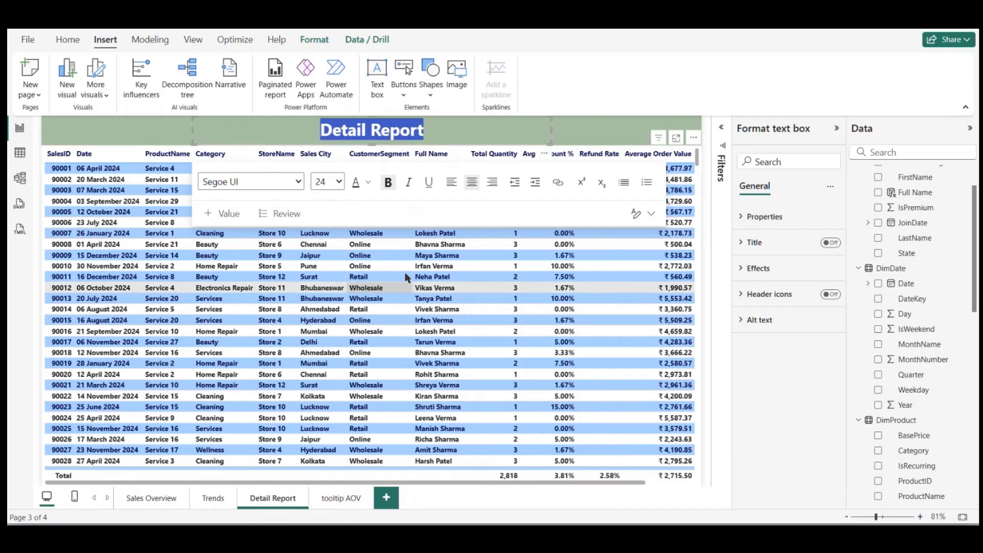
left_click(580, 125)
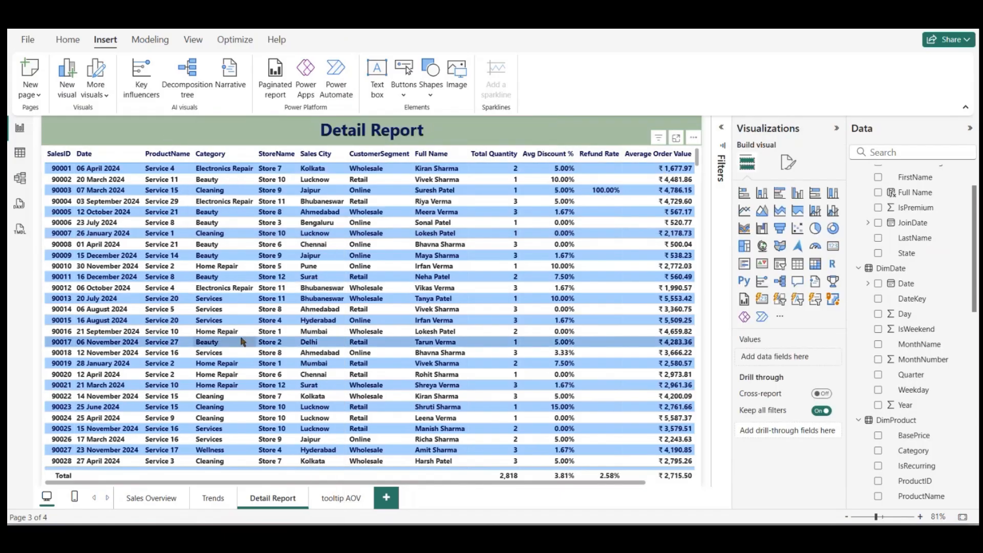
Step: Set the tooltip AOV page's canvas background to the recent sage green with 40% transparency
left_click(169, 499)
left_click(332, 499)
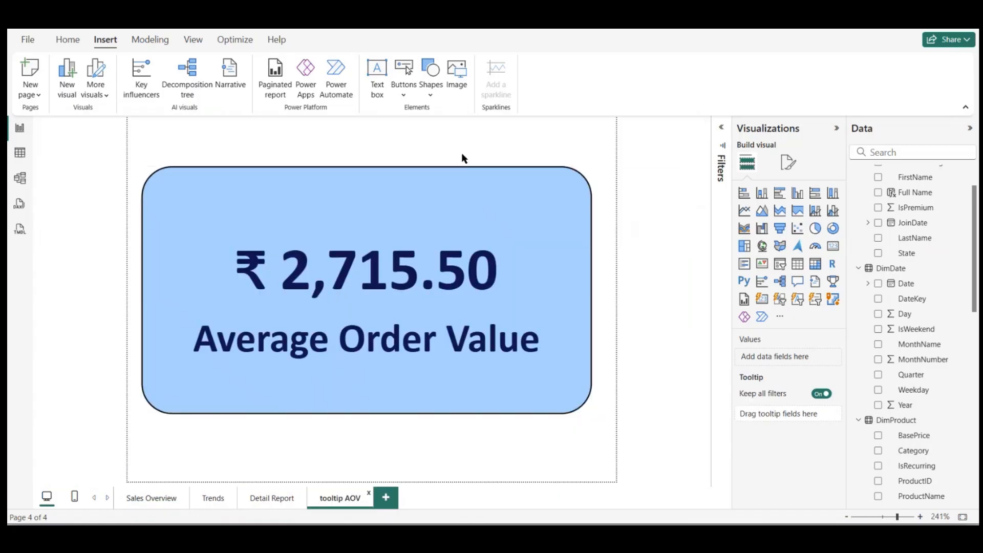
left_click(786, 160)
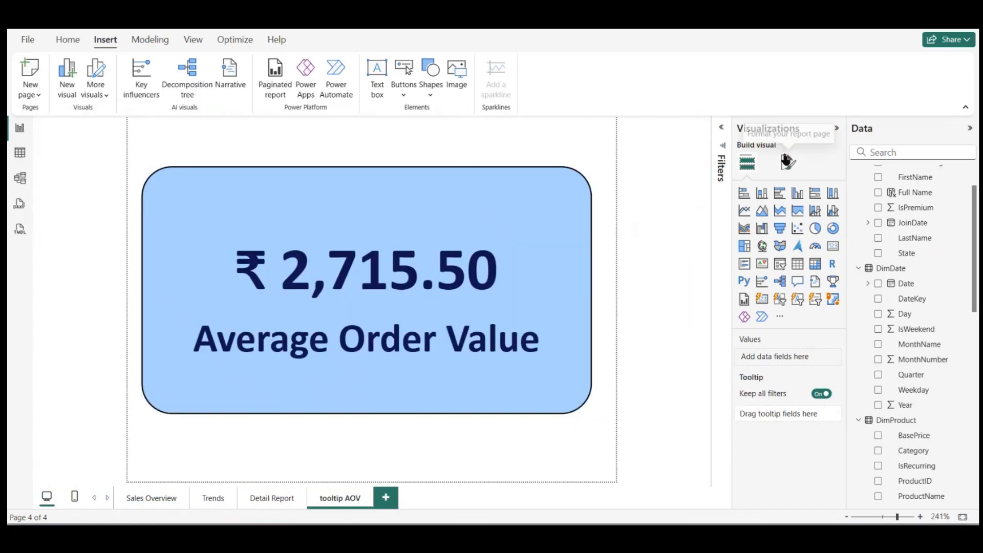
left_click(753, 277)
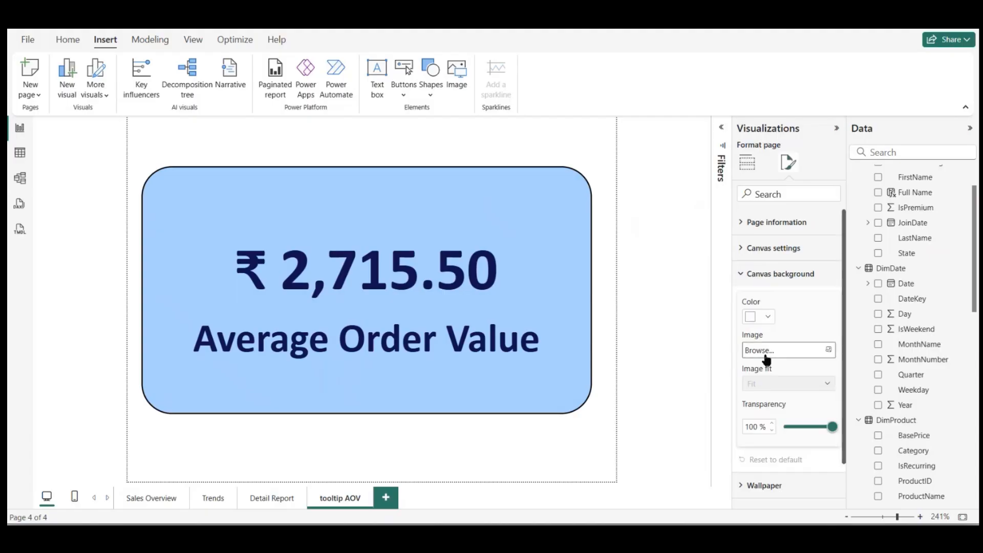
left_click(768, 317)
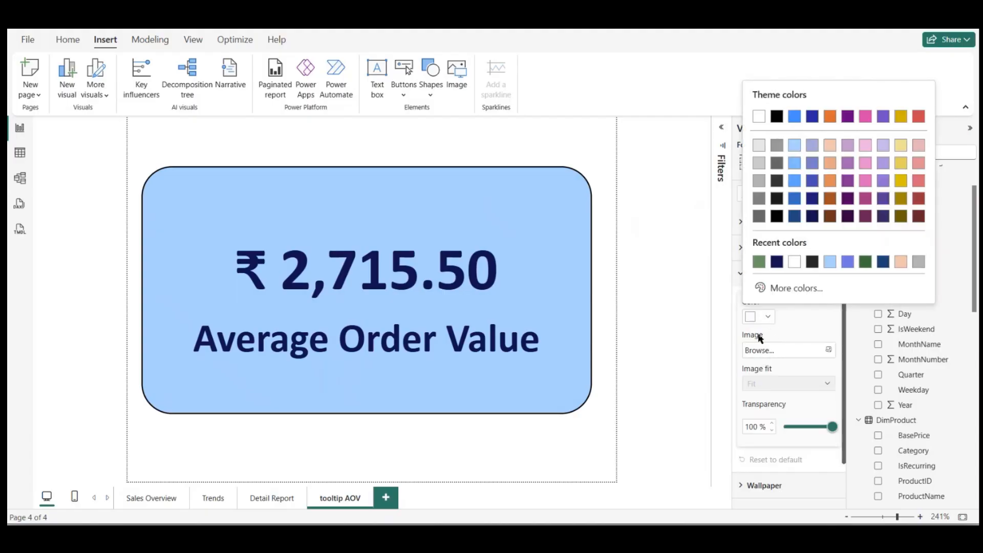
left_click(760, 264)
type("40")
key("Return")
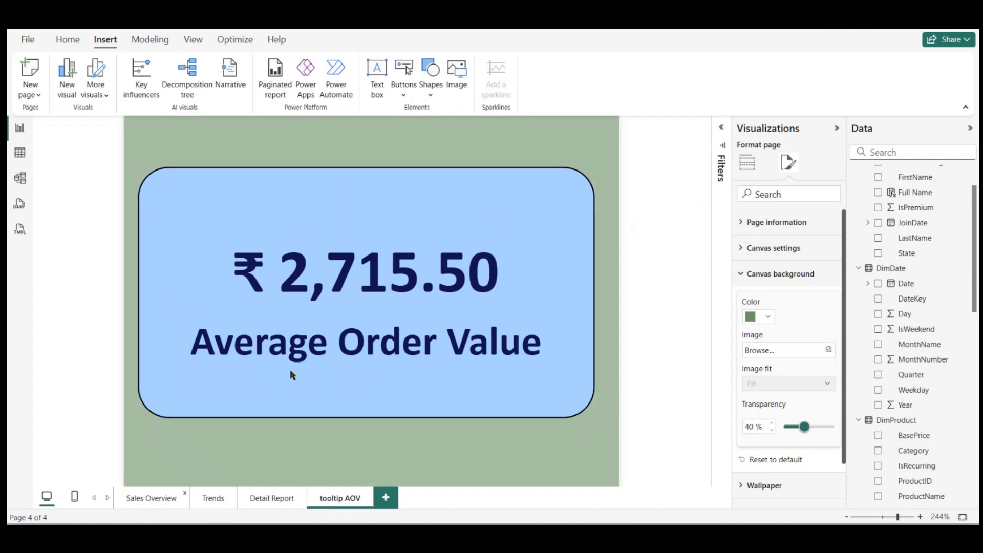
Step: On the Sales Overview page, collapse the Visualizations and Data panes and move the column of KPI cards down toward the page's lower edge
left_click(151, 498)
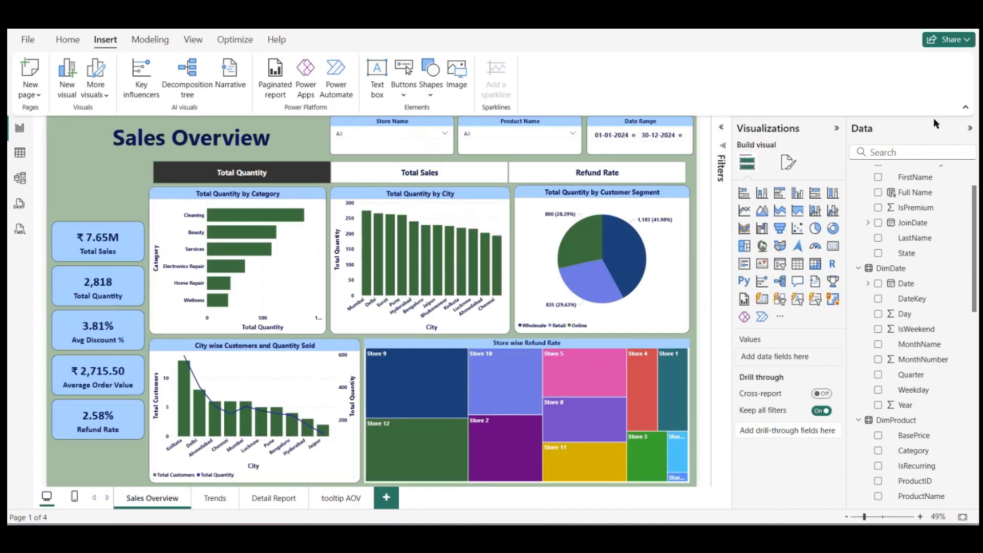
left_click(837, 129)
left_click(958, 132)
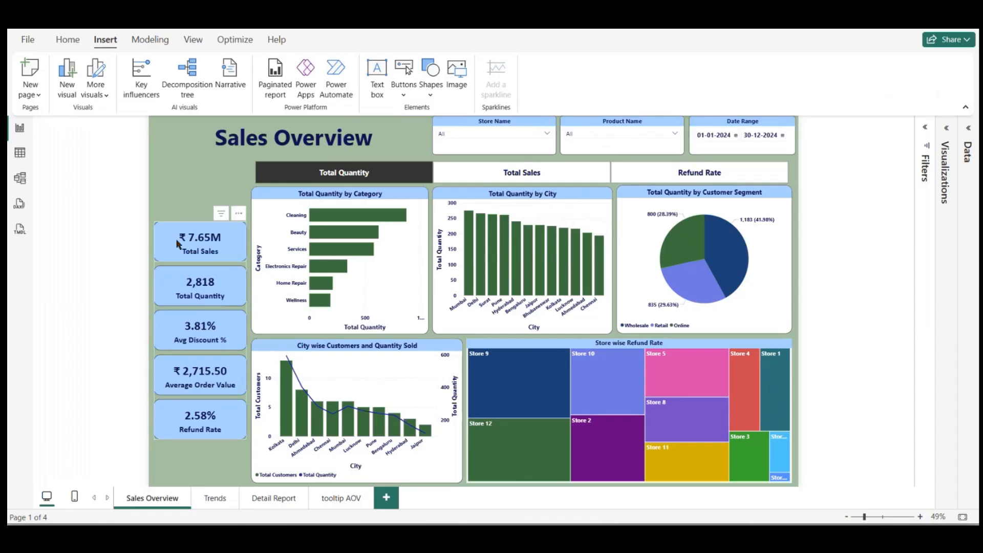
left_click_drag(186, 252, 185, 290)
left_click(195, 182)
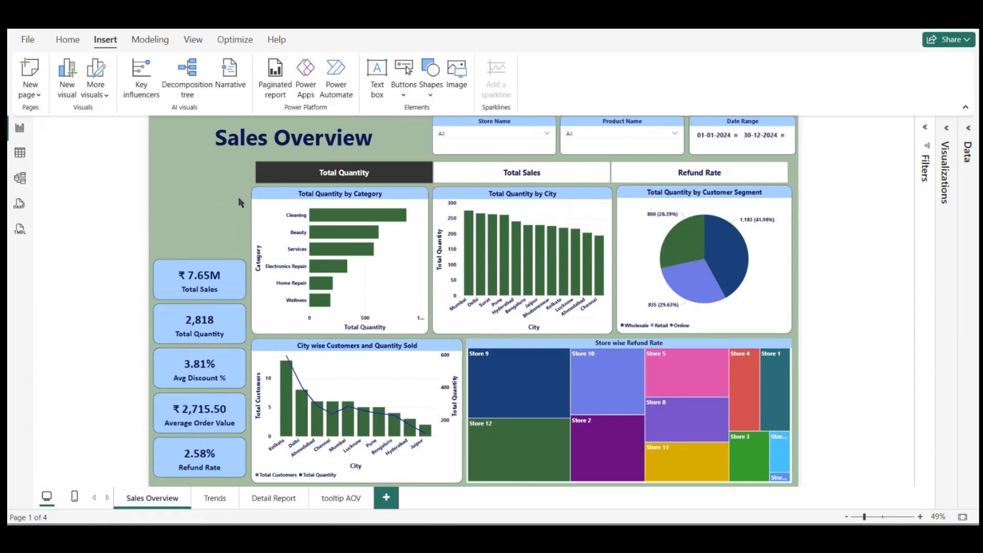
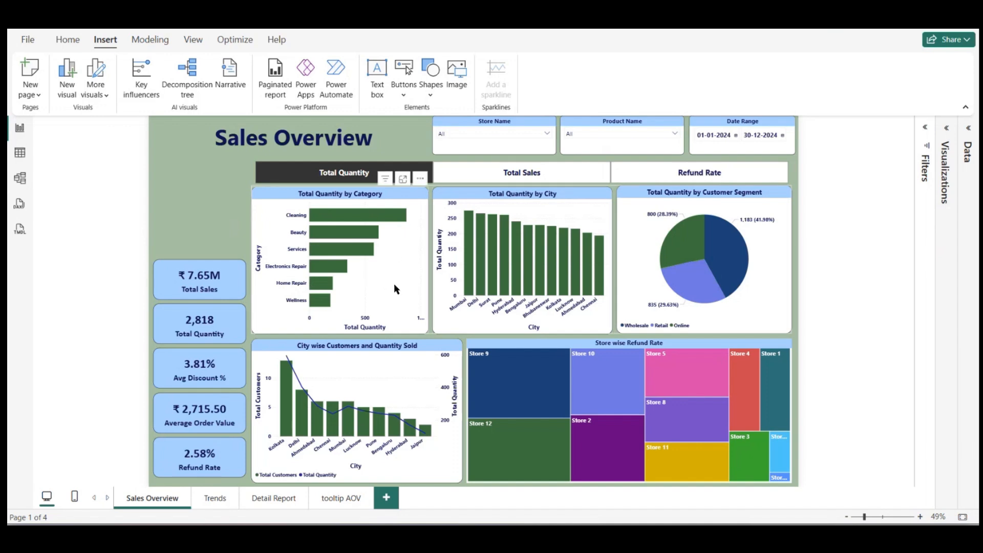
left_click(392, 249)
left_click(392, 248)
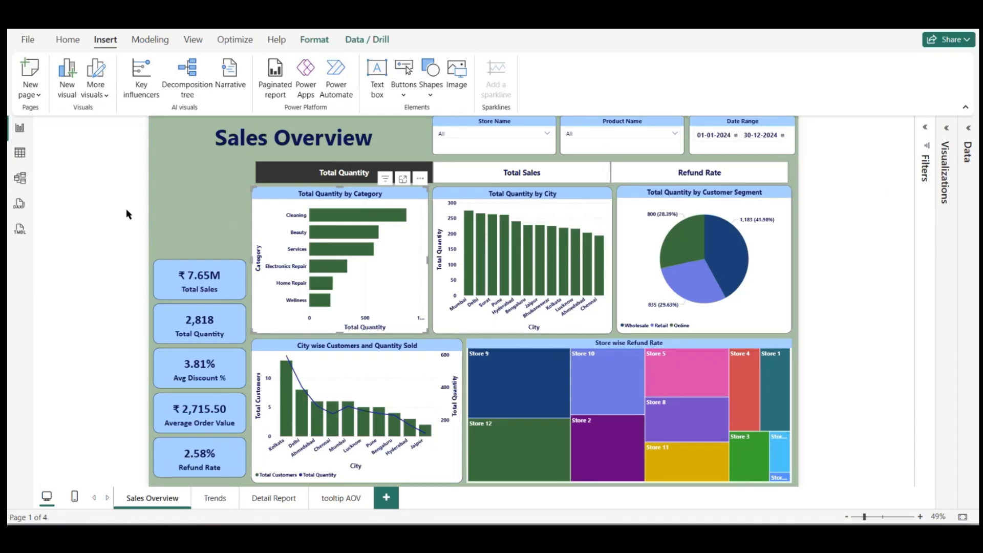
left_click(181, 205)
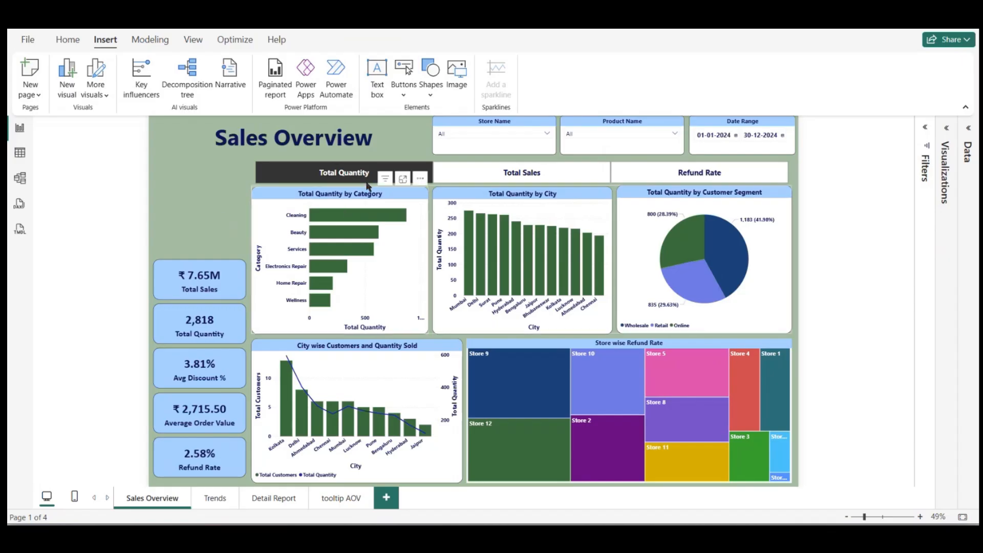
Step: Show the Bookmarks and Selection panes beside the Sales Overview page
left_click(193, 40)
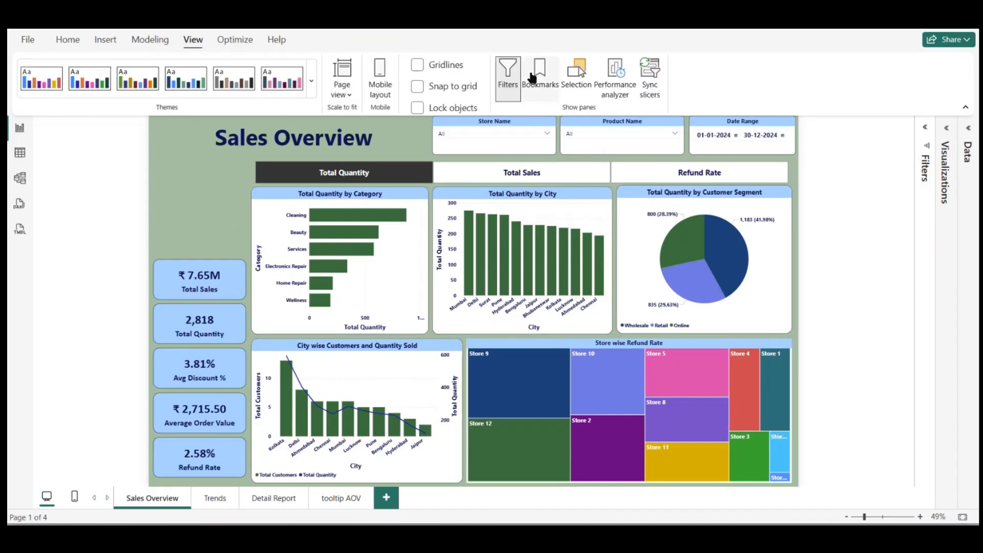
left_click(533, 76)
left_click(576, 77)
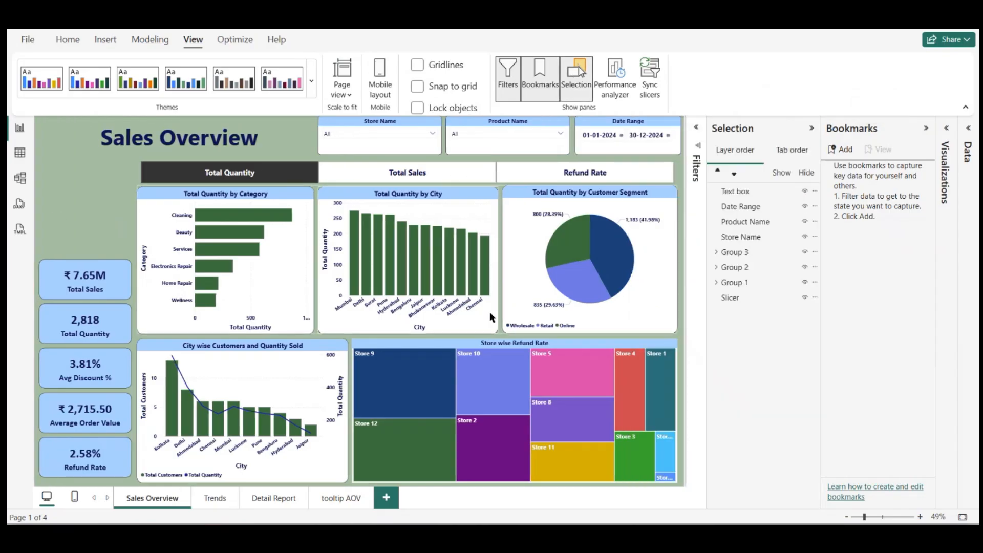
Step: Rename Group 2, the row of three Total Quantity charts, as "Para Group" and collapse its entry
left_click(722, 268)
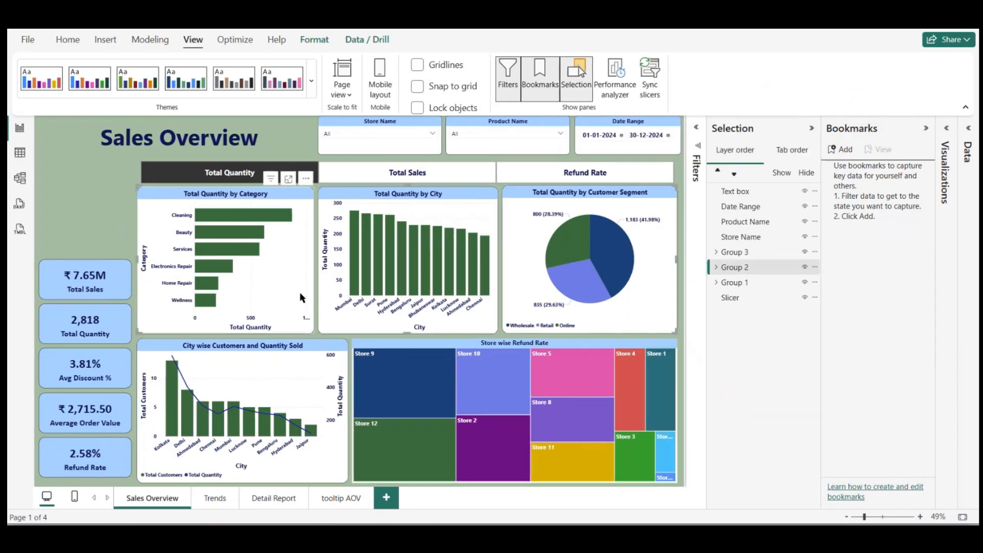
left_click(717, 267)
double_click(729, 267)
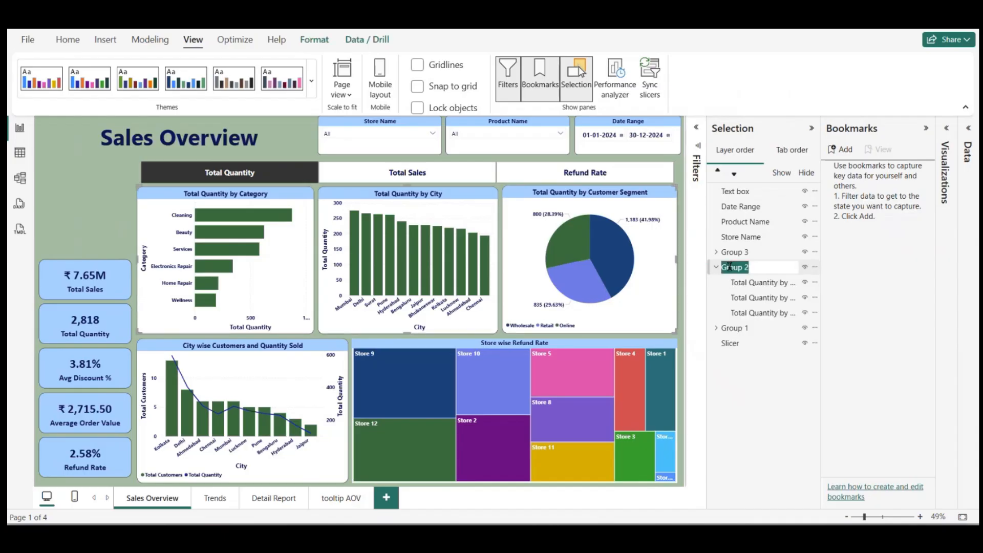
type("Para Group")
key("Return")
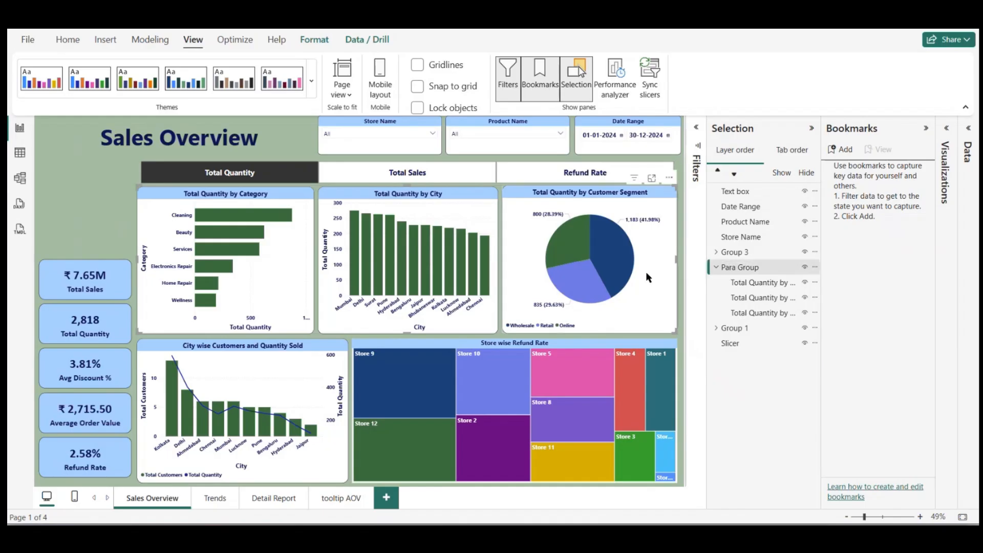
left_click(47, 222)
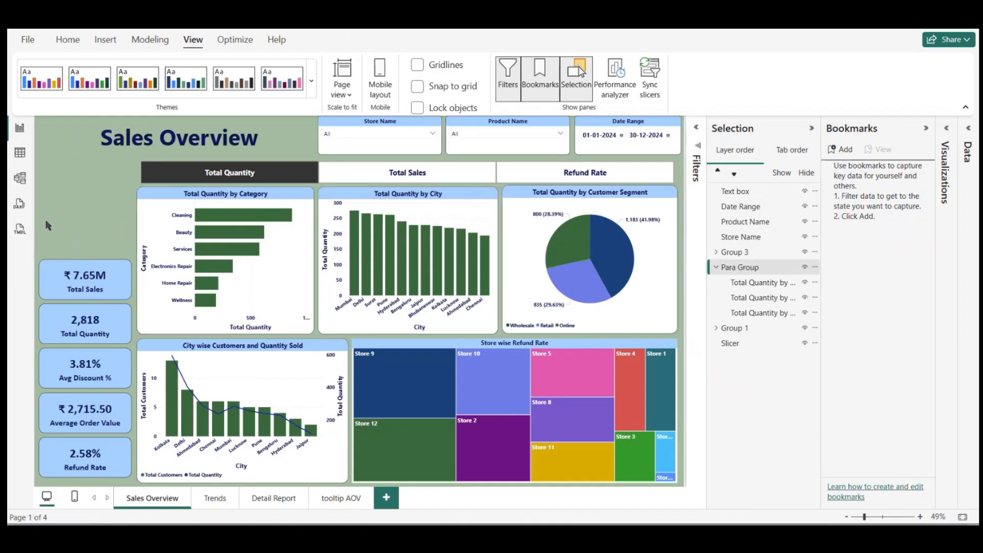
left_click(716, 268)
left_click(716, 268)
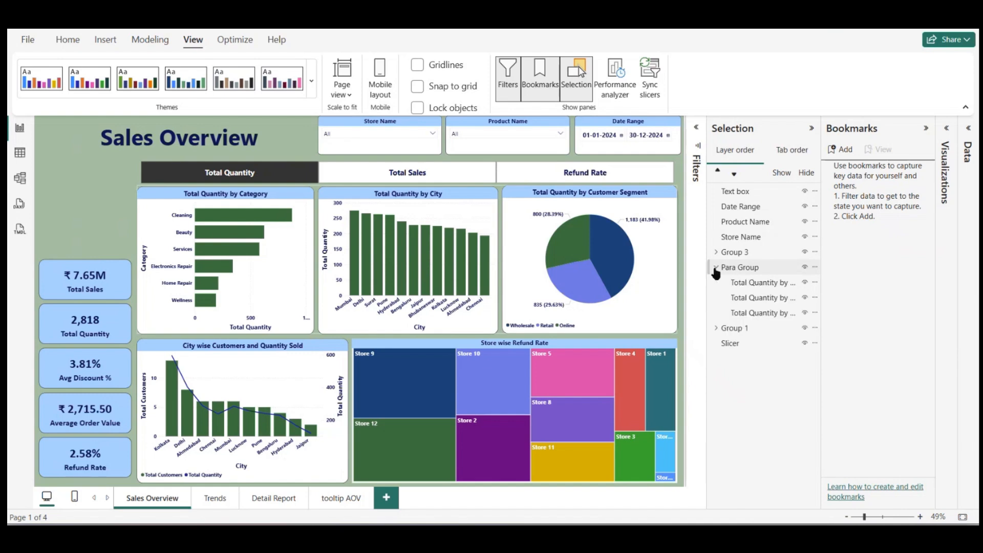
left_click(716, 269)
Step: Duplicate the Total Quantity by Category, by City and by Customer Segment charts, and hide the original Para Group
left_click(246, 270)
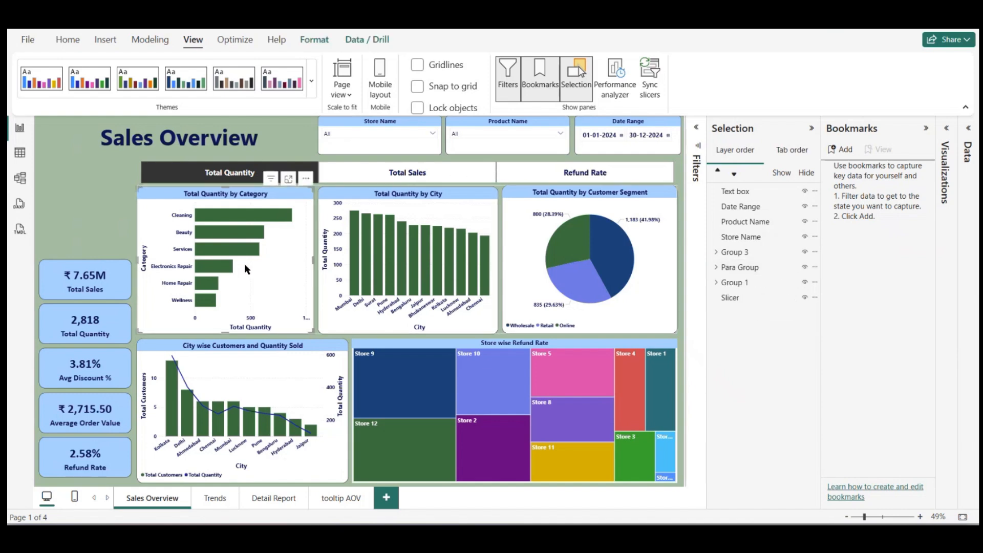
key("ctrl+v")
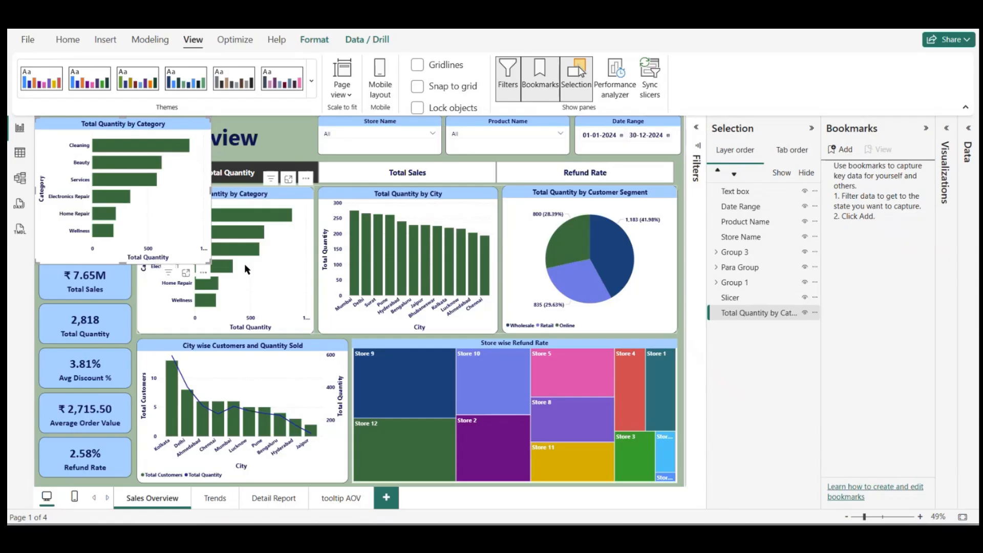
left_click(365, 279)
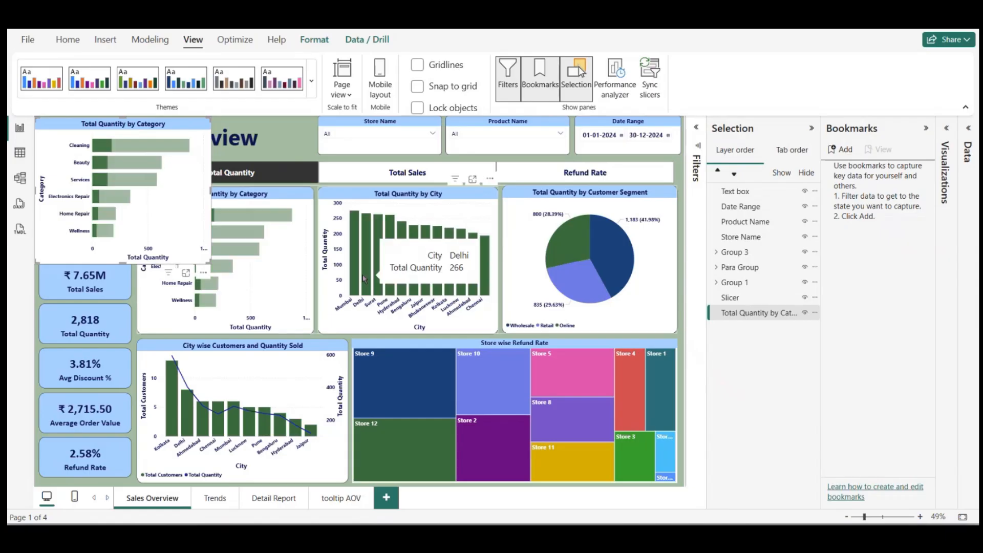
double_click(414, 202)
key("ctrl+c")
key("ctrl+v")
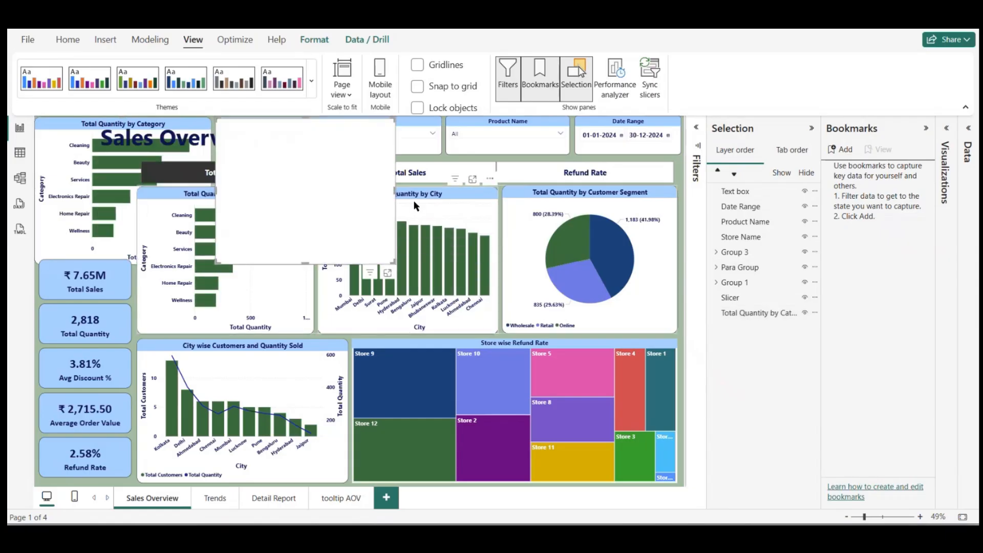
left_click(533, 230)
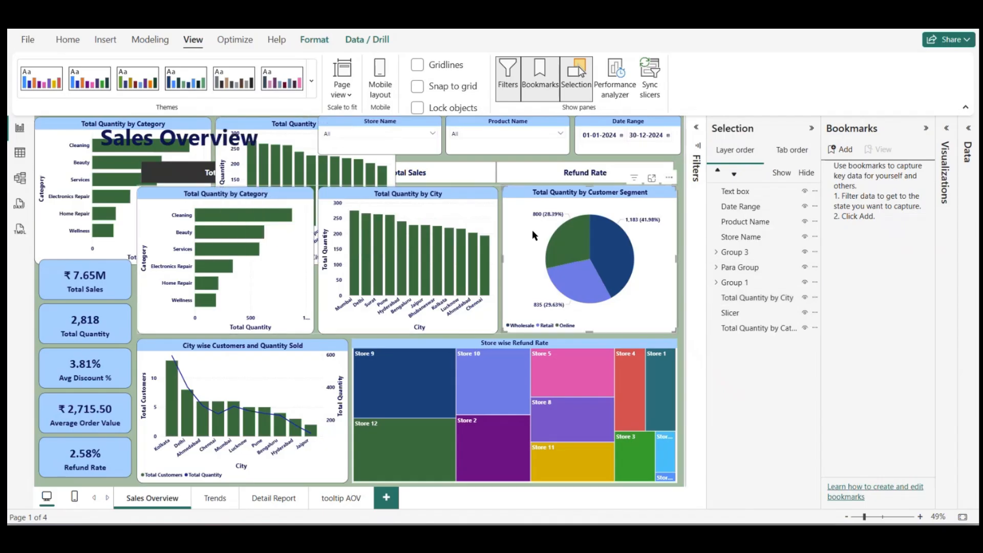
key("ctrl+c")
key("ctrl+v")
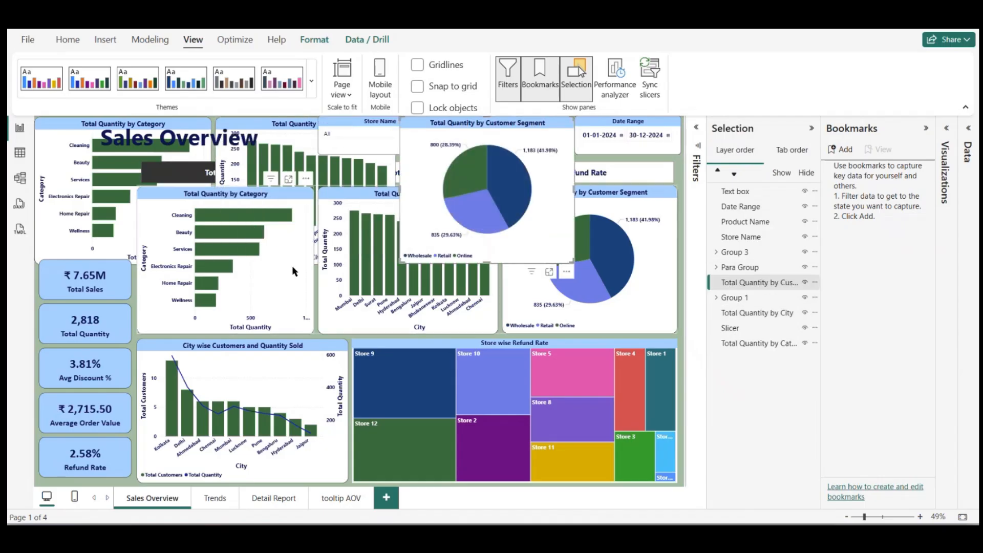
left_click(293, 268)
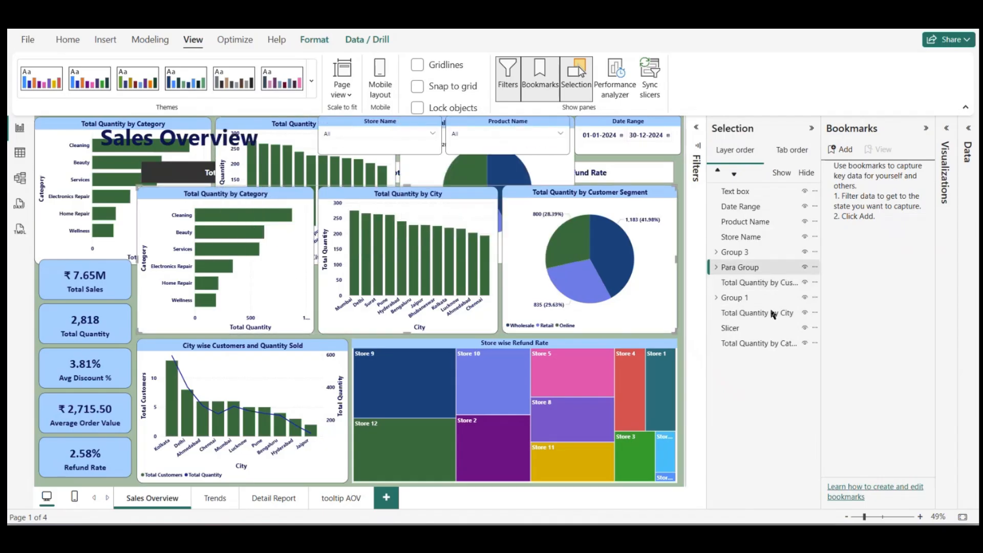
left_click(805, 267)
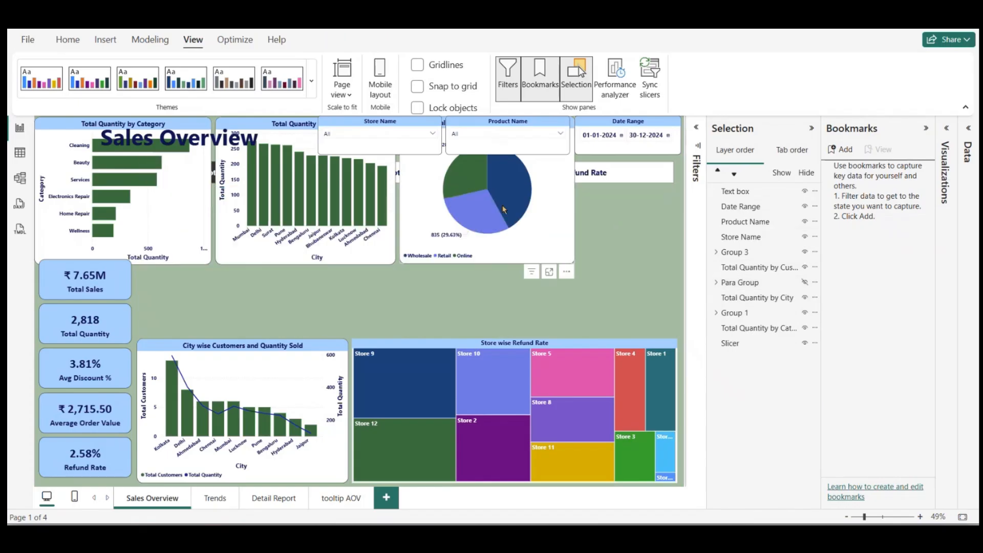
Step: Try to group the copied Category and Customer Segment charts and move them down, and undo the move
left_click(195, 203)
left_click(275, 190)
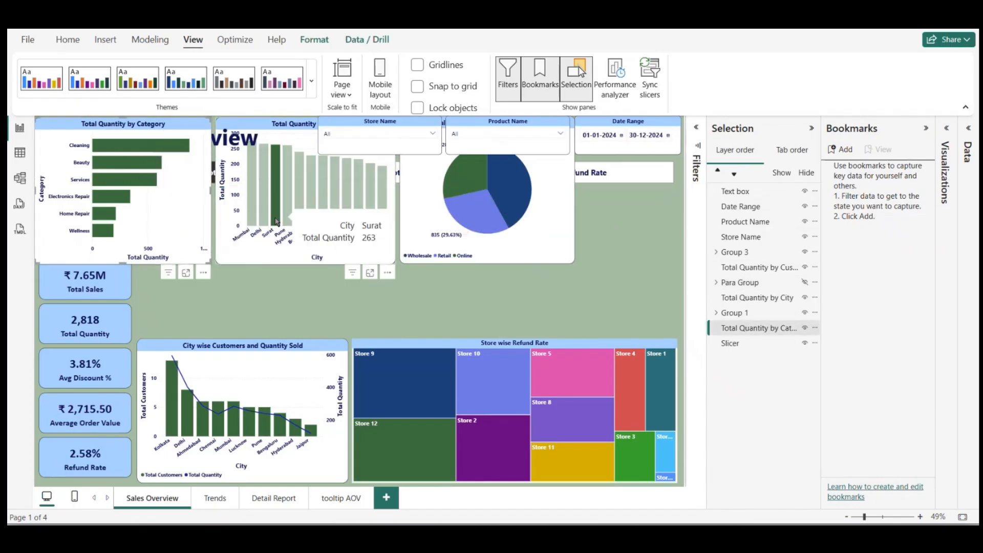
left_click(275, 211)
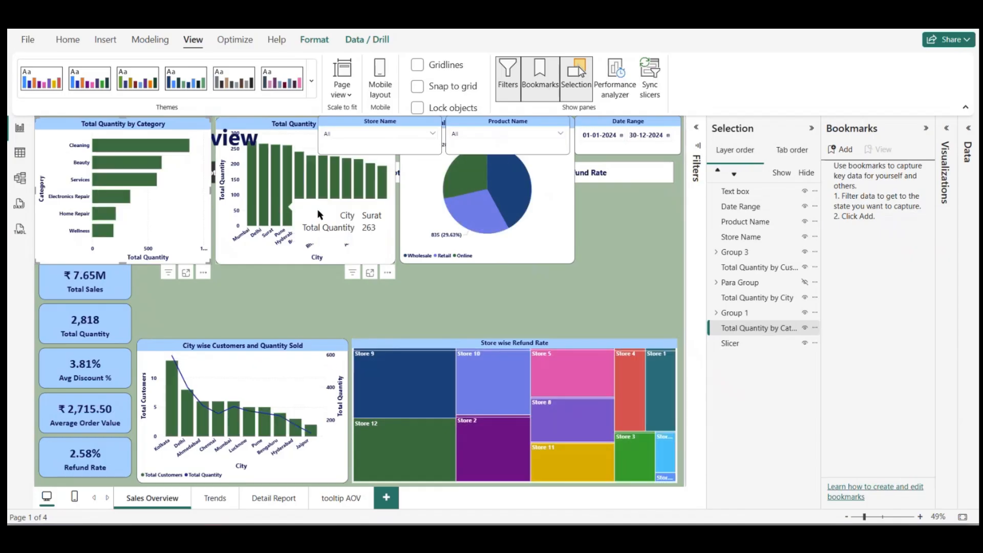
left_click(422, 208)
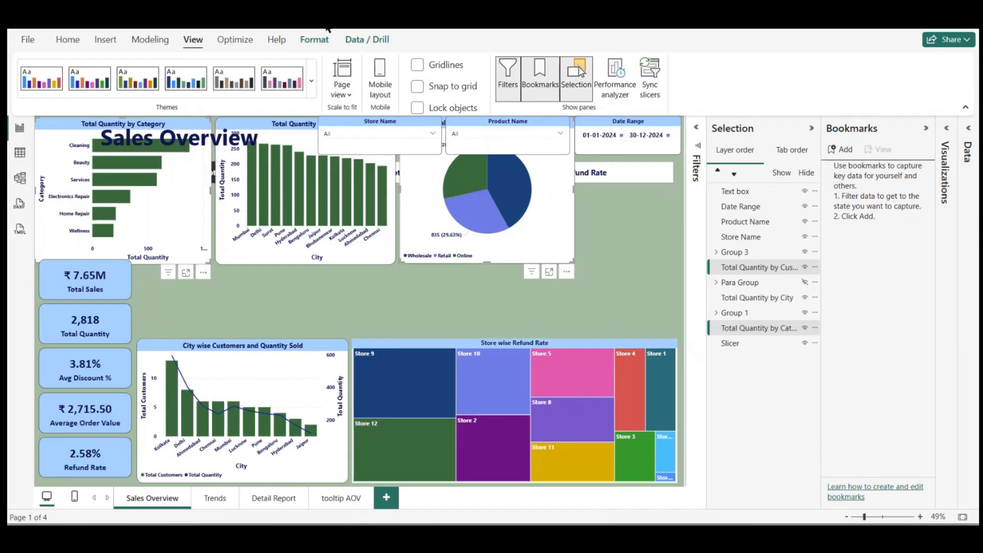
left_click(315, 39)
left_click(311, 83)
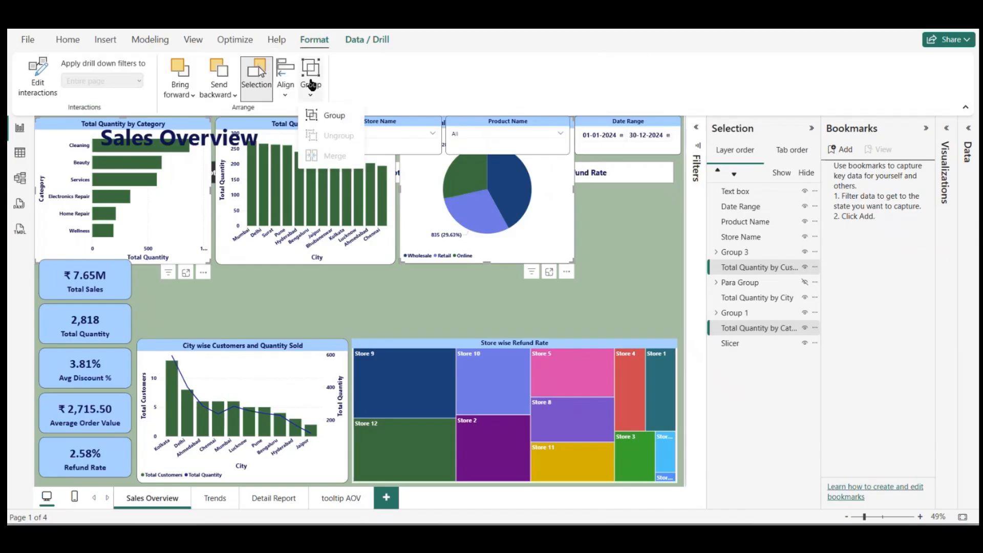
left_click(334, 115)
left_click_drag(427, 210, 478, 273)
key("ctrl+z")
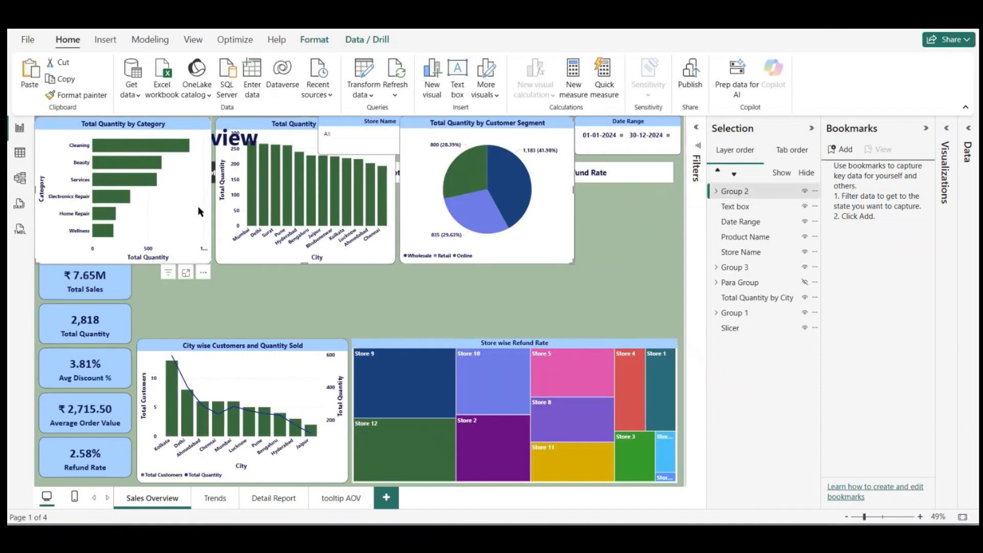
Step: Regroup the copied charts so all three form one group, and place it in the empty row below the metric selector
left_click(178, 259)
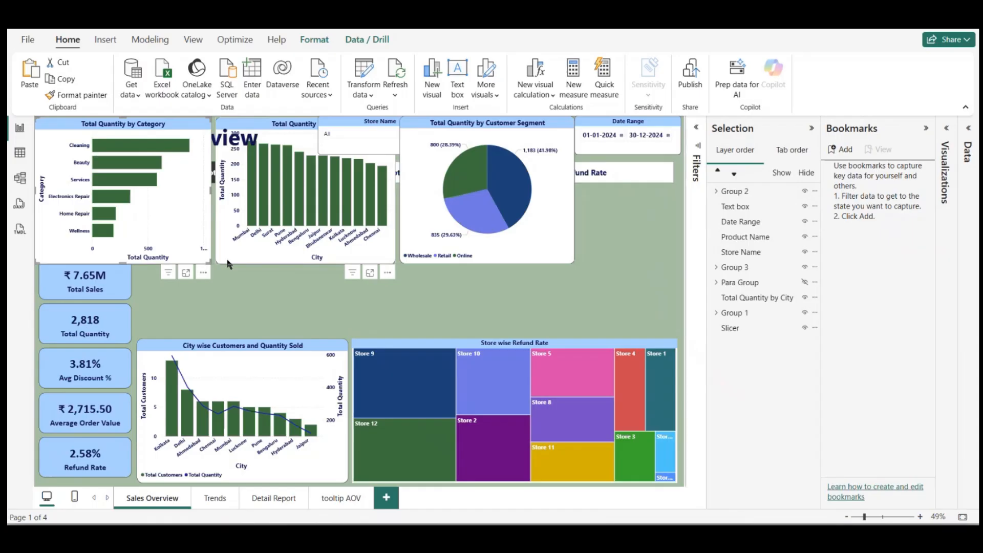
left_click(227, 262, "ctrl")
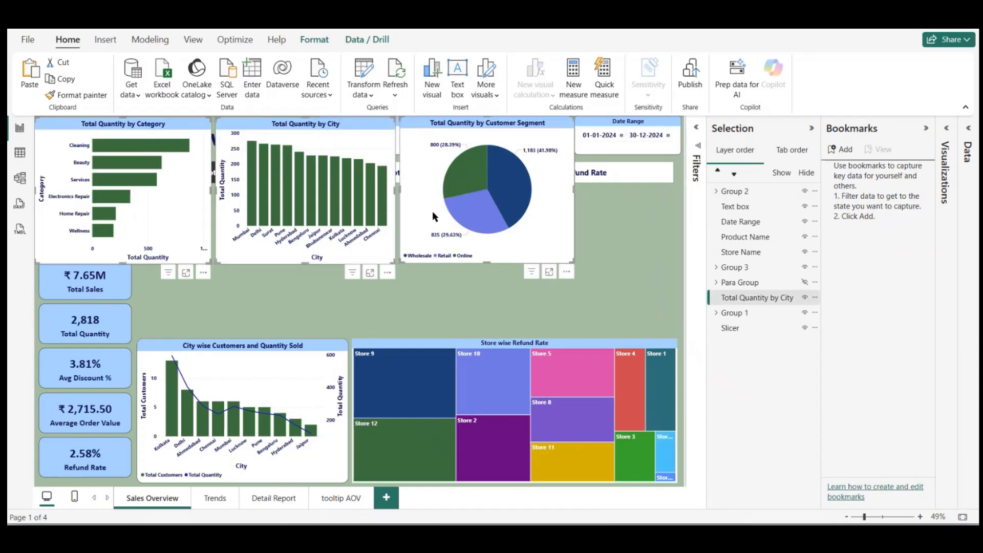
right_click(416, 188)
mouse_move(455, 229)
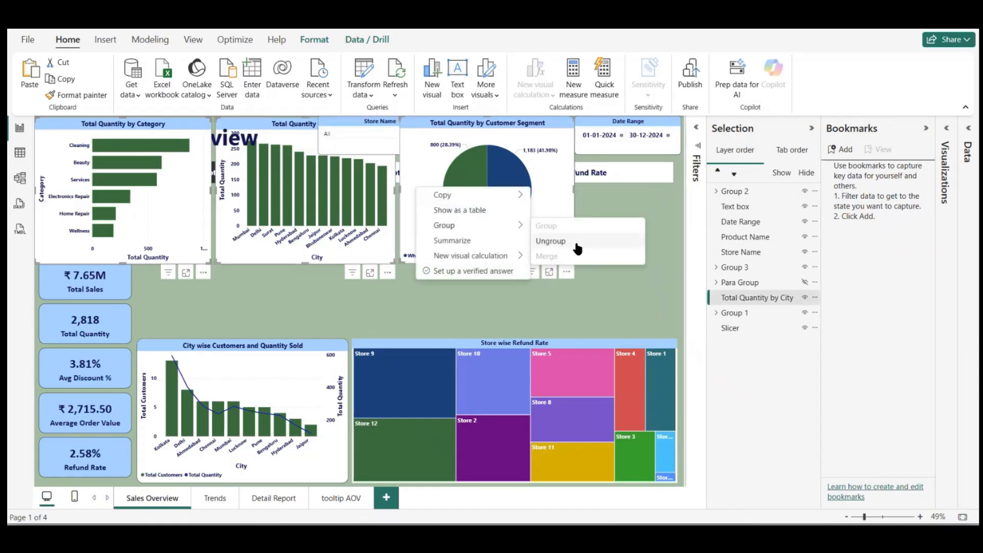
left_click(574, 246)
right_click(428, 231)
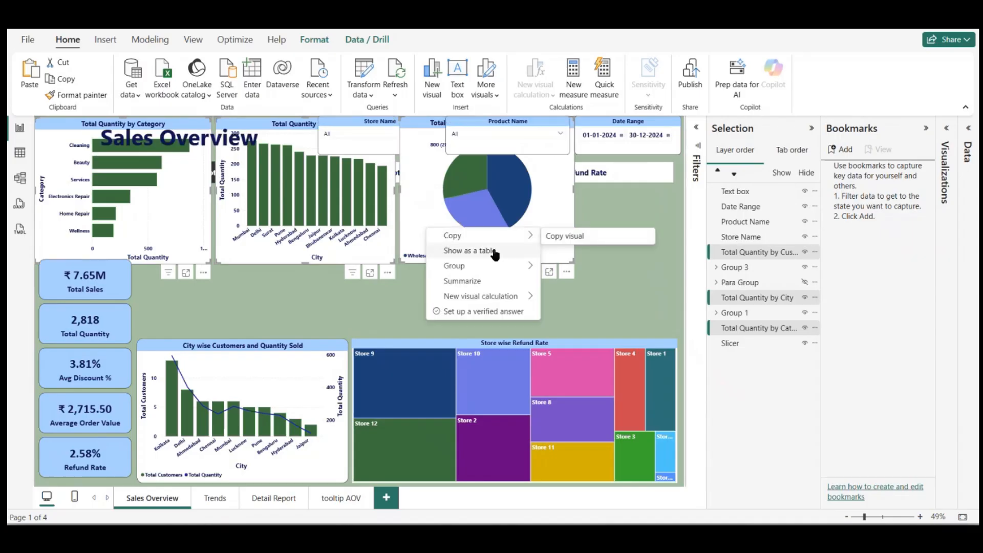
mouse_move(501, 267)
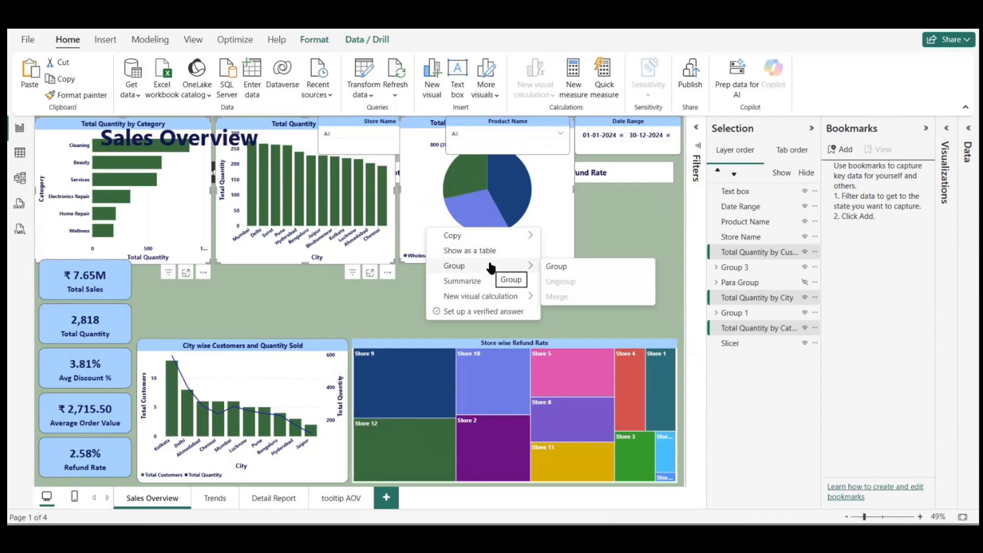
left_click(558, 266)
left_click_drag(497, 280, 523, 274)
right_click(479, 217)
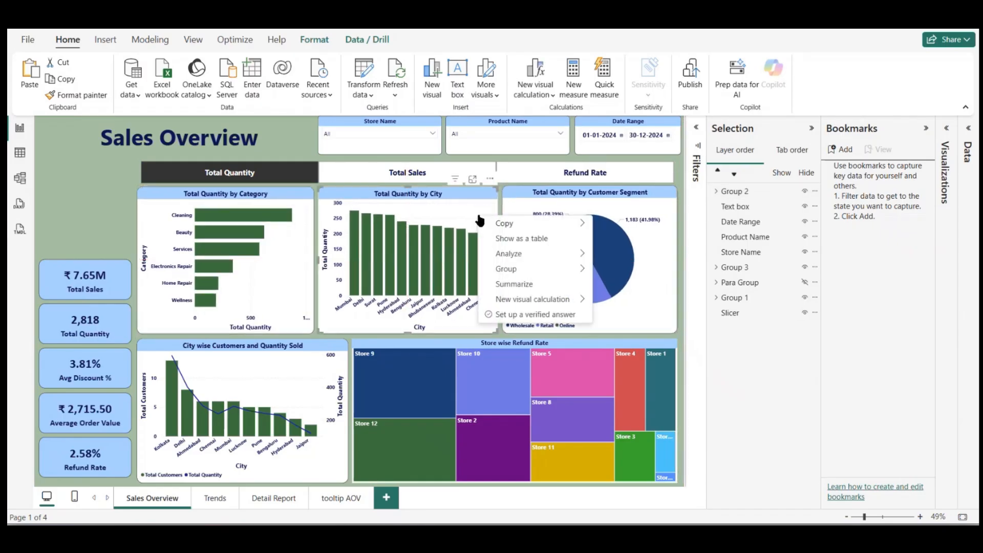
left_click(52, 212)
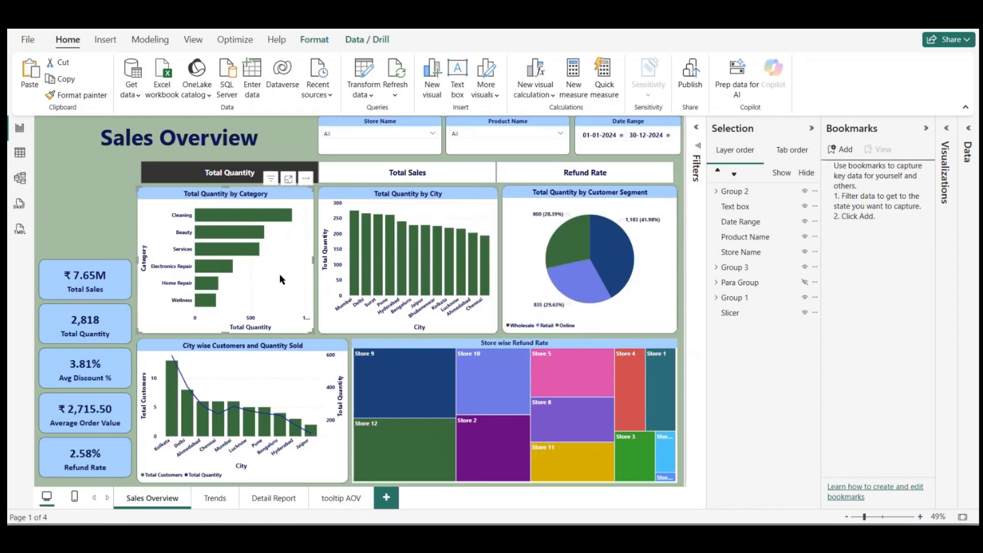
left_click(543, 255)
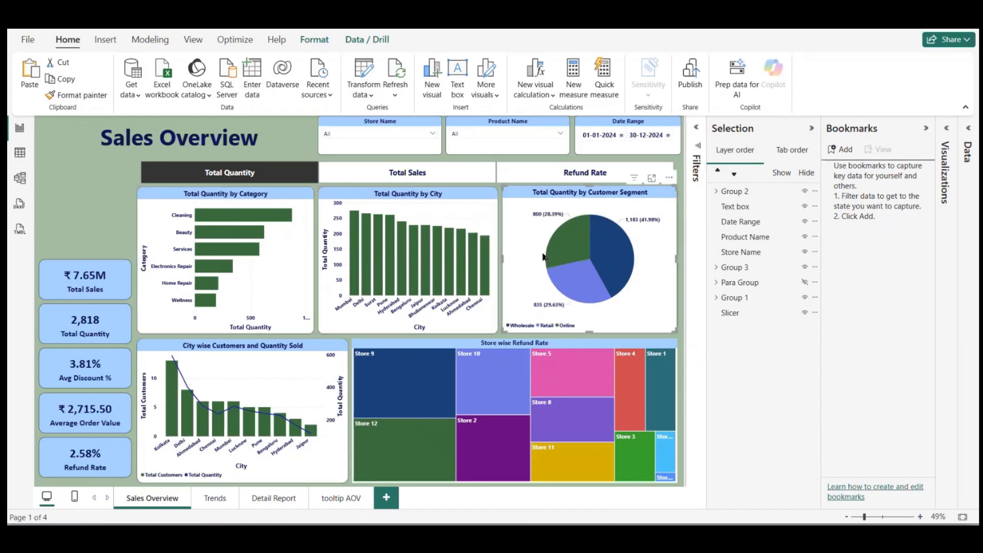
left_click(113, 232)
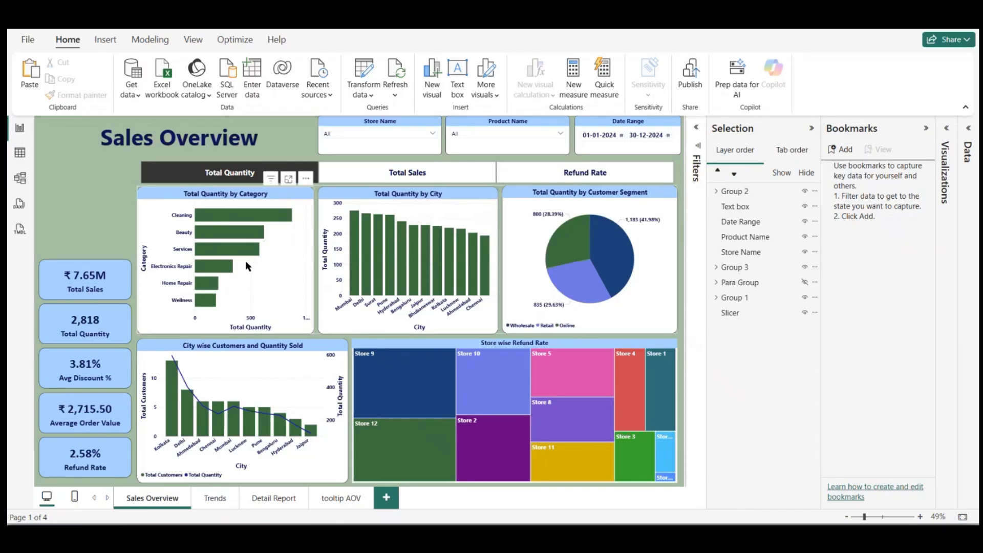
left_click(247, 266)
Step: Rename the group of copied charts as "TableGroup"
left_click(749, 195)
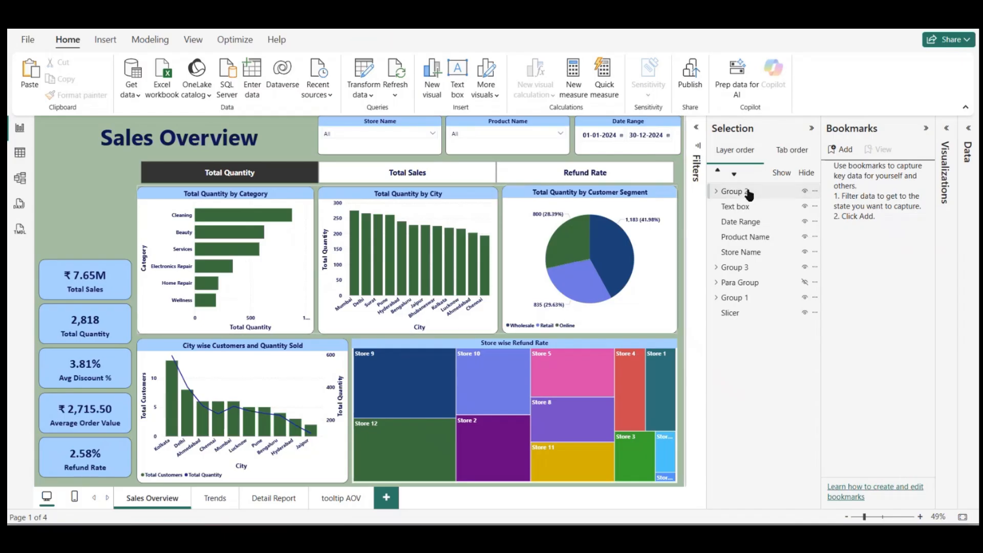
double_click(749, 192)
type("TableGr")
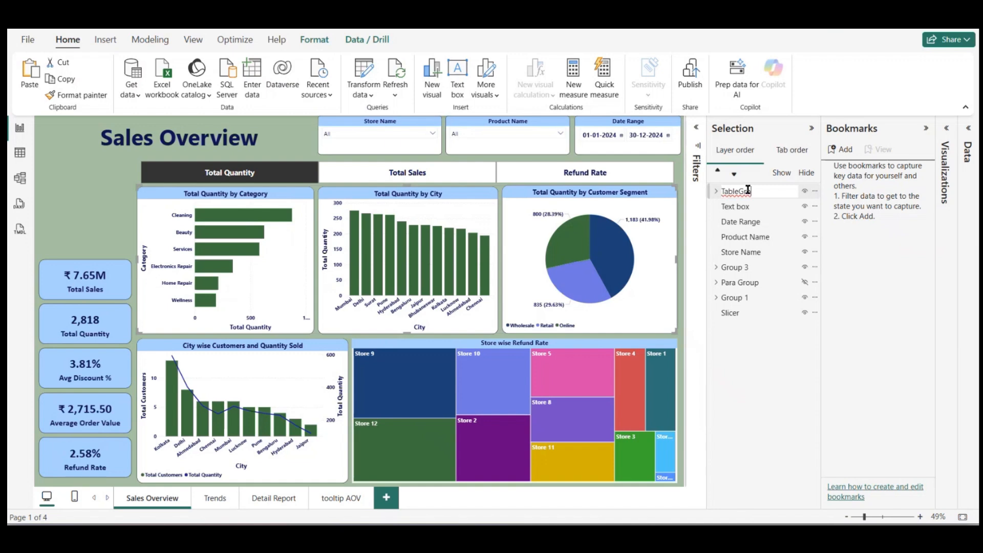
type("oup")
key("Return")
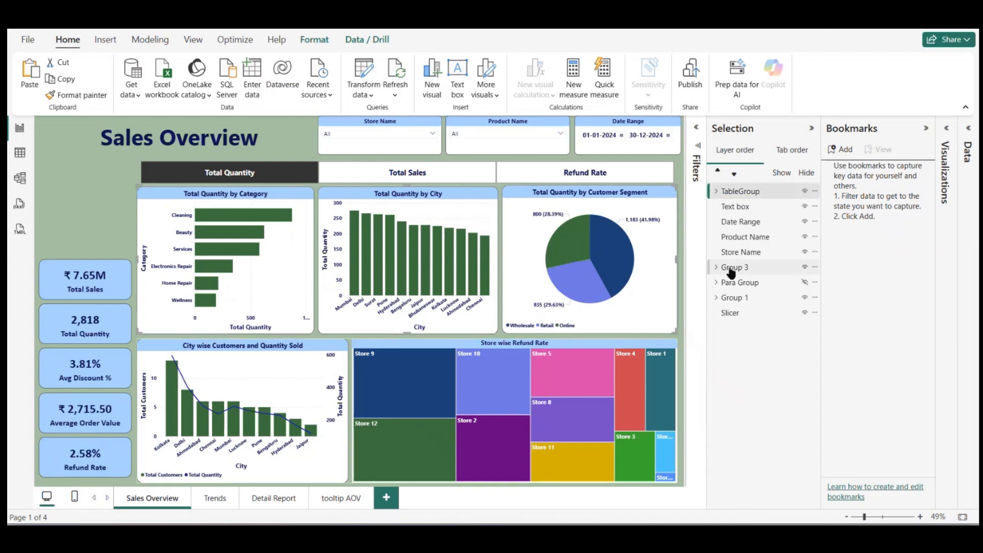
Step: Convert the copied Category, City and Customer Segment charts in TableGroup into table visuals
left_click(293, 277)
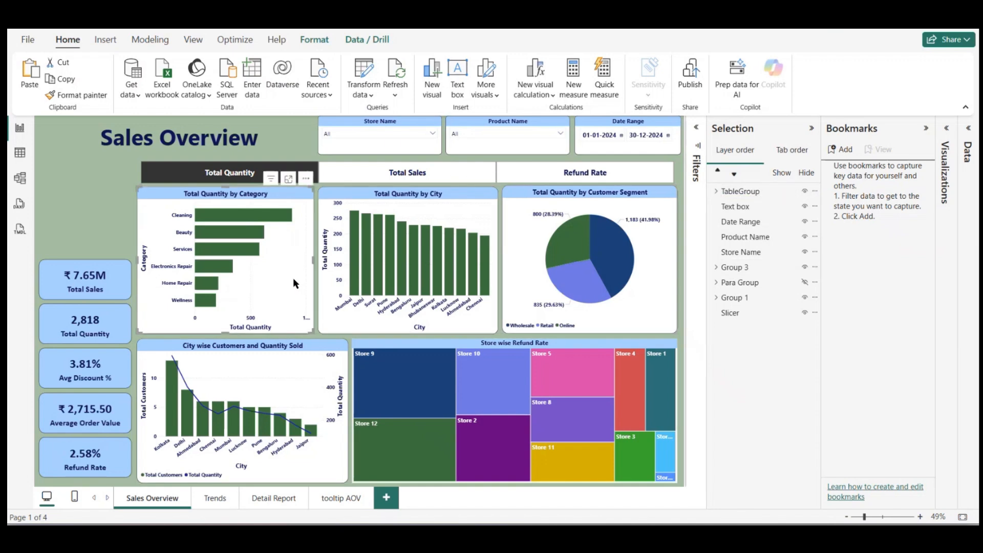
left_click(947, 129)
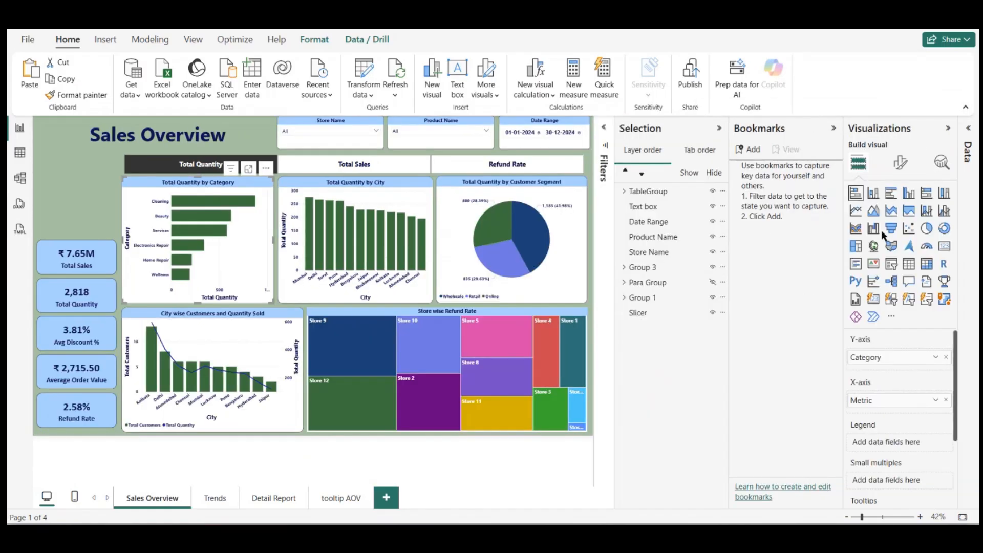
left_click(910, 264)
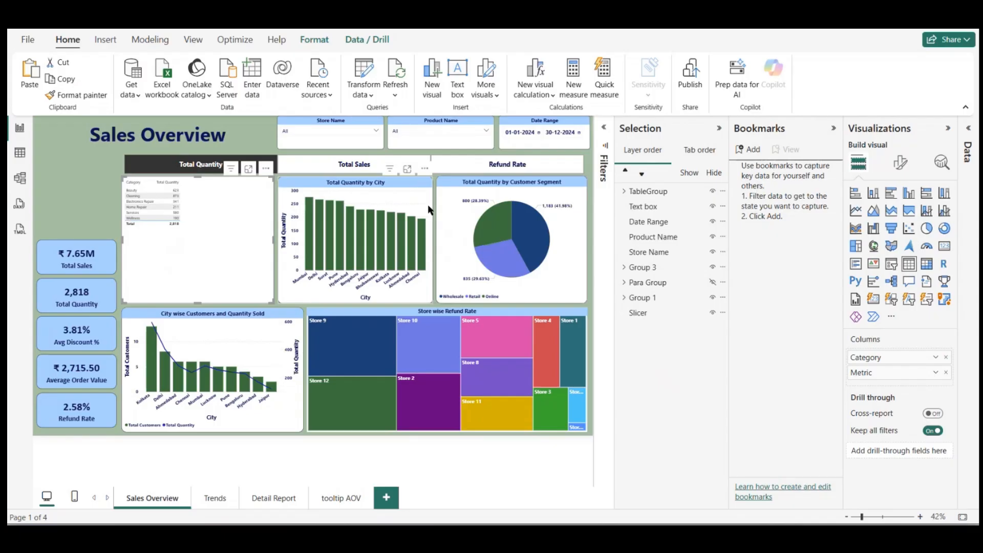
left_click(901, 164)
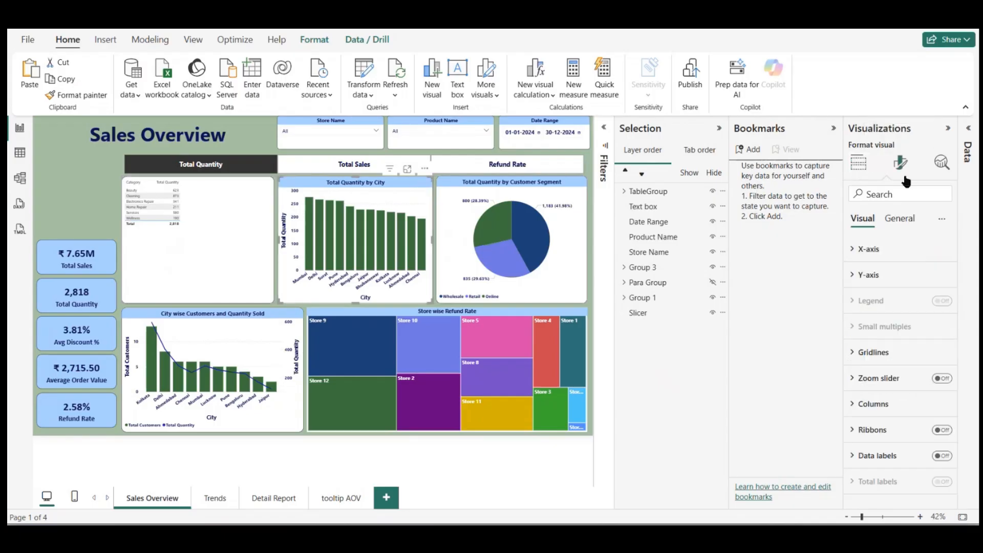
left_click(859, 163)
left_click(910, 263)
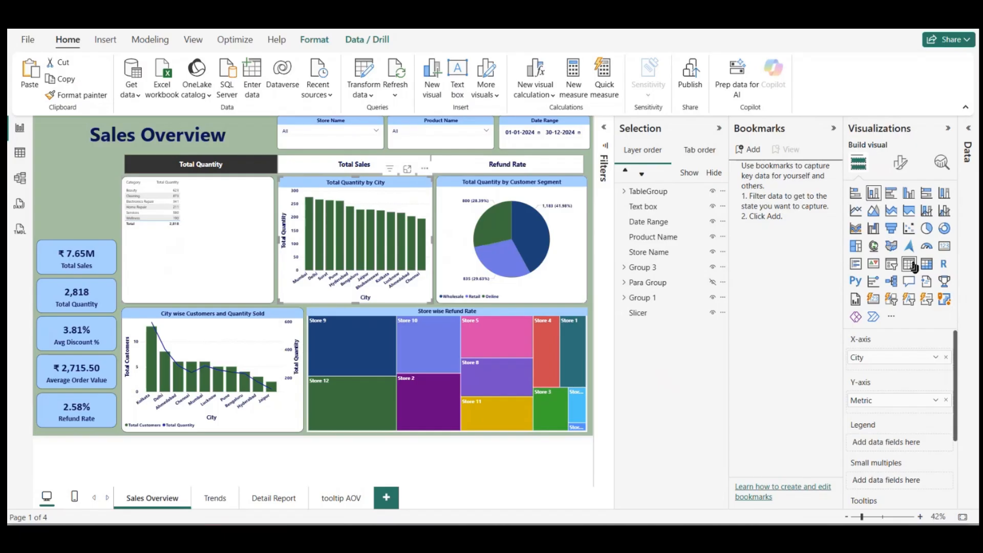
left_click(549, 199)
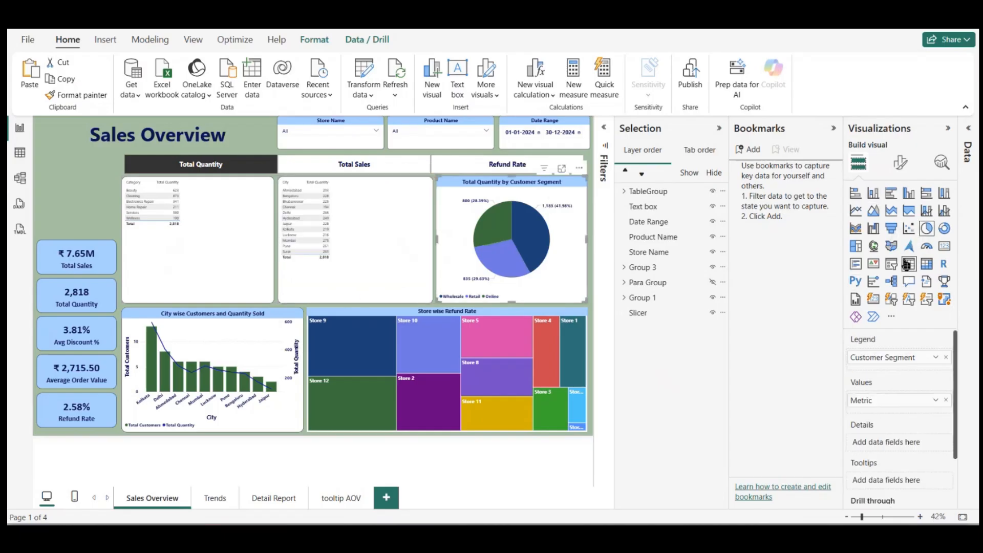
left_click(908, 264)
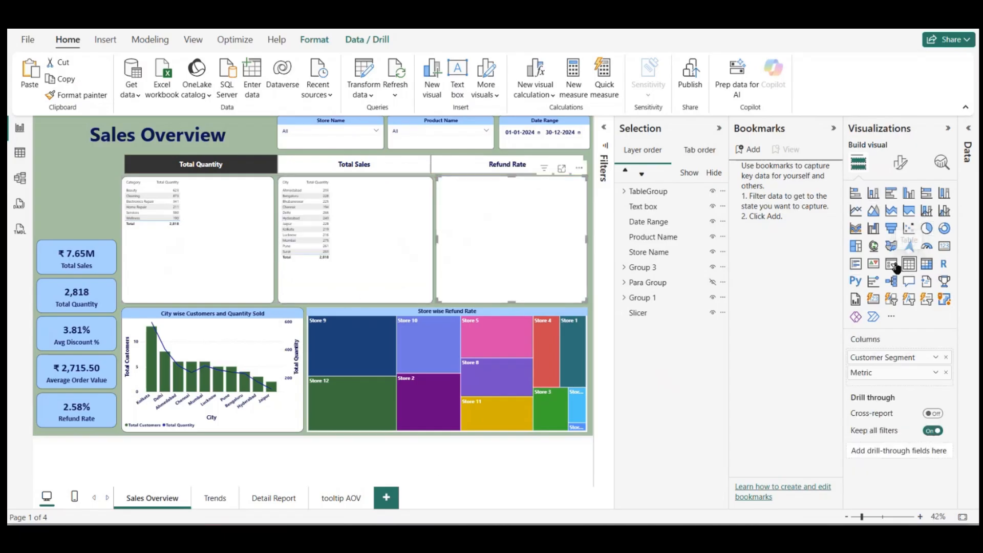
Step: Try to copy the Detail Report table's formatting onto the City table on Sales Overview with Format Painter
left_click(274, 500)
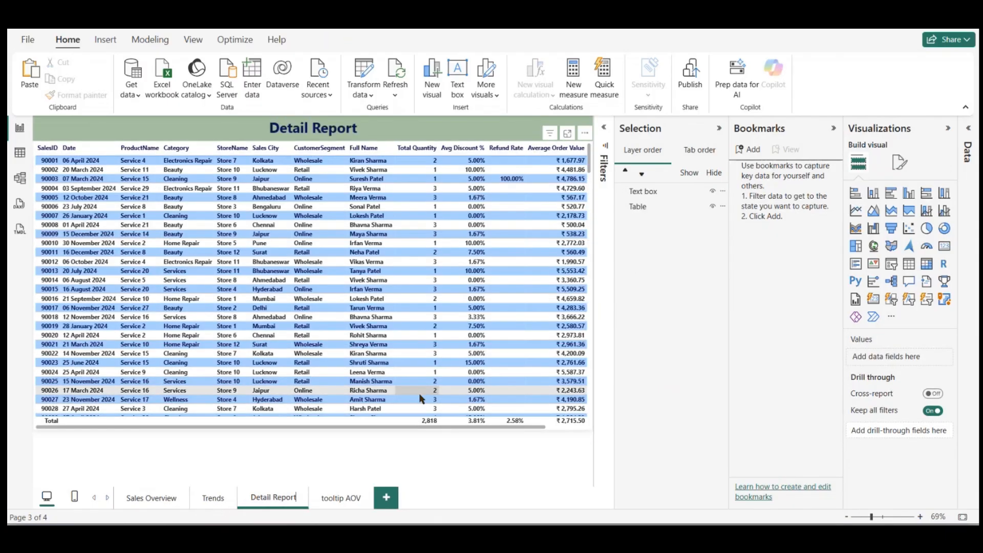
left_click(395, 426)
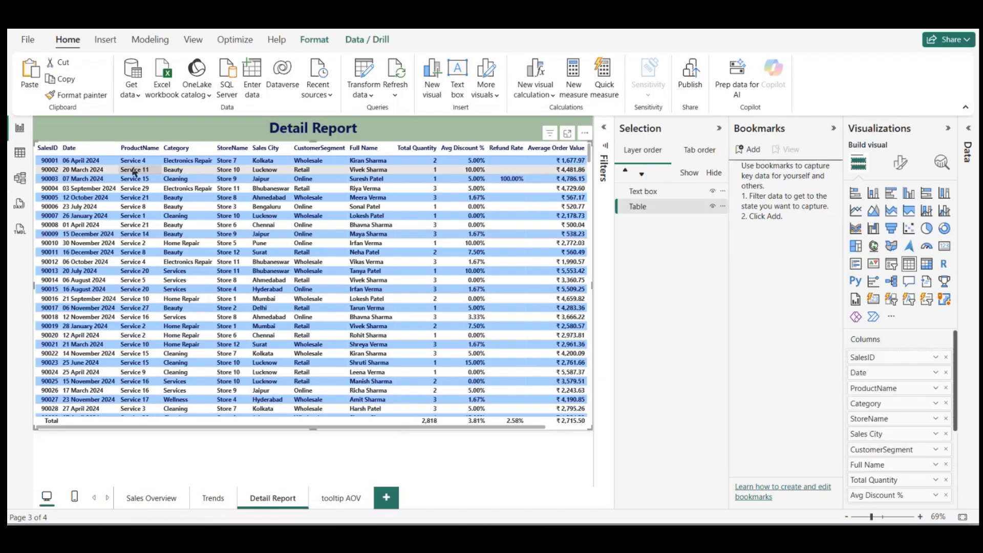
left_click(93, 100)
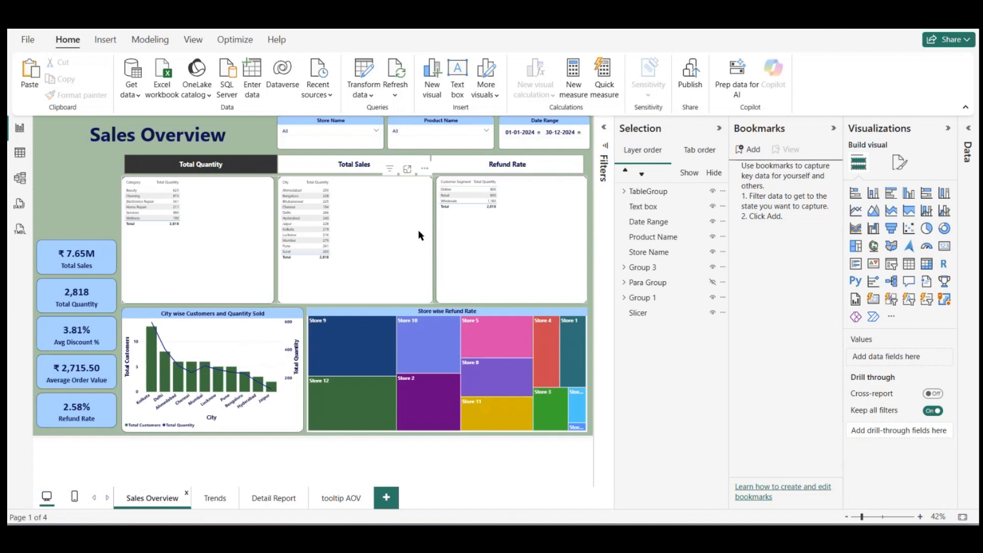
left_click(421, 269)
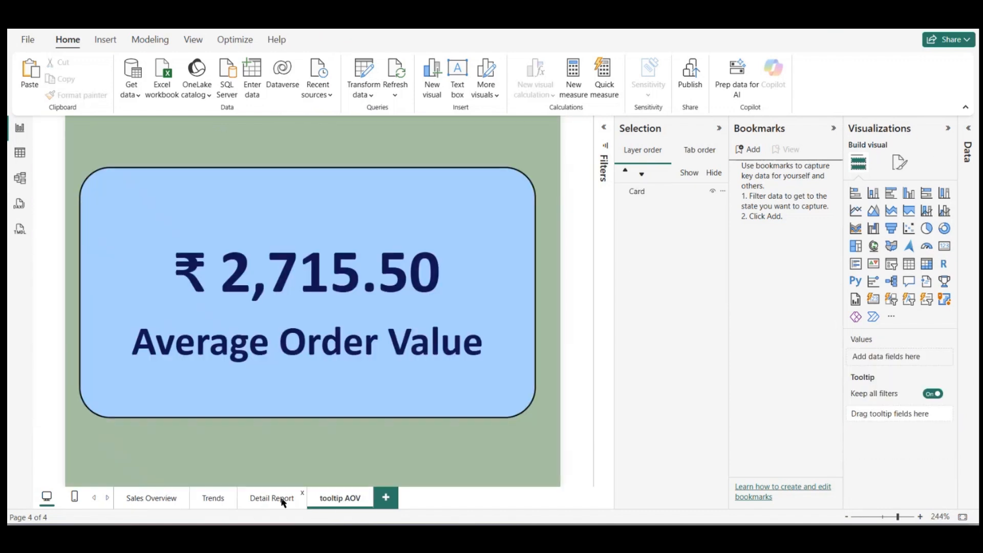
Step: Copy the table from the Detail Report page and paste it onto the Sales Overview page
left_click(277, 499)
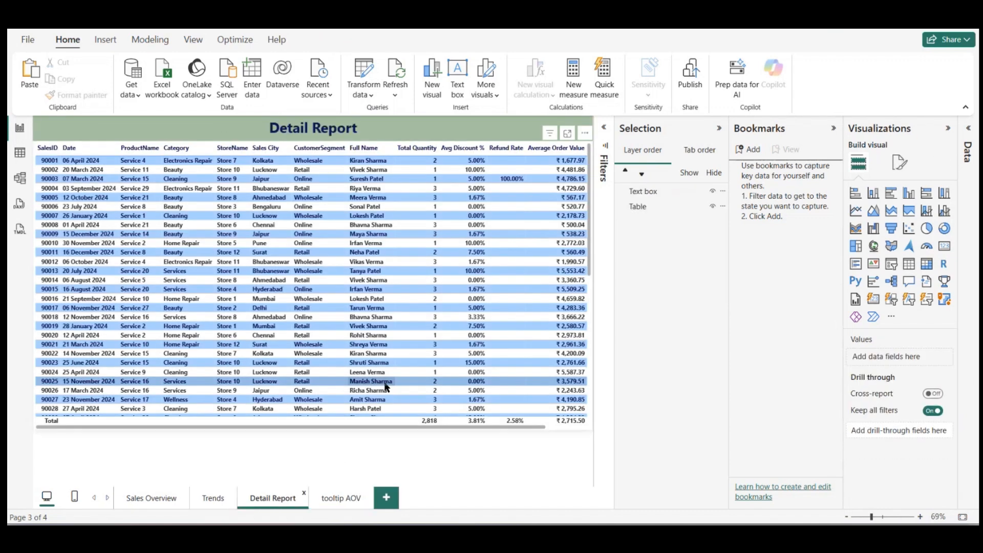
left_click(377, 428)
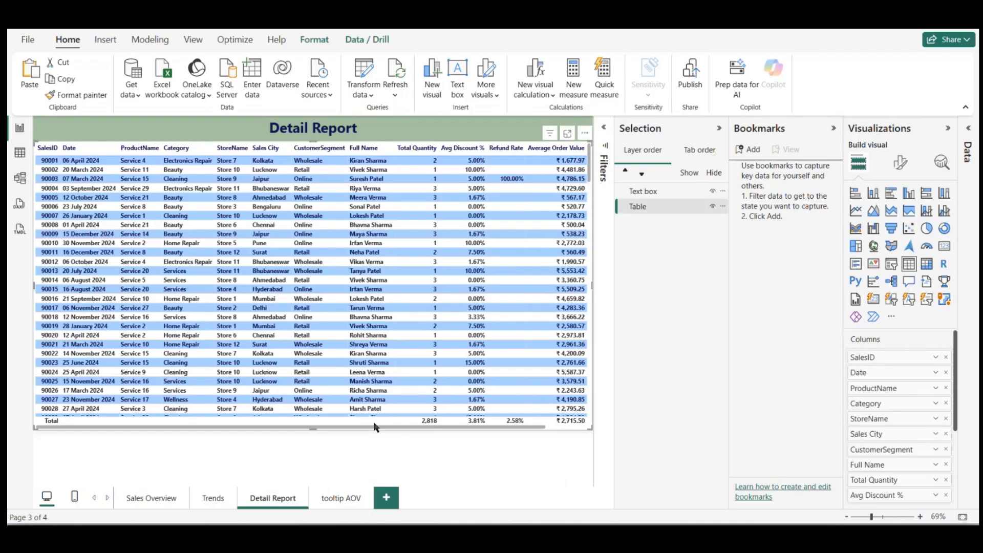
left_click(152, 498)
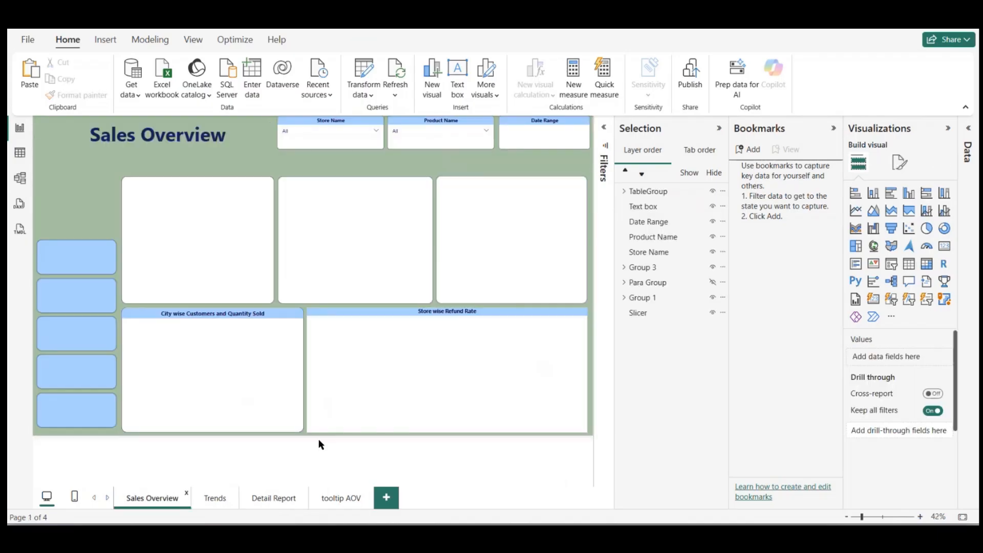
key("ctrl+v")
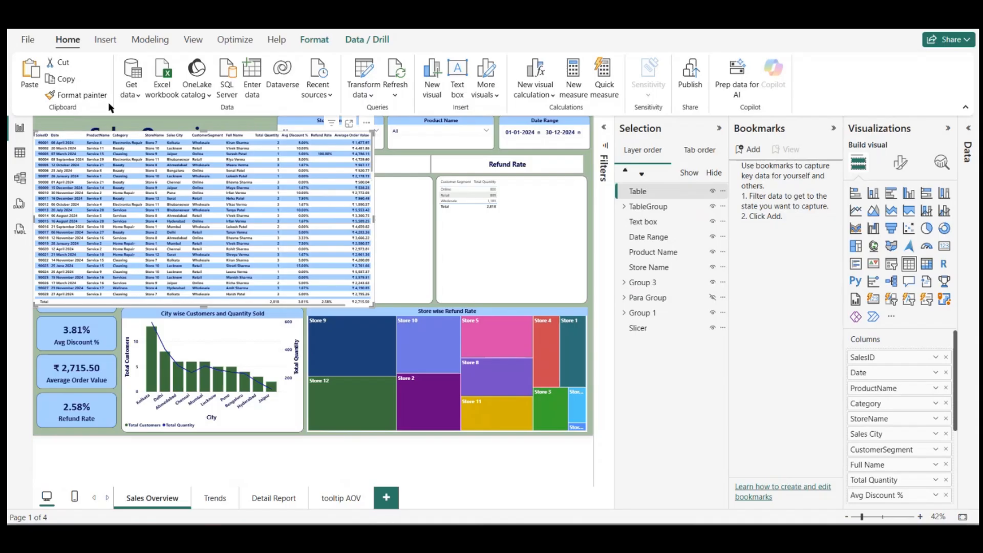
Step: Apply the pasted table's formatting to TableGroup with Format Painter, and remove the pasted table from Sales Overview
left_click(77, 94)
left_click(485, 271)
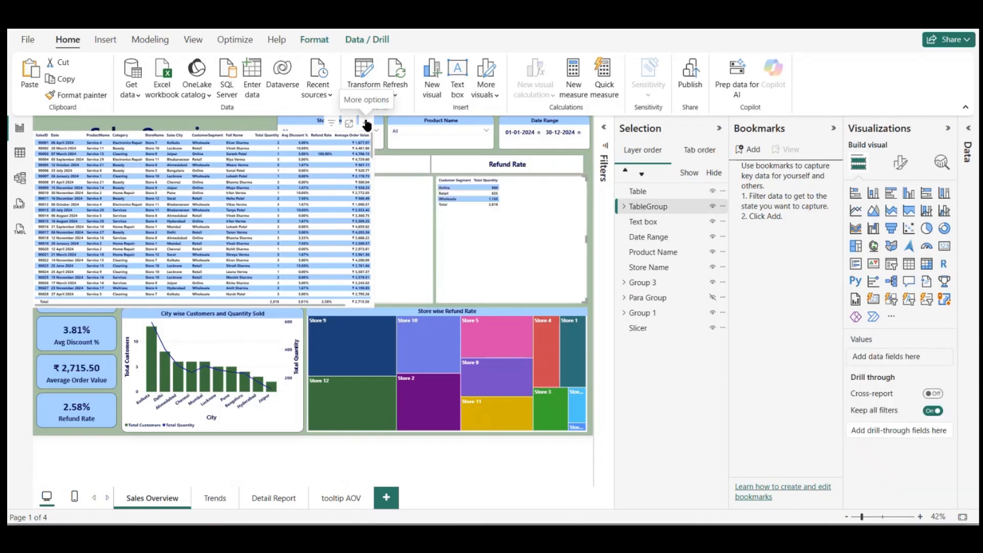
left_click(366, 128)
left_click(389, 169)
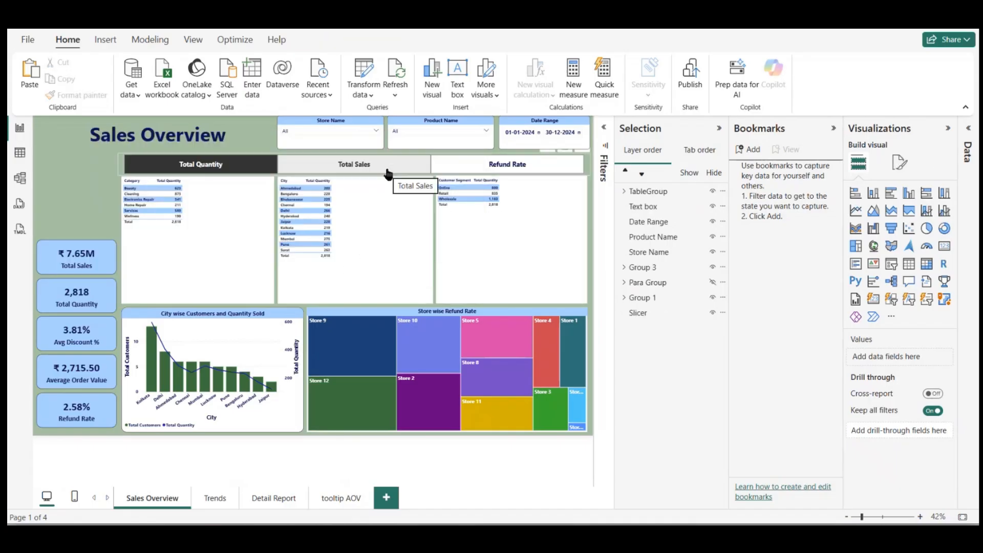
Step: Enlarge the Category table's column header font, set its values font size to 15, and widen its Category column
left_click(245, 233)
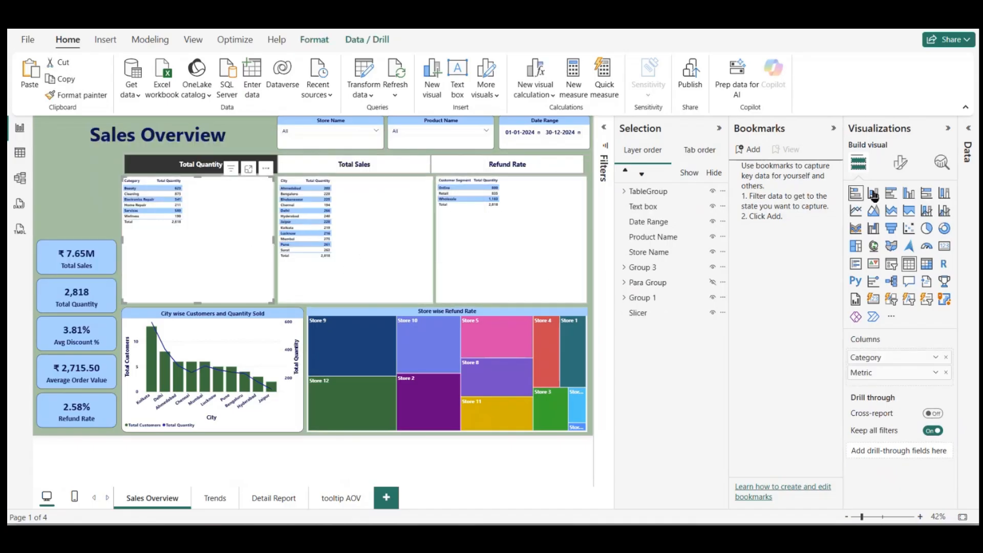
left_click(899, 163)
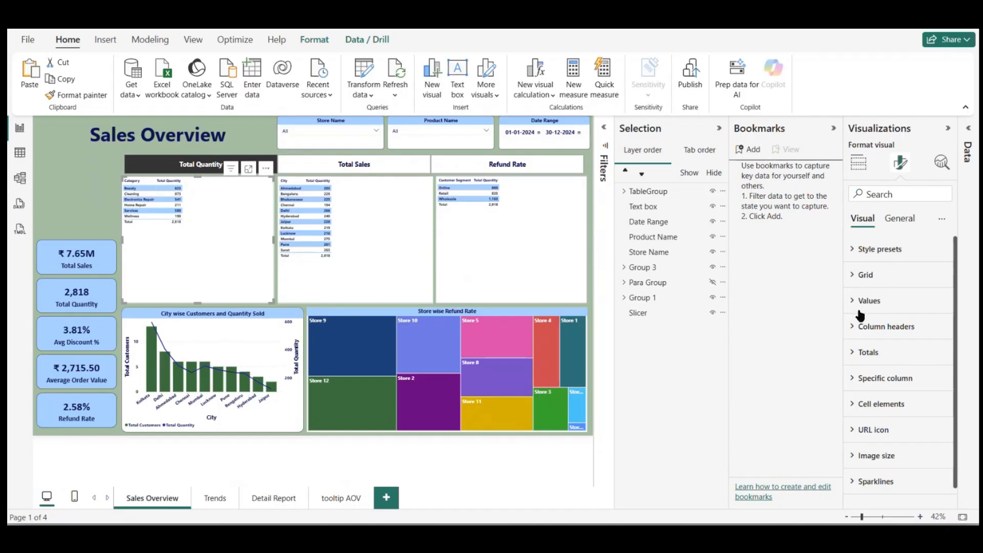
left_click(864, 327)
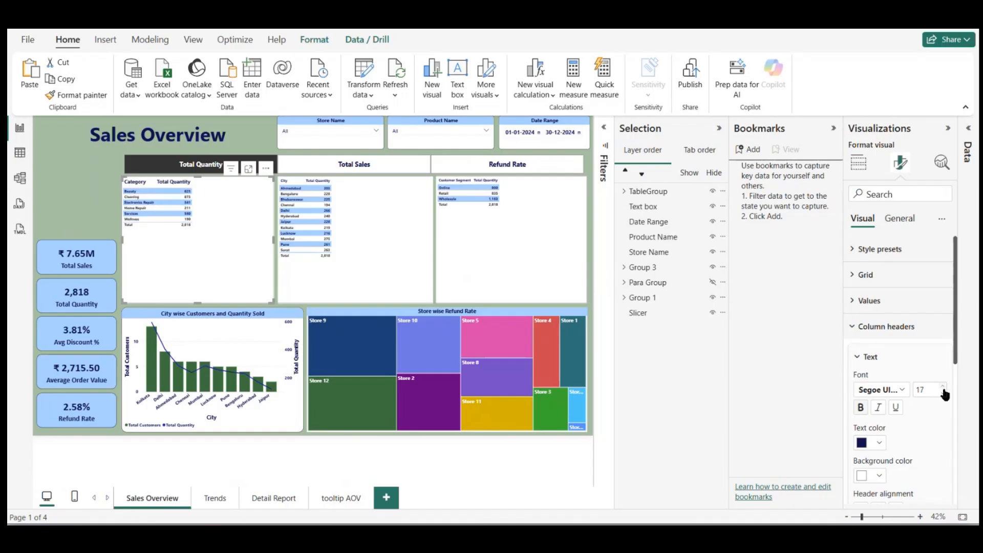
left_click(863, 303)
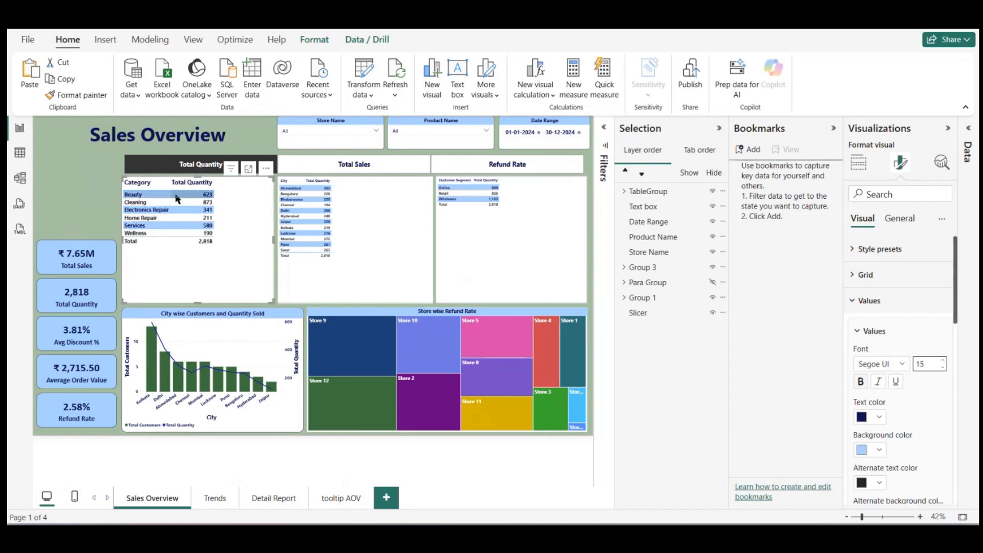
left_click_drag(170, 185, 222, 197)
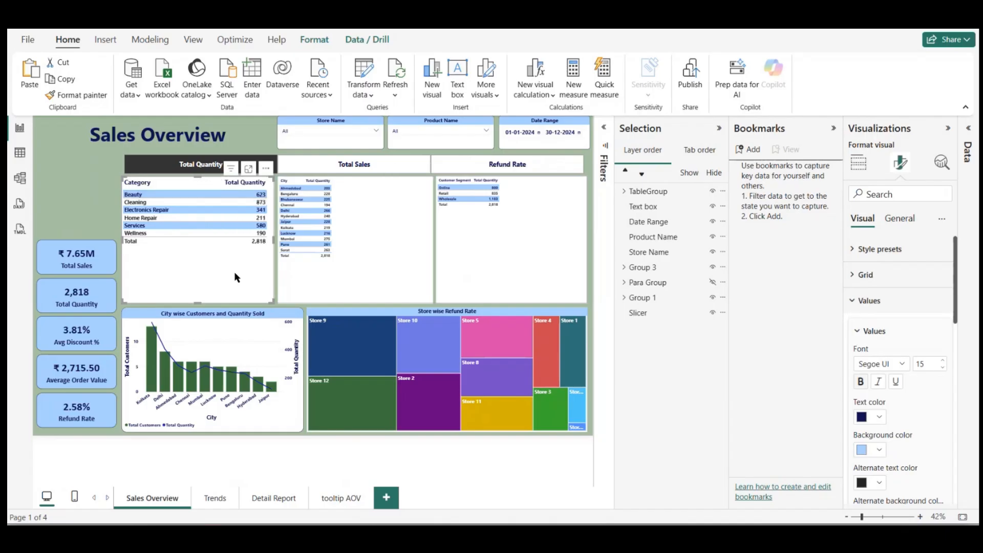
Step: Copy the Category table's formatting to the City and Customer Segment tables with Format Painter, and widen their first columns
left_click(101, 103)
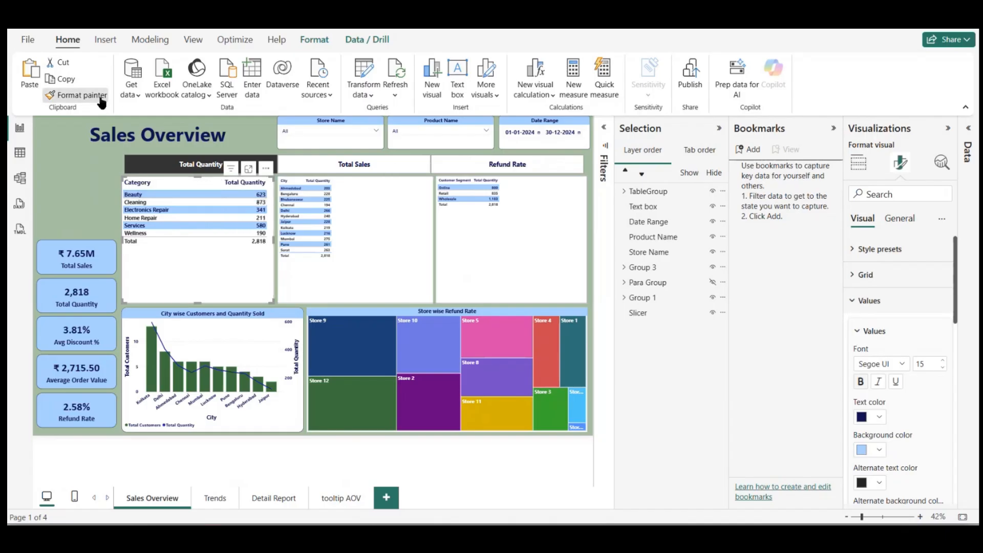
left_click(390, 226)
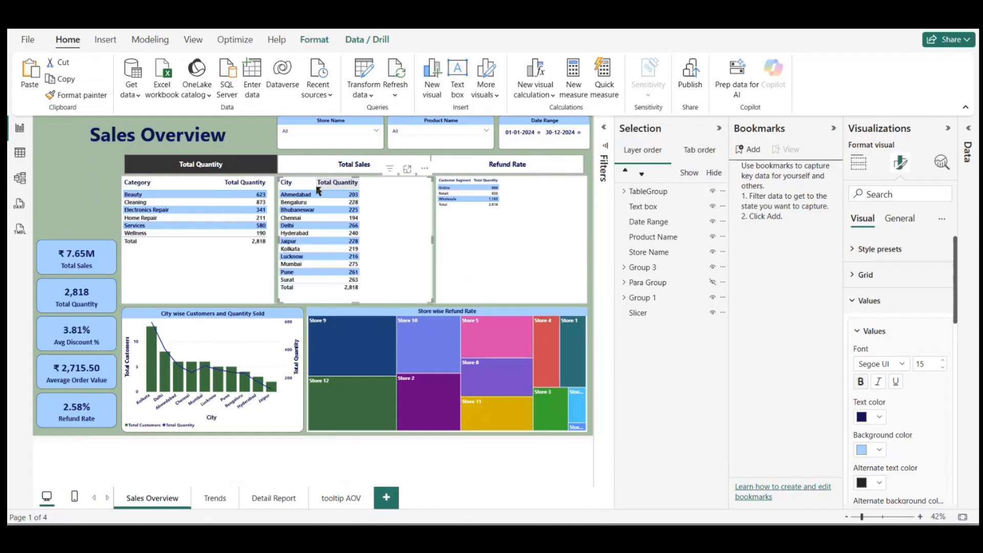
left_click_drag(314, 184, 366, 185)
left_click(98, 95)
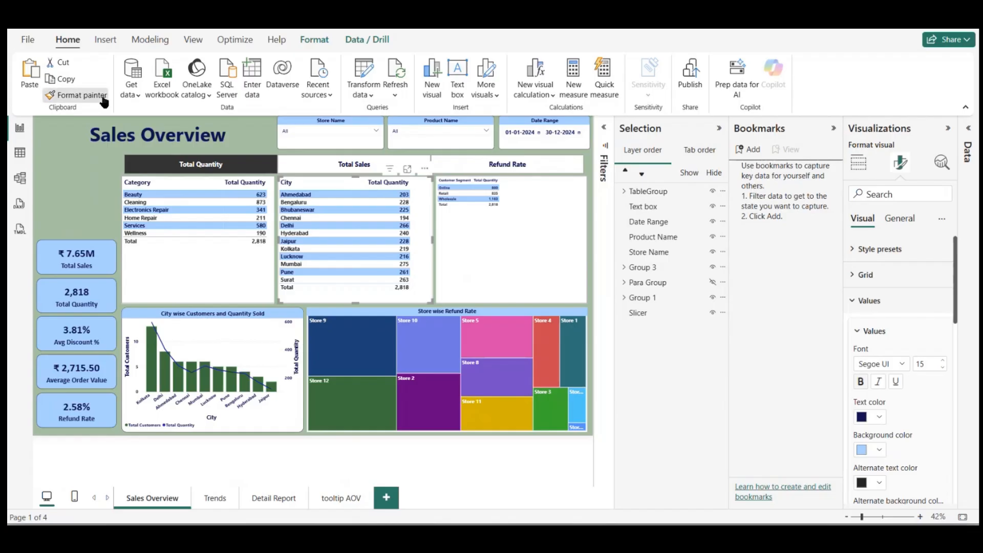
left_click(513, 238)
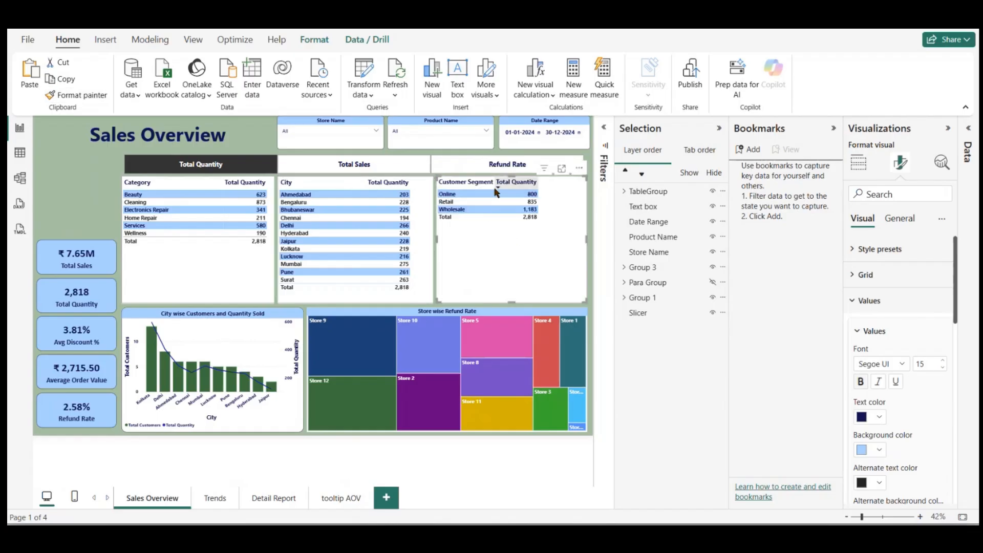
left_click_drag(494, 188, 538, 190)
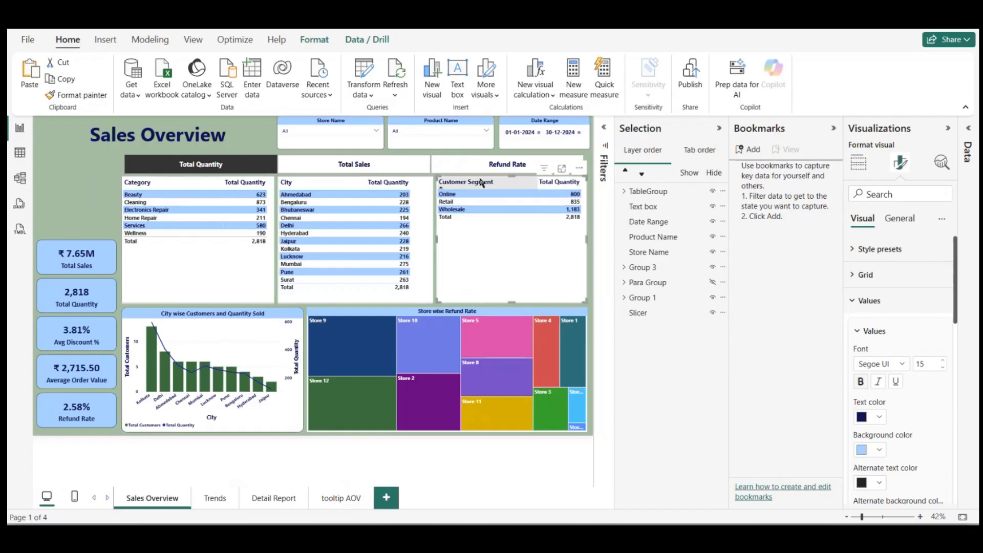
Step: Switch the metric selector to Total Sales and then Refund Rate to check the three tables
left_click(420, 172)
left_click(420, 171)
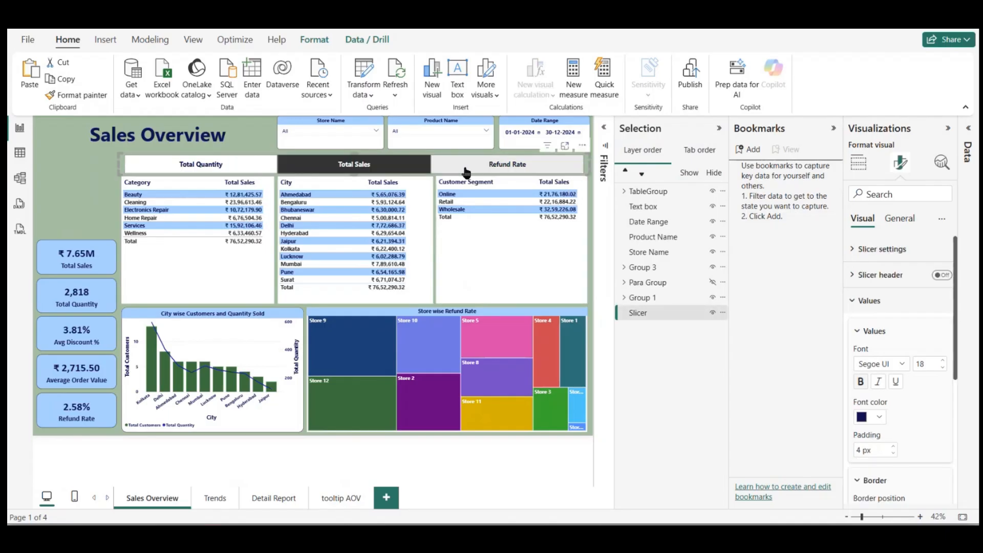
left_click(466, 171)
left_click(86, 204)
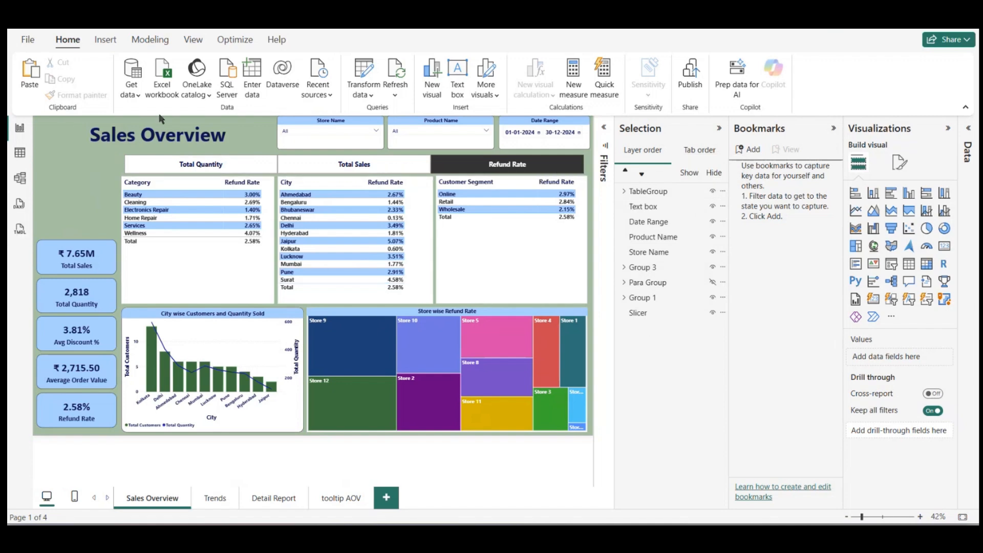
Step: Insert a blank button and place it in the empty space above the Total Sales card
left_click(105, 40)
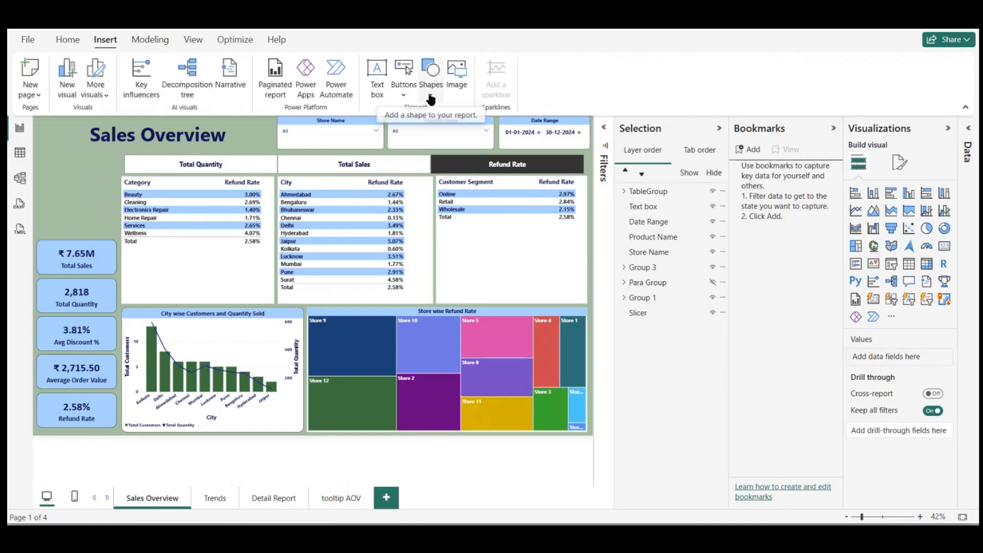
left_click(404, 90)
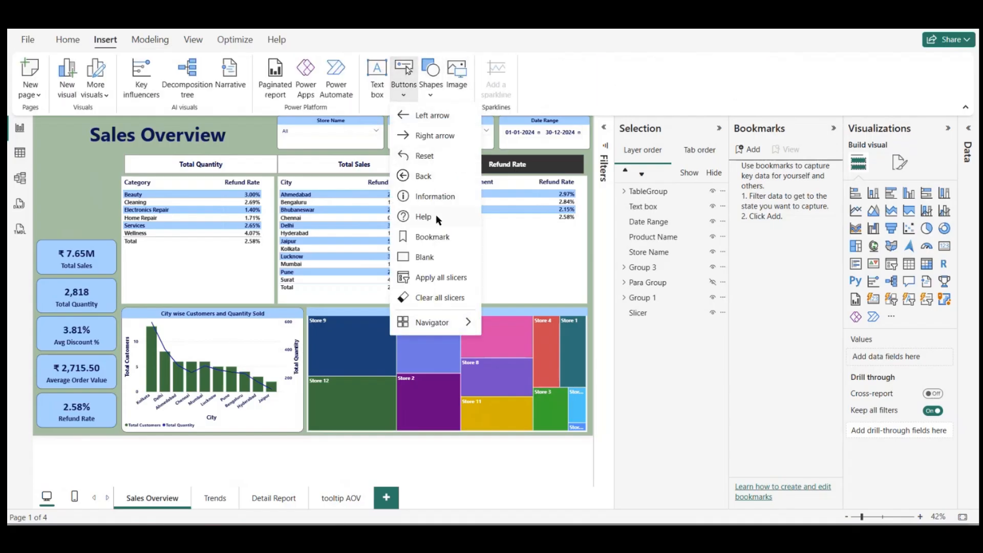
left_click(420, 259)
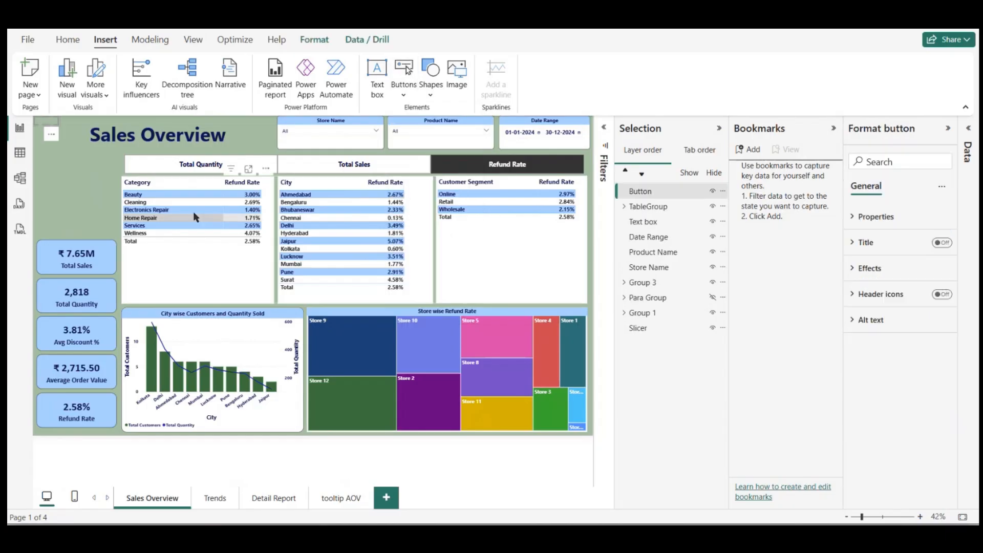
left_click_drag(52, 136, 113, 187)
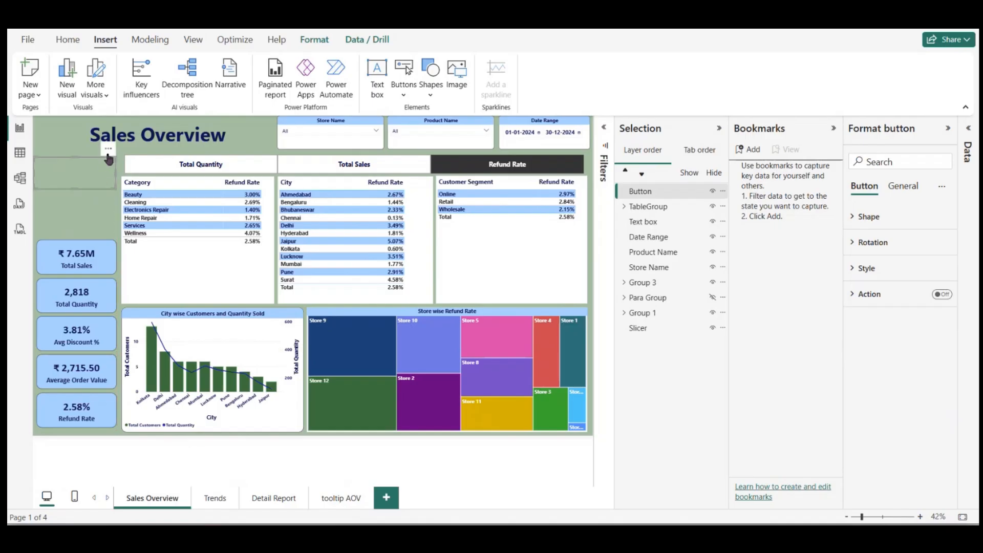
left_click(108, 149)
Step: Switch to the browser, open the Flaticon website and search its icons for "Table"
left_click(149, 164)
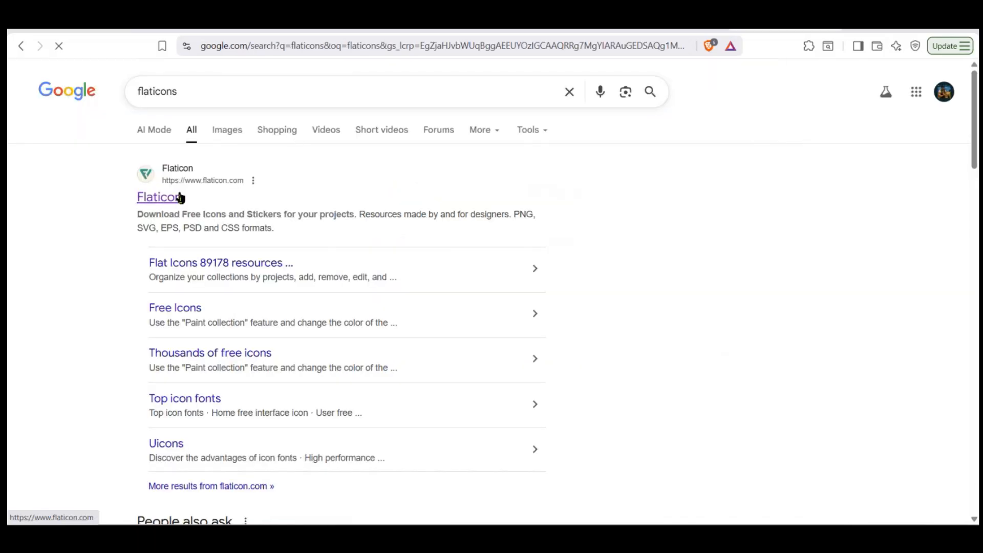
left_click(180, 199)
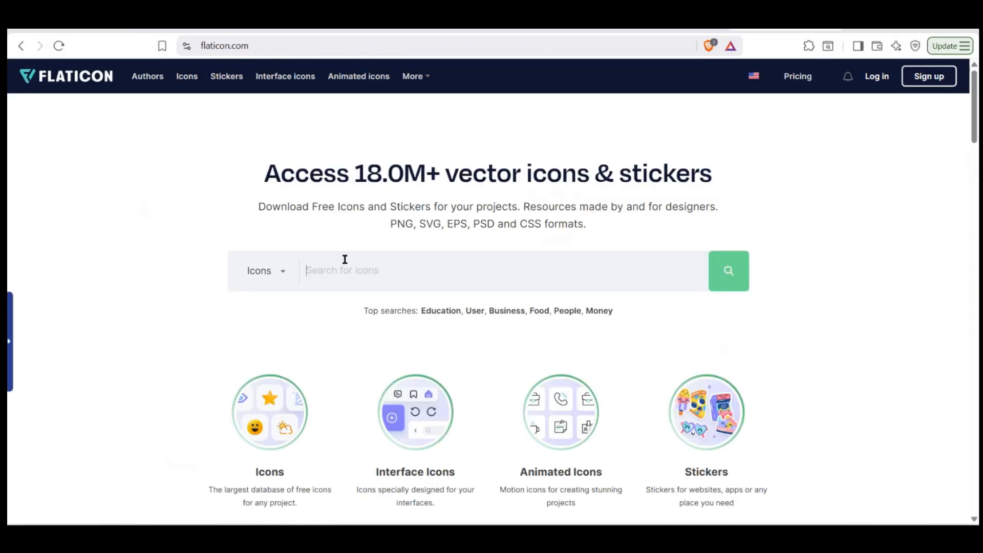
type("Table")
key("Return")
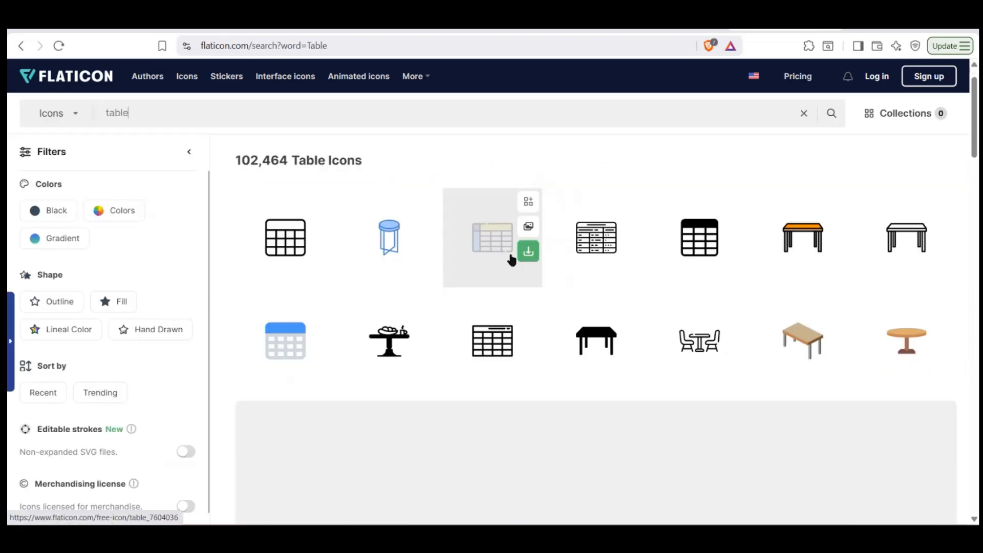
Step: Request the free PNG download of the table icon with a yellow header and blue first column
left_click(529, 253)
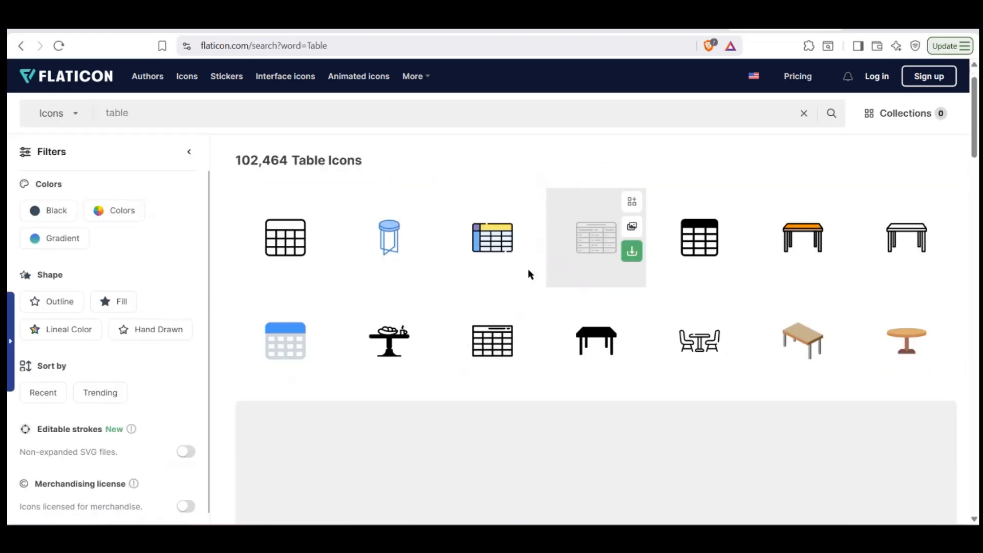
left_click(529, 253)
left_click(499, 325)
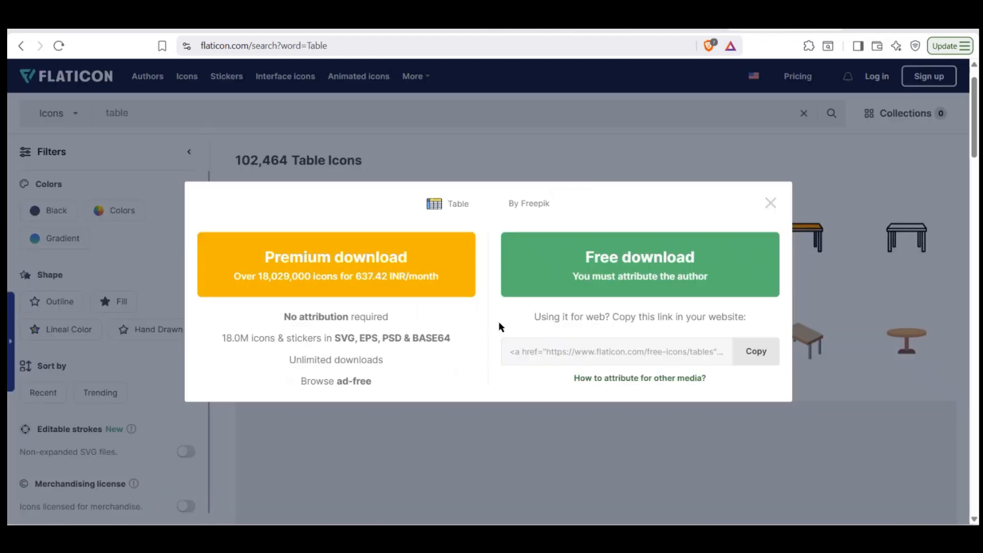
left_click(604, 288)
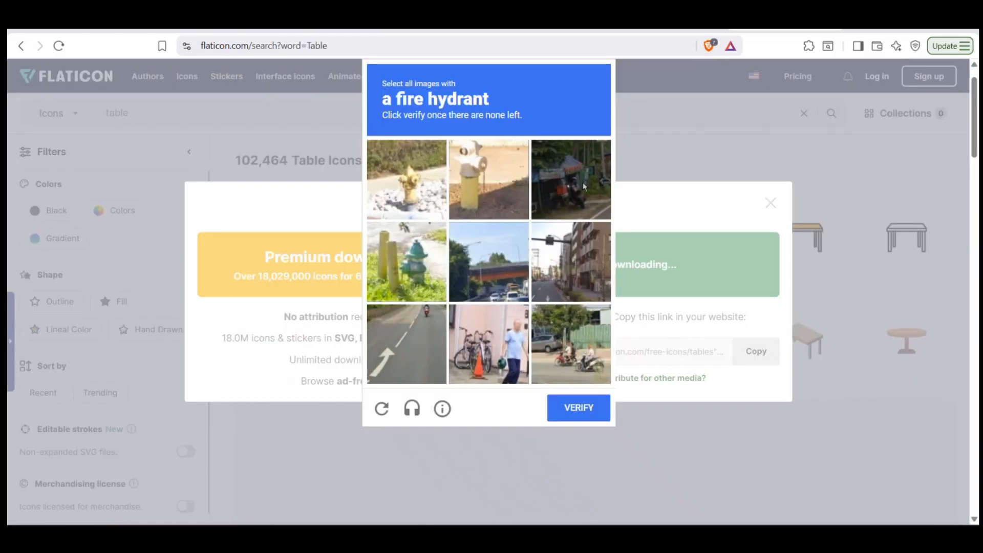
Step: Complete the image verification by selecting every fire hydrant picture, including the replacement tiles, and submitting it
left_click(410, 202)
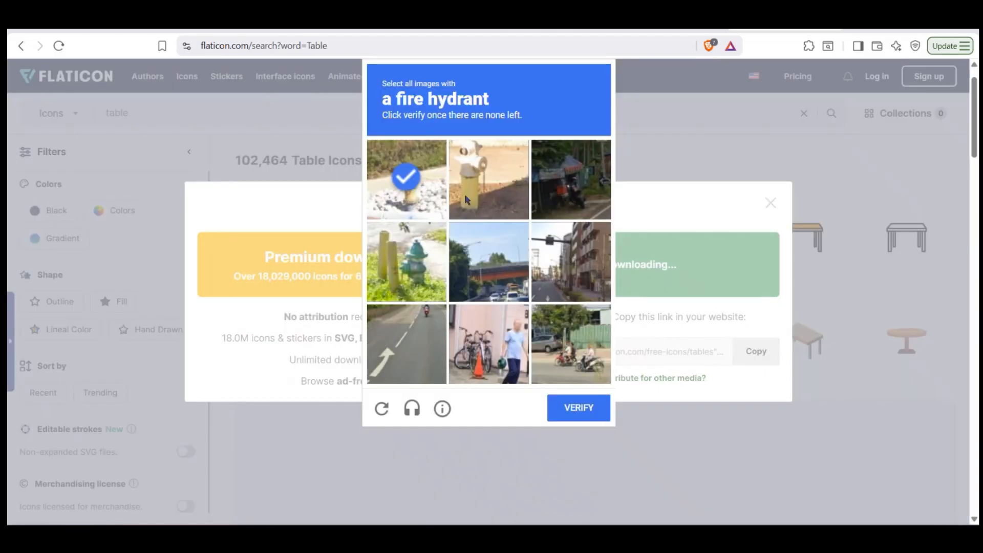
left_click(406, 258)
left_click(488, 176)
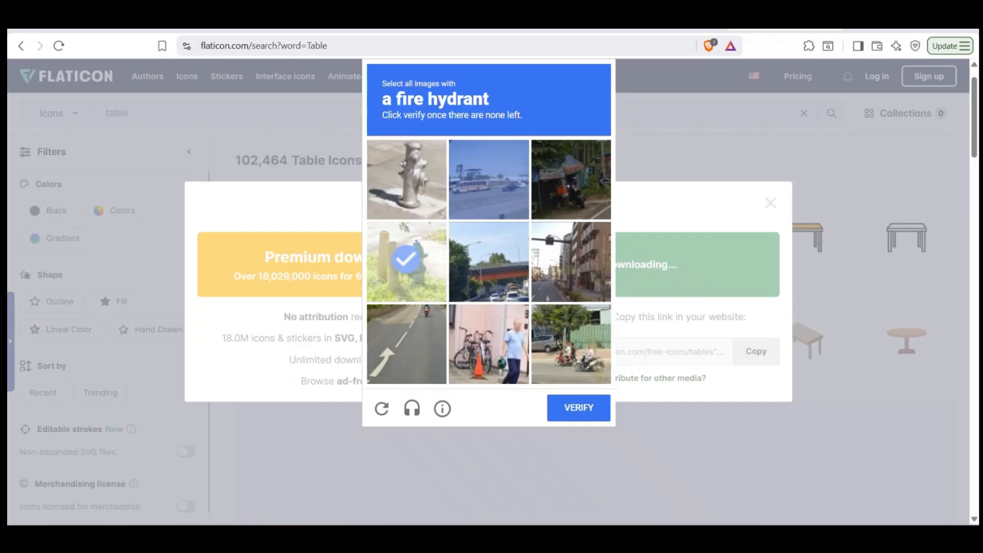
left_click(408, 185)
left_click(423, 251)
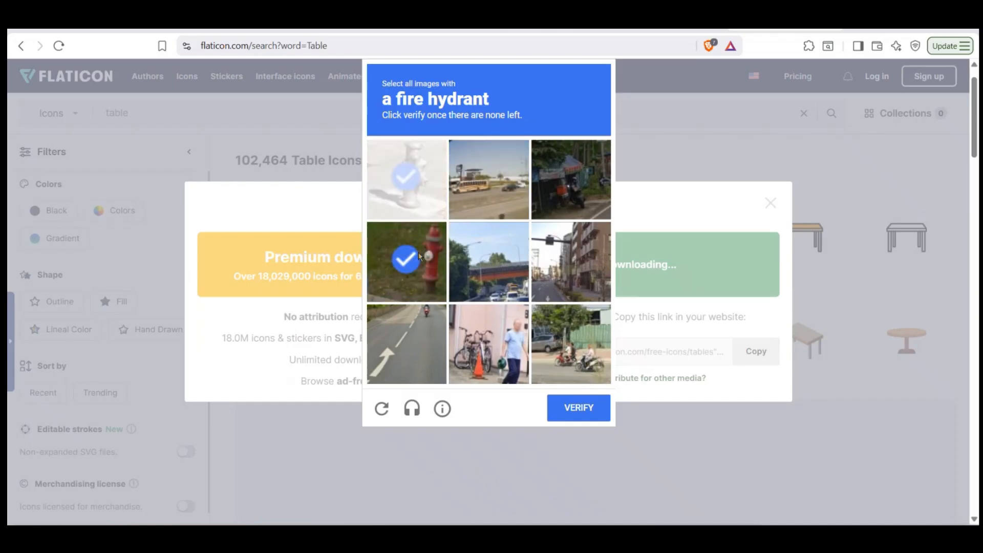
left_click(578, 408)
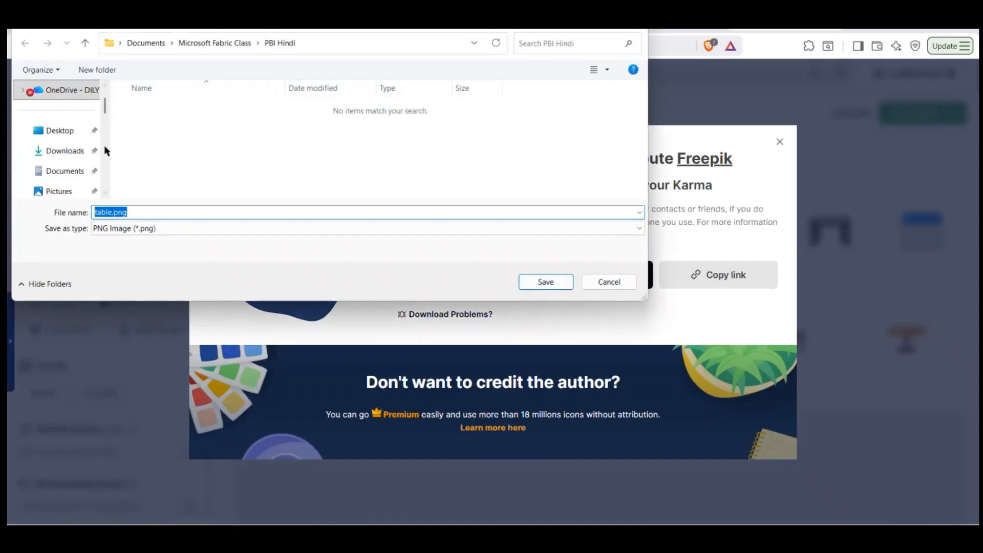
Step: Save the icon as table.png in the Downloads folder and dismiss the attribution notice
left_click(67, 152)
left_click(542, 283)
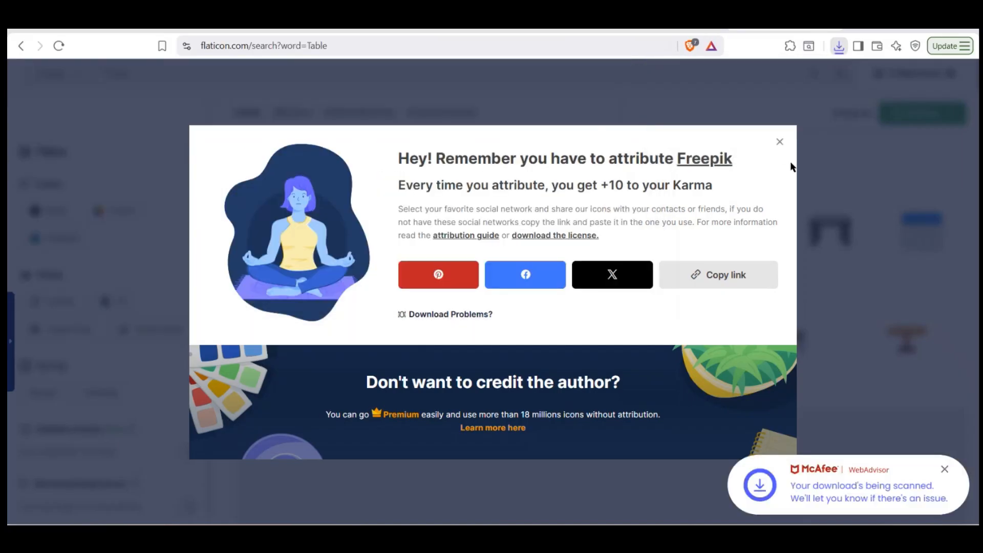
left_click(777, 141)
Step: Replace the Flaticon search term with "Graph" and run the icon search
scroll(381, 159, "up", 1)
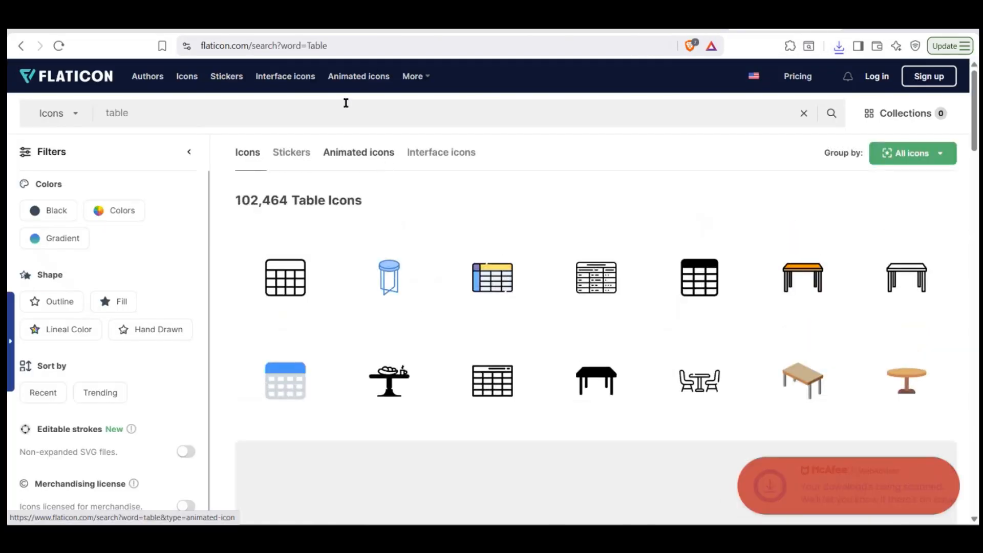
left_click(337, 108)
key("ctrl+a")
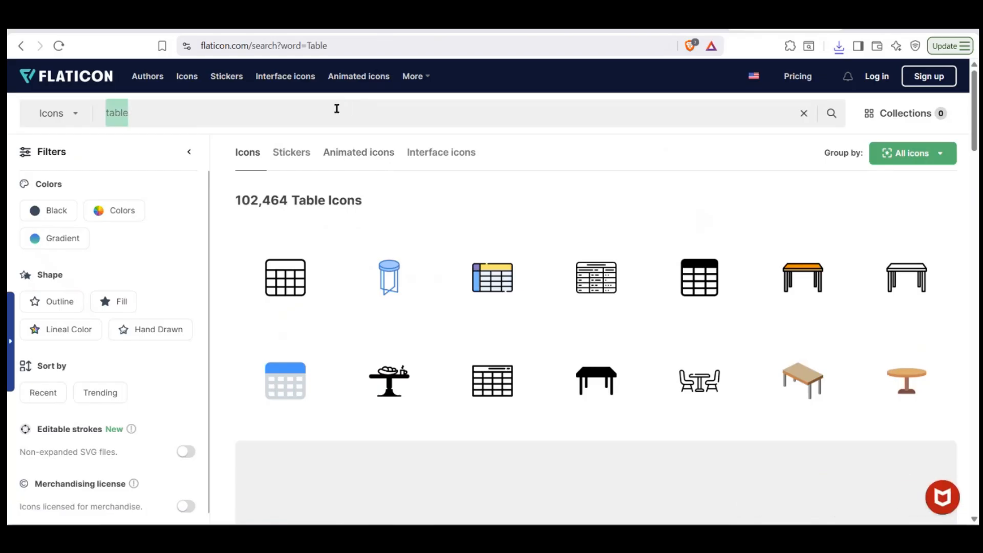
type("Gra")
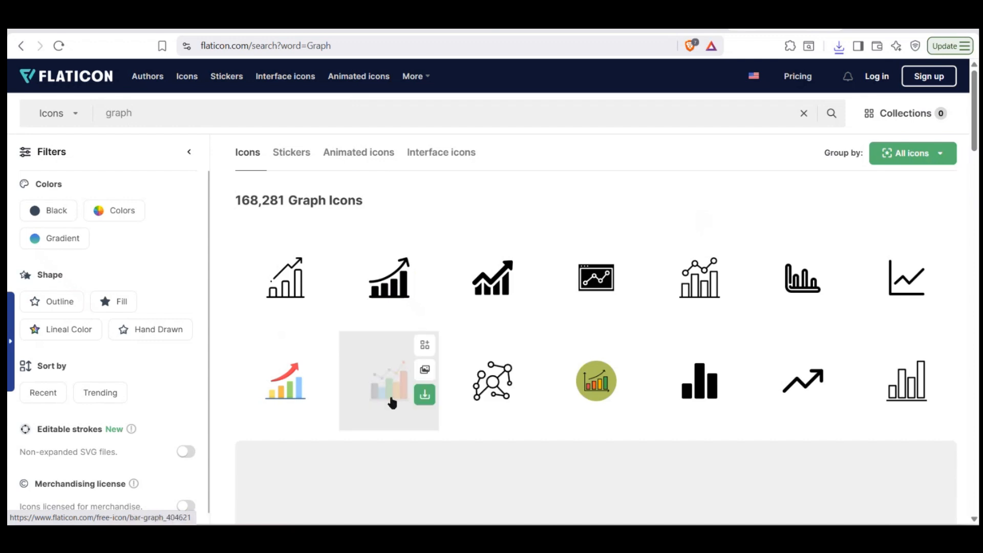
Step: Download the multicoloured bar graph icon as a free PNG and save it as bar-graph.png in Downloads
left_click(425, 395)
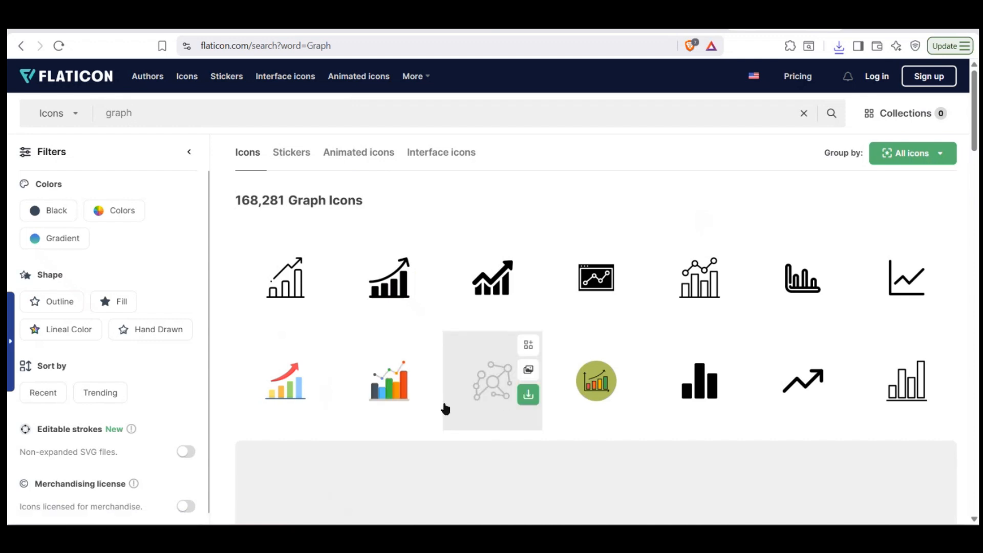
left_click(397, 462)
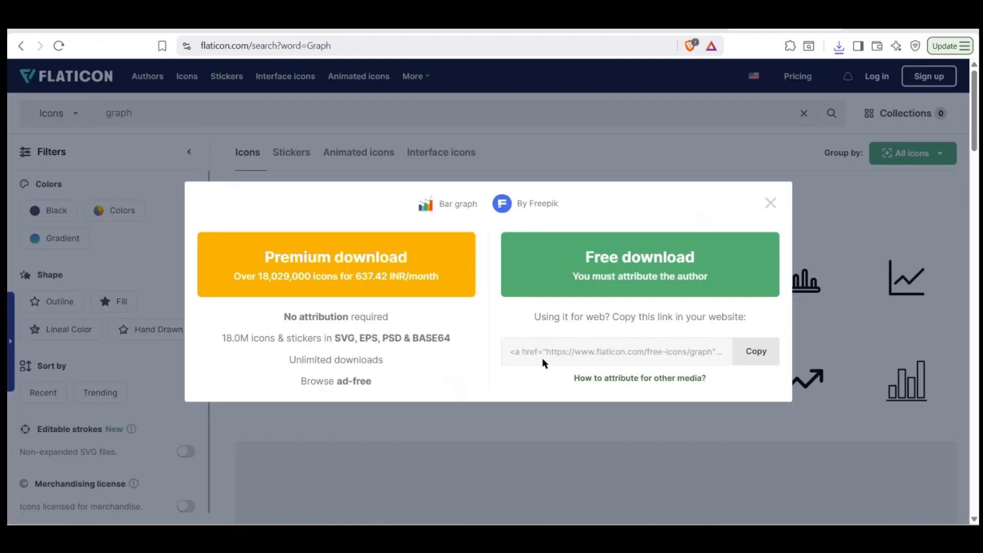
left_click(608, 277)
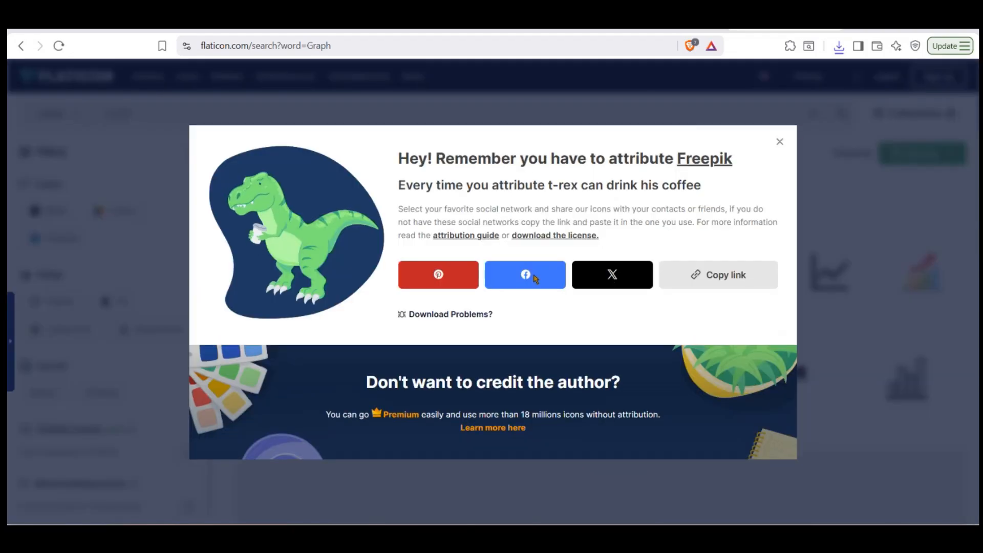
left_click(556, 287)
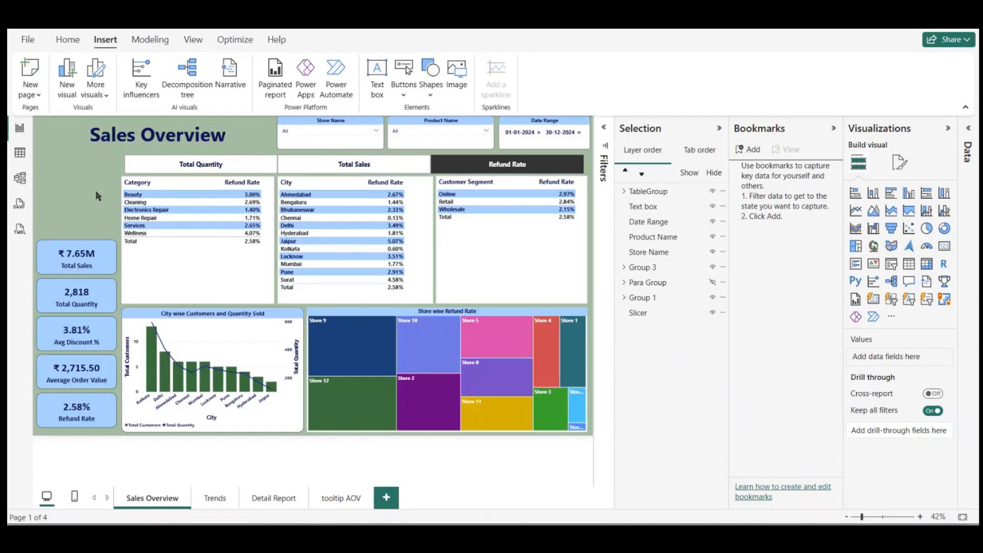
Step: Return to Power BI Desktop, insert the bar-graph.png image, and shrink it into the space above the Total Sales card
left_click(467, 71)
left_click(153, 137)
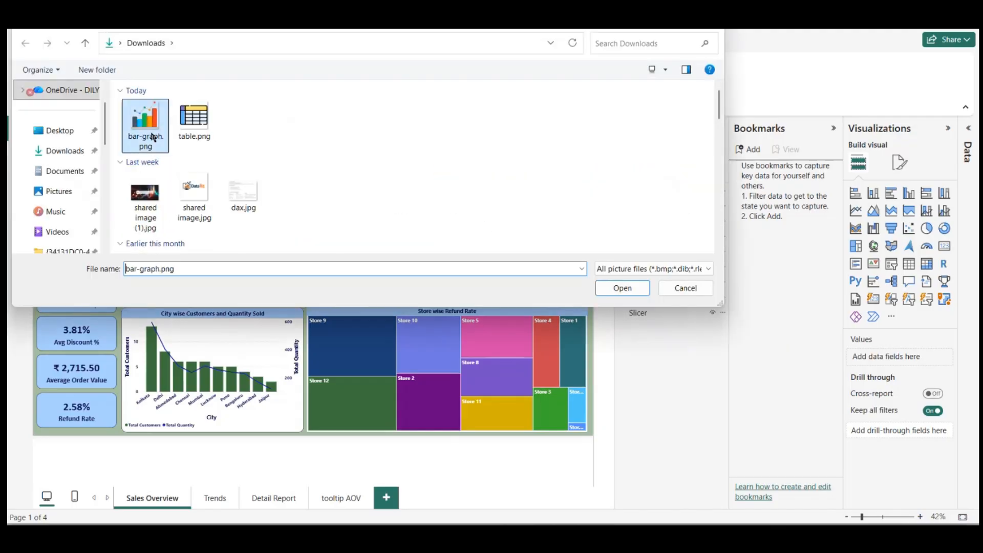
double_click(153, 137)
left_click_drag(548, 220, 93, 187)
left_click_drag(123, 216, 93, 173)
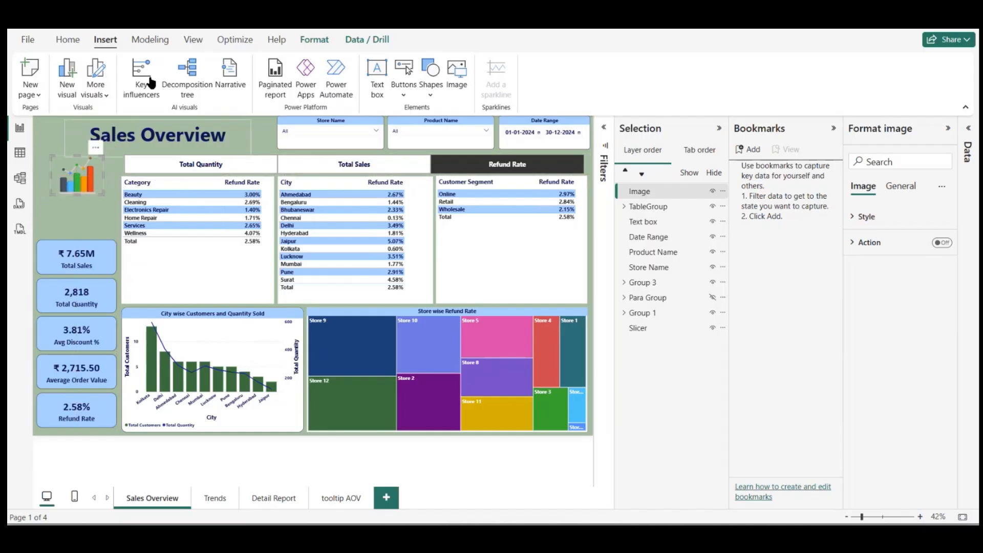
Step: Insert the table.png image and shrink it to fit between the bar graph icon and the Total Sales card
left_click(453, 76)
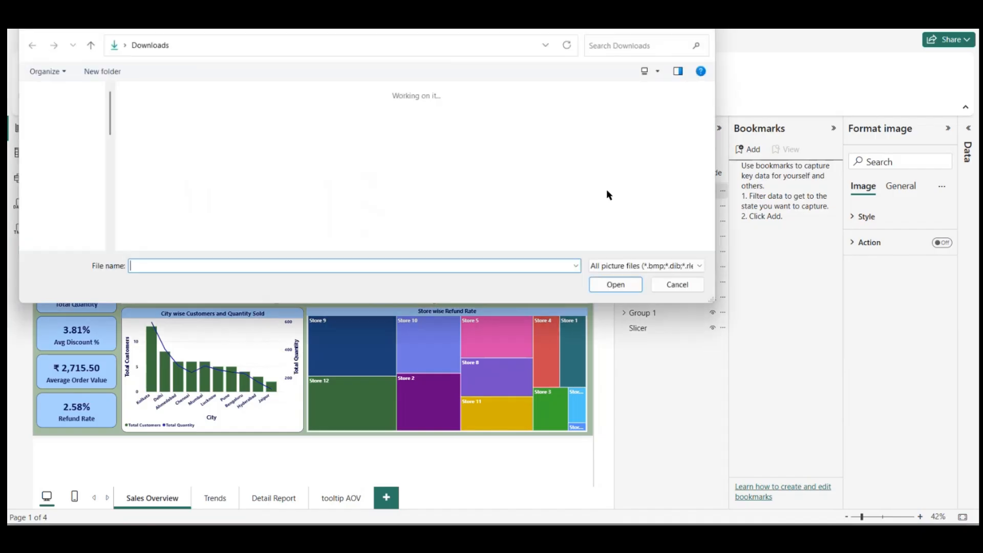
double_click(197, 123)
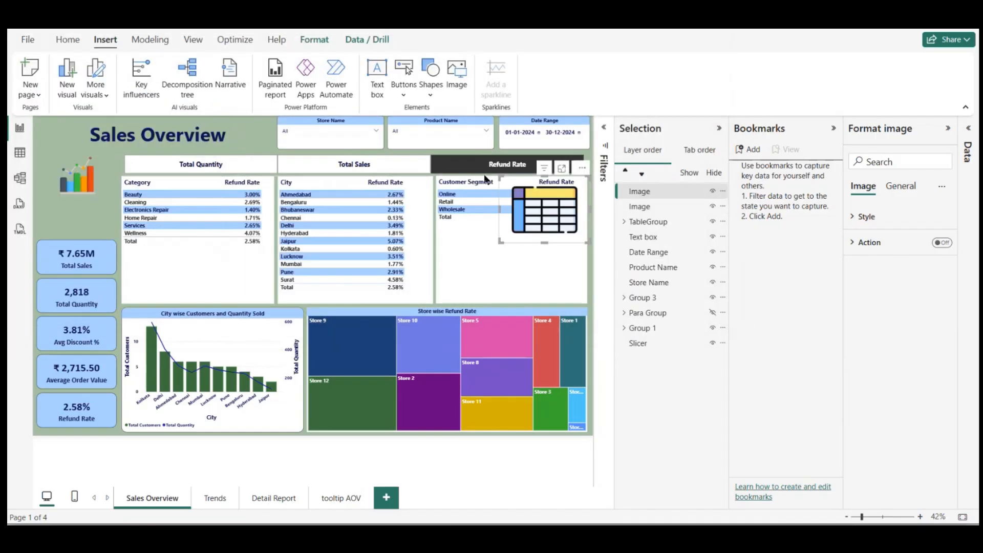
left_click_drag(517, 202, 56, 208)
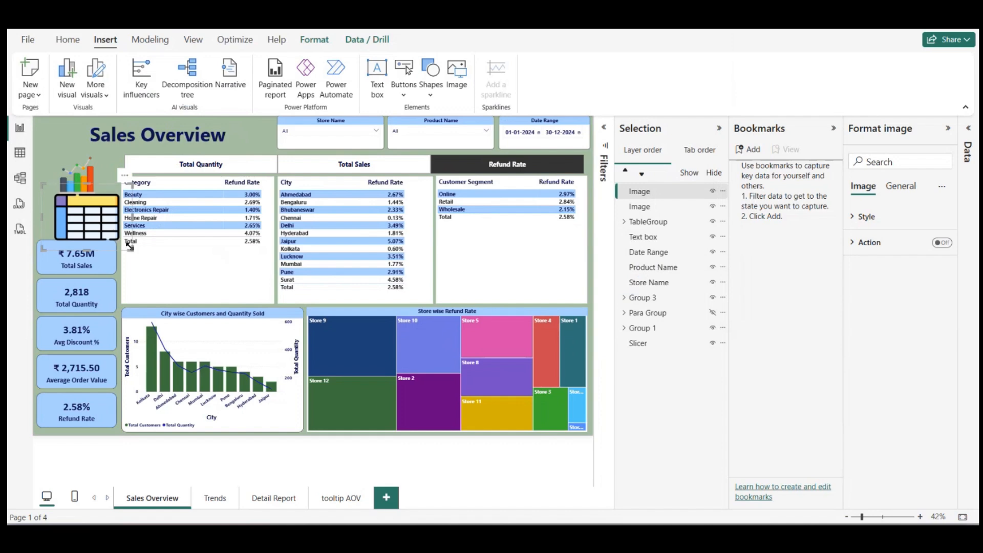
left_click_drag(132, 249, 93, 230)
Step: Move the bar graph icon and the Sales Overview title slightly upward to free up space
left_click_drag(86, 170, 87, 172)
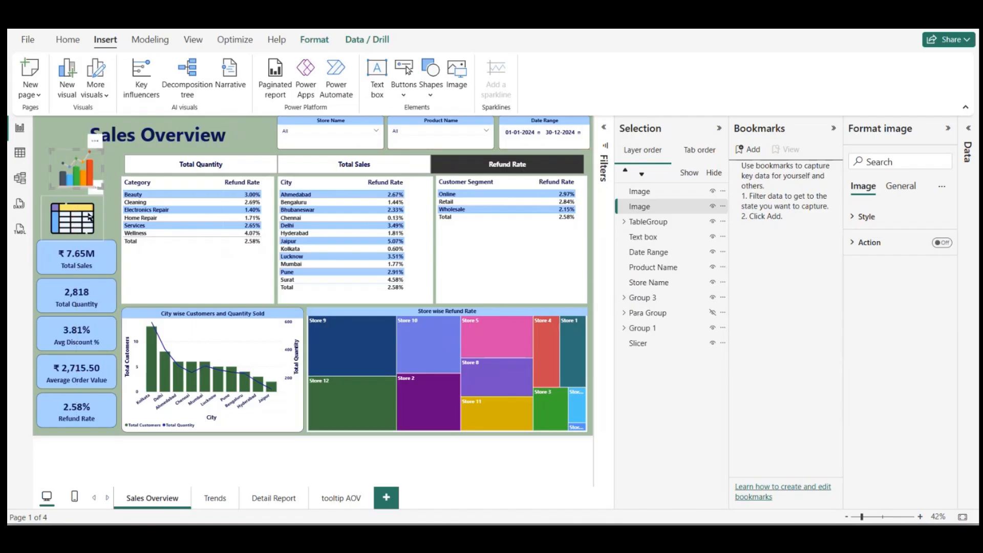
left_click(175, 134)
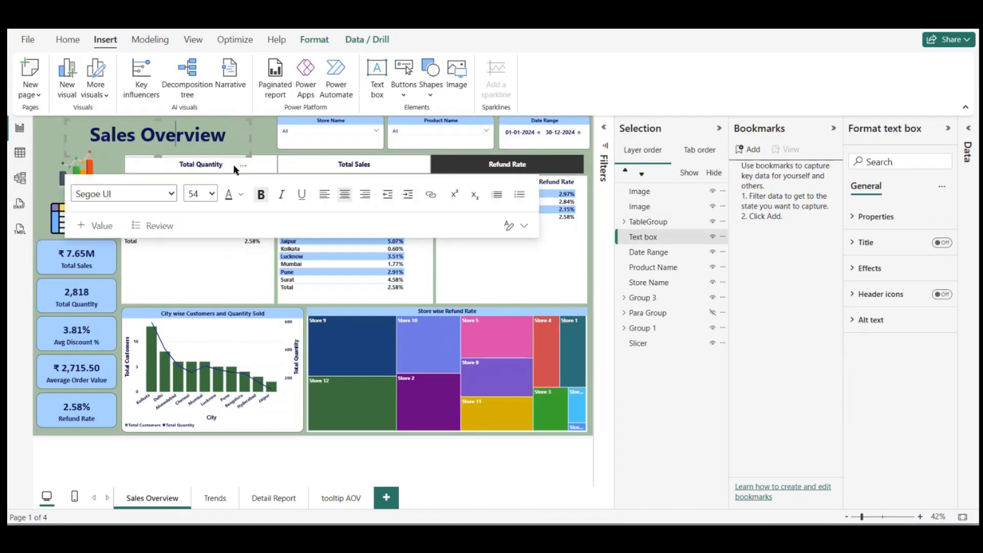
left_click_drag(235, 156, 231, 152)
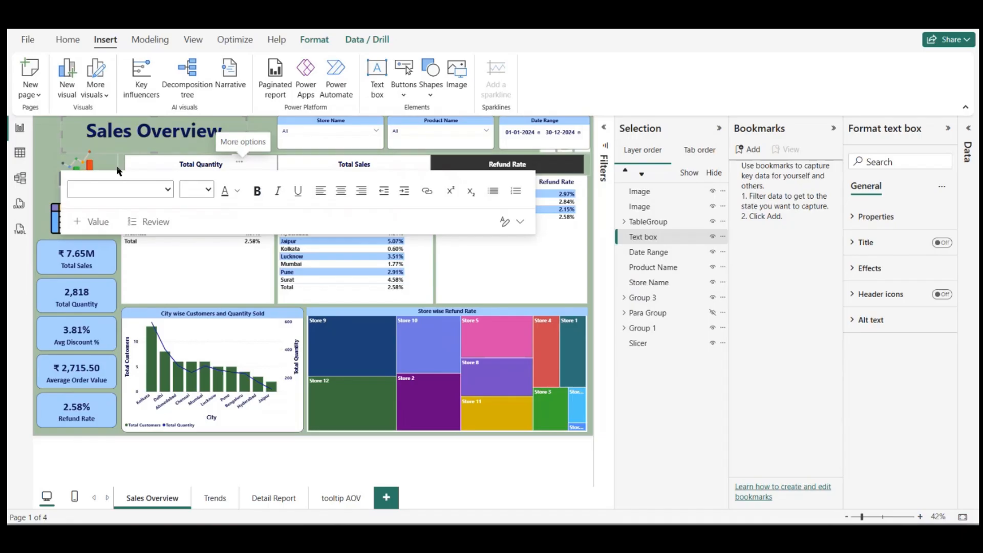
Step: Reduce the bar graph icon slightly and shift the table icon to line up beneath it
left_click(102, 166)
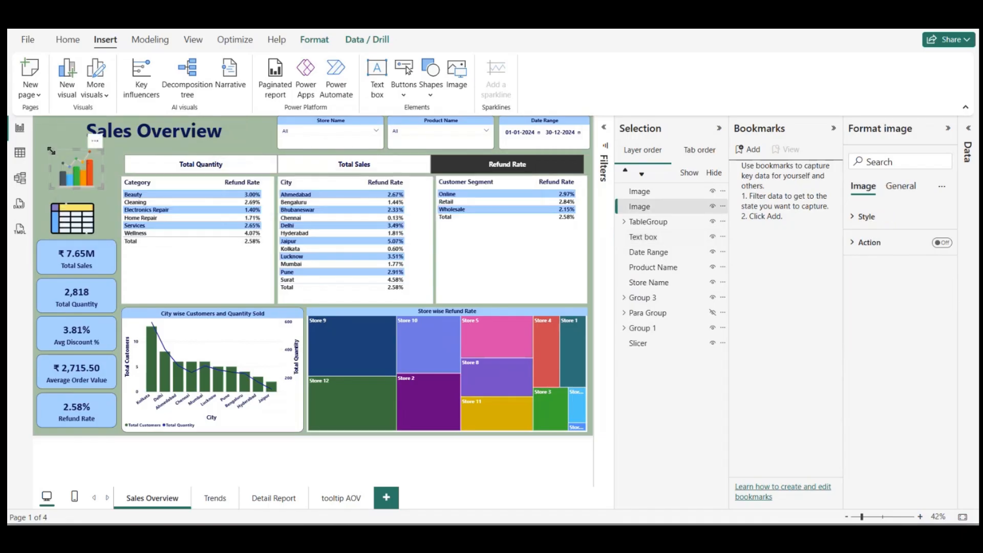
left_click_drag(51, 157, 62, 178)
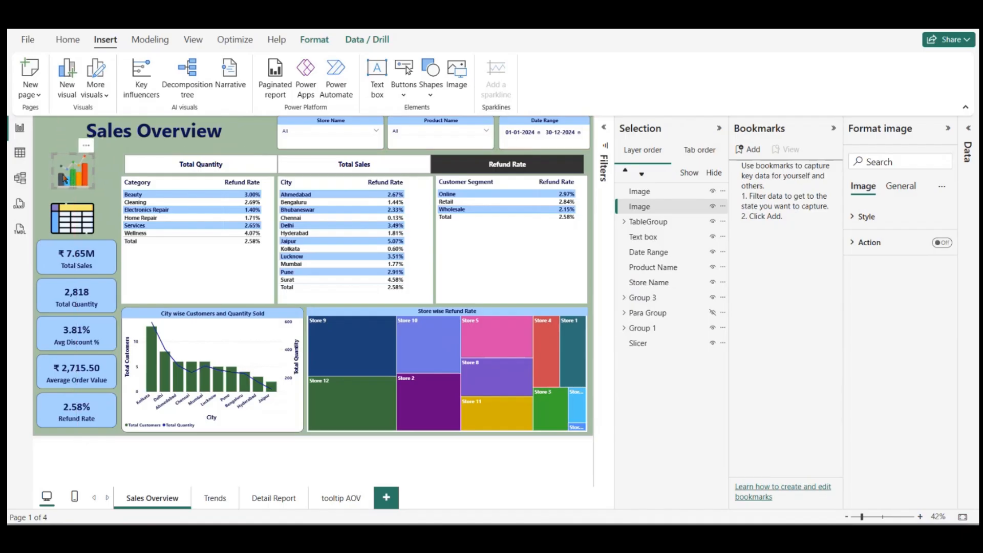
left_click_drag(73, 216, 81, 216)
Step: Set the bar graph image's height to 130 and its width to 160
left_click(76, 178)
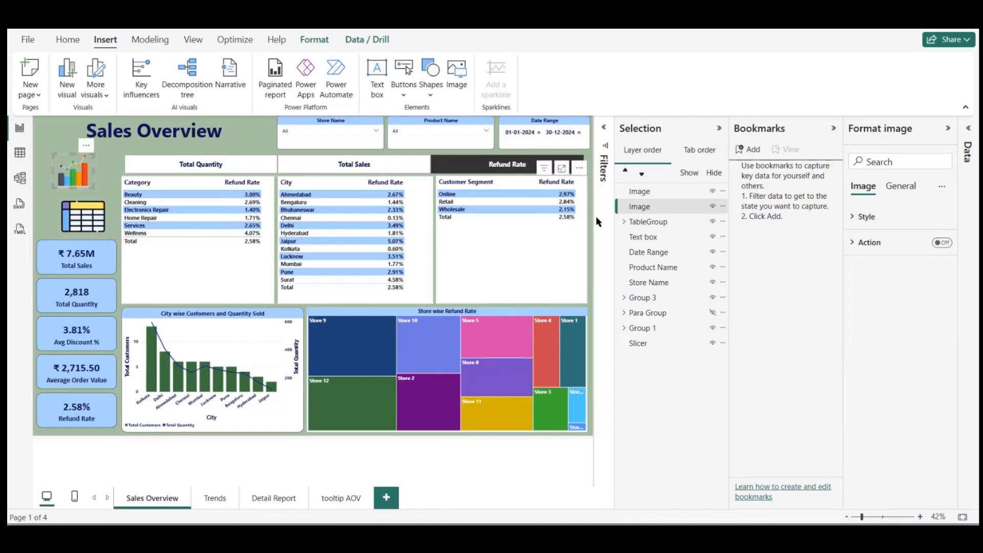
left_click(900, 188)
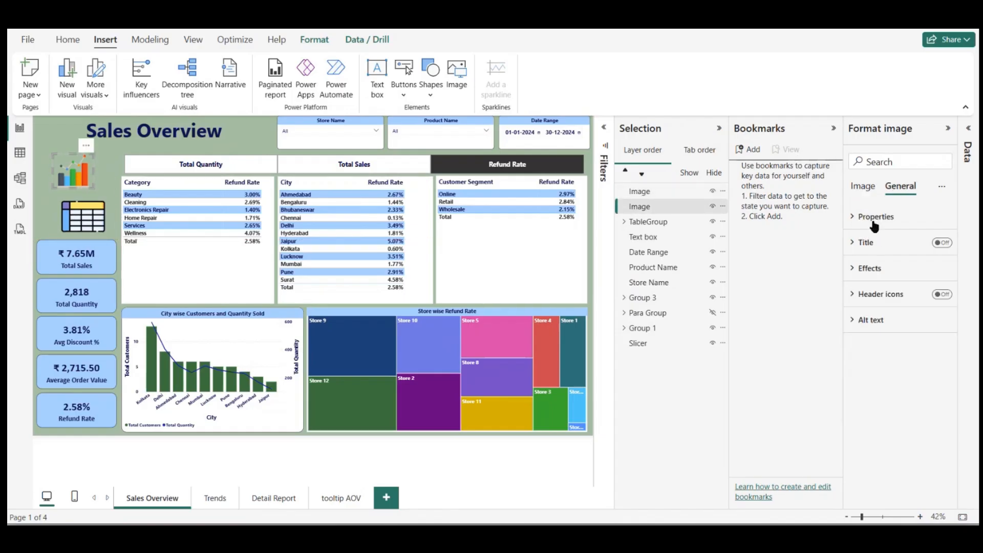
left_click(873, 219)
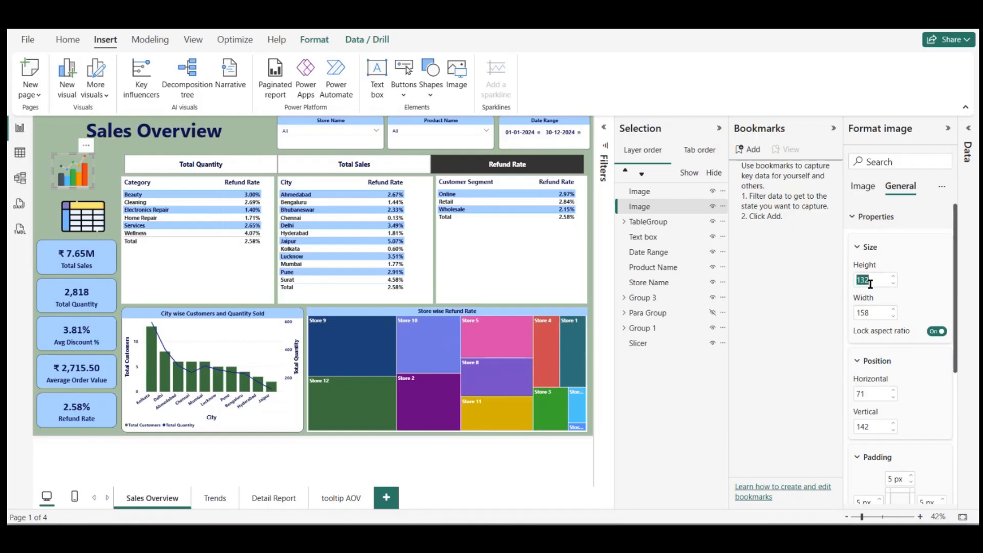
type("13")
left_click(872, 313)
type("160")
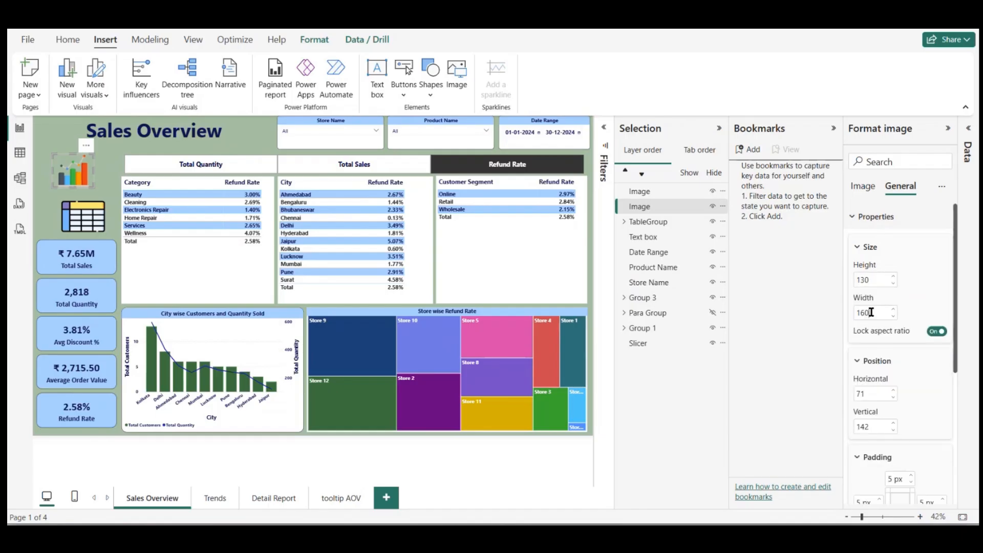
Step: Set the table image's height to 130 and its width to 160 to match the bar graph icon
left_click(92, 211)
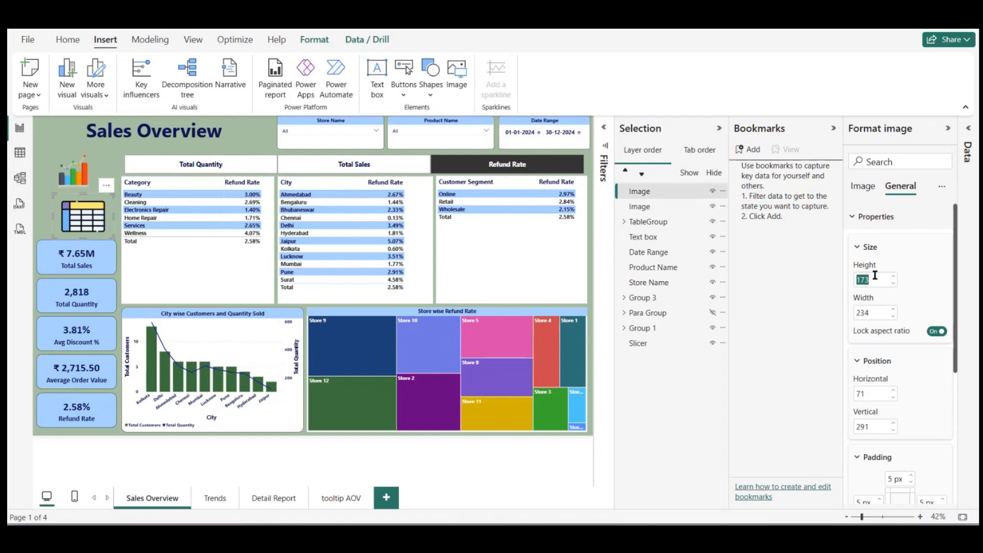
type("3")
key("BackSpace")
type("130")
left_click(865, 313)
type("160")
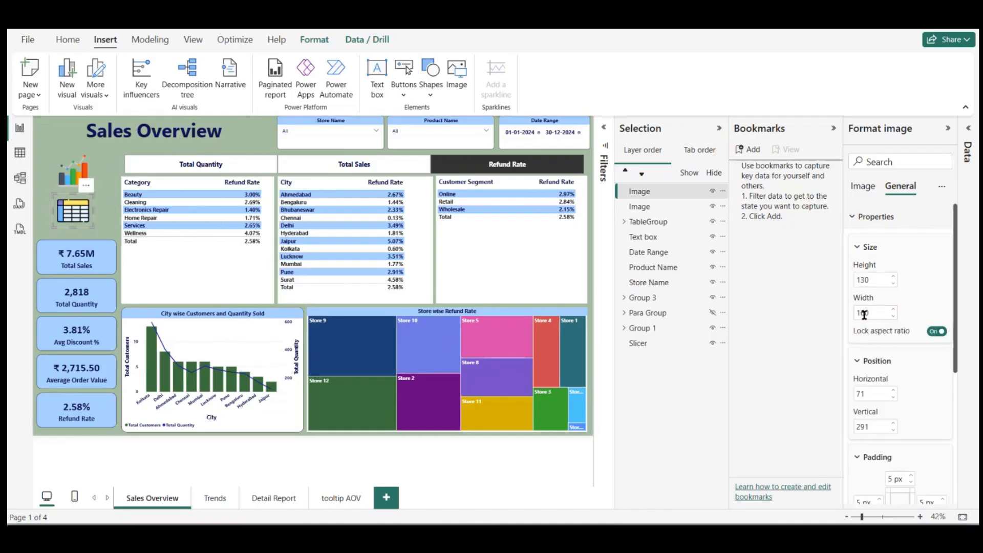
Step: Set the table image's width to 160 and deselect the image
key("BackSpace")
key("BackSpace")
type("60")
left_click(104, 203)
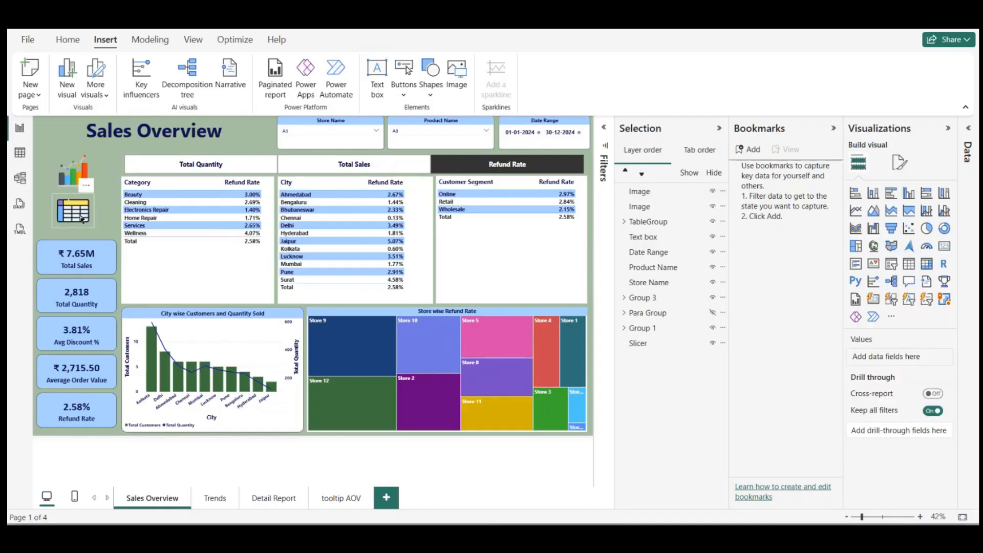
Step: Move the table and bar graph icons slightly down and to the right, keeping them aligned above the KPI cards
left_click_drag(81, 214, 86, 222)
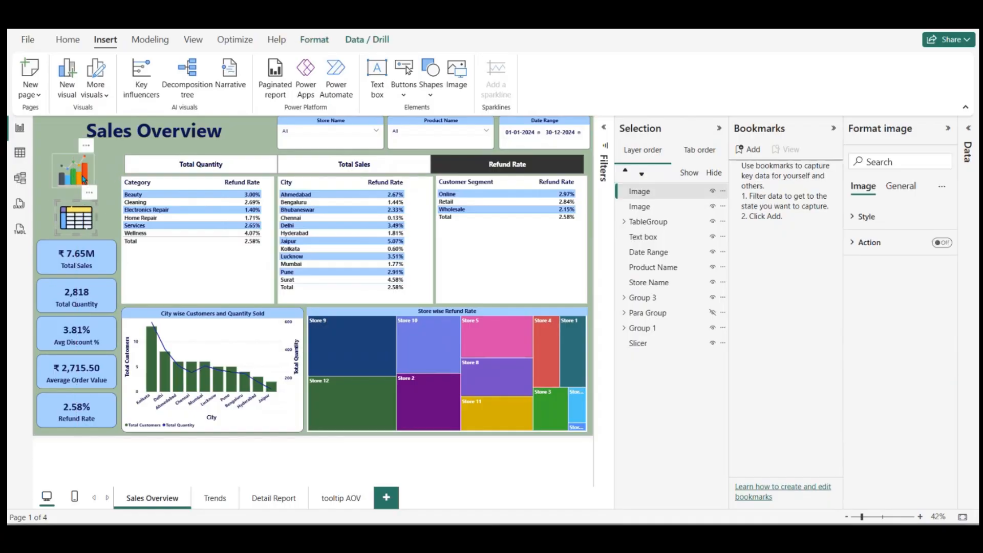
left_click_drag(85, 179, 87, 185)
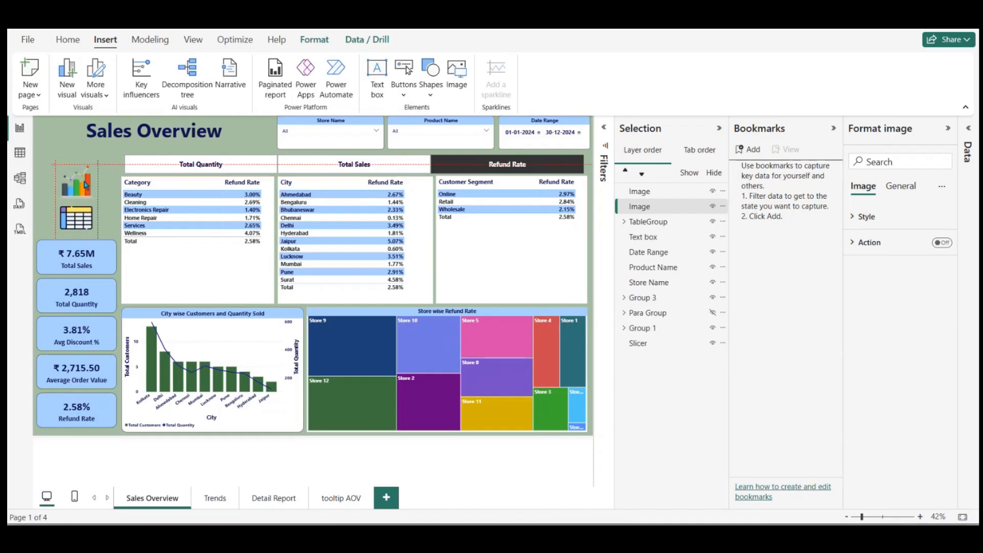
left_click(55, 183)
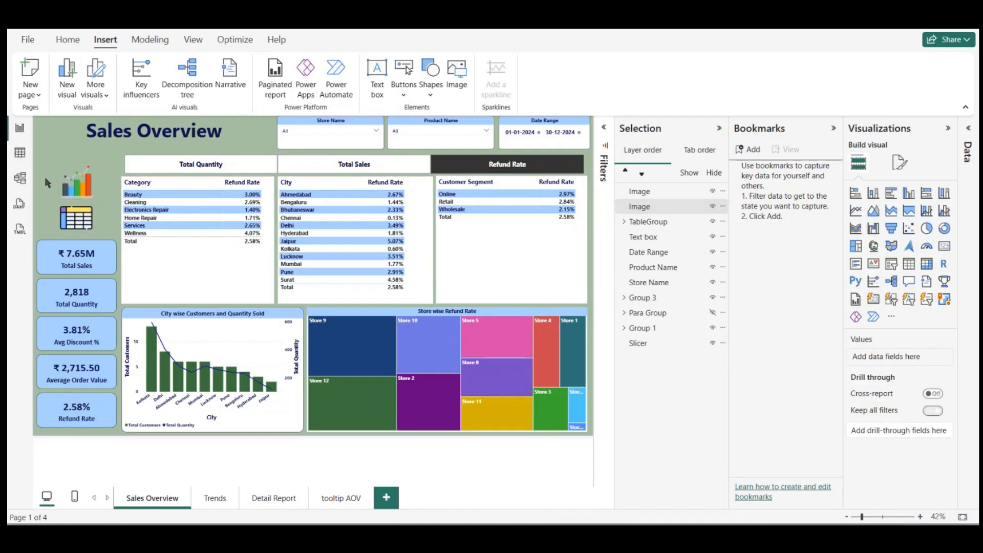
Step: Turn on the visual border for the bar graph icon
left_click(71, 186)
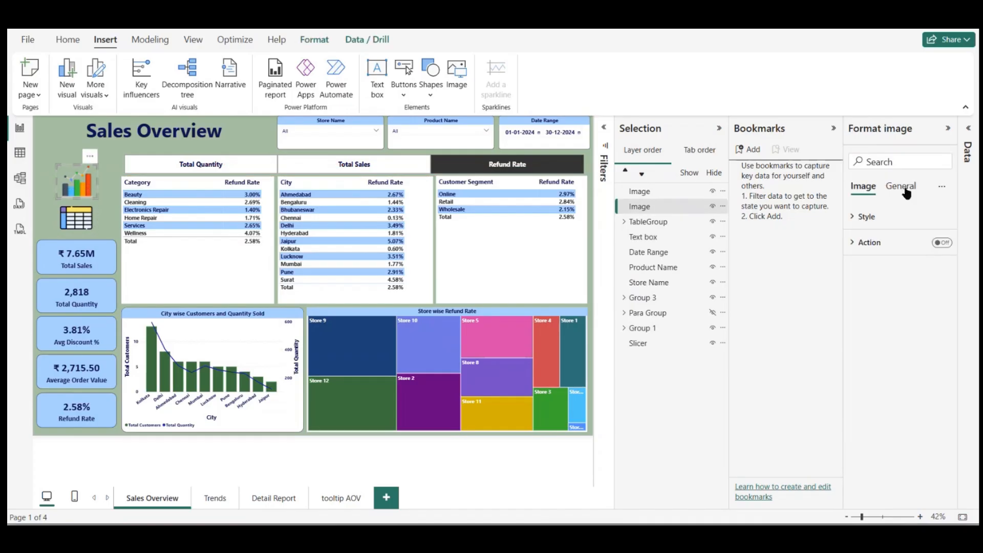
left_click(905, 189)
left_click(864, 270)
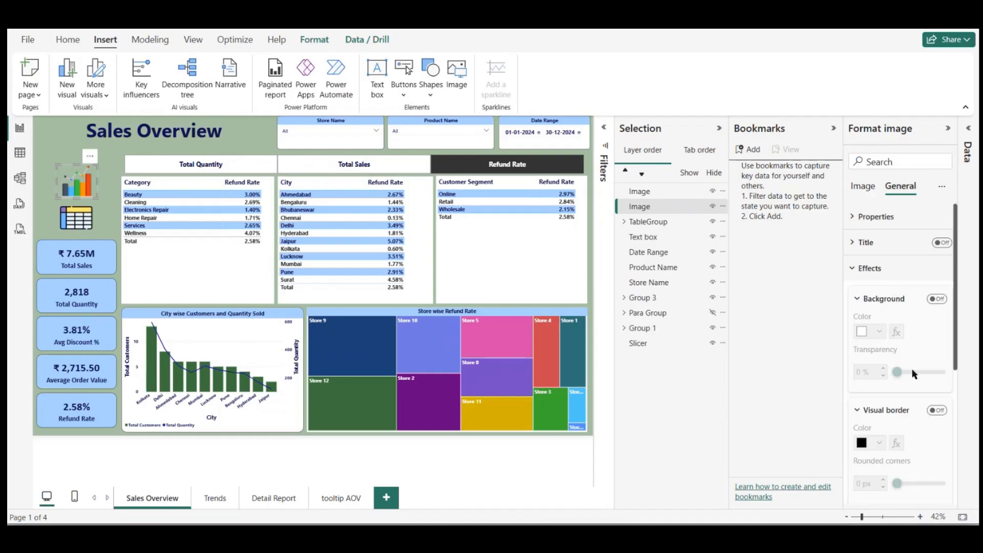
left_click(937, 410)
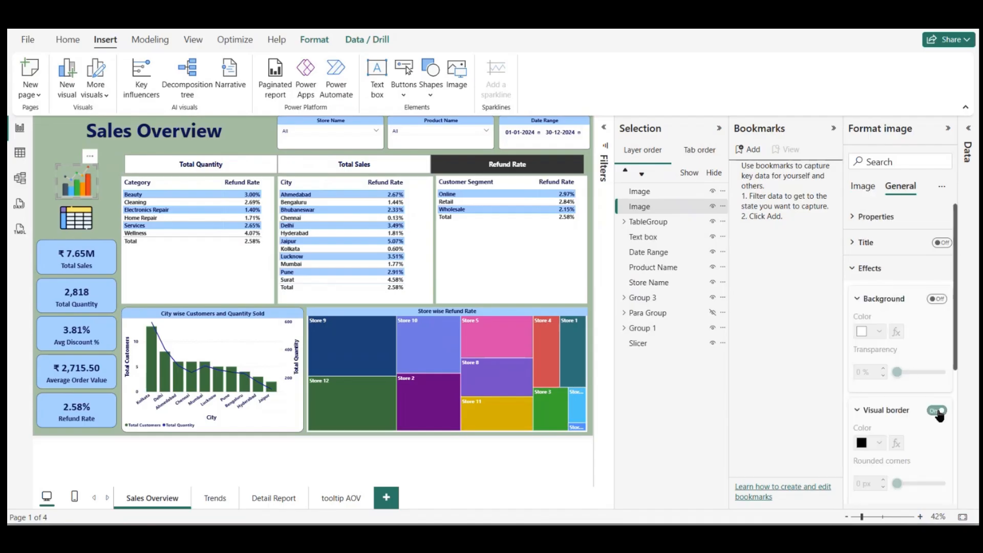
Step: Turn on a matching visual border for the table icon and check both bordered icons
left_click(94, 221)
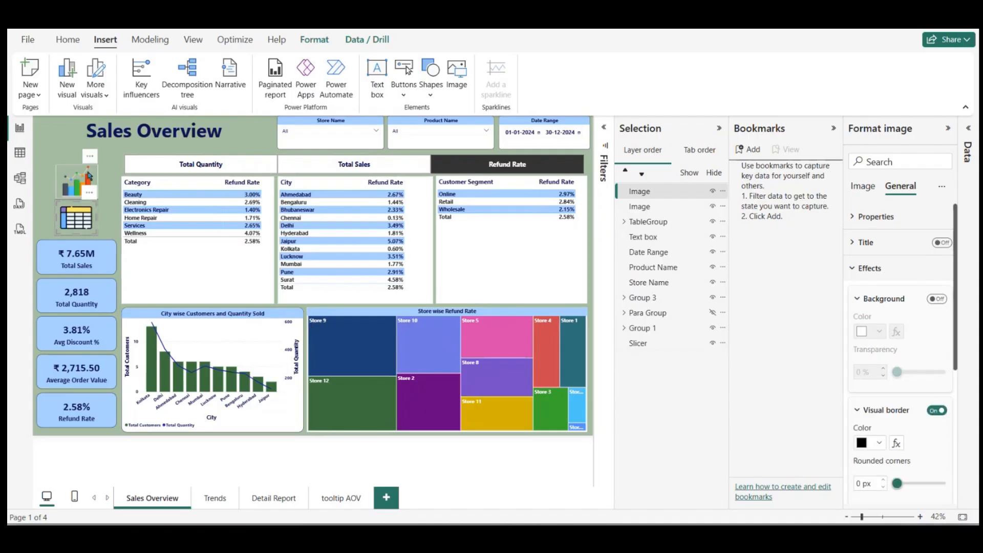
left_click(67, 145)
left_click(53, 146)
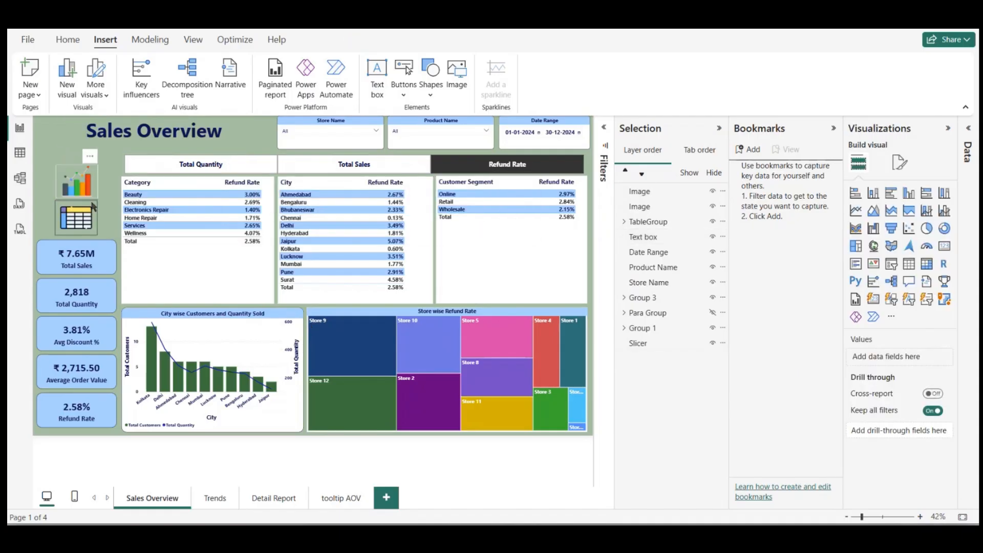
left_click(92, 184)
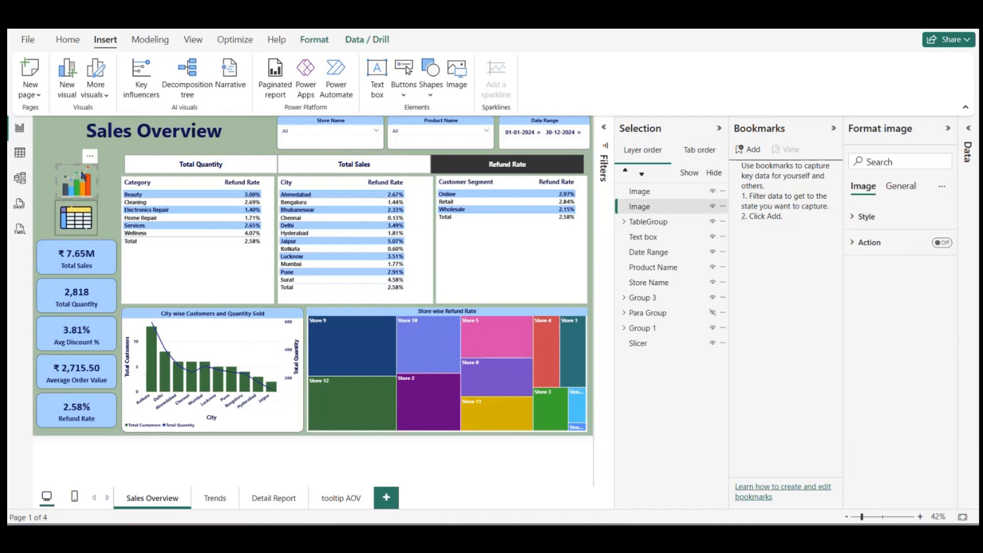
left_click(117, 200)
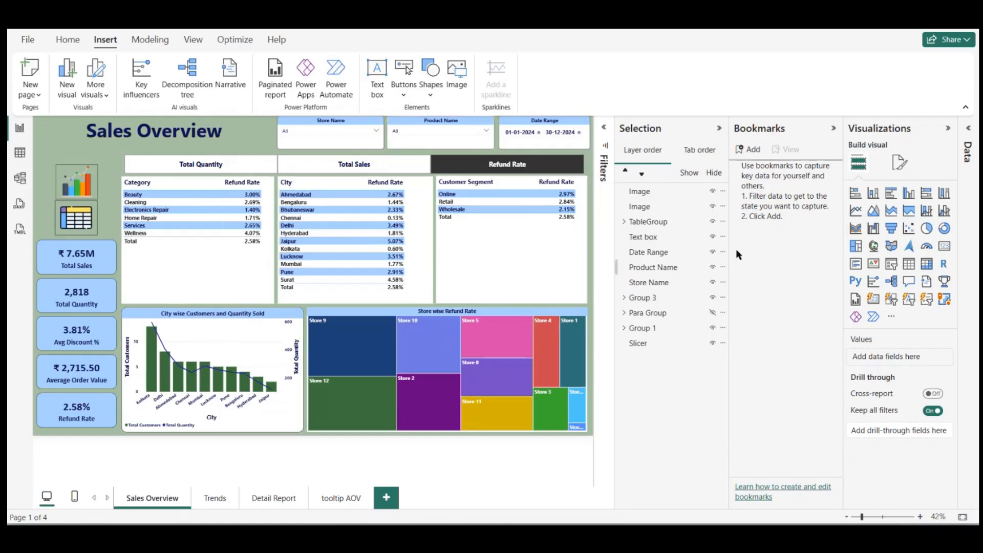
Step: Add a bookmark of the current page with the tables displayed and name it Table View
left_click(748, 149)
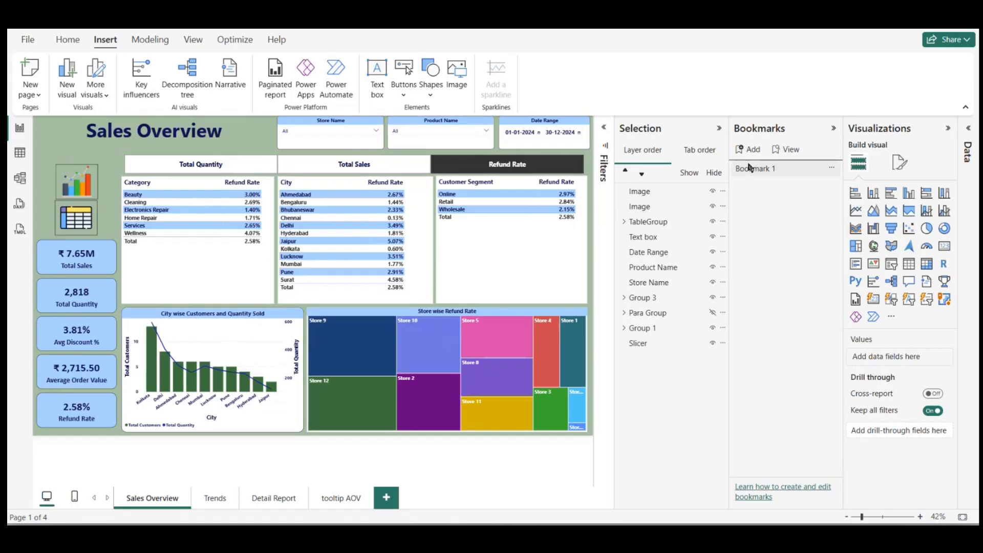
double_click(749, 170)
key("ctrl+a")
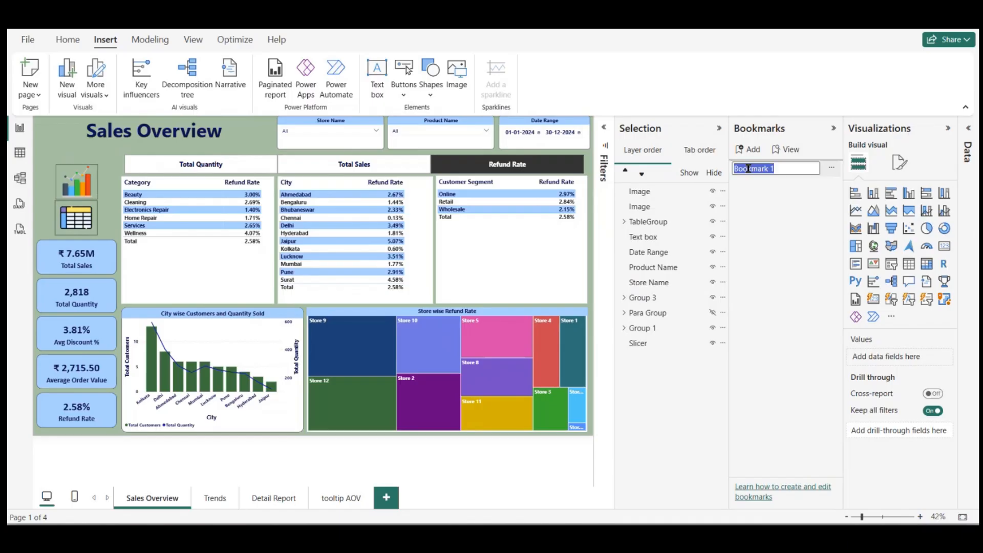
type("Table View")
key("Return")
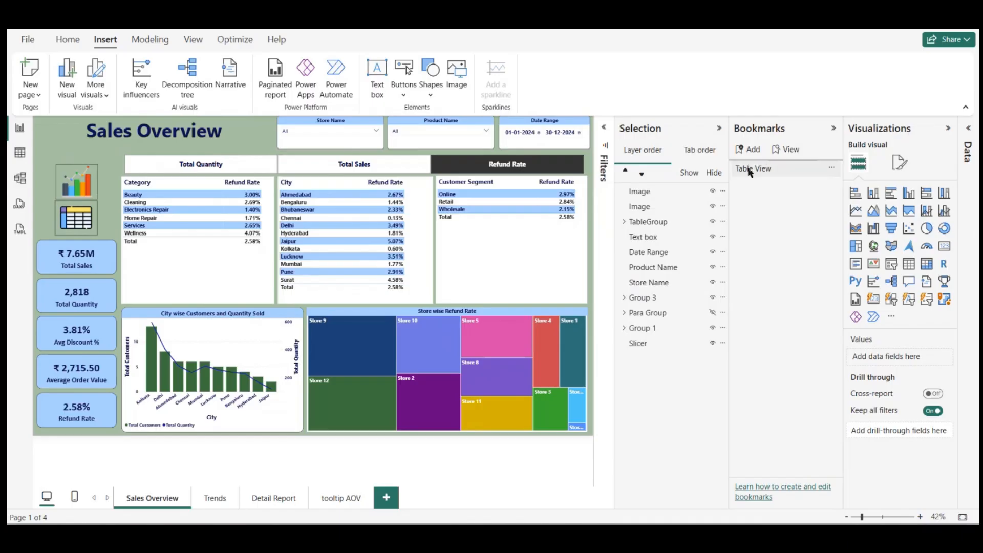
Step: Hide TableGroup, show Para Group, and capture that state in a new bookmark named Visual View
left_click(712, 222)
left_click(713, 312)
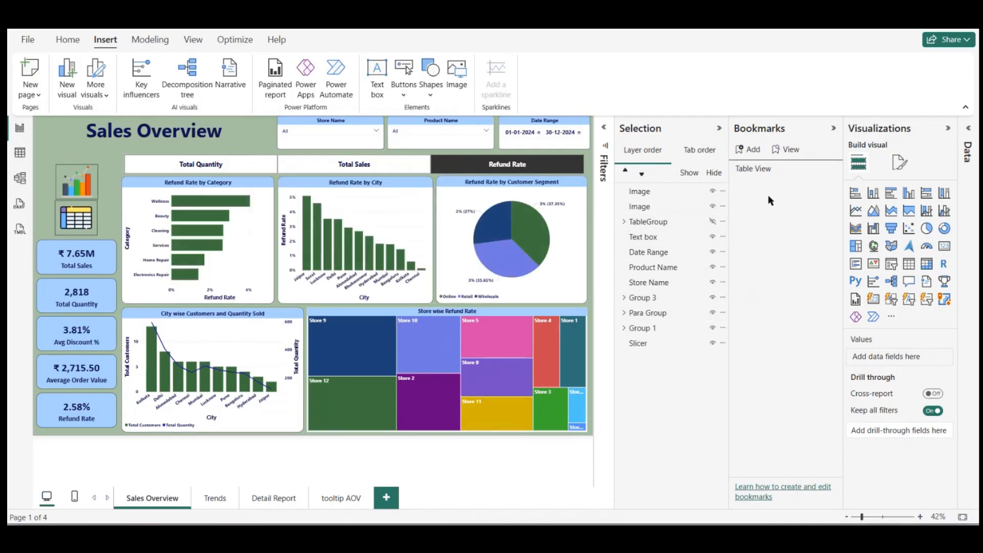
left_click(749, 149)
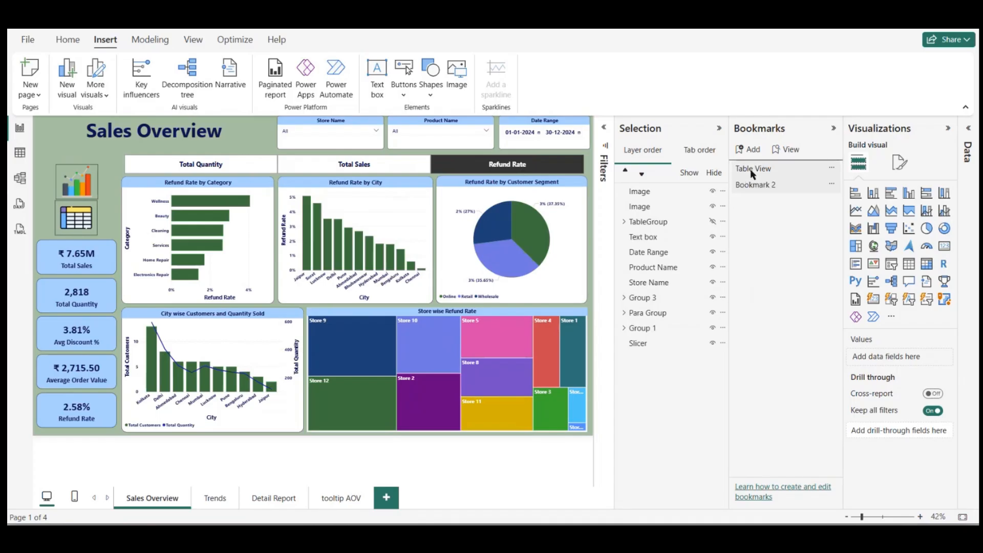
double_click(751, 185)
key("ctrl+a")
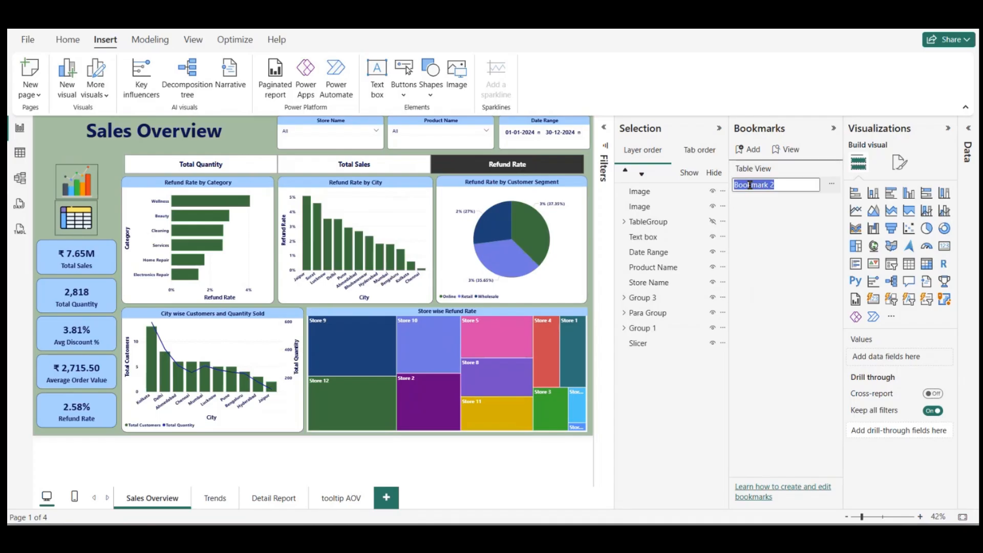
type("Visual View")
key("Return")
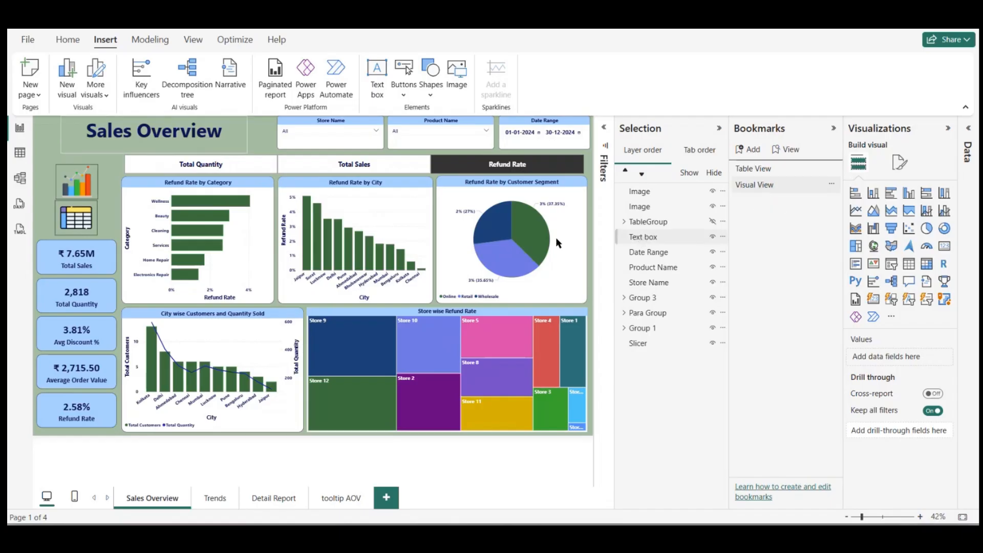
Step: Collapse the Bookmarks and Selection panes and give the table icon a Bookmark action that targets Table View
left_click(834, 128)
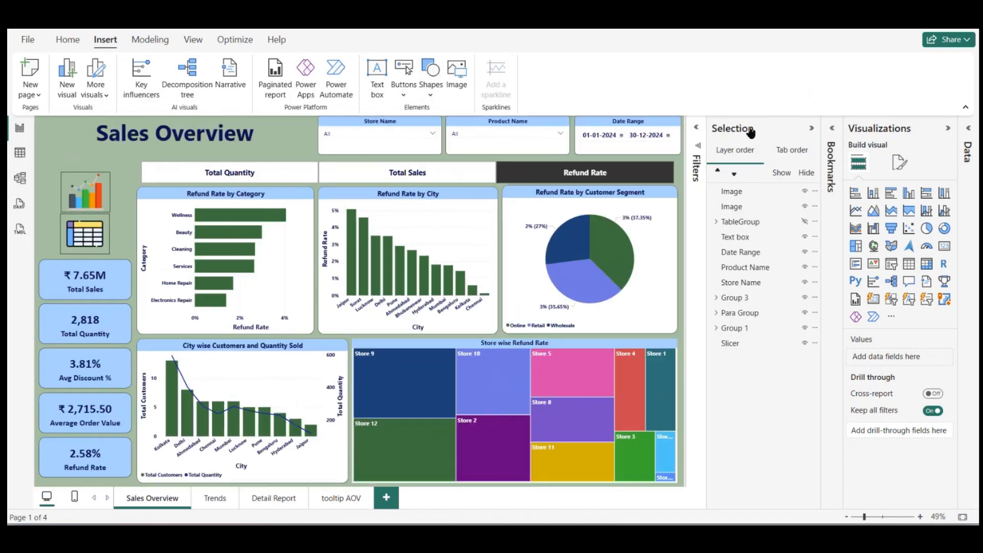
left_click(812, 130)
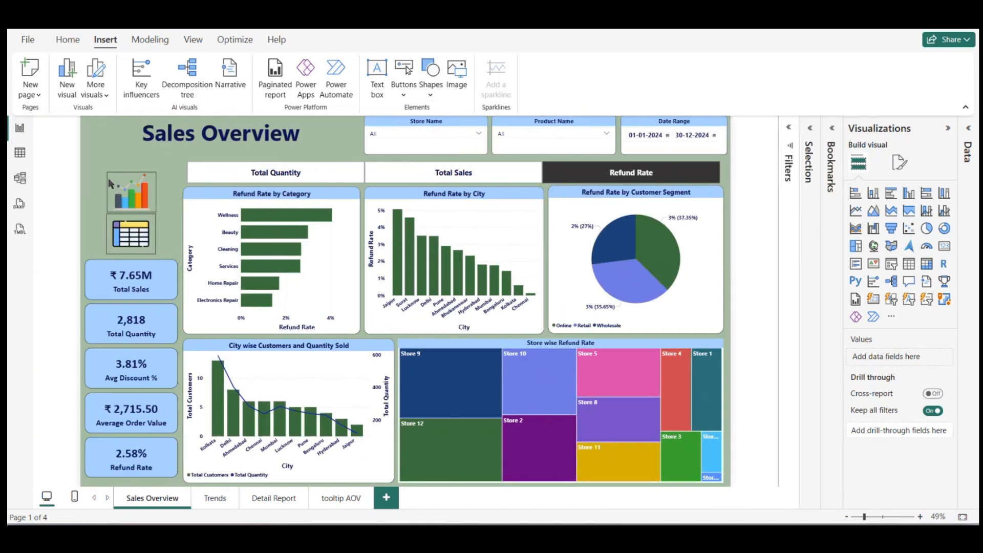
left_click(137, 204)
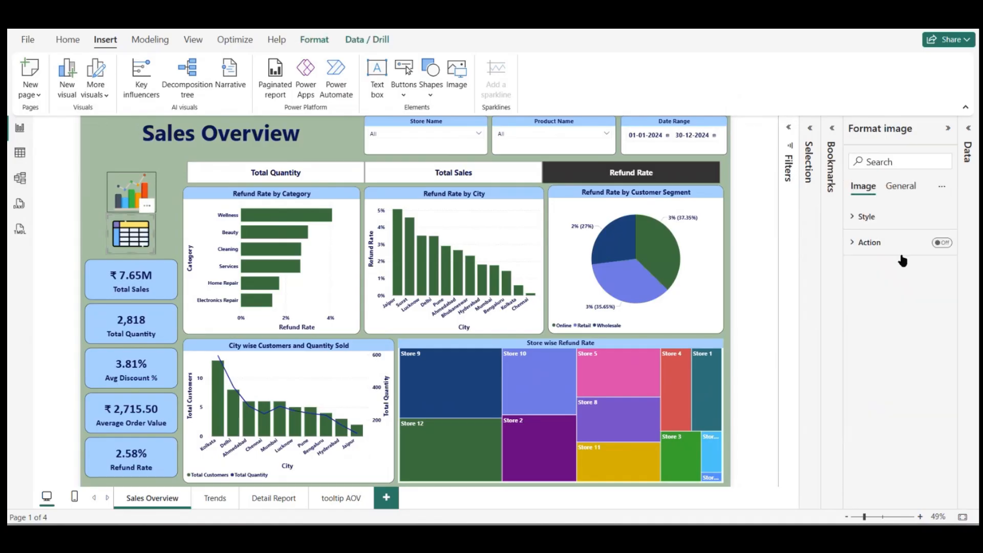
left_click(943, 242)
left_click(896, 250)
left_click(890, 306)
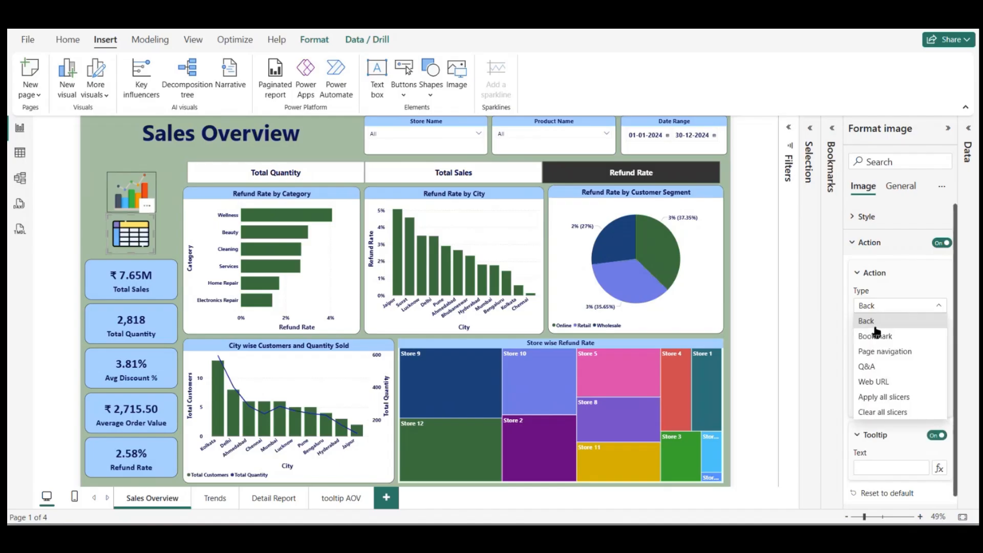
left_click(875, 336)
left_click(879, 340)
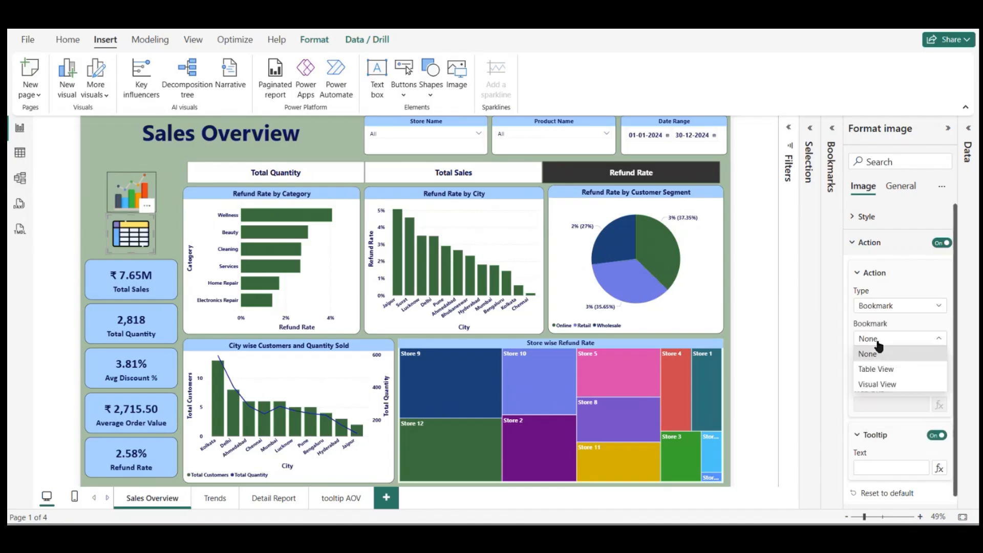
left_click(882, 370)
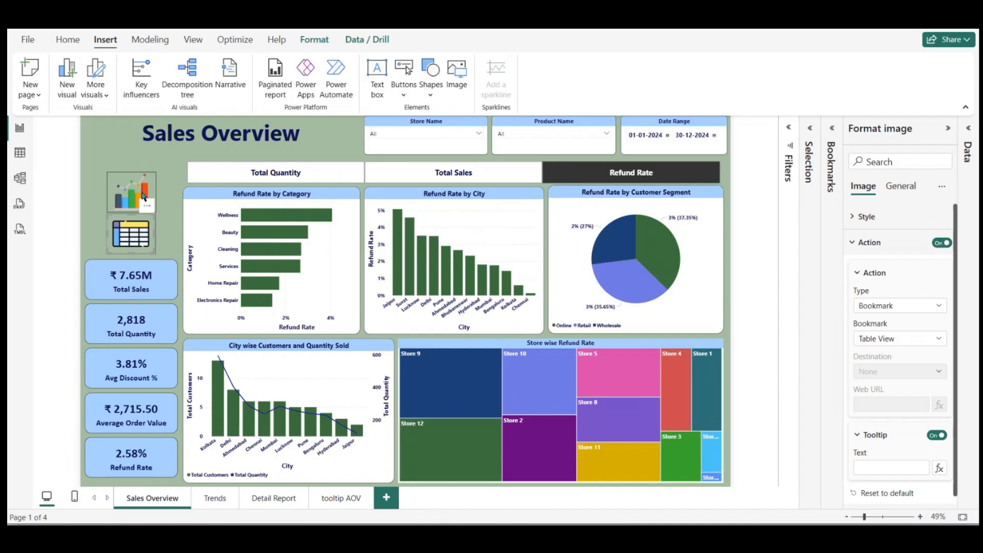
Step: Enable the bar graph icon's action with type Bookmark and target Visual View
left_click(943, 243)
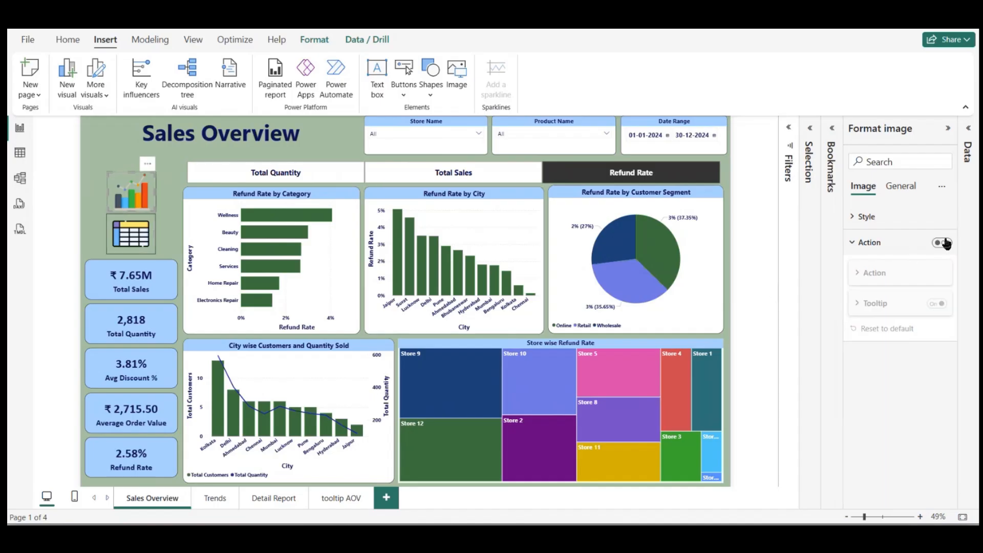
left_click(946, 243)
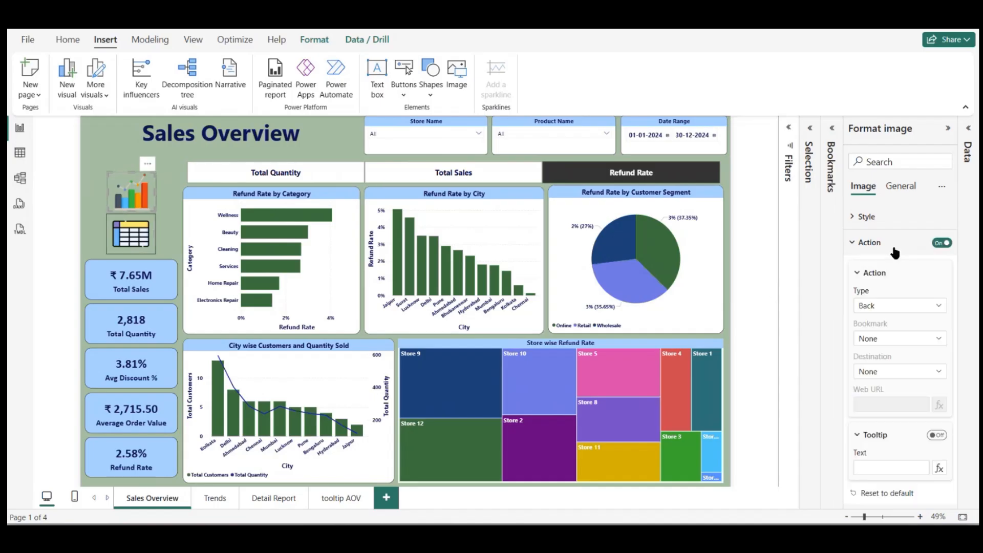
left_click(892, 305)
left_click(879, 333)
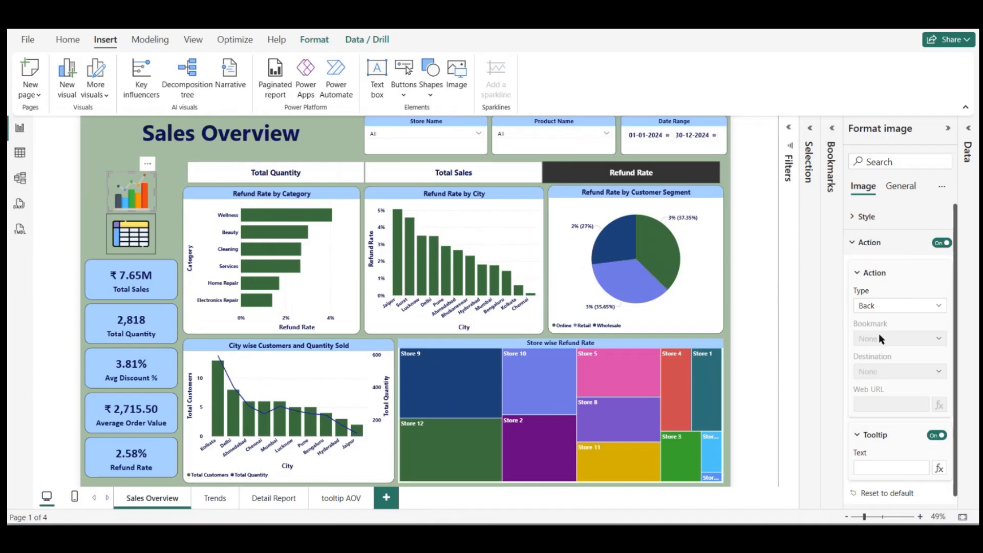
left_click(890, 338)
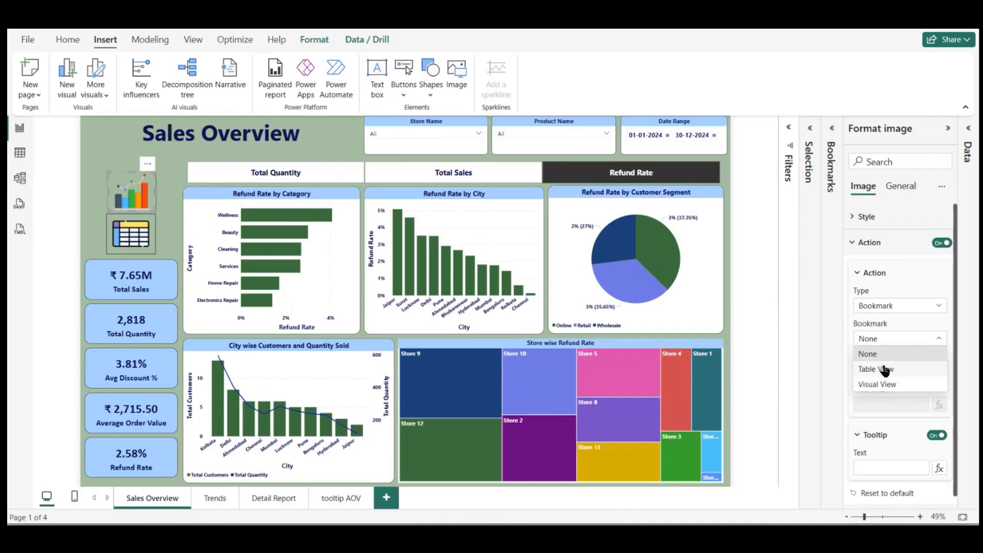
left_click(879, 384)
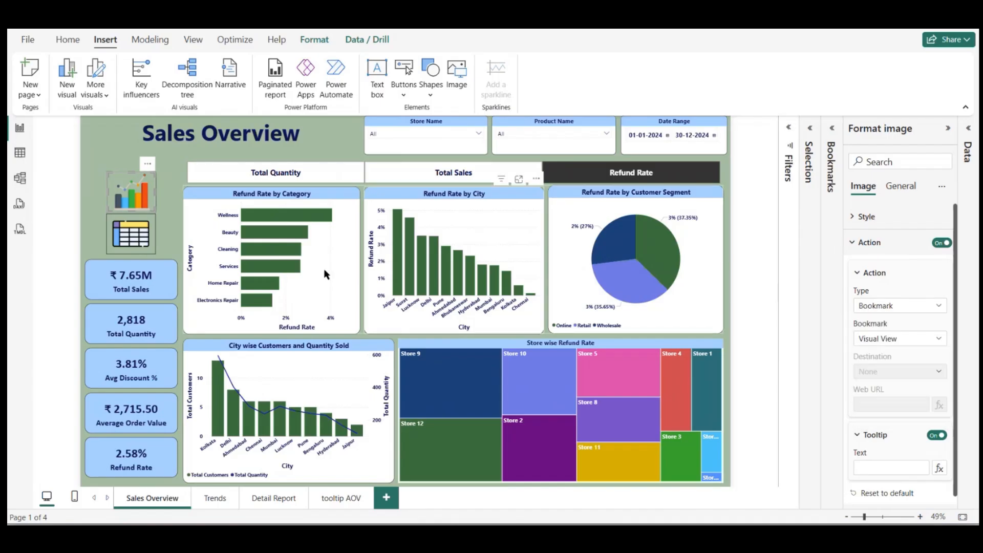
left_click(109, 157)
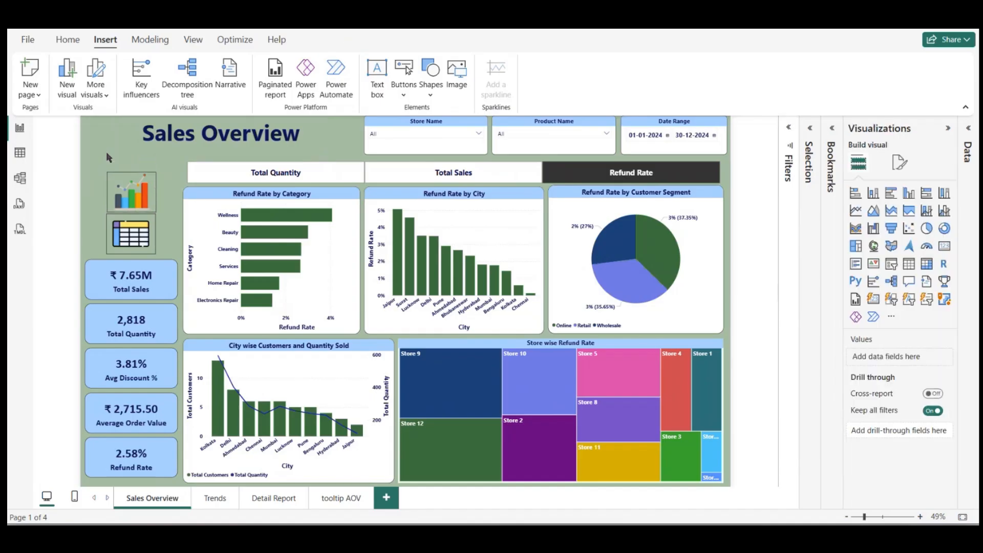
Step: Test switching between the table and chart views with the two icons
left_click(143, 240, "ctrl")
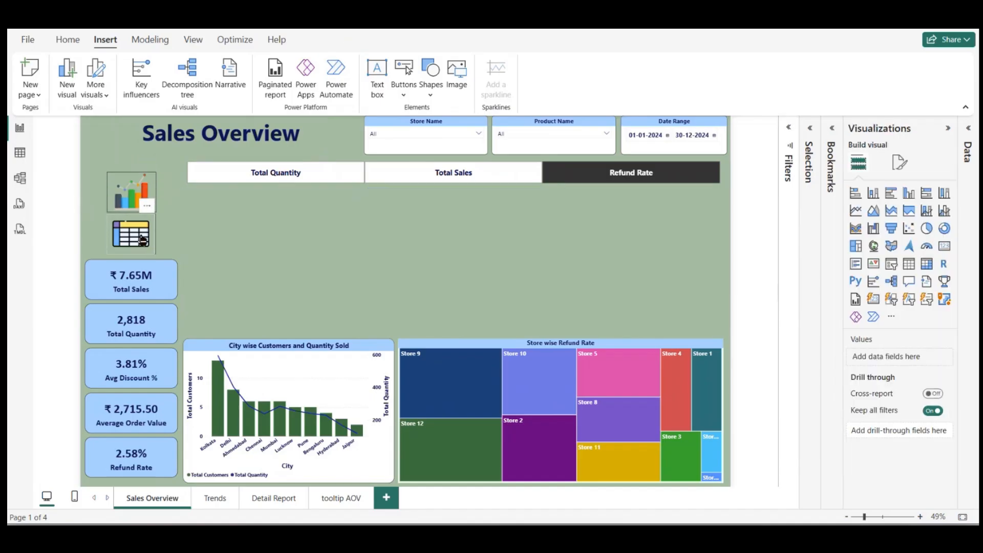
left_click(132, 198, "ctrl")
left_click(129, 244, "ctrl")
left_click(129, 246)
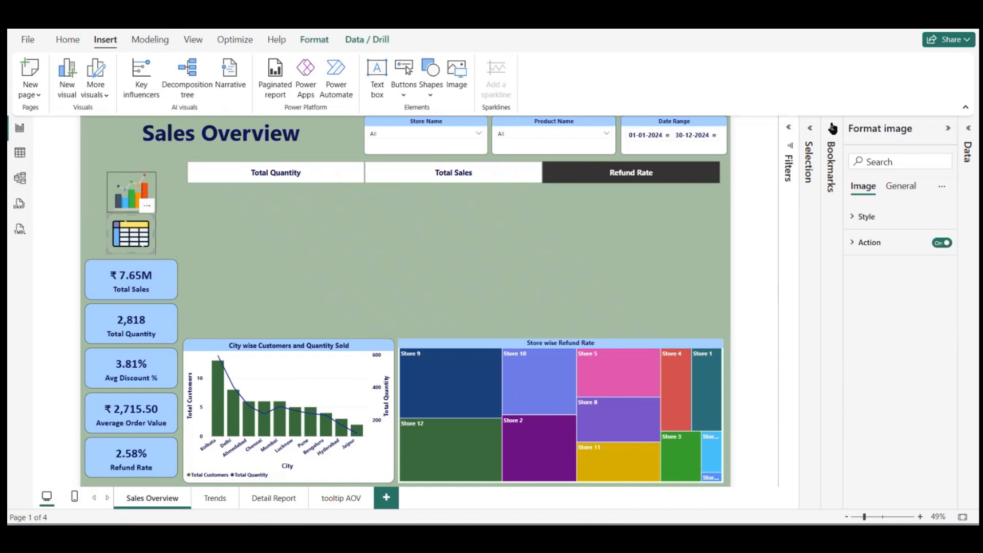
Step: Reopen the Bookmarks and Selection panes and make TableGroup visible on the page
left_click(832, 128)
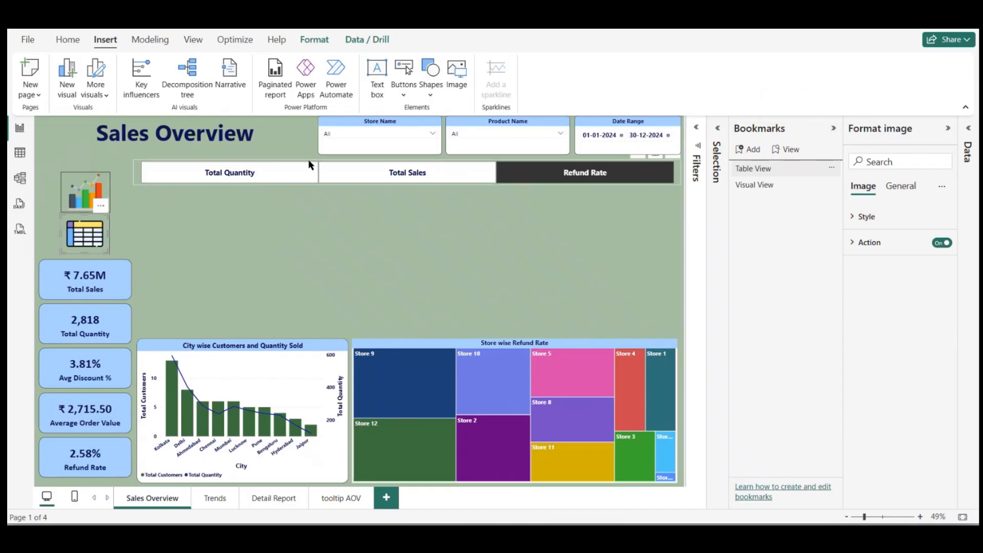
left_click(717, 137)
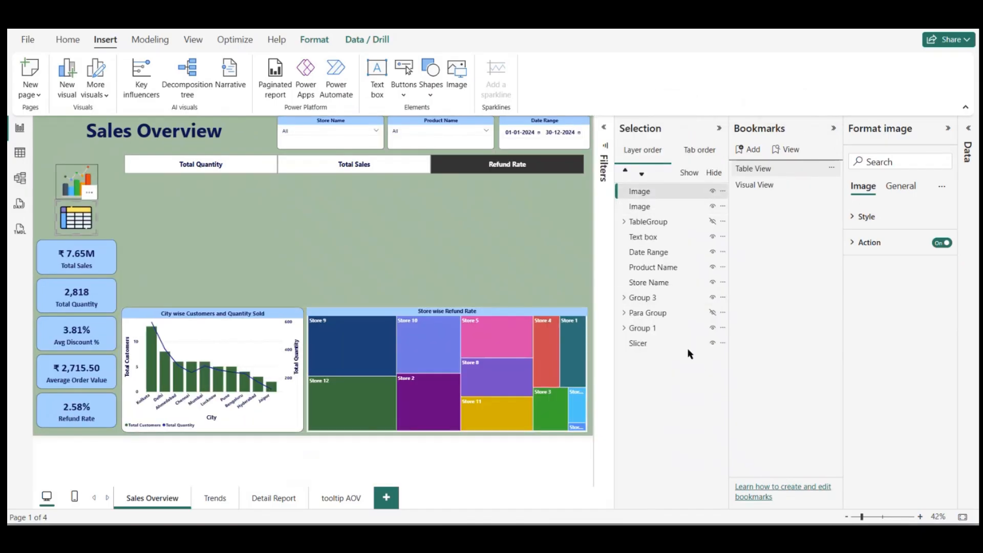
left_click(712, 221)
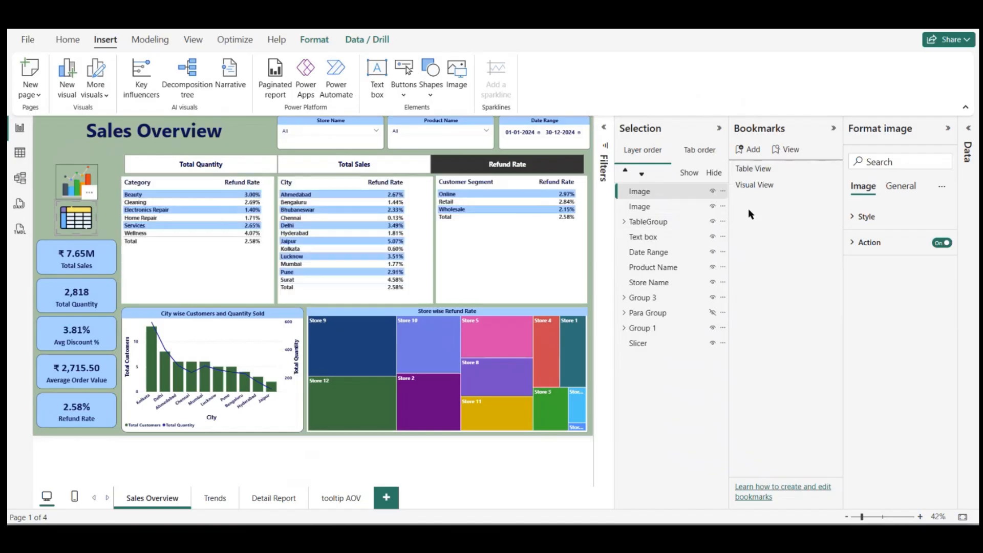
Step: Update the Table View bookmark to the current page state and test both view icons on the Sales Overview page
left_click(832, 173)
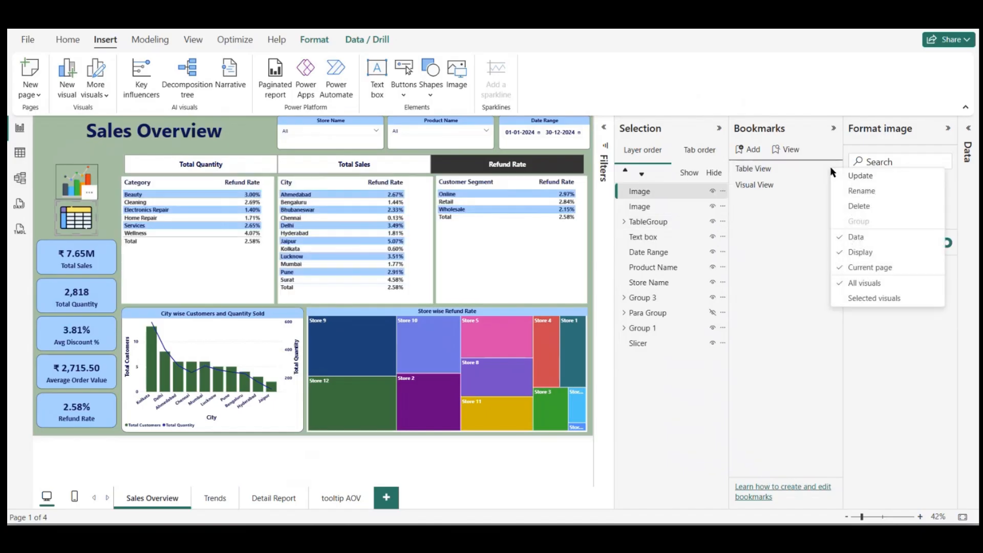
left_click(854, 174)
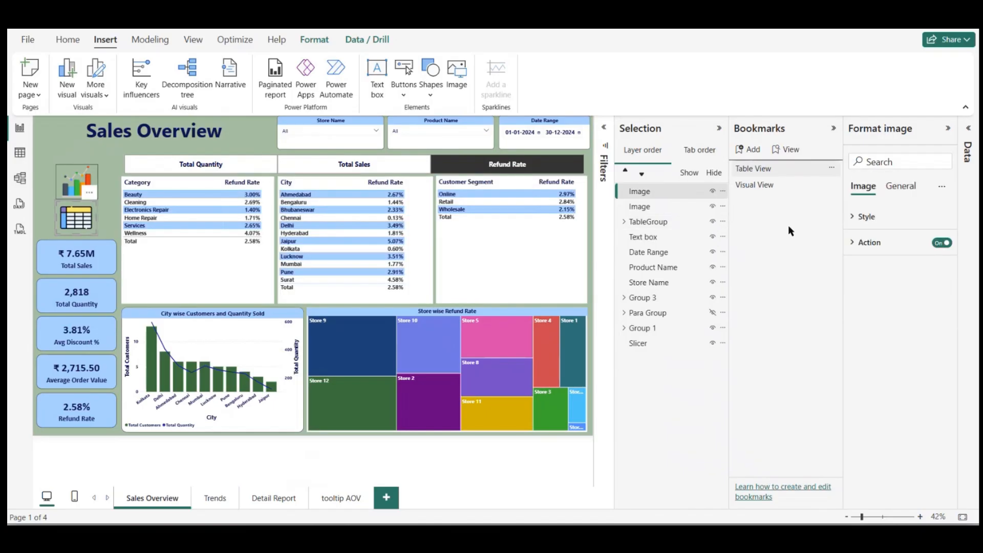
left_click(76, 220, "ctrl")
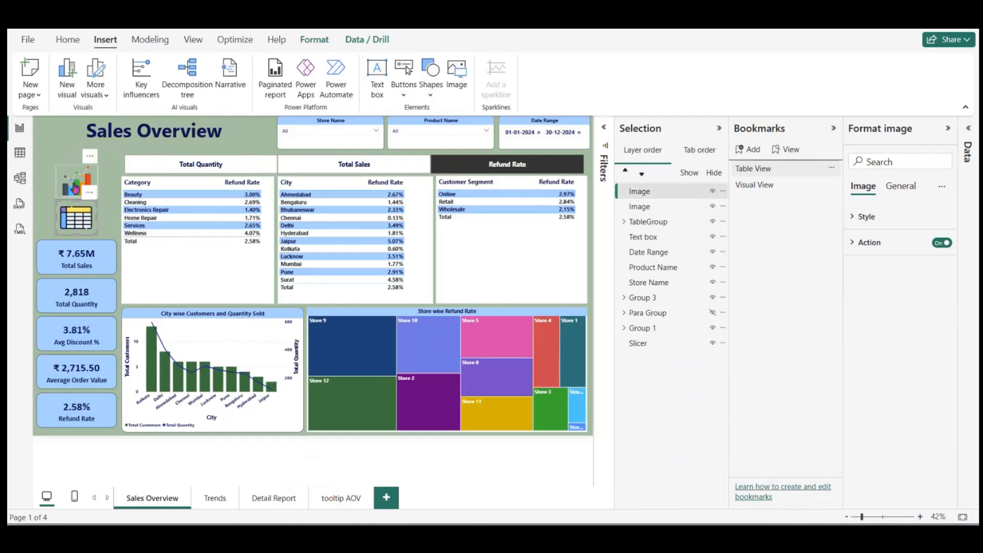
left_click(77, 220, "ctrl")
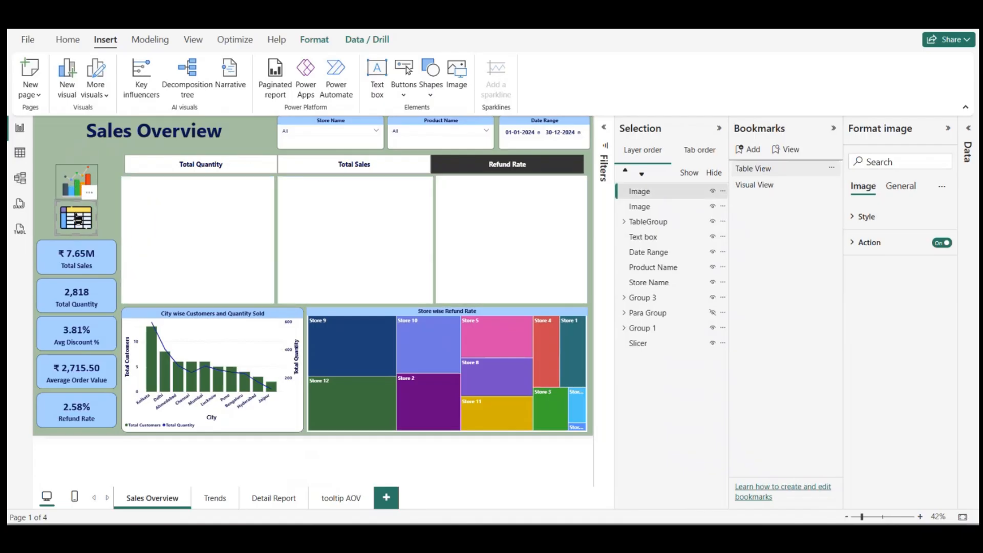
left_click(66, 183, "ctrl")
left_click(50, 132)
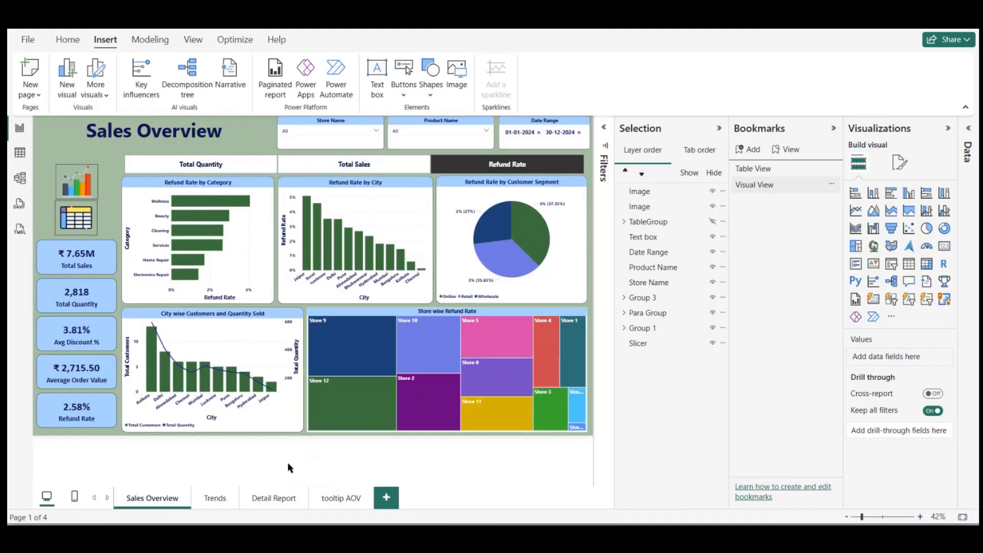
Step: Look through the report pages, go to Detail Report, and hide the Bookmarks and Selection panes
left_click(215, 498)
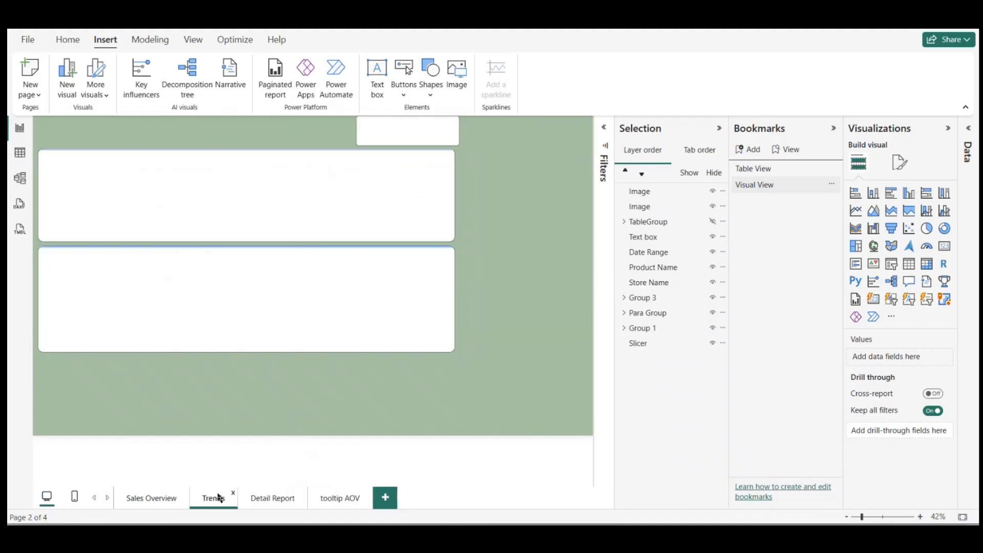
left_click(274, 499)
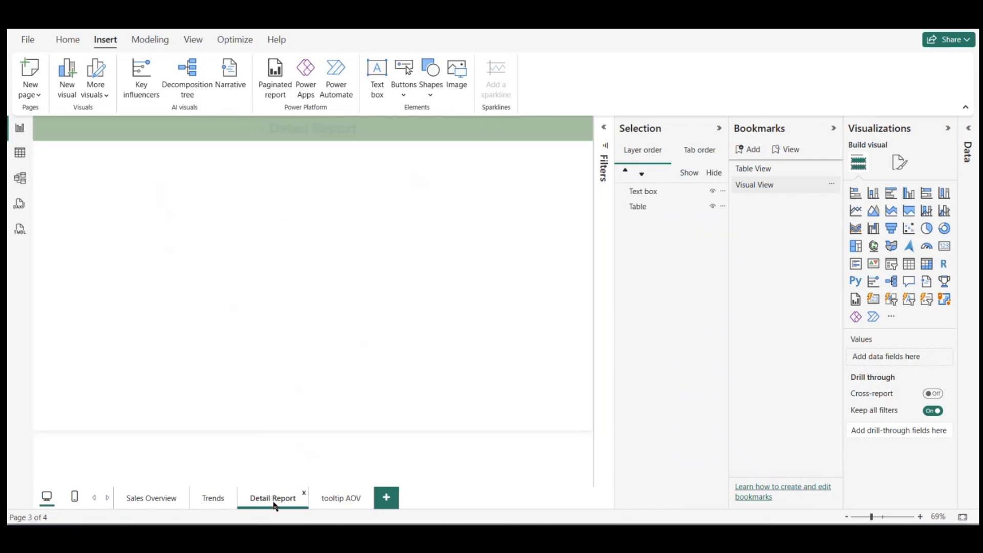
left_click(134, 500)
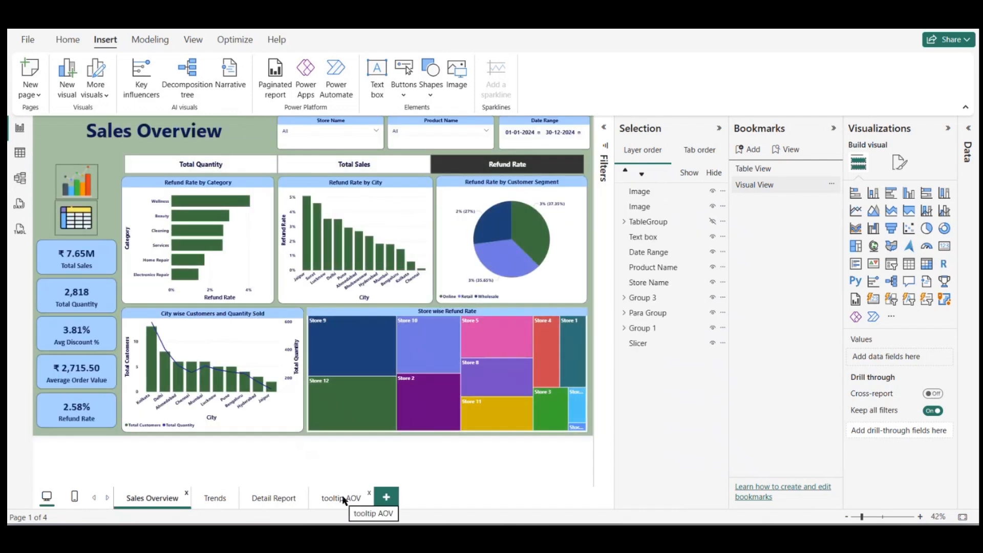
left_click(342, 496)
left_click(278, 500)
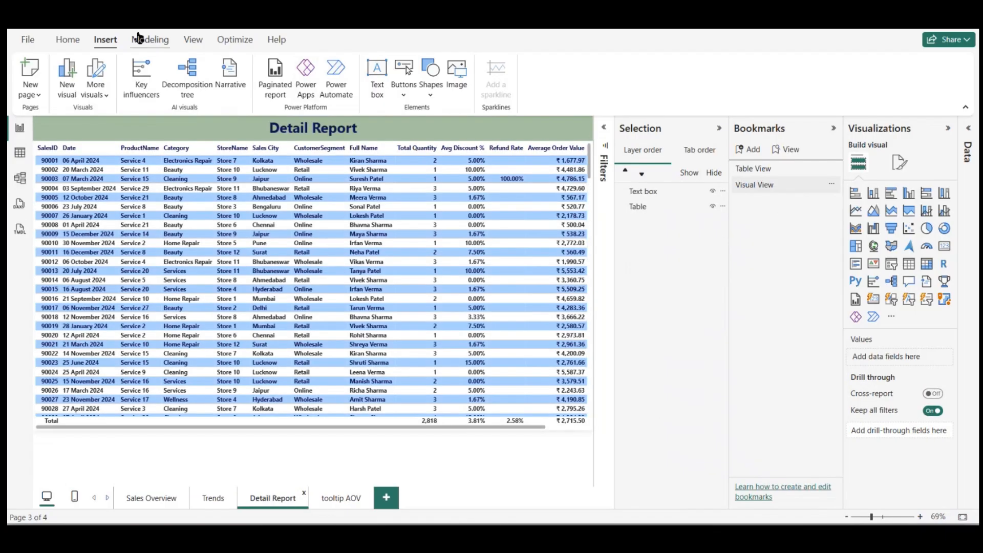
left_click(193, 40)
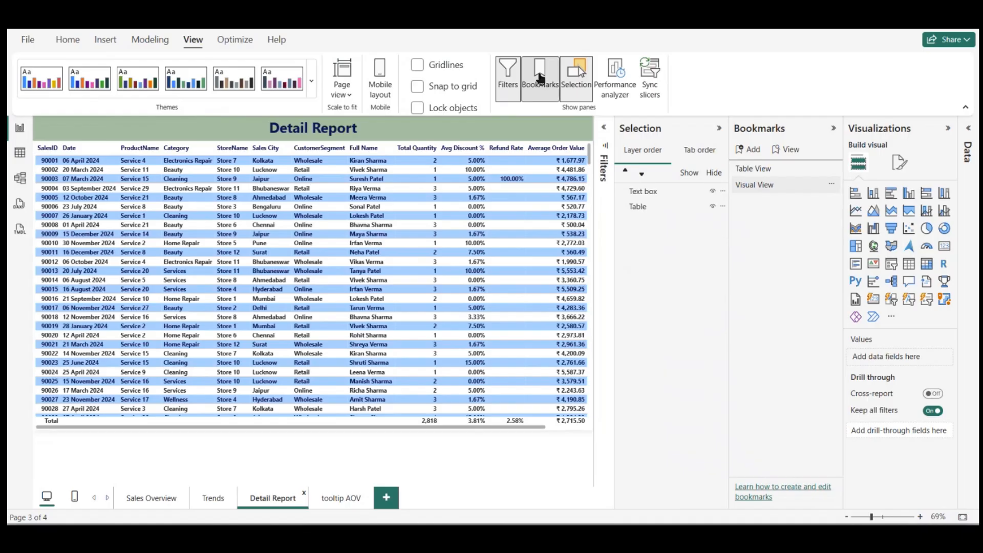
left_click(540, 76)
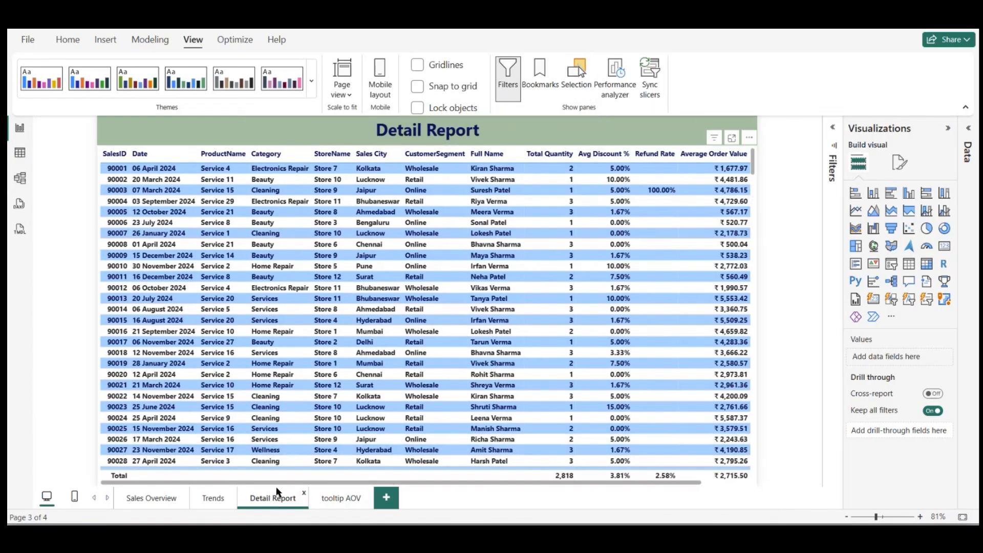
Step: Add Average Order Value, Avg Discount %, Refund Amount, Refund Rate, Total Quantity and Total Sales as drill-through fields of the Detail Report page
left_click(969, 128)
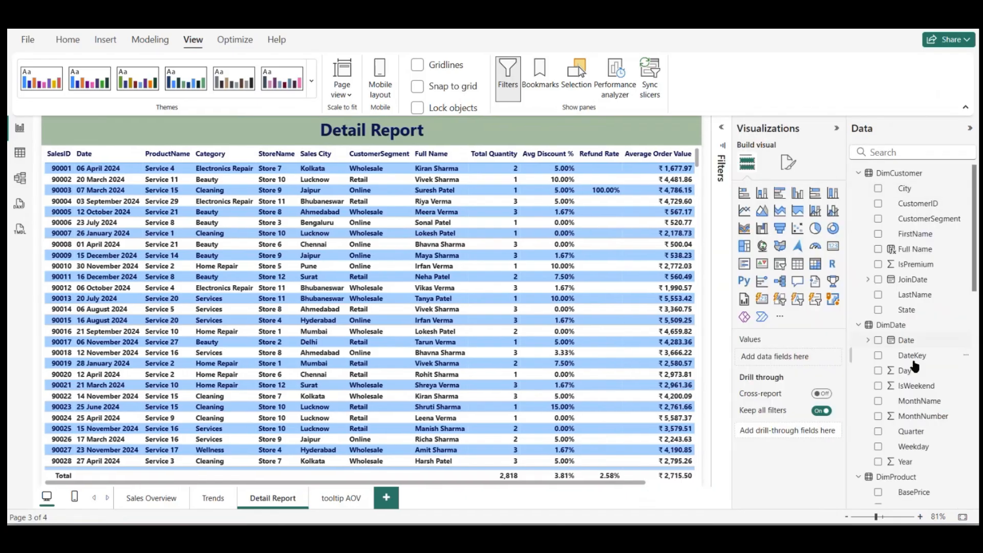
scroll(891, 379, "down", 5)
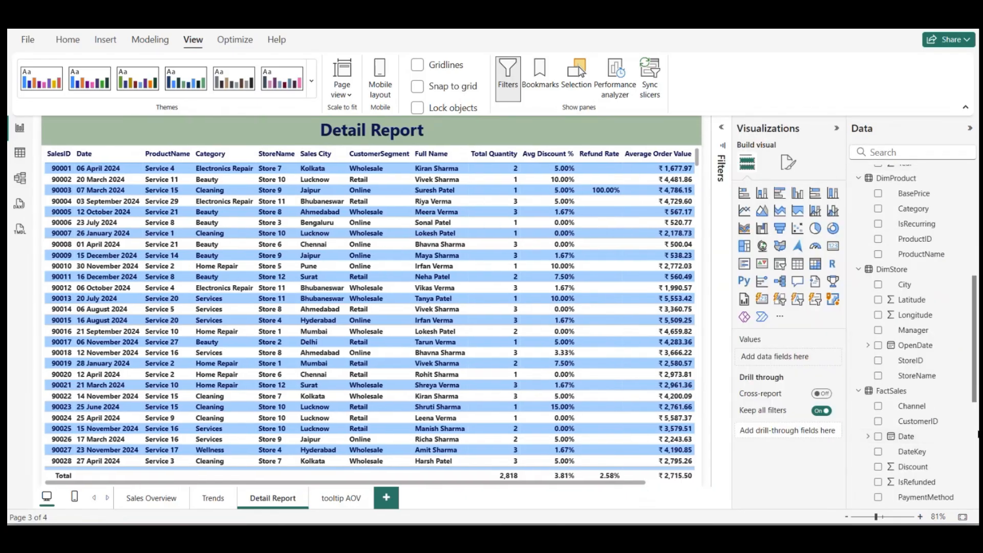
scroll(943, 459, "down", 5)
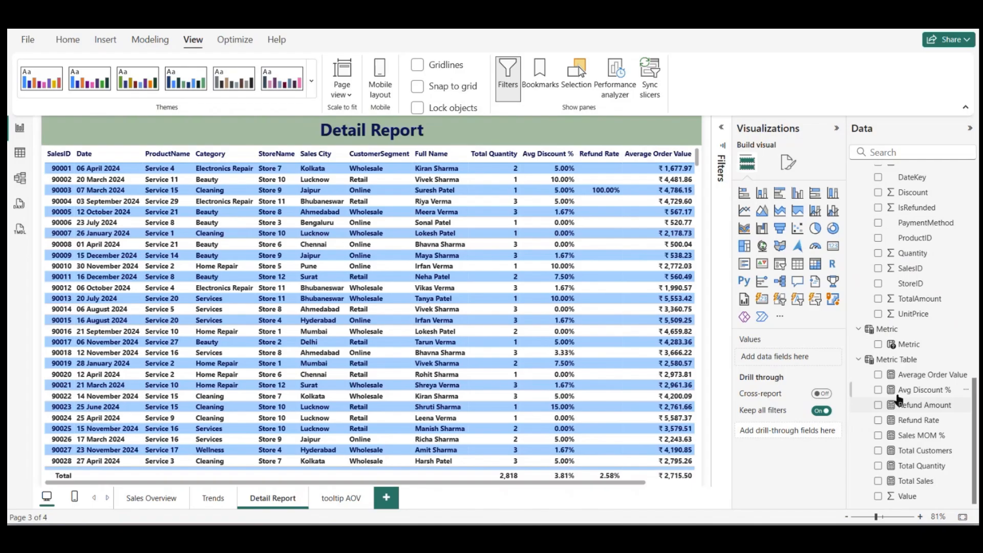
left_click_drag(910, 379, 764, 438)
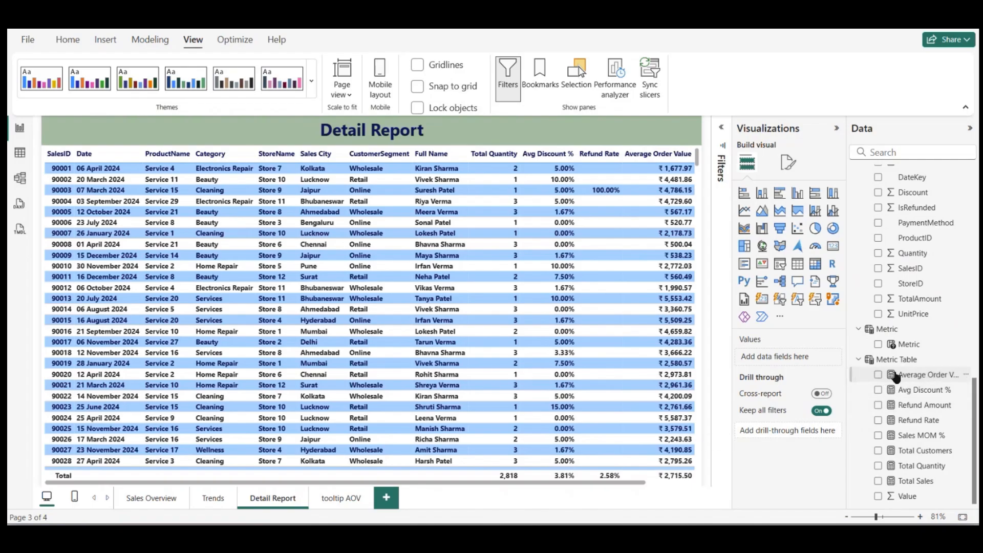
left_click_drag(895, 377, 799, 434)
left_click_drag(904, 390, 800, 441)
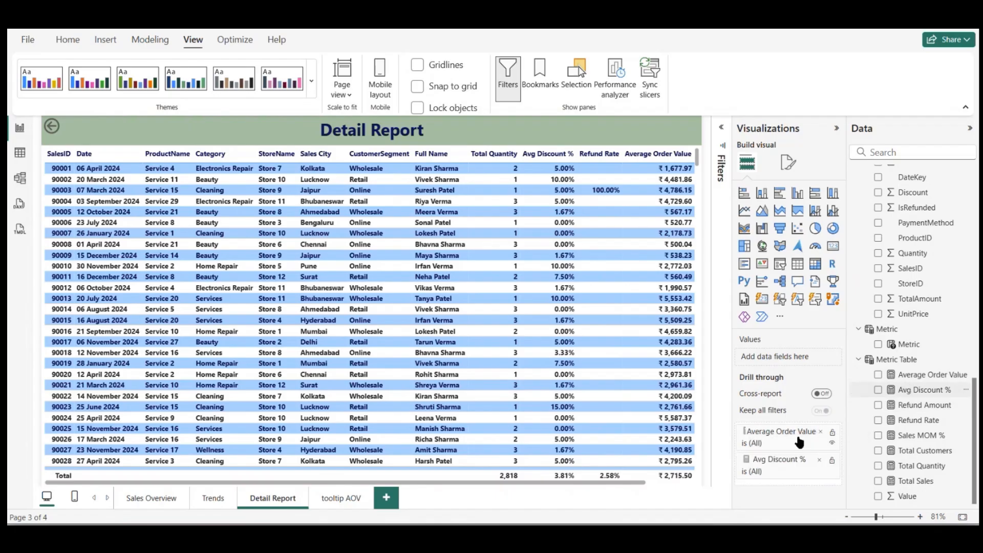
left_click_drag(911, 405, 789, 474)
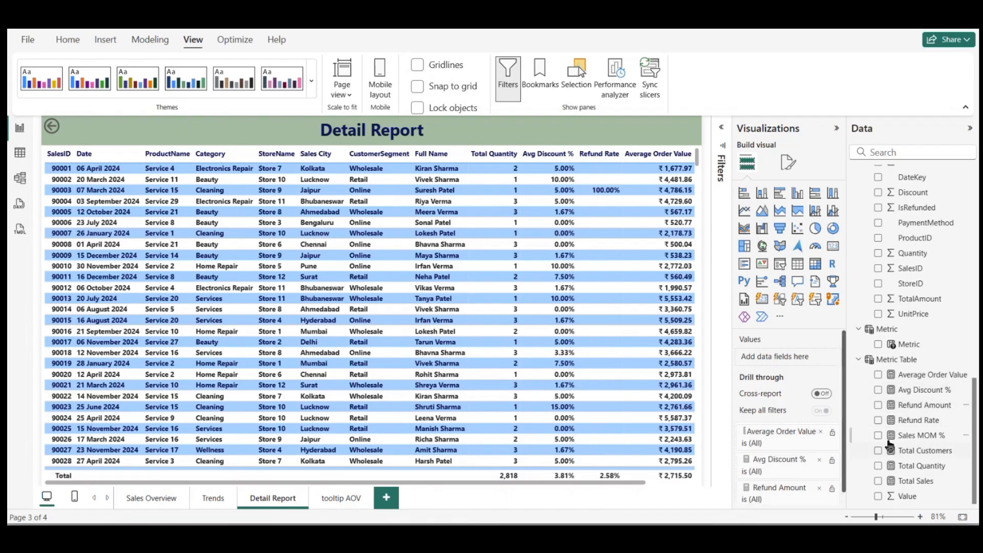
left_click_drag(917, 420, 768, 489)
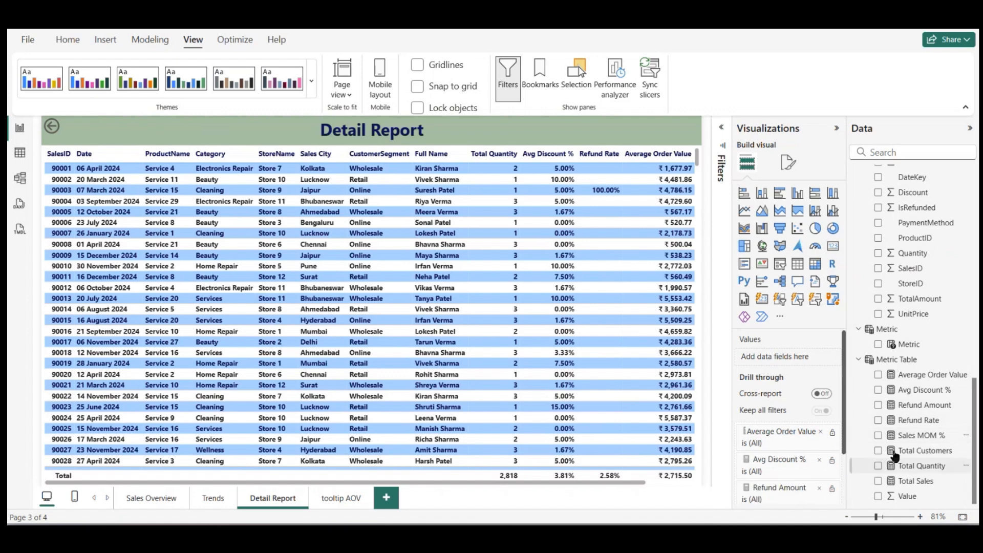
left_click_drag(901, 466, 797, 486)
left_click_drag(904, 480, 779, 500)
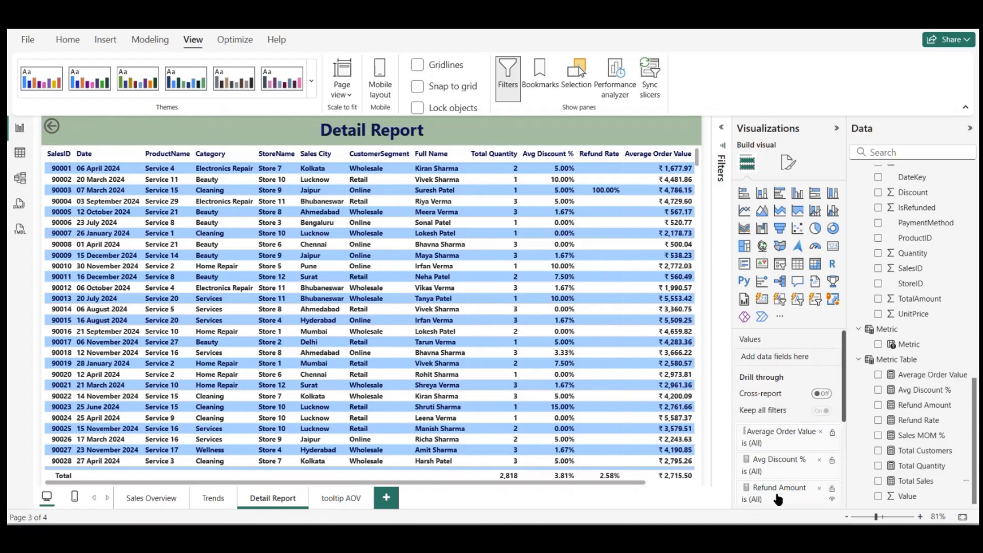
Step: Add product and store dimension fields, including StoreName and Category, to the Detail Report page's drill-through fields
scroll(901, 343, "up", 6)
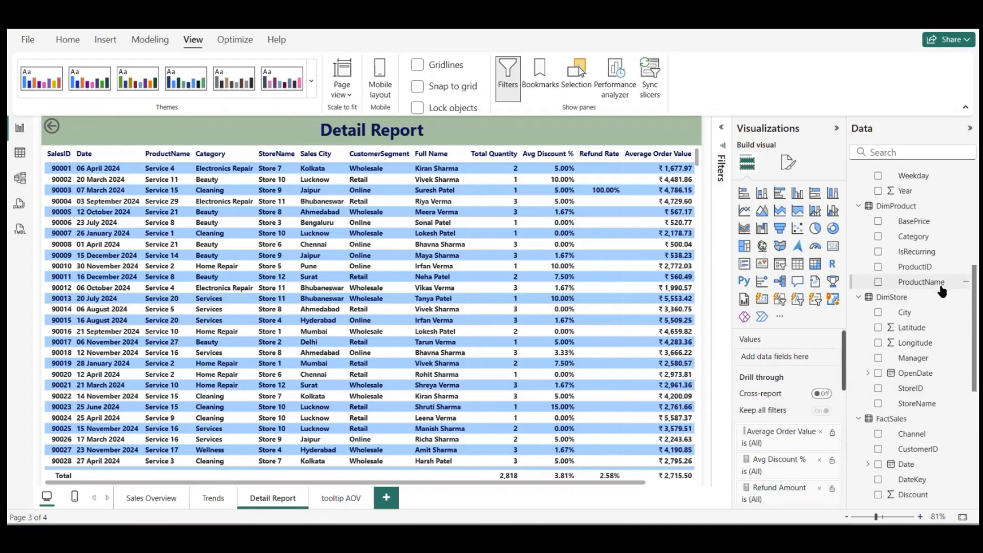
scroll(942, 291, "up", 3)
scroll(930, 307, "down", 1)
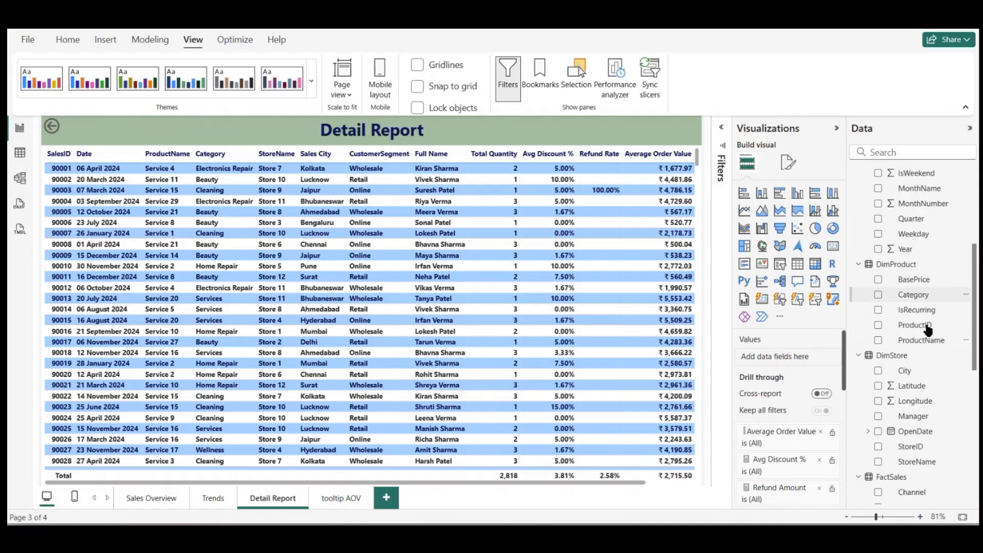
scroll(927, 330, "down", 3)
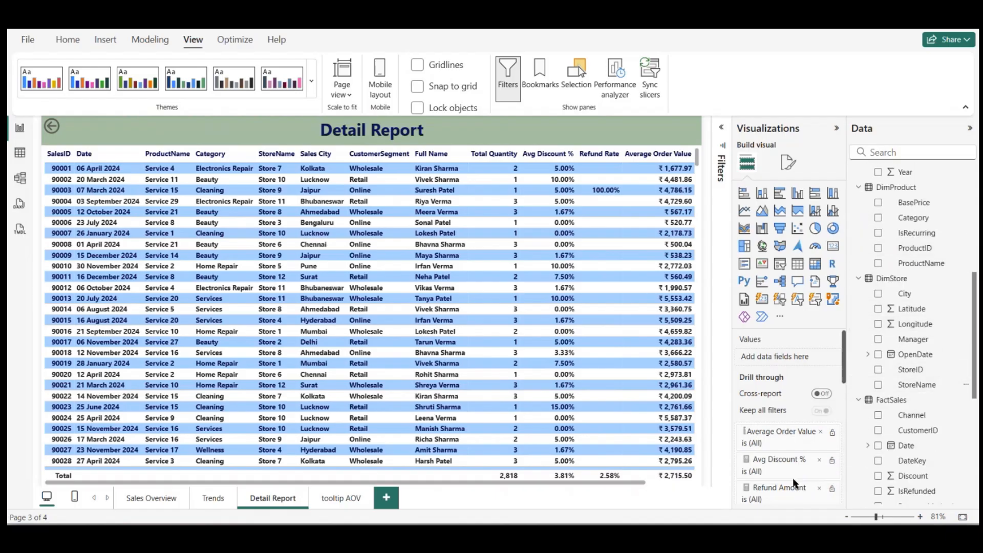
scroll(874, 377, "up", 10)
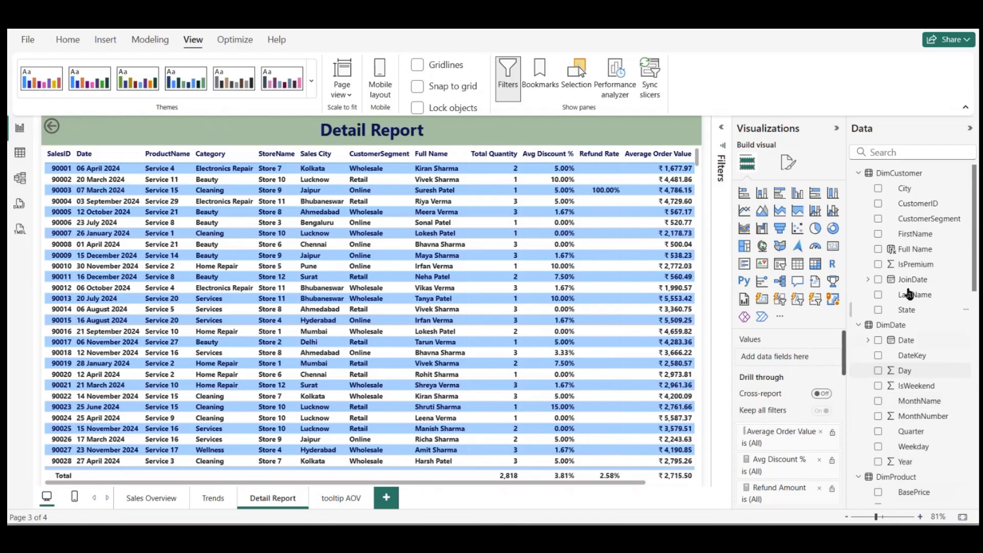
scroll(921, 379, "down", 5)
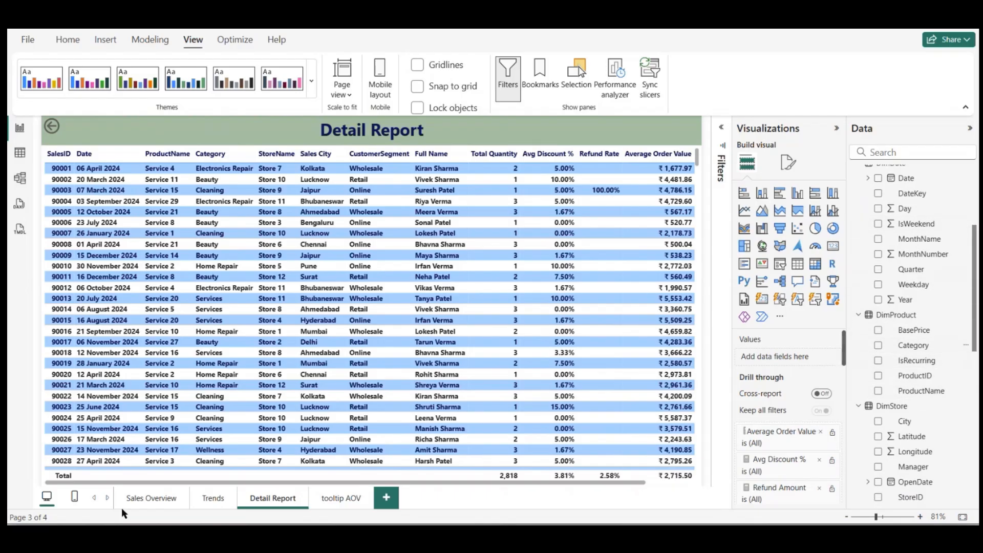
Step: Filter Sales Overview to product Service 10 and drill through from the Total Sales card to Detail Report
left_click(137, 502)
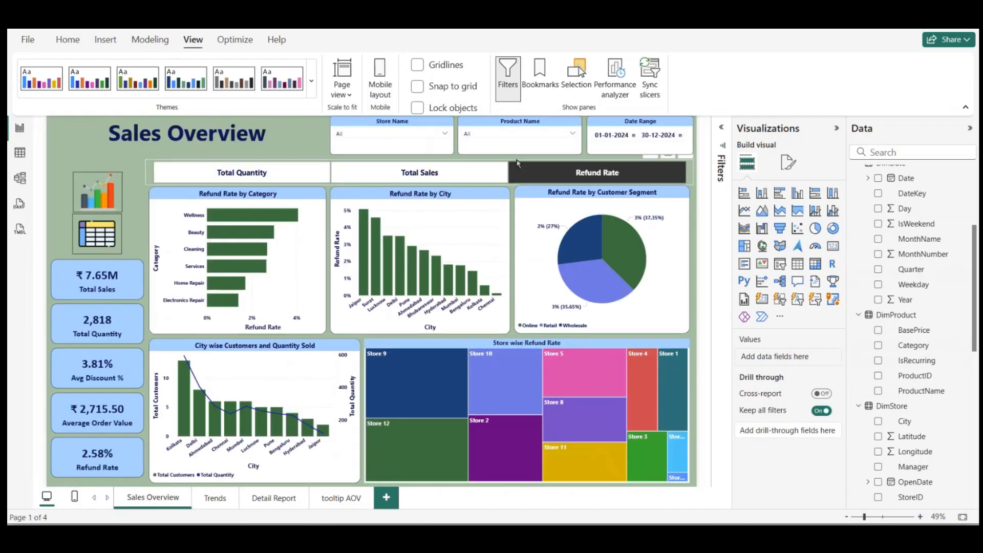
left_click(528, 134)
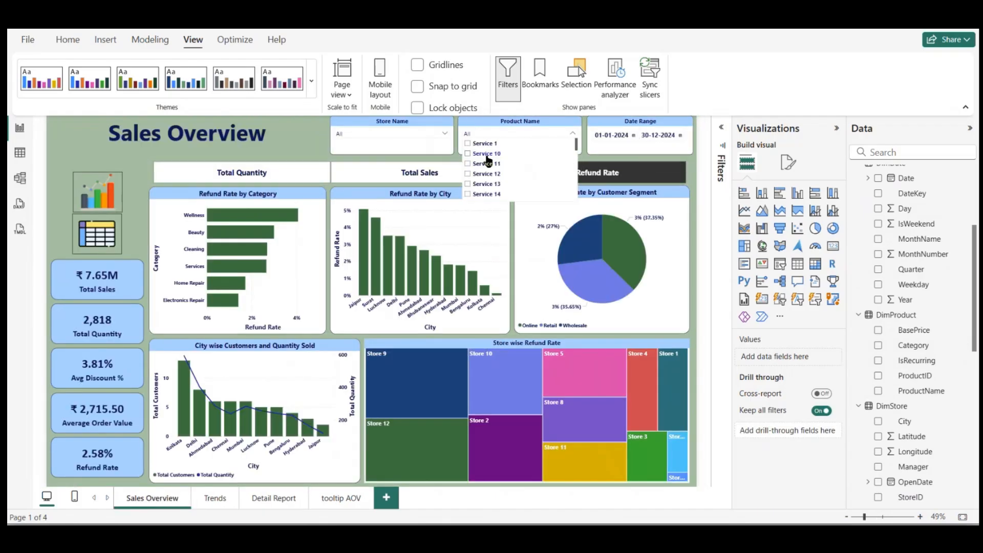
left_click(469, 154)
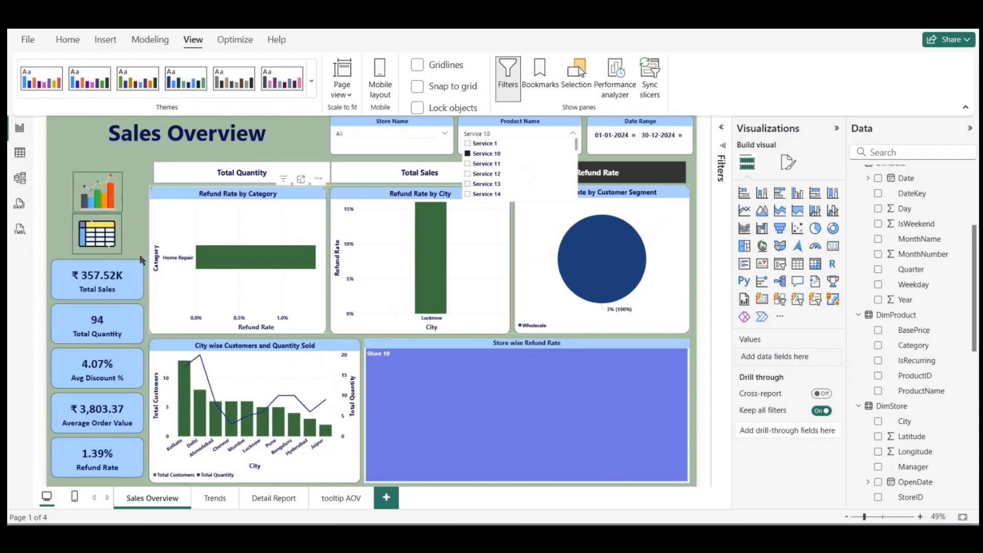
right_click(107, 277)
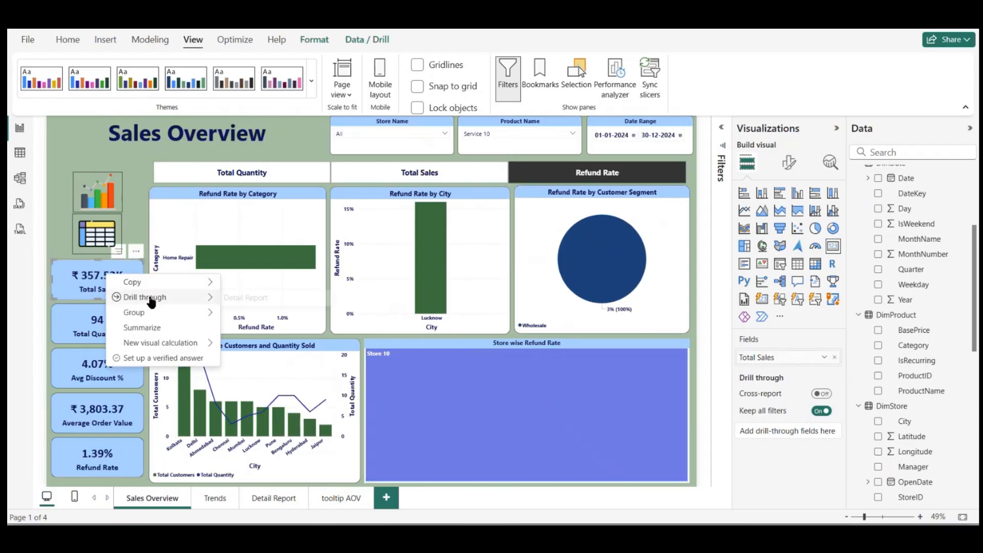
mouse_move(154, 297)
left_click(256, 298)
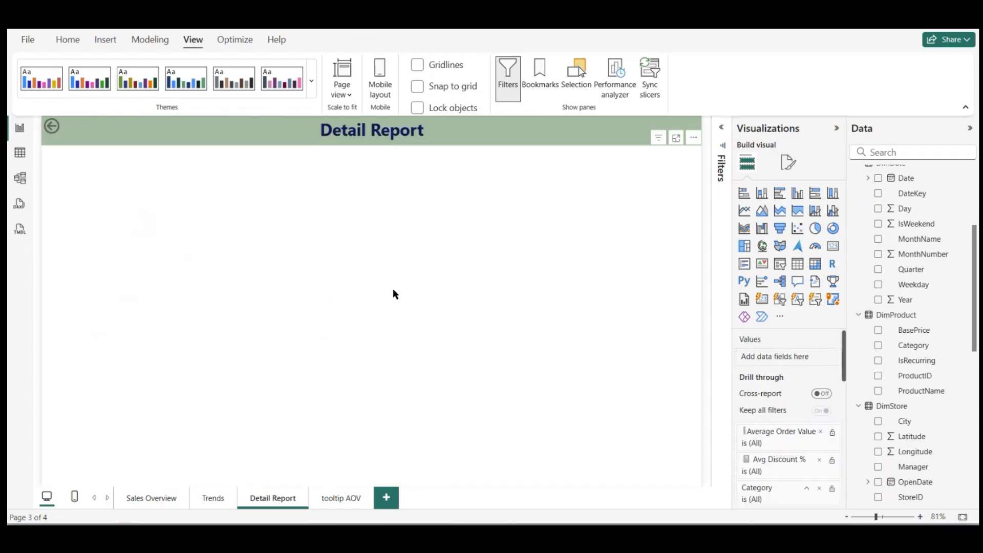
Step: Examine the rows and columns of the drilled-through Detail Report table and return to Sales Overview with the back button
scroll(195, 385, "down", 4)
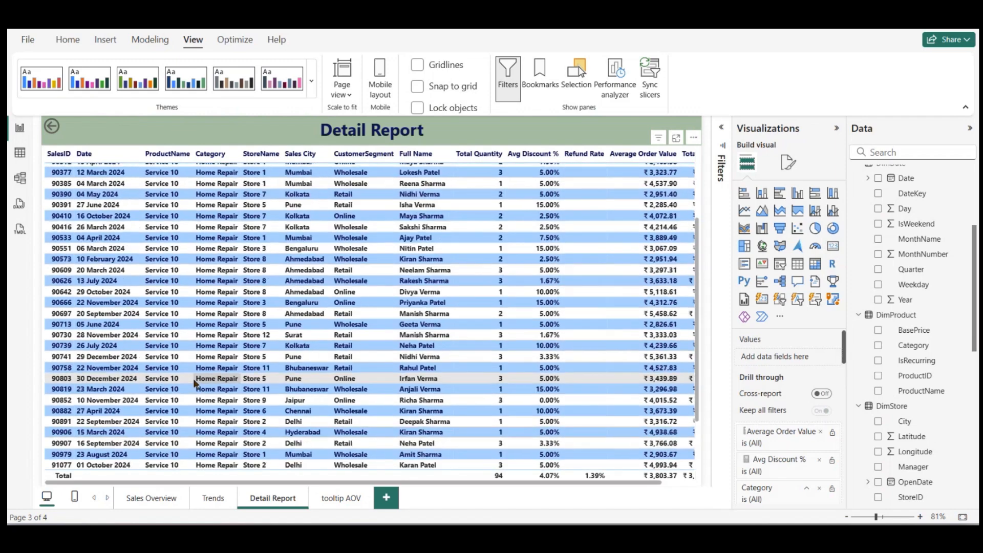
scroll(195, 385, "up", 4)
scroll(195, 384, "right", 1)
scroll(195, 385, "left", 1)
scroll(169, 359, "down", 2)
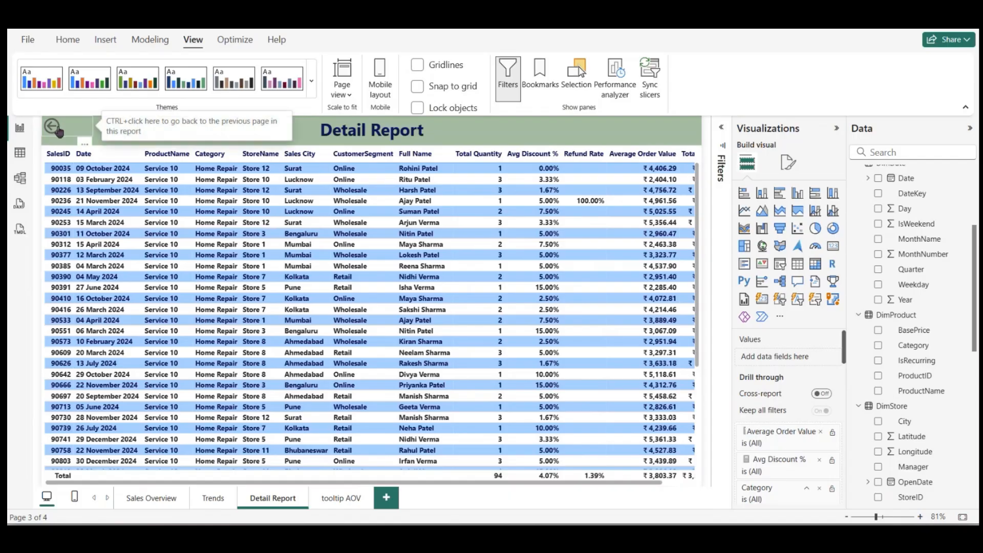
left_click(58, 129, "ctrl")
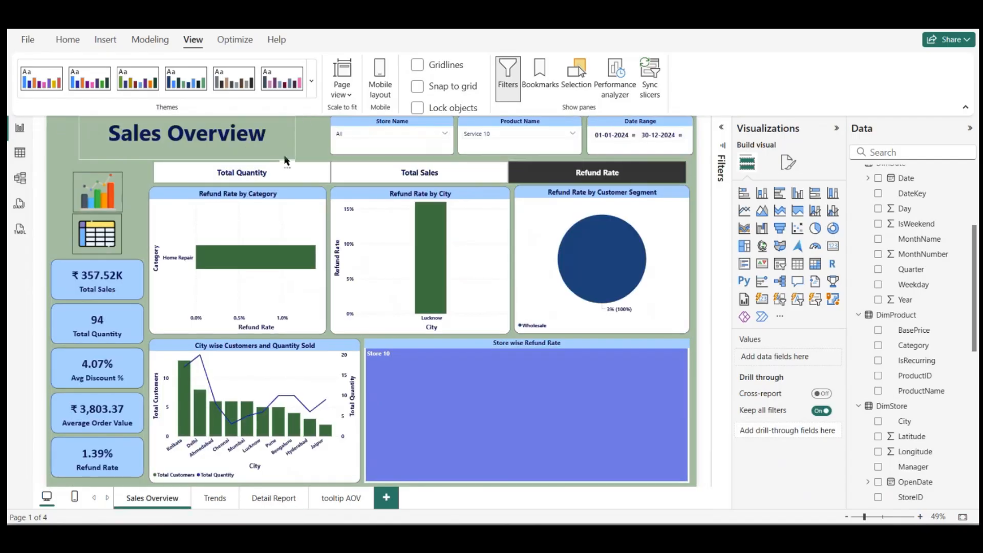
Step: Move the Sales Overview title to the left edge of the page header and deselect it
left_click_drag(252, 169, 244, 168)
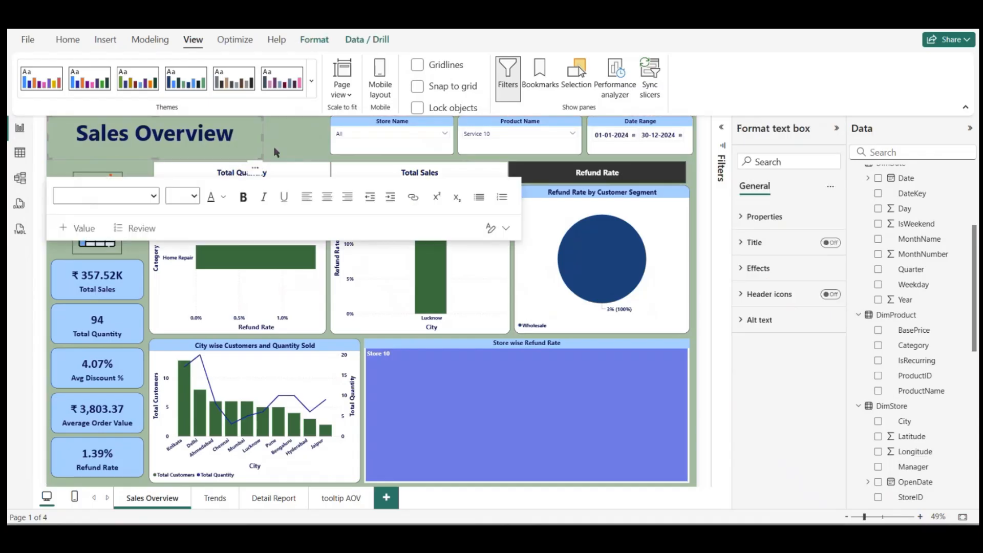
left_click(297, 134)
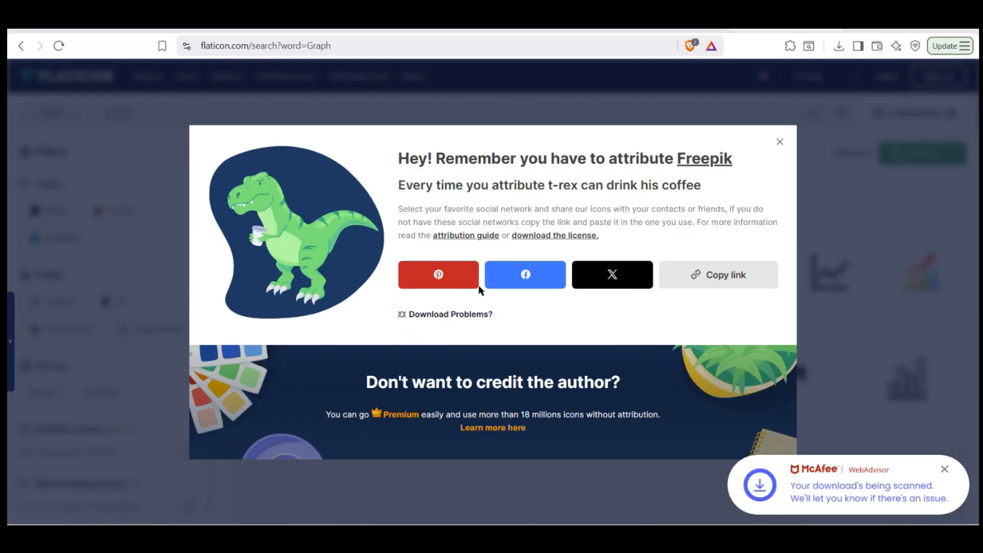
Step: Close the download notice on Flaticon and search the icons for "filter", refined to "clear filter"
left_click(776, 141)
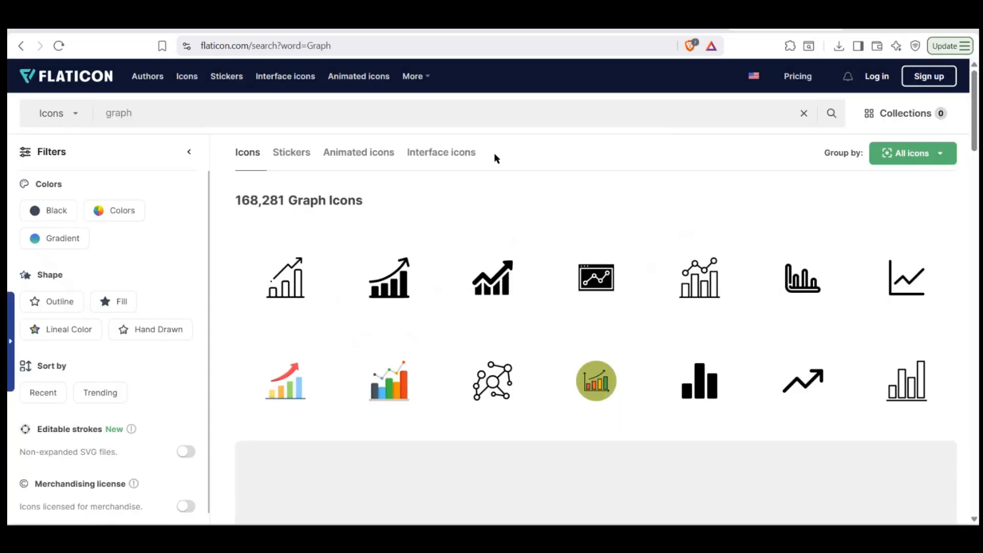
left_click_drag(292, 115, 79, 133)
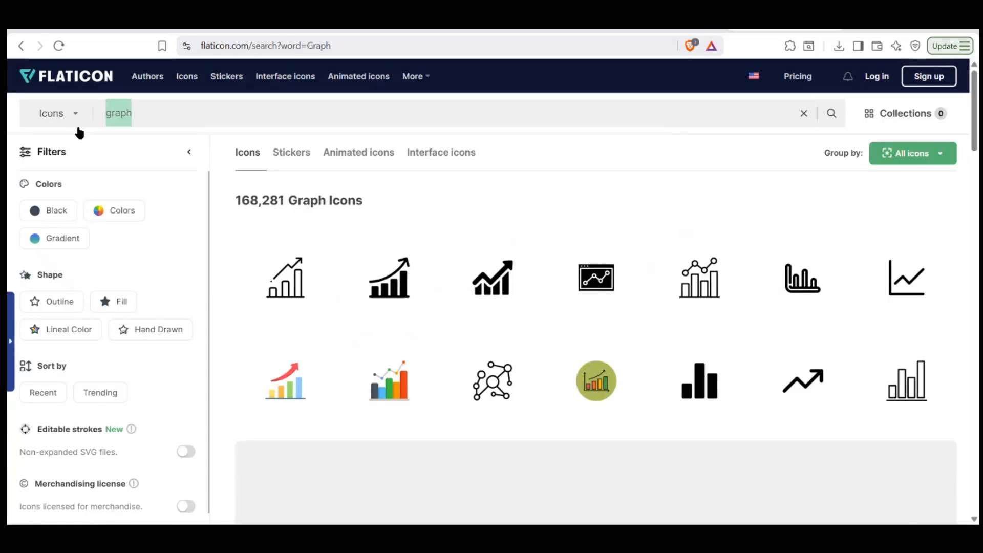
type("filter")
key("Return")
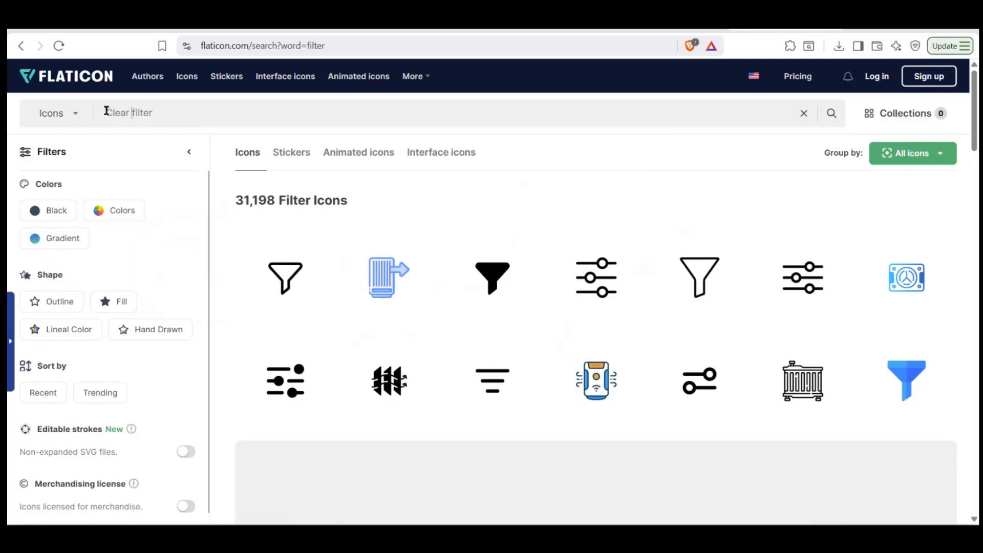
key("Return")
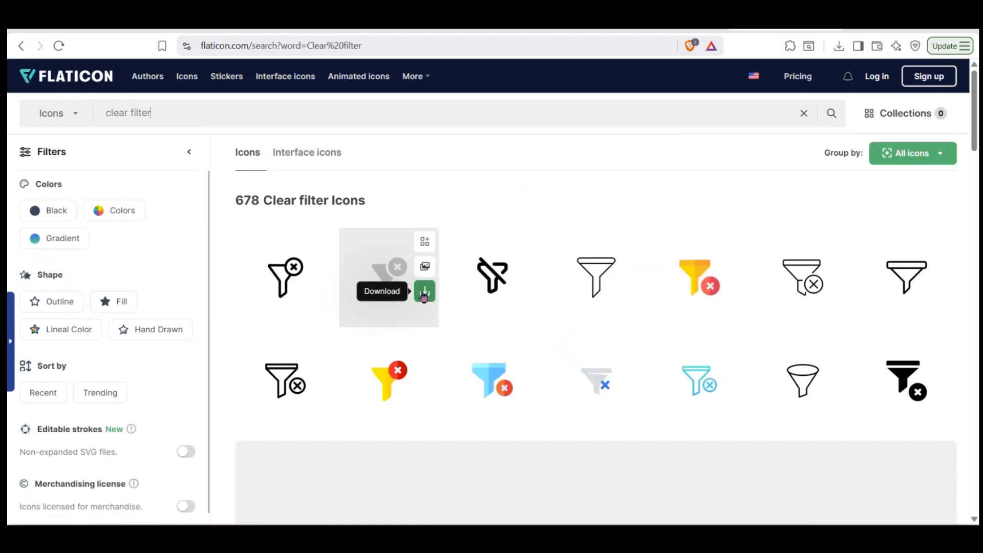
Step: Download the solid black funnel icon with an X badge as a free PNG, saved as filter (1).png in Downloads
left_click(424, 293)
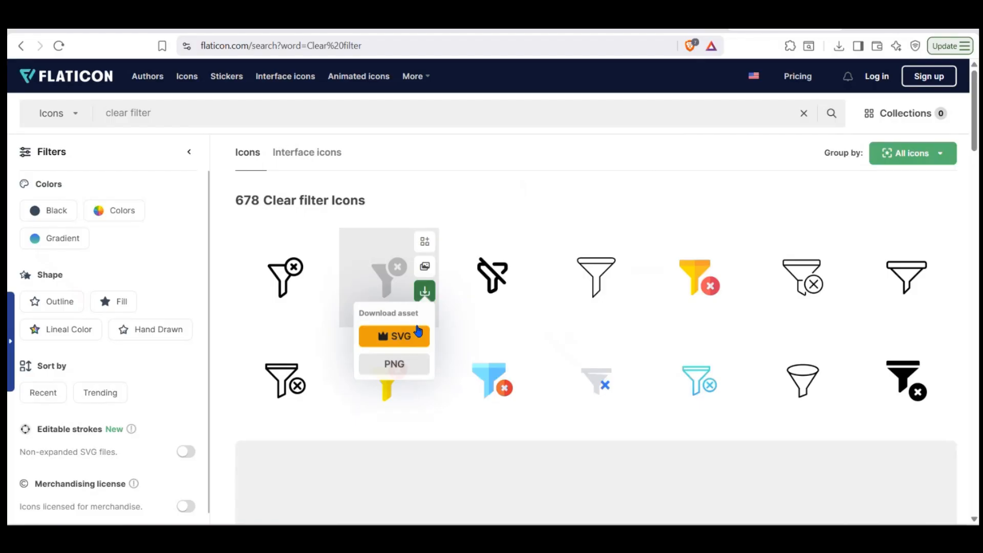
left_click(400, 362)
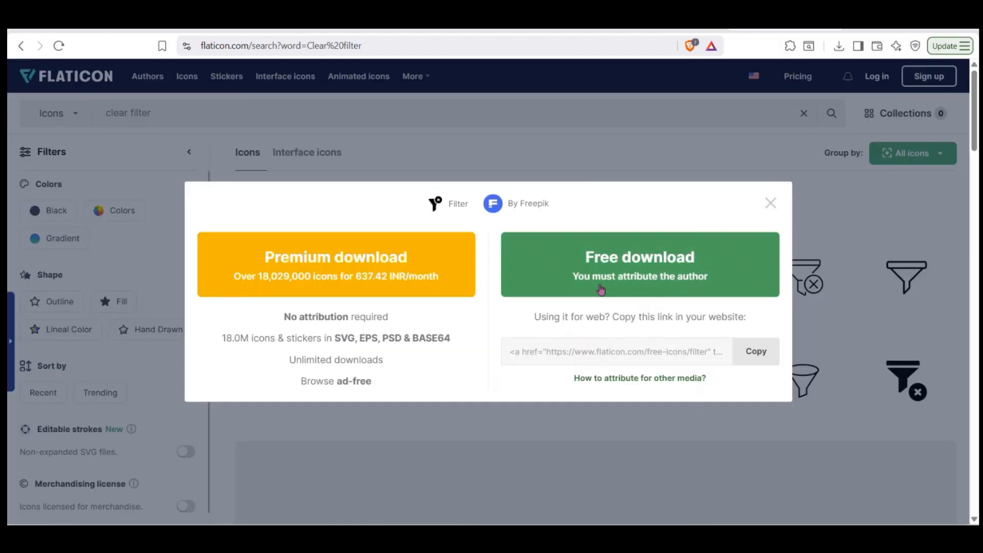
left_click(599, 297)
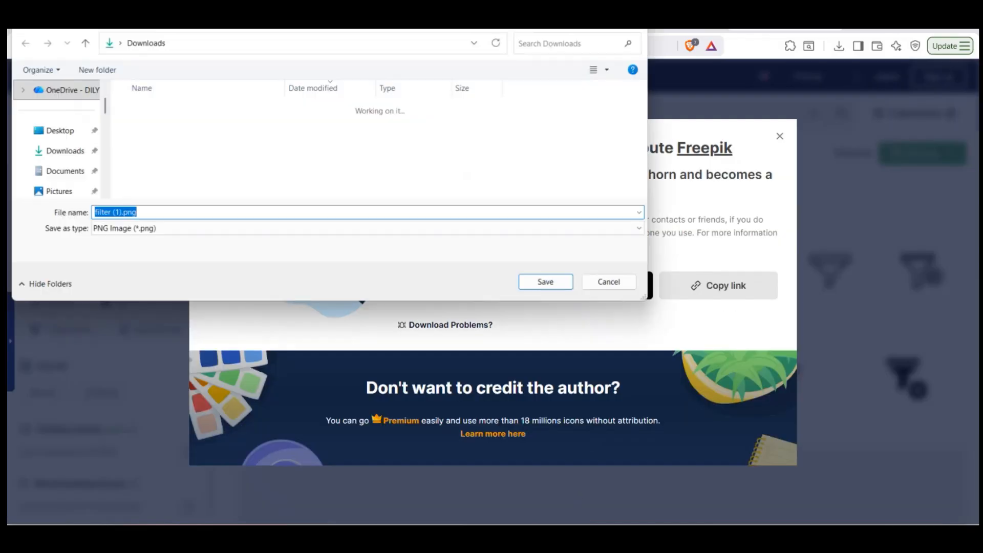
left_click(567, 280)
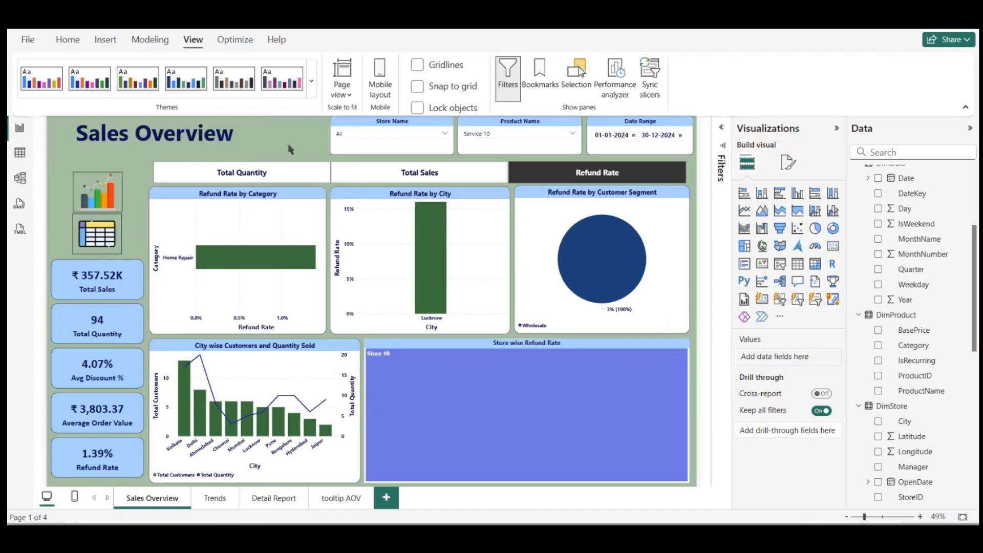
Step: Switch to Power BI, insert the filter (1).png image on Sales Overview, and place it small between the title and the Store Name slicer
left_click(103, 39)
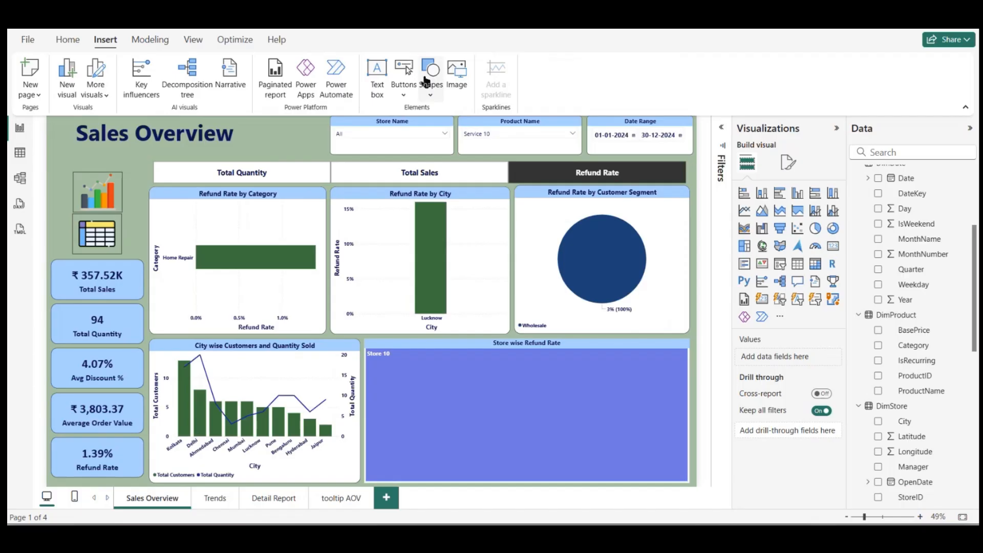
left_click(455, 69)
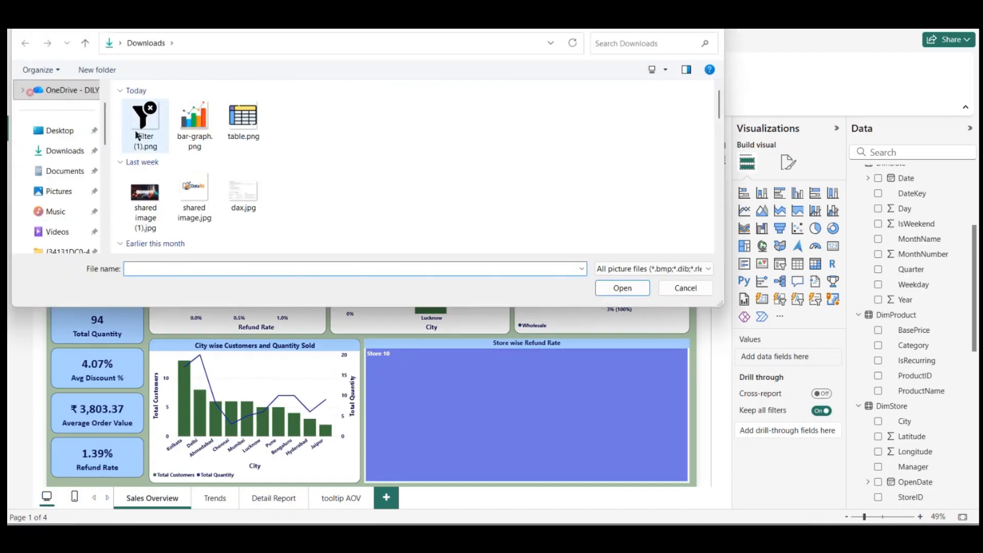
double_click(138, 130)
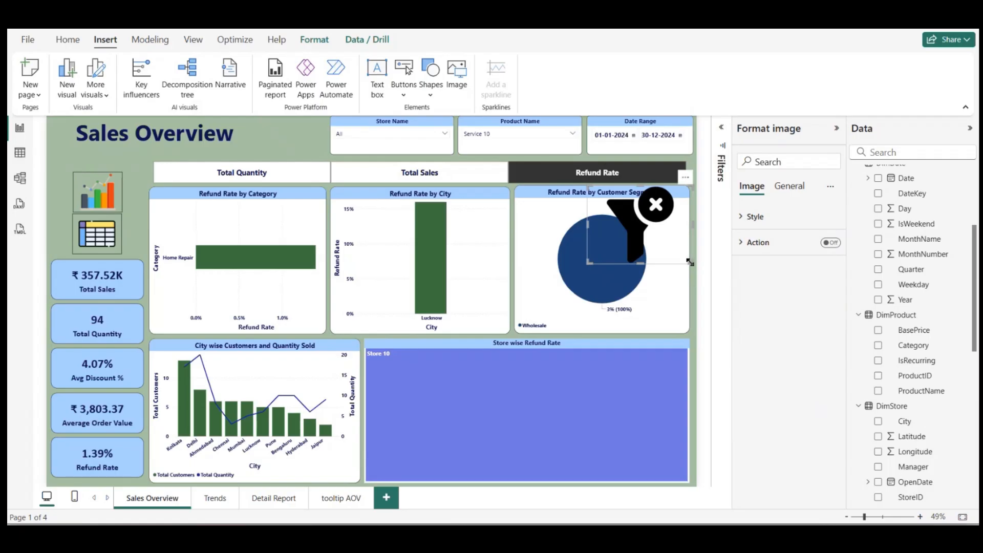
left_click_drag(690, 262, 319, 145)
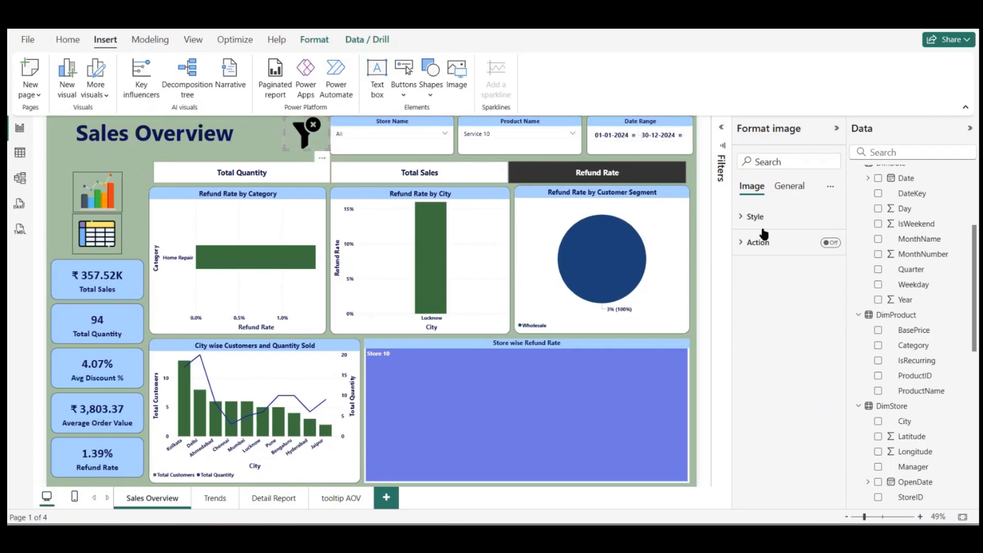
Step: Turn on the filter icon's action with type Clear all slicers, and use the icon to reset the page's slicers
left_click(830, 242)
left_click(769, 245)
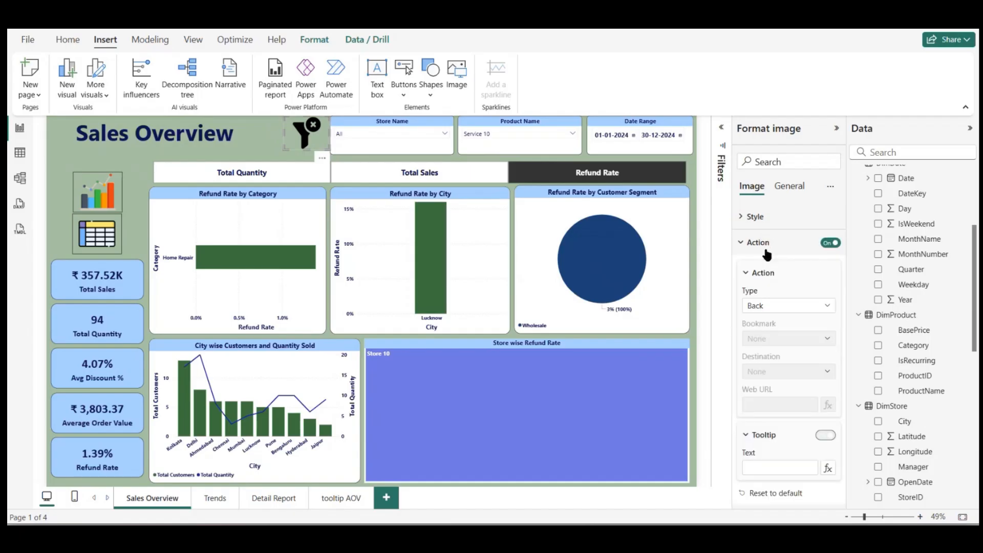
left_click(788, 306)
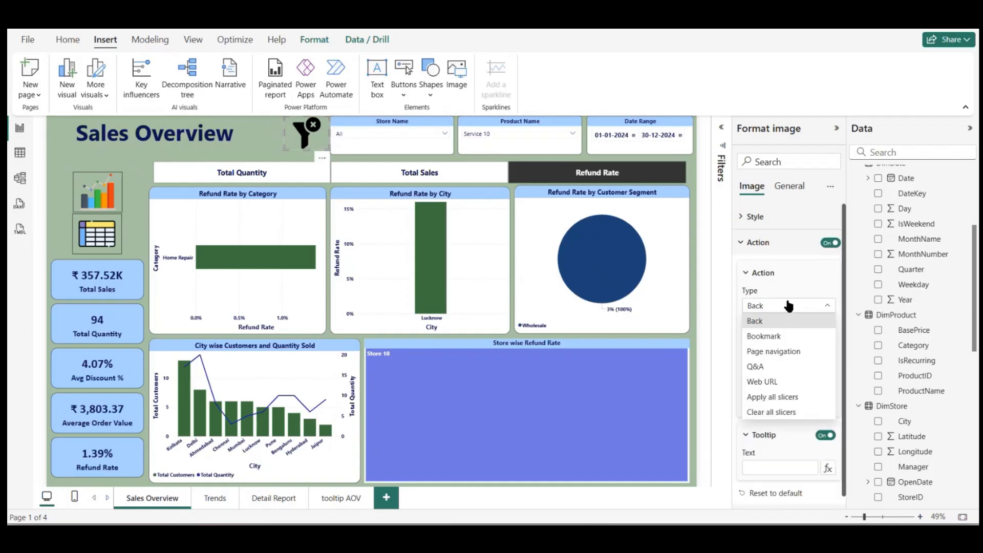
left_click(765, 413)
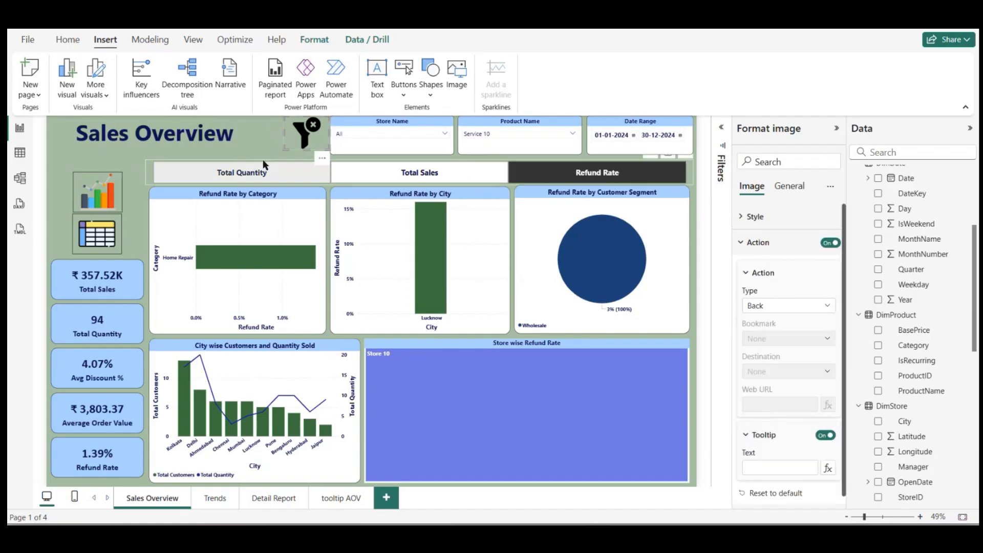
left_click(305, 134, "ctrl")
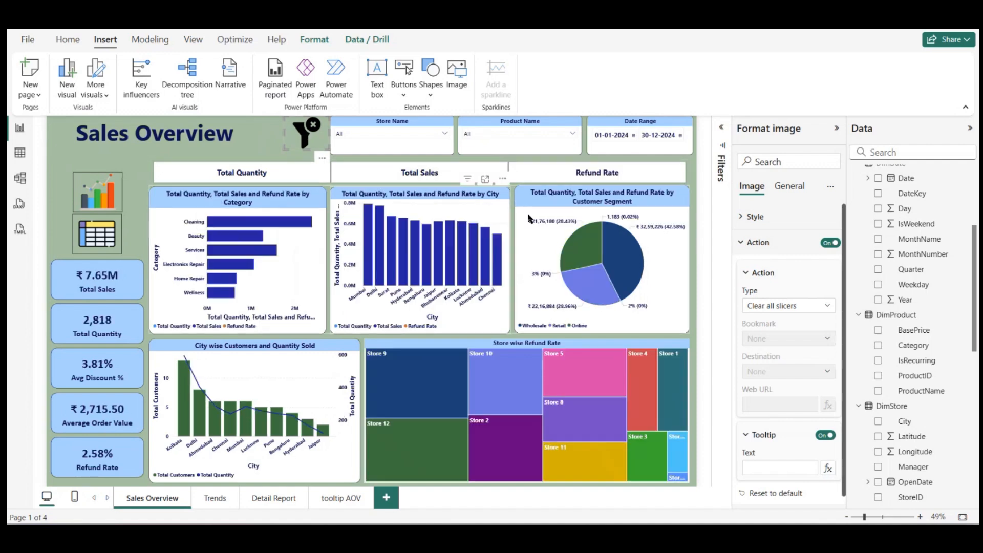
Step: Nudge the metric slicer slightly to the right and test its selections with the clear icon, leaving Total Quantity selected
left_click(422, 174)
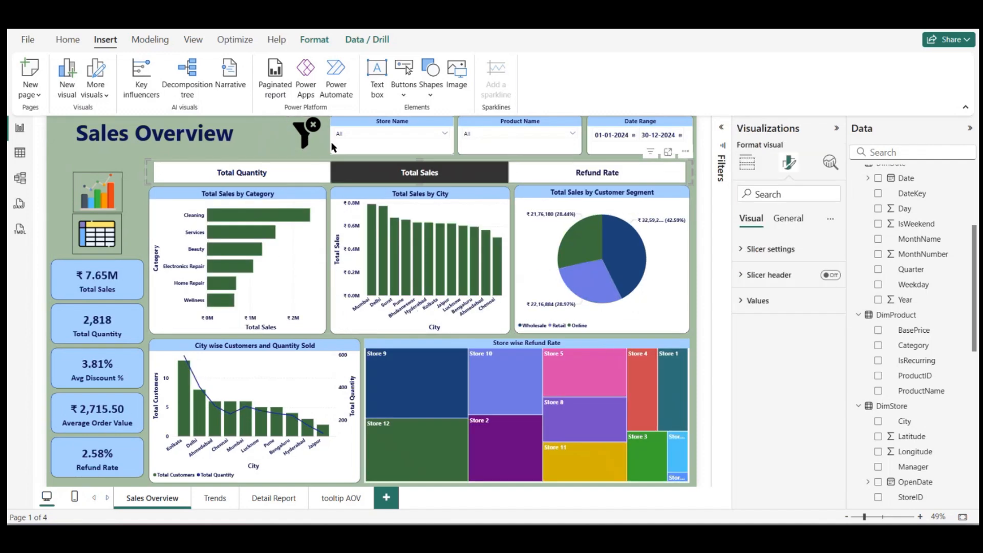
left_click_drag(529, 179, 533, 180)
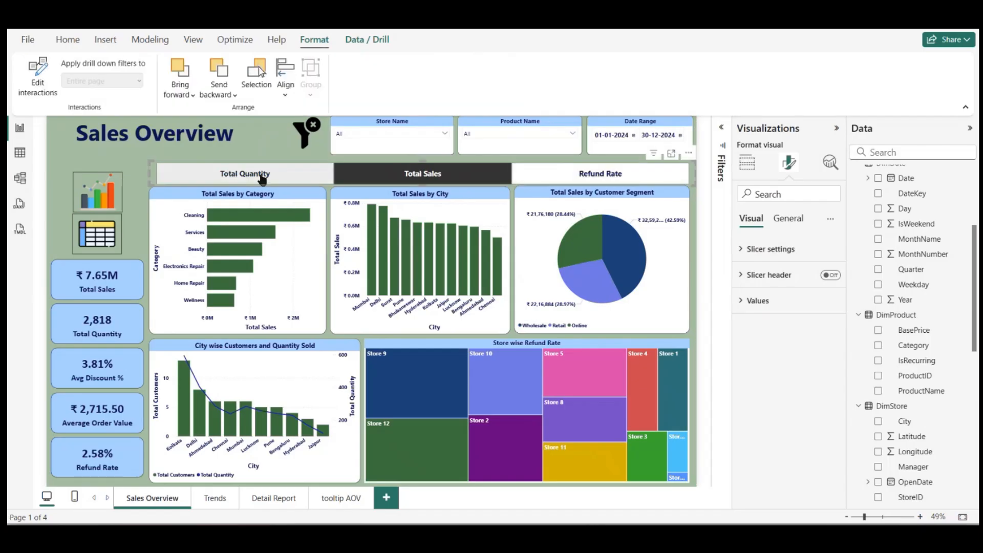
left_click(300, 147)
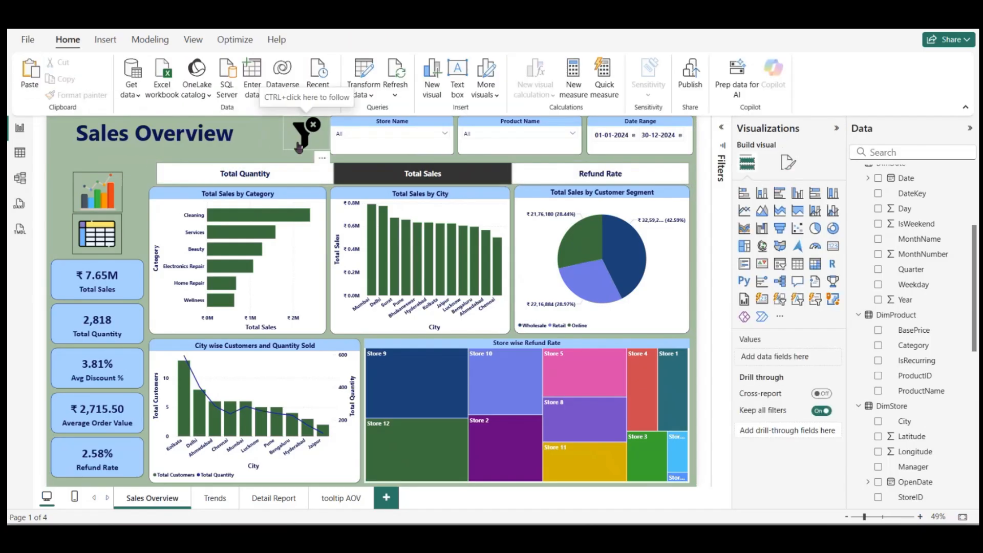
left_click(382, 177)
left_click(260, 126)
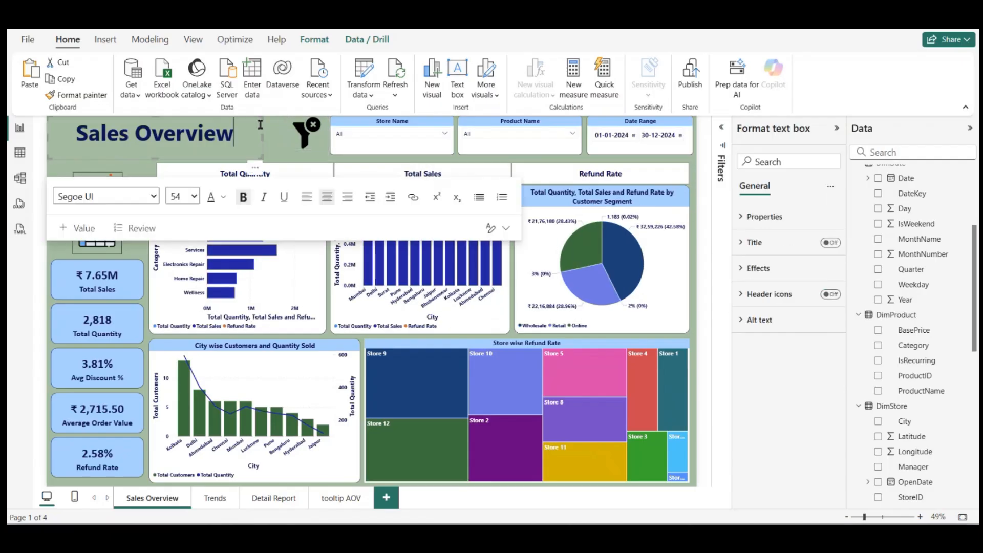
left_click(322, 173)
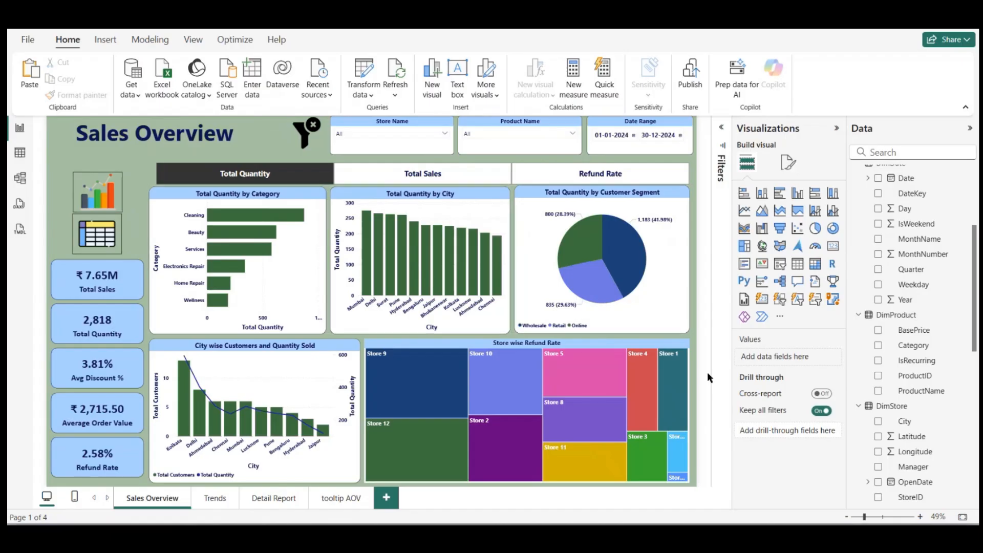
Step: Collapse the Visualizations and Data panes and review the Trends page with February cross-filtering and the Detail Report page, returning to Sales Overview
left_click(836, 129)
left_click(970, 128)
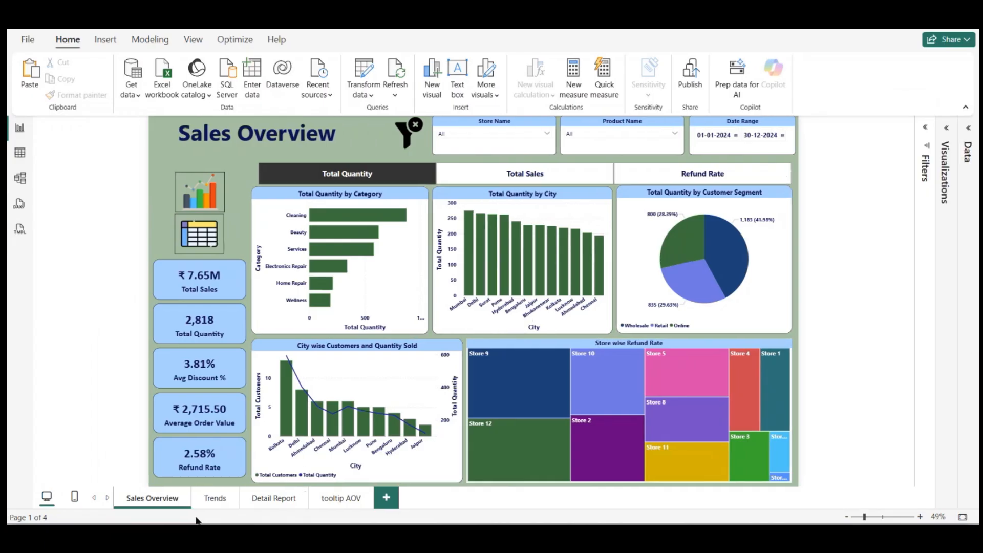
left_click(203, 499)
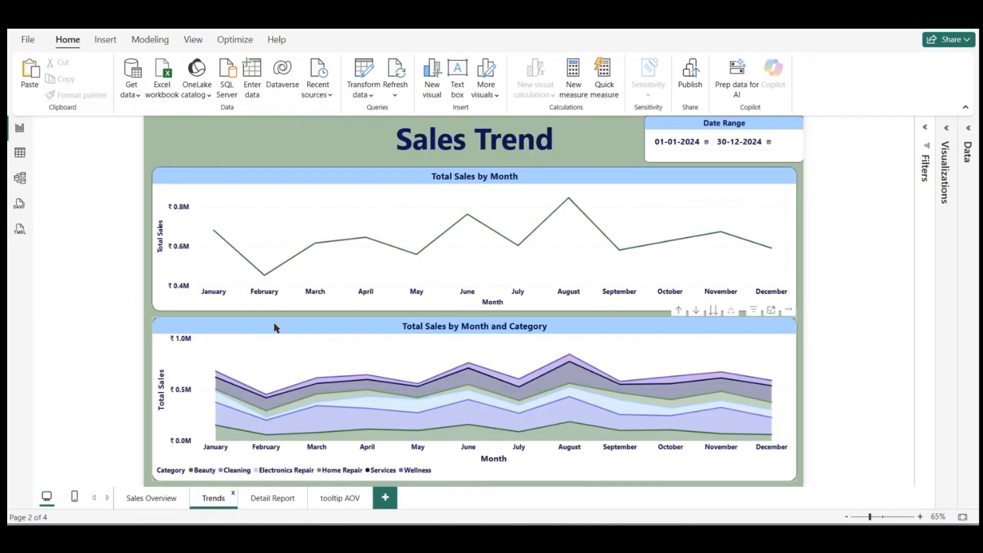
right_click(265, 277)
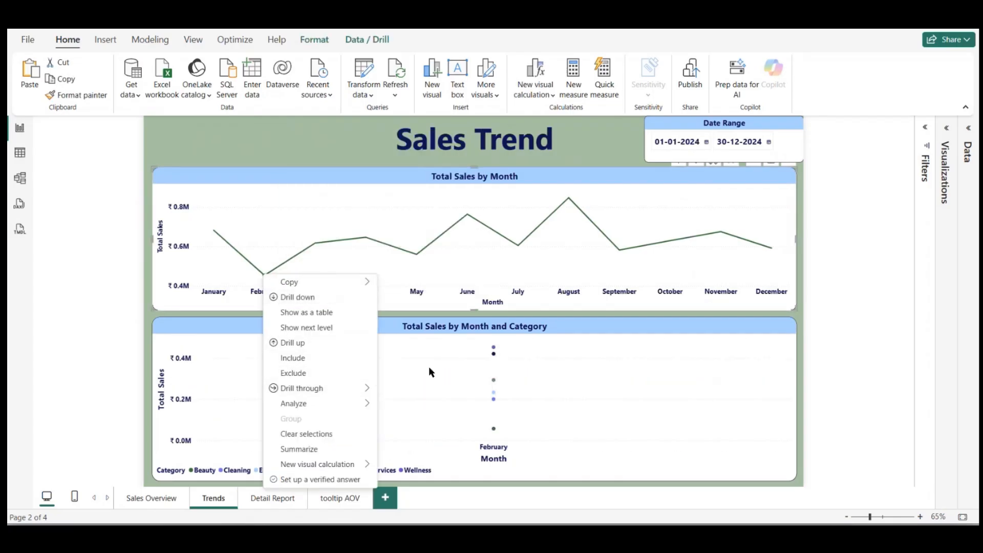
left_click(444, 395)
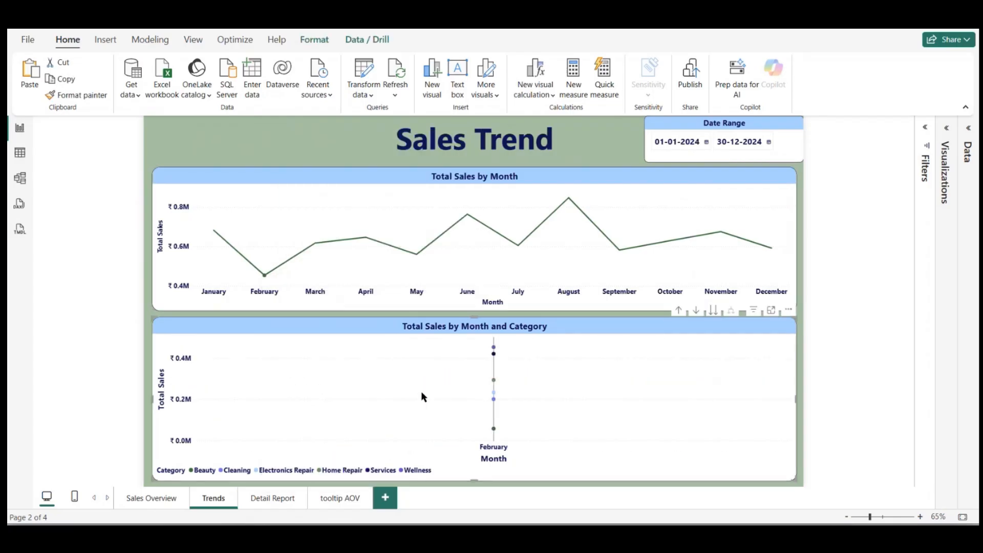
left_click(265, 277)
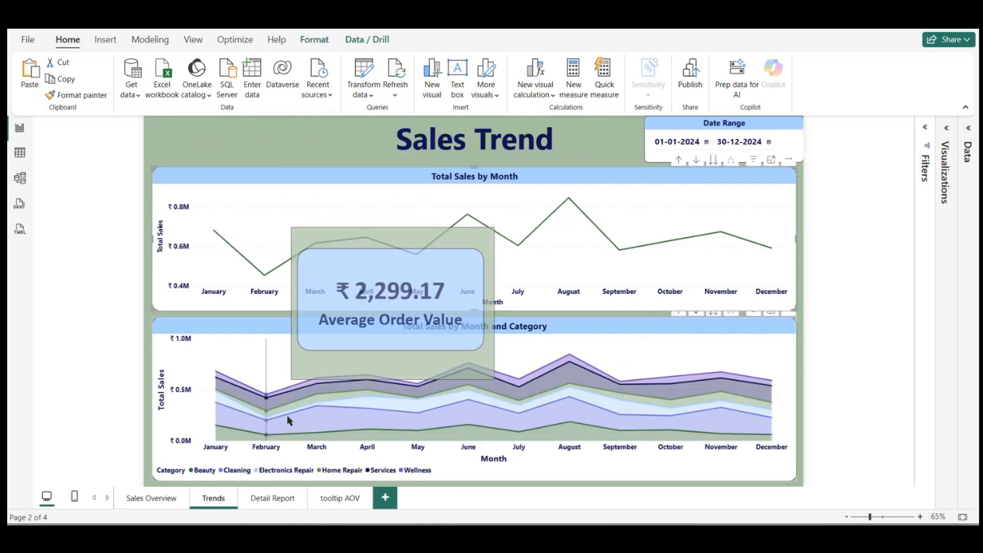
left_click(285, 501)
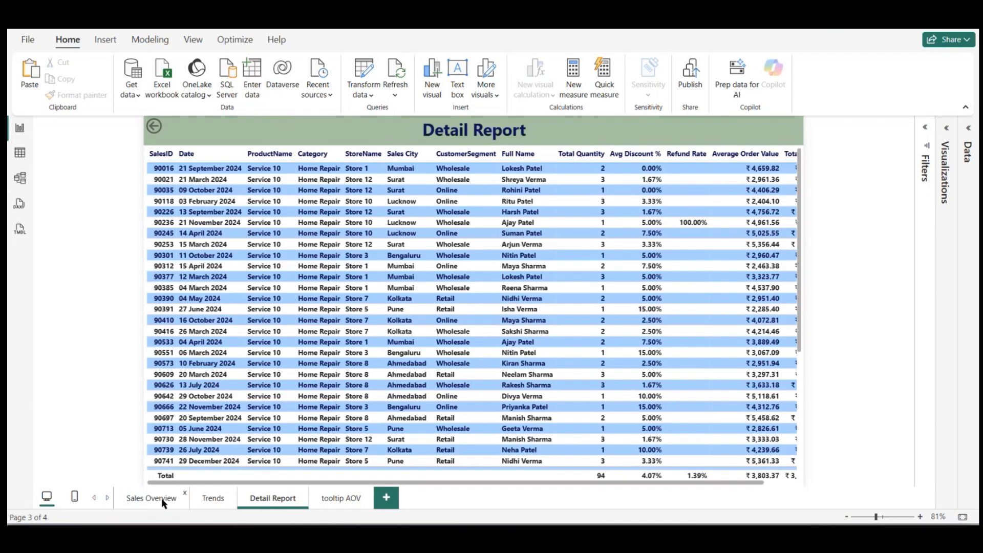
left_click(162, 502)
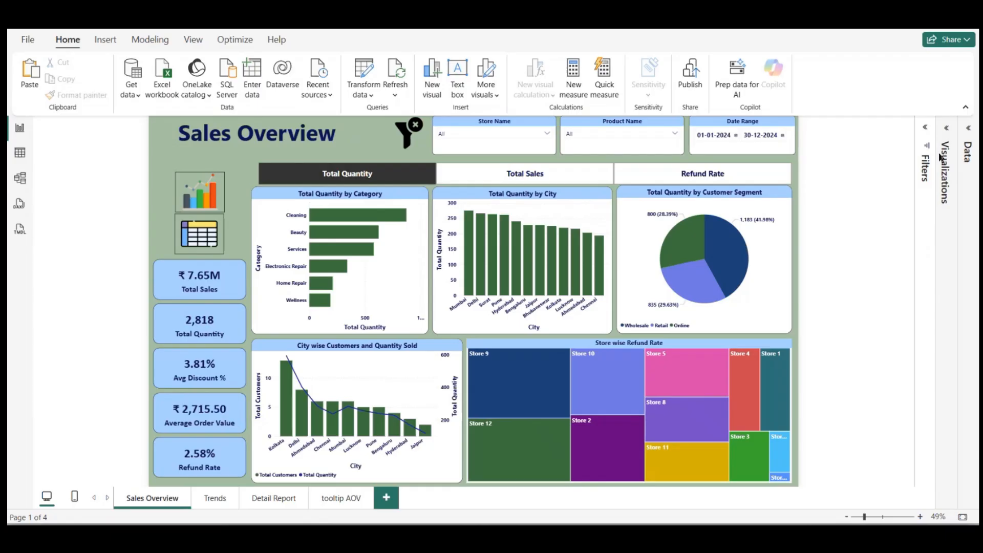
Step: Collapse the ribbon to enlarge the report canvas and look over the Trends and Sales Overview pages
left_click(966, 108)
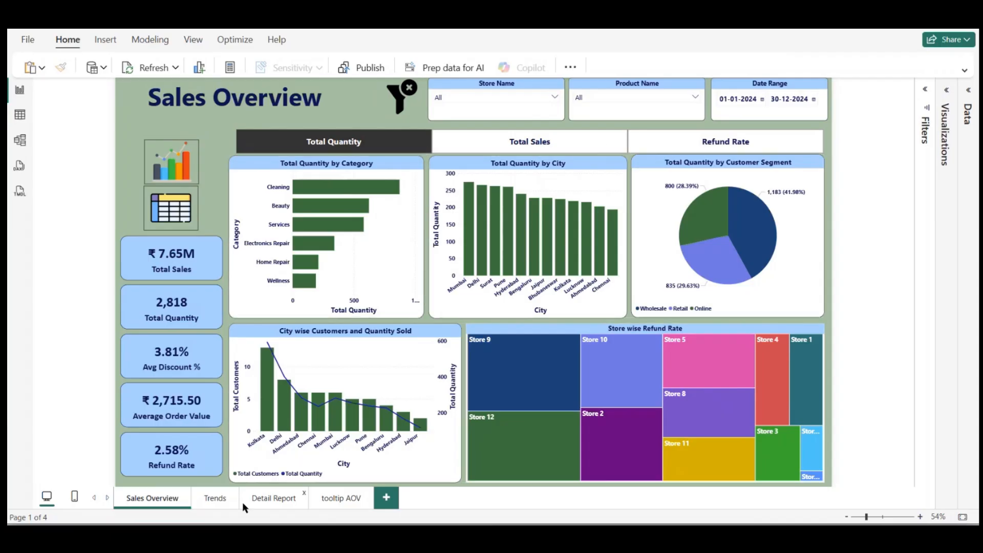
left_click(215, 498)
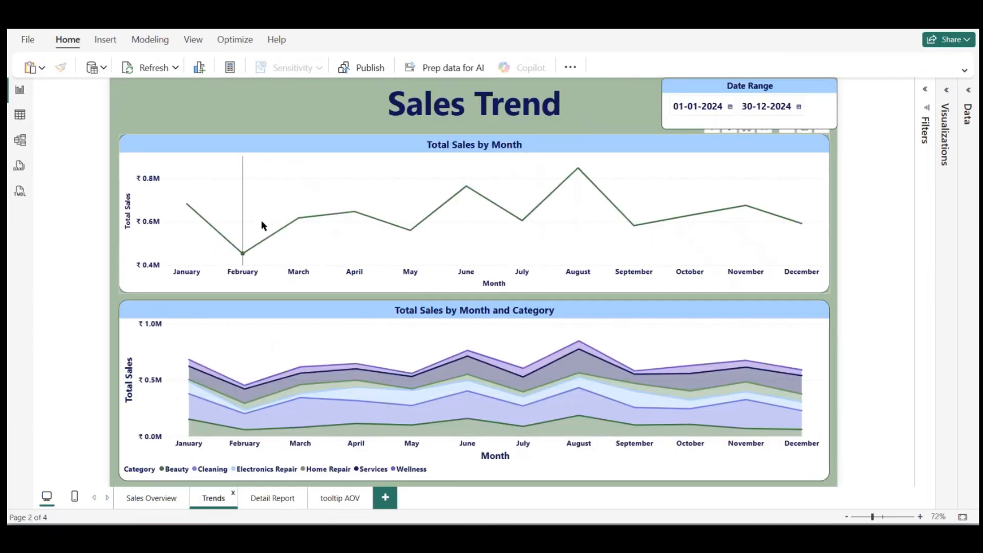
mouse_move(264, 225)
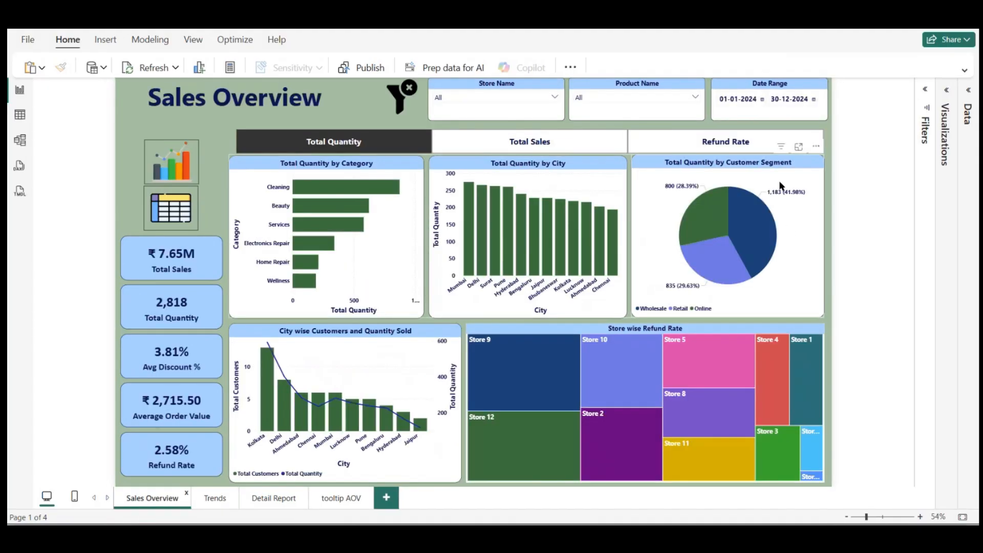
mouse_move(764, 230)
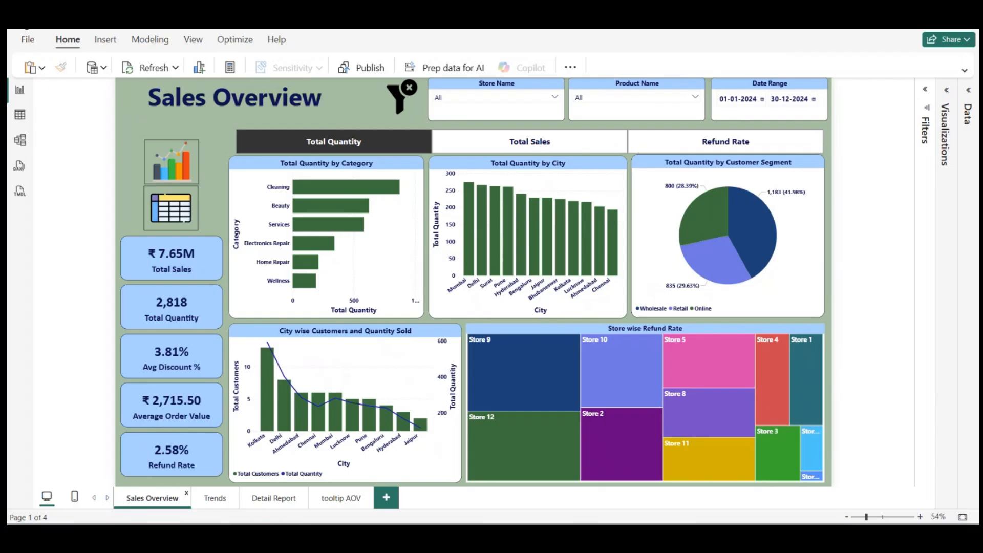
Step: Save the report in the Power BI Tutorials folder under a name beginning with "PBI Project"
key("ctrl+s")
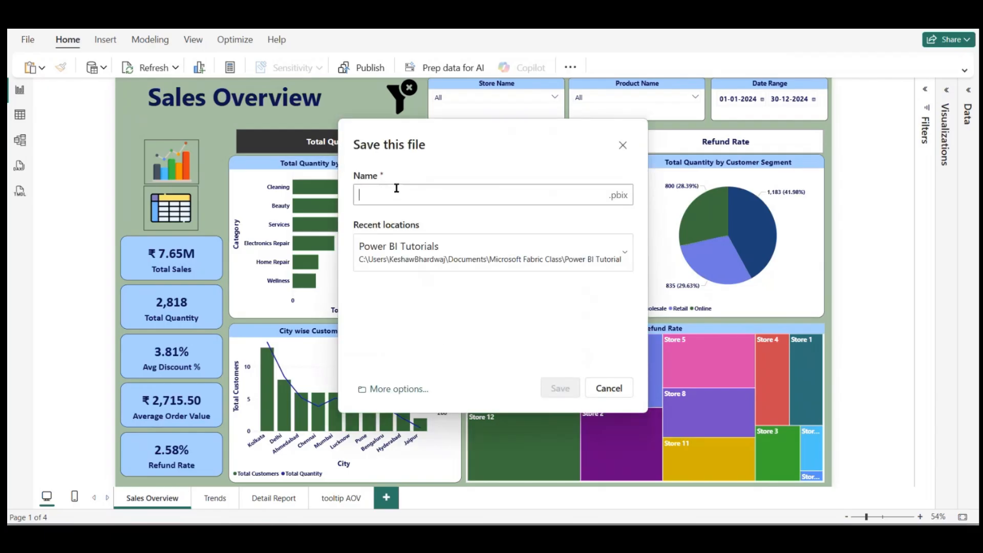
type("PBI Project Hindi")
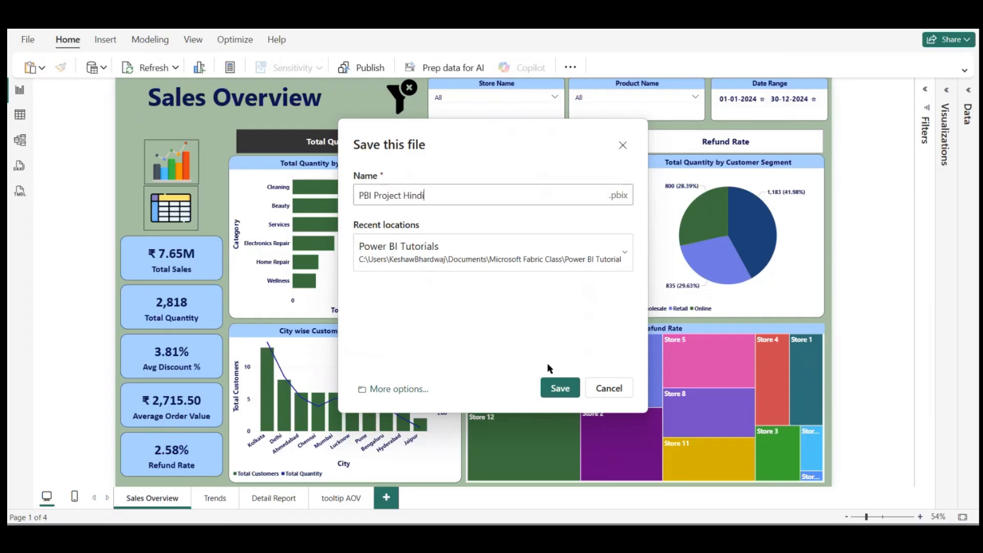
left_click(560, 388)
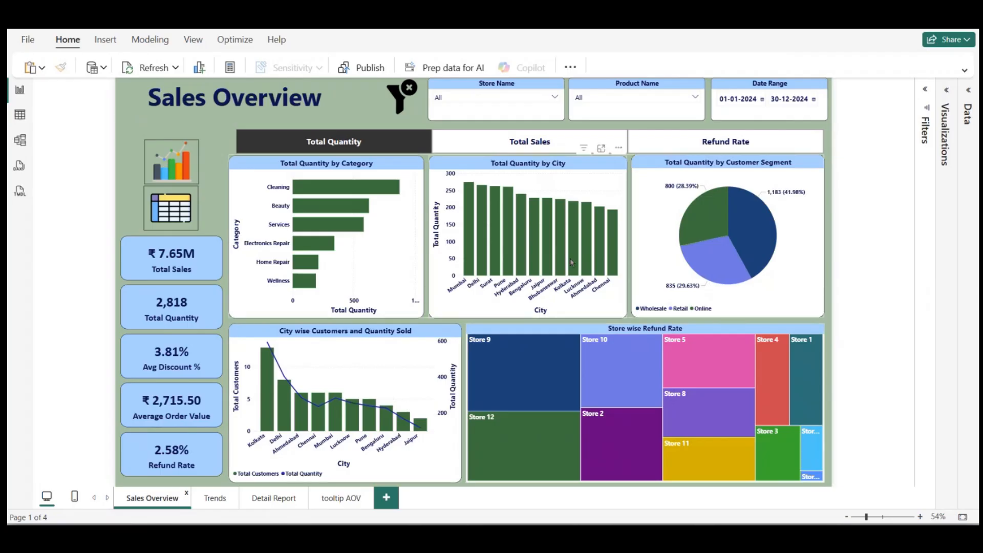
Step: Move the metric slicer slightly upward above the Sales Overview charts and deselect it
left_click(504, 148)
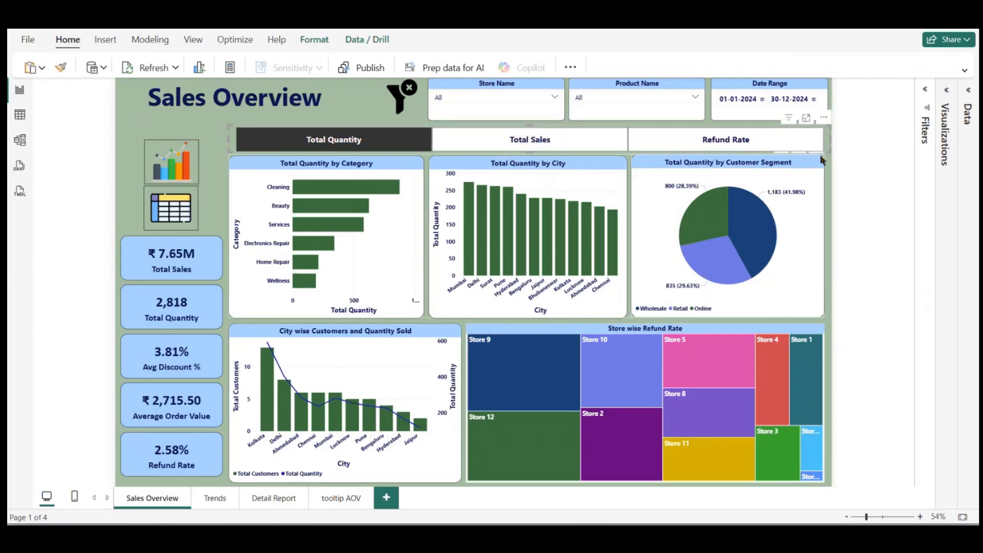
left_click(850, 156)
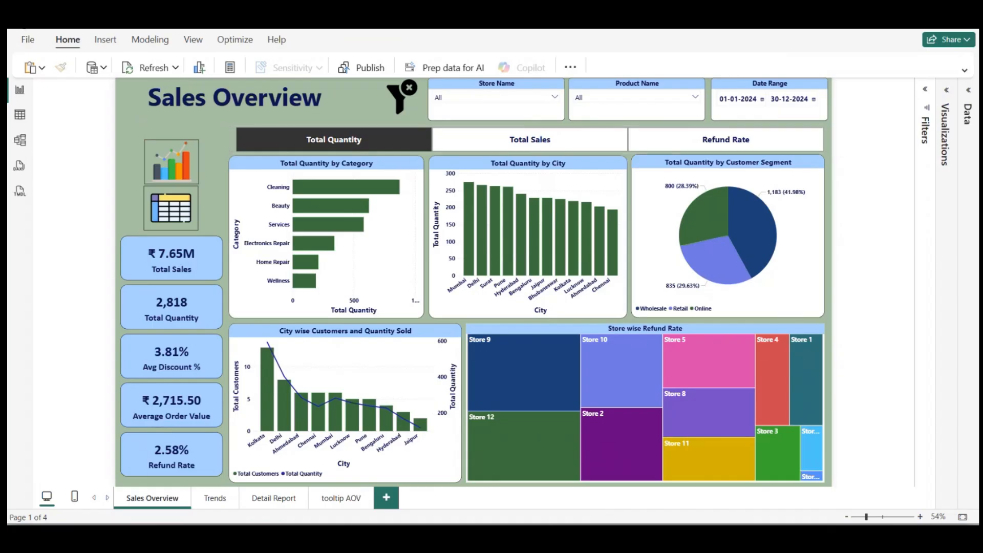